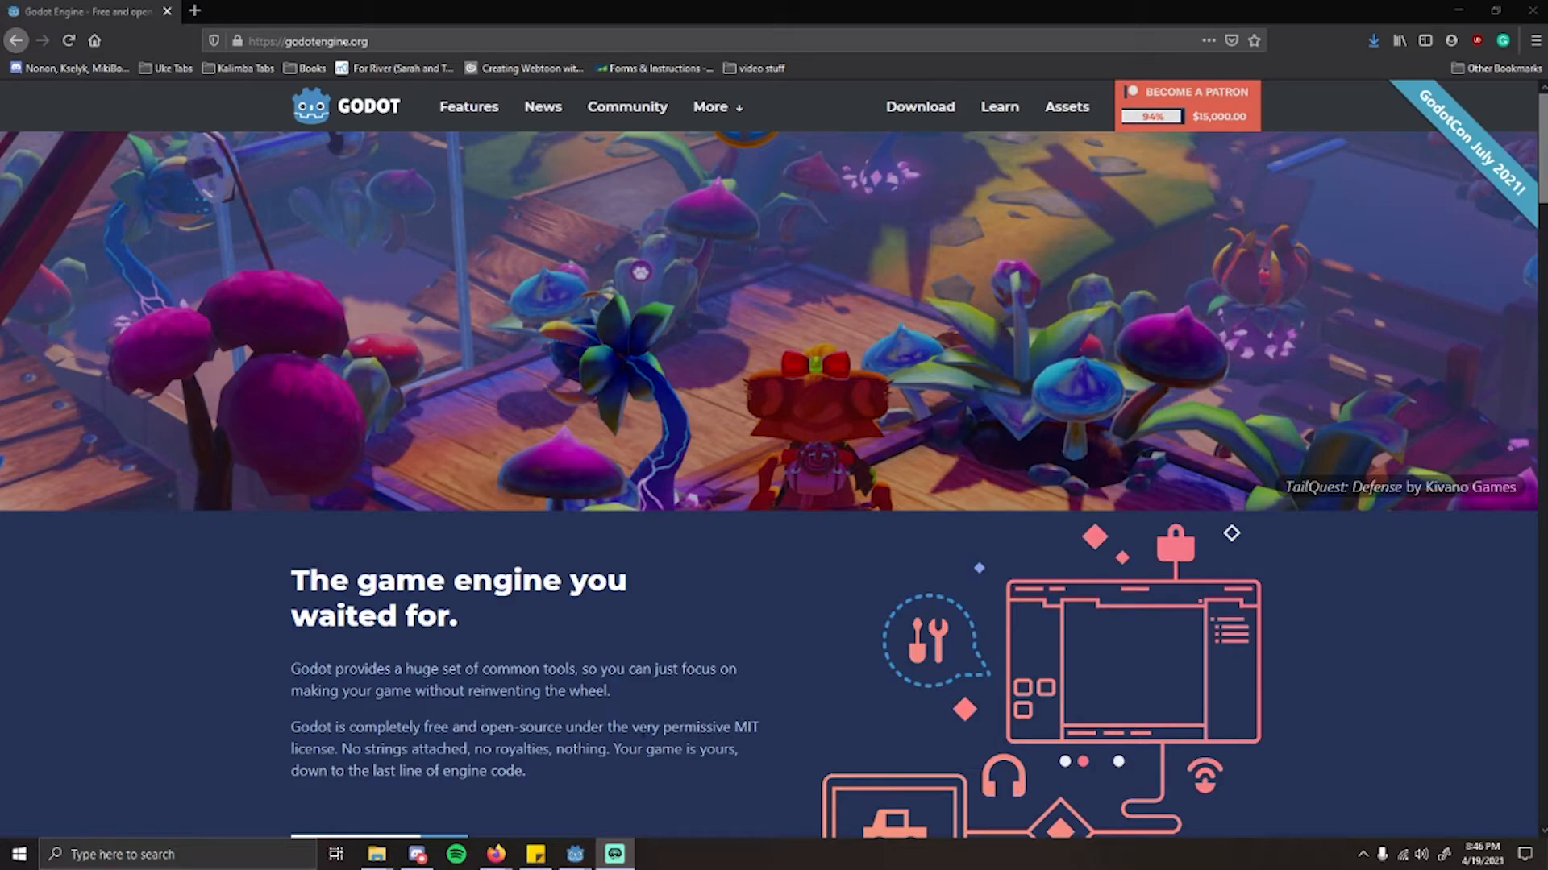
# Step: Look through the Godot home page's news, feature, Get involved and Donate sections
pyautogui.scroll(-9, 832, 581)
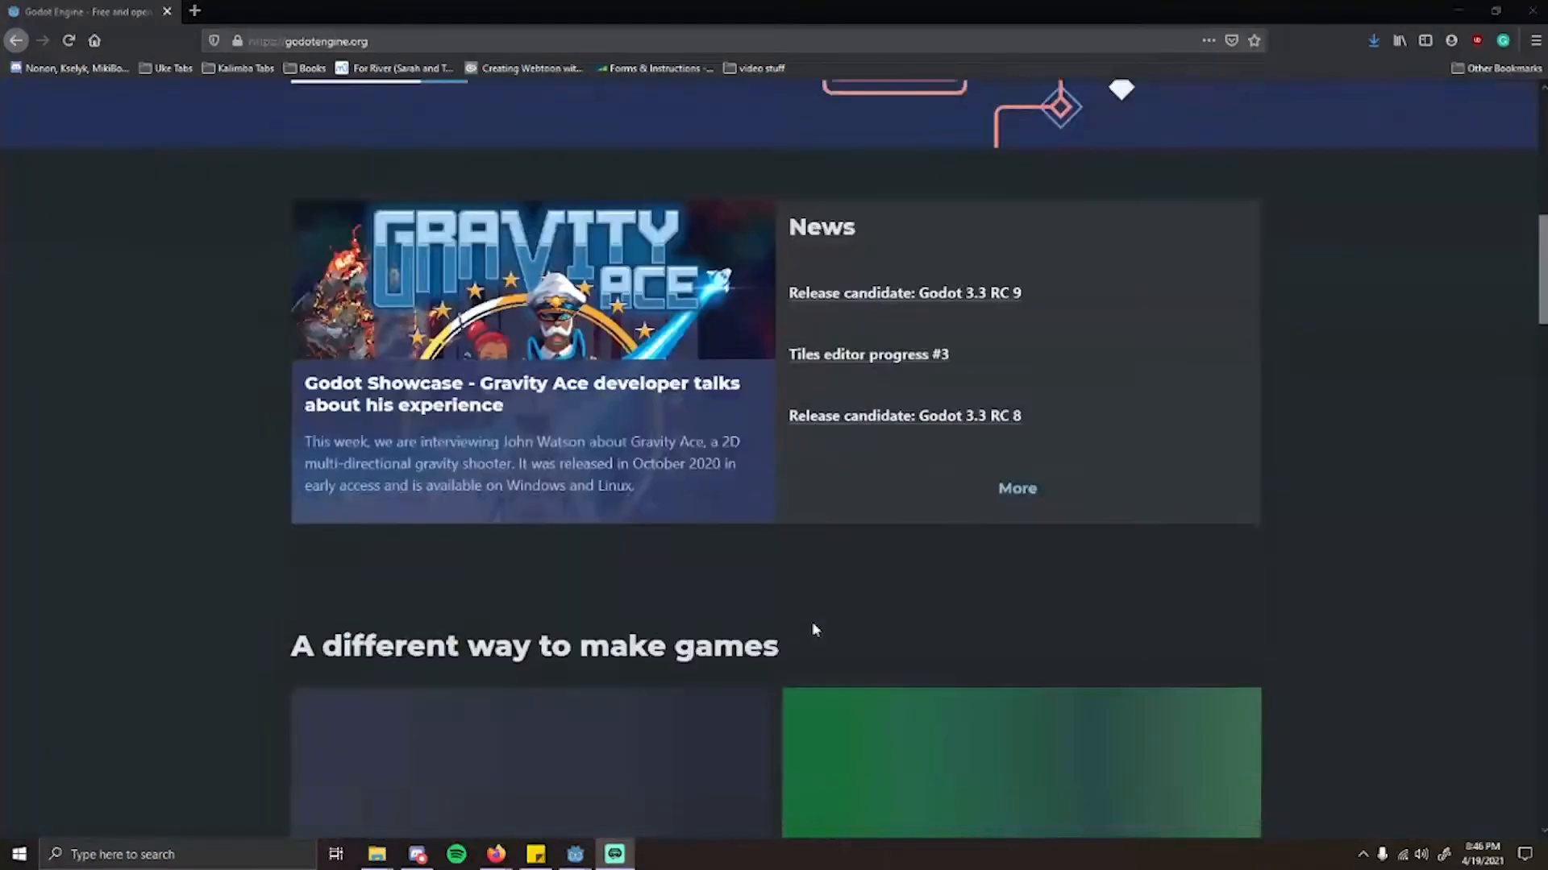
pyautogui.scroll(-5, 812, 629)
pyautogui.scroll(-1, 1126, 459)
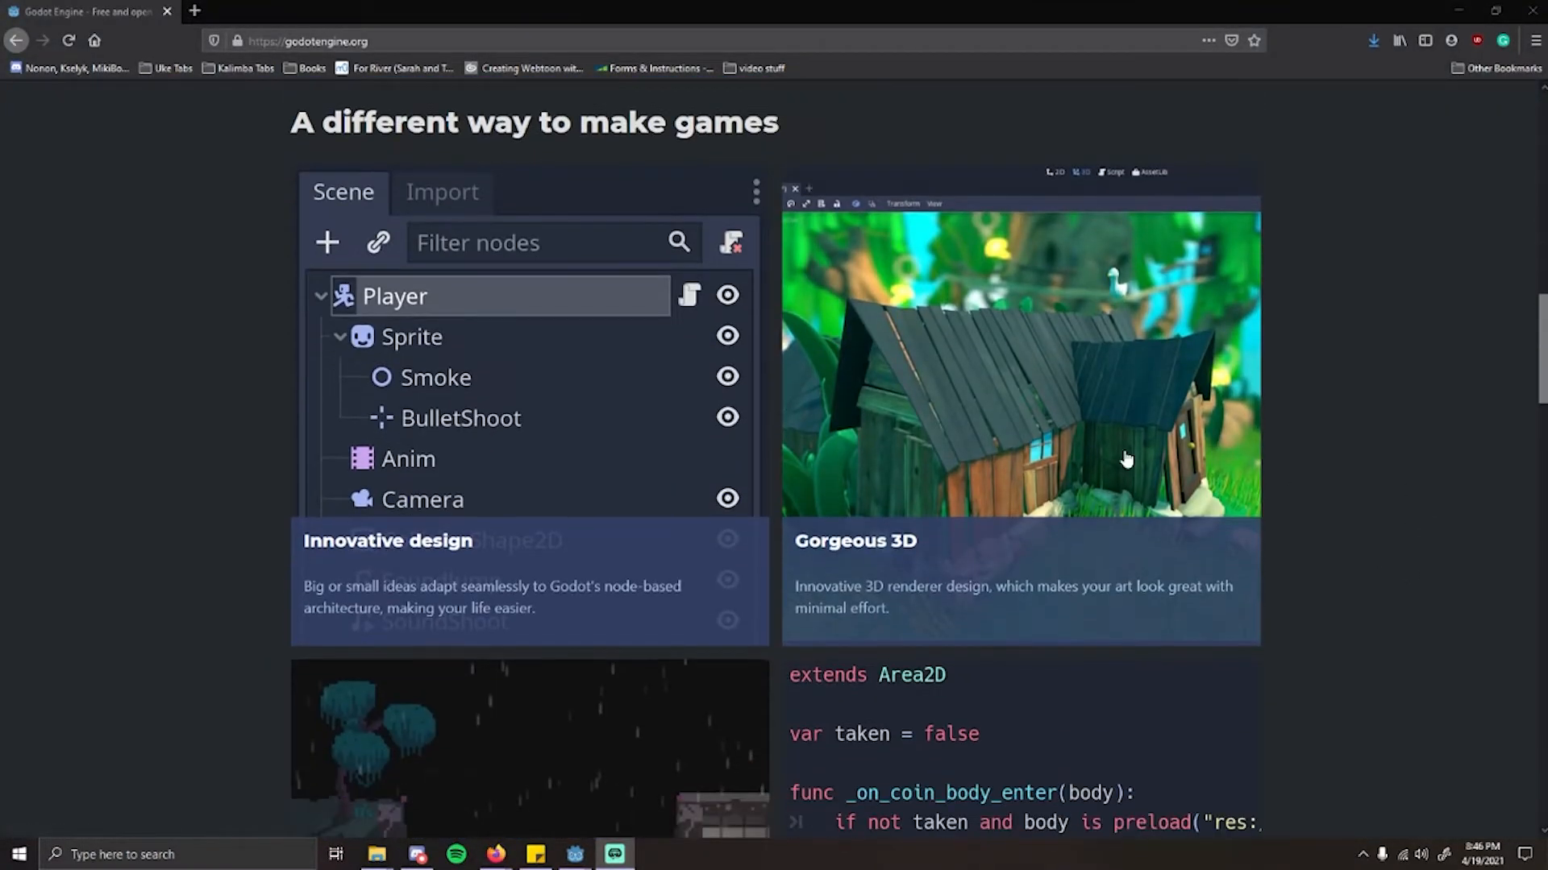
pyautogui.scroll(-12, 1126, 459)
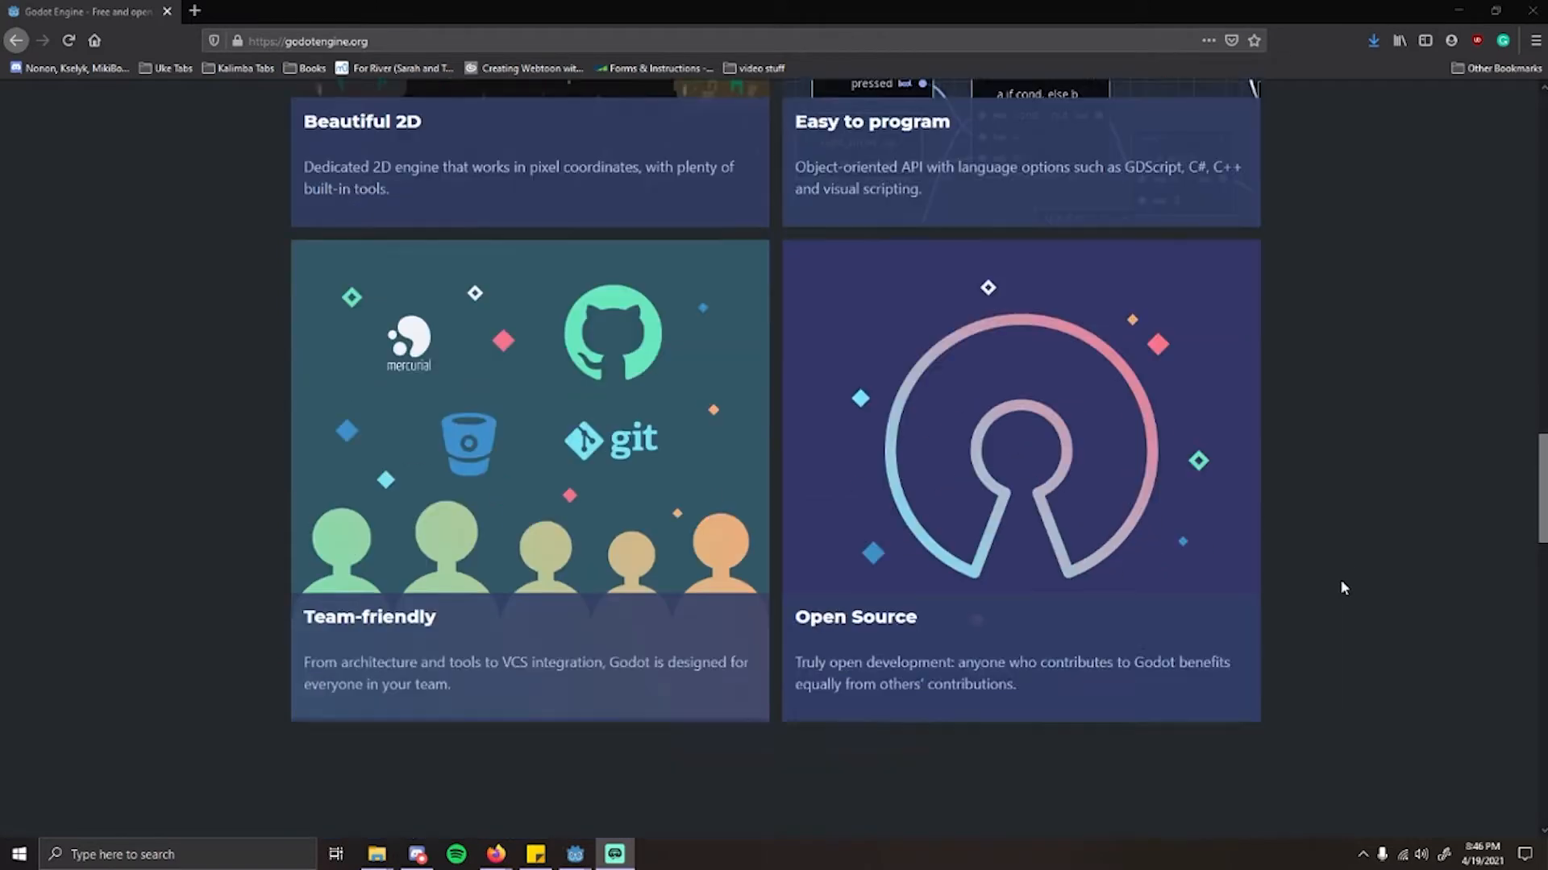
pyautogui.scroll(-8, 1340, 579)
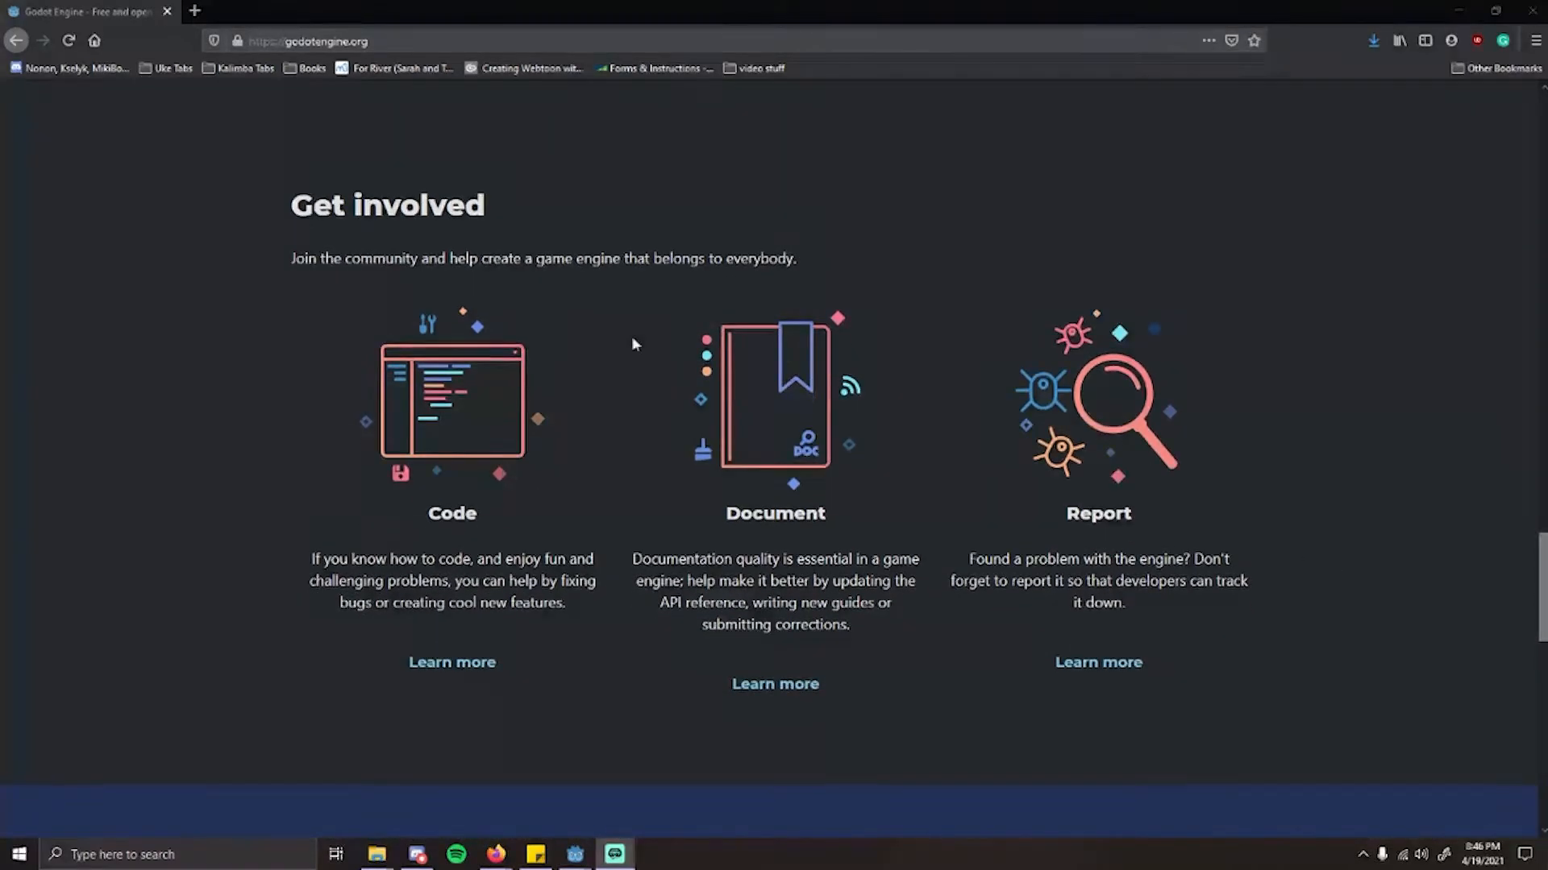
pyautogui.scroll(-7, 1355, 487)
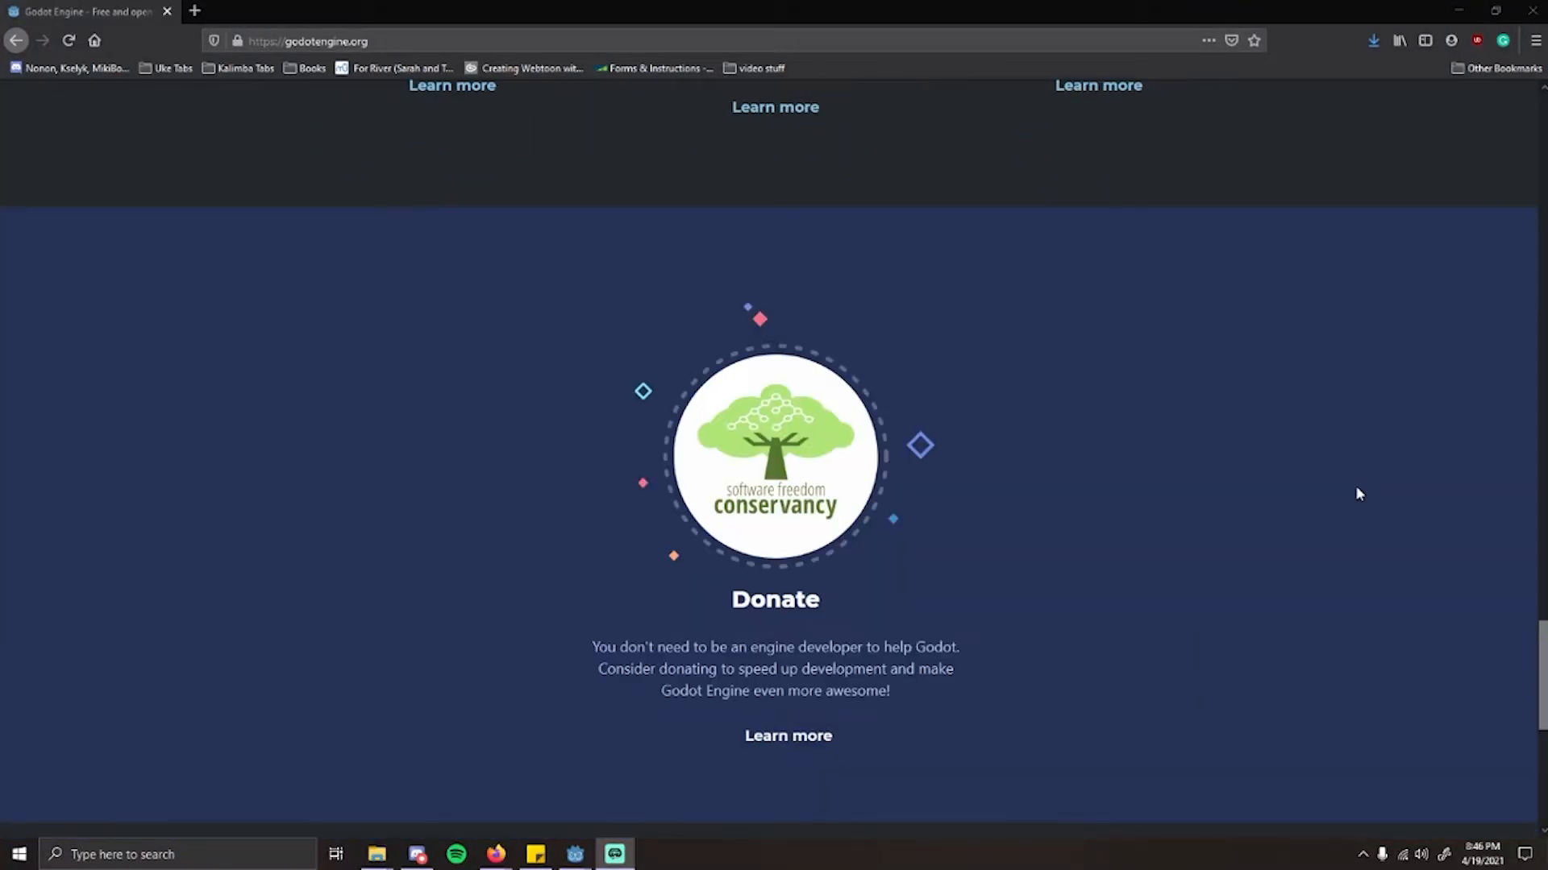
pyautogui.scroll(20, 1355, 487)
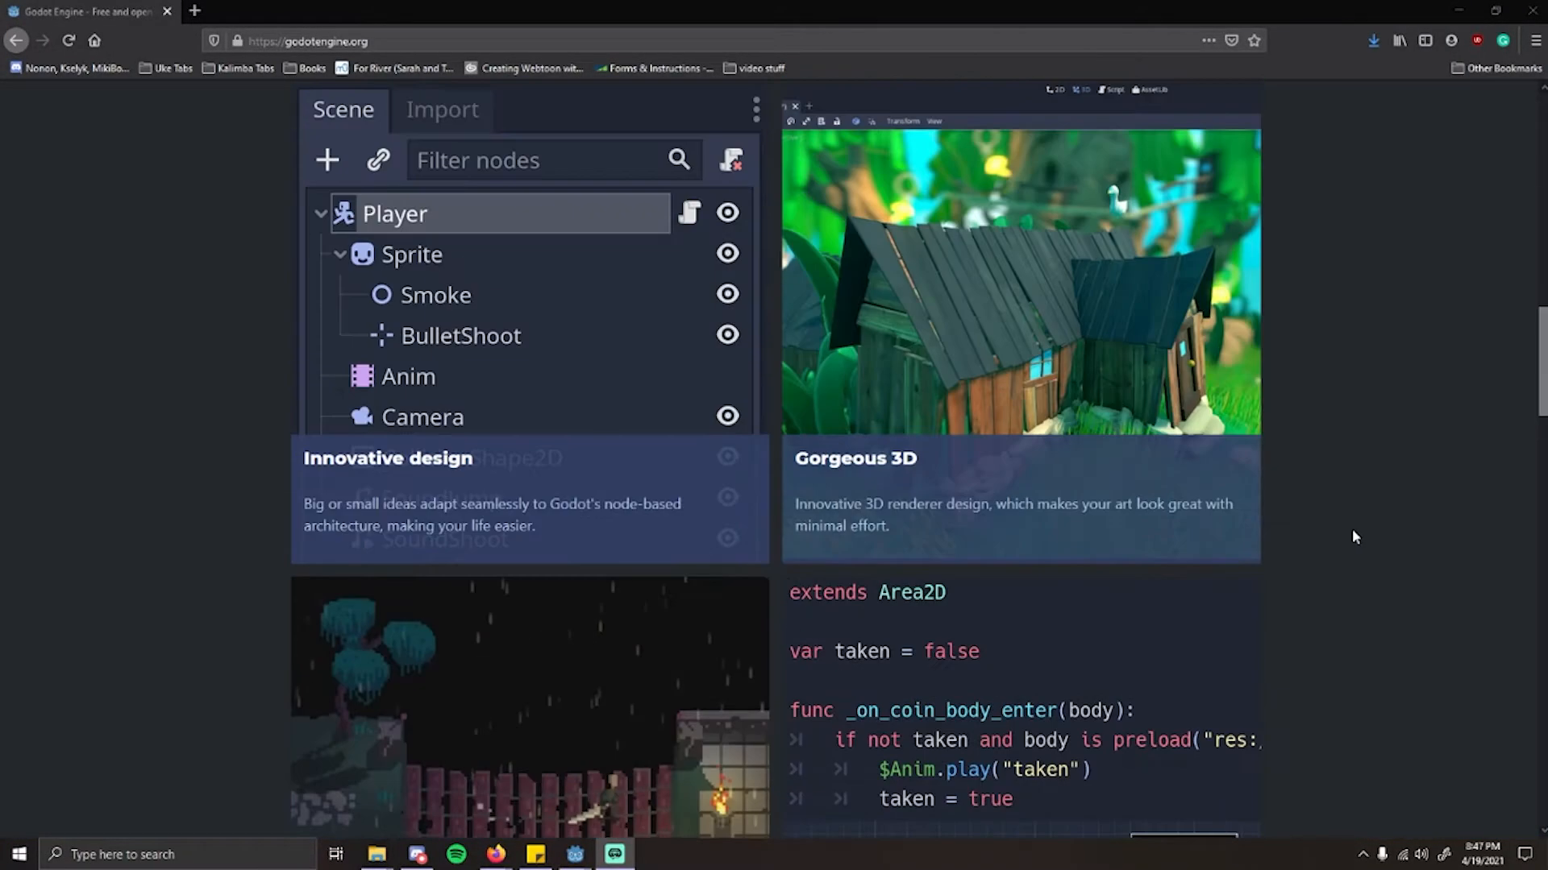
pyautogui.scroll(18, 1352, 536)
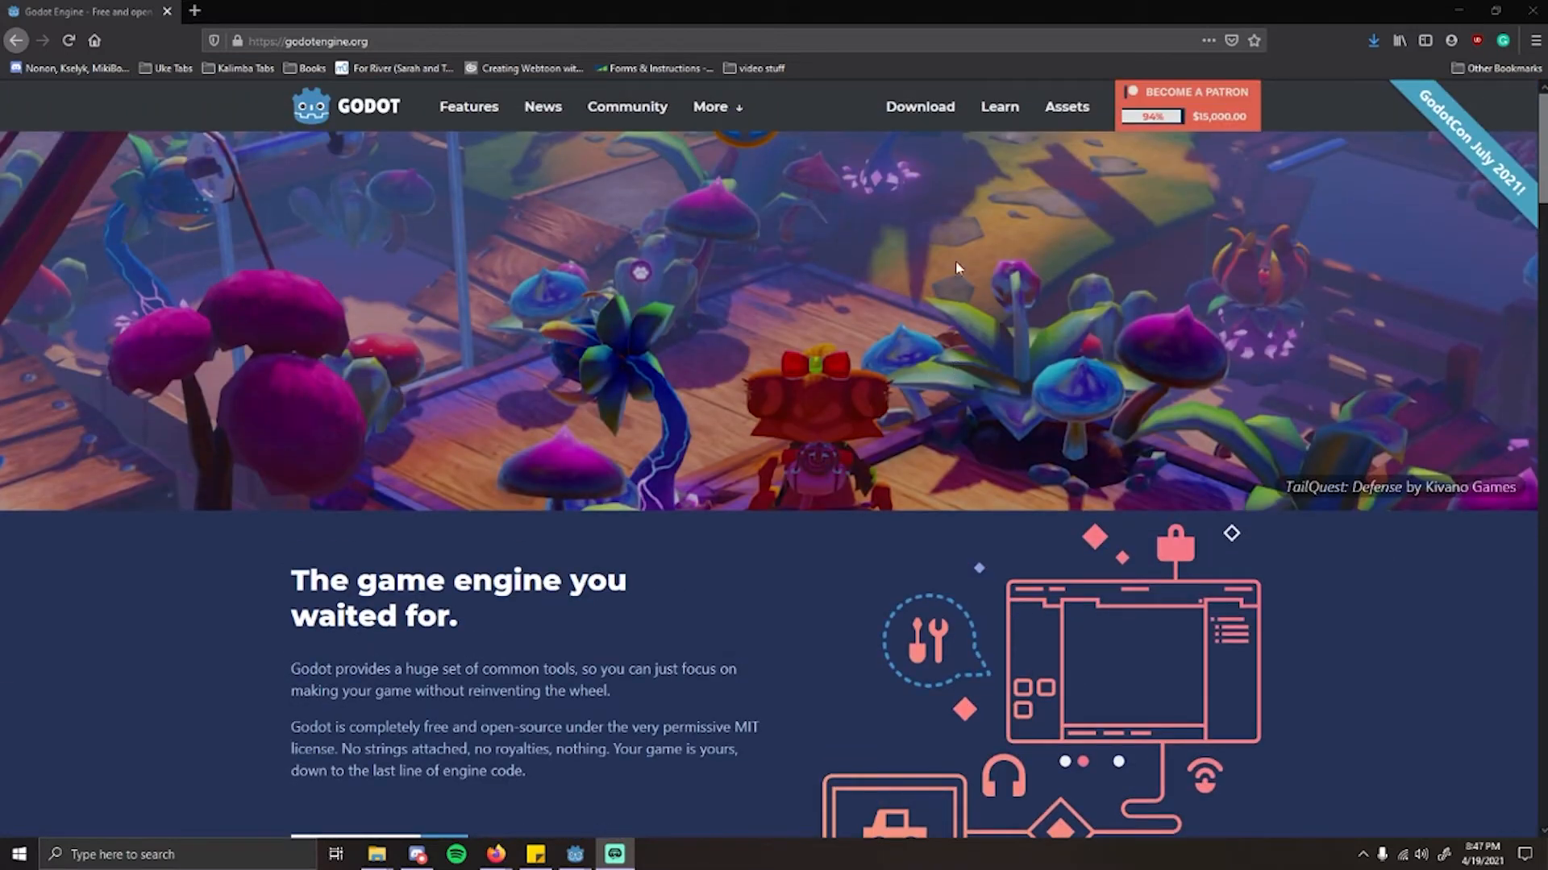
# Step: Open Godot's Download page and review the standard and Mono versions offered for Windows
pyautogui.click(924, 123)
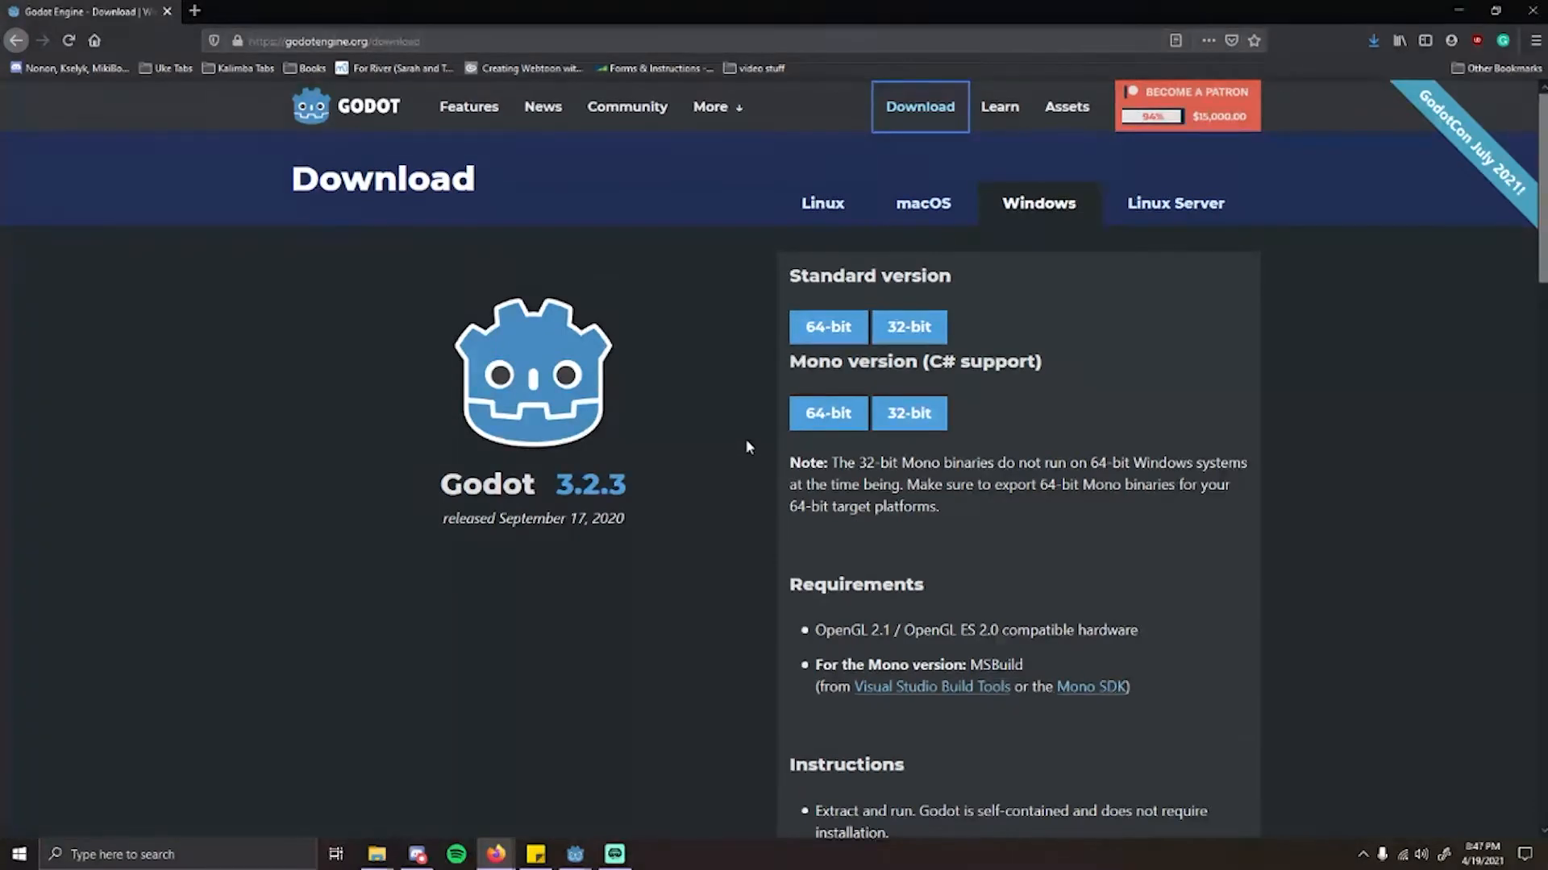
pyautogui.scroll(-10, 746, 438)
pyautogui.scroll(9, 747, 438)
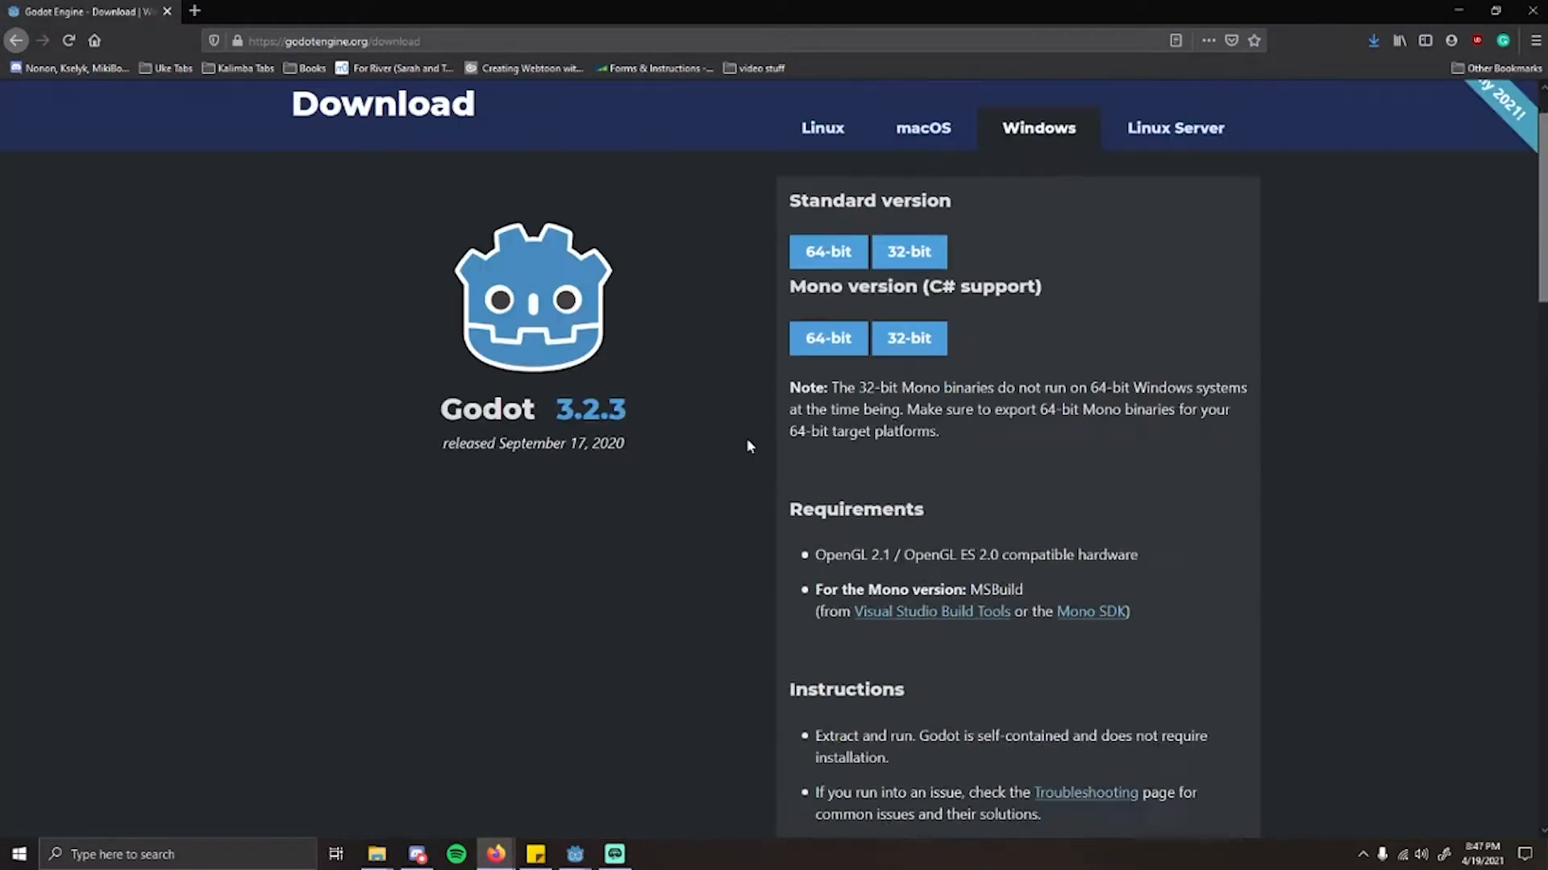
pyautogui.scroll(1, 746, 438)
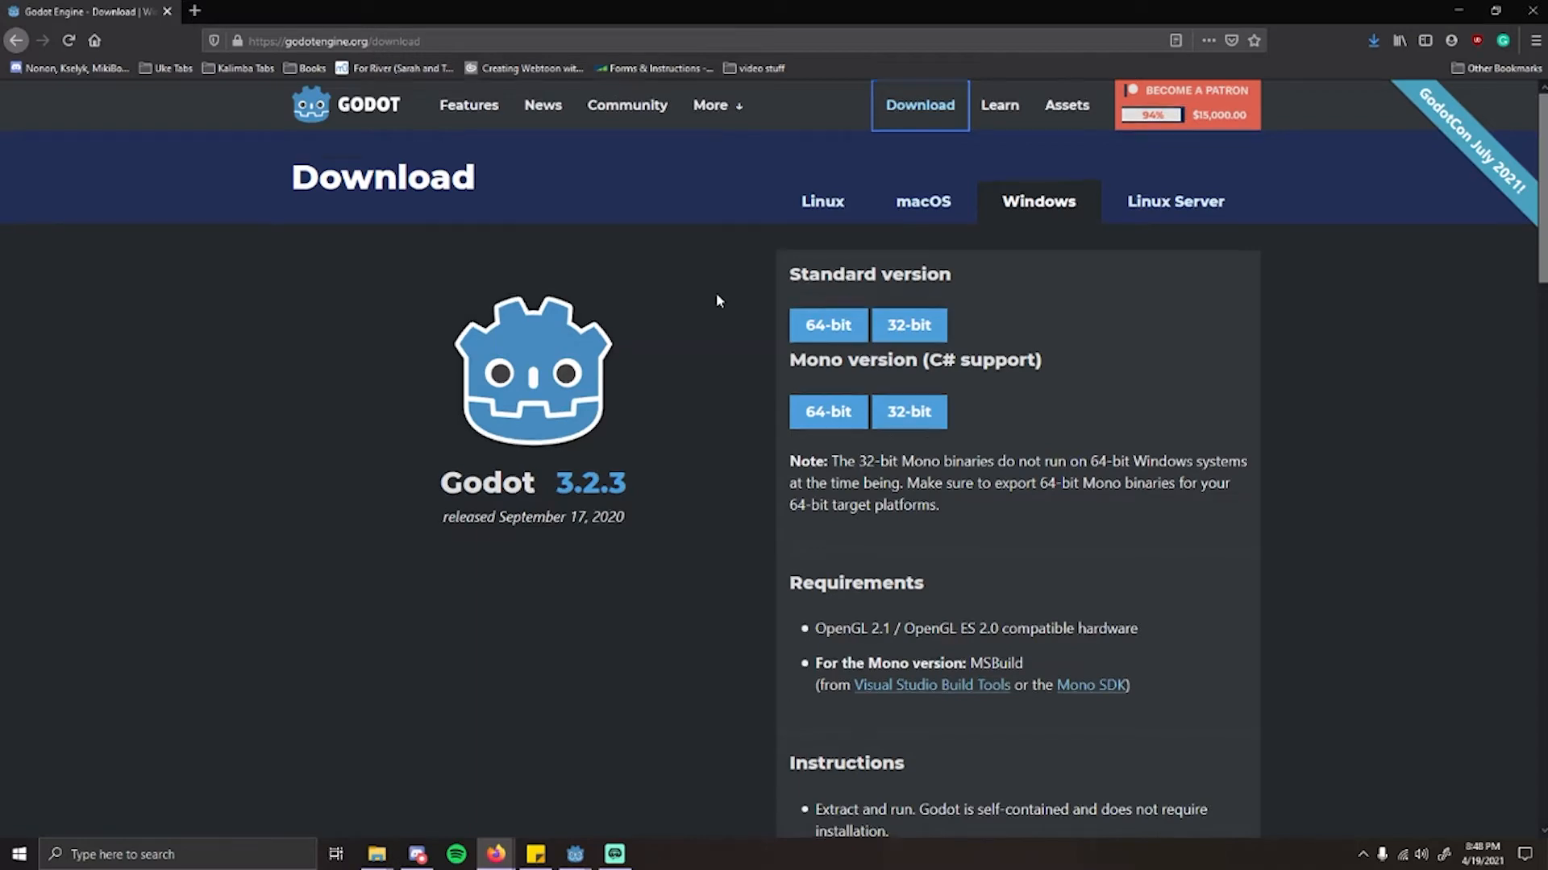
pyautogui.scroll(-1, 717, 294)
pyautogui.scroll(1, 718, 296)
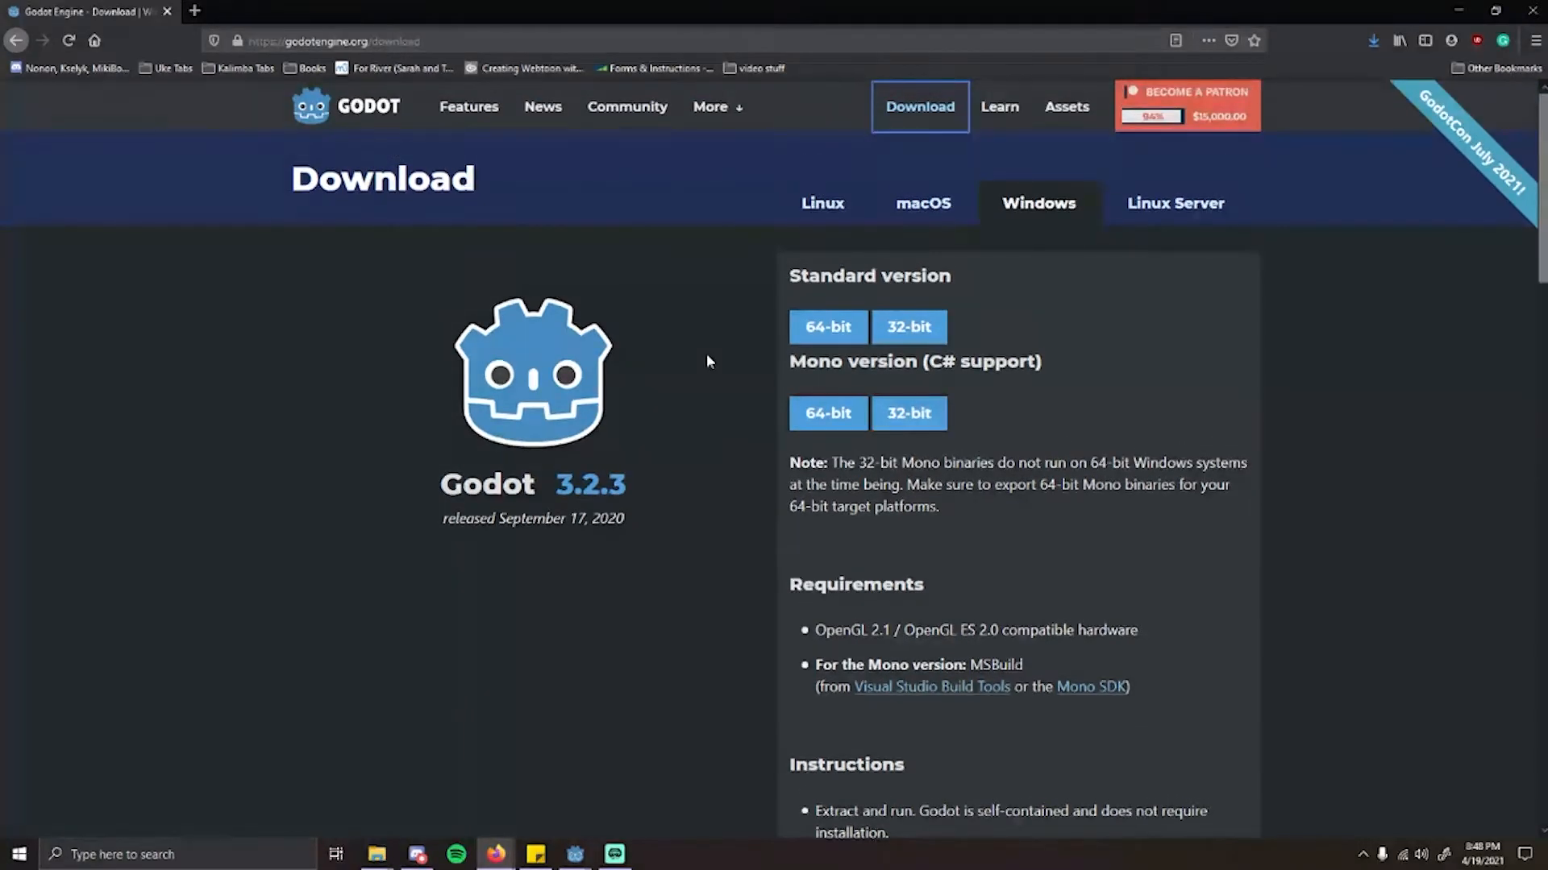
# Step: Examine the export template and Android plugin library downloads alongside the Mono (C# support) version
pyautogui.scroll(-9, 706, 360)
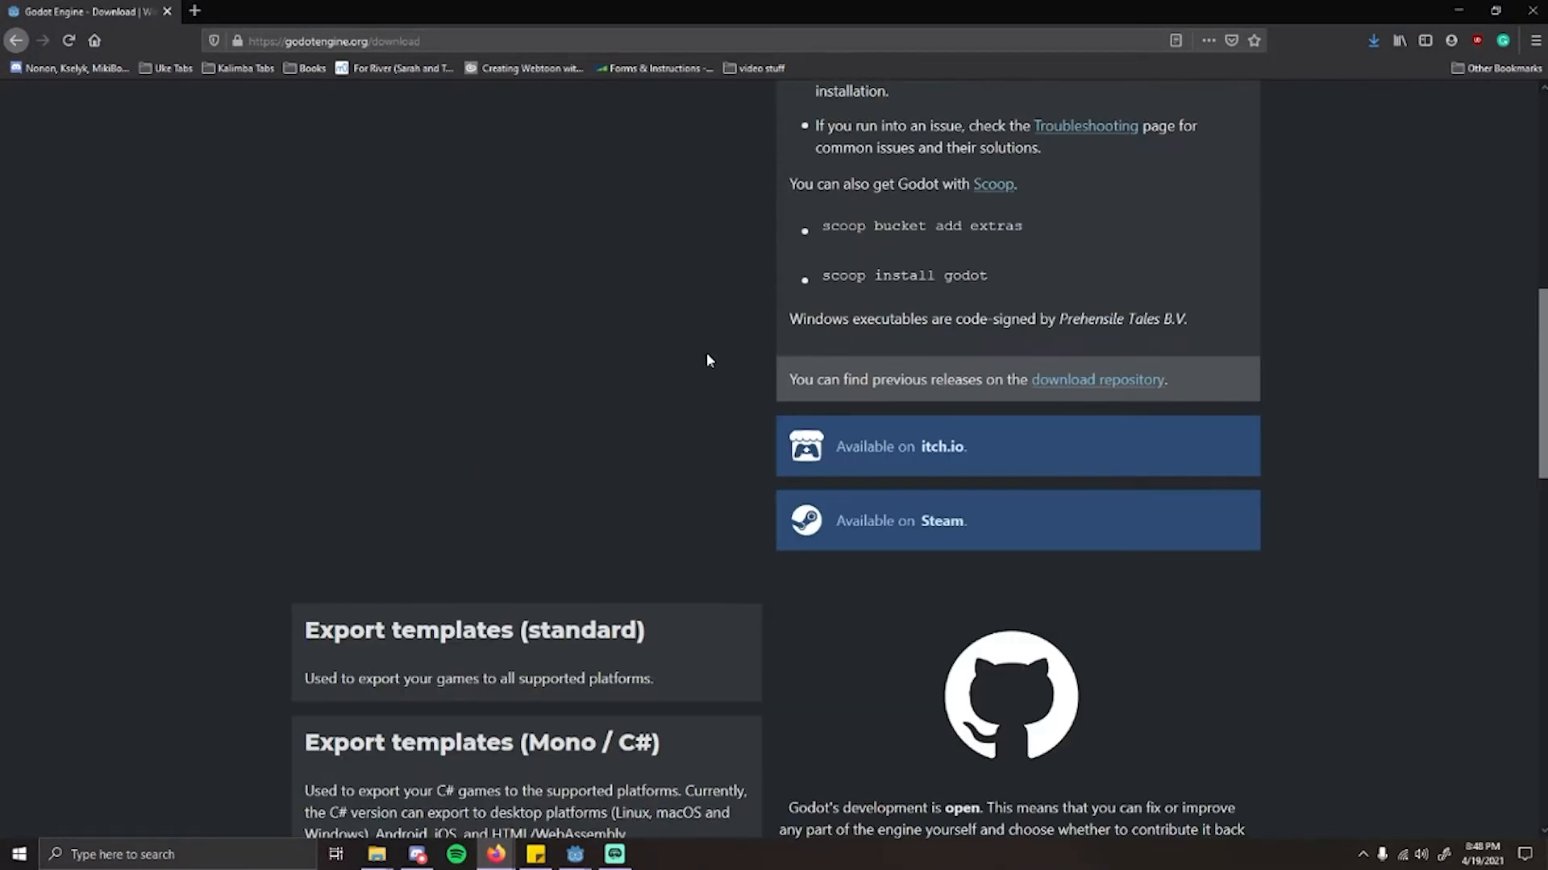
pyautogui.scroll(-4, 707, 361)
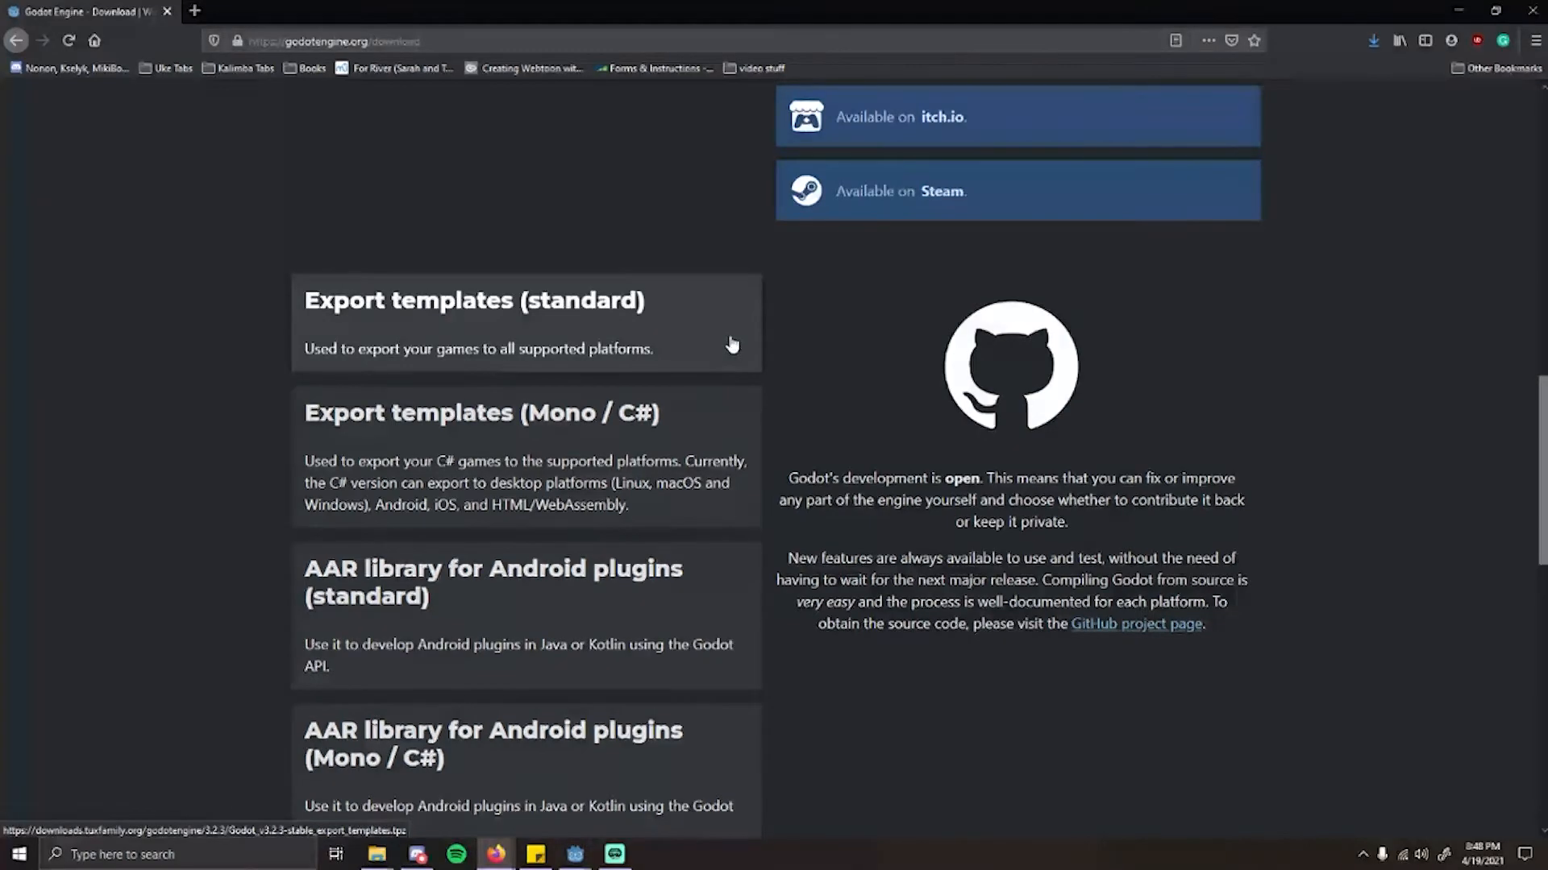
pyautogui.scroll(12, 736, 403)
pyautogui.scroll(2, 739, 418)
pyautogui.moveTo(787, 362); pyautogui.dragTo(1032, 362)
pyautogui.click(685, 506)
pyautogui.scroll(-1, 685, 505)
pyautogui.scroll(-12, 687, 511)
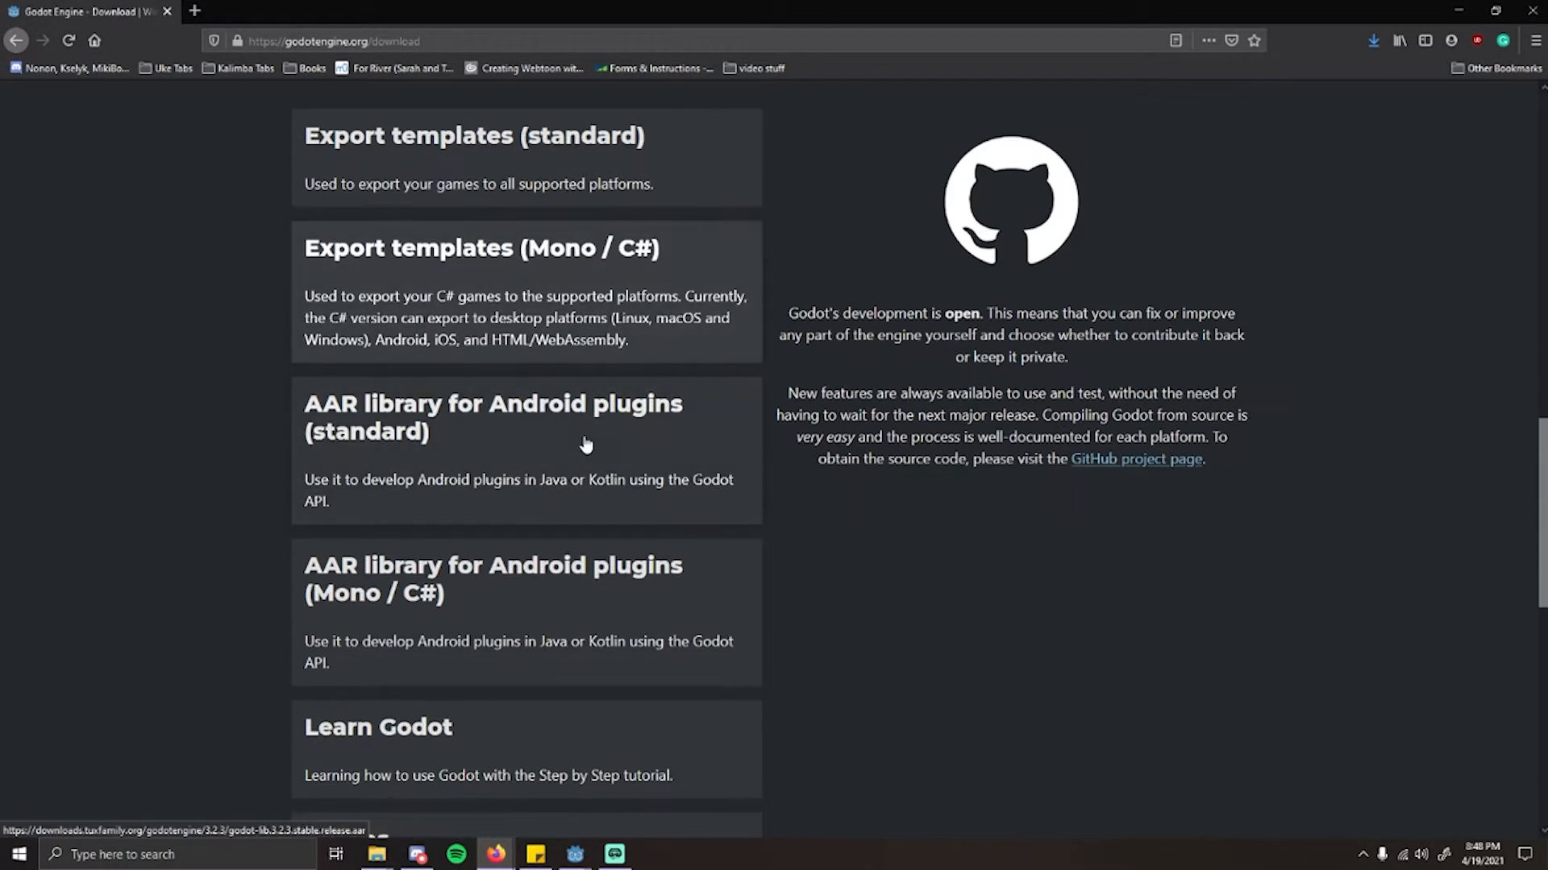
pyautogui.scroll(3, 726, 477)
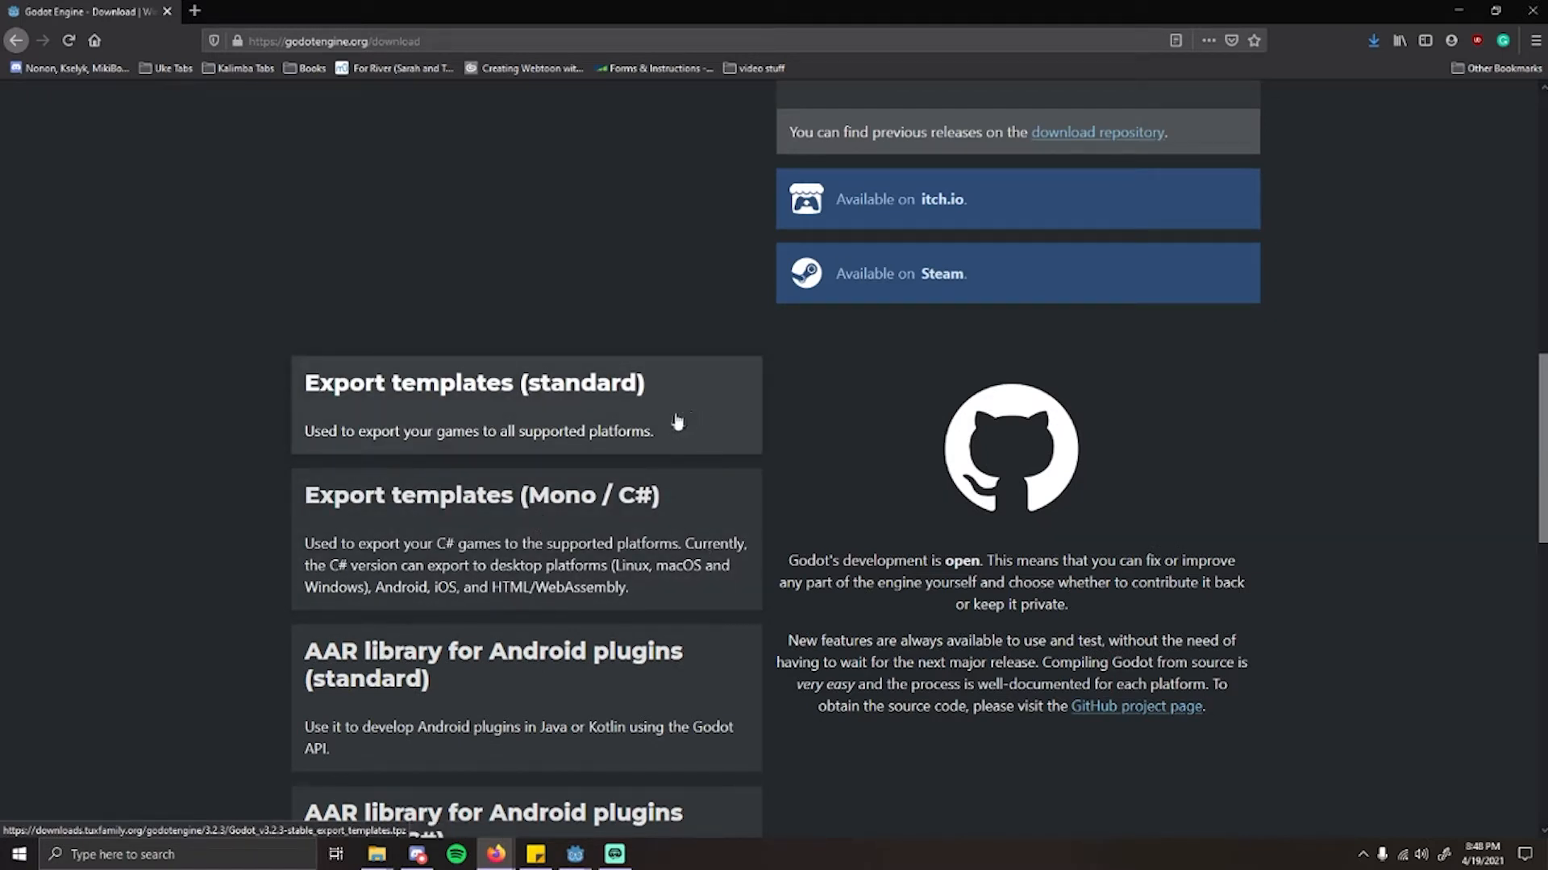
pyautogui.click(525, 434)
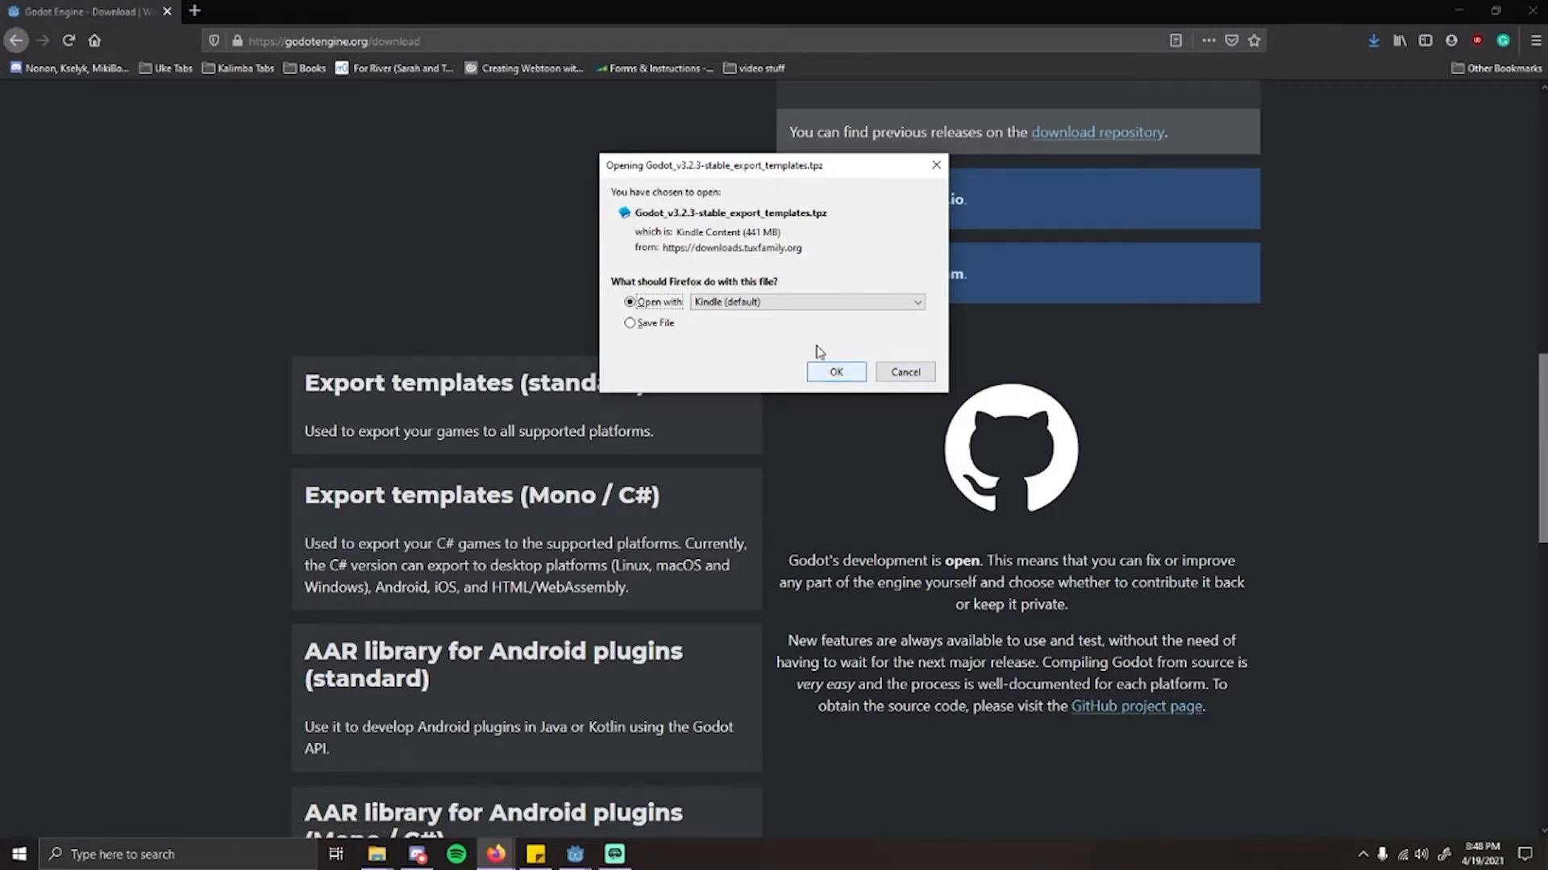
pyautogui.click(902, 372)
pyautogui.scroll(10, 627, 315)
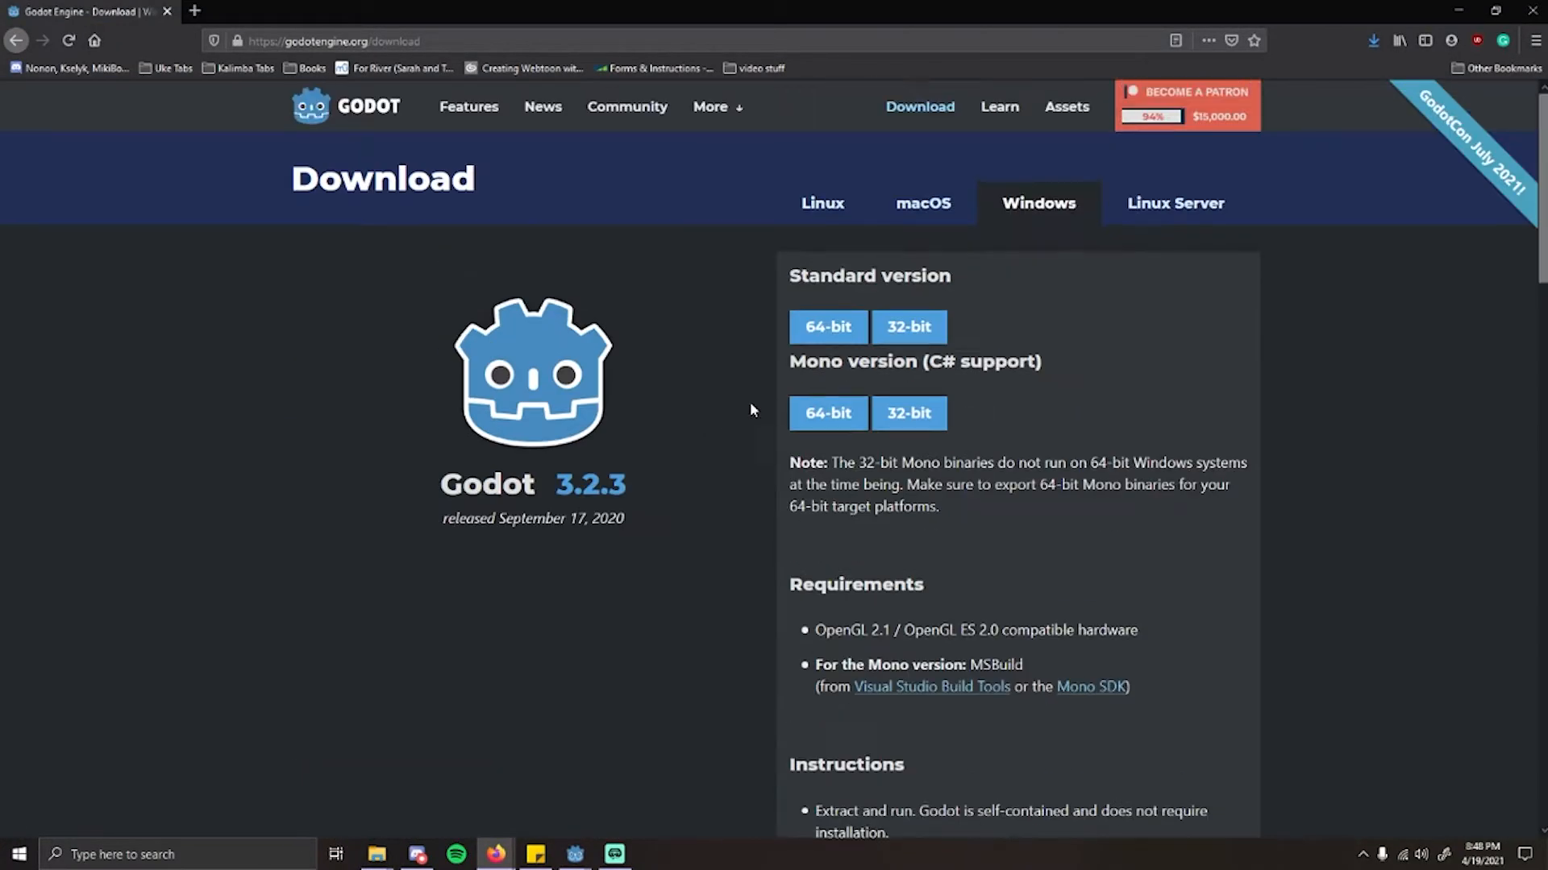
pyautogui.click(824, 329)
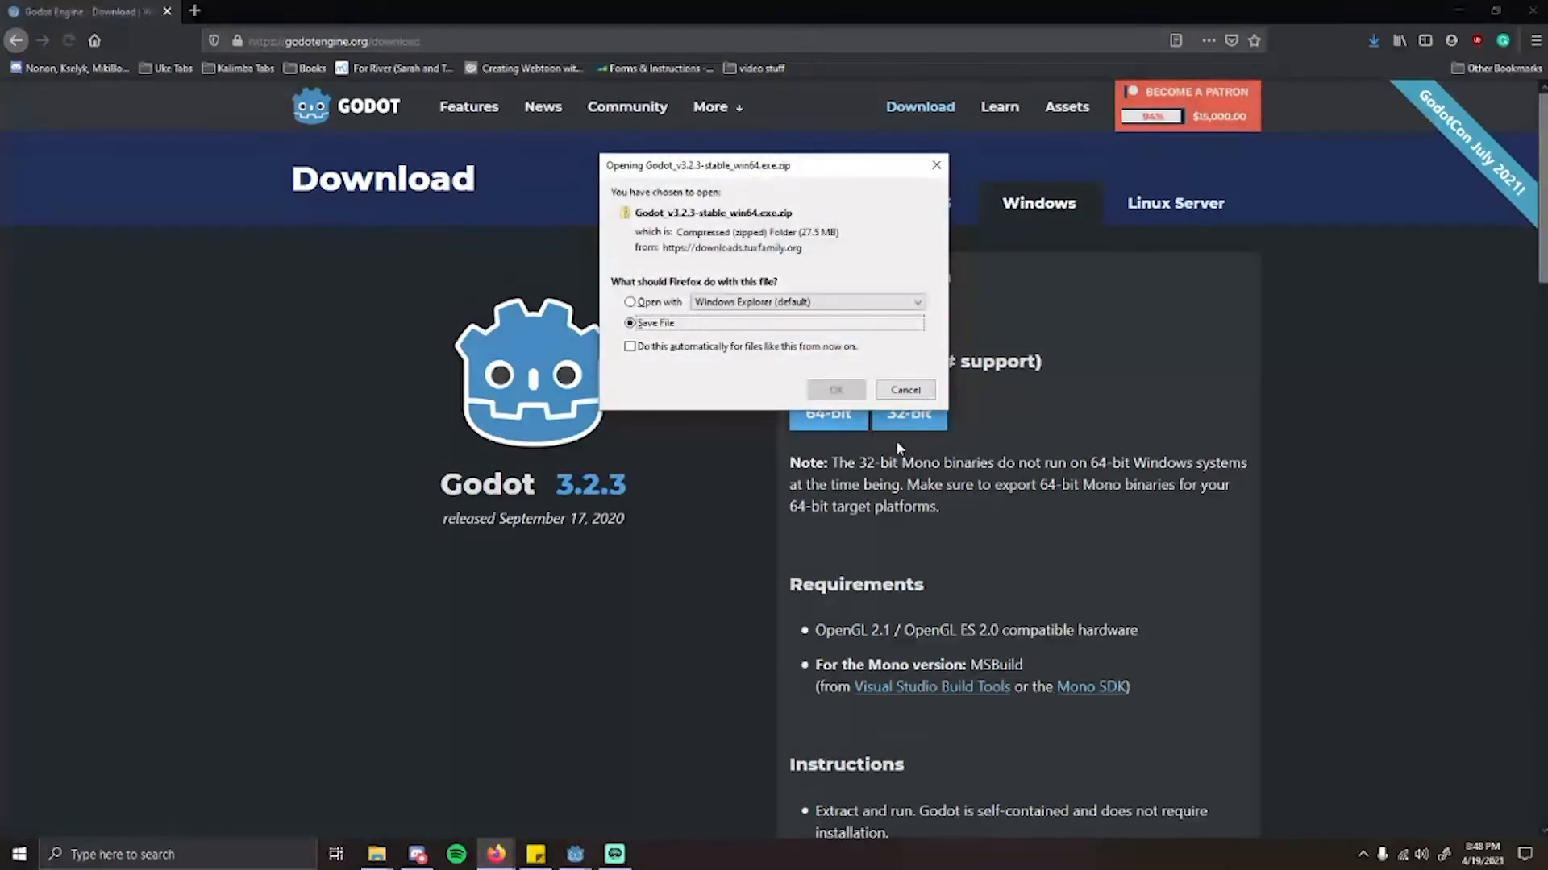
pyautogui.click(916, 395)
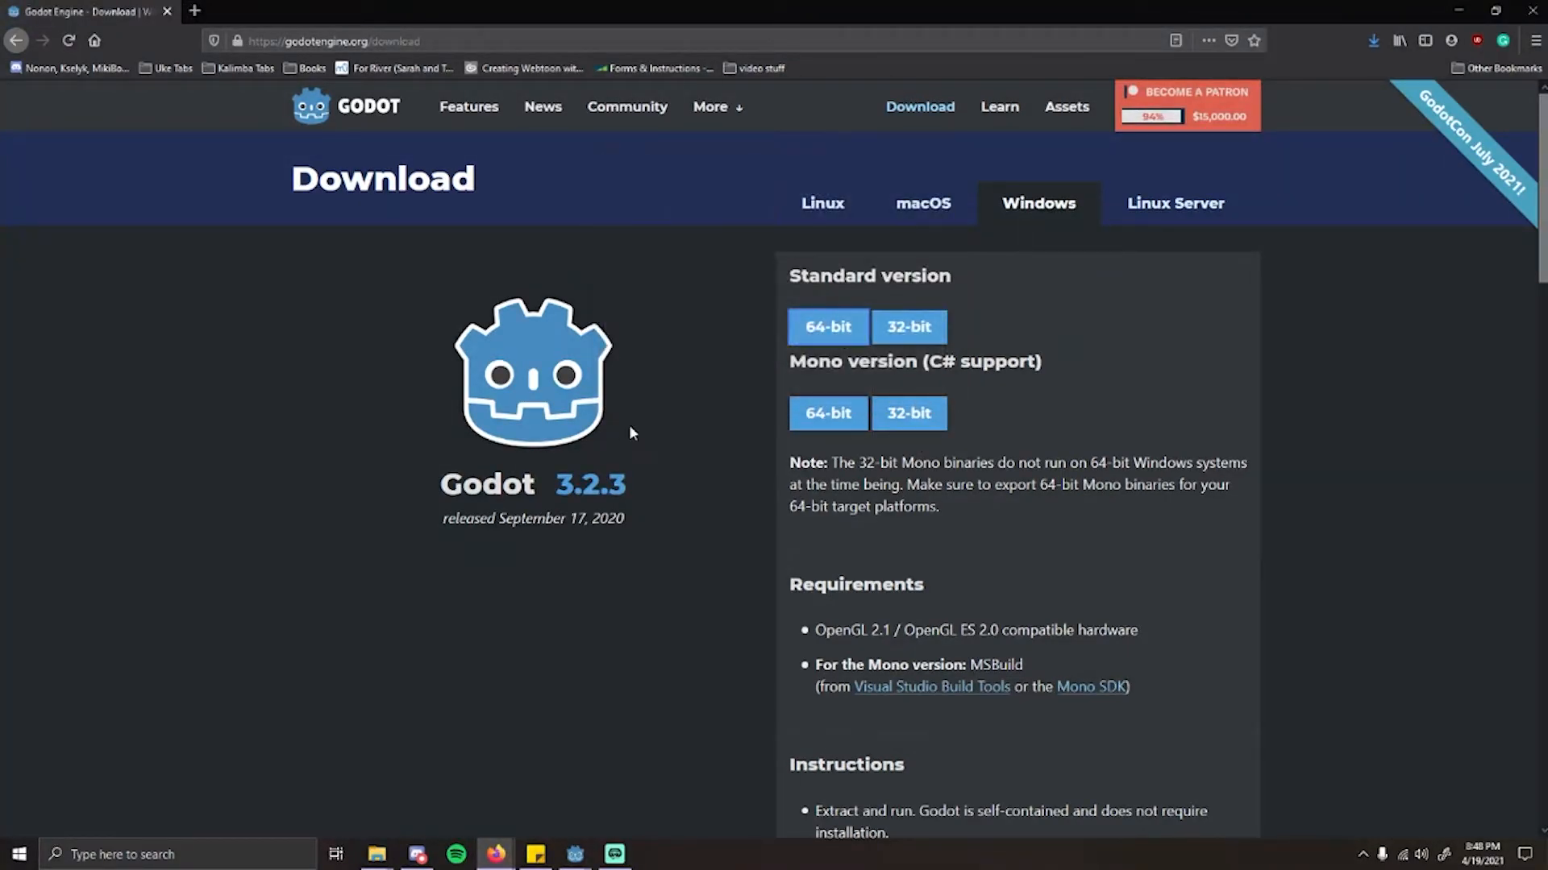
pyautogui.scroll(-10, 698, 472)
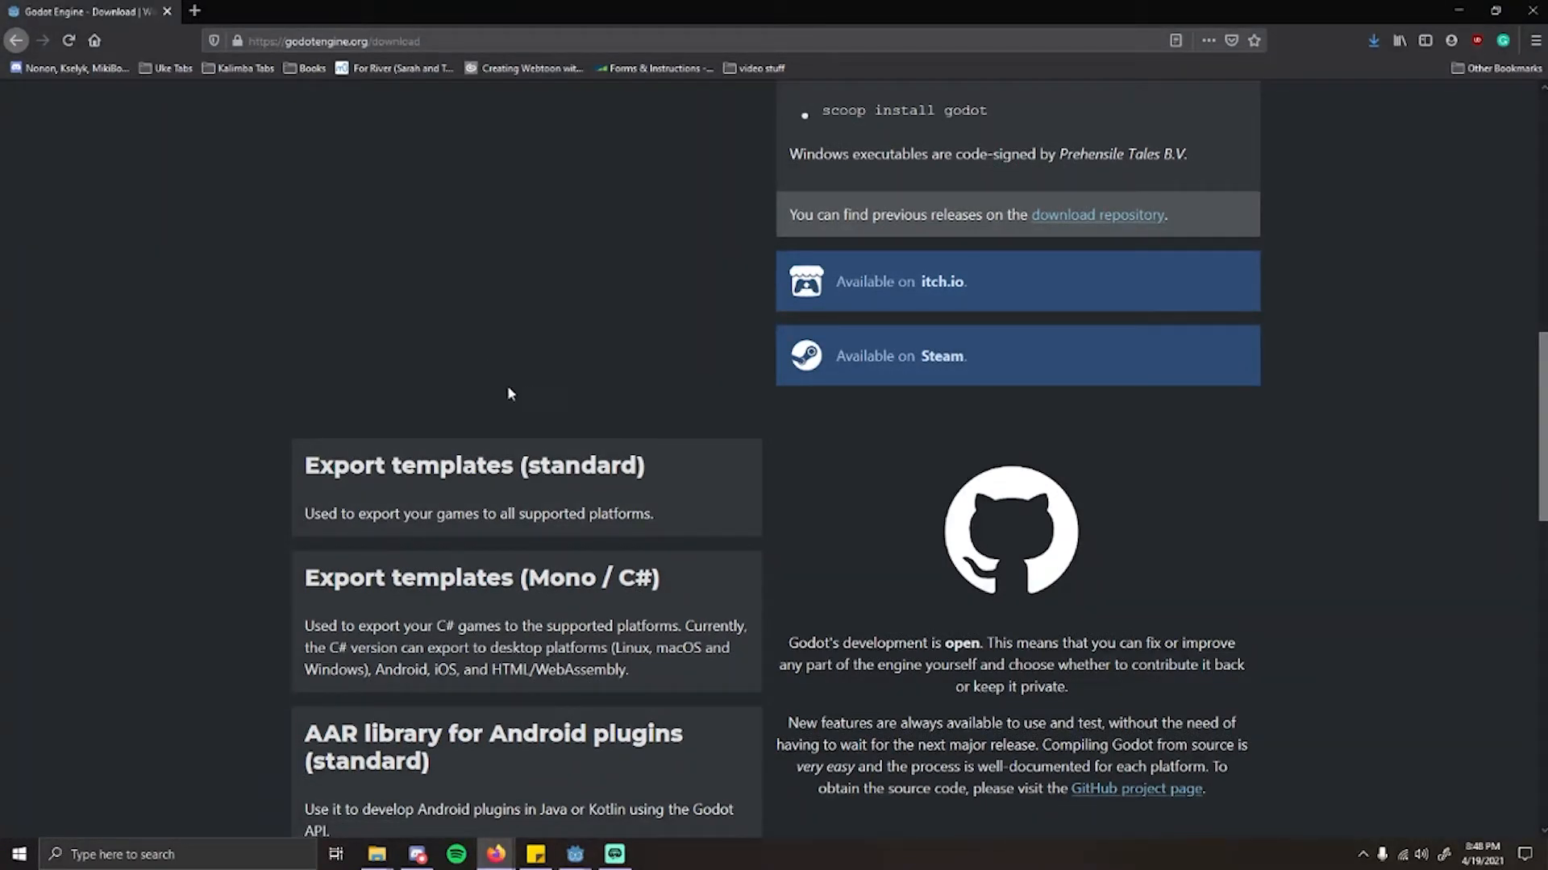
pyautogui.scroll(10, 862, 559)
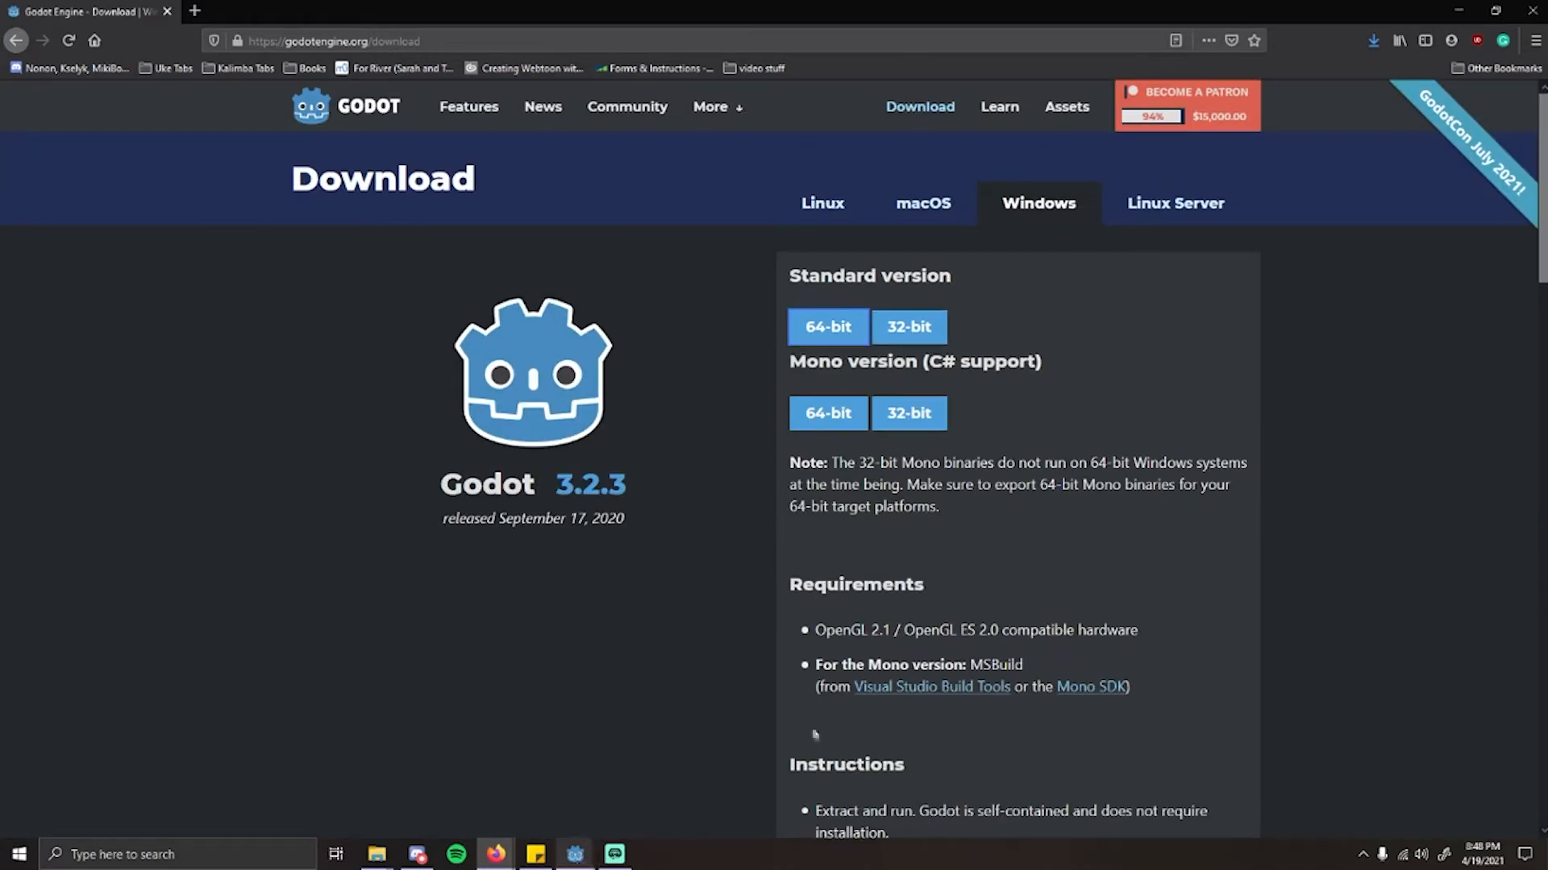
# Step: Minimize the browser and switch to the Godot Engine Project Manager
pyautogui.click(1458, 9)
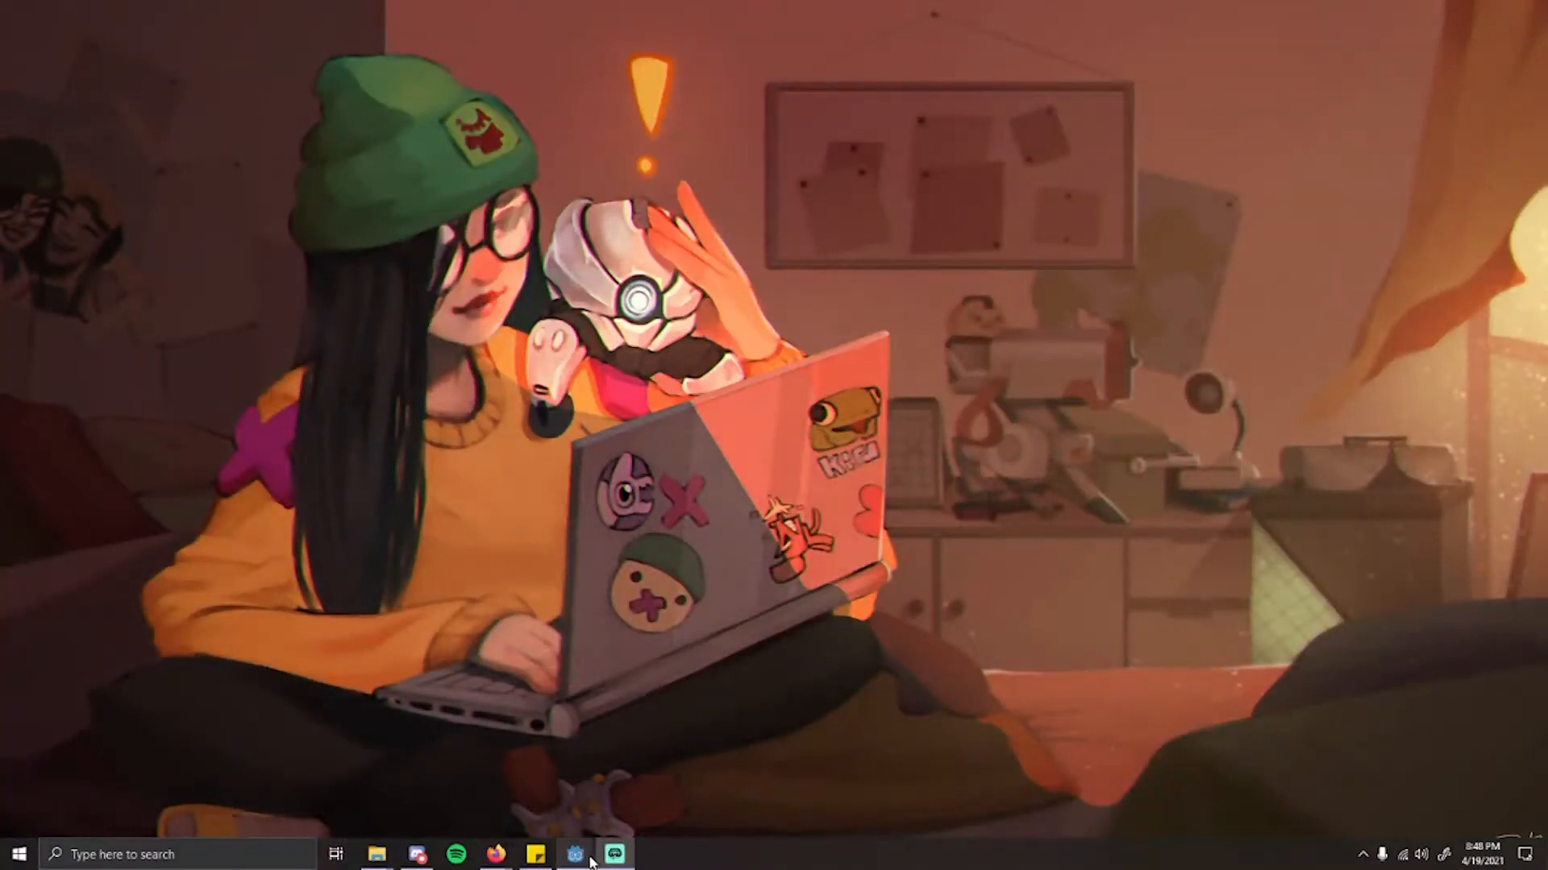
pyautogui.moveTo(575, 853)
pyautogui.click(666, 805)
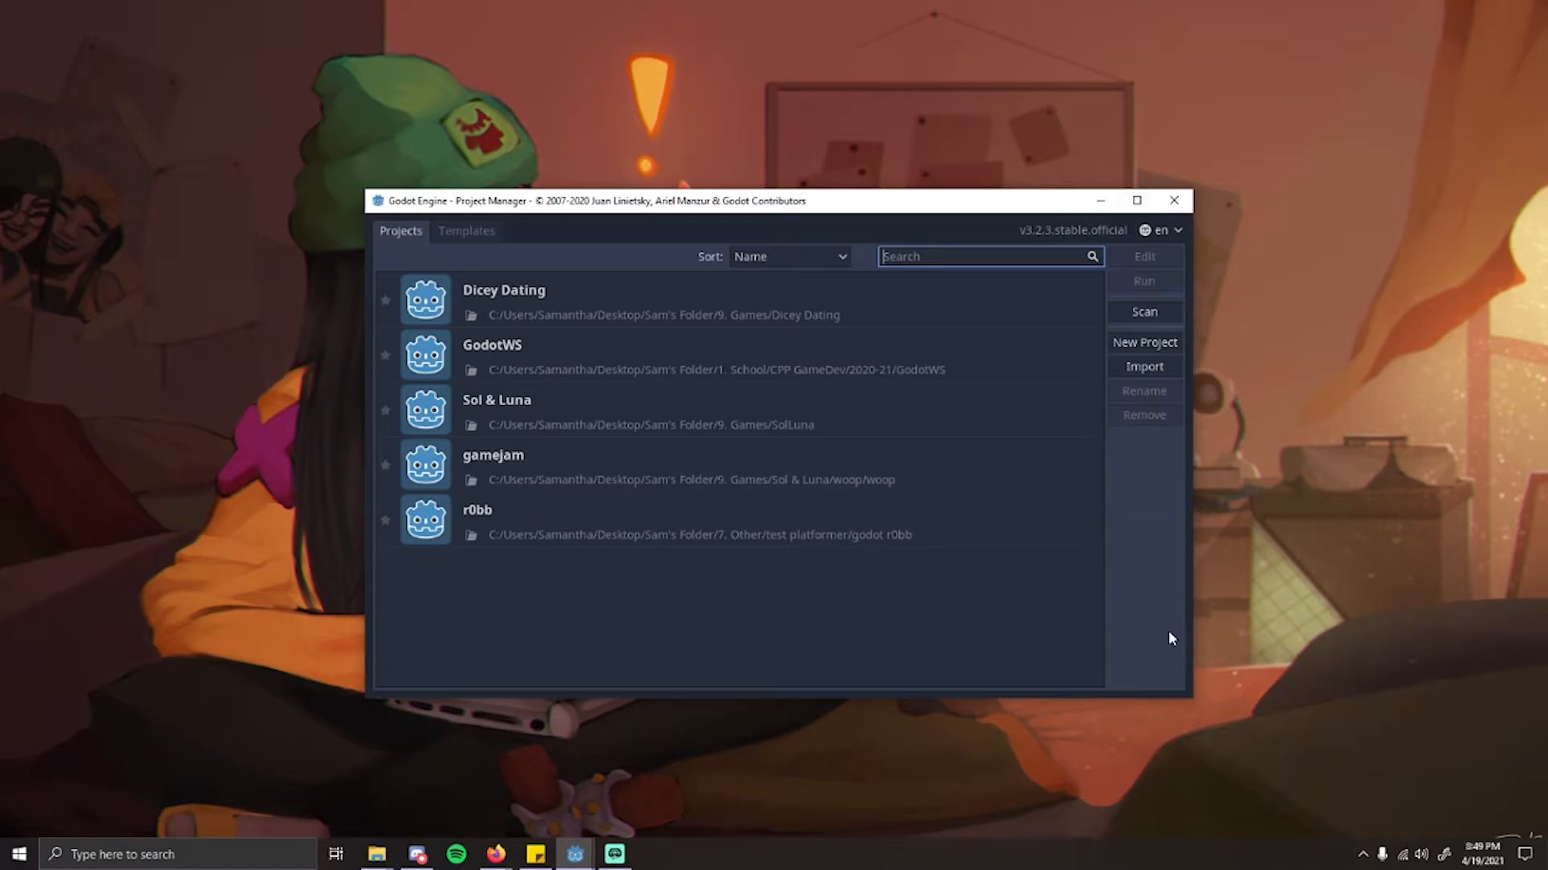
# Step: Start a new project in the Project Manager and name it Demo
pyautogui.click(1142, 344)
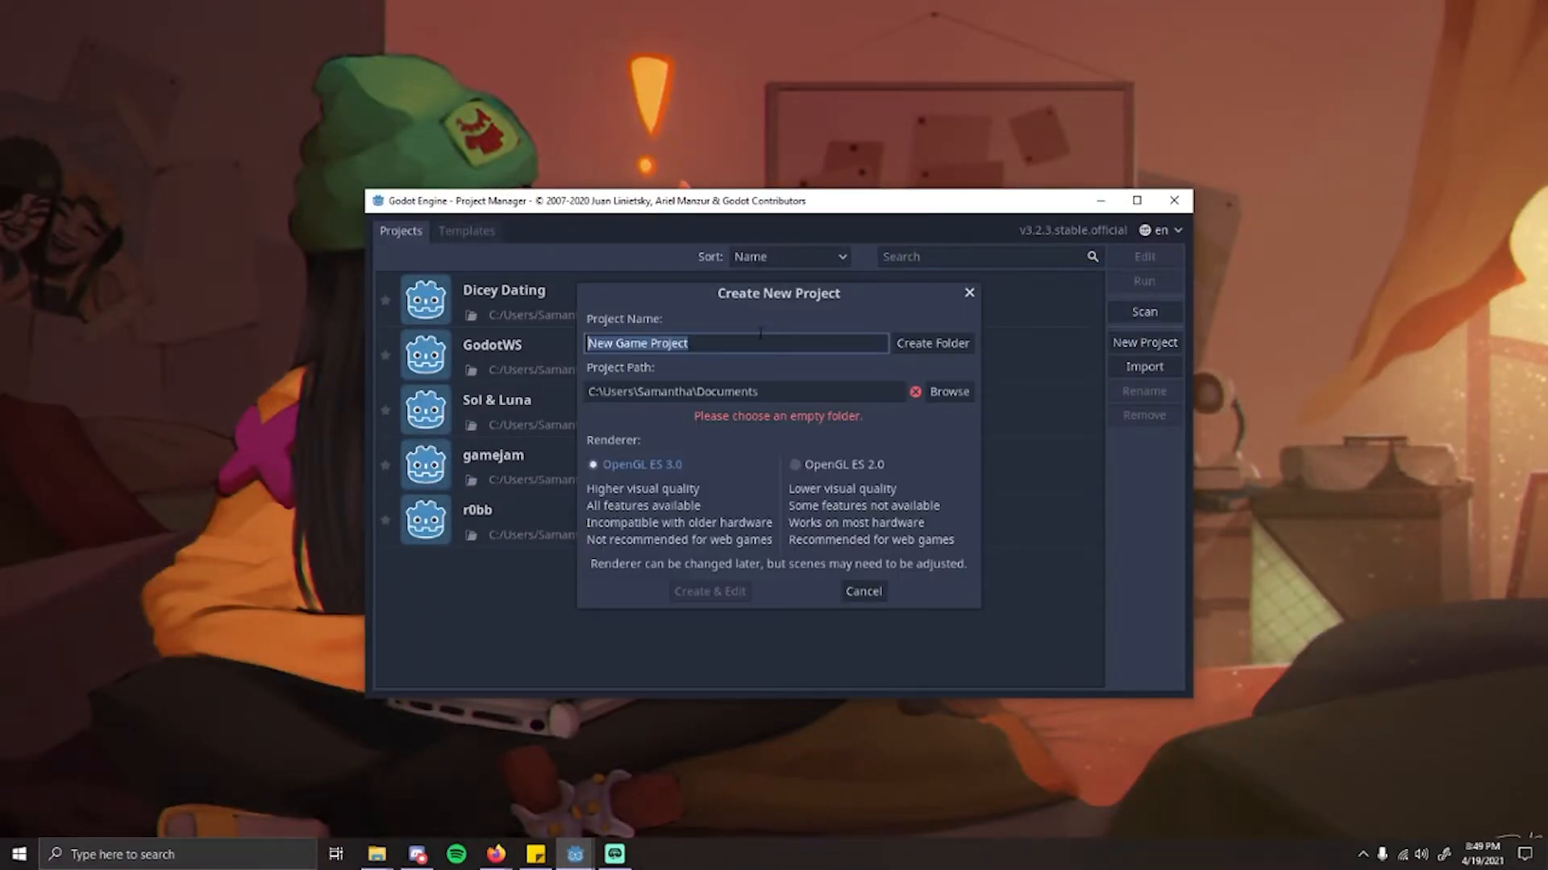
pyautogui.click(723, 348)
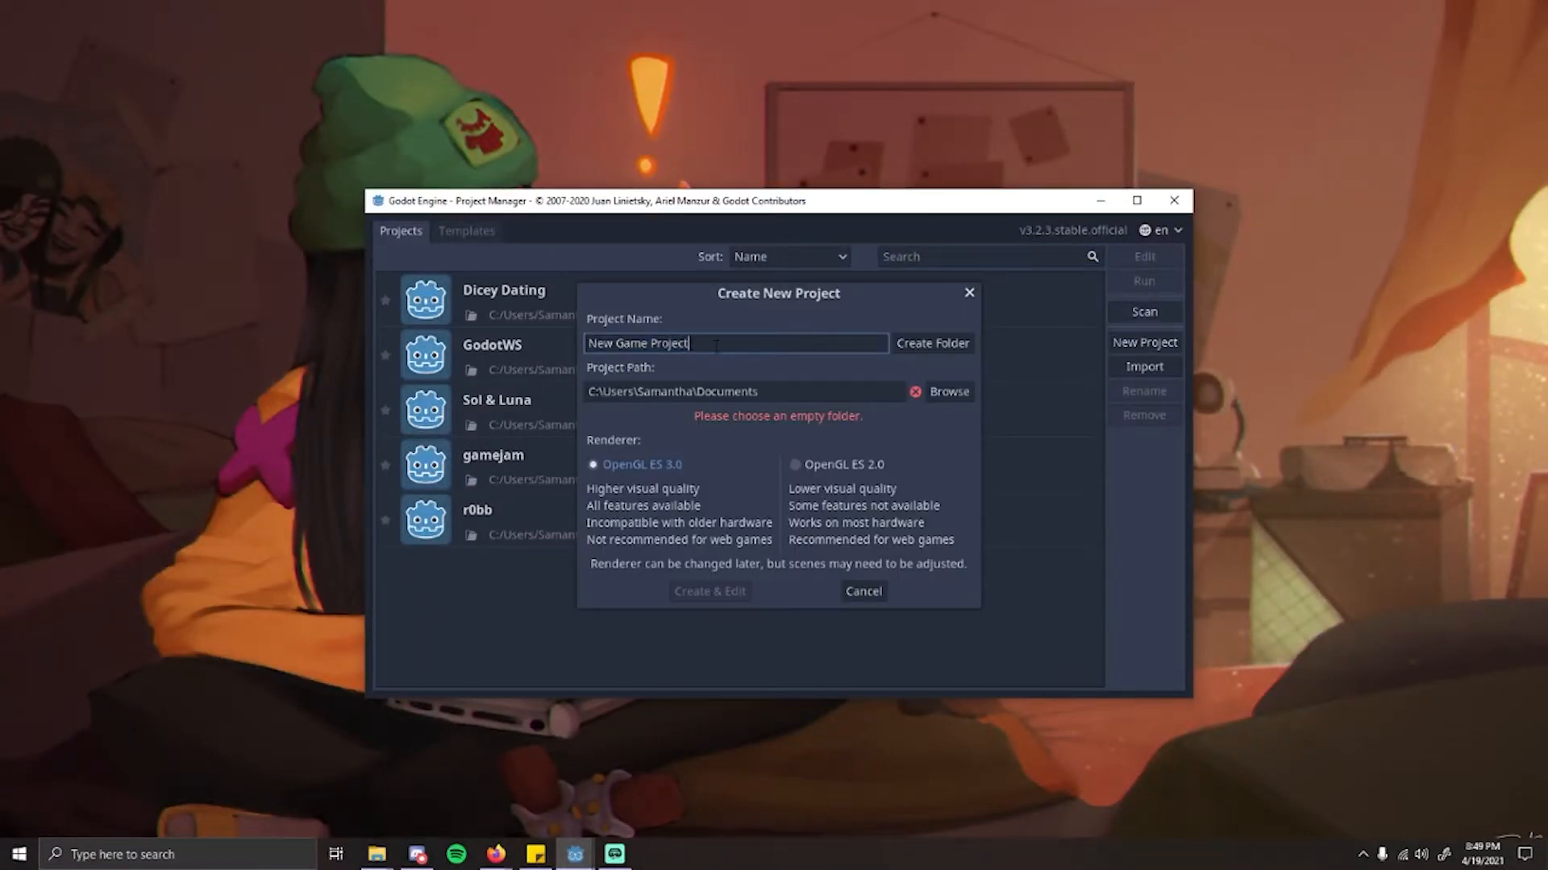
pyautogui.doubleClick(682, 340)
pyautogui.write('Demo')
# Step: Browse for the project path and go from the Documents folder to the Desktop folder
pyautogui.click(954, 395)
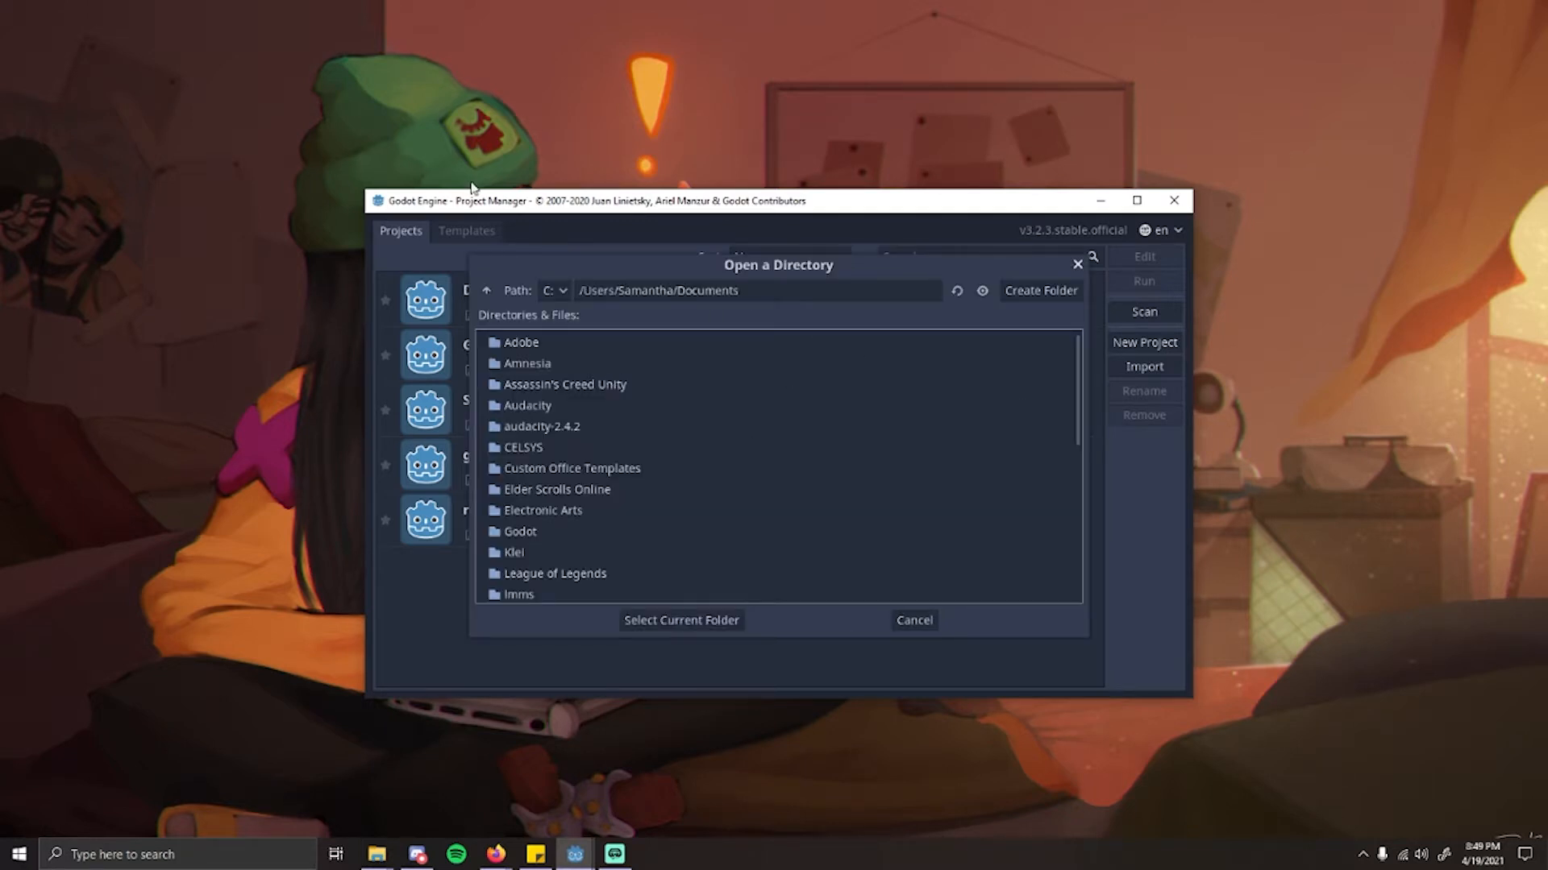
pyautogui.scroll(-8, 662, 492)
pyautogui.scroll(4, 674, 519)
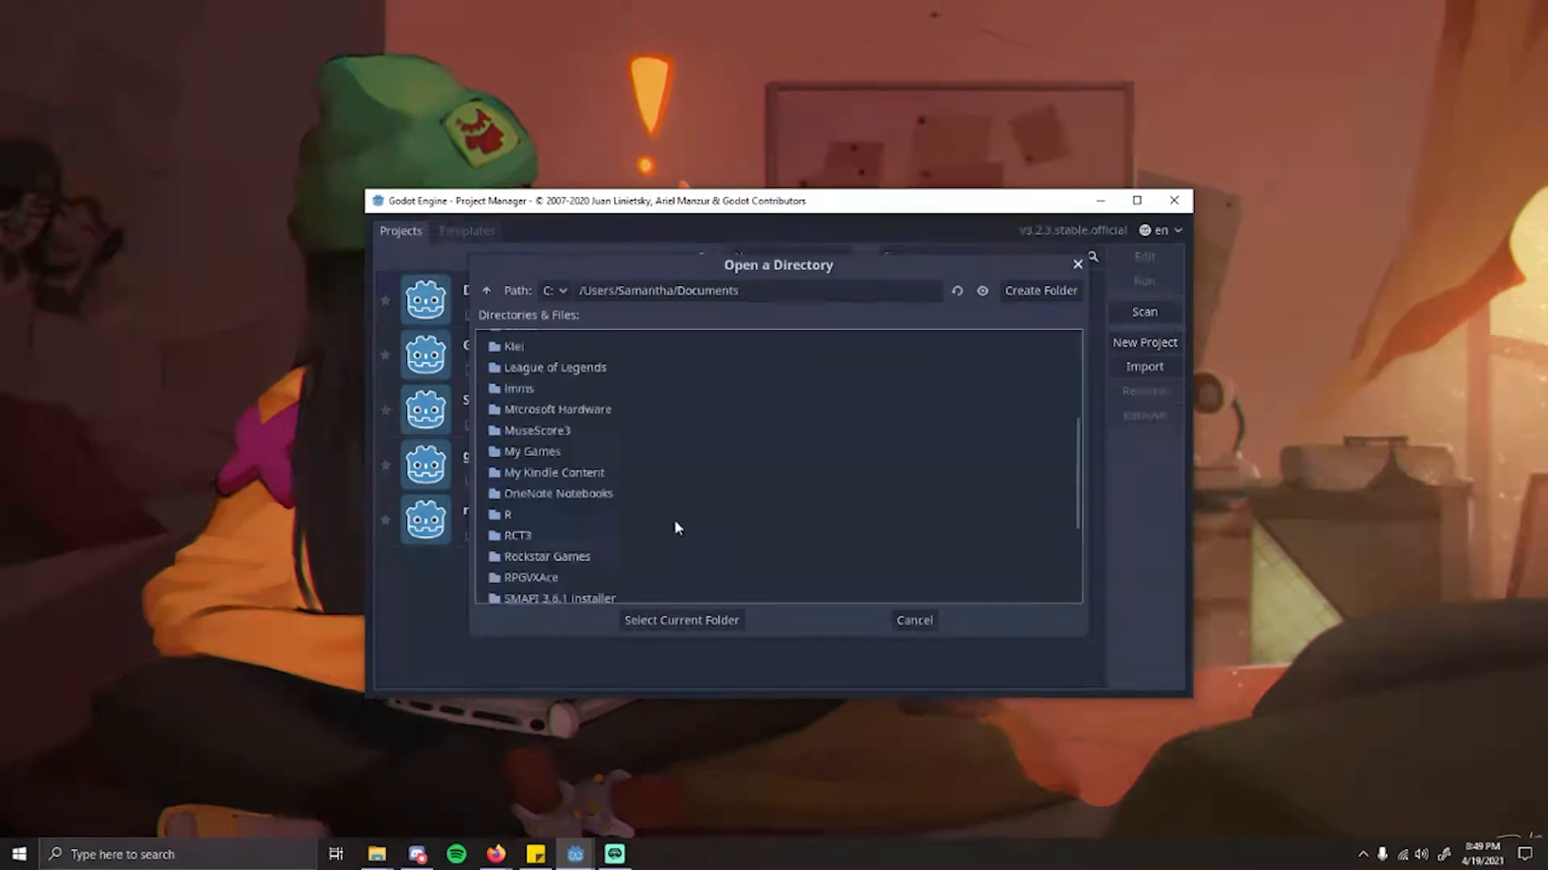
pyautogui.scroll(5, 674, 519)
pyautogui.click(486, 290)
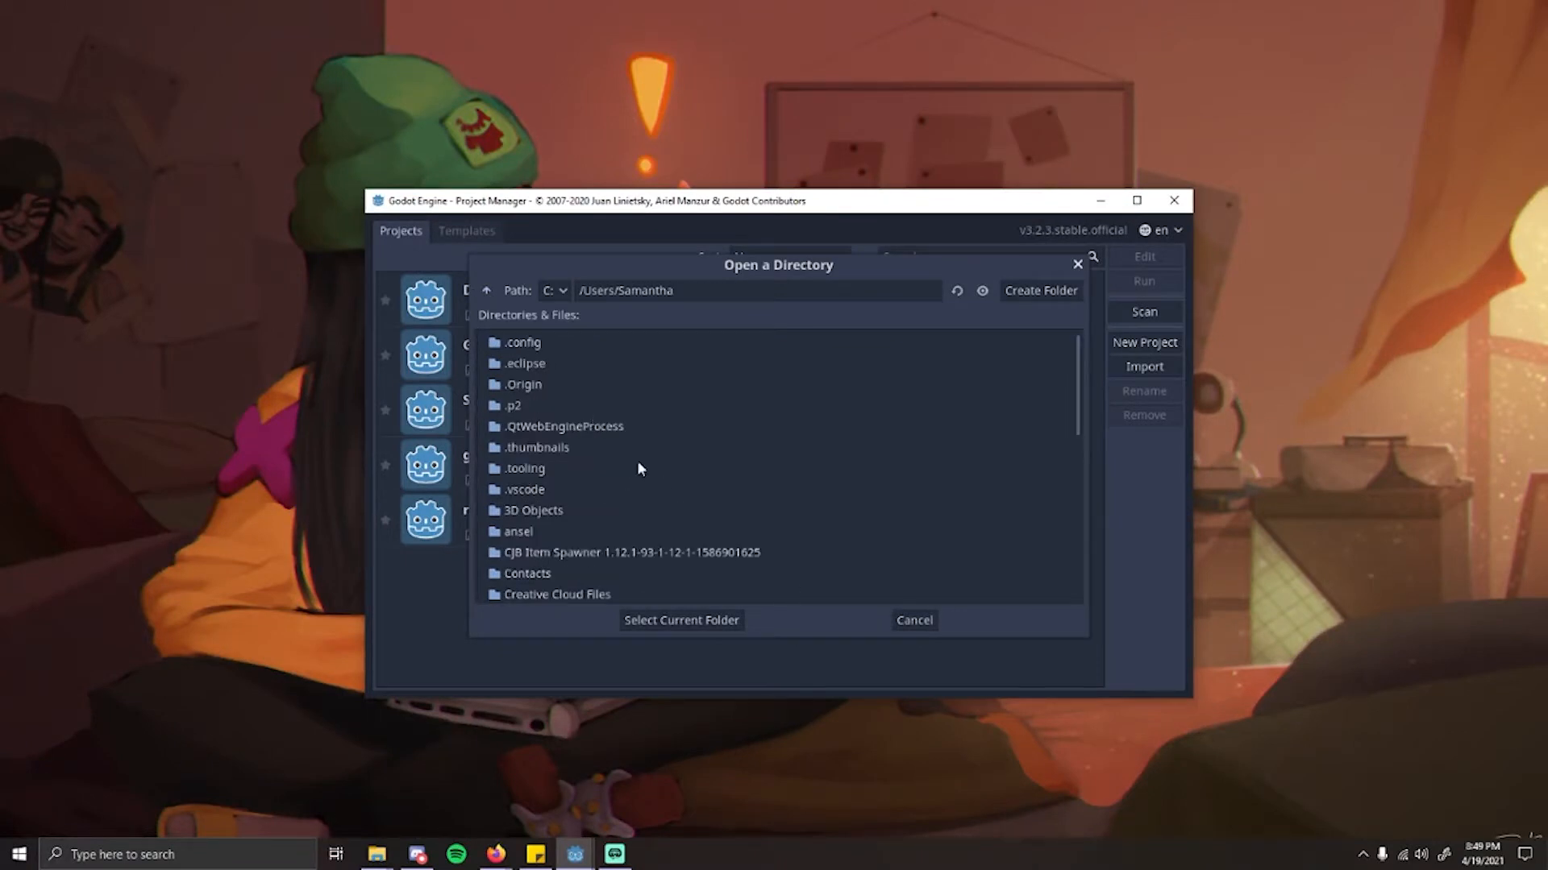
pyautogui.scroll(-3, 636, 469)
pyautogui.doubleClick(535, 520)
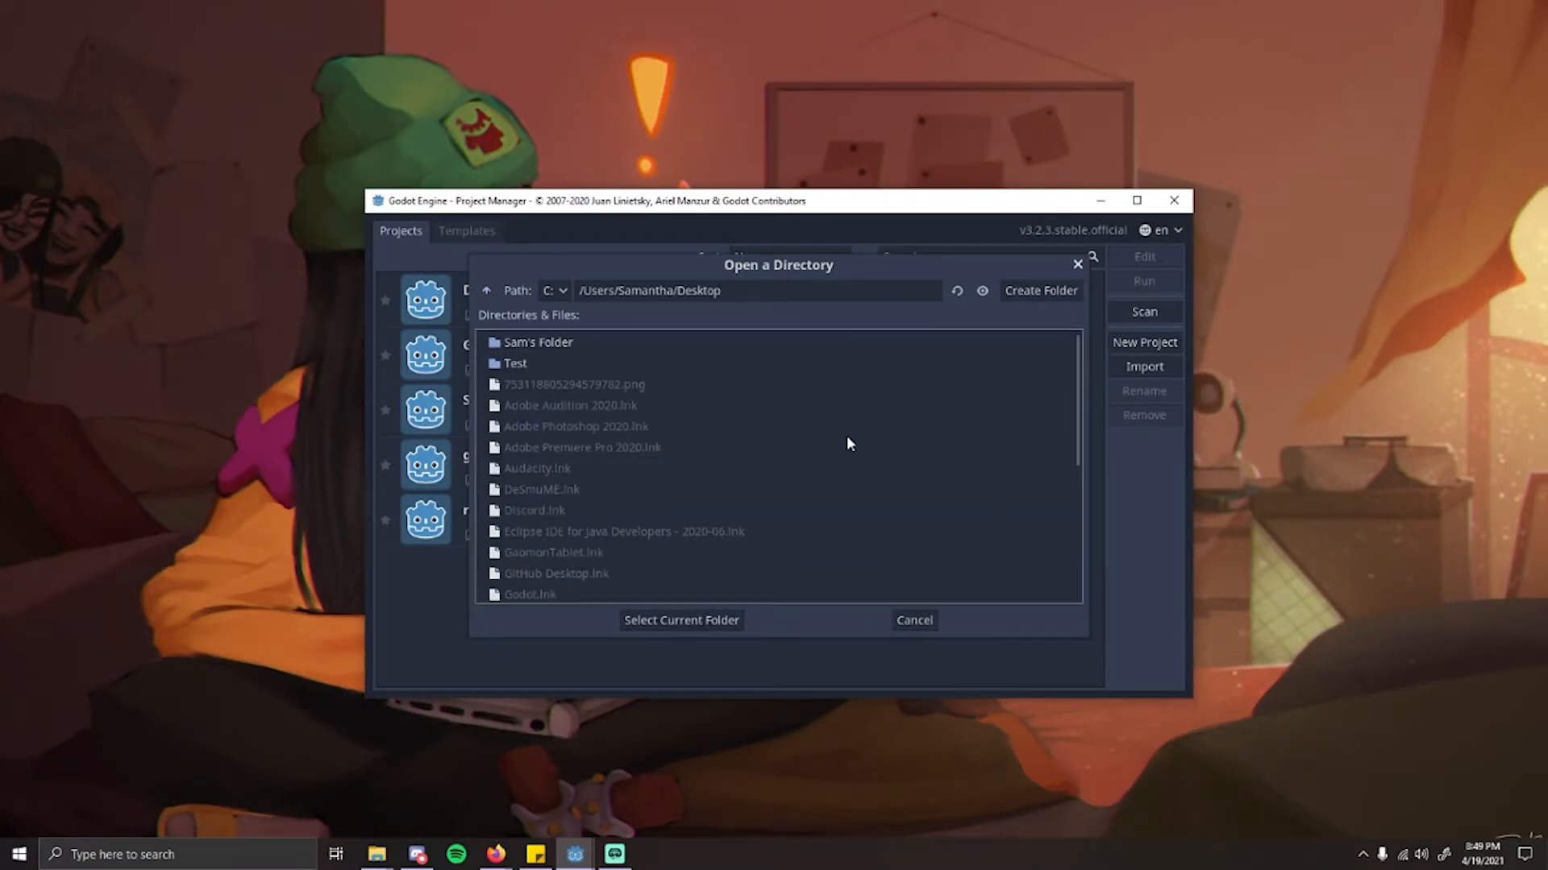
# Step: Create a folder named Demo on the Desktop and select it as the project path
pyautogui.click(1043, 292)
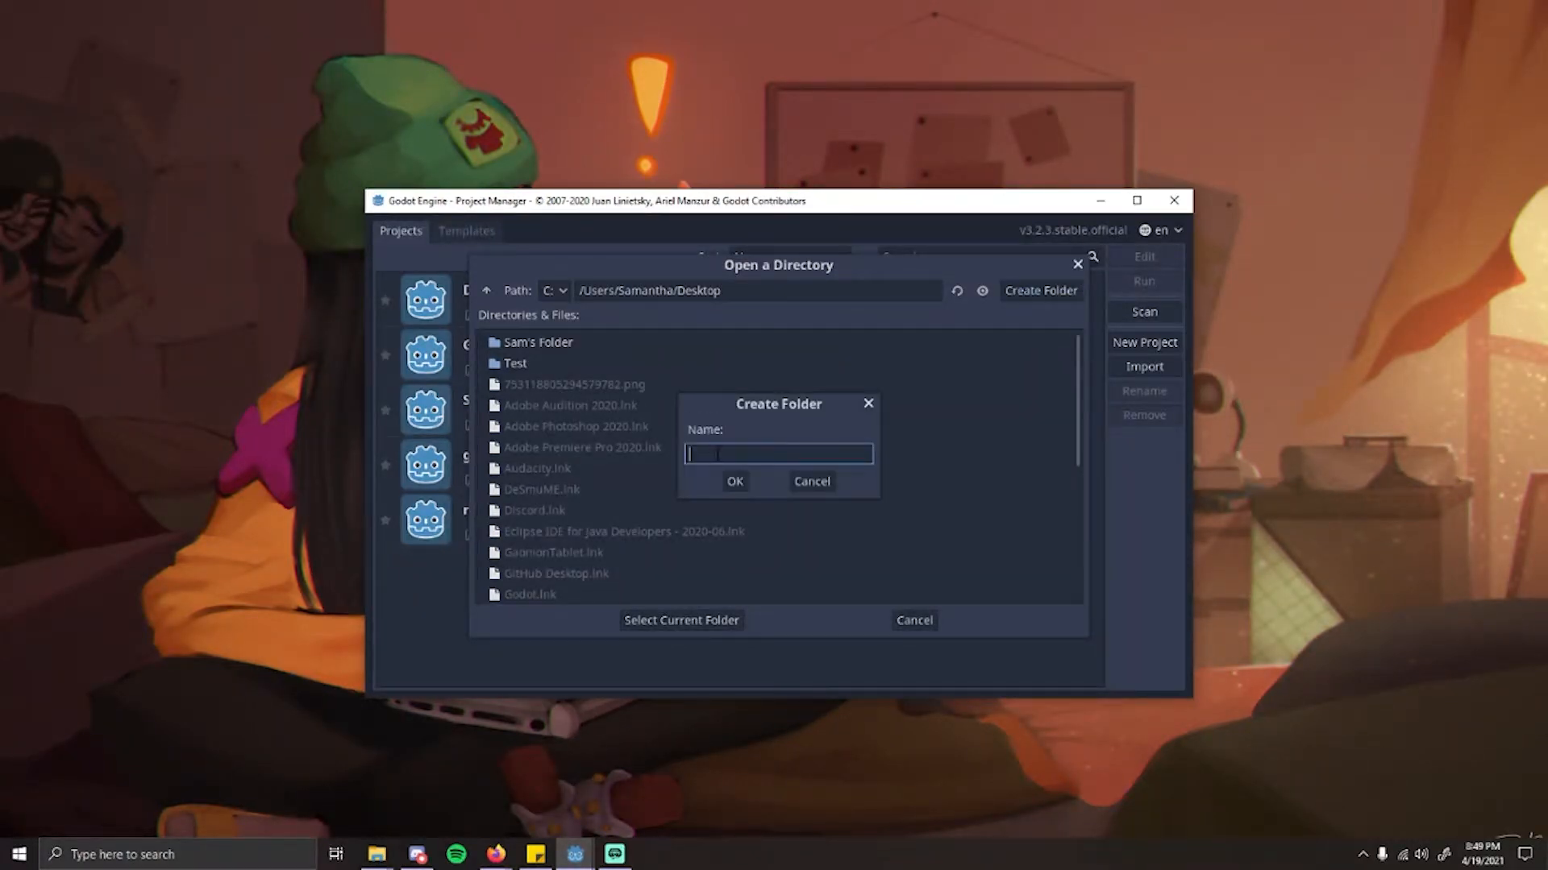
pyautogui.write('Demo')
pyautogui.press('BackSpace')
pyautogui.press('BackSpace')
pyautogui.press('BackSpace')
pyautogui.press('BackSpace')
pyautogui.write('Demo')
pyautogui.click(734, 482)
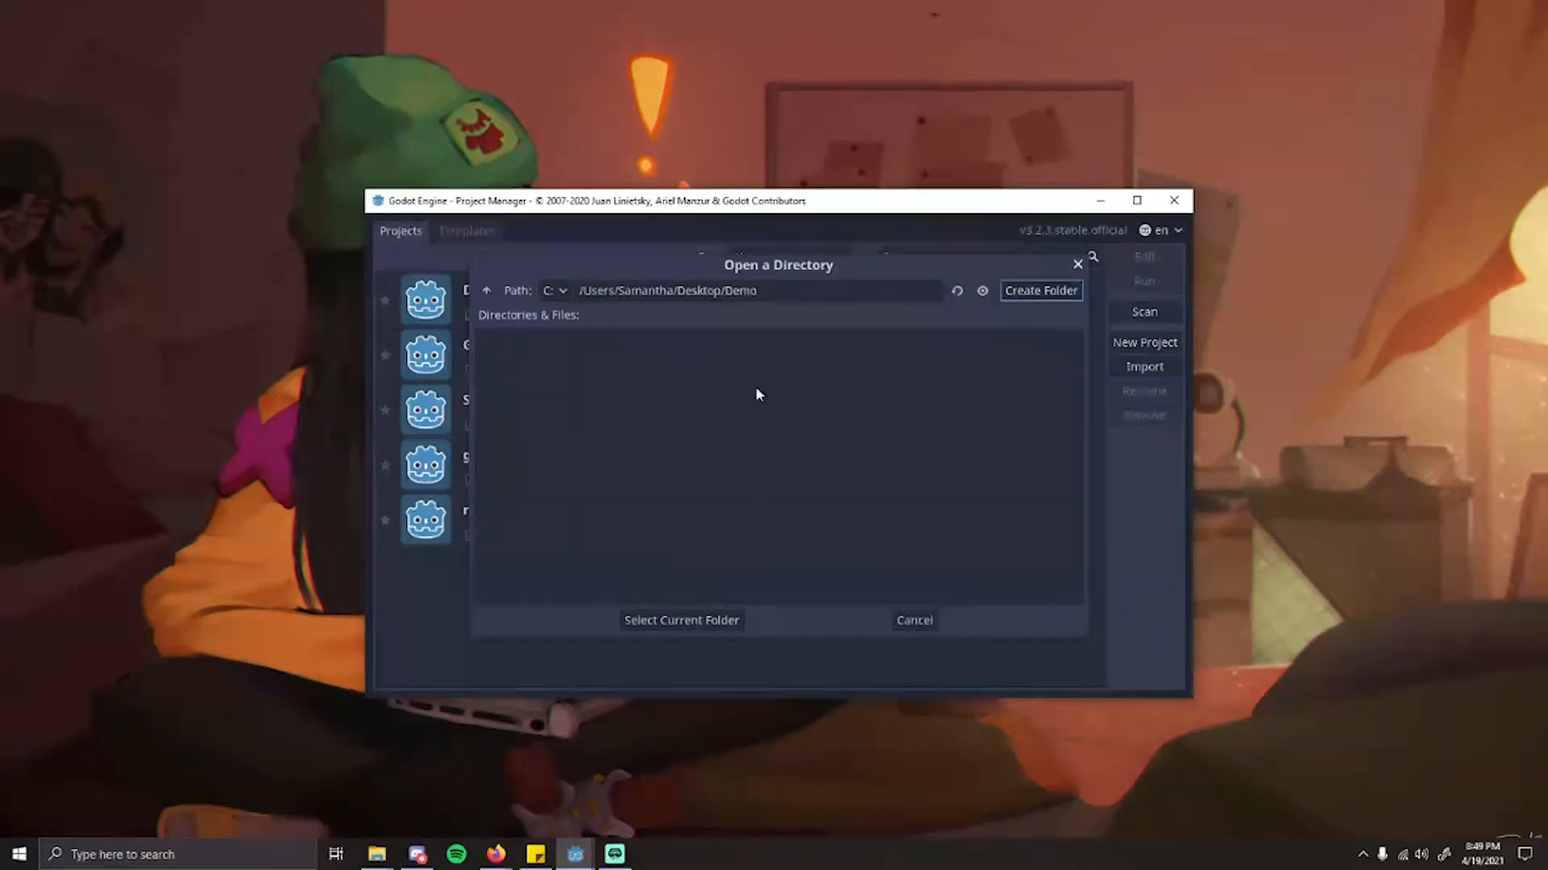
pyautogui.click(679, 621)
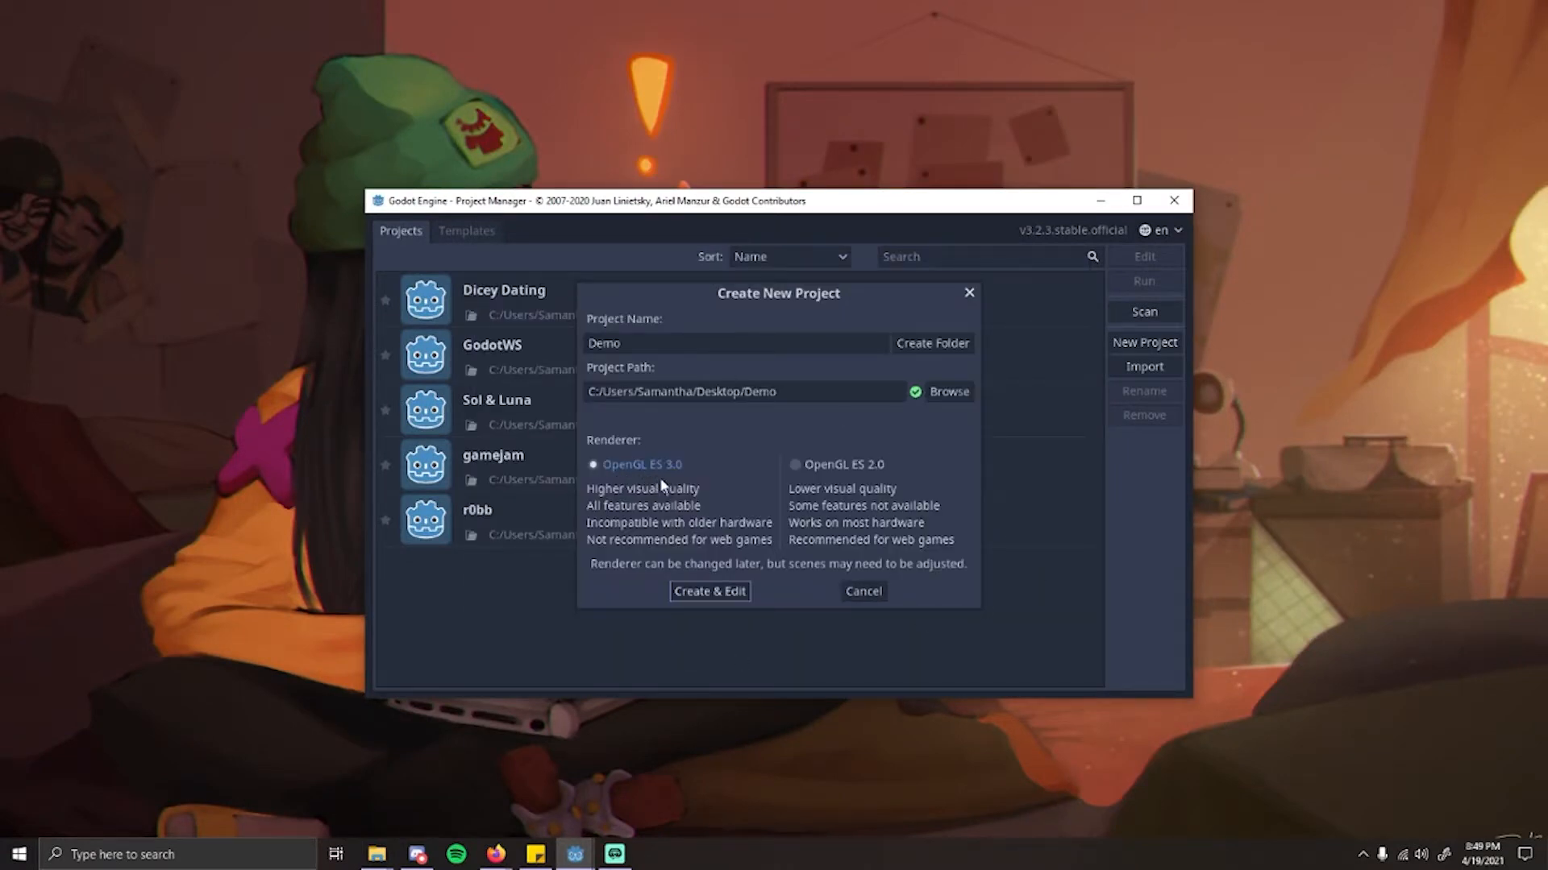
# Step: Create the project with the OpenGL ES 3.0 renderer and switch the editor to the 2D workspace
pyautogui.click(710, 592)
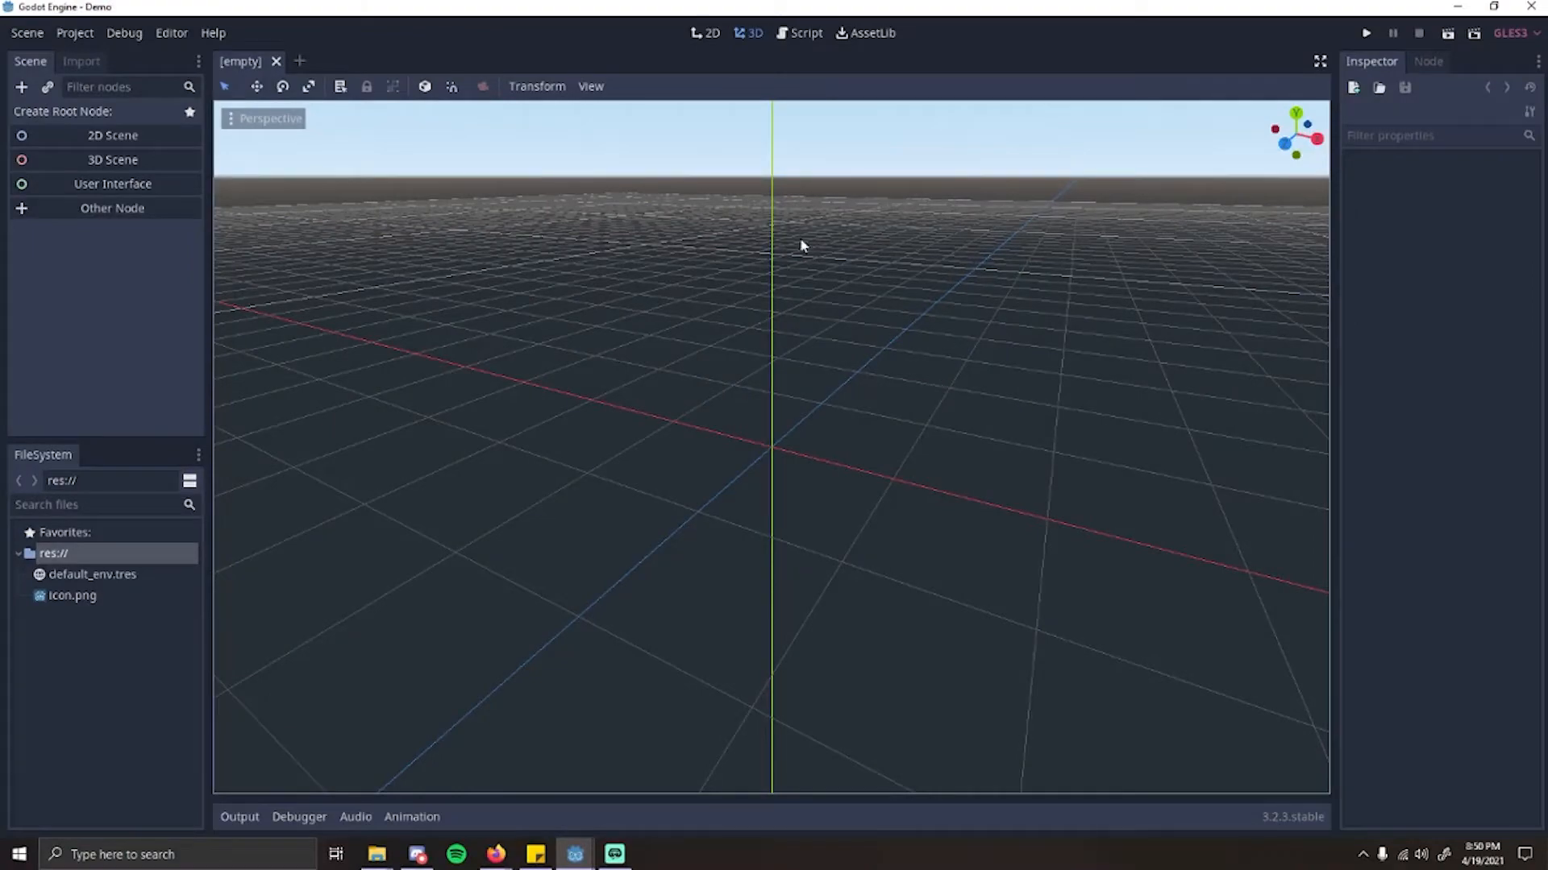
pyautogui.moveTo(925, 455); pyautogui.dragTo(712, 438, button='middle')
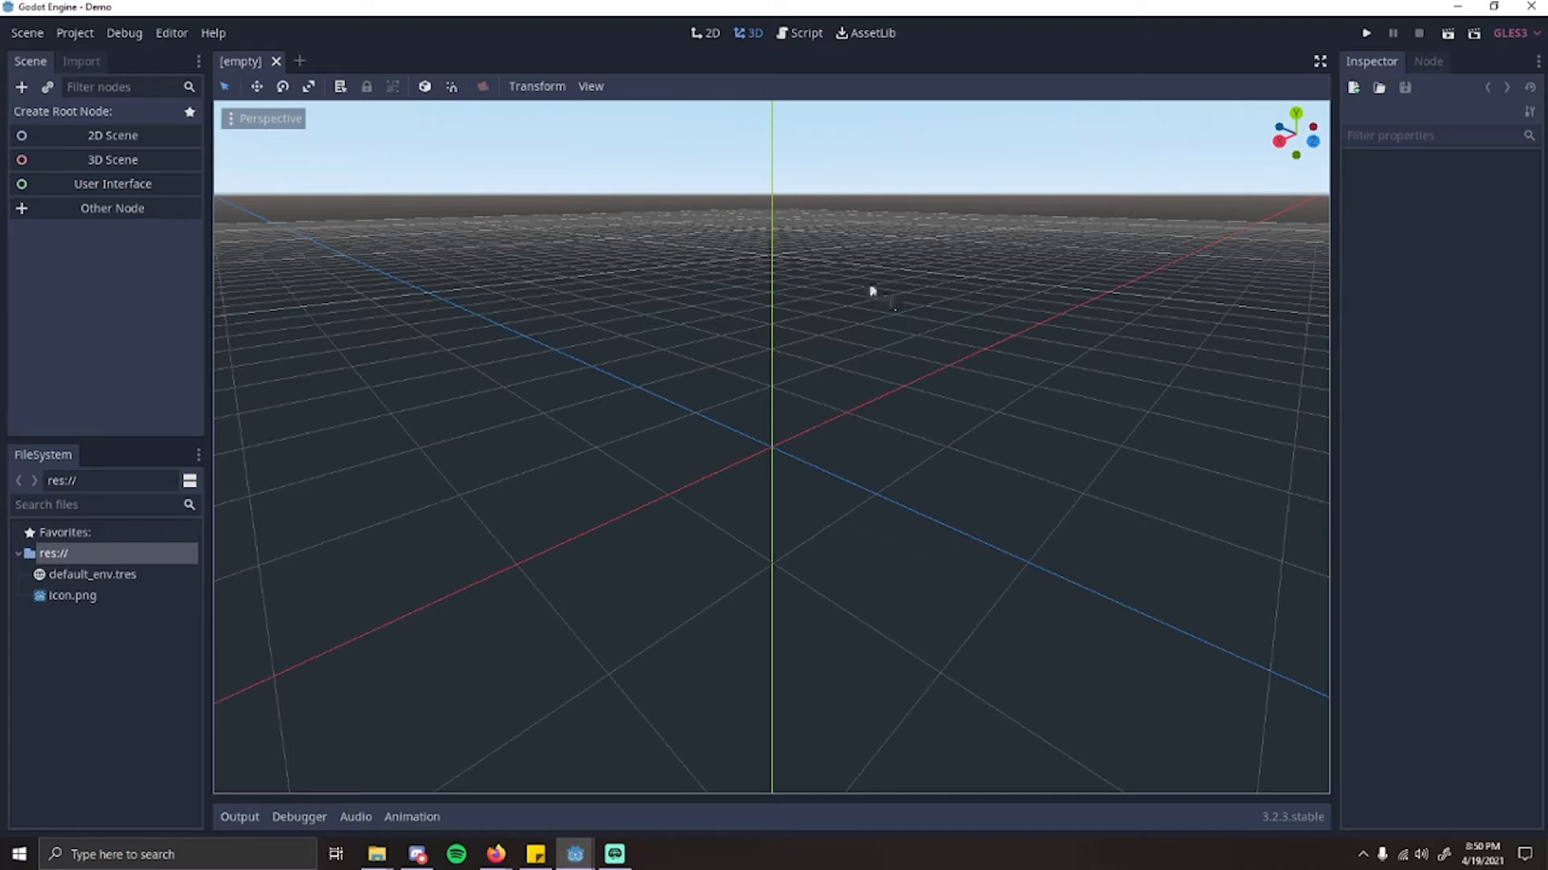
pyautogui.click(704, 36)
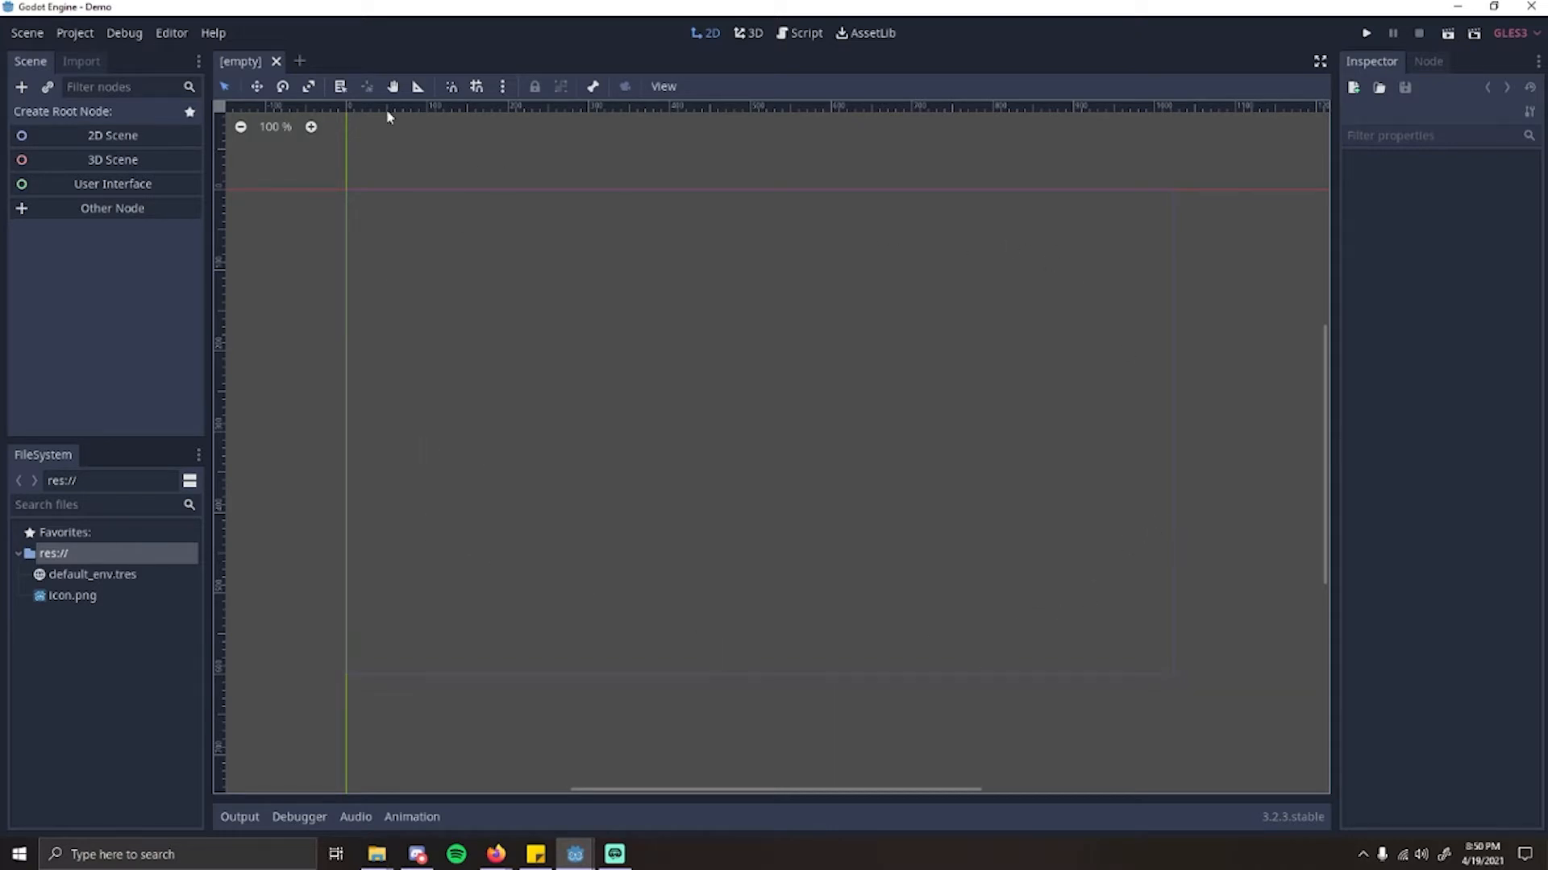
# Step: Look over the scene commands and open the project settings
pyautogui.click(24, 34)
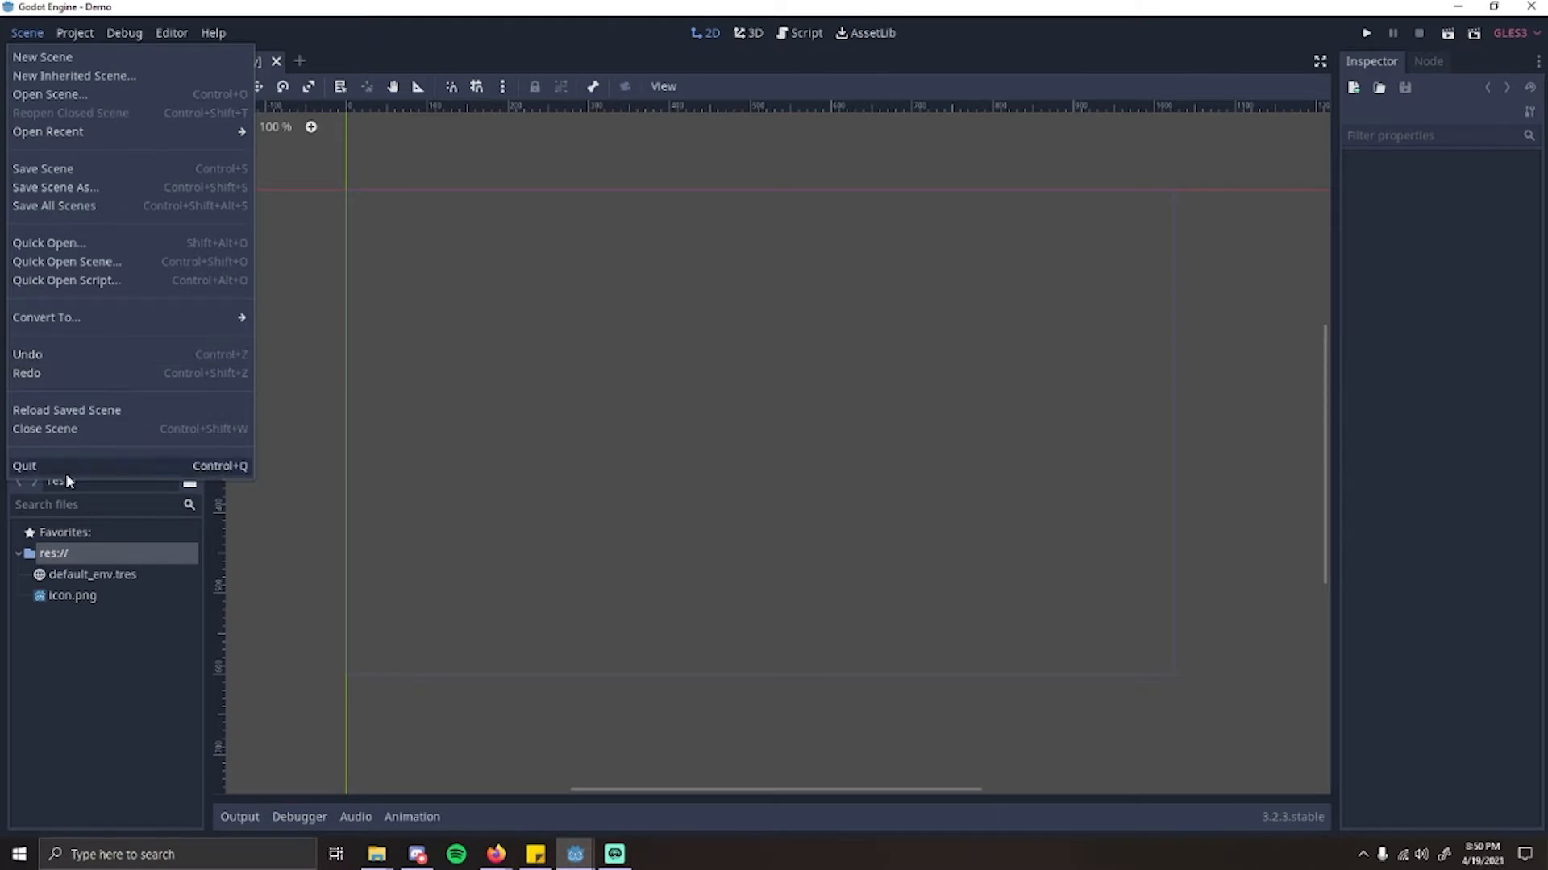
pyautogui.click(79, 36)
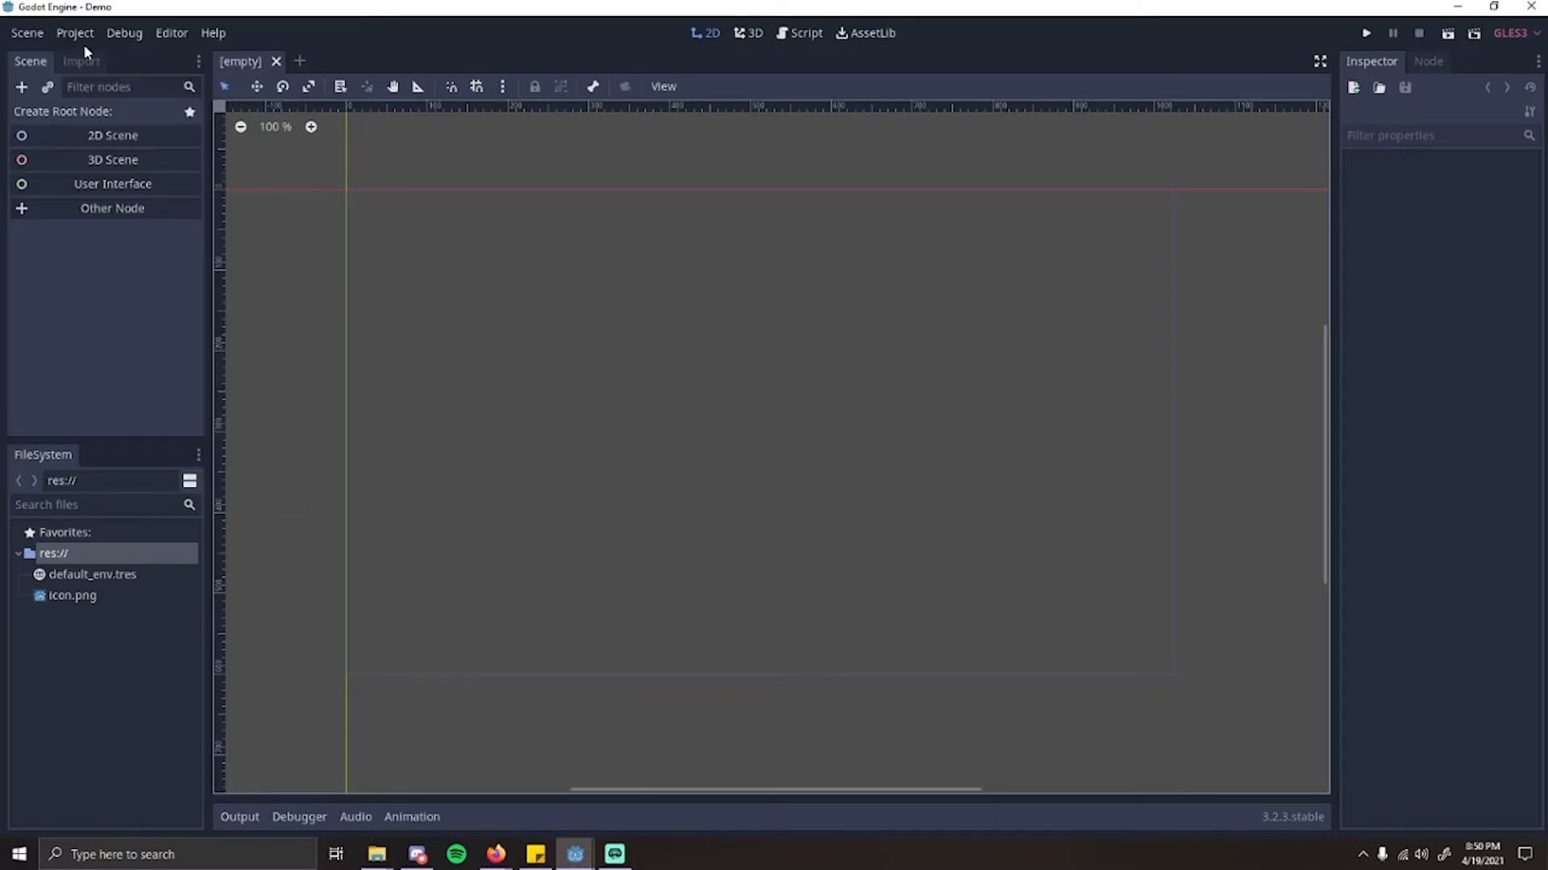
pyautogui.click(79, 36)
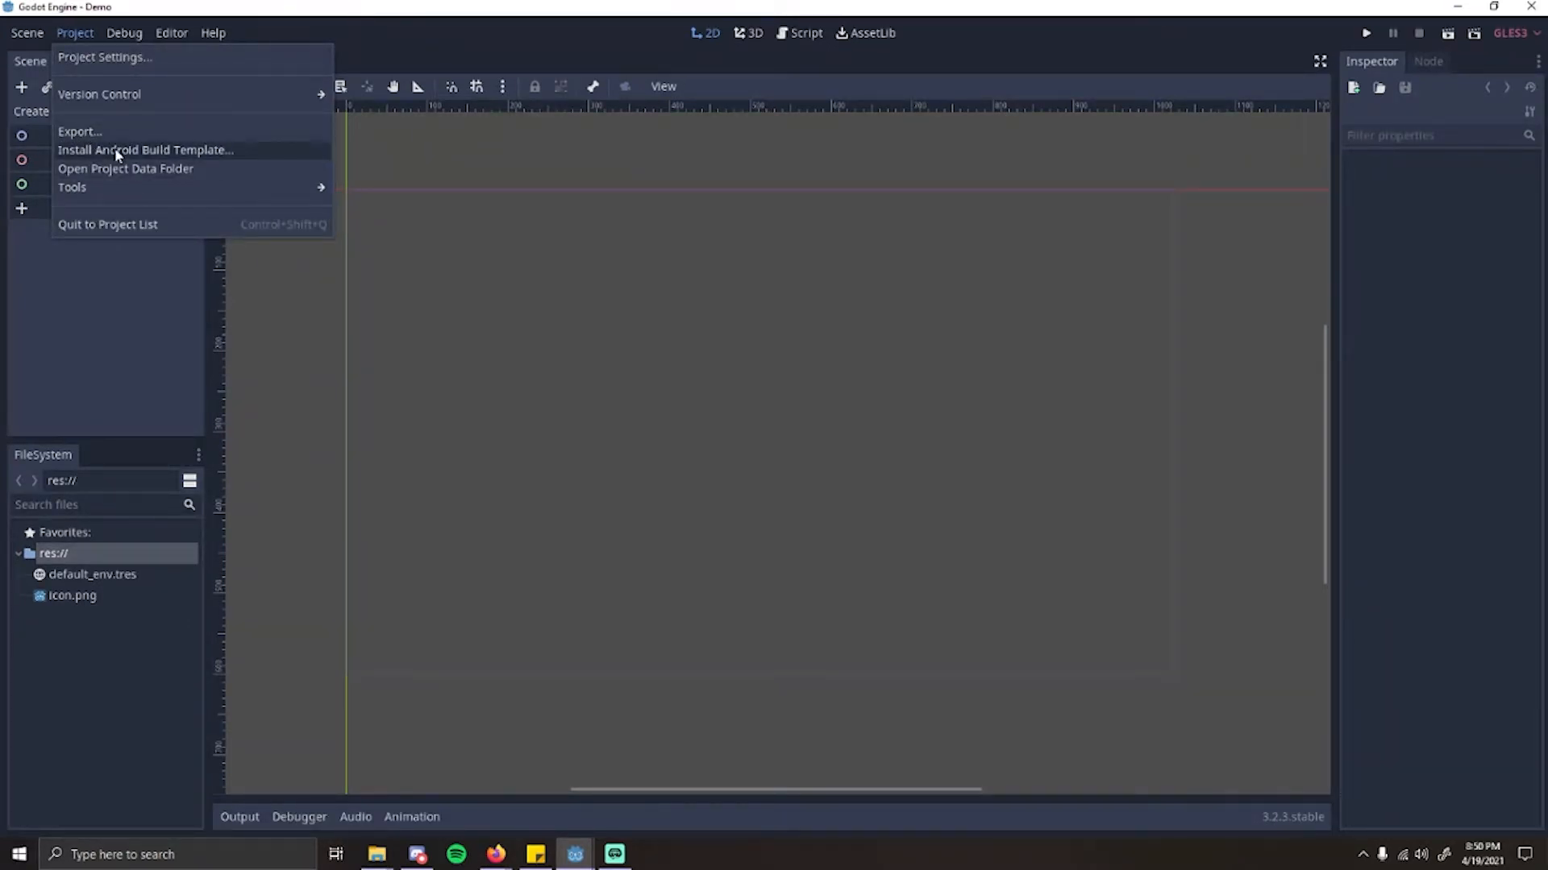
pyautogui.click(93, 58)
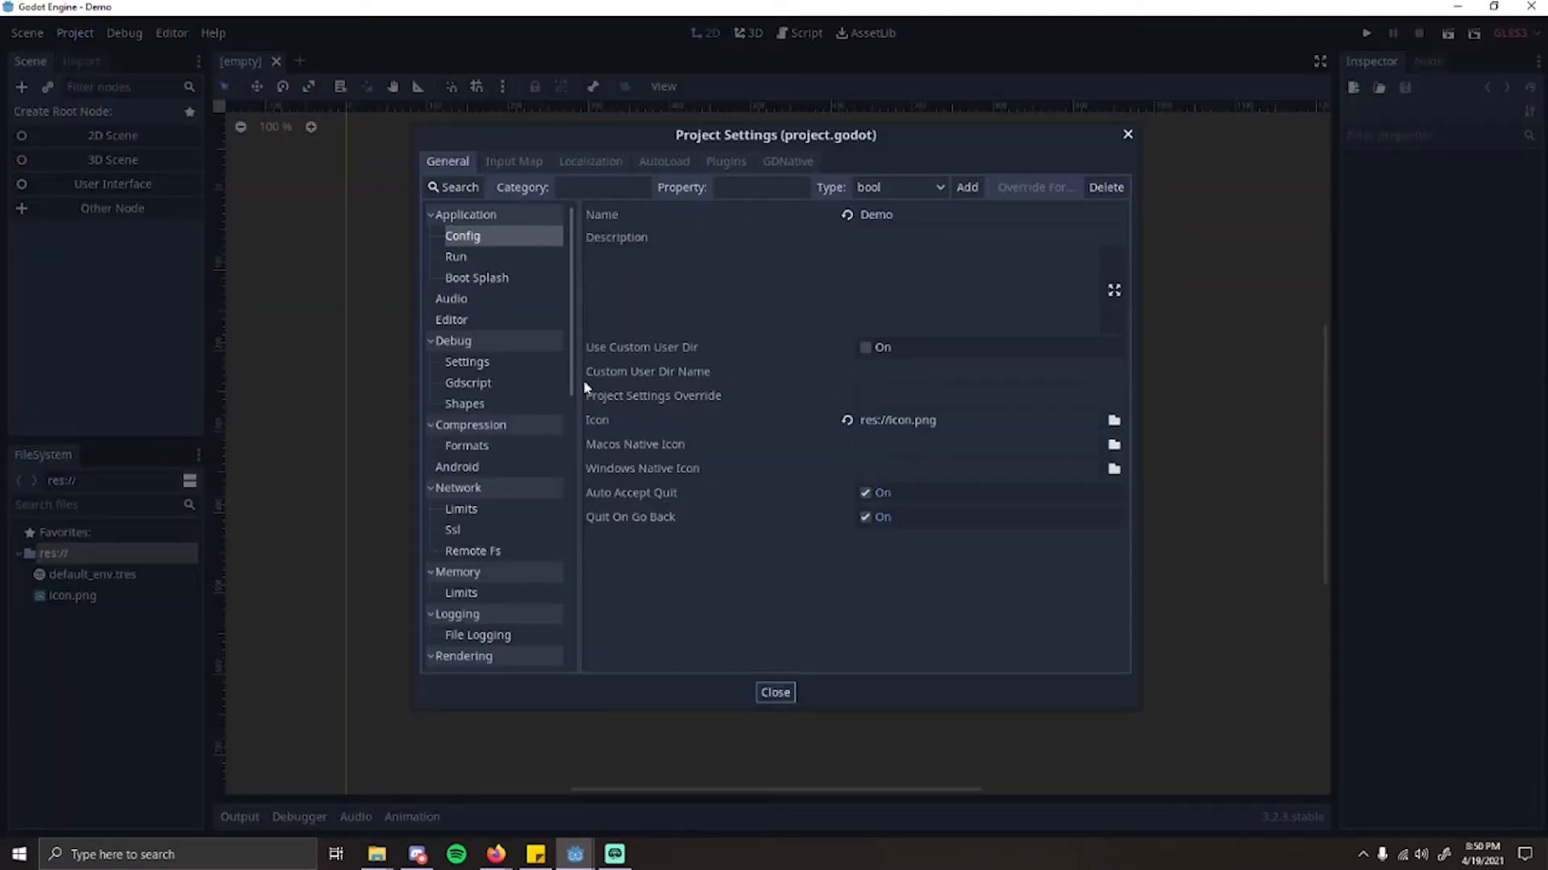
# Step: Turn off Resizable for the window size in the Display Window project settings
pyautogui.scroll(-1, 568, 379)
pyautogui.scroll(1, 568, 379)
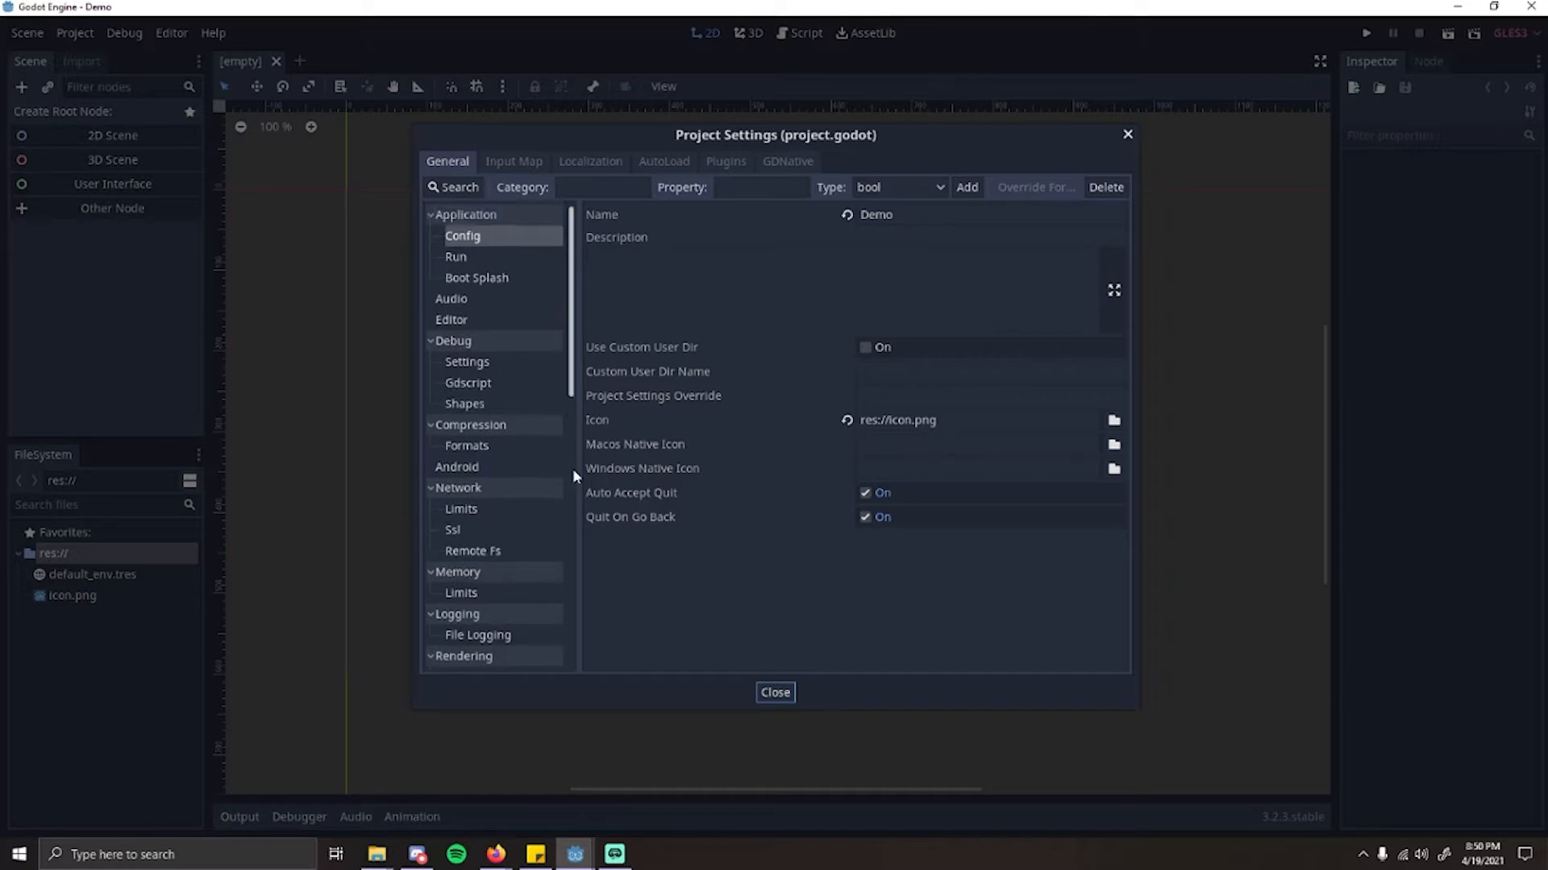
pyautogui.scroll(-3, 573, 471)
pyautogui.scroll(3, 570, 484)
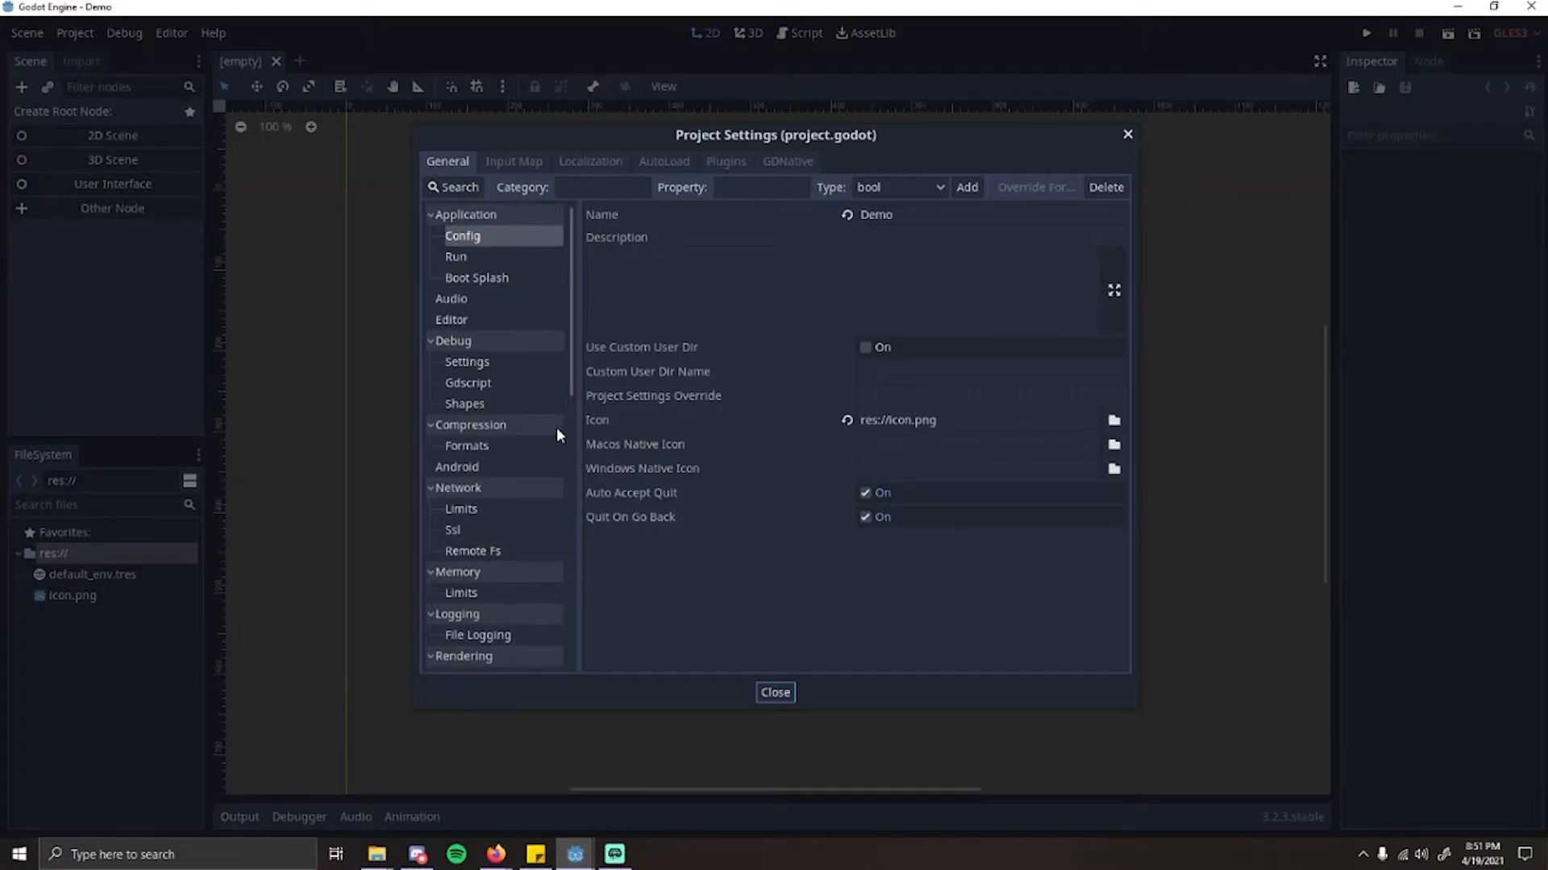
pyautogui.moveTo(570, 376); pyautogui.dragTo(576, 528)
pyautogui.click(482, 455)
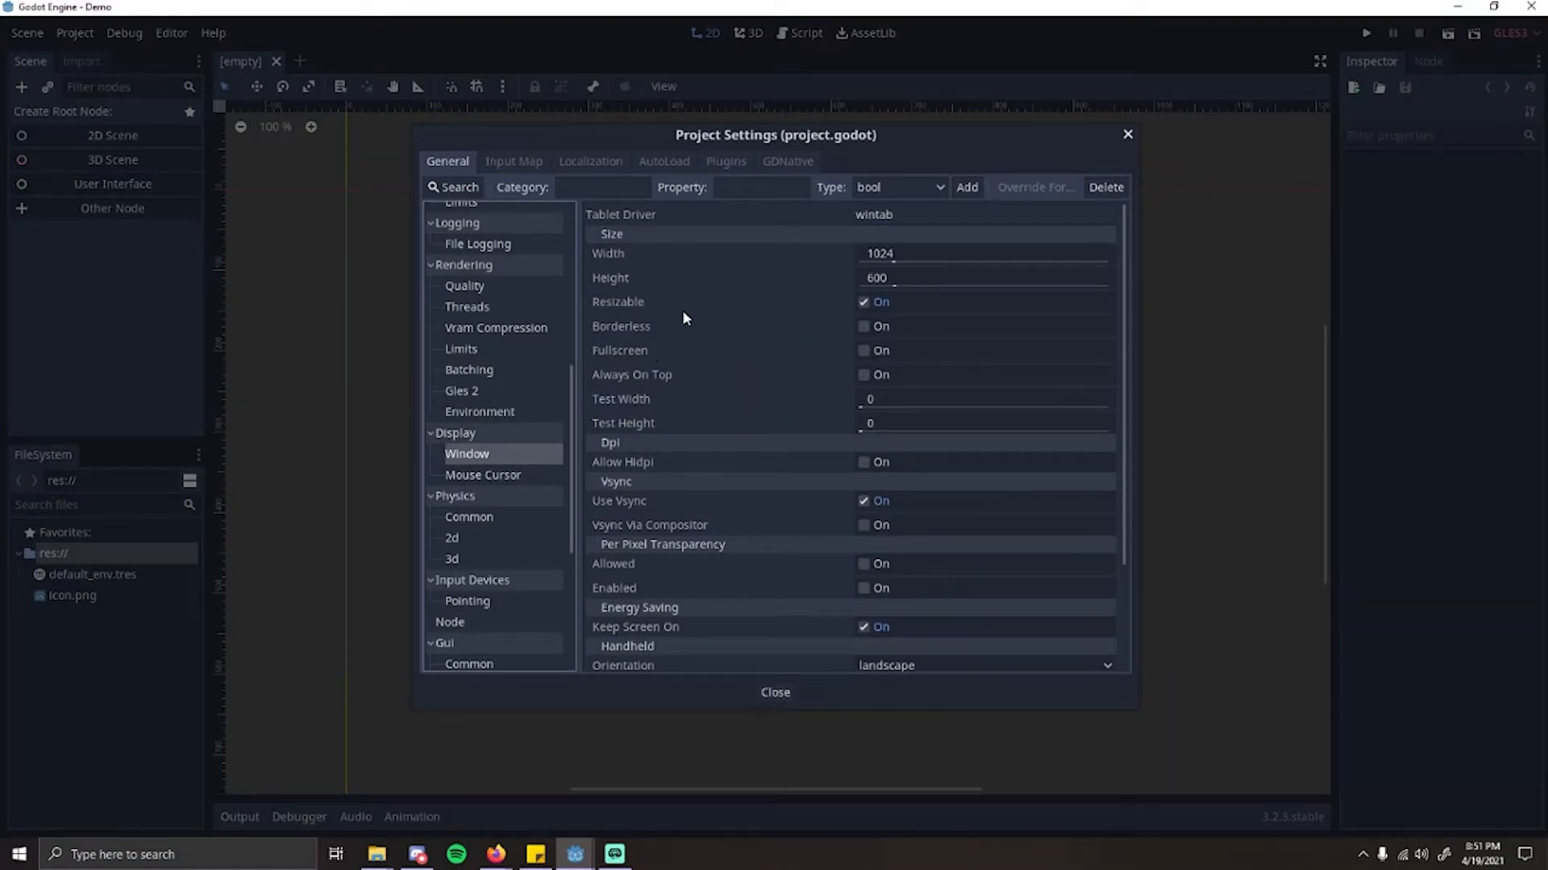
pyautogui.click(862, 302)
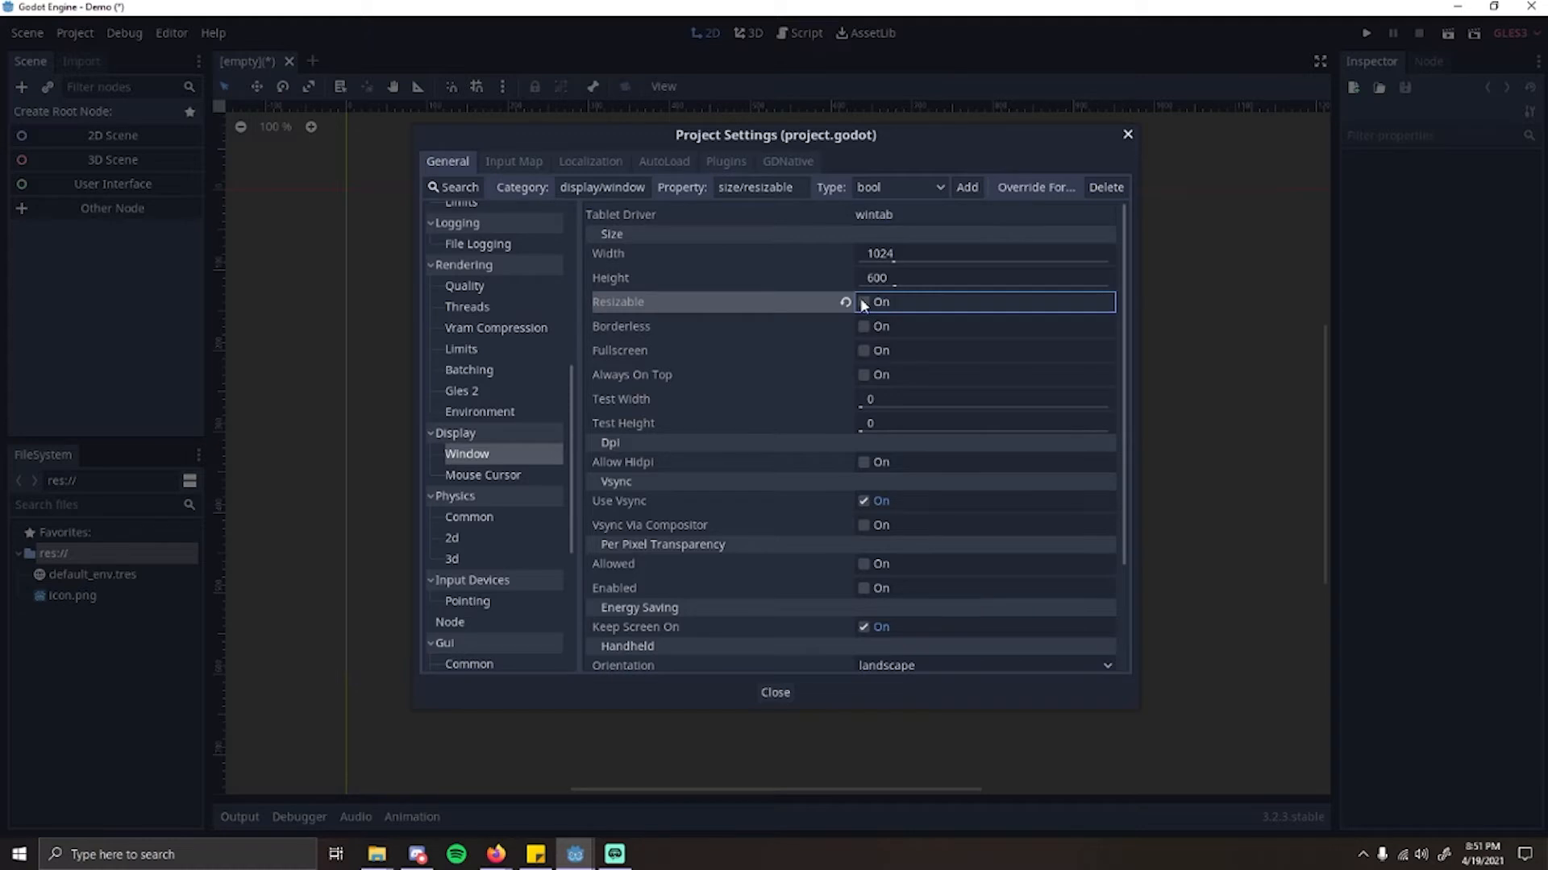
pyautogui.click(639, 259)
pyautogui.click(637, 273)
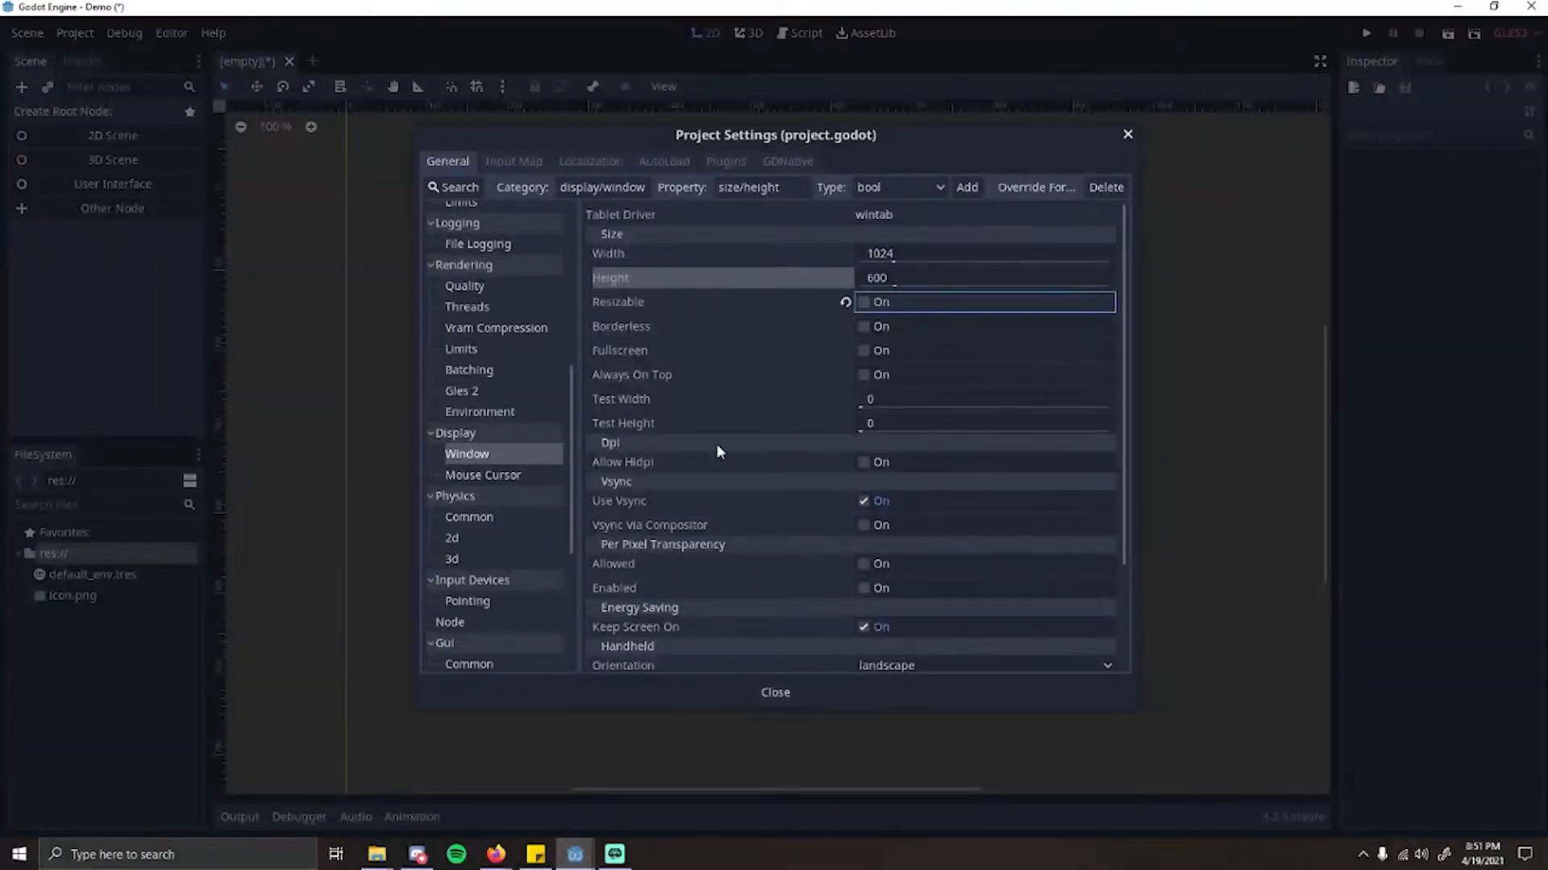
# Step: Set the window's stretch mode to 2d and its stretch aspect to keep, and review the window settings
pyautogui.scroll(-3, 718, 448)
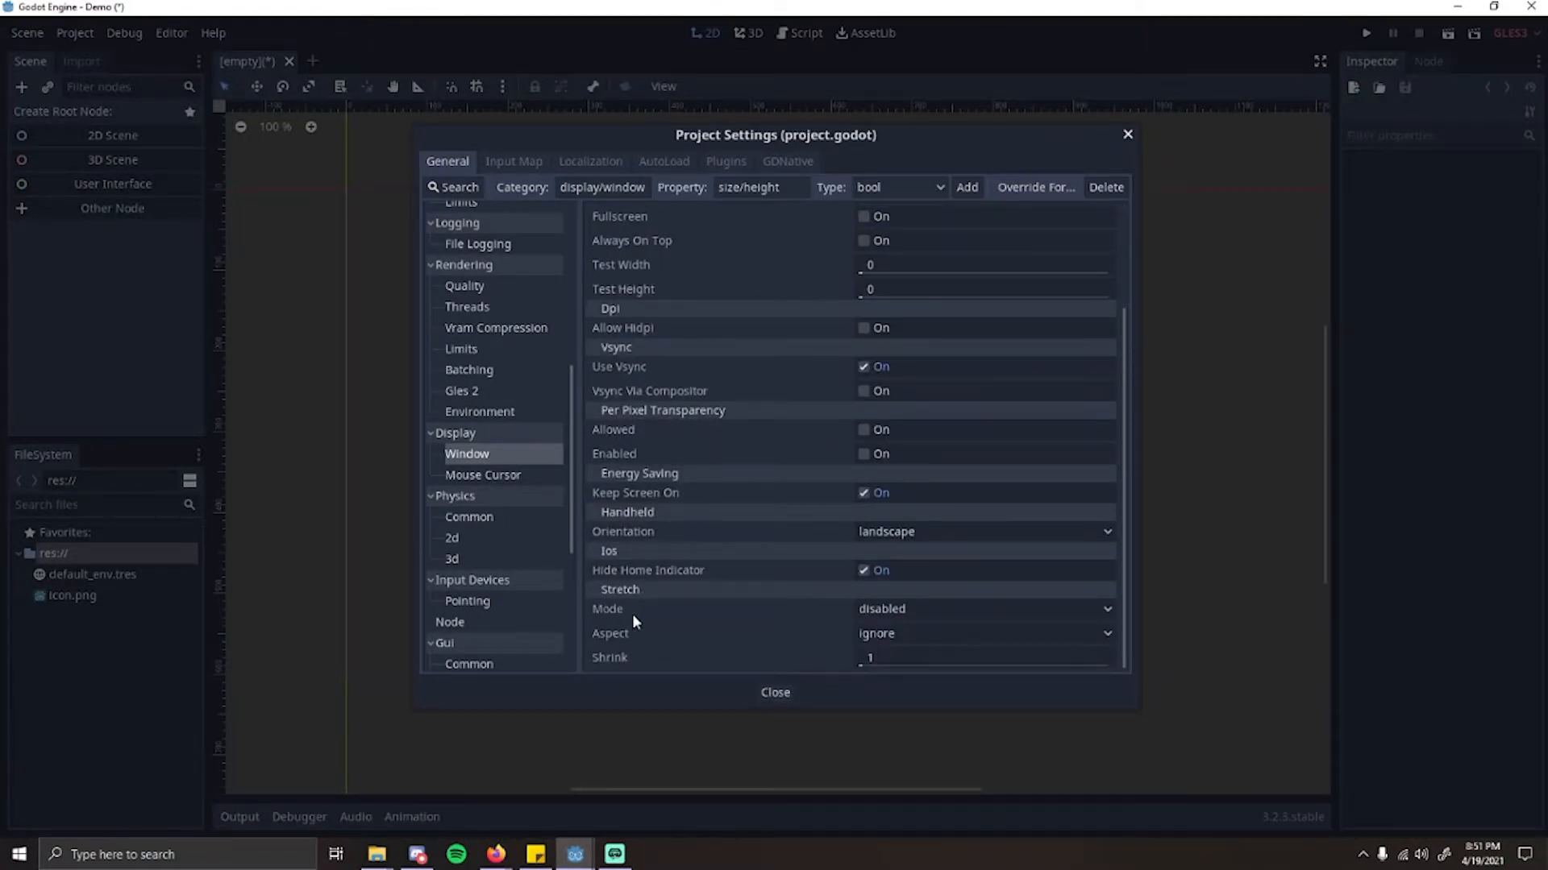
pyautogui.click(879, 609)
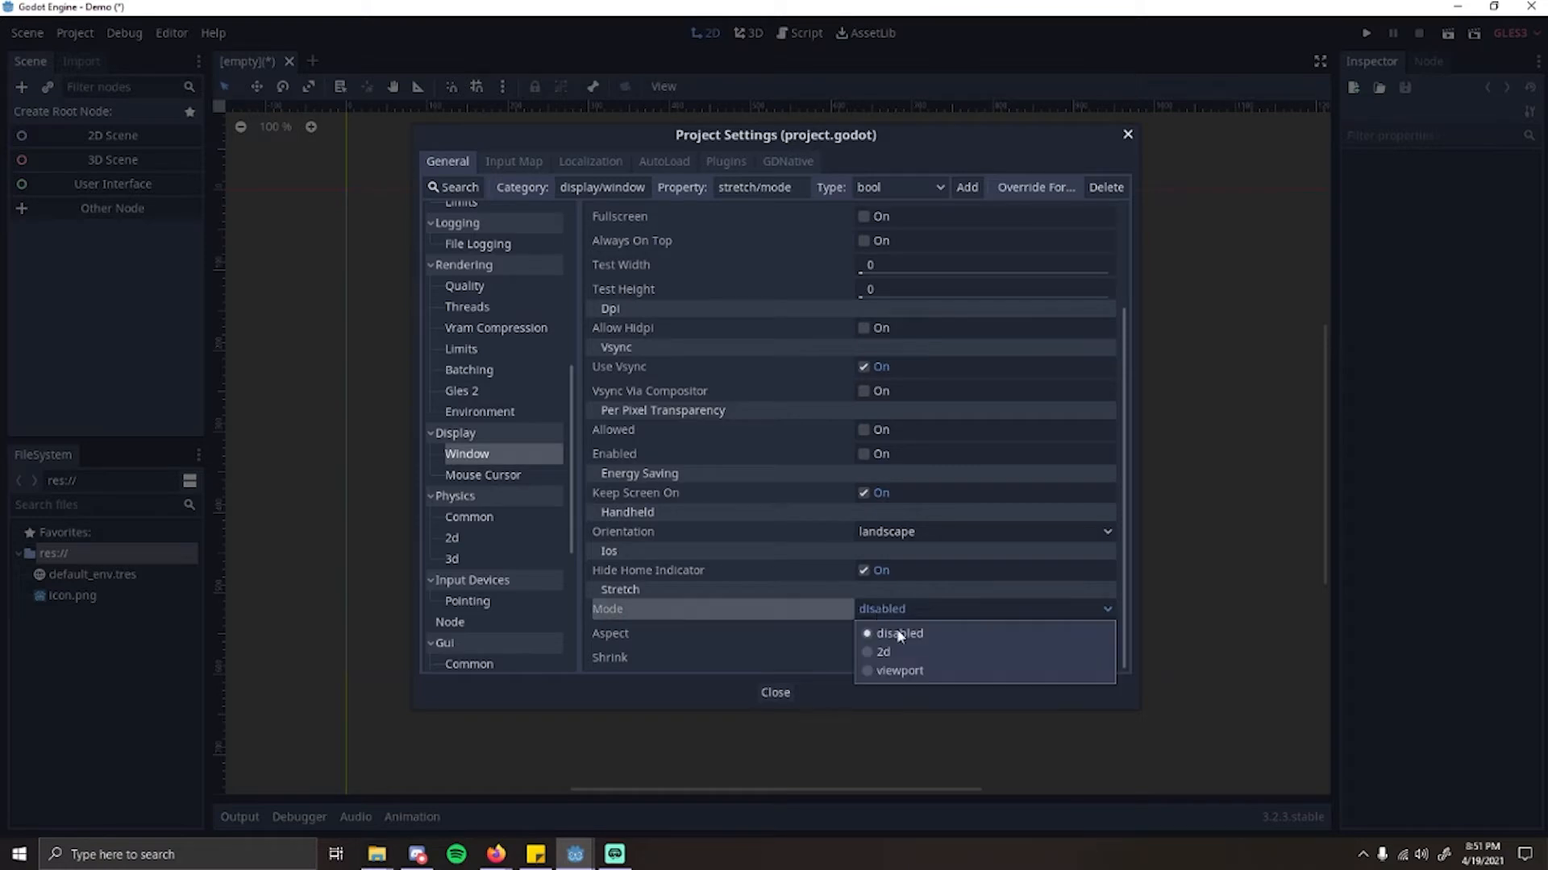
pyautogui.click(898, 651)
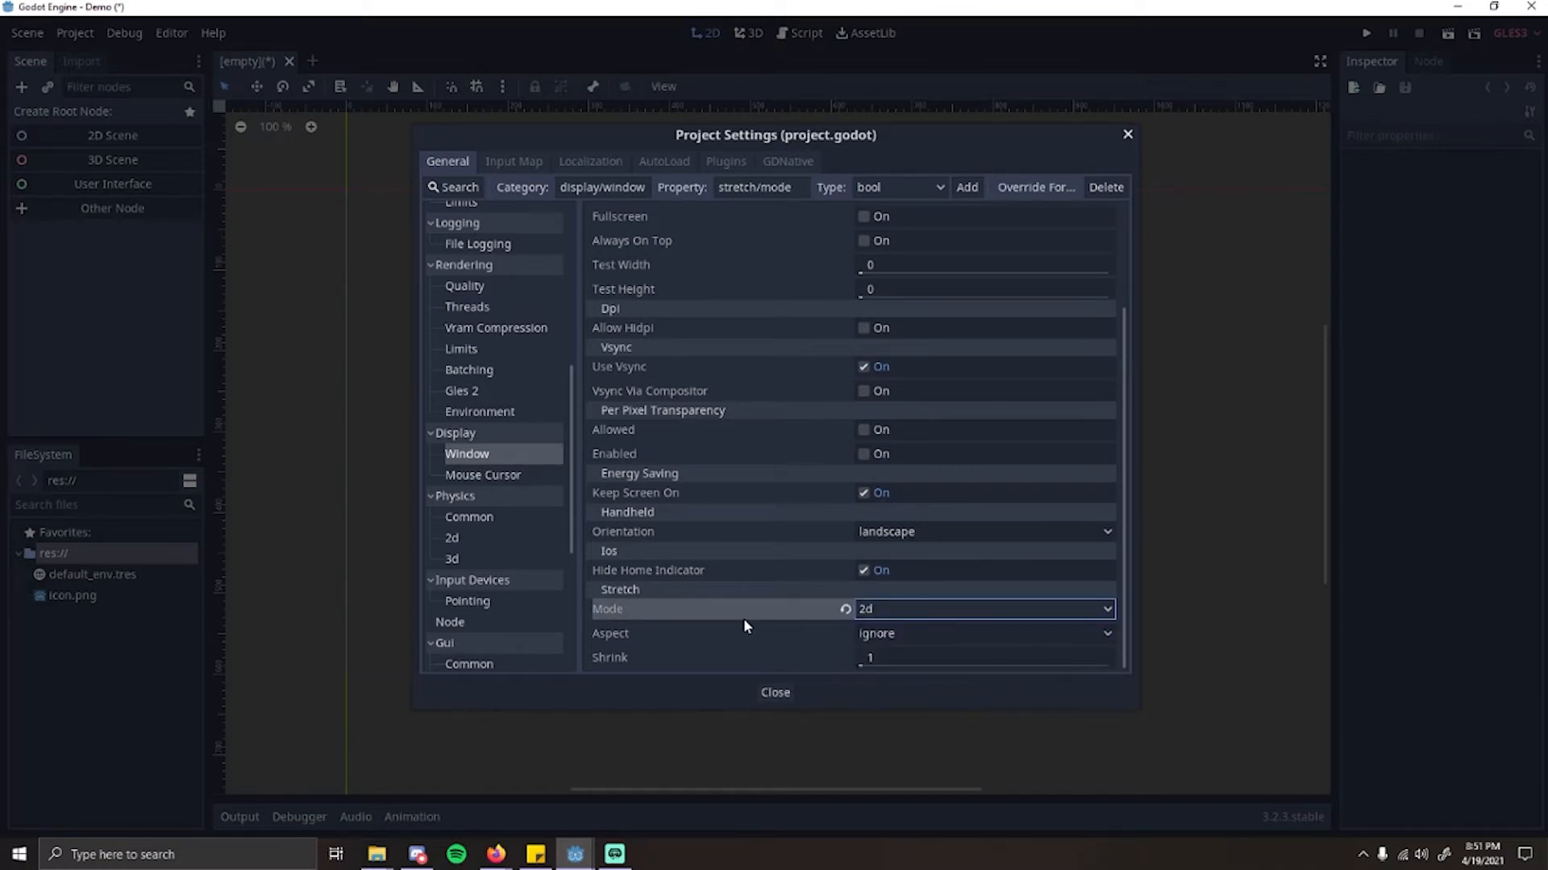
pyautogui.click(608, 635)
pyautogui.click(868, 636)
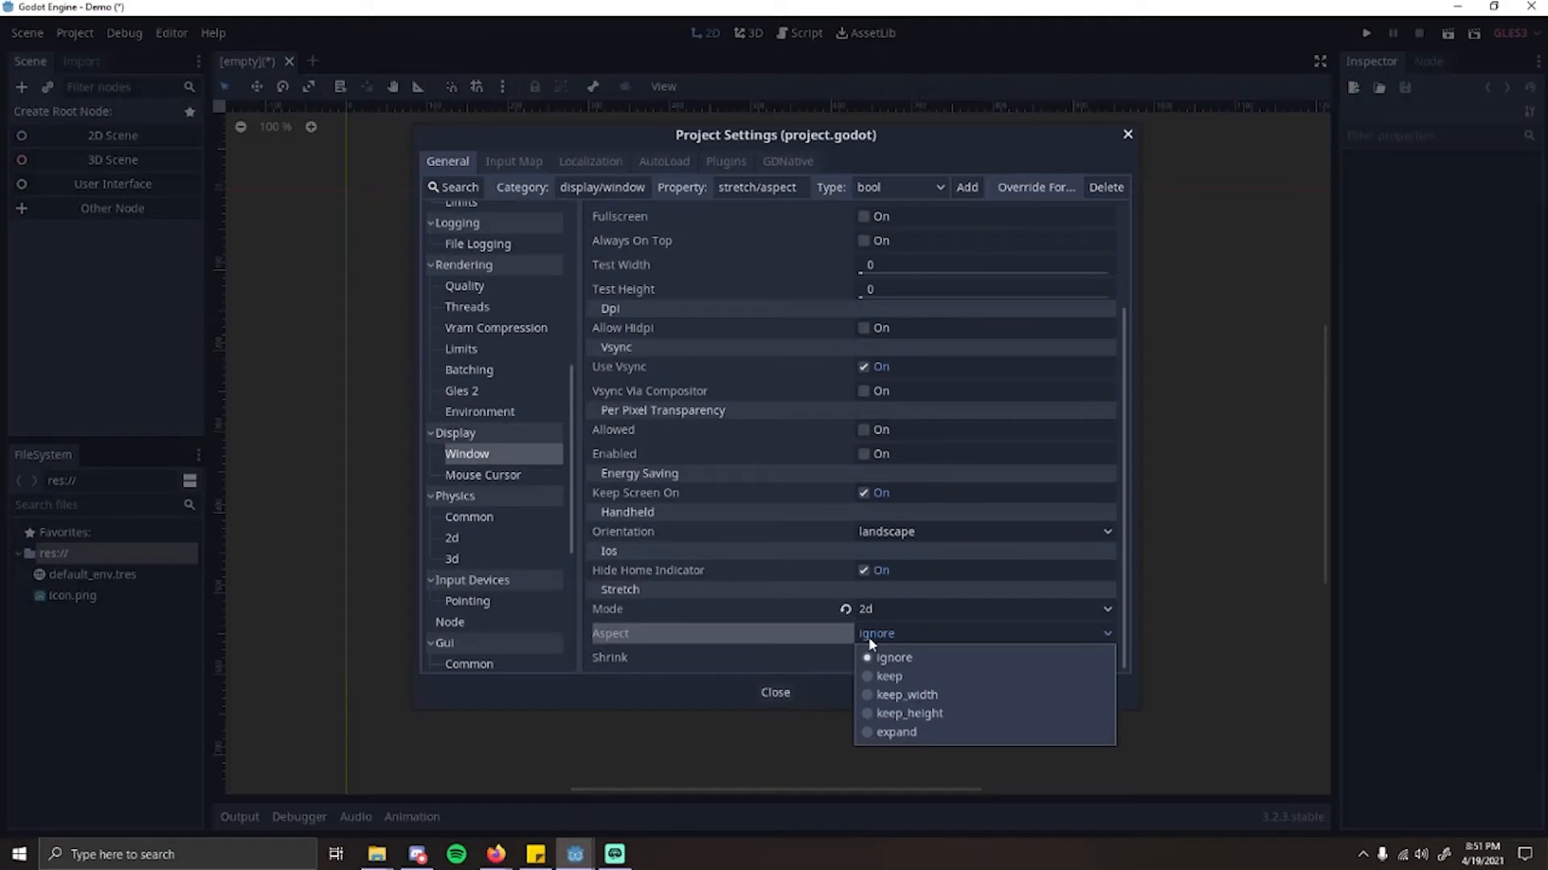
pyautogui.click(899, 678)
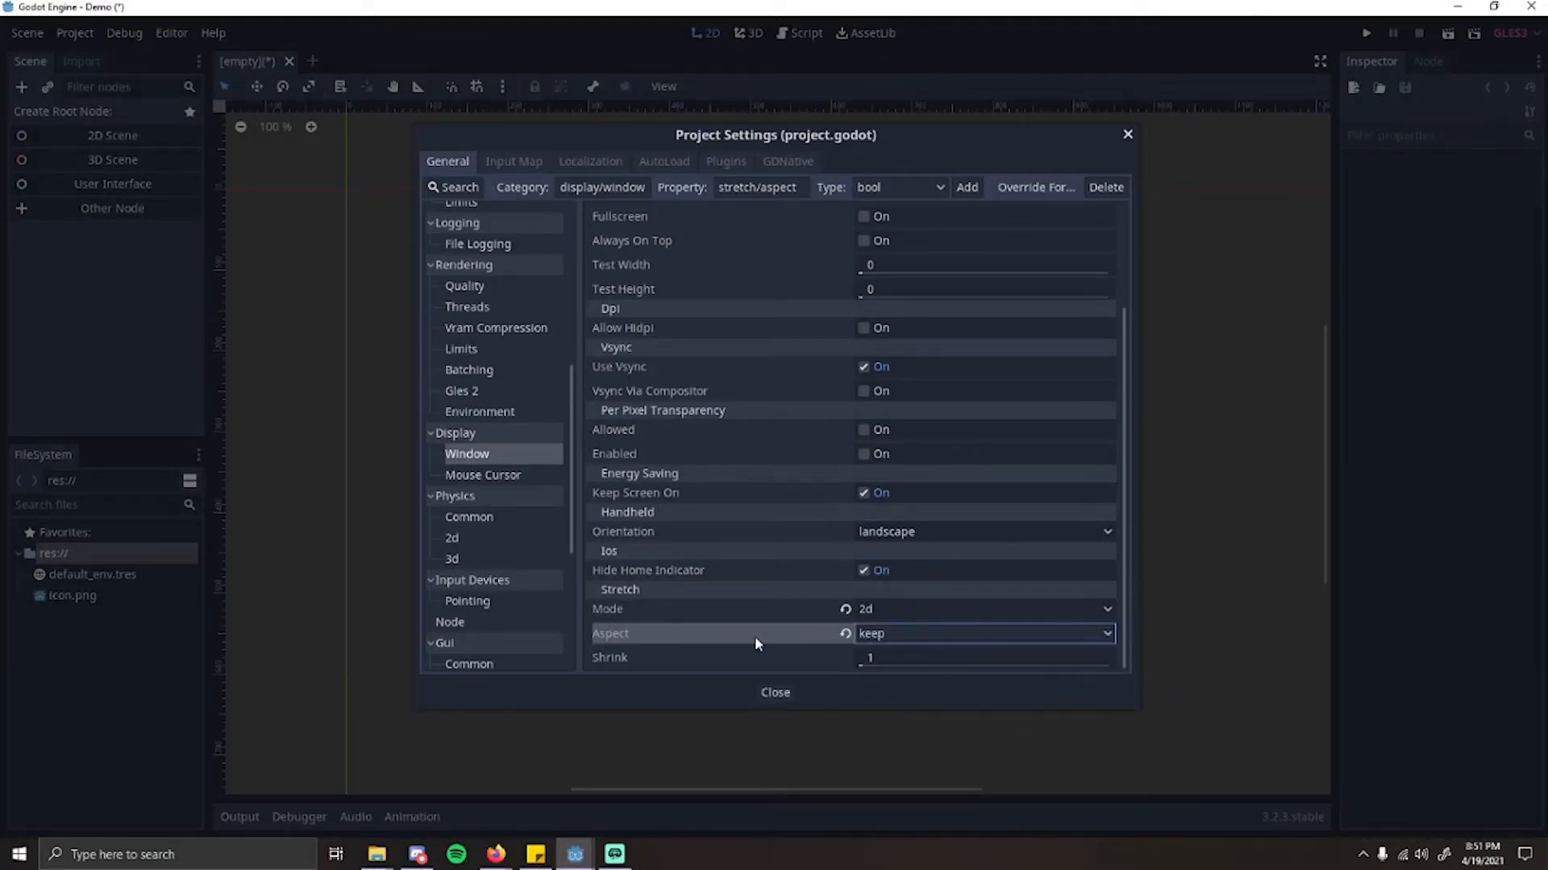
pyautogui.scroll(3, 998, 419)
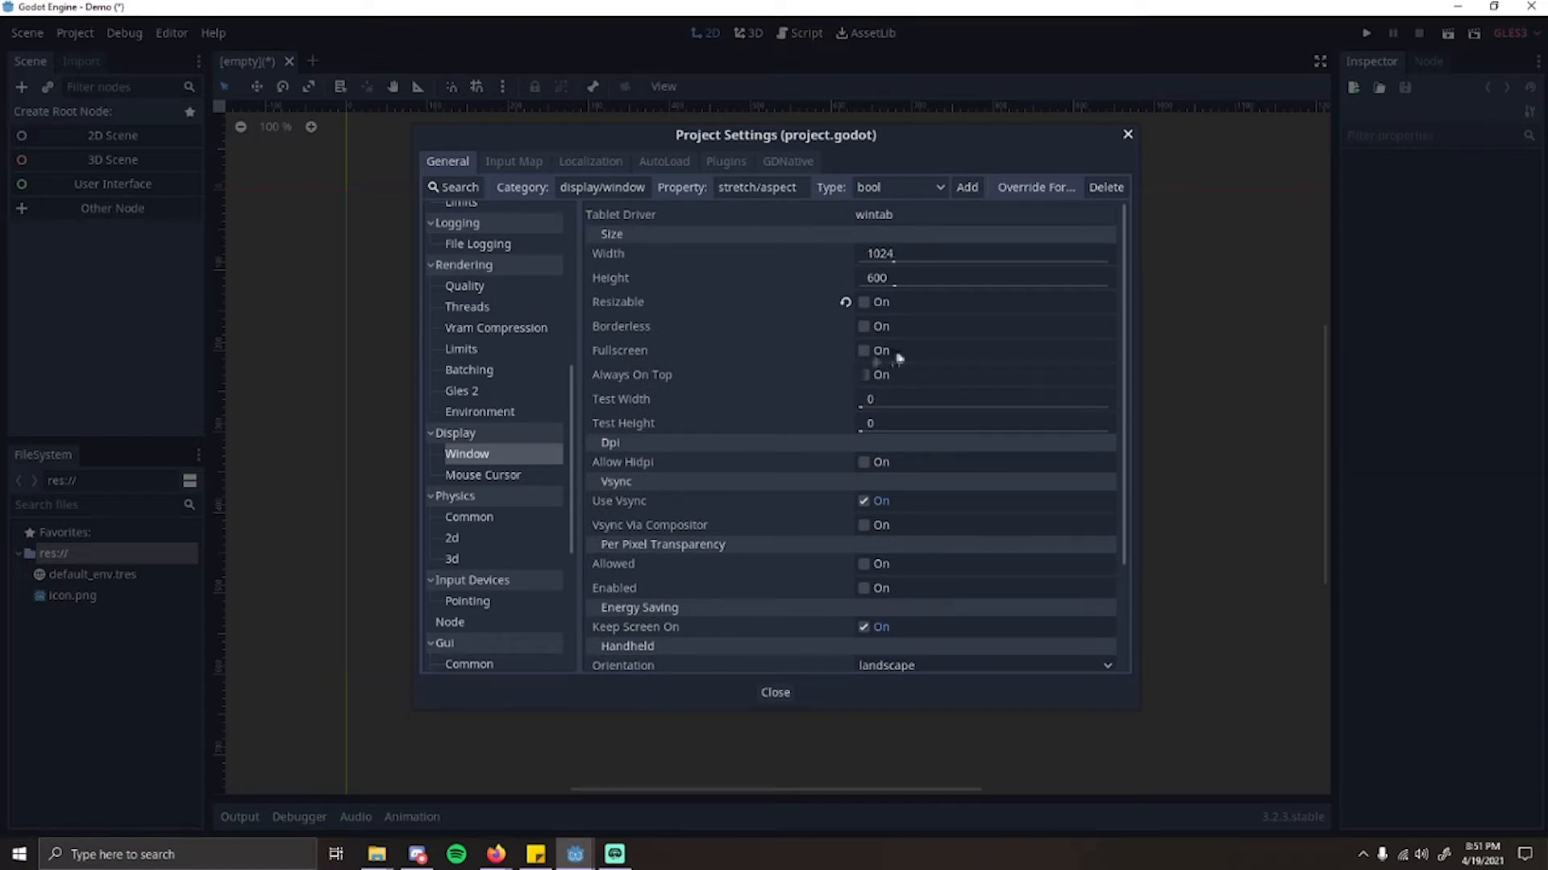
pyautogui.scroll(-3, 806, 330)
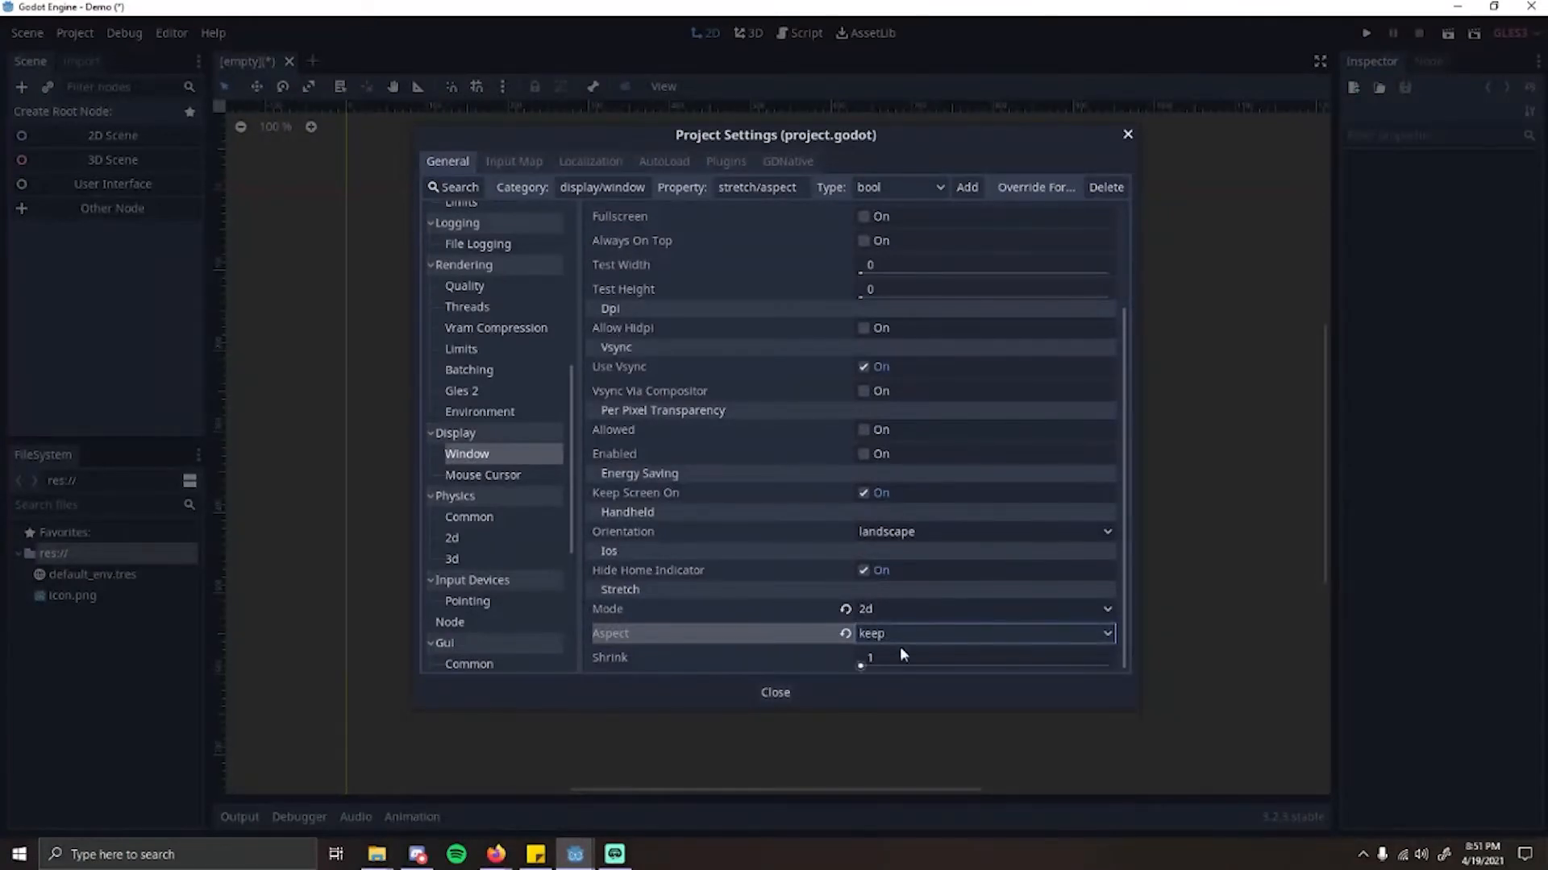
pyautogui.scroll(3, 967, 643)
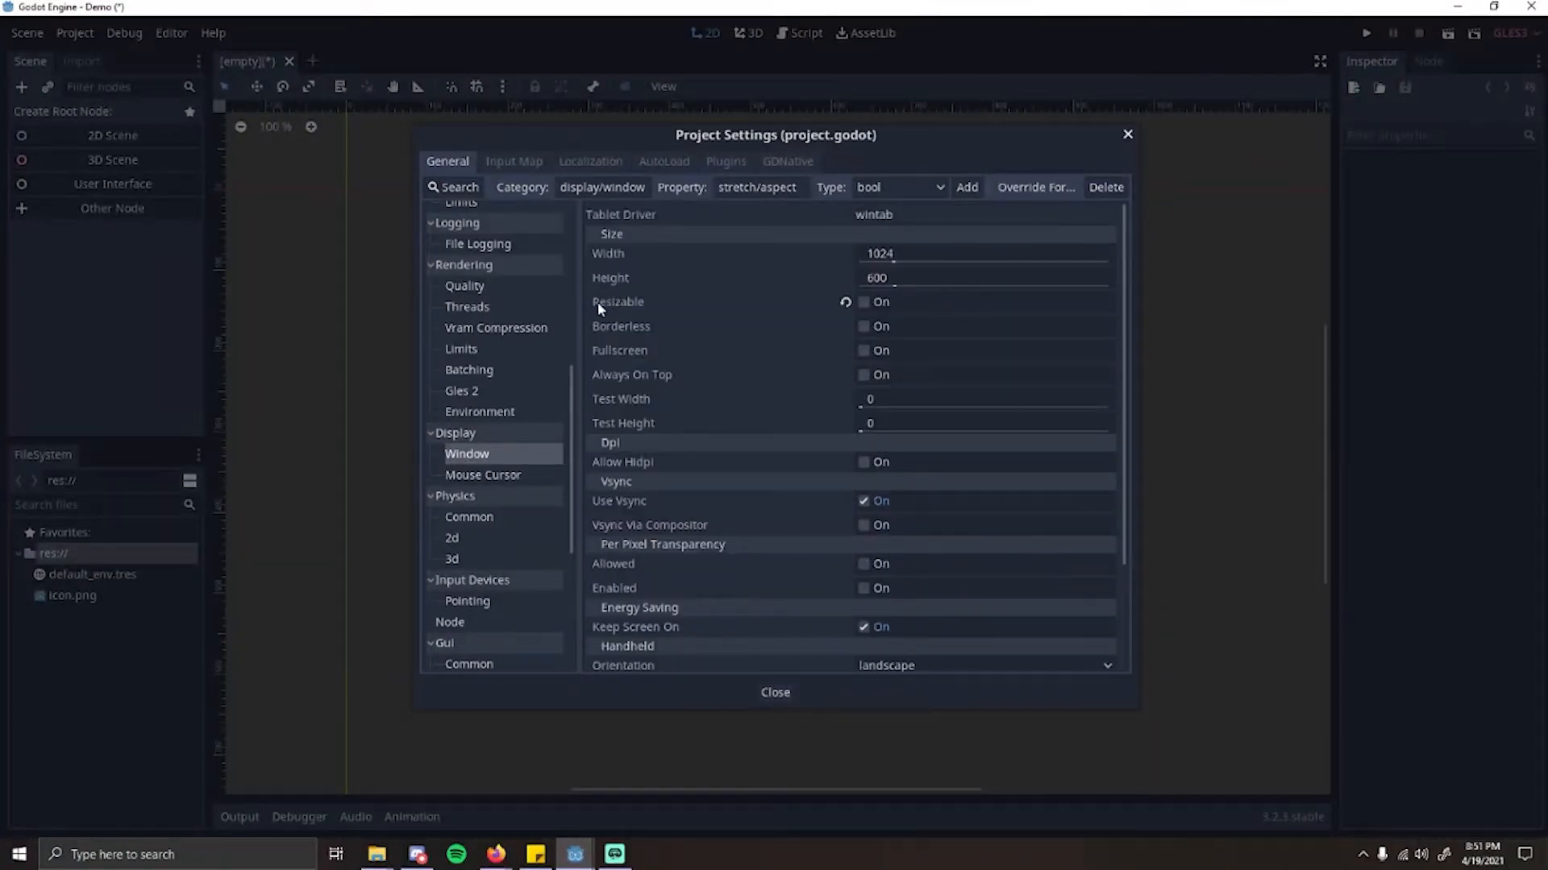
pyautogui.scroll(-3, 778, 612)
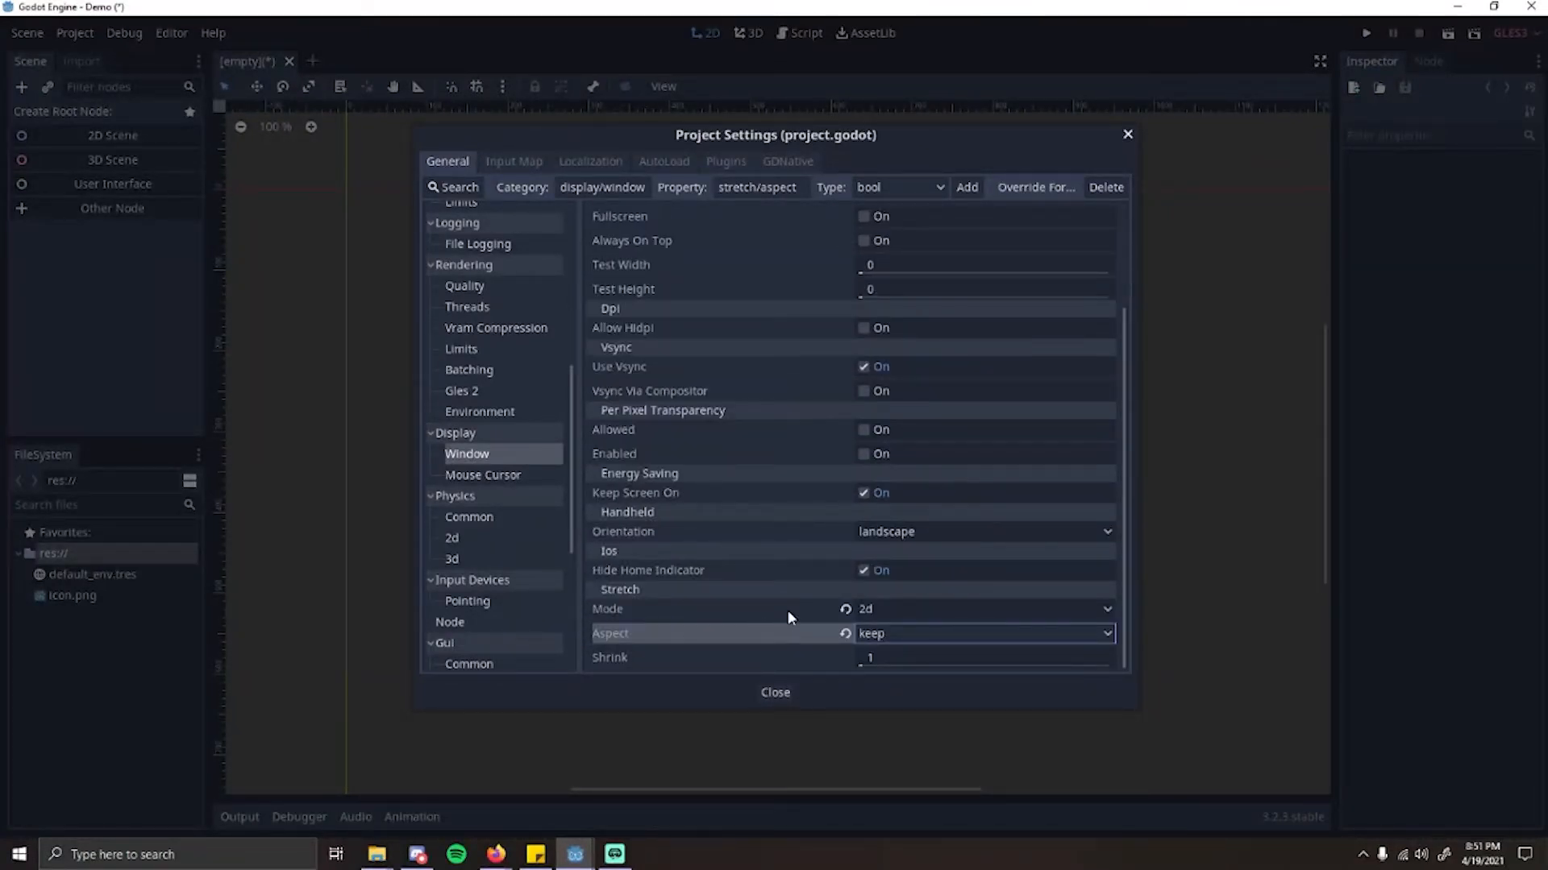
pyautogui.scroll(3, 774, 613)
pyautogui.scroll(-3, 797, 649)
# Step: Review the default actions and their bindings in the Input Map, and close the project settings
pyautogui.click(516, 162)
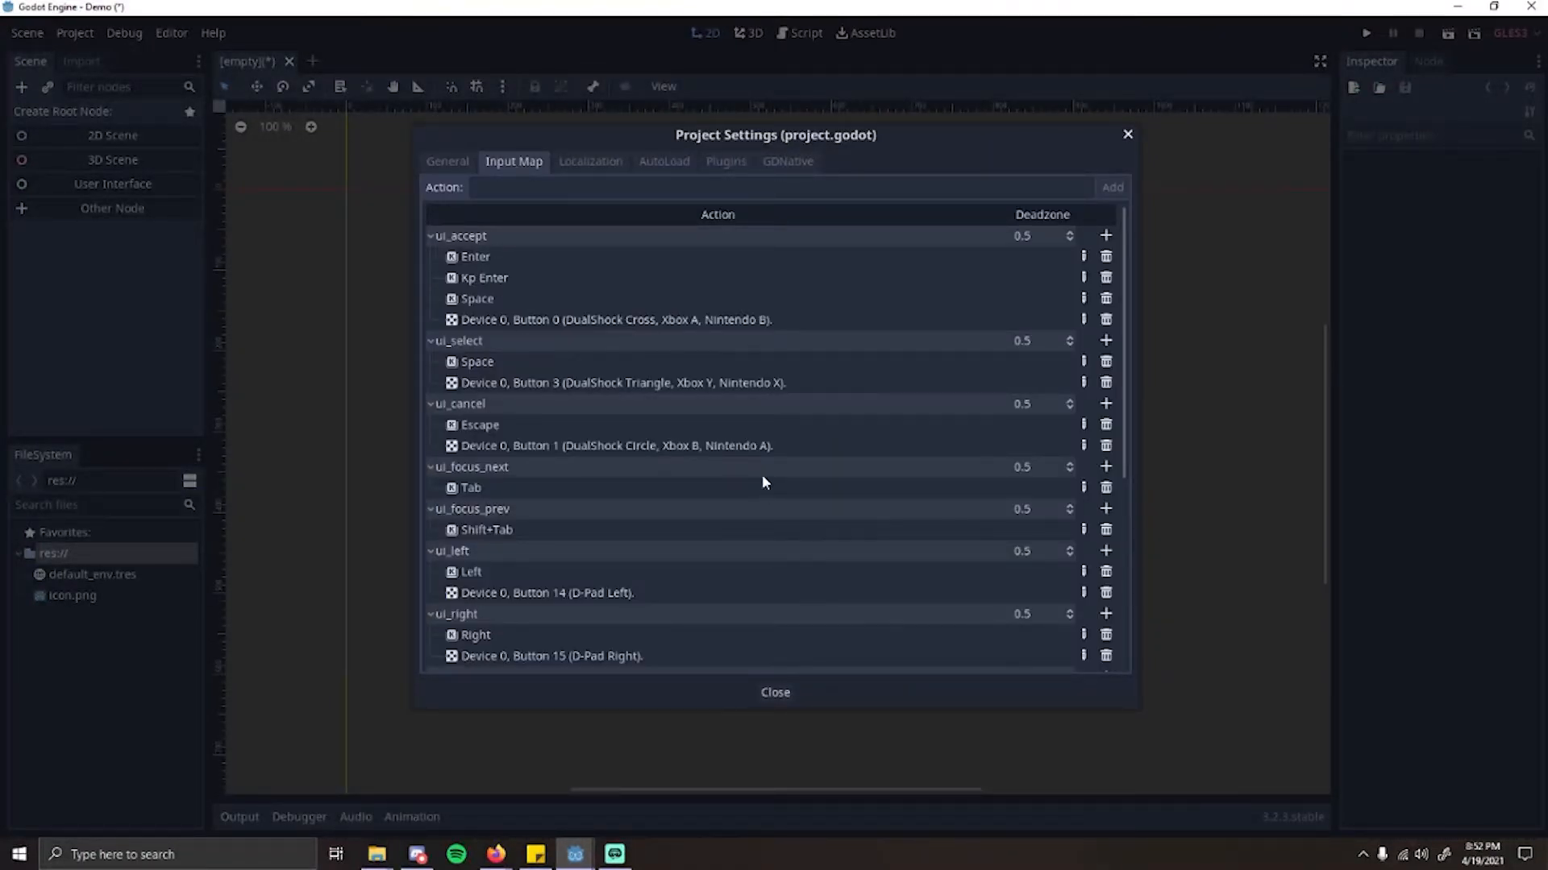
pyautogui.scroll(-1, 820, 505)
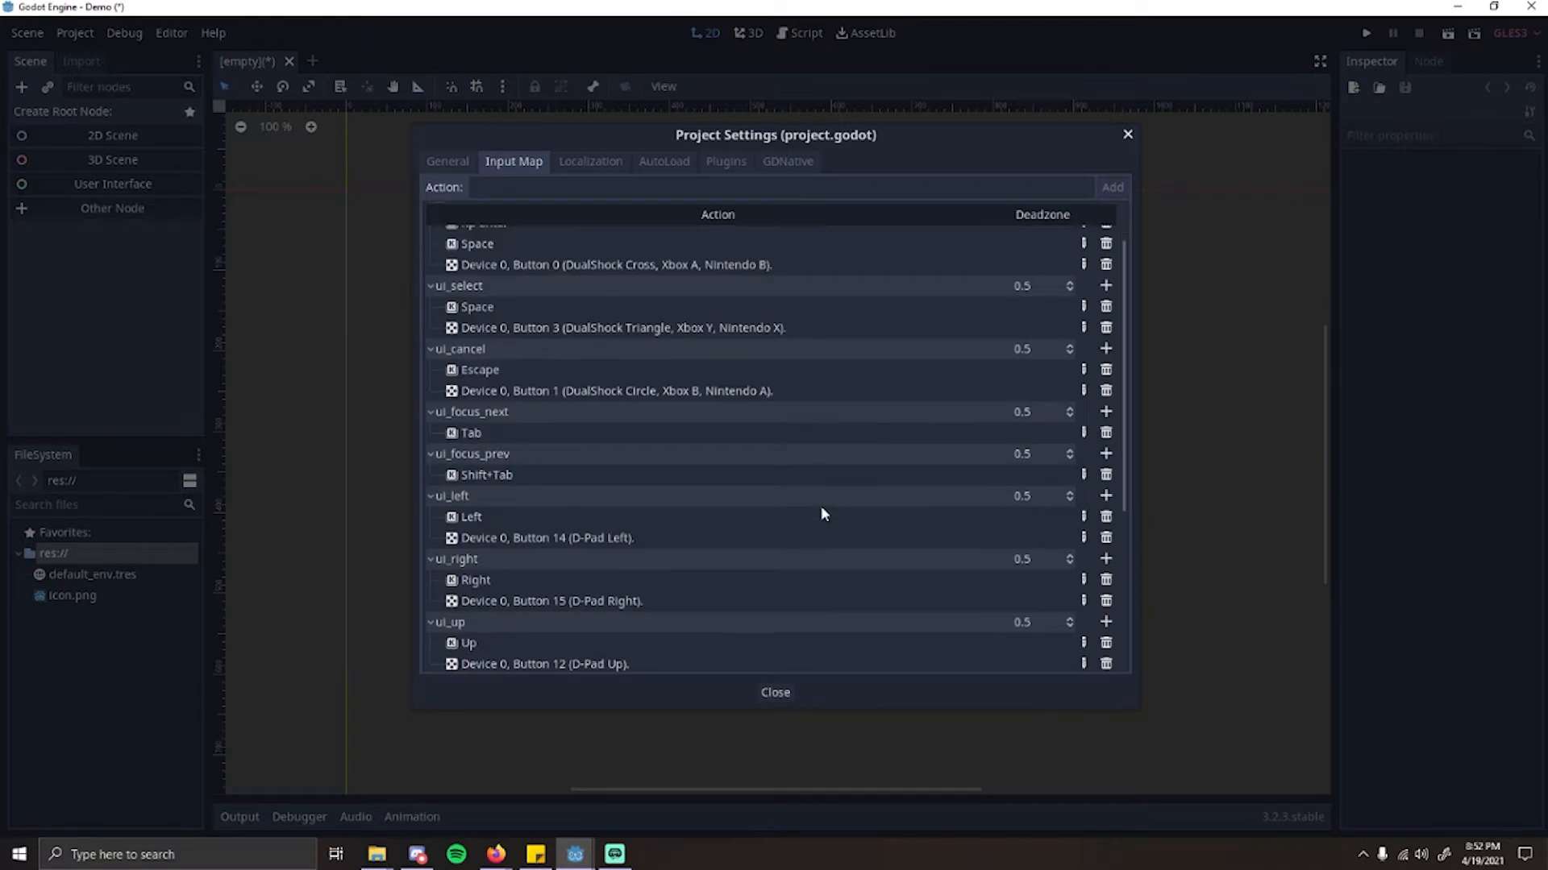
pyautogui.scroll(1, 820, 506)
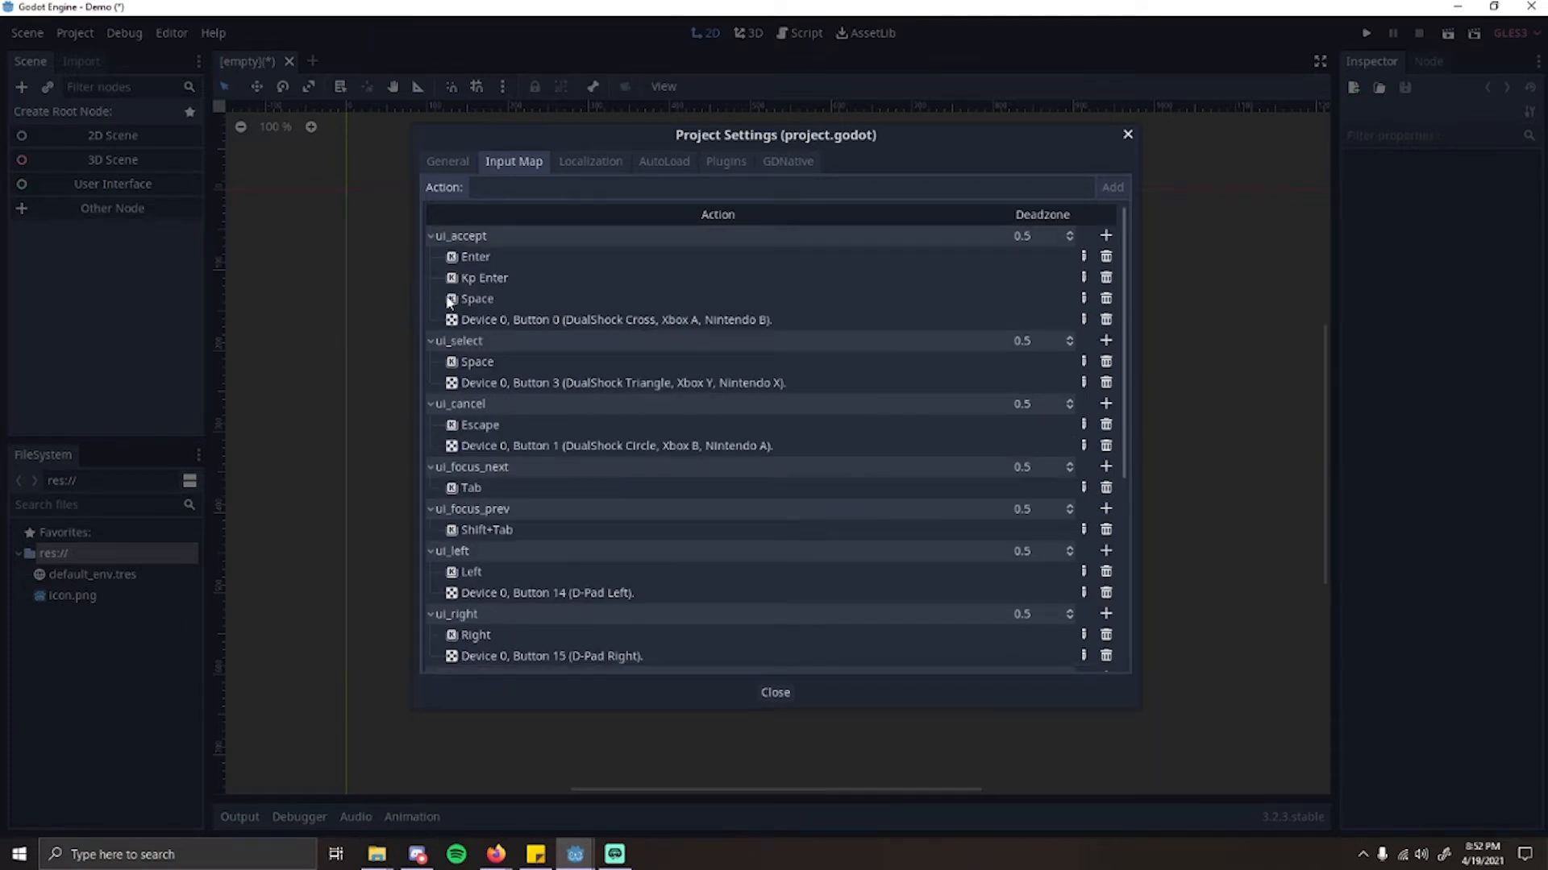
pyautogui.scroll(-2, 484, 386)
pyautogui.scroll(-4, 497, 406)
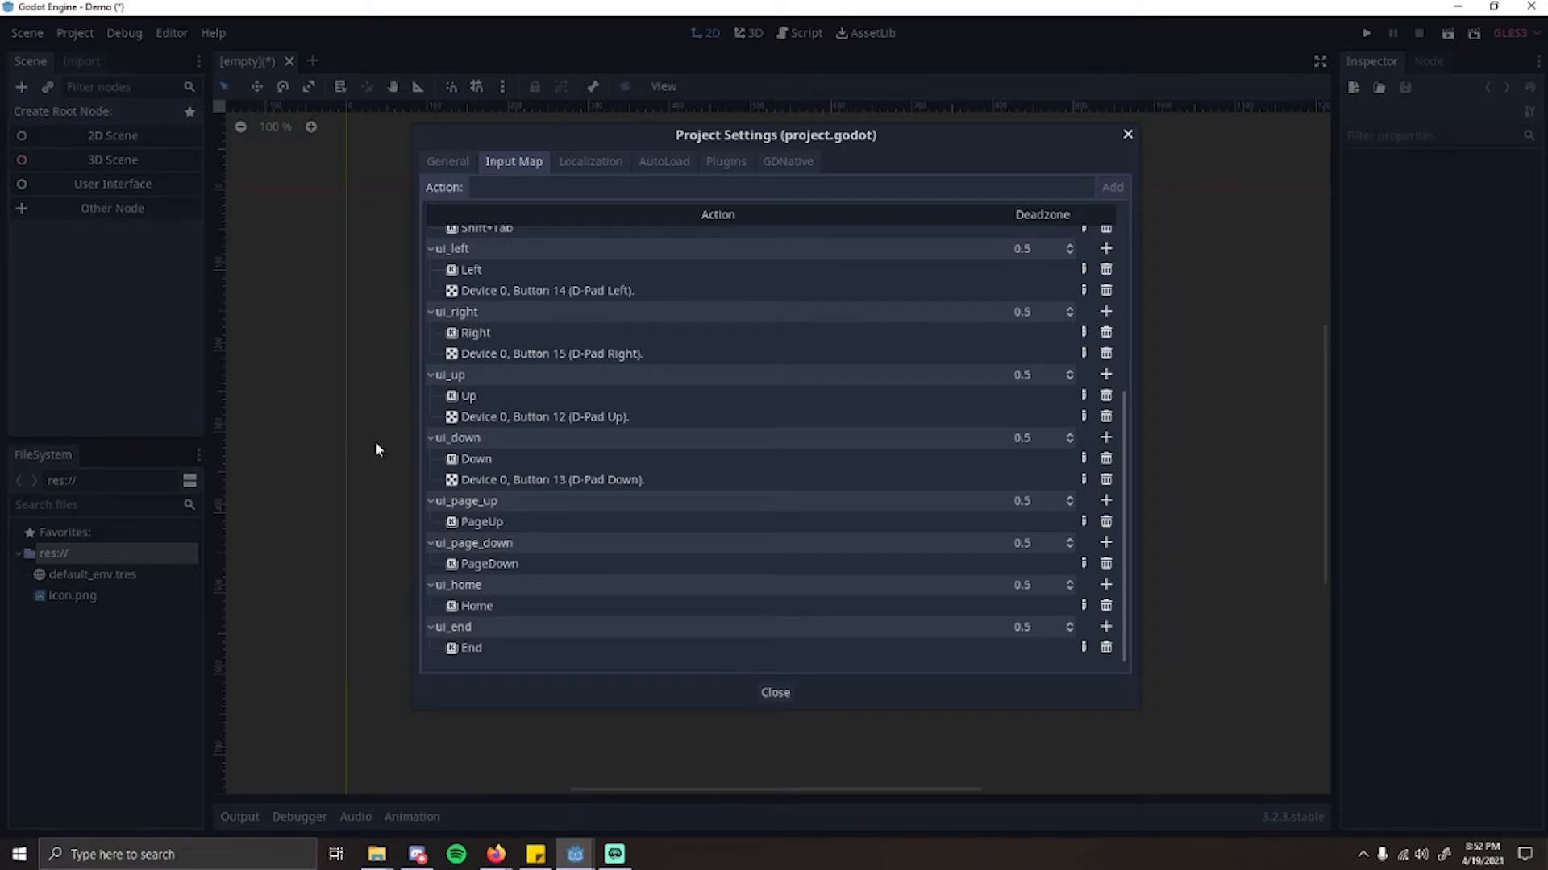
pyautogui.click(448, 169)
pyautogui.click(774, 692)
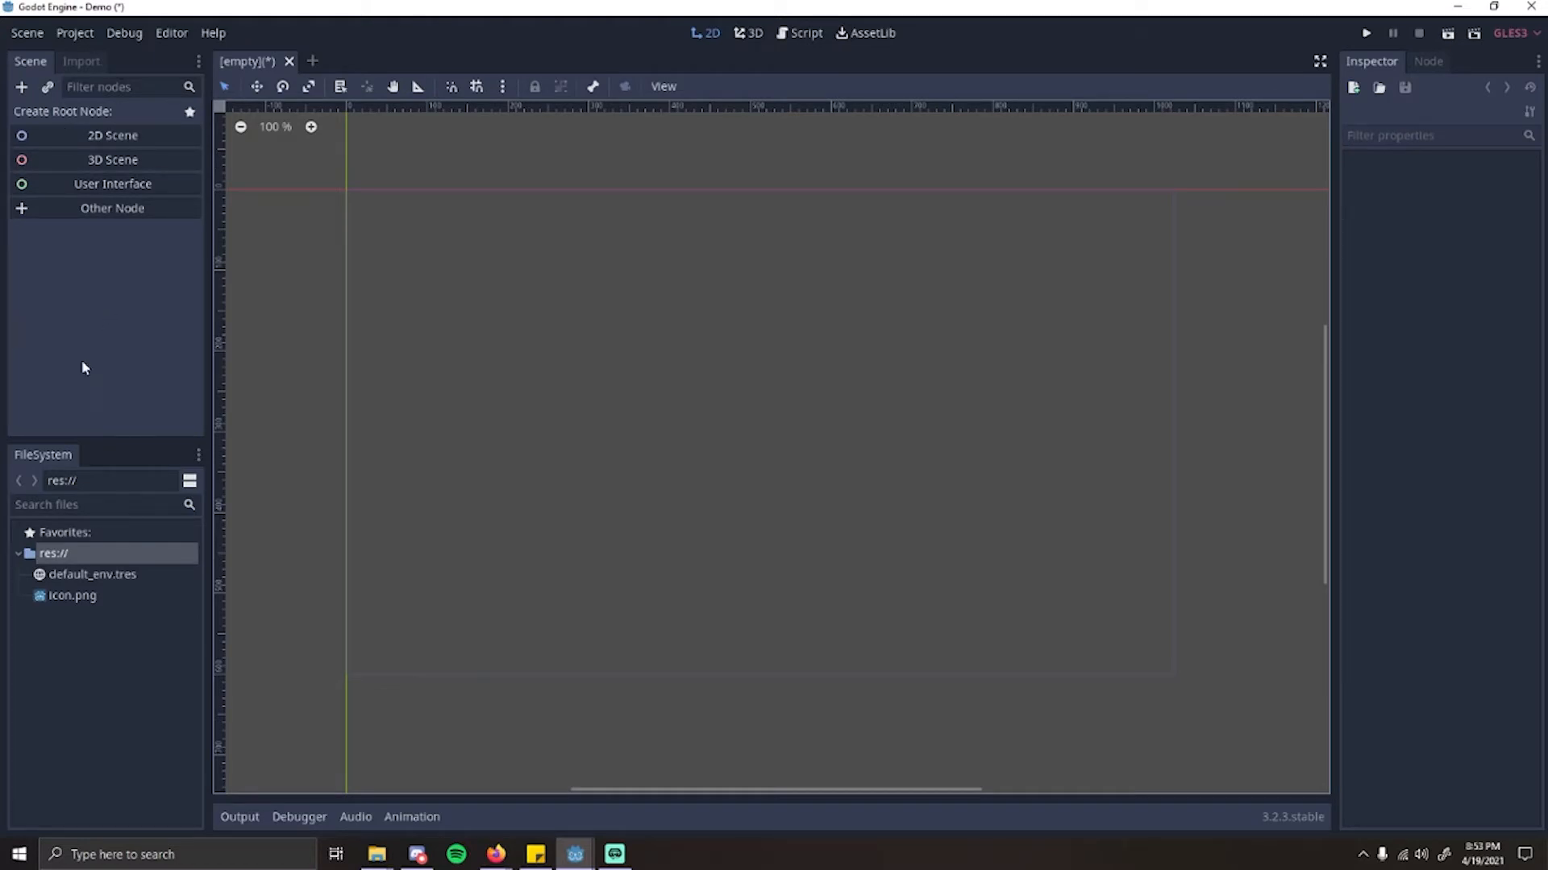
# Step: Open the node choices for another root node, search for Kine and examine KinematicBody2D and its parent types
pyautogui.click(108, 214)
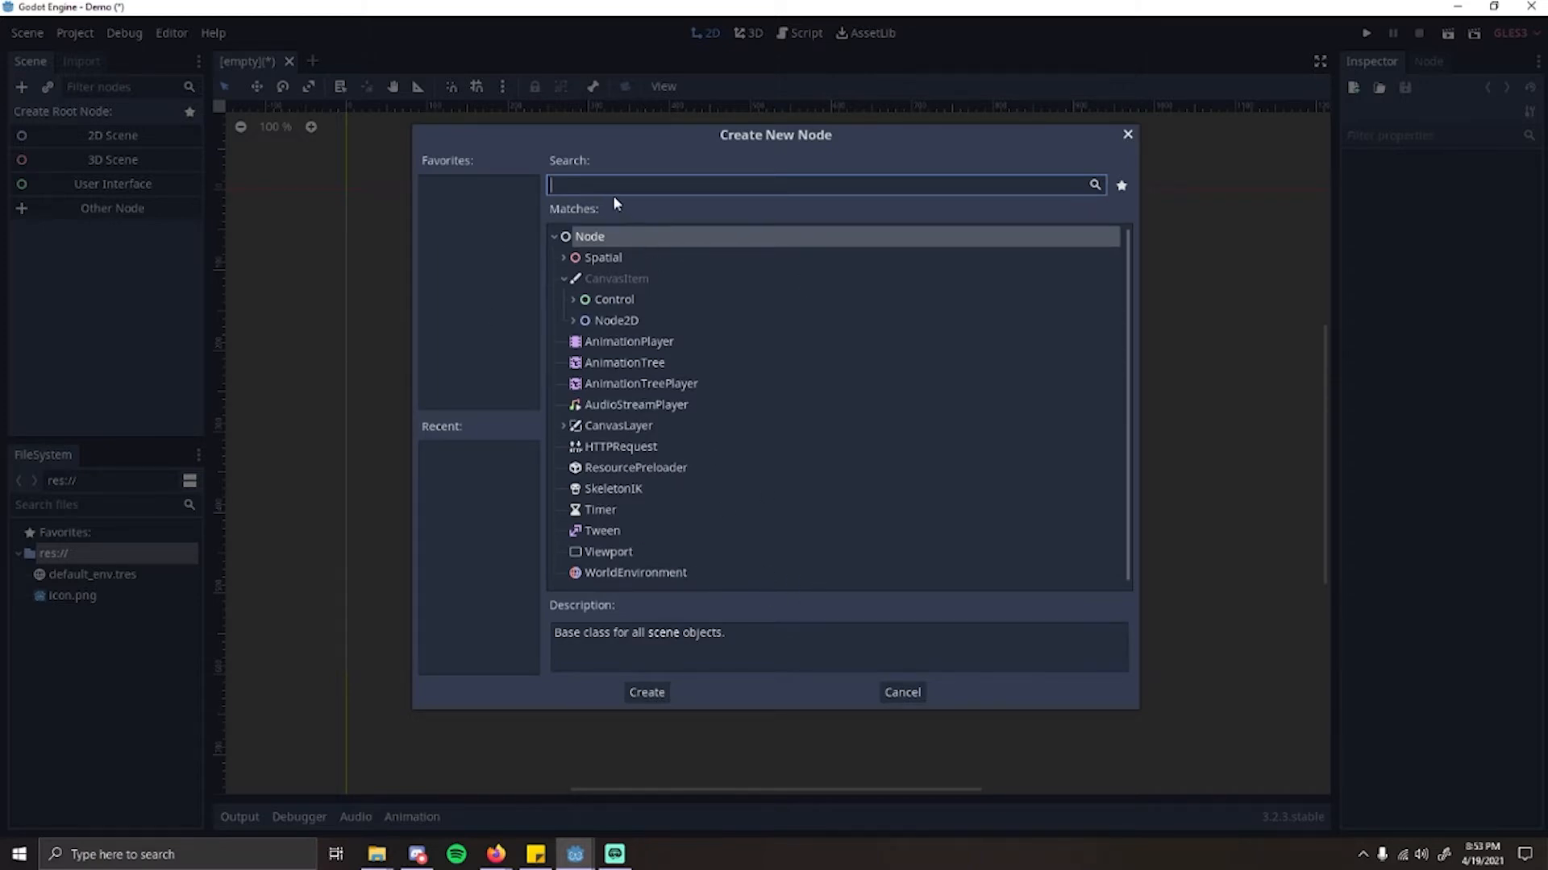
pyautogui.write('Kine')
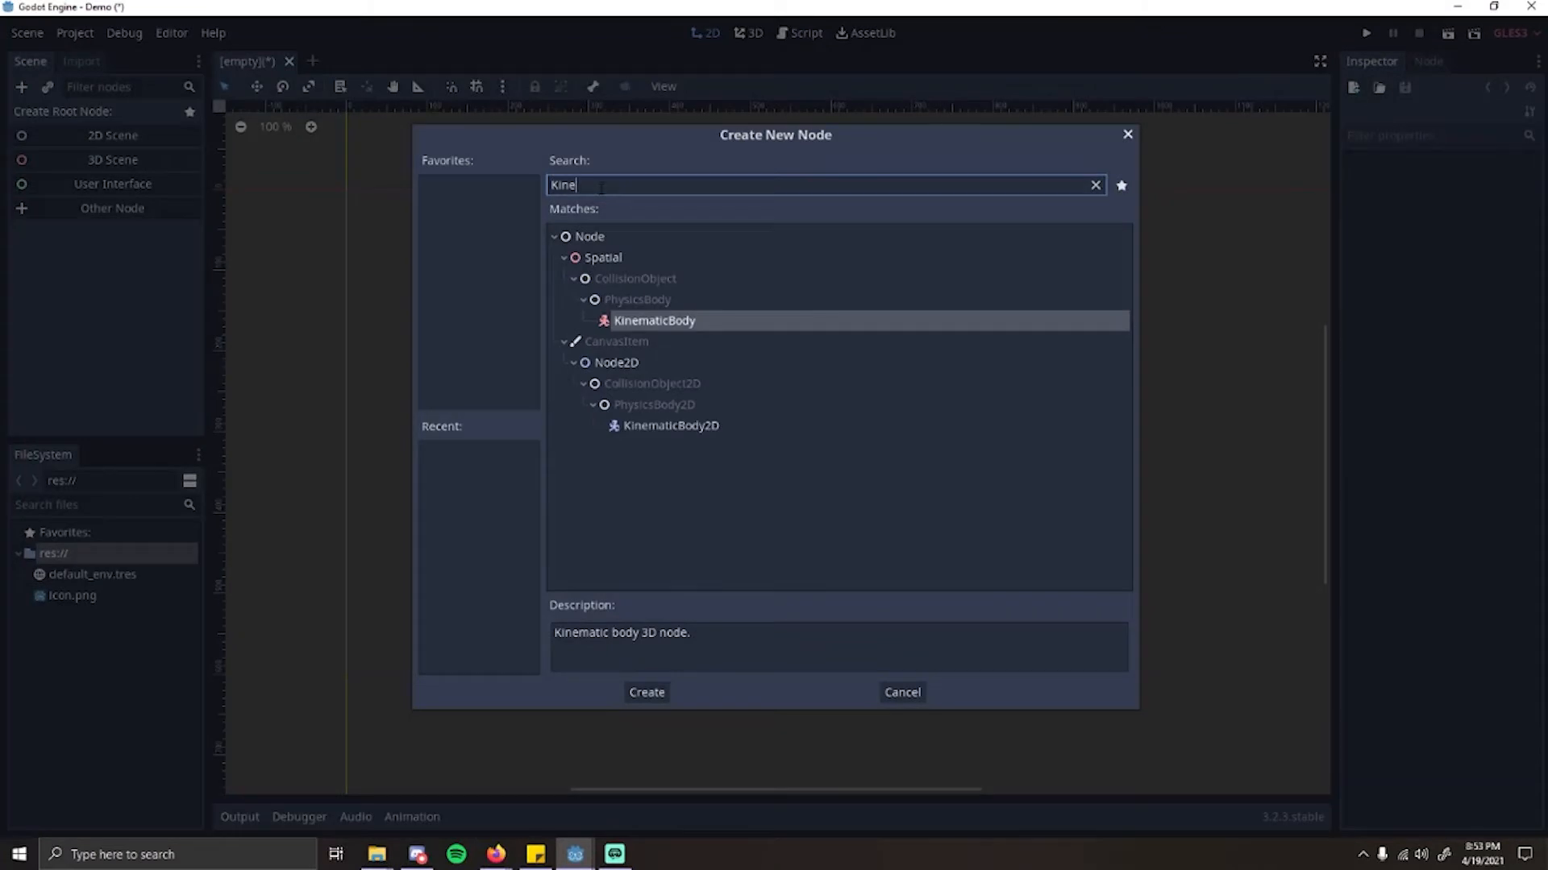
pyautogui.click(707, 424)
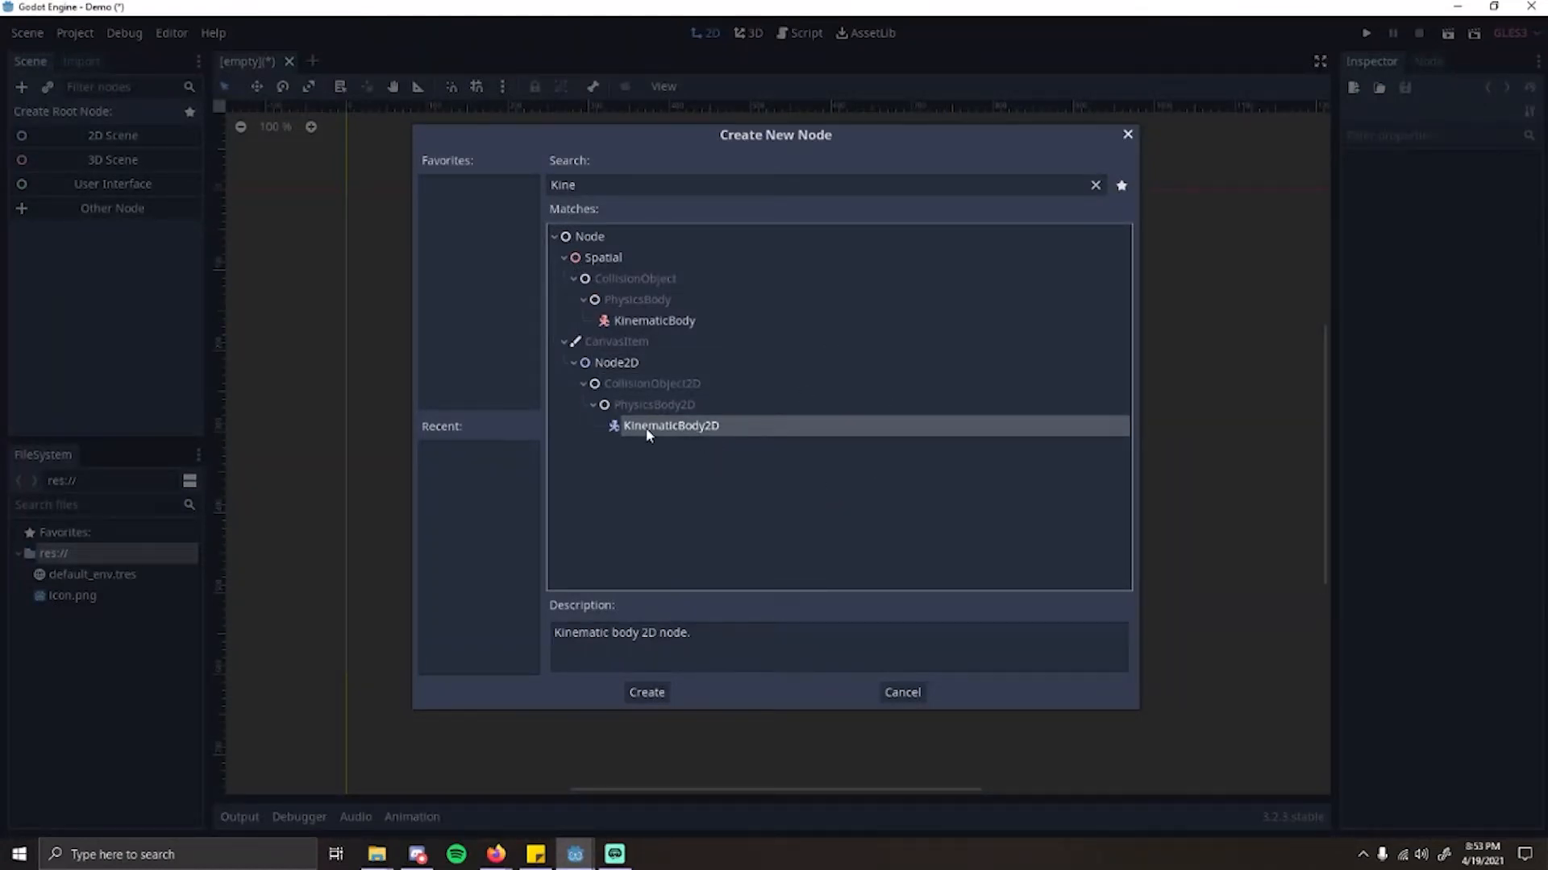
pyautogui.click(672, 399)
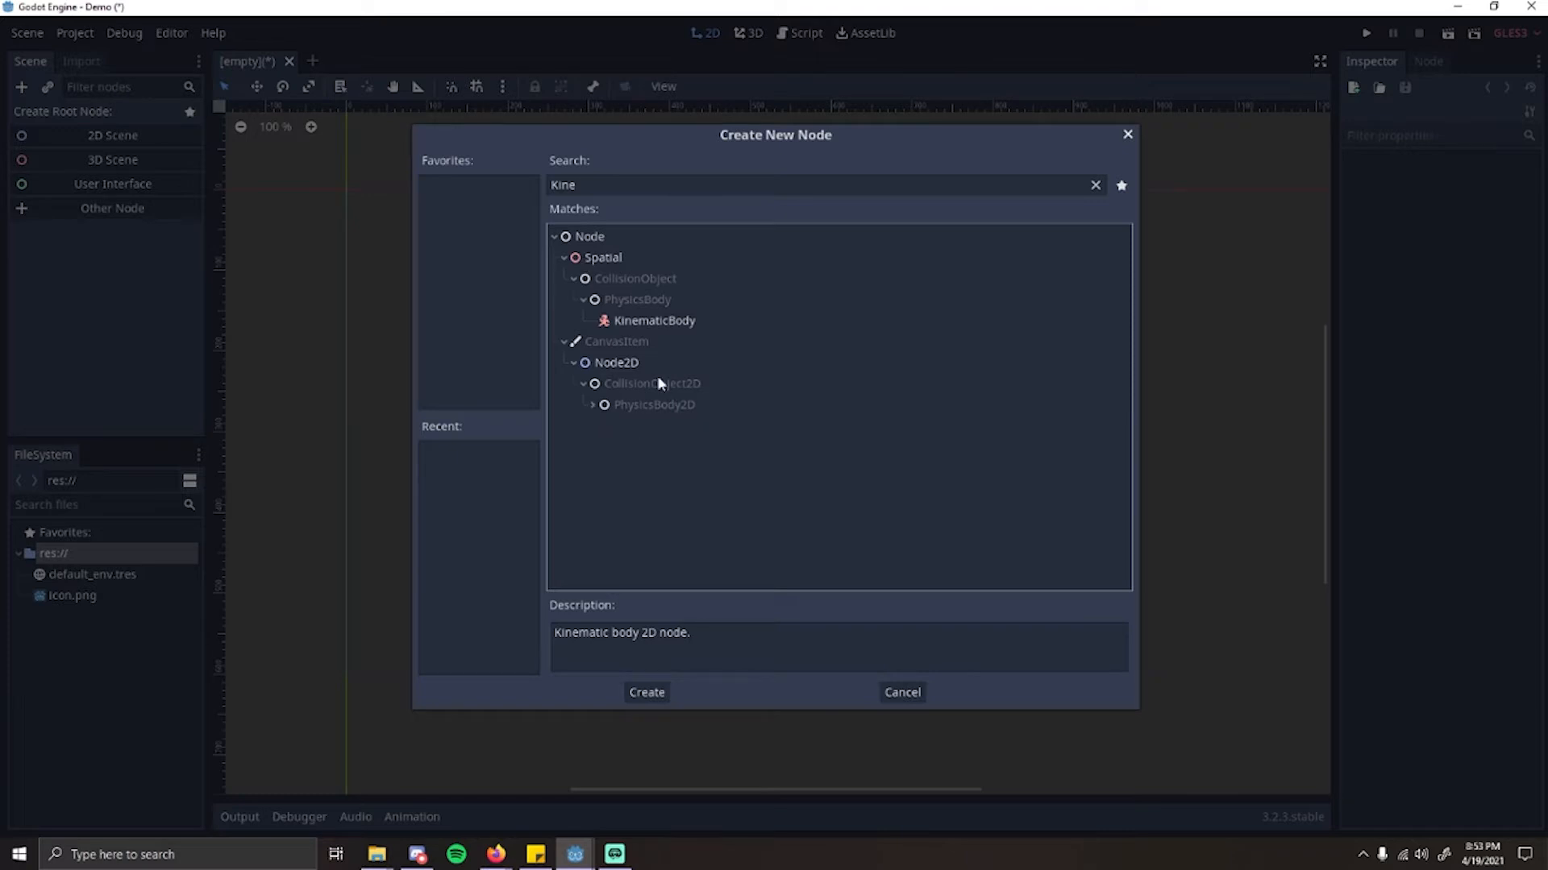
pyautogui.click(596, 406)
# Step: Search the node types for contro, examine the Control node's description and cancel the node creation
pyautogui.doubleClick(612, 184)
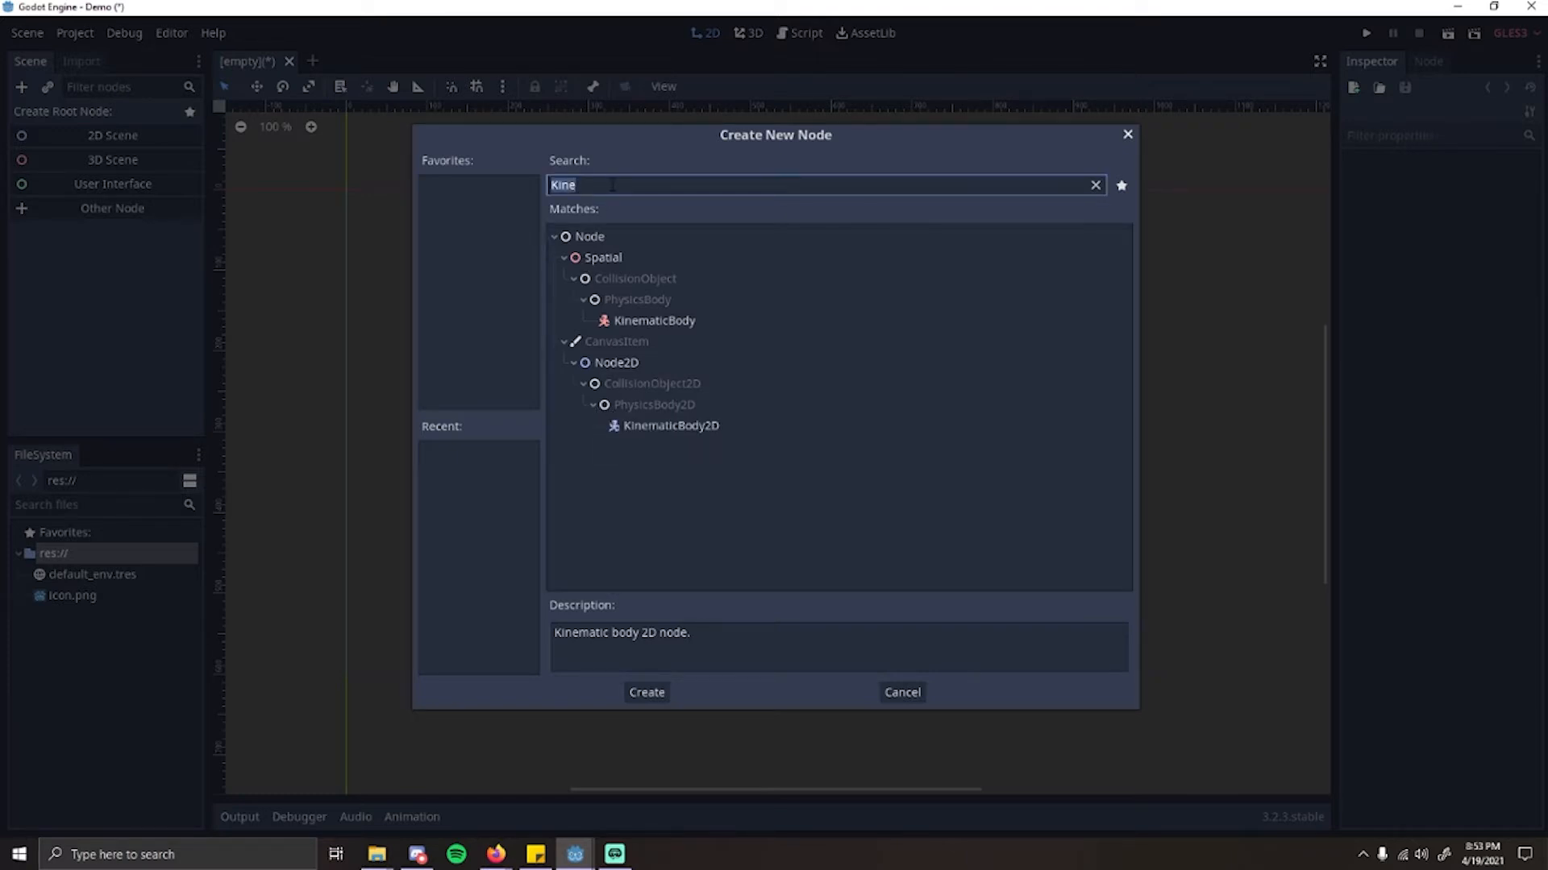
pyautogui.write('contro')
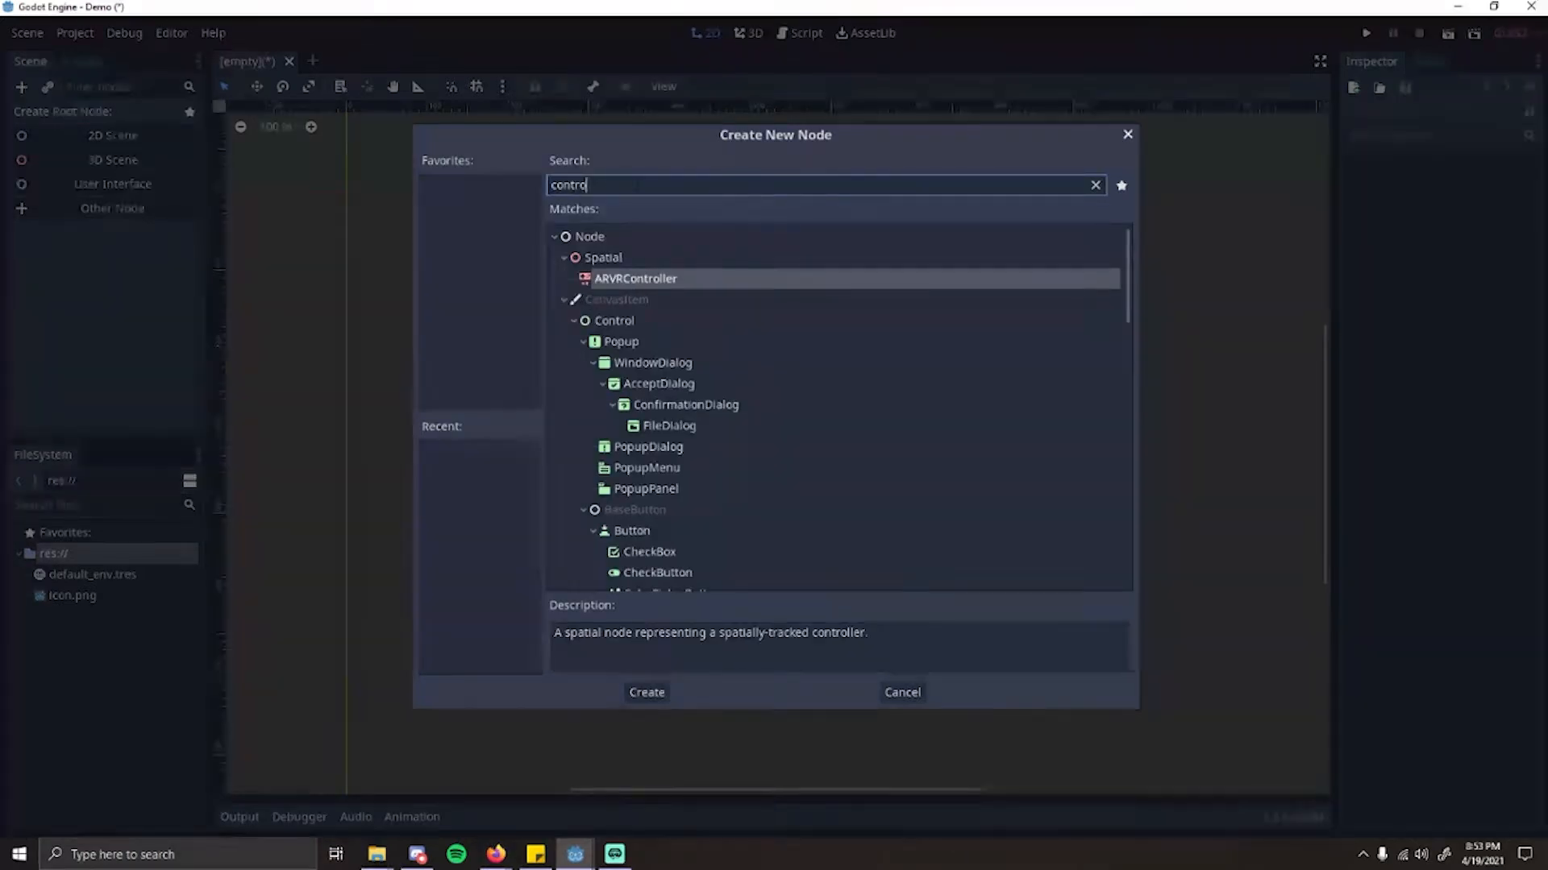
pyautogui.click(637, 307)
pyautogui.click(635, 308)
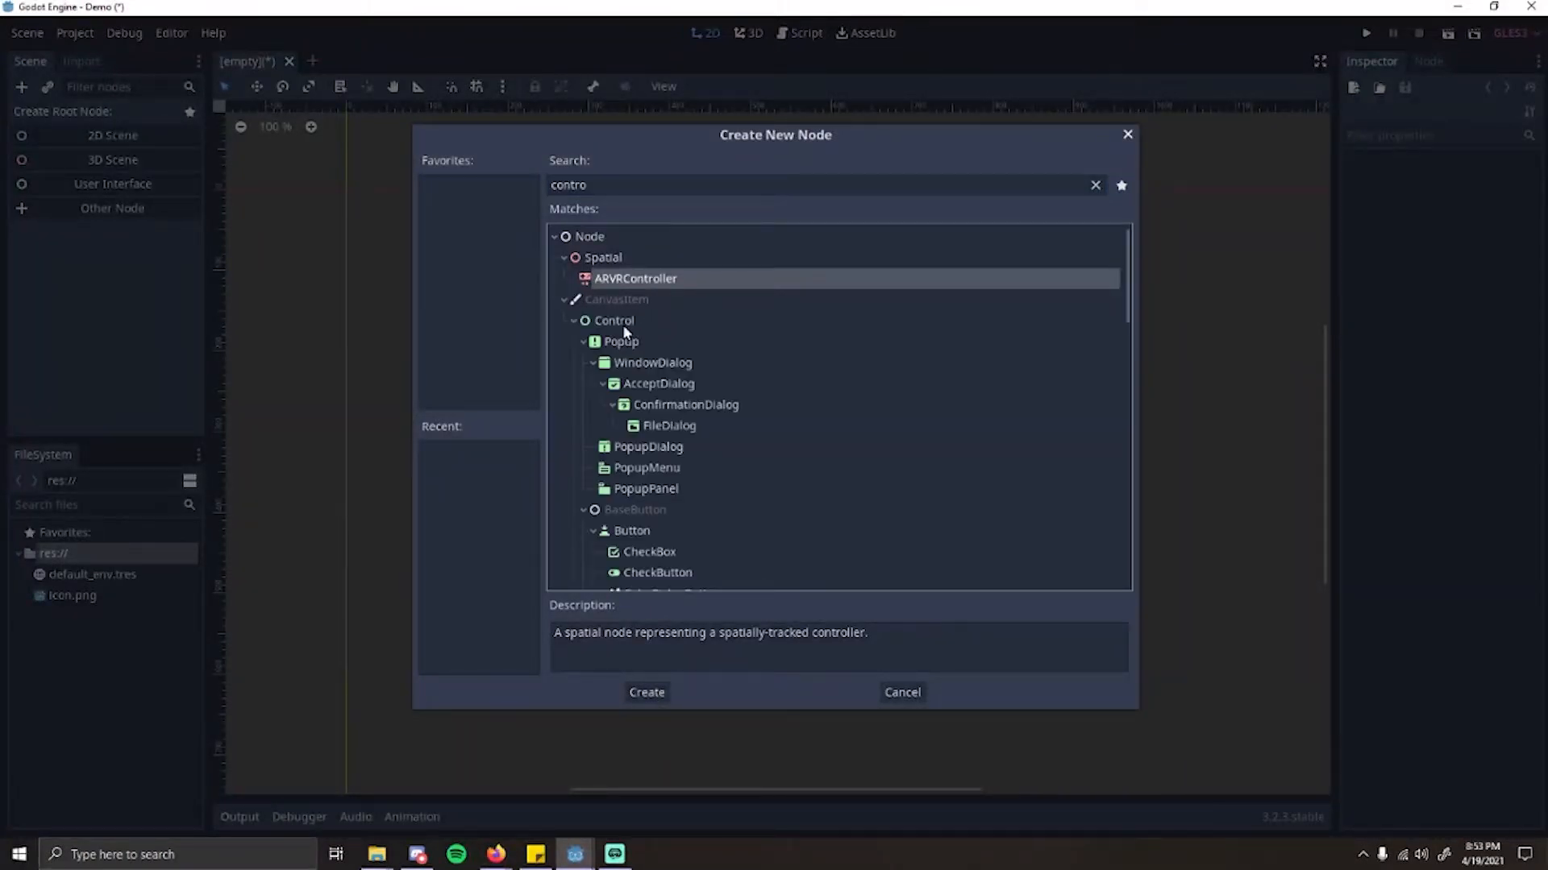
pyautogui.click(622, 322)
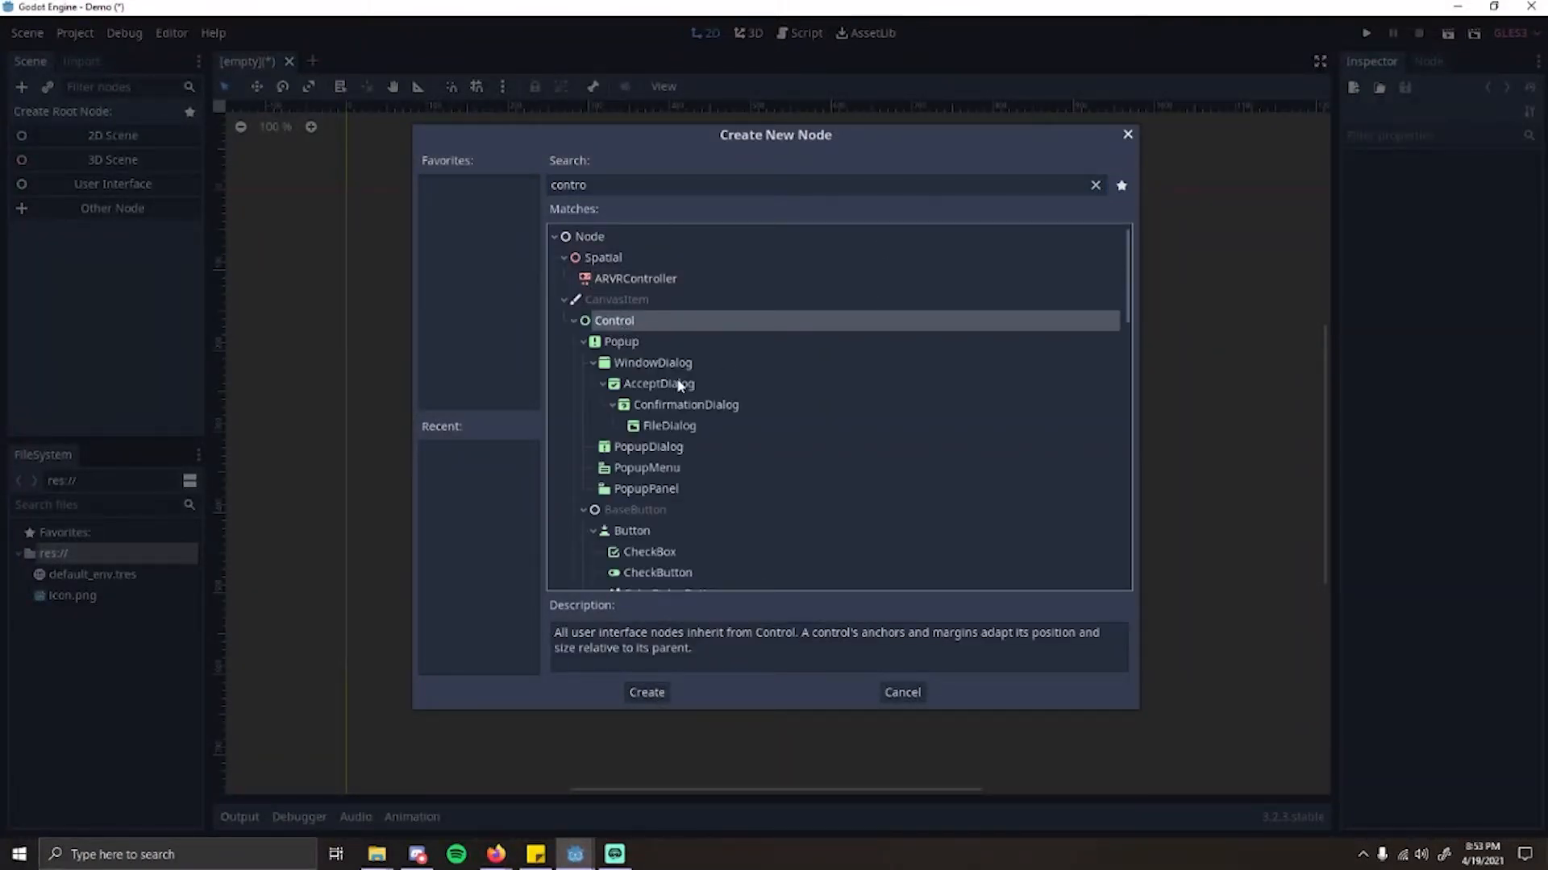
pyautogui.click(903, 692)
# Step: Create a User Interface root node for the scene and select it
pyautogui.click(102, 187)
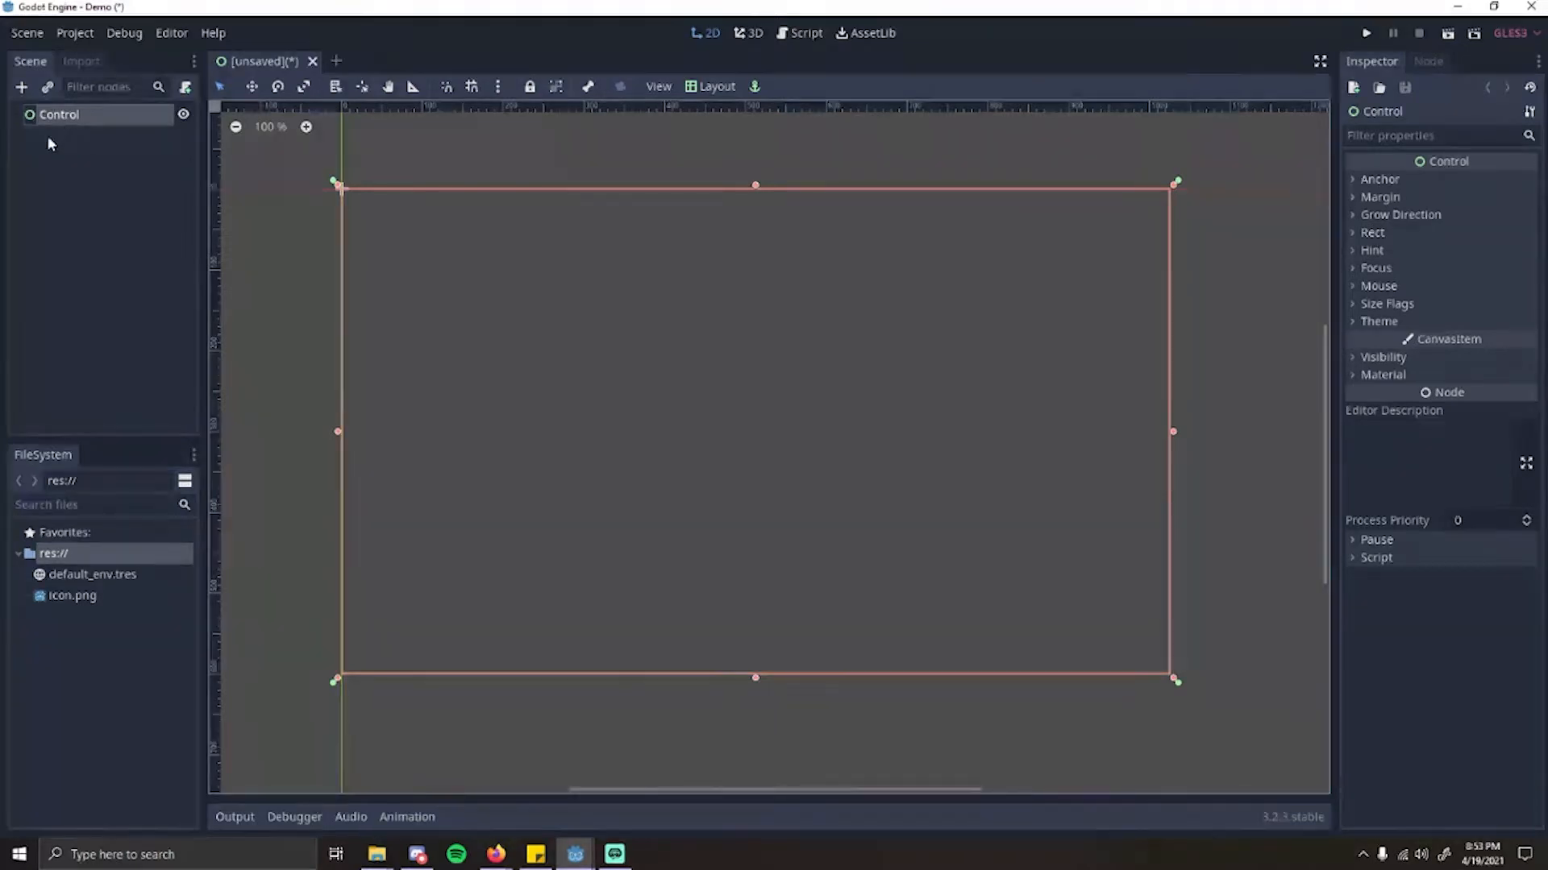
pyautogui.click(143, 253)
pyautogui.click(84, 117)
# Step: Look at the import settings, return to the scene tree and toggle the Control node's visibility off and on
pyautogui.click(80, 62)
pyautogui.click(30, 61)
pyautogui.click(89, 211)
pyautogui.click(64, 114)
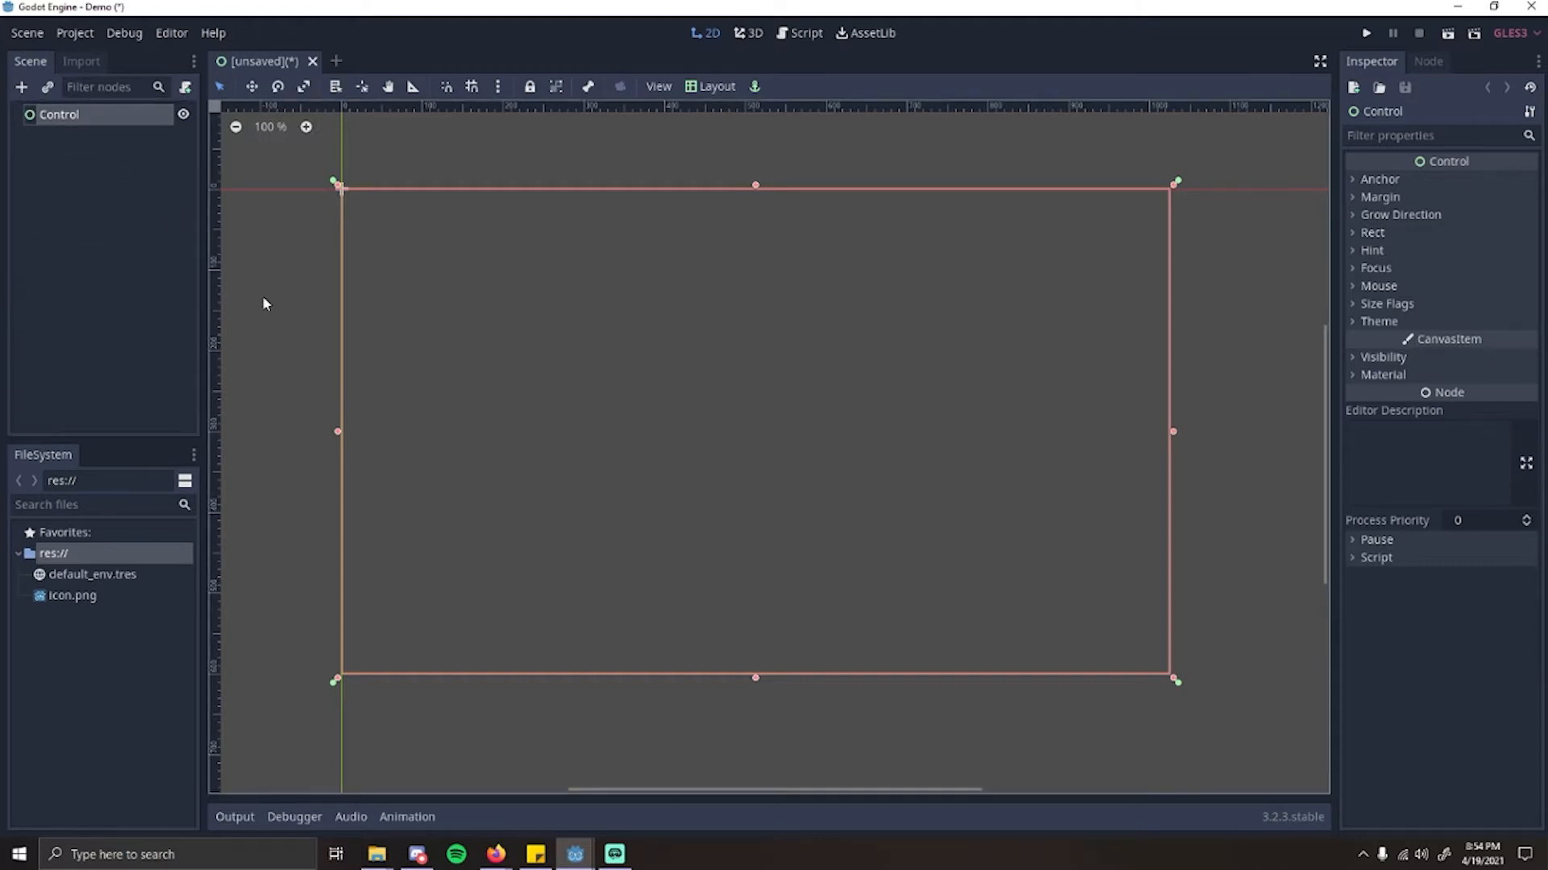
pyautogui.click(183, 114)
pyautogui.click(183, 115)
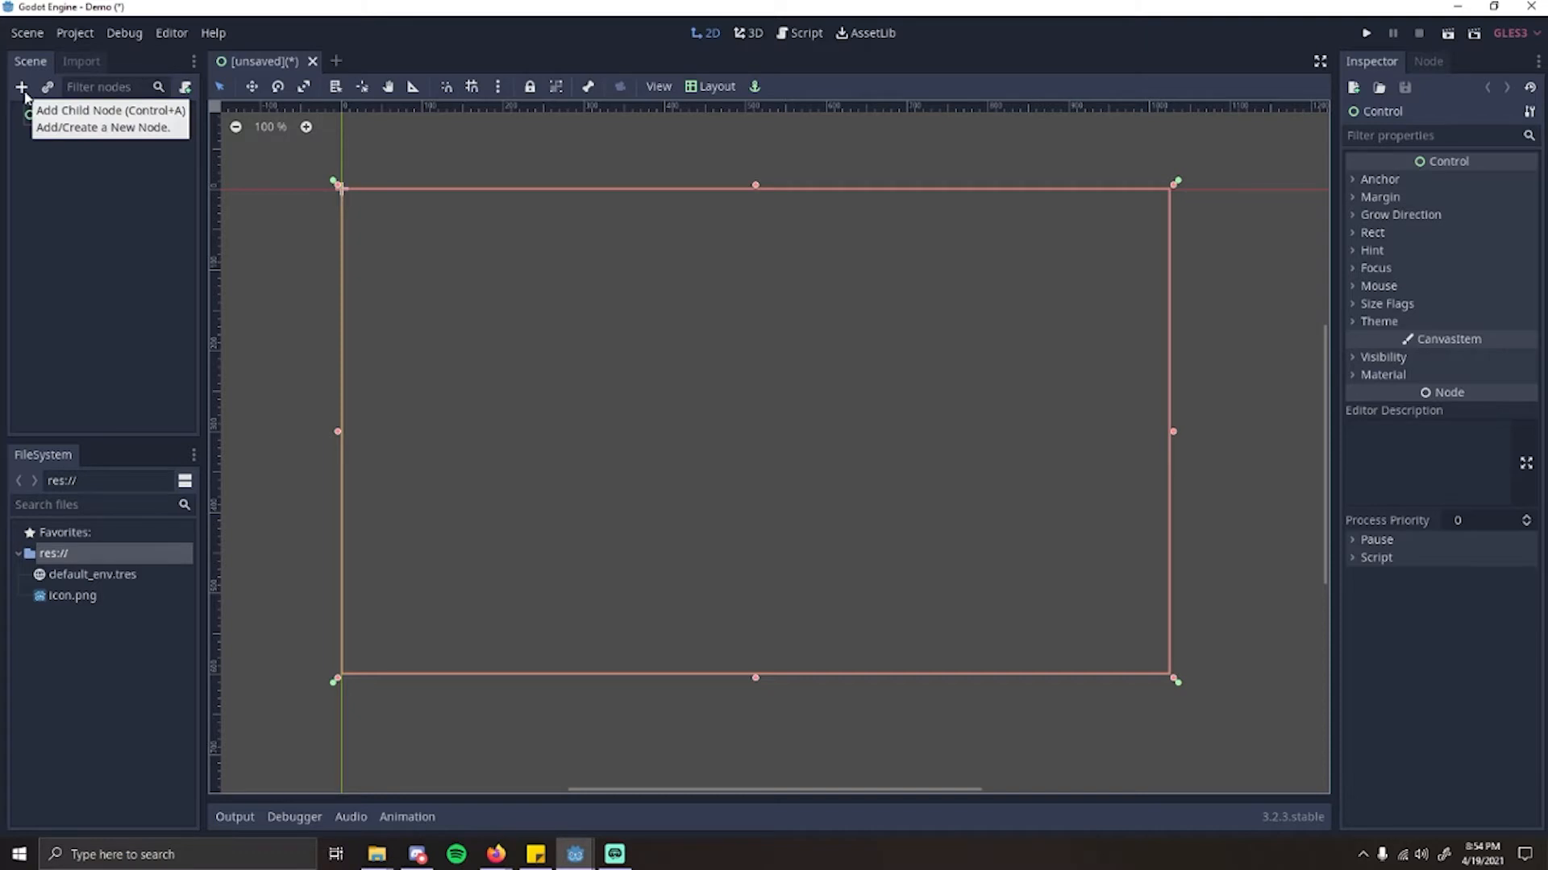
# Step: Add a ColorRect node as a child of the Control root node
pyautogui.click(92, 167)
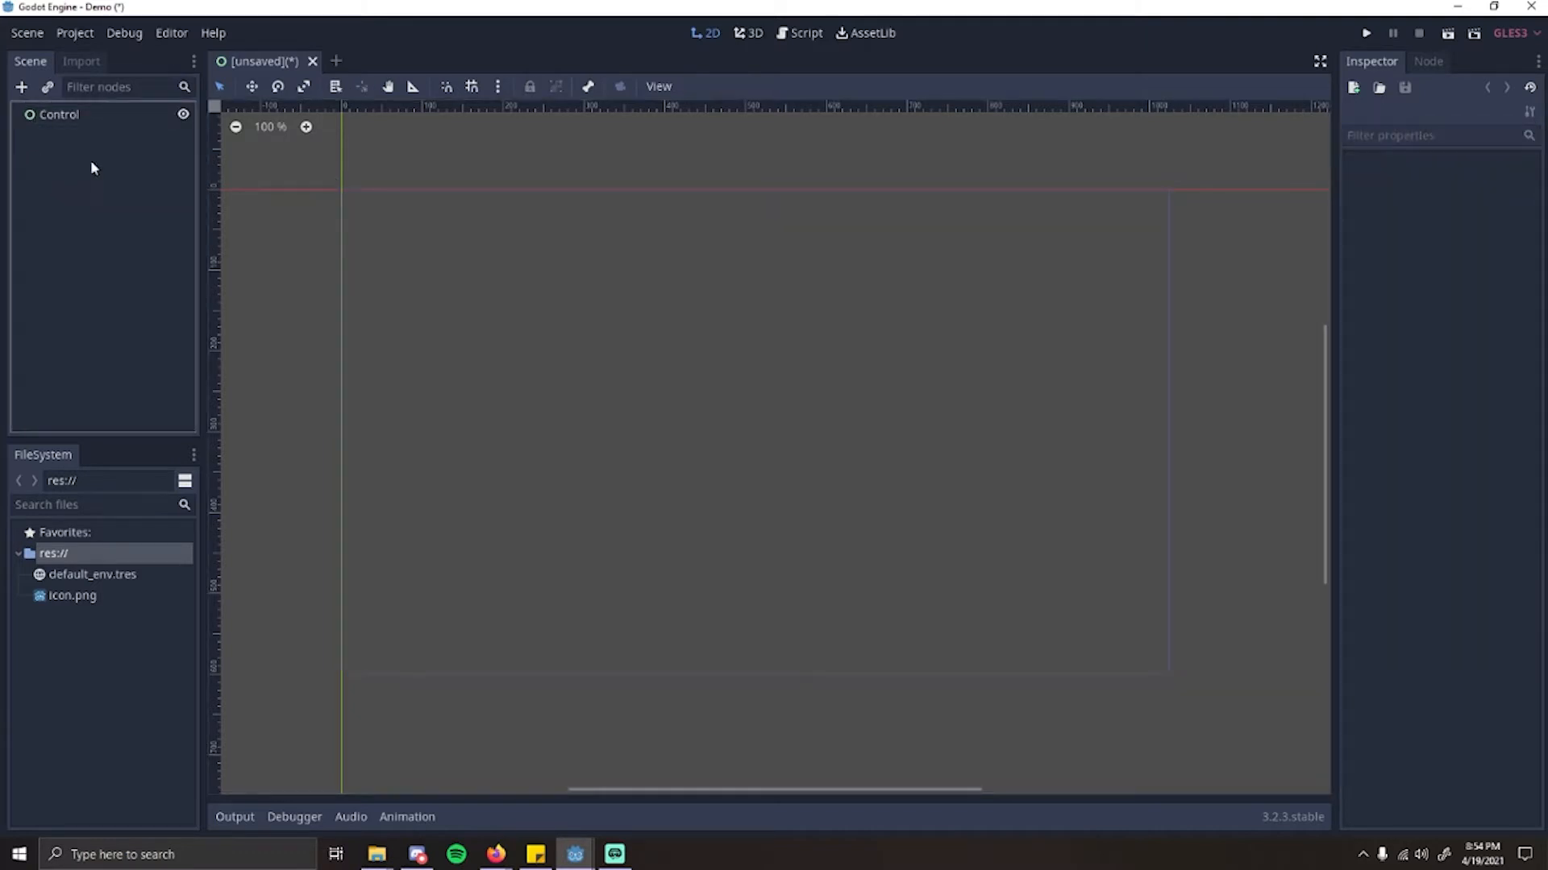
pyautogui.click(64, 127)
pyautogui.click(21, 87)
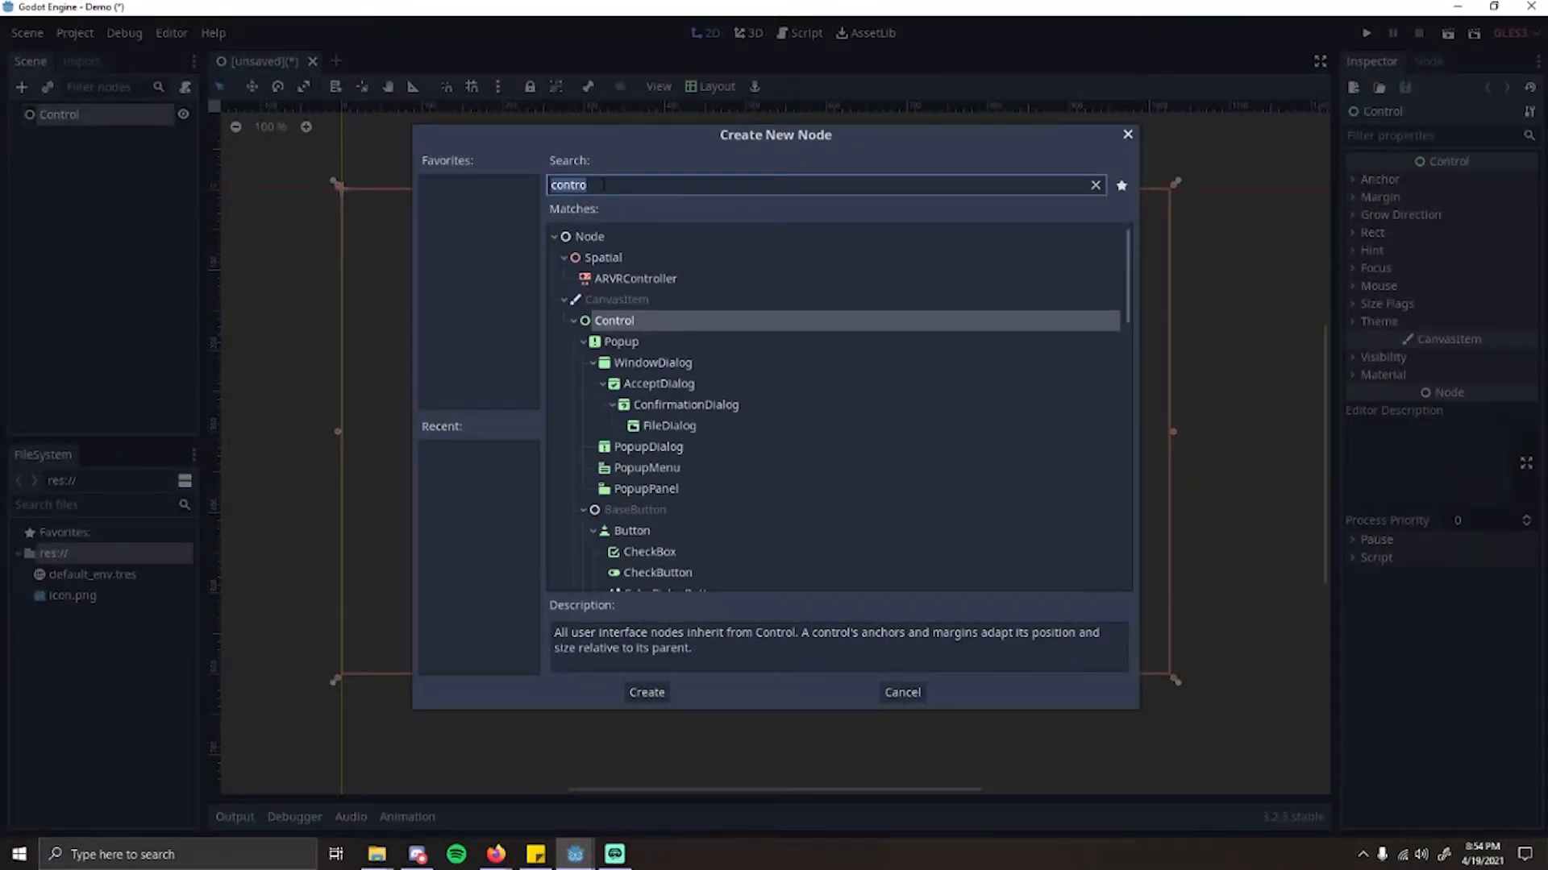
pyautogui.write('Colore')
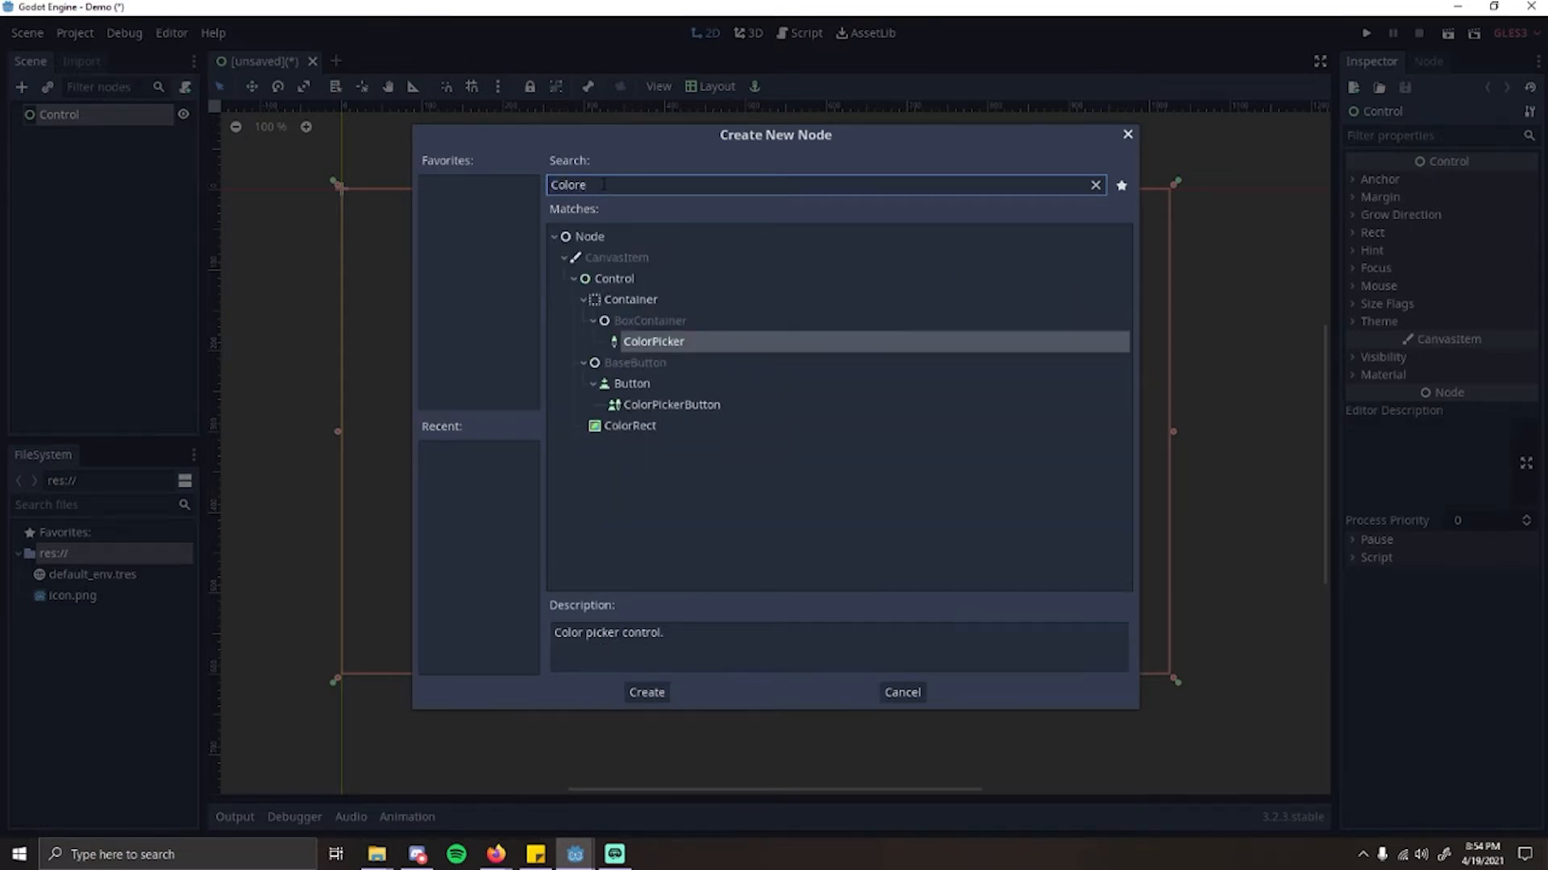
pyautogui.press('BackSpace')
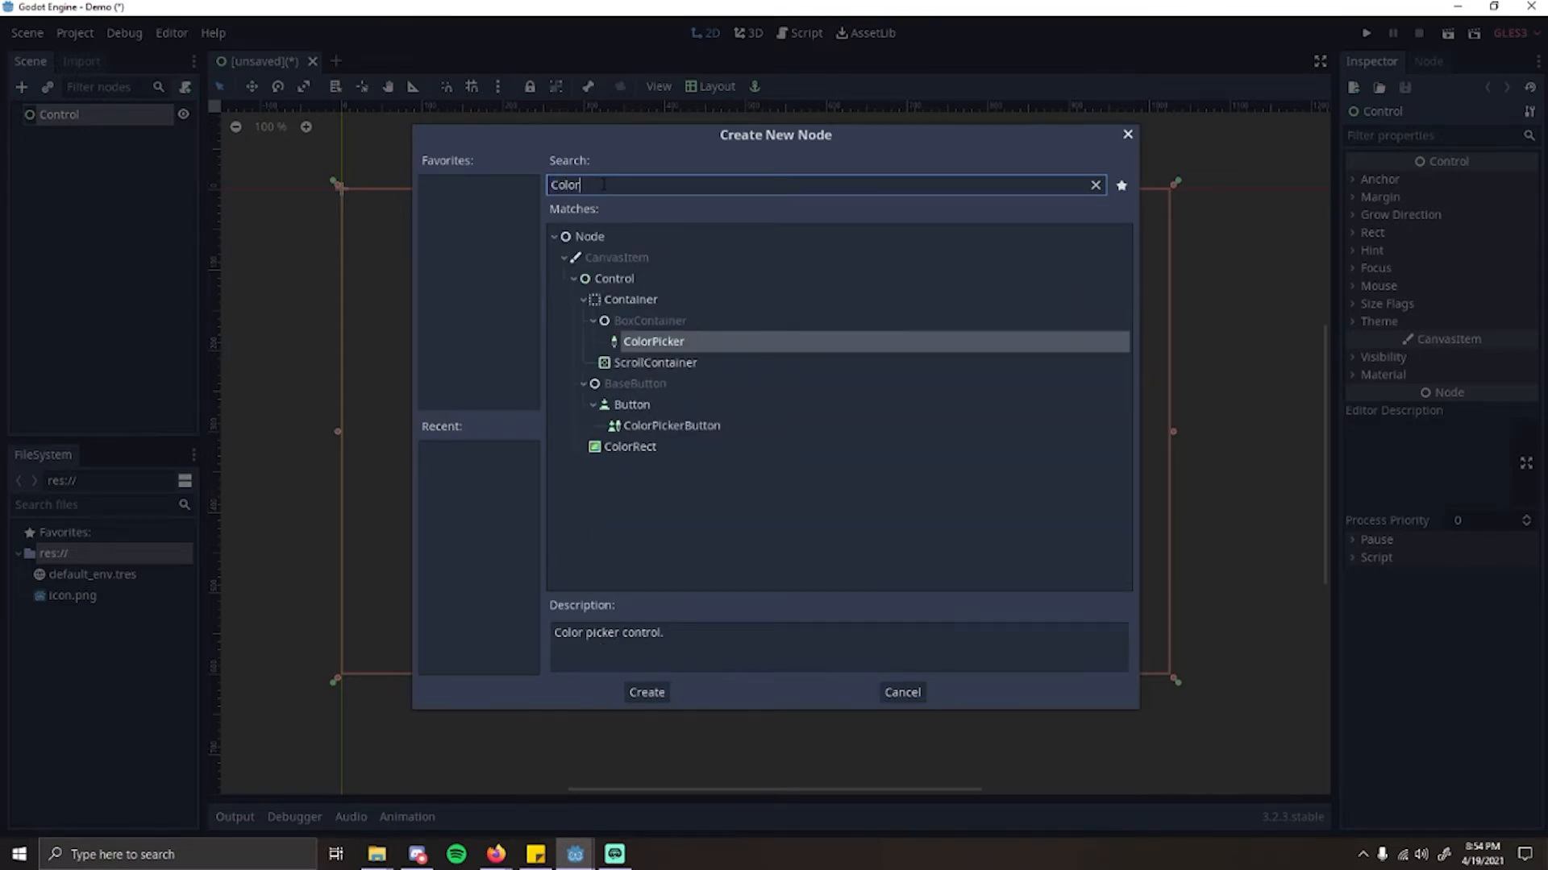
pyautogui.write('Rec')
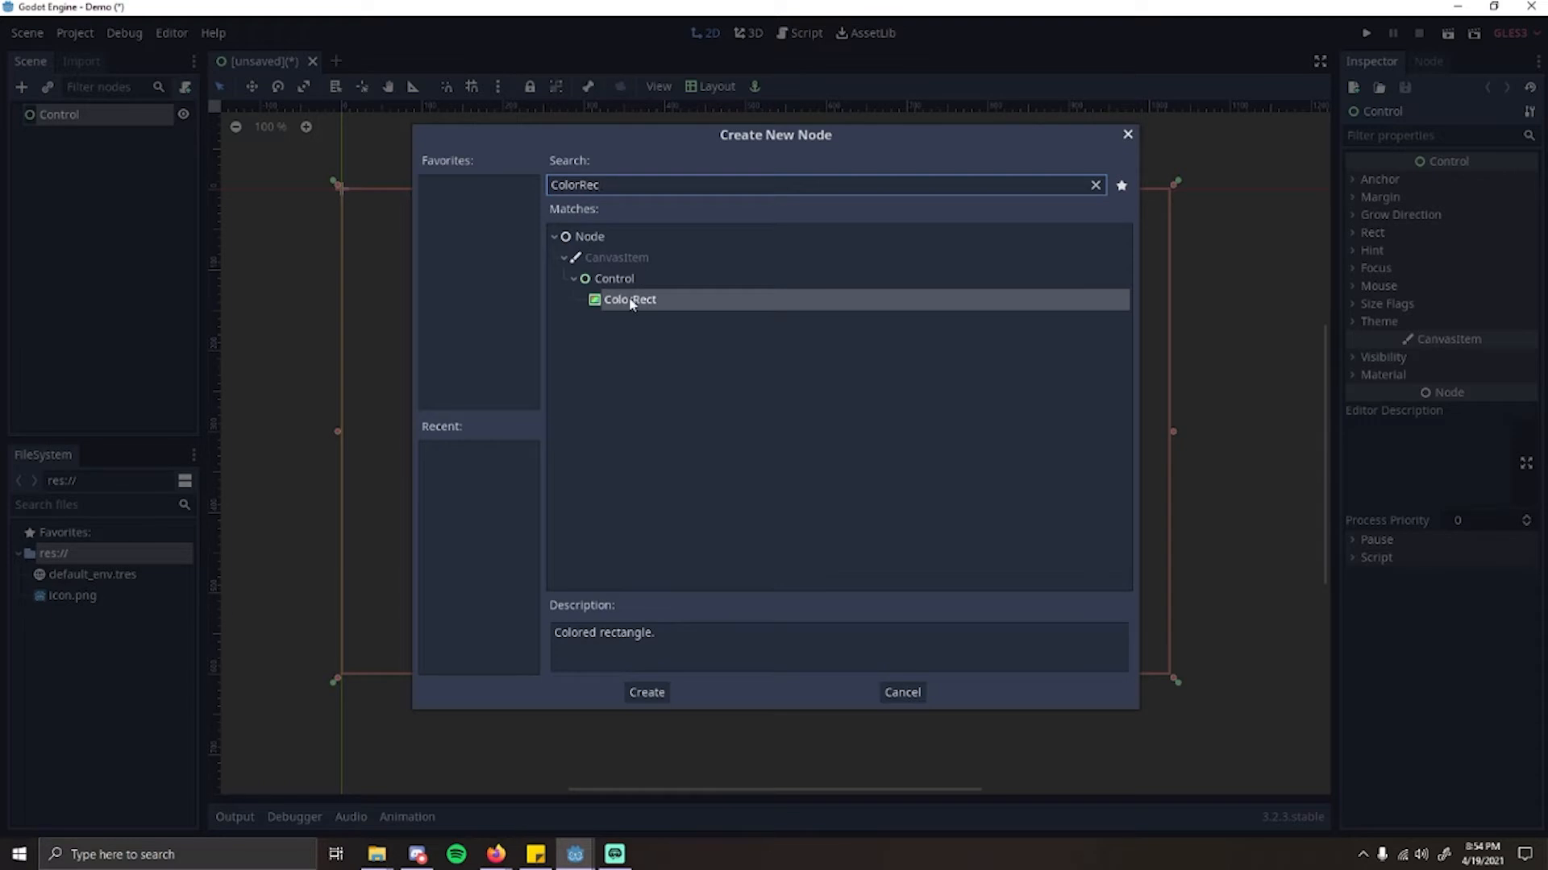
pyautogui.click(630, 301)
pyautogui.doubleClick(634, 301)
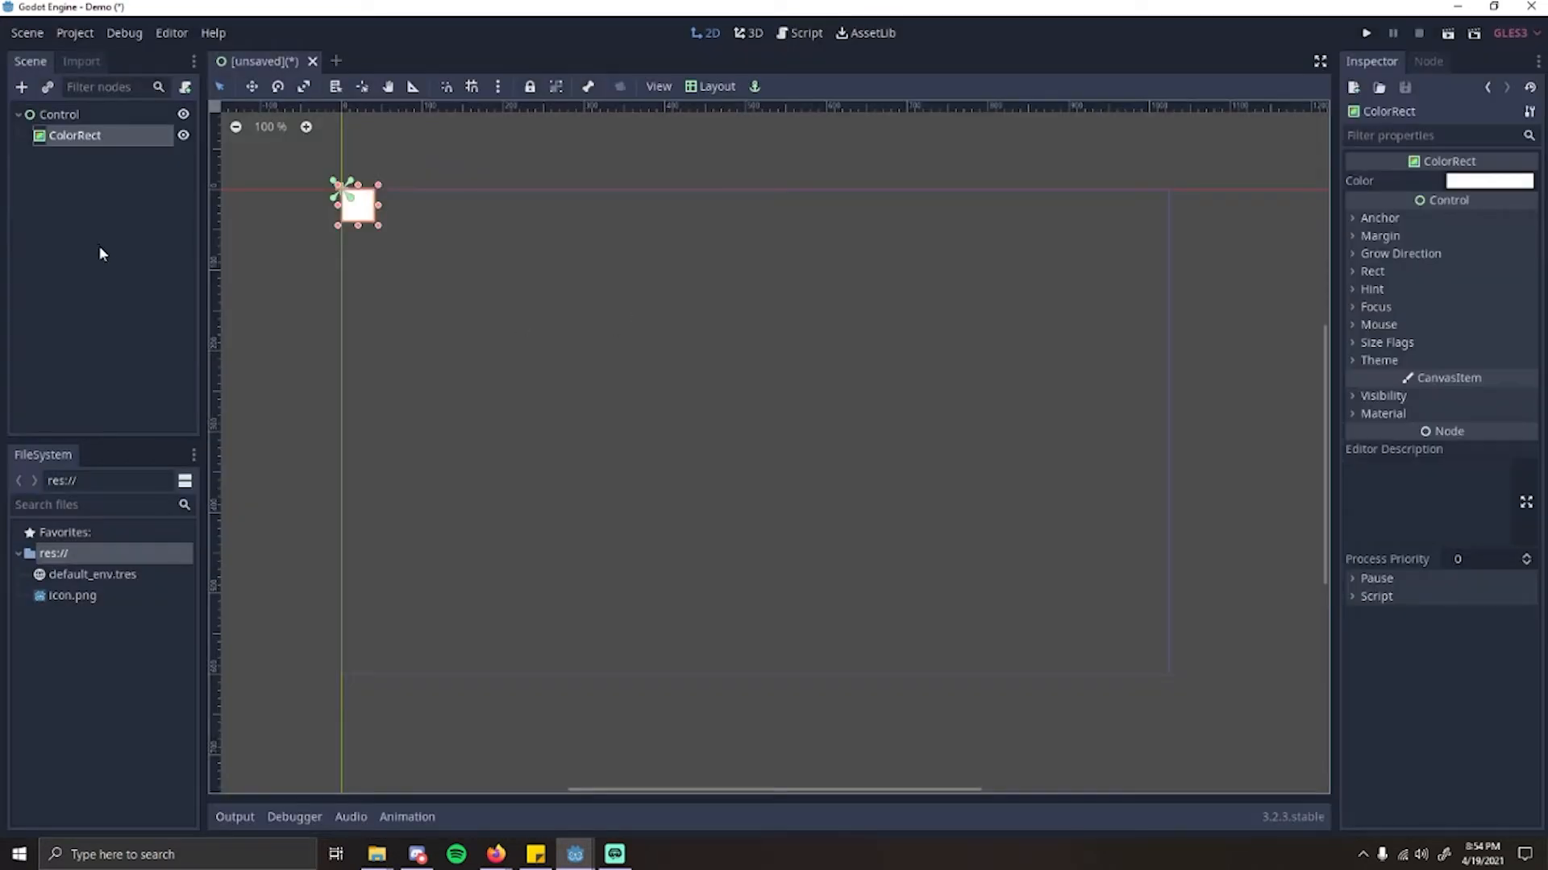
# Step: Select the Control node and its ColorRect child in turn, and toggle the ColorRect's visibility off and on twice
pyautogui.click(55, 115)
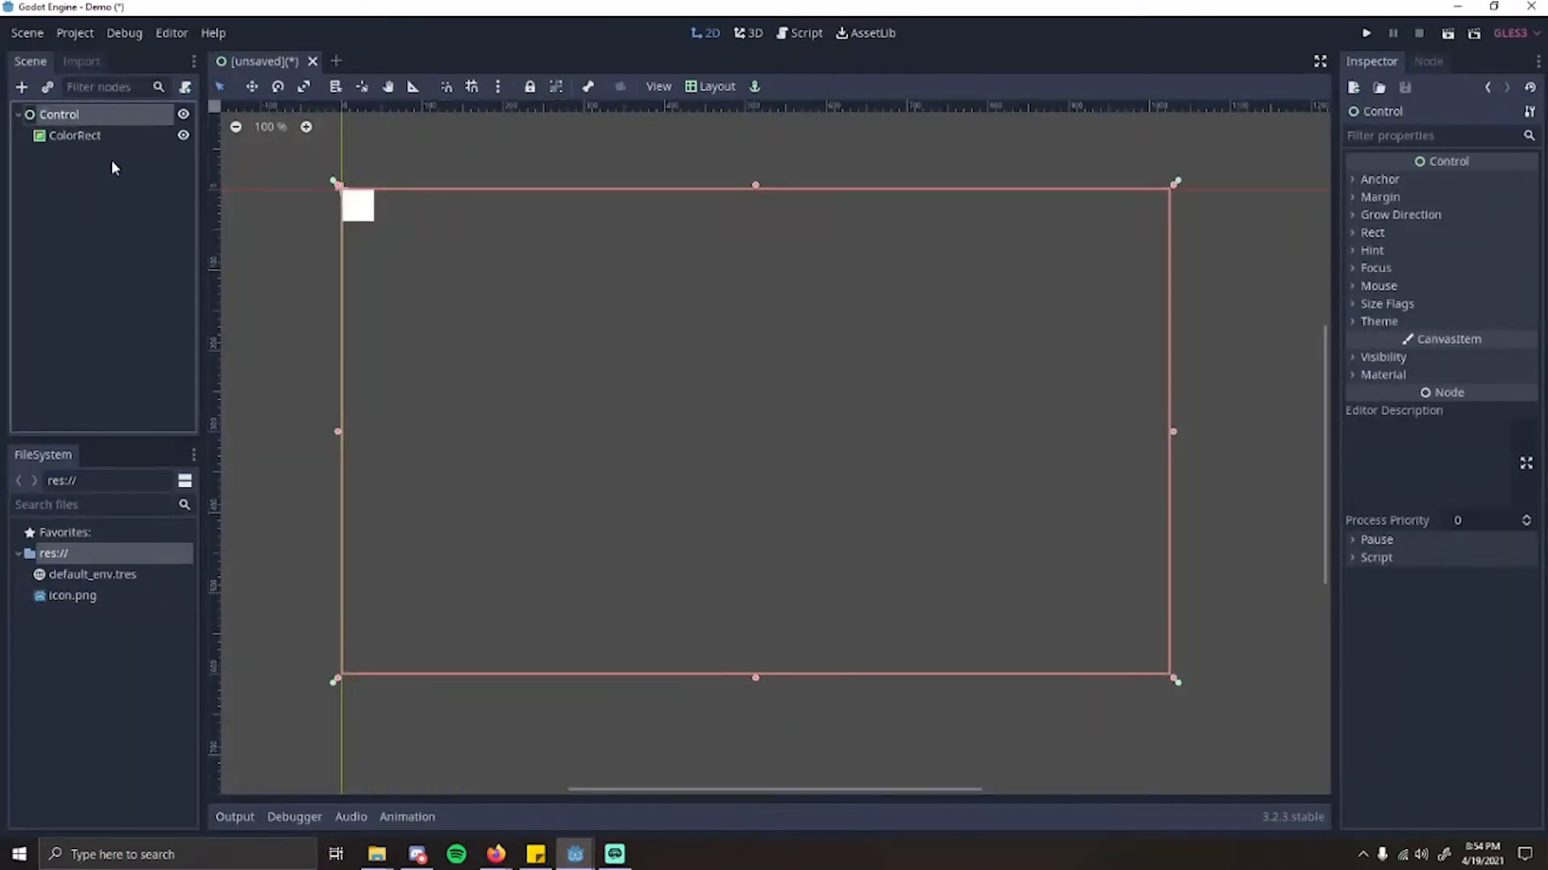
pyautogui.click(95, 136)
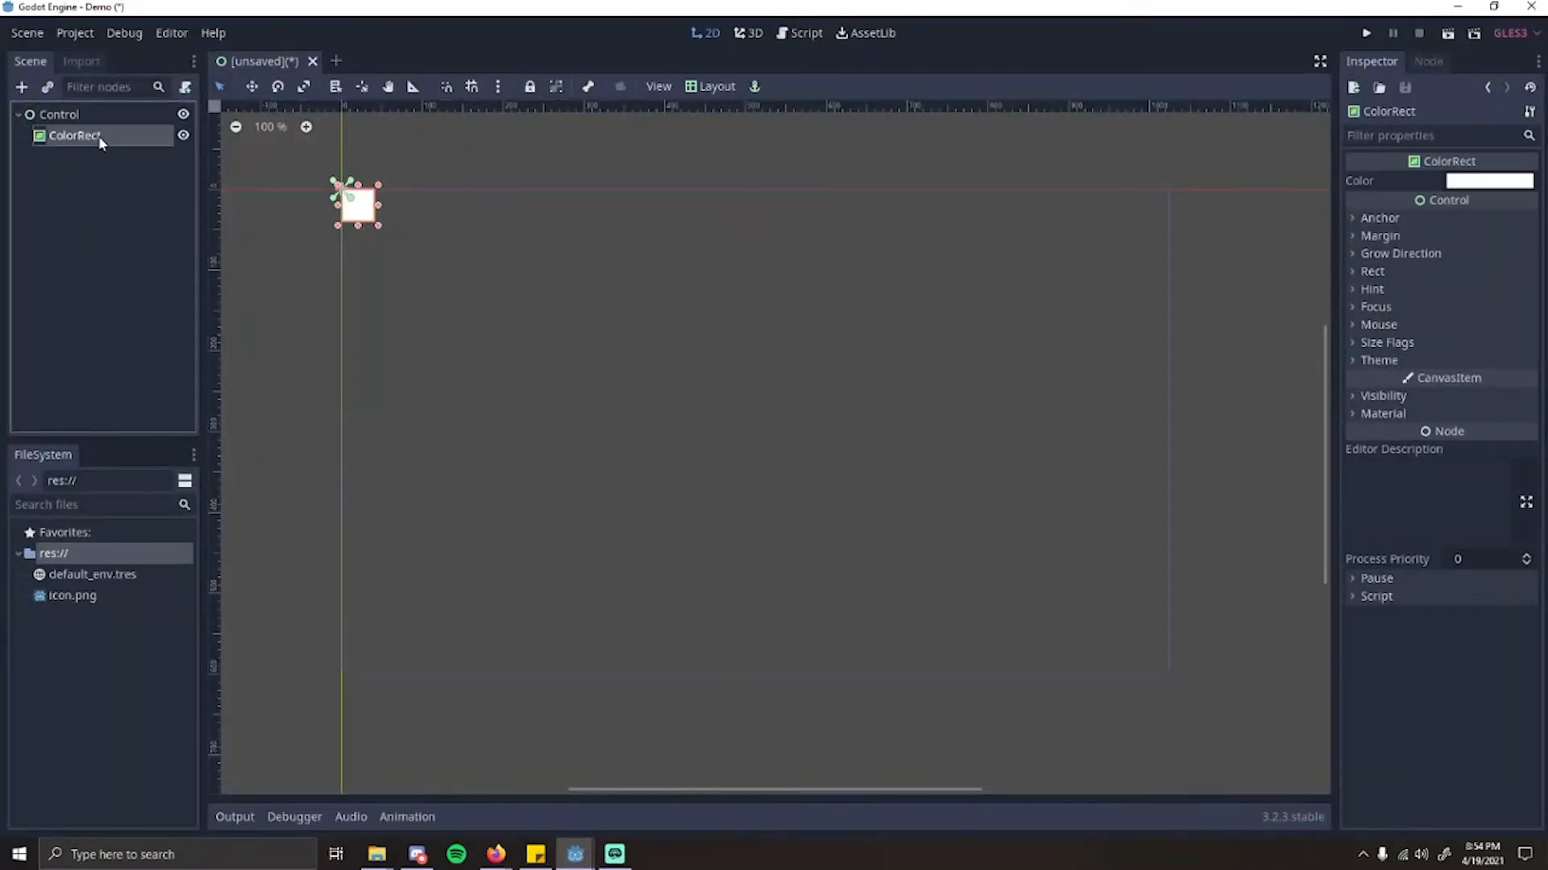
pyautogui.click(183, 136)
pyautogui.click(183, 136)
pyautogui.click(183, 136)
pyautogui.click(183, 135)
pyautogui.click(182, 138)
pyautogui.click(182, 138)
# Step: Collapse the Control node's branch in the scene tree and expand it again
pyautogui.click(20, 116)
pyautogui.click(53, 121)
pyautogui.click(102, 240)
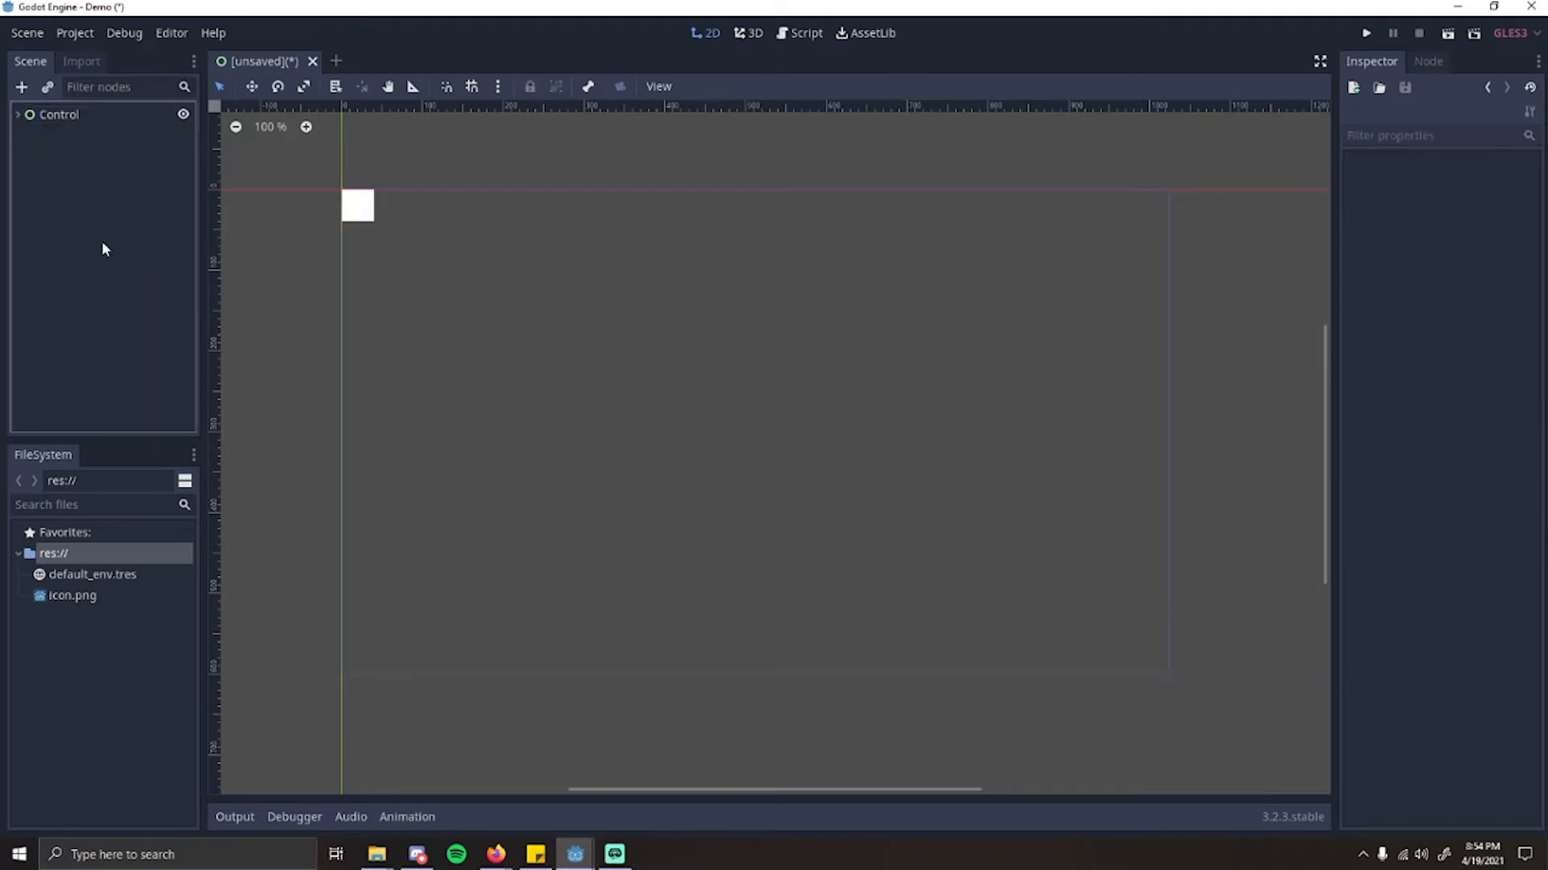
pyautogui.click(18, 115)
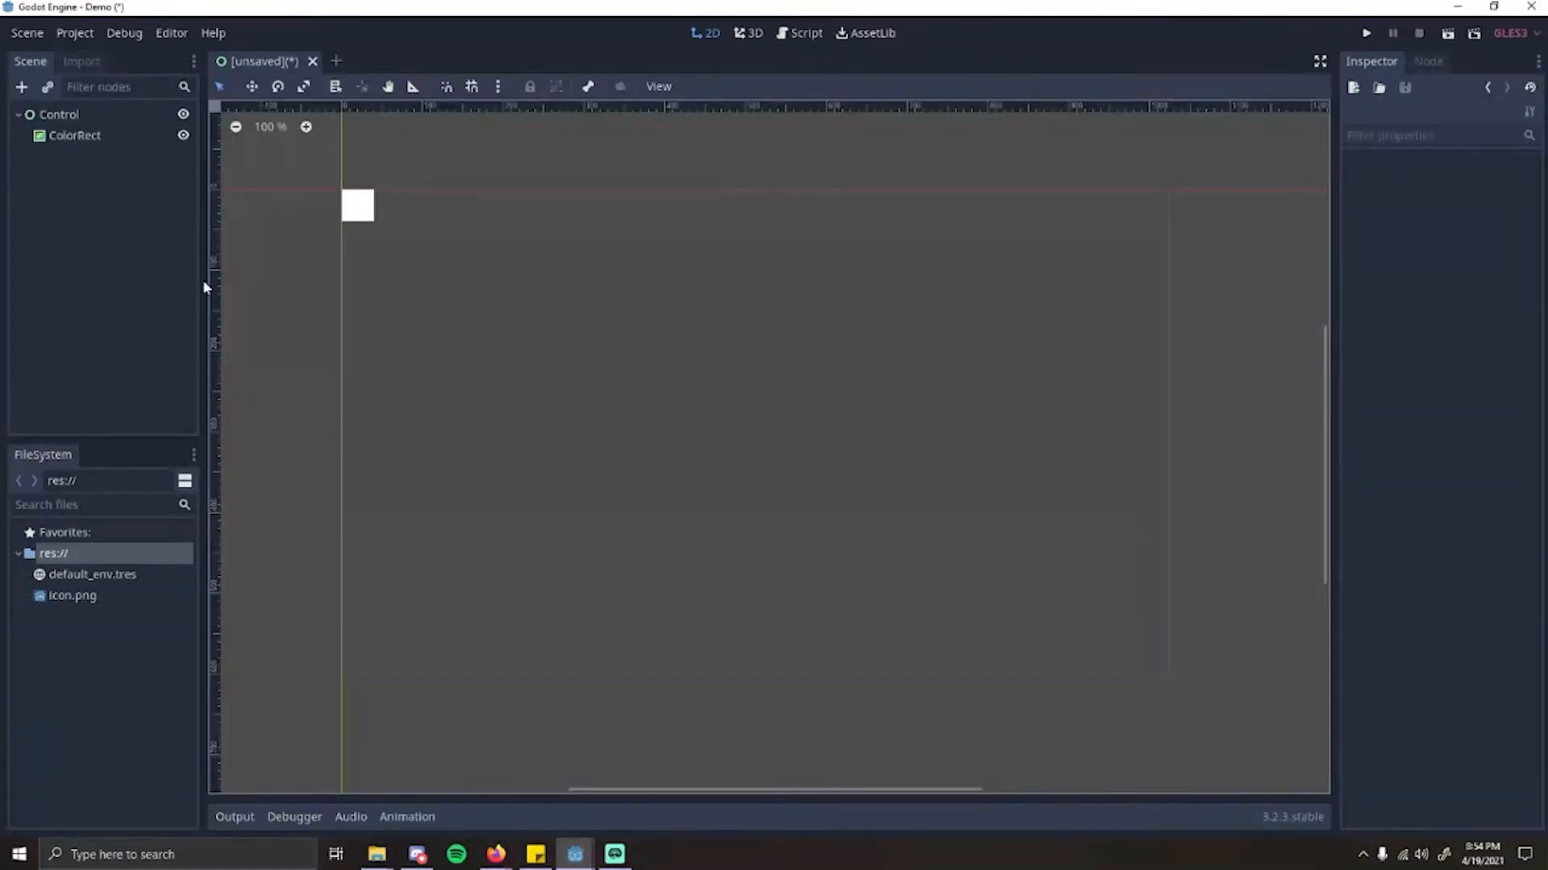
# Step: Examine the choices for instancing a child scene under the Control node, cancel, and clear the node selection
pyautogui.click(119, 117)
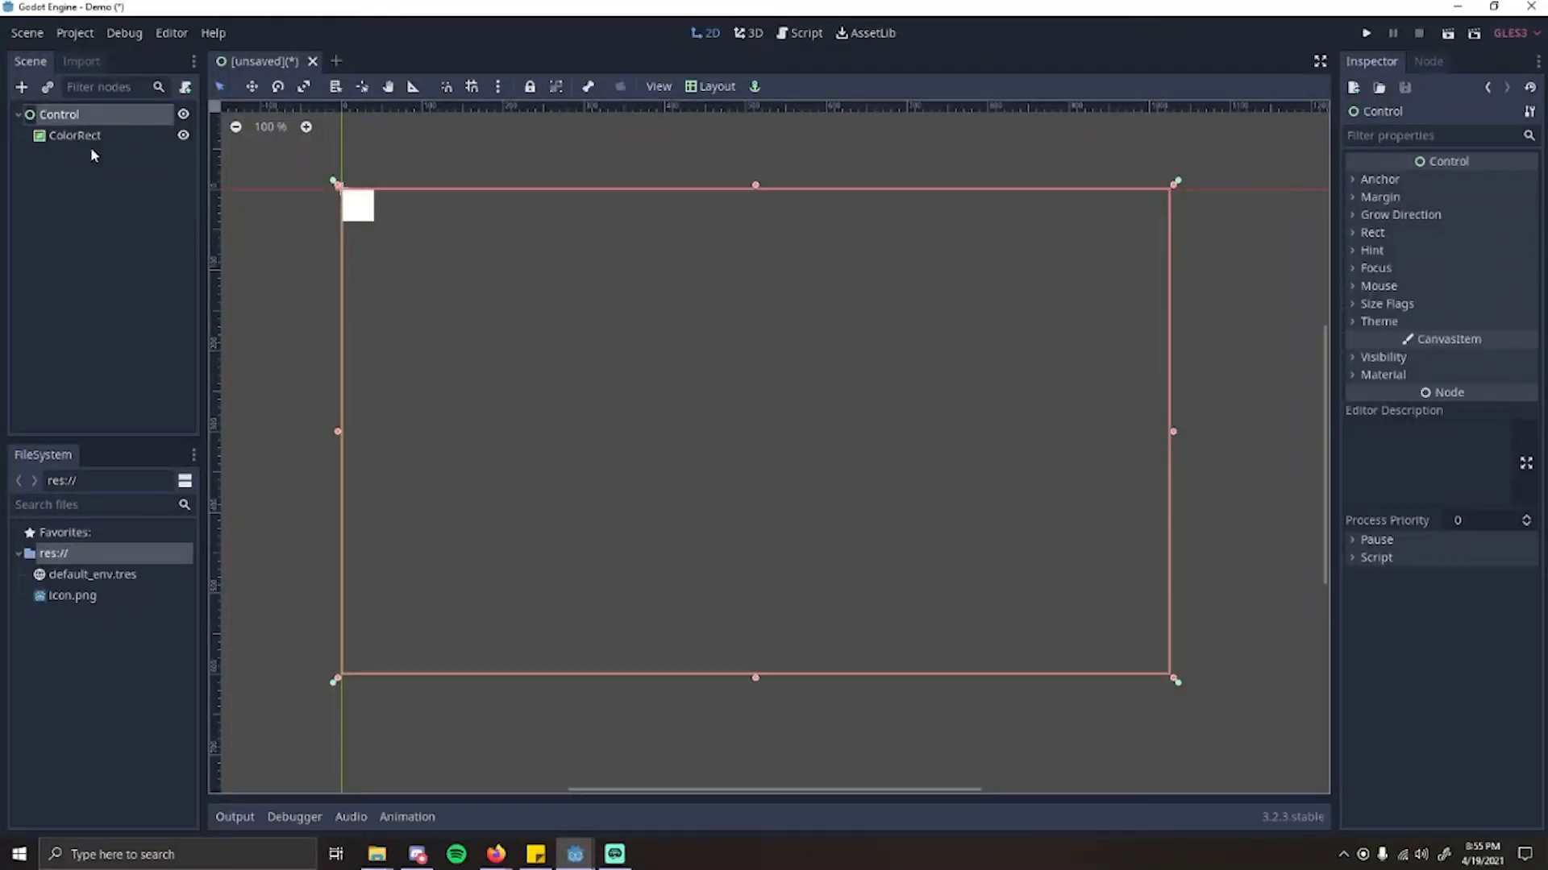
pyautogui.click(47, 87)
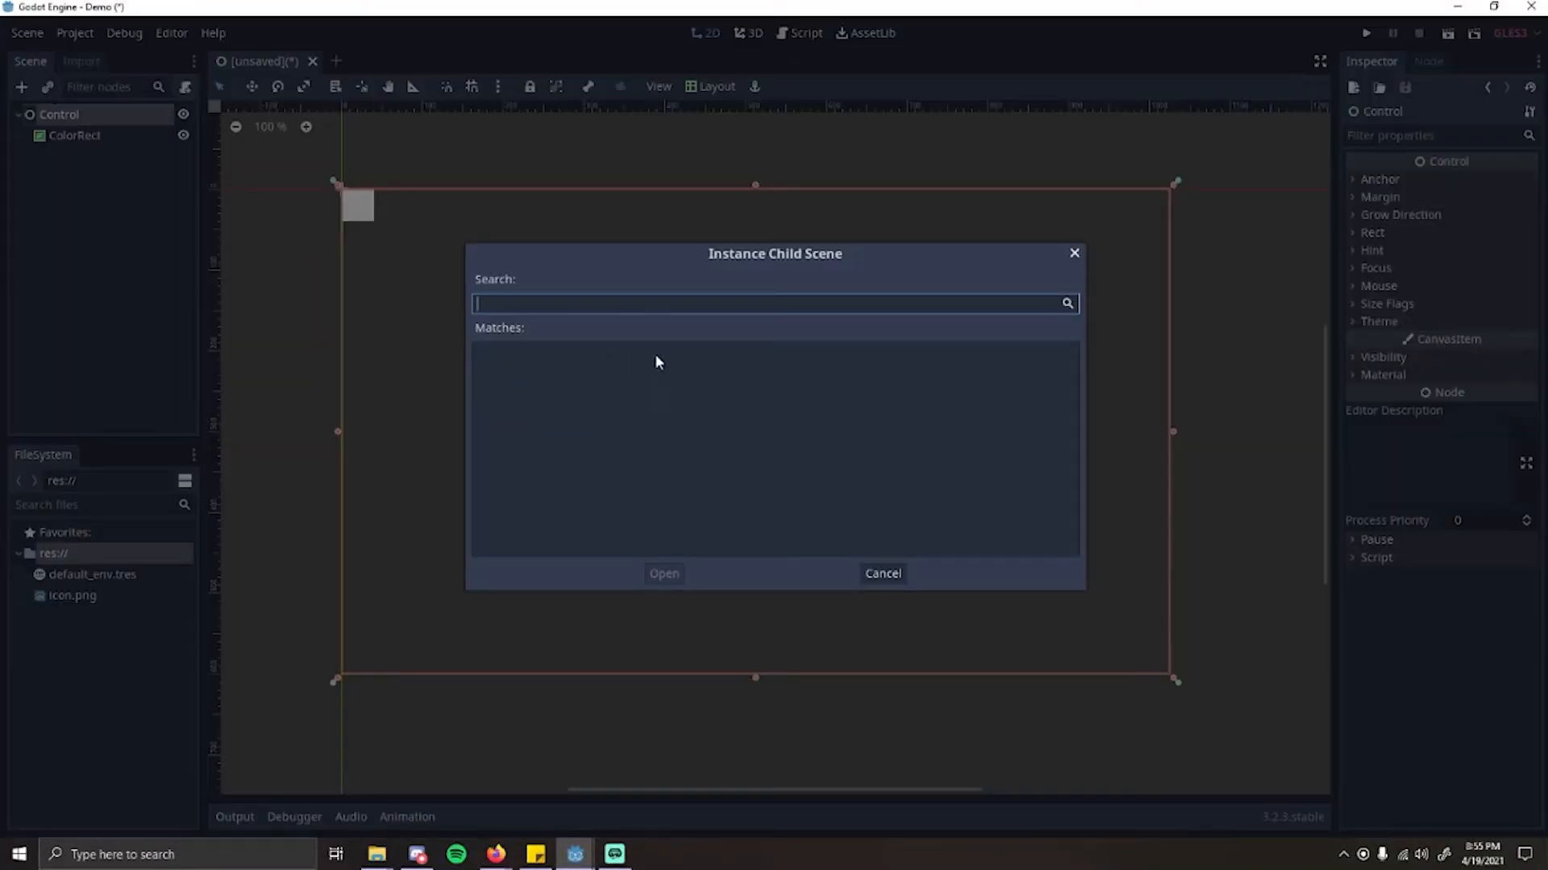
pyautogui.click(684, 431)
pyautogui.click(570, 303)
pyautogui.click(589, 409)
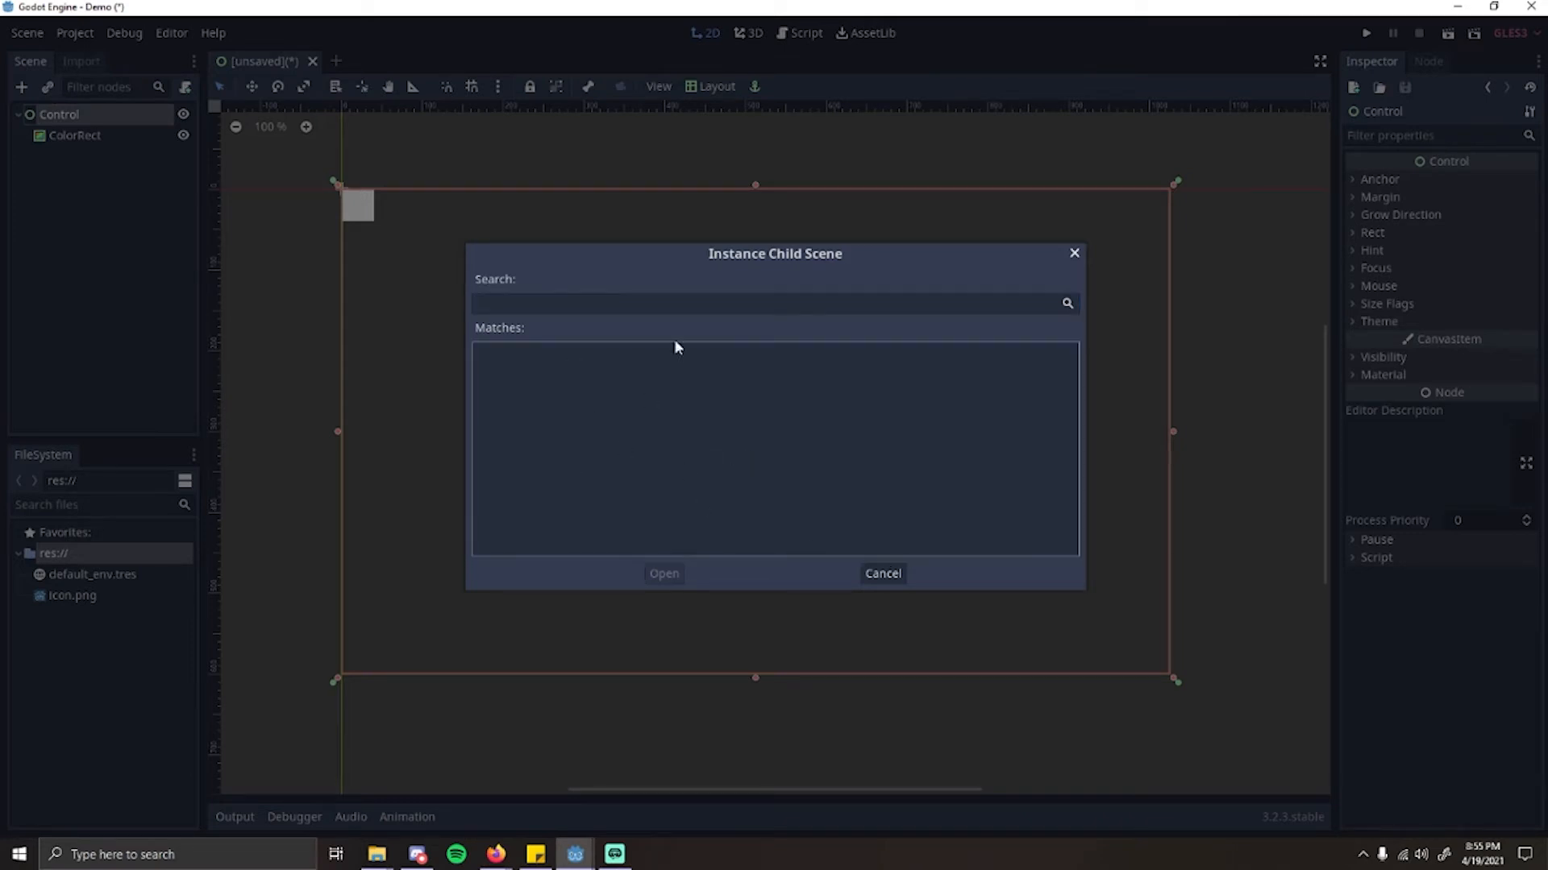
pyautogui.click(882, 574)
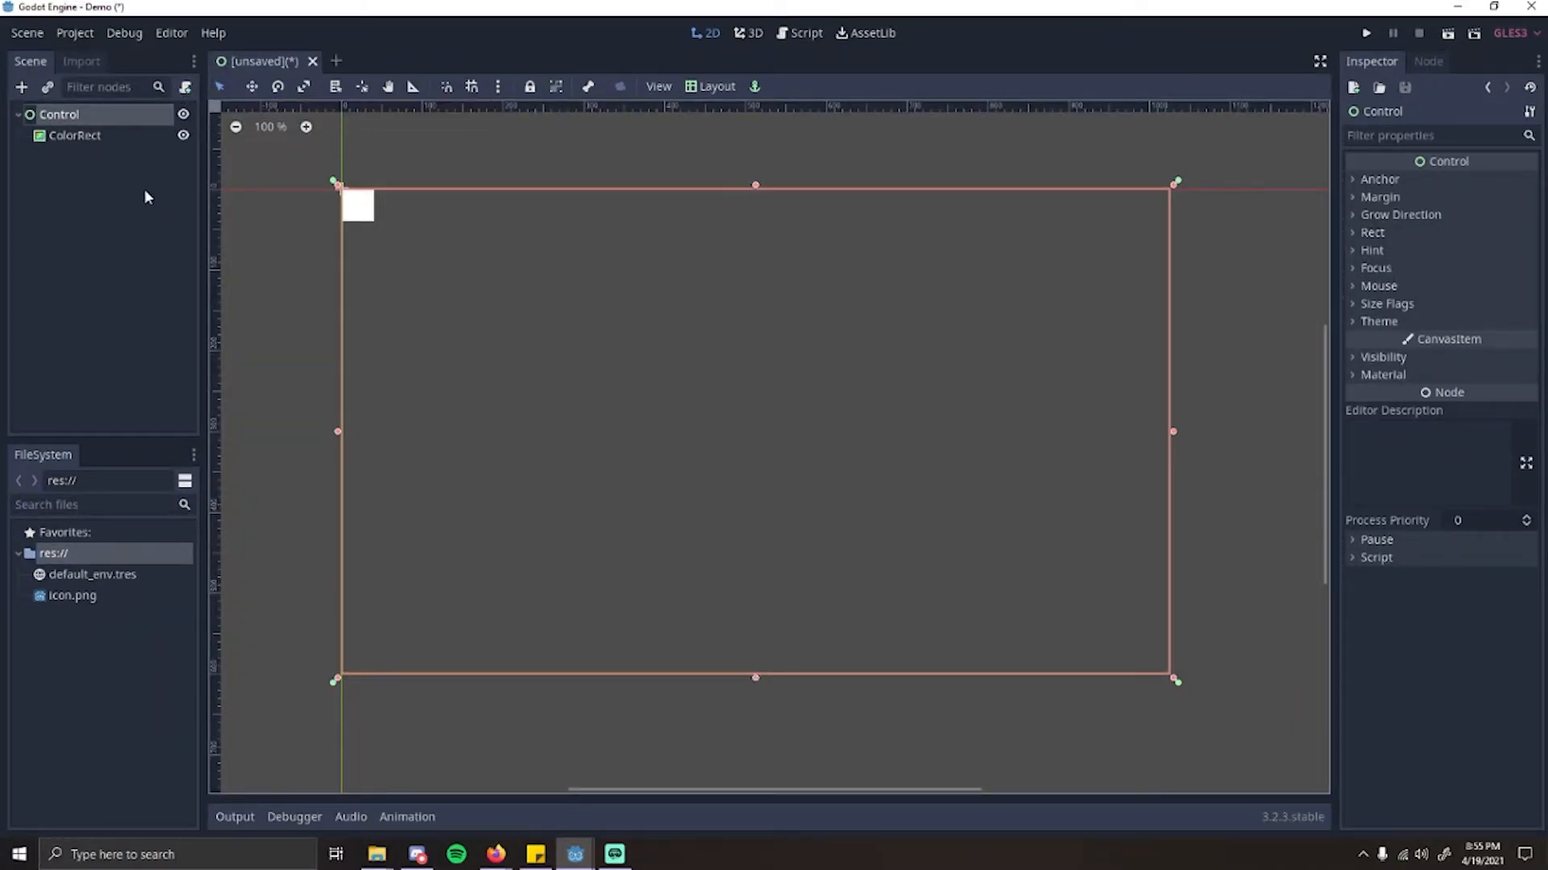
pyautogui.click(183, 214)
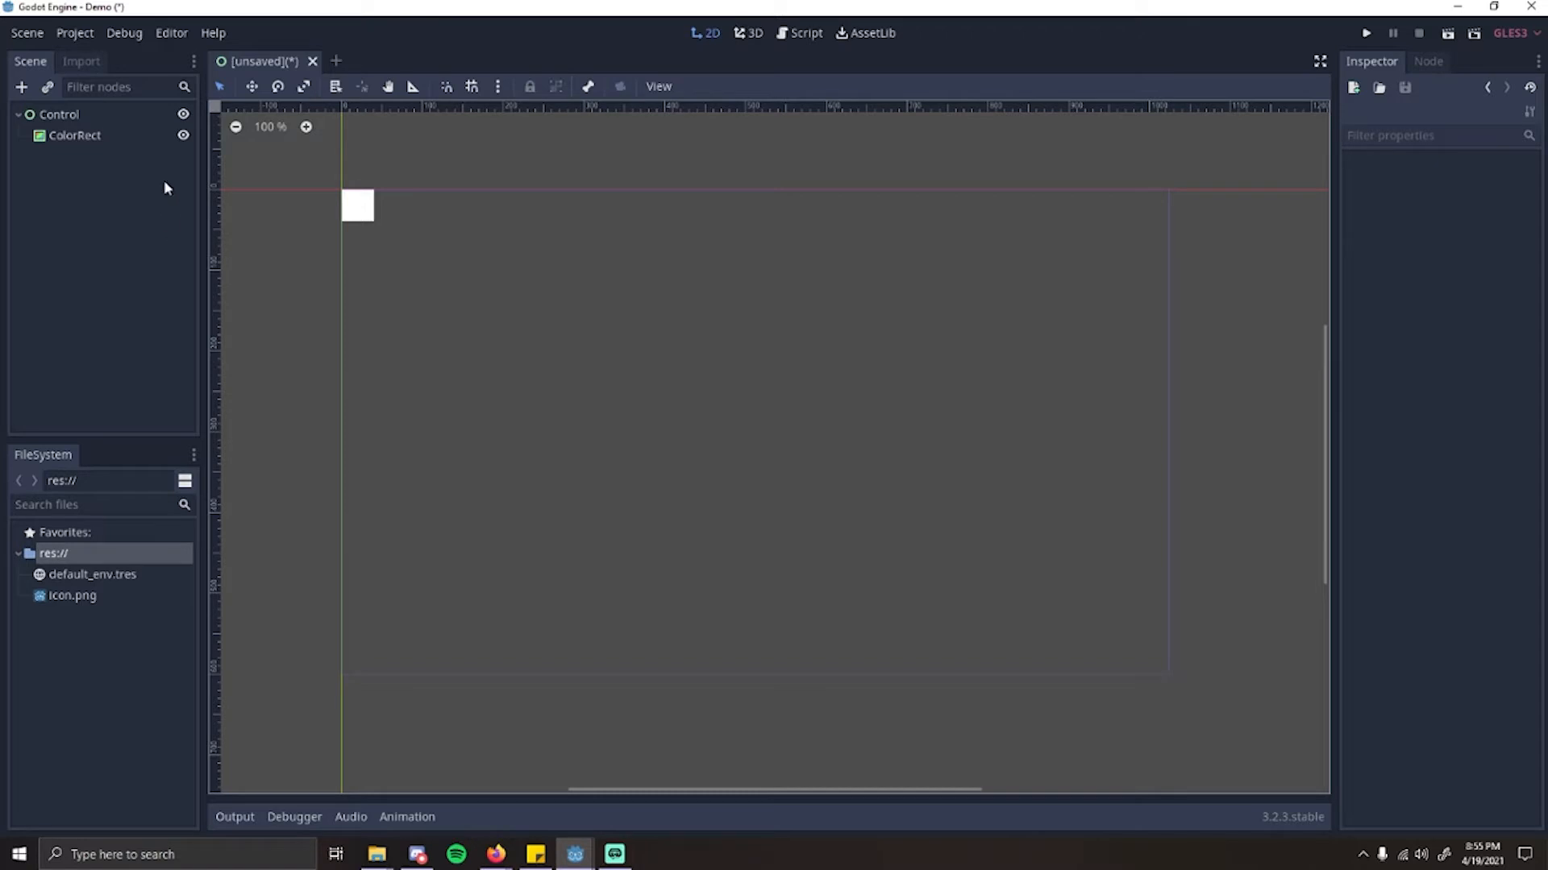
# Step: Start attaching a script to the Control node, examine the language options and keep GDScript
pyautogui.click(58, 115)
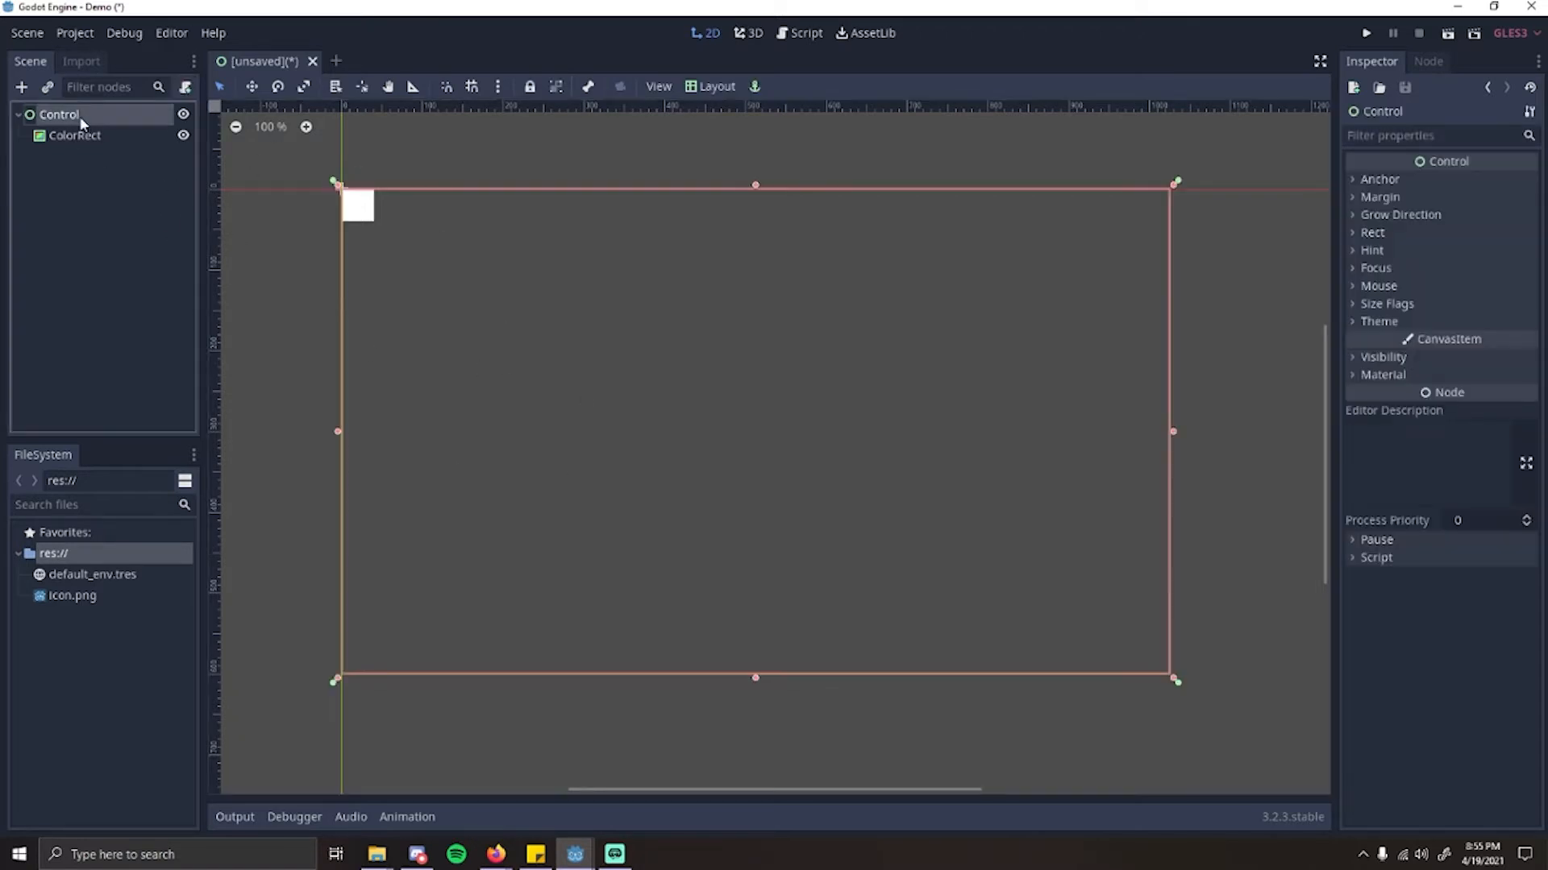
pyautogui.click(186, 87)
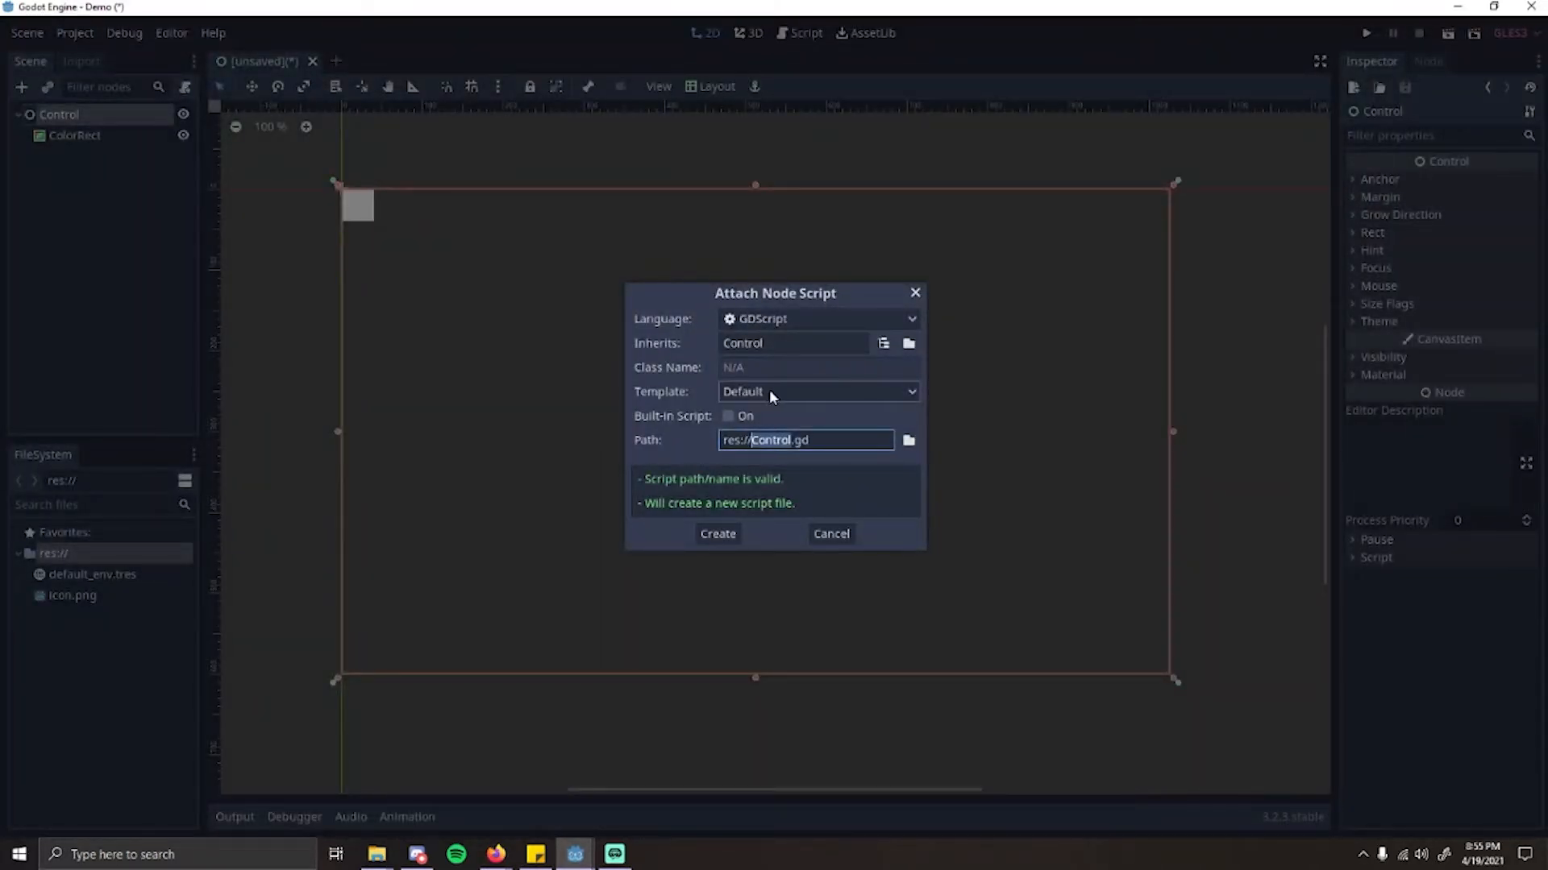
pyautogui.click(773, 324)
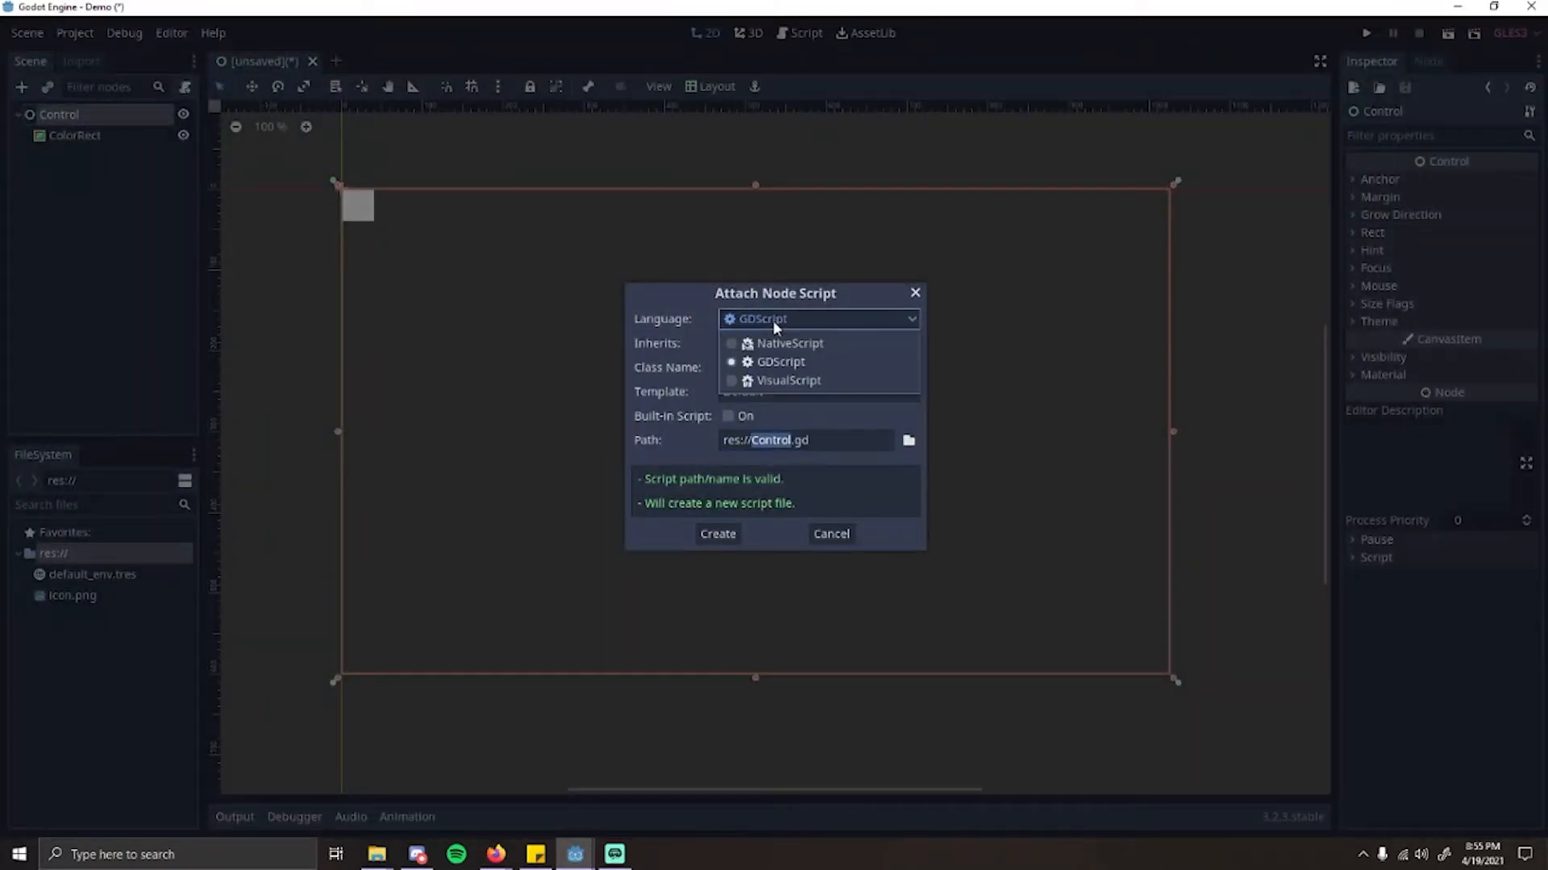
pyautogui.click(821, 365)
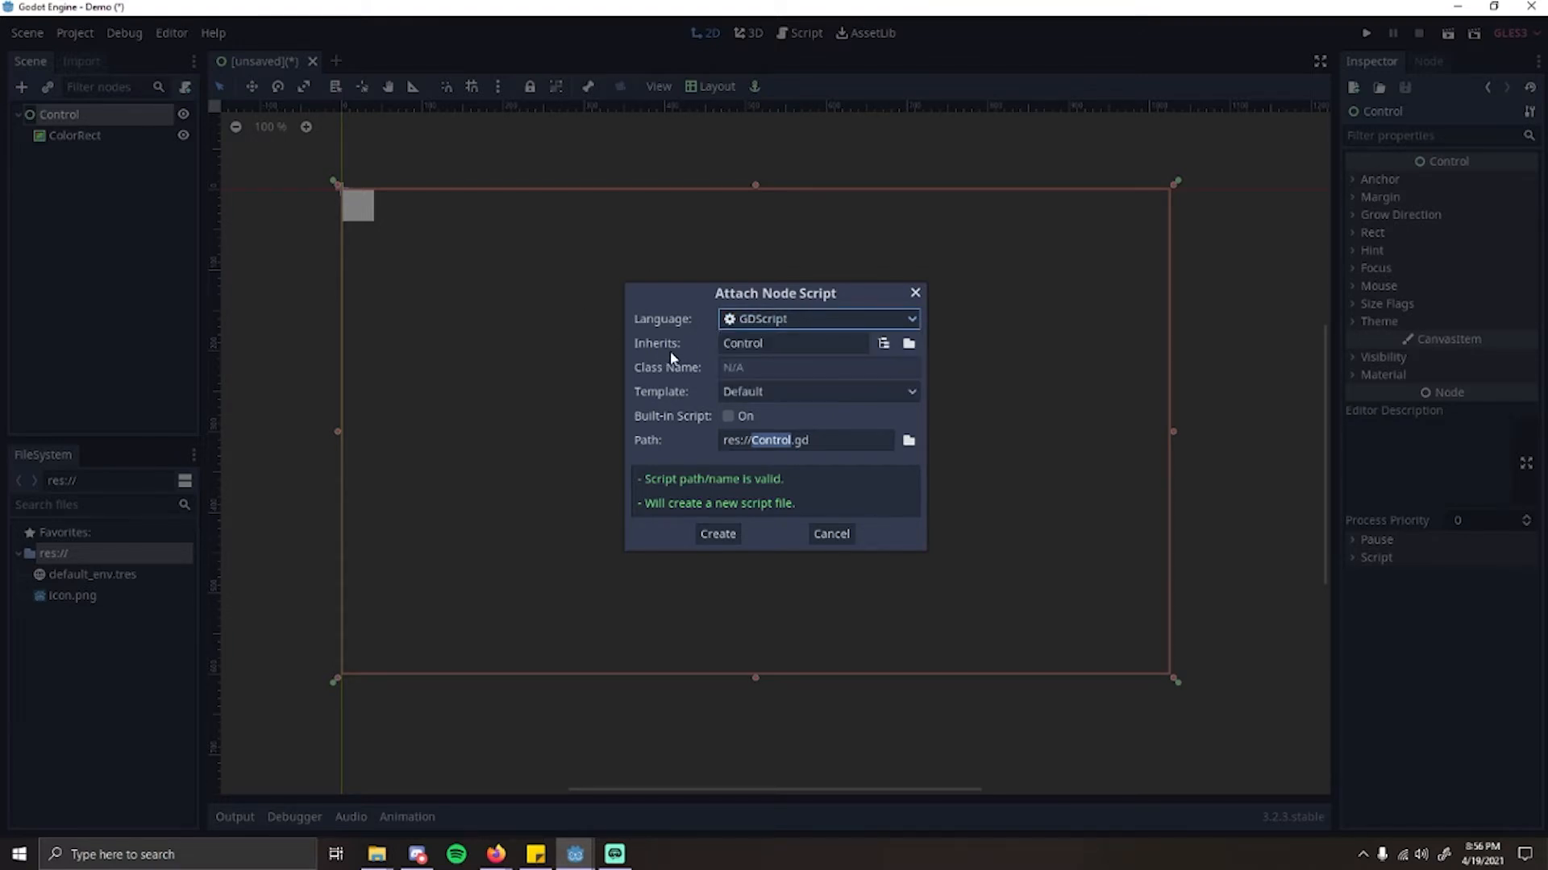
pyautogui.click(810, 324)
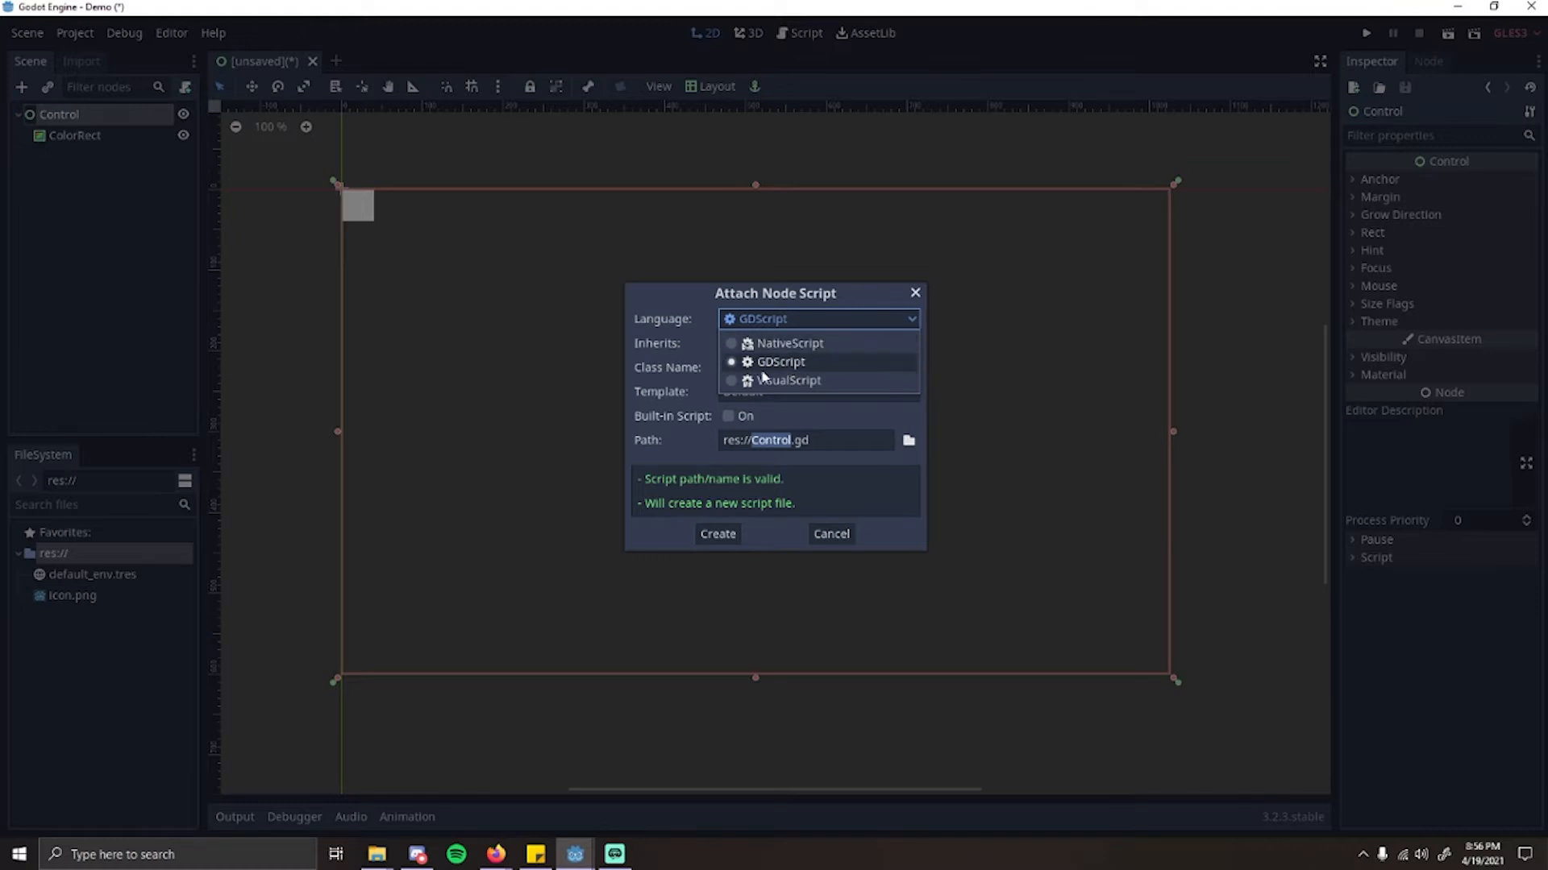
pyautogui.click(788, 371)
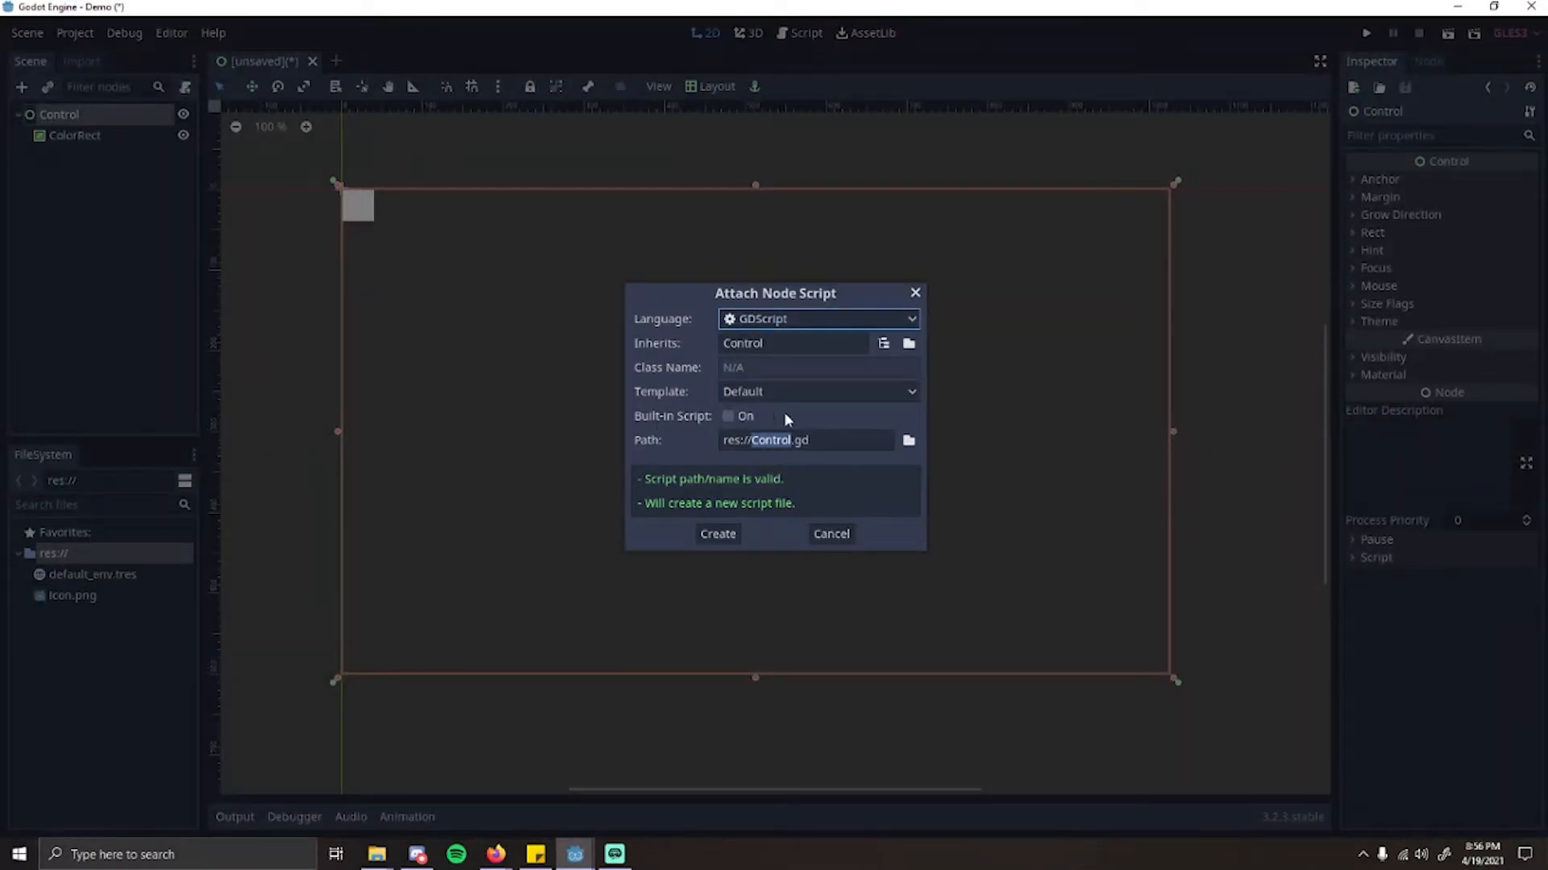
# Step: Try the Empty and No Comments script templates, and return the template to Default
pyautogui.click(766, 393)
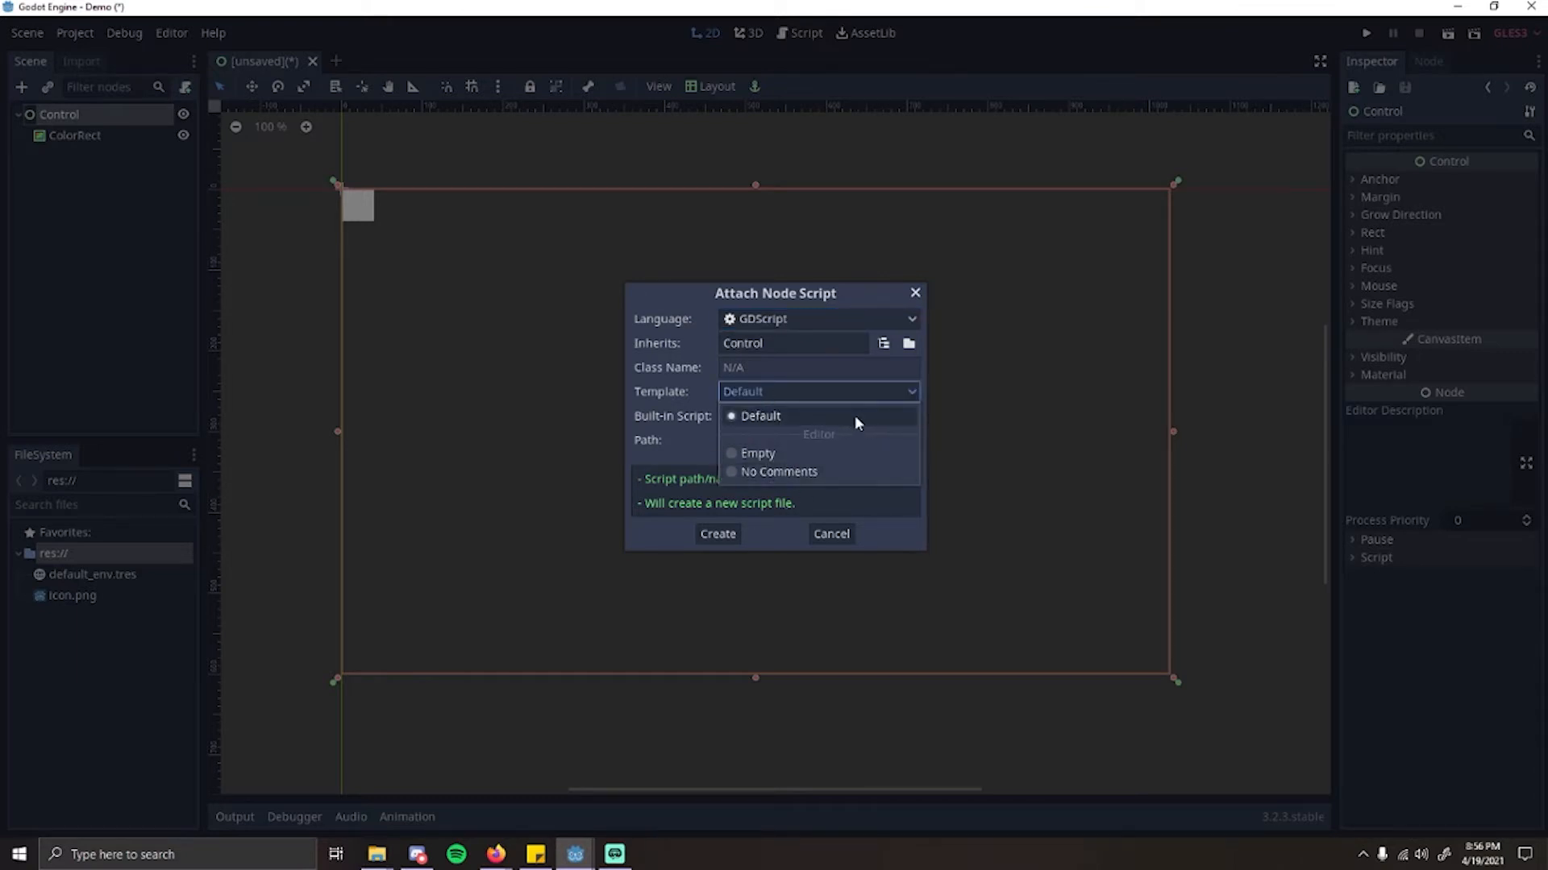
pyautogui.click(764, 393)
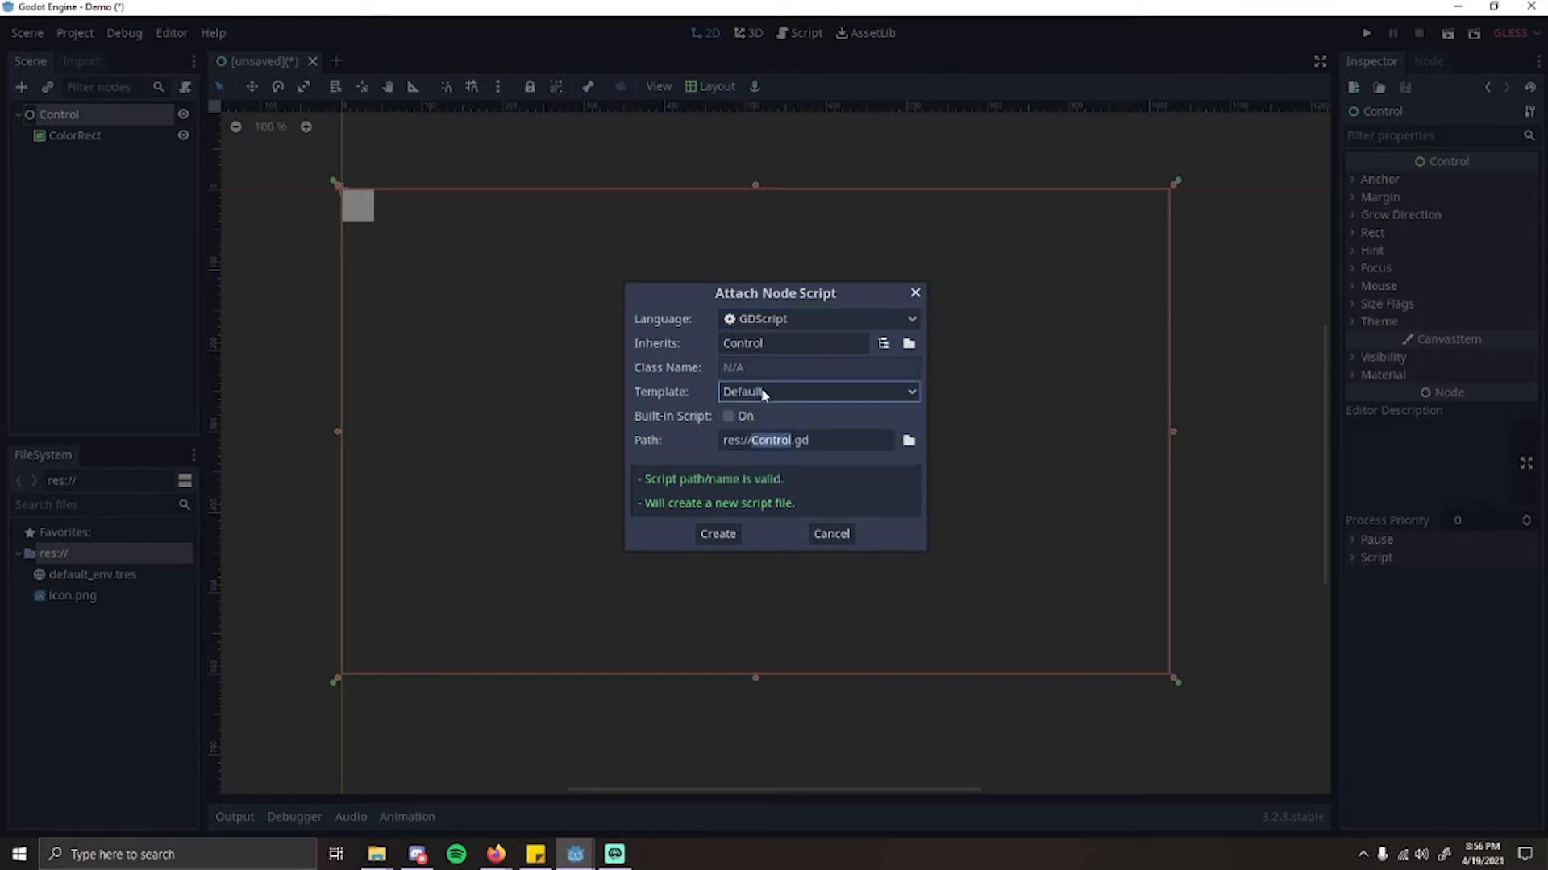
pyautogui.click(766, 394)
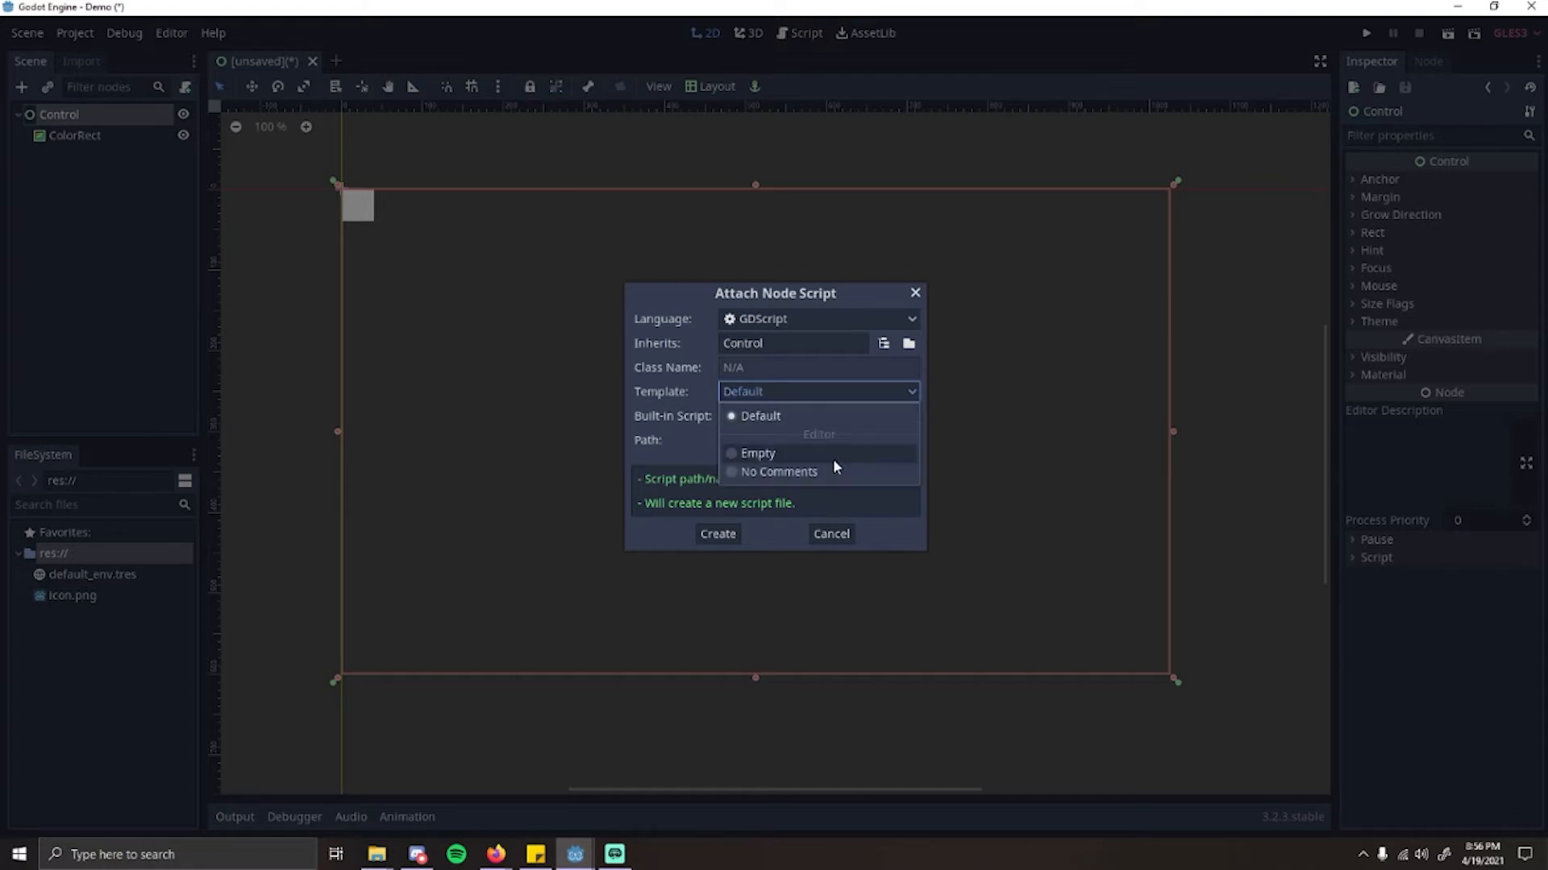
pyautogui.click(833, 457)
pyautogui.click(757, 395)
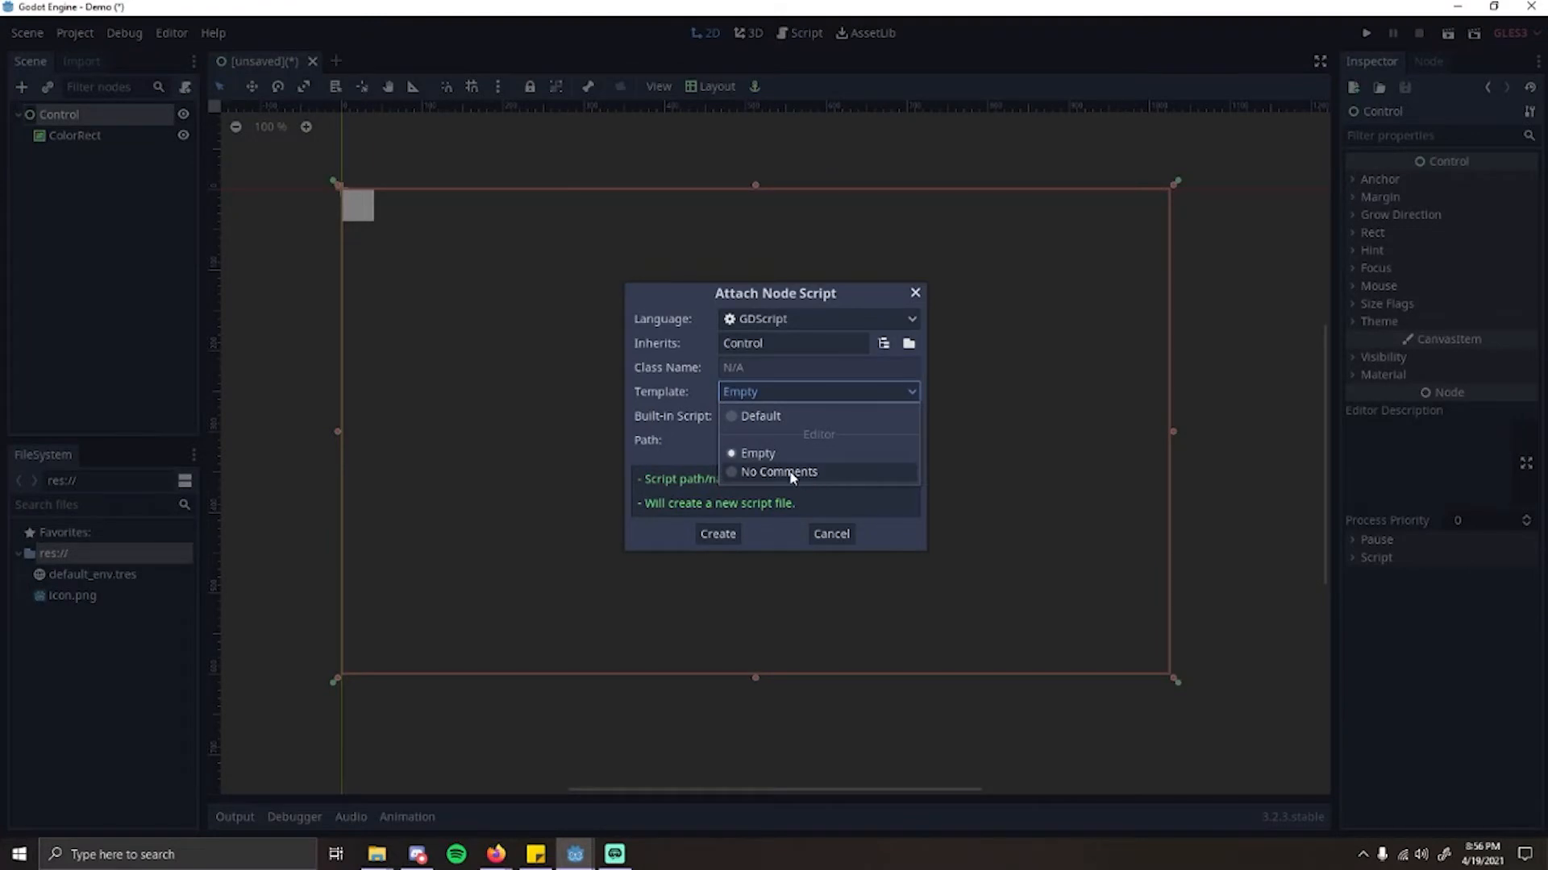
pyautogui.click(758, 477)
pyautogui.click(790, 398)
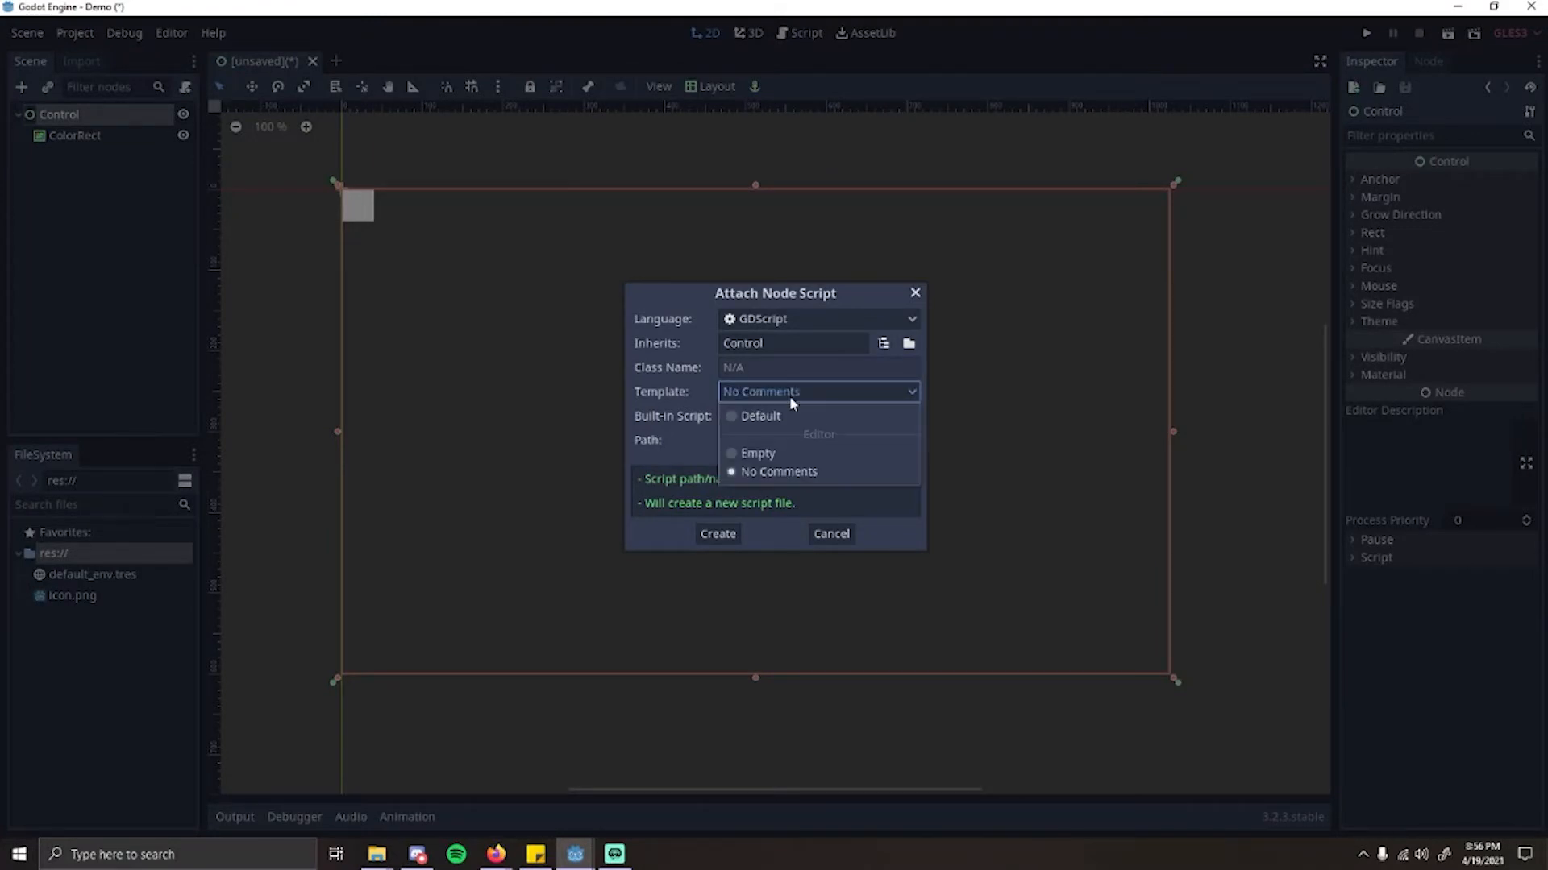
pyautogui.click(771, 426)
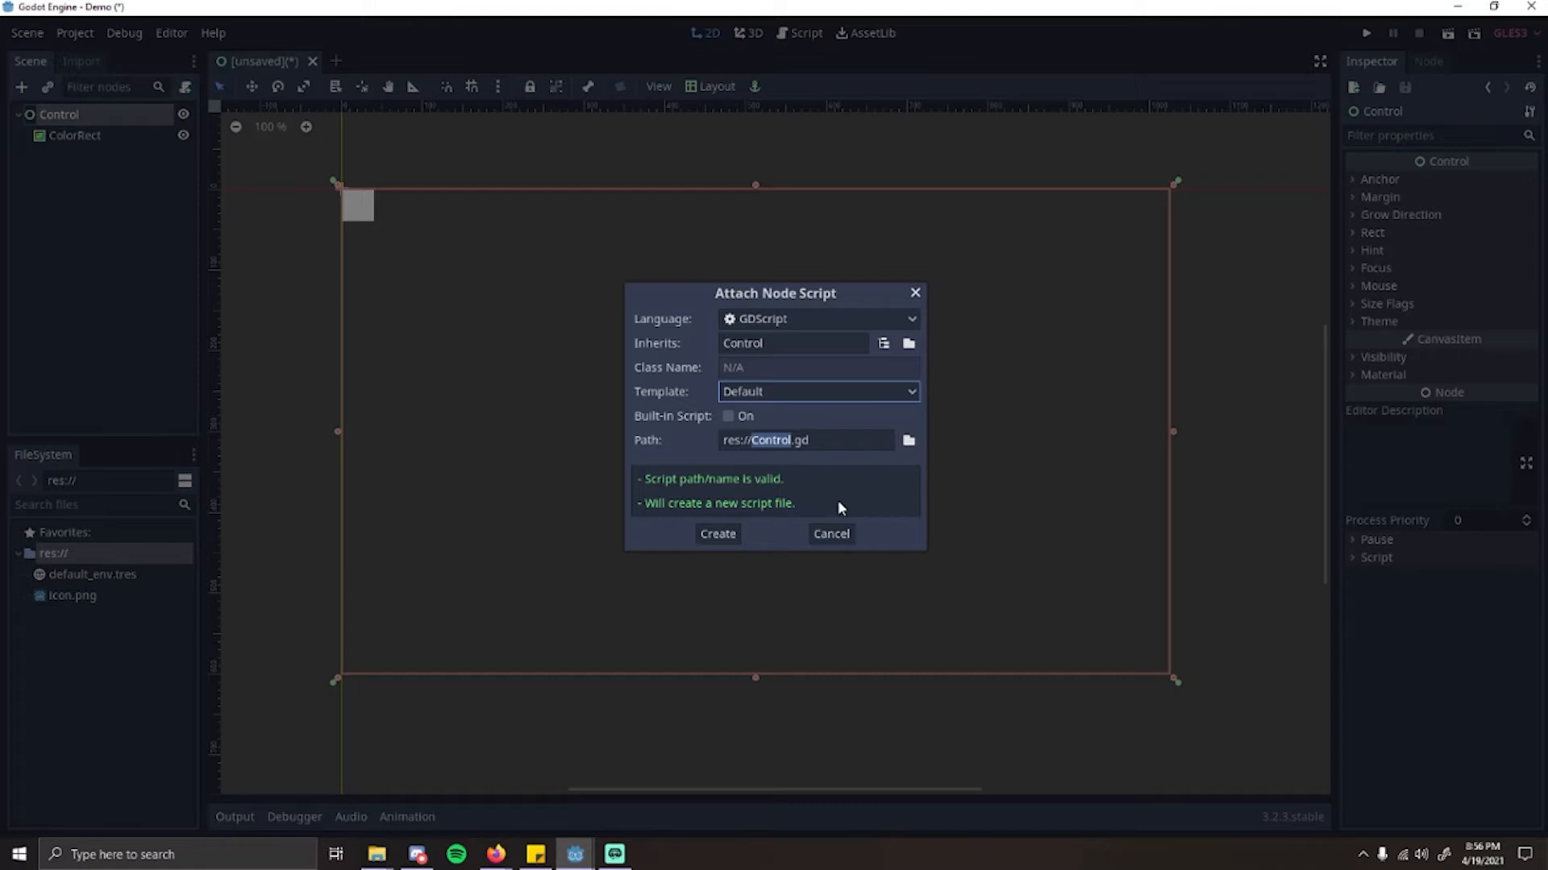
# Step: Create the Control node's script at the path res://Control.gd
pyautogui.moveTo(819, 440); pyautogui.dragTo(714, 436)
pyautogui.click(828, 443)
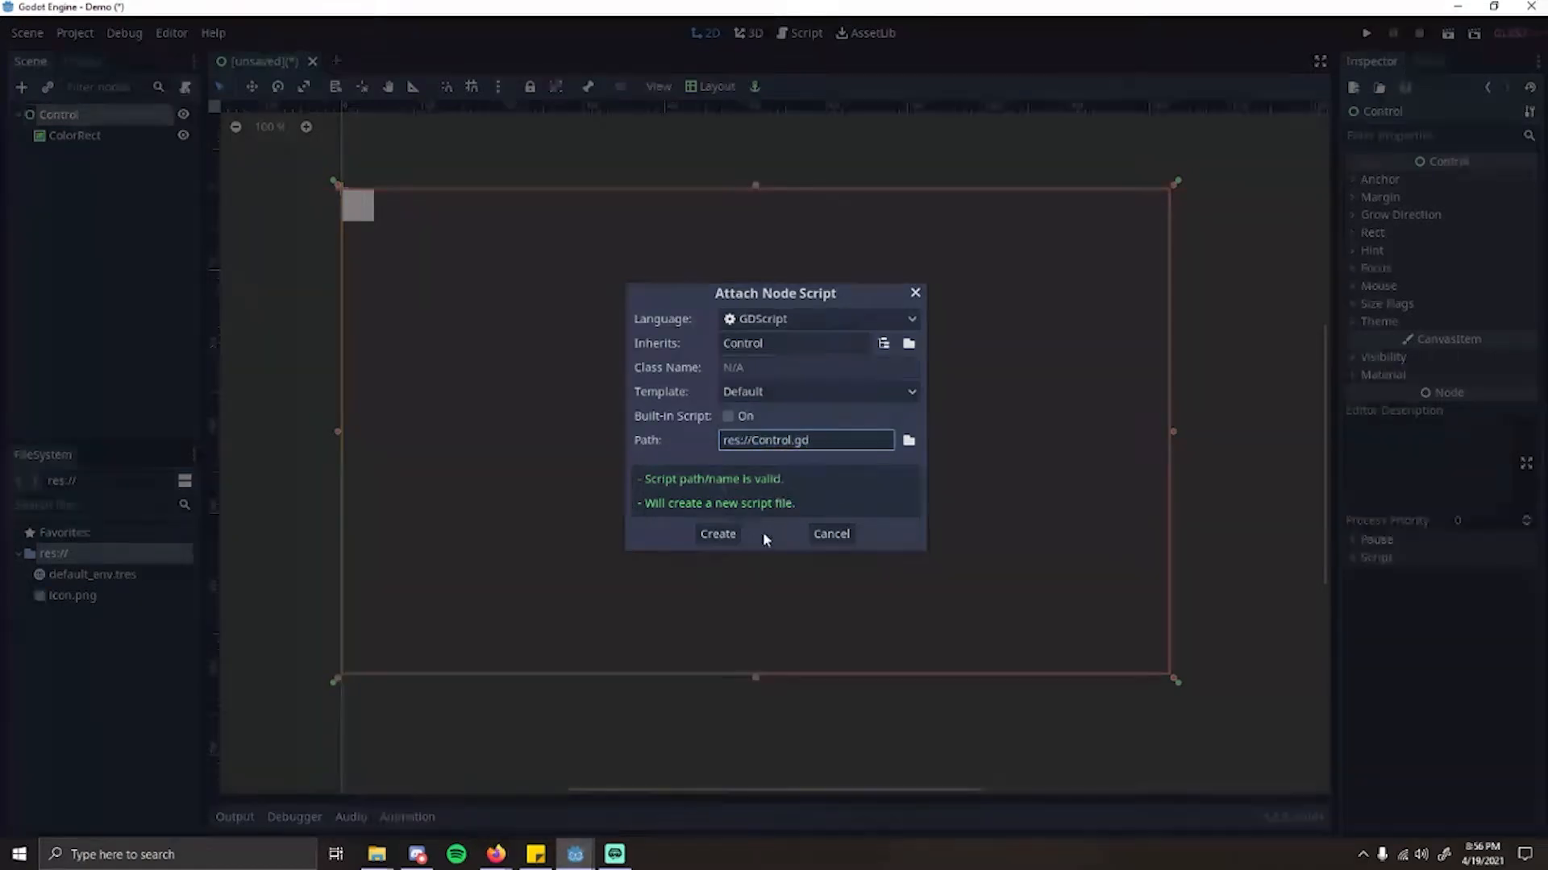
pyautogui.click(718, 534)
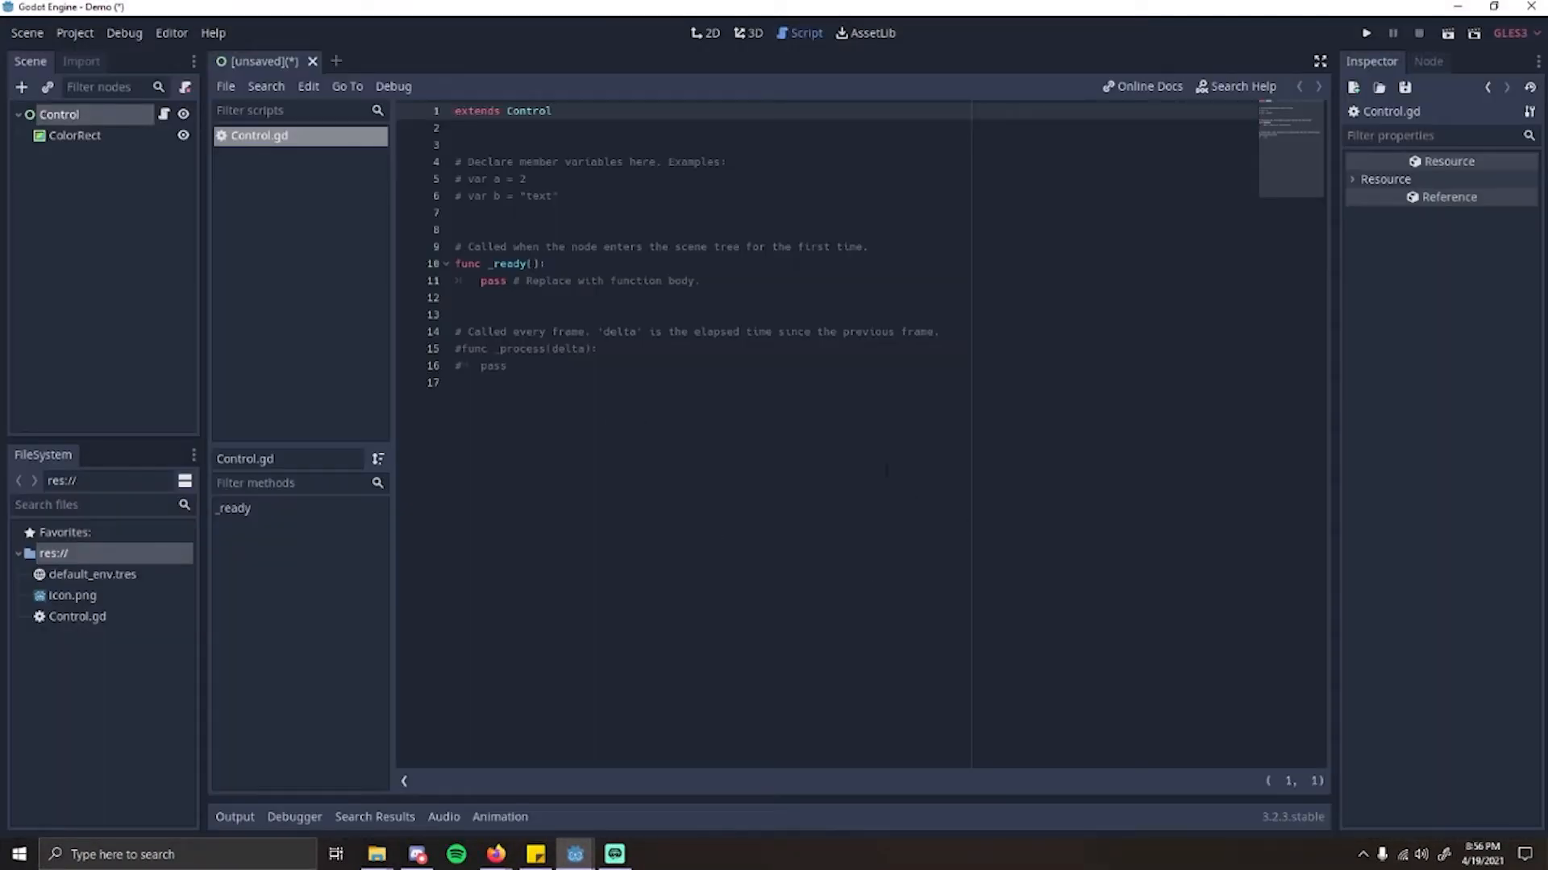
# Step: Reopen the Control node's script from the scene tree, compare the 3D, 2D and Script workspaces, and return to 2D with nothing selected
pyautogui.click(82, 121)
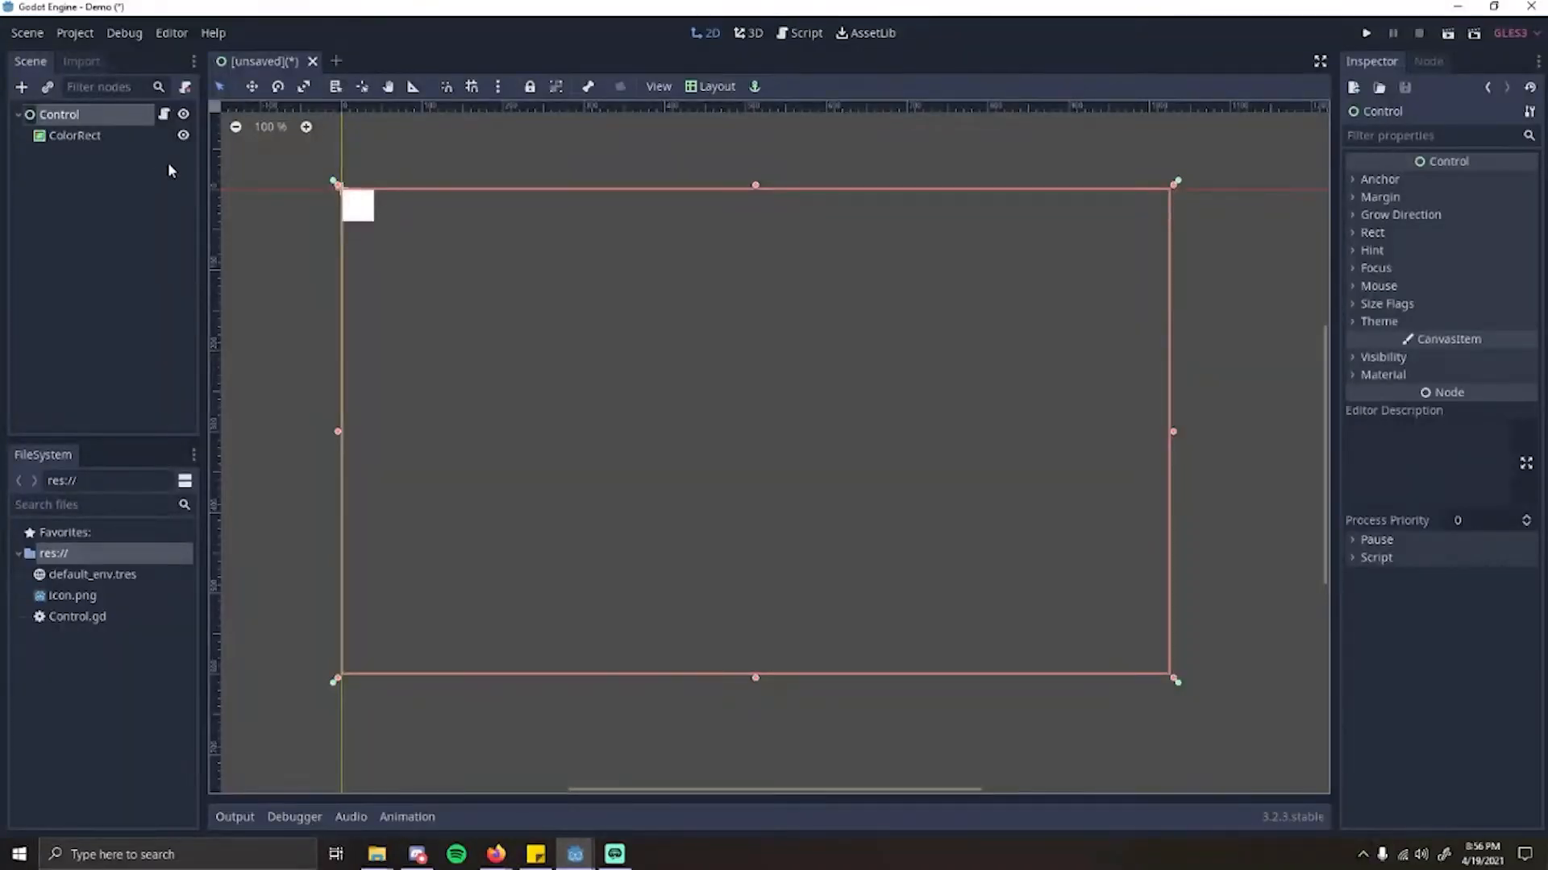
pyautogui.click(165, 118)
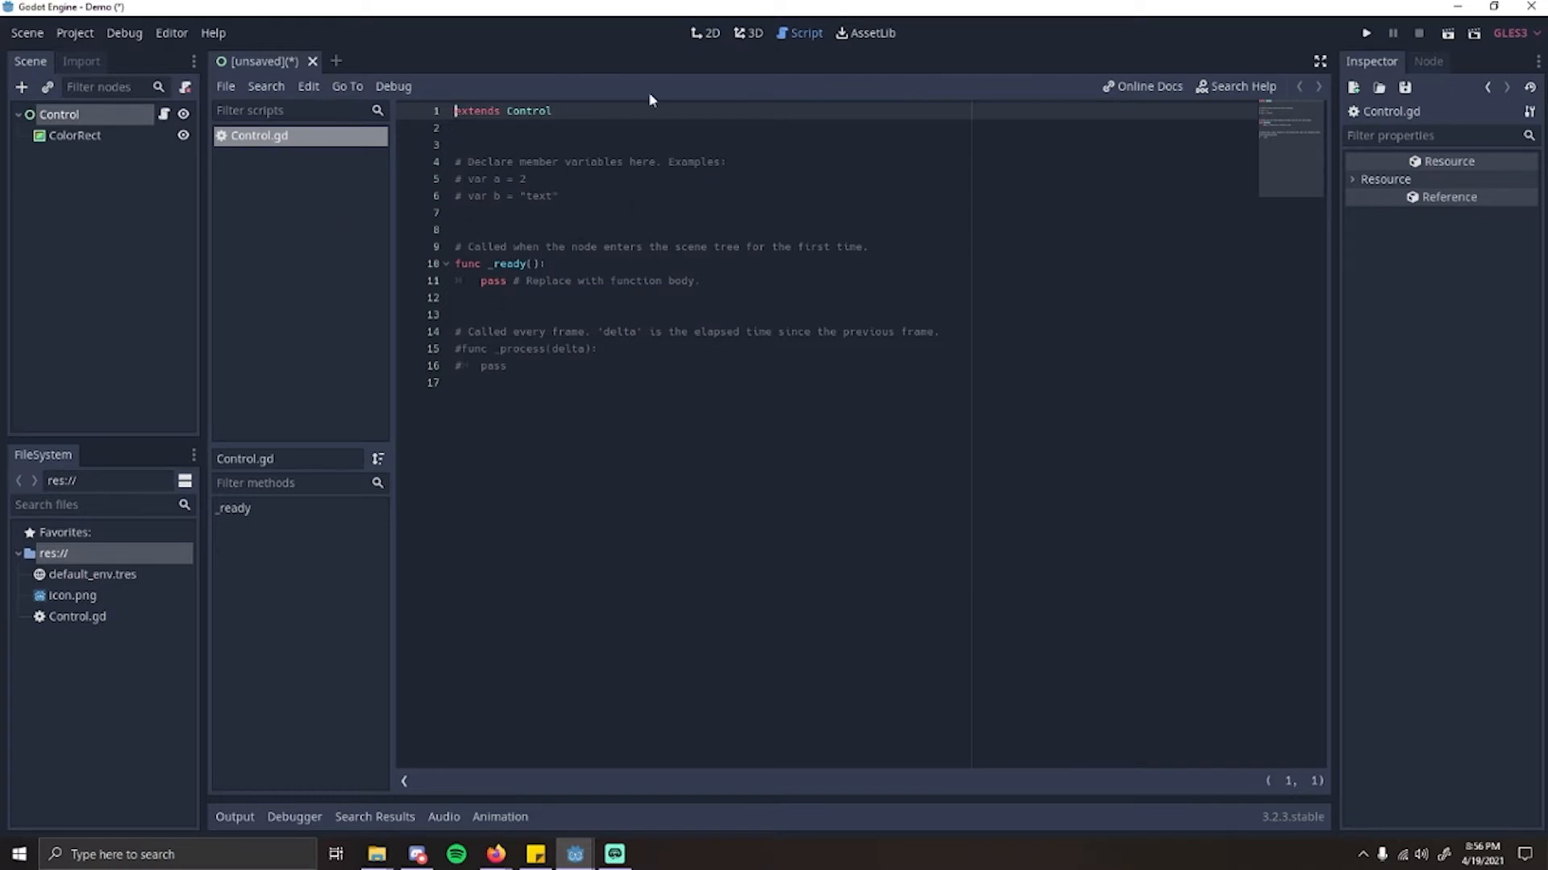
pyautogui.click(751, 36)
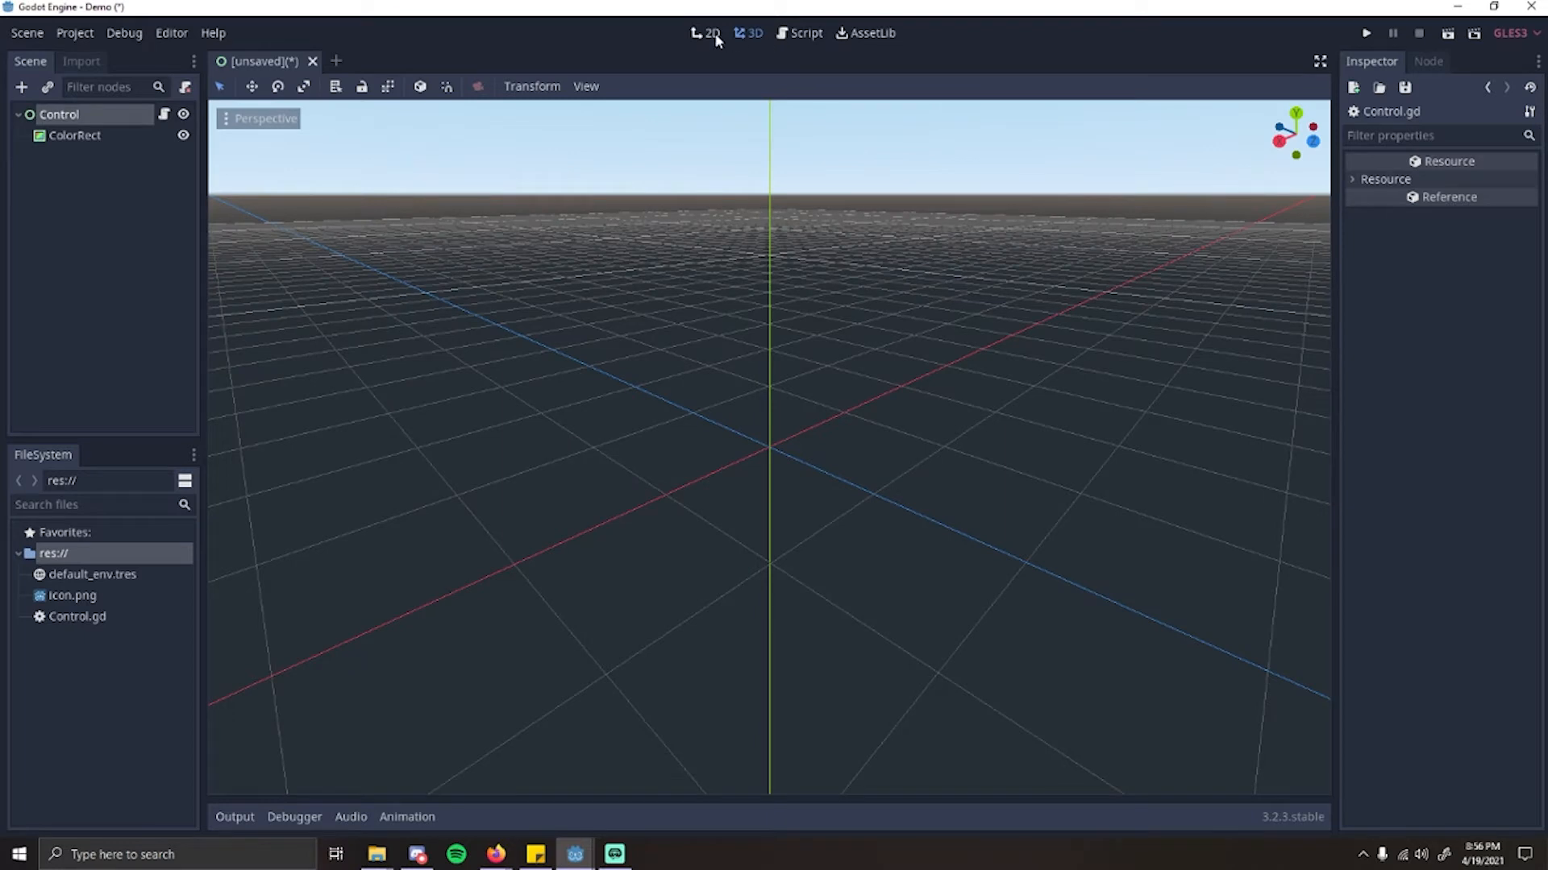
pyautogui.click(706, 33)
pyautogui.click(805, 40)
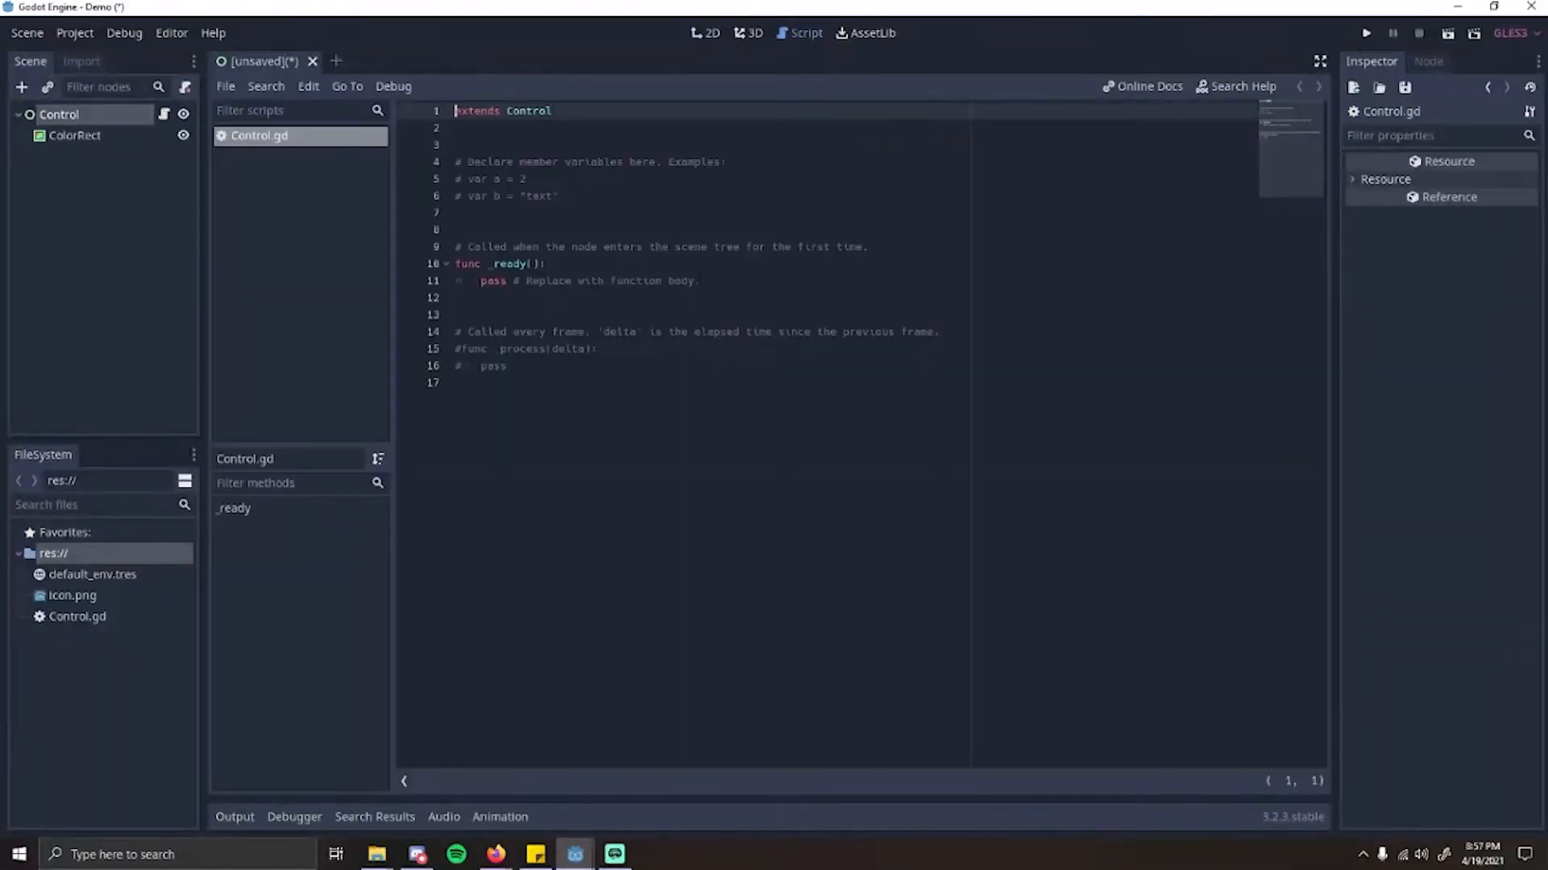
pyautogui.click(706, 37)
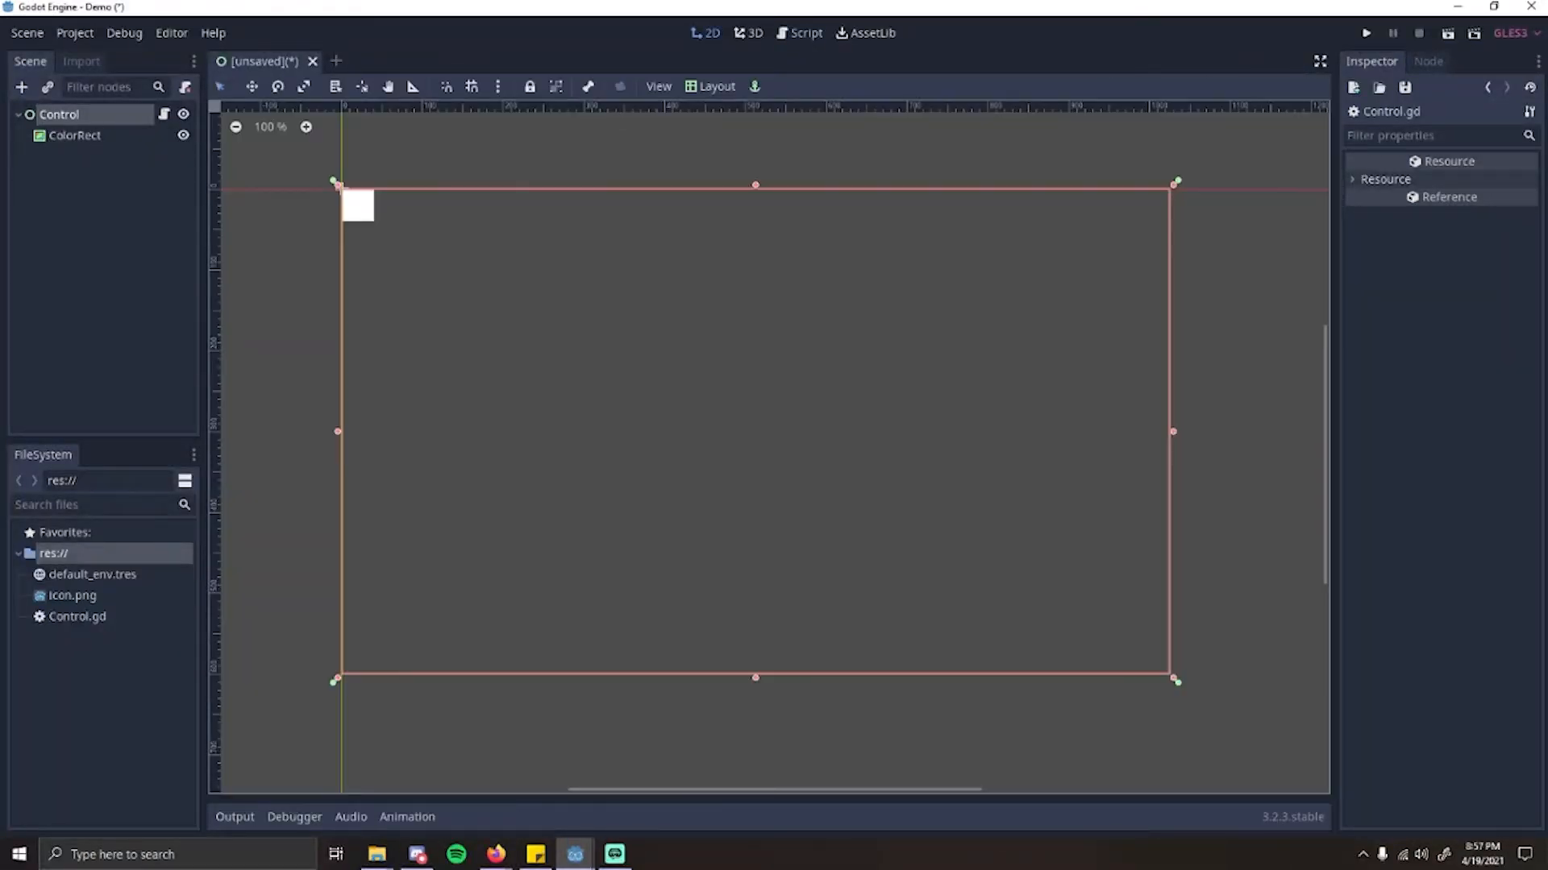
pyautogui.click(64, 172)
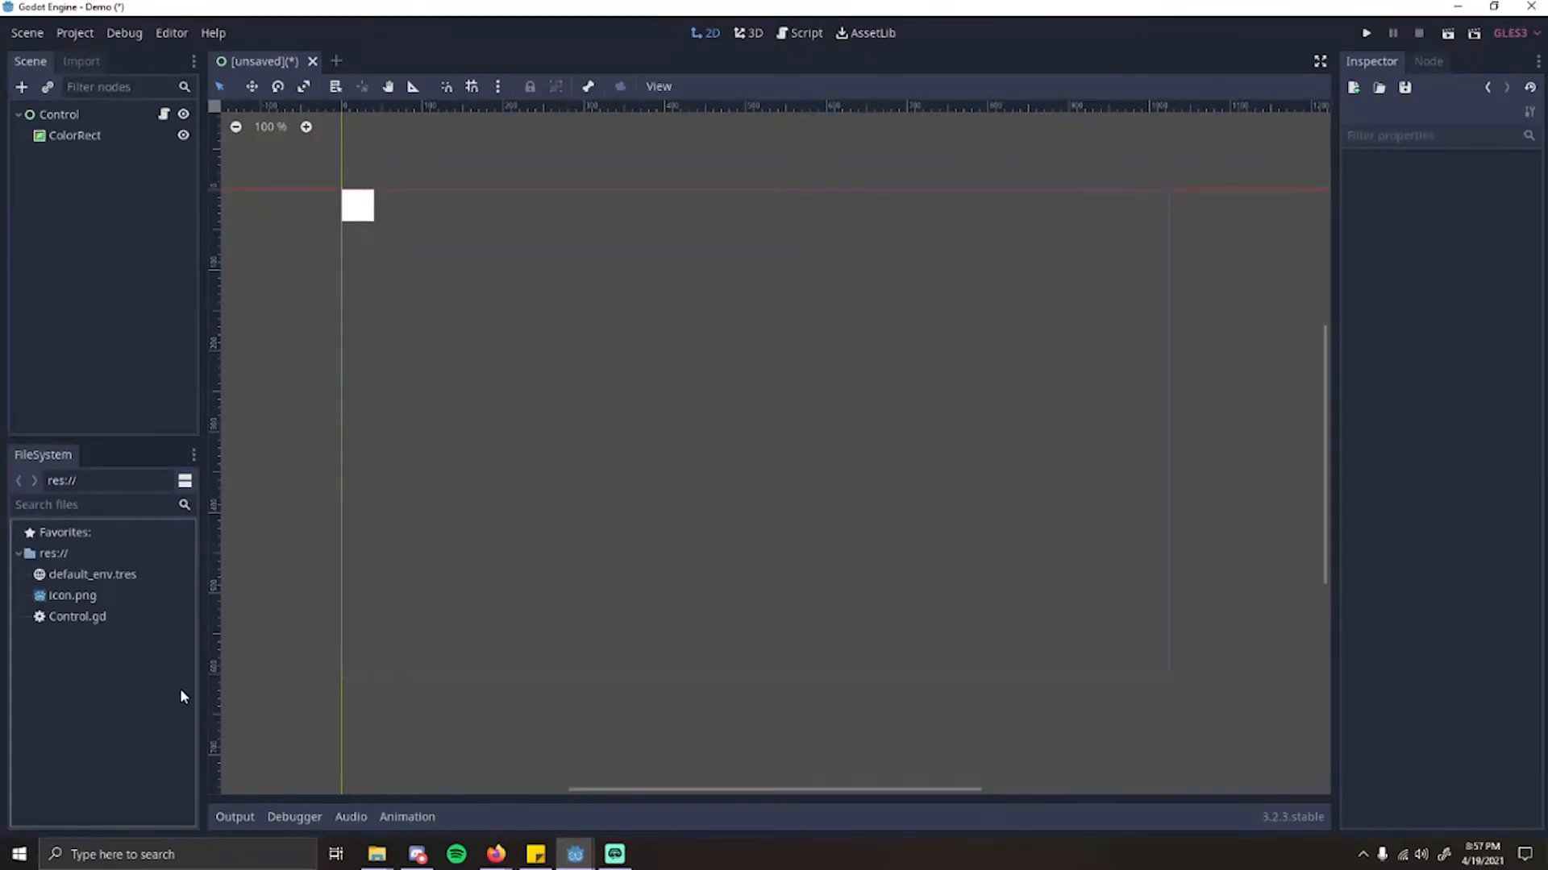
# Step: Examine the project files in the file list, including Control.gd and icon.png
pyautogui.click(95, 616)
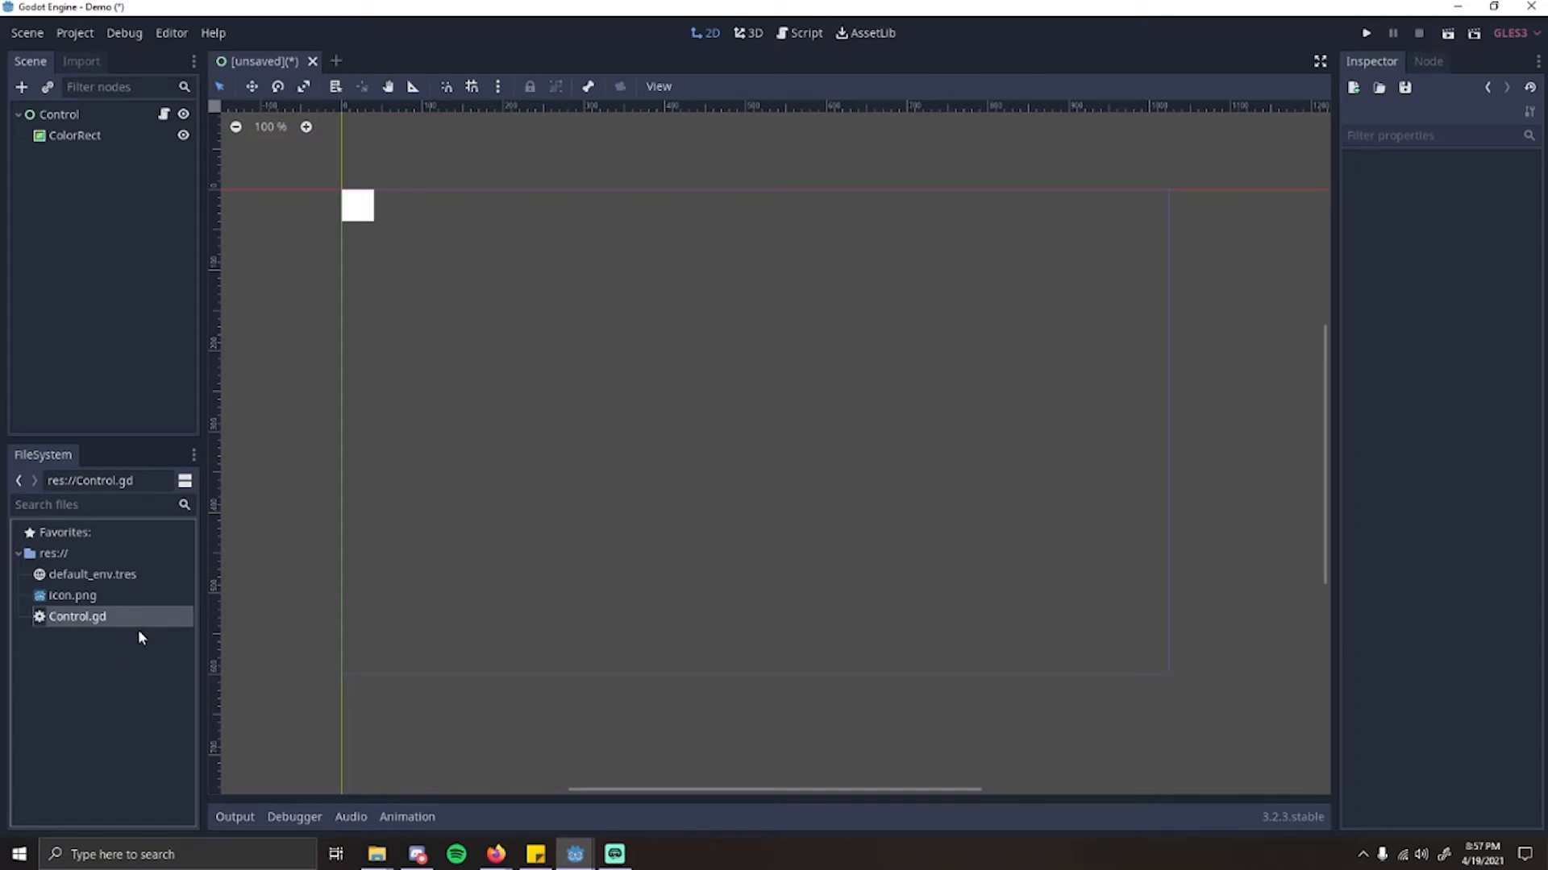
pyautogui.click(134, 669)
pyautogui.click(71, 597)
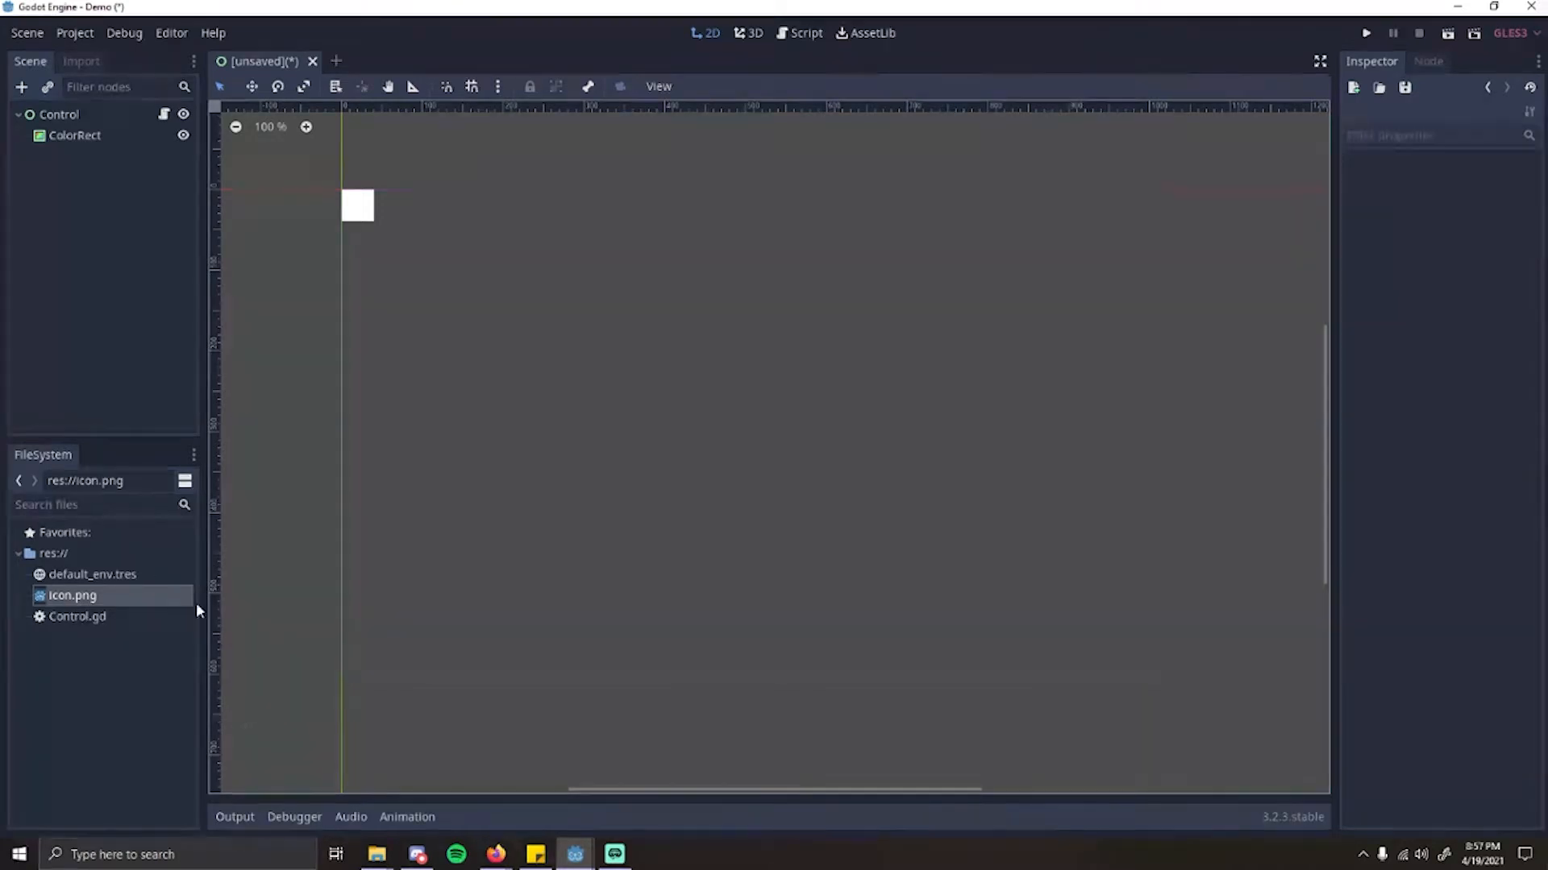
pyautogui.click(139, 682)
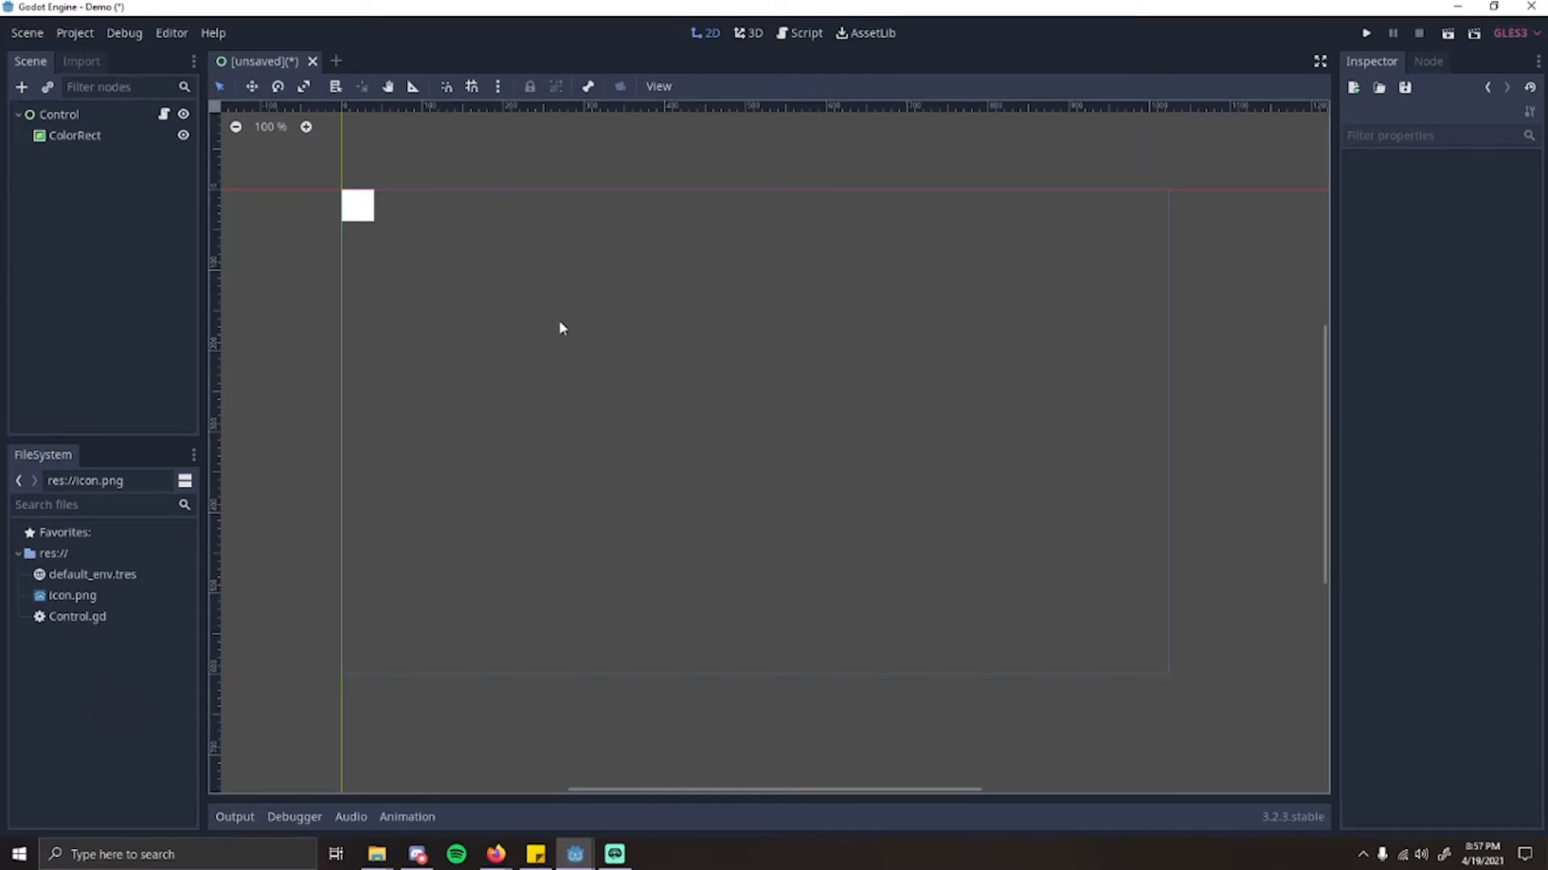
# Step: Save the scene in the project's root folder under the file name Demo.tscn
pyautogui.hotkey('ctrl', 's')
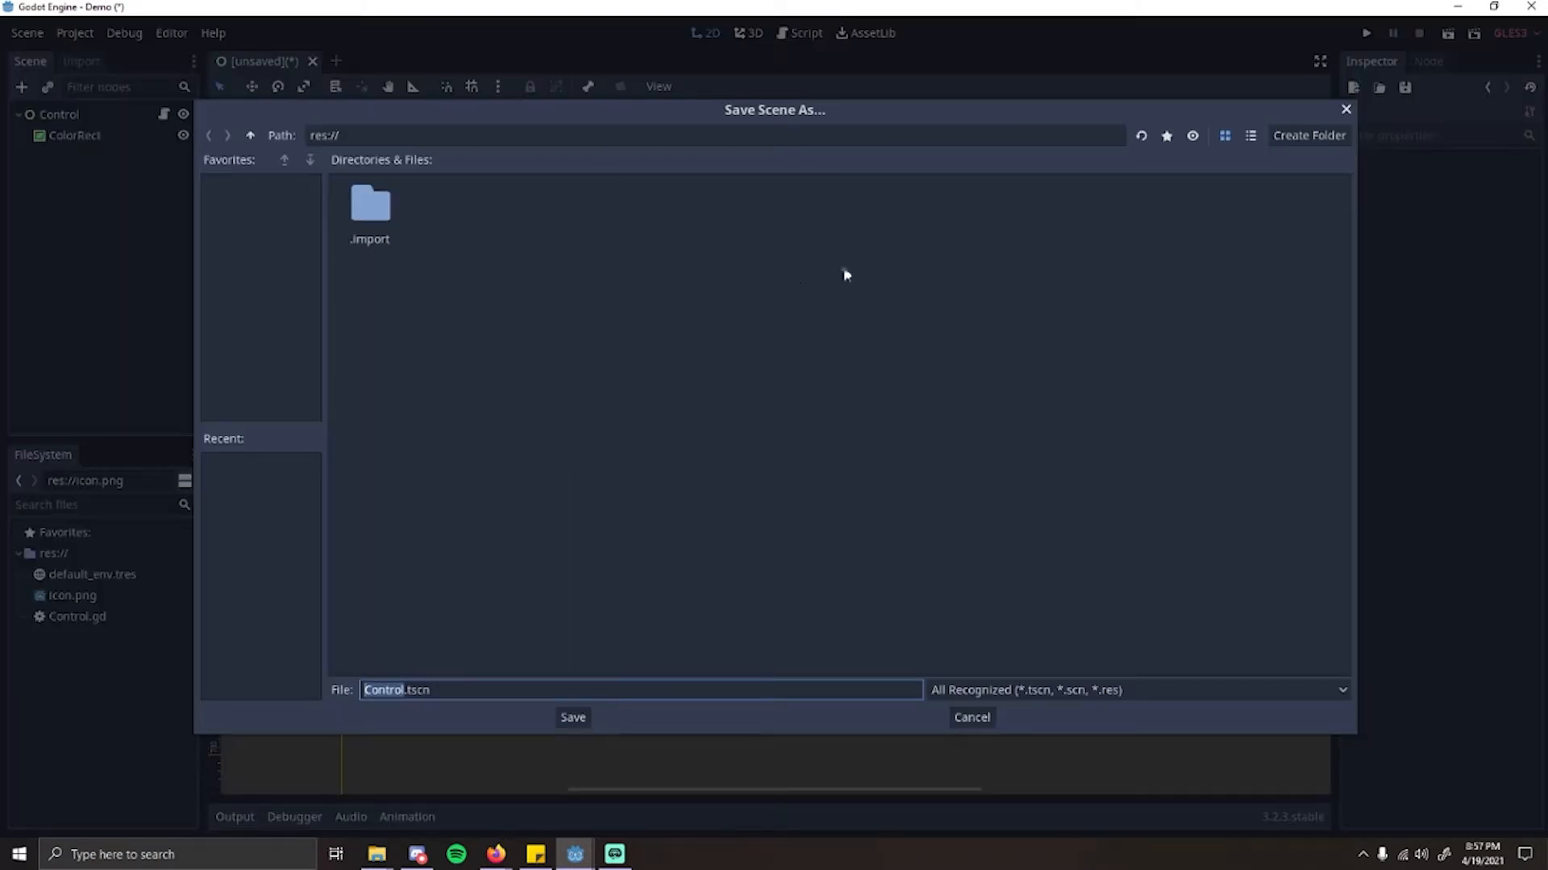
pyautogui.click(446, 690)
pyautogui.moveTo(364, 690); pyautogui.dragTo(406, 695)
pyautogui.write('Demo')
pyautogui.click(577, 720)
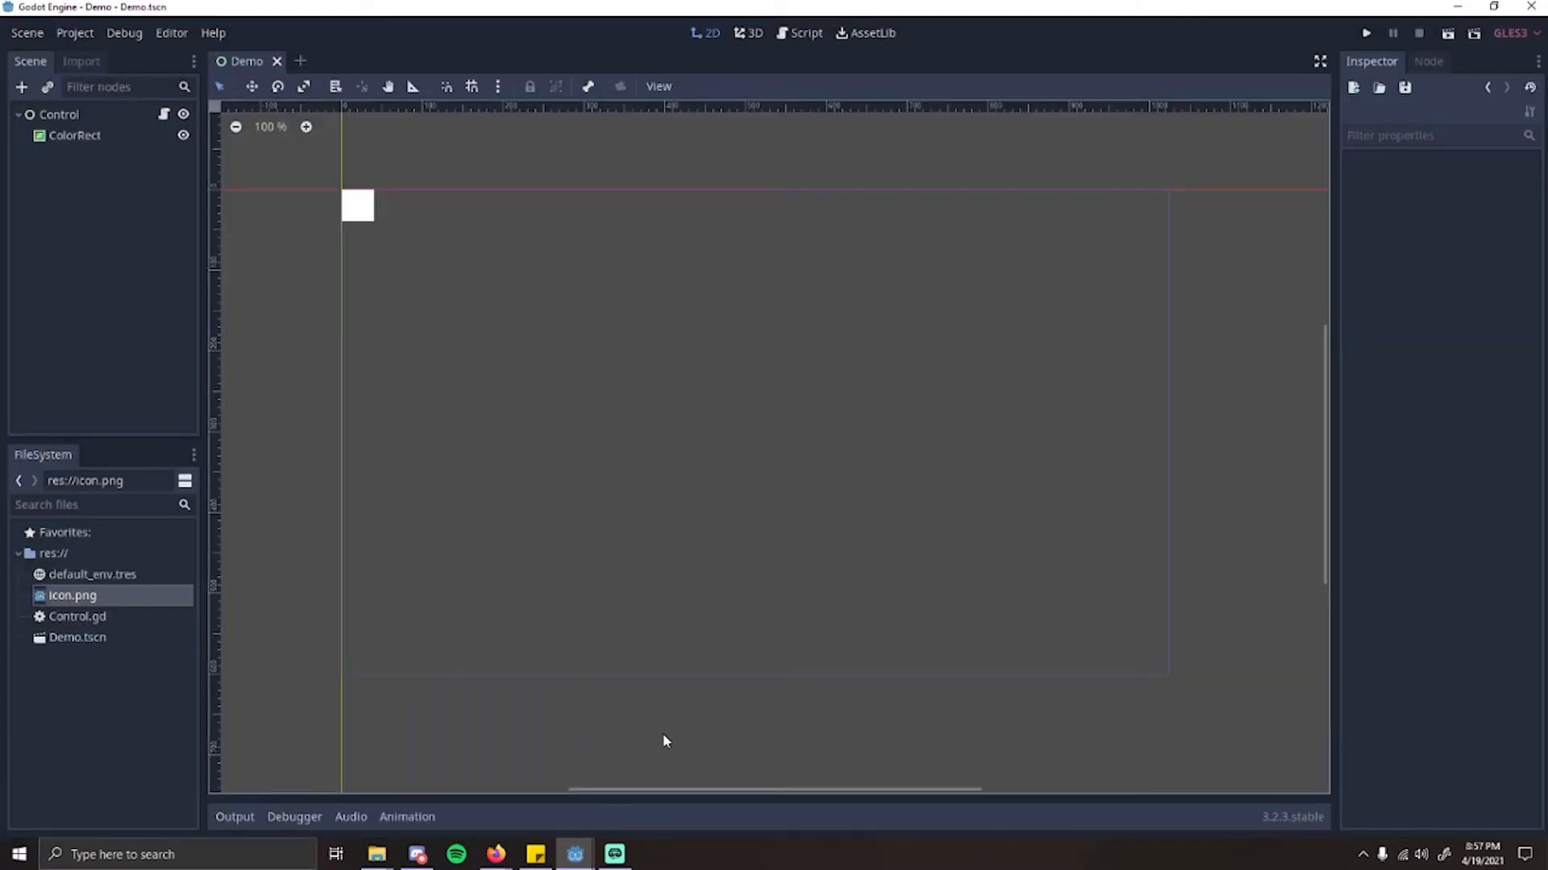
# Step: Locate Demo.tscn and Control.gd among the project files, view the Control node's script, and inspect the Control node's properties
pyautogui.click(109, 638)
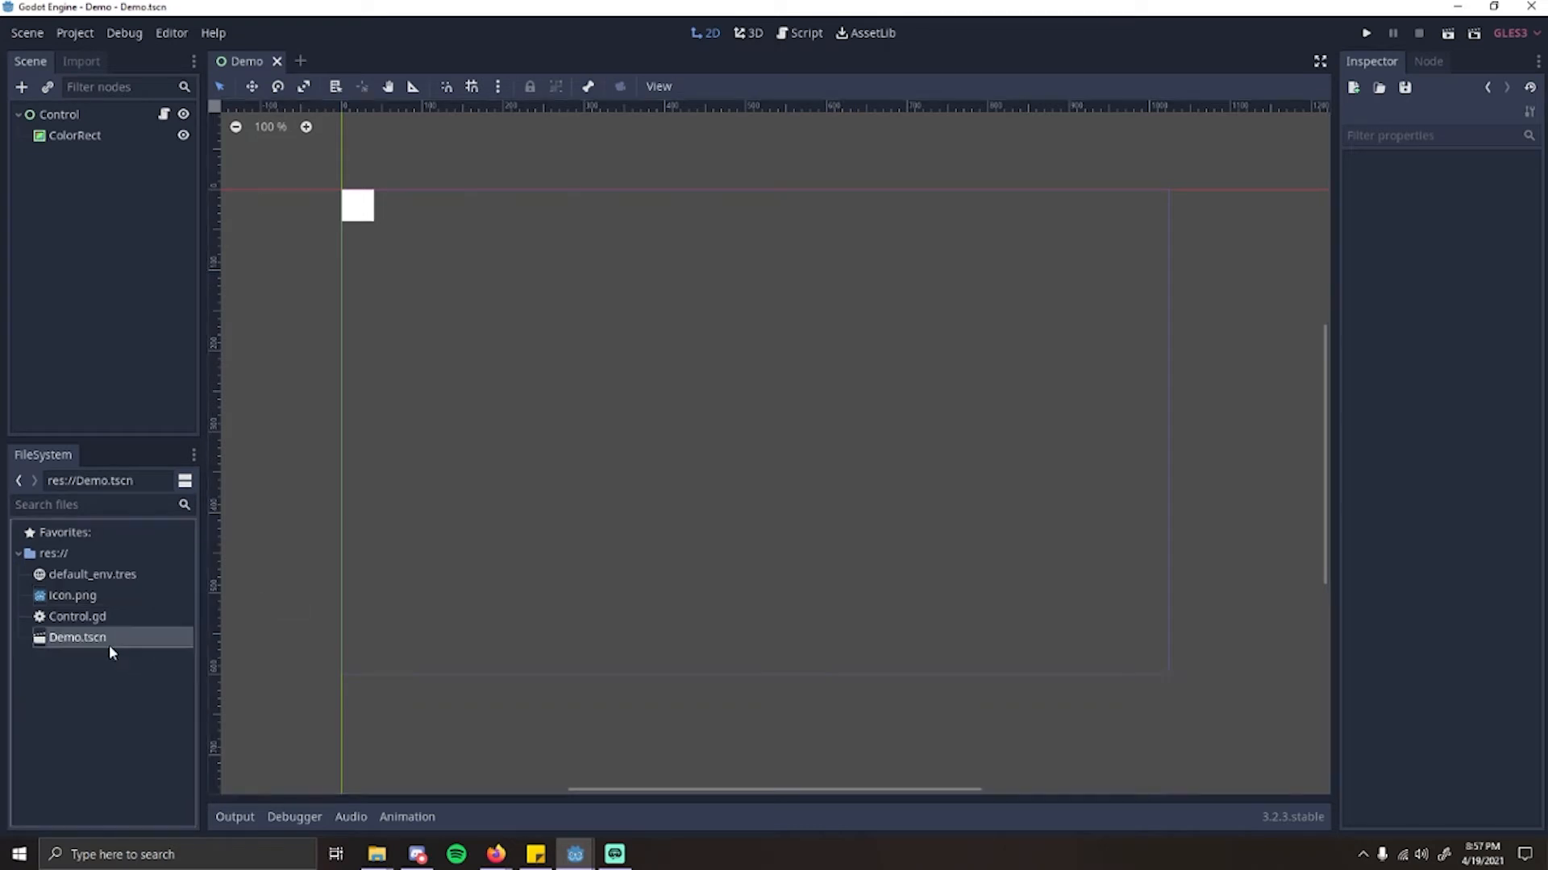
pyautogui.click(97, 616)
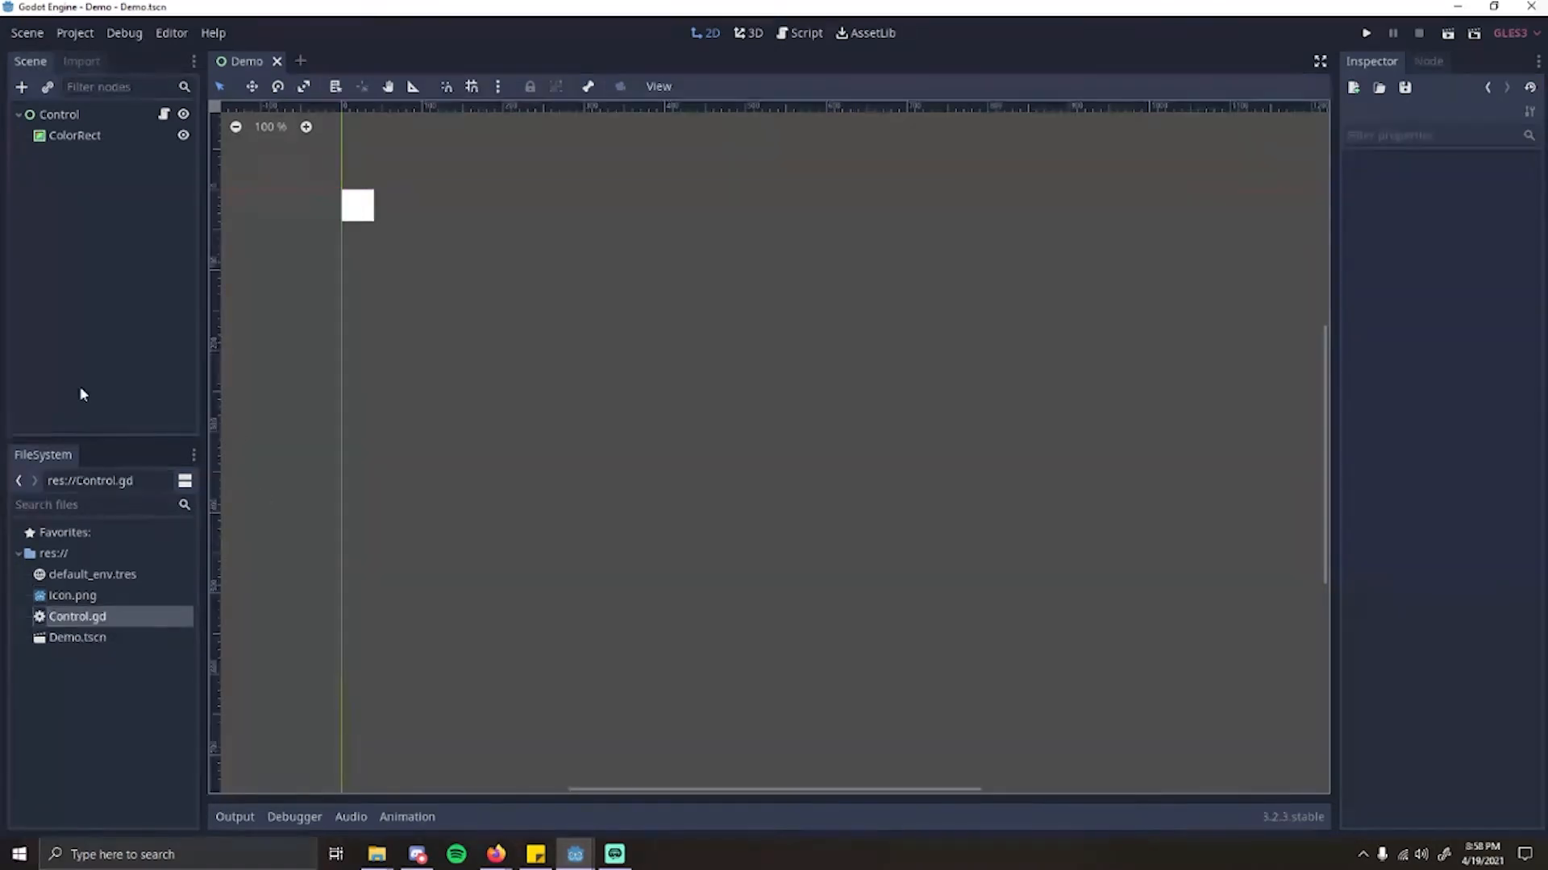
pyautogui.click(163, 115)
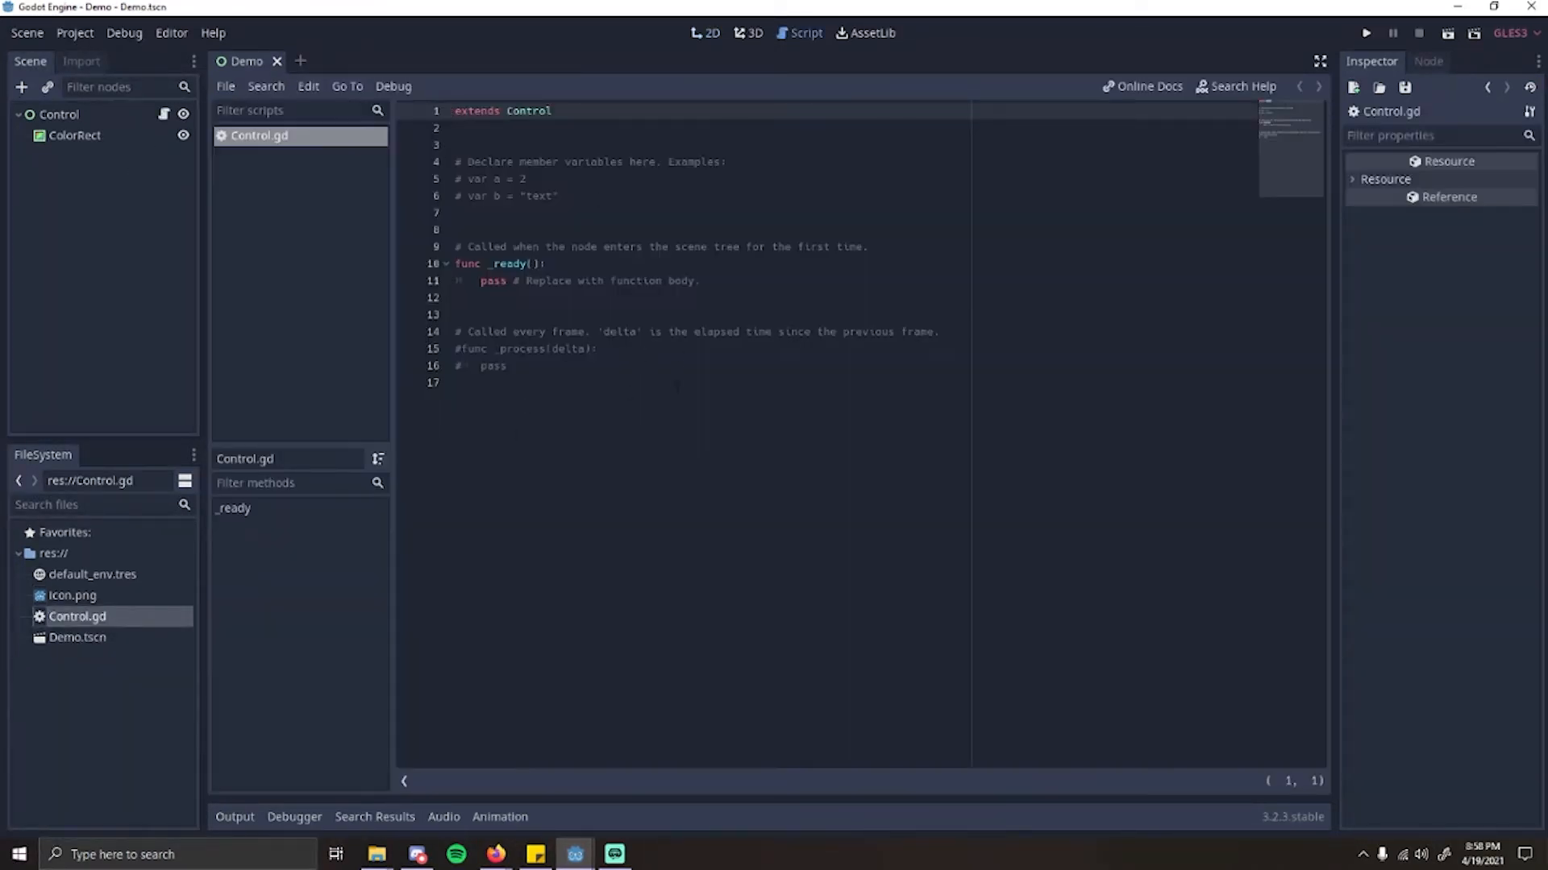
pyautogui.click(83, 115)
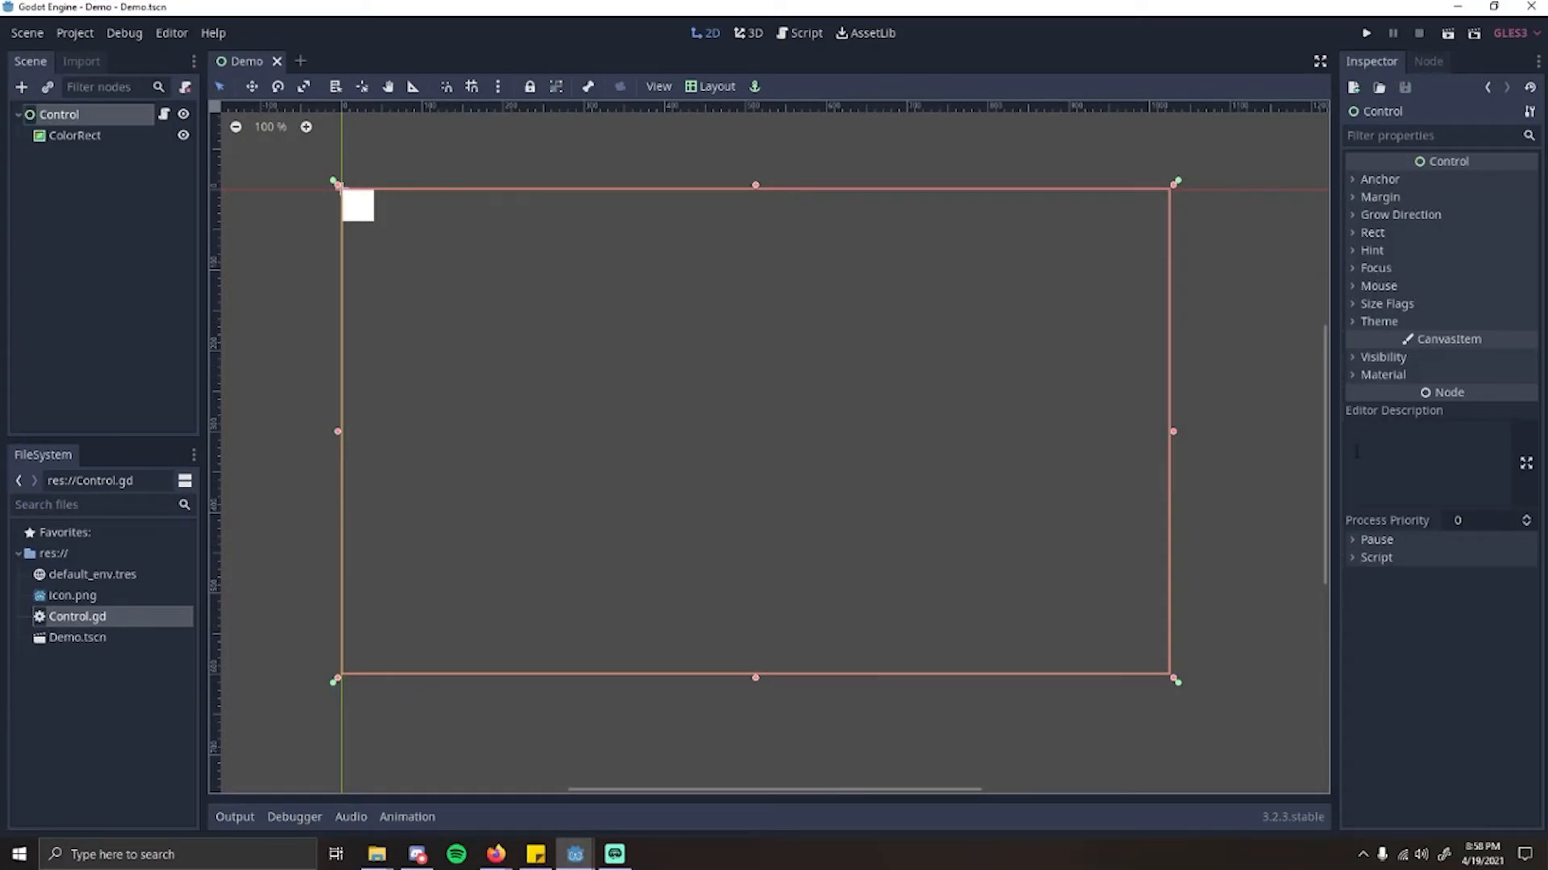
# Step: Set the ColorRect's color to a medium blue, hex 1c66e5, after trying a red
pyautogui.click(94, 139)
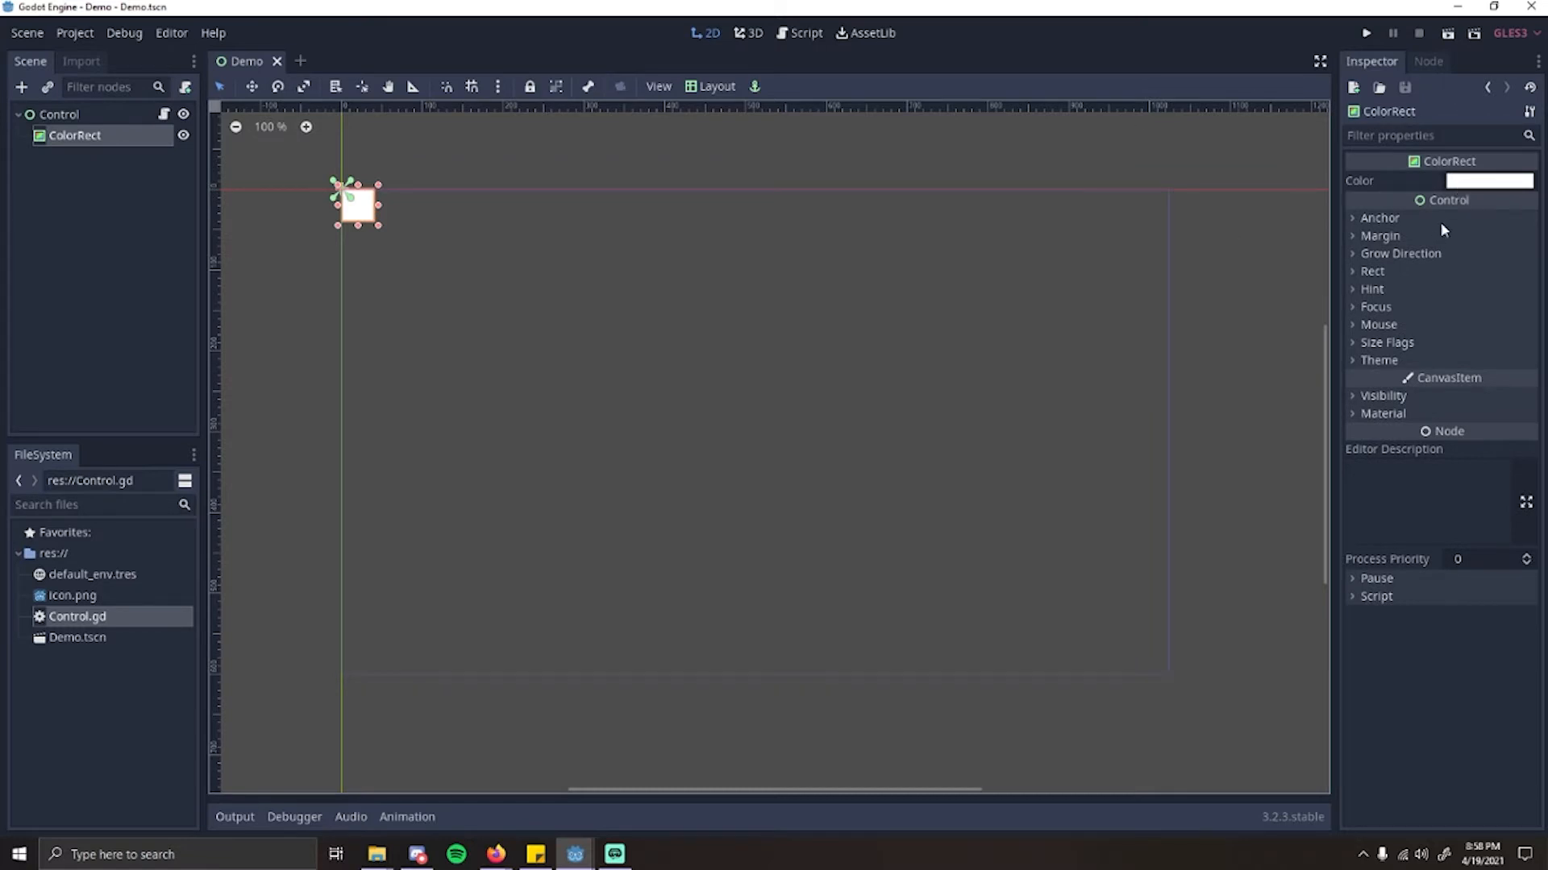
pyautogui.click(1470, 184)
pyautogui.moveTo(1331, 196)
pyautogui.mouseDown()
pyautogui.moveTo(1337, 69)
pyautogui.moveTo(1240, 172)
pyautogui.moveTo(1370, 78)
pyautogui.mouseUp()
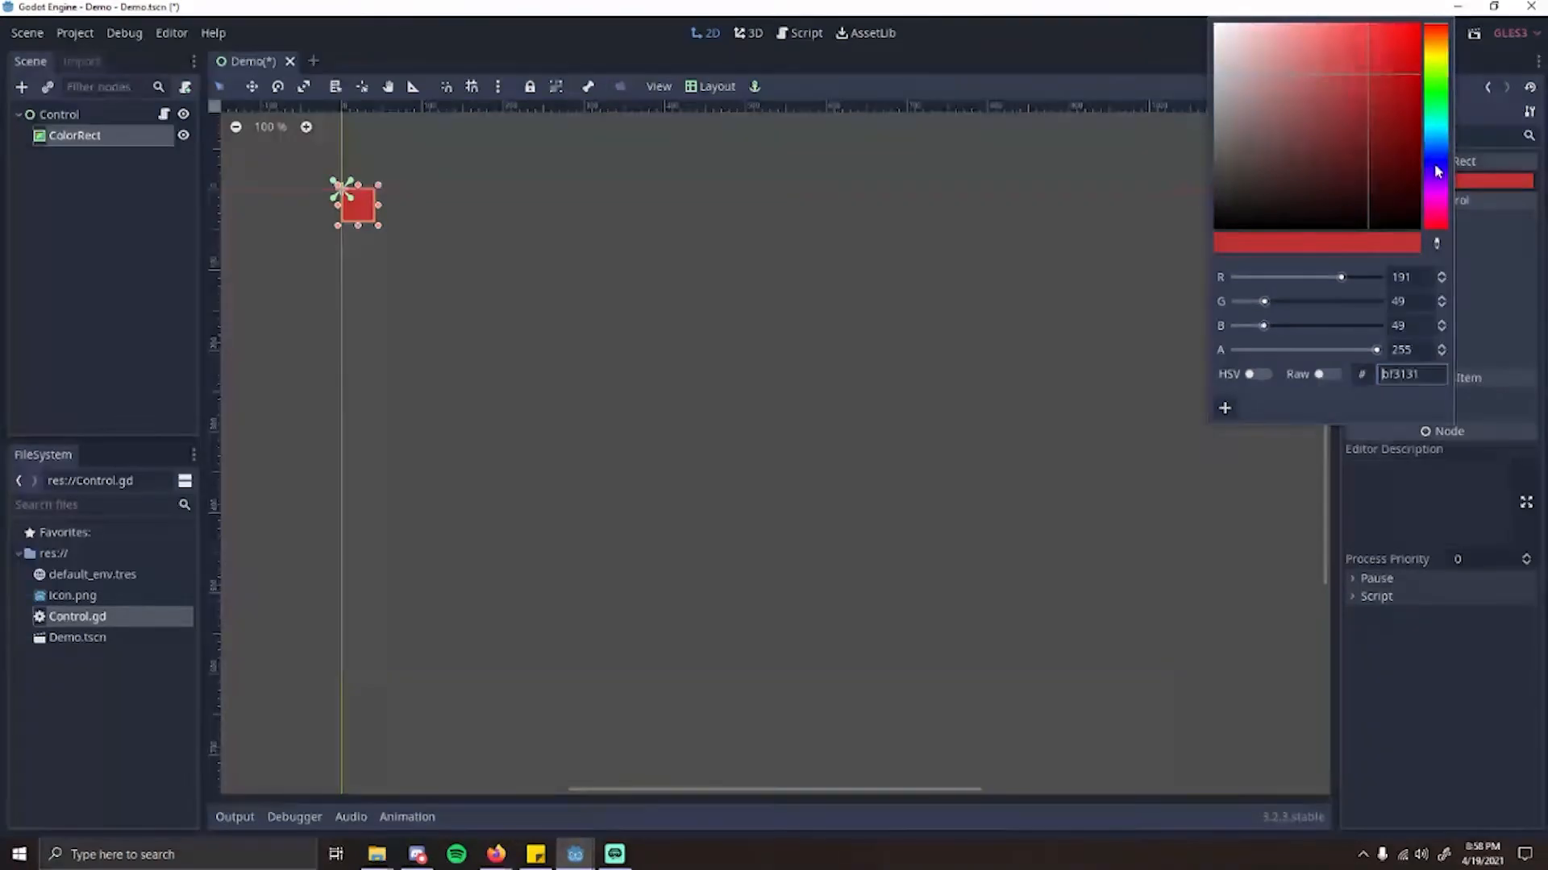
pyautogui.moveTo(1434, 162); pyautogui.dragTo(1433, 149)
pyautogui.click(1382, 96)
pyautogui.moveTo(1384, 101); pyautogui.dragTo(1399, 51)
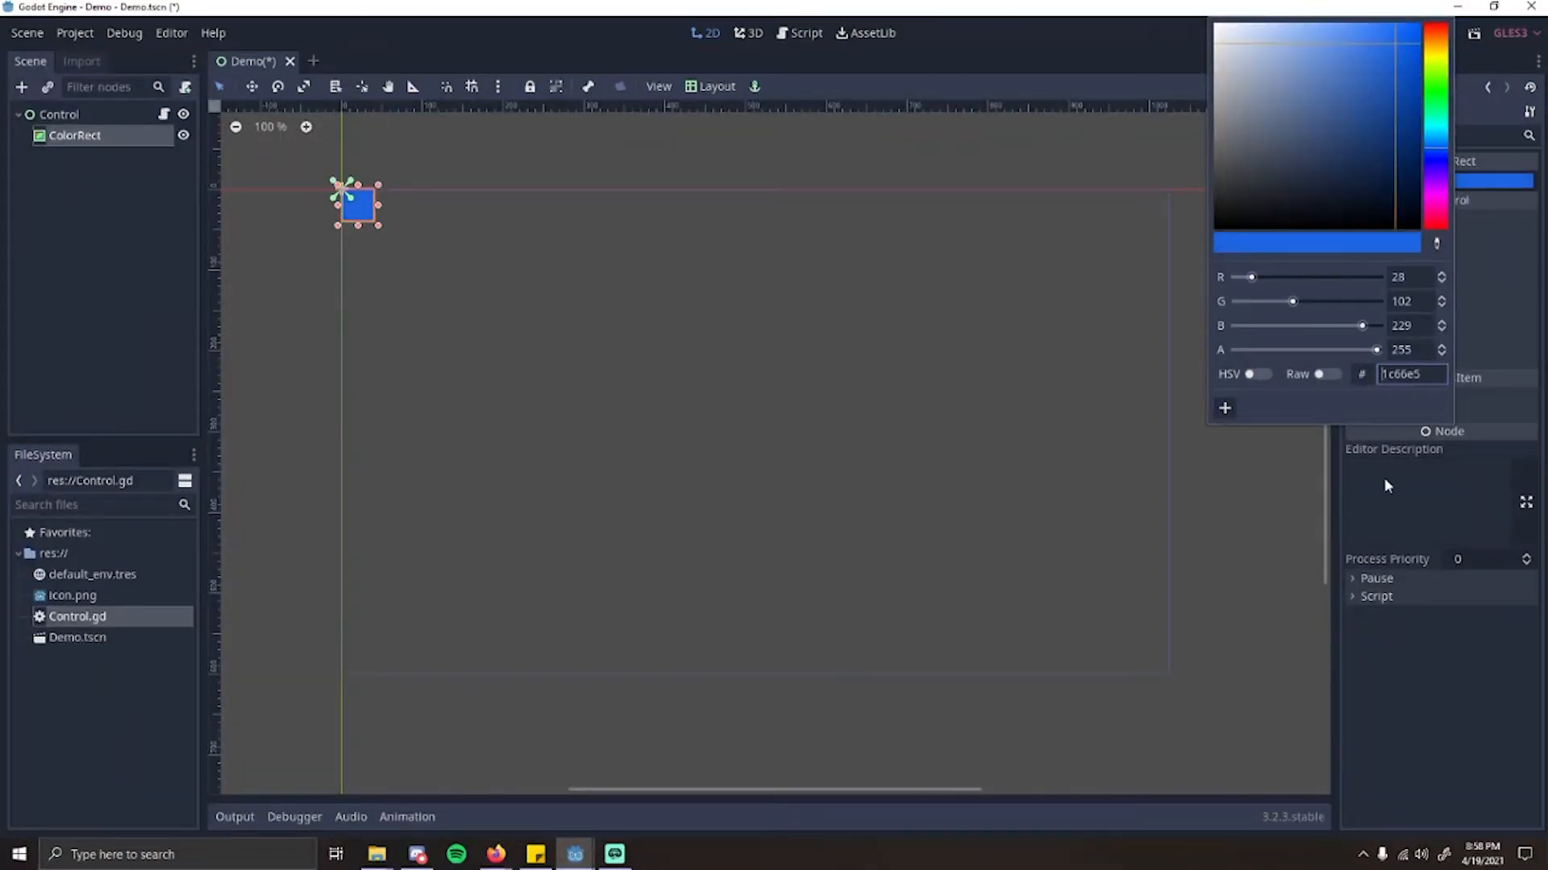
pyautogui.click(1224, 409)
pyautogui.click(1496, 409)
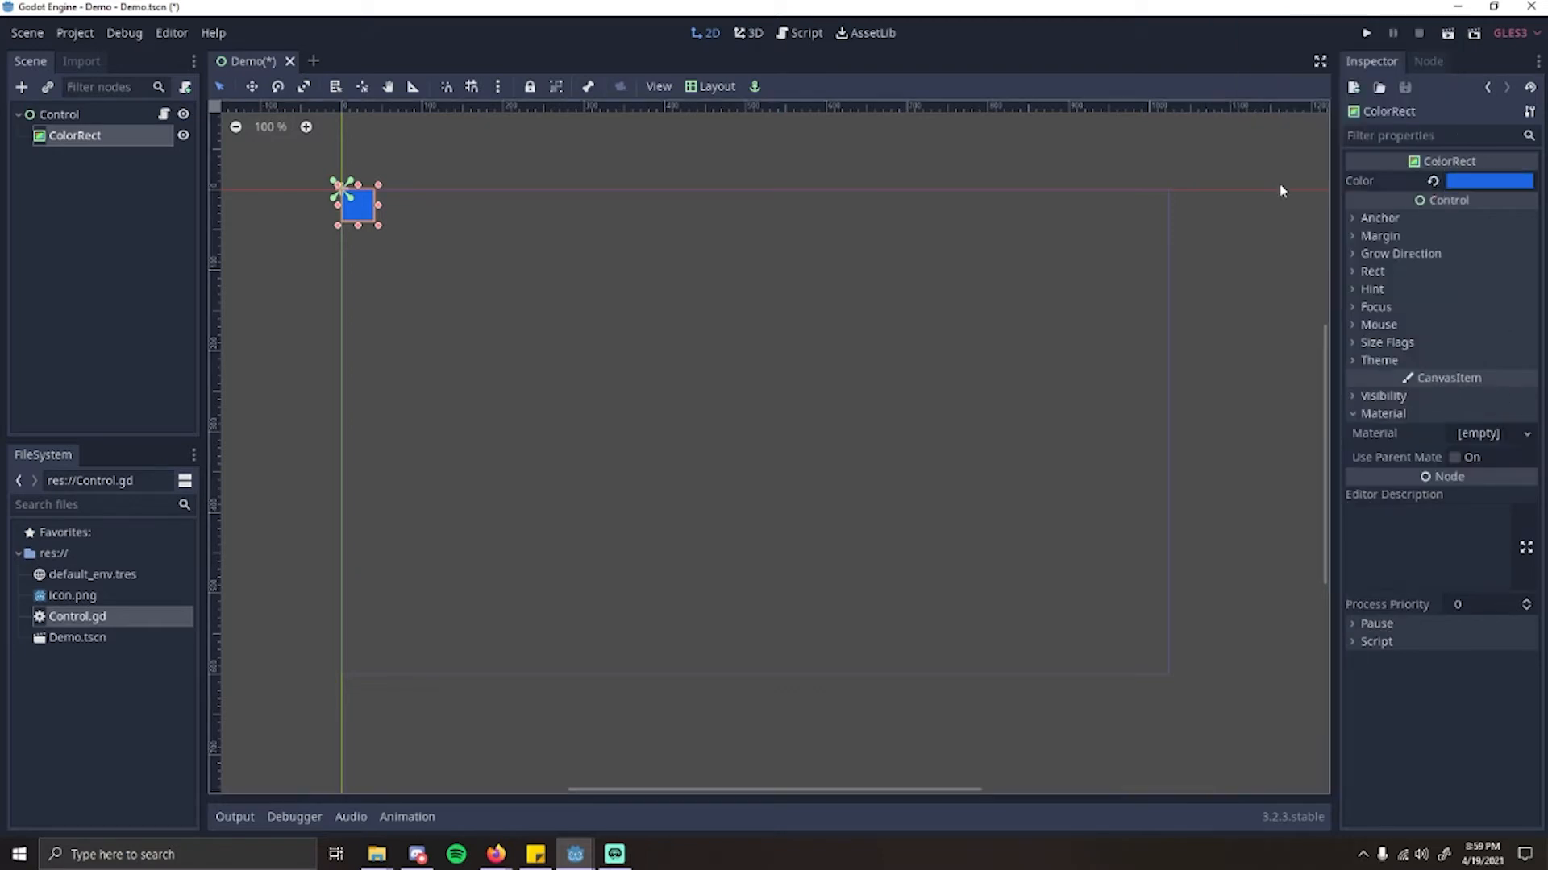
# Step: Show the ColorRect's Rect properties and try widening its horizontal size to about 48
pyautogui.click(1370, 272)
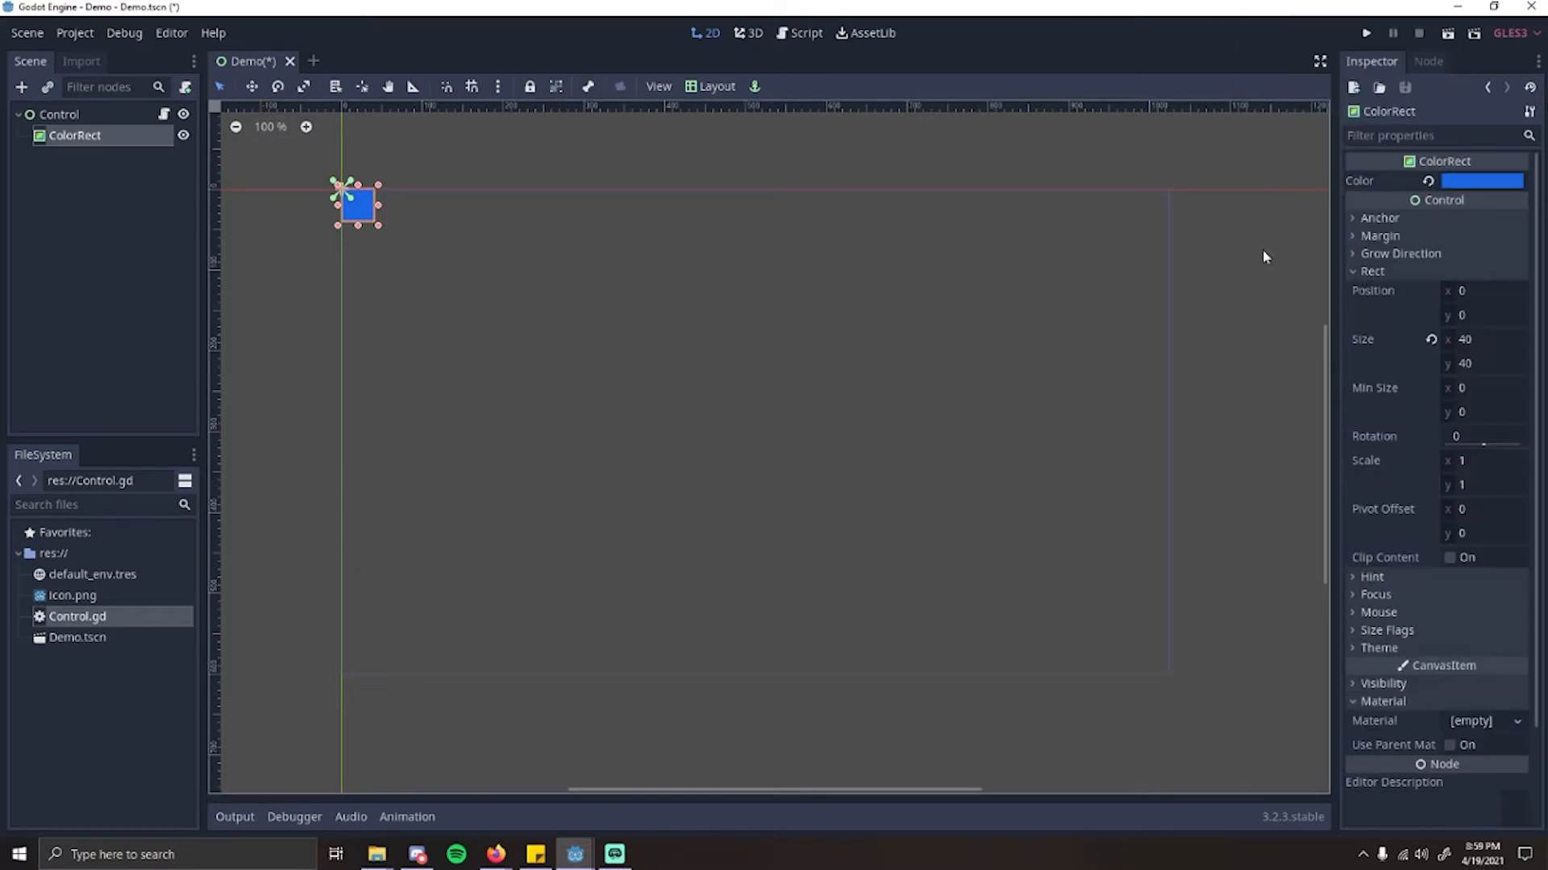
pyautogui.click(1478, 339)
pyautogui.moveTo(1478, 339); pyautogui.dragTo(1507, 438)
pyautogui.click(1466, 340)
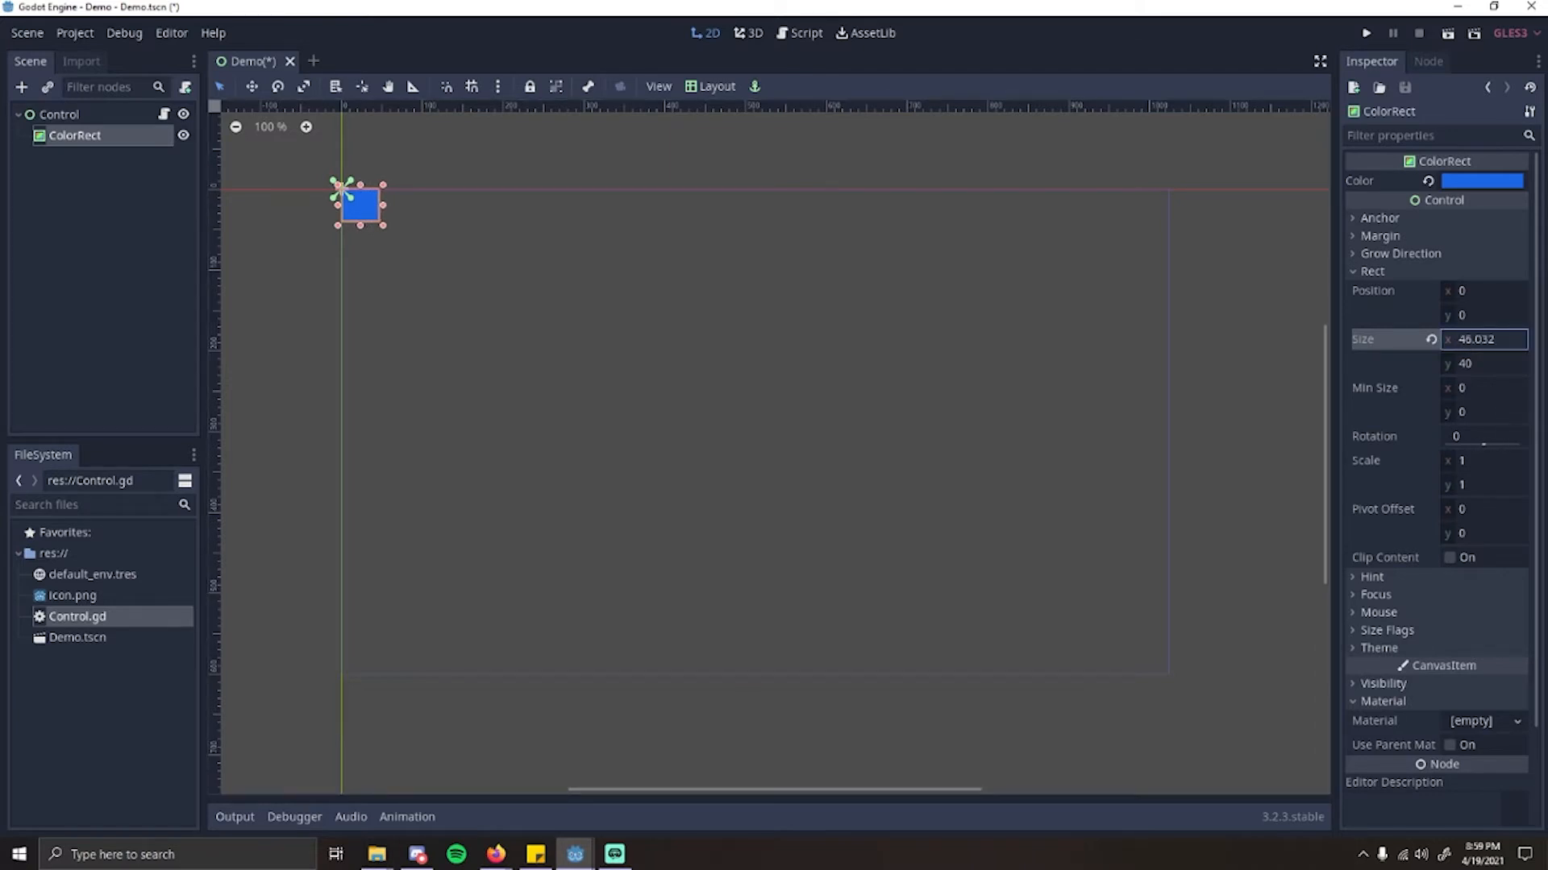
pyautogui.moveTo(1483, 339); pyautogui.dragTo(1484, 339)
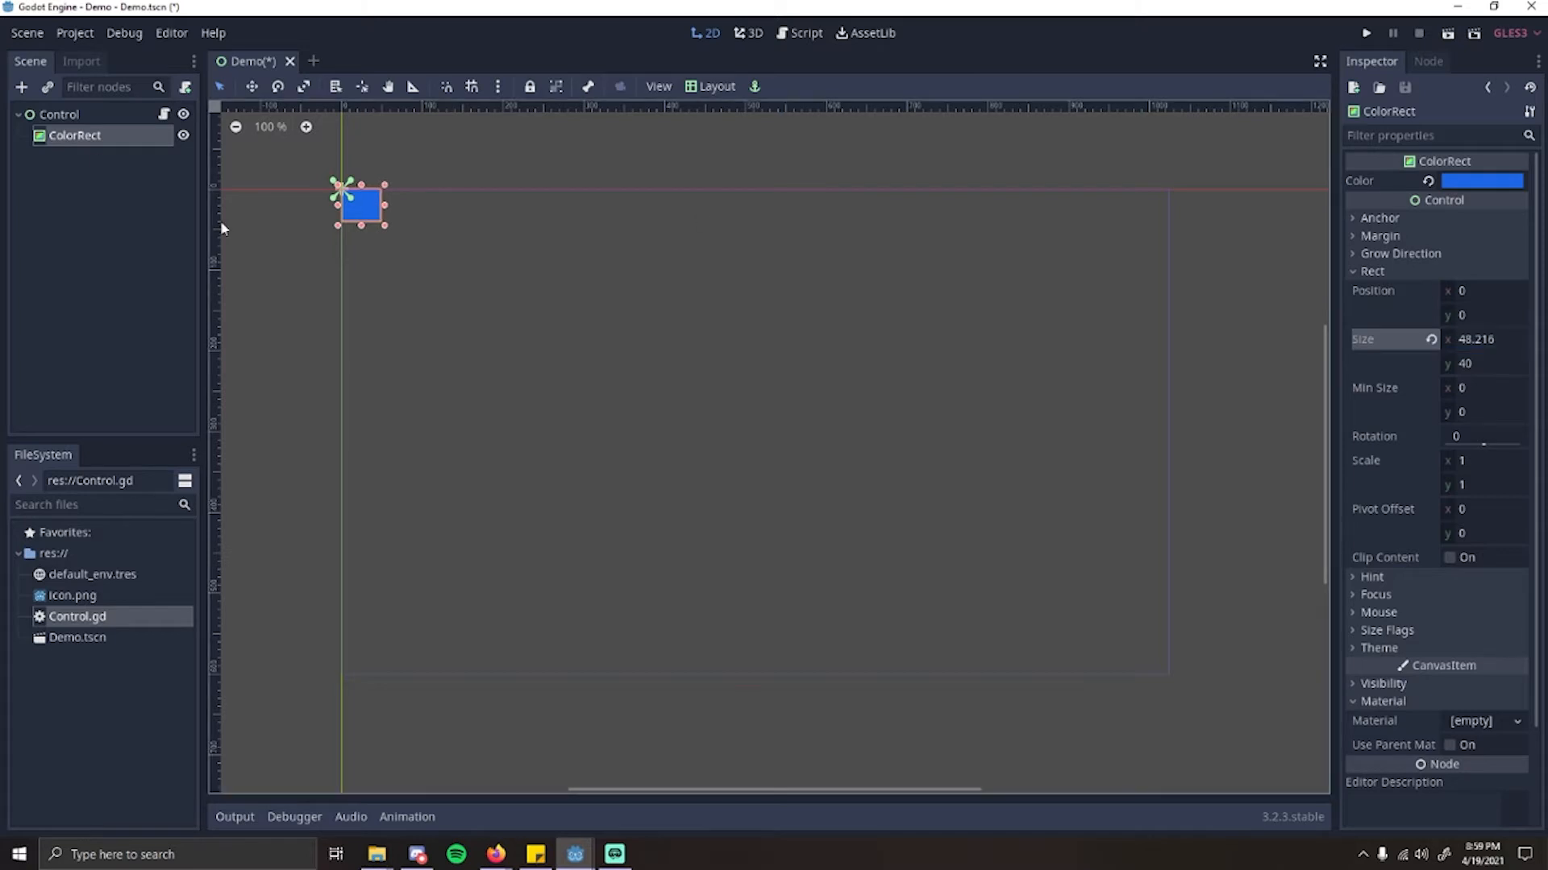
# Step: Stretch the ColorRect over the whole viewport frame and set its size to exactly 1024 by 600
pyautogui.moveTo(384, 232); pyautogui.dragTo(1173, 678)
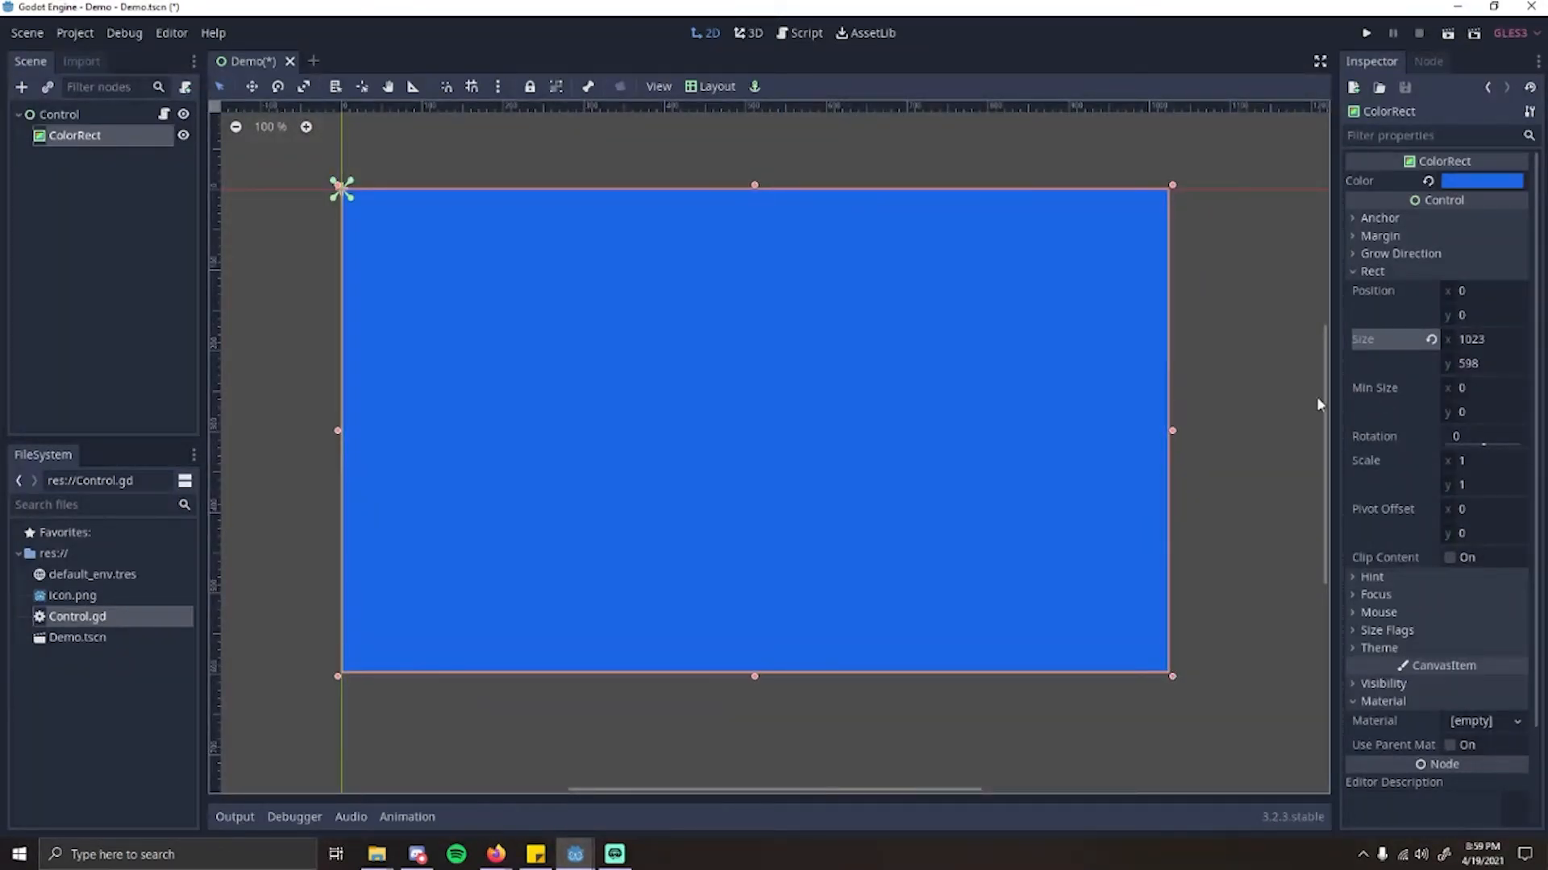
pyautogui.click(1486, 340)
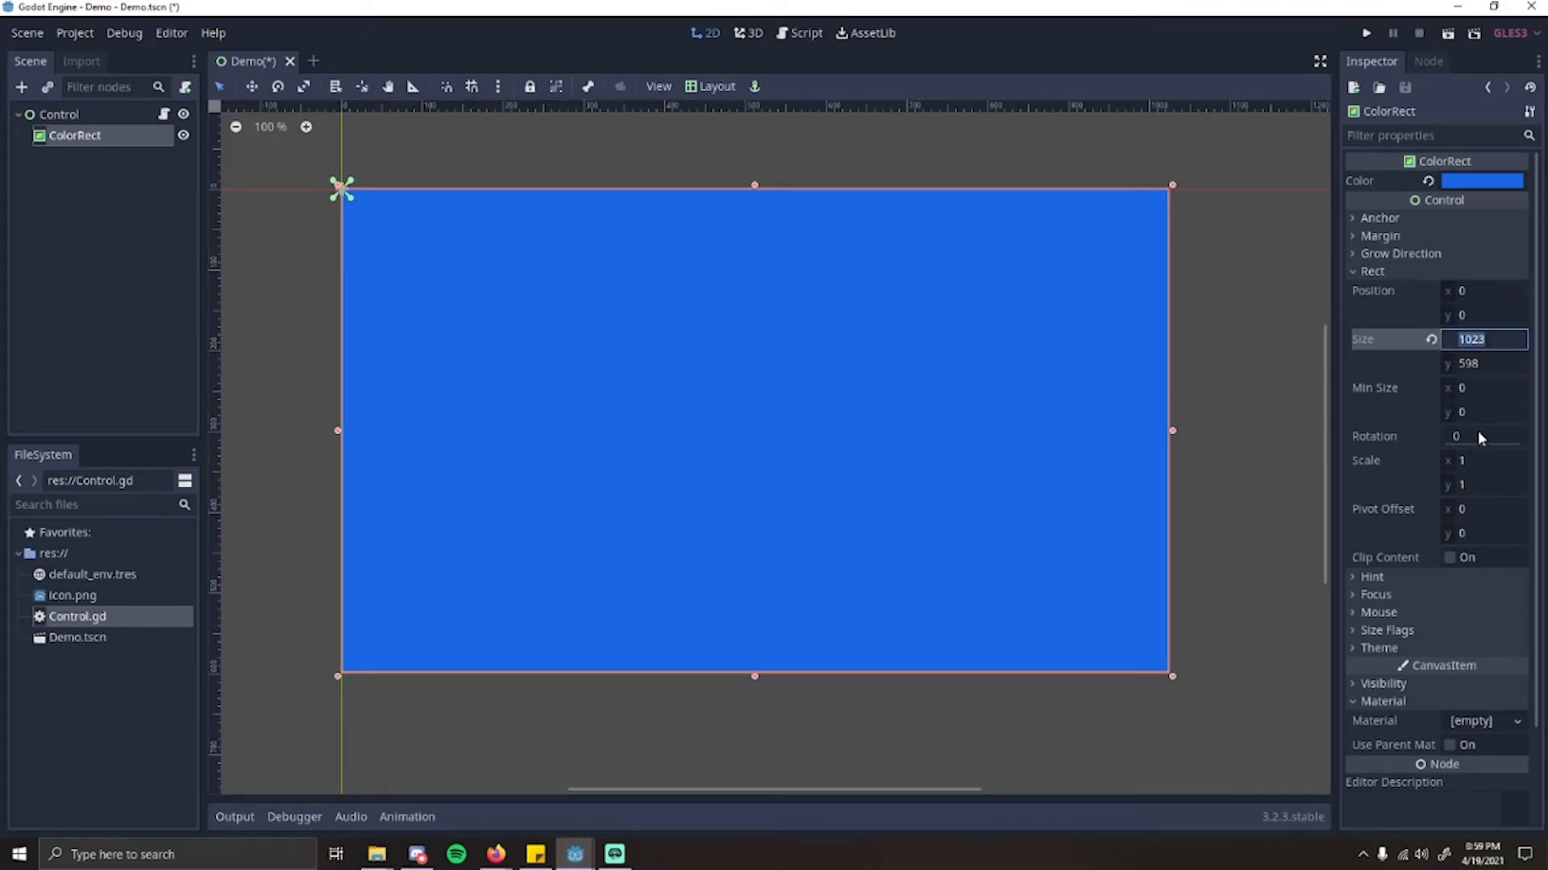
pyautogui.write('1024')
pyautogui.click(1484, 363)
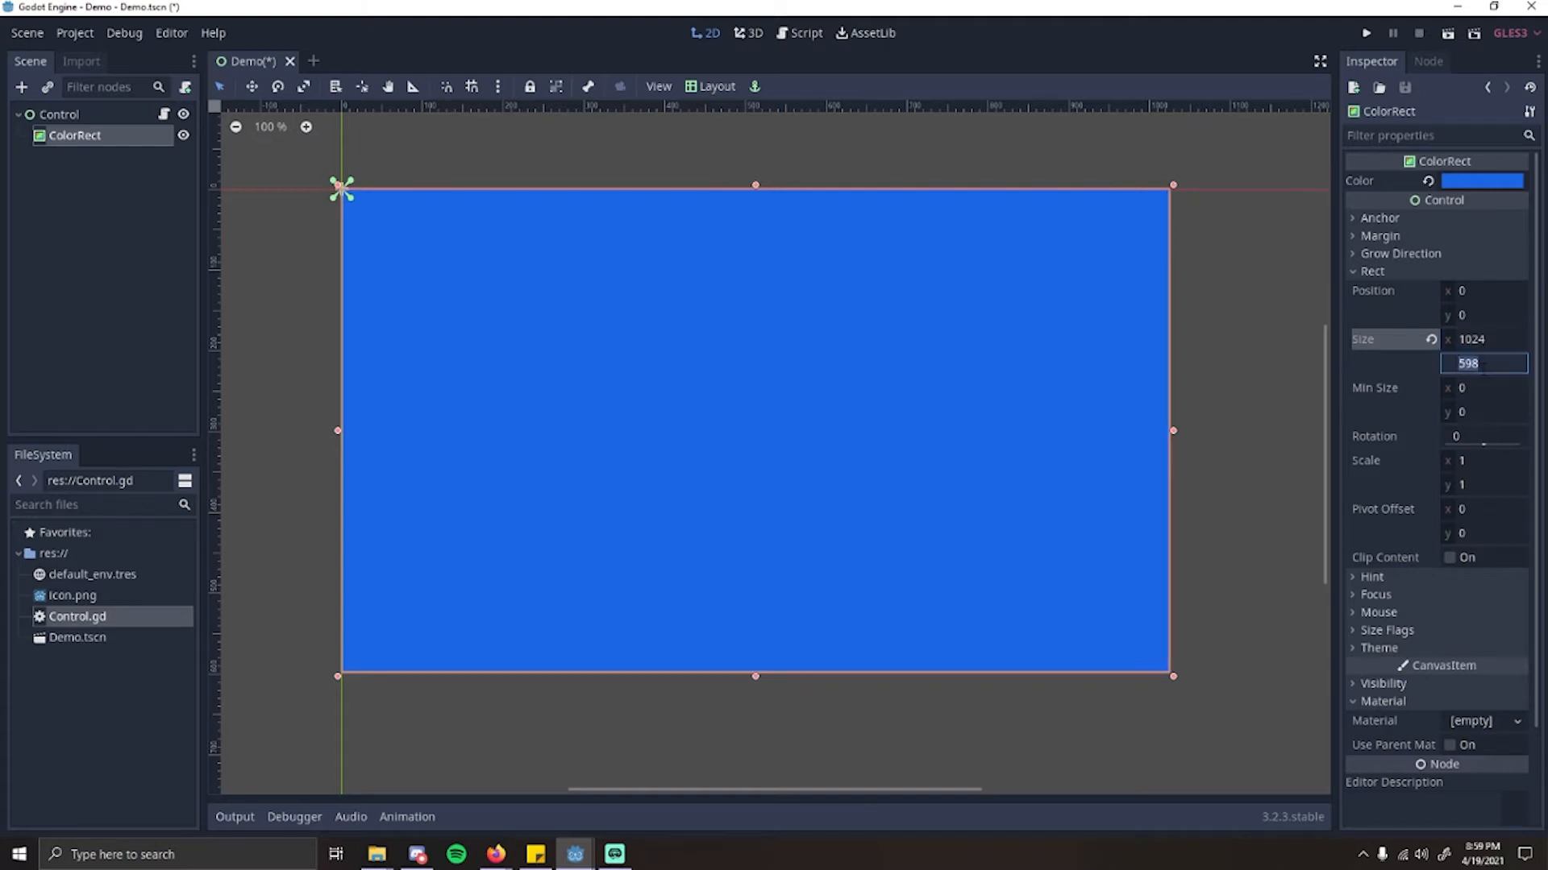
pyautogui.write('600')
pyautogui.press('Return')
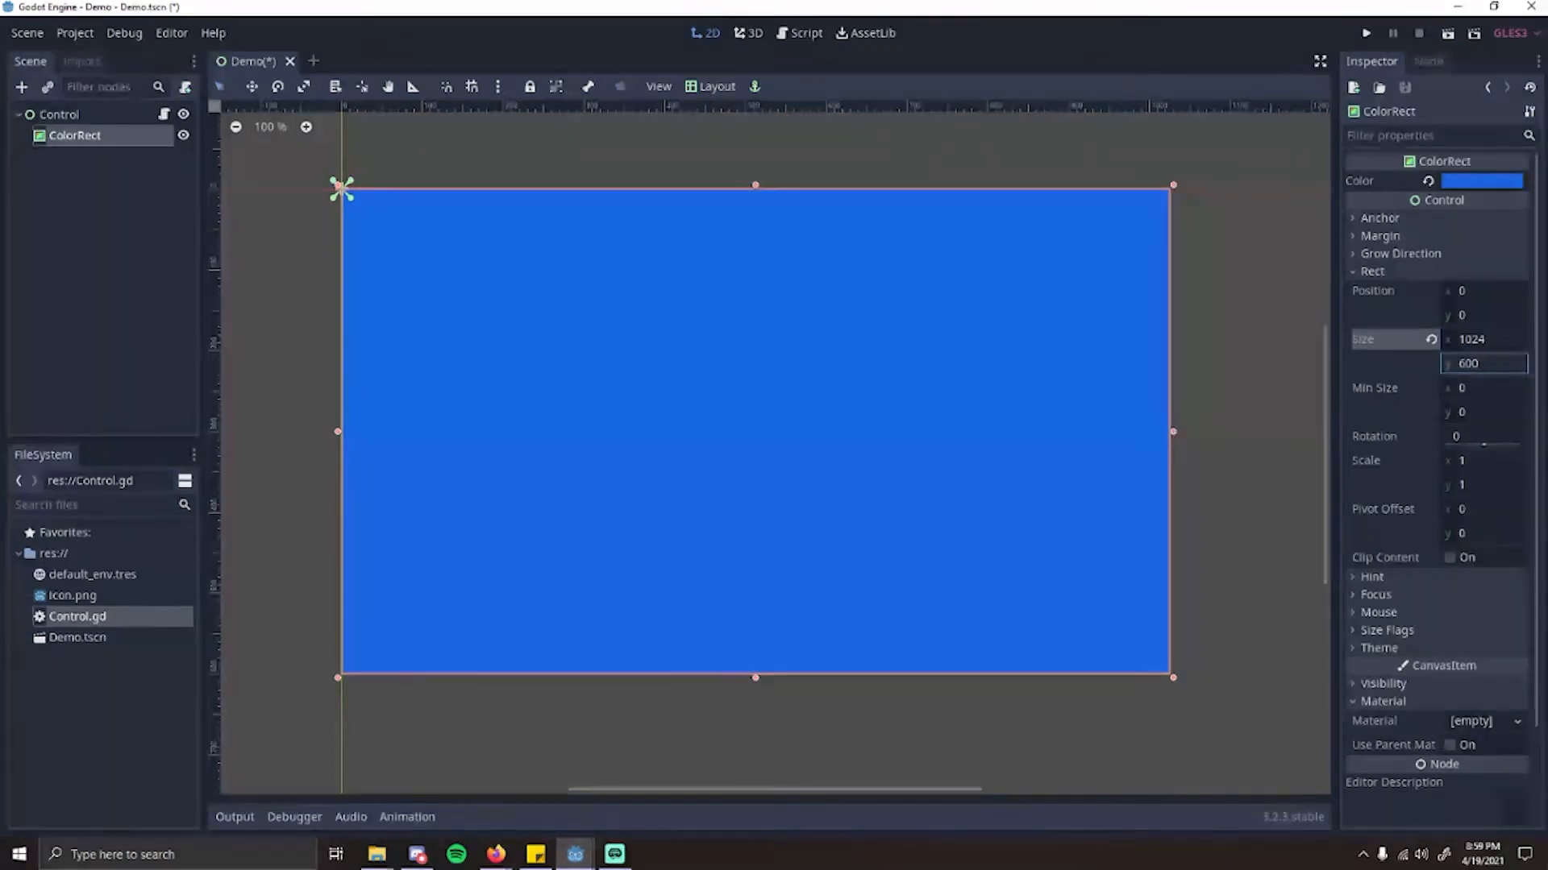
# Step: Shrink the ColorRect to about 232 by 175, apply the Full Rect layout preset to it, and deselect it
pyautogui.click(1124, 434)
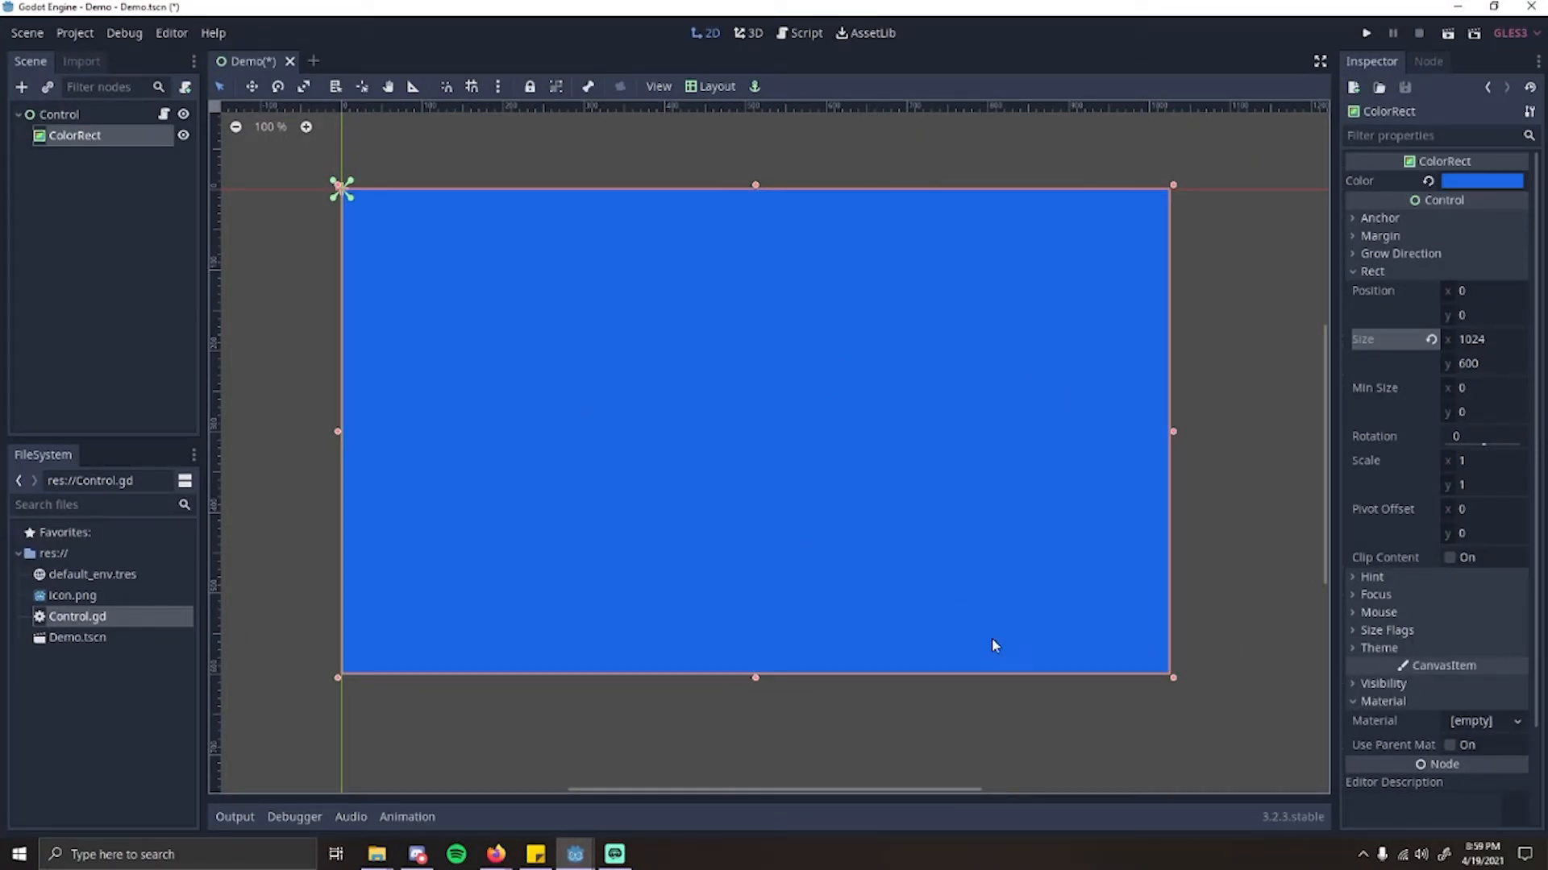
pyautogui.moveTo(1173, 677); pyautogui.dragTo(527, 328)
pyautogui.click(679, 409)
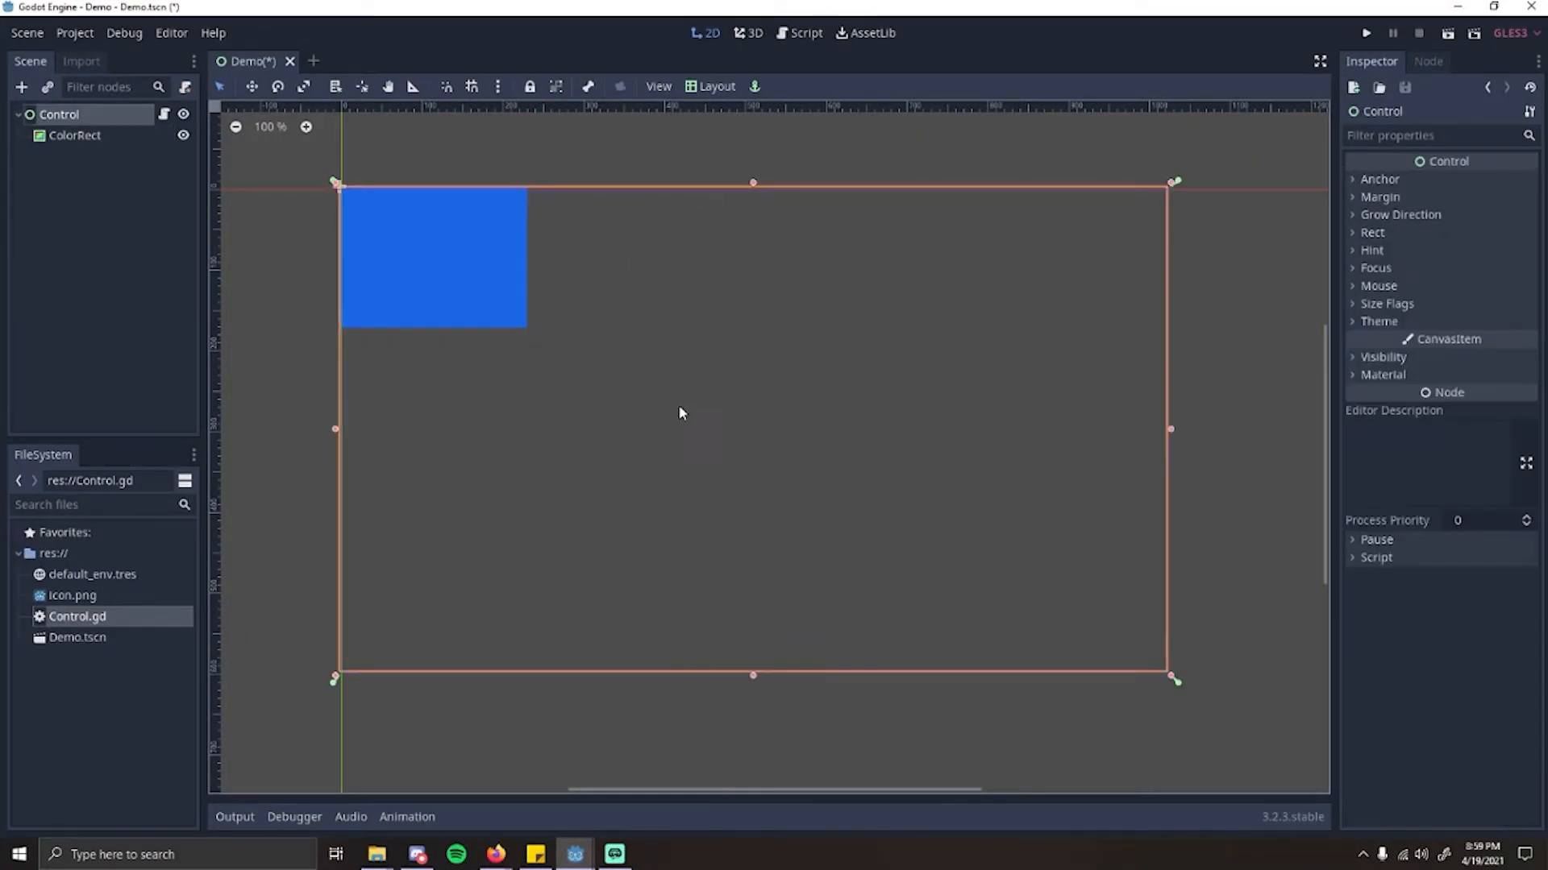
pyautogui.click(455, 276)
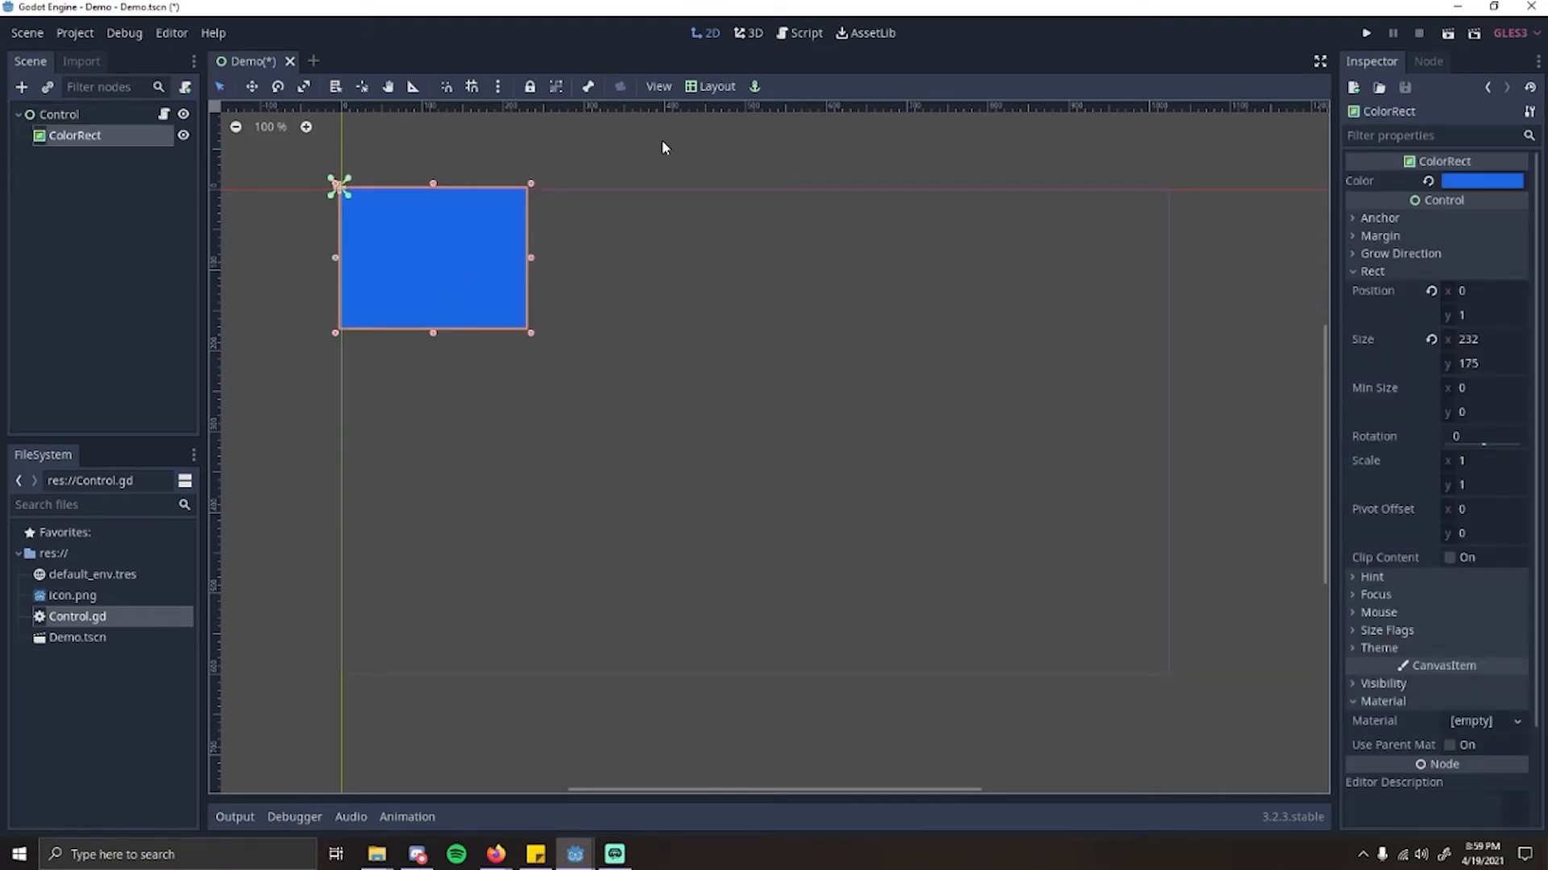
pyautogui.click(698, 89)
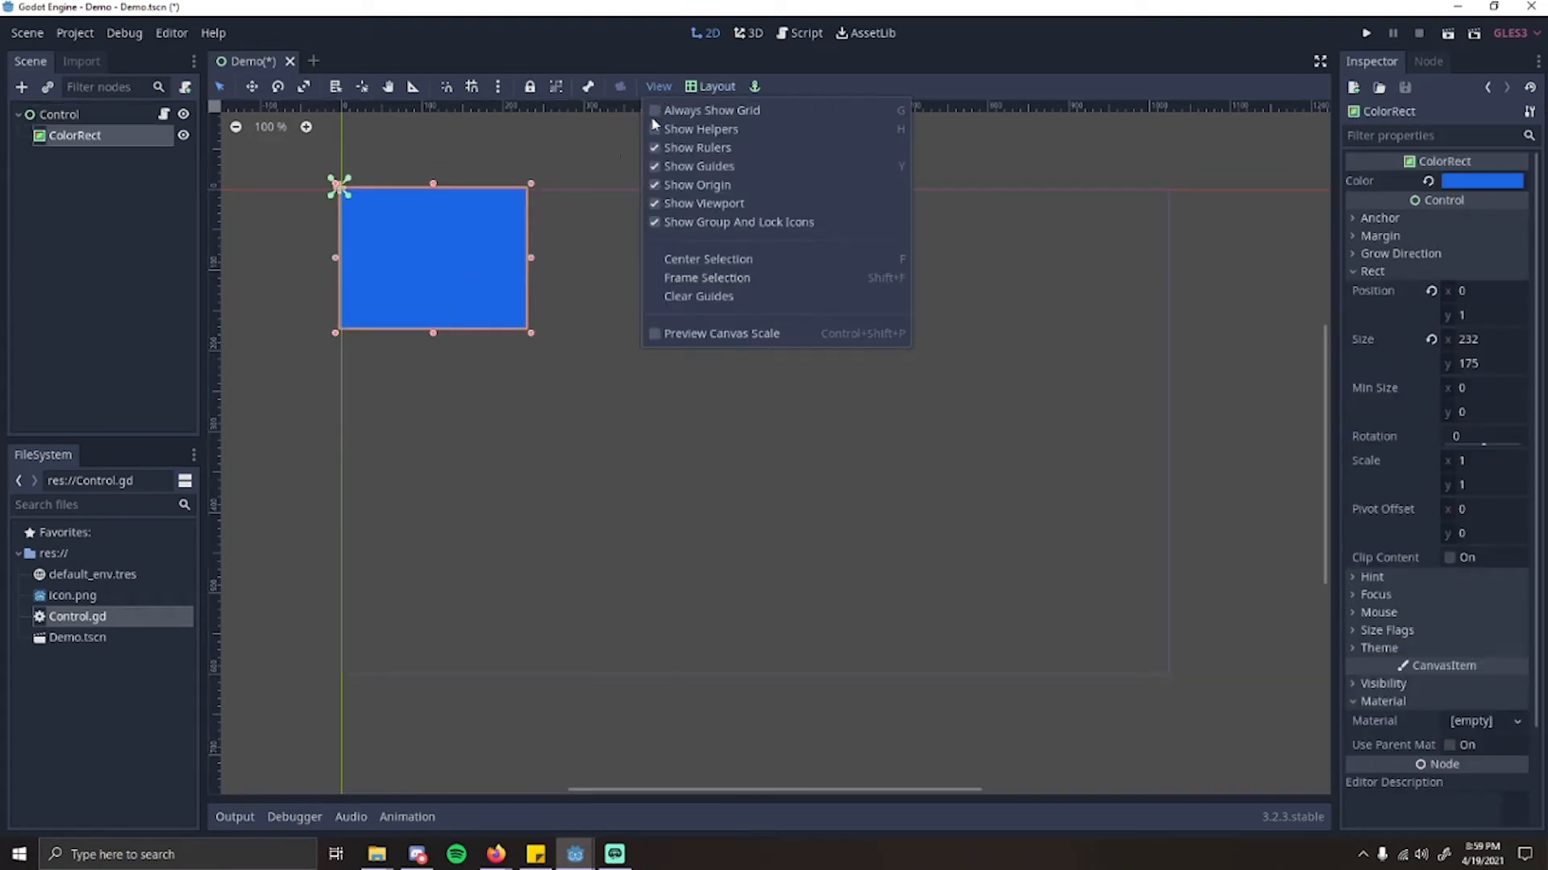
pyautogui.click(720, 445)
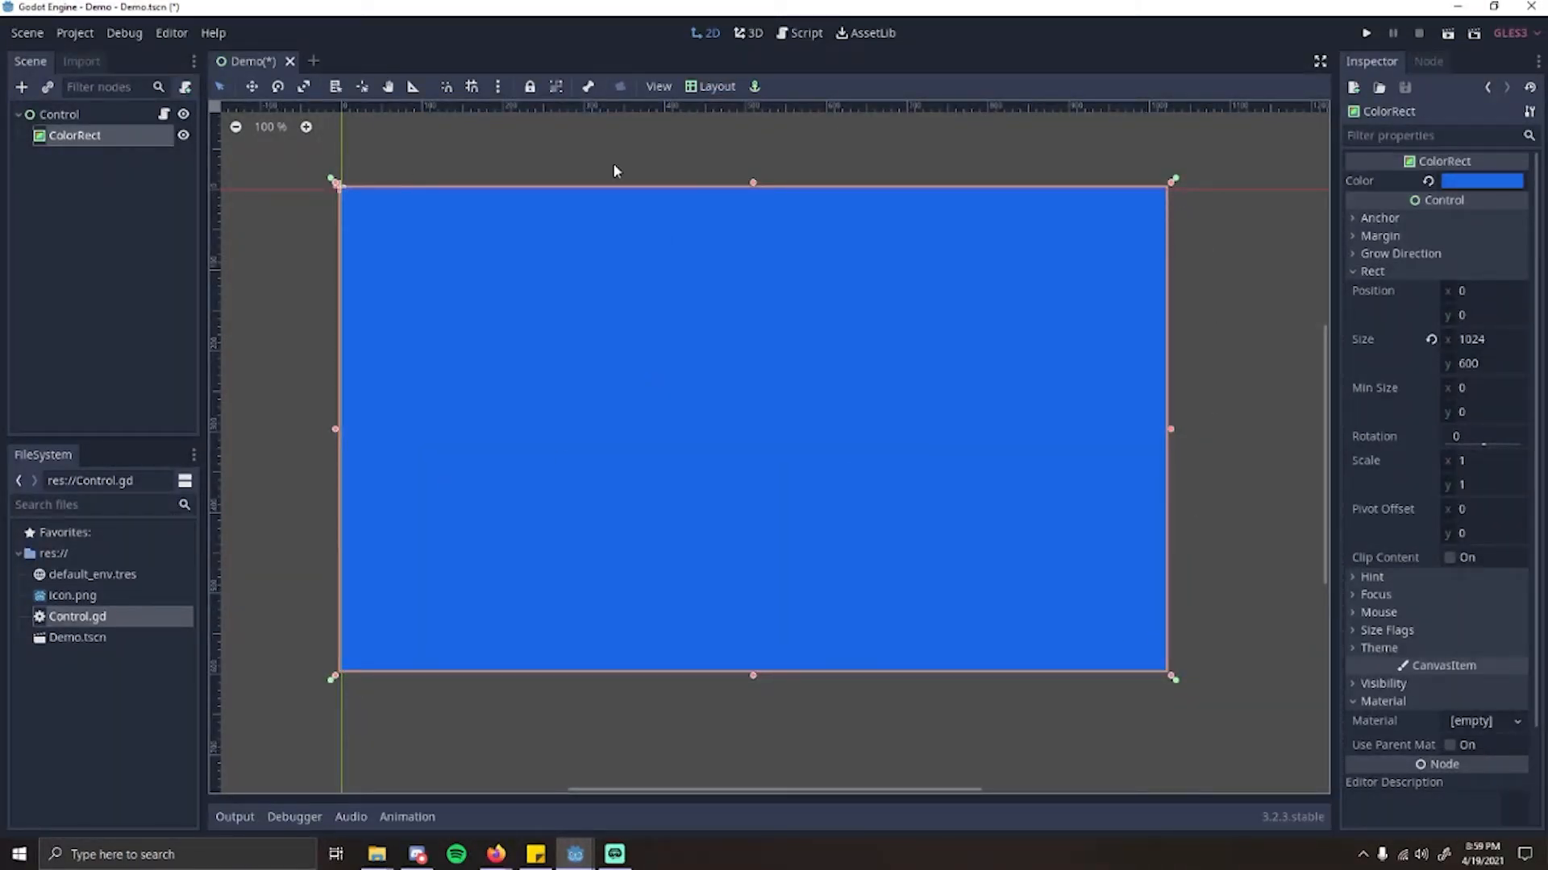
pyautogui.click(939, 145)
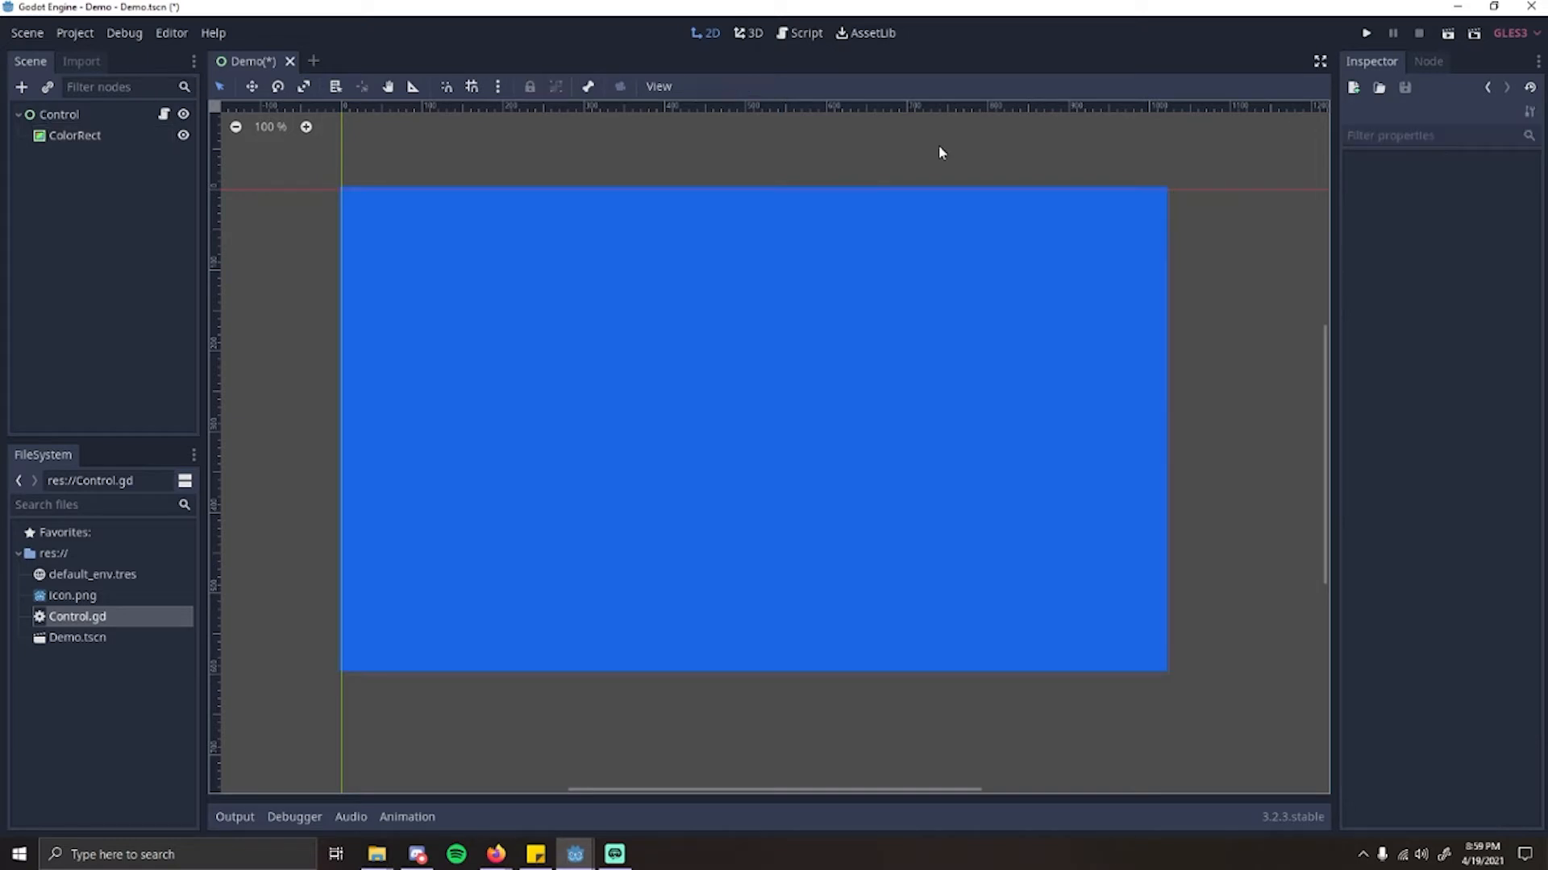
# Step: Examine the ColorRect's full list of properties and its available signals, and return to its properties
pyautogui.click(1022, 293)
pyautogui.scroll(-1, 1384, 484)
pyautogui.scroll(-1, 1383, 484)
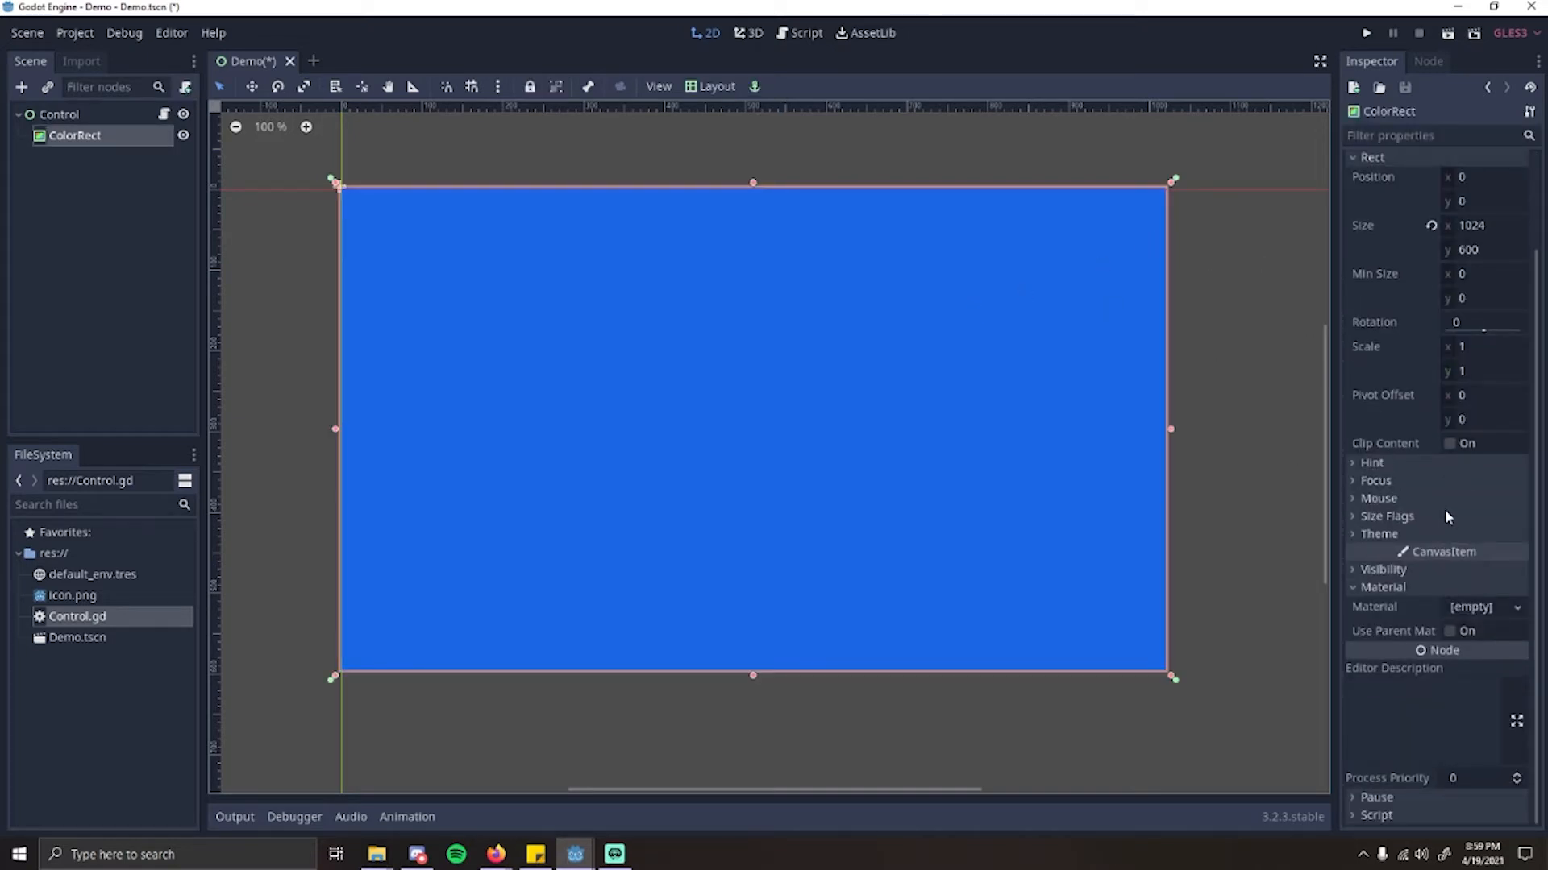
pyautogui.scroll(2, 1433, 256)
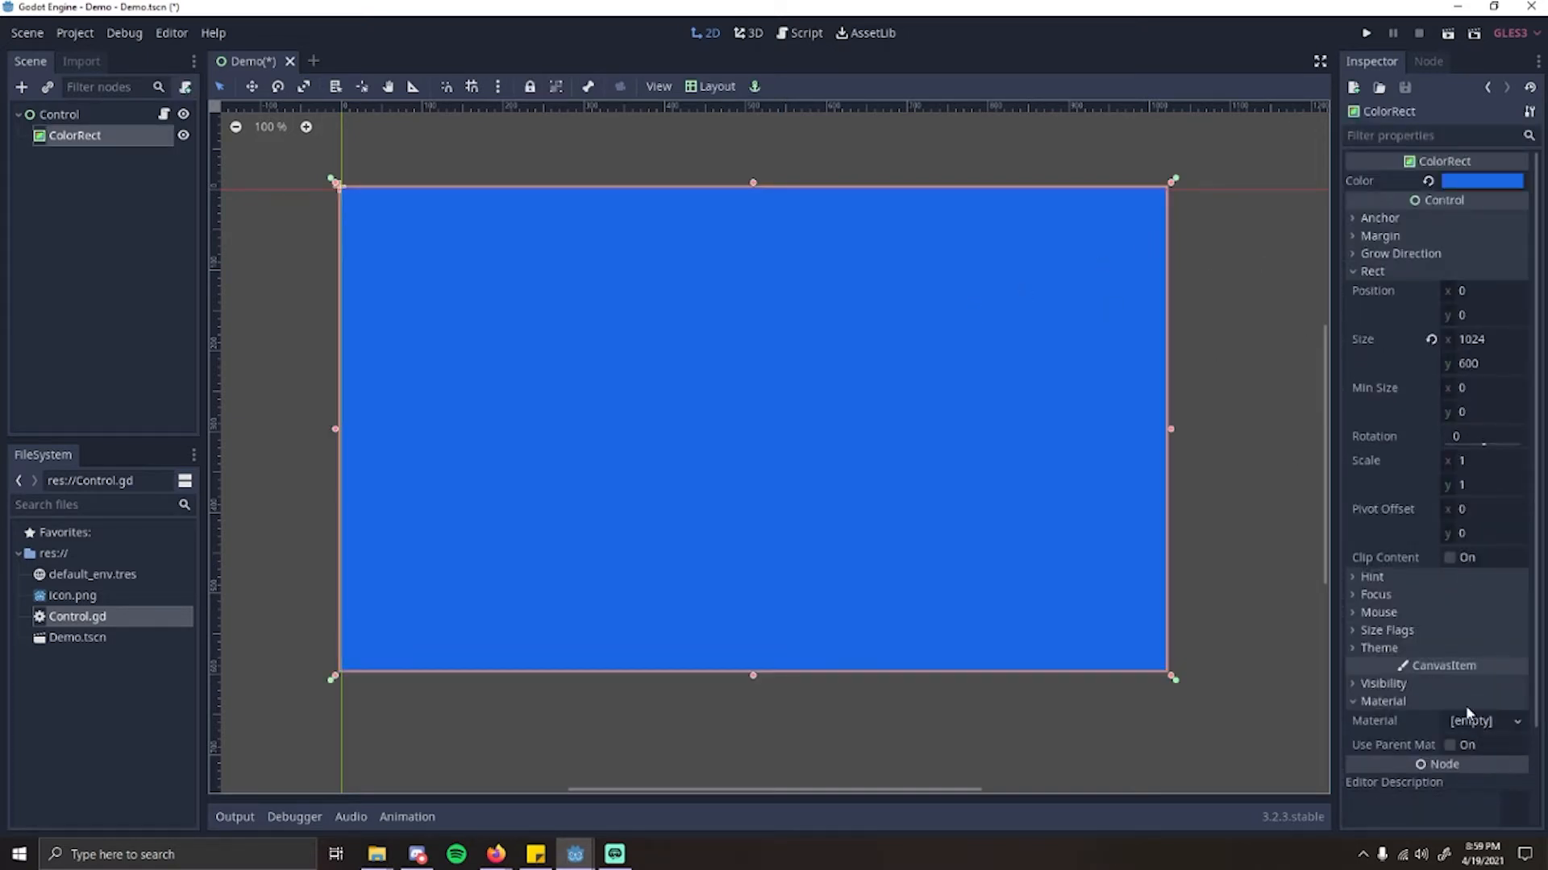
pyautogui.click(1435, 66)
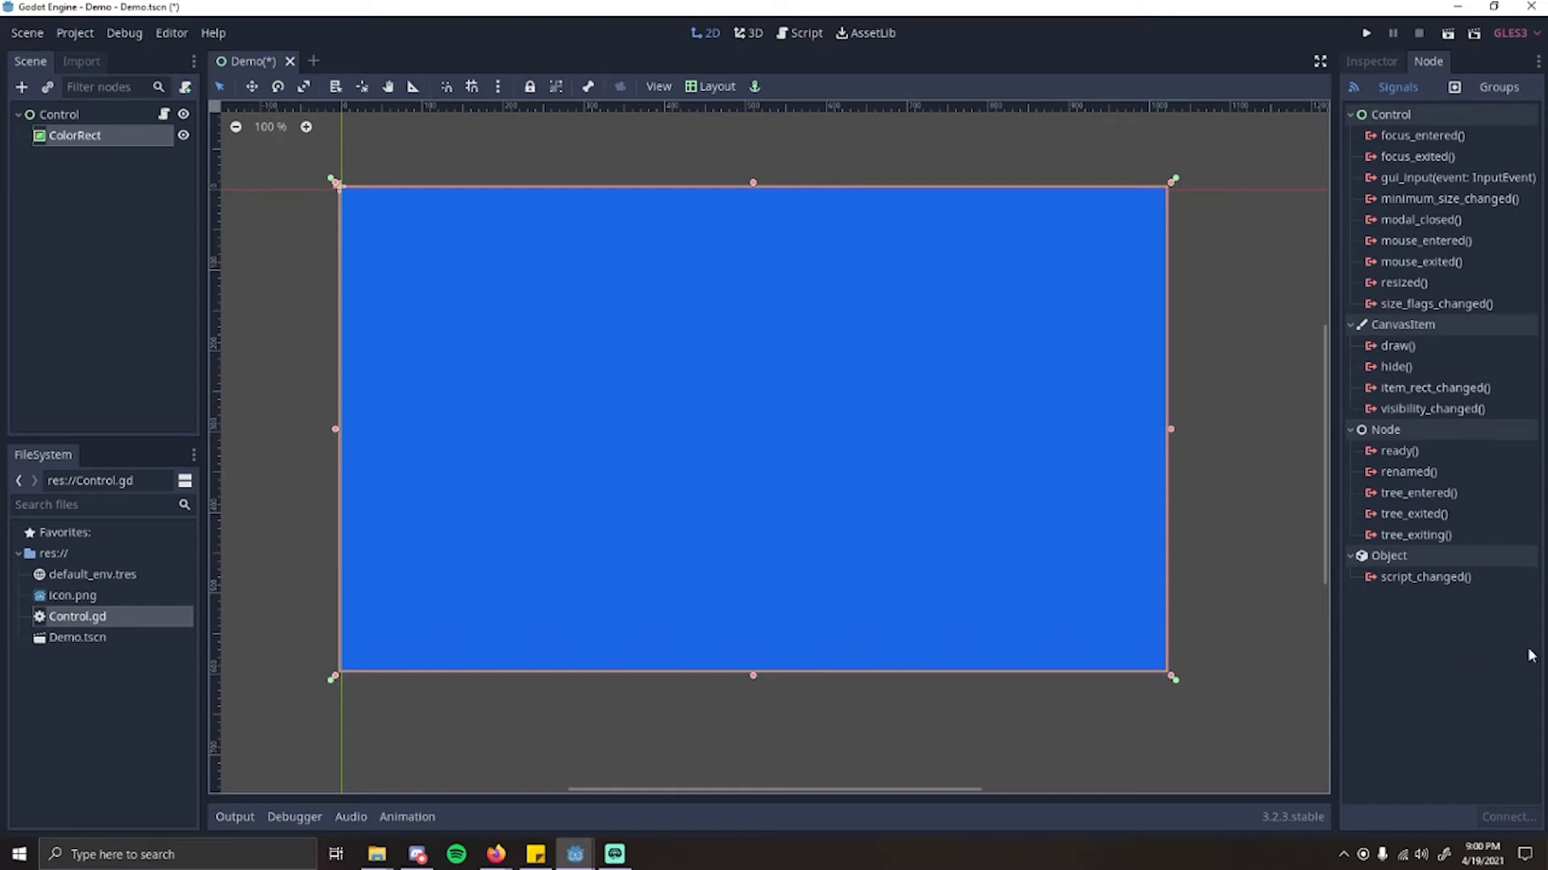
pyautogui.click(1471, 624)
pyautogui.click(1394, 64)
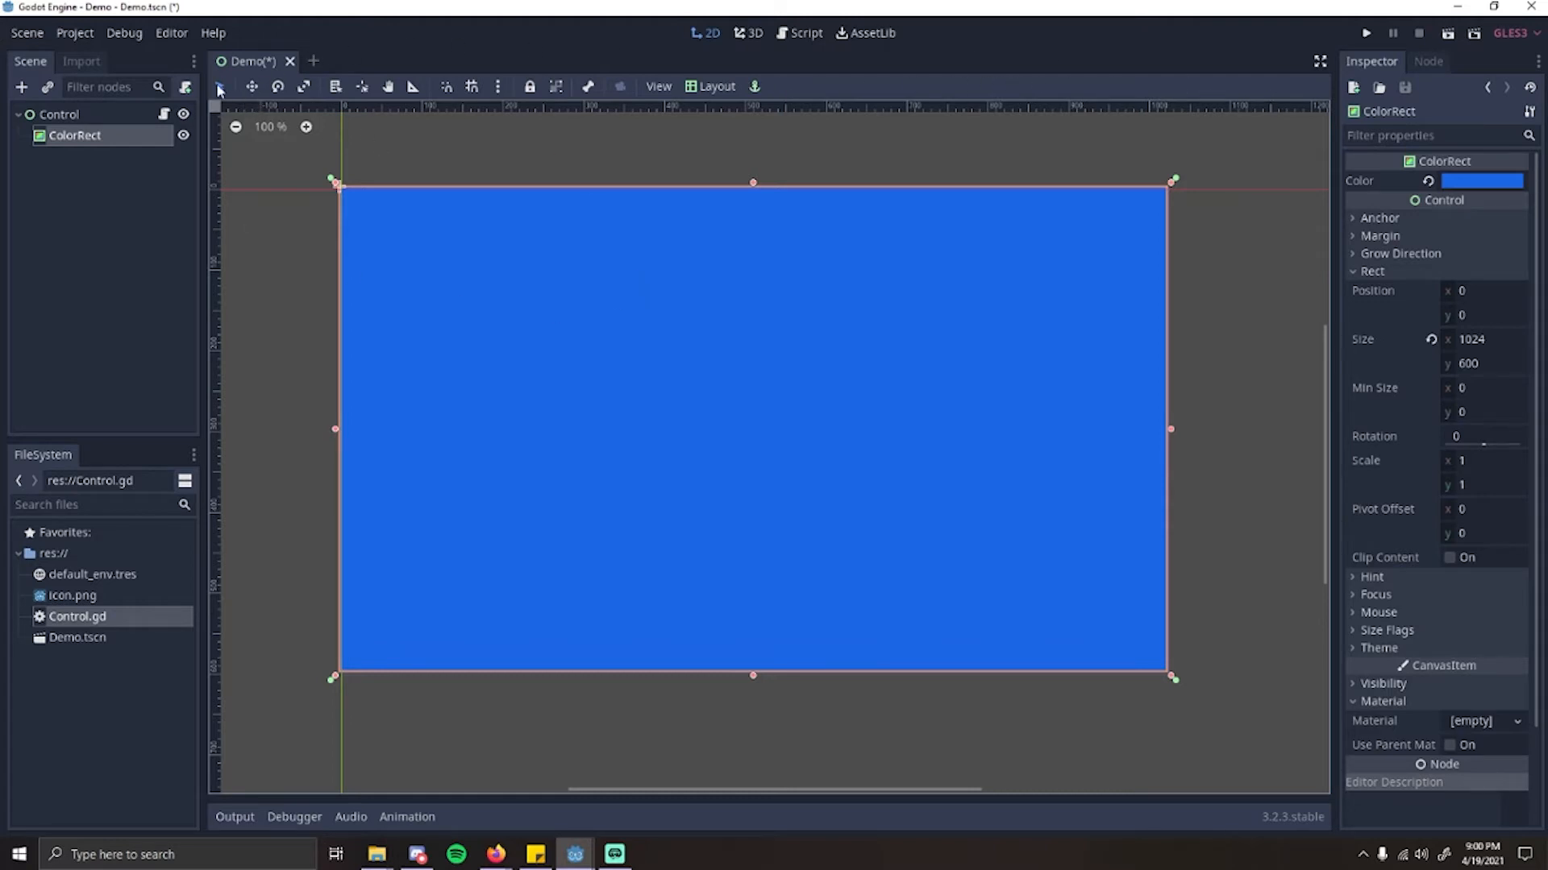
# Step: Nudge the ColorRect in Select mode and again in Move mode, to a position of about x 4, y 5
pyautogui.moveTo(601, 333); pyautogui.dragTo(705, 397)
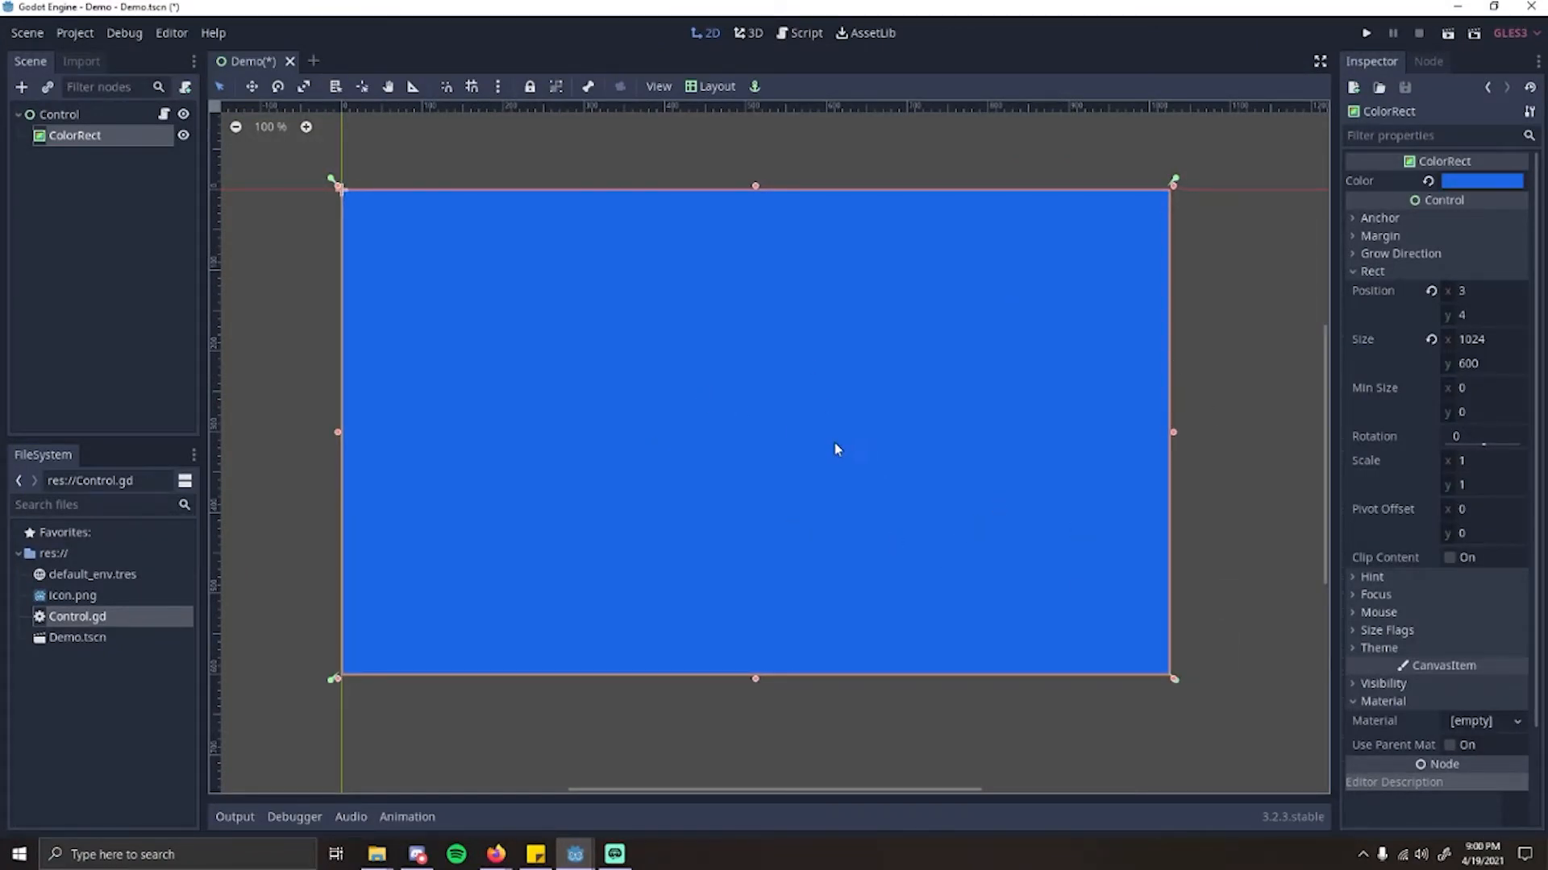
pyautogui.moveTo(834, 443); pyautogui.dragTo(843, 482, button='middle')
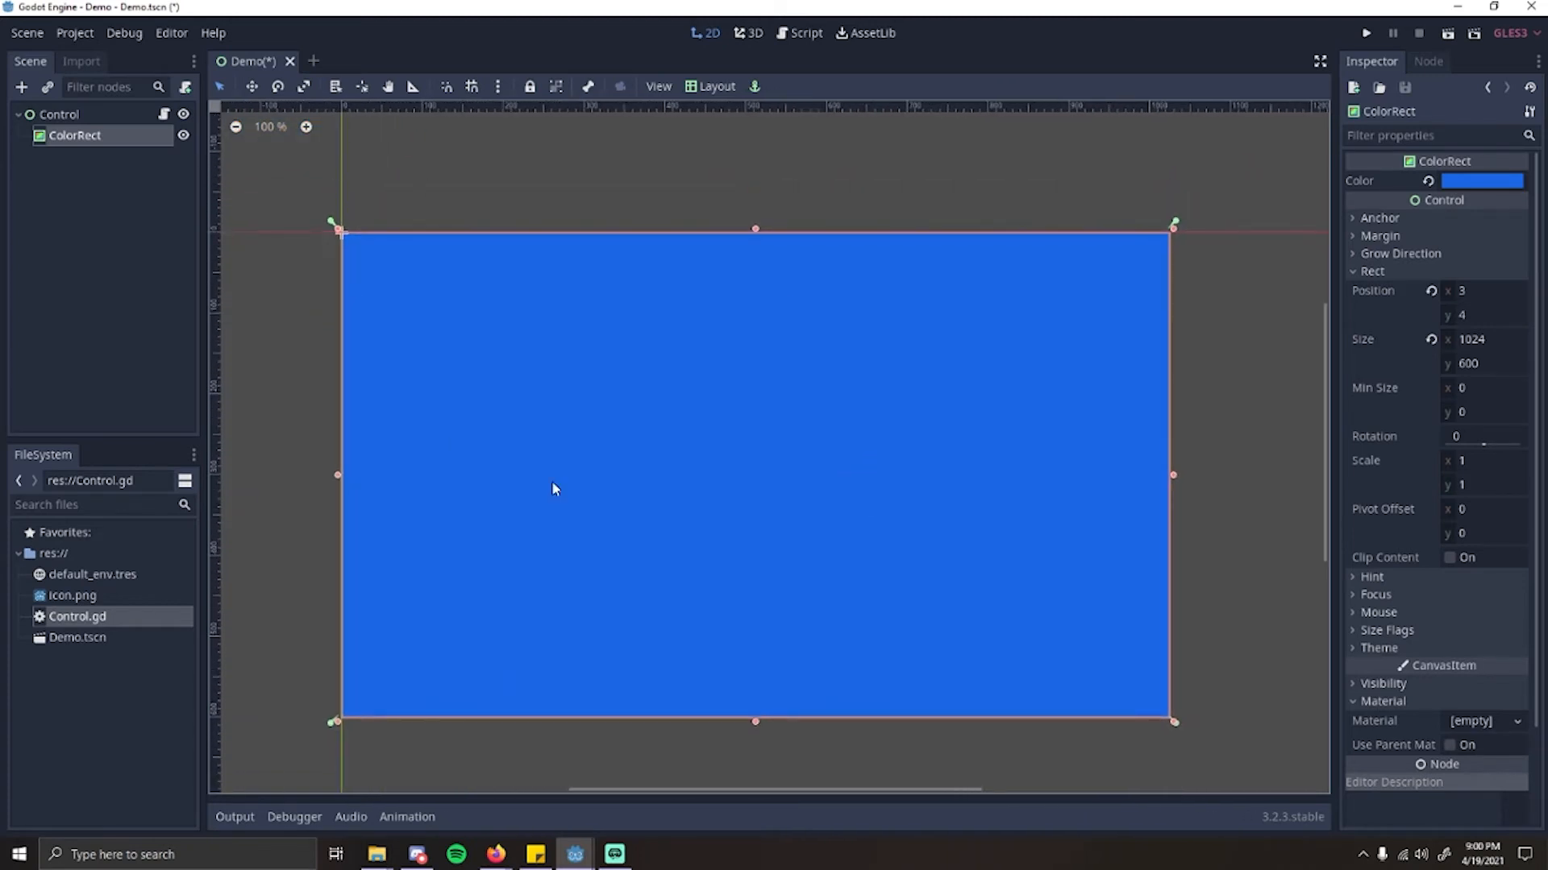
pyautogui.click(252, 86)
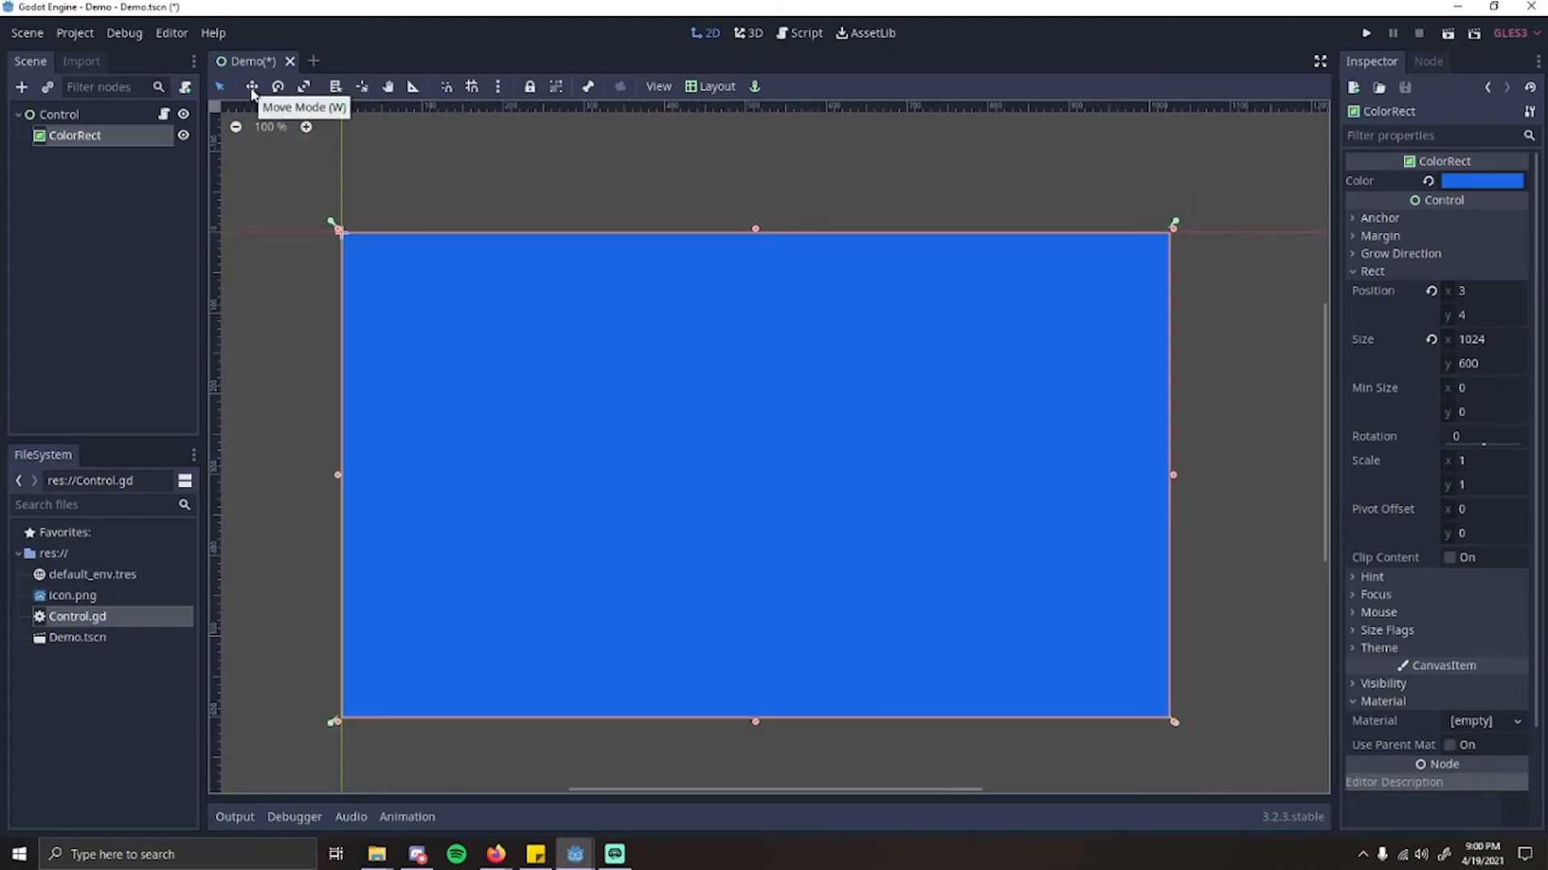
pyautogui.moveTo(612, 386)
pyautogui.mouseDown()
pyautogui.moveTo(591, 380)
pyautogui.moveTo(577, 449)
pyautogui.moveTo(669, 470)
pyautogui.moveTo(632, 406)
pyautogui.mouseUp()
# Step: Rotate the ColorRect freehand to about -7.4 degrees using Rotate mode
pyautogui.click(278, 86)
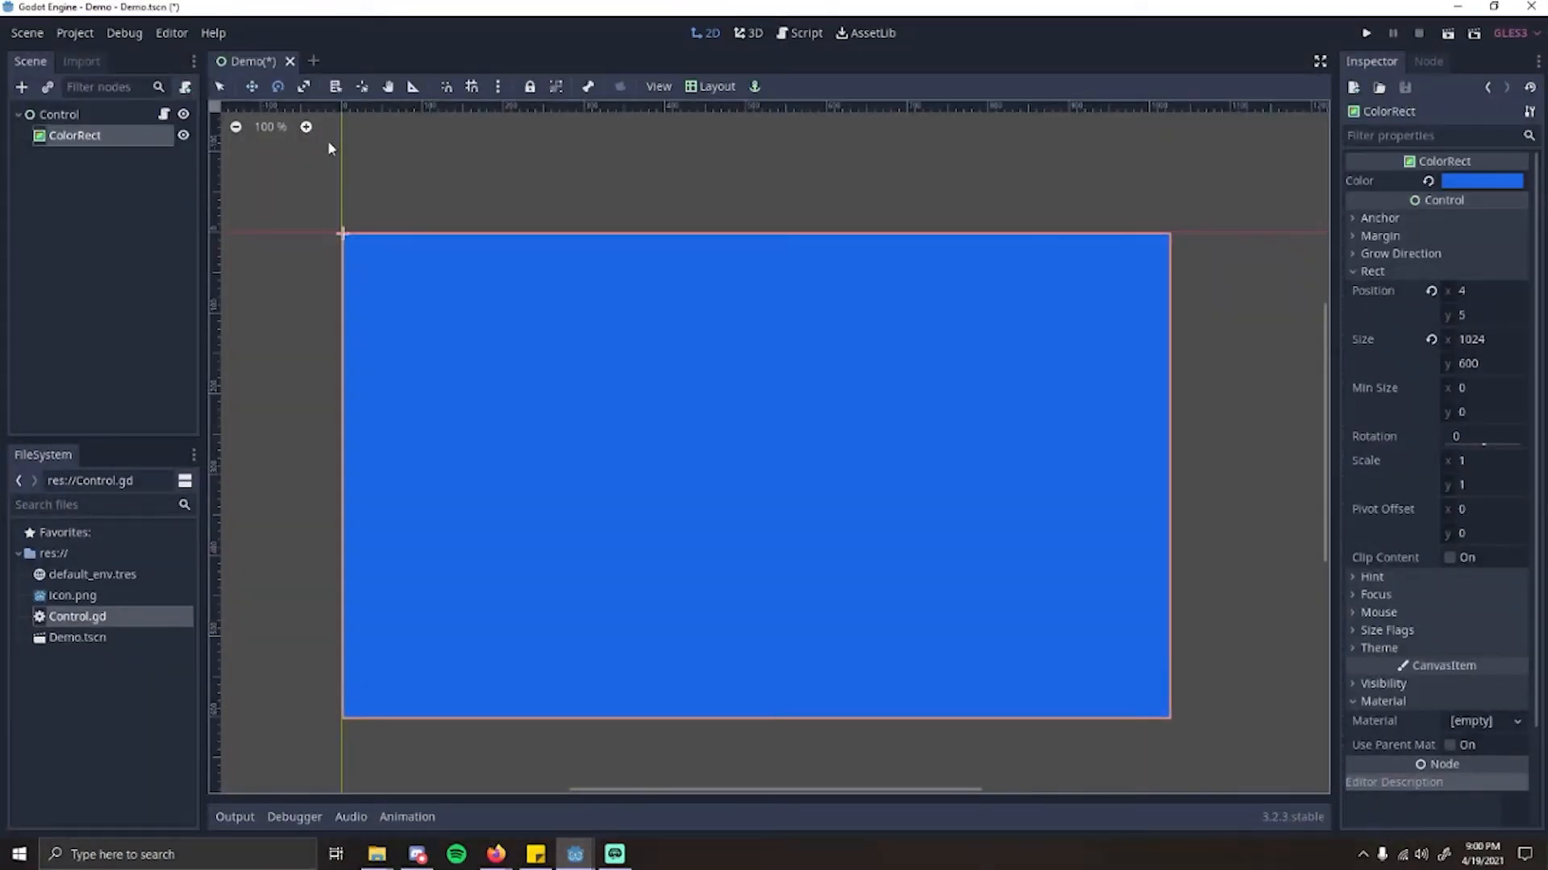
pyautogui.moveTo(419, 241); pyautogui.dragTo(862, 311)
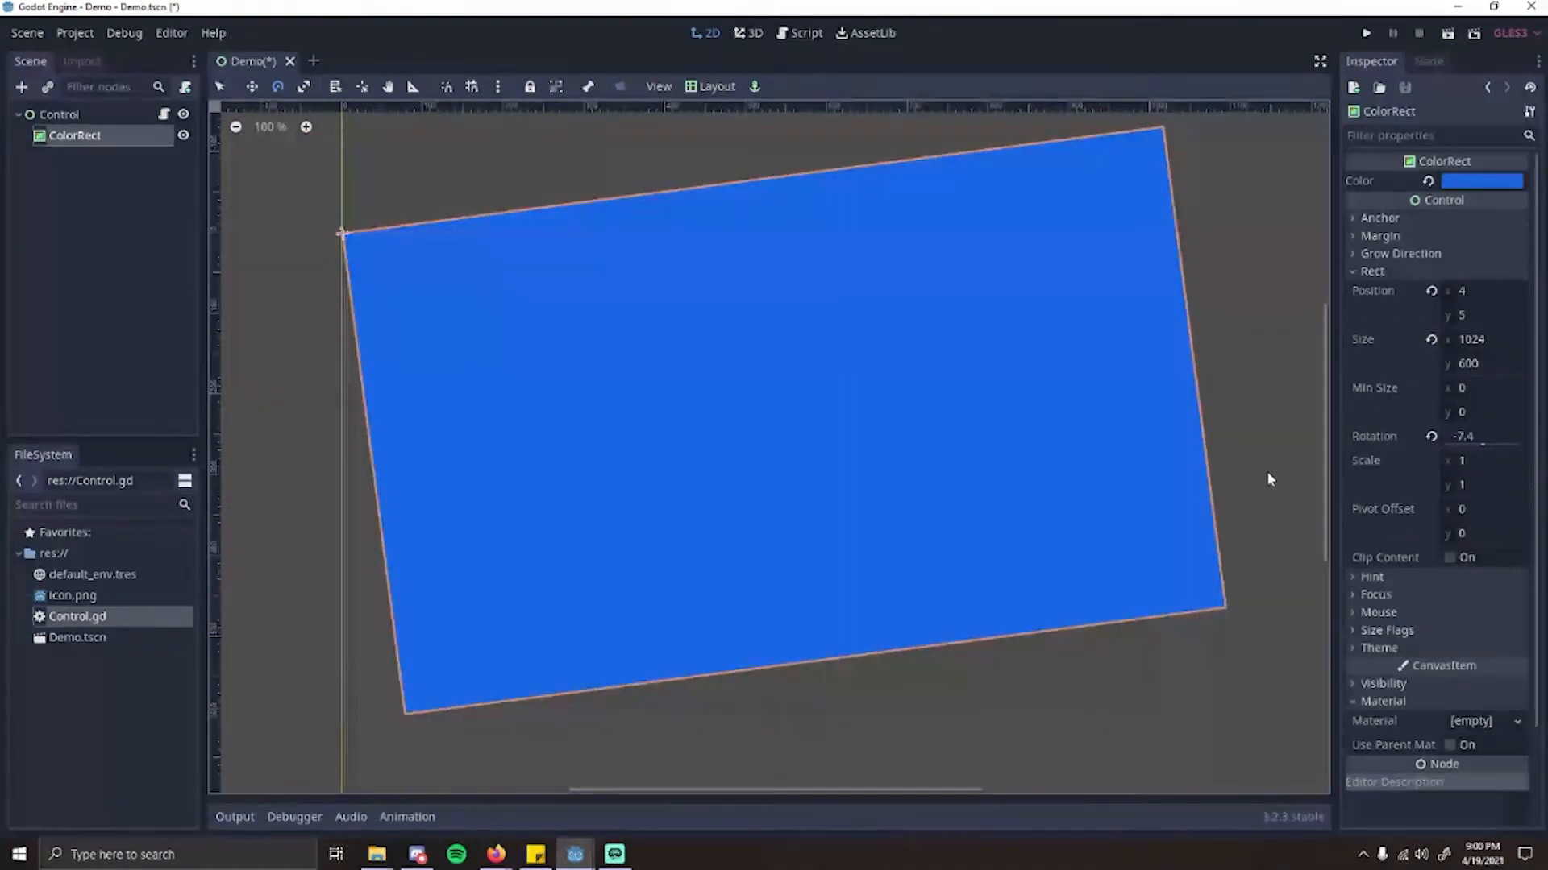
# Step: Reset the ColorRect's rotation and position to 0
pyautogui.click(1432, 436)
pyautogui.click(1431, 291)
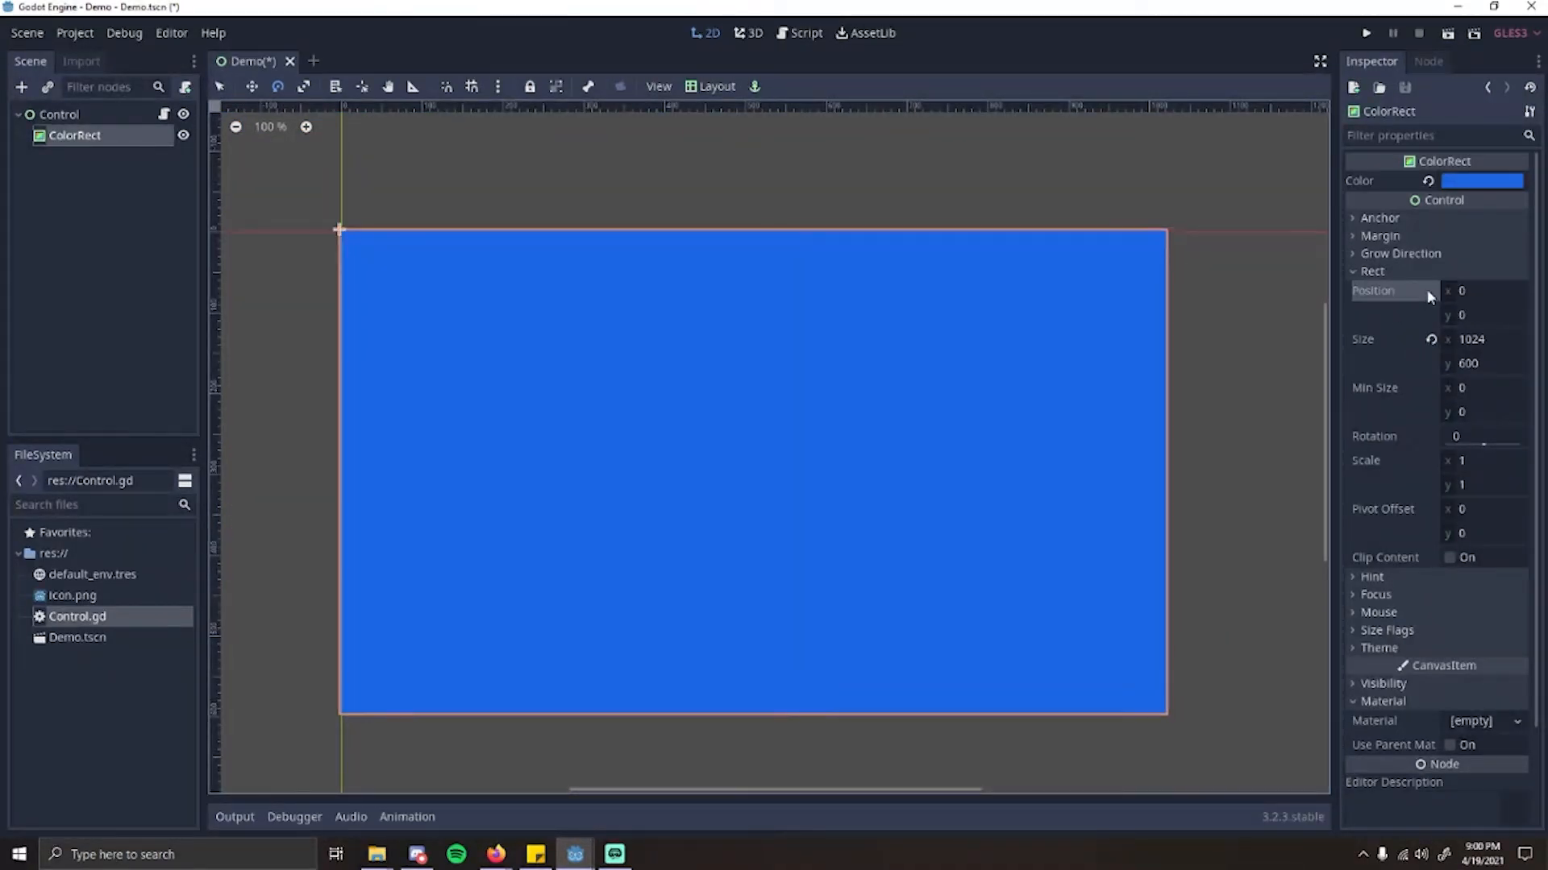
# Step: Scale the ColorRect freehand using Scale mode, return to Select mode, and undo the scaling
pyautogui.click(303, 86)
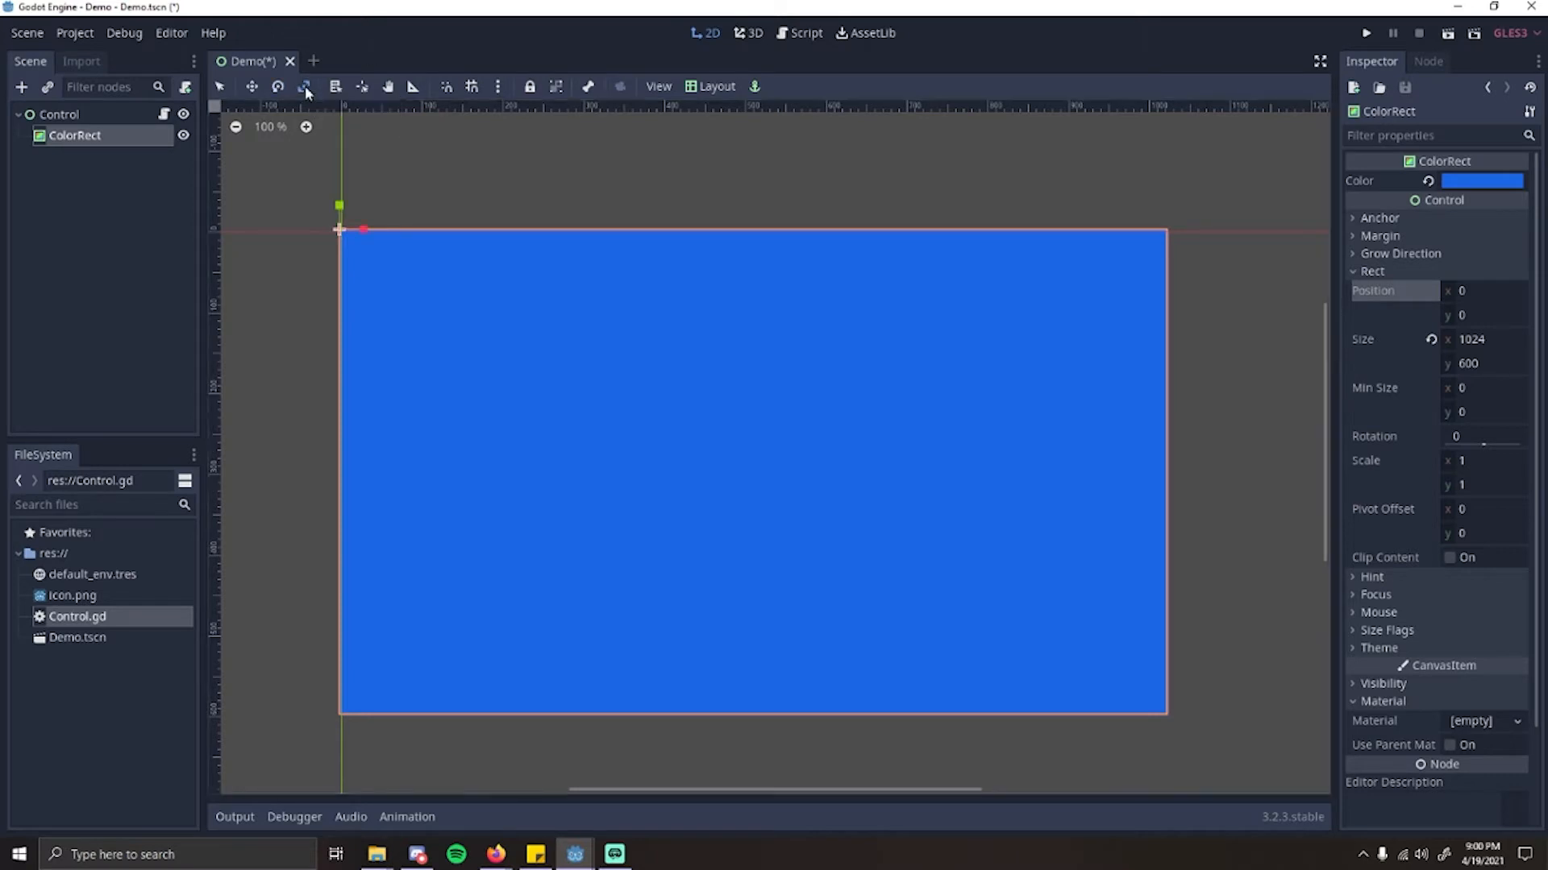
pyautogui.moveTo(711, 404); pyautogui.dragTo(892, 645)
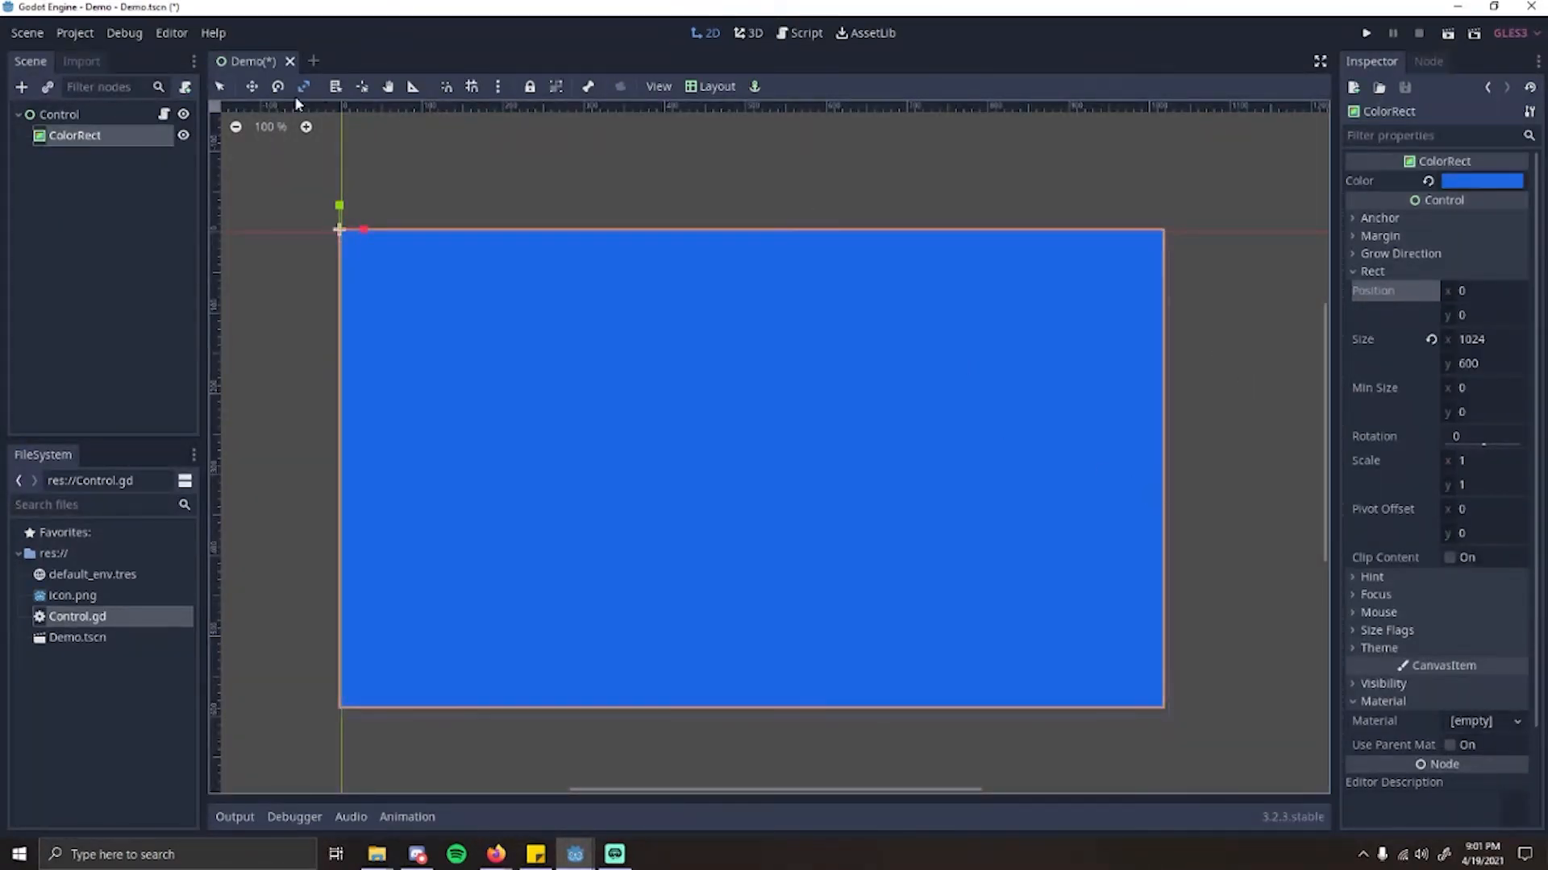
pyautogui.click(221, 87)
pyautogui.hotkey('ctrl', 'z')
pyautogui.hotkey('ctrl', 'z')
pyautogui.hotkey('ctrl', 'z')
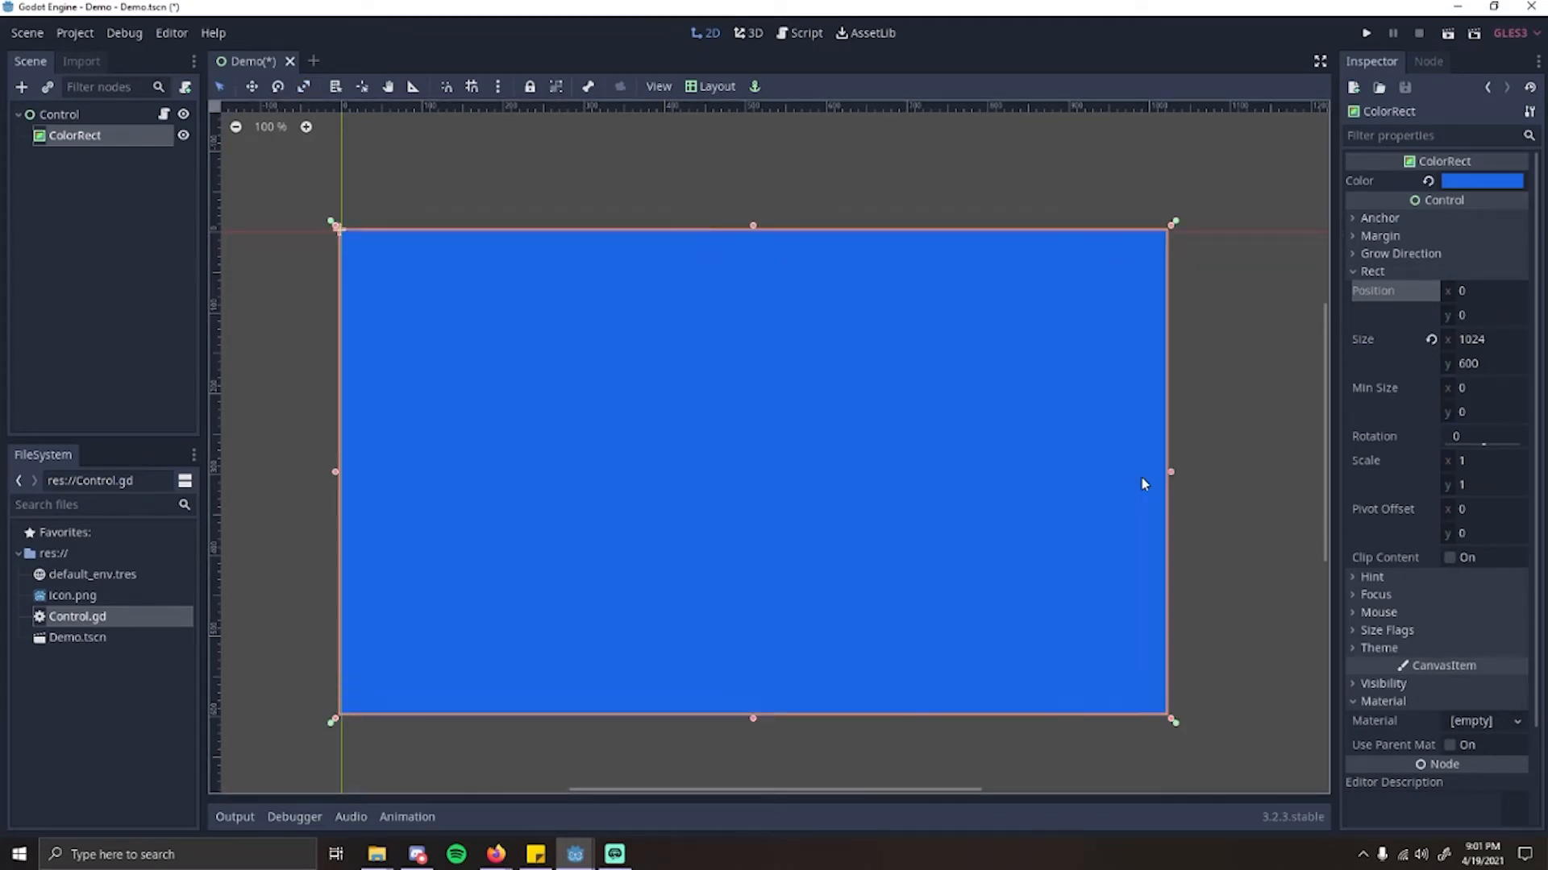
# Step: Stretch the ColorRect freehand to about 1025 by 605 and move it to about x 75, y 16
pyautogui.click(1231, 457)
pyautogui.click(838, 372)
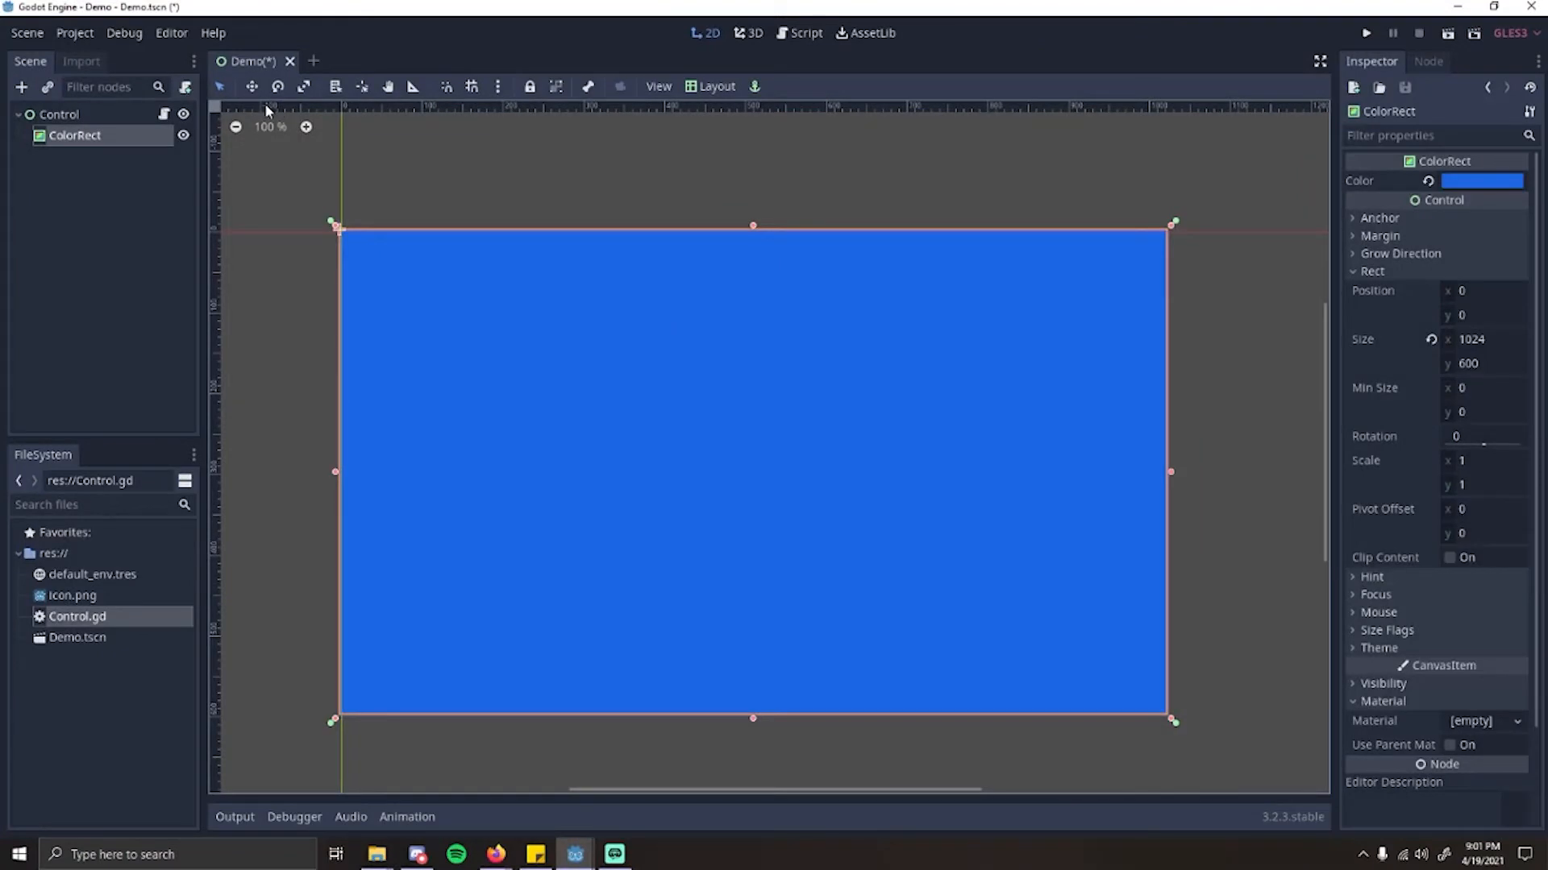
pyautogui.click(413, 169)
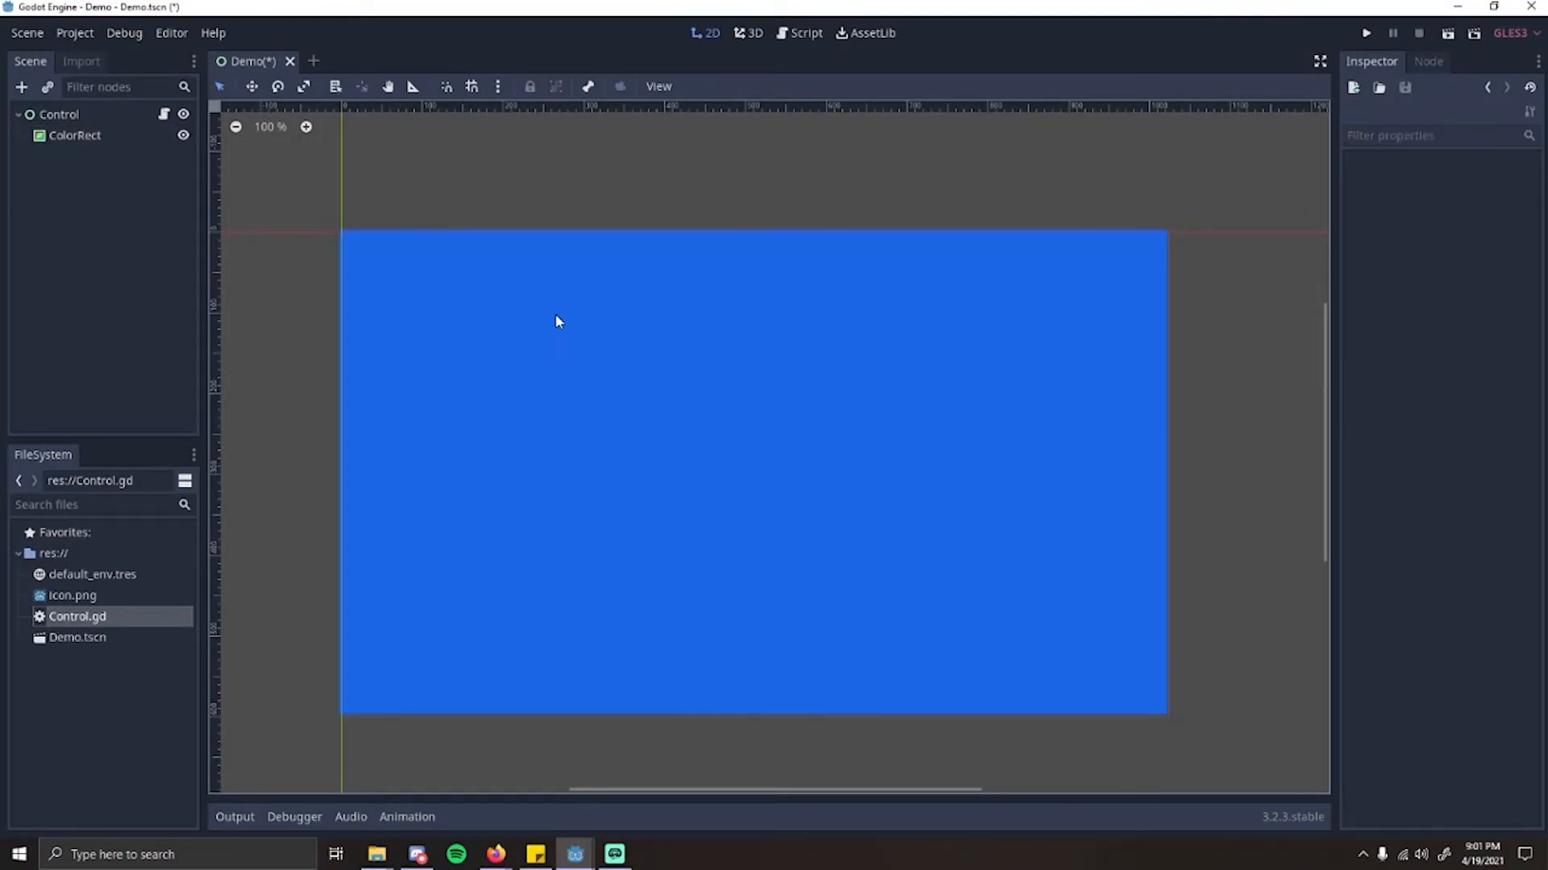
pyautogui.click(558, 327)
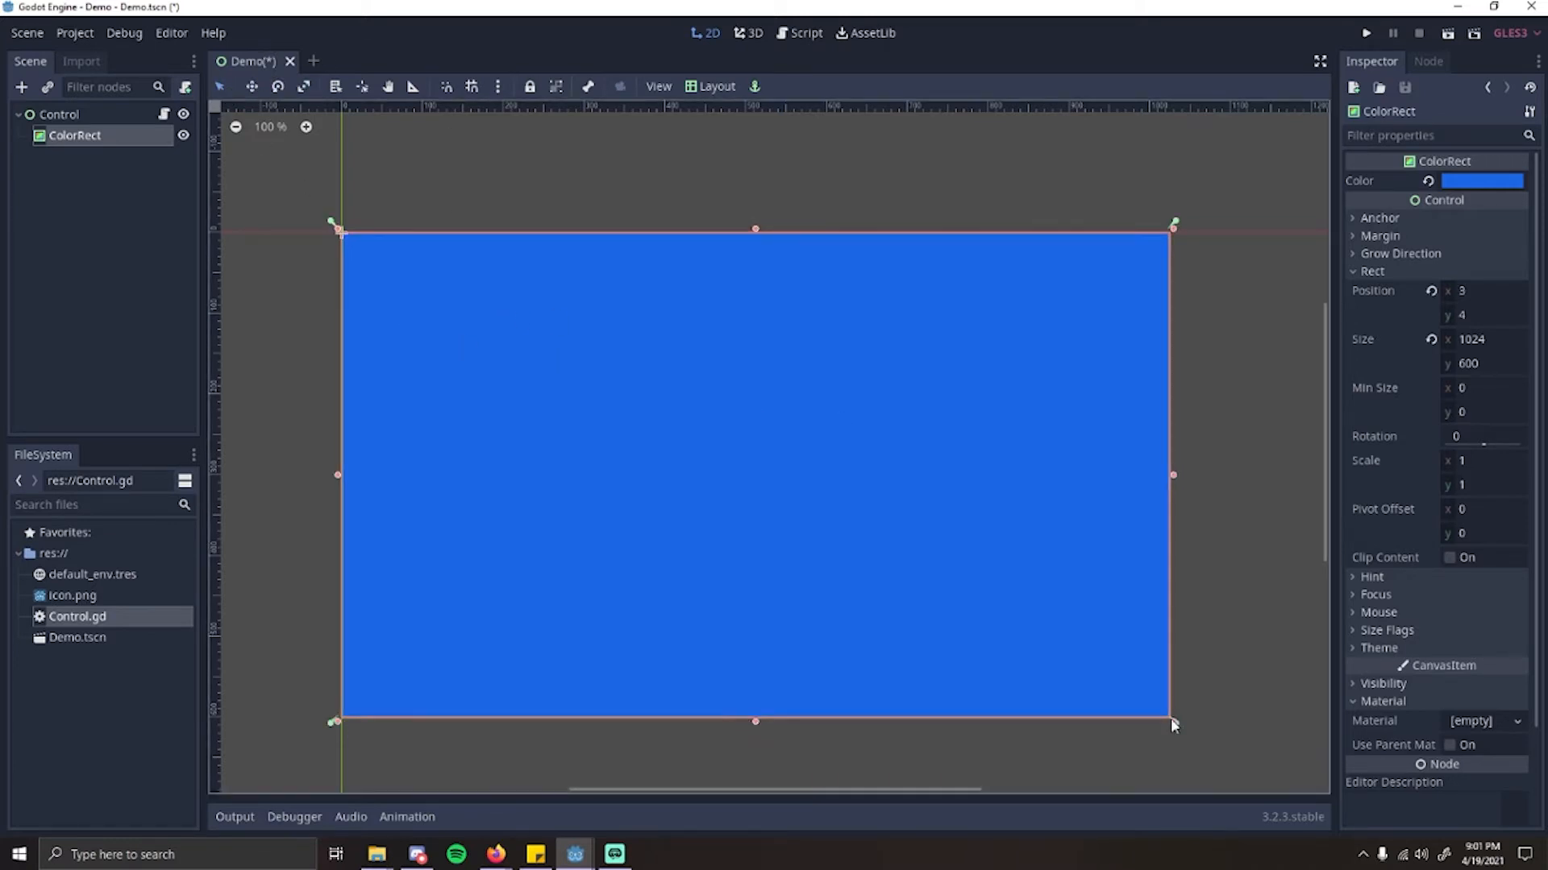
pyautogui.moveTo(1171, 718)
pyautogui.mouseDown()
pyautogui.moveTo(870, 473)
pyautogui.moveTo(860, 424)
pyautogui.moveTo(1170, 723)
pyautogui.mouseUp()
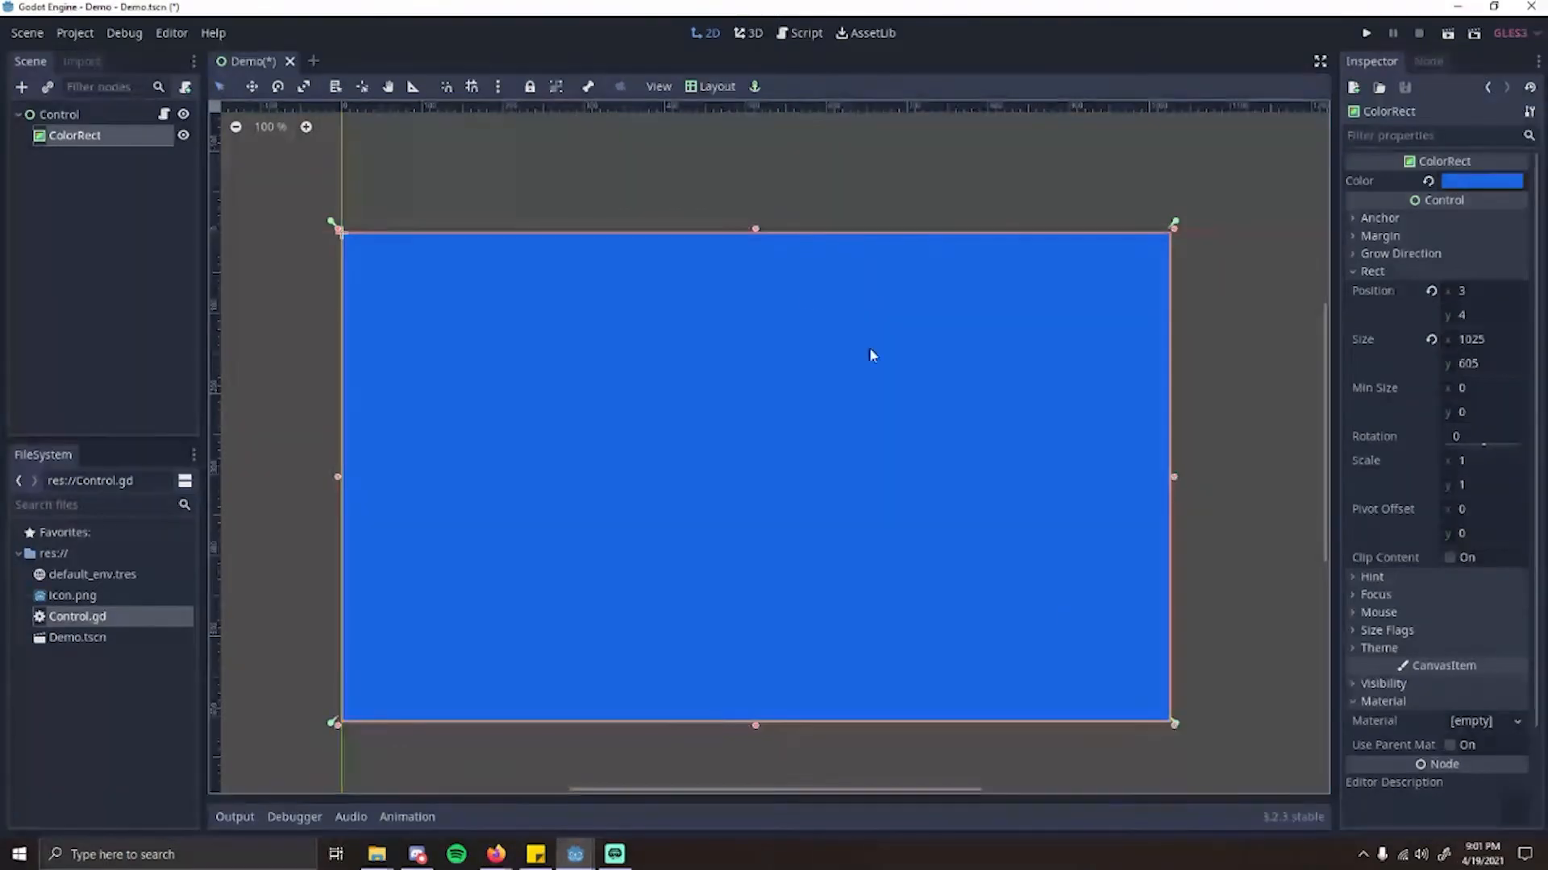
pyautogui.click(1430, 291)
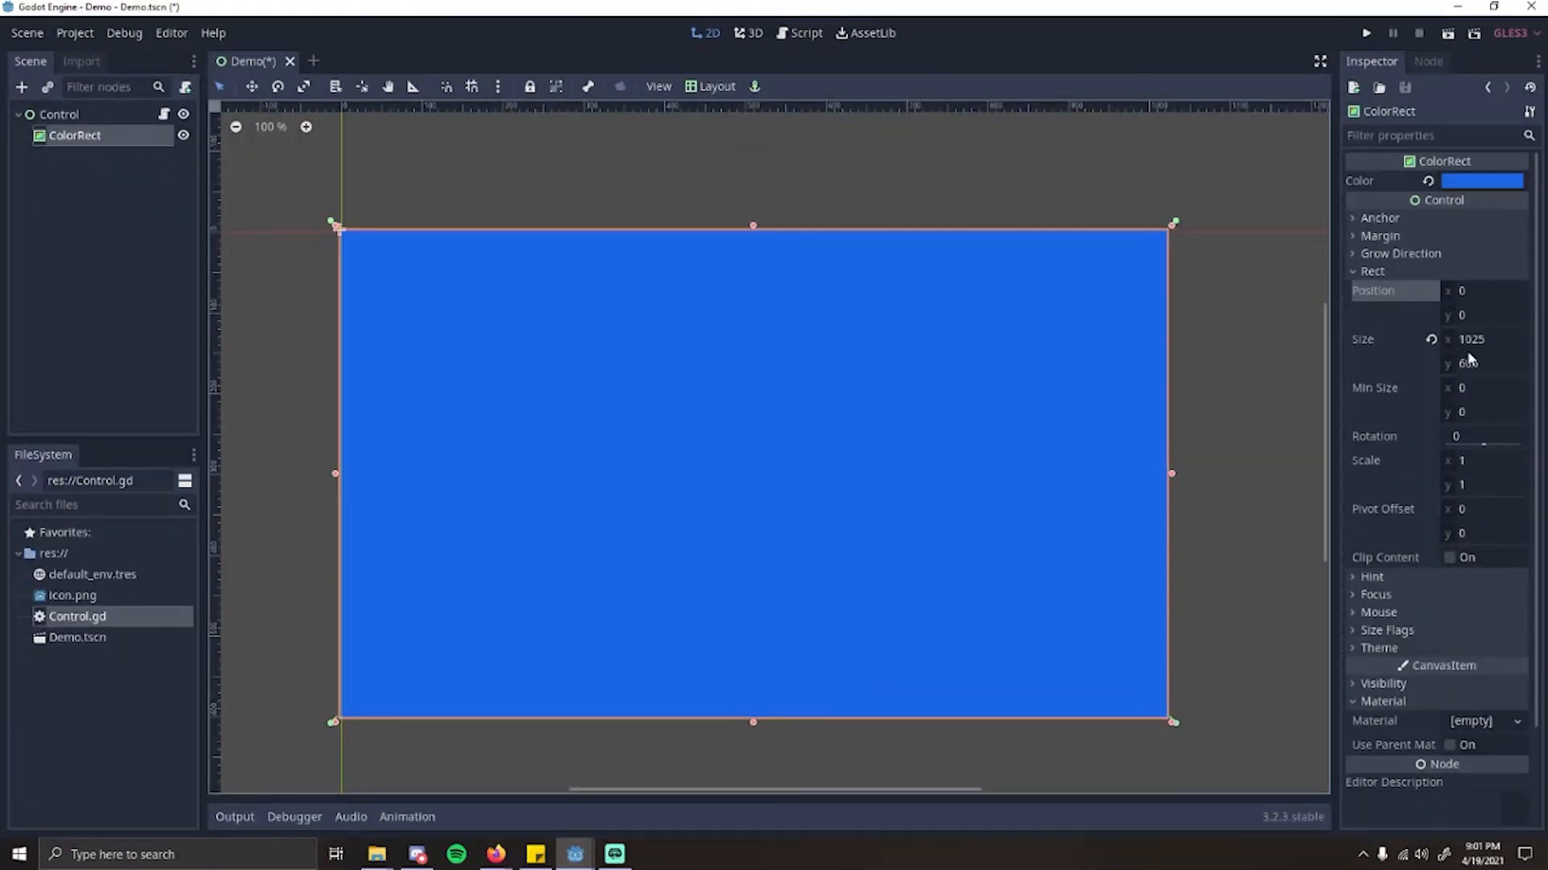
pyautogui.moveTo(839, 387); pyautogui.dragTo(756, 365)
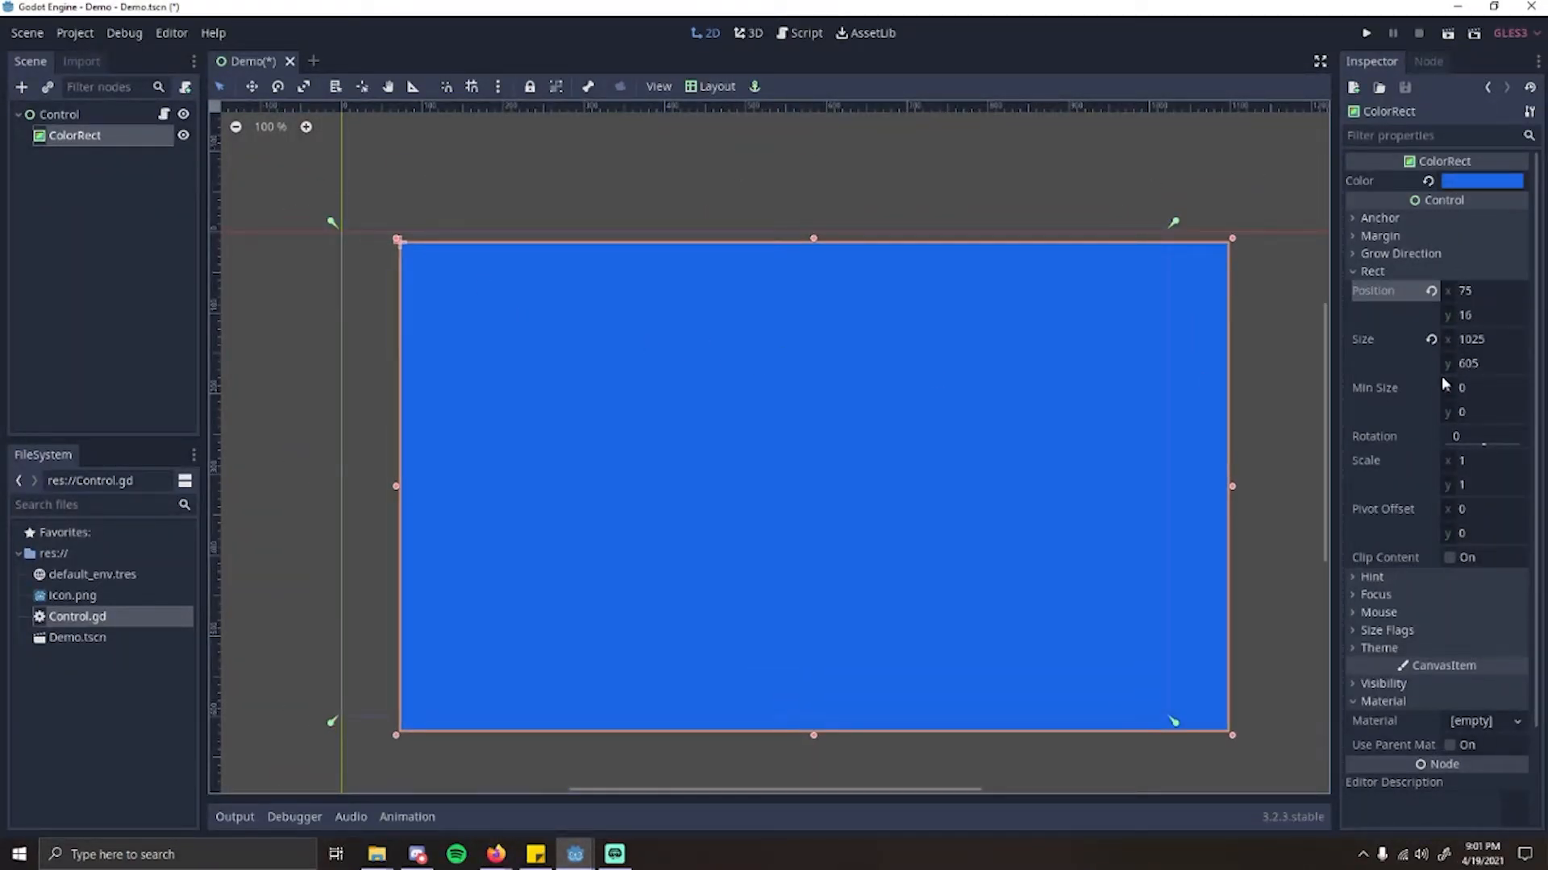
# Step: Reset the ColorRect's position to 0 and set its size to 1024 by 600
pyautogui.click(1430, 291)
pyautogui.click(1431, 339)
pyautogui.click(1487, 338)
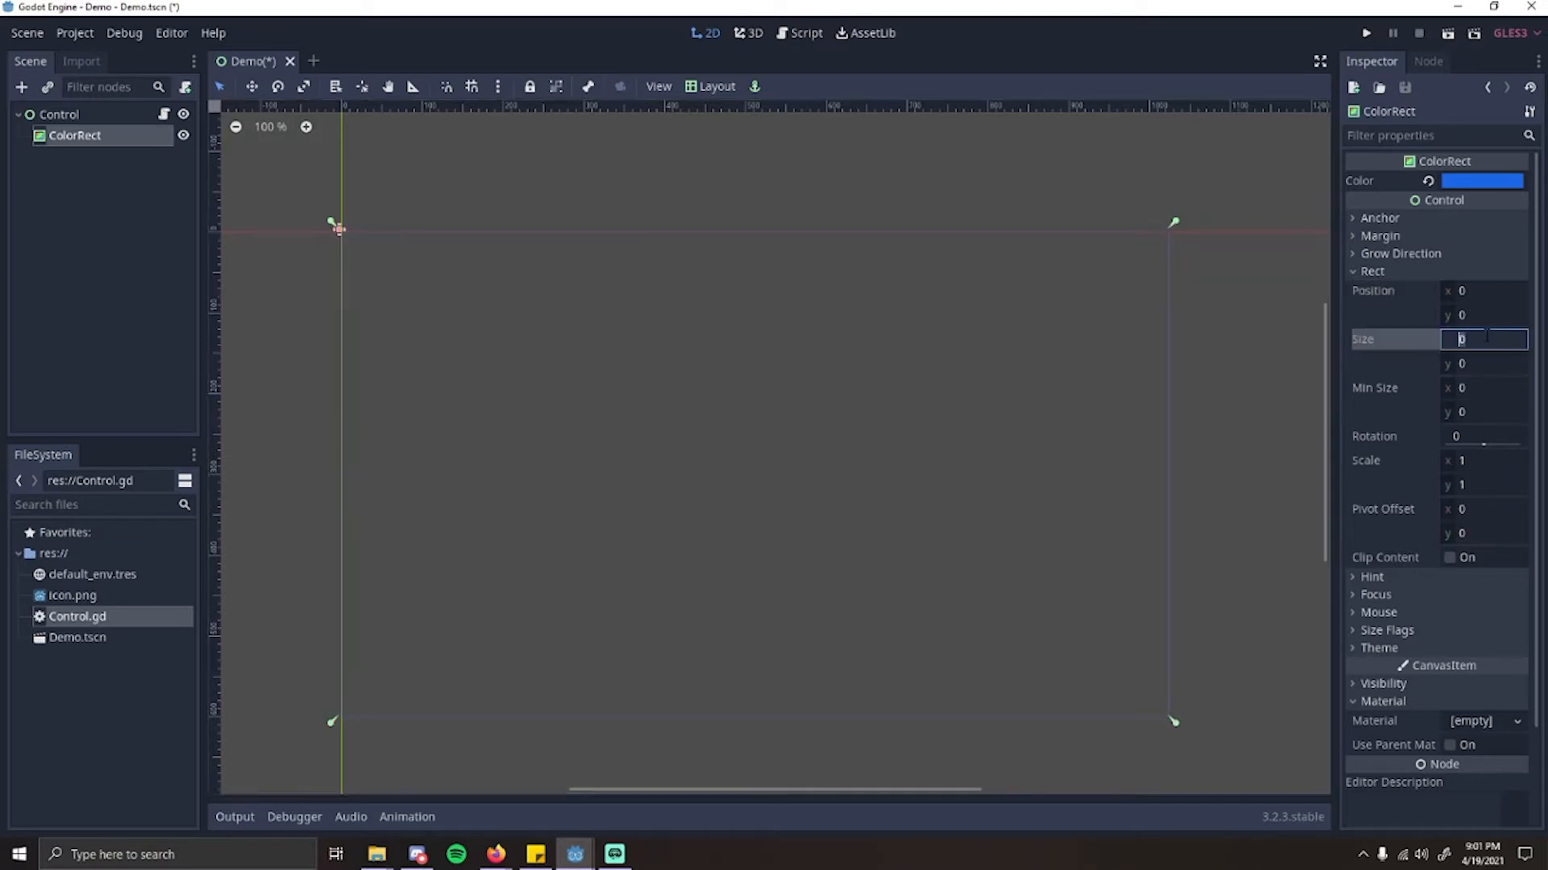
pyautogui.write('1024')
pyautogui.click(1499, 358)
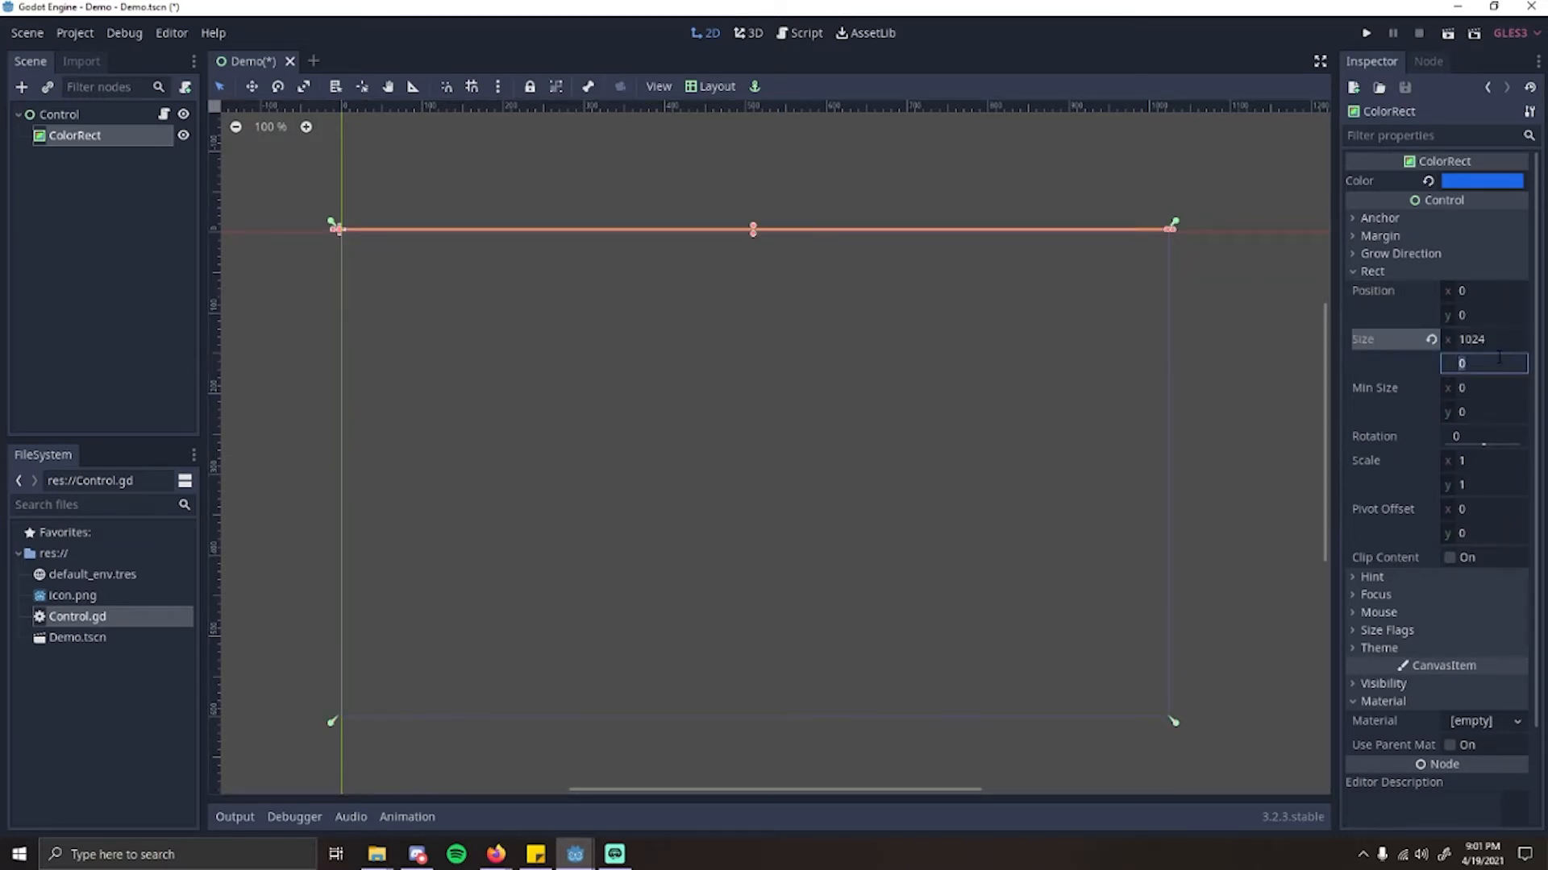
pyautogui.write('600')
pyautogui.press('Return')
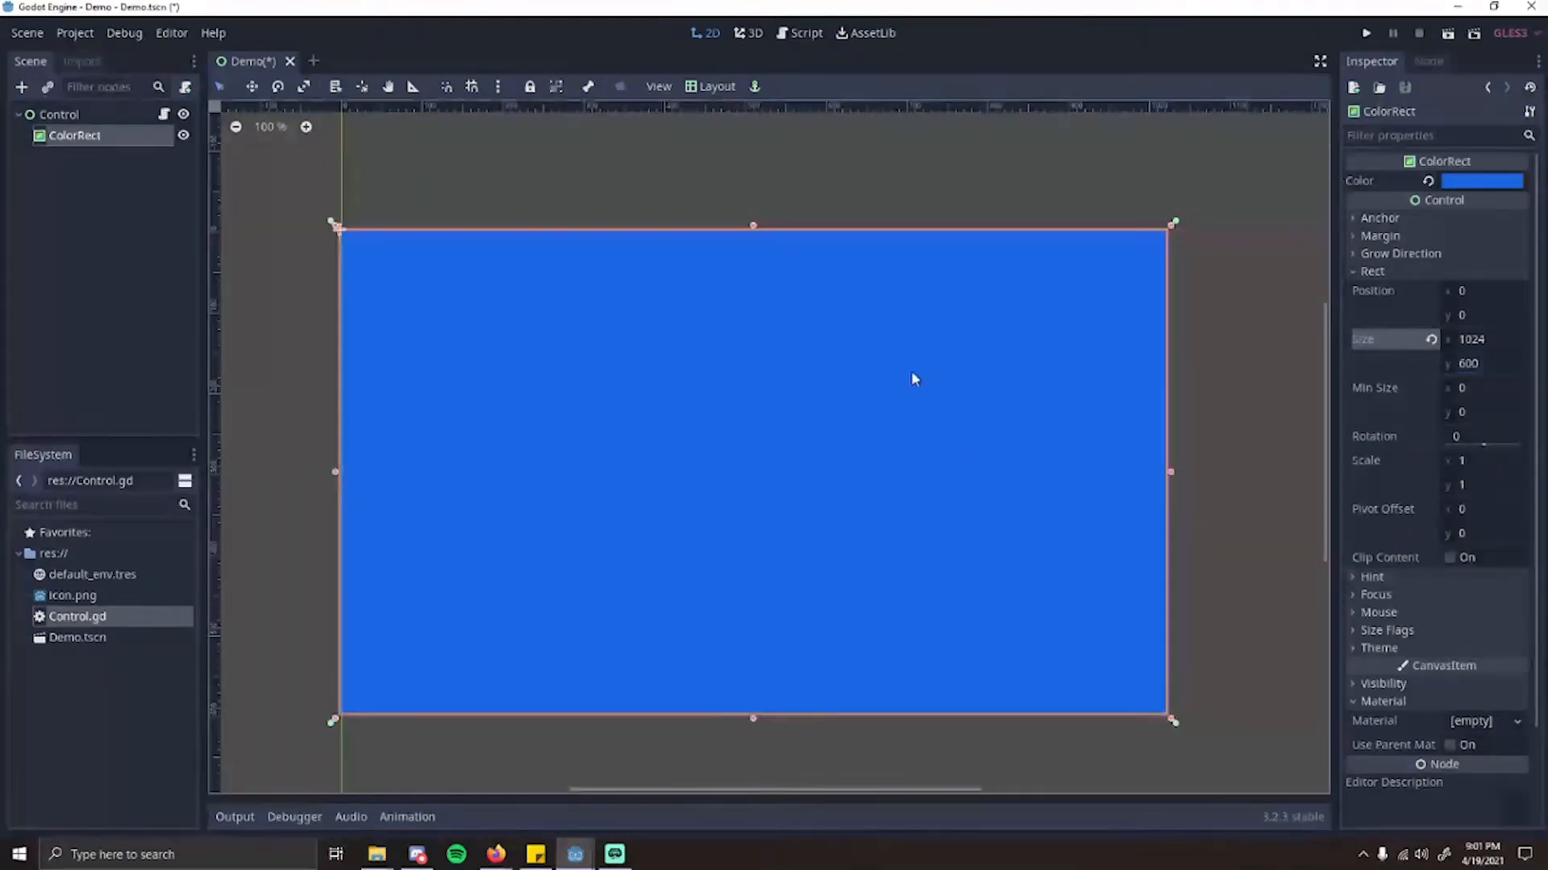
# Step: Turn on grid snapping and nudge the ColorRect to about x 3, y 3 against the grid
pyautogui.click(713, 132)
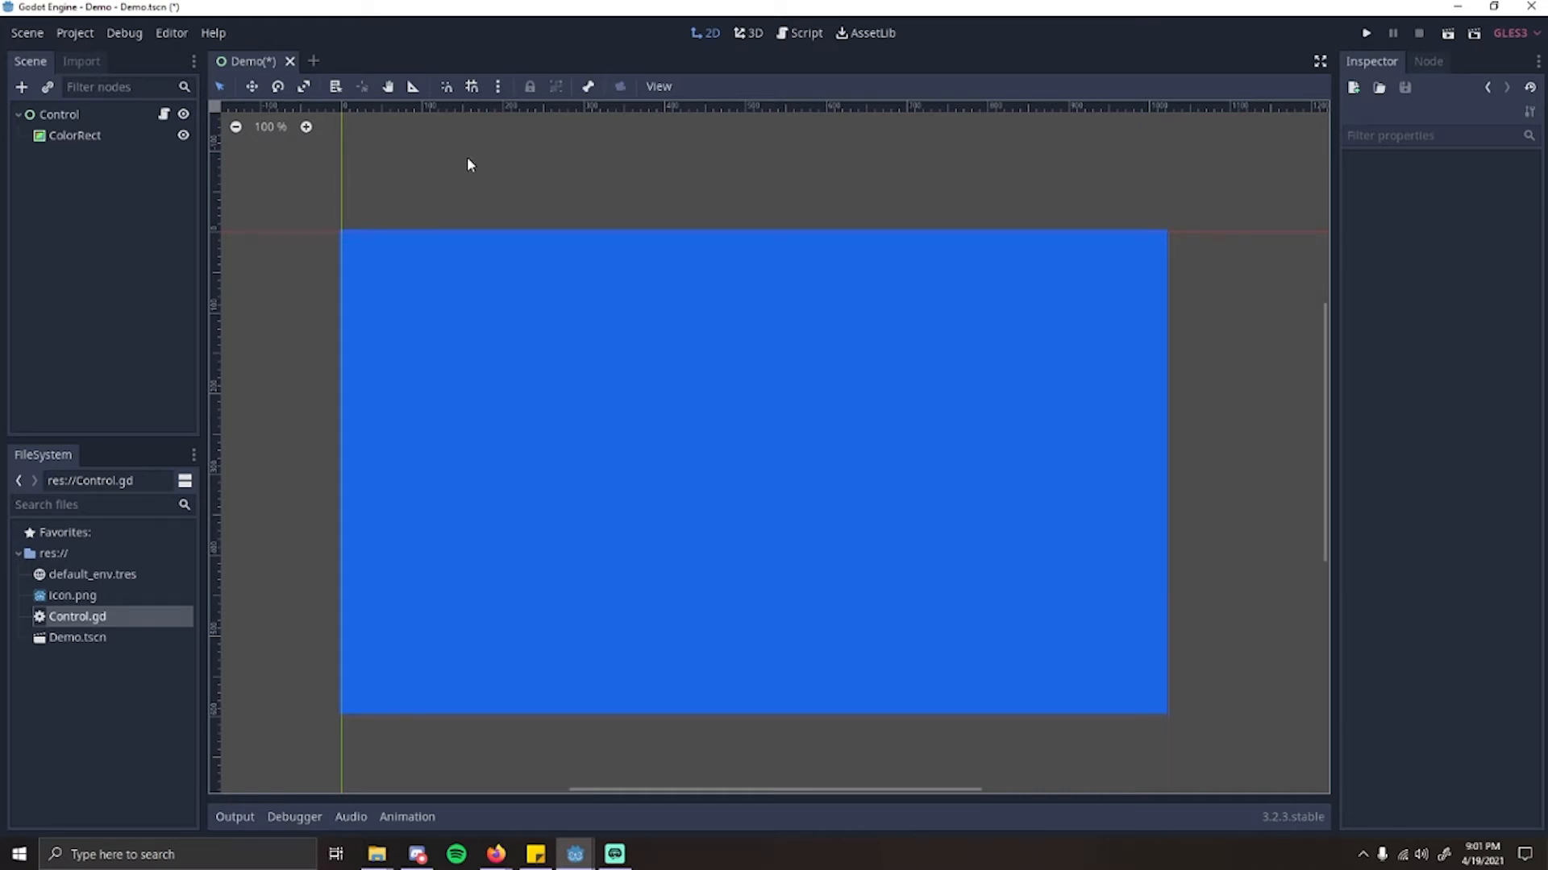
pyautogui.click(473, 88)
pyautogui.click(585, 377)
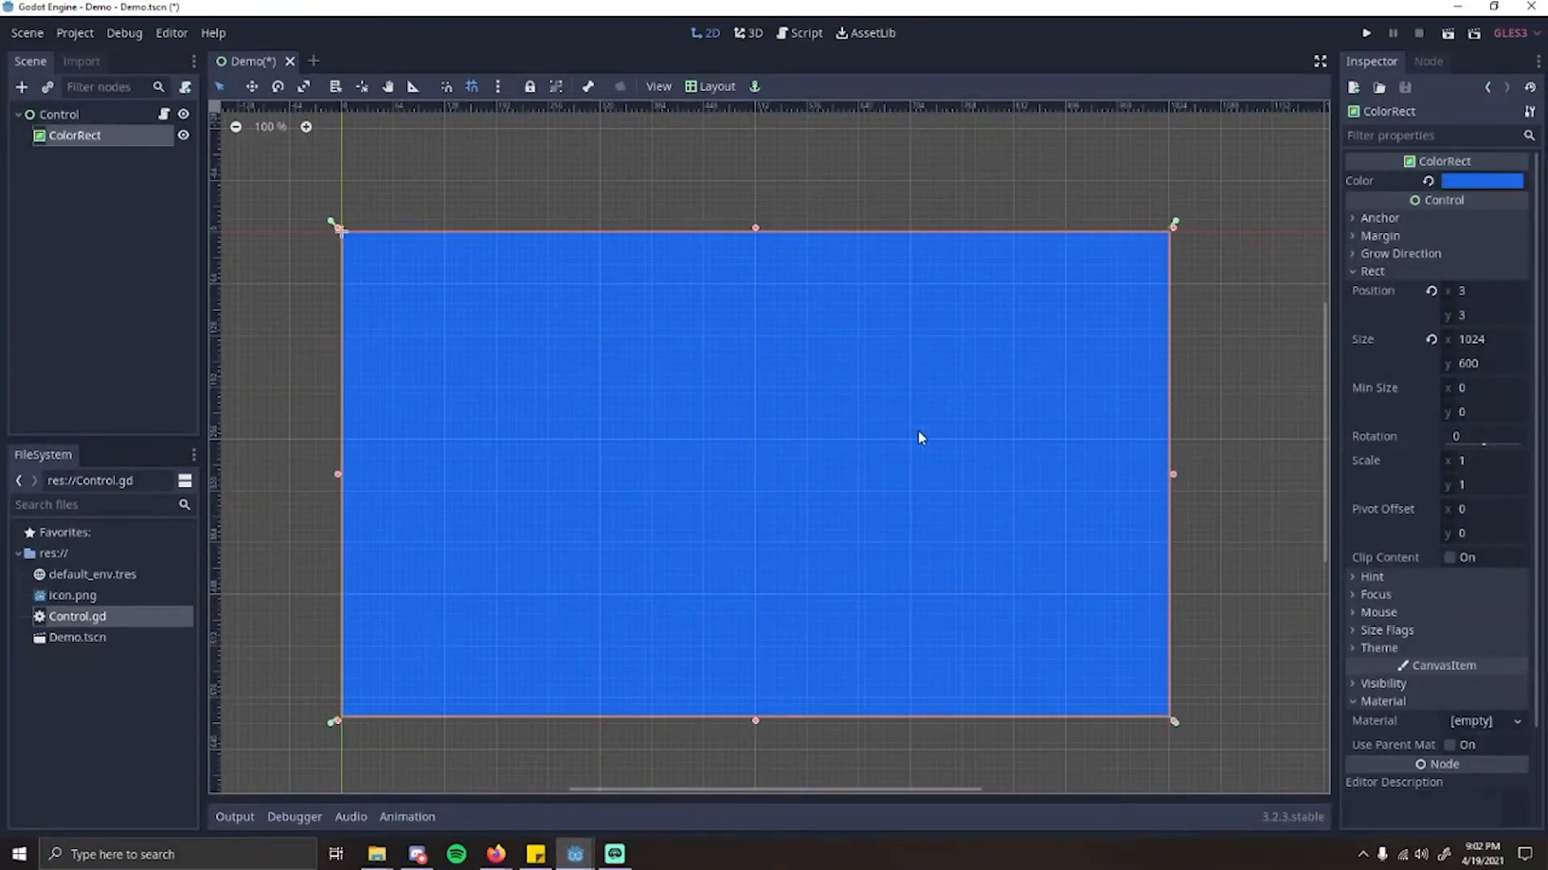
pyautogui.scroll(-1, 609, 348)
pyautogui.scroll(5, 395, 230)
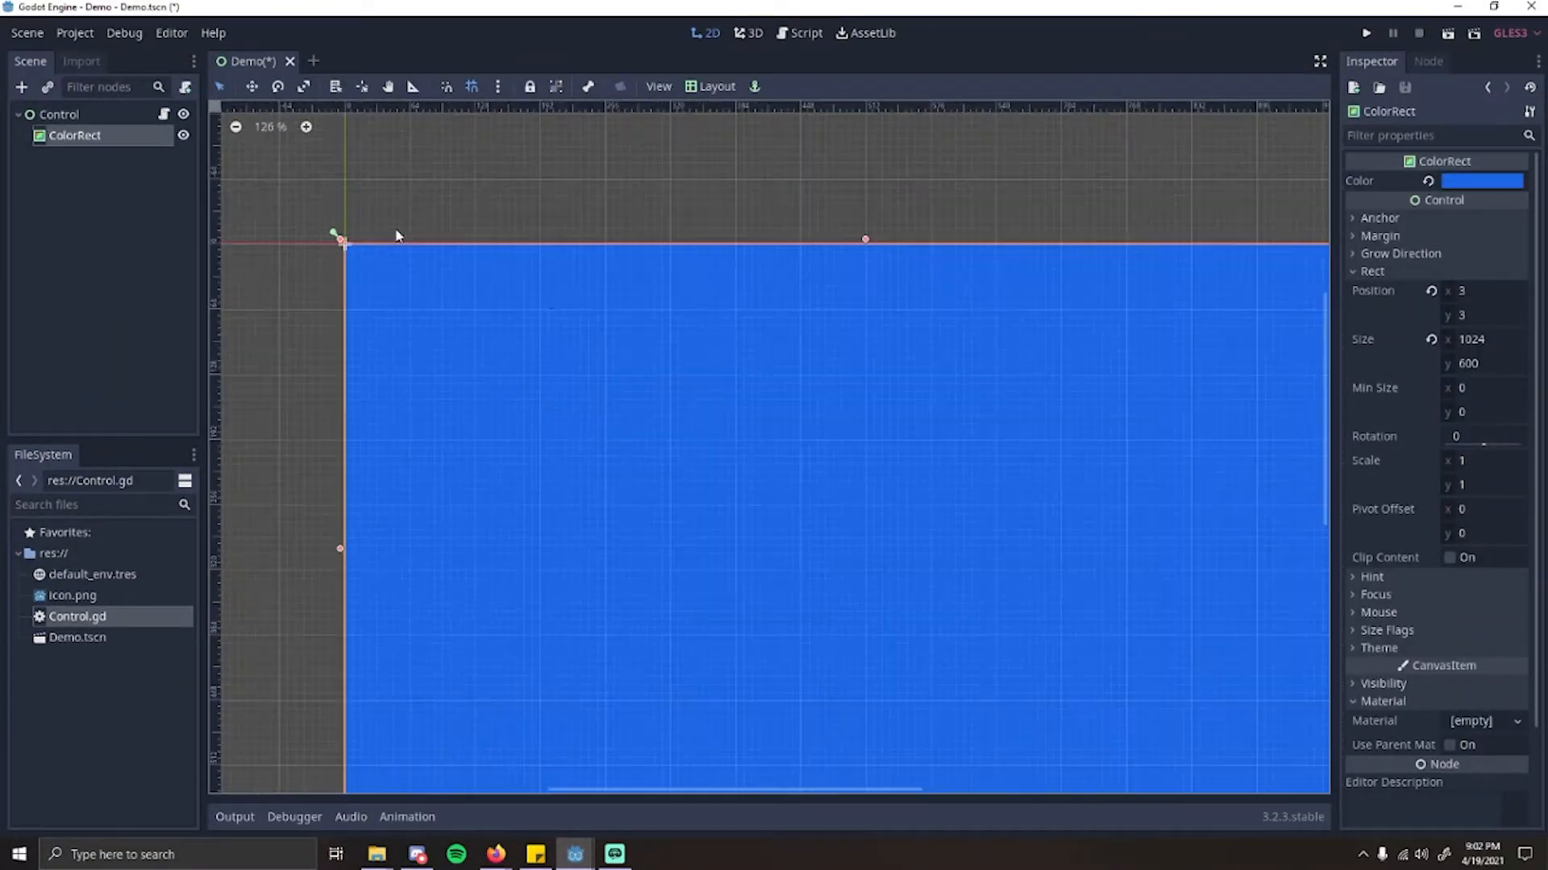
pyautogui.scroll(-4, 468, 204)
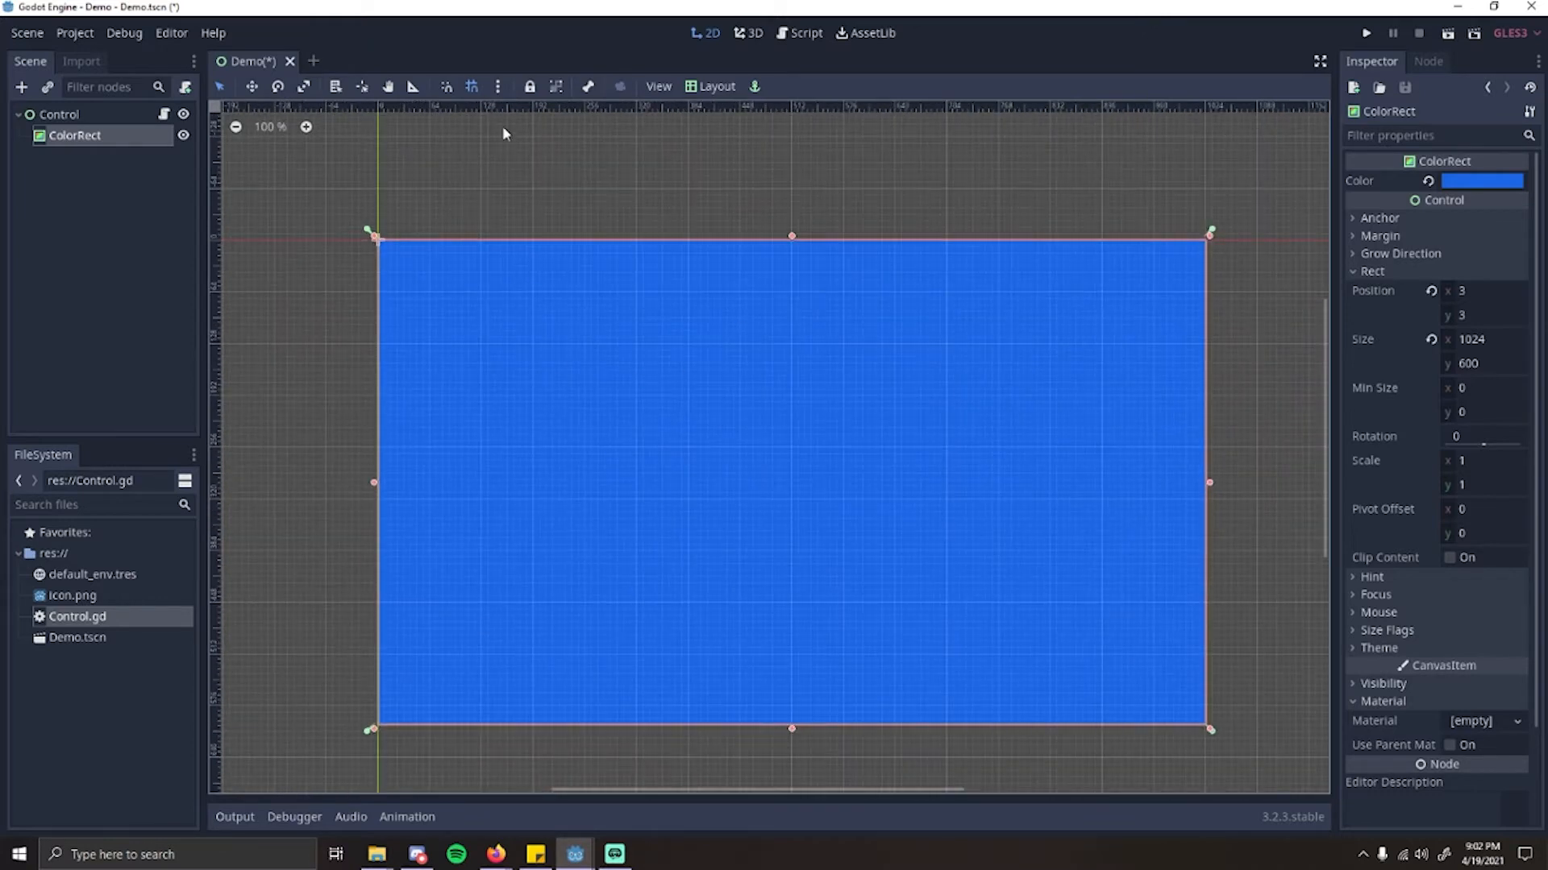
# Step: Examine the snap configuration's grid offset, grid step and primary line settings, and close it without changes
pyautogui.click(498, 89)
pyautogui.click(499, 87)
pyautogui.click(497, 87)
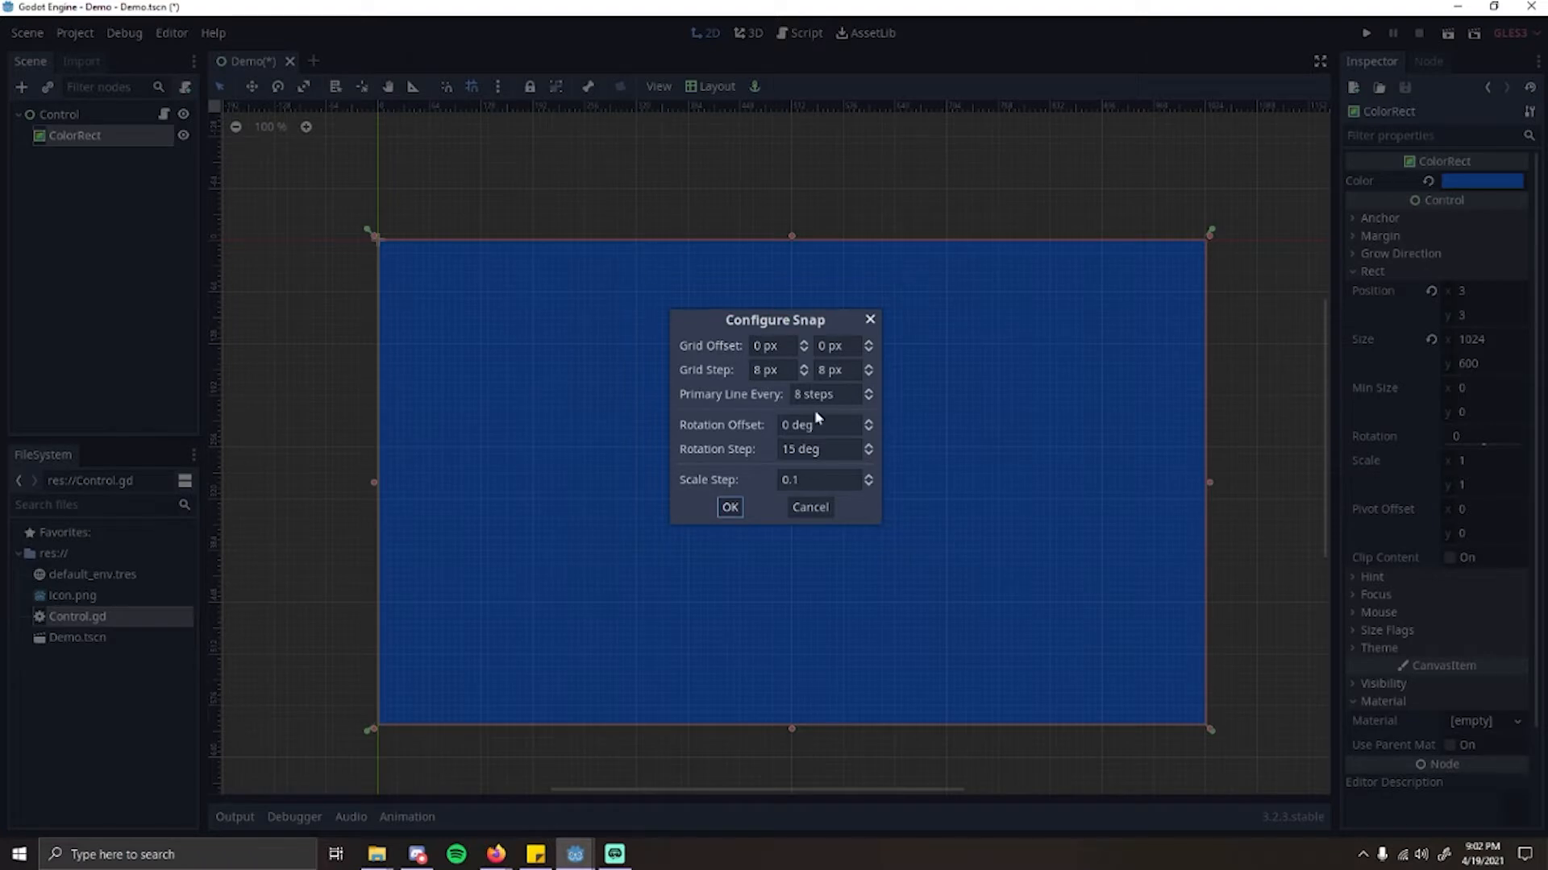
pyautogui.write('8')
pyautogui.press('Tab')
pyautogui.click(772, 368)
pyautogui.click(821, 395)
pyautogui.click(831, 508)
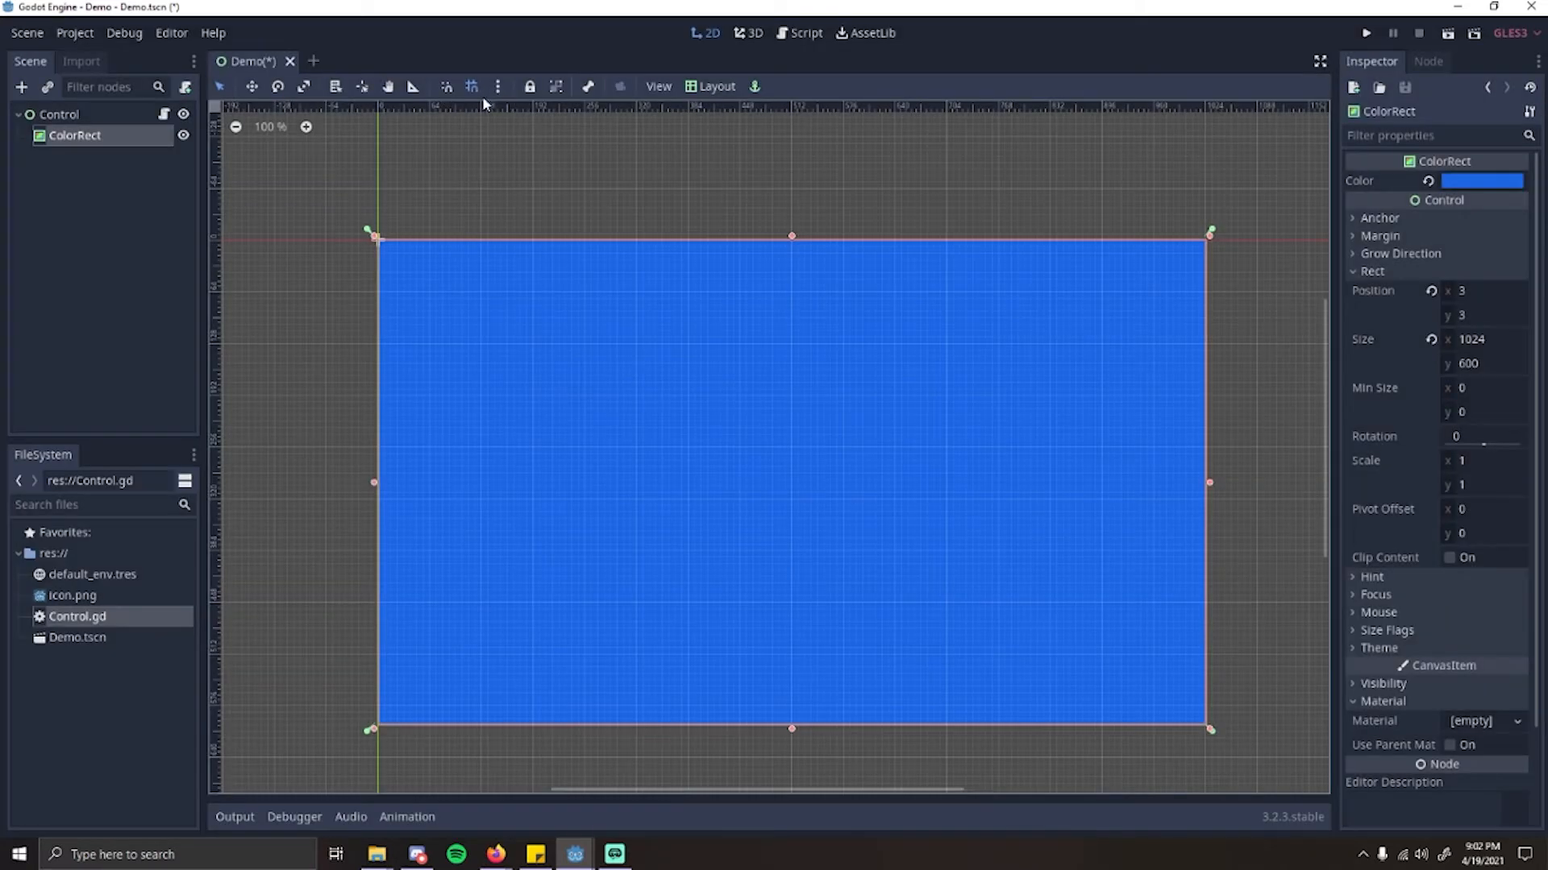
# Step: Turn off grid snapping and move the ColorRect freehand to about x 141, y -91
pyautogui.click(510, 161)
pyautogui.click(573, 260)
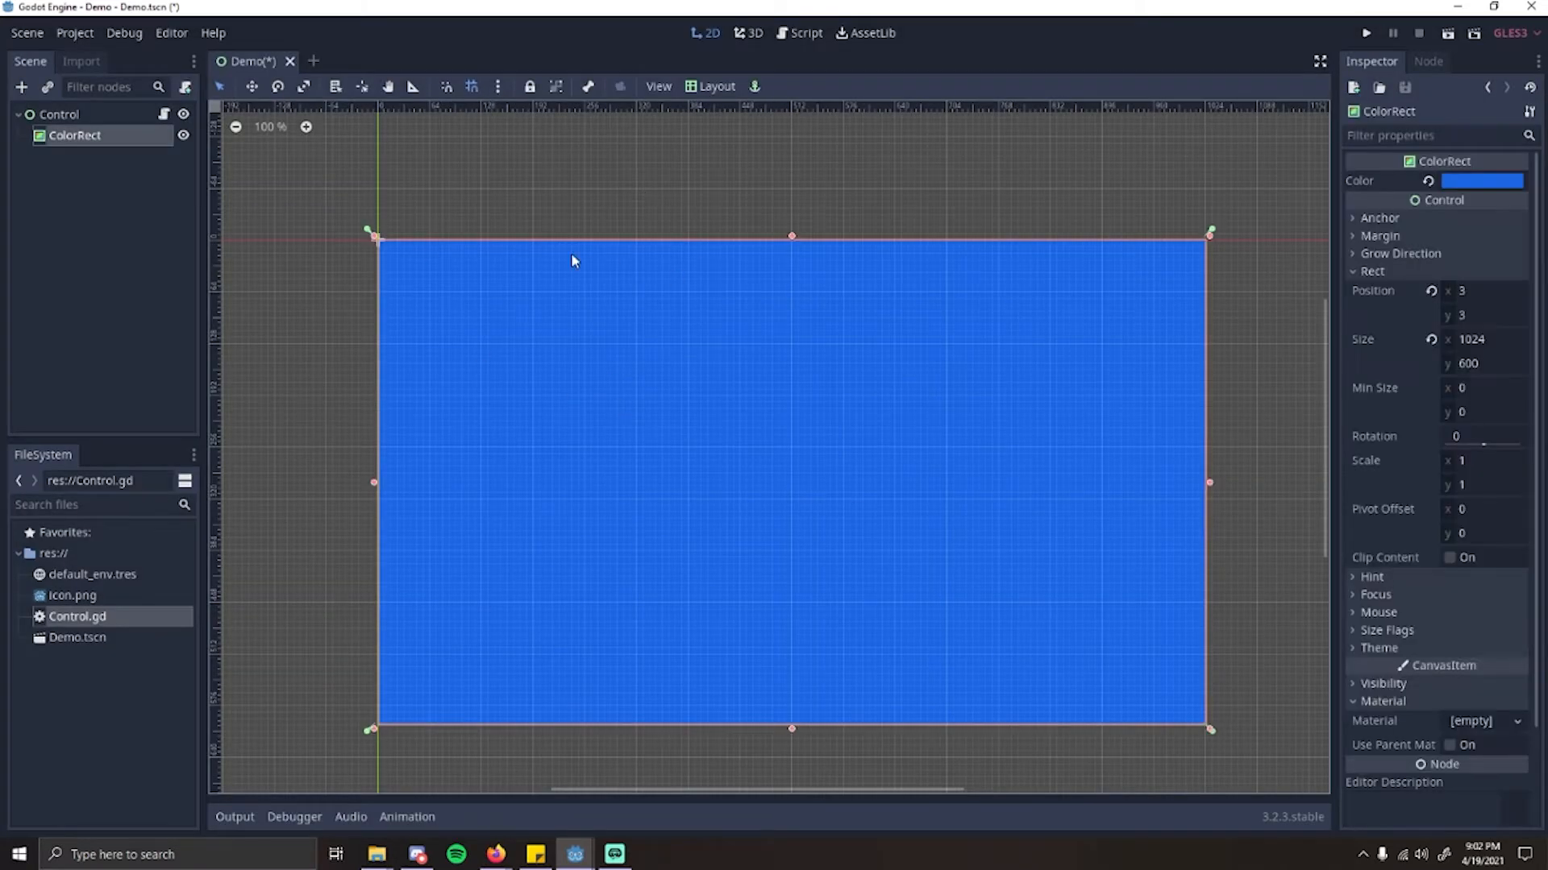
pyautogui.click(475, 87)
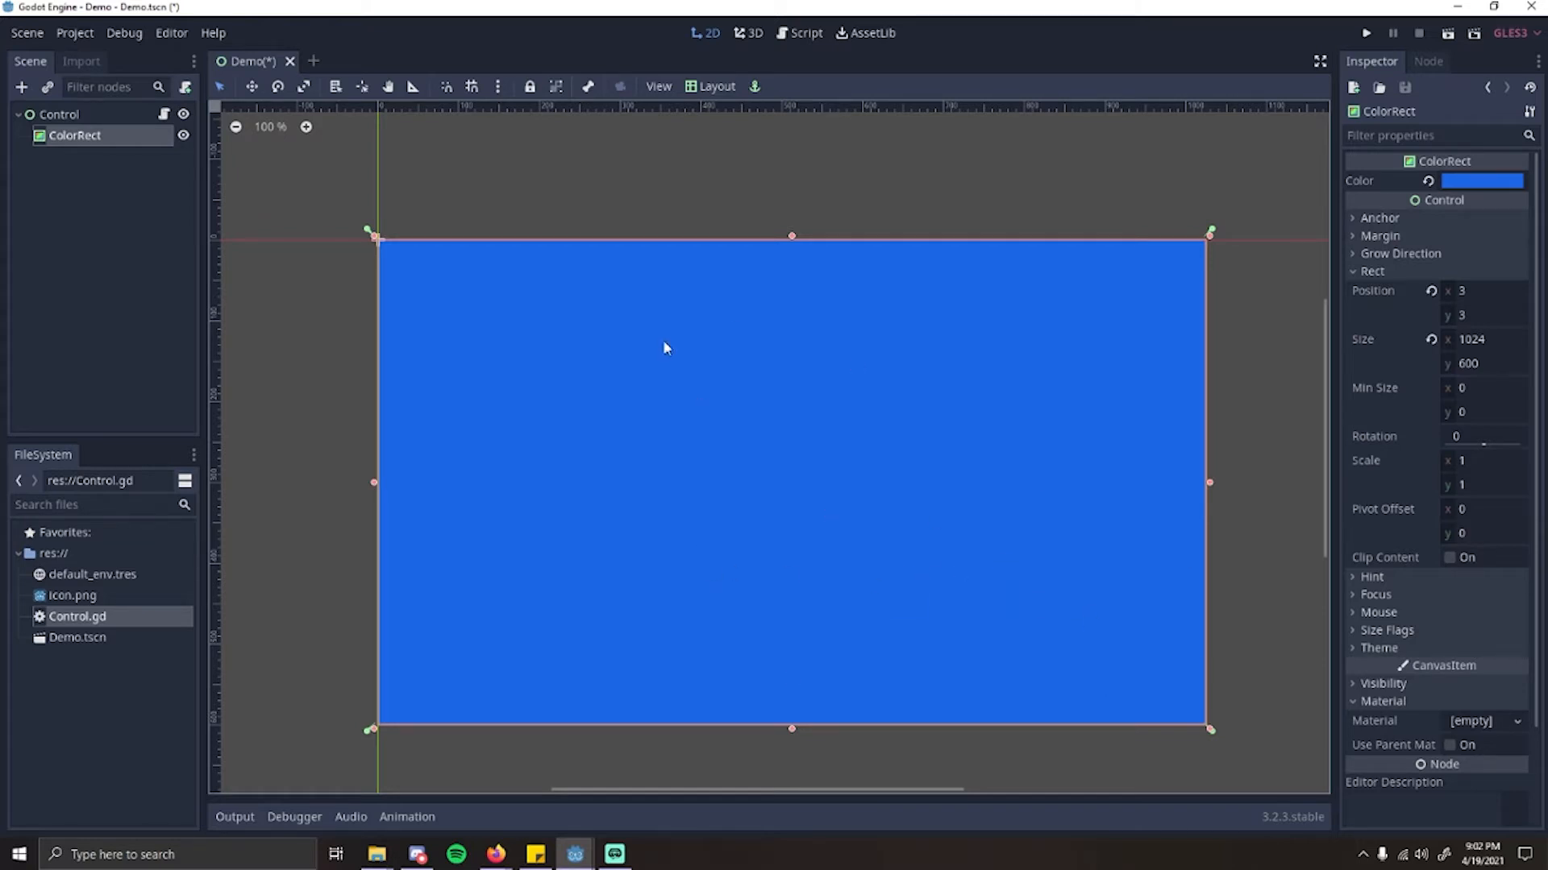
pyautogui.moveTo(674, 456); pyautogui.dragTo(785, 380)
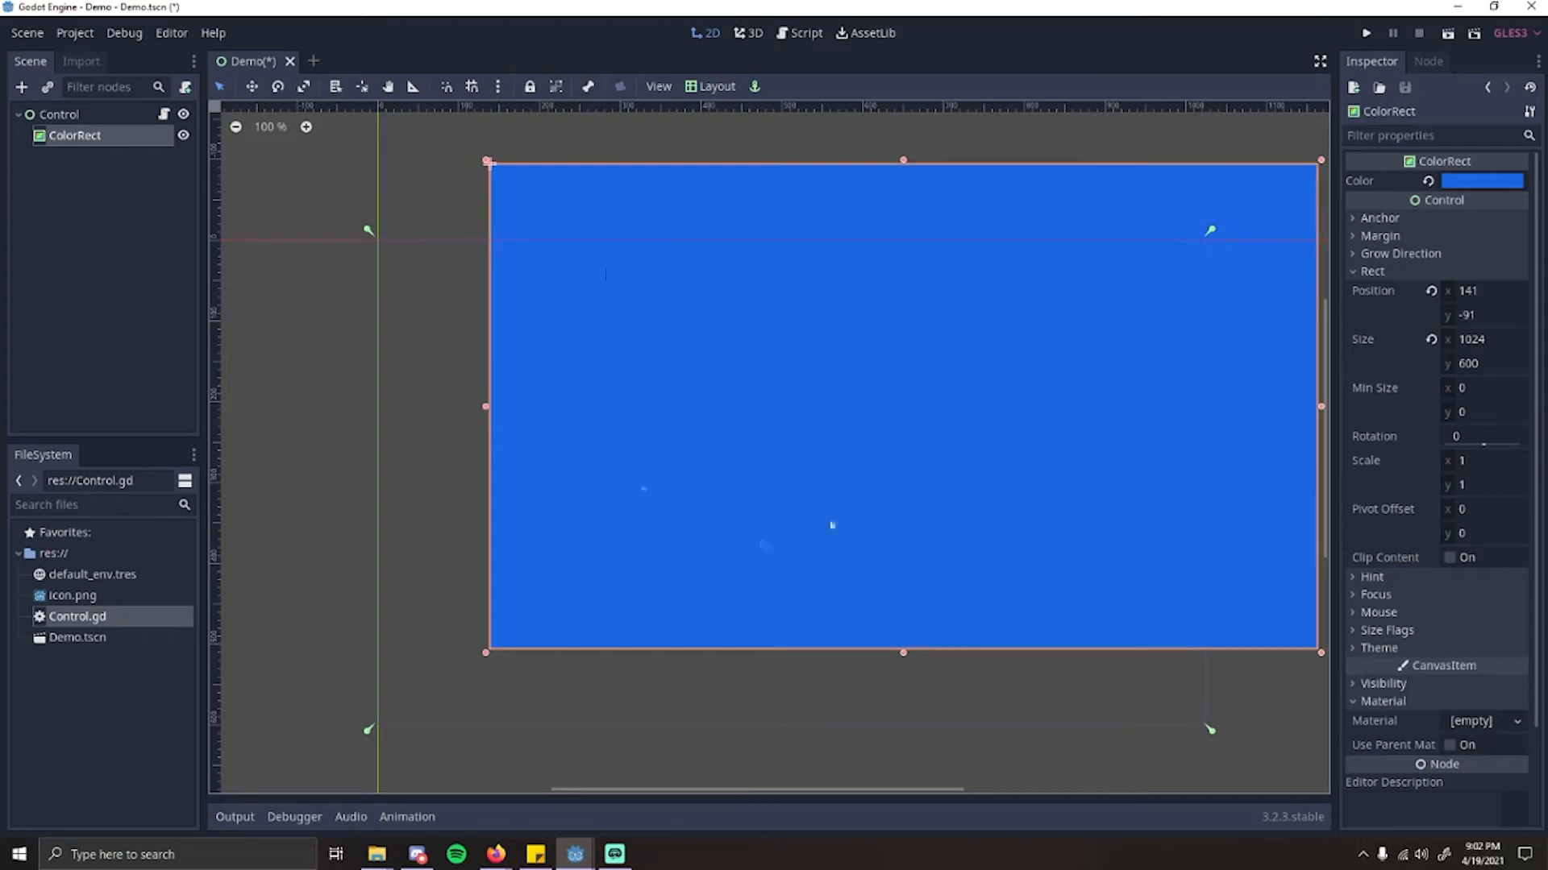
# Step: Reset the ColorRect's position to 0 and lock the node in place
pyautogui.click(1431, 290)
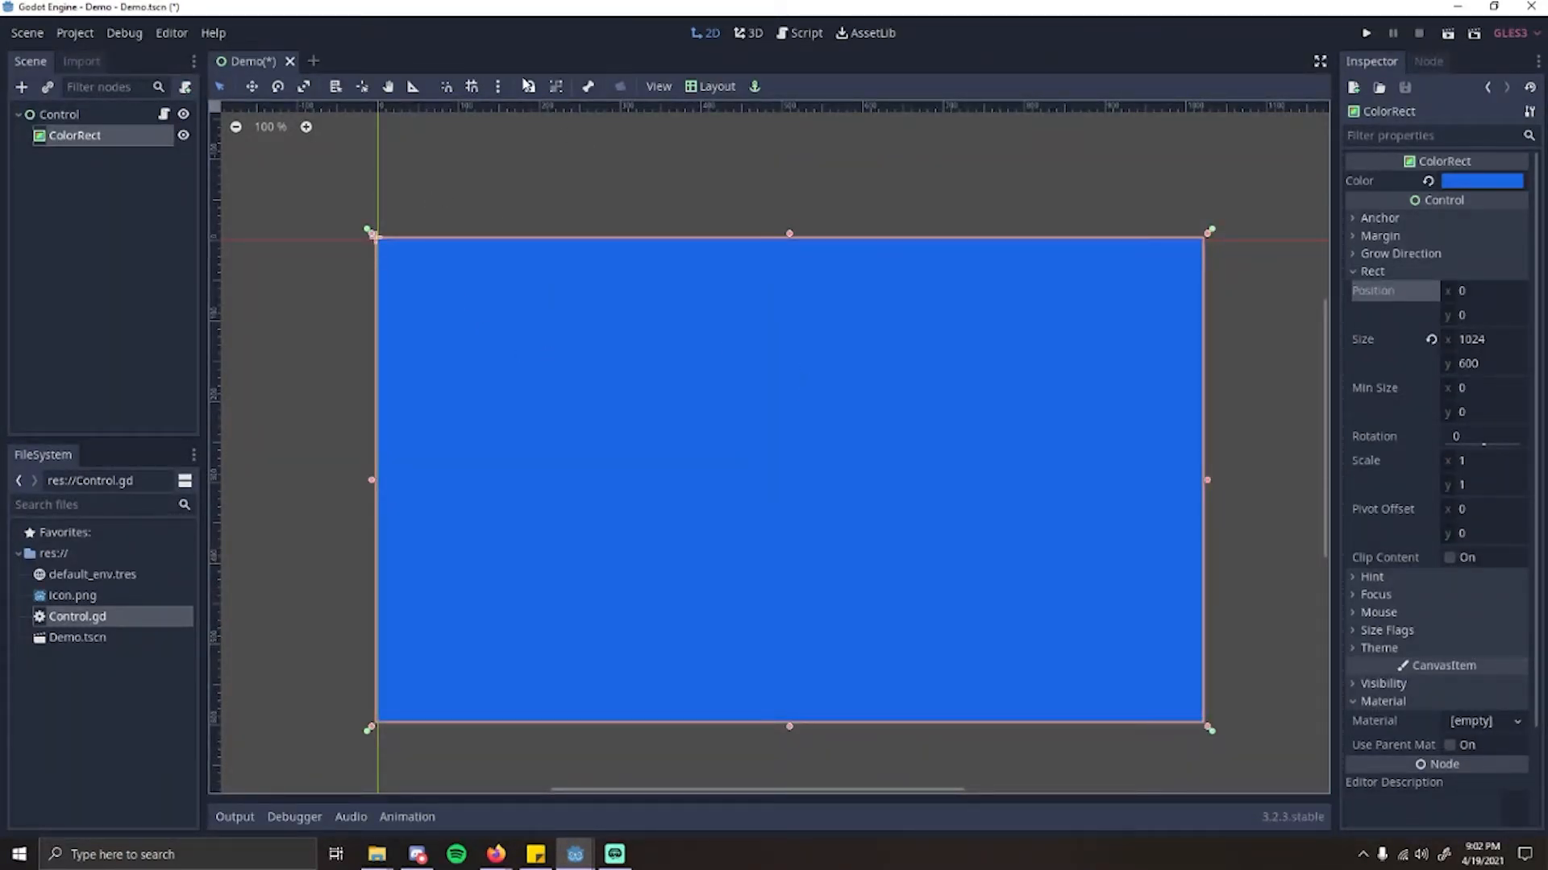
pyautogui.click(528, 93)
# Step: Move the parent Control freehand around the canvas and reset its position to 0
pyautogui.moveTo(520, 381); pyautogui.dragTo(591, 343)
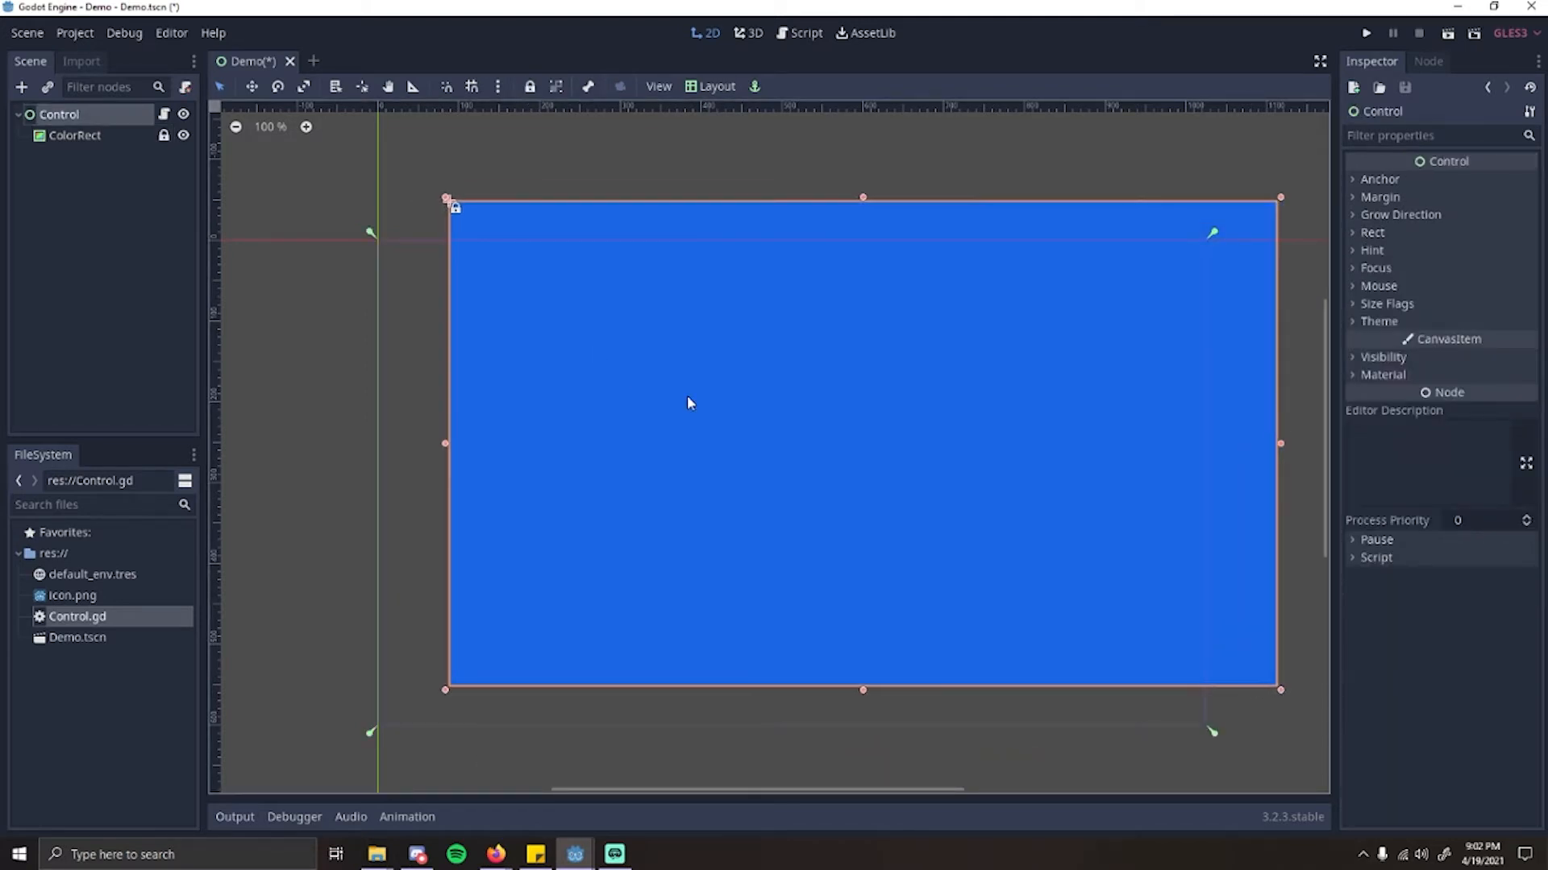
pyautogui.moveTo(689, 400); pyautogui.dragTo(669, 479)
pyautogui.moveTo(670, 355); pyautogui.dragTo(627, 461)
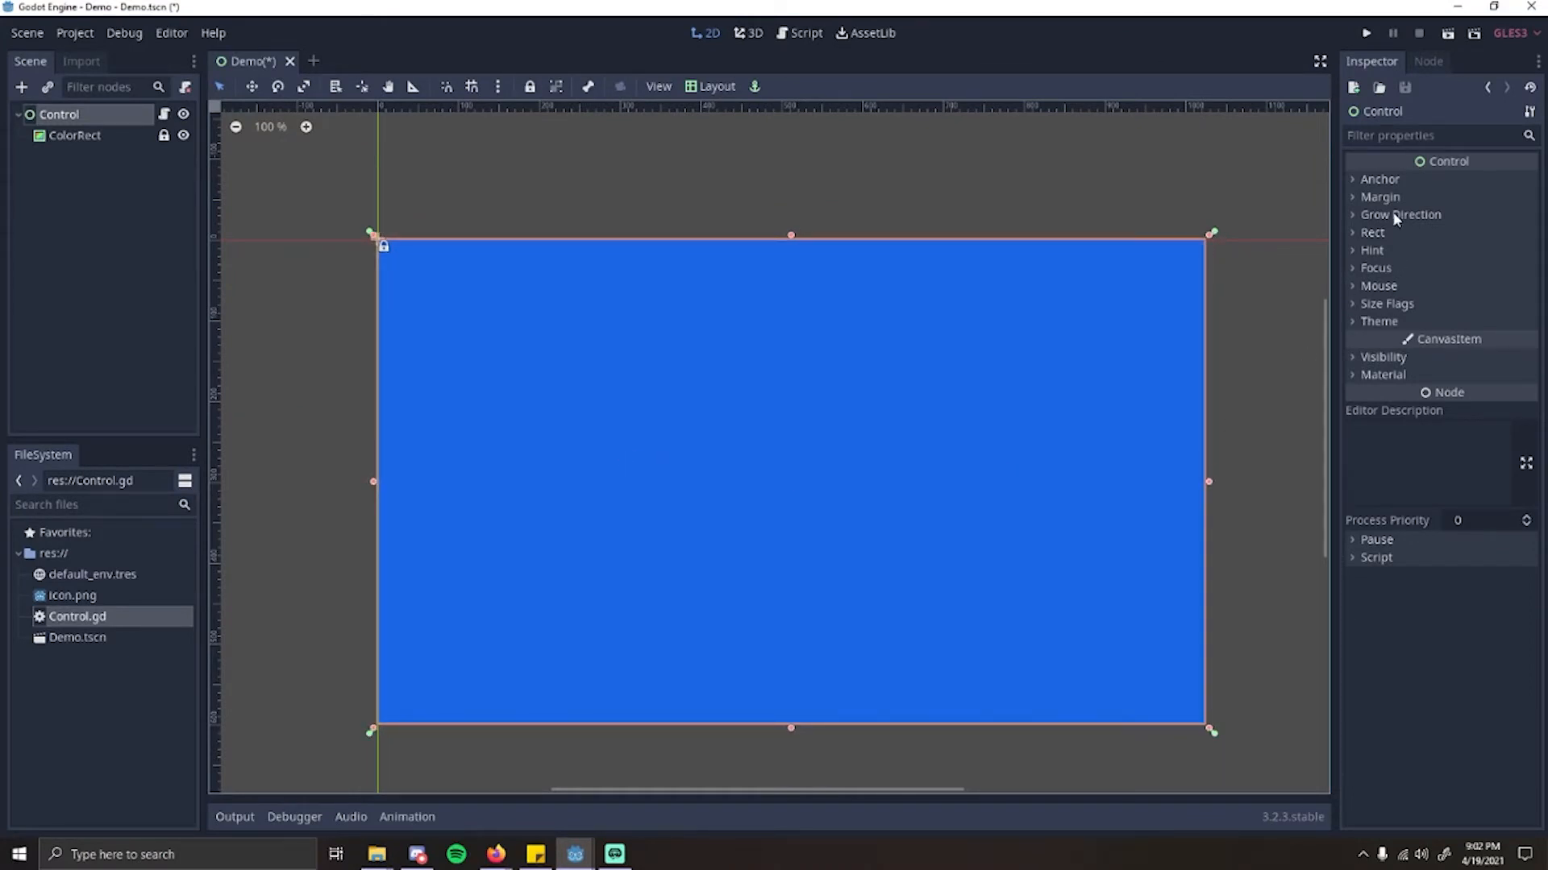
pyautogui.click(1372, 233)
pyautogui.click(1431, 256)
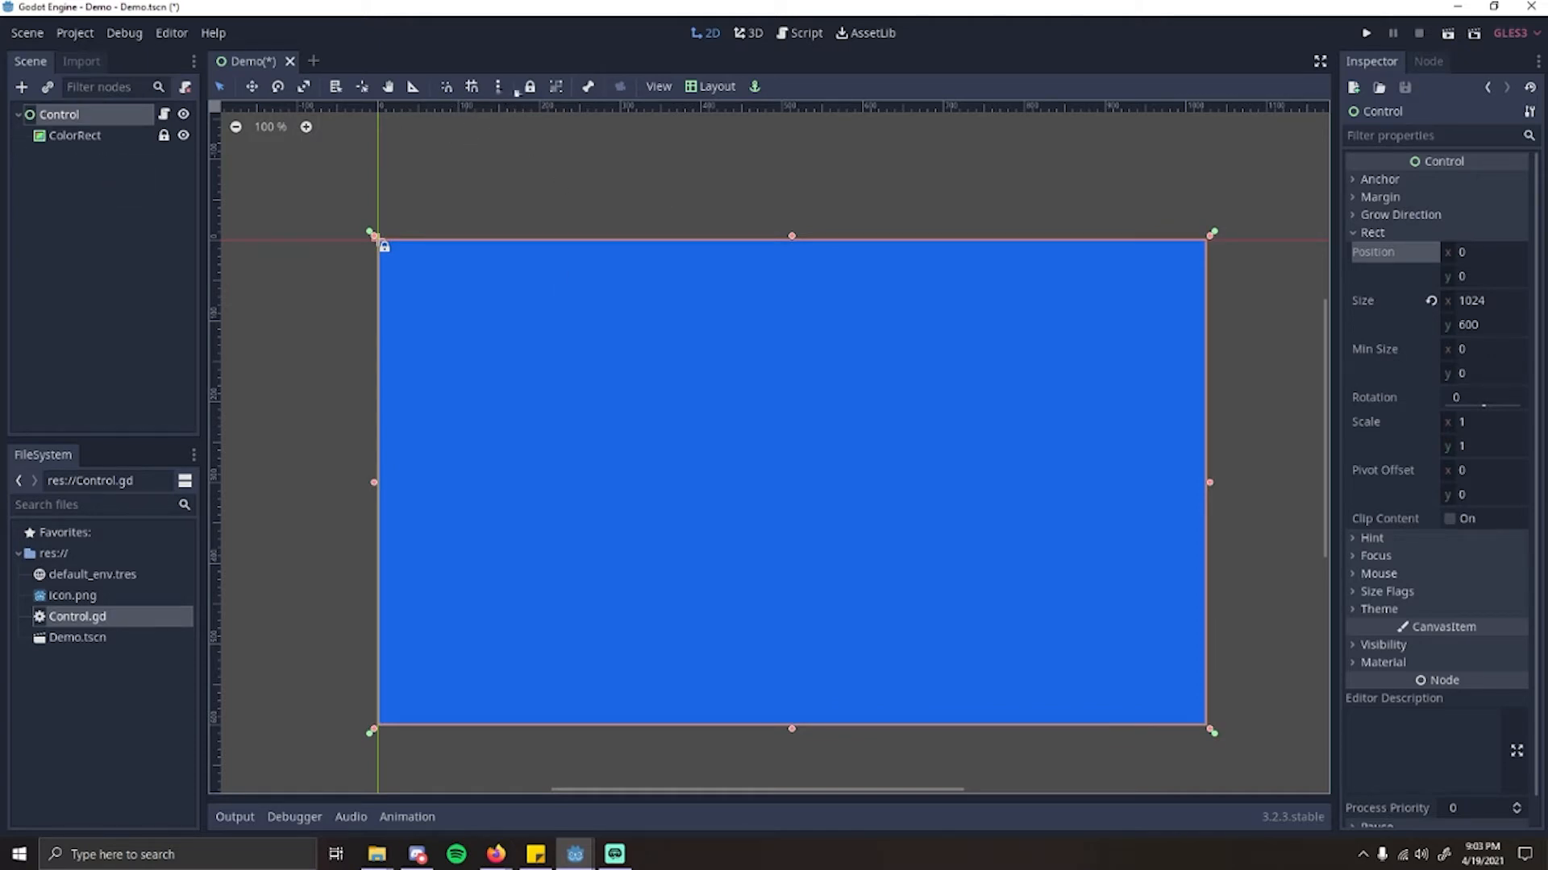
# Step: Lock the Control node as well and try repeatedly to move the locked nodes on the canvas
pyautogui.moveTo(765, 415); pyautogui.dragTo(836, 442)
pyautogui.moveTo(493, 389); pyautogui.dragTo(999, 566)
pyautogui.moveTo(636, 322); pyautogui.dragTo(1129, 551)
pyautogui.moveTo(639, 307); pyautogui.dragTo(1077, 671)
pyautogui.moveTo(474, 324); pyautogui.dragTo(1134, 629)
pyautogui.moveTo(544, 361)
pyautogui.mouseDown()
pyautogui.moveTo(552, 392)
pyautogui.moveTo(924, 496)
pyautogui.mouseUp()
pyautogui.moveTo(728, 539); pyautogui.dragTo(822, 460)
pyautogui.moveTo(440, 276); pyautogui.dragTo(785, 516)
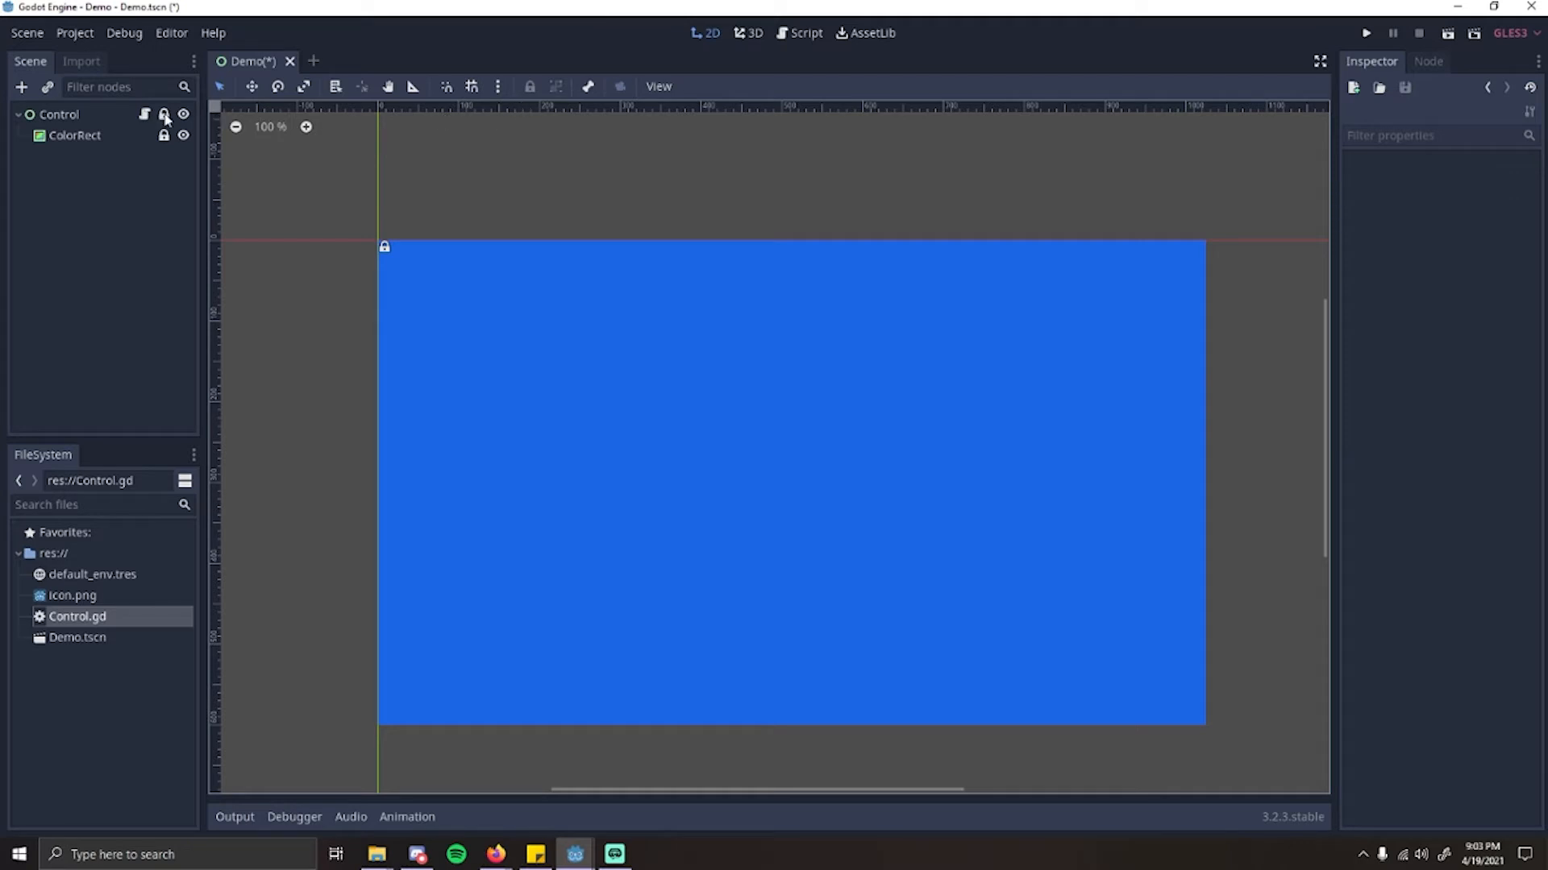
# Step: Unlock the Control node, select the ColorRect and the Control in turn, and clear the selection
pyautogui.click(145, 139)
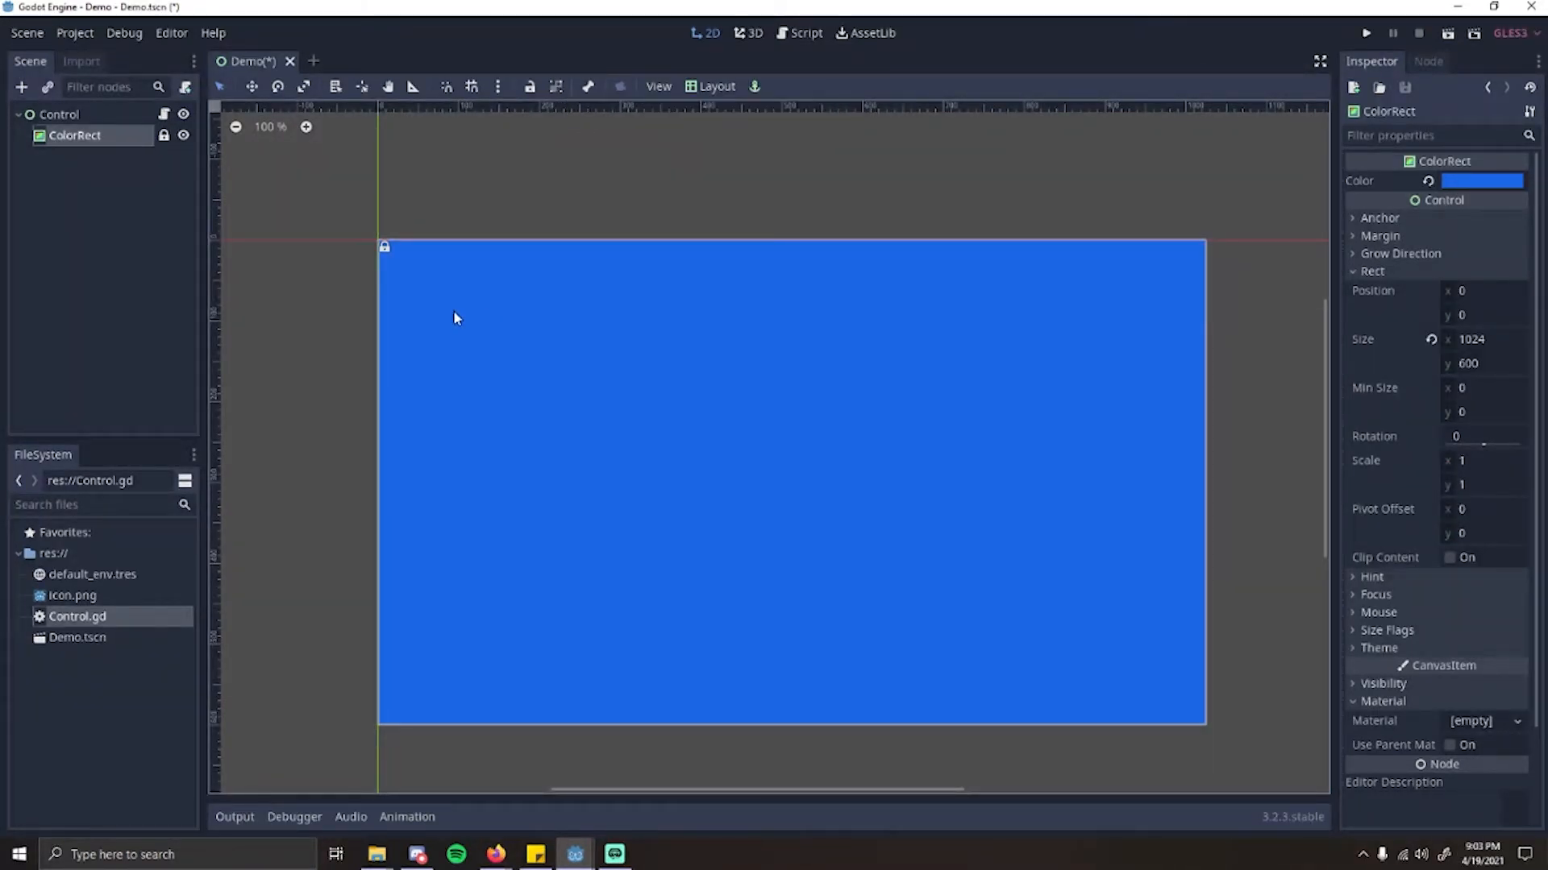
pyautogui.click(65, 115)
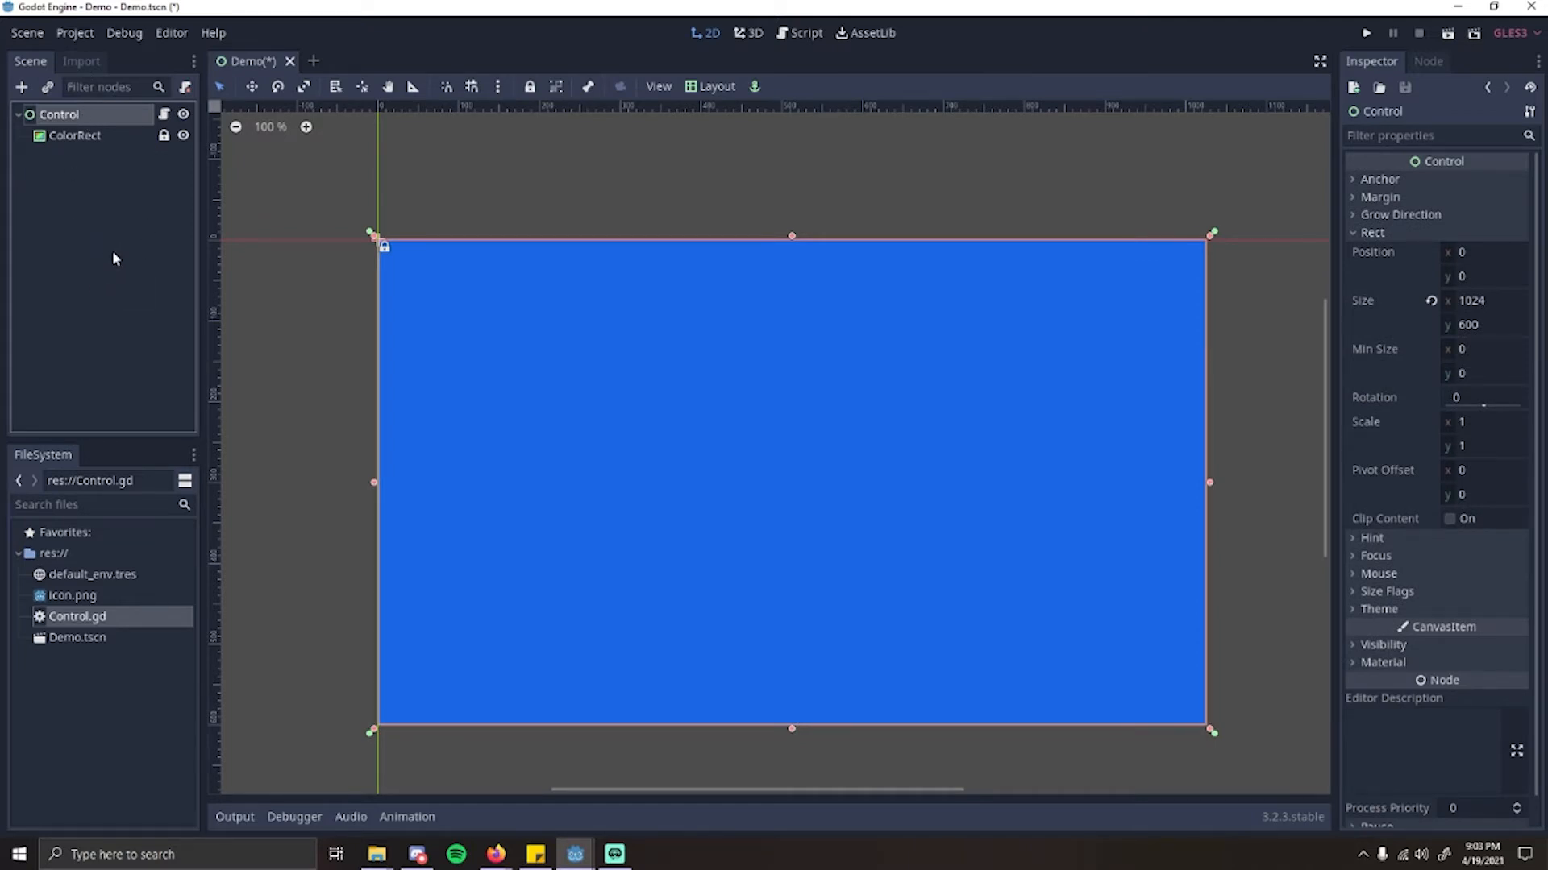
pyautogui.click(101, 135)
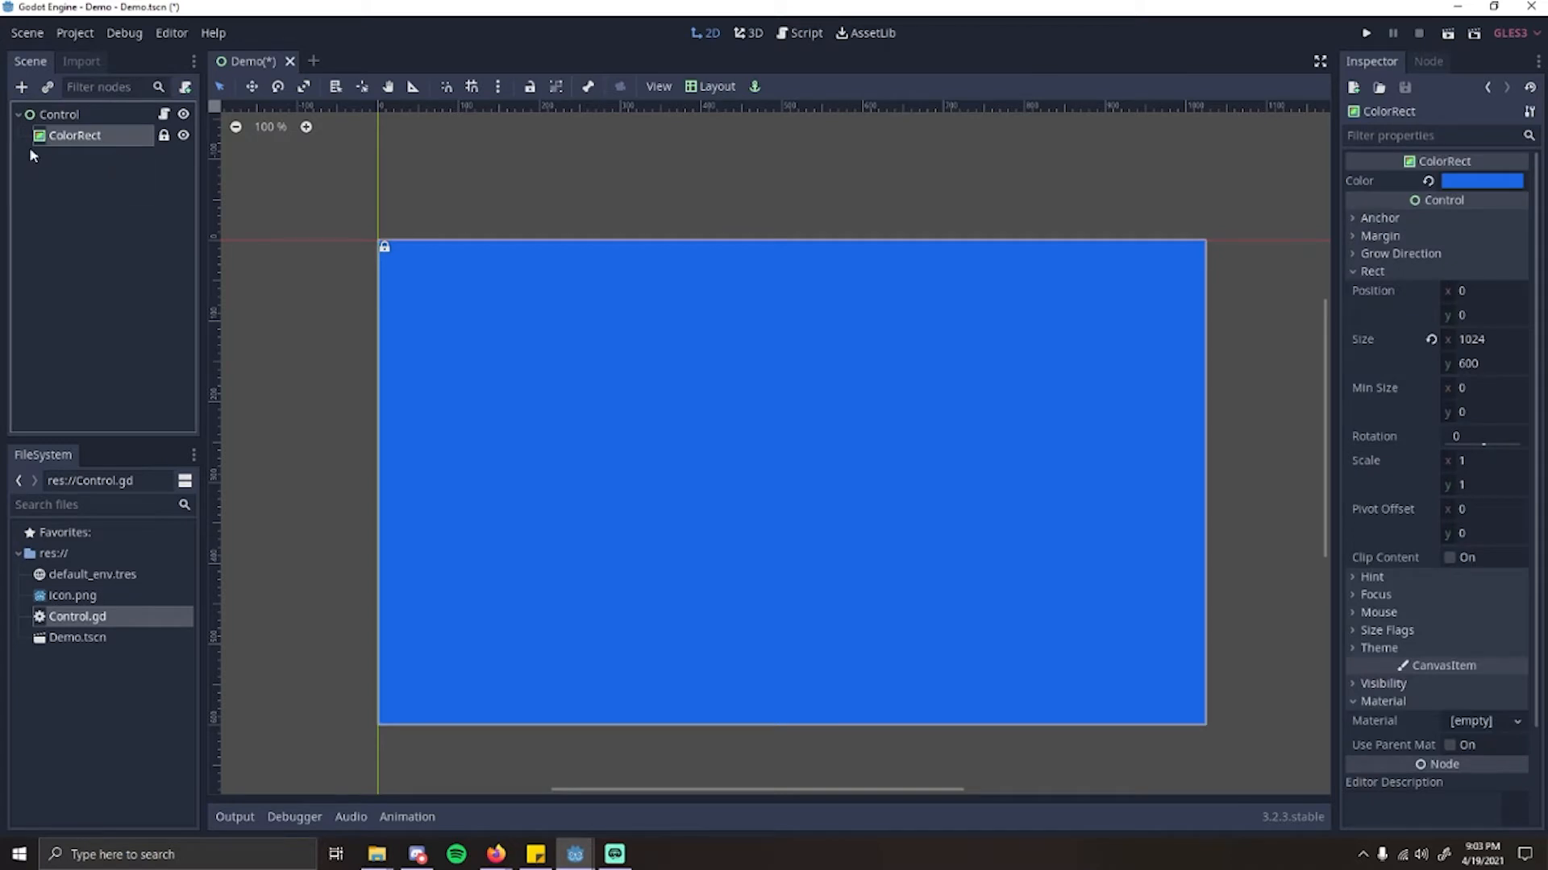
pyautogui.click(73, 114)
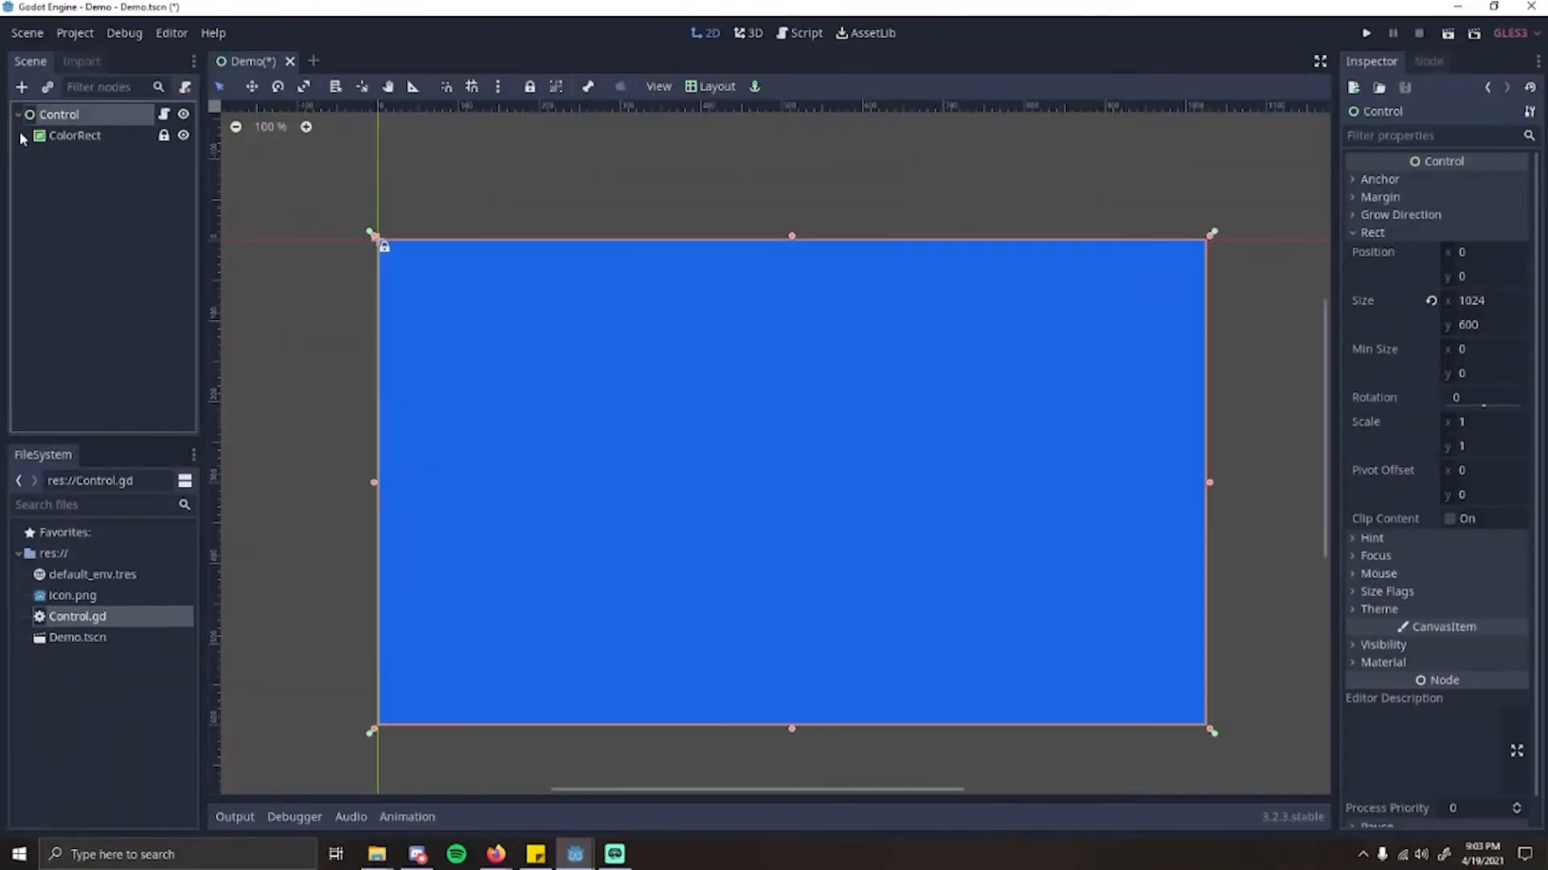
pyautogui.click(102, 169)
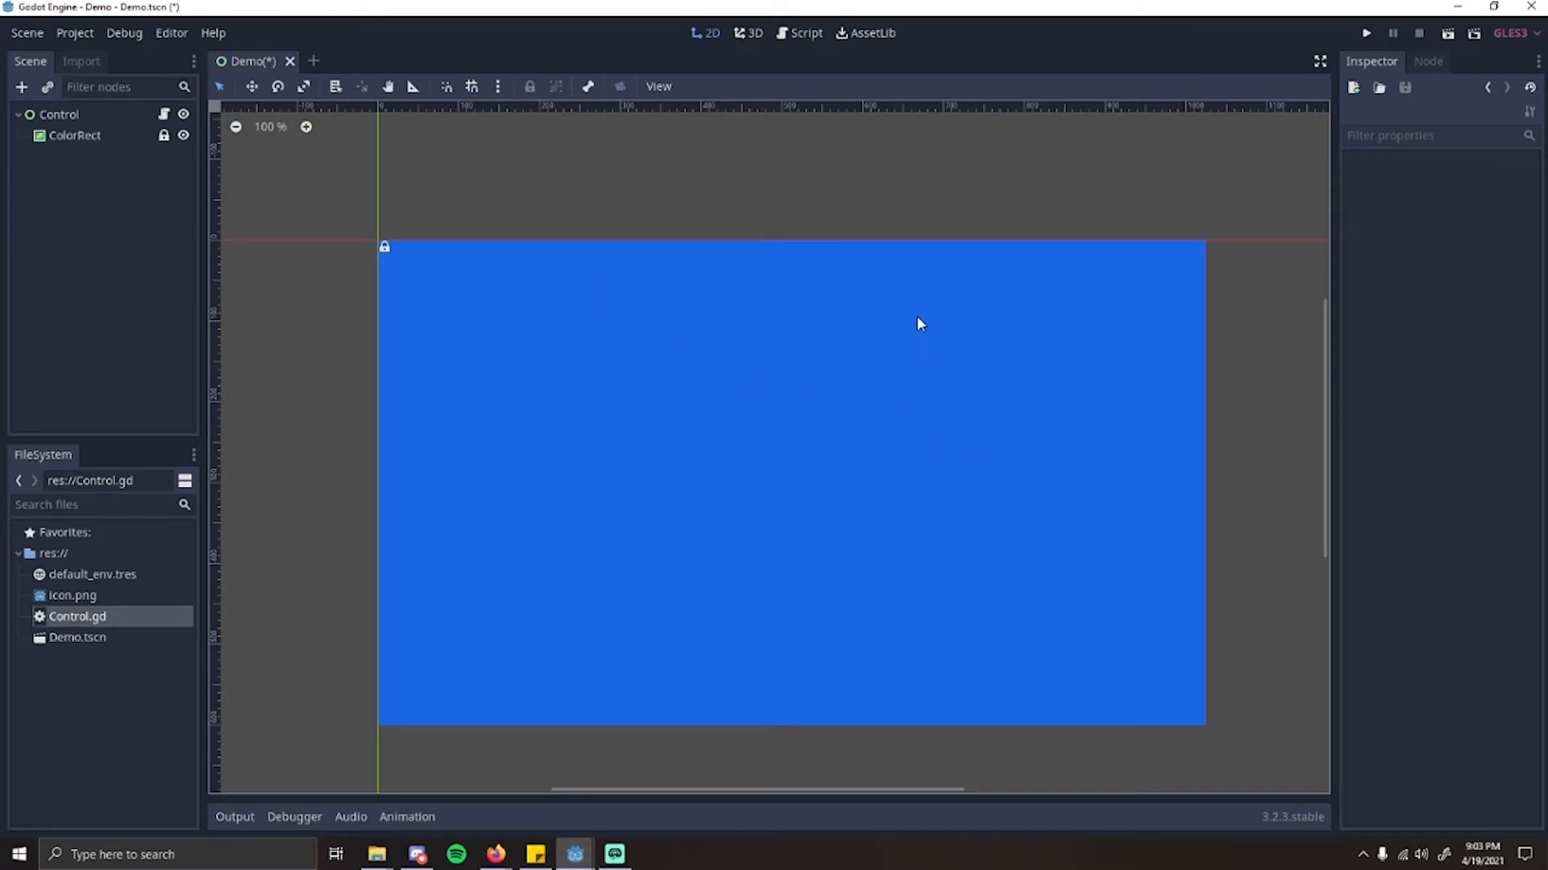
# Step: Make the Control's children unselectable on the canvas and move the Control freehand
pyautogui.click(128, 120)
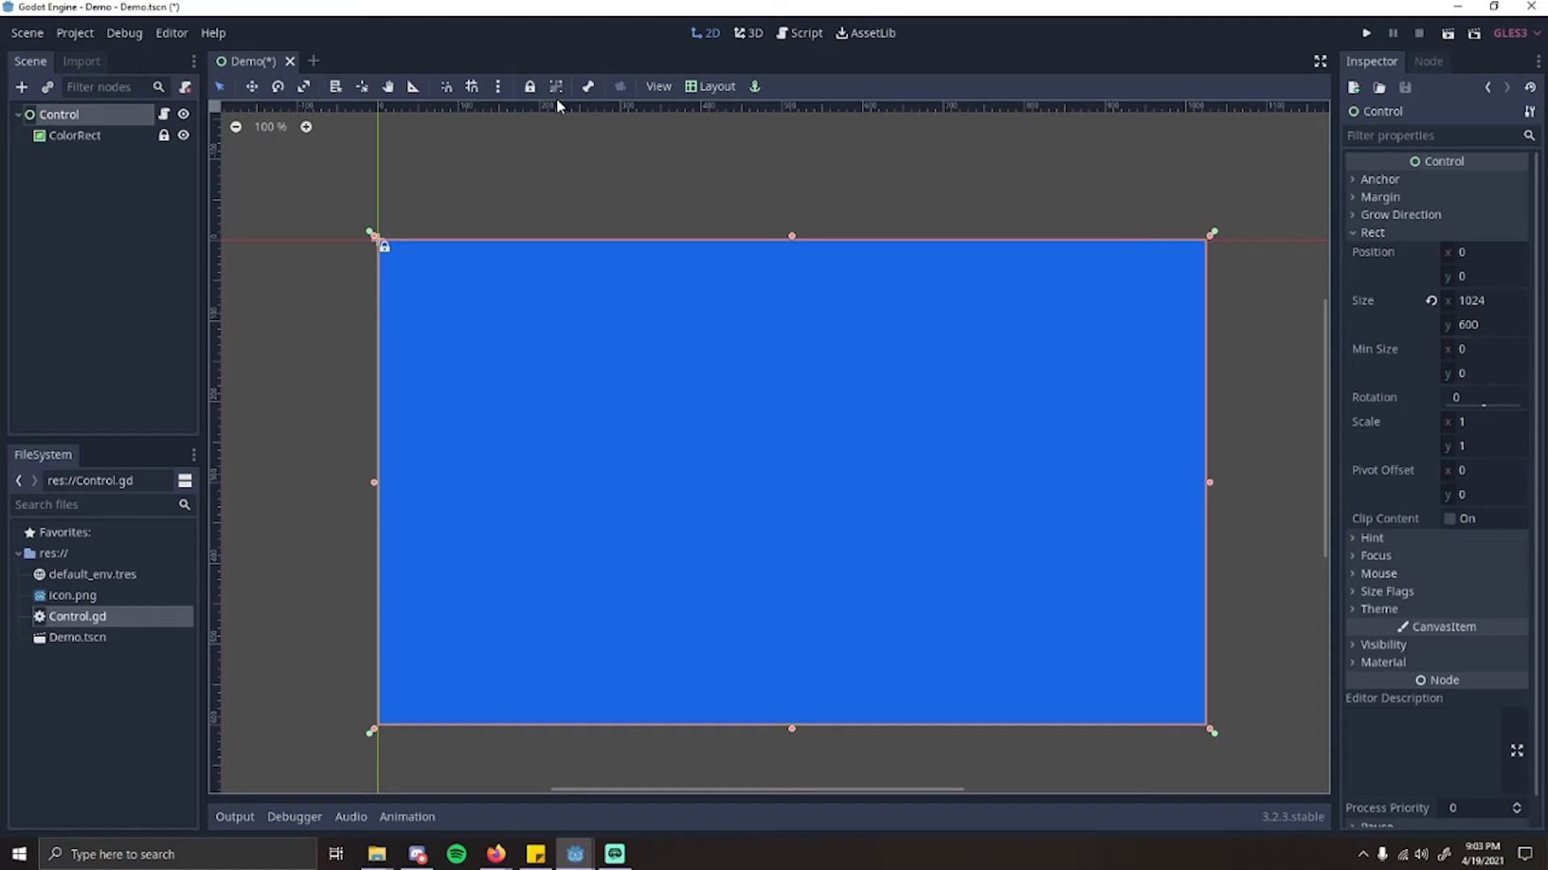
pyautogui.moveTo(621, 391); pyautogui.dragTo(532, 355)
pyautogui.click(53, 139)
pyautogui.click(58, 118)
pyautogui.click(49, 137)
pyautogui.click(58, 118)
pyautogui.moveTo(747, 500); pyautogui.dragTo(672, 484)
pyautogui.moveTo(553, 390); pyautogui.dragTo(668, 405)
# Step: Try moving the ColorRect on the canvas, shift the Control to about x -69, y 5, and reset the Control's position to 0
pyautogui.click(76, 138)
pyautogui.click(73, 116)
pyautogui.click(88, 142)
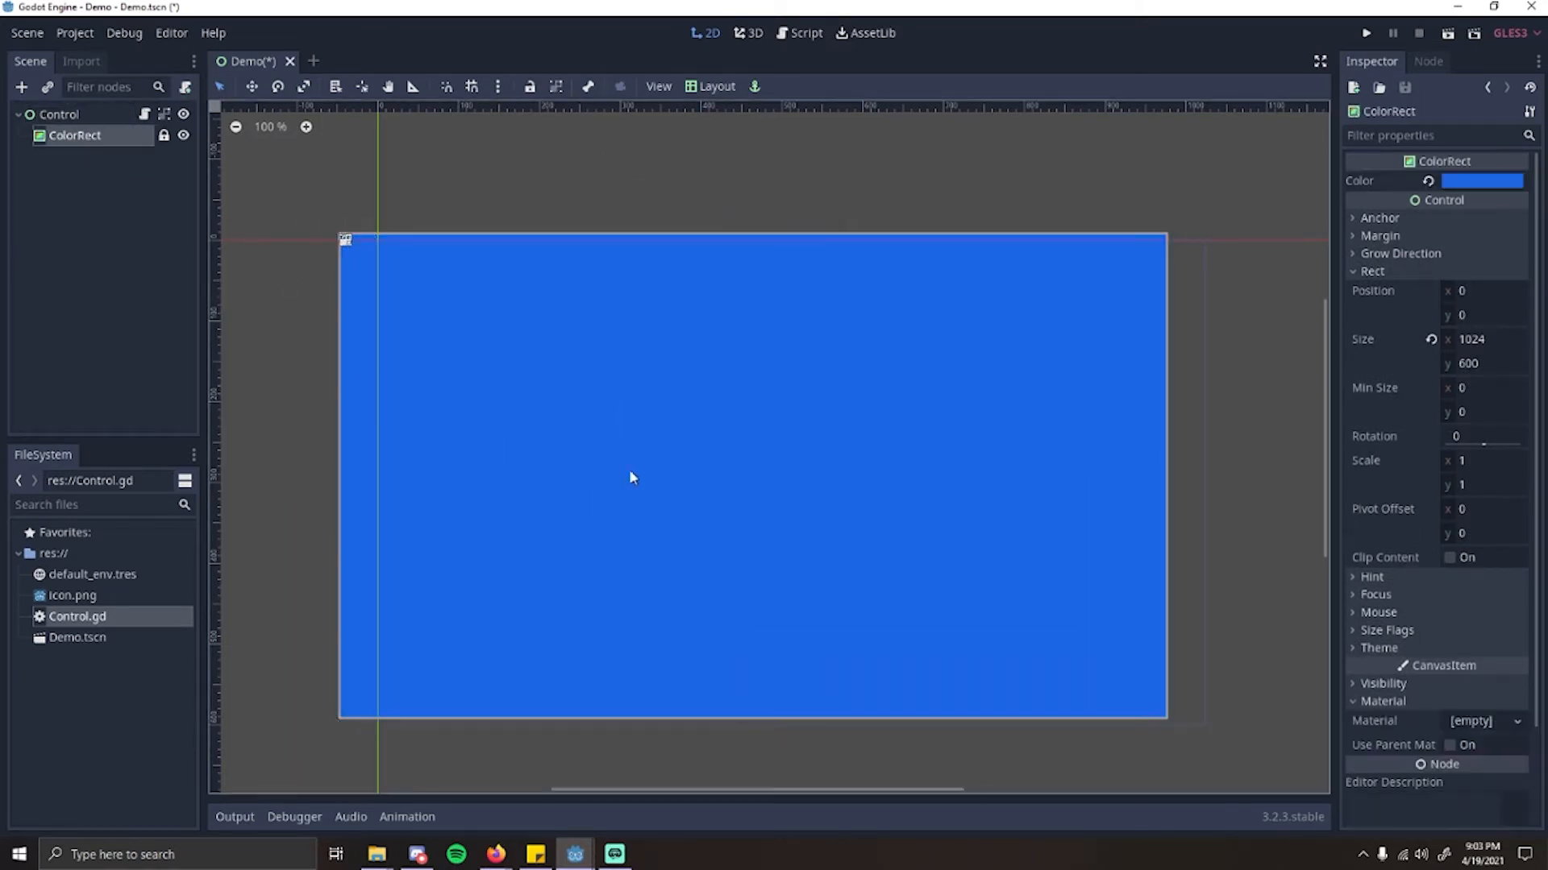
pyautogui.moveTo(616, 472); pyautogui.dragTo(668, 477)
pyautogui.click(79, 139)
pyautogui.moveTo(611, 422); pyautogui.dragTo(548, 430)
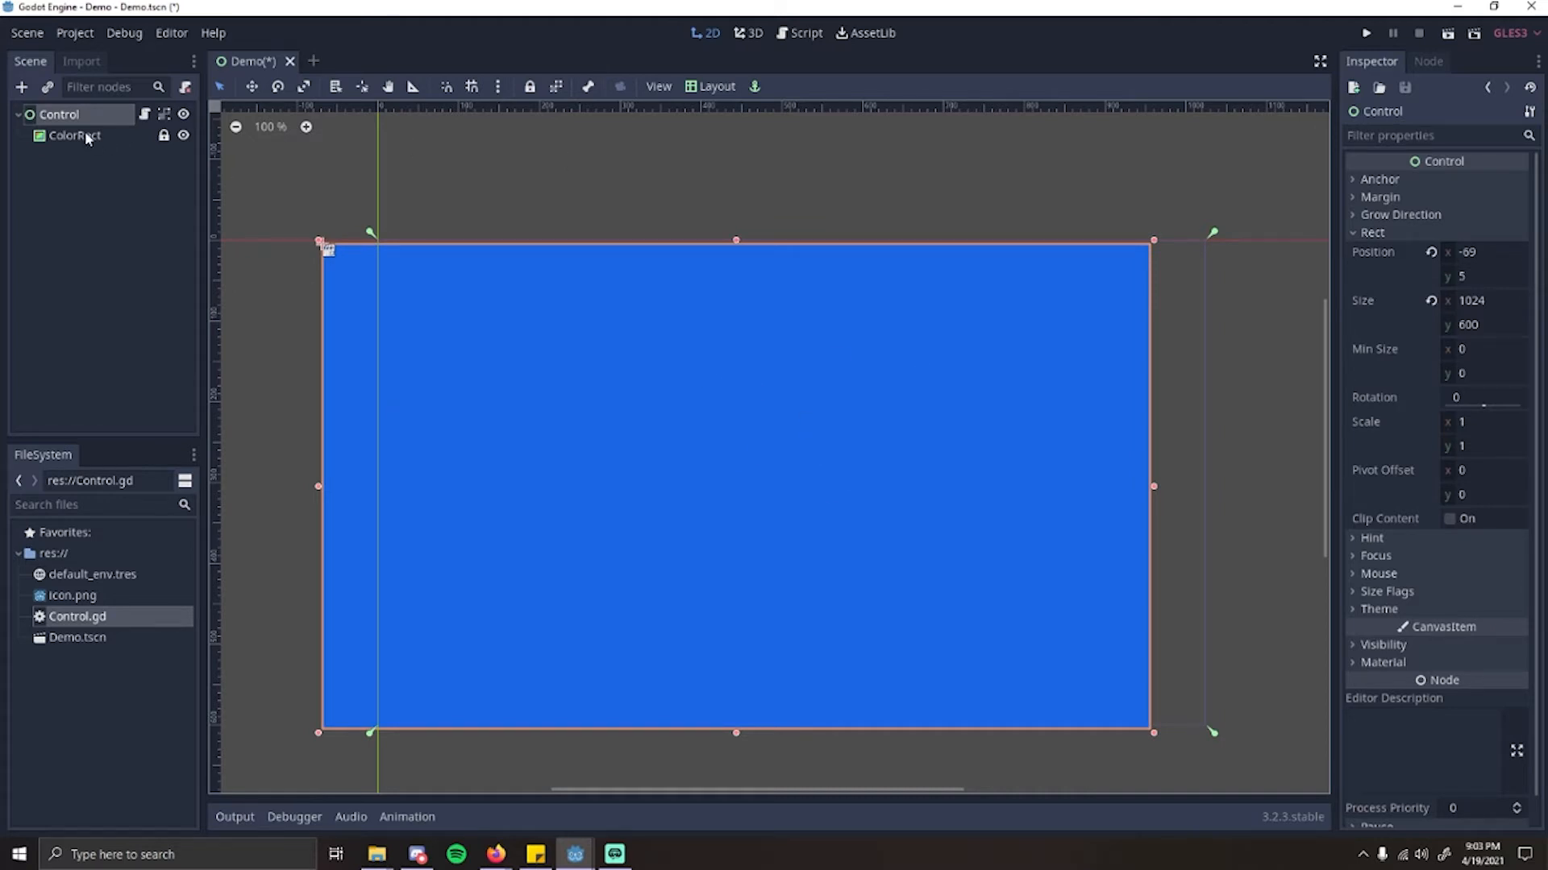
pyautogui.click(1431, 252)
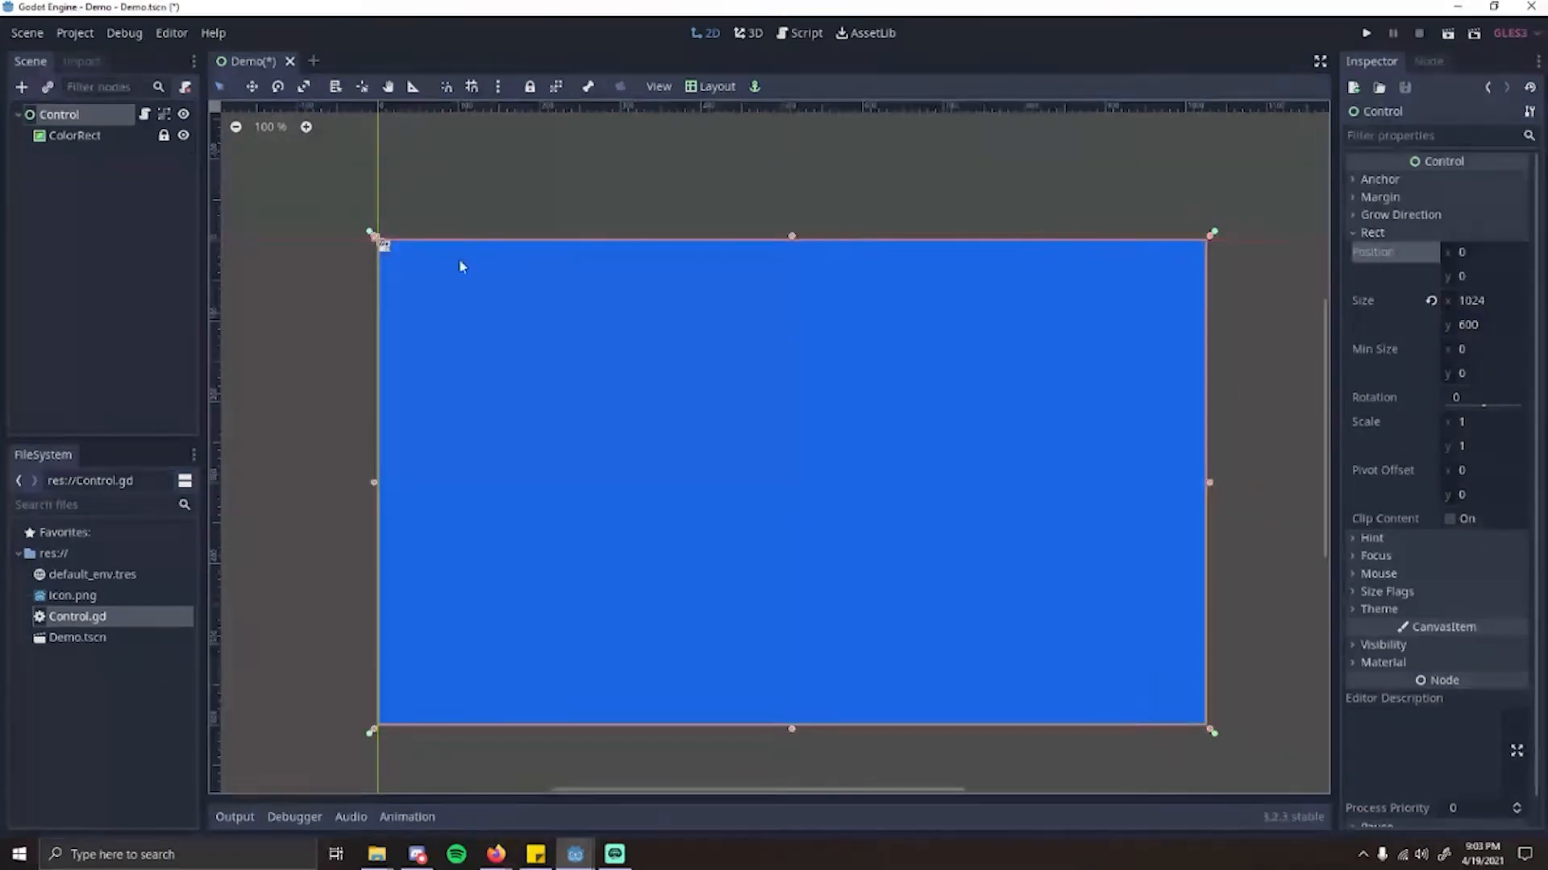
# Step: Make the Control's children selectable on the canvas again, select the ColorRect, and clear the selection
pyautogui.click(555, 86)
pyautogui.click(106, 137)
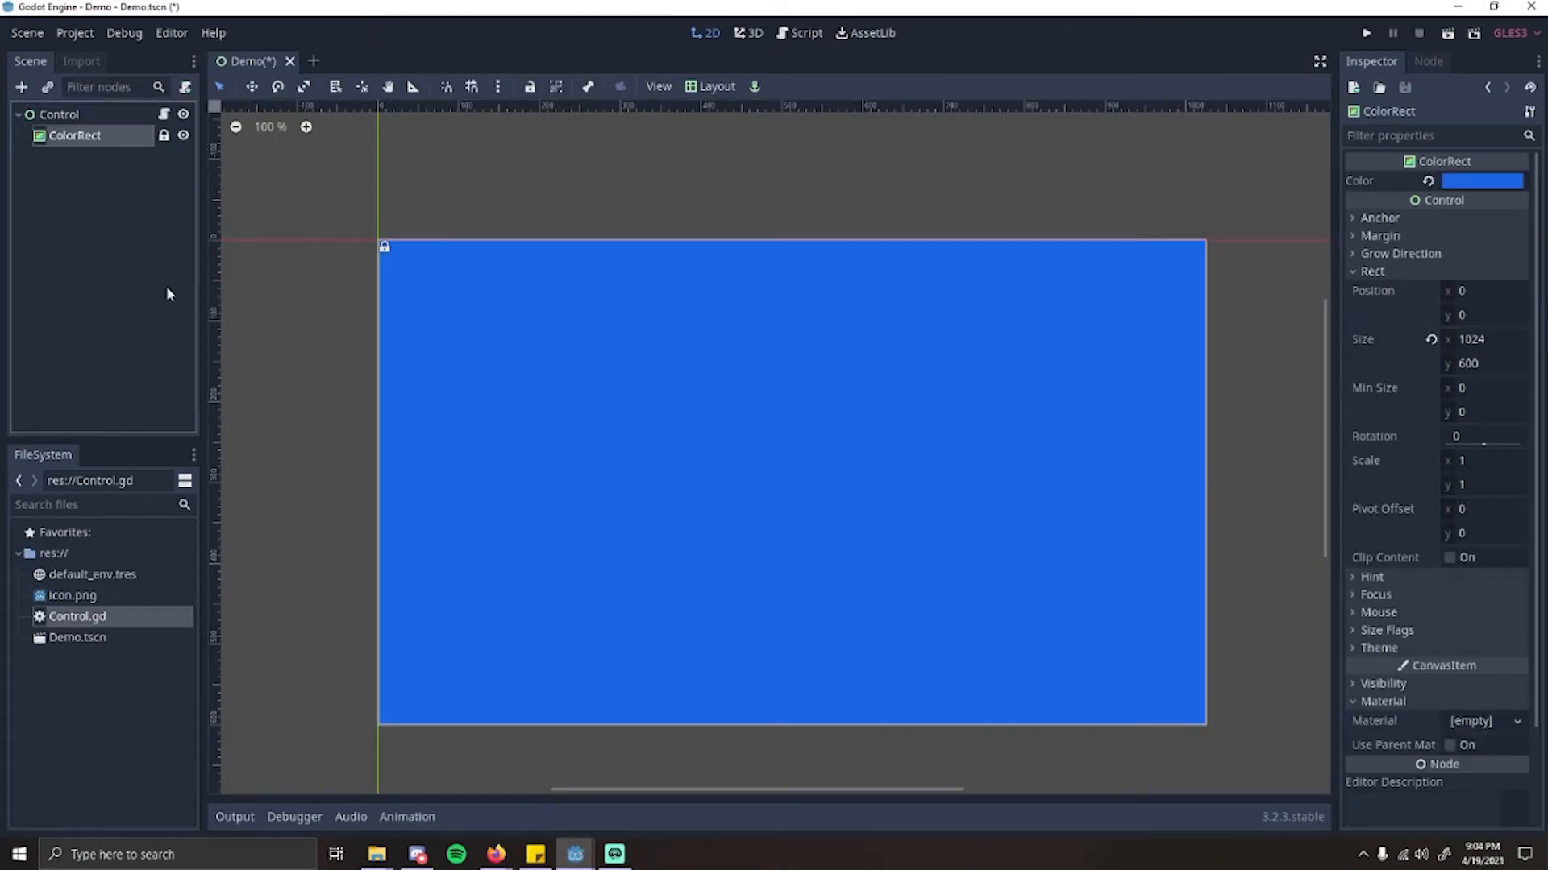
pyautogui.click(111, 258)
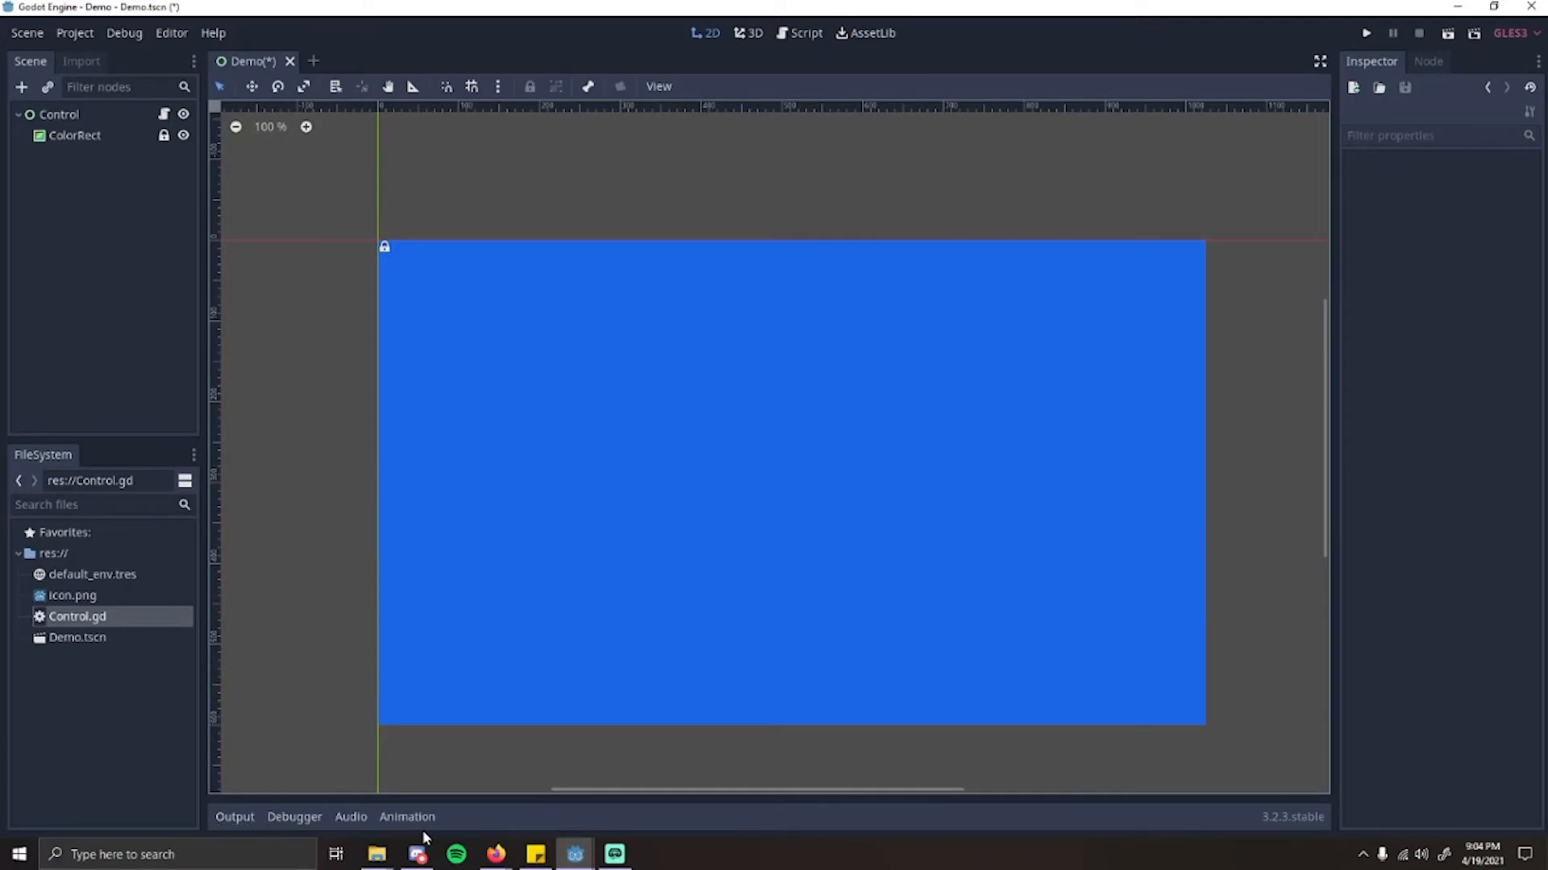
# Step: Show the output log, move the Control freehand to about x 34, y -136, and reset its position to 0
pyautogui.click(227, 817)
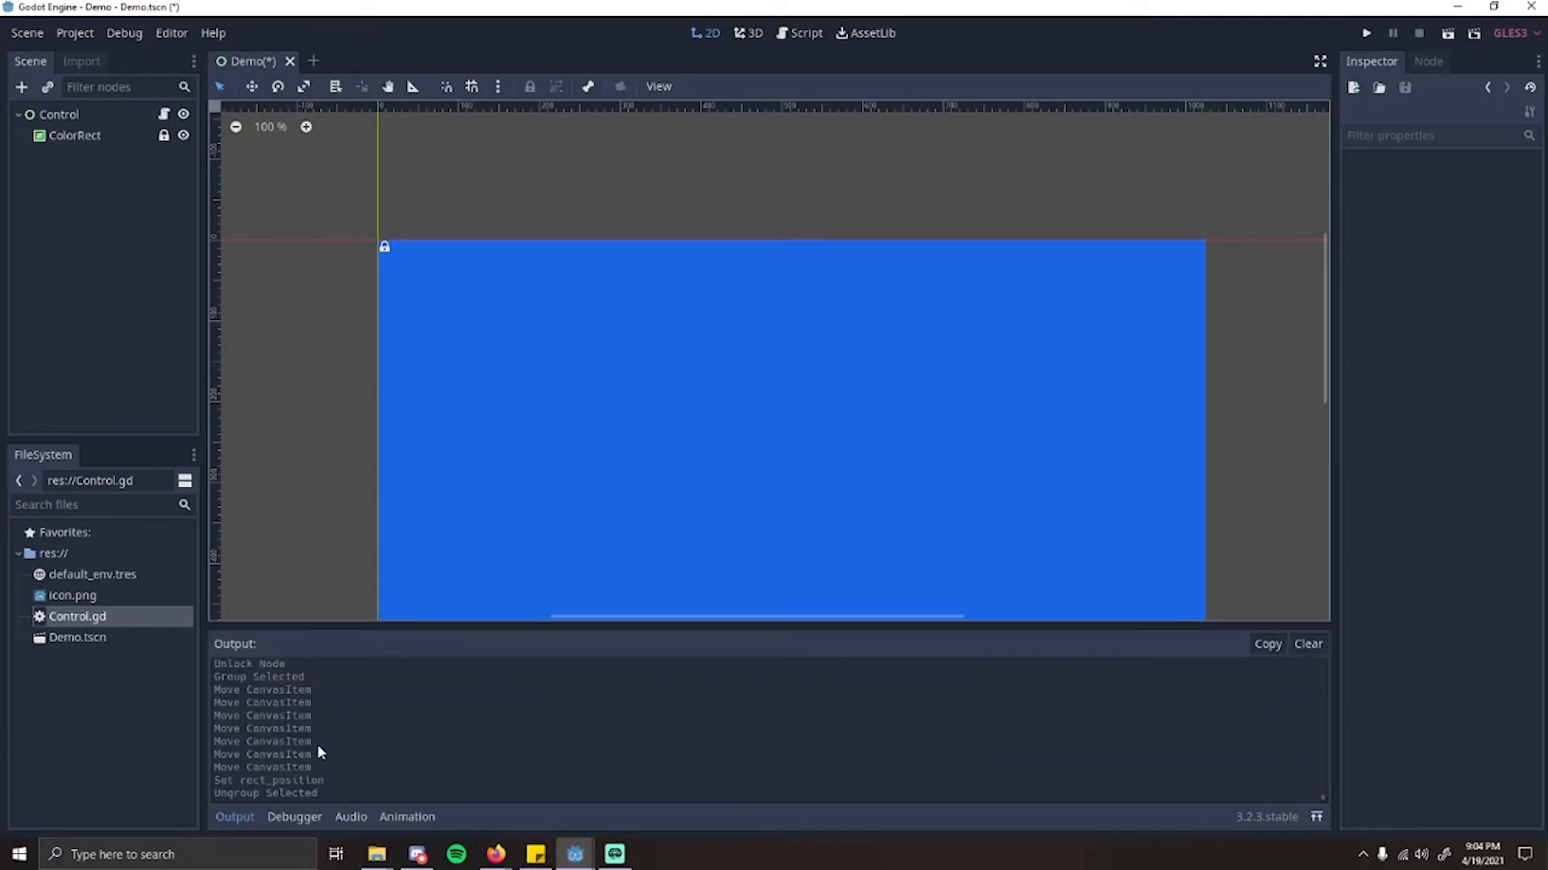
pyautogui.scroll(-11, 450, 342)
pyautogui.scroll(8, 496, 476)
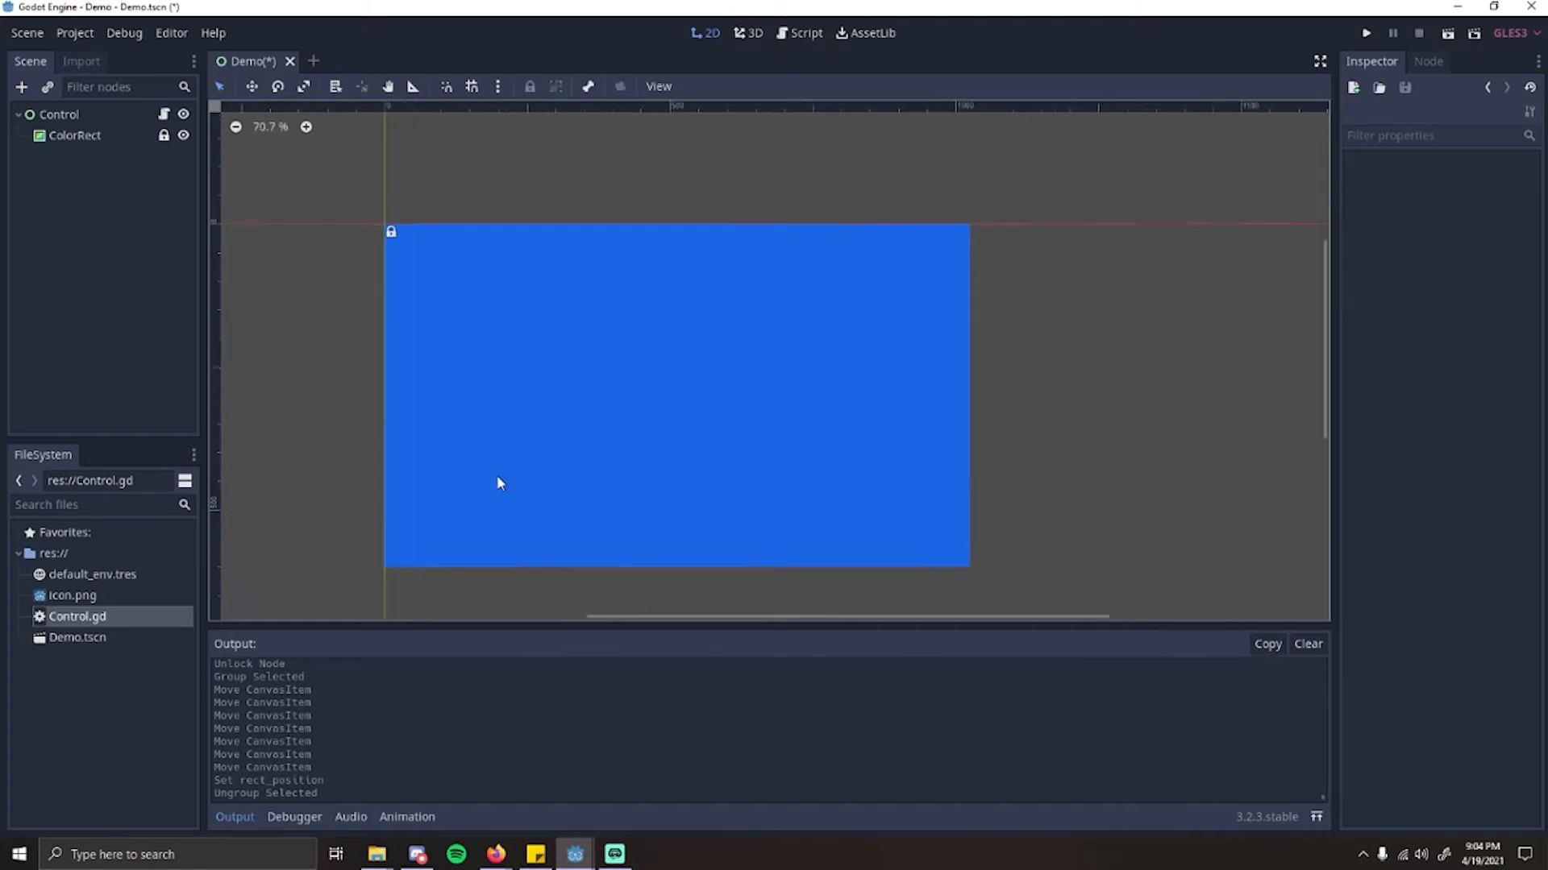
pyautogui.moveTo(549, 417); pyautogui.dragTo(528, 343)
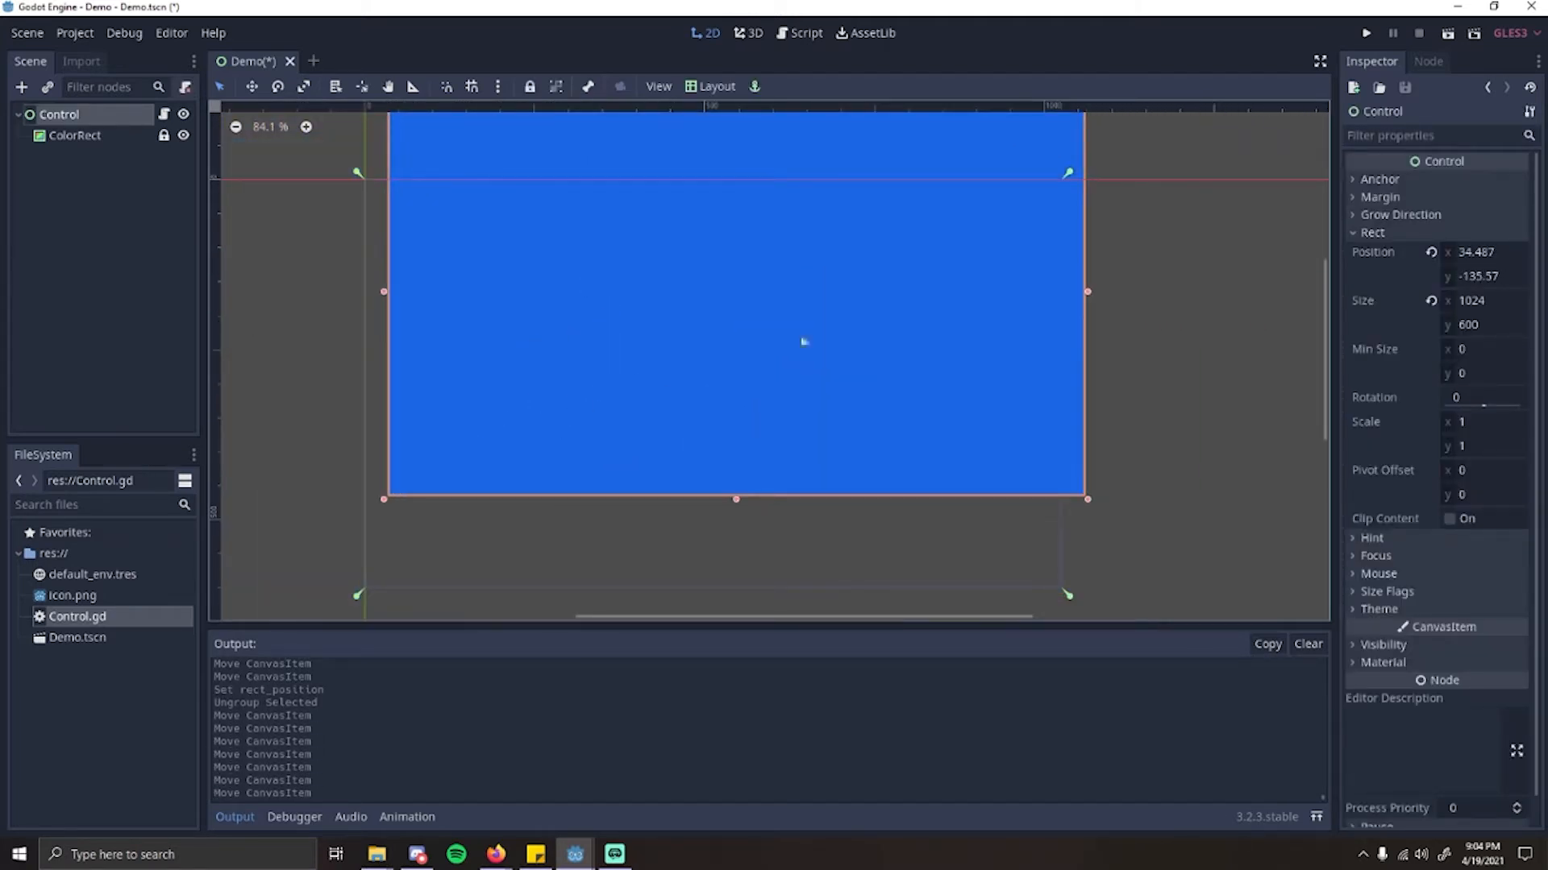
pyautogui.click(1431, 252)
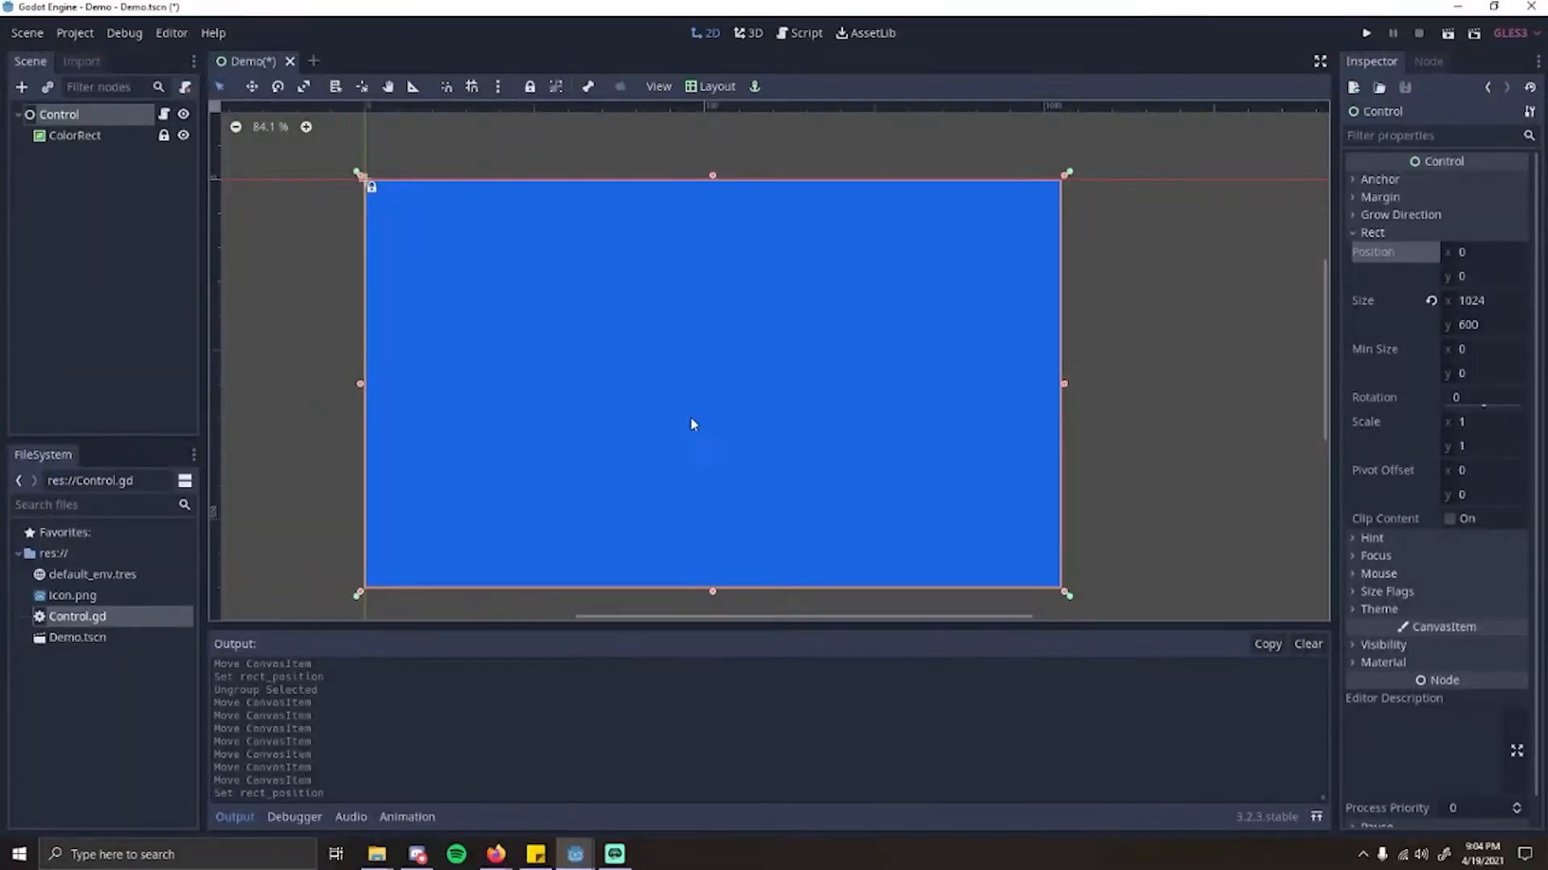
# Step: Look through the debugger's Errors, Profiler, Network Profiler, Monitors and Video RAM pages
pyautogui.click(294, 817)
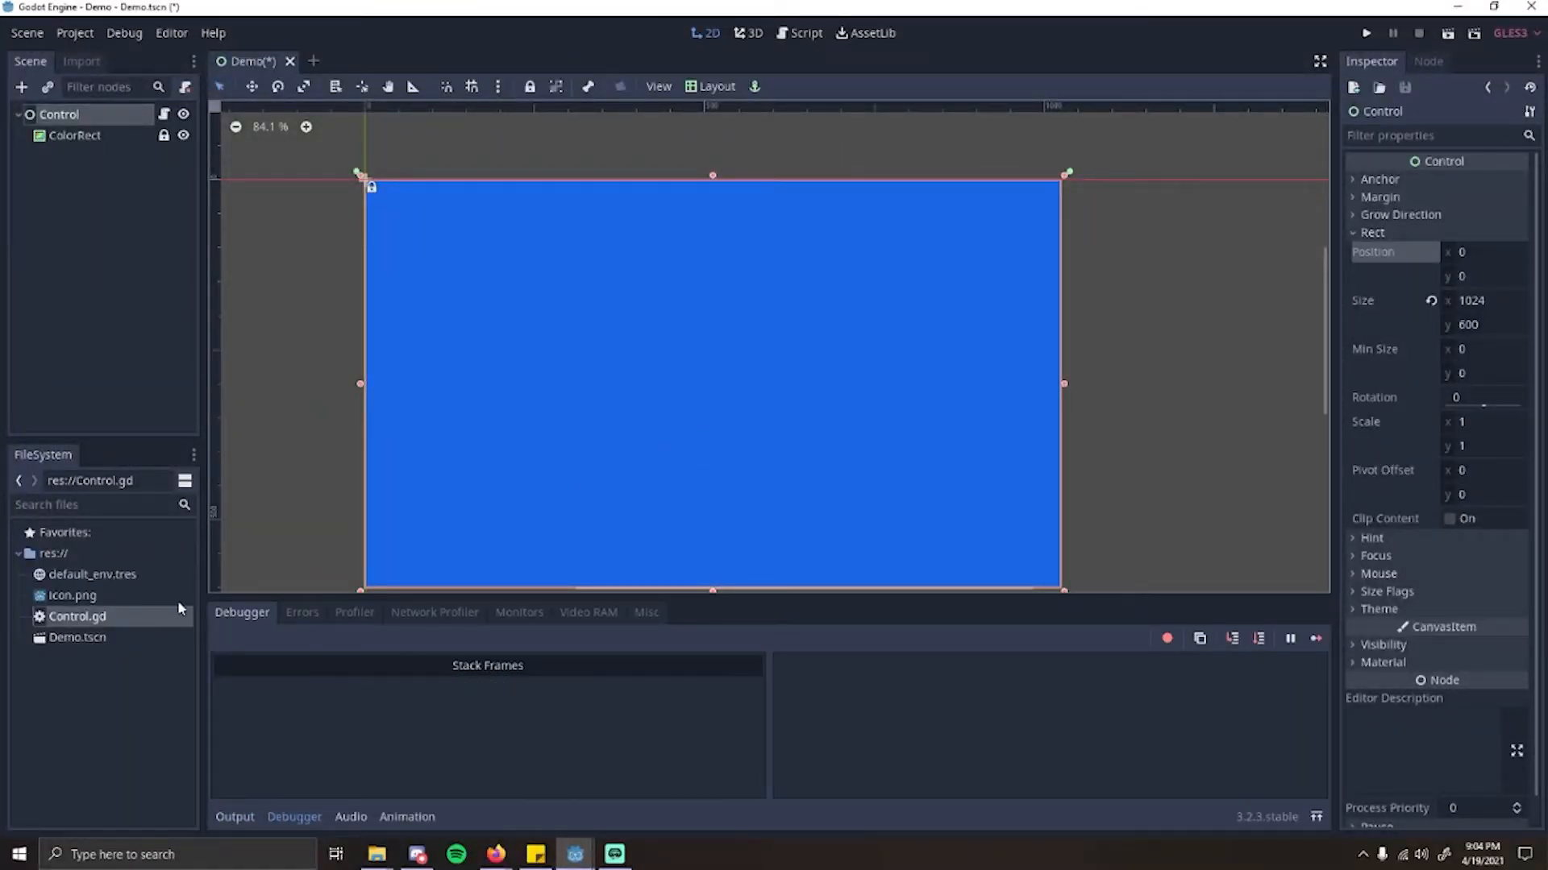
pyautogui.click(303, 614)
pyautogui.click(338, 613)
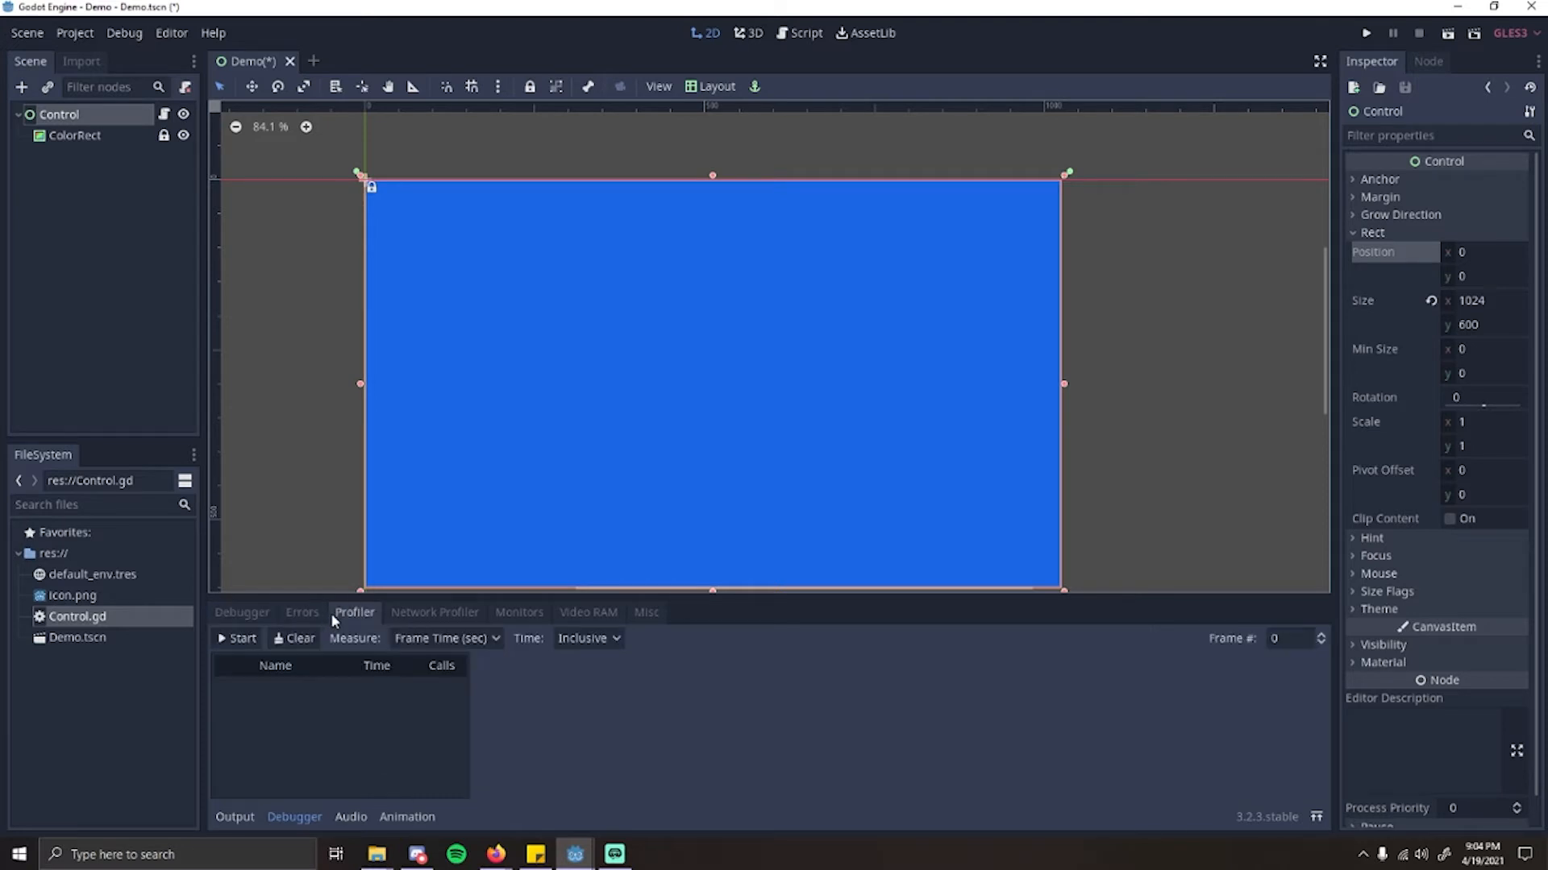
pyautogui.click(438, 612)
pyautogui.click(519, 613)
pyautogui.click(578, 613)
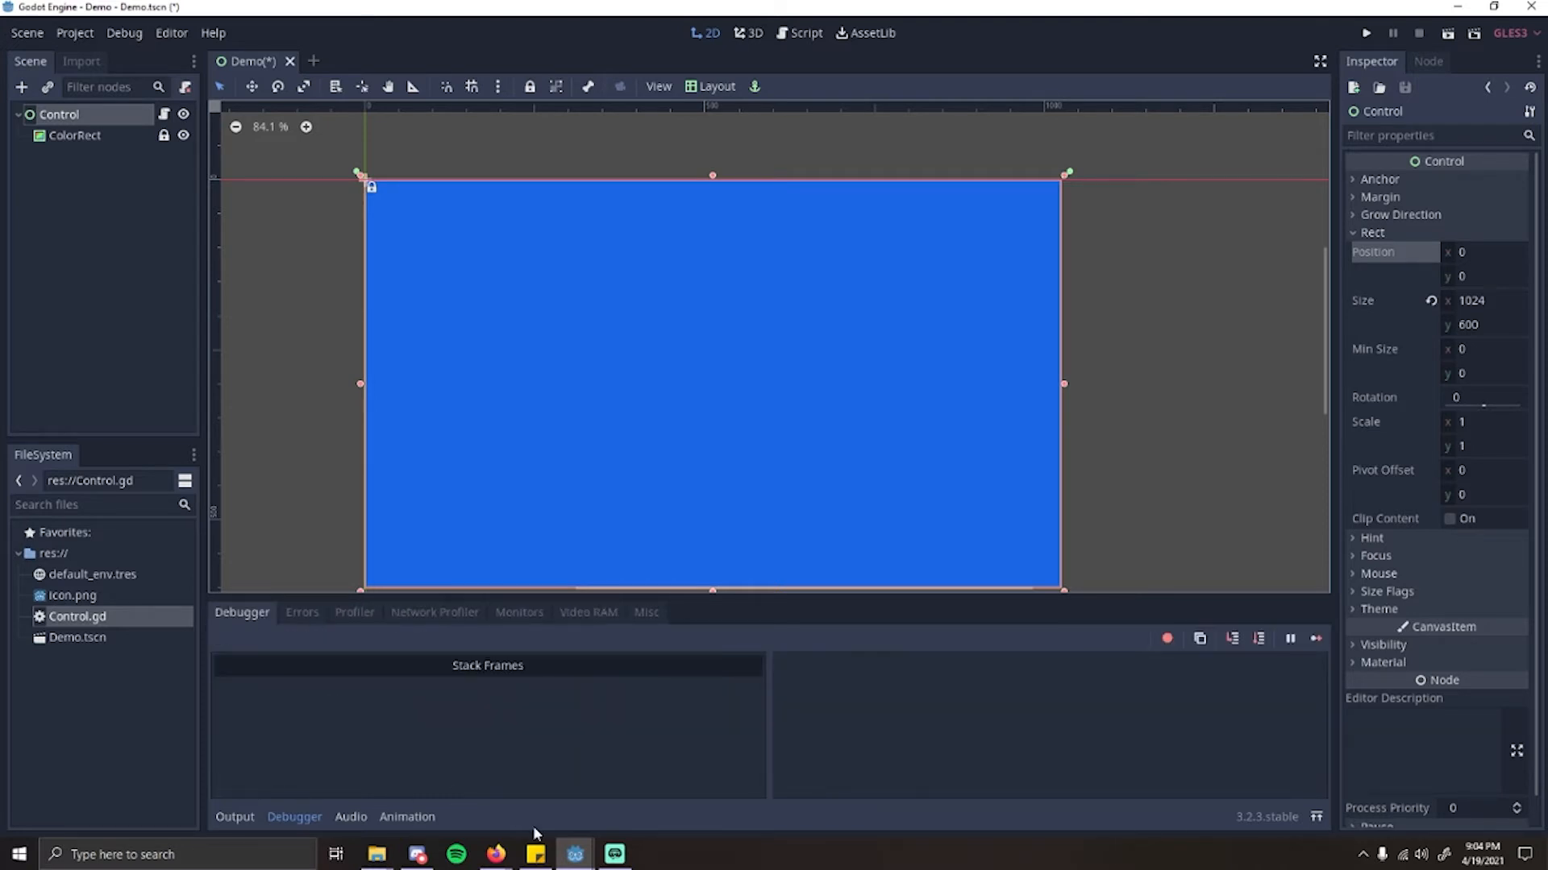
# Step: Examine the audio bus layout and animation editor, return to the output log, and collapse it
pyautogui.click(350, 816)
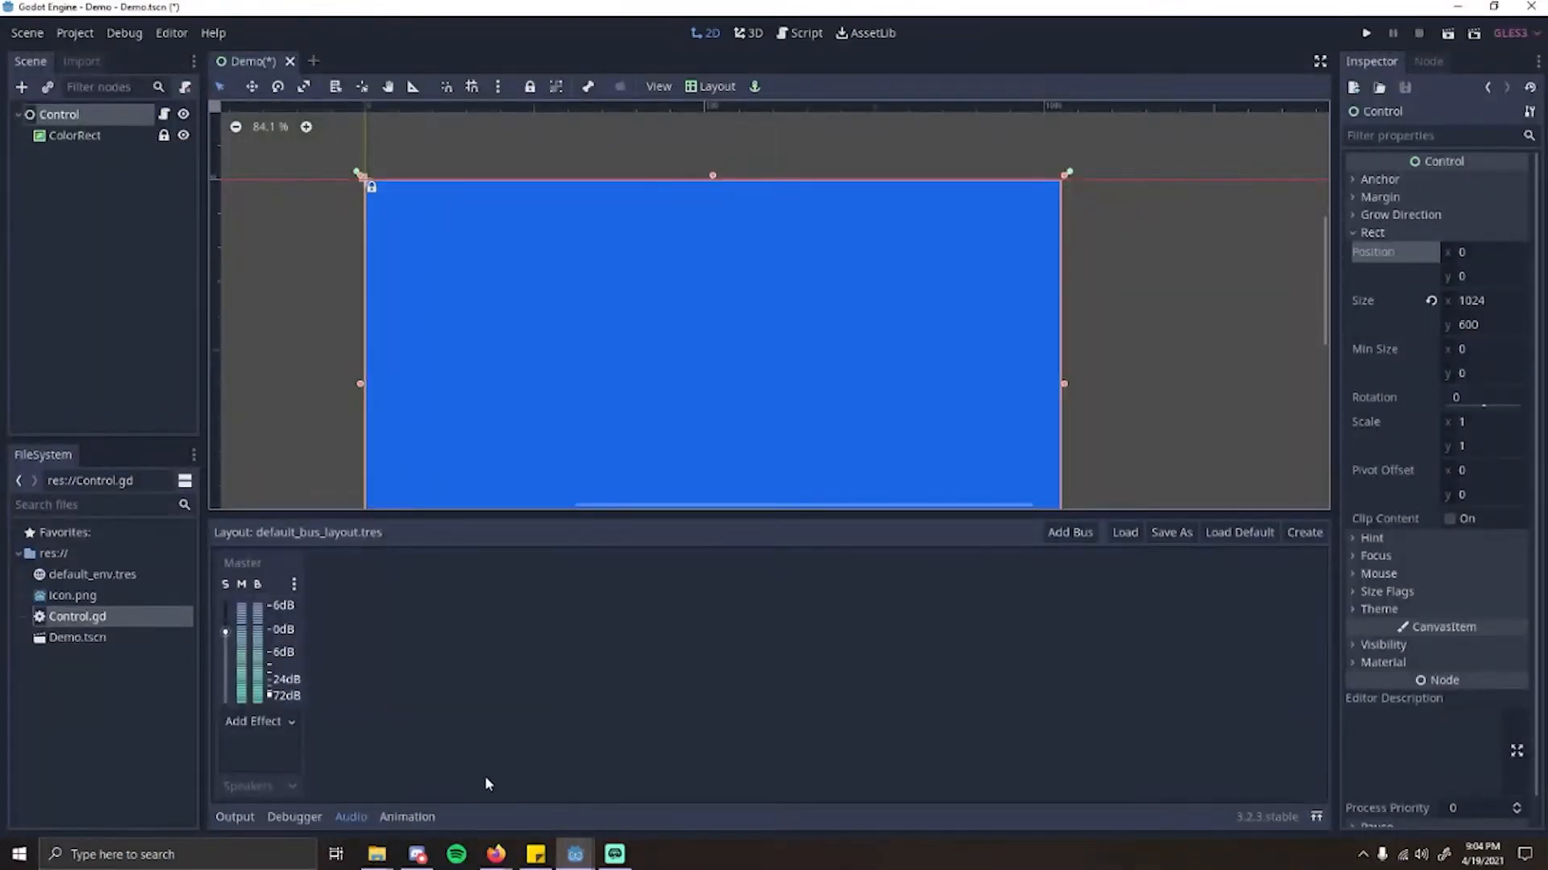
pyautogui.click(407, 817)
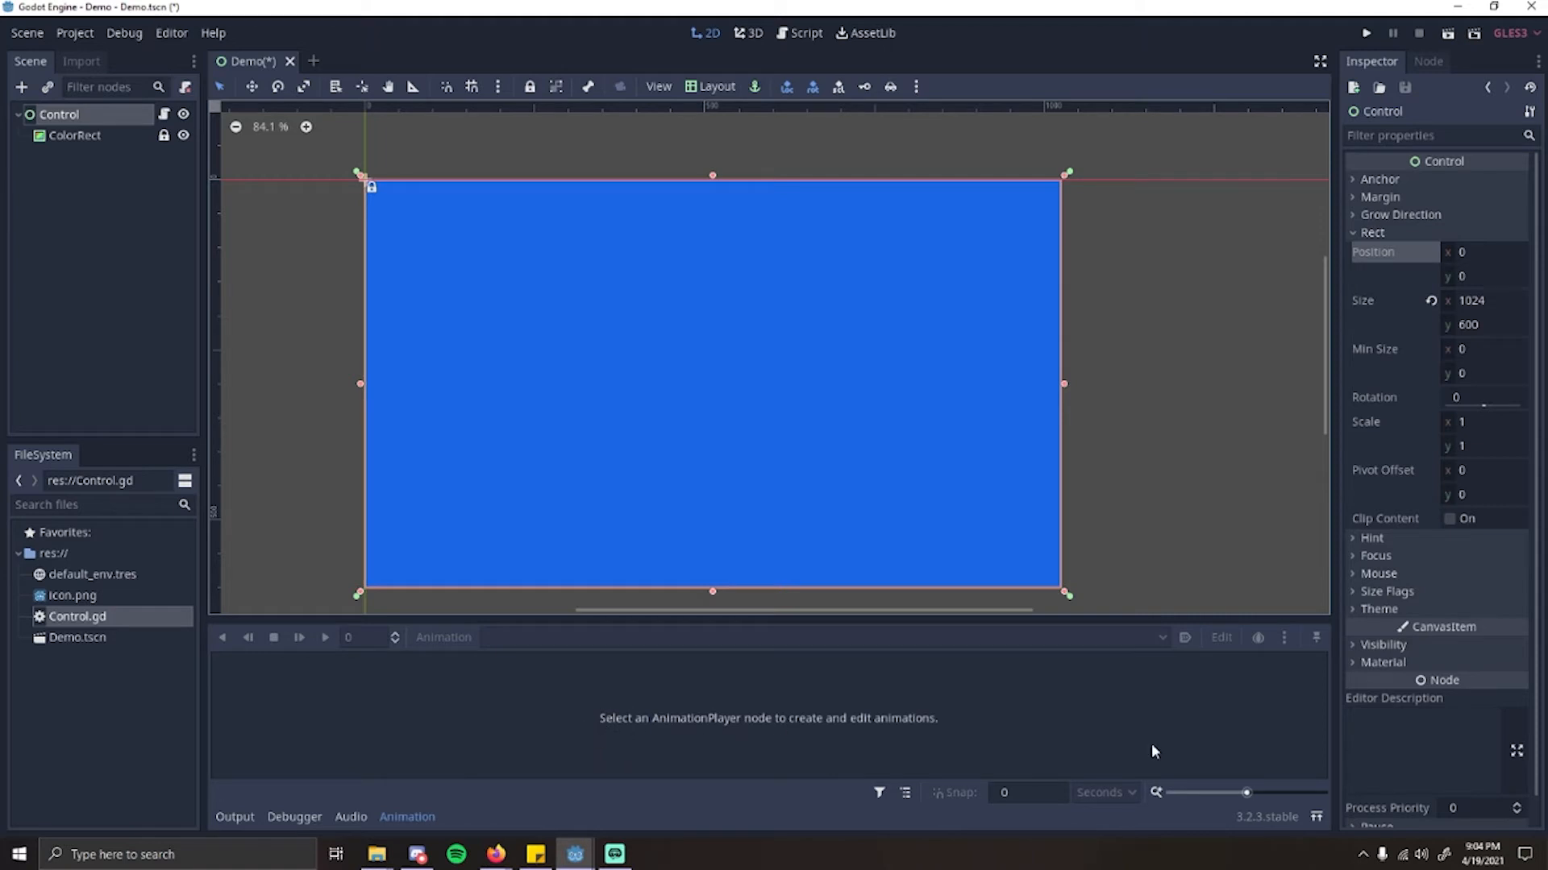
pyautogui.click(234, 817)
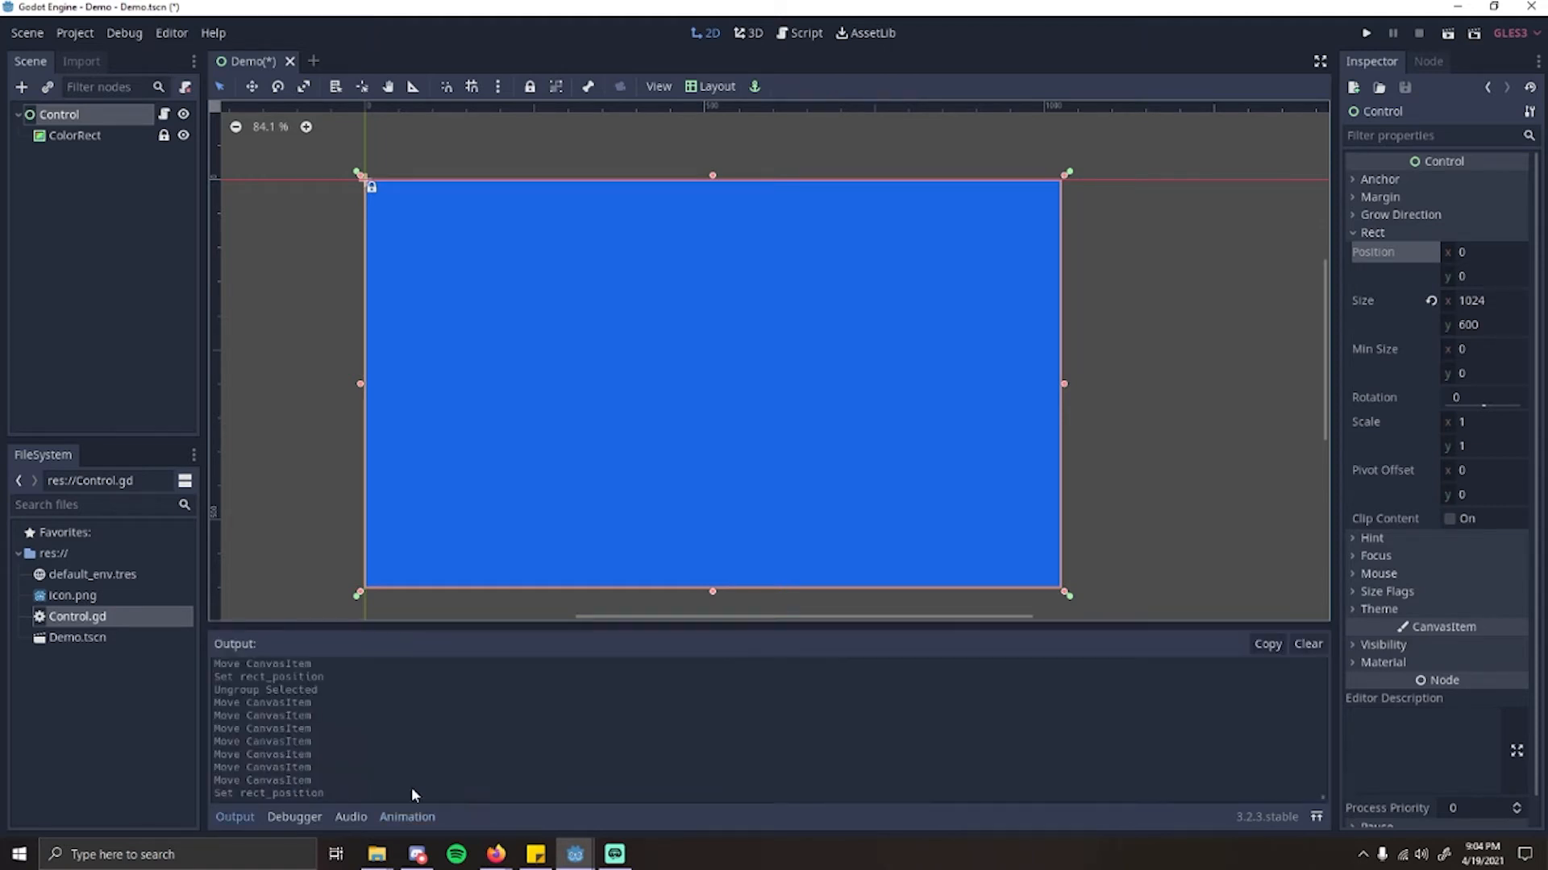
pyautogui.click(246, 815)
pyautogui.click(232, 812)
pyautogui.click(236, 815)
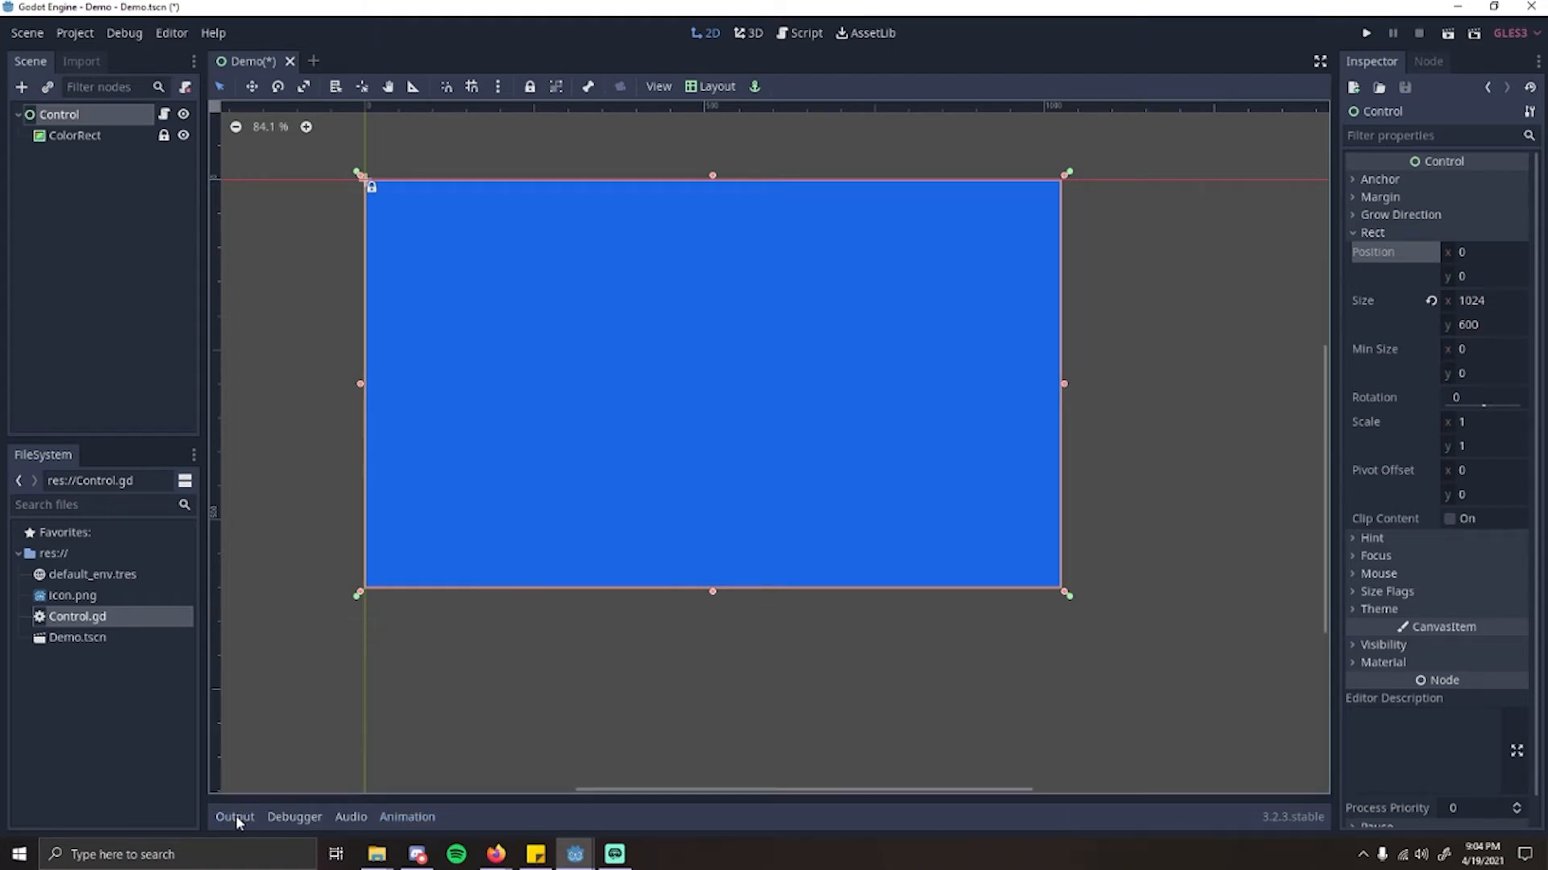
pyautogui.scroll(-4, 771, 562)
pyautogui.scroll(4, 585, 400)
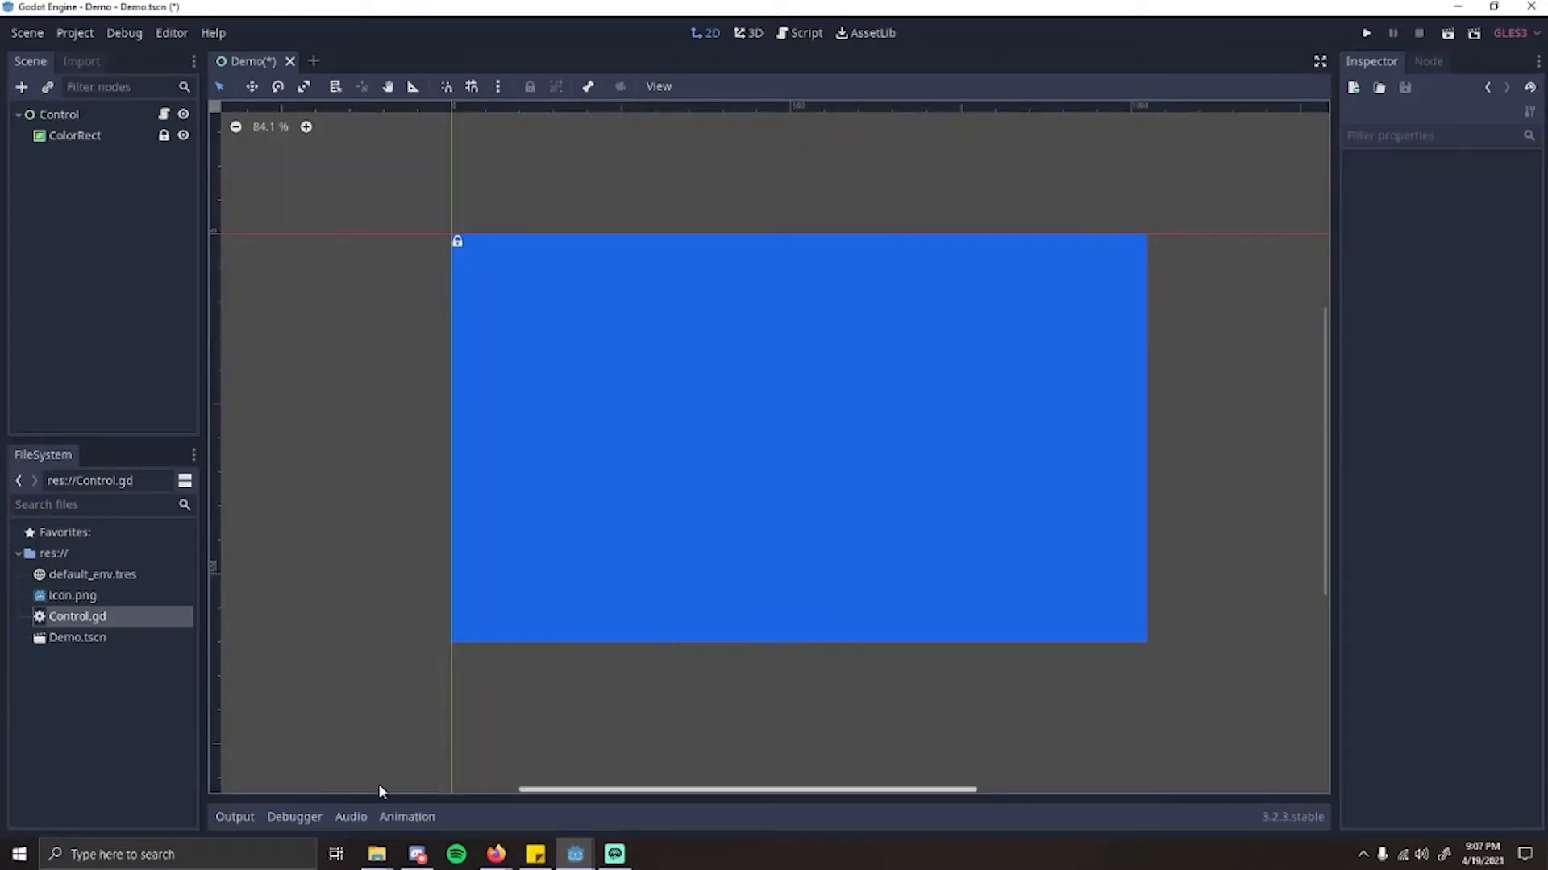
# Step: Switch to File Explorer's Demo project folder and look over its files
pyautogui.moveTo(377, 859)
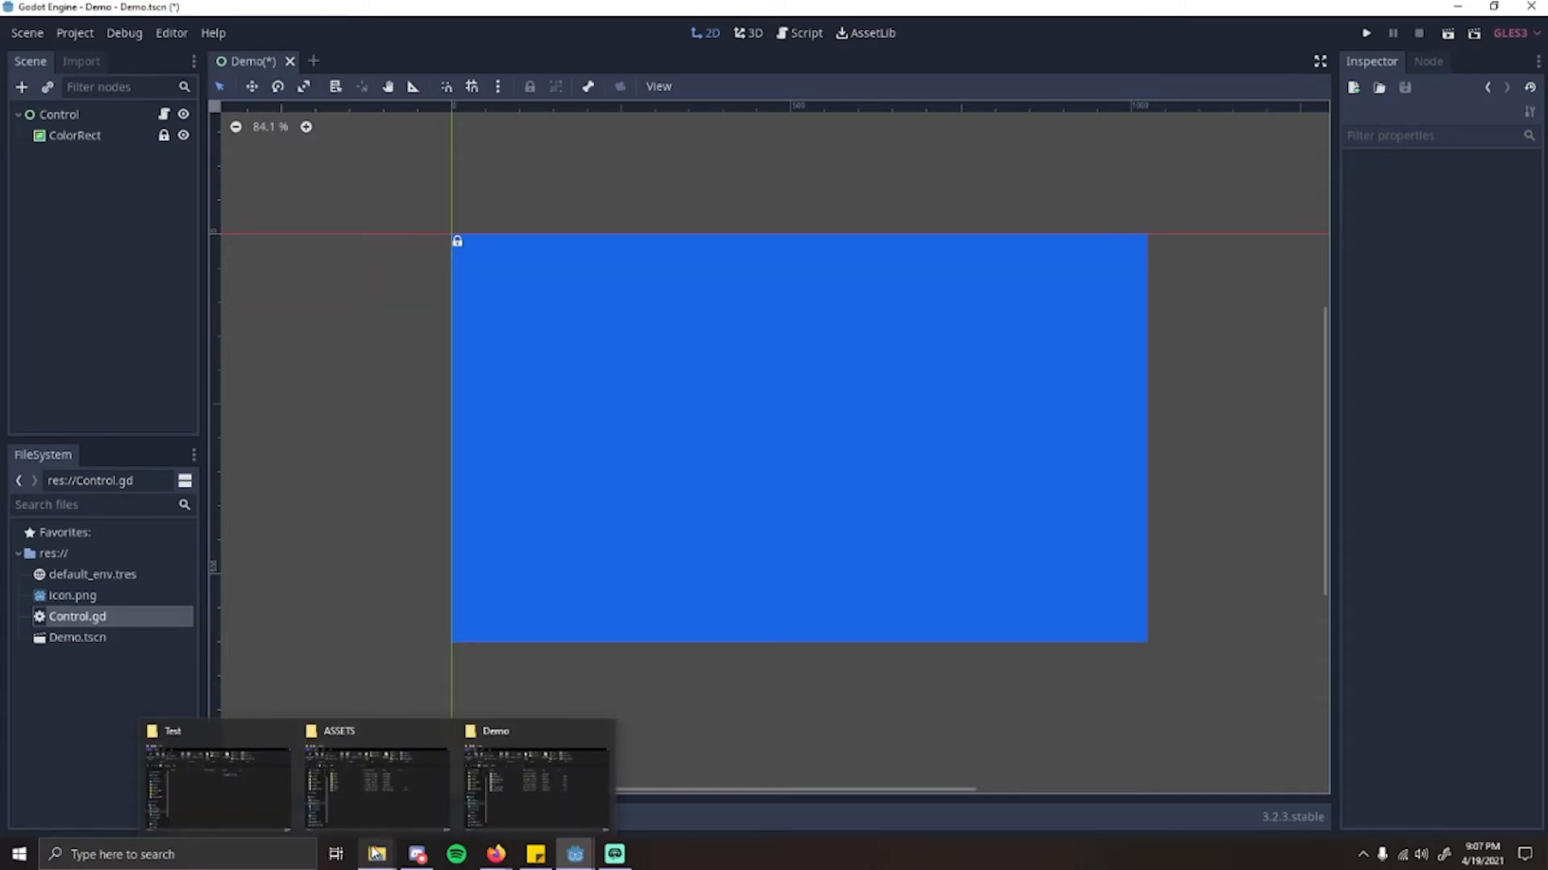
pyautogui.click(510, 791)
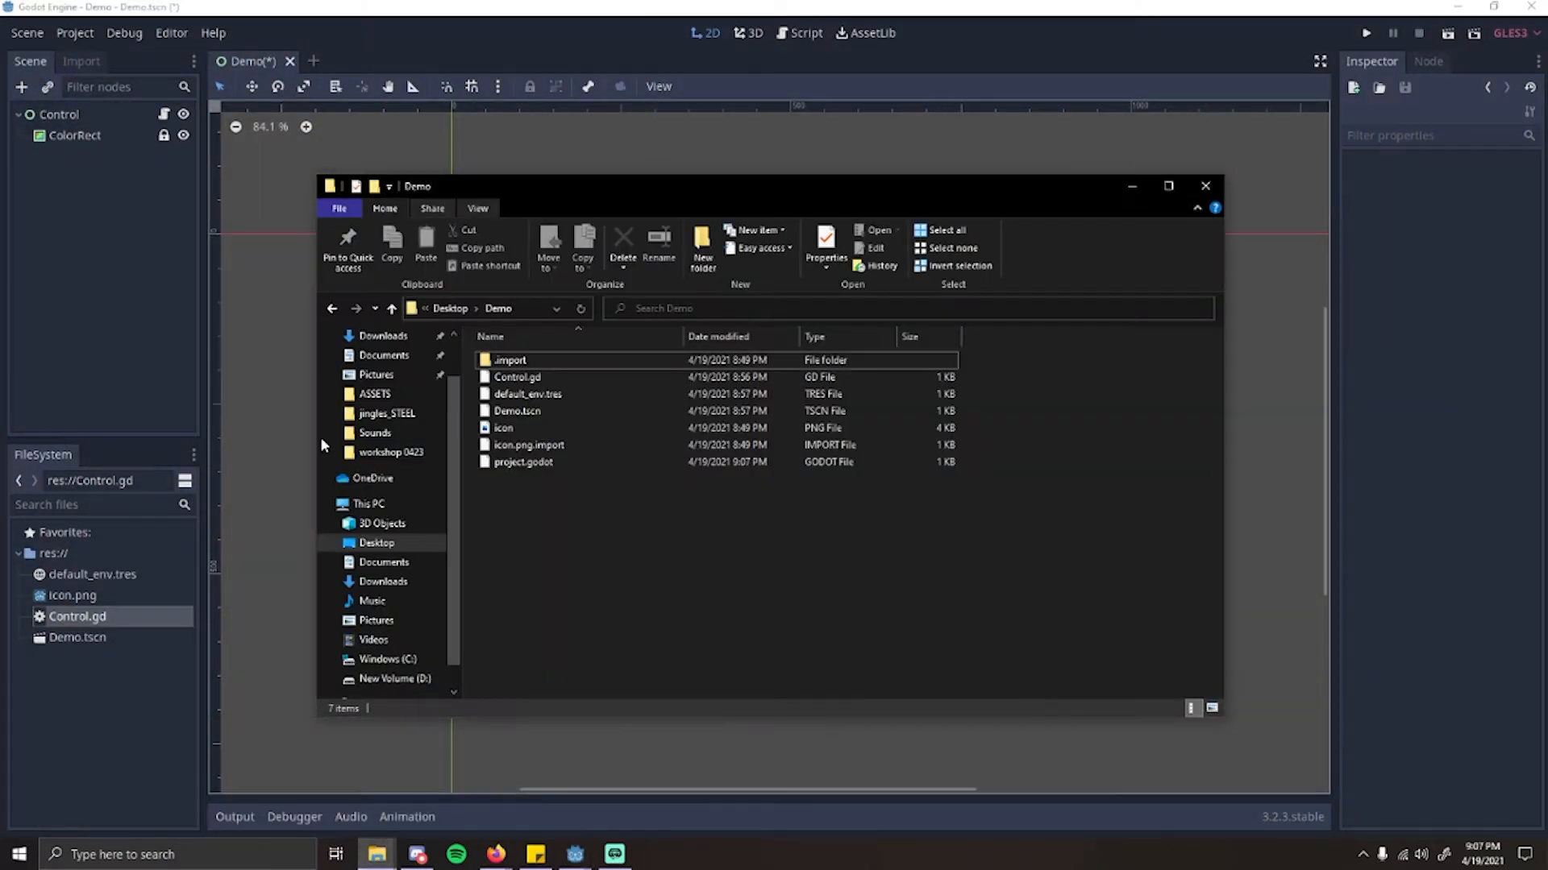
pyautogui.moveTo(657, 198)
pyautogui.mouseDown()
pyautogui.moveTo(695, 203)
pyautogui.moveTo(667, 192)
pyautogui.mouseUp()
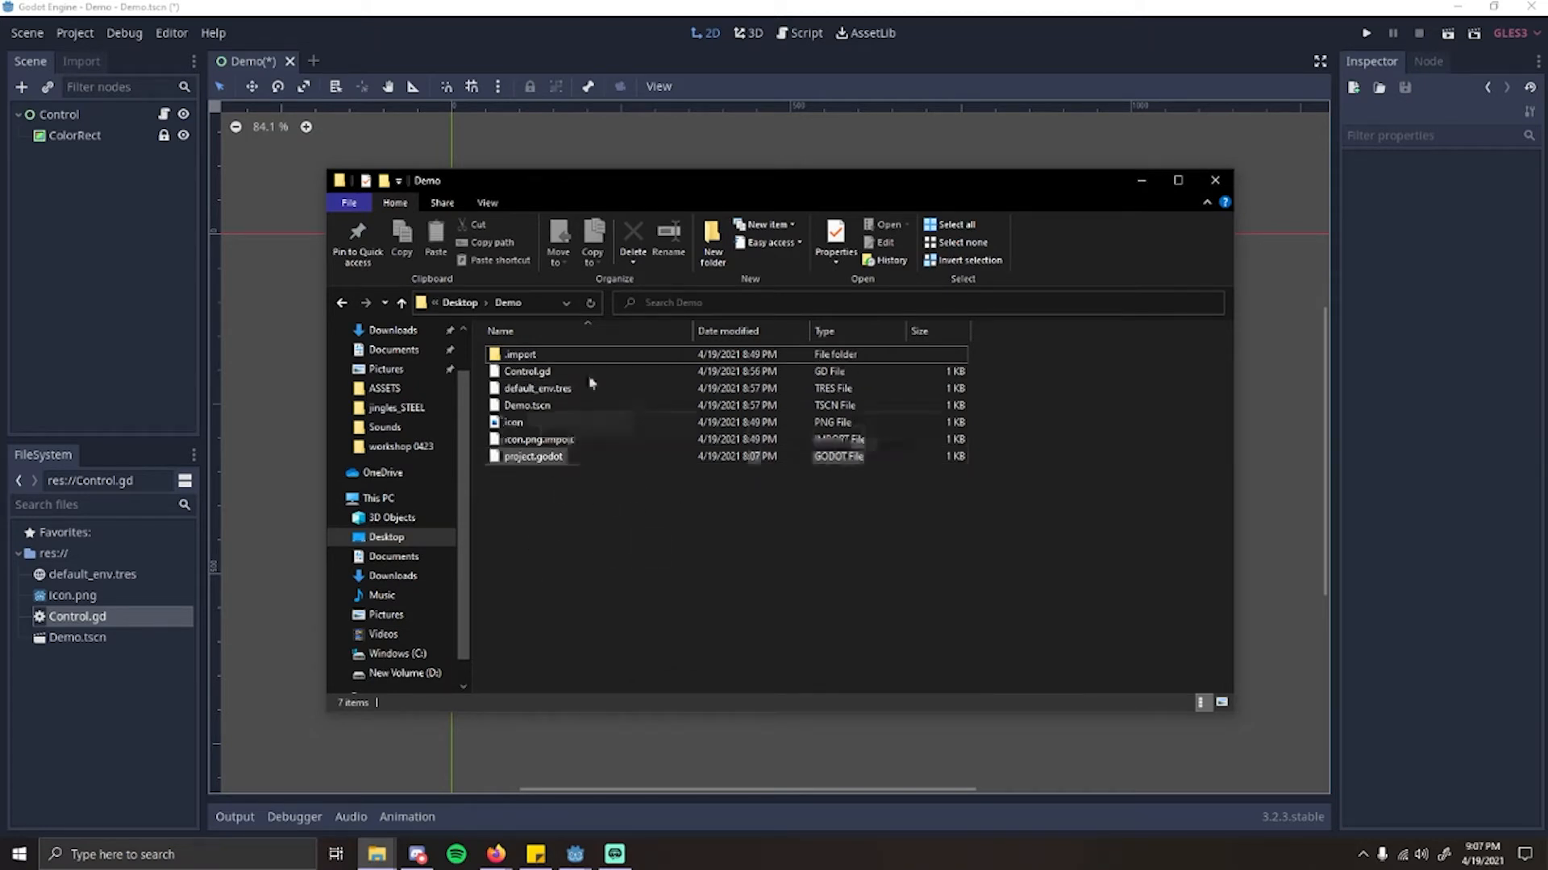
pyautogui.click(565, 440)
pyautogui.click(767, 614)
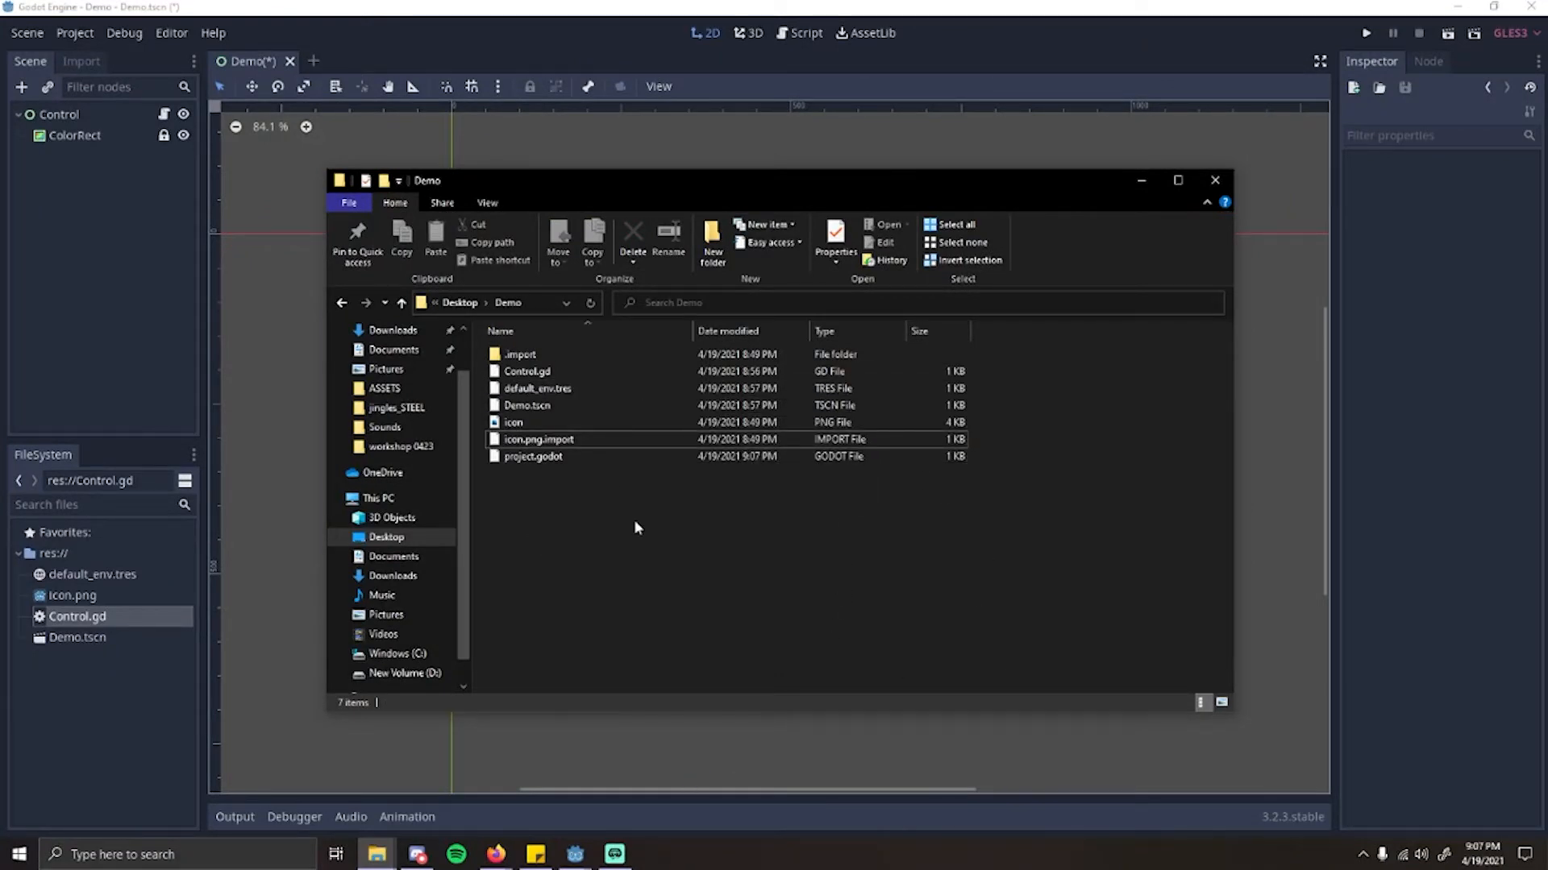
# Step: Create a folder named Assets in the Demo project folder
pyautogui.rightClick(672, 510)
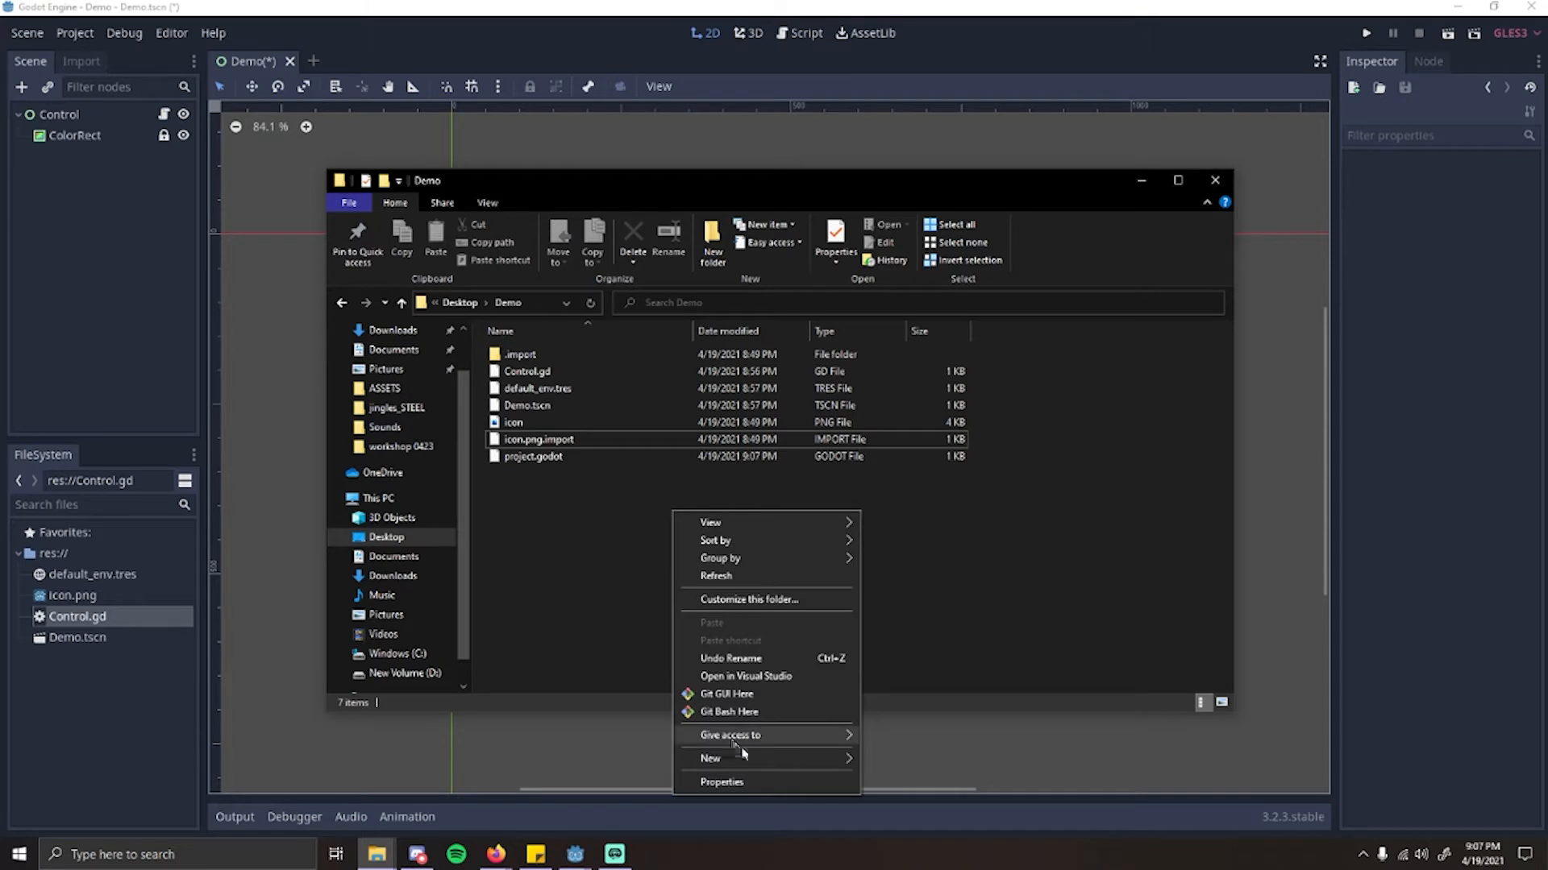
pyautogui.moveTo(752, 756)
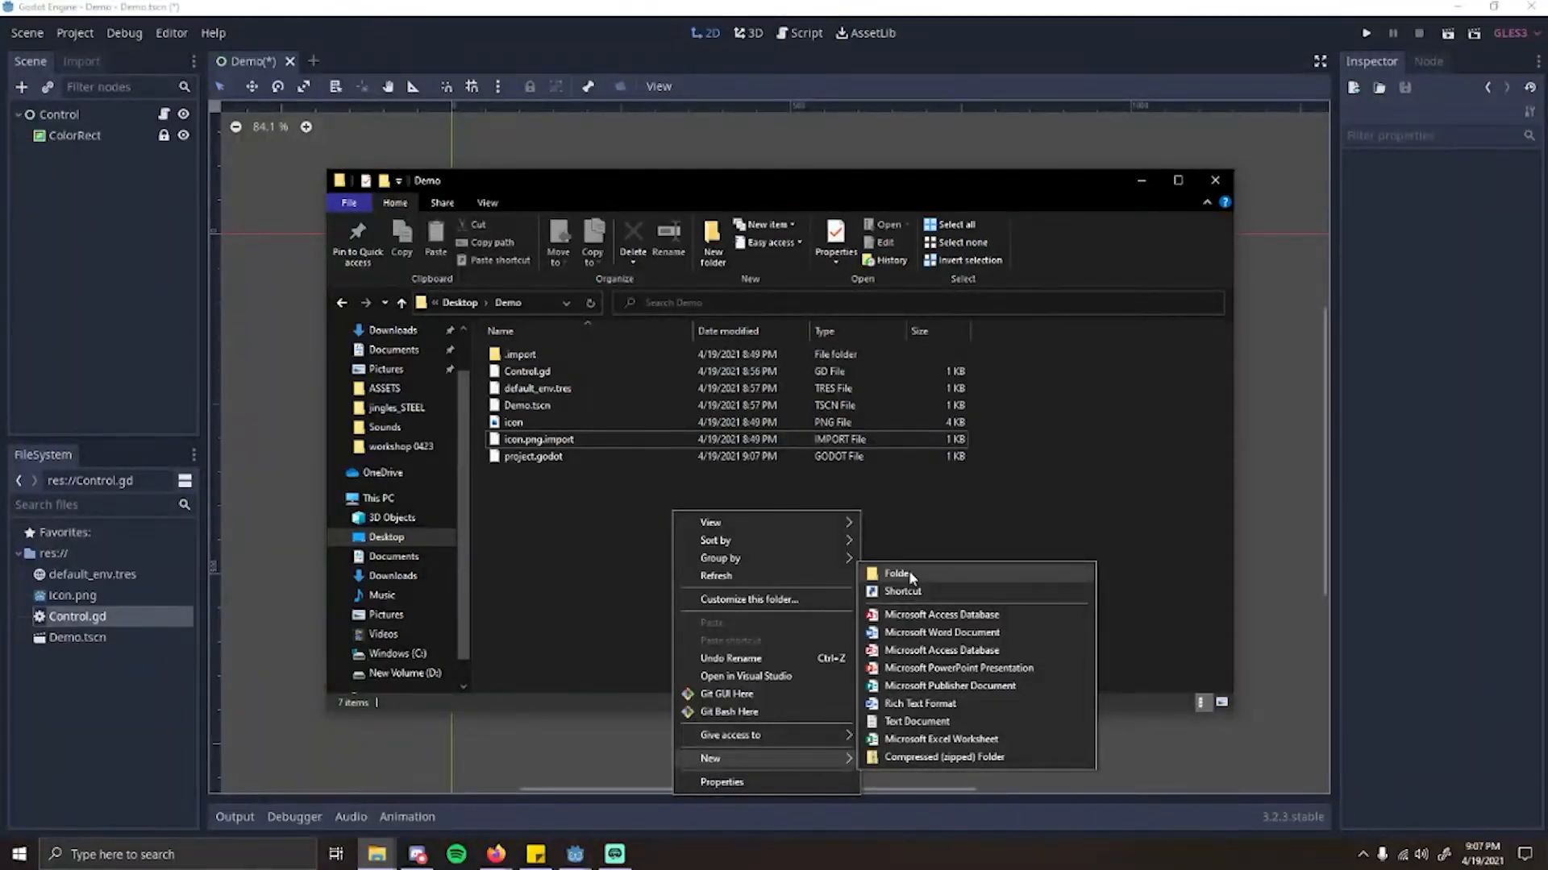
pyautogui.click(896, 573)
pyautogui.write('Assets')
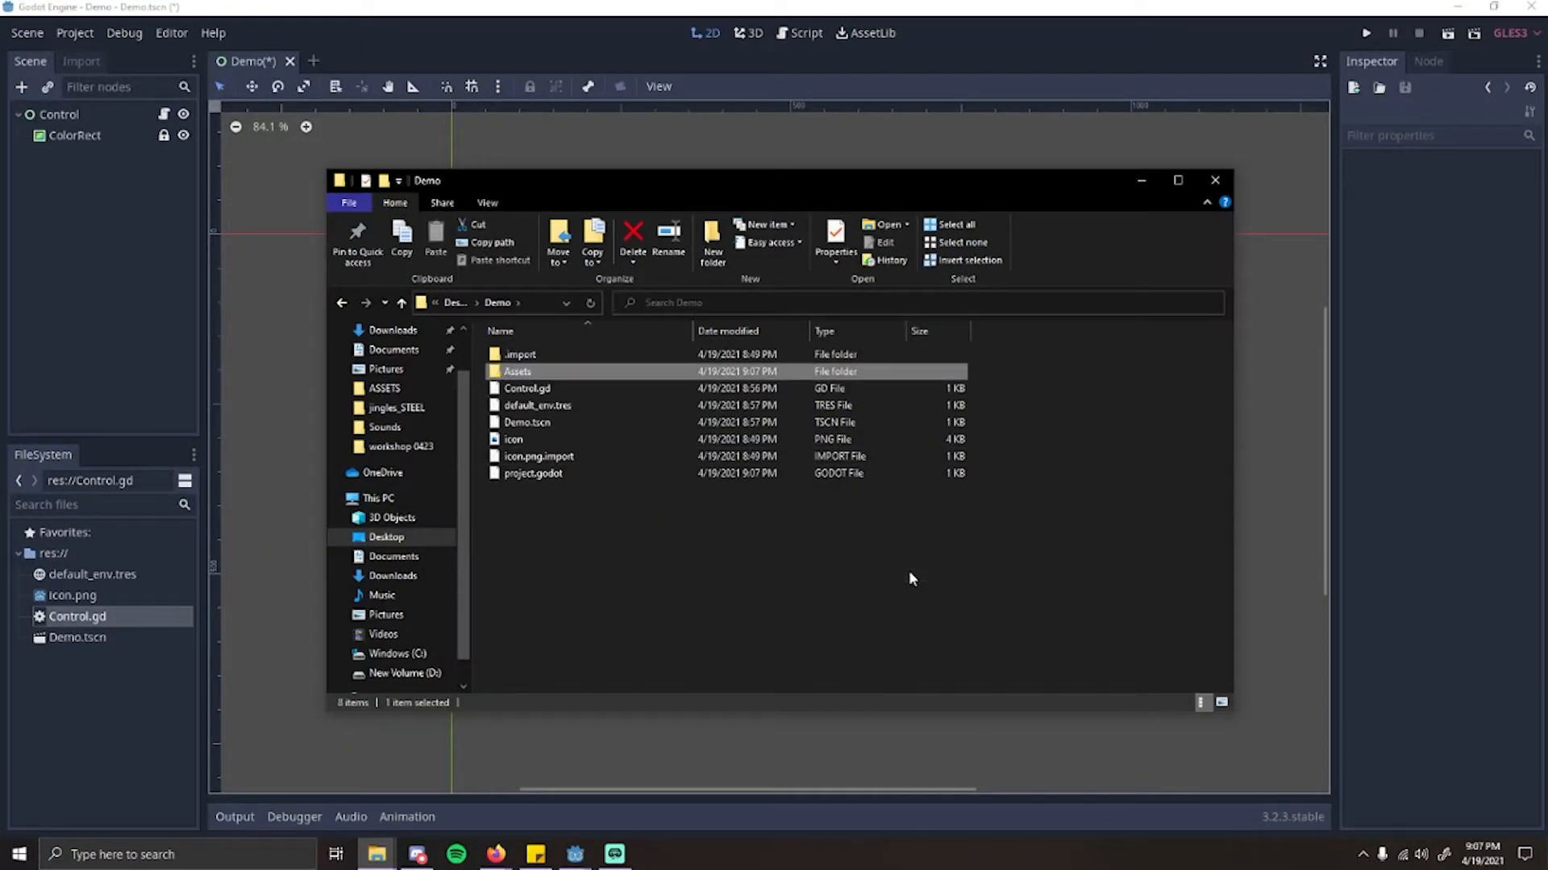
pyautogui.press('Return')
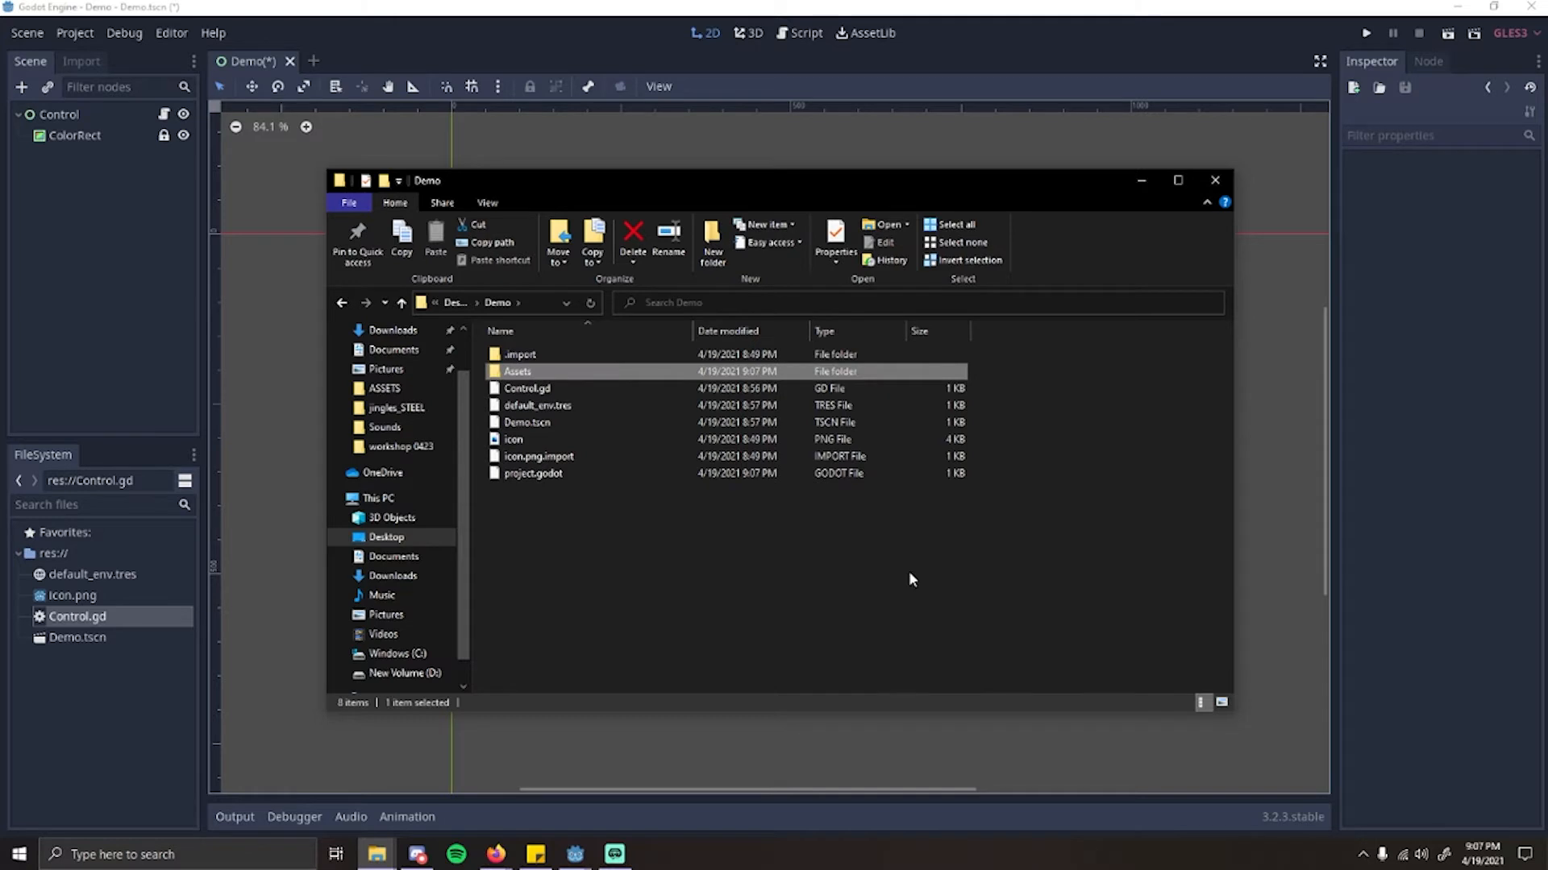
# Step: Open the new Assets folder and bring up the workshop ASSETS folder, arranging the two windows so both are accessible
pyautogui.doubleClick(574, 371)
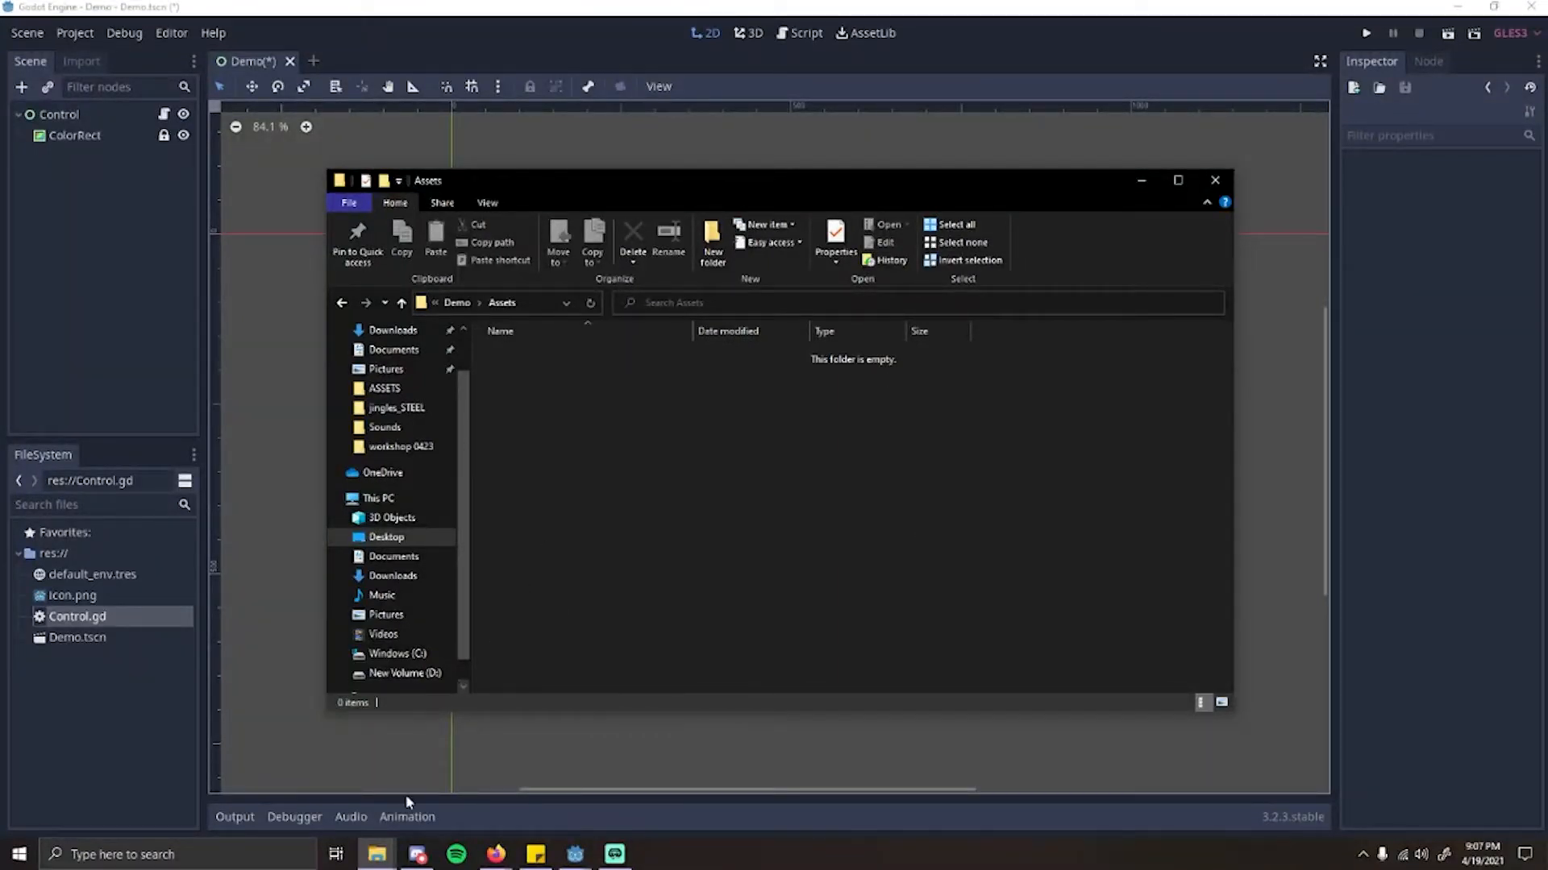
pyautogui.moveTo(376, 853)
pyautogui.click(380, 785)
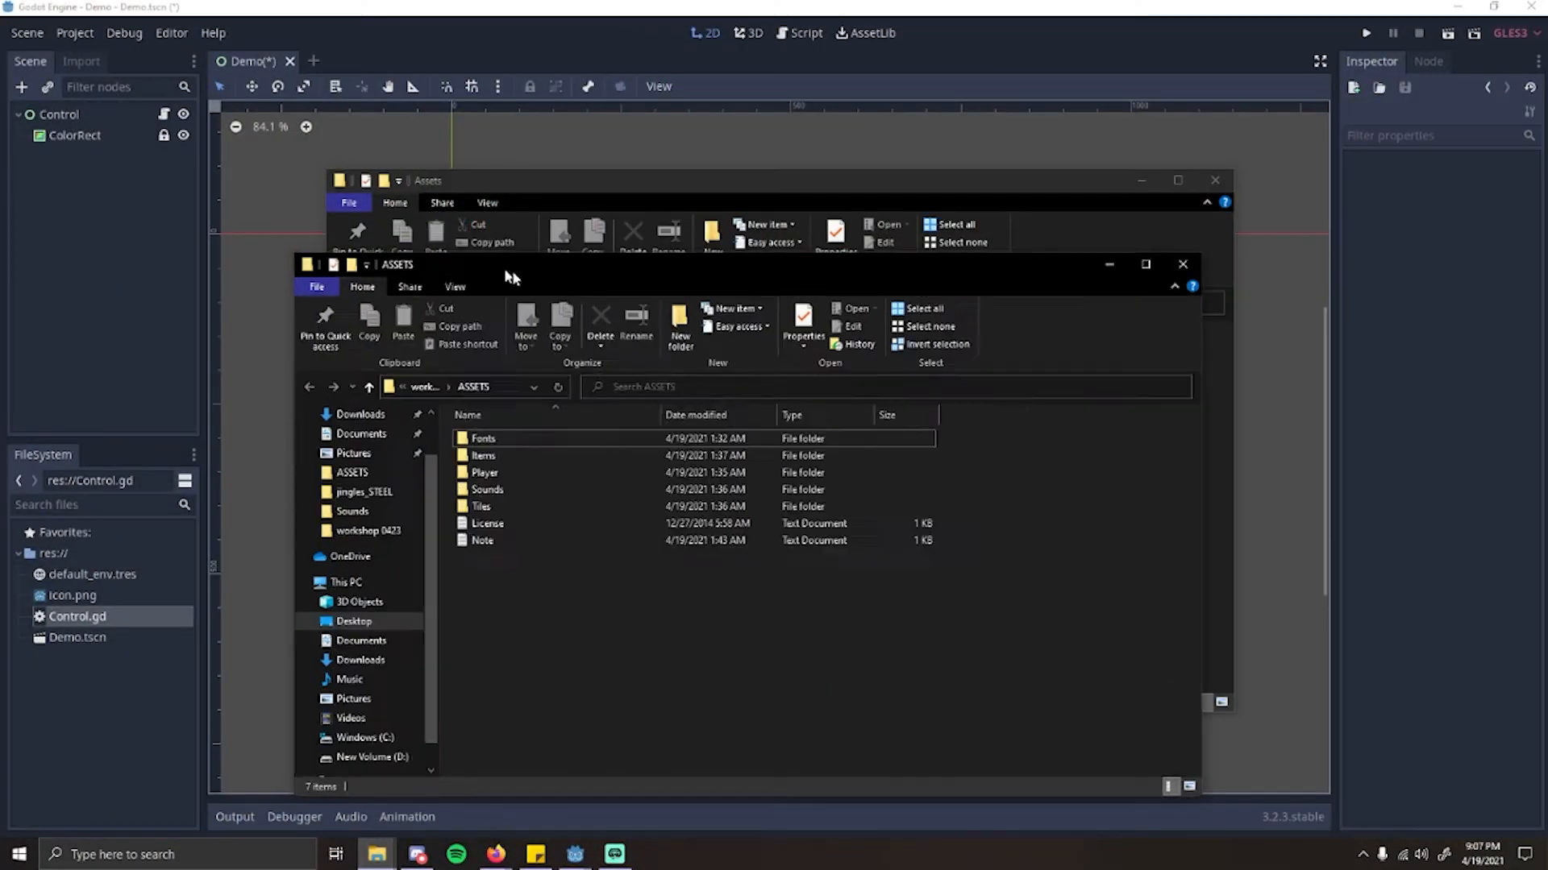
pyautogui.moveTo(507, 277); pyautogui.dragTo(848, 289)
pyautogui.moveTo(606, 190); pyautogui.dragTo(444, 162)
pyautogui.click(1122, 278)
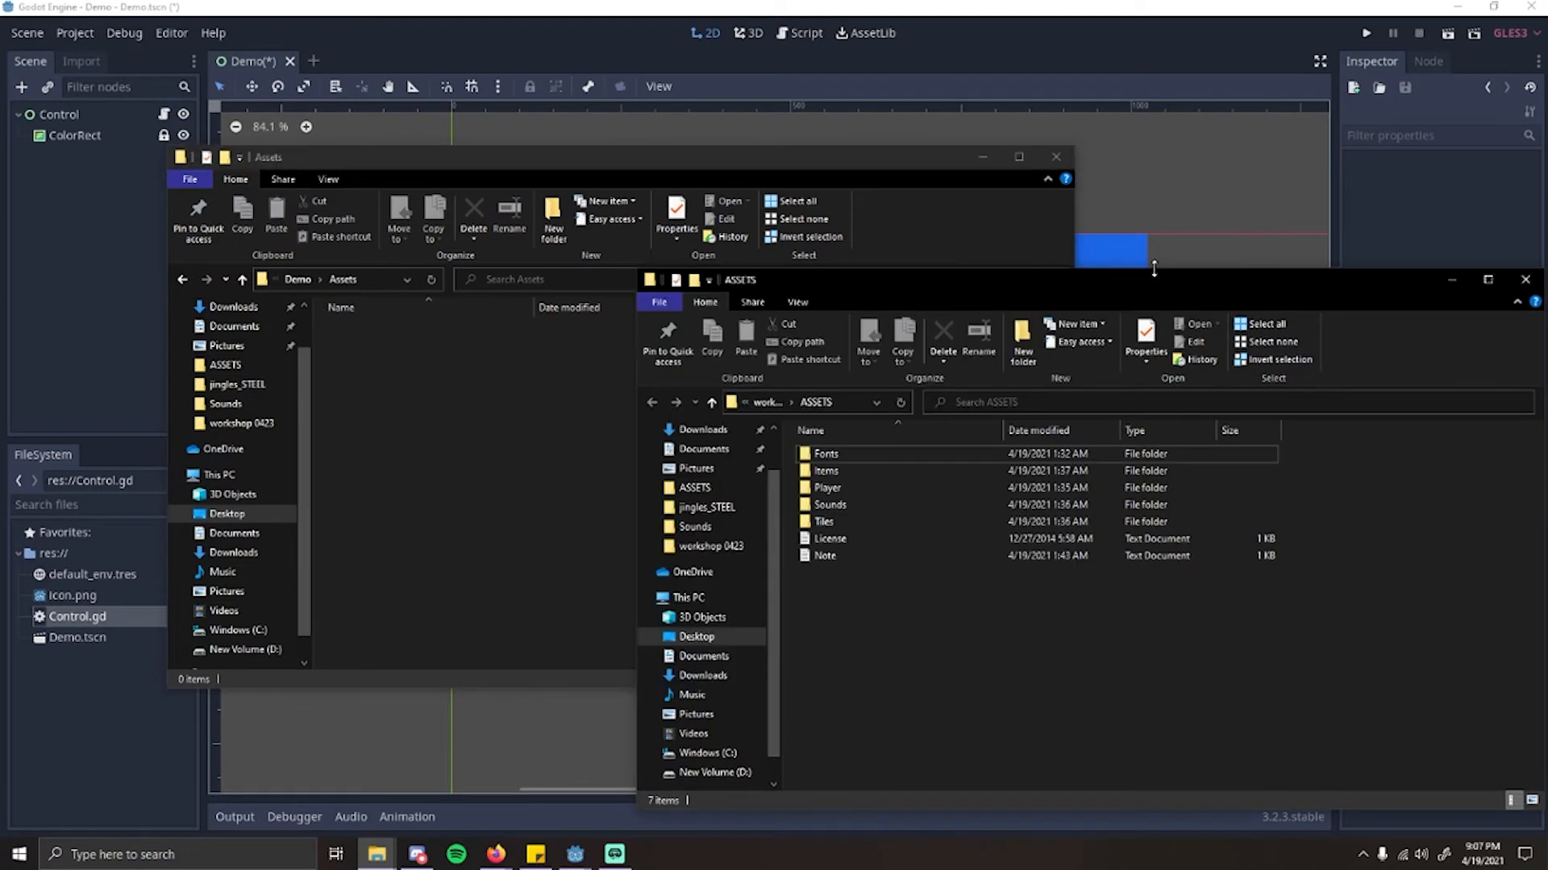
pyautogui.moveTo(1122, 278); pyautogui.dragTo(872, 249)
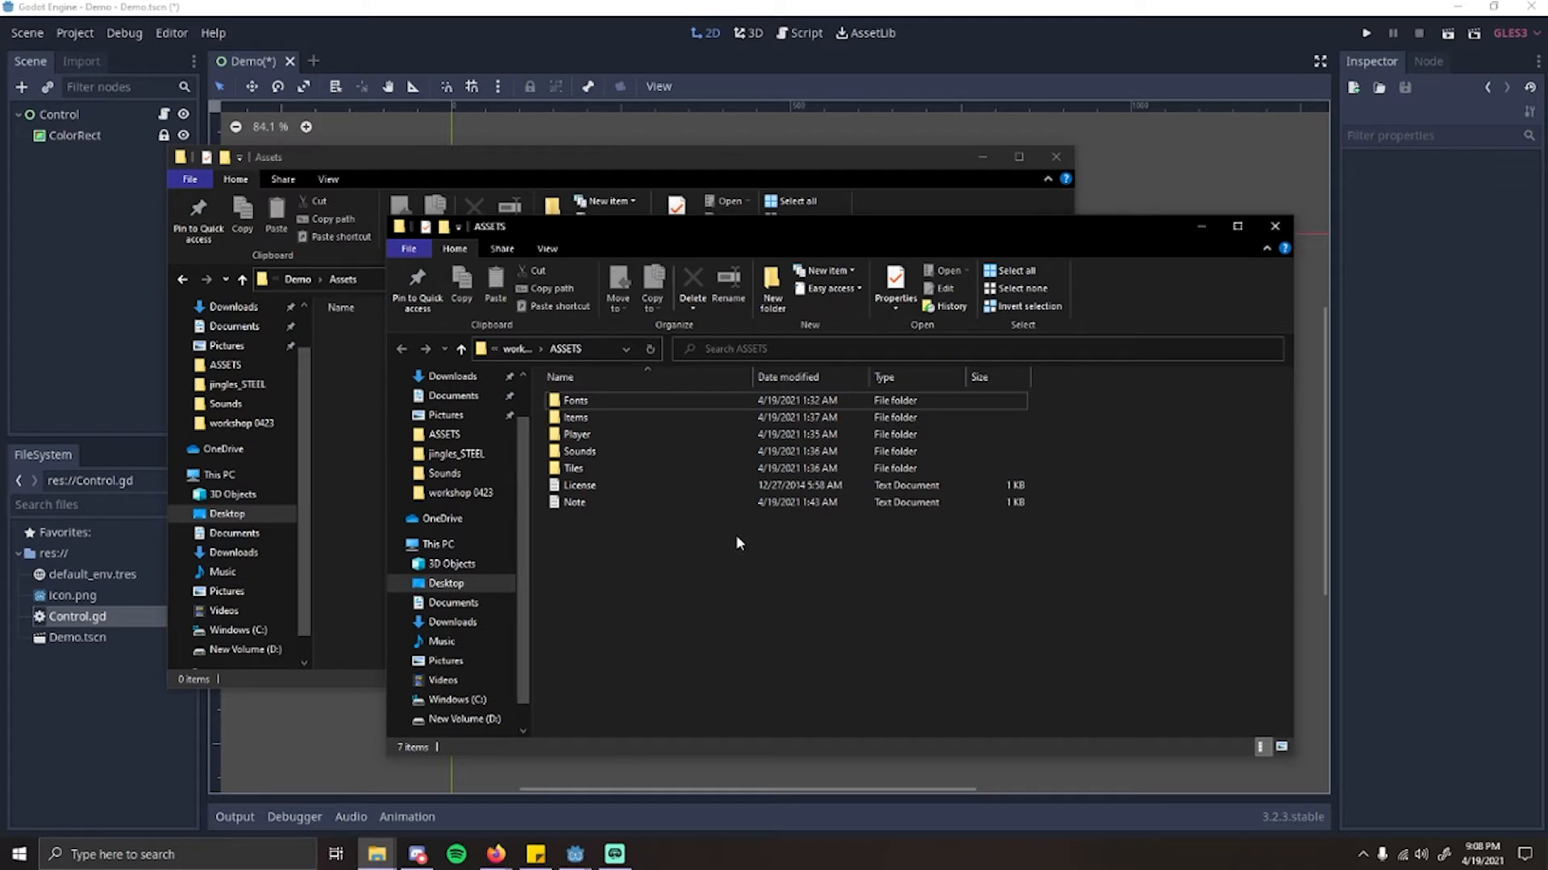
# Step: Copy font_title from the workshop Fonts folder into the project's Assets folder
pyautogui.doubleClick(630, 406)
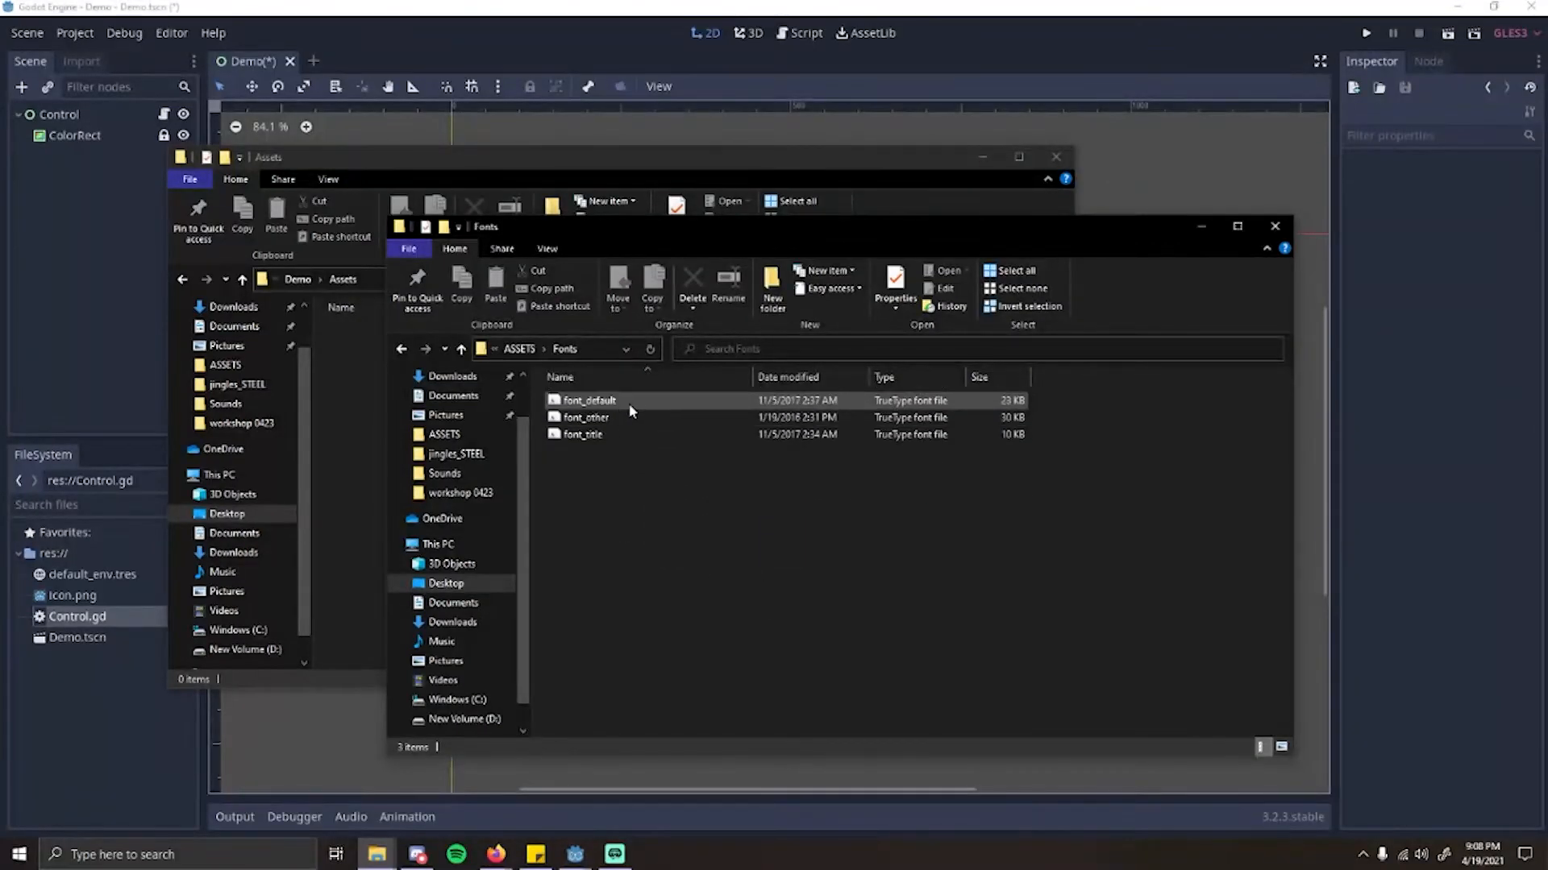
pyautogui.click(612, 435)
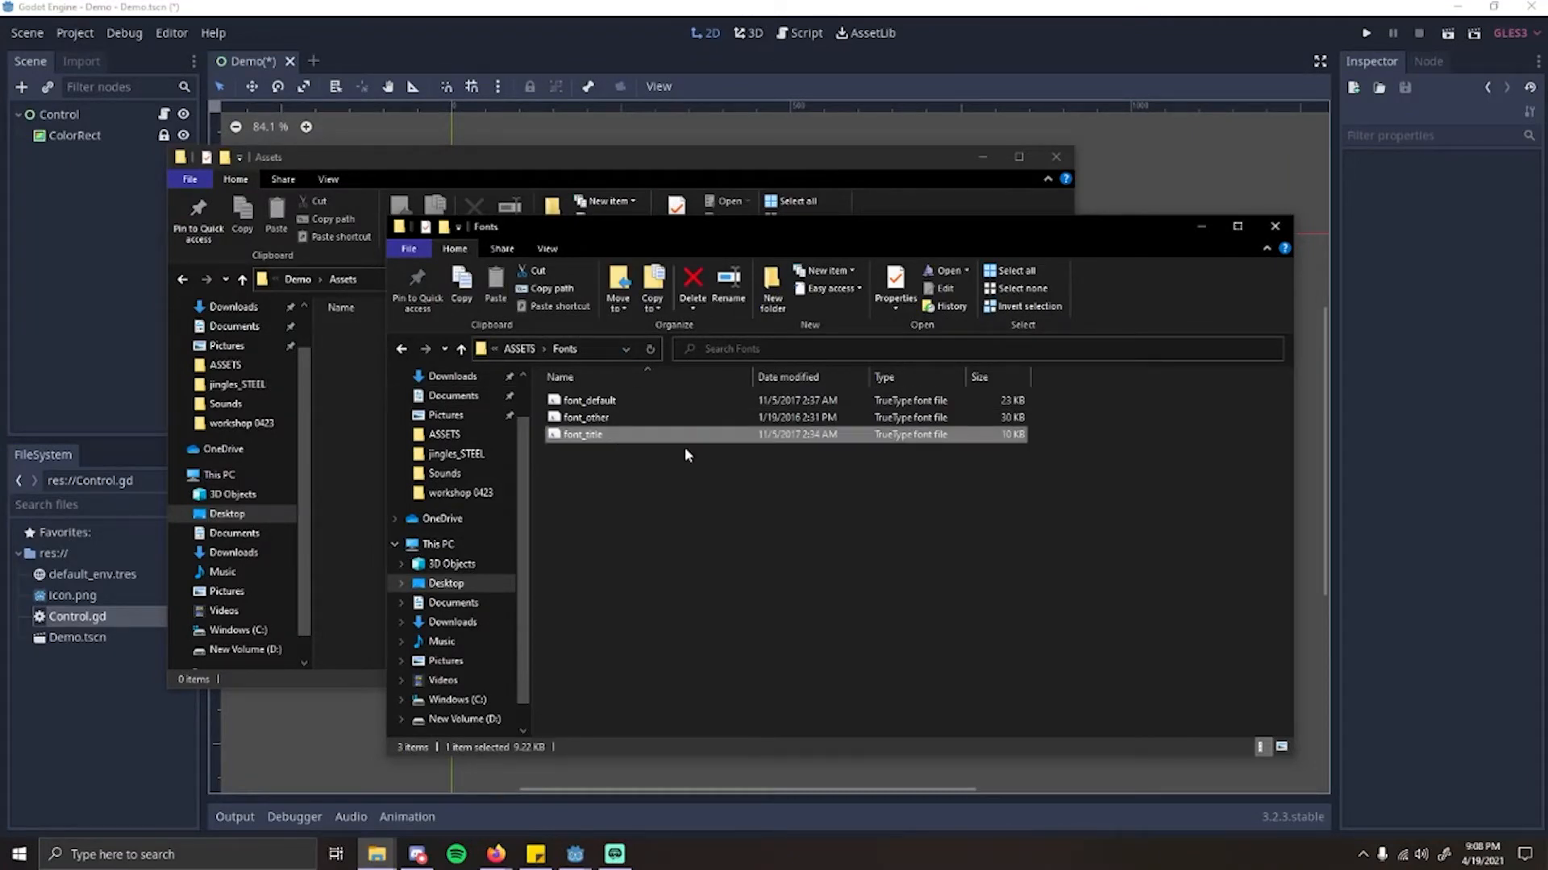
pyautogui.moveTo(651, 243); pyautogui.dragTo(862, 281)
pyautogui.click(433, 390)
pyautogui.hotkey('ctrl', 'v')
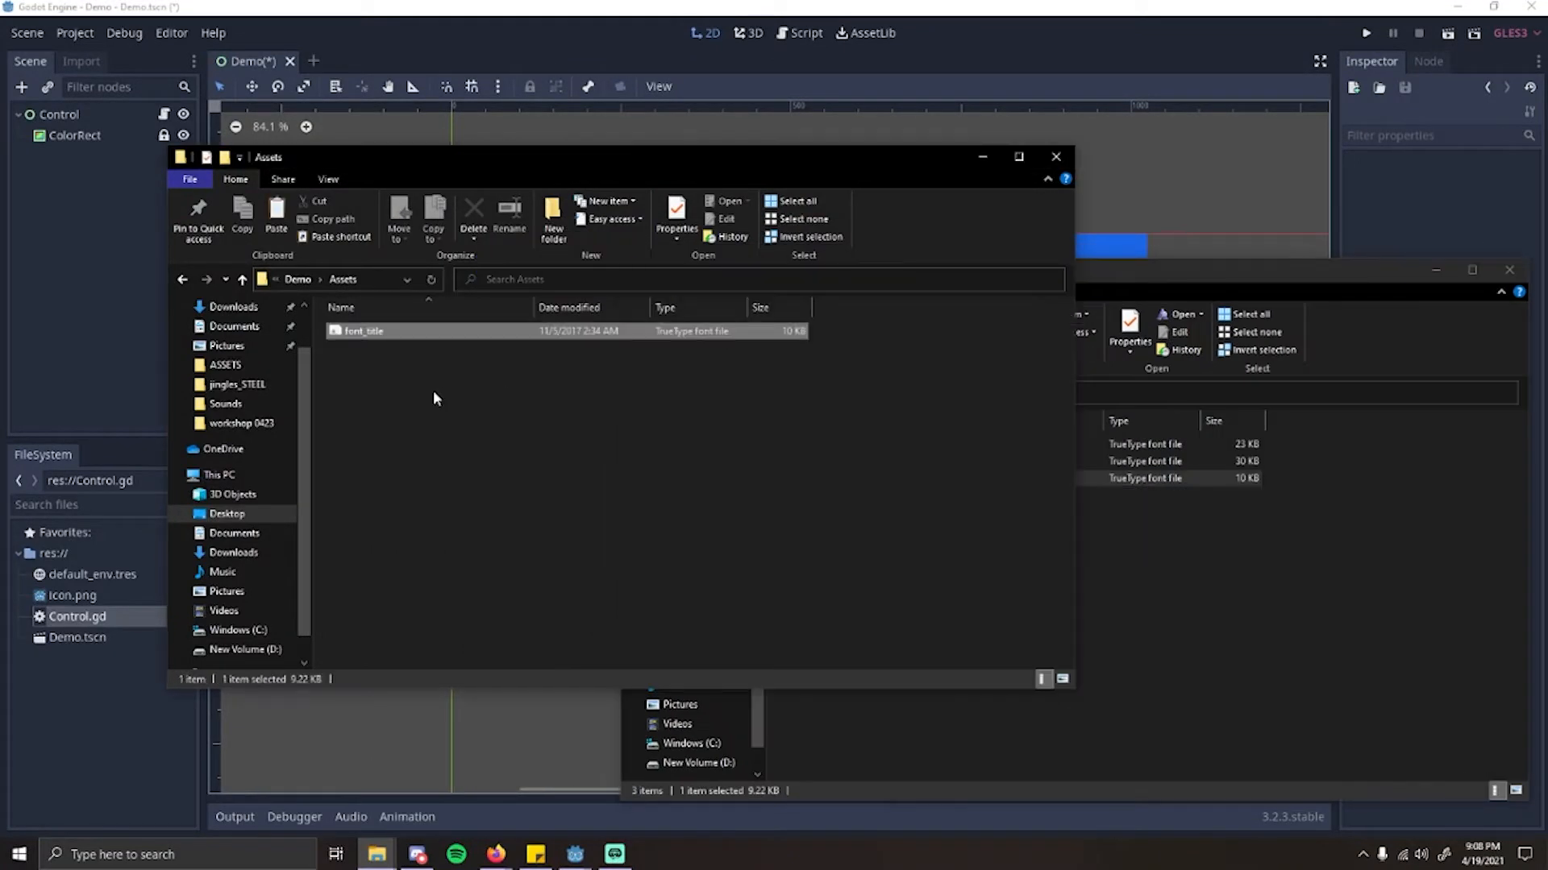
# Step: Copy font_default from the workshop Fonts folder into the project's Assets folder
pyautogui.click(1147, 596)
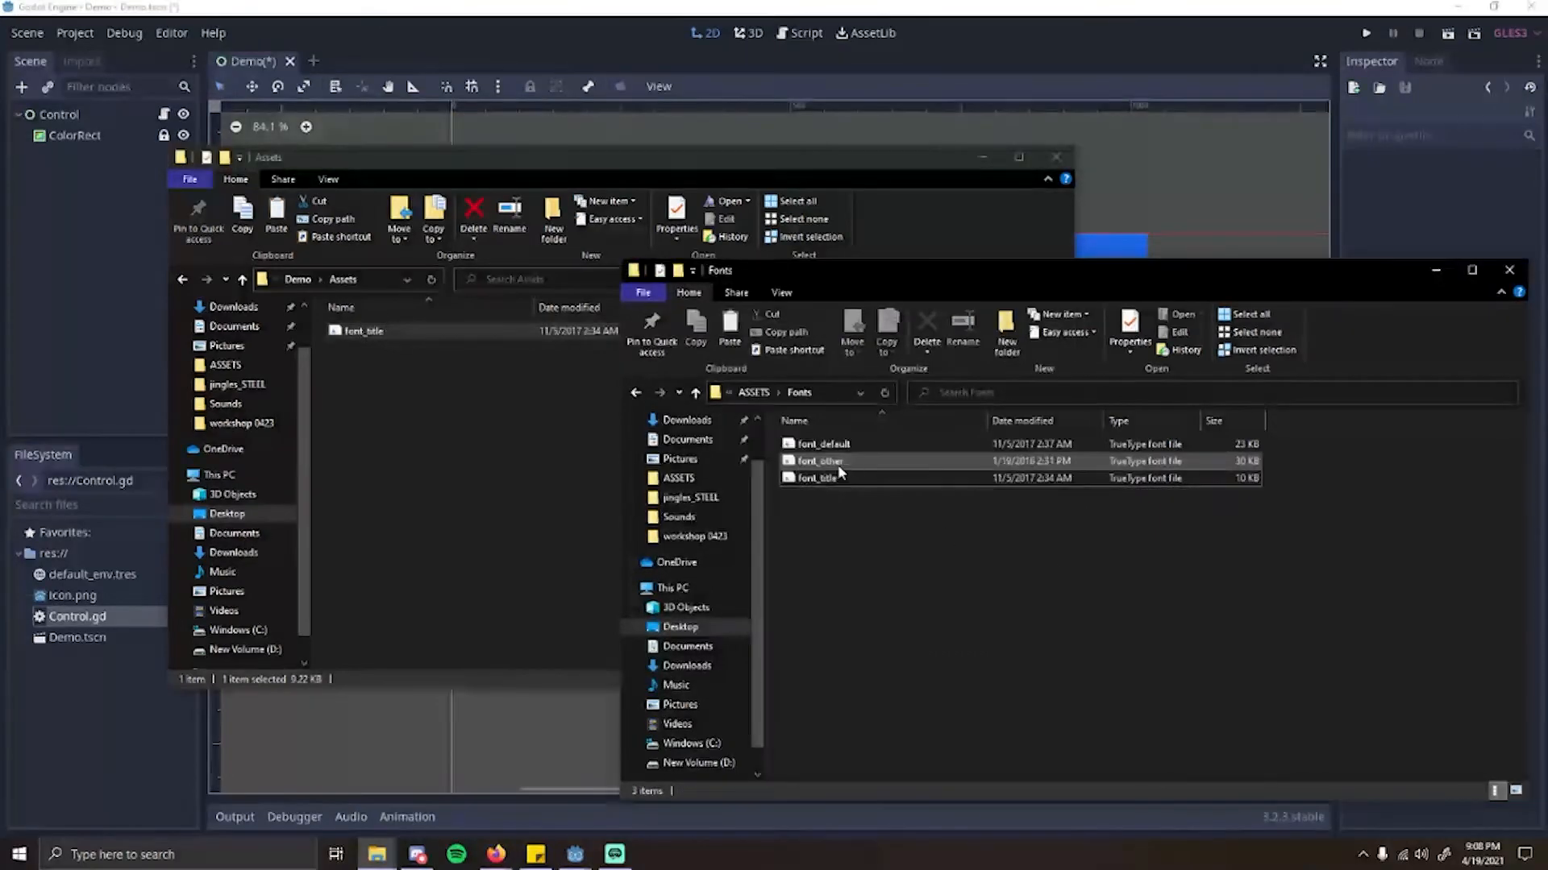
pyautogui.click(858, 444)
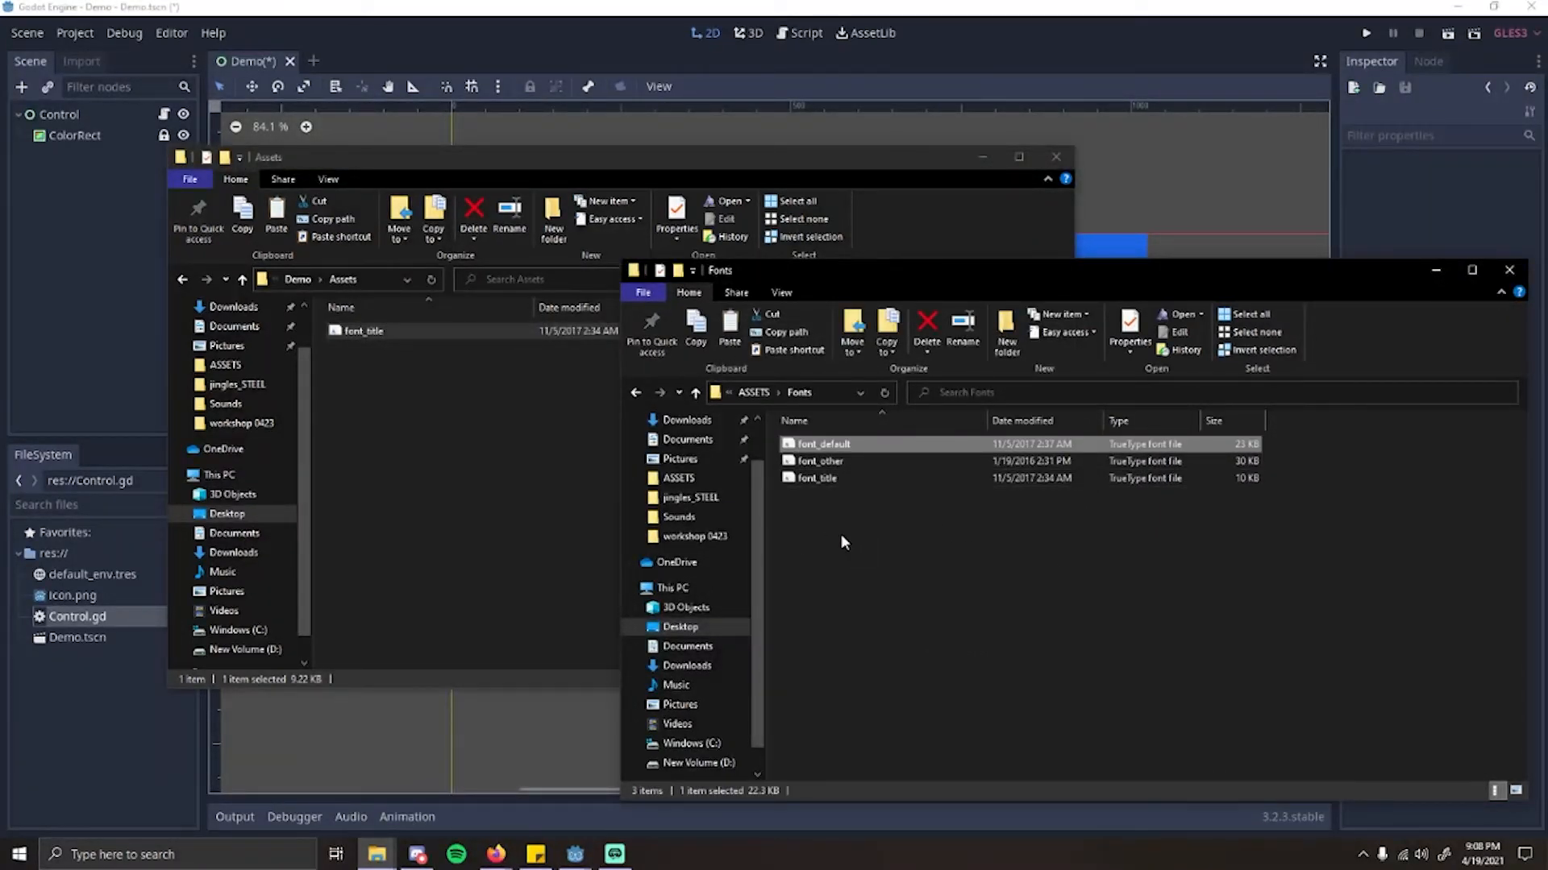
pyautogui.hotkey('ctrl', 'c')
pyautogui.click(524, 418)
pyautogui.hotkey('ctrl', 'v')
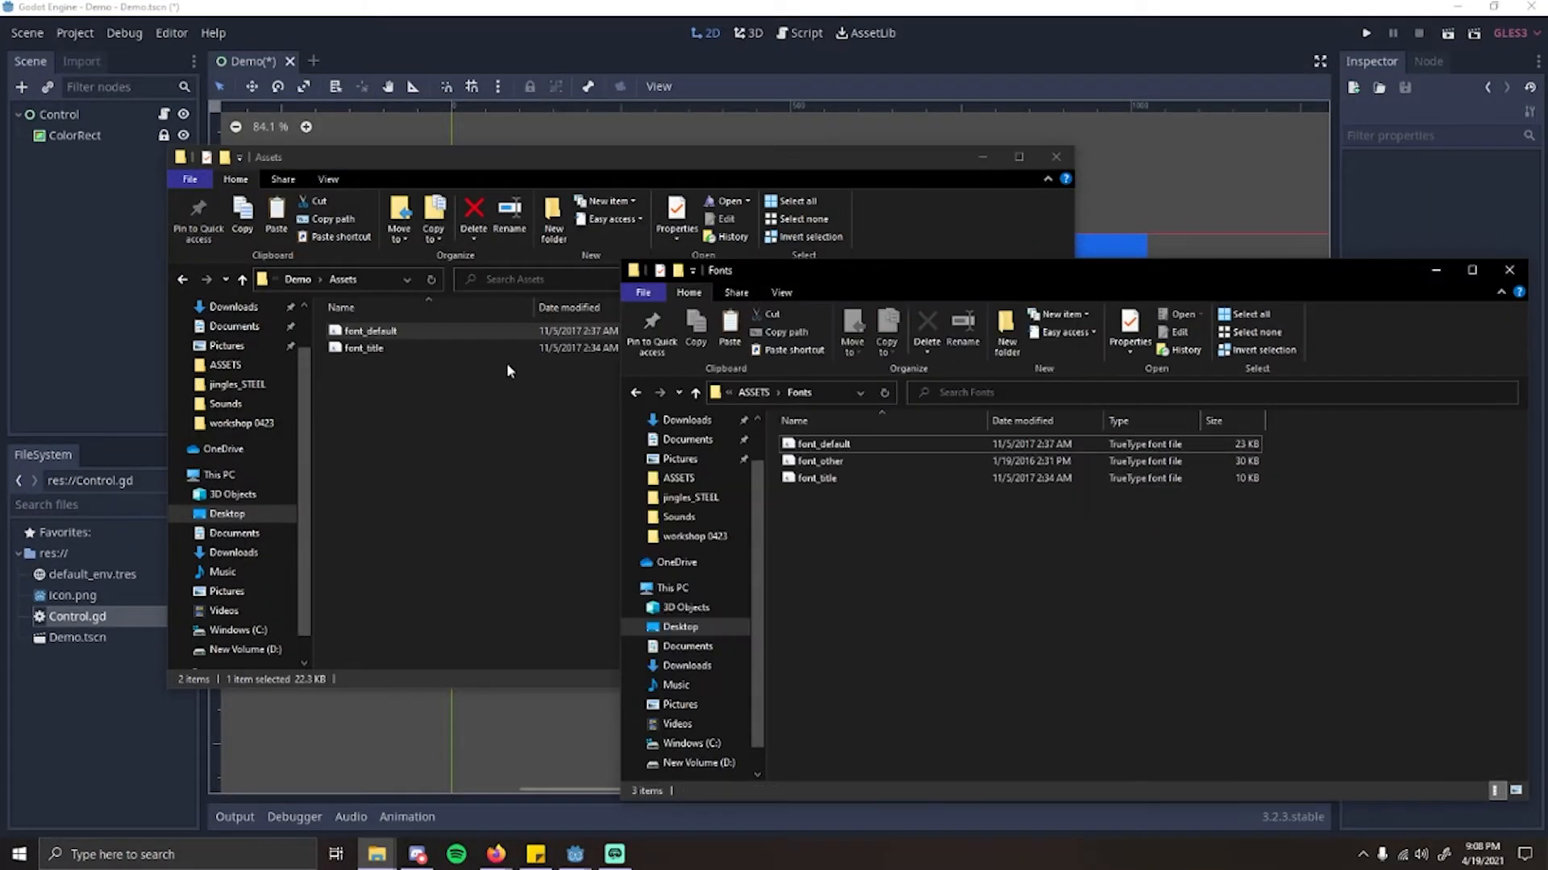
# Step: Copy the penguin_round image from the workshop Player folder into the project's Assets folder
pyautogui.click(754, 395)
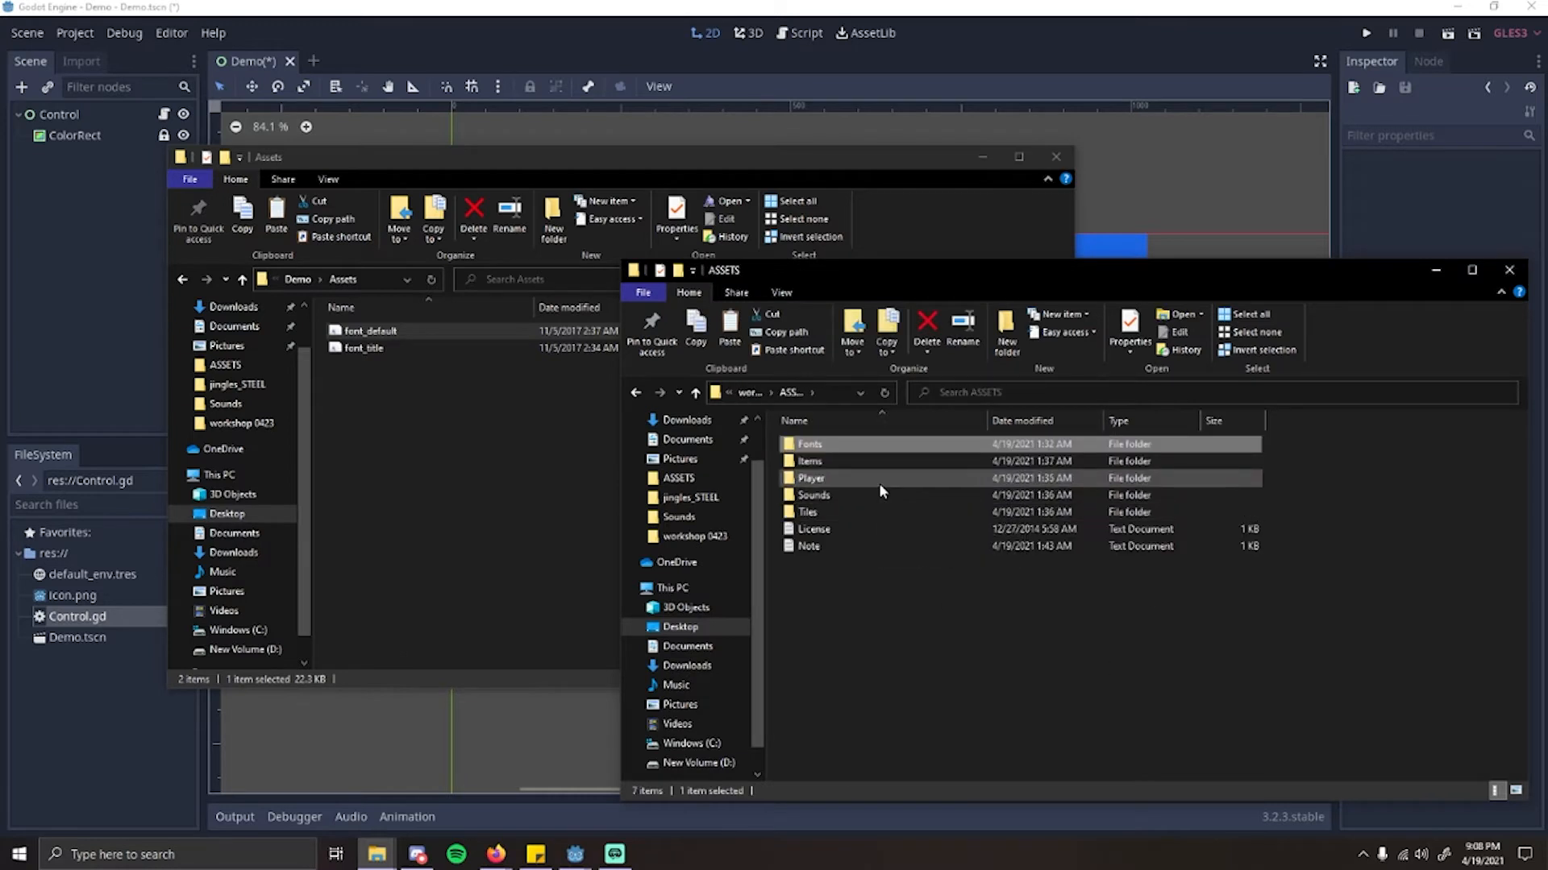
pyautogui.doubleClick(840, 482)
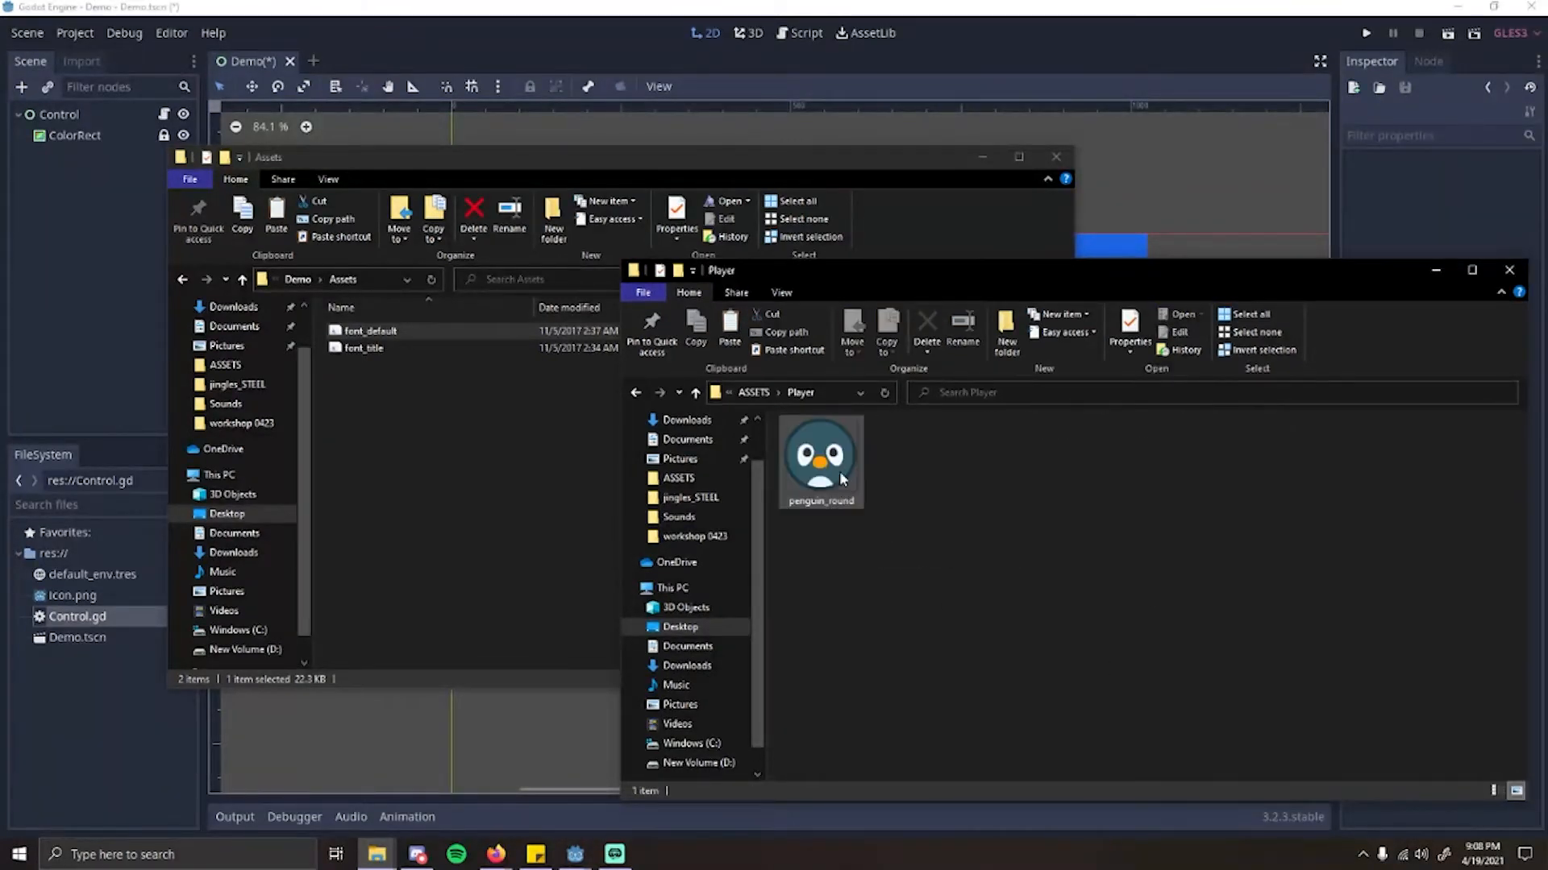
pyautogui.click(451, 484)
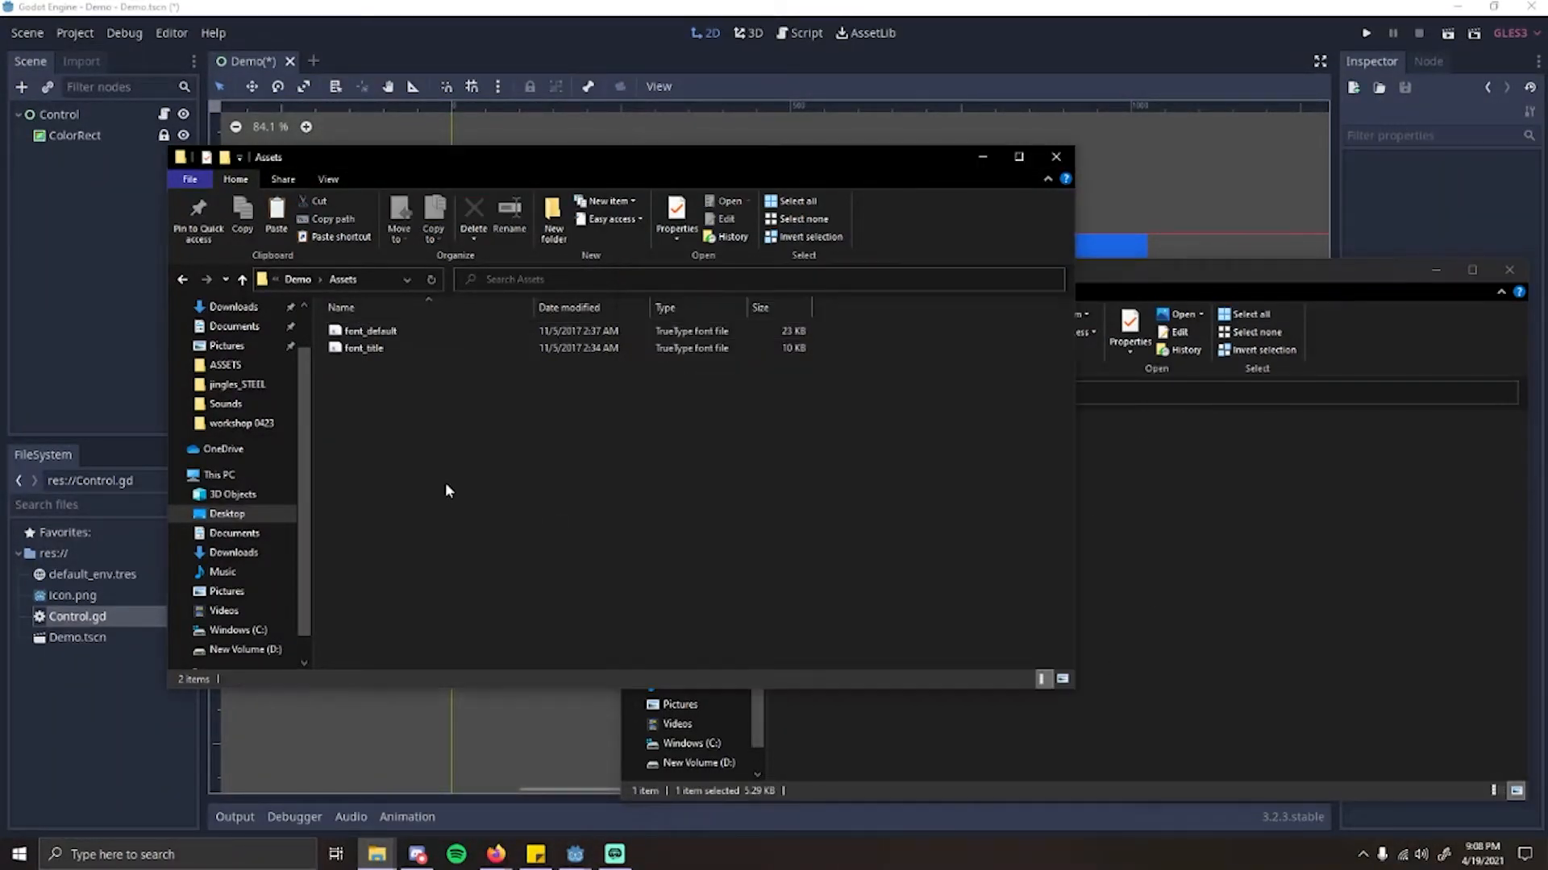
pyautogui.hotkey('ctrl', 'v')
# Step: Minimise the Player and Assets folder windows to return to the Godot editor
pyautogui.click(1221, 521)
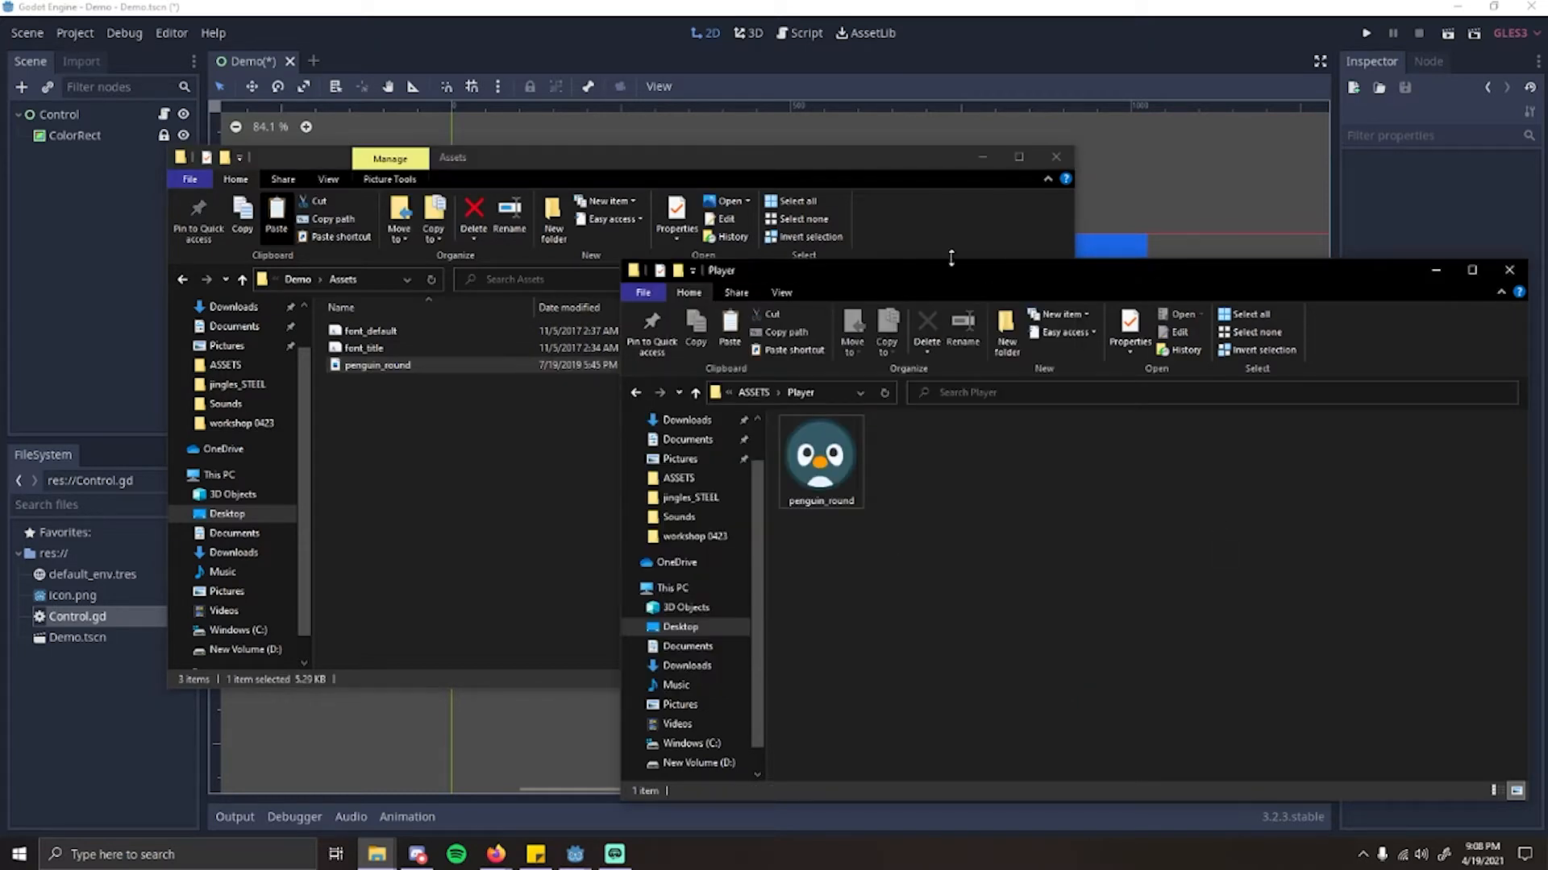
pyautogui.moveTo(906, 286); pyautogui.dragTo(636, 207)
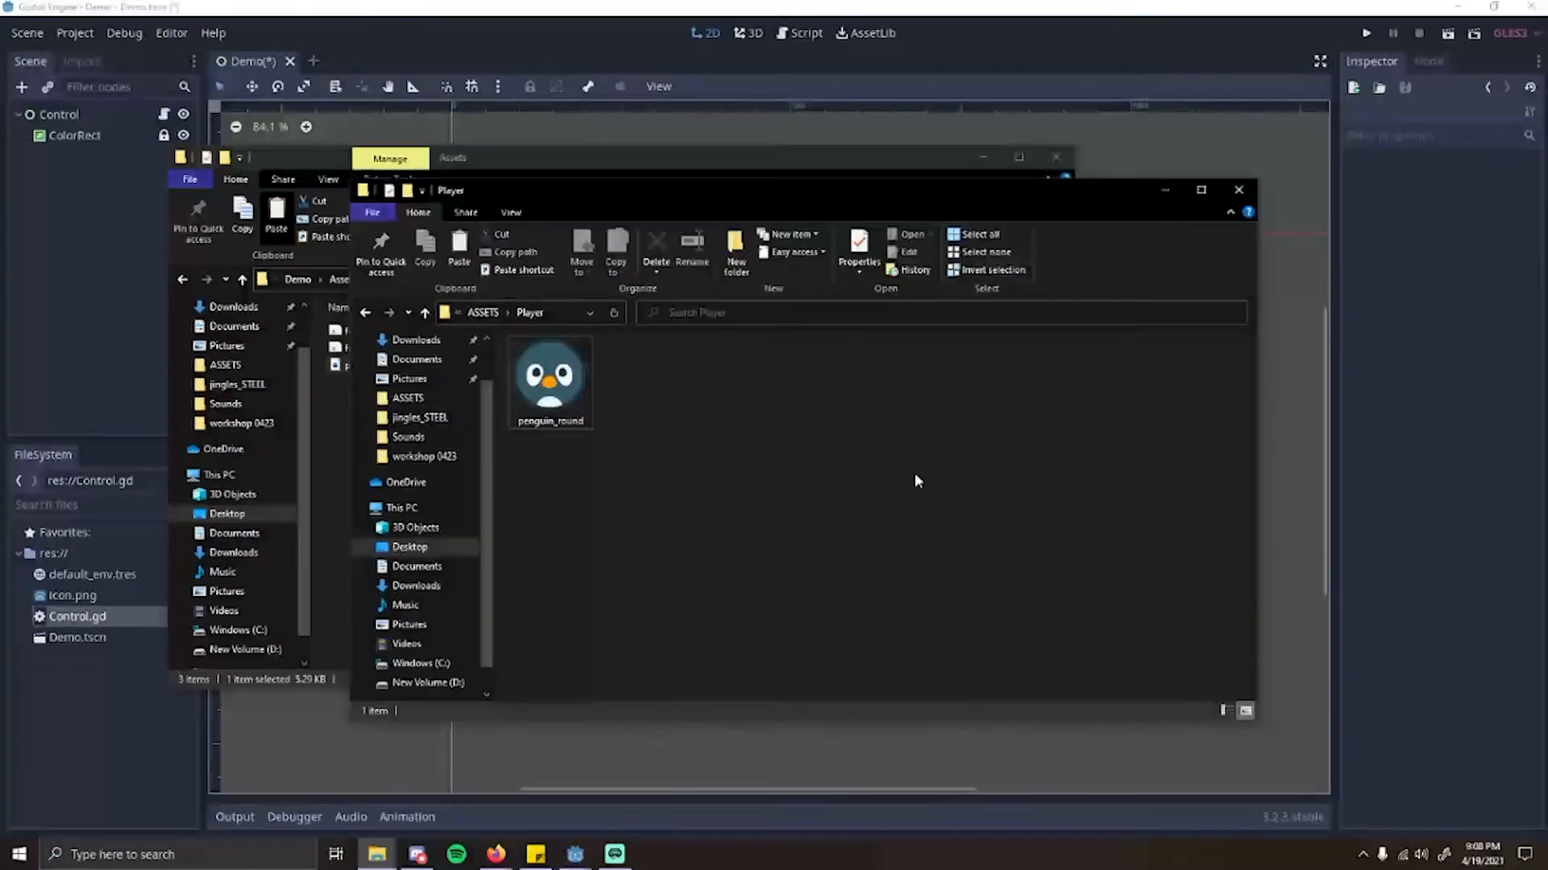
pyautogui.click(1160, 191)
pyautogui.click(982, 158)
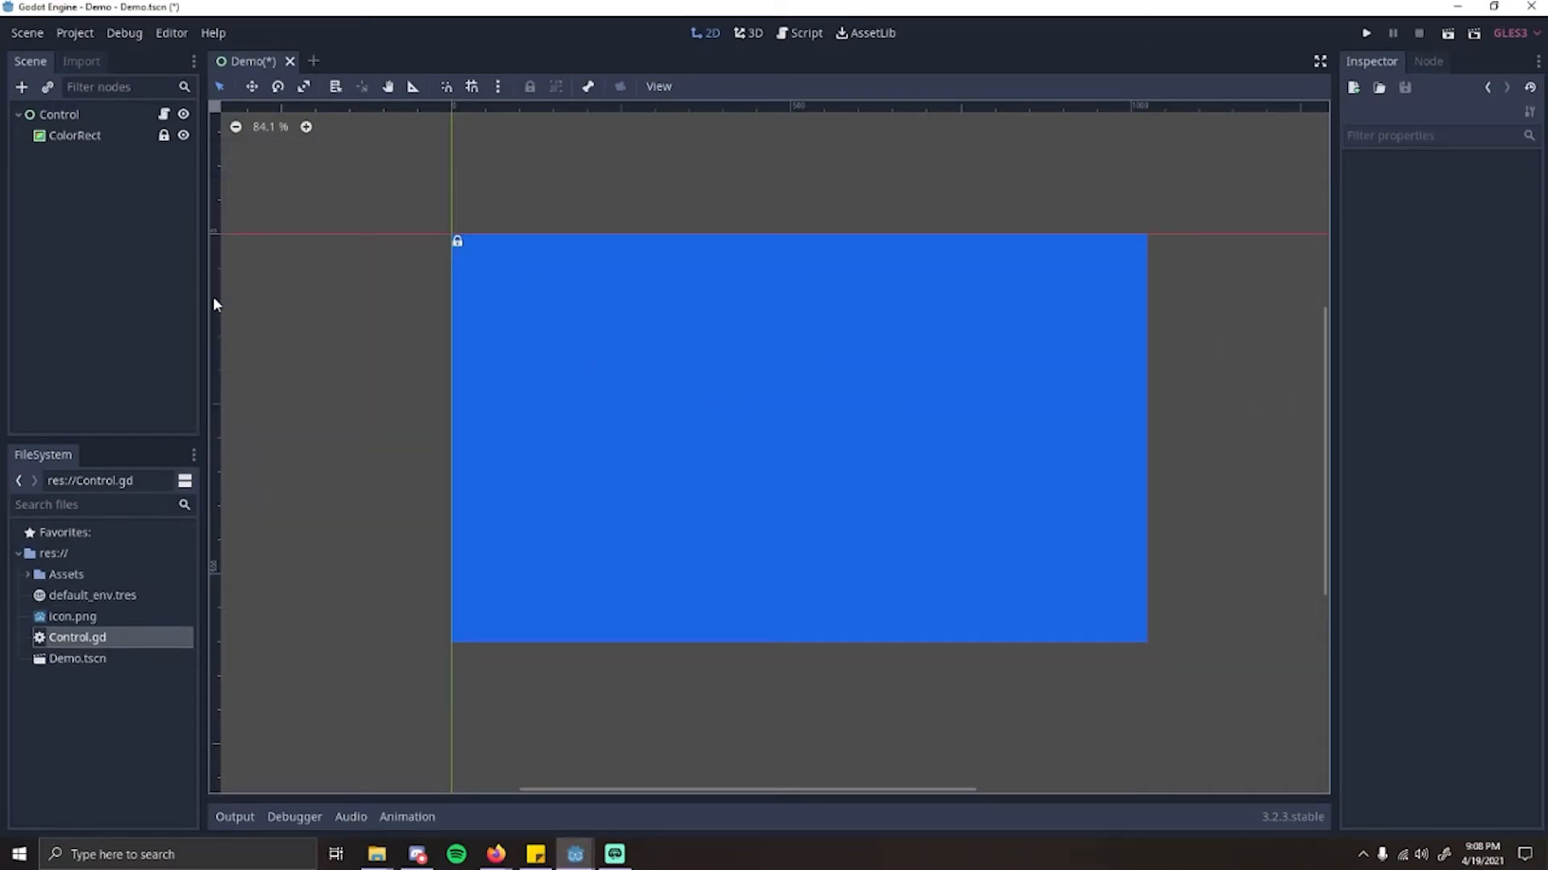
# Step: Start adding a new child node to the Control node
pyautogui.moveTo(725, 791); pyautogui.dragTo(762, 791)
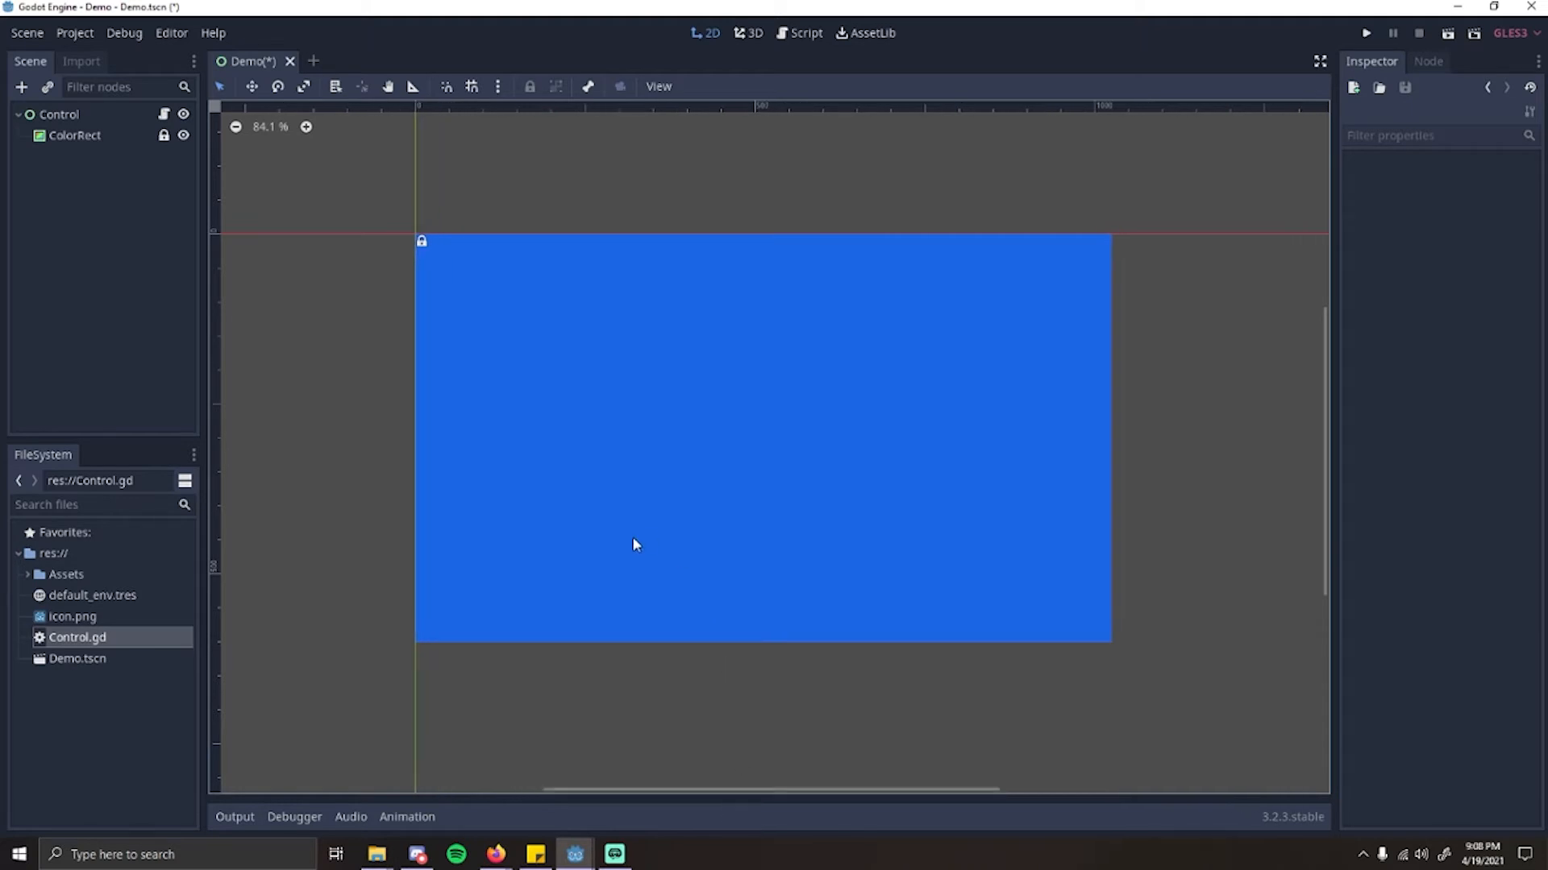
pyautogui.click(85, 123)
pyautogui.click(22, 87)
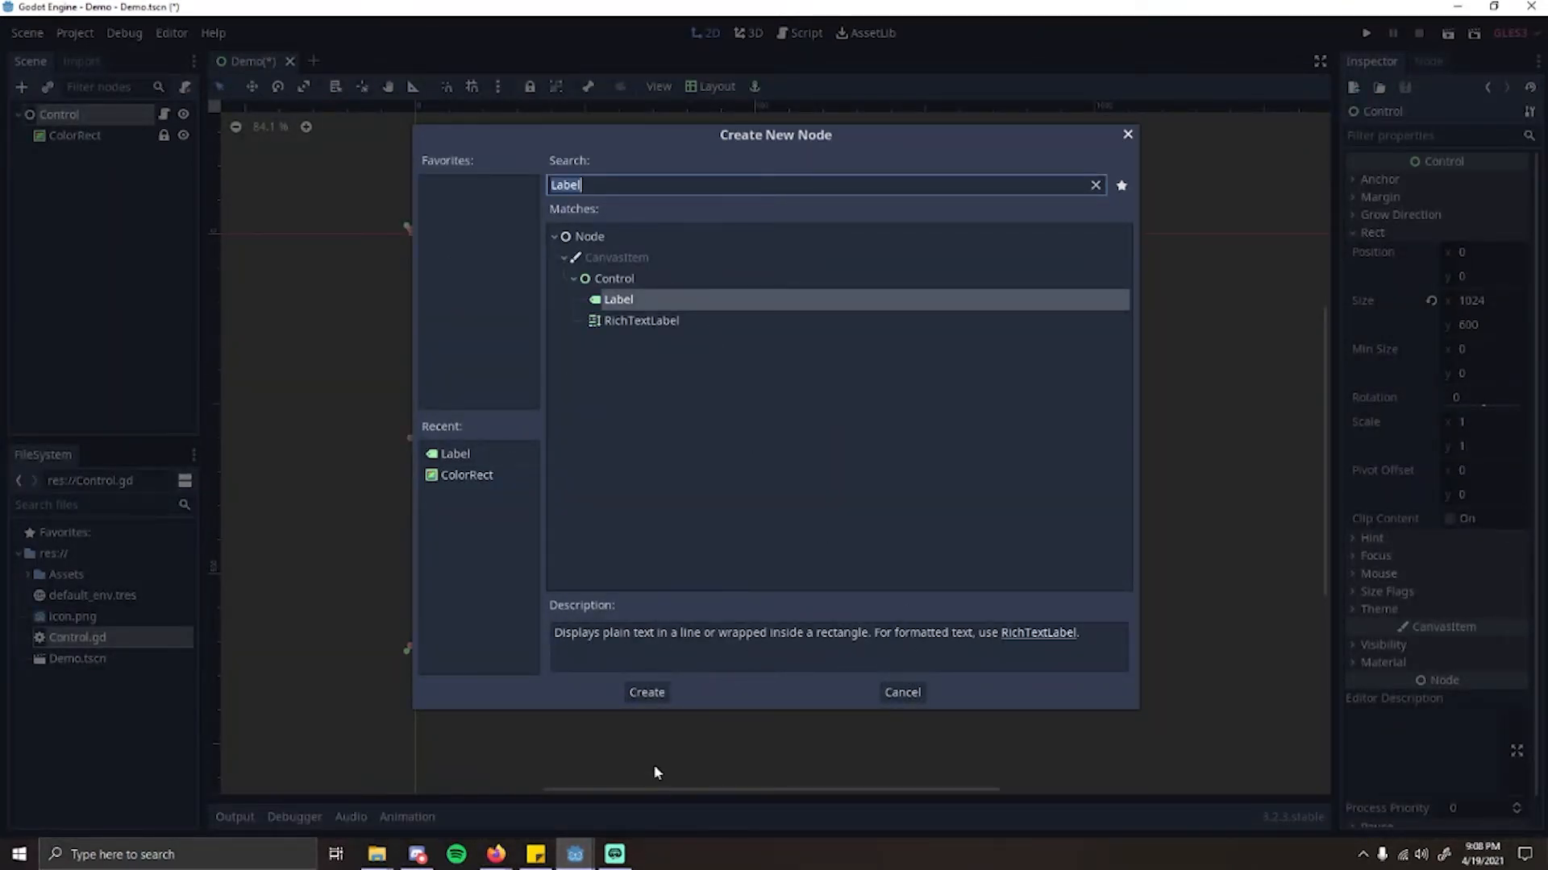
# Step: Add a Label node towards the middle of the canvas with the text "Hello world, this is a demo project!"
pyautogui.click(648, 692)
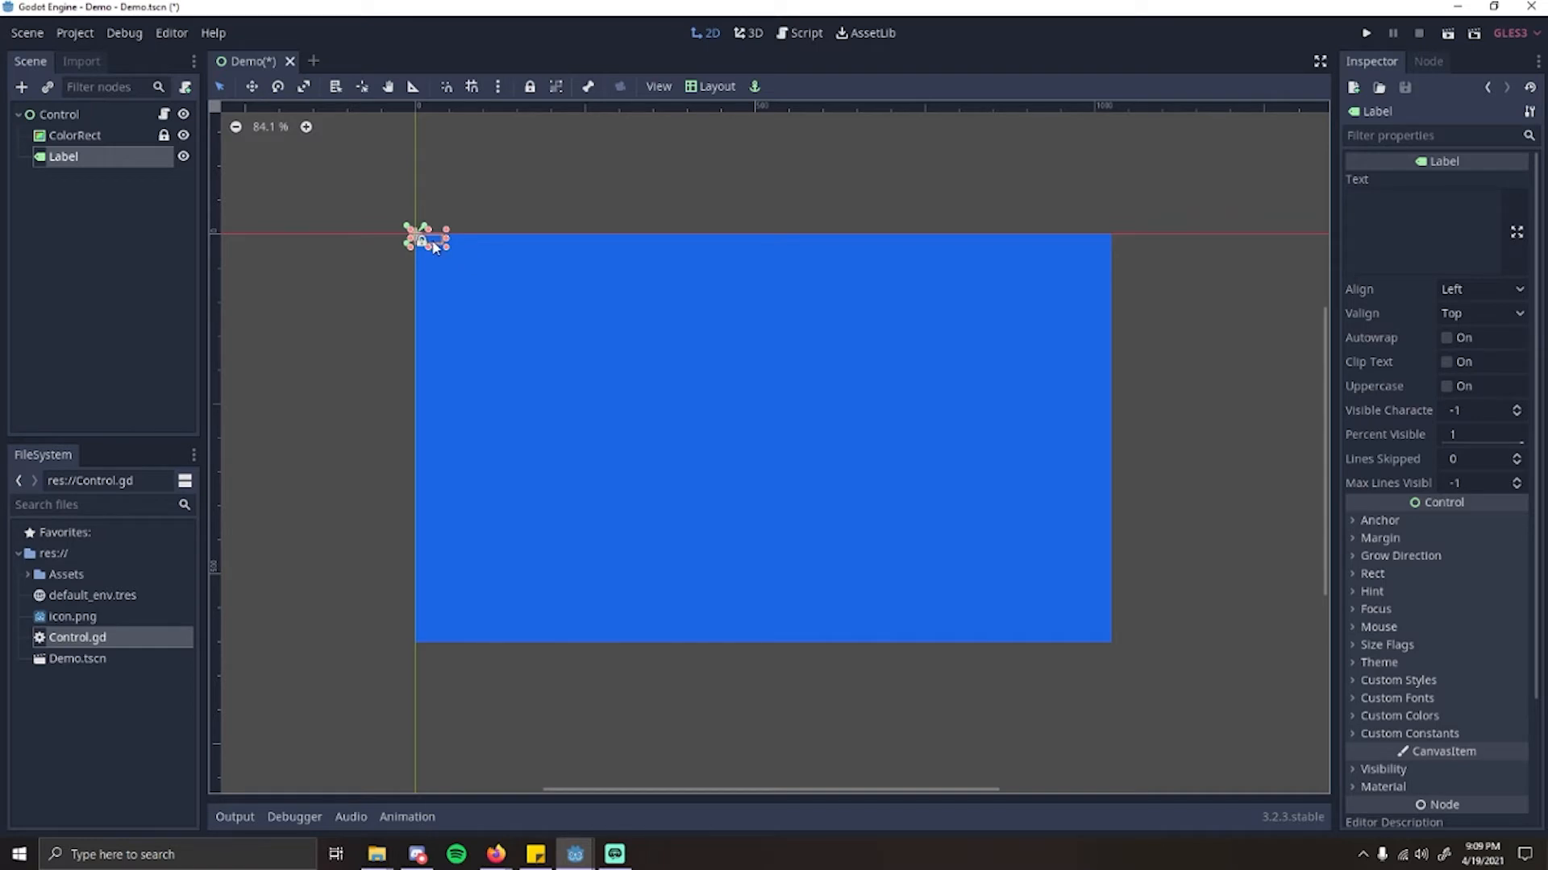
pyautogui.moveTo(432, 246); pyautogui.dragTo(693, 392)
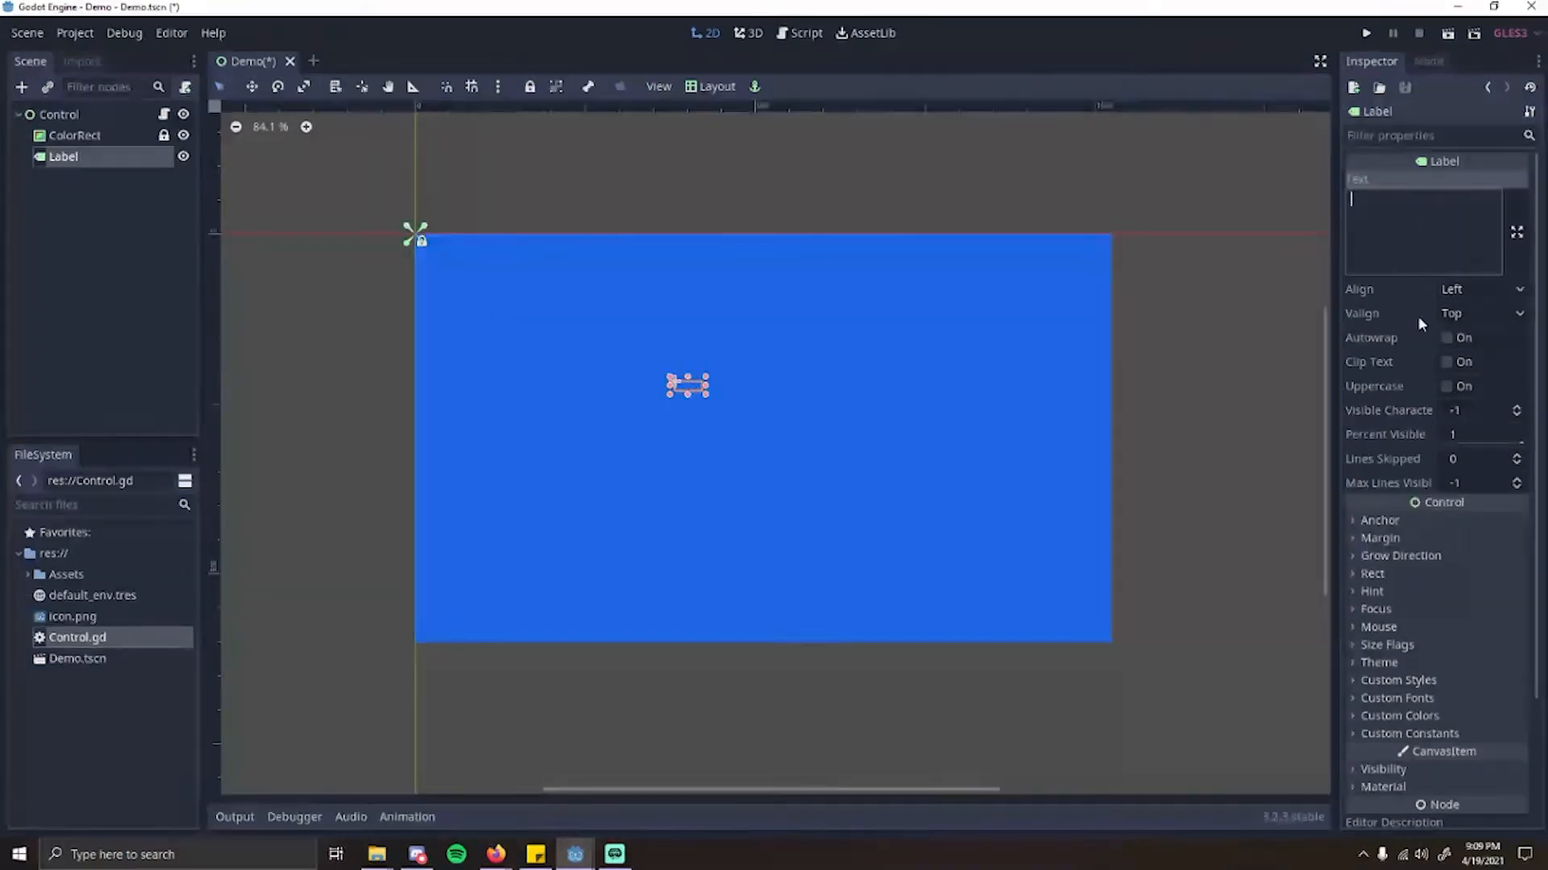
pyautogui.click(1397, 236)
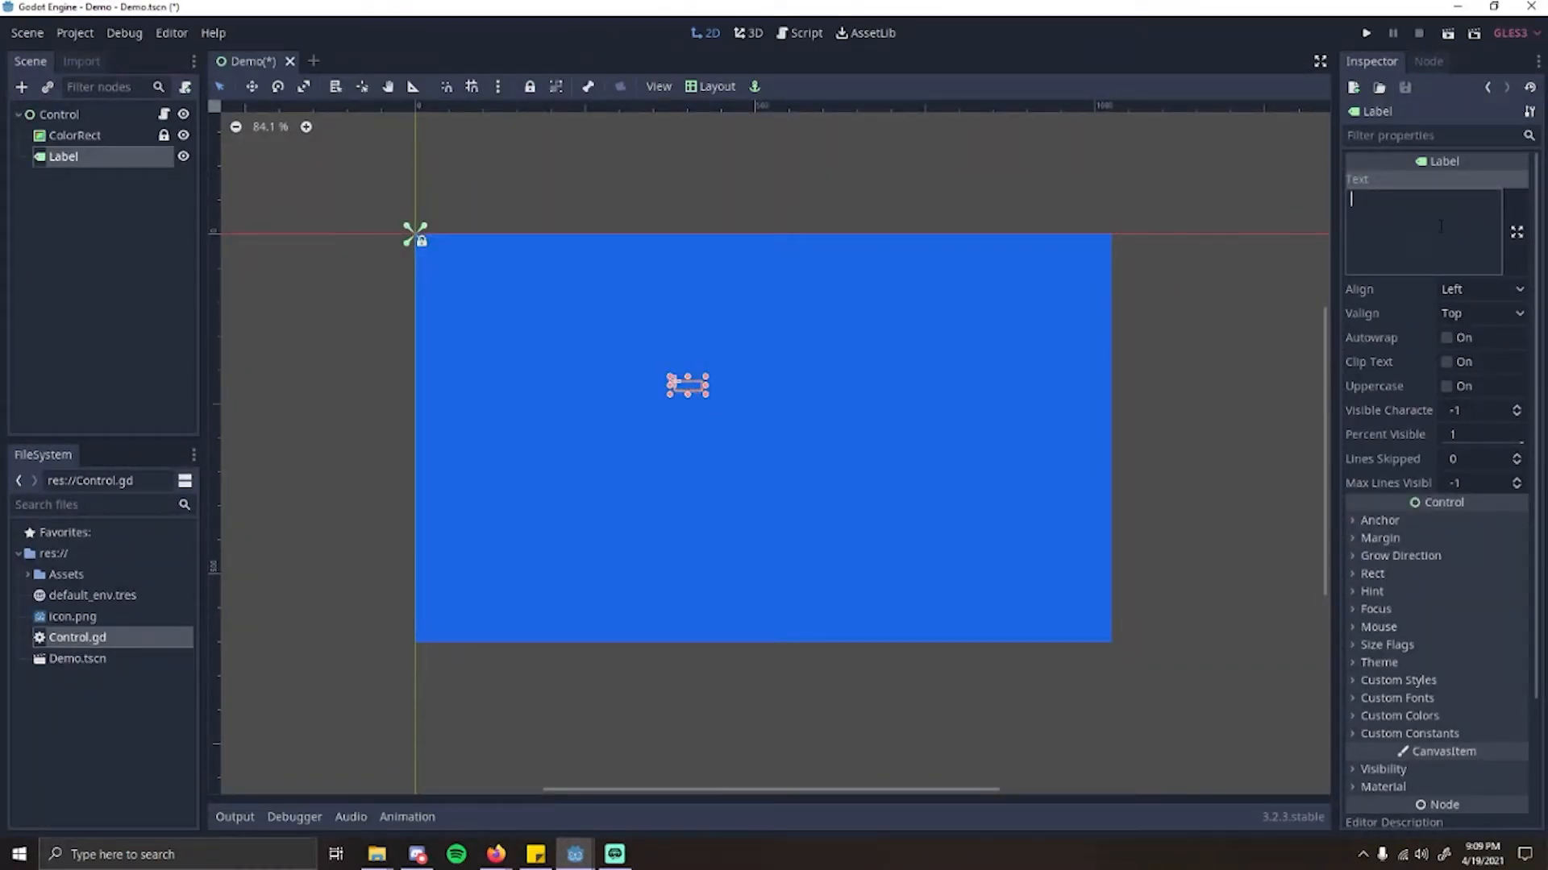
pyautogui.write('Hello world, this is ')
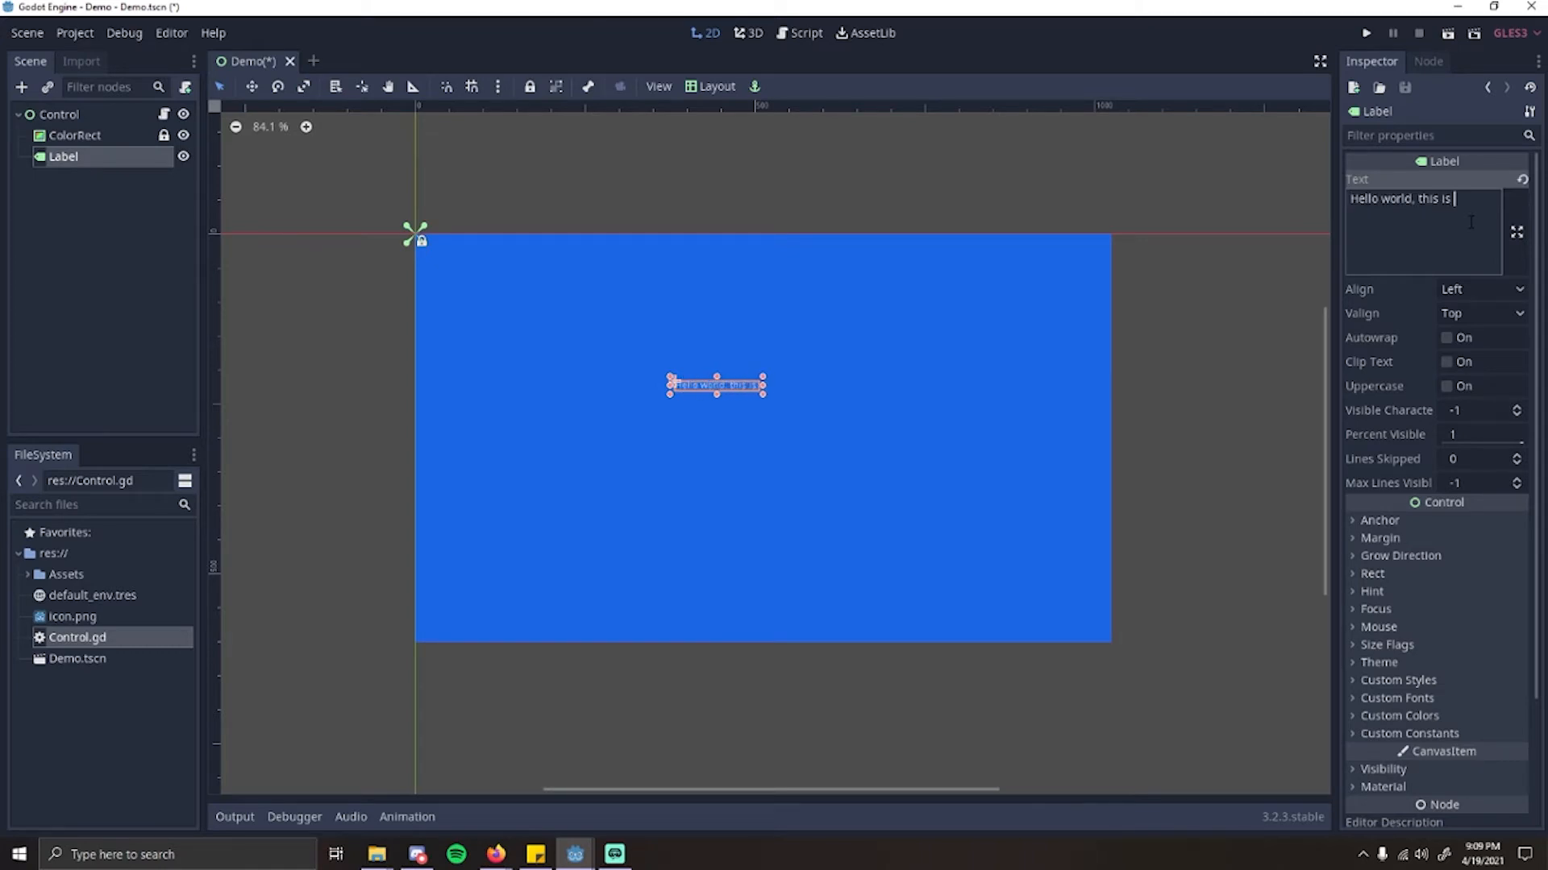
pyautogui.write('a demo project!')
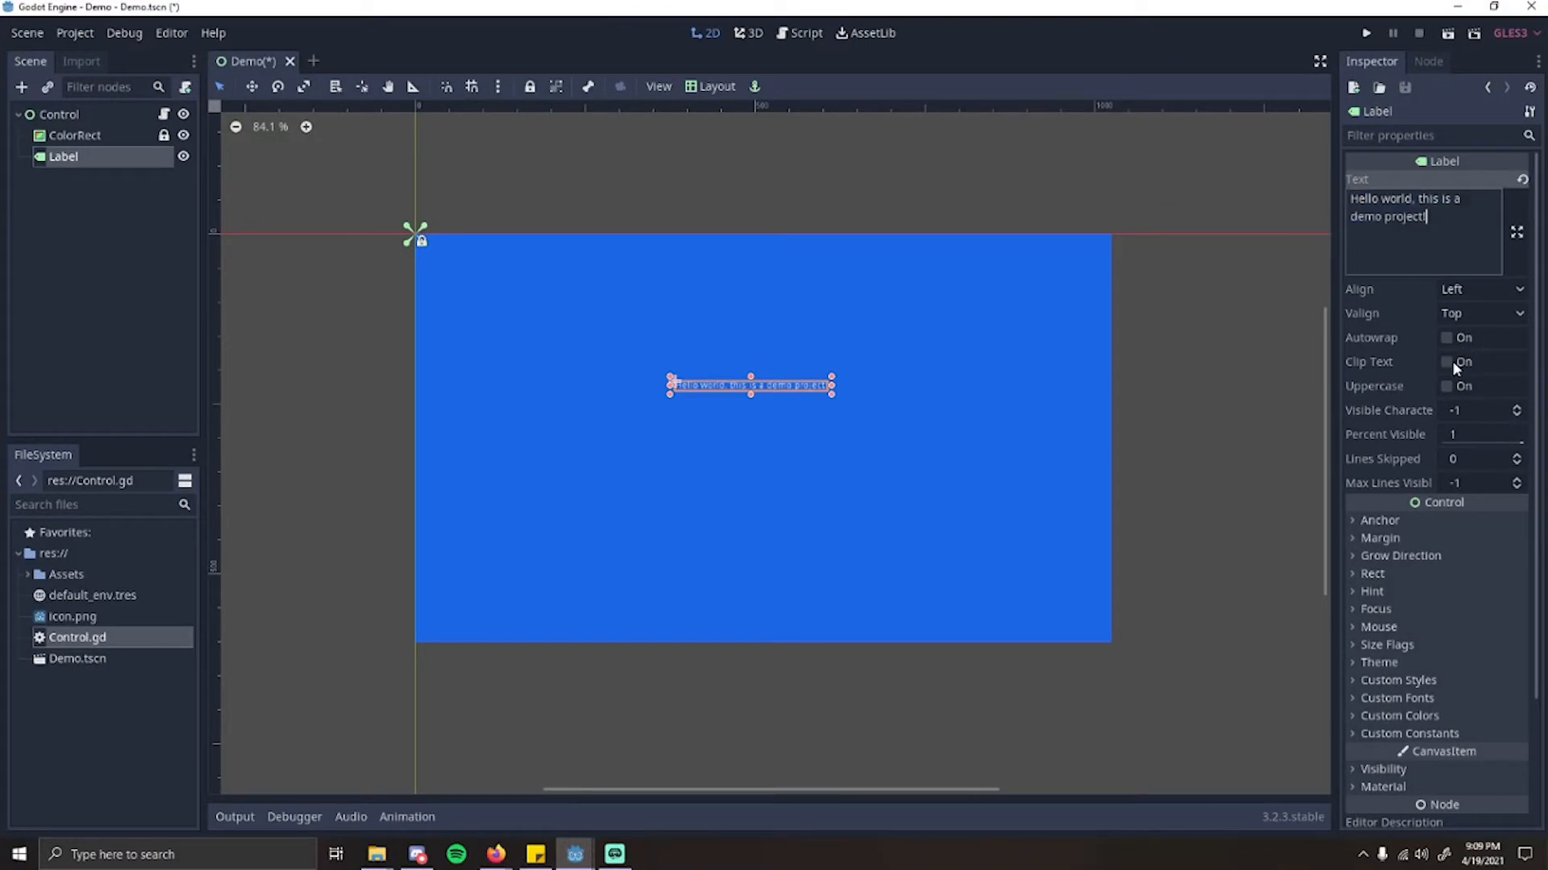
# Step: Shift the label slightly within the blue rectangle
pyautogui.scroll(3, 800, 442)
pyautogui.scroll(1, 803, 443)
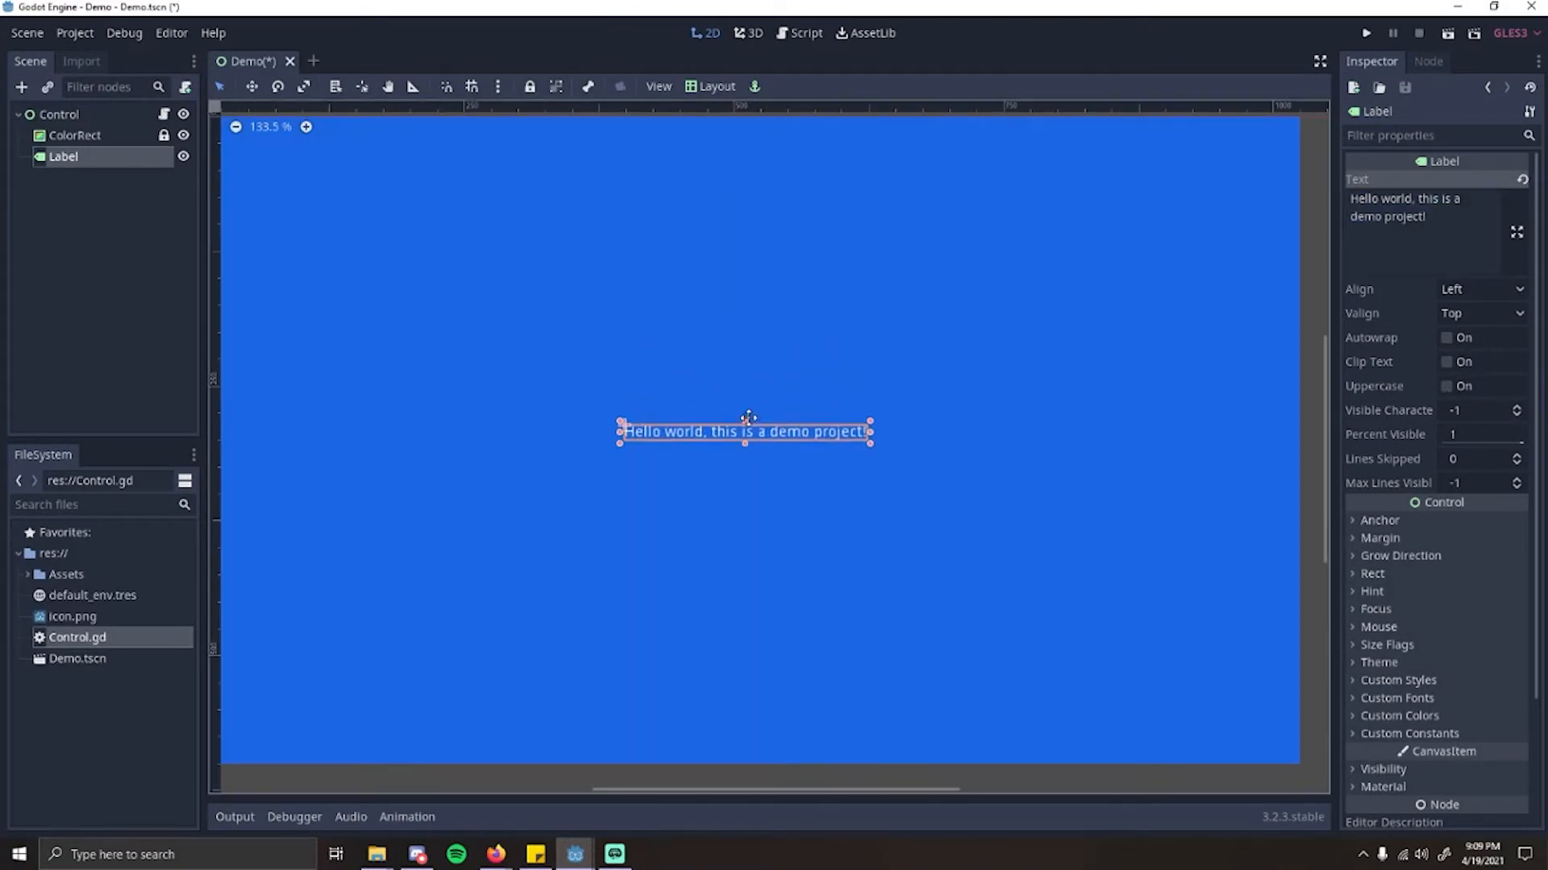
pyautogui.scroll(-2, 838, 456)
pyautogui.moveTo(781, 402)
pyautogui.mouseDown()
pyautogui.moveTo(746, 385)
pyautogui.moveTo(786, 395)
pyautogui.mouseUp()
pyautogui.scroll(2, 787, 443)
pyautogui.scroll(-2, 819, 395)
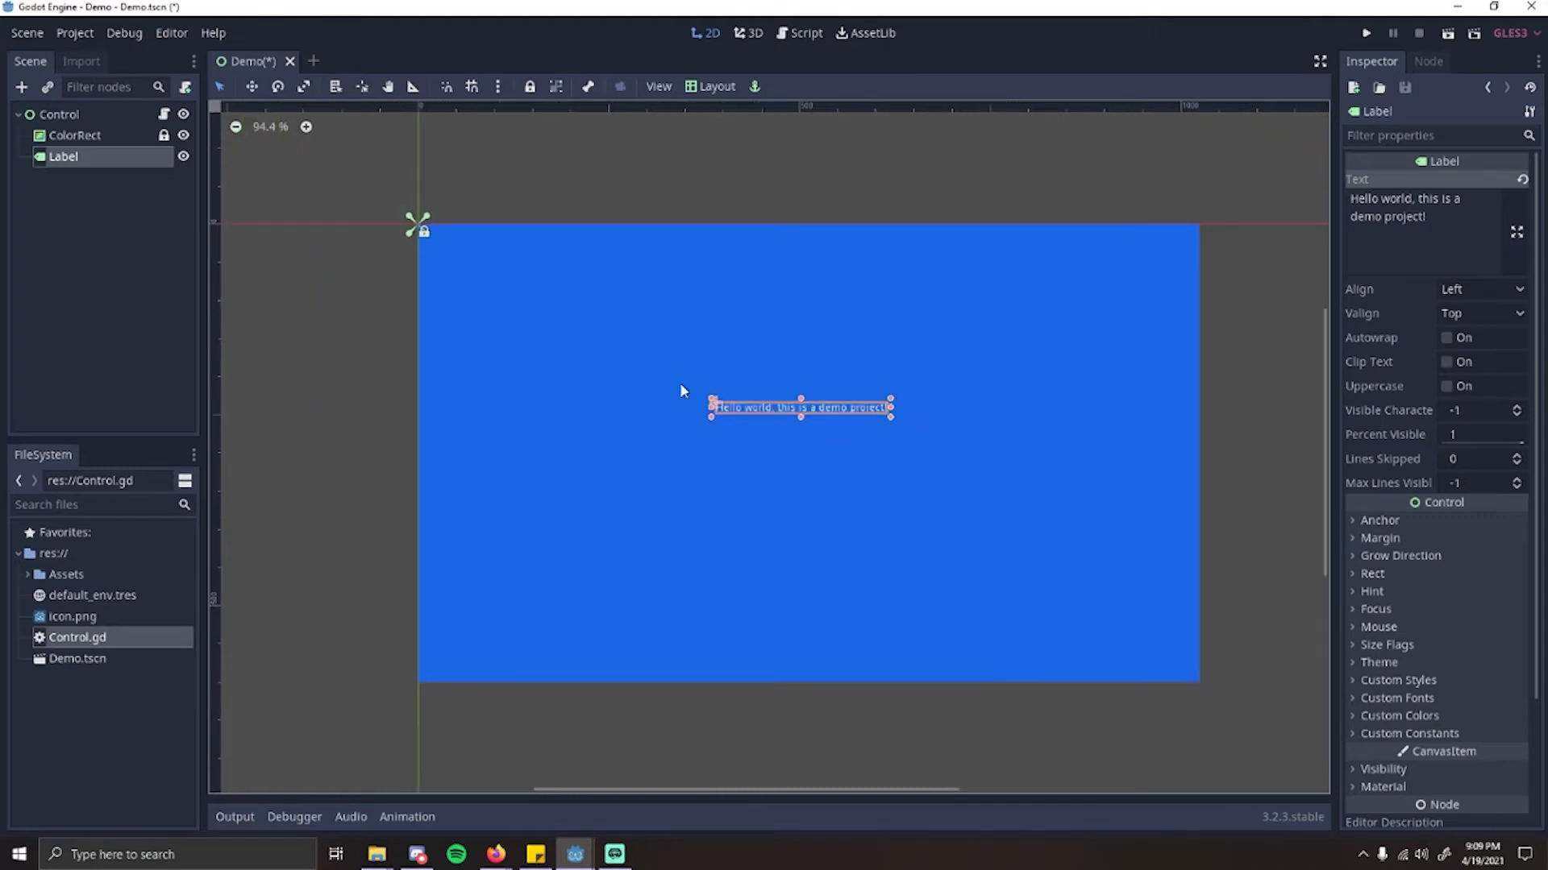
pyautogui.scroll(1, 680, 390)
pyautogui.scroll(-3, 1400, 710)
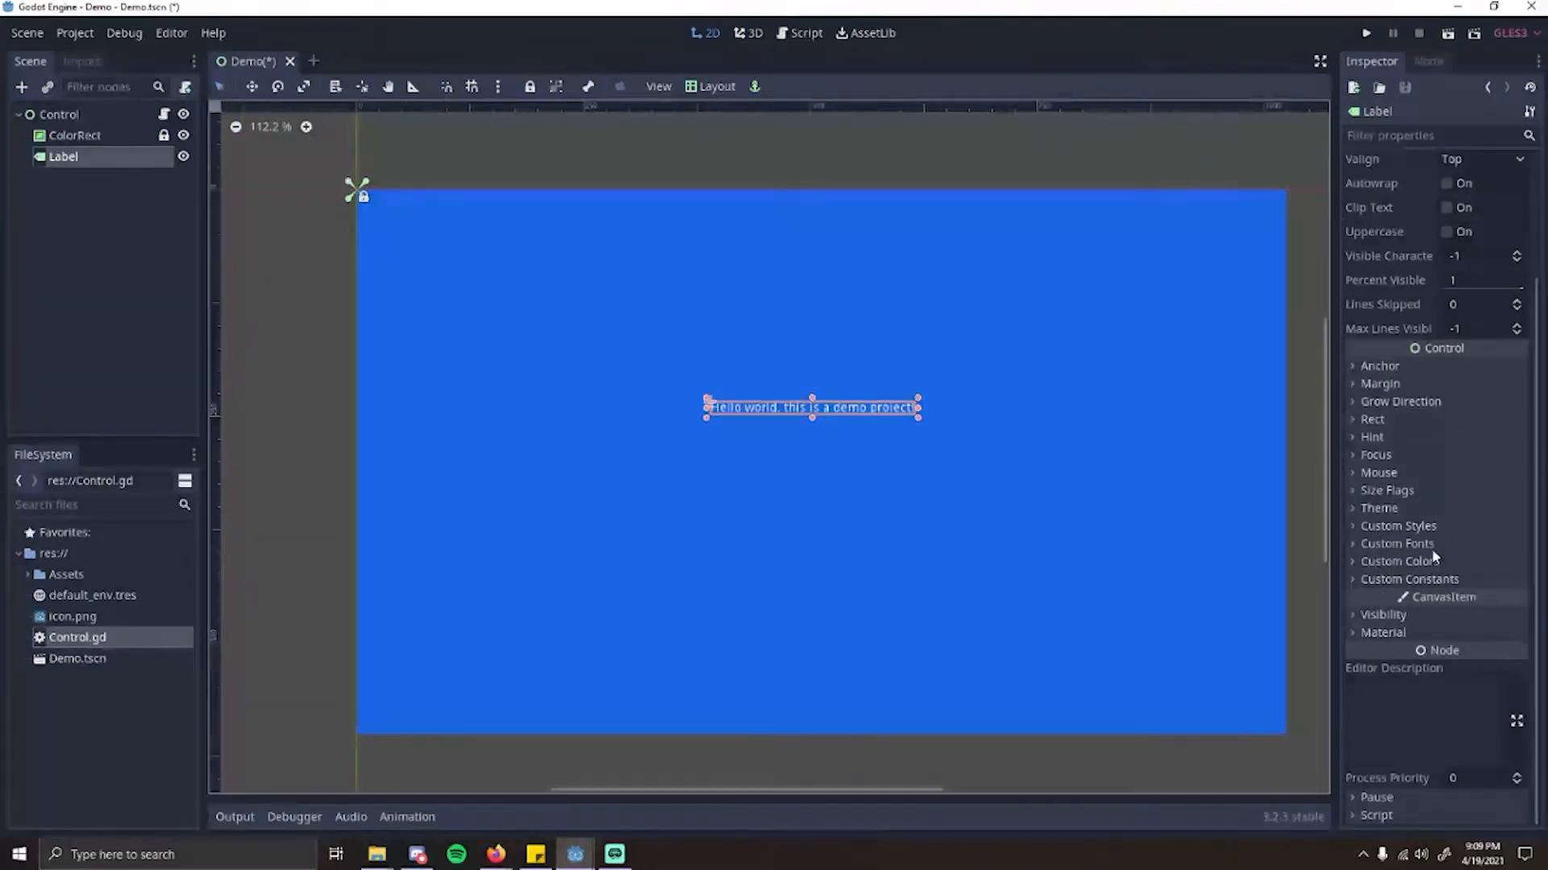
# Step: Assign a new DynamicFont as the label's custom font and open its font data setting
pyautogui.click(1354, 547)
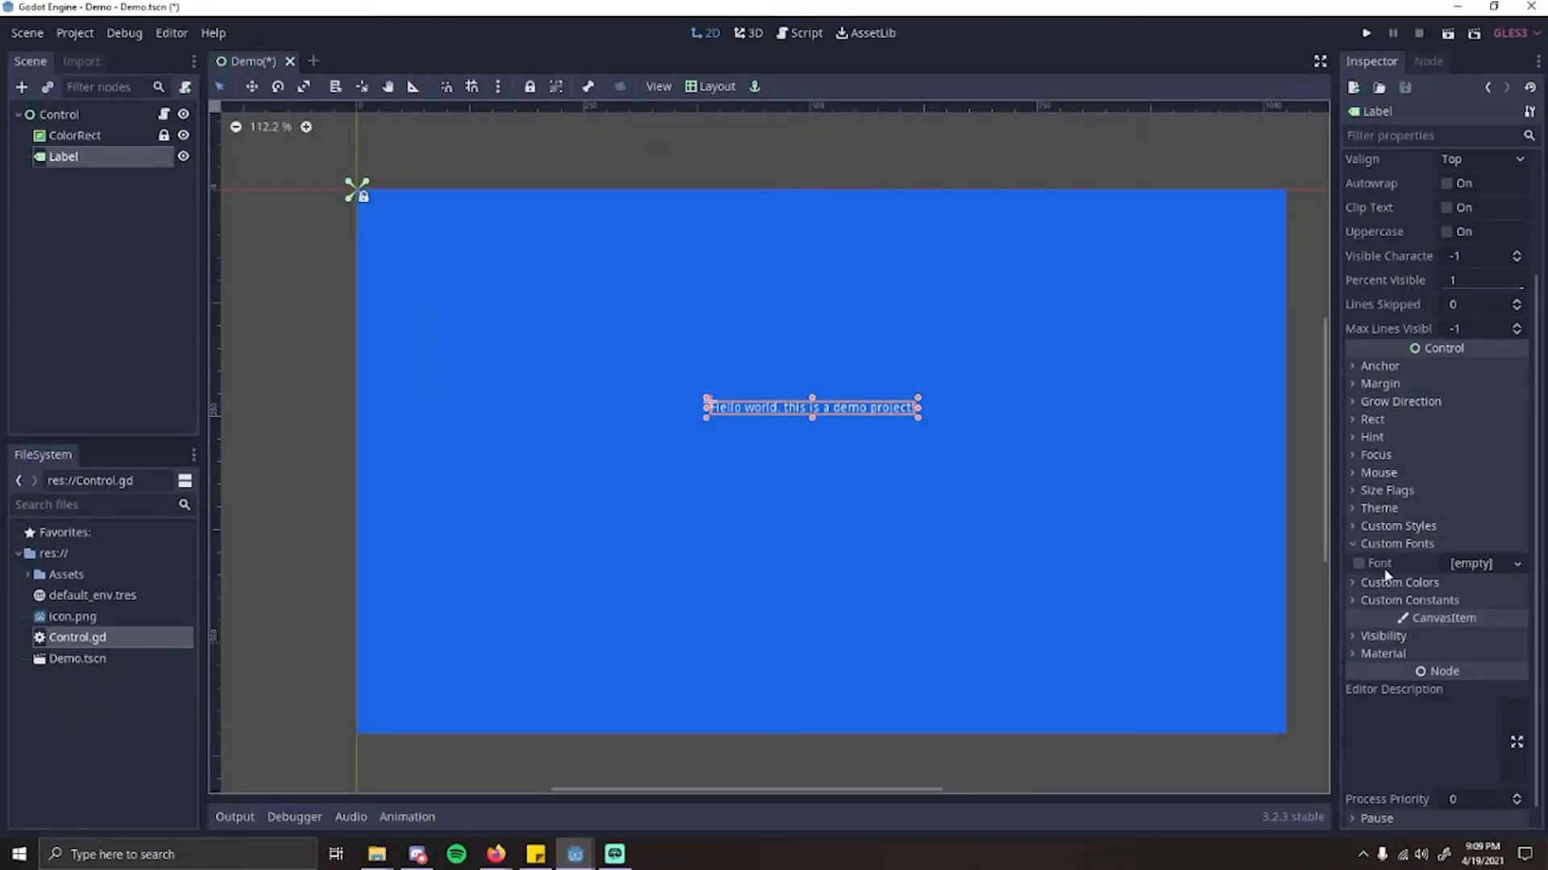
pyautogui.click(1487, 566)
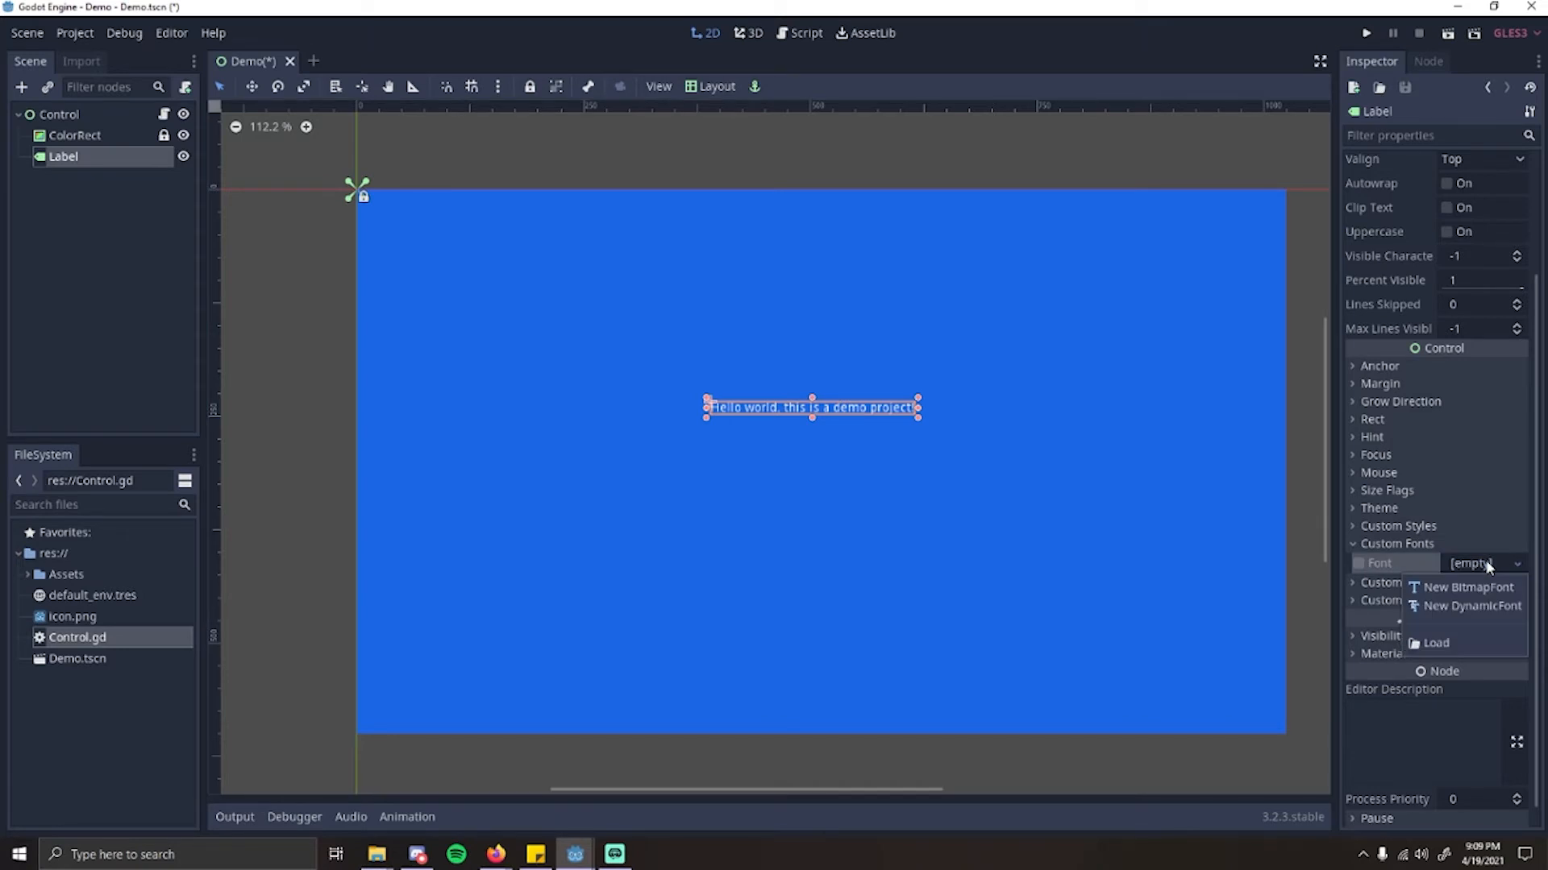
pyautogui.click(1484, 608)
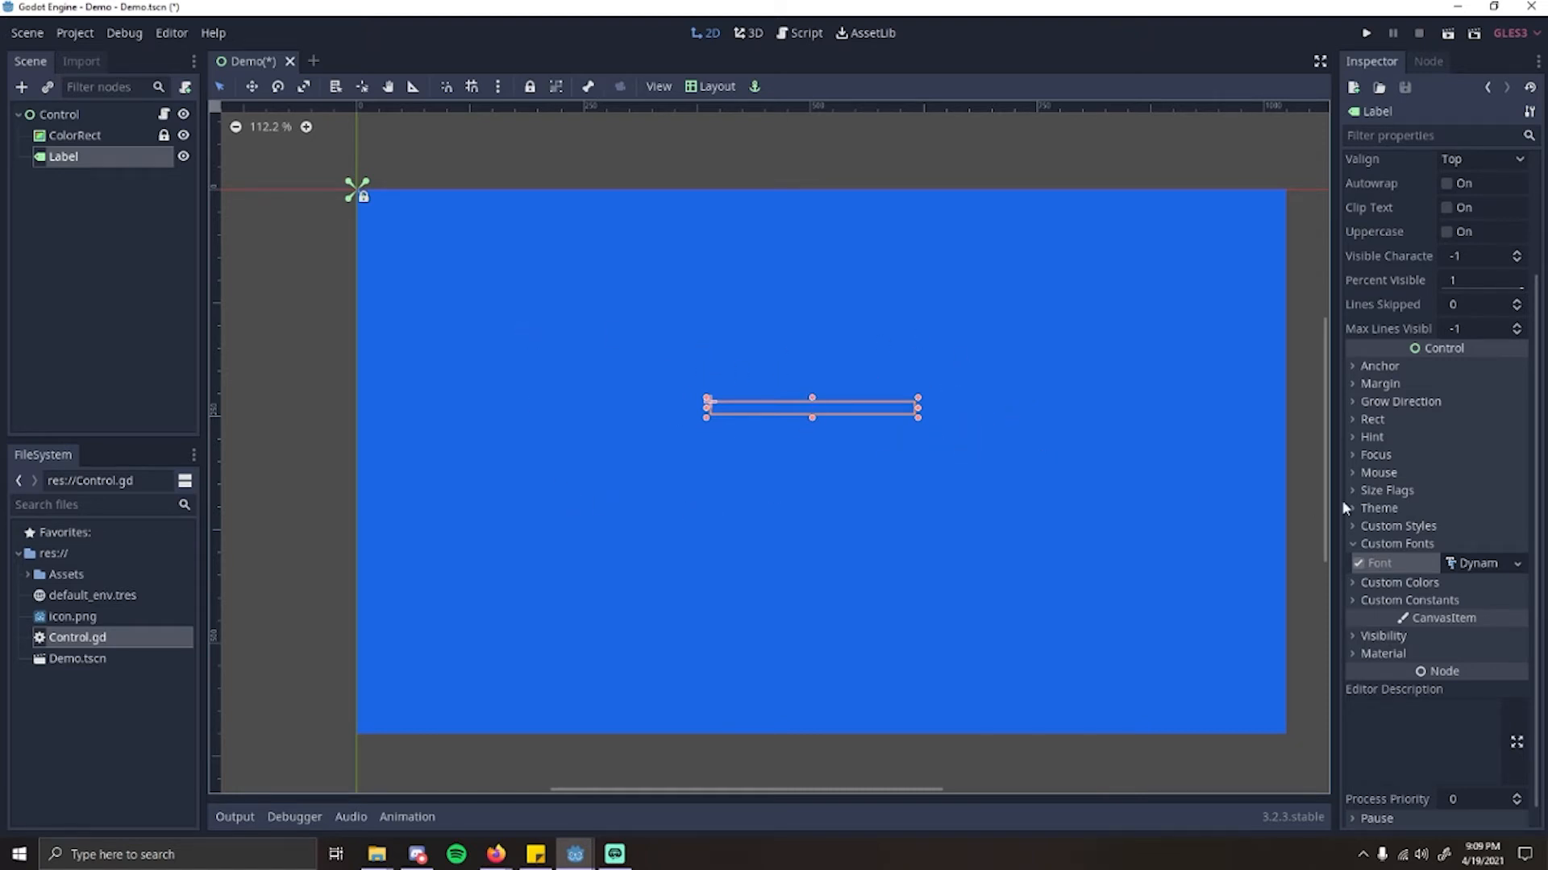
pyautogui.click(1481, 564)
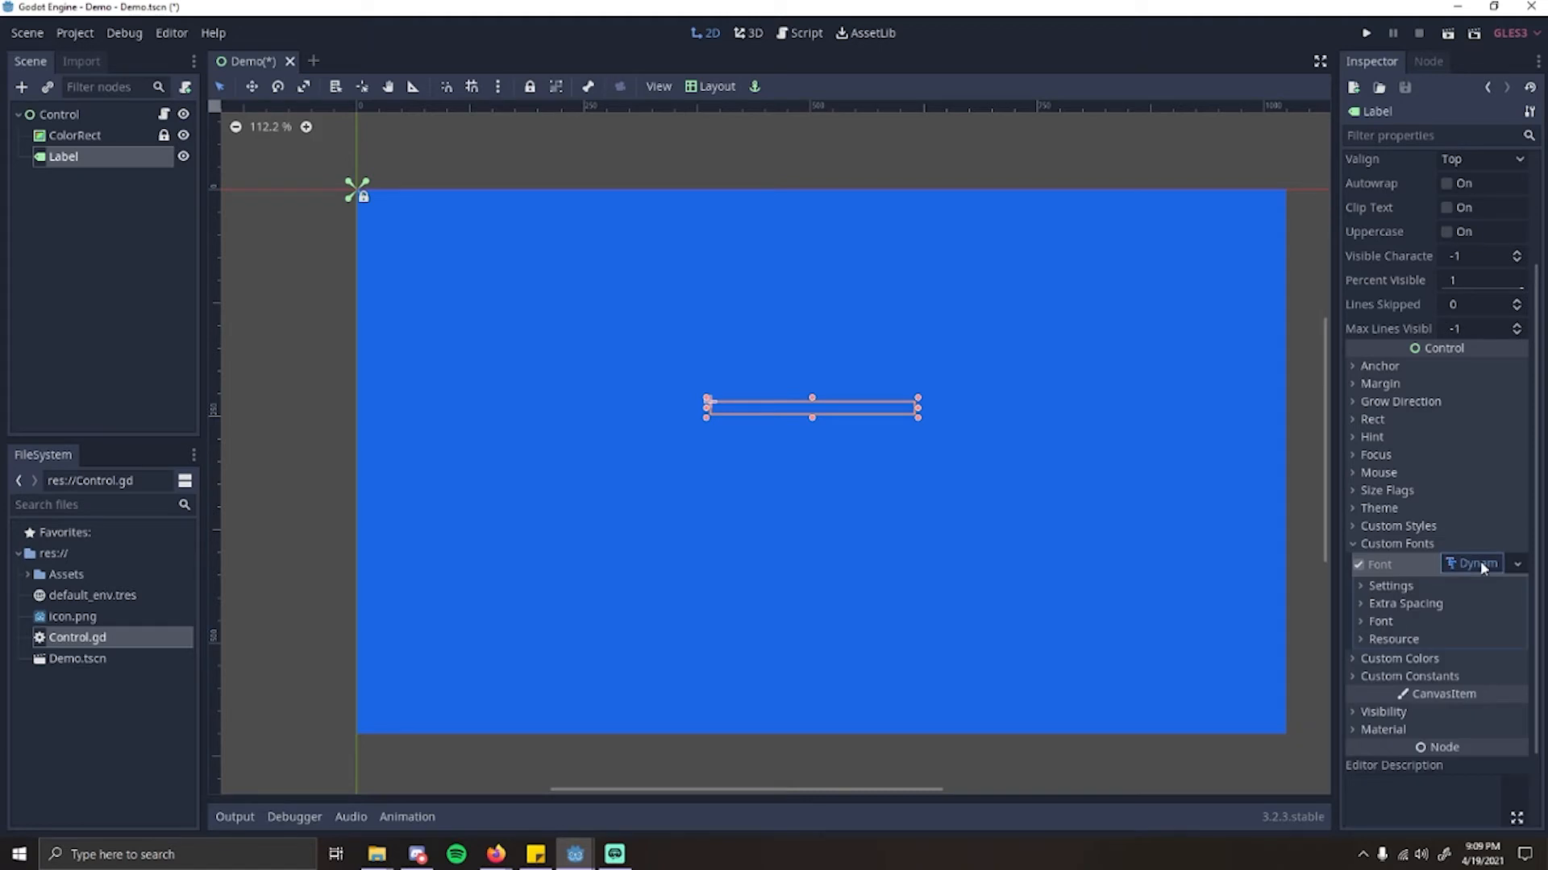
pyautogui.click(1380, 622)
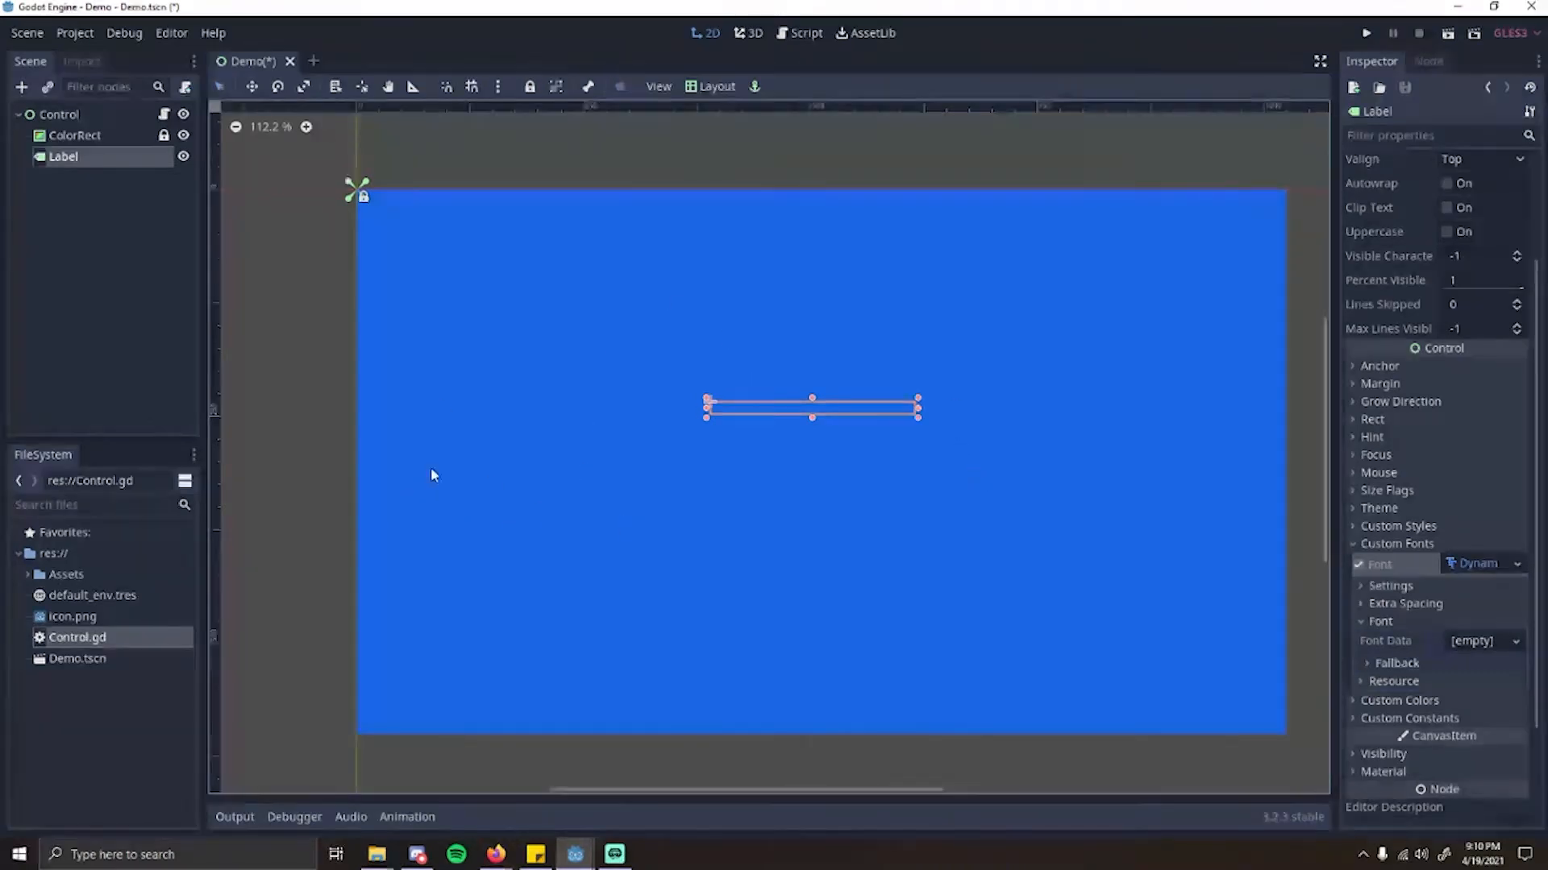
pyautogui.scroll(-1, 743, 471)
pyautogui.scroll(1, 1006, 553)
pyautogui.scroll(-1, 570, 577)
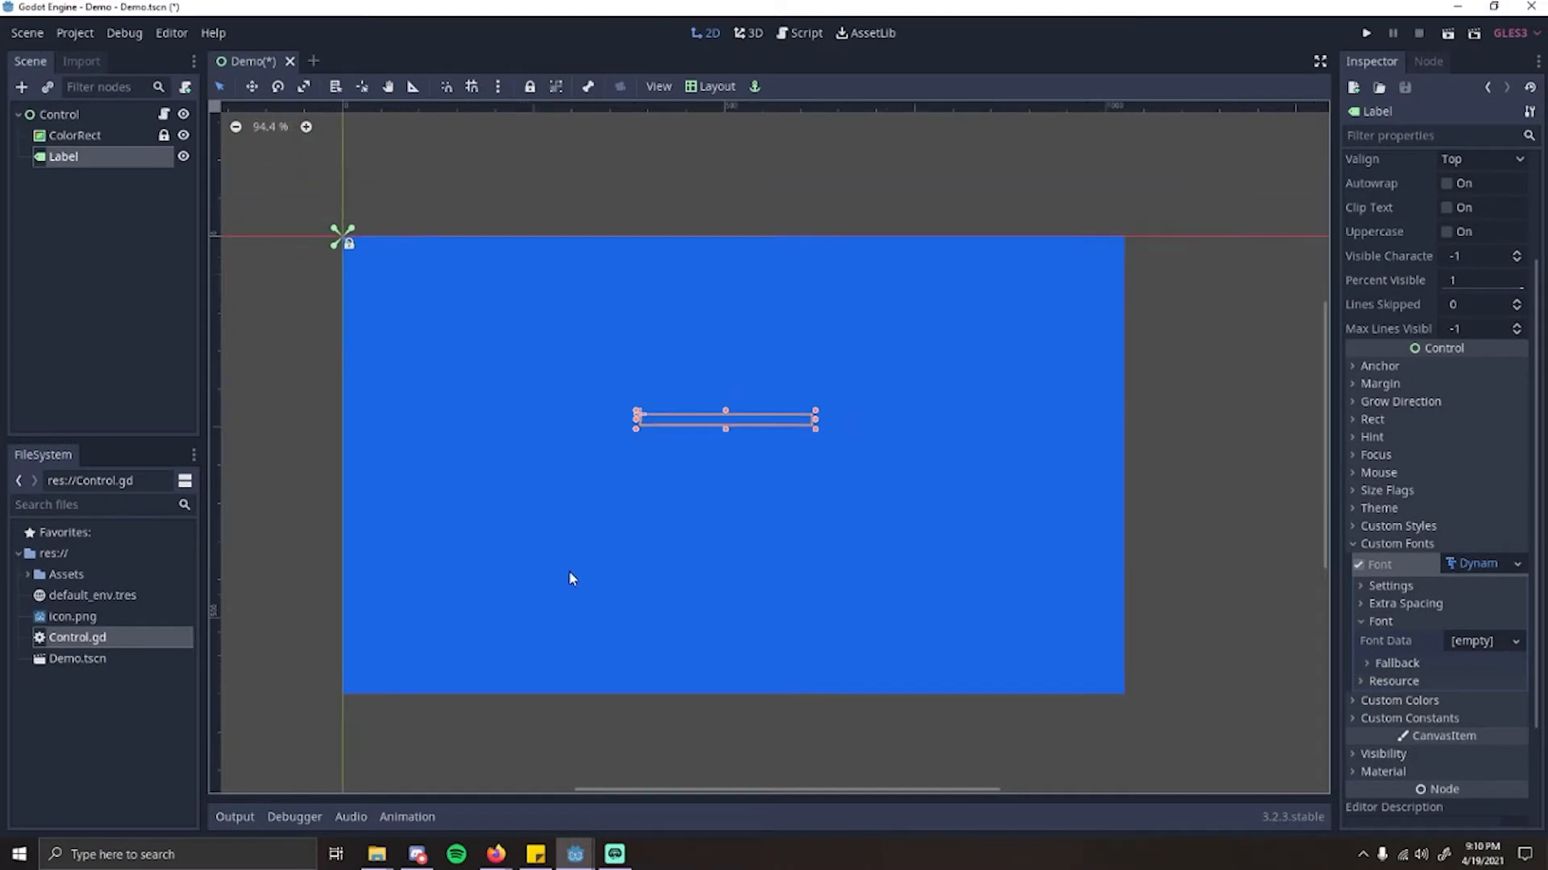
pyautogui.scroll(1, 860, 438)
pyautogui.scroll(-1, 784, 480)
pyautogui.scroll(1, 675, 311)
pyautogui.scroll(-1, 721, 544)
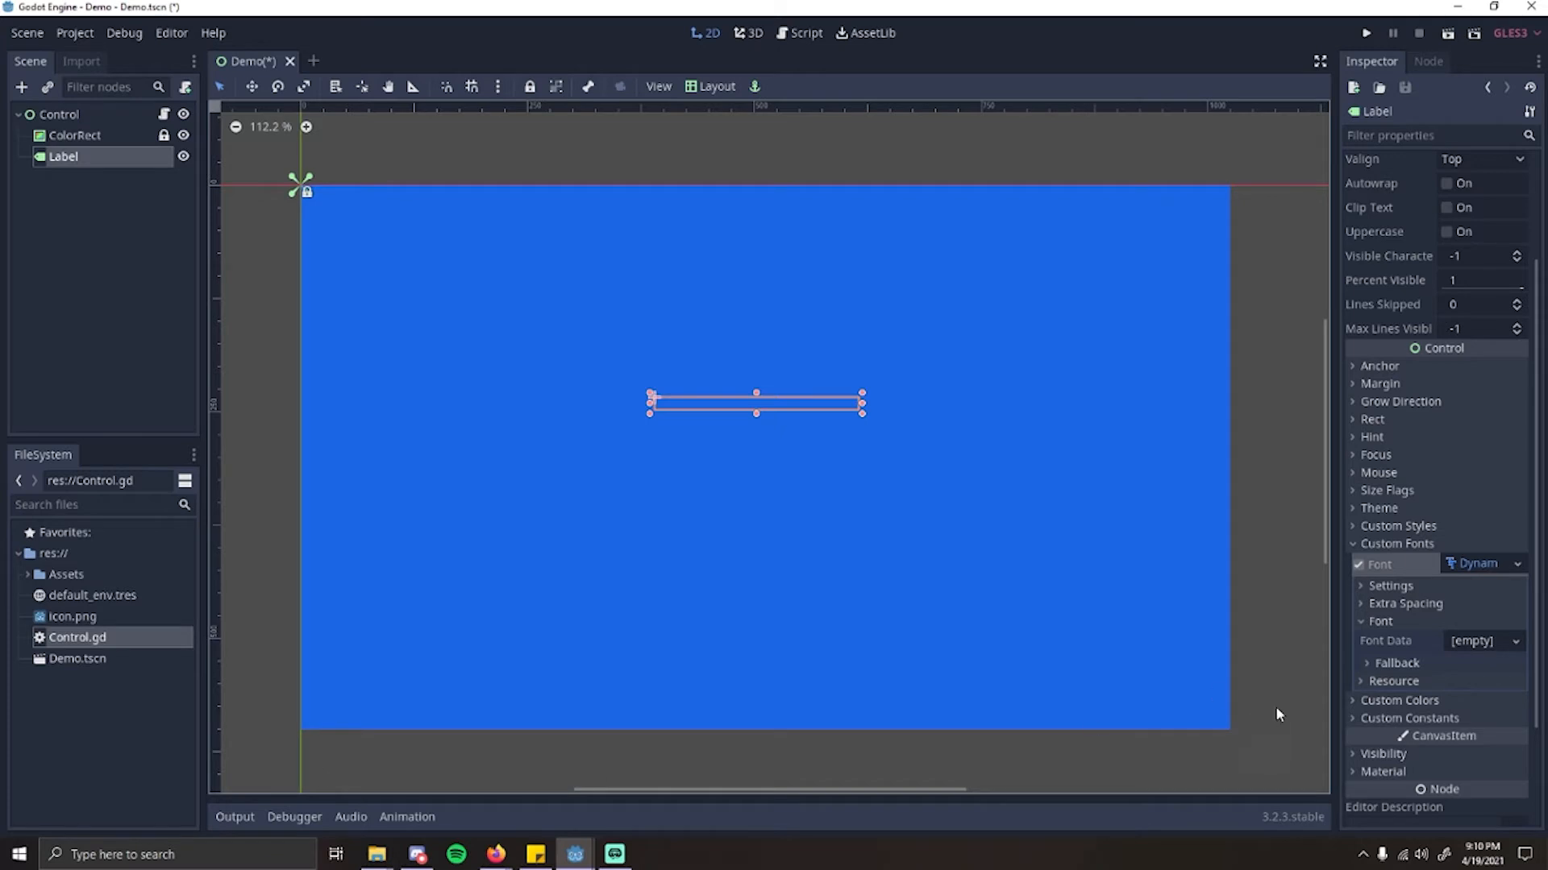
# Step: Use font_title.ttf from the Assets folder as the font data of the label's DynamicFont
pyautogui.click(81, 574)
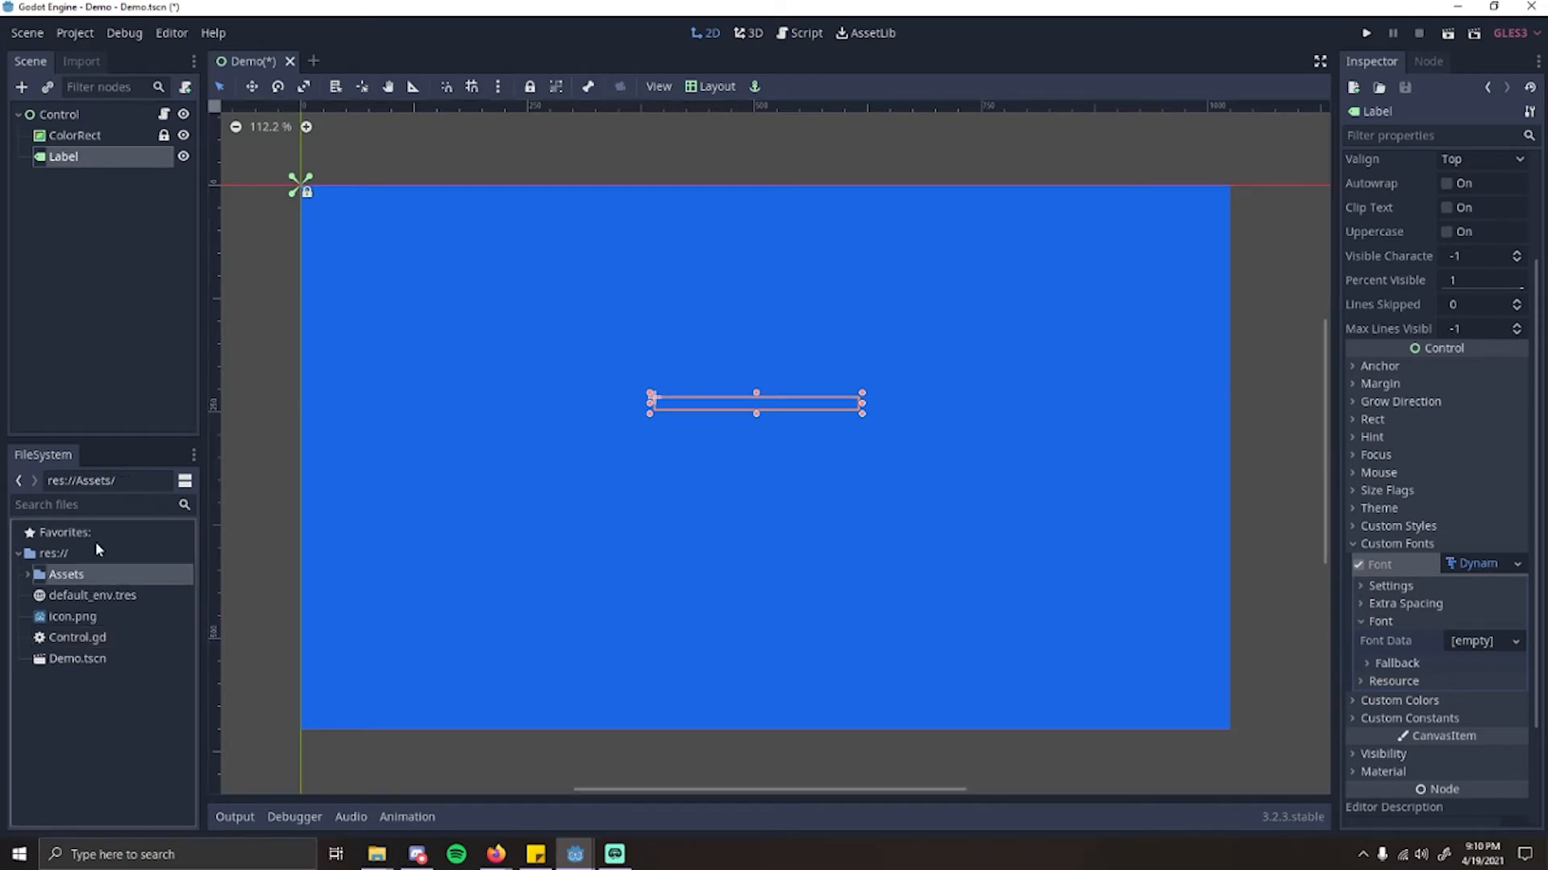
pyautogui.click(27, 574)
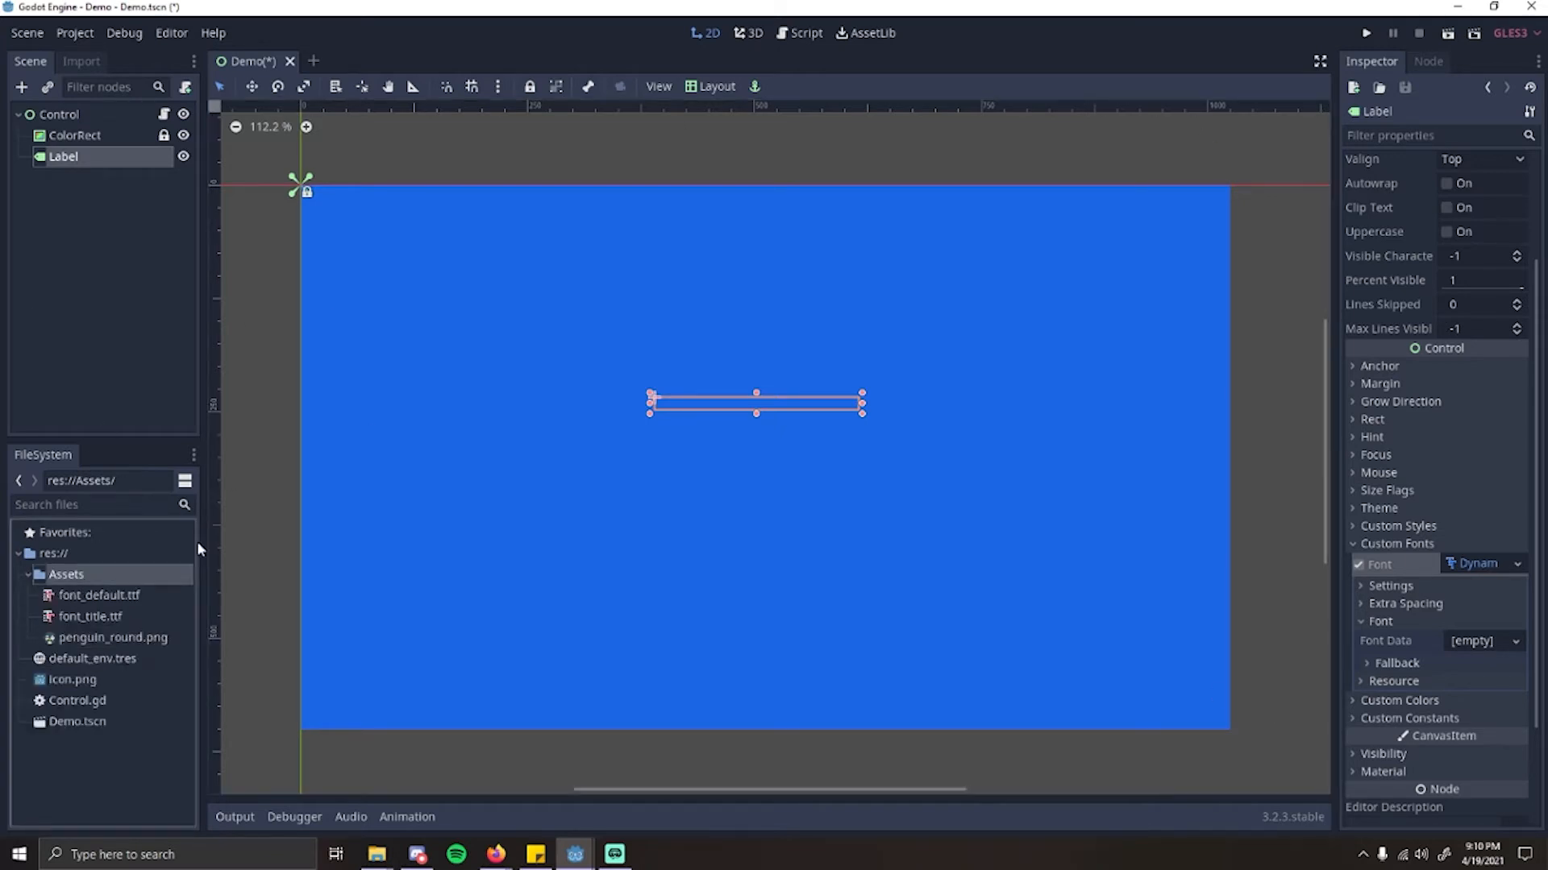
pyautogui.click(103, 597)
pyautogui.click(136, 619)
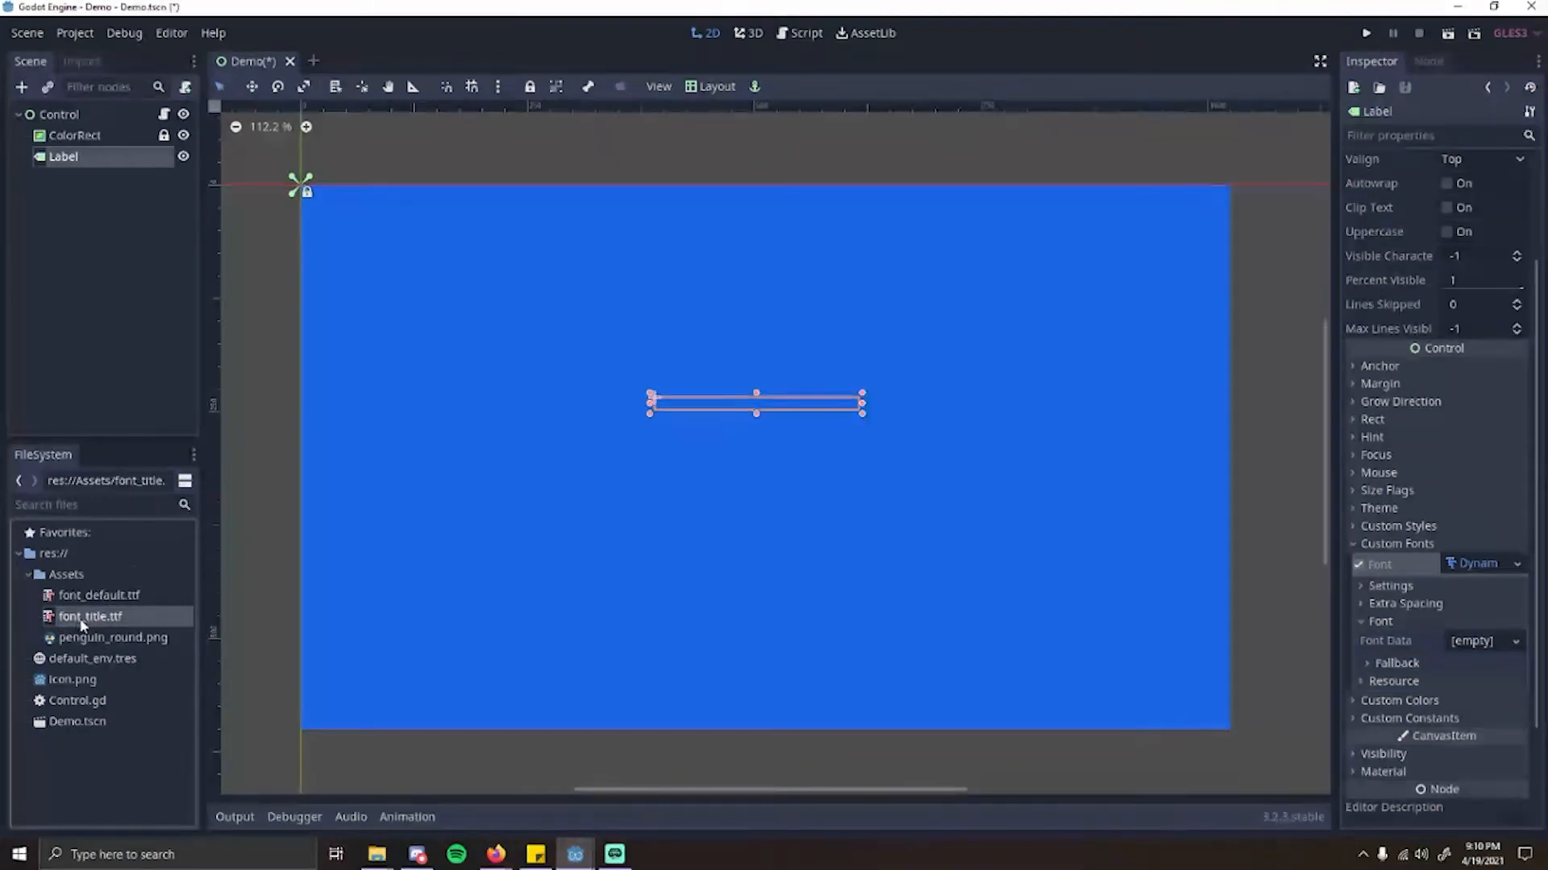
pyautogui.moveTo(80, 623); pyautogui.dragTo(1477, 645)
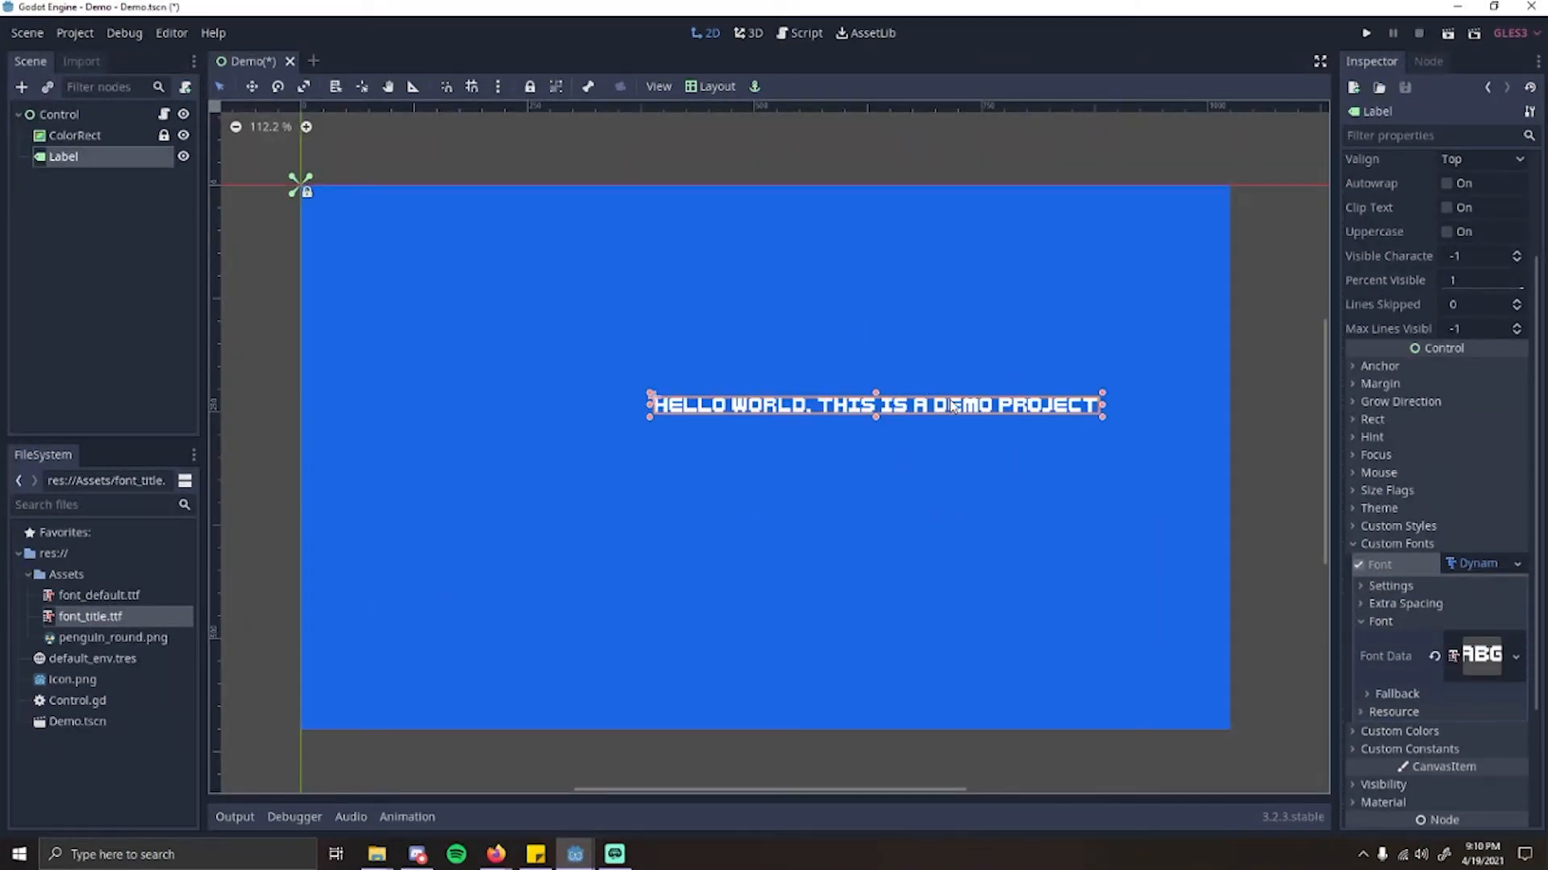
# Step: Set the label's font size to 30 and move the label so the whole line fits across the blue rectangle
pyautogui.moveTo(954, 405); pyautogui.dragTo(861, 372)
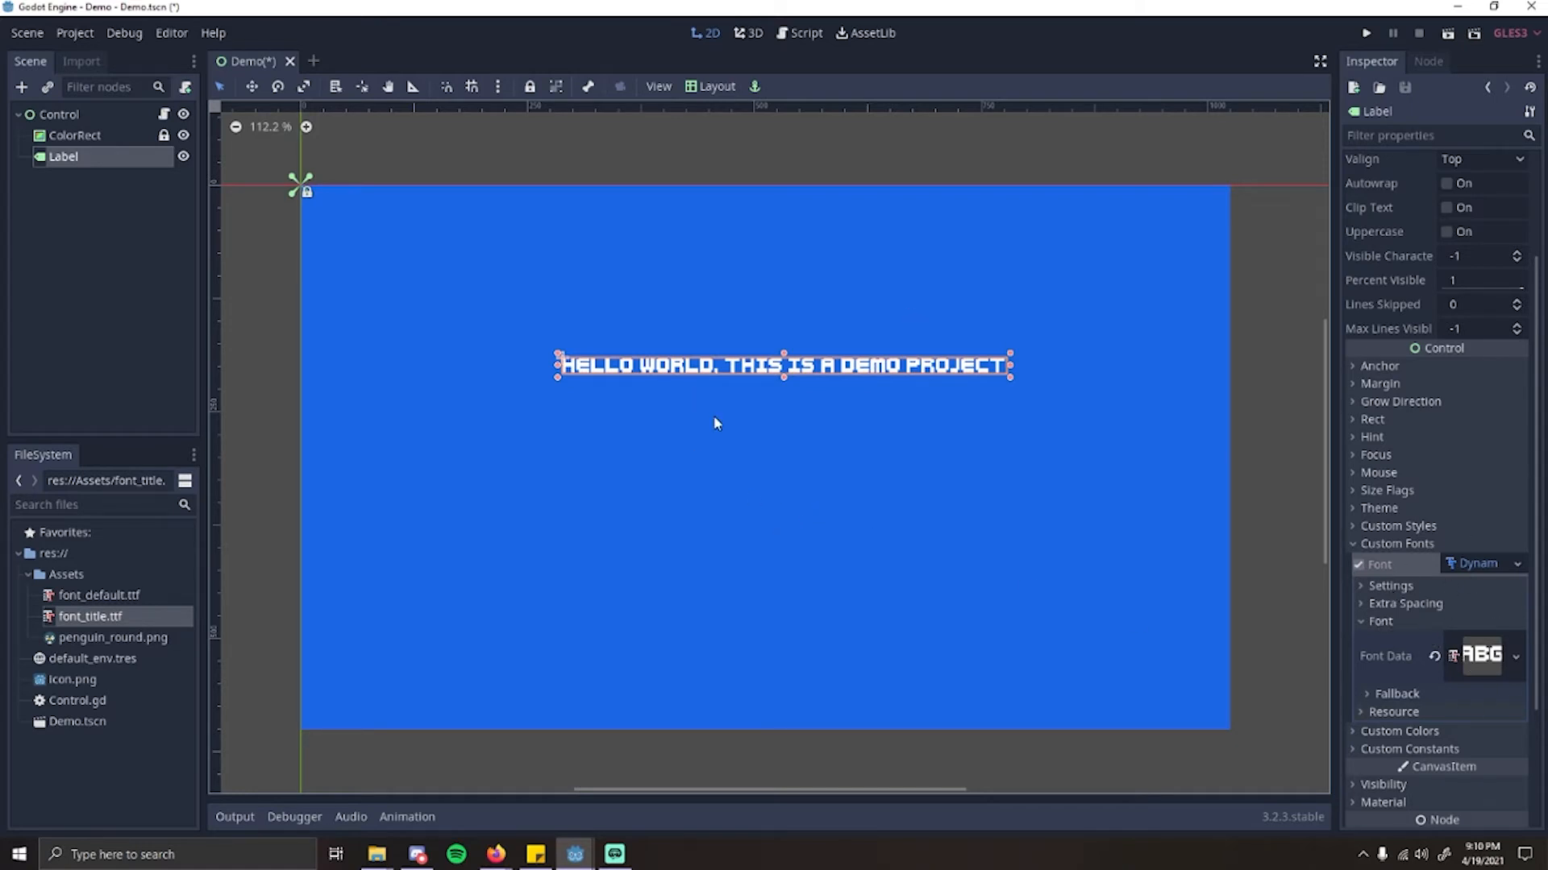
pyautogui.click(1372, 588)
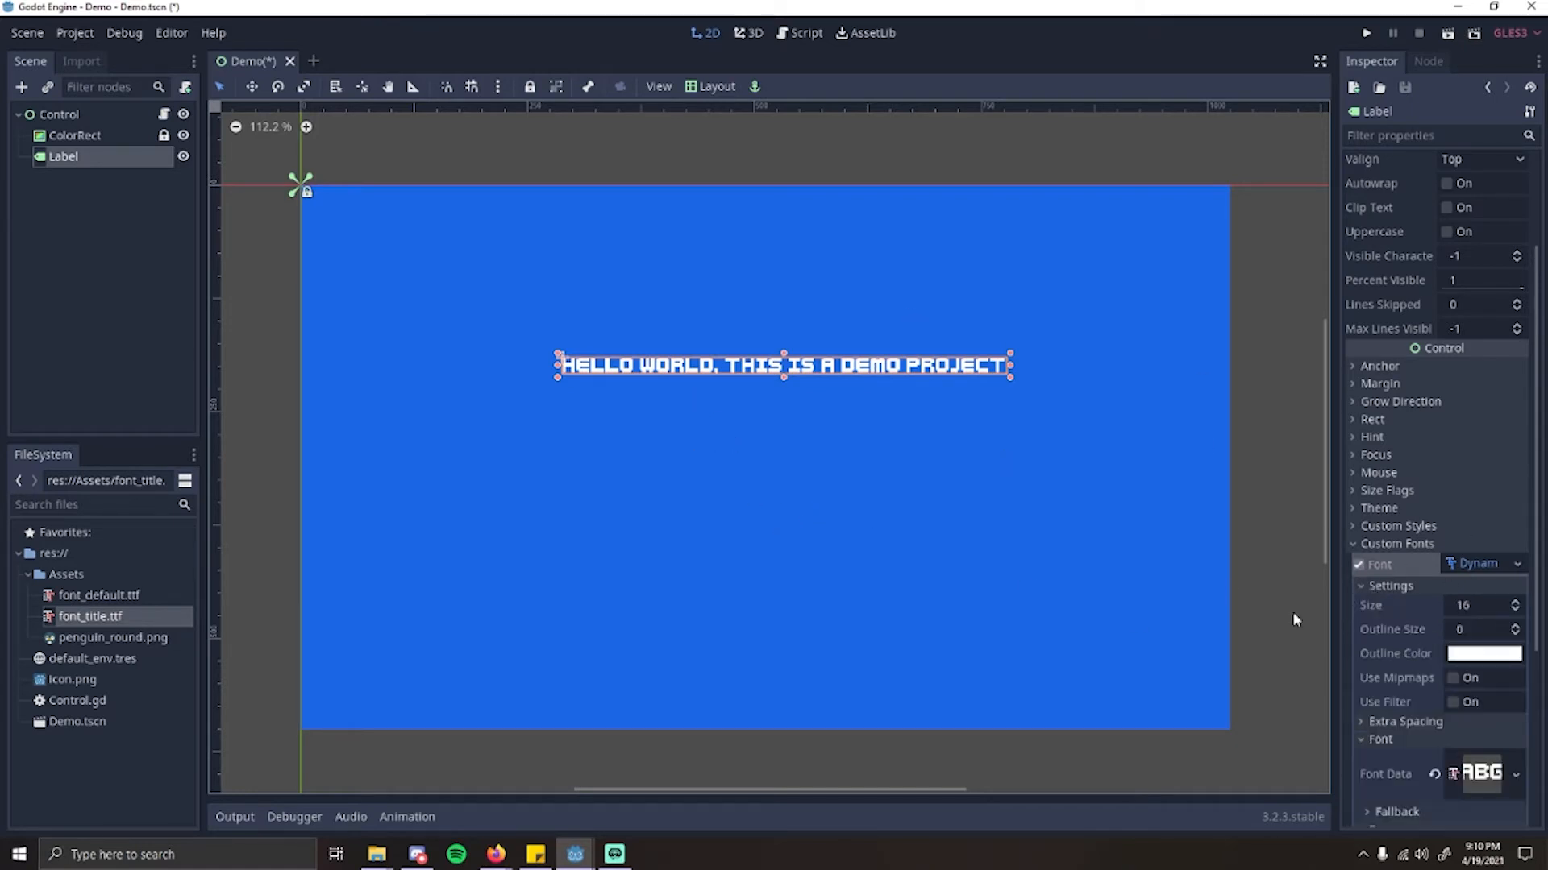
pyautogui.click(1516, 603)
pyautogui.click(1515, 603)
pyautogui.click(1515, 602)
pyautogui.click(1515, 603)
pyautogui.click(1515, 603)
pyautogui.click(1515, 603)
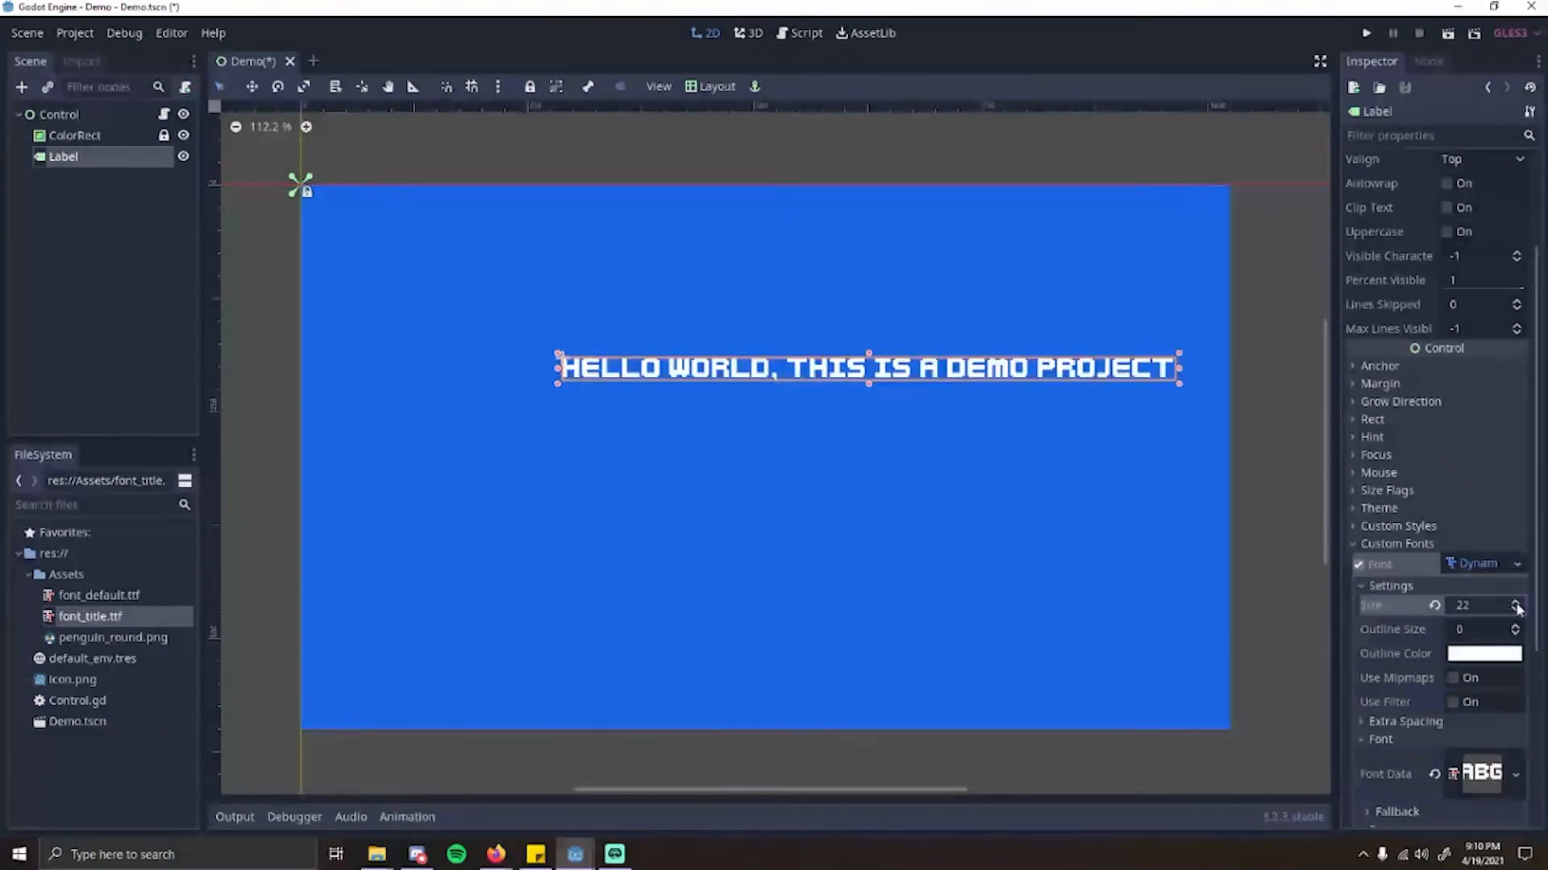
pyautogui.moveTo(981, 367); pyautogui.dragTo(845, 353)
pyautogui.click(1513, 604)
pyautogui.click(1513, 605)
pyautogui.doubleClick(1513, 605)
pyautogui.click(1513, 605)
pyautogui.click(1513, 604)
pyautogui.click(1513, 604)
pyautogui.click(1513, 604)
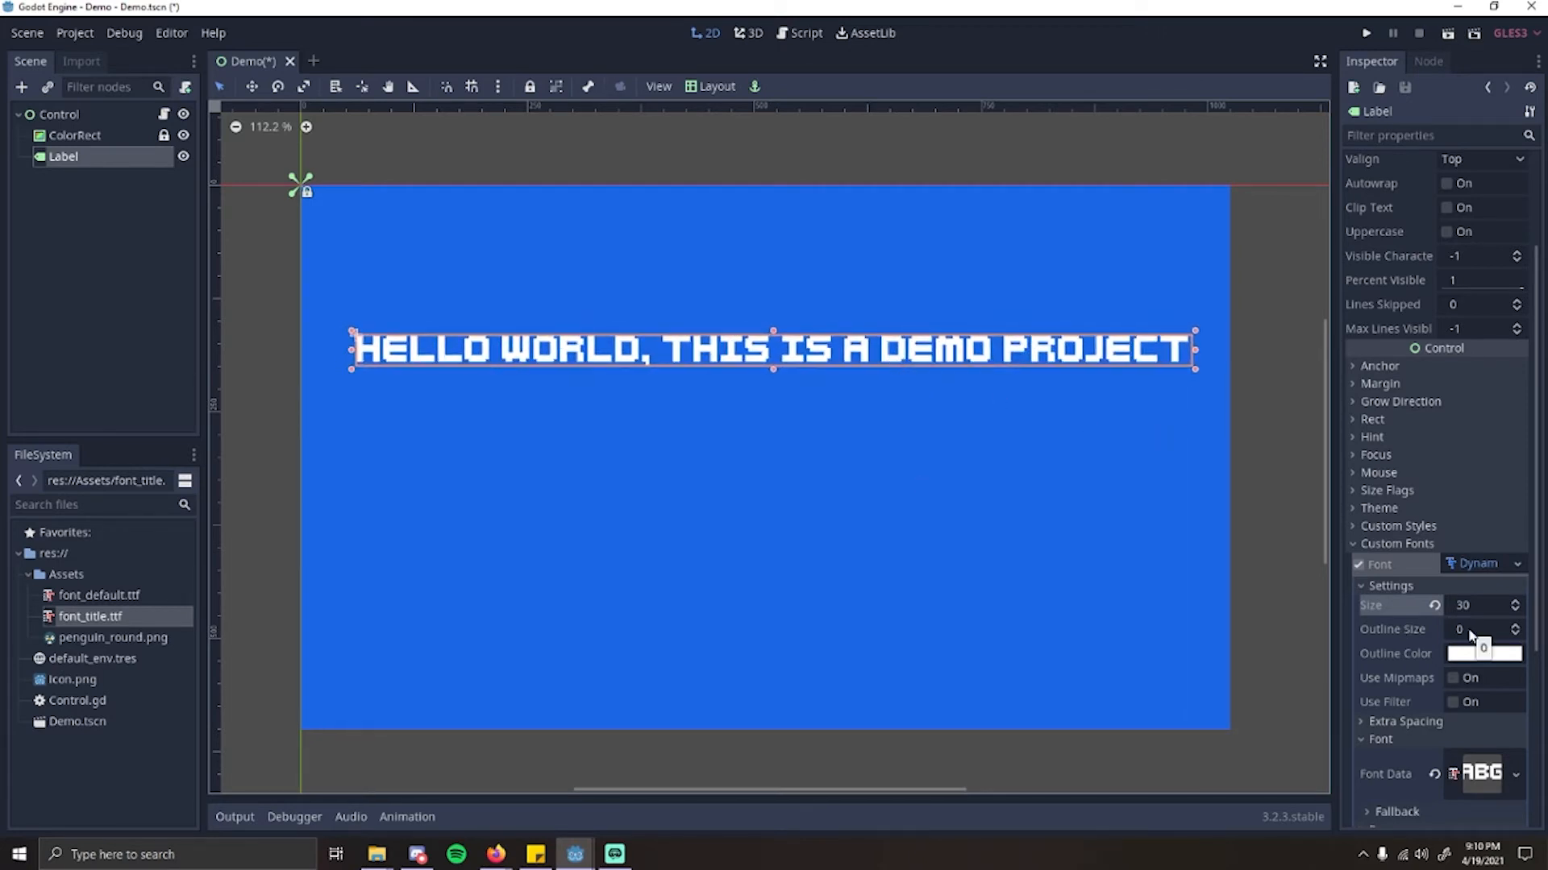
pyautogui.scroll(-2, 1472, 637)
pyautogui.click(1487, 574)
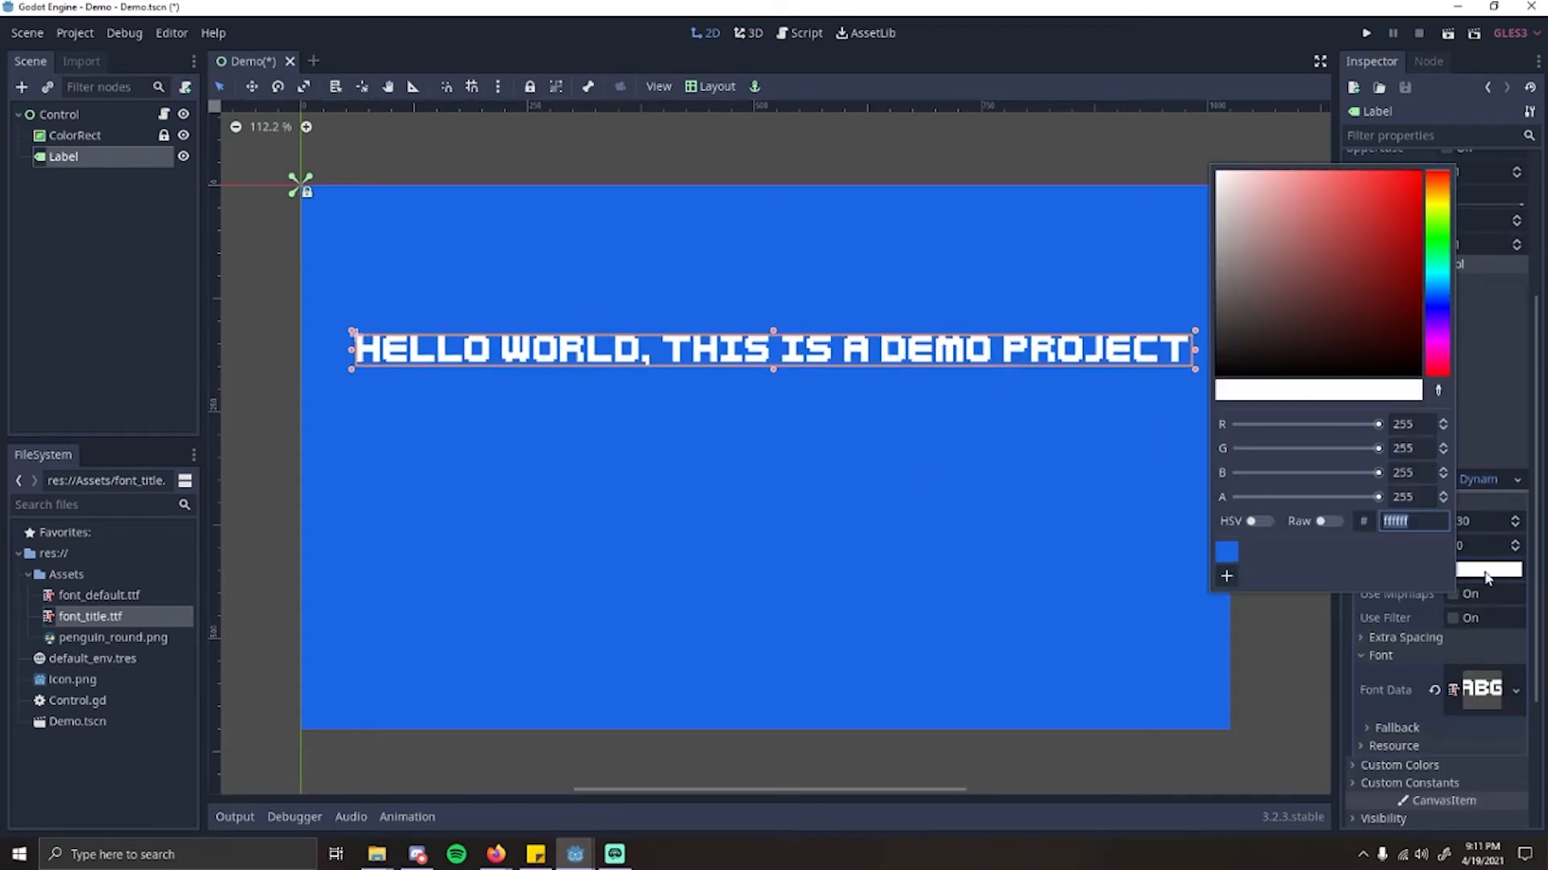
pyautogui.click(1531, 601)
pyautogui.scroll(-4, 1531, 603)
pyautogui.scroll(2, 1451, 536)
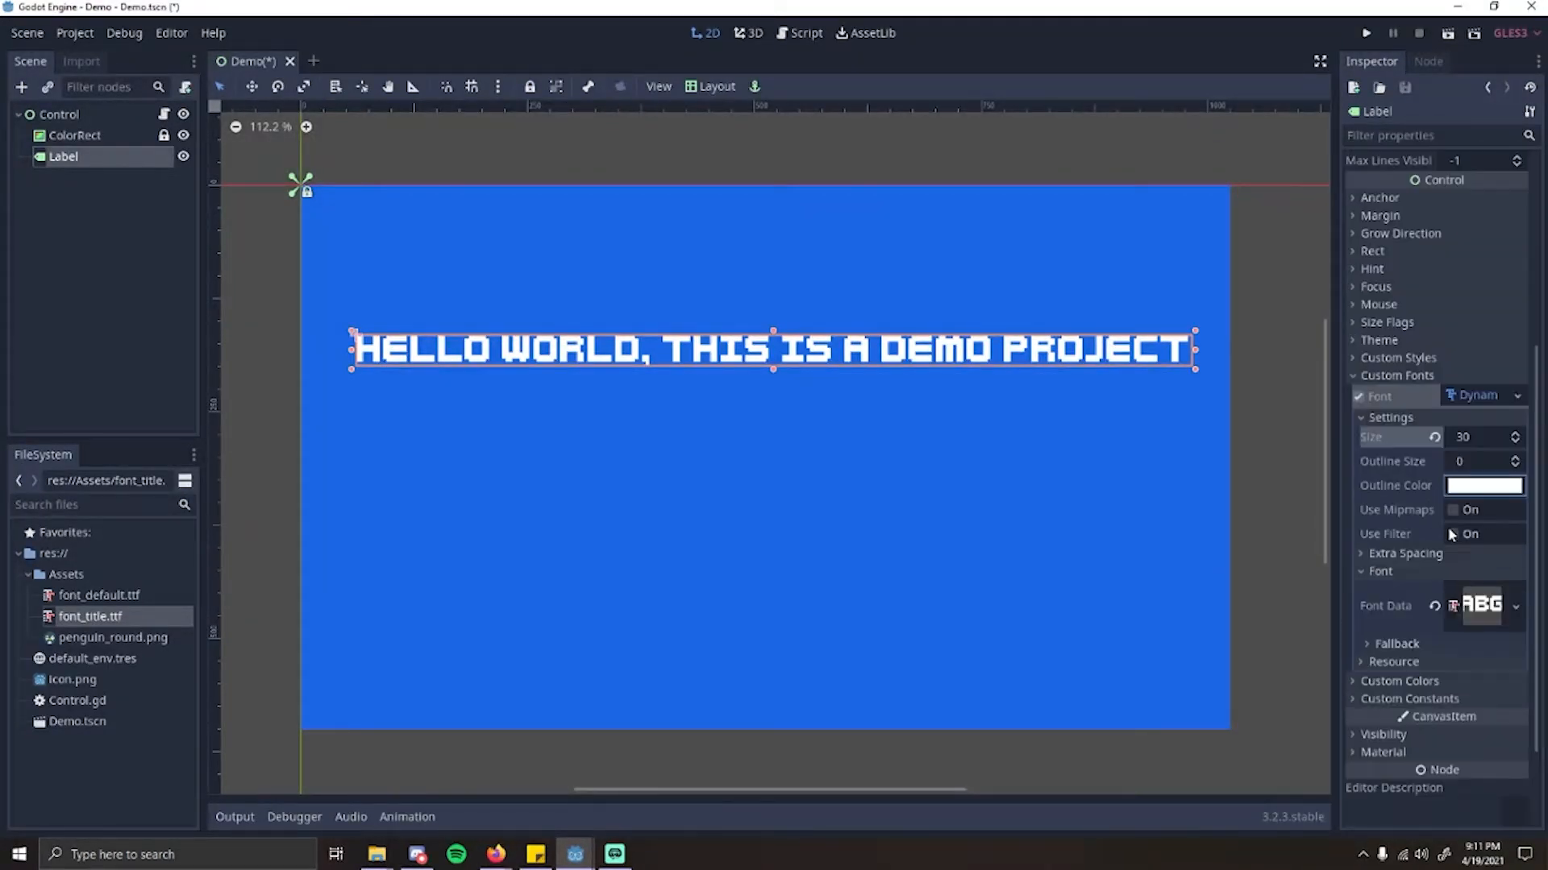
# Step: Set the label's custom font color to dark blue 05005f and save that color as a preset
pyautogui.click(1357, 373)
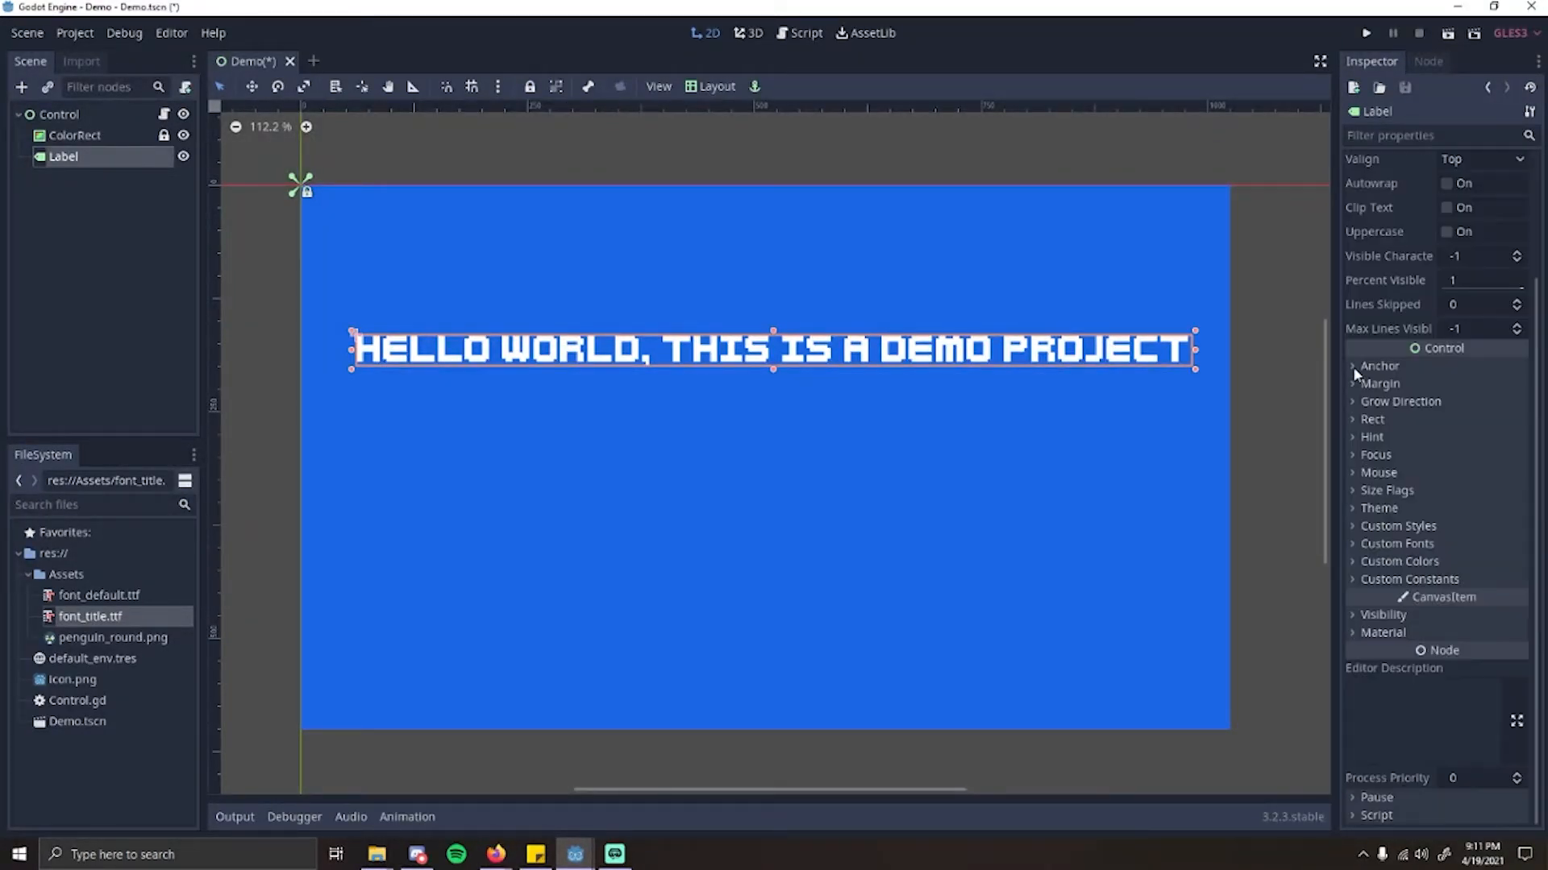
pyautogui.click(1393, 561)
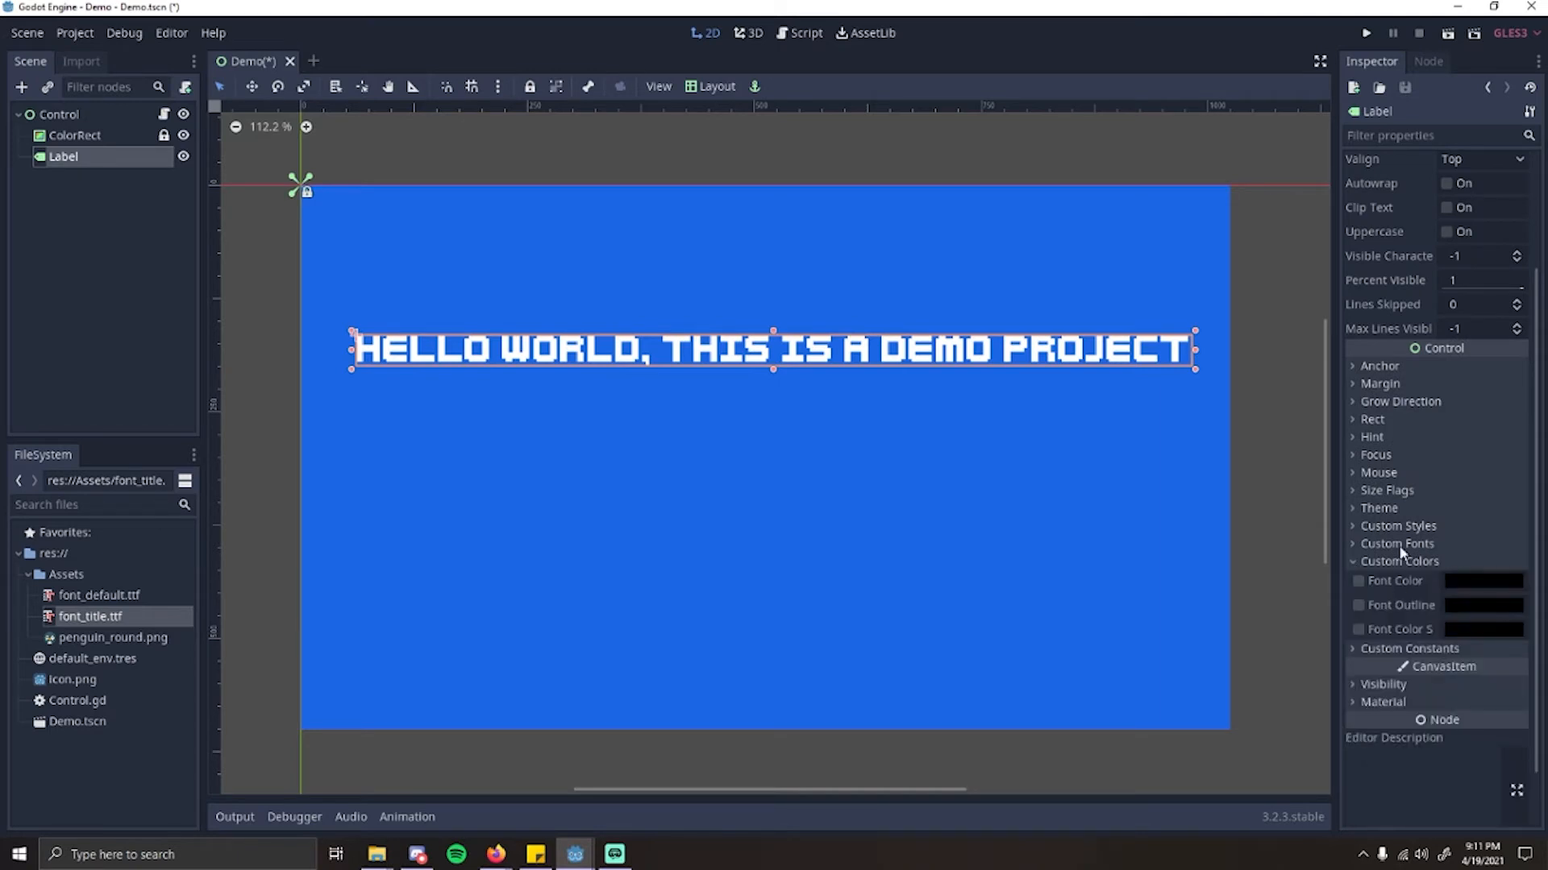
pyautogui.click(1491, 582)
pyautogui.moveTo(1298, 316); pyautogui.dragTo(1466, 311)
pyautogui.click(1424, 321)
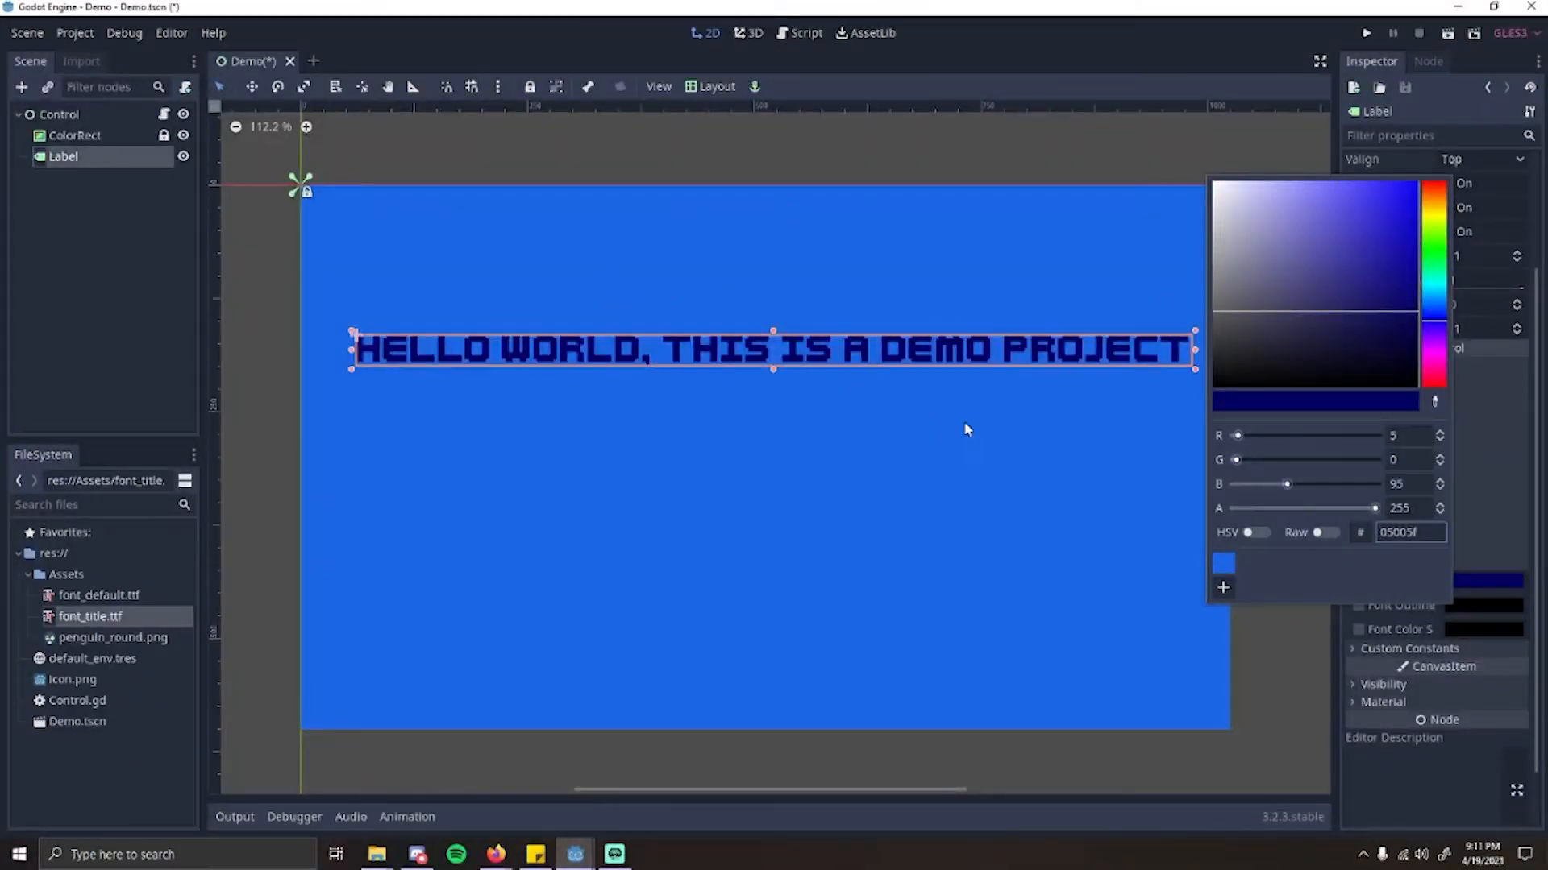
pyautogui.click(1223, 587)
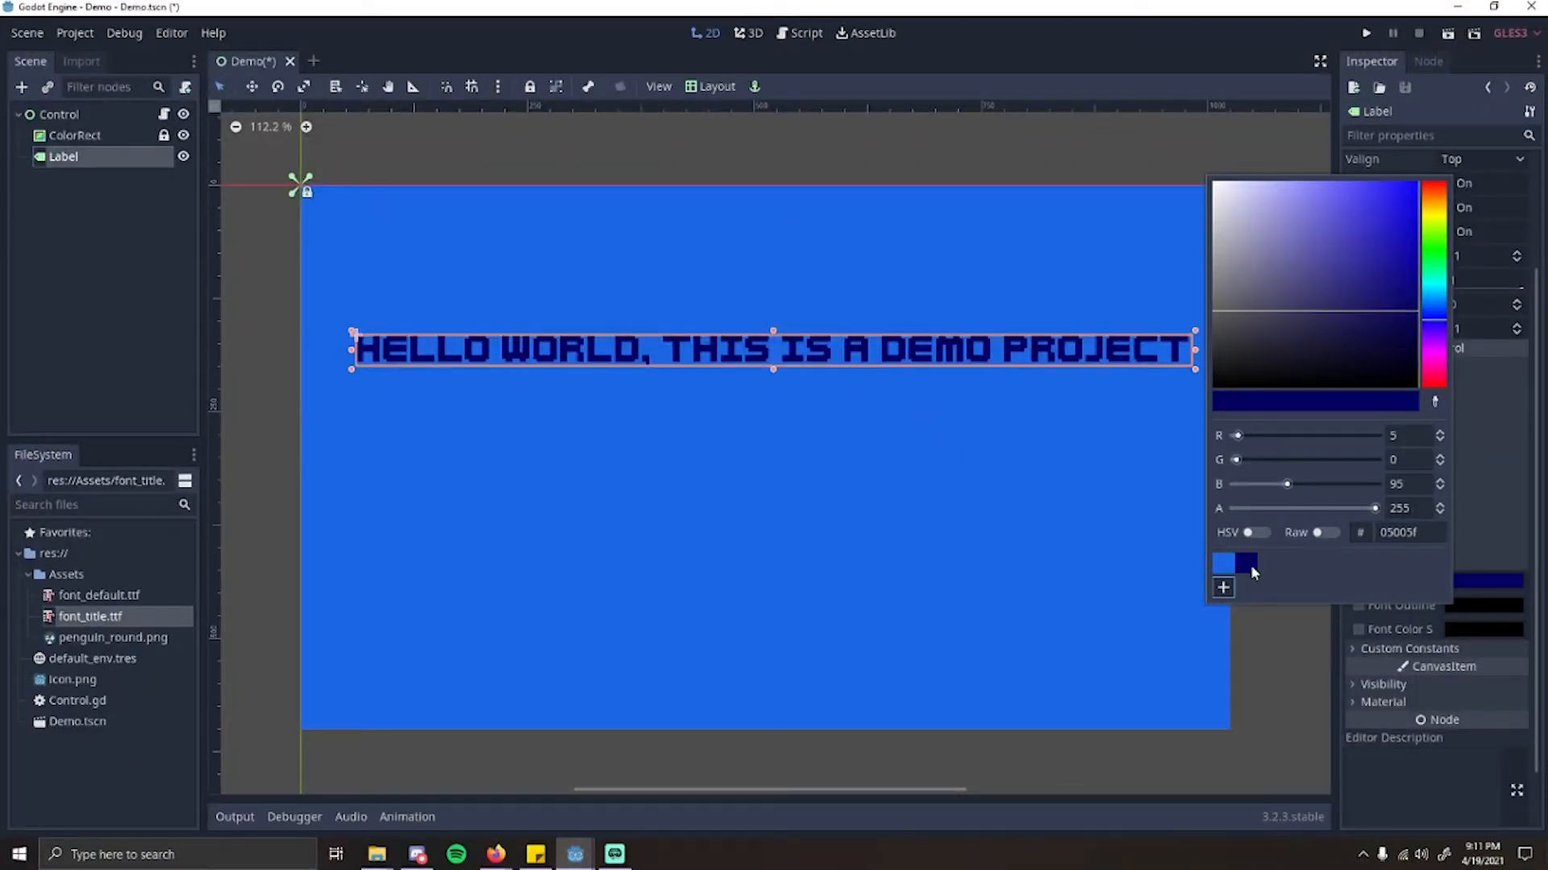
pyautogui.click(1463, 769)
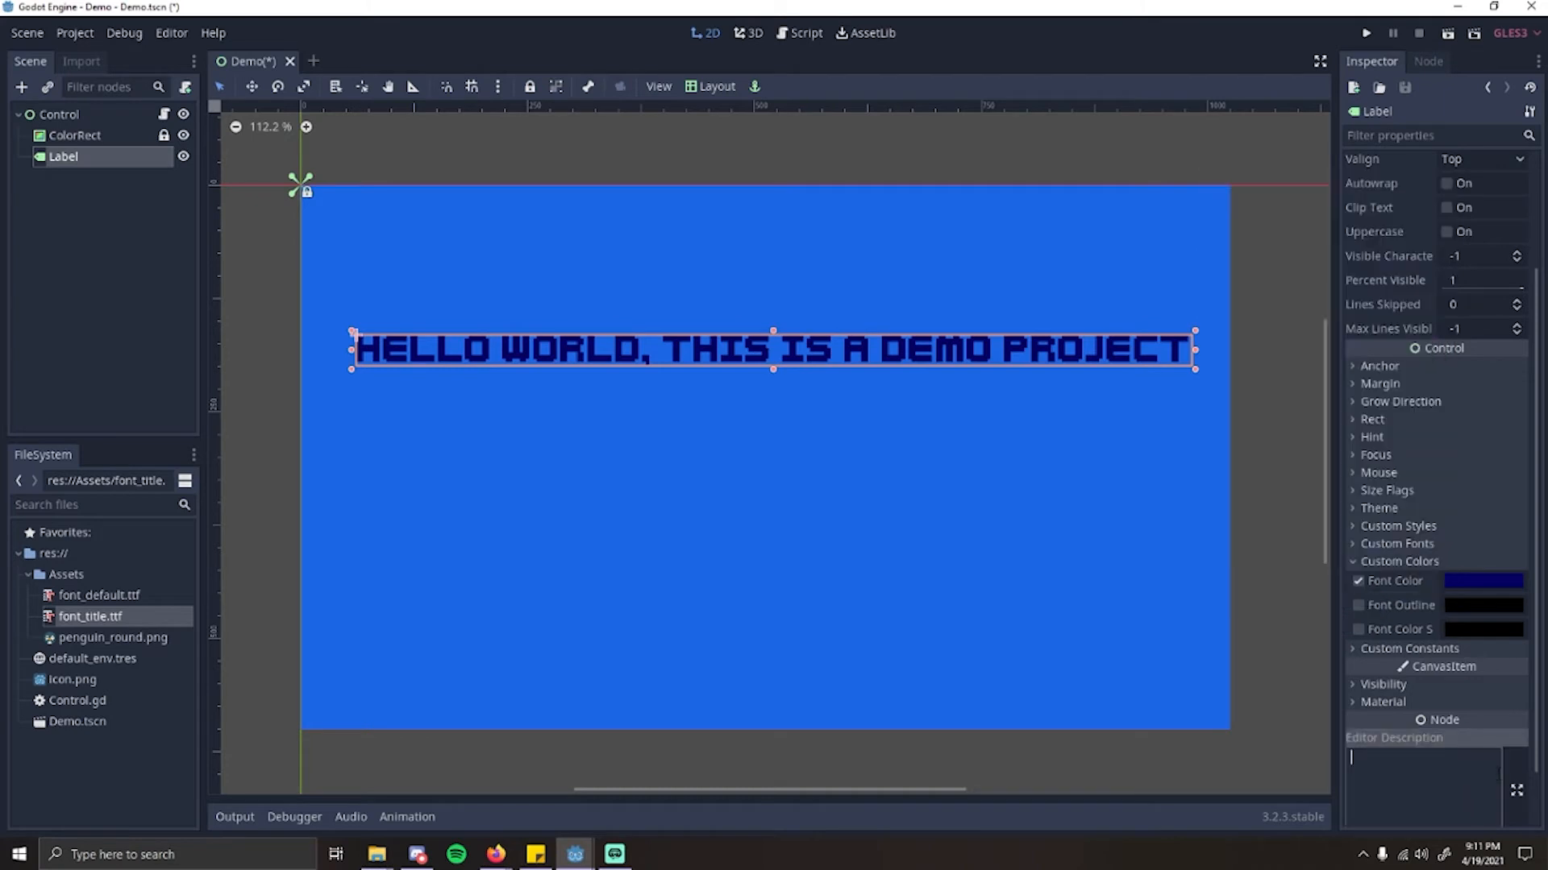
pyautogui.click(1358, 566)
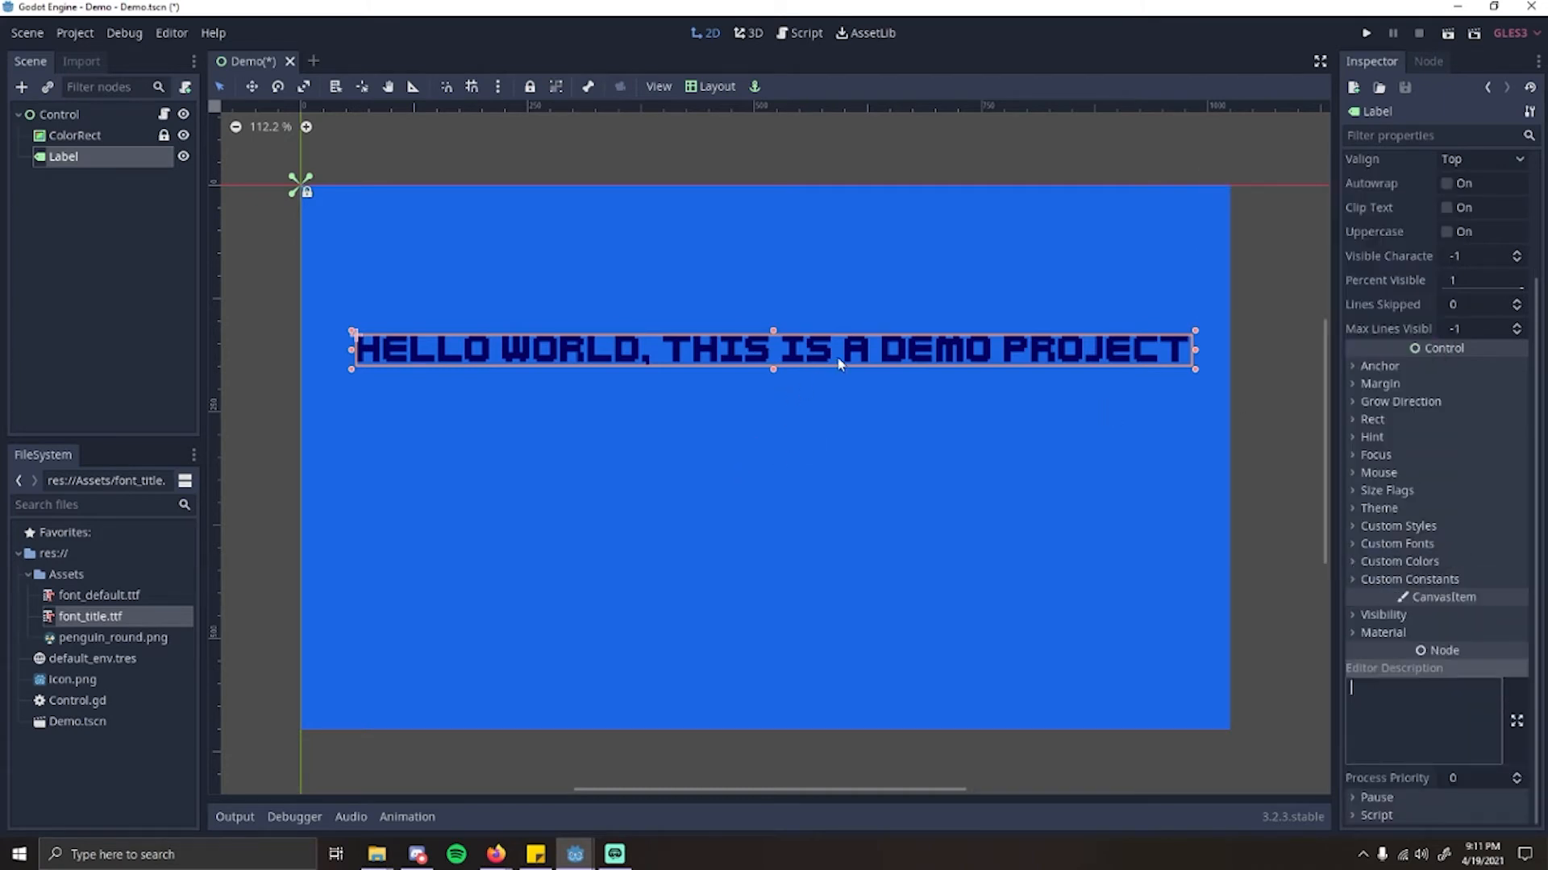
# Step: Move the label slightly upwards and turn on Autowrap for its text
pyautogui.moveTo(839, 359)
pyautogui.mouseDown()
pyautogui.moveTo(812, 345)
pyautogui.moveTo(829, 345)
pyautogui.mouseUp()
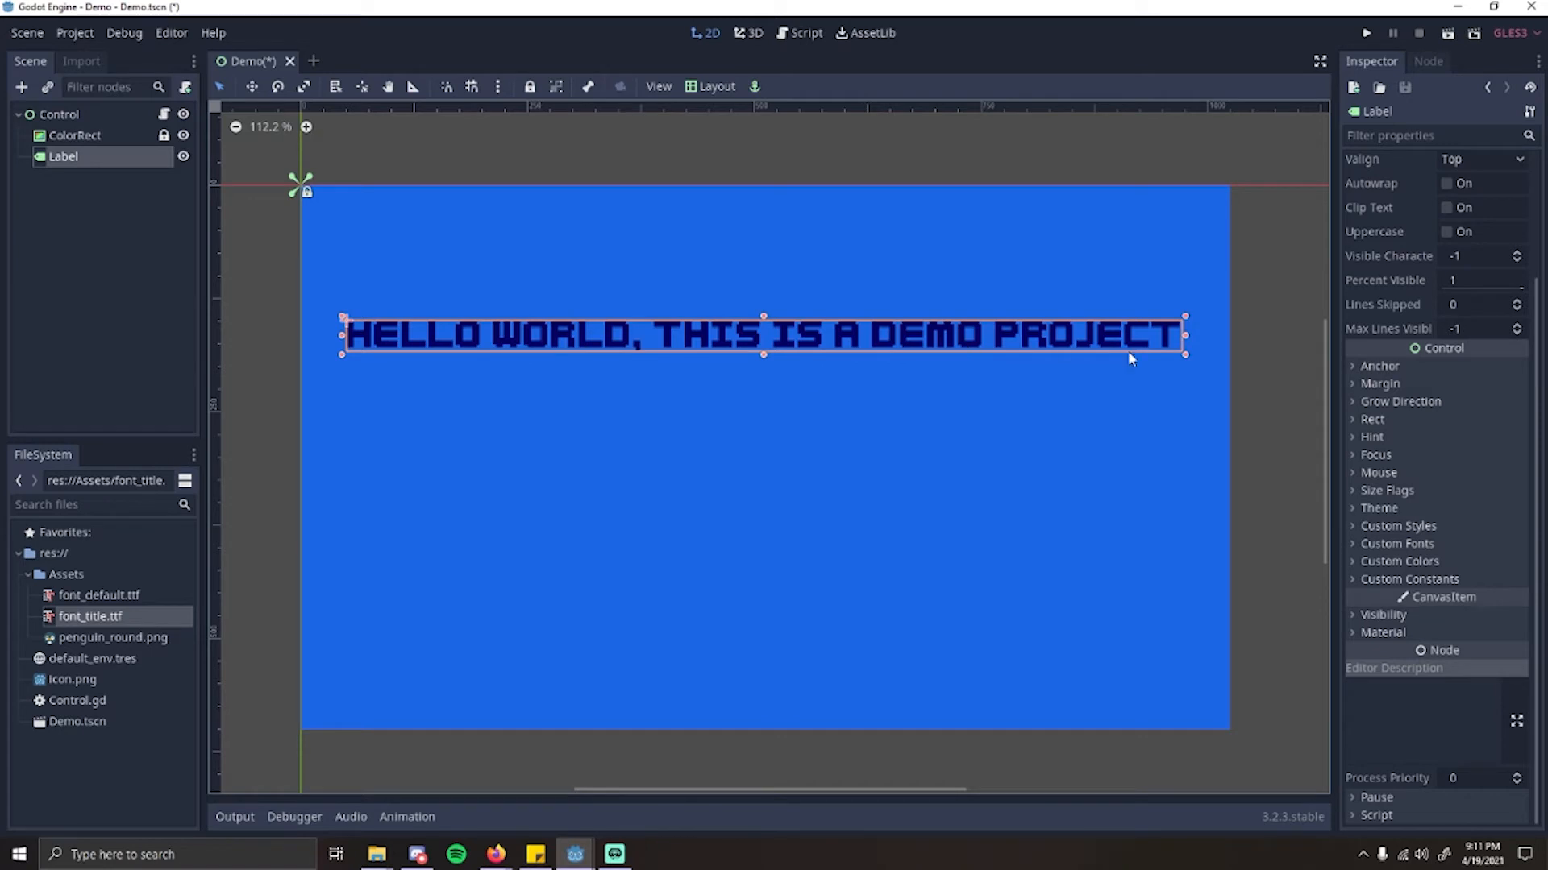
pyautogui.scroll(3, 1431, 416)
pyautogui.click(1435, 243)
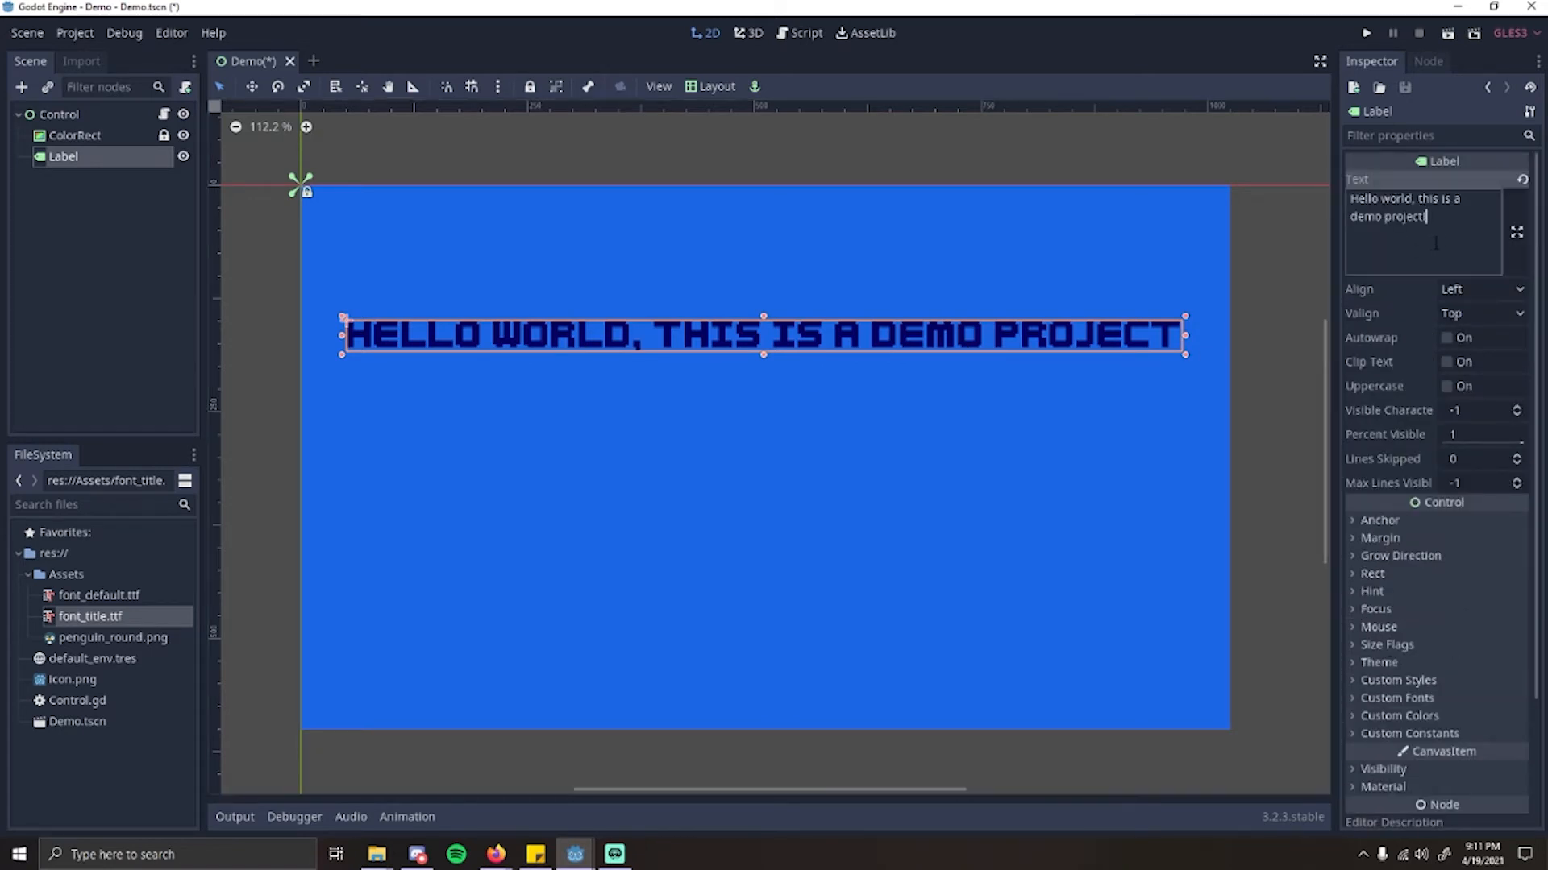
pyautogui.click(1459, 345)
# Step: Narrow the label so its text wraps onto three lines and centre it in the upper part of the blue rectangle
pyautogui.moveTo(1186, 354); pyautogui.dragTo(754, 363)
pyautogui.moveTo(635, 377); pyautogui.dragTo(847, 358)
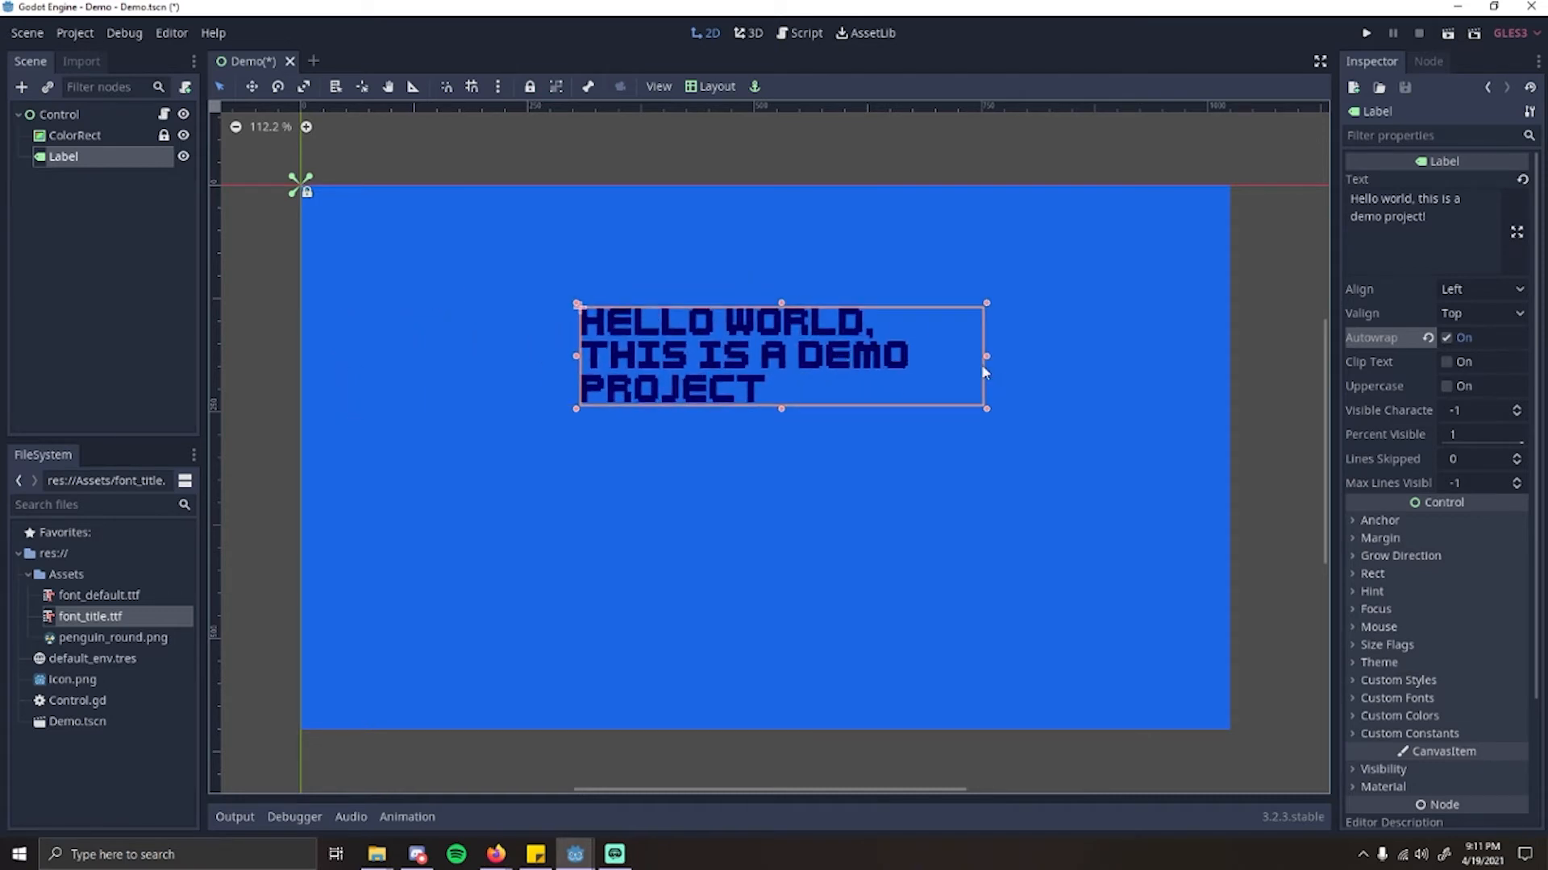
pyautogui.moveTo(988, 358); pyautogui.dragTo(895, 361)
pyautogui.moveTo(768, 350); pyautogui.dragTo(814, 338)
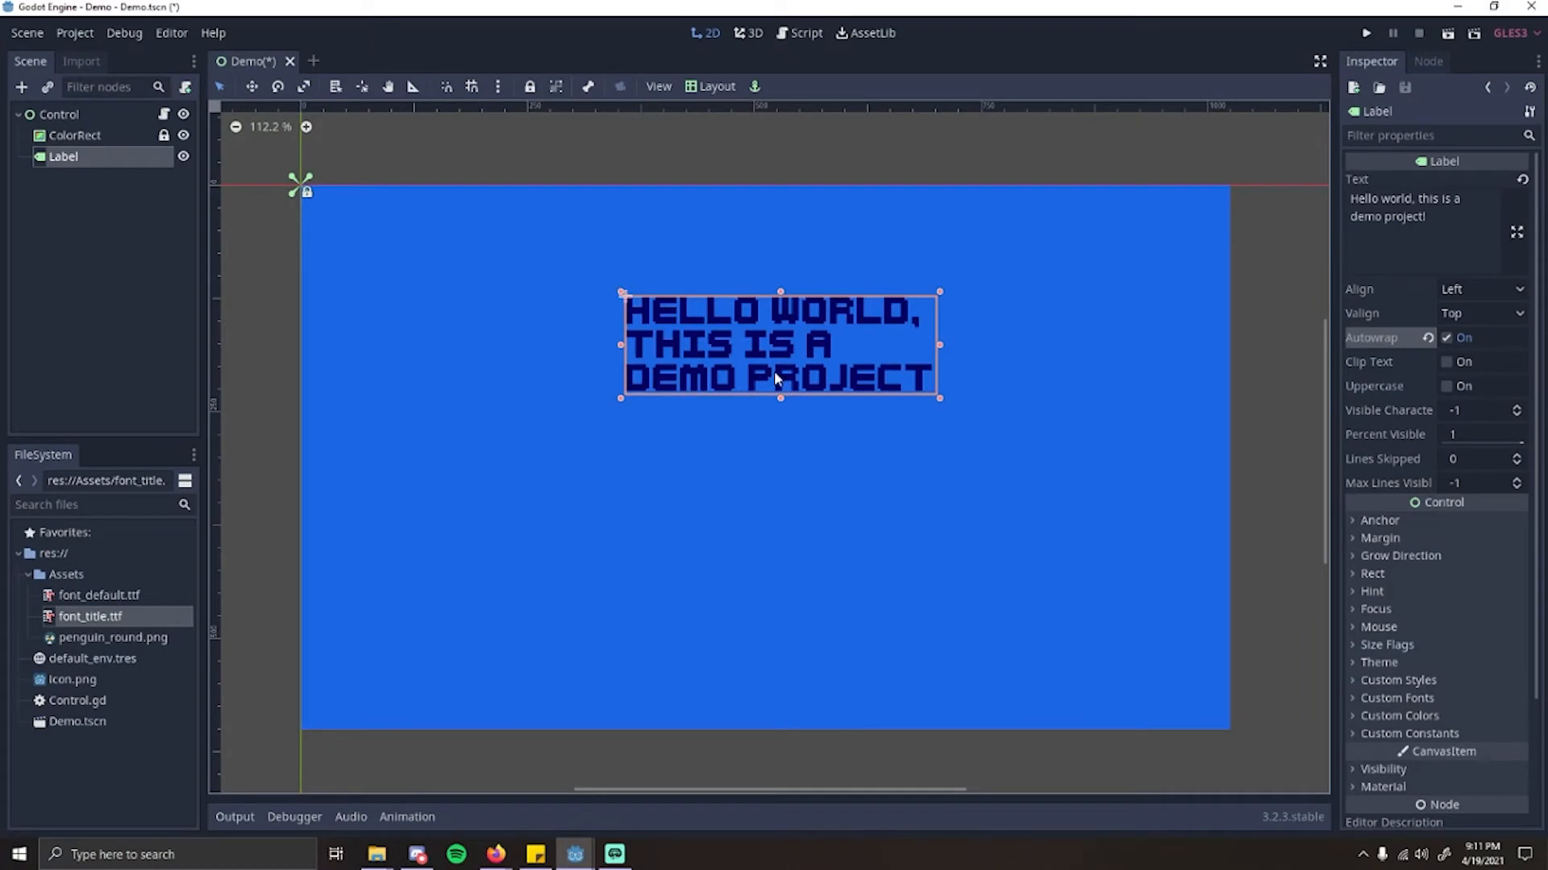
# Step: Set the label's horizontal and vertical text alignment to Center and move the label slightly up and to the left
pyautogui.click(1488, 292)
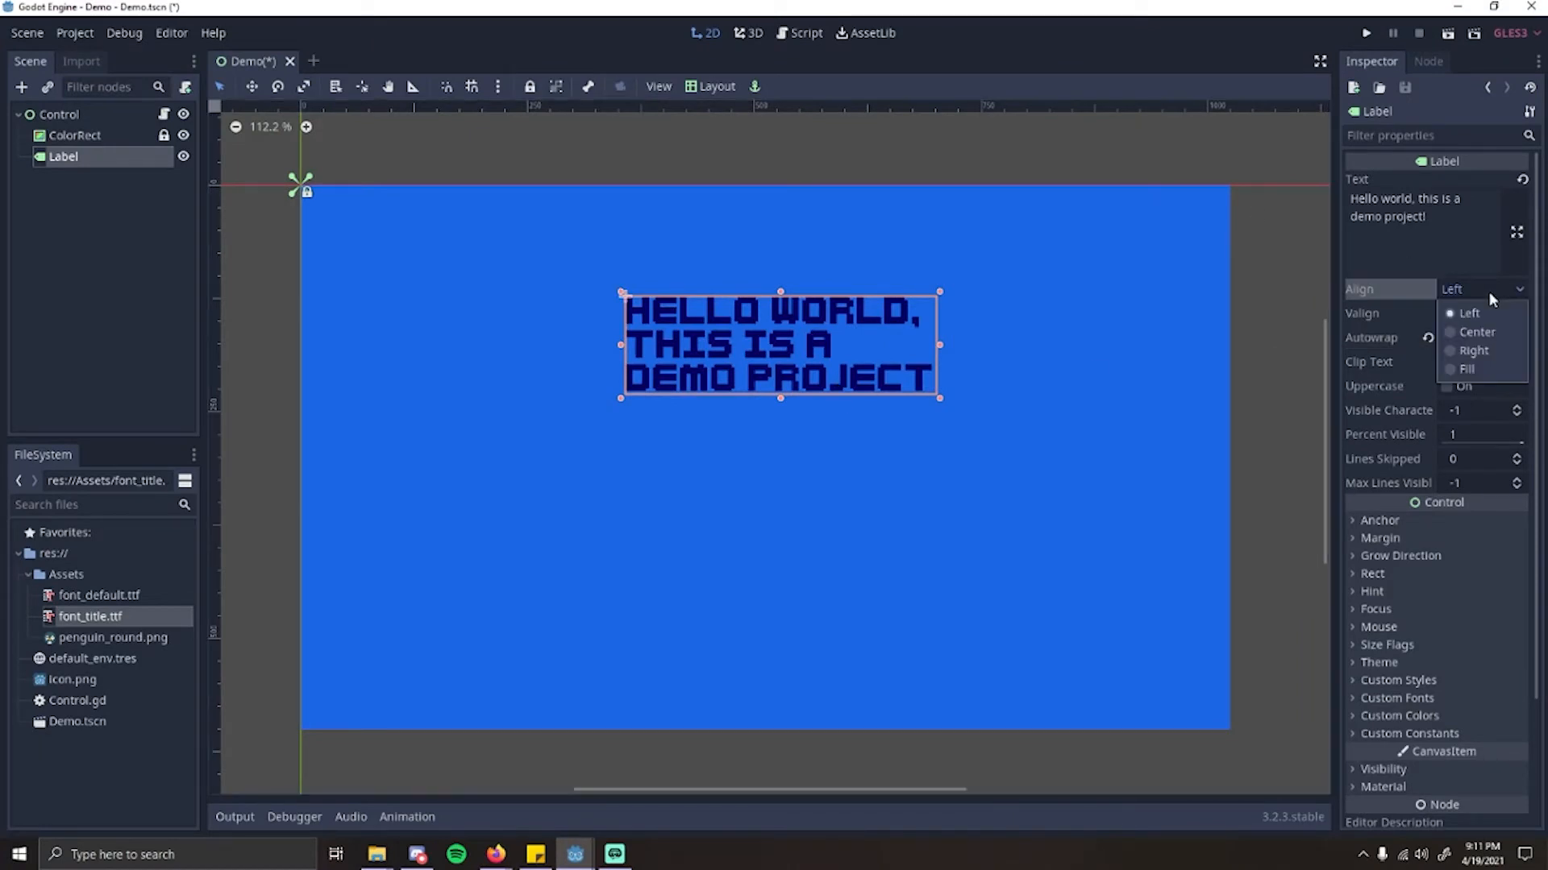
pyautogui.click(1421, 292)
pyautogui.click(1482, 289)
pyautogui.click(1491, 329)
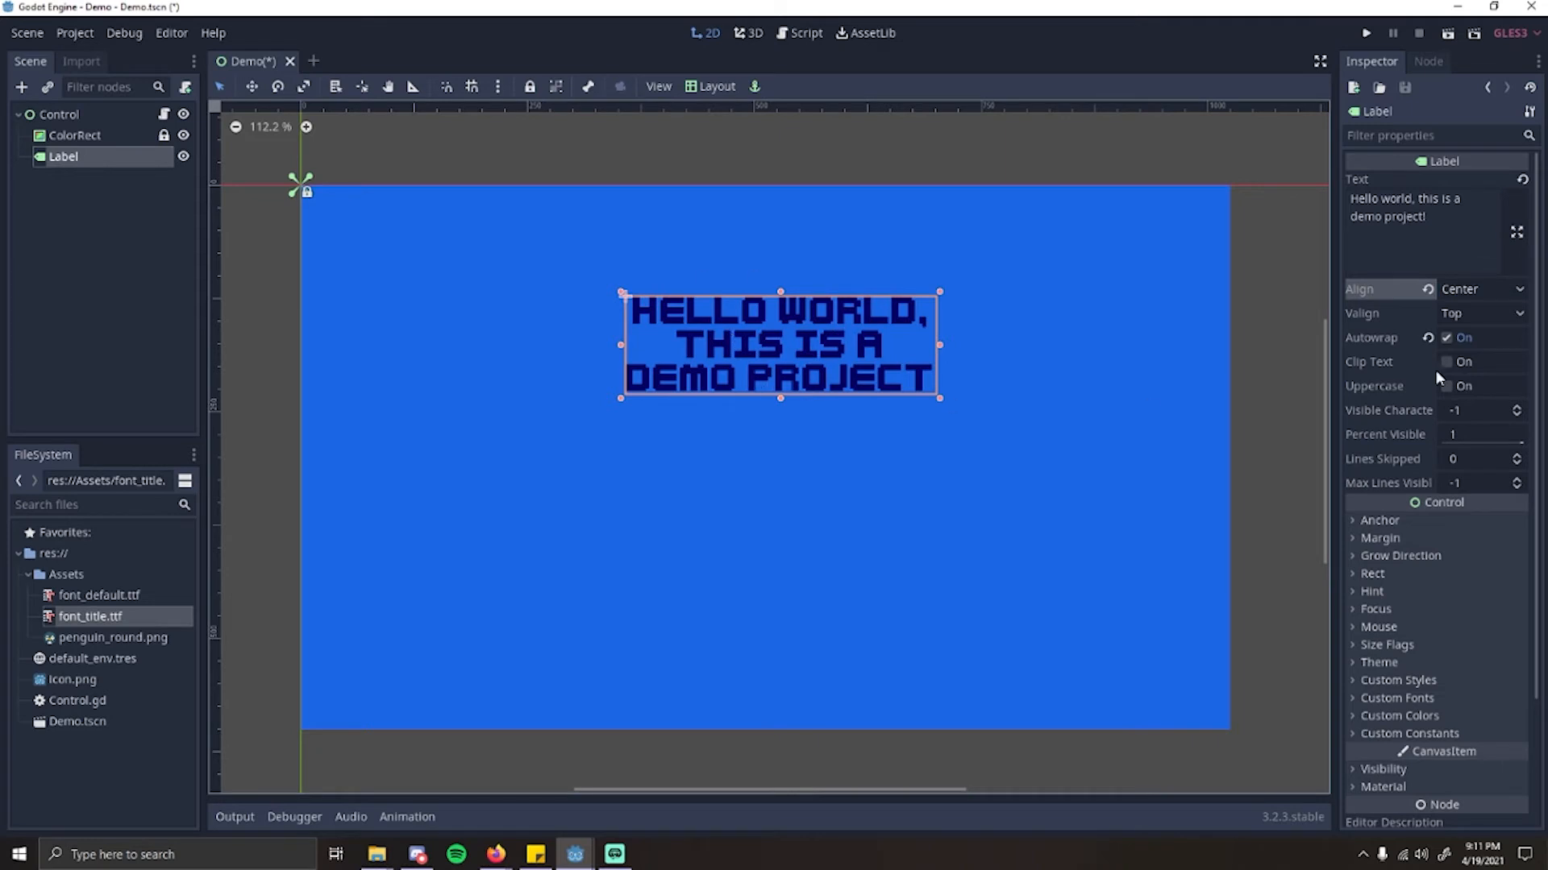
pyautogui.click(1481, 314)
pyautogui.click(1468, 351)
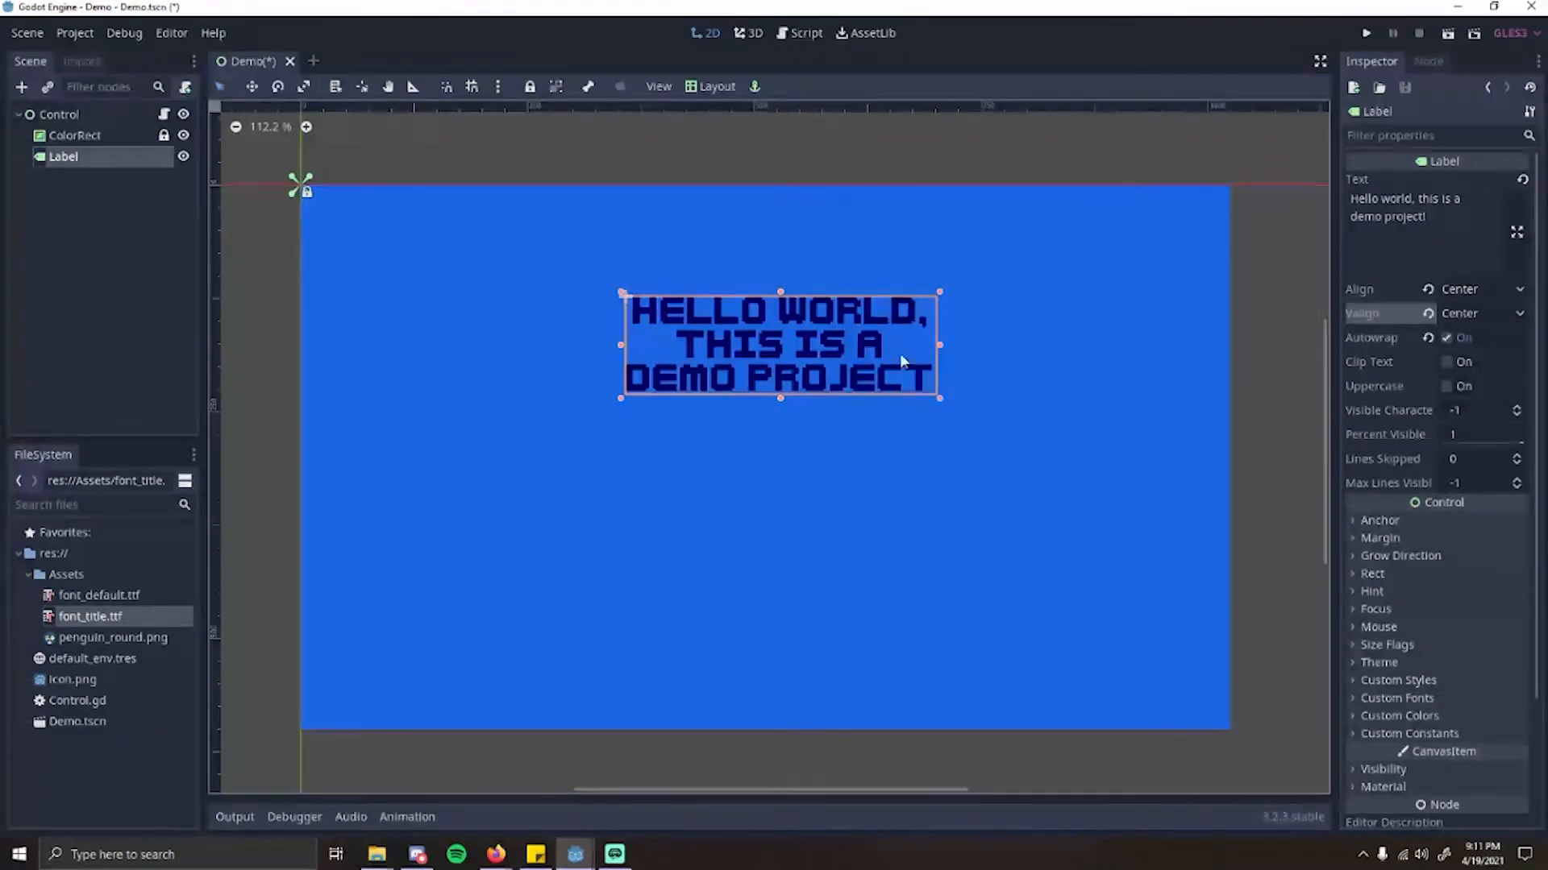
pyautogui.moveTo(901, 362)
pyautogui.mouseDown()
pyautogui.moveTo(848, 326)
pyautogui.moveTo(888, 353)
pyautogui.mouseUp()
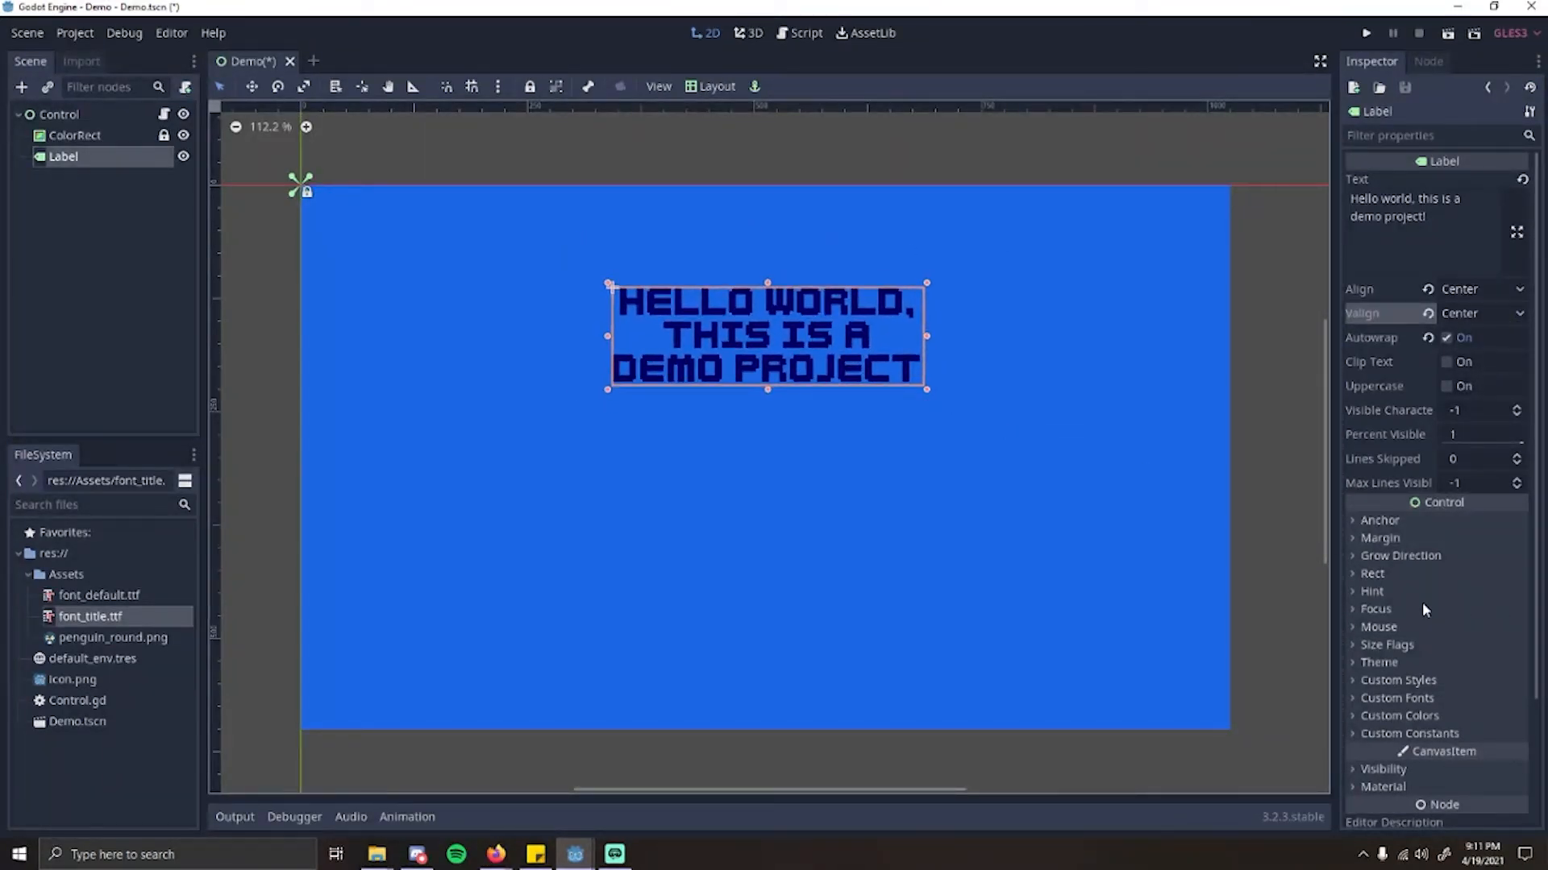
# Step: Increase the label's custom font size to 45
pyautogui.scroll(-3, 1422, 657)
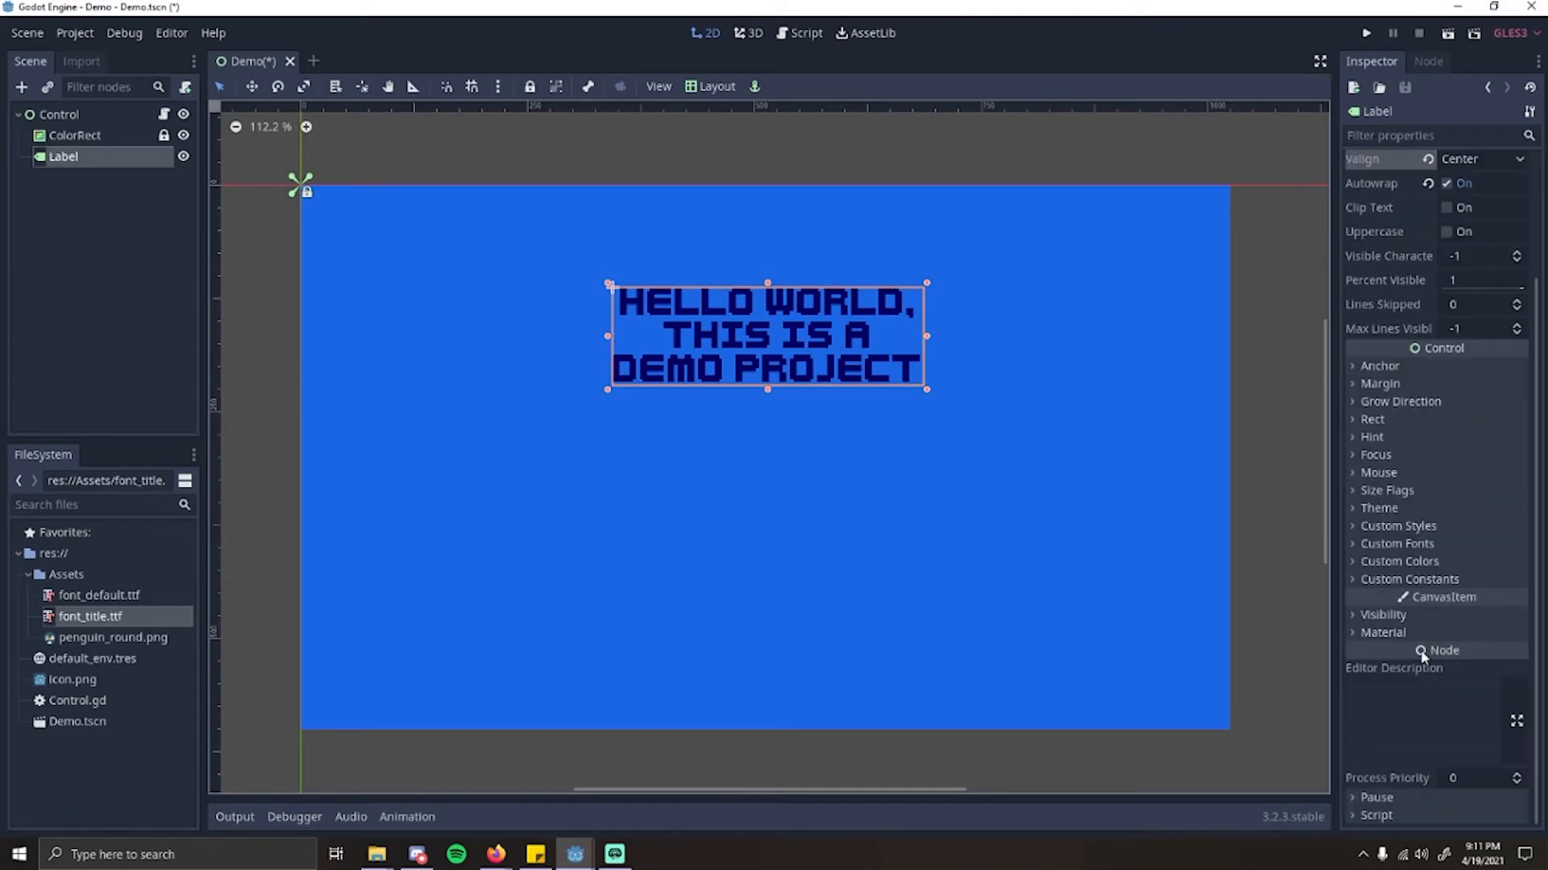
pyautogui.click(1367, 545)
pyautogui.click(1515, 602)
pyautogui.tripleClick(1514, 602)
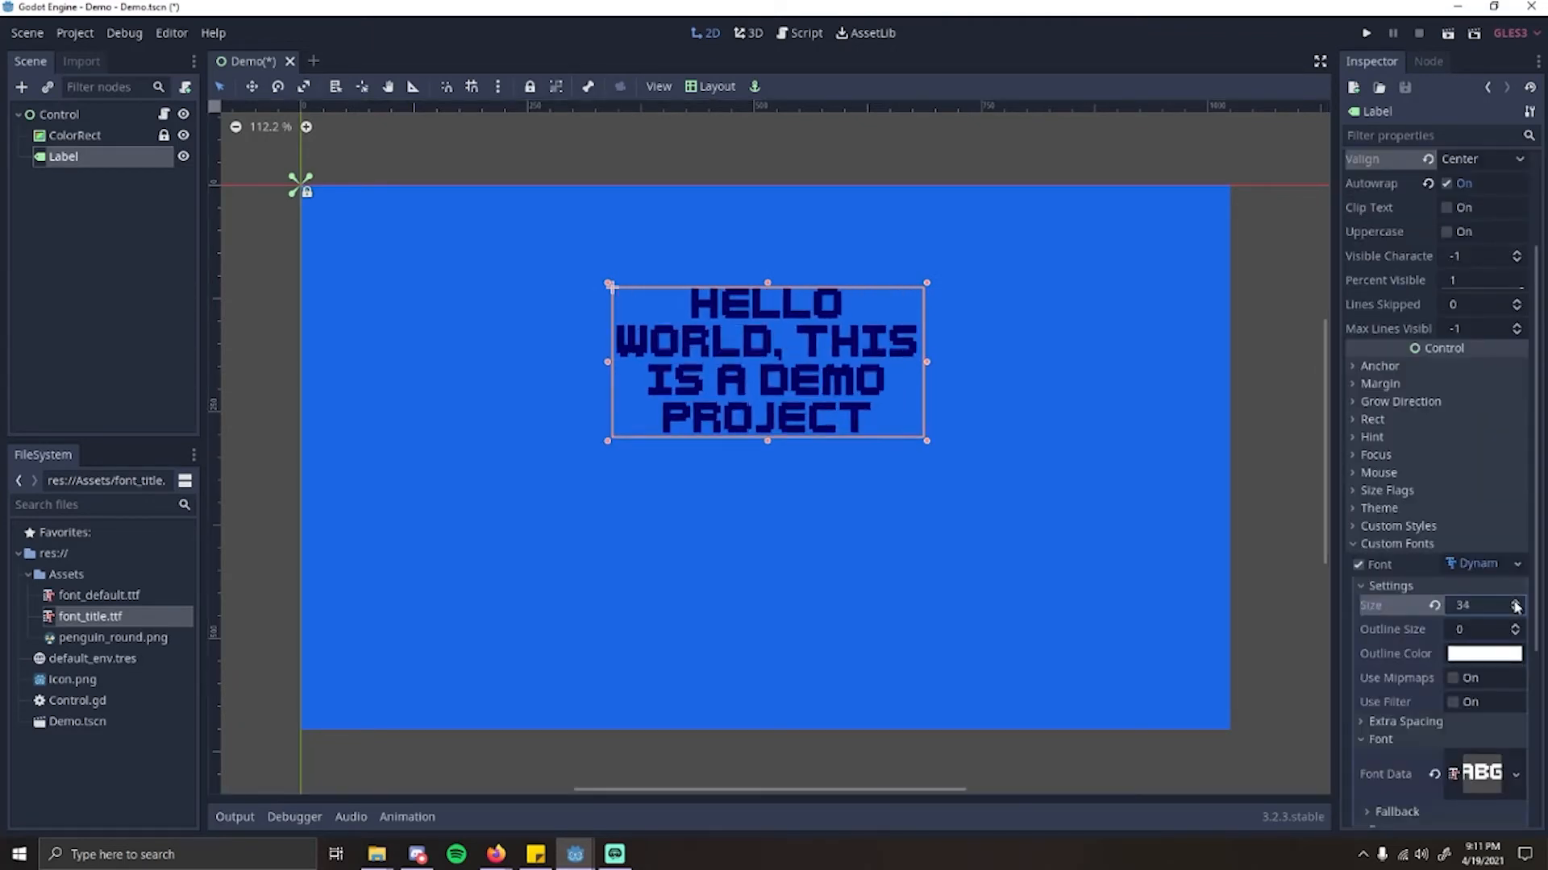
pyautogui.tripleClick(1514, 602)
pyautogui.tripleClick(1514, 603)
pyautogui.tripleClick(1515, 602)
pyautogui.doubleClick(1515, 602)
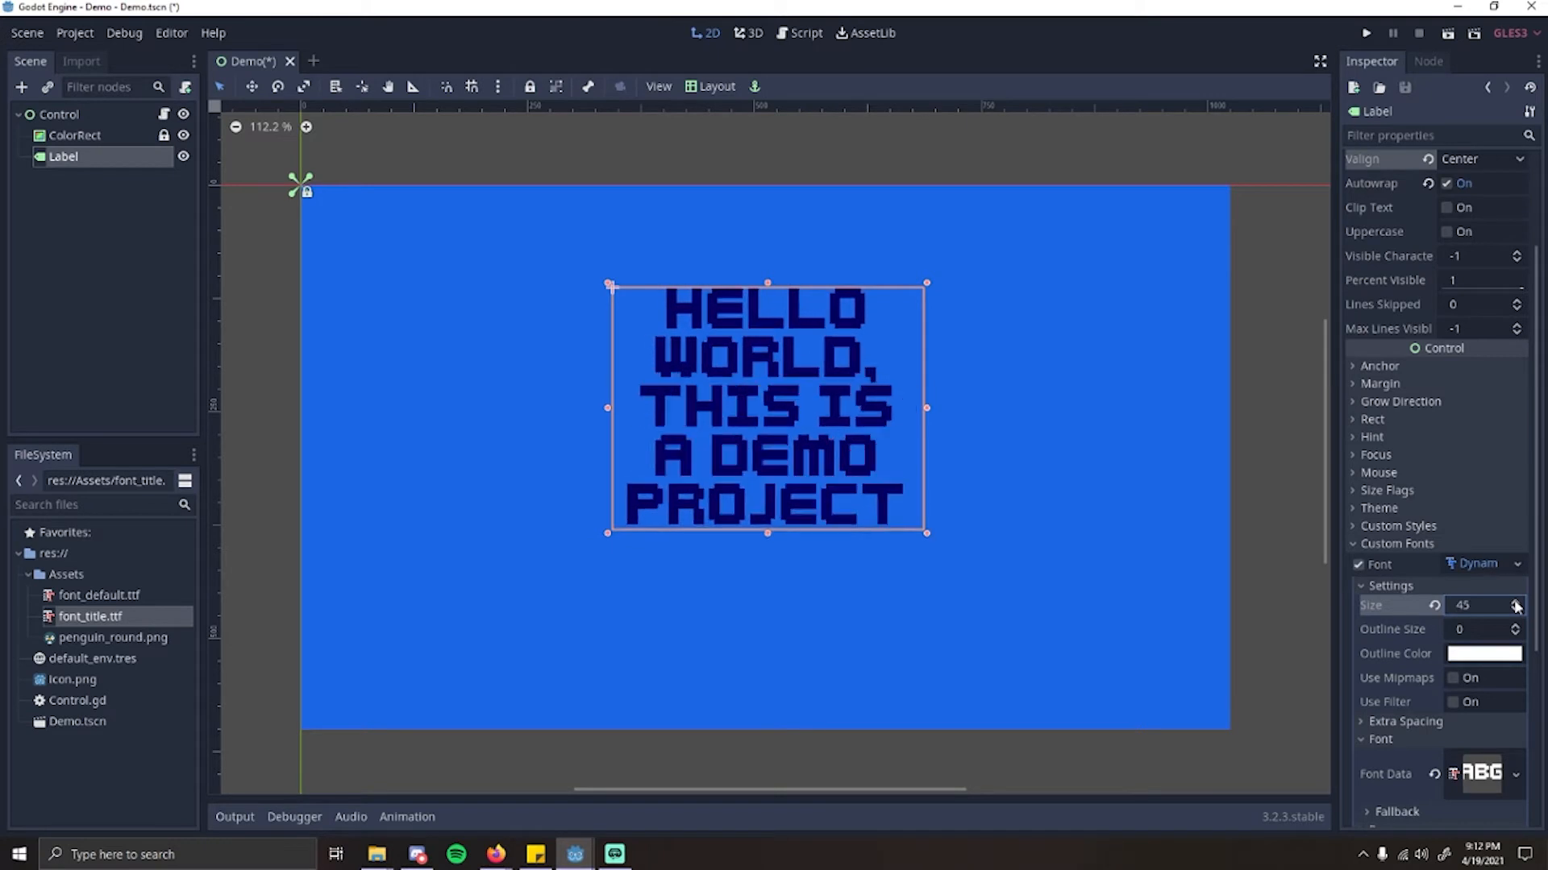
# Step: Widen the label until its text wraps onto three lines and move it to the middle of the blue rectangle
pyautogui.moveTo(929, 419); pyautogui.dragTo(1066, 427)
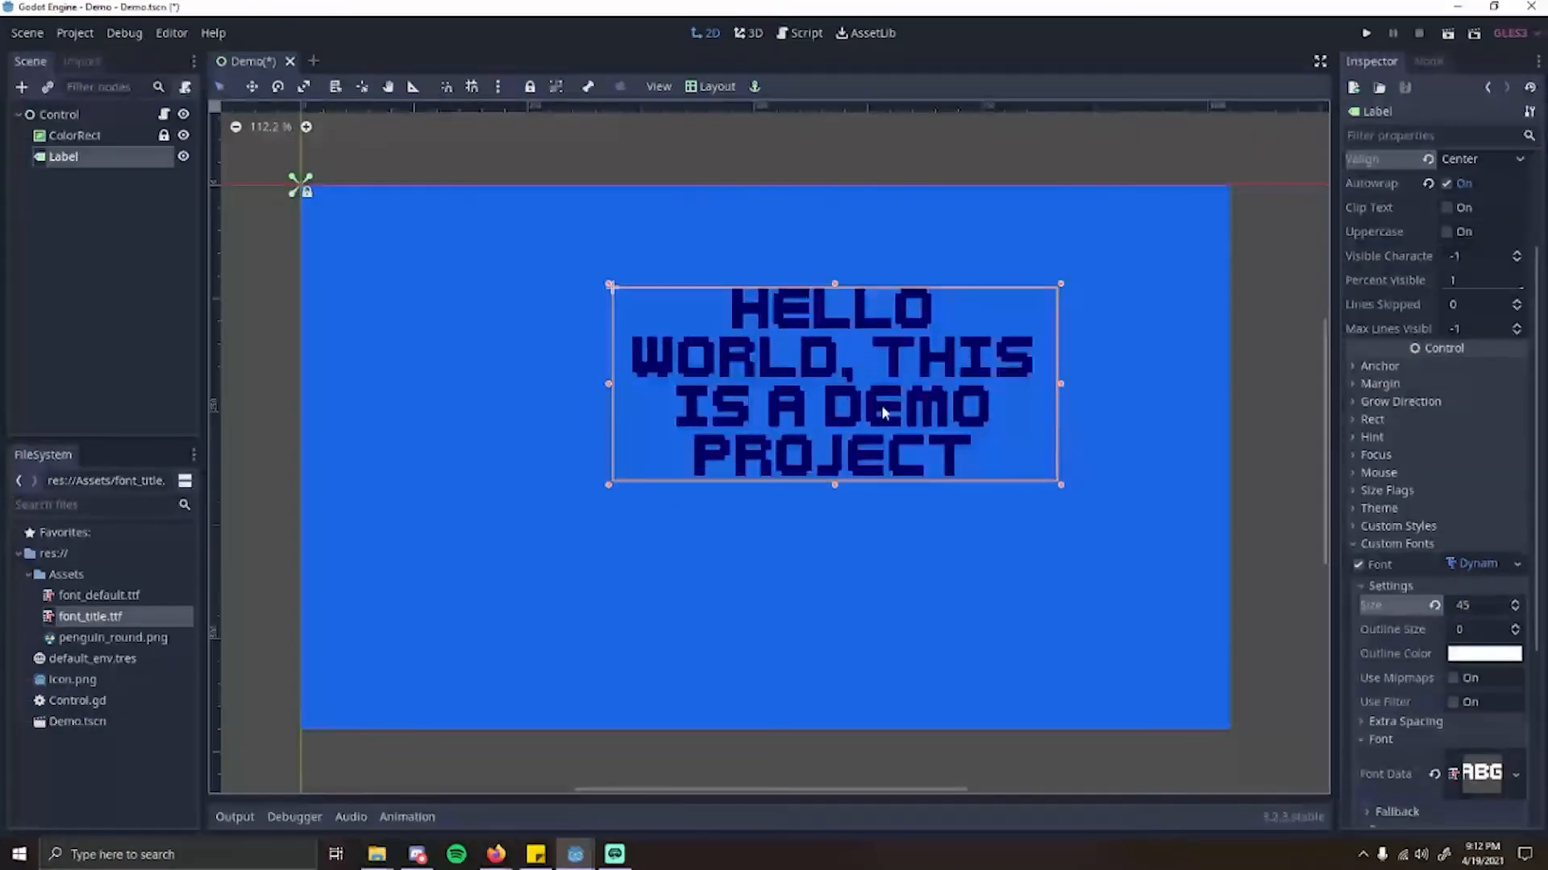
pyautogui.moveTo(883, 406); pyautogui.dragTo(783, 399)
pyautogui.moveTo(960, 381); pyautogui.dragTo(1006, 388)
pyautogui.moveTo(832, 395); pyautogui.dragTo(852, 458)
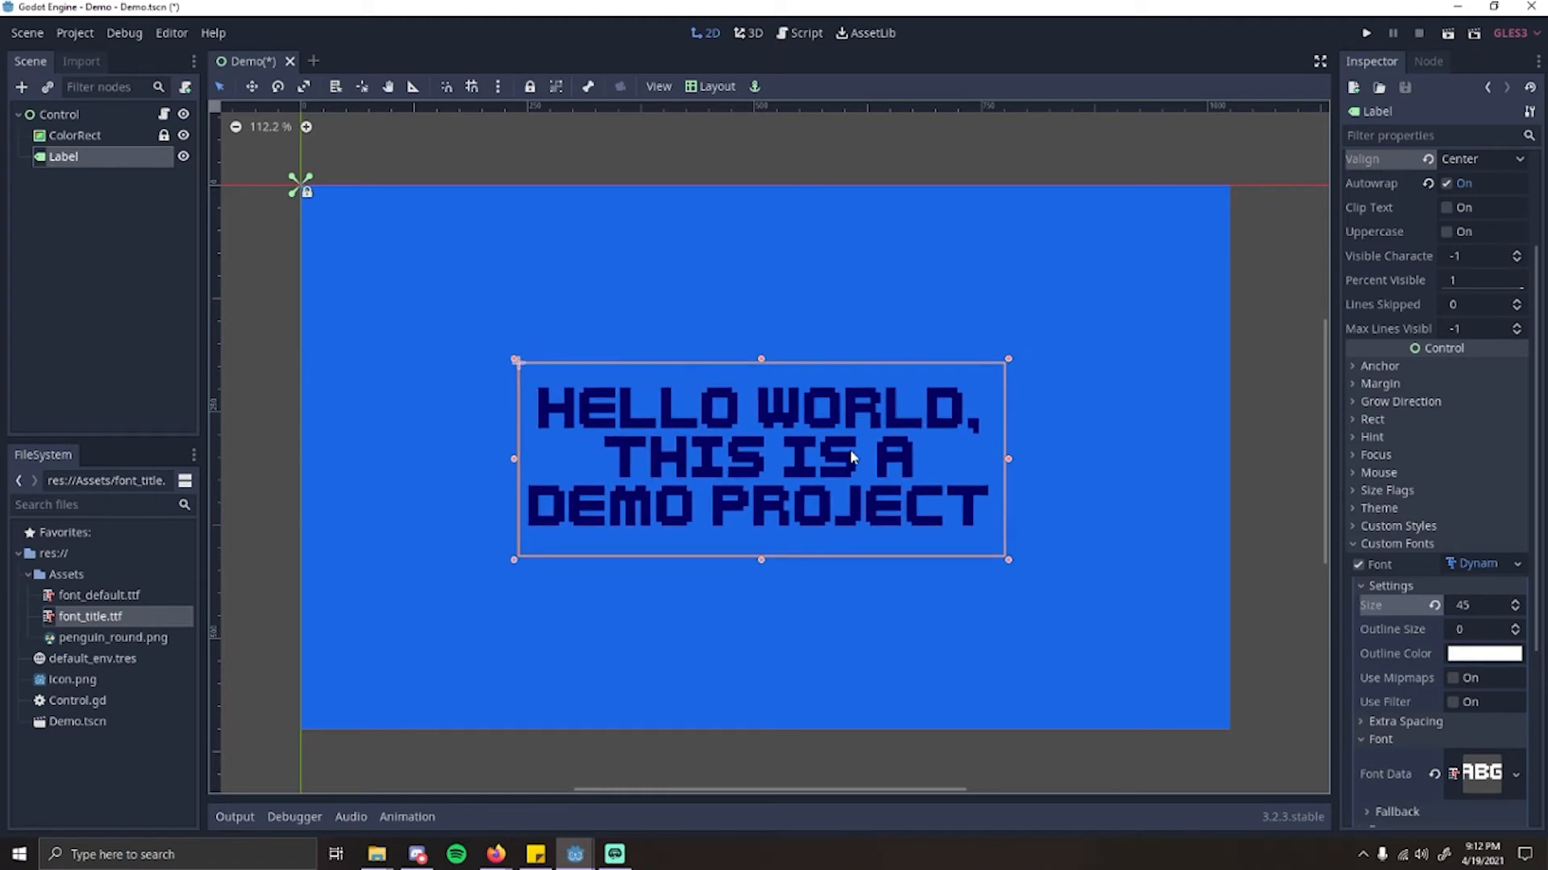
# Step: Try the Top Left layout preset on the label, then place it with the Center Top preset
pyautogui.click(699, 89)
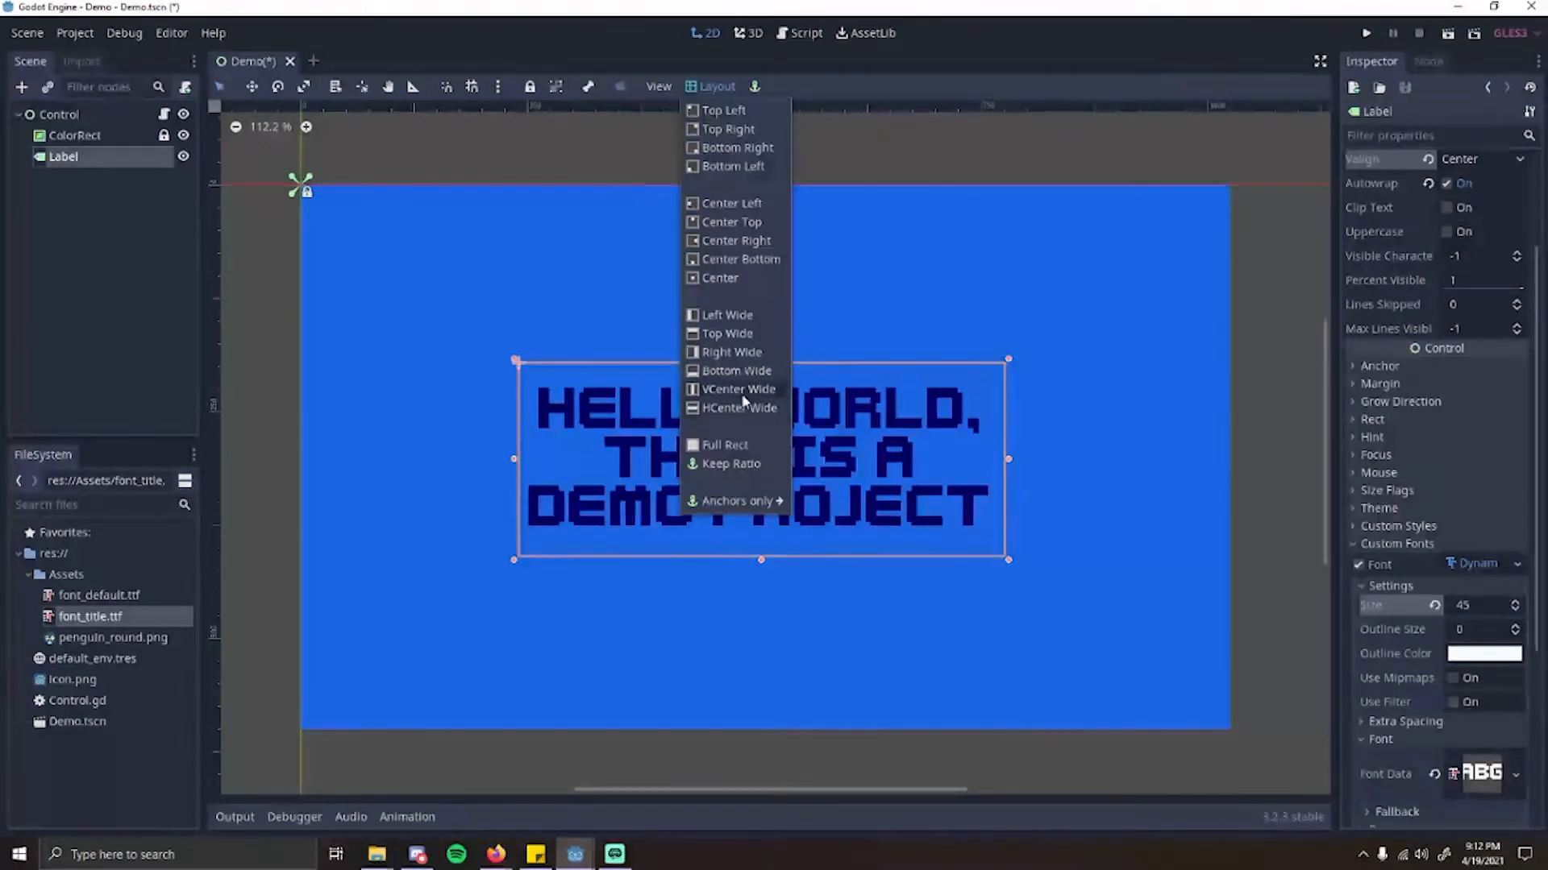
pyautogui.click(730, 112)
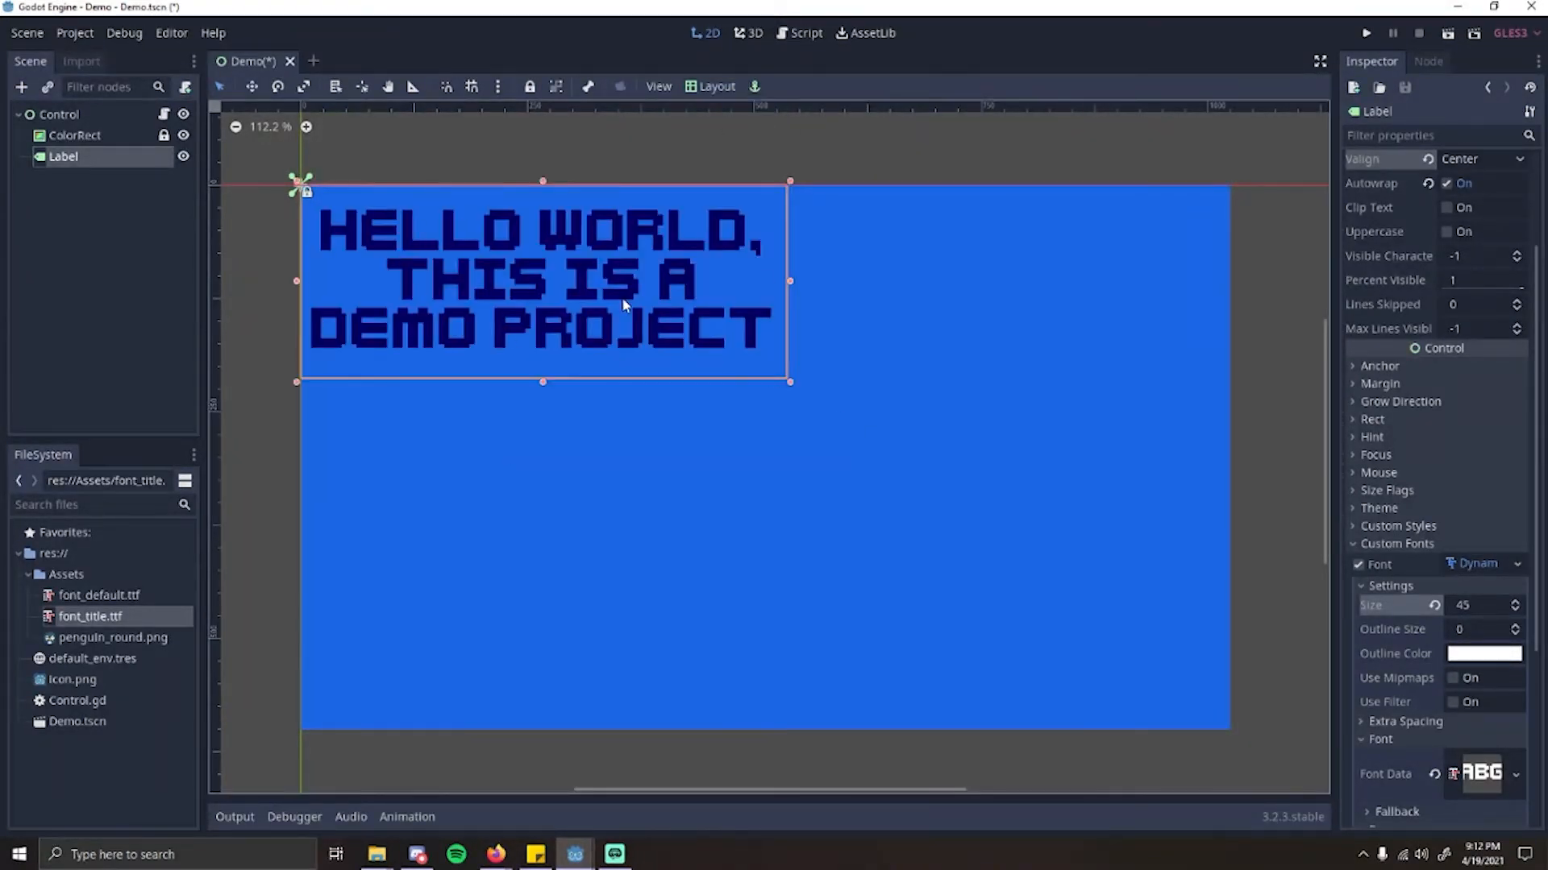
pyautogui.click(713, 89)
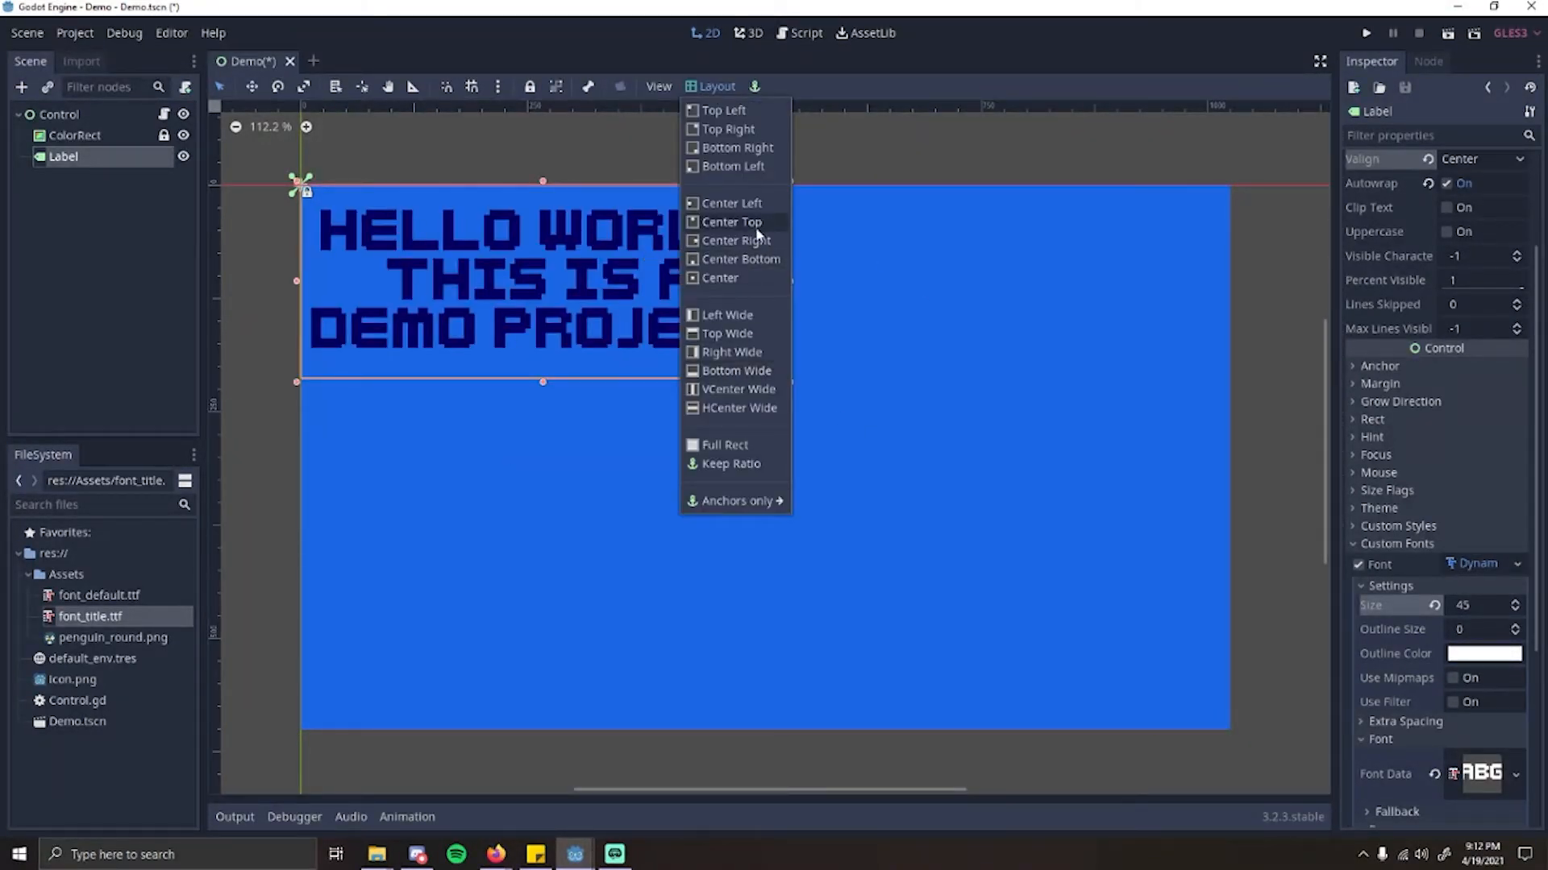
pyautogui.click(725, 220)
pyautogui.click(1014, 497)
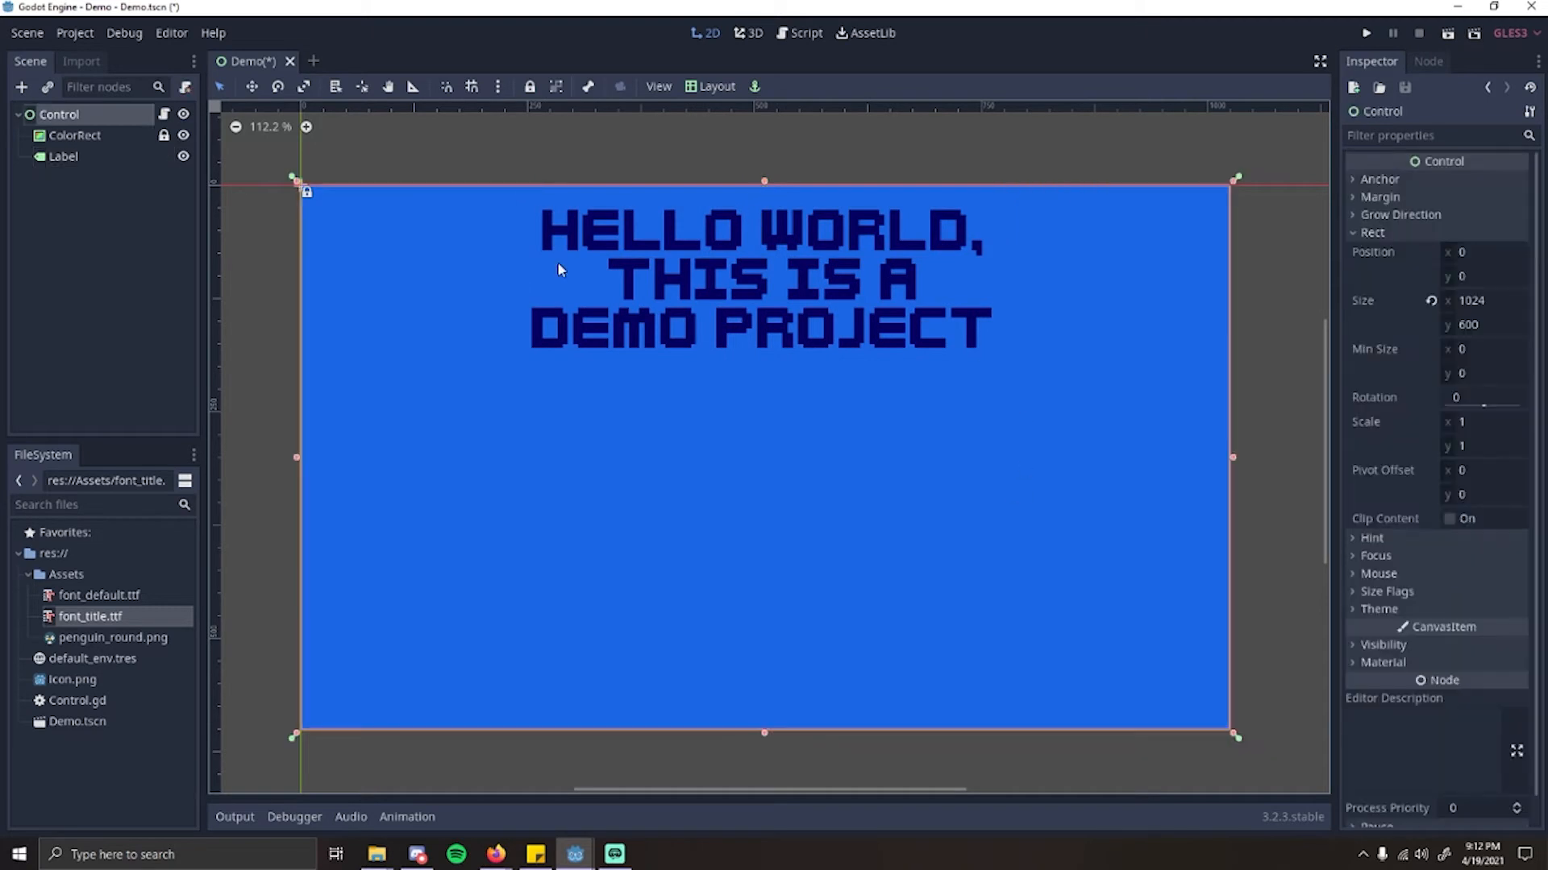
pyautogui.click(762, 337)
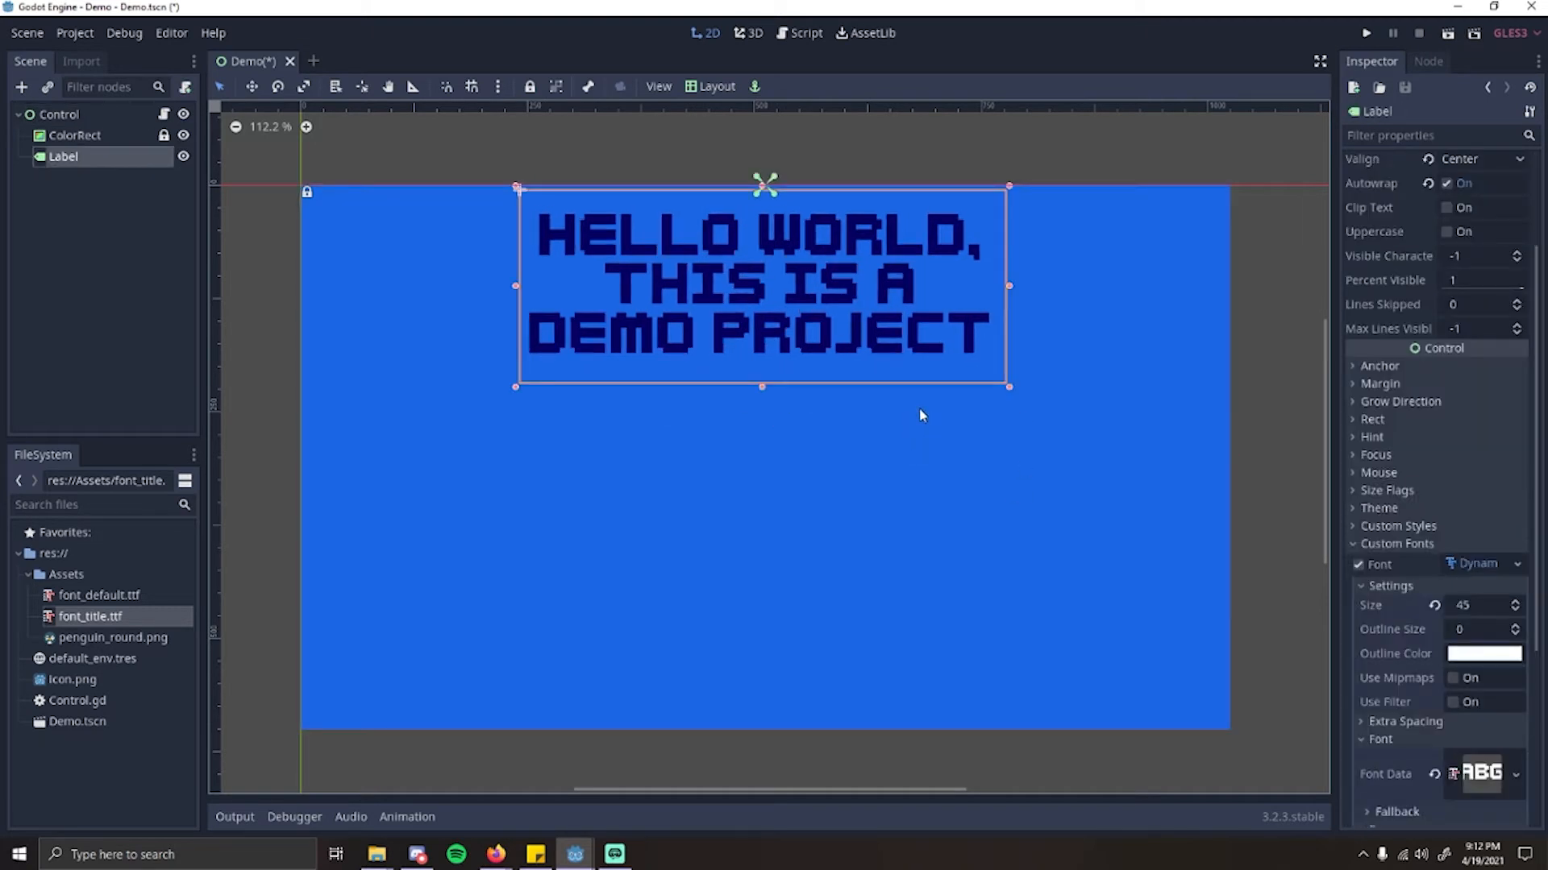
pyautogui.click(714, 86)
pyautogui.click(748, 222)
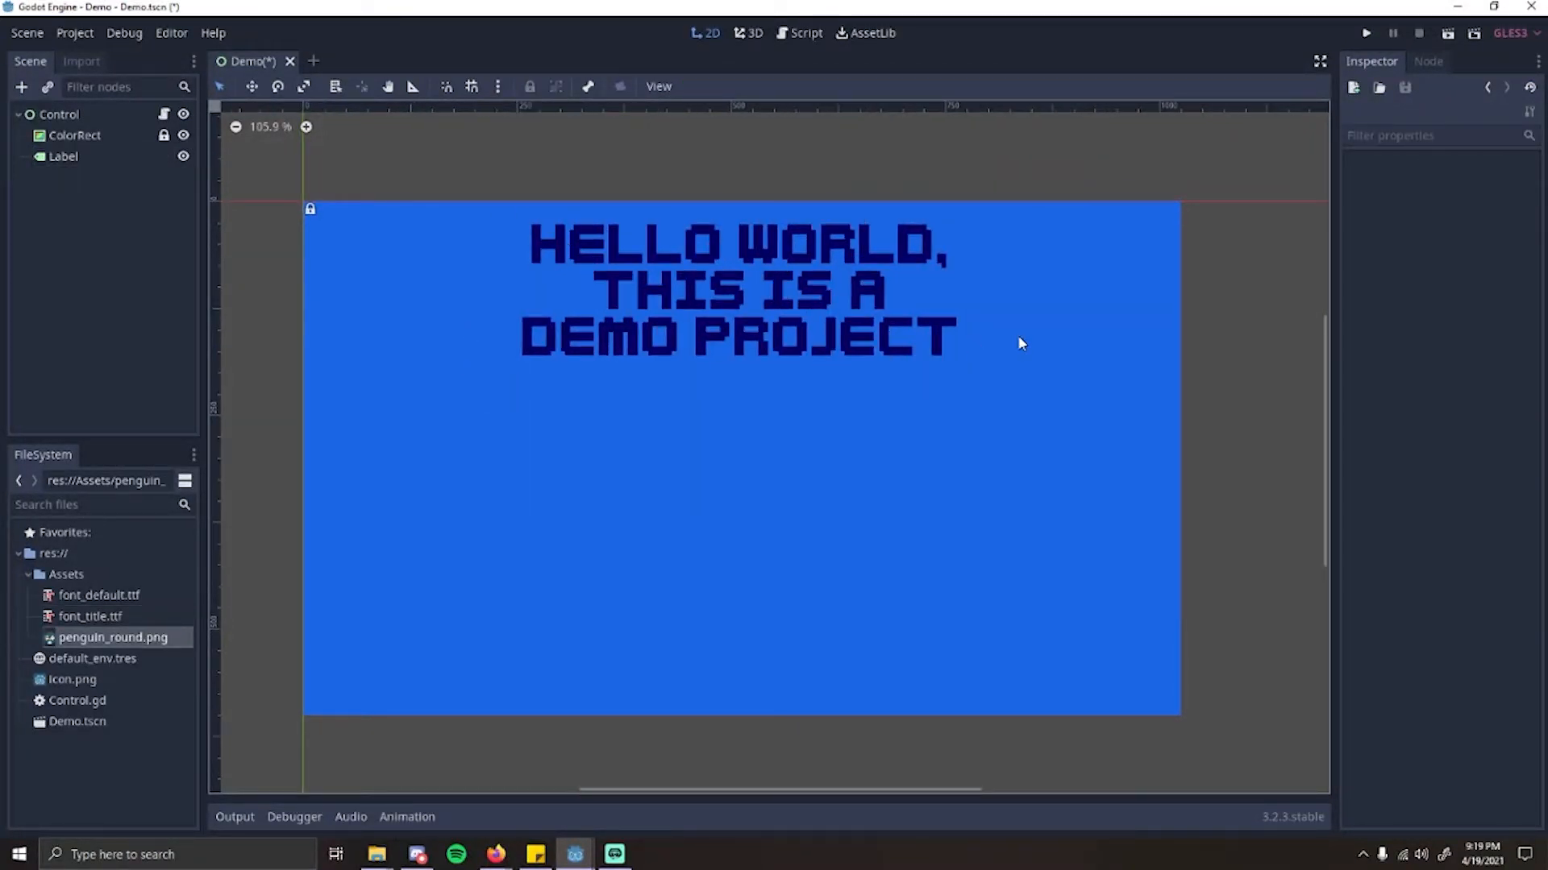
# Step: Add a TextureRect node as a child of the Control node
pyautogui.click(1019, 342)
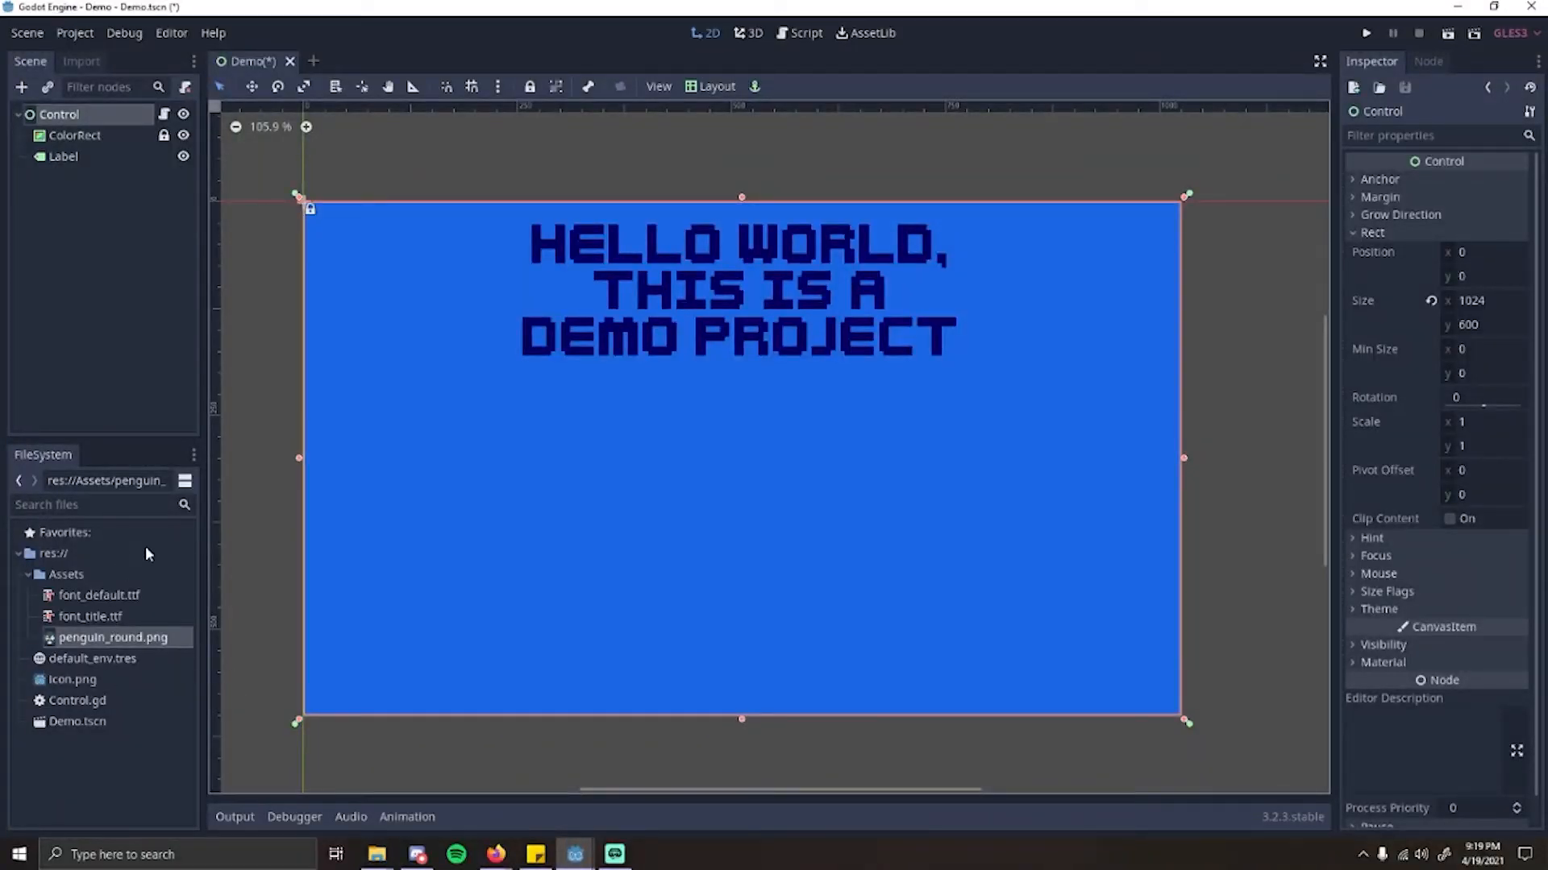
pyautogui.click(77, 121)
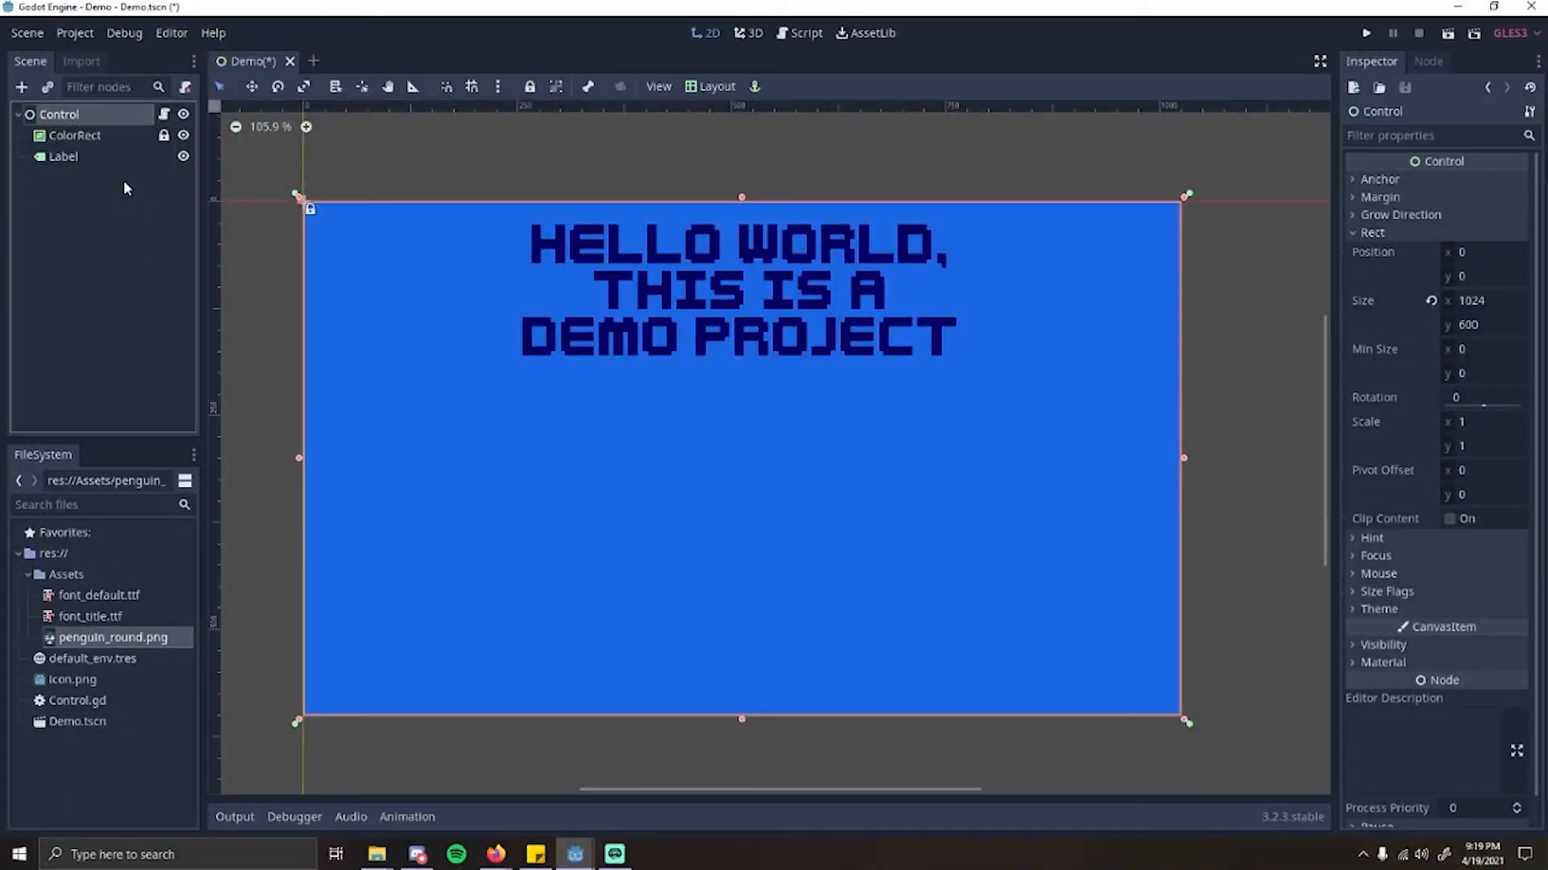
pyautogui.click(23, 87)
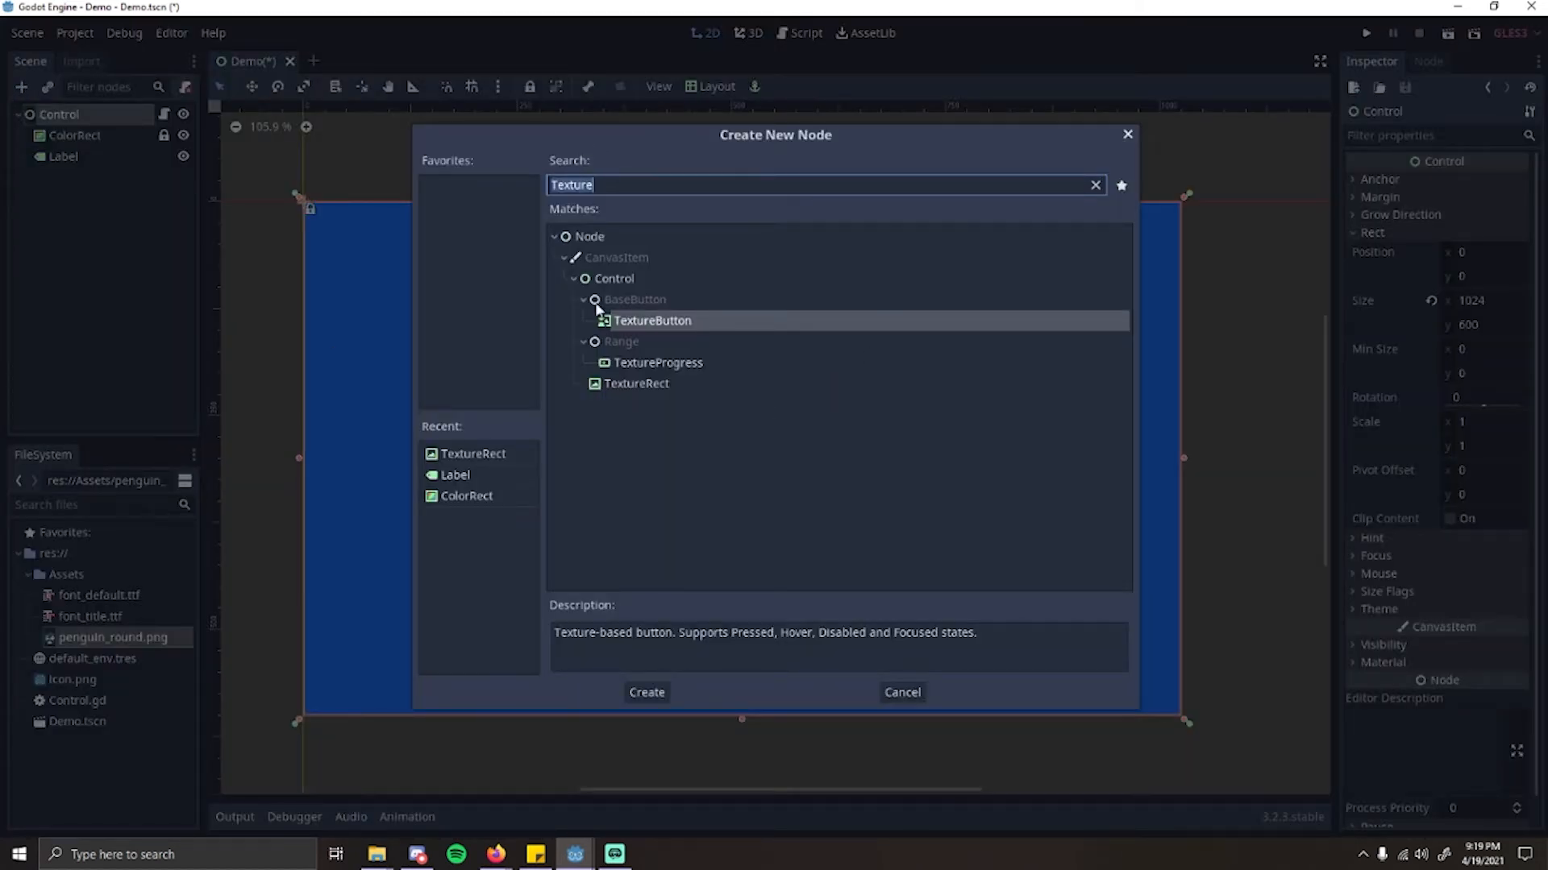
pyautogui.click(635, 385)
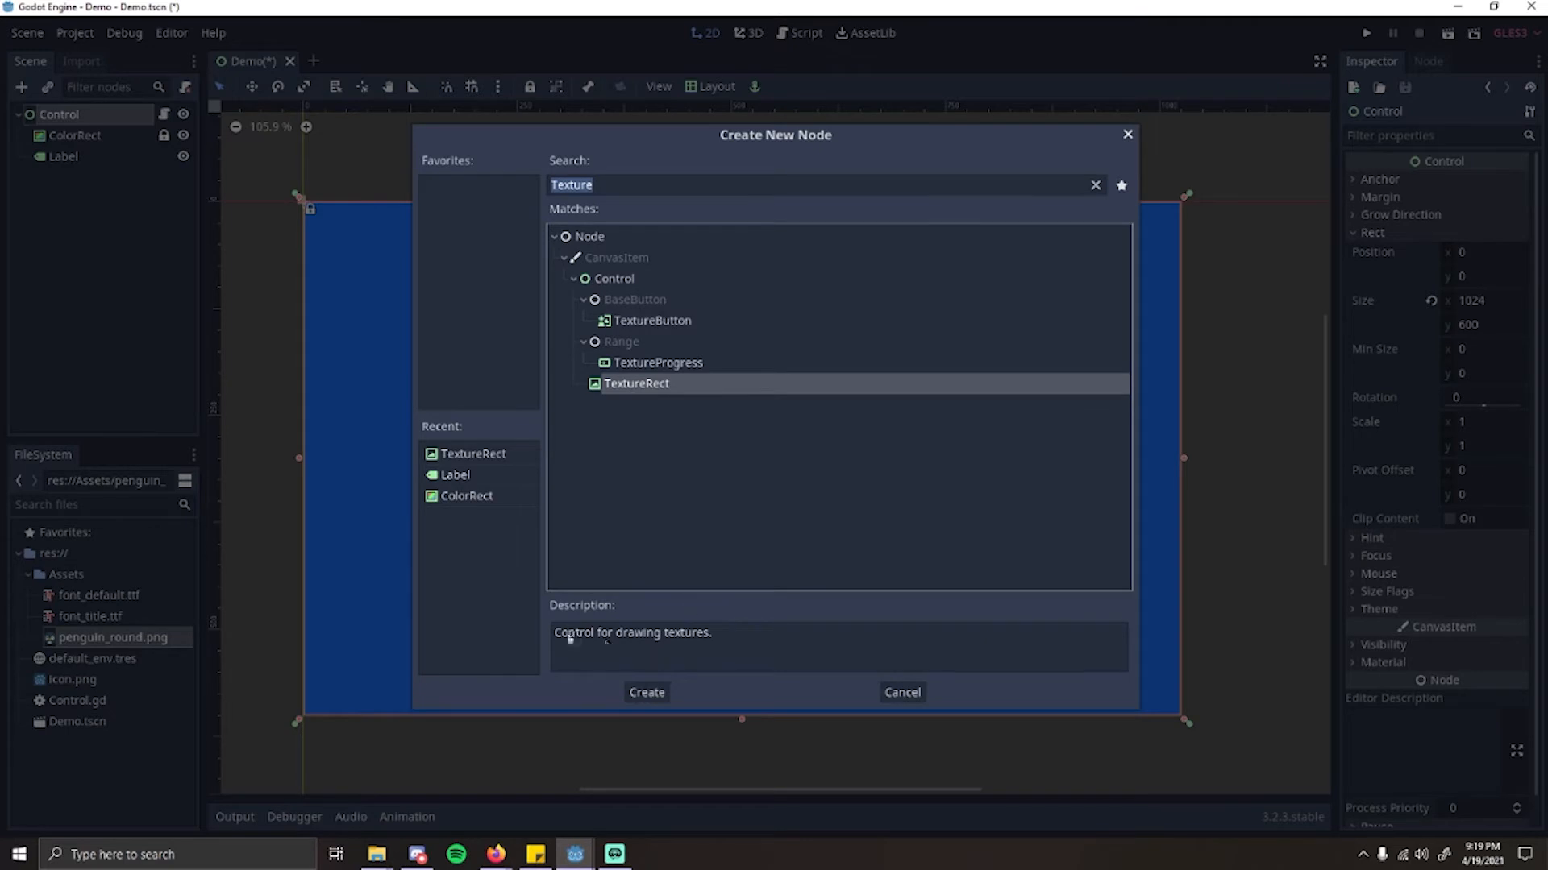
pyautogui.click(656, 693)
# Step: Assign penguin_round.png as the TextureRect's texture and move the image over the label's text
pyautogui.scroll(5, 240, 169)
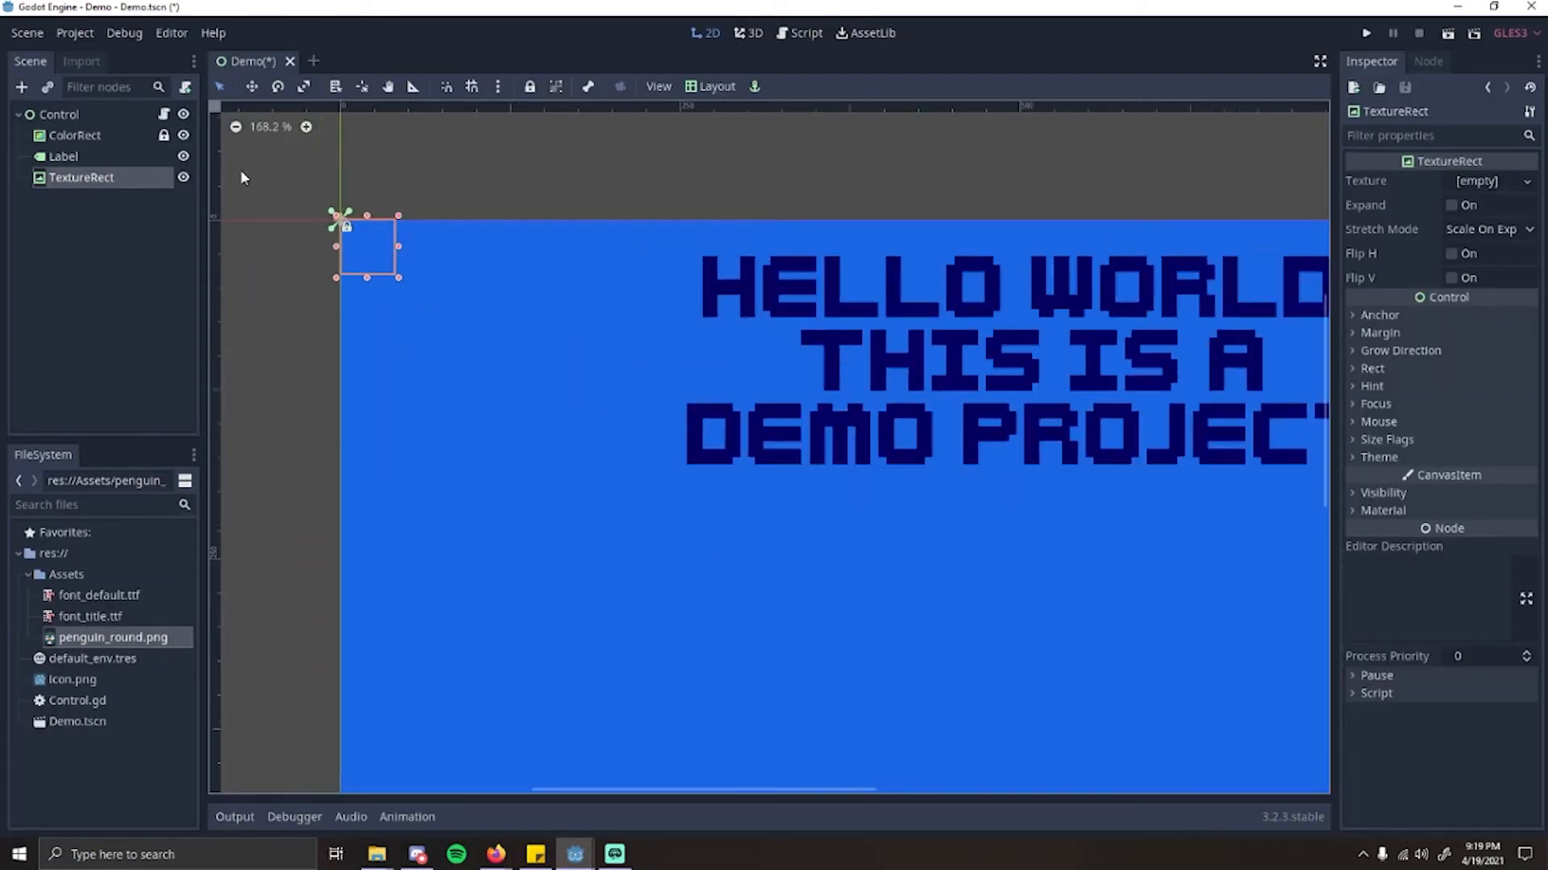
pyautogui.scroll(-5, 444, 365)
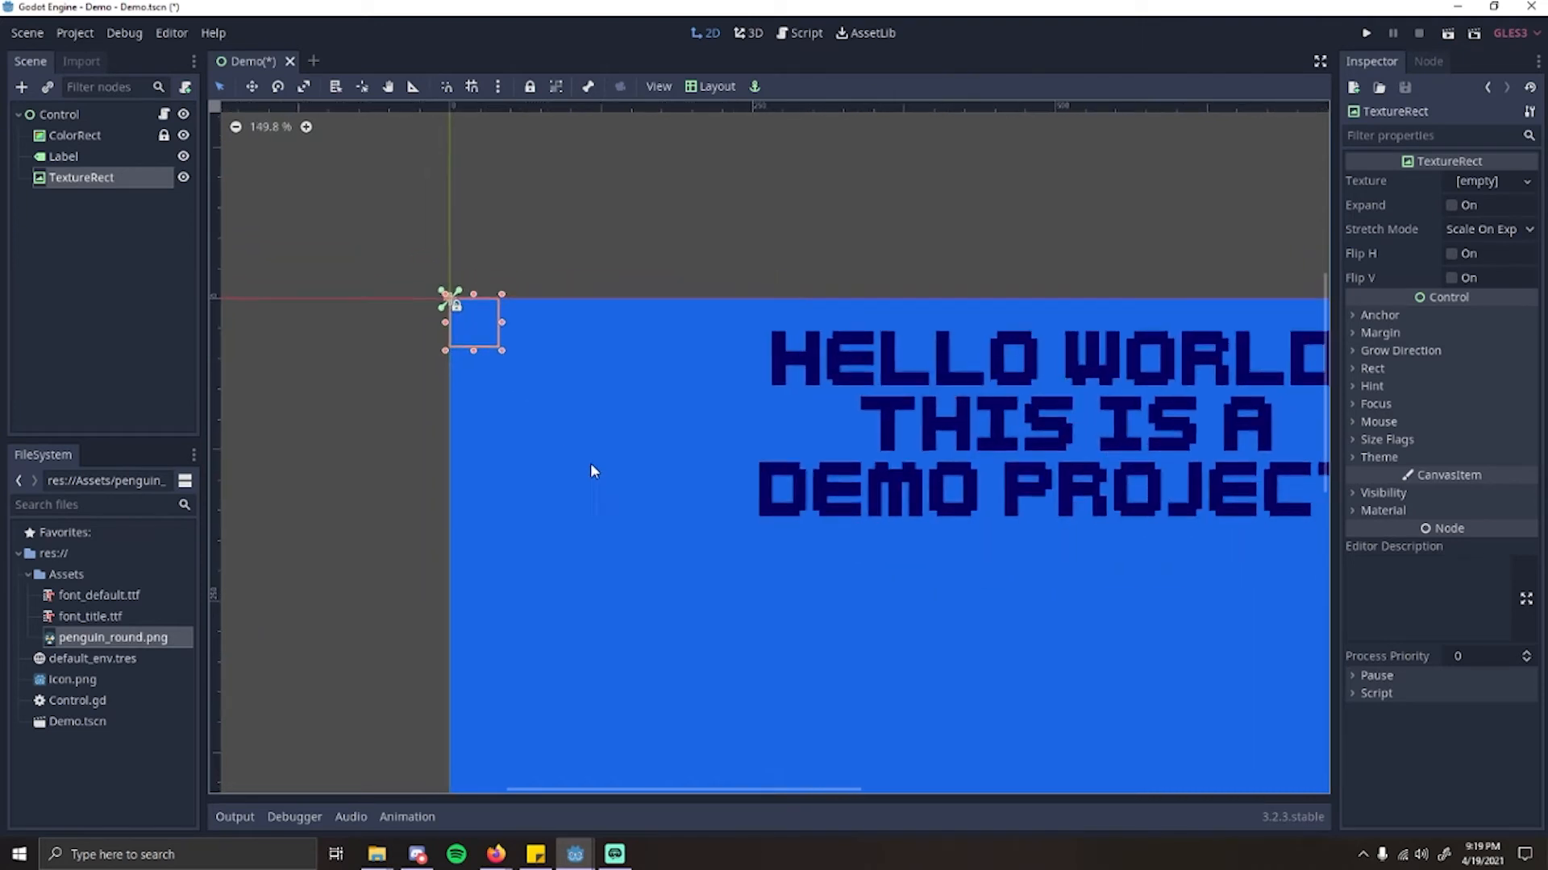
pyautogui.moveTo(542, 394); pyautogui.dragTo(533, 392, button='middle')
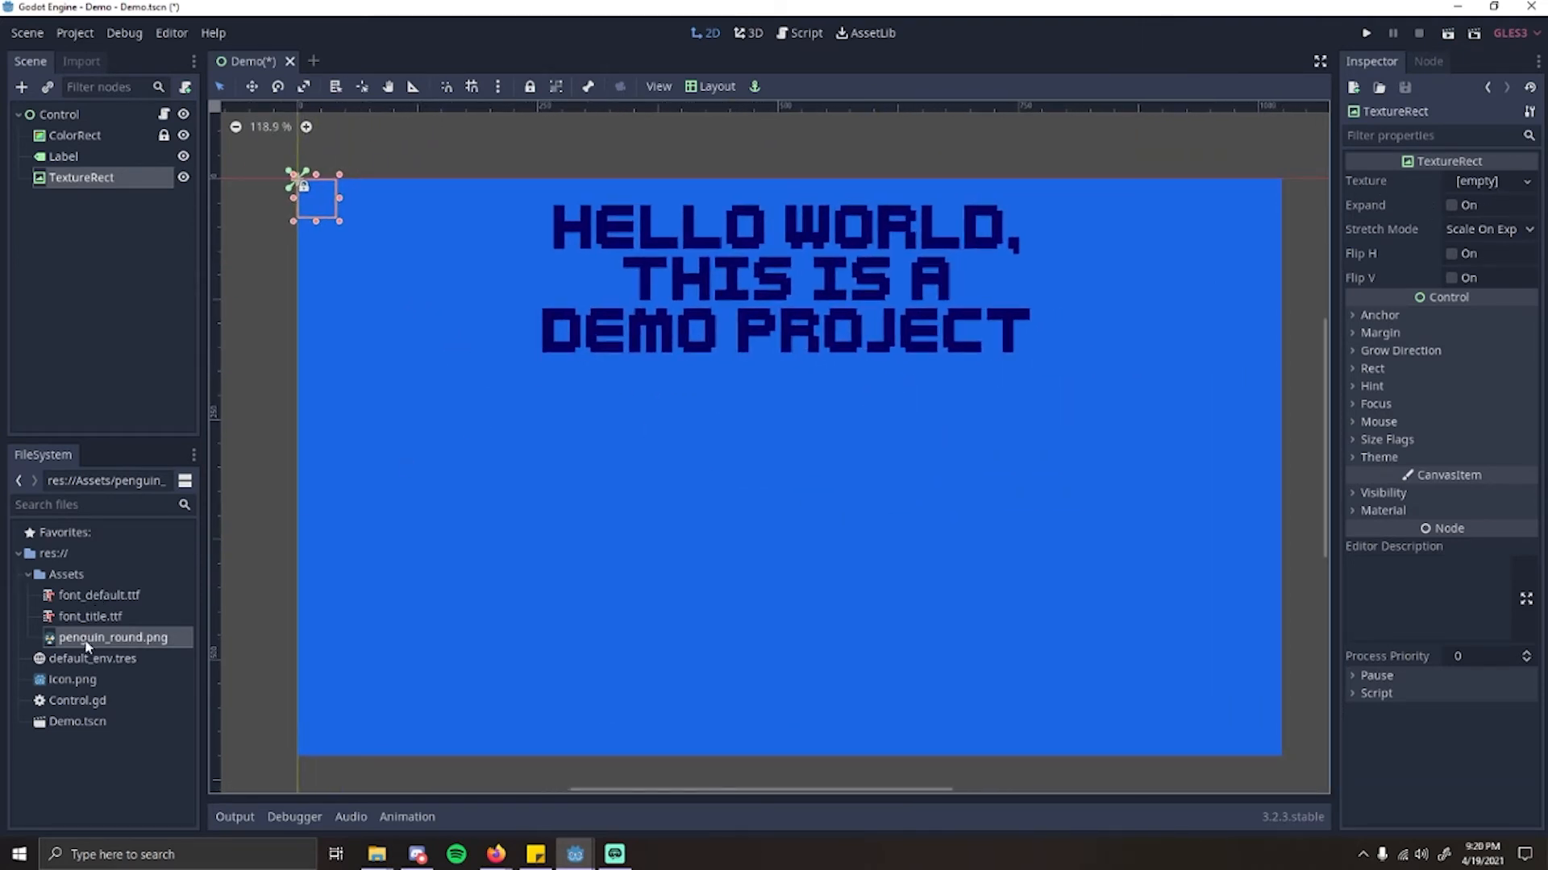
pyautogui.moveTo(86, 644); pyautogui.dragTo(1481, 182)
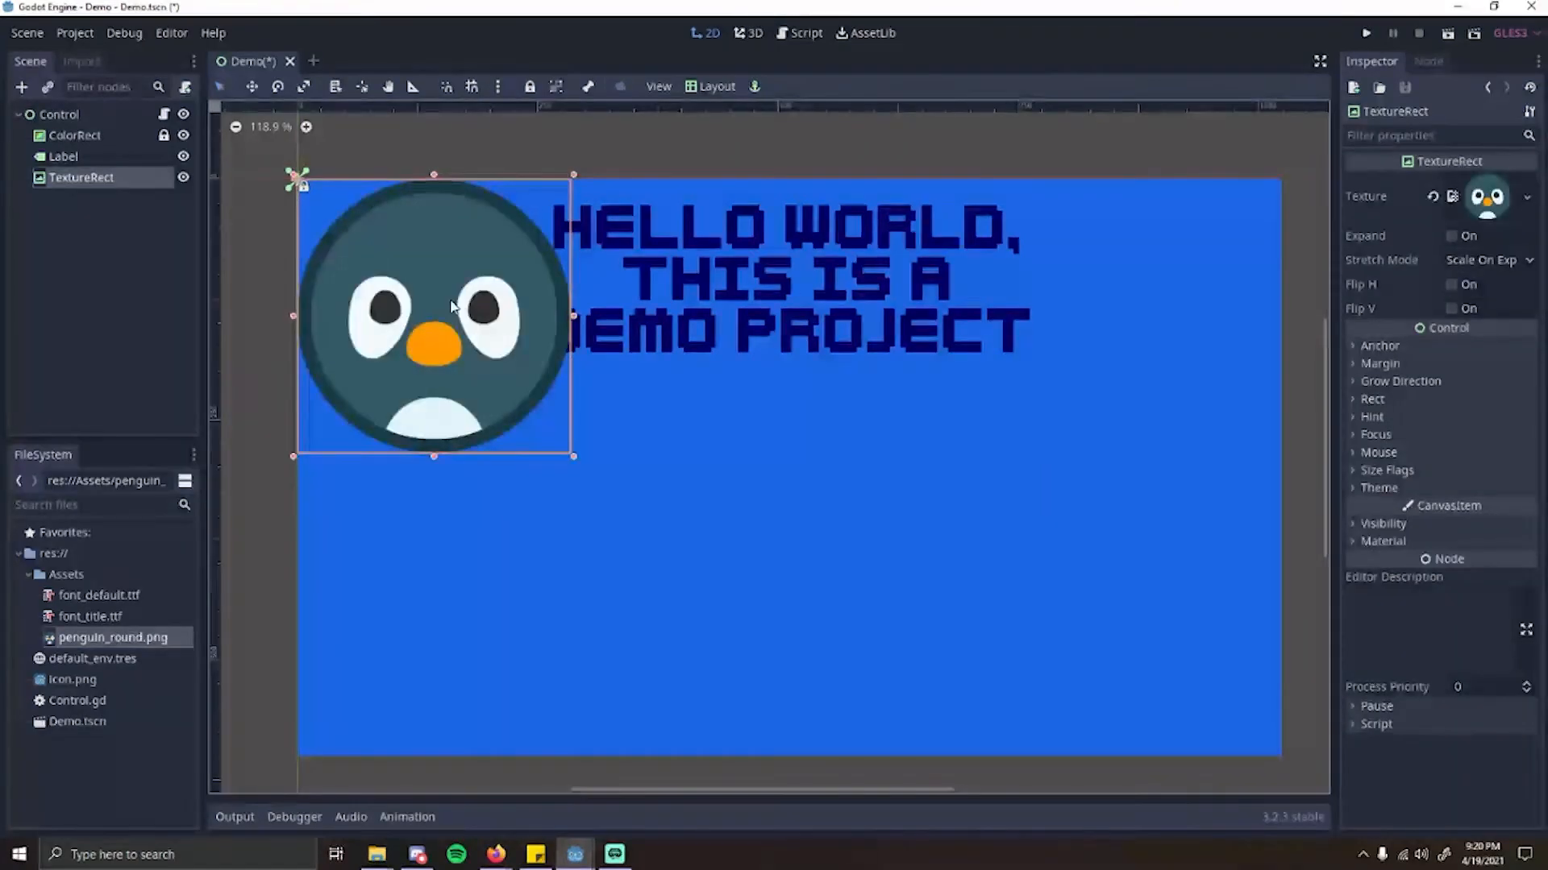
pyautogui.moveTo(453, 287); pyautogui.dragTo(776, 402)
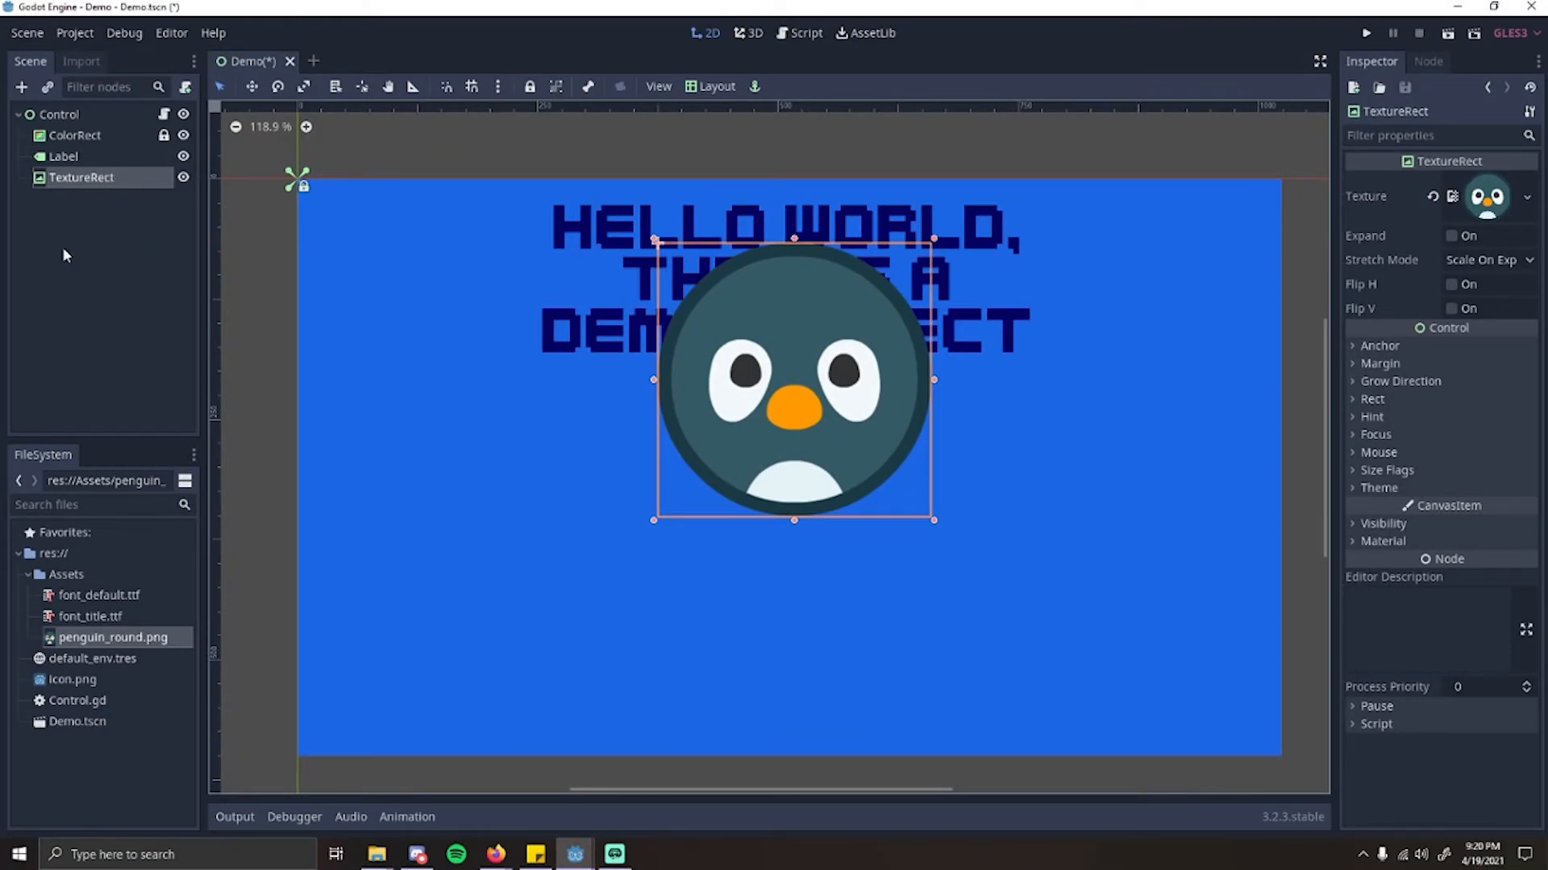
pyautogui.moveTo(820, 396)
pyautogui.mouseDown()
pyautogui.moveTo(766, 330)
pyautogui.moveTo(804, 384)
pyautogui.mouseUp()
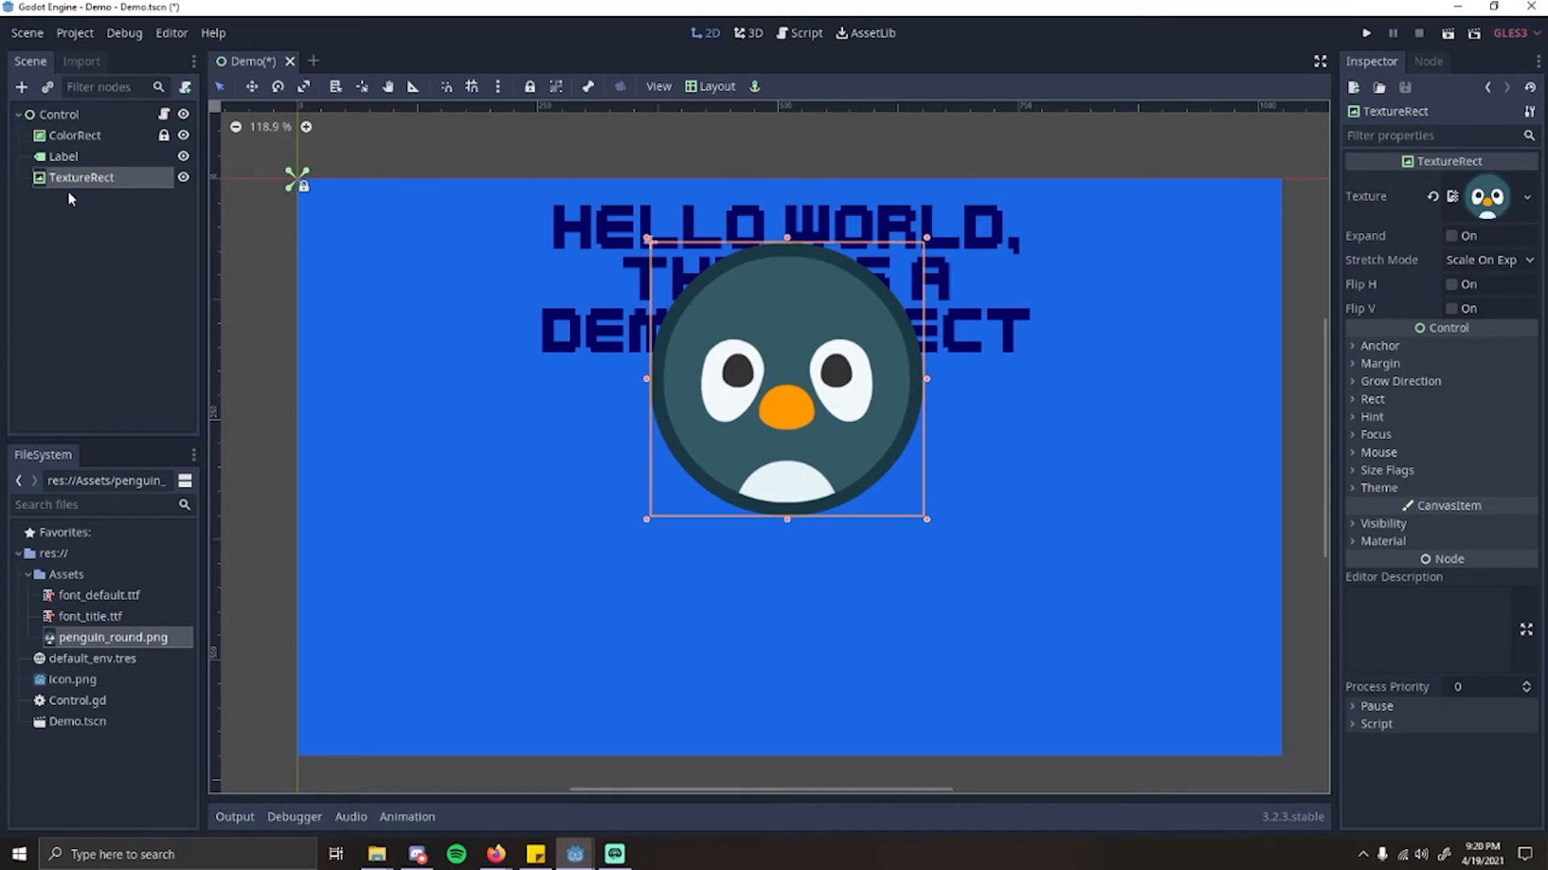
pyautogui.moveTo(898, 363); pyautogui.dragTo(829, 356)
# Step: Reorder the Label below TextureRect in the scene tree and move the penguin image down so it only slightly overlaps the text
pyautogui.click(98, 161)
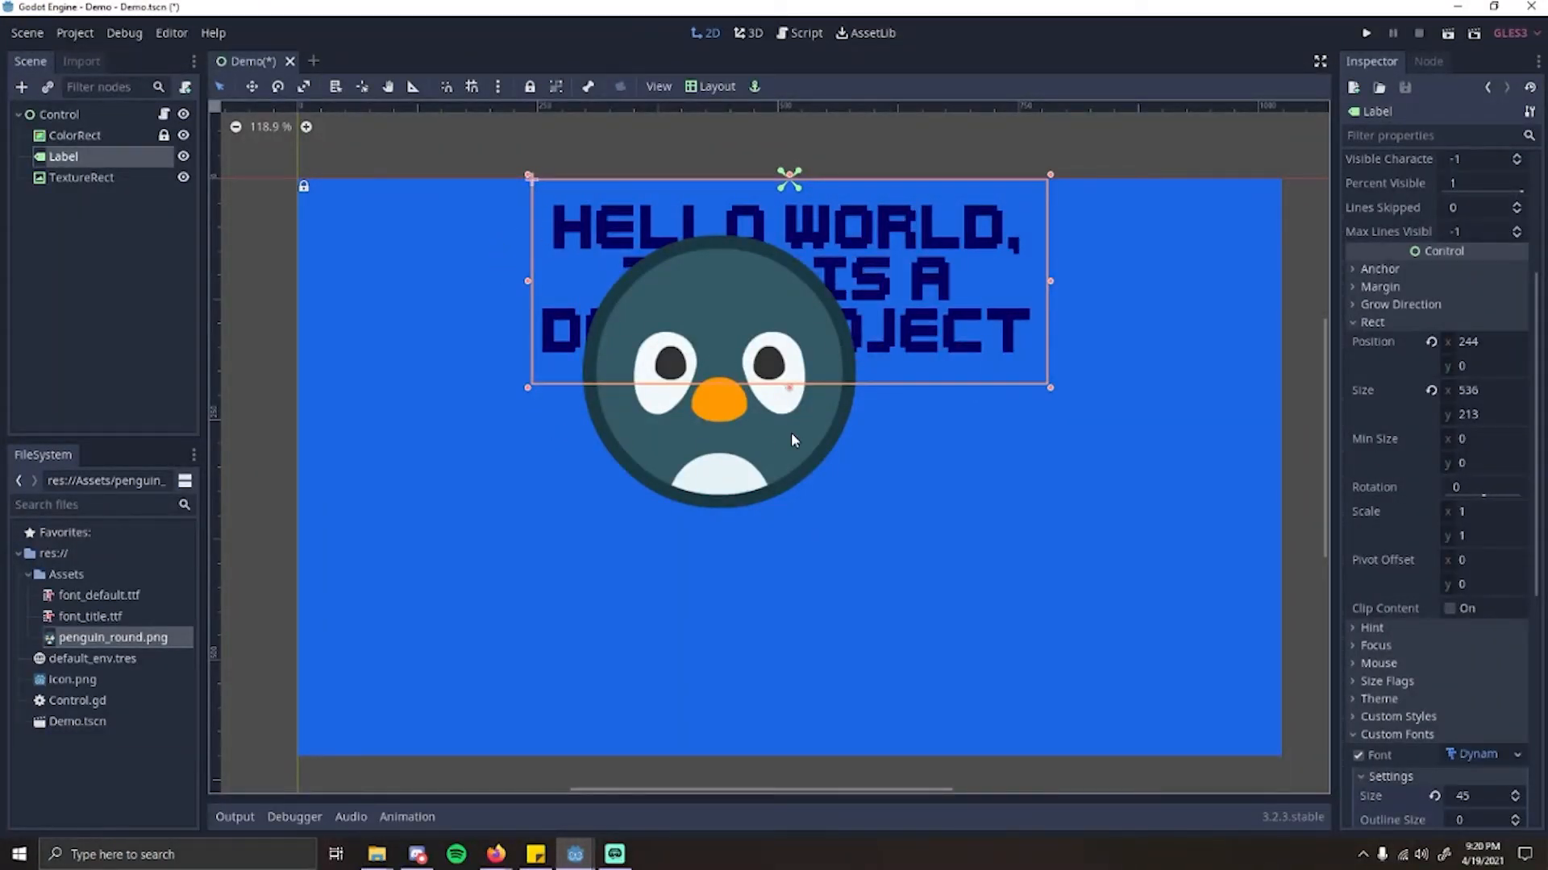
pyautogui.moveTo(86, 166); pyautogui.dragTo(81, 187)
pyautogui.moveTo(726, 413); pyautogui.dragTo(806, 509)
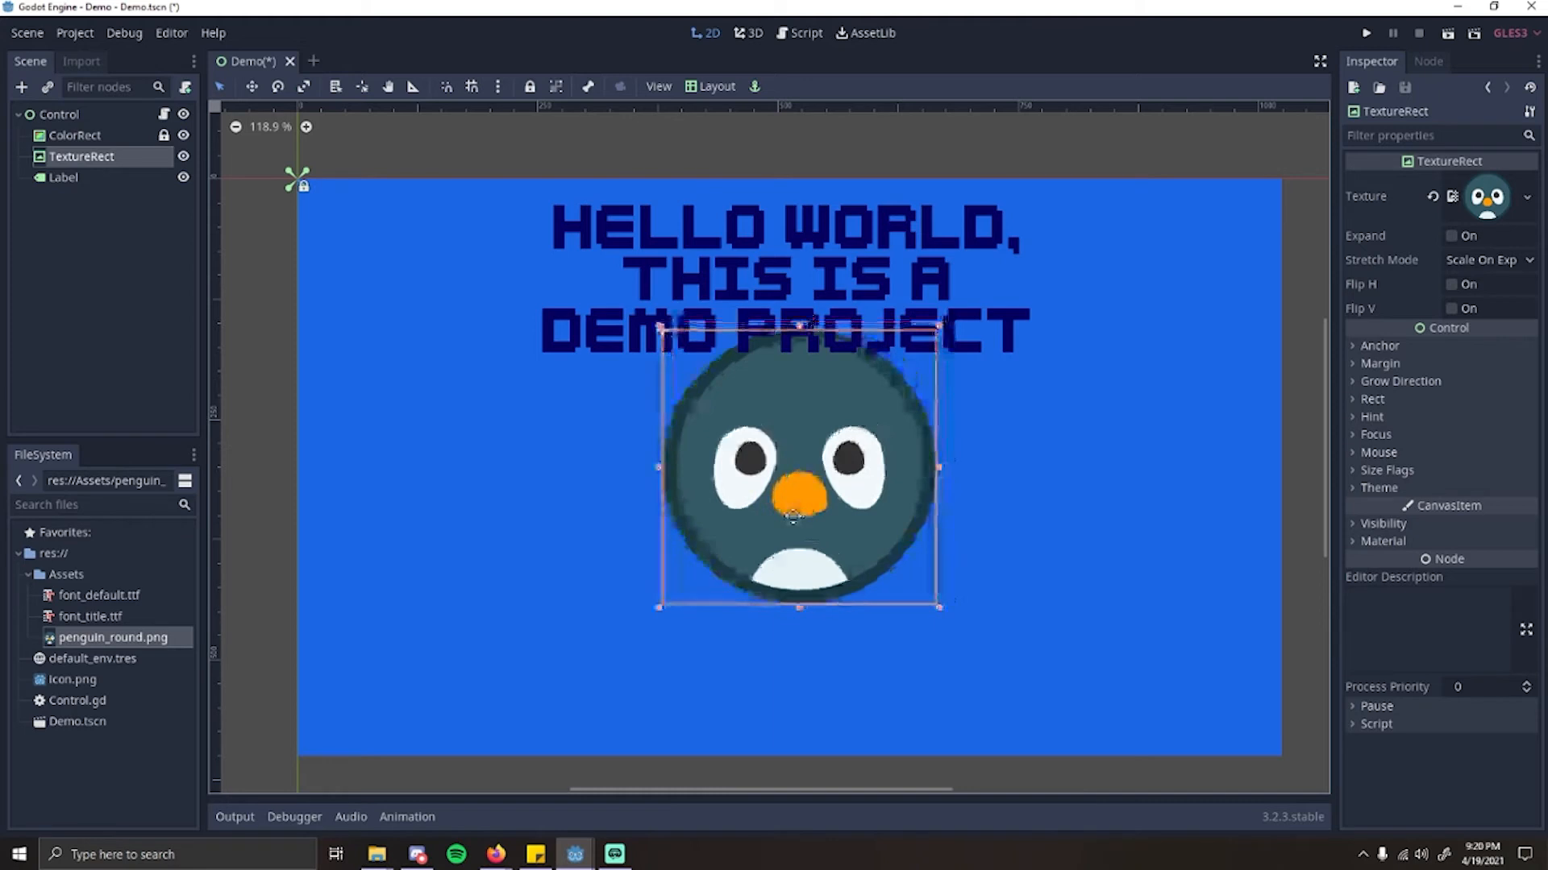
# Step: Set the TextureRect's scale to 0.75 in both x and y
pyautogui.click(1373, 399)
pyautogui.click(1482, 590)
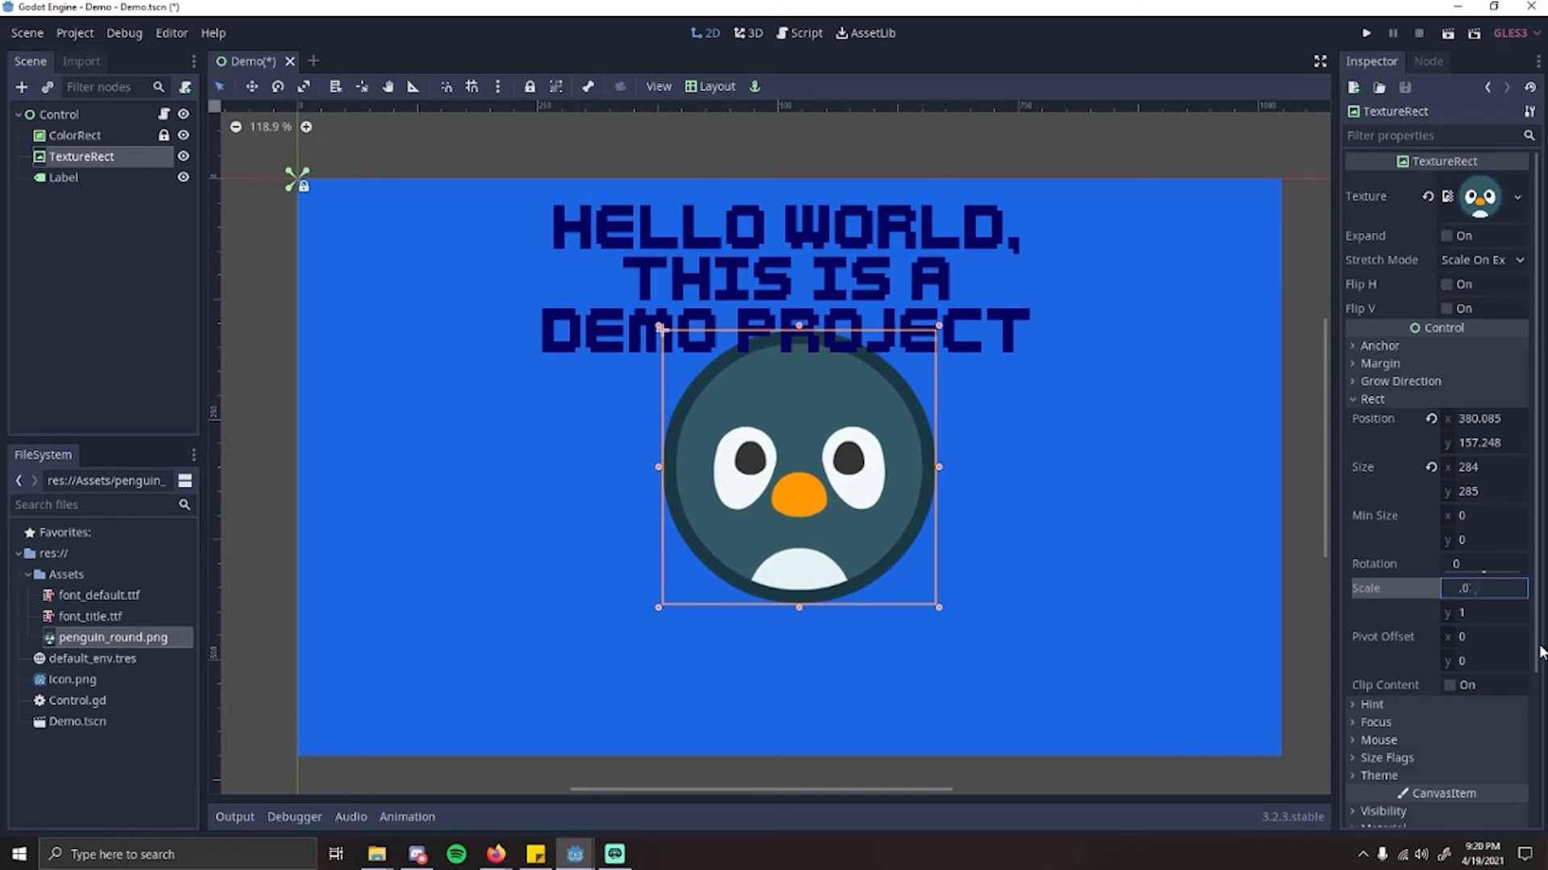
pyautogui.write('0.75')
pyautogui.click(1499, 611)
pyautogui.write('0.75')
pyautogui.press('Return')
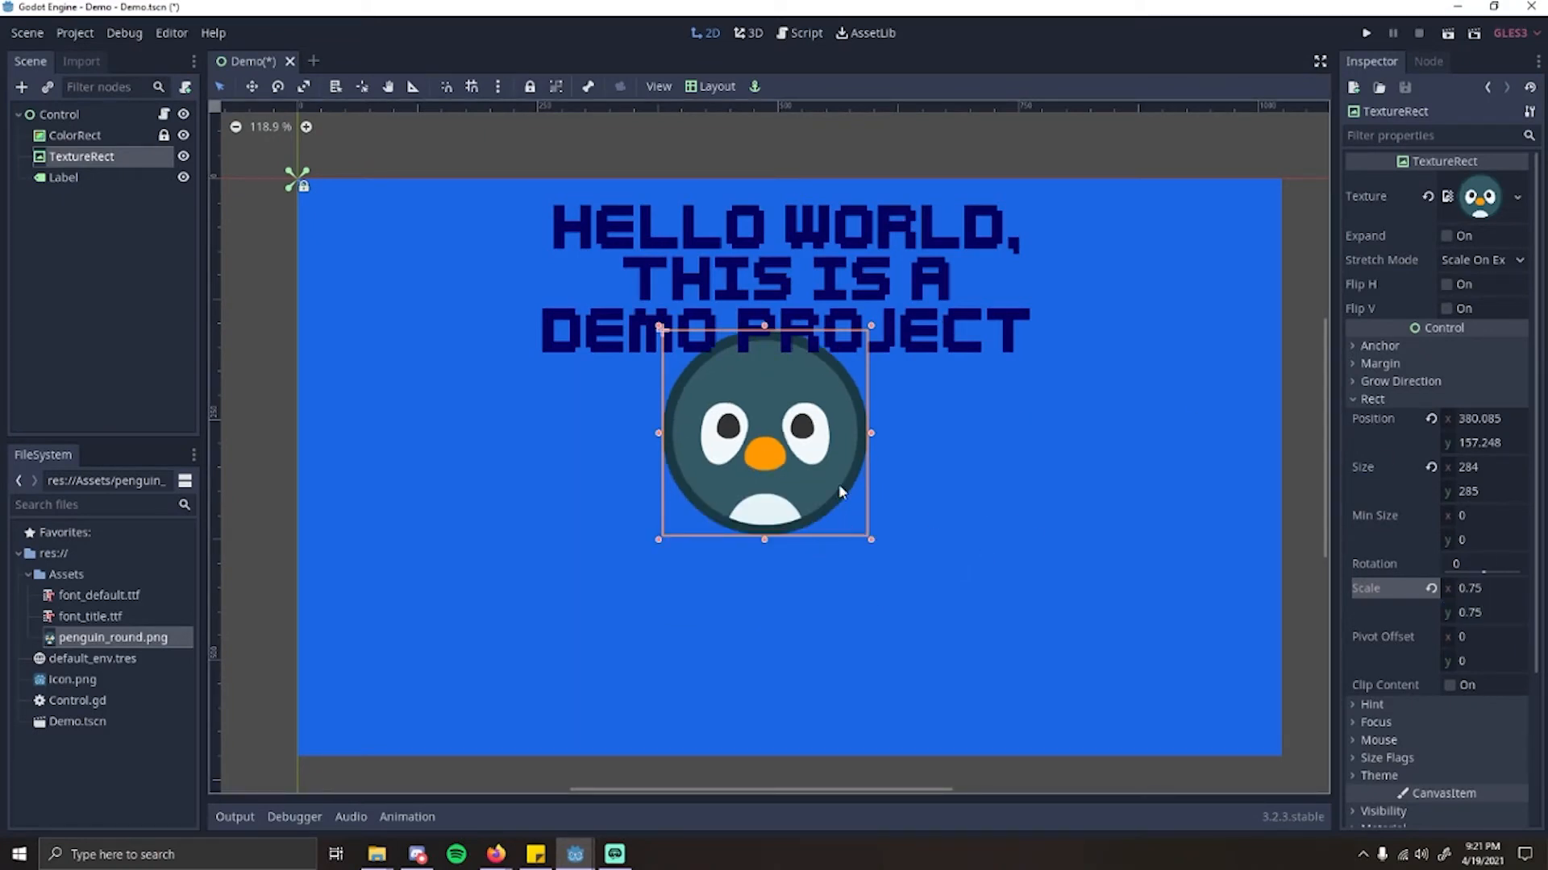
# Step: Move the penguin image to the bottom centre of the blue rectangle and set its position to x 425, y 370
pyautogui.moveTo(773, 442); pyautogui.dragTo(826, 618)
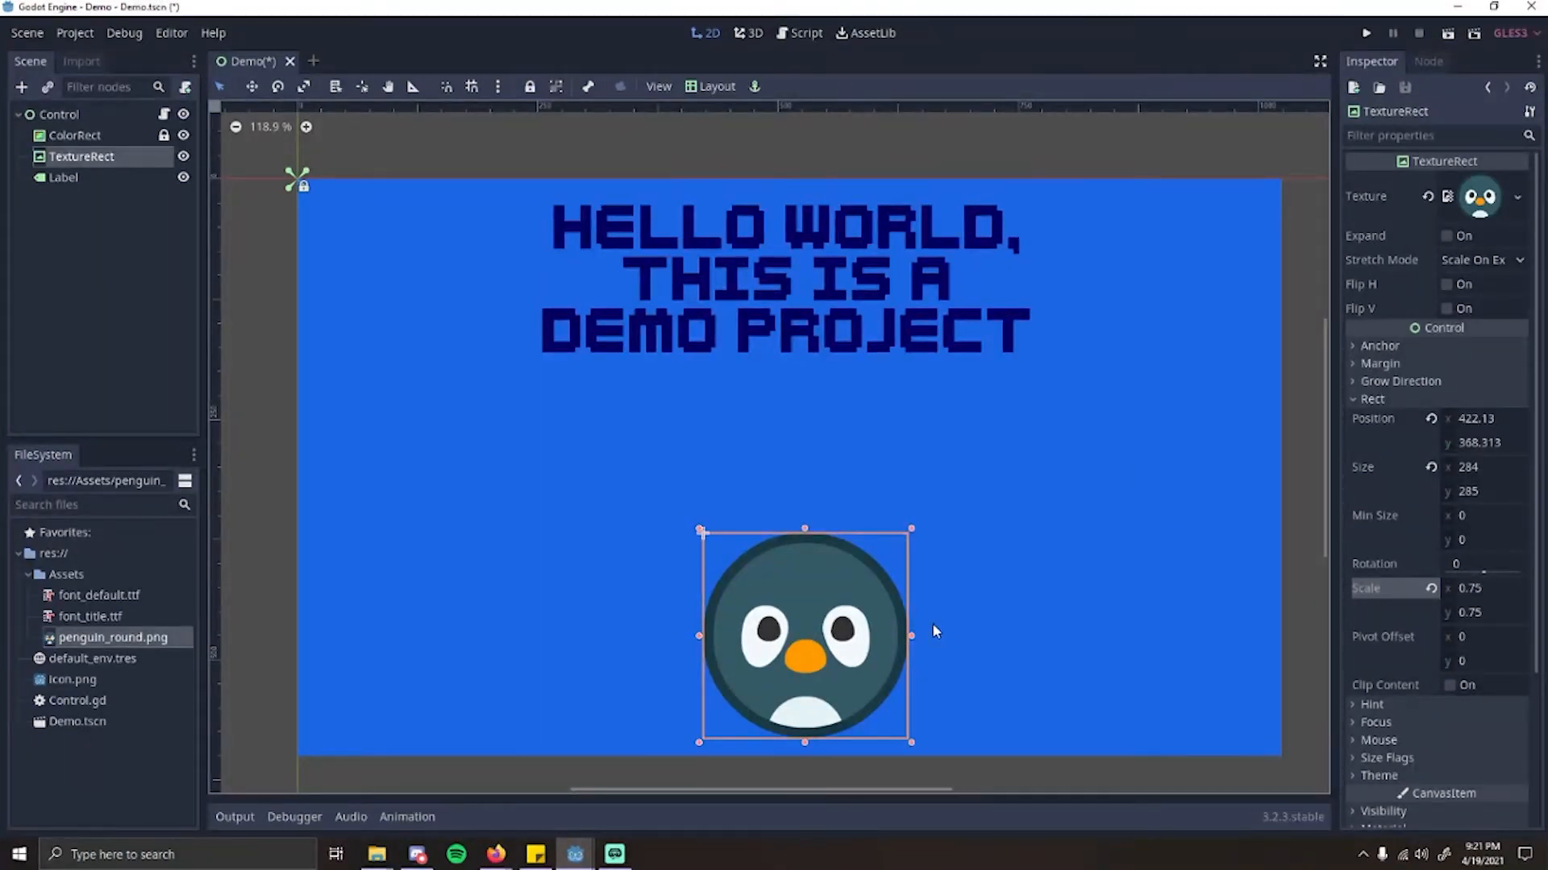
pyautogui.click(1485, 421)
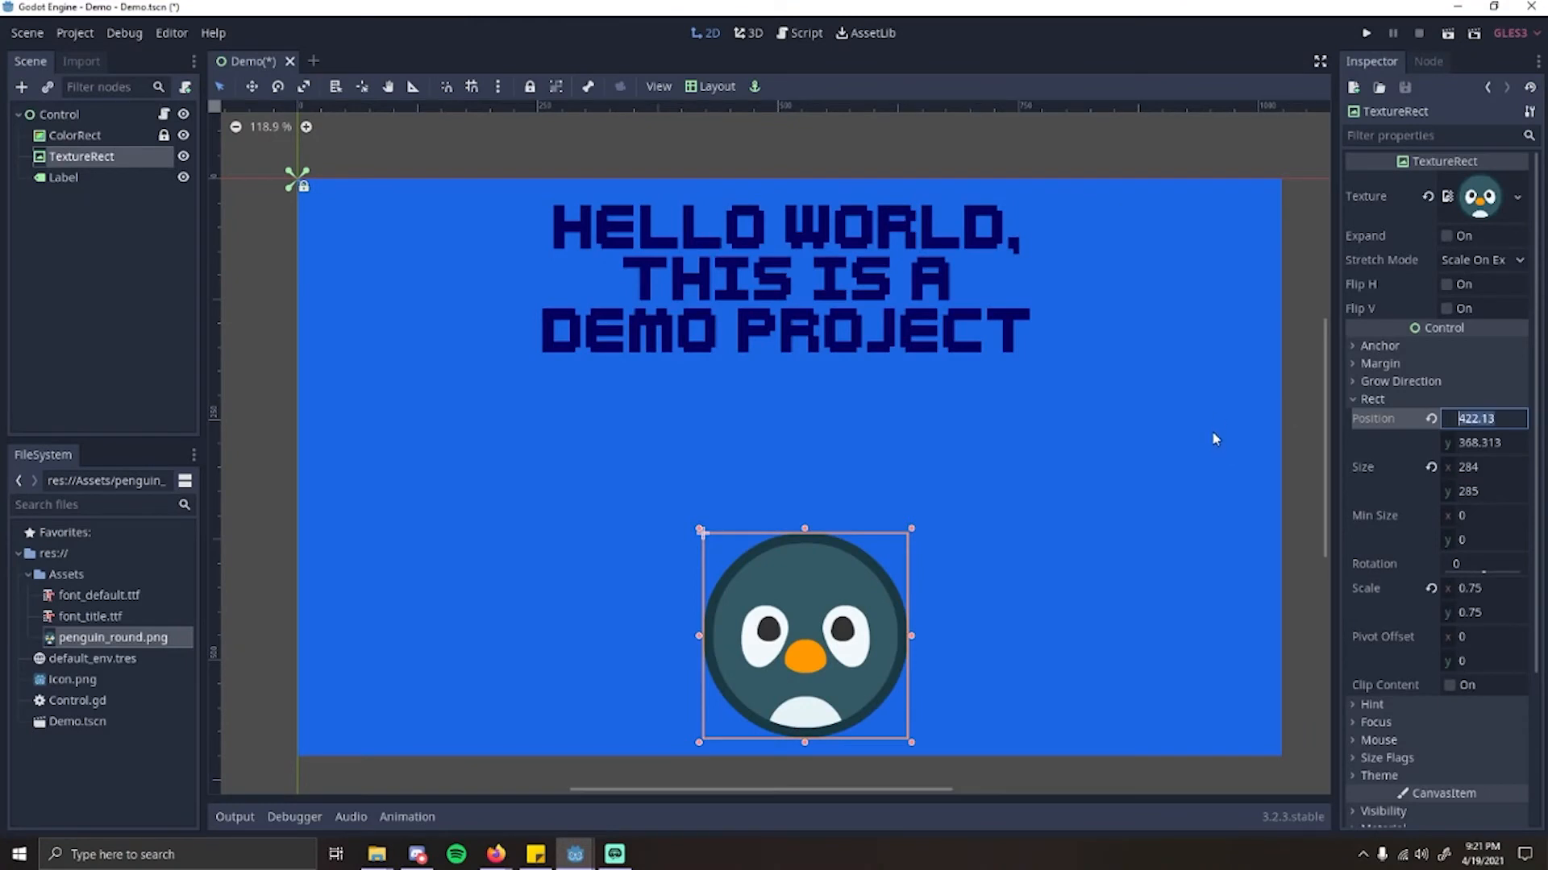
pyautogui.write('425')
pyautogui.press('Tab')
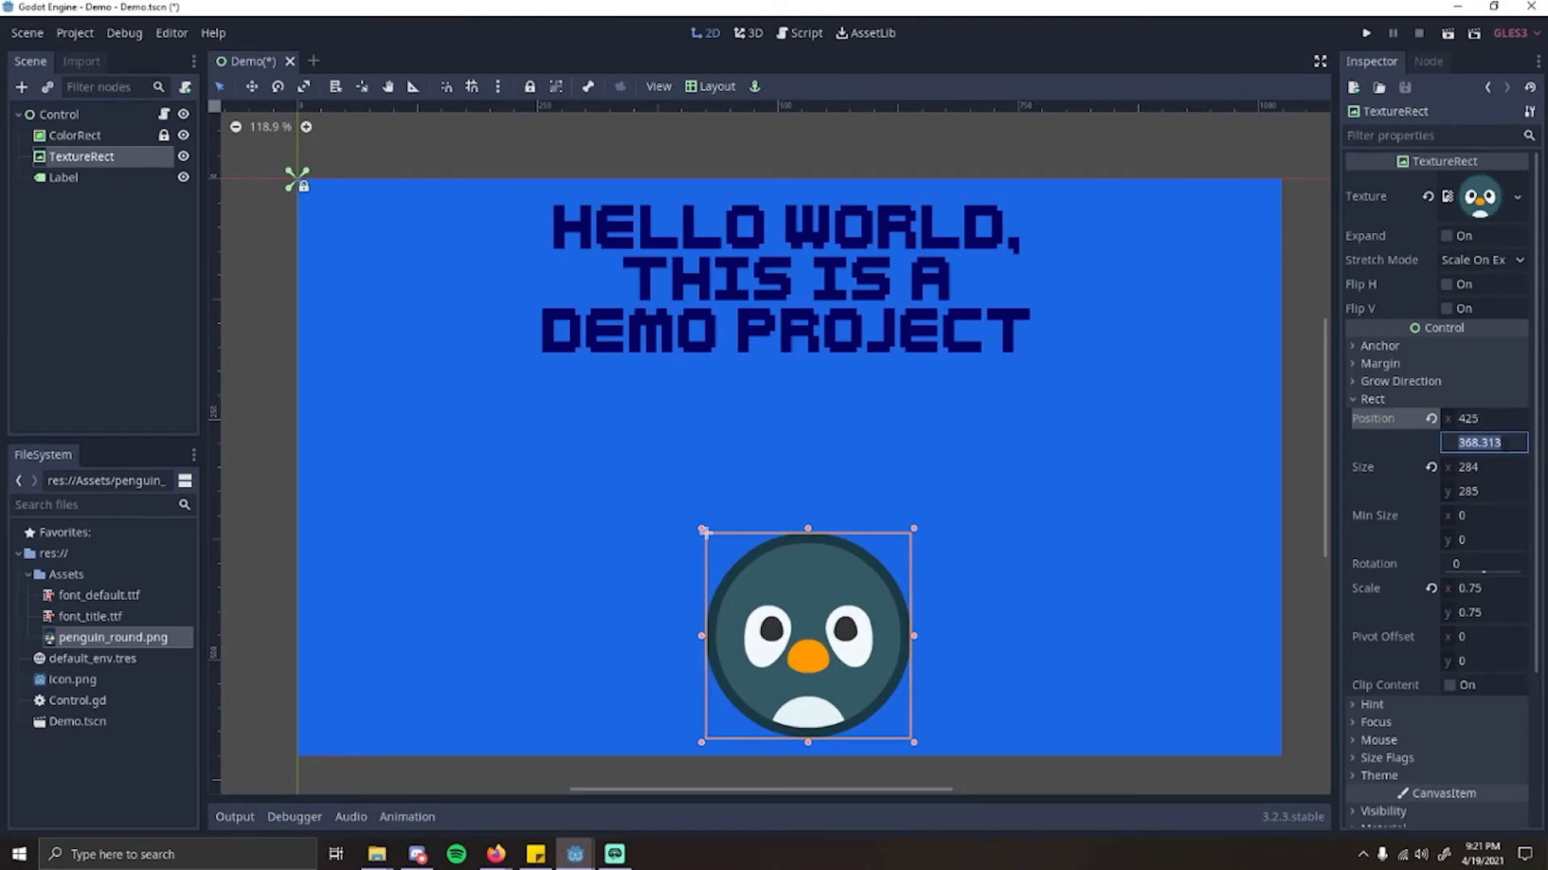
pyautogui.write('370')
pyautogui.press('Return')
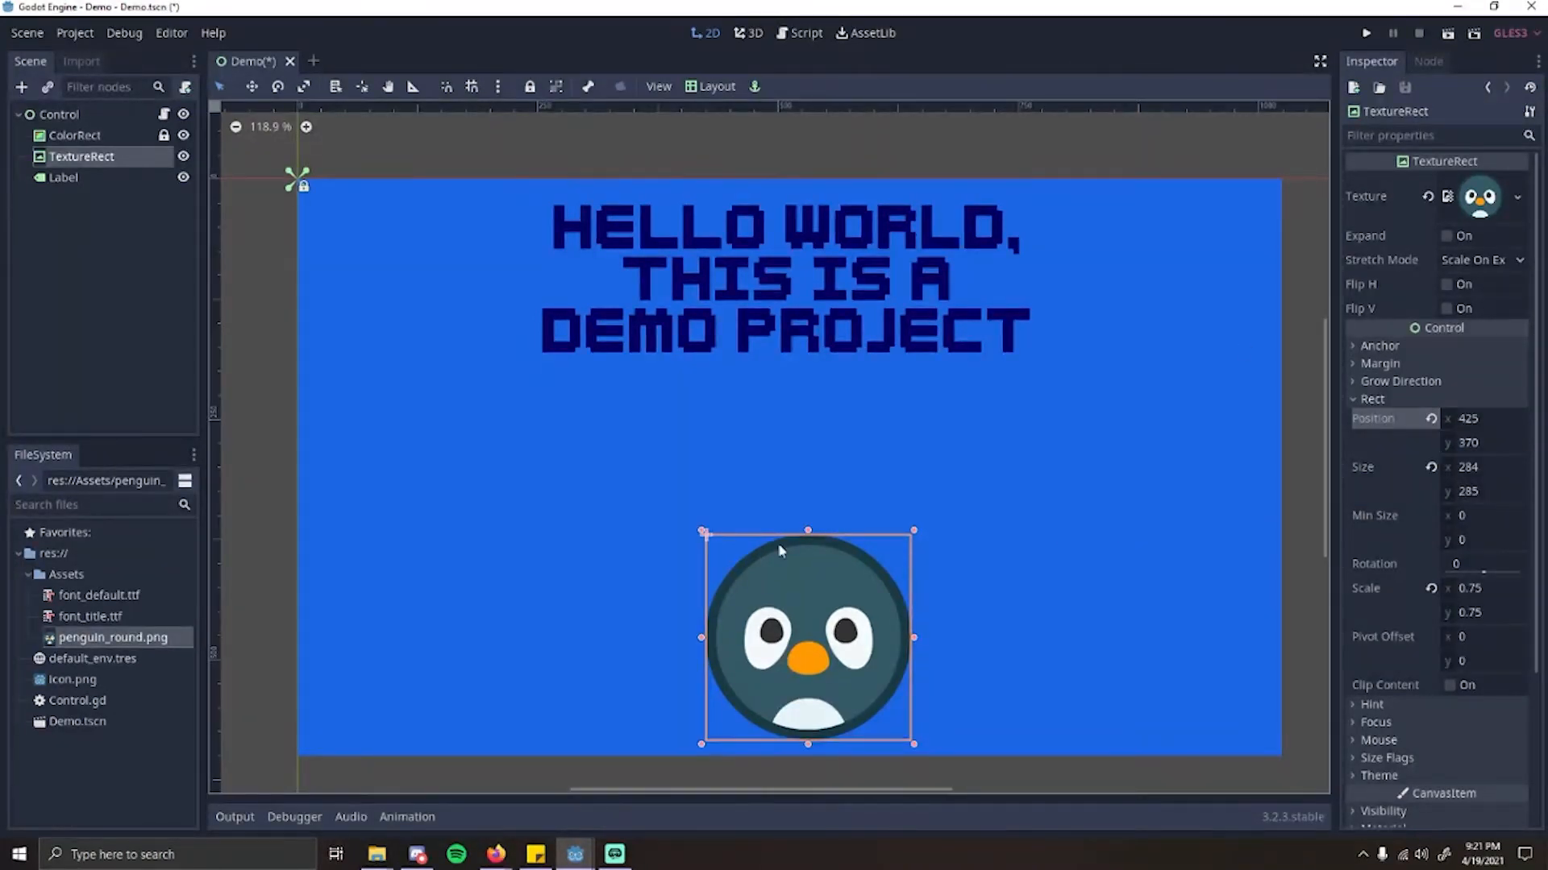
pyautogui.scroll(-6, 926, 597)
pyautogui.scroll(2, 991, 616)
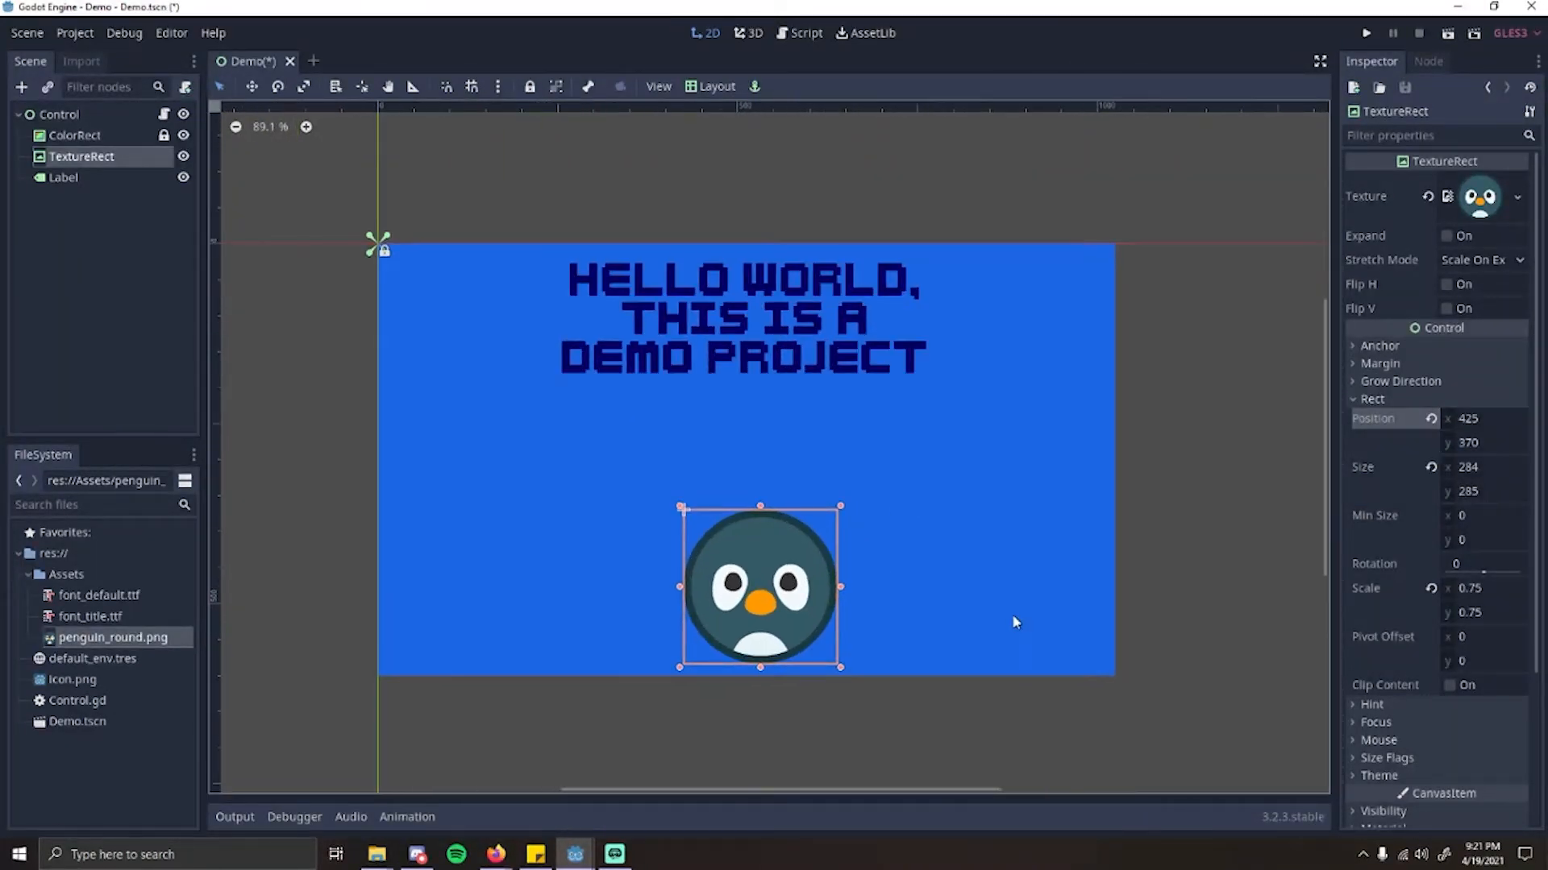
pyautogui.scroll(1, 839, 418)
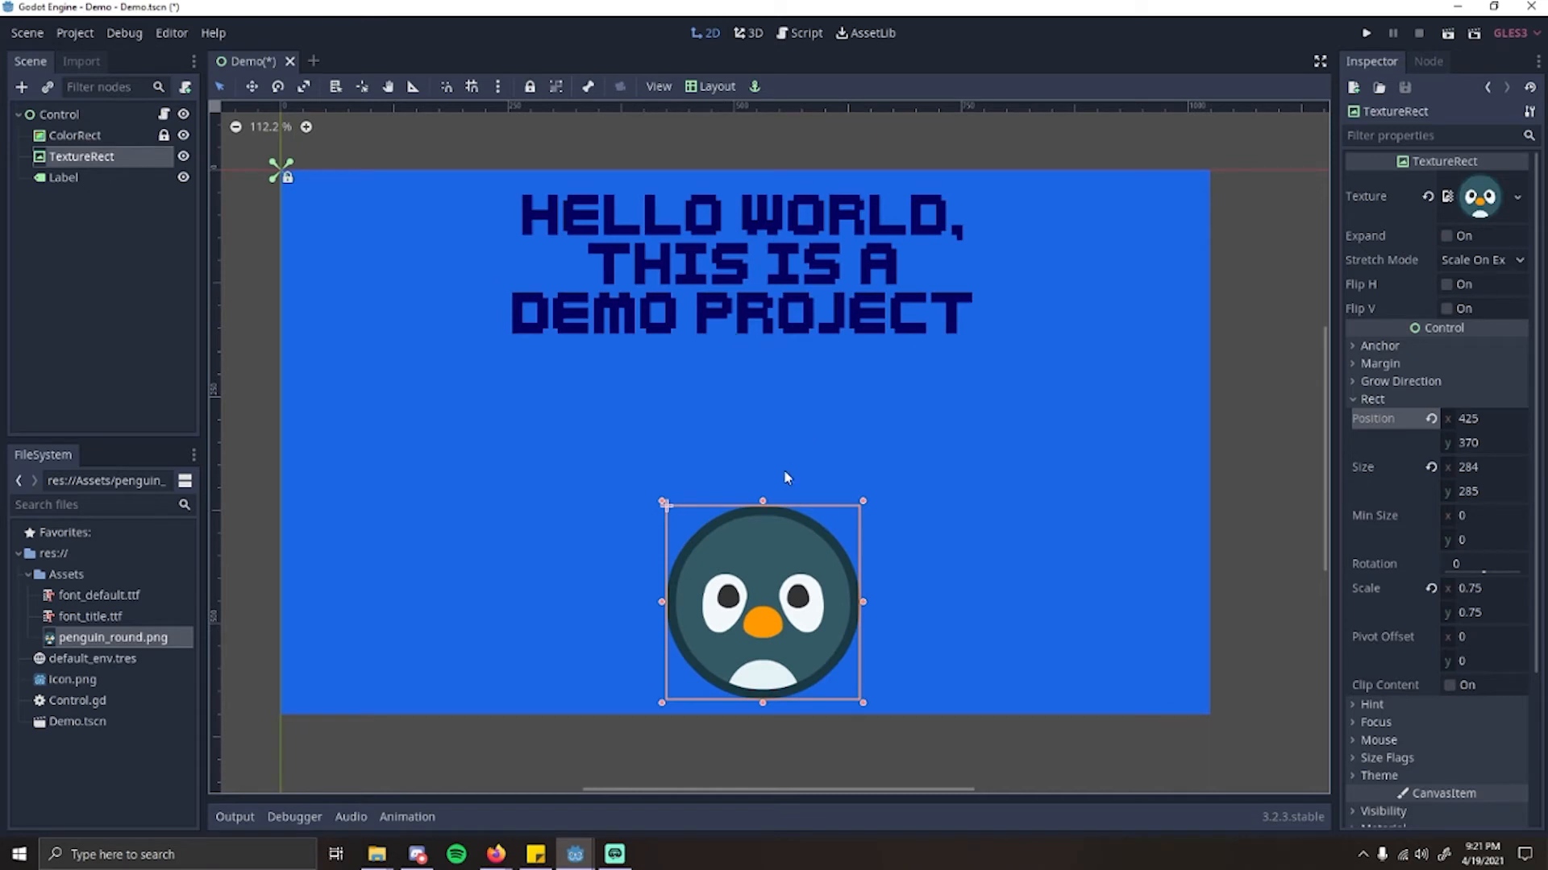
# Step: Begin adding a child node to the root Control and filter the node types by "Button"
pyautogui.click(951, 433)
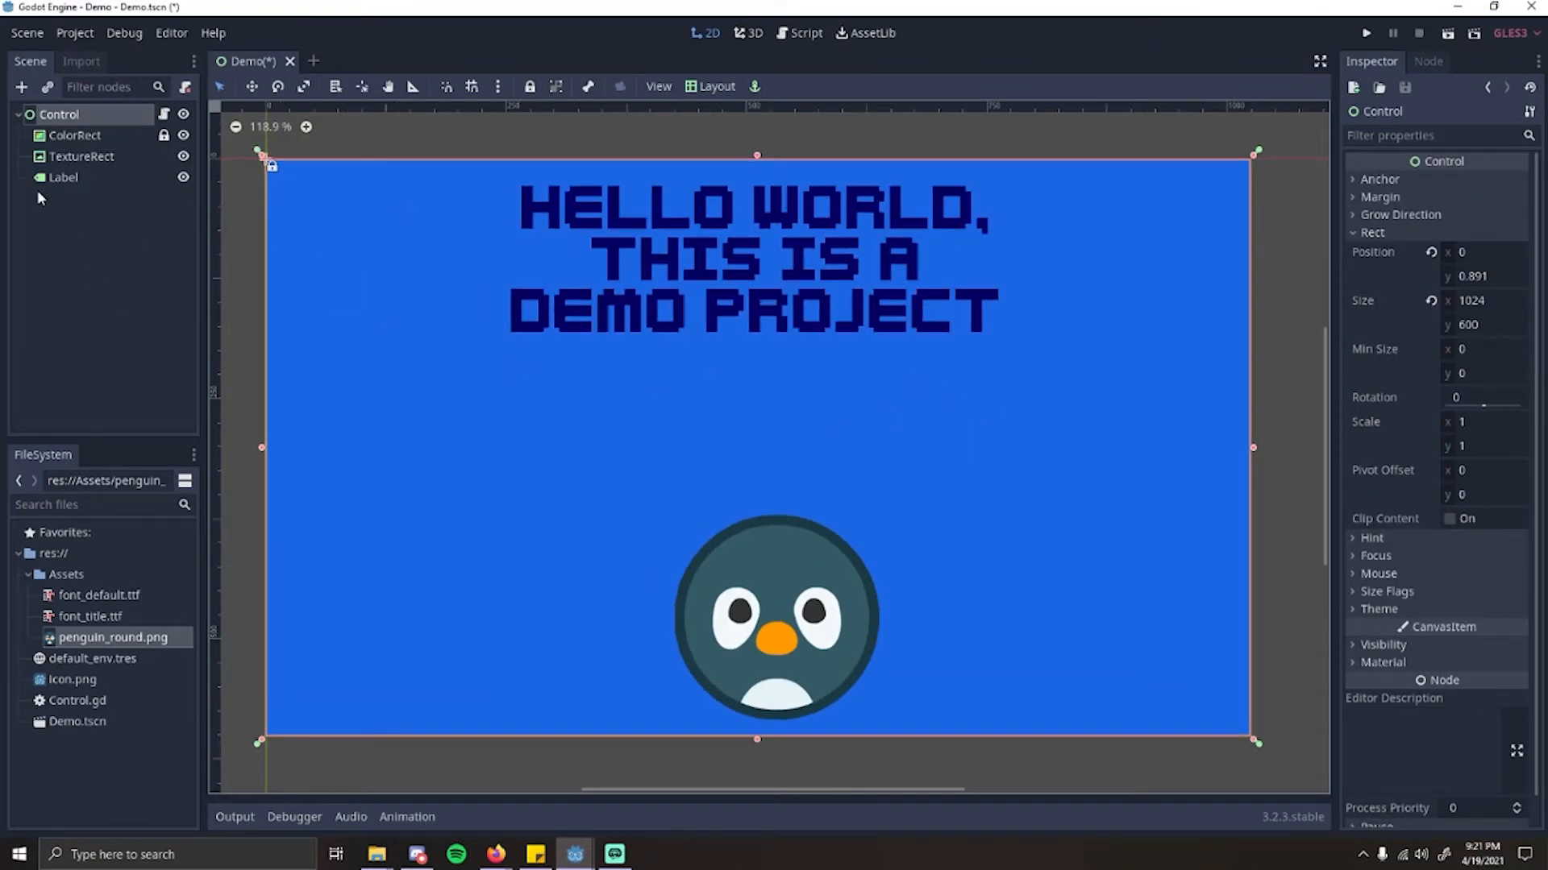
pyautogui.click(22, 86)
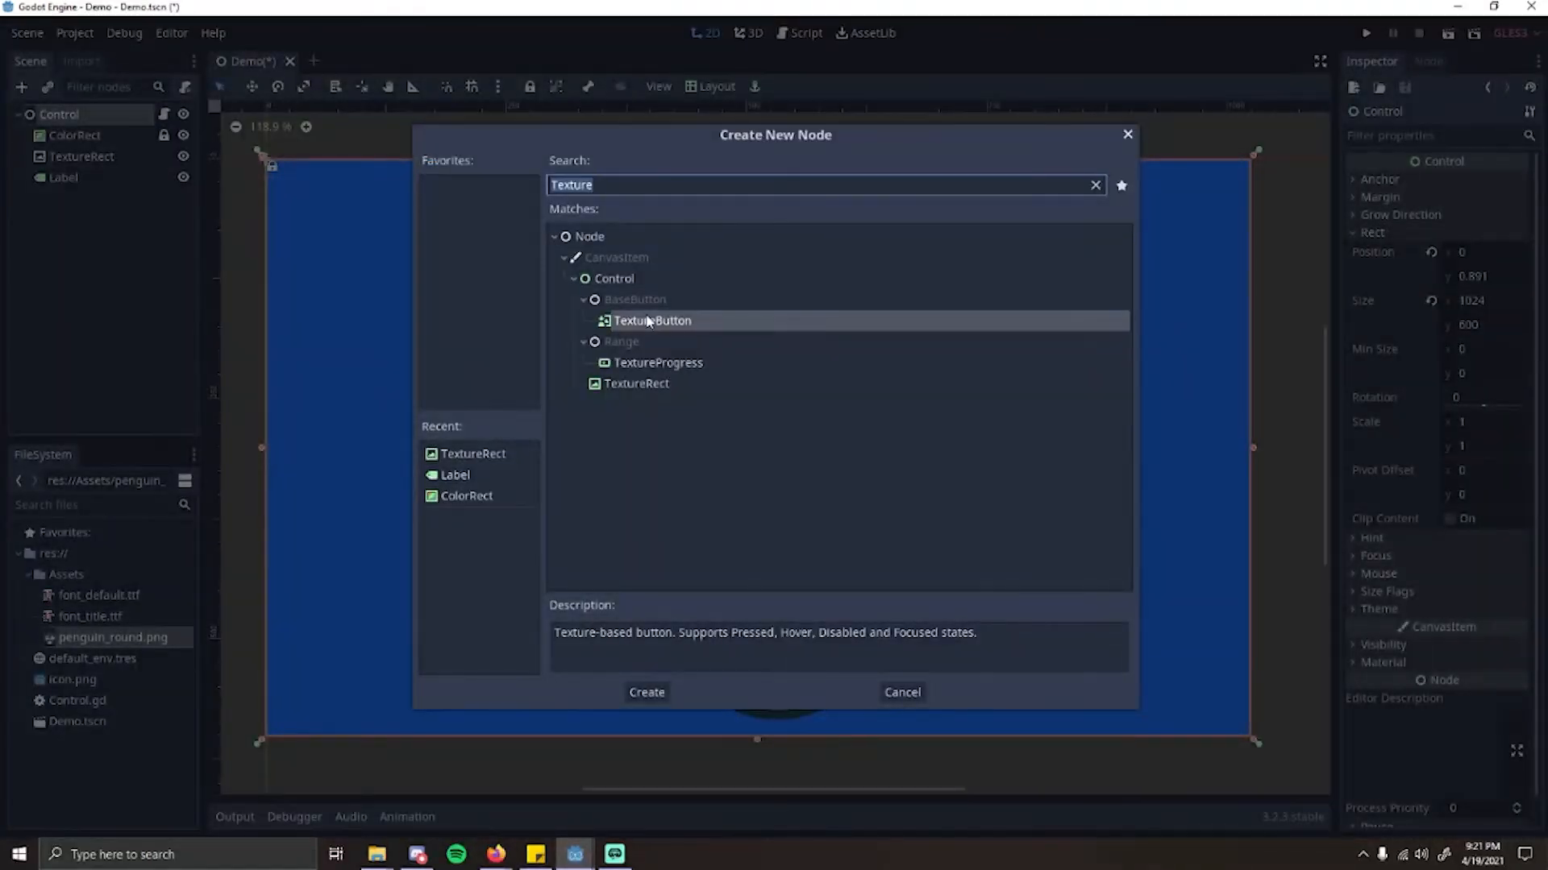
pyautogui.write('Button')
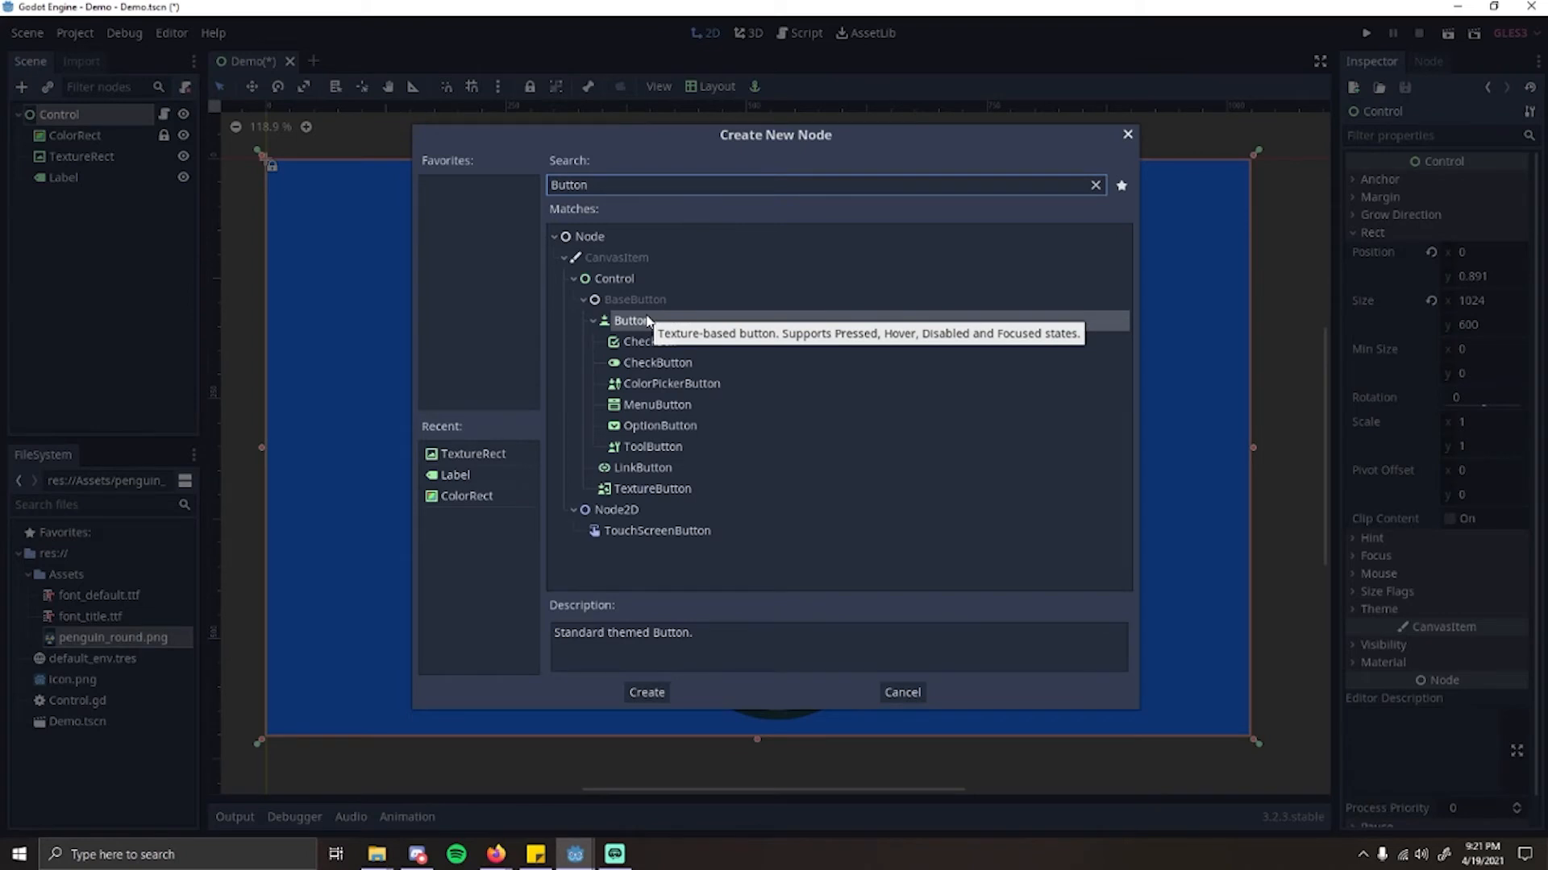
# Step: Look through the descriptions of the available button node types, from CheckBox down to LinkButton
pyautogui.click(668, 345)
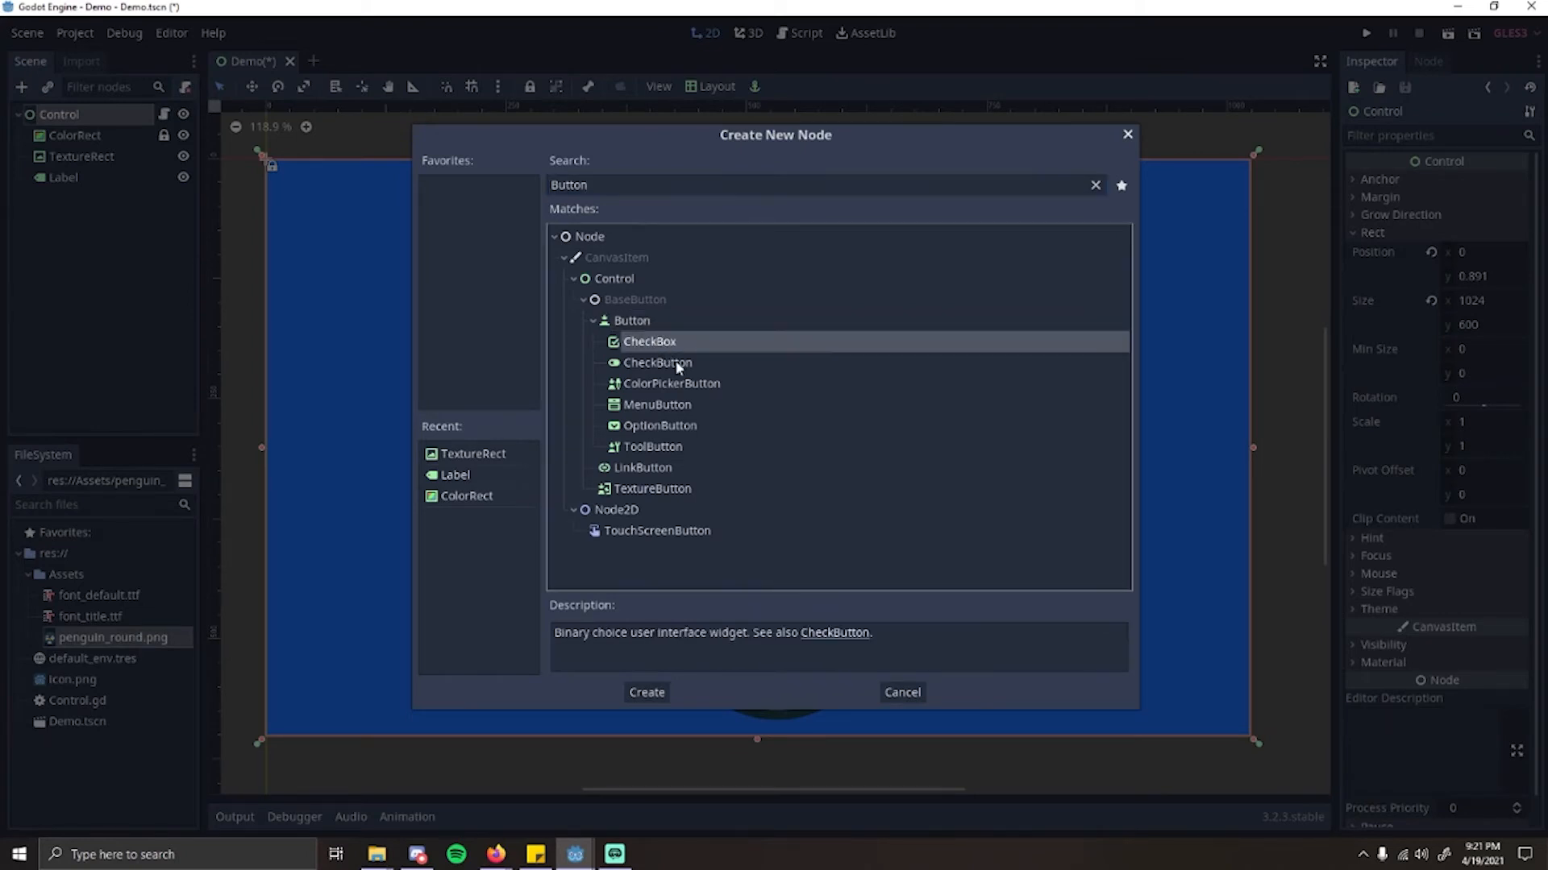
pyautogui.click(685, 385)
pyautogui.click(677, 406)
pyautogui.click(671, 427)
pyautogui.click(671, 446)
pyautogui.click(680, 466)
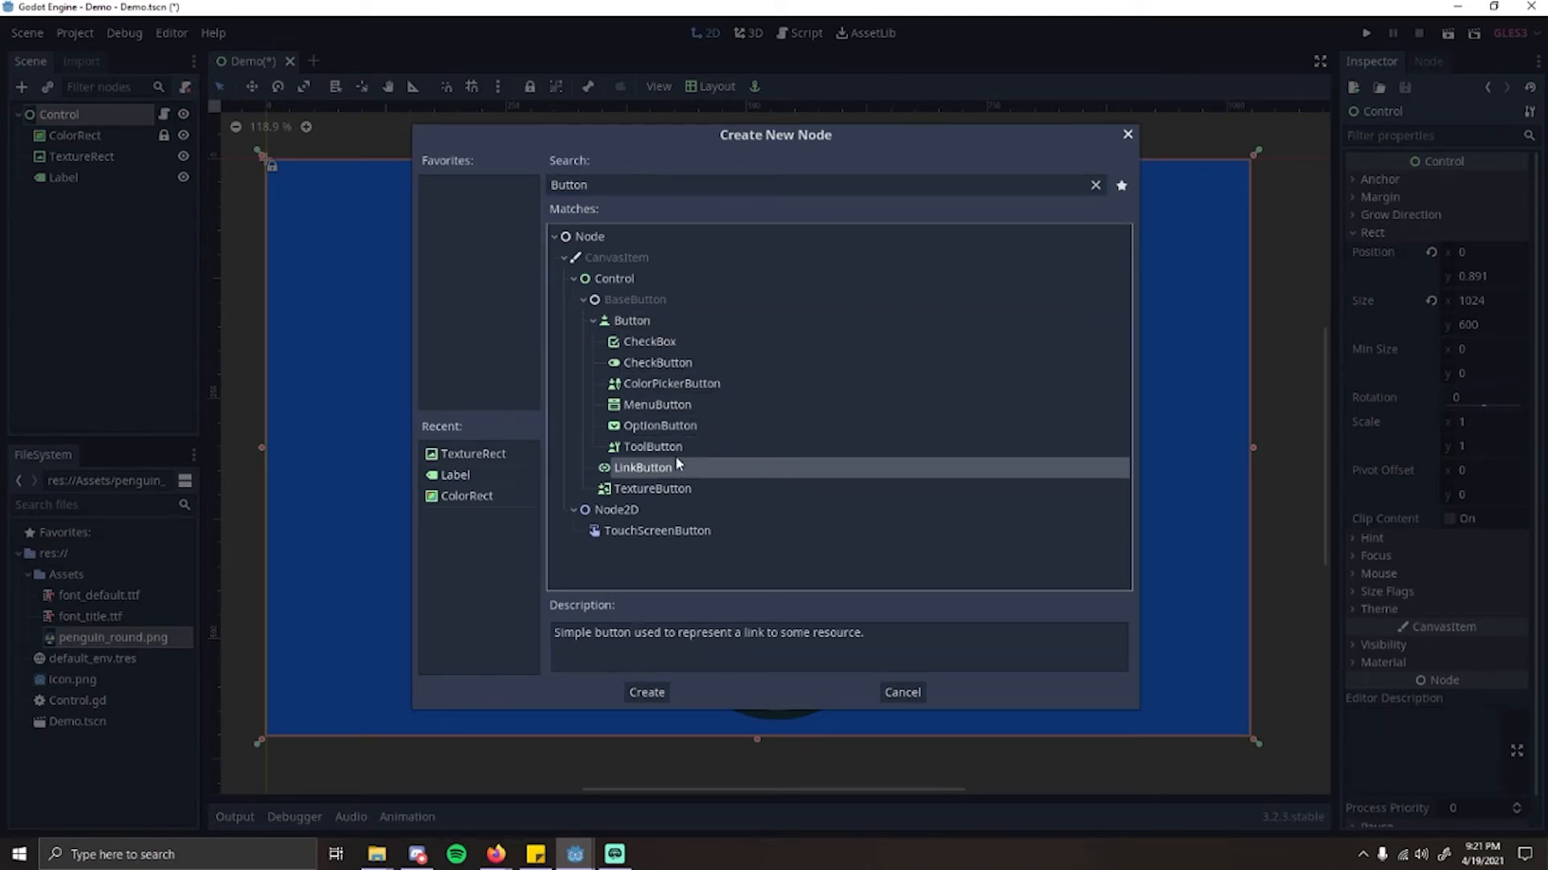
pyautogui.click(678, 447)
pyautogui.click(677, 425)
pyautogui.click(676, 385)
pyautogui.click(676, 362)
pyautogui.click(675, 343)
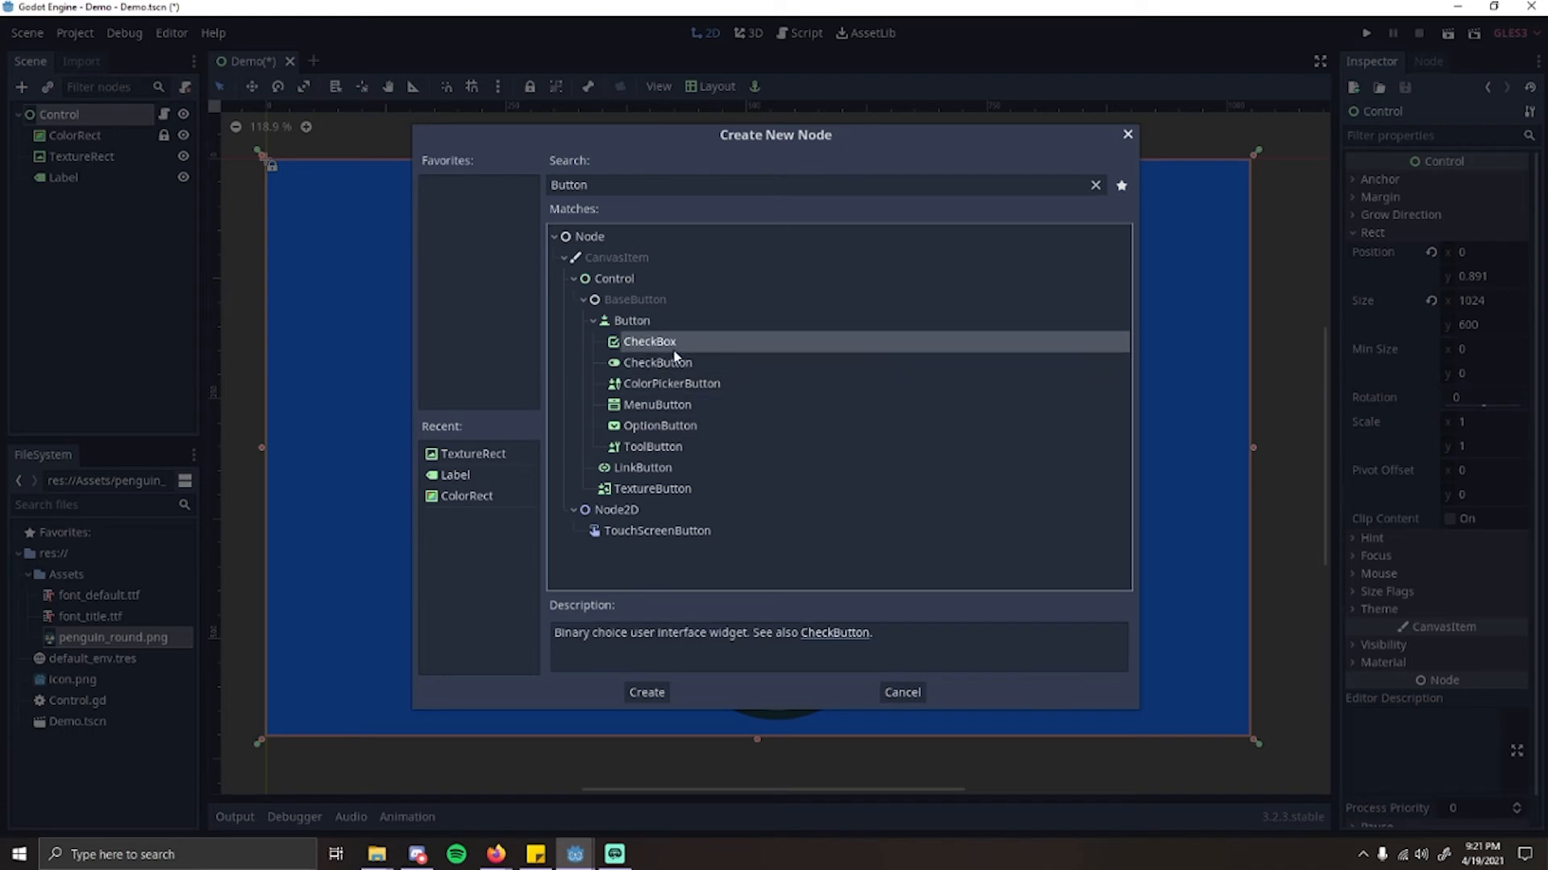
# Step: Create a plain Button node and move it from the scene's origin to the area between the title and the penguin
pyautogui.click(659, 320)
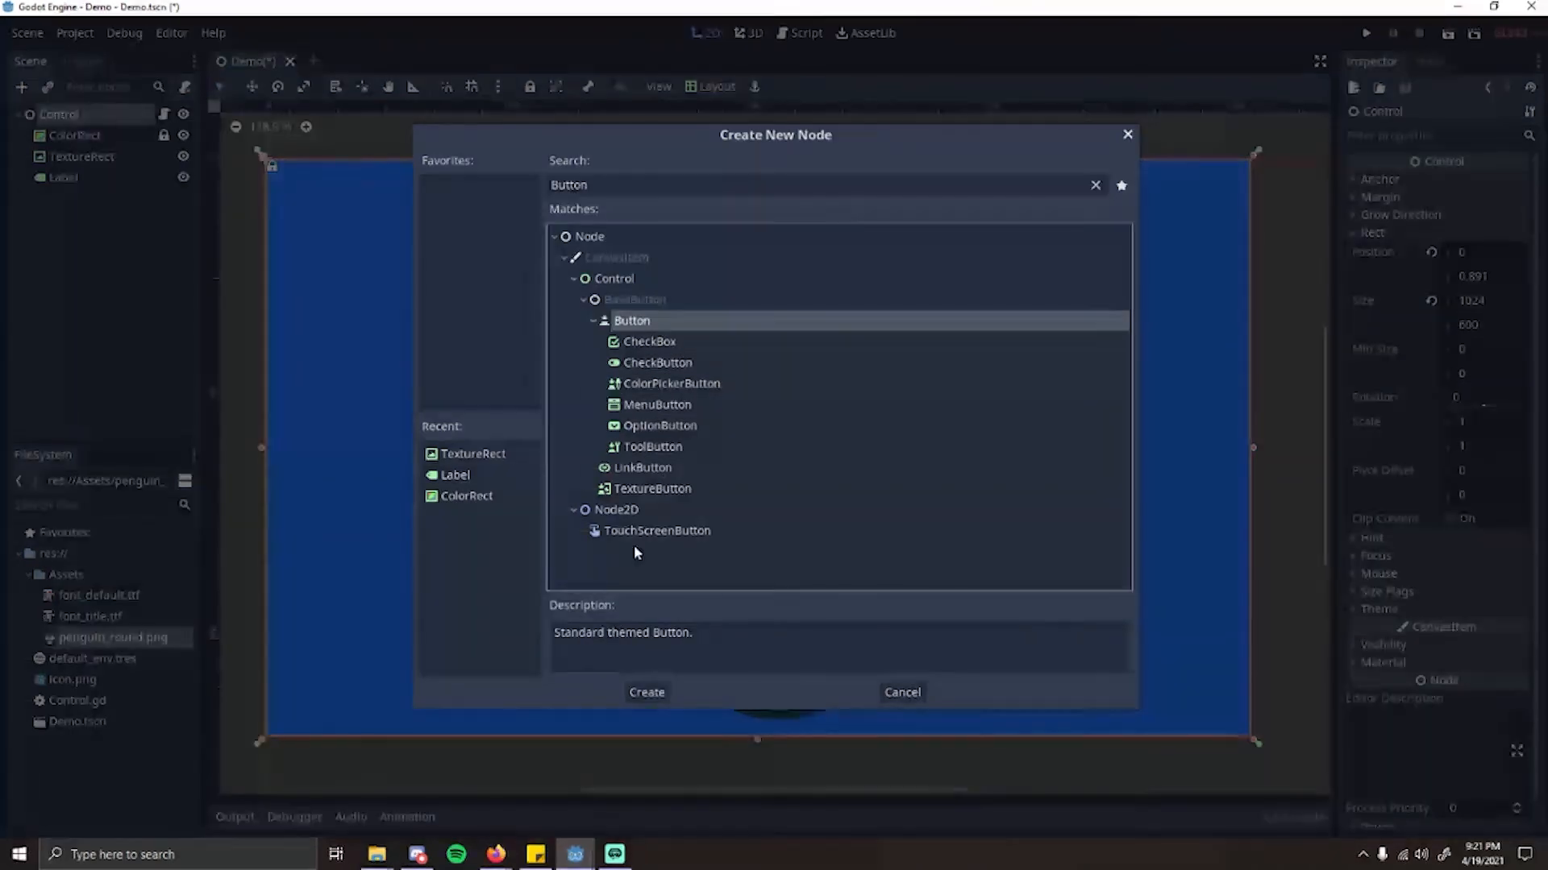
pyautogui.doubleClick(657, 321)
pyautogui.scroll(-1, 517, 290)
pyautogui.moveTo(517, 291); pyautogui.dragTo(599, 325, button='middle')
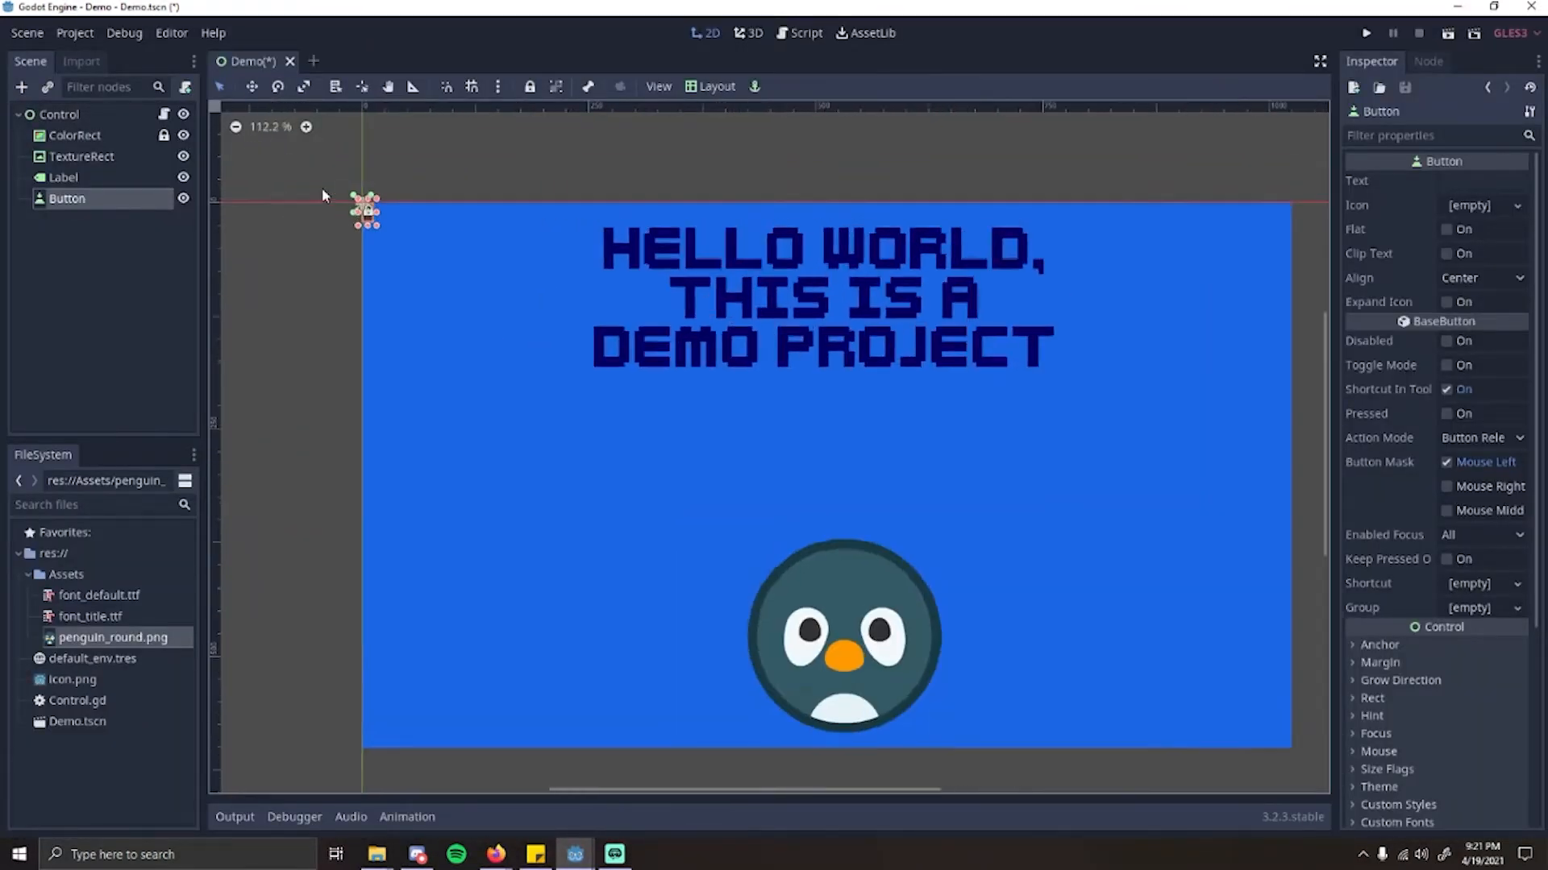
pyautogui.scroll(8, 362, 207)
pyautogui.moveTo(372, 220); pyautogui.dragTo(808, 537)
pyautogui.scroll(-10, 804, 538)
pyautogui.moveTo(773, 545); pyautogui.dragTo(645, 476, button='middle')
# Step: Enlarge the button into a wide rectangle and position it between the title text and the penguin image
pyautogui.scroll(9, 668, 496)
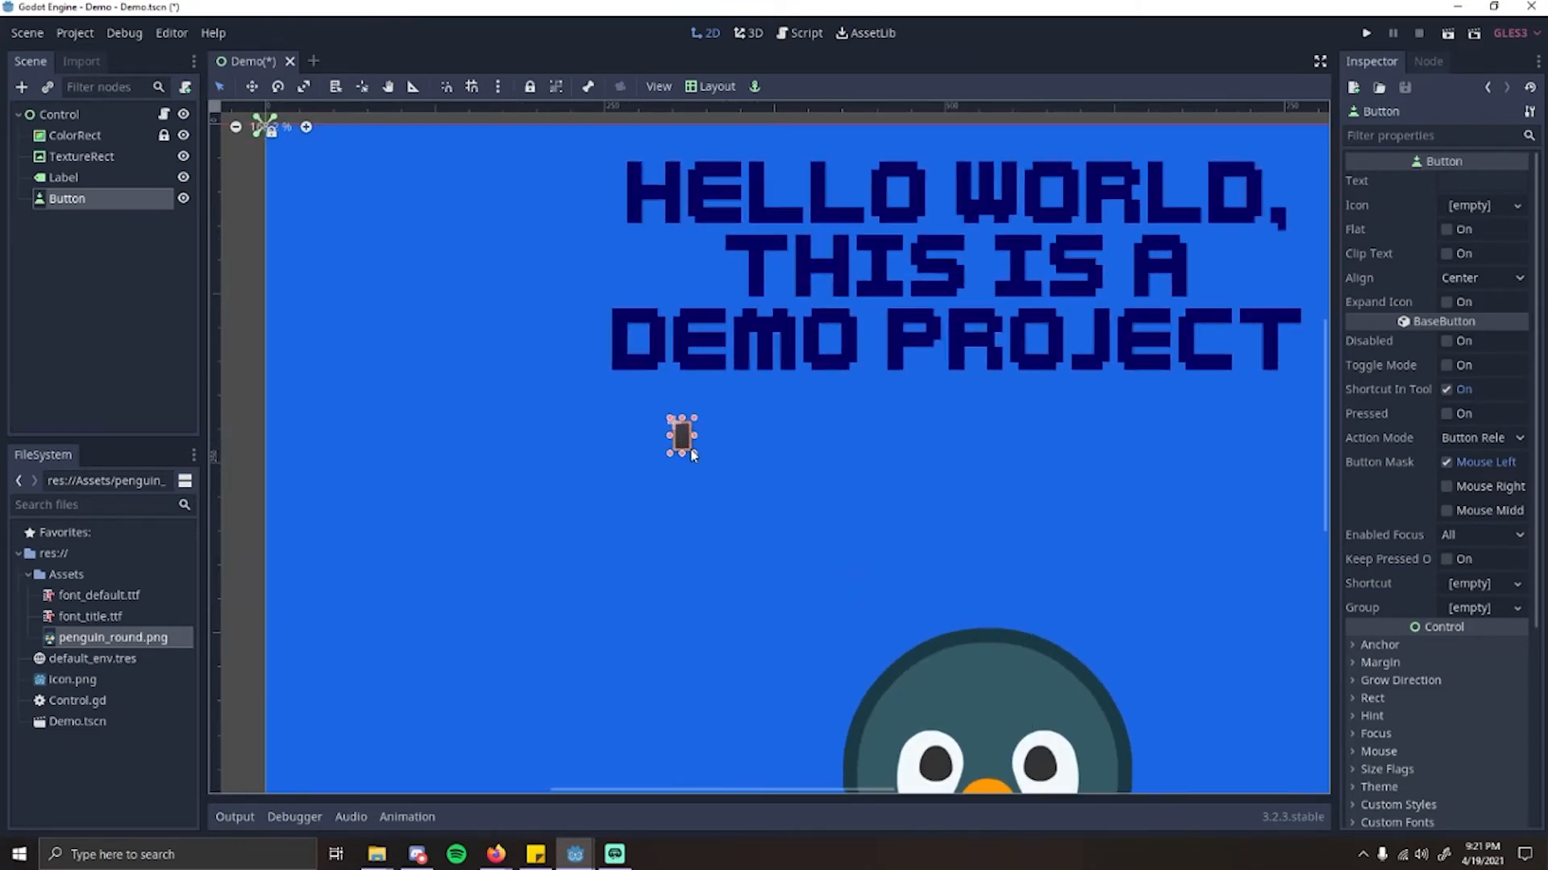
pyautogui.moveTo(694, 455); pyautogui.dragTo(1160, 562)
pyautogui.scroll(-10, 1026, 544)
pyautogui.moveTo(1026, 544); pyautogui.dragTo(843, 436, button='middle')
pyautogui.scroll(4, 843, 436)
pyautogui.moveTo(761, 401); pyautogui.dragTo(823, 414)
pyautogui.scroll(-4, 892, 418)
pyautogui.moveTo(892, 418); pyautogui.dragTo(868, 407, button='middle')
pyautogui.moveTo(840, 397); pyautogui.dragTo(815, 398)
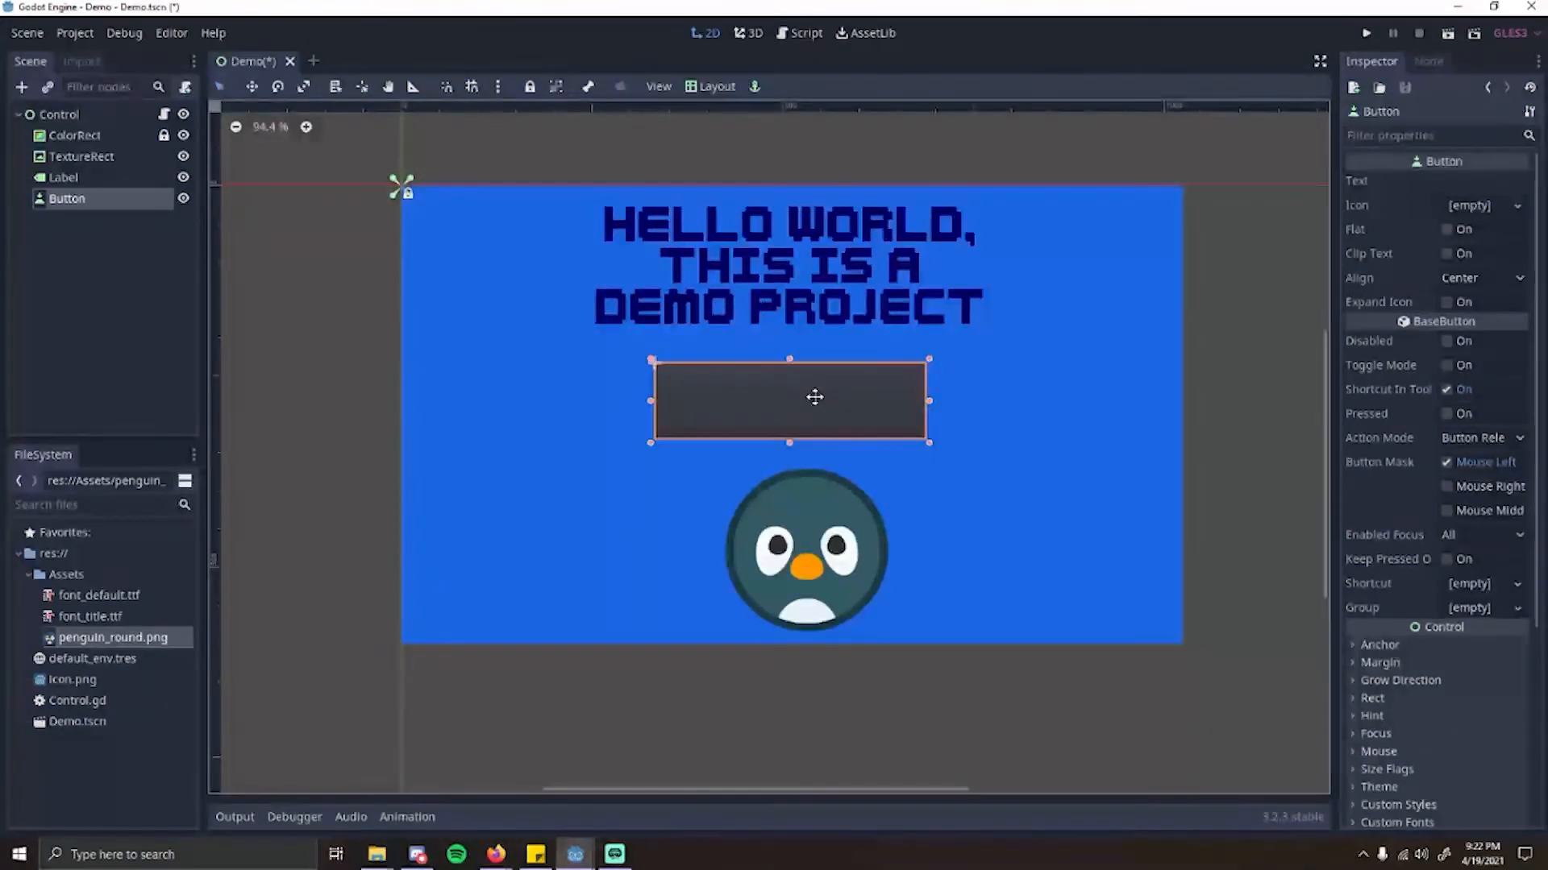
# Step: Shift the title label and the button by hand to try to line them up with the penguin
pyautogui.moveTo(764, 345); pyautogui.dragTo(739, 358)
pyautogui.moveTo(725, 292); pyautogui.dragTo(750, 283)
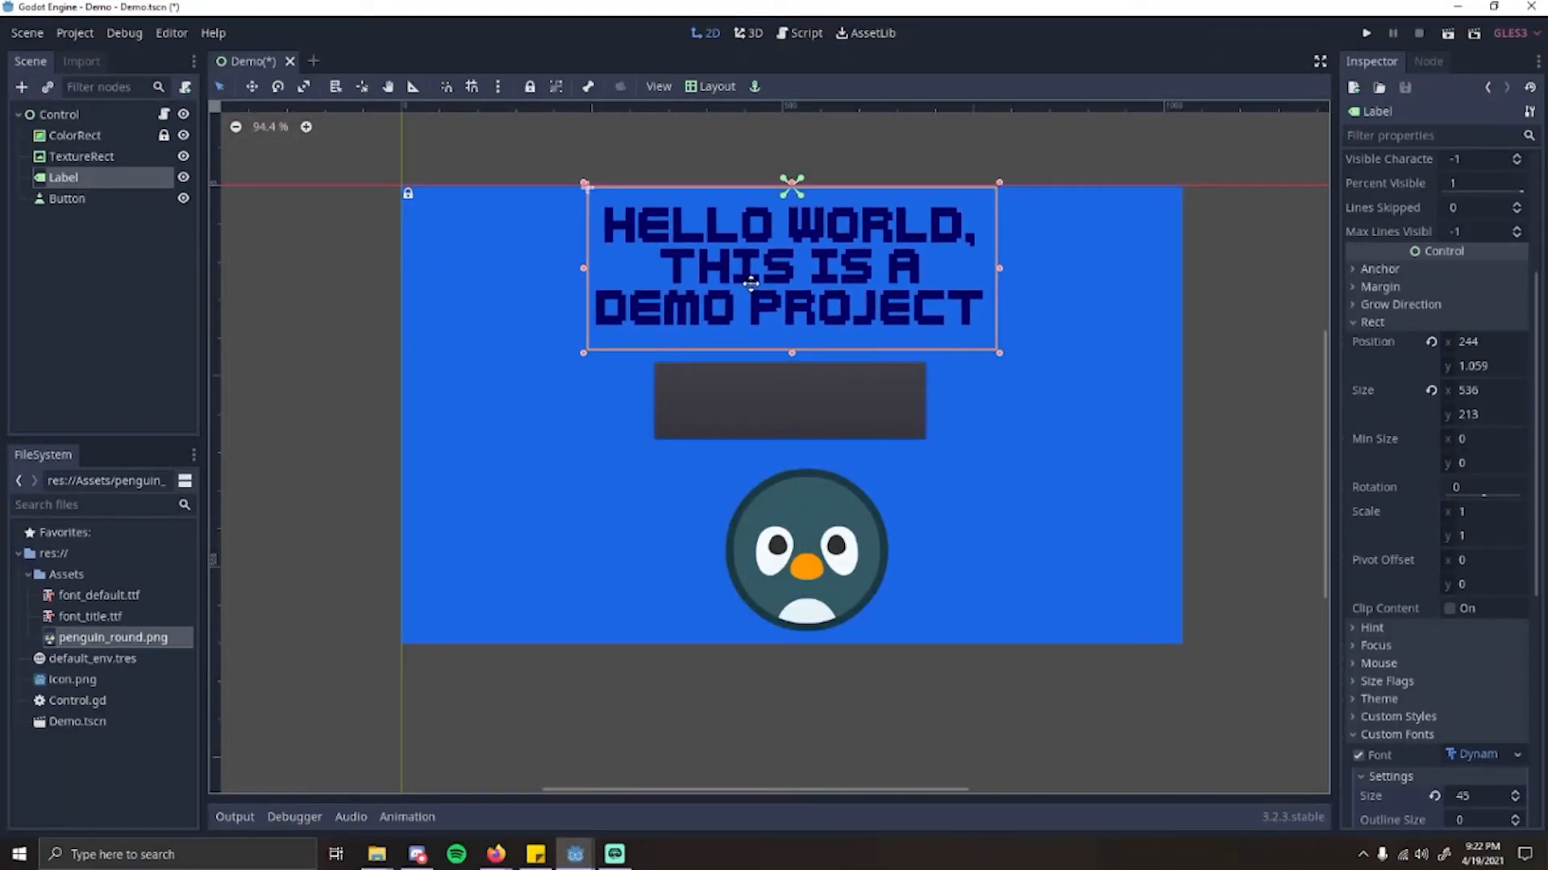
pyautogui.moveTo(815, 389); pyautogui.dragTo(819, 403)
pyautogui.moveTo(751, 267); pyautogui.dragTo(778, 266)
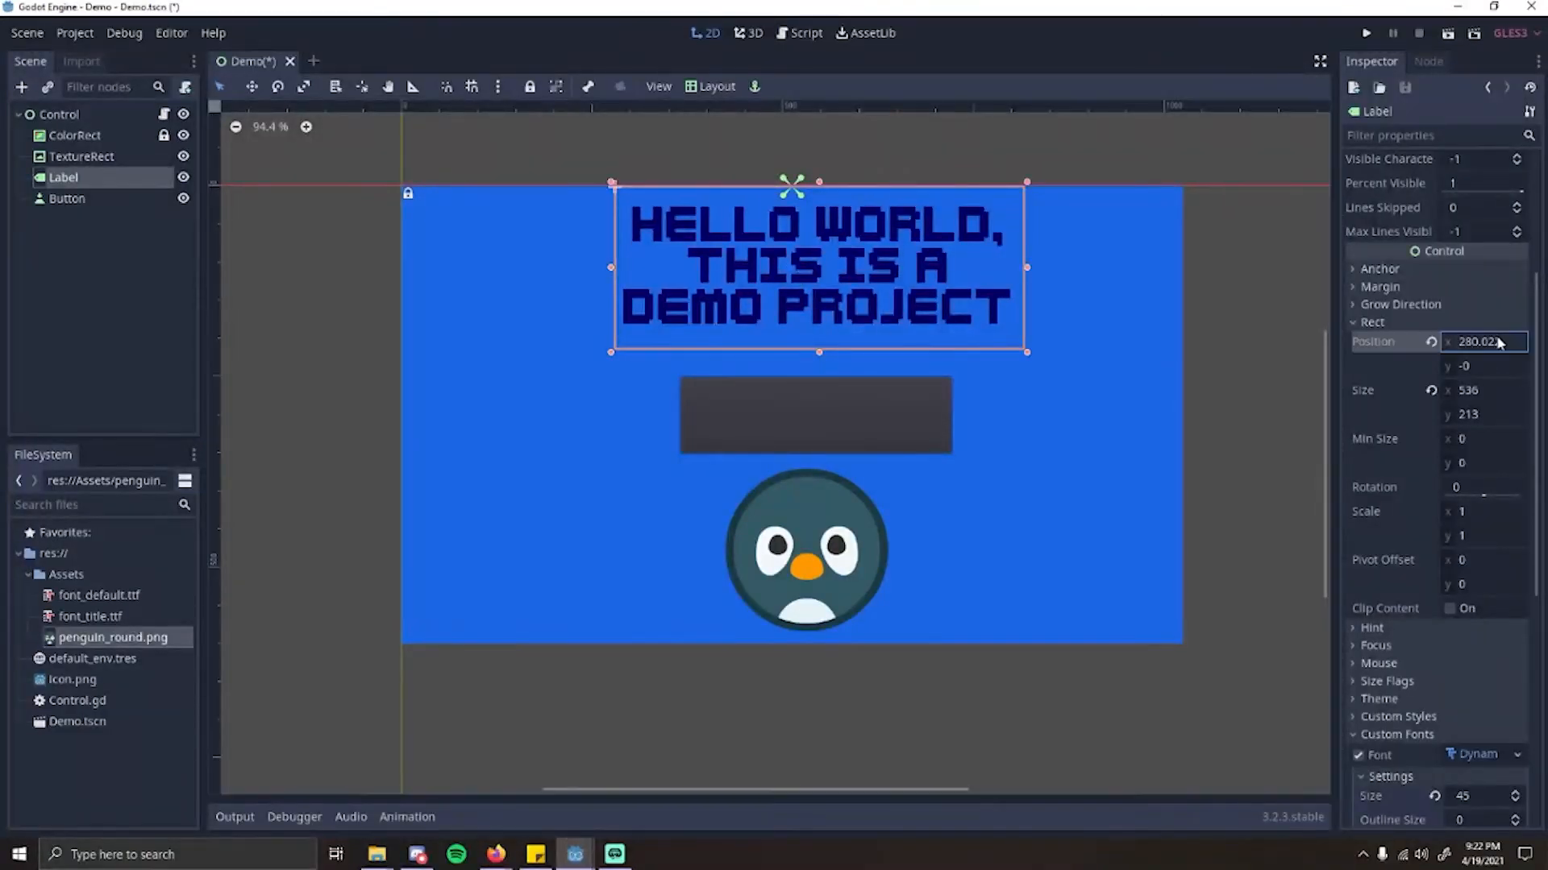
# Step: Set the title label's x position to 280
pyautogui.click(1497, 366)
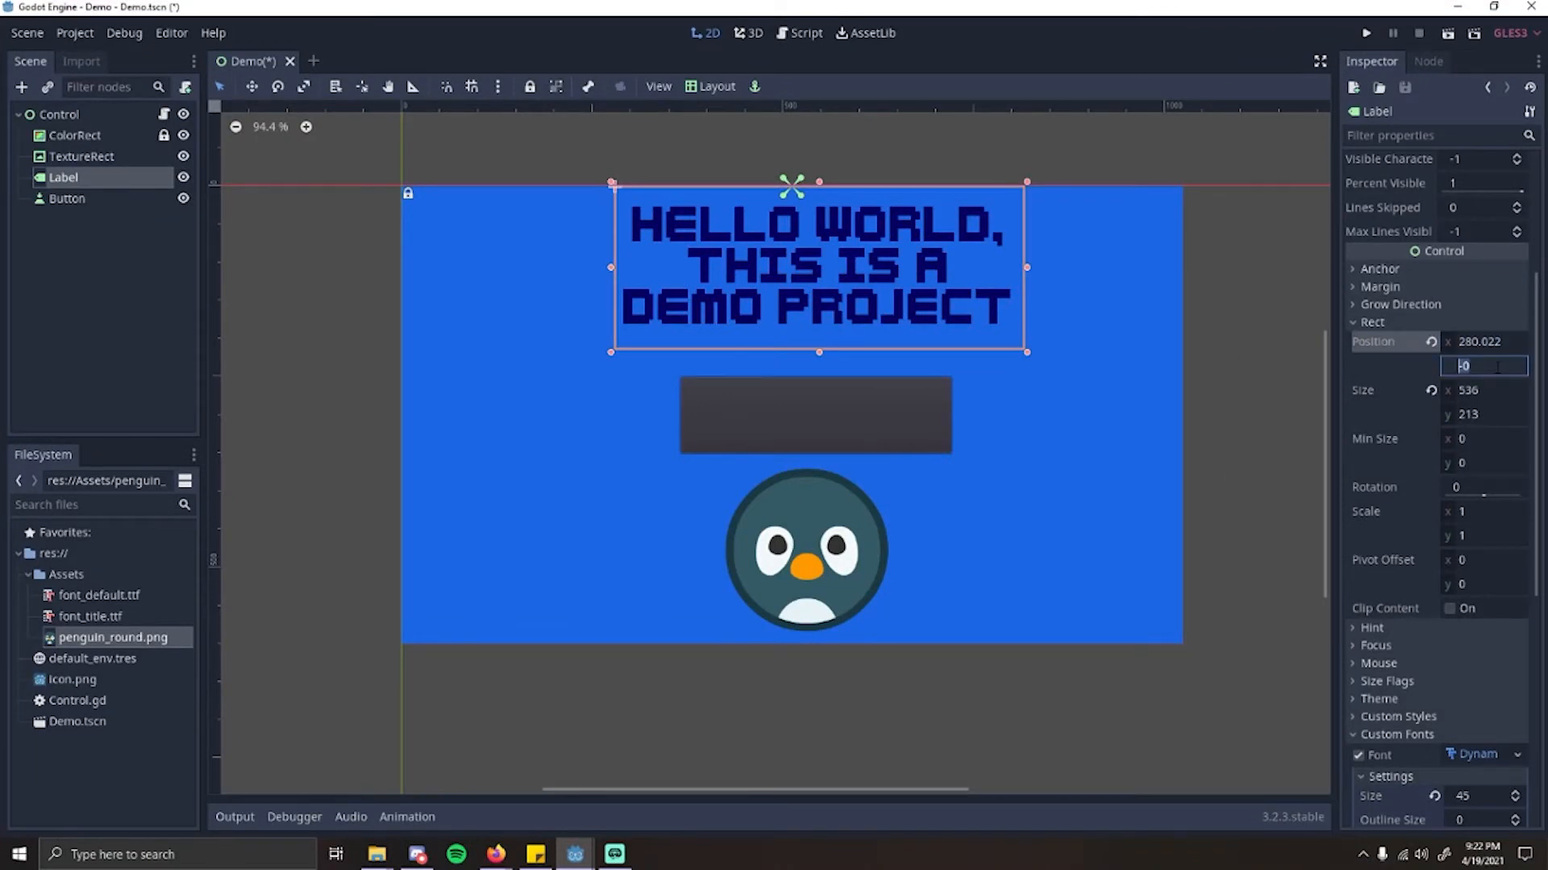
pyautogui.click(1511, 342)
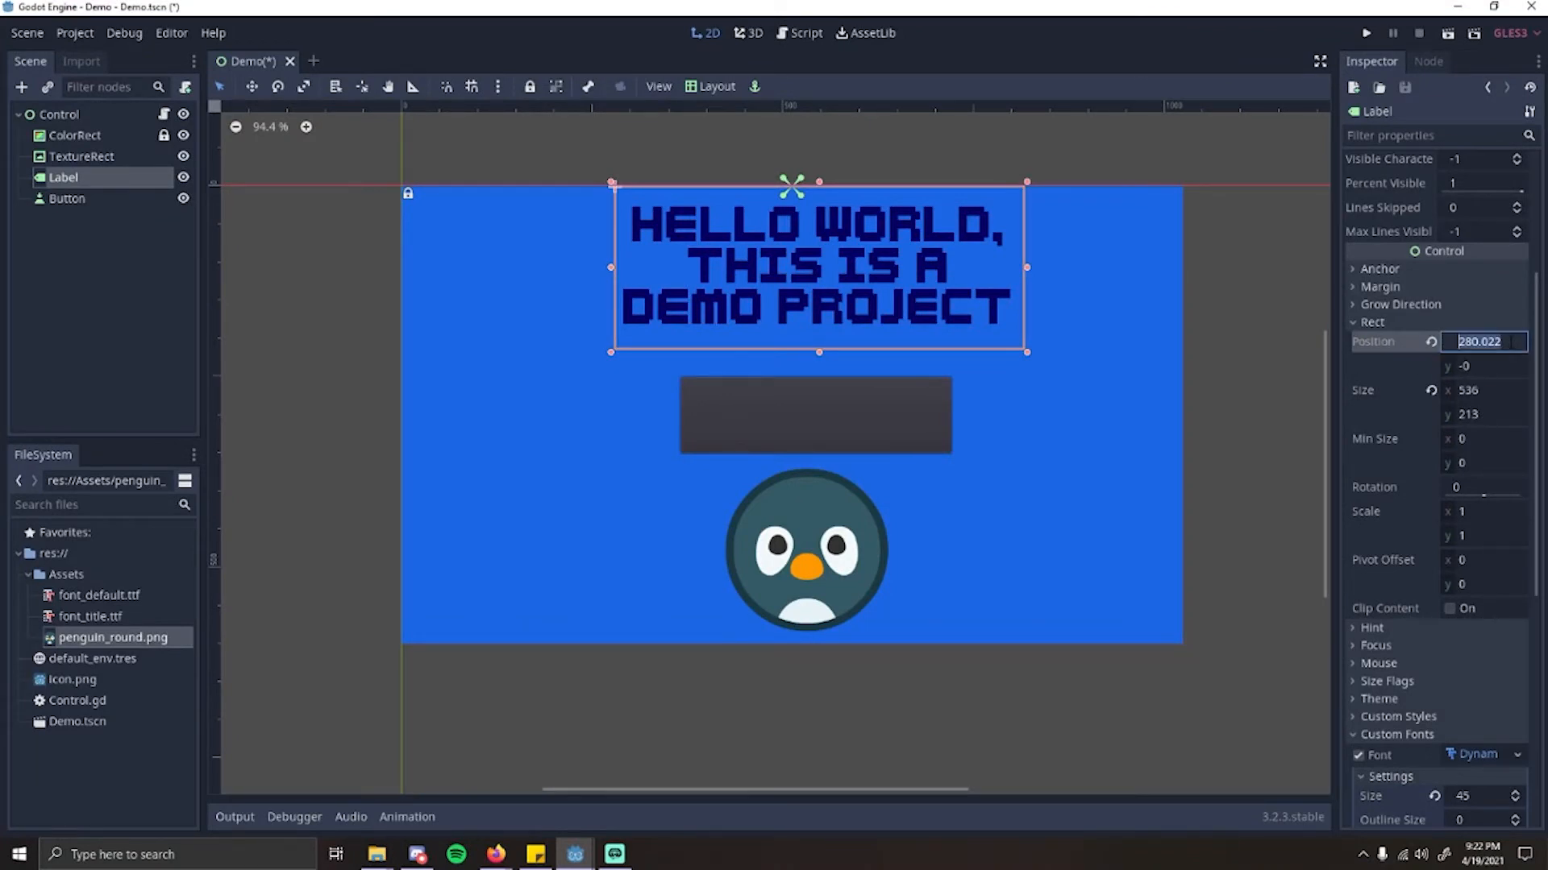
pyautogui.write('280')
pyautogui.press('Return')
pyautogui.scroll(-4, 944, 406)
pyautogui.scroll(3, 947, 434)
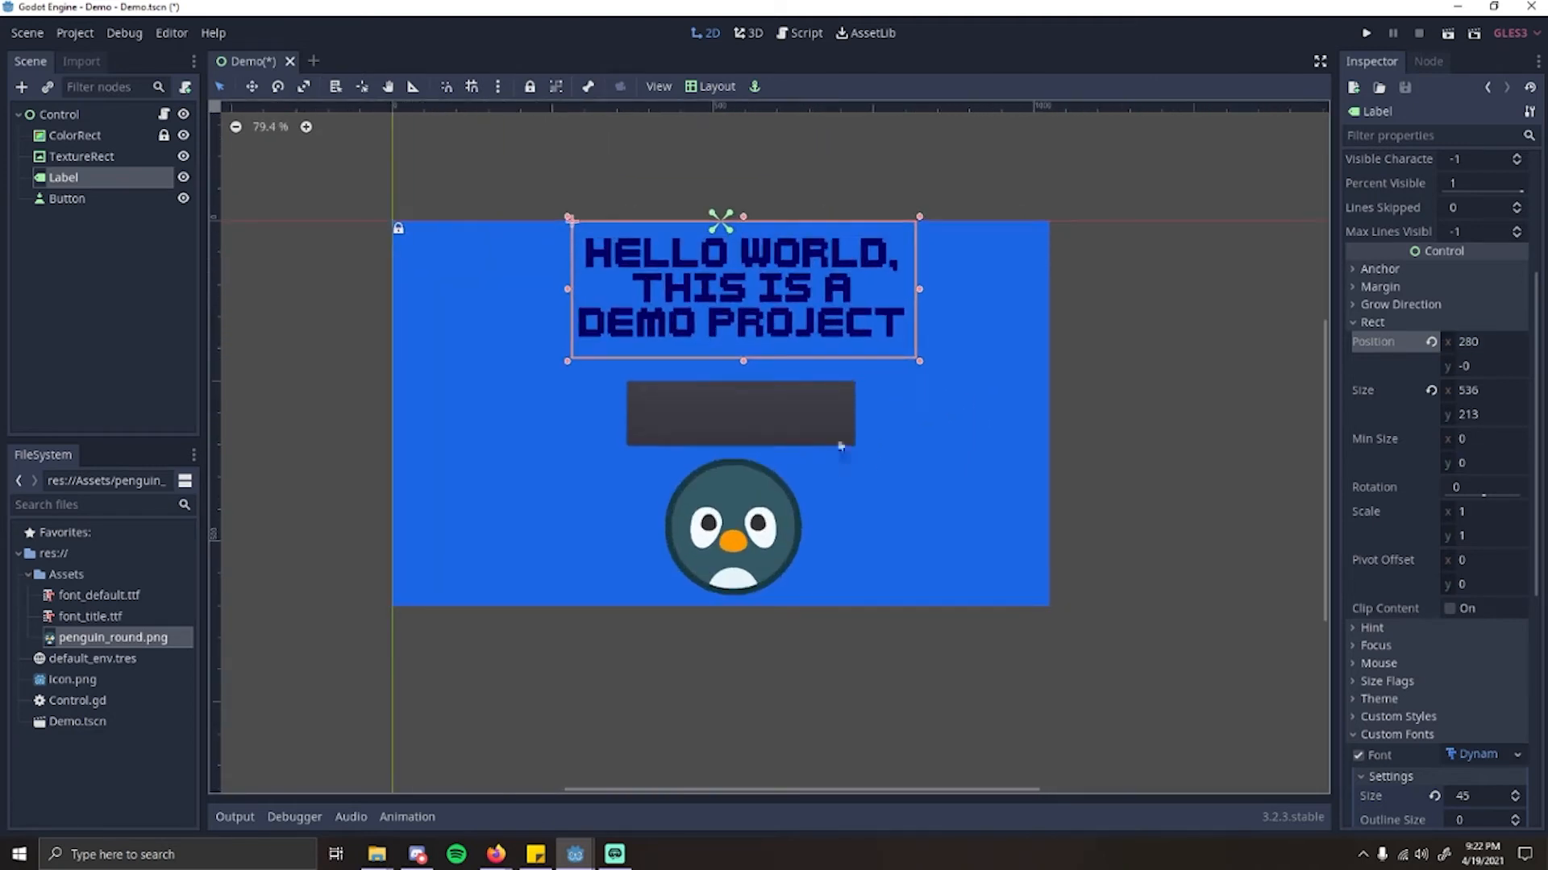
# Step: Compare the label's placement with the penguin, shift the label slightly left and set its x position to 260
pyautogui.scroll(1, 798, 419)
pyautogui.click(733, 527)
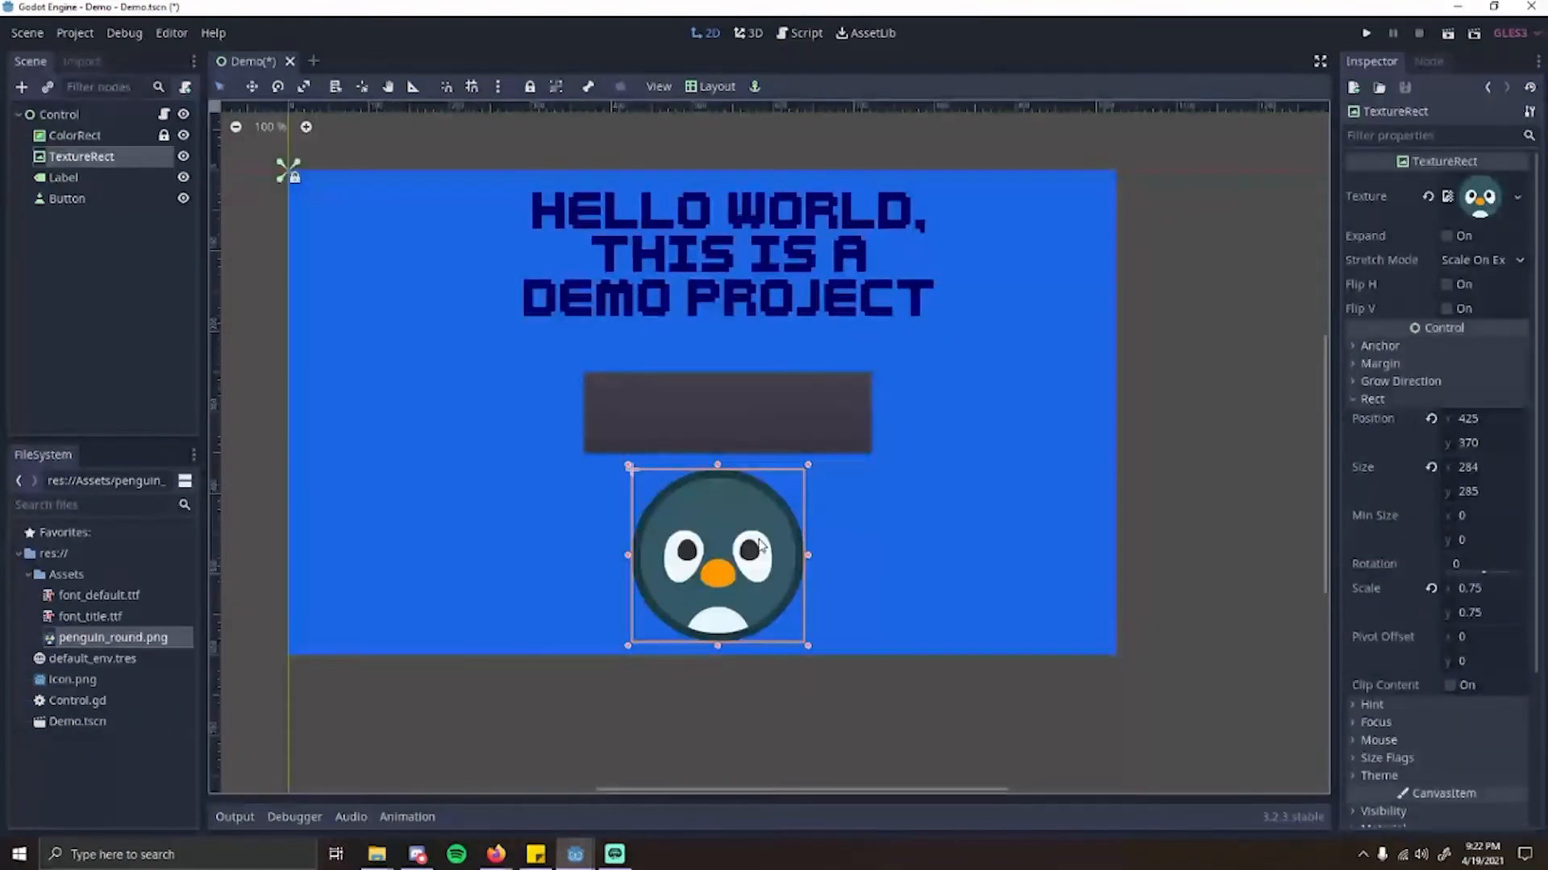
pyautogui.click(817, 264)
pyautogui.click(750, 505)
pyautogui.click(851, 280)
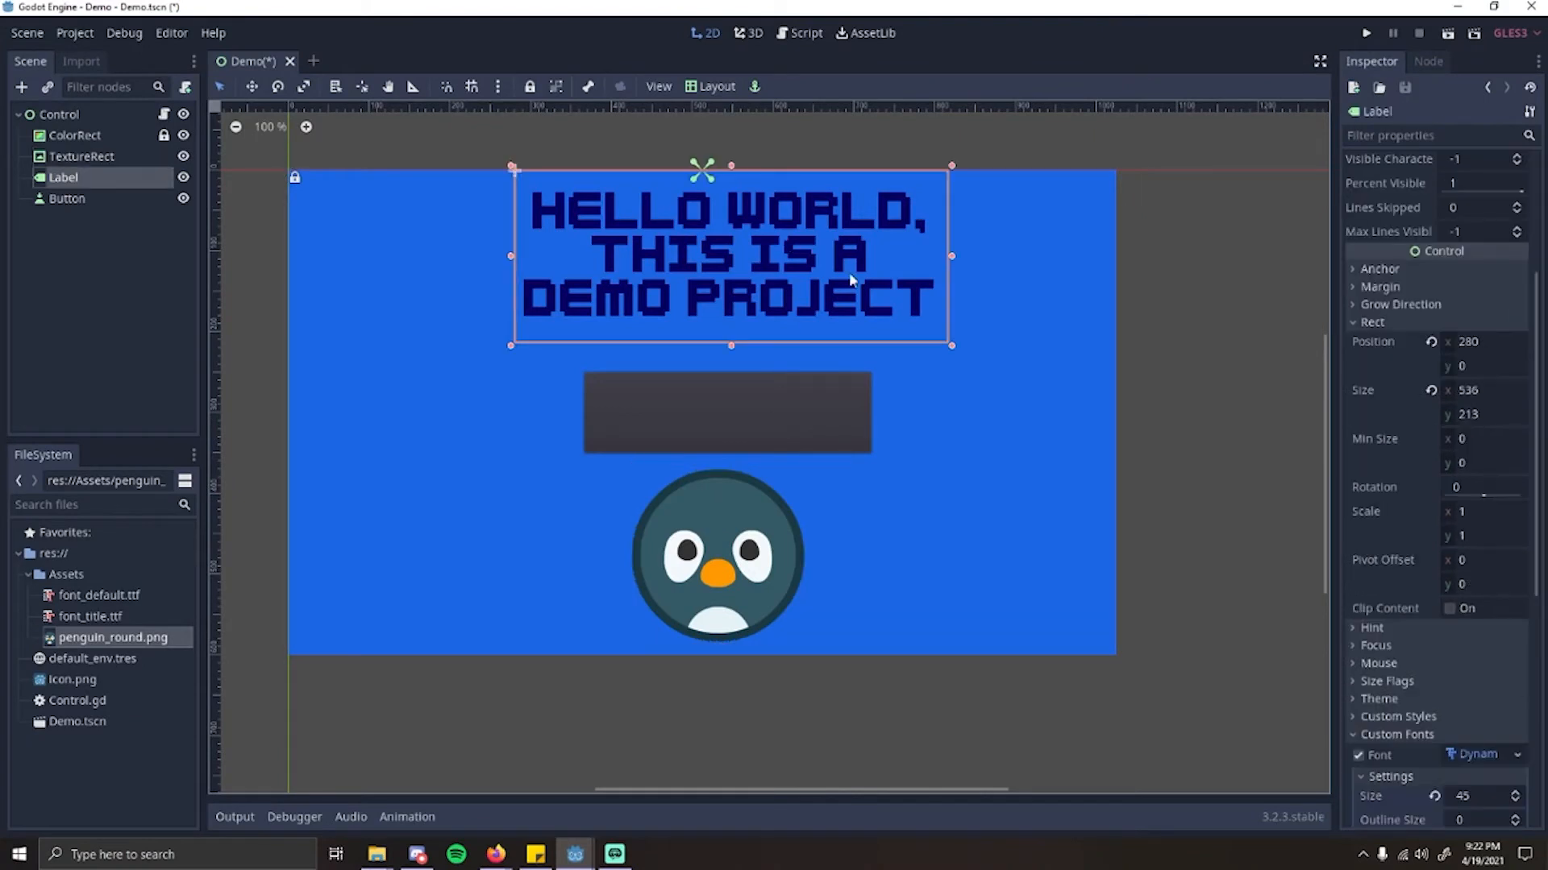
pyautogui.moveTo(810, 269); pyautogui.dragTo(795, 252)
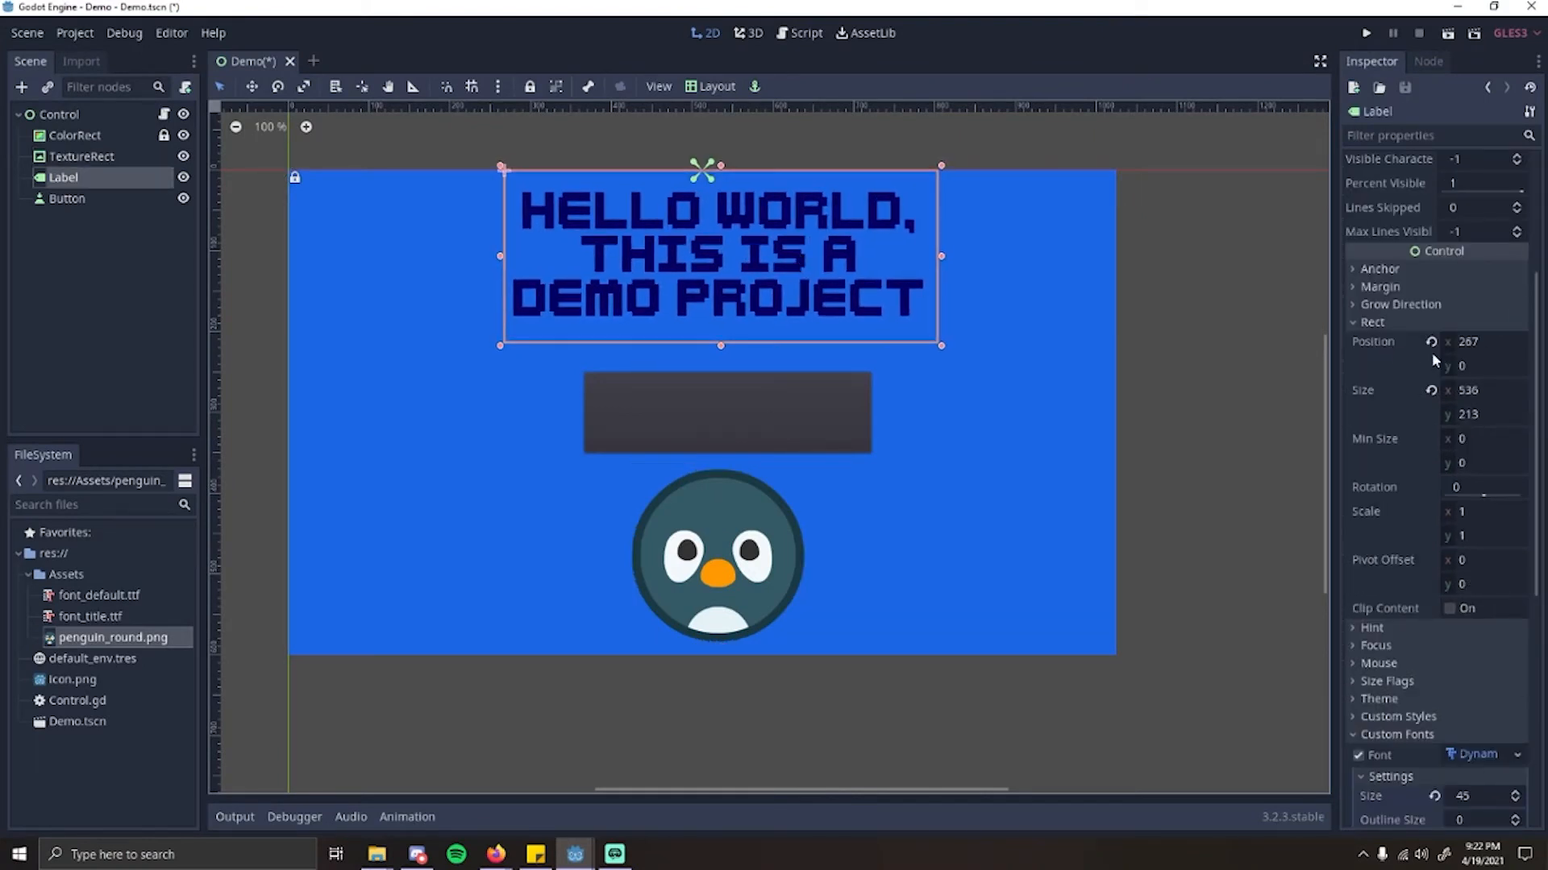
pyautogui.click(1468, 342)
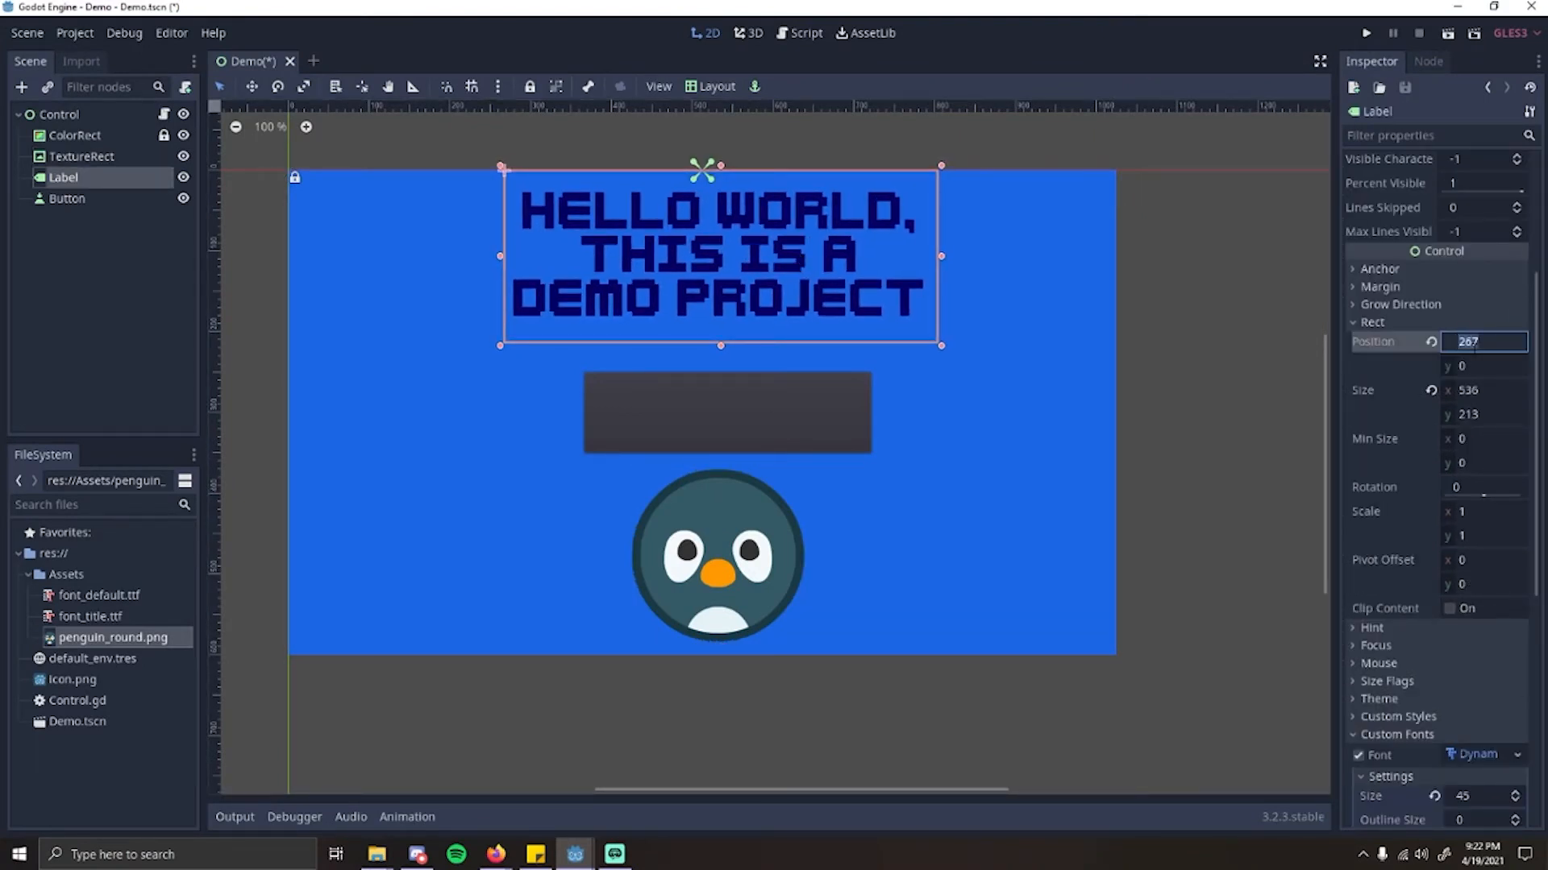
pyautogui.write('260')
pyautogui.press('Return')
pyautogui.scroll(-2, 816, 413)
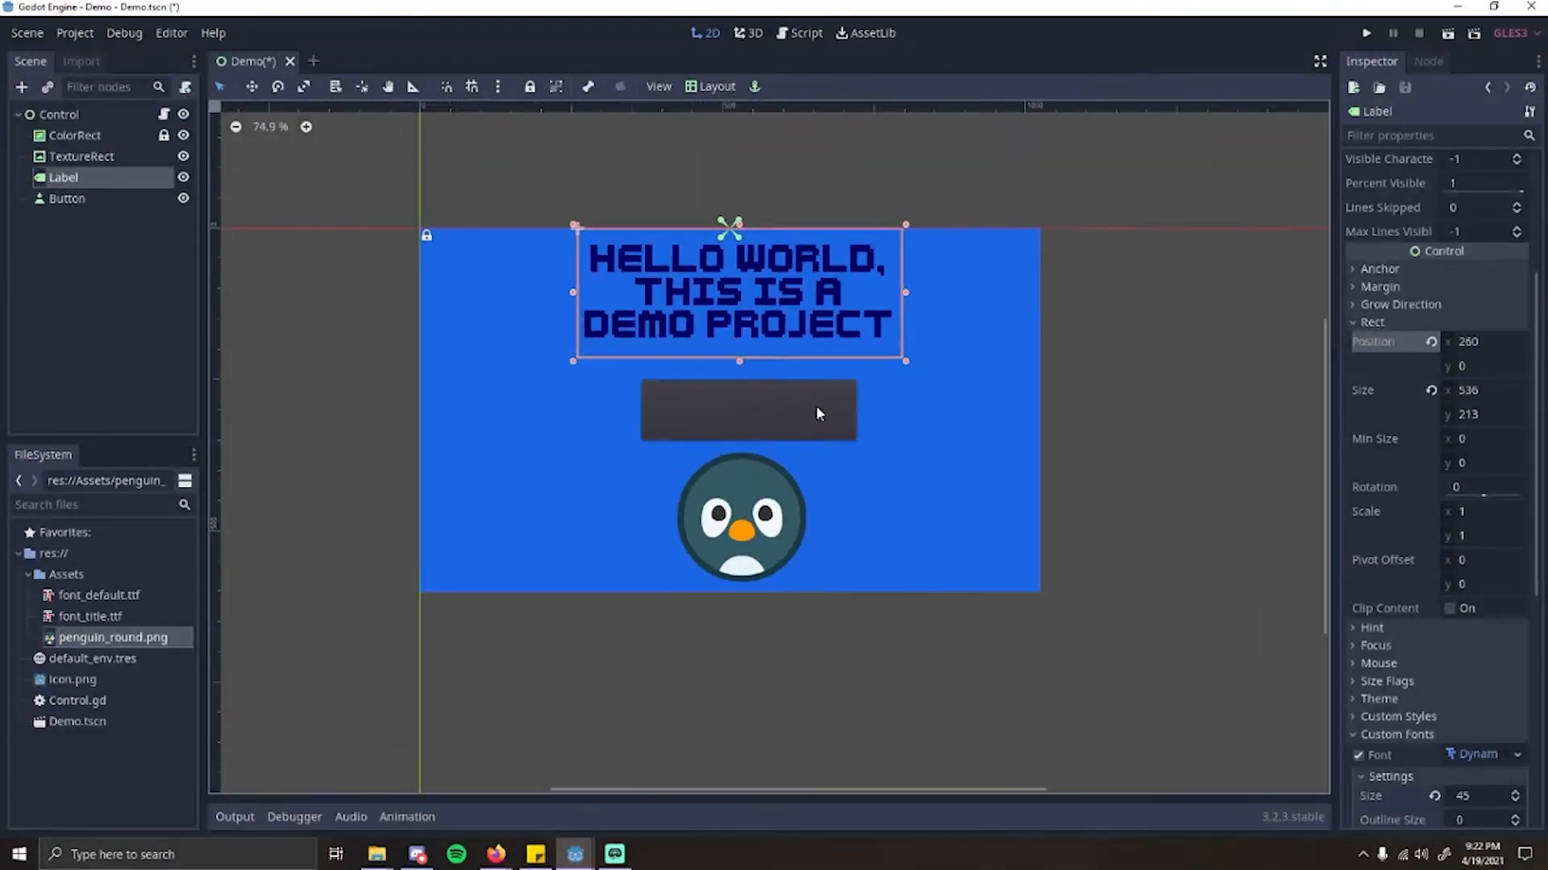
pyautogui.scroll(-2, 873, 436)
pyautogui.scroll(4, 834, 403)
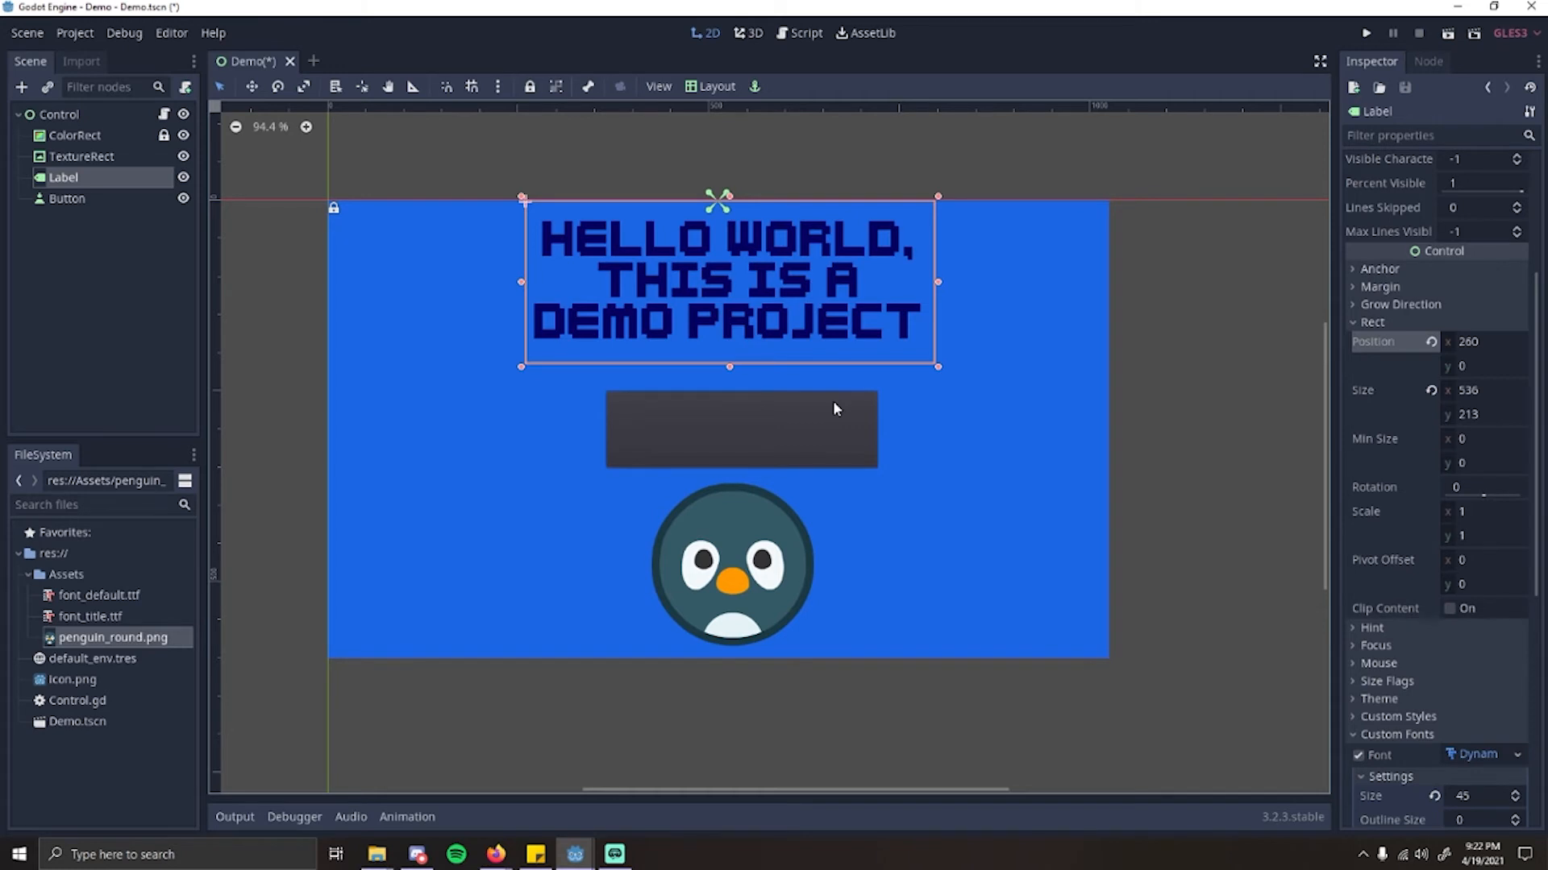
# Step: Move the button left to centre it under the title and set its text to "Click Me!"
pyautogui.click(797, 408)
pyautogui.moveTo(797, 408); pyautogui.dragTo(757, 408)
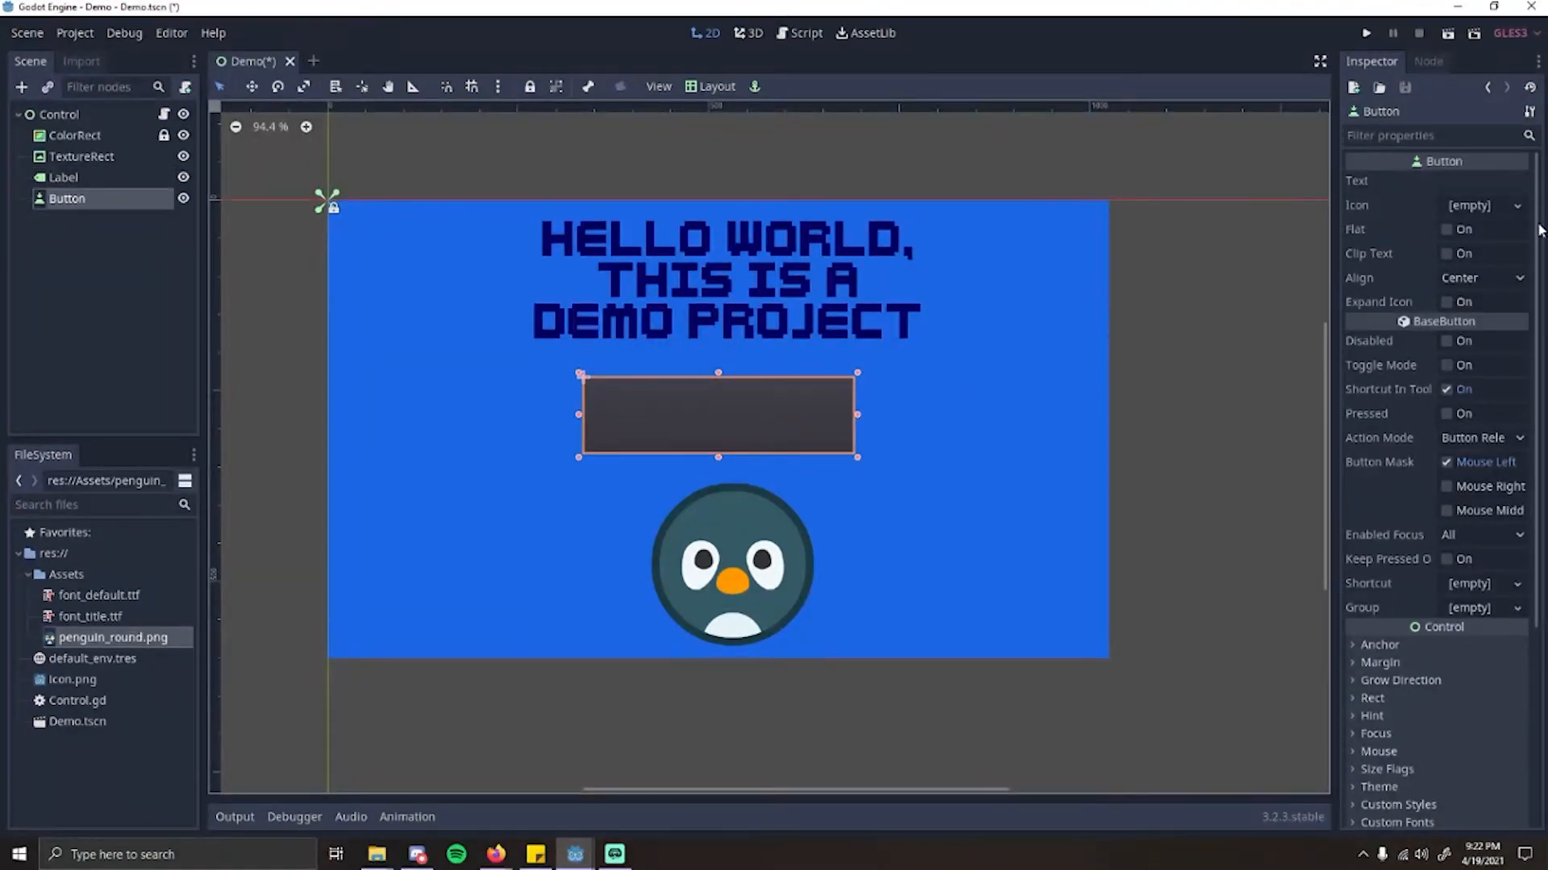
pyautogui.click(1475, 181)
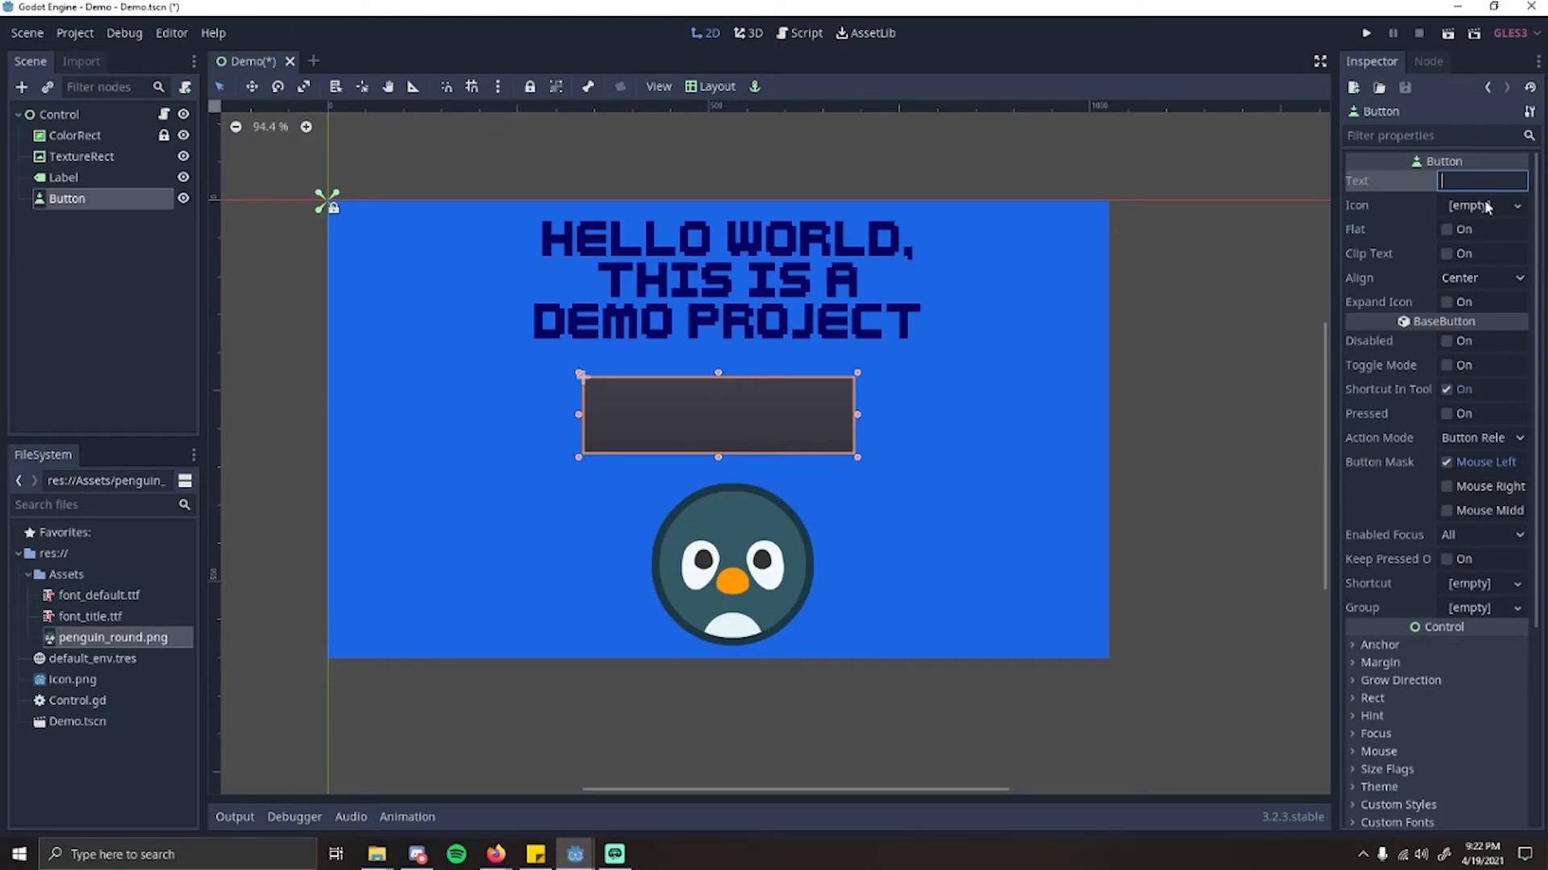
pyautogui.write('Clik')
pyautogui.write('k me!')
pyautogui.press('BackSpace')
pyautogui.press('BackSpace')
pyautogui.press('BackSpace')
pyautogui.press('BackSpace')
pyautogui.write('Me!')
pyautogui.scroll(5, 723, 381)
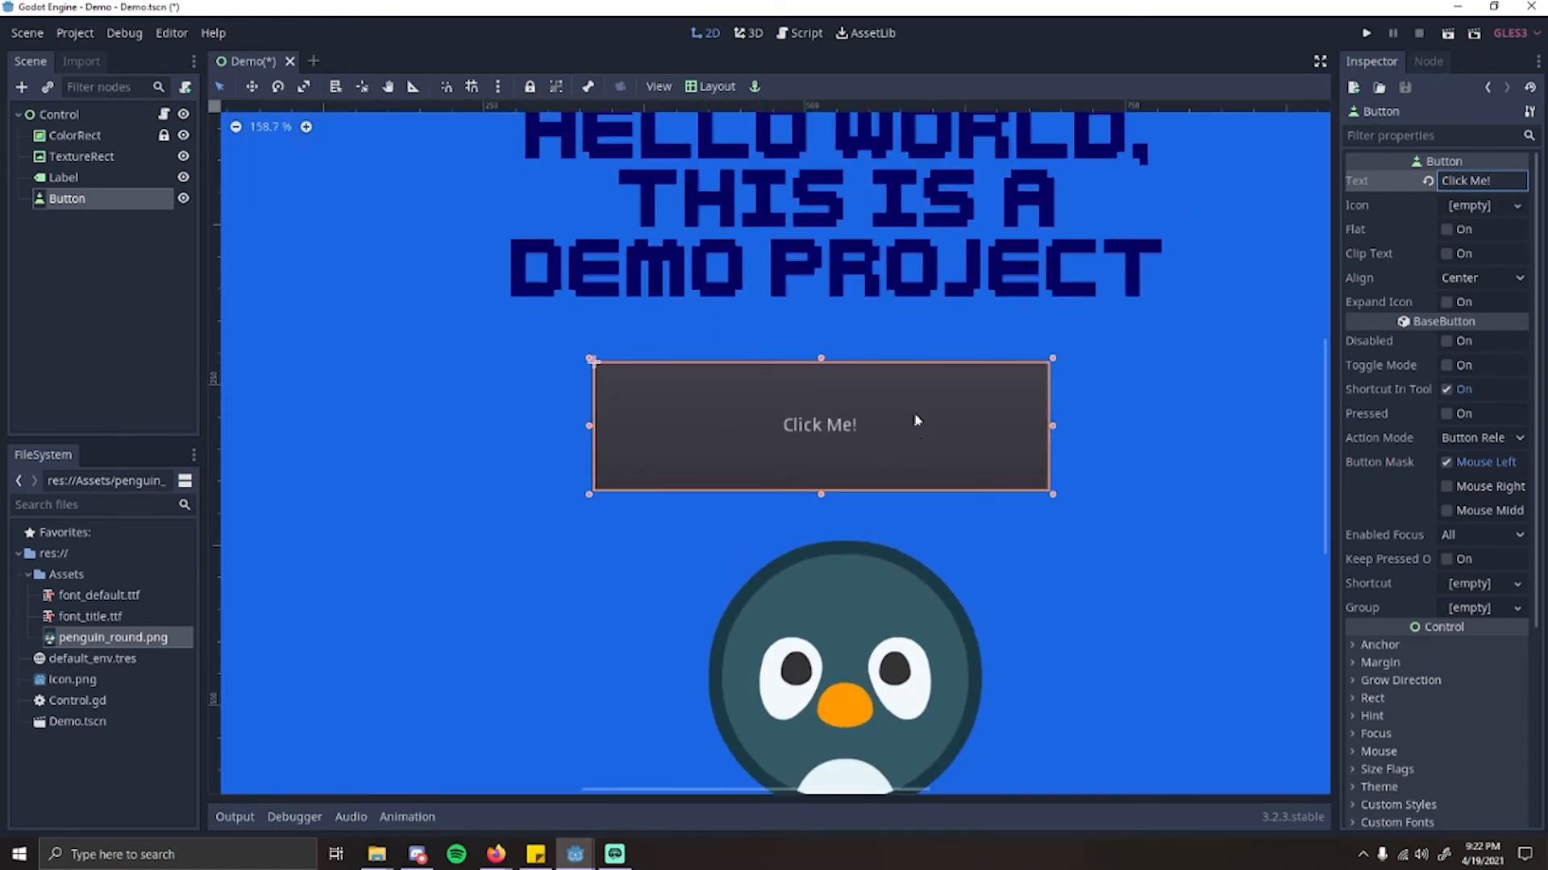
pyautogui.scroll(-3, 871, 417)
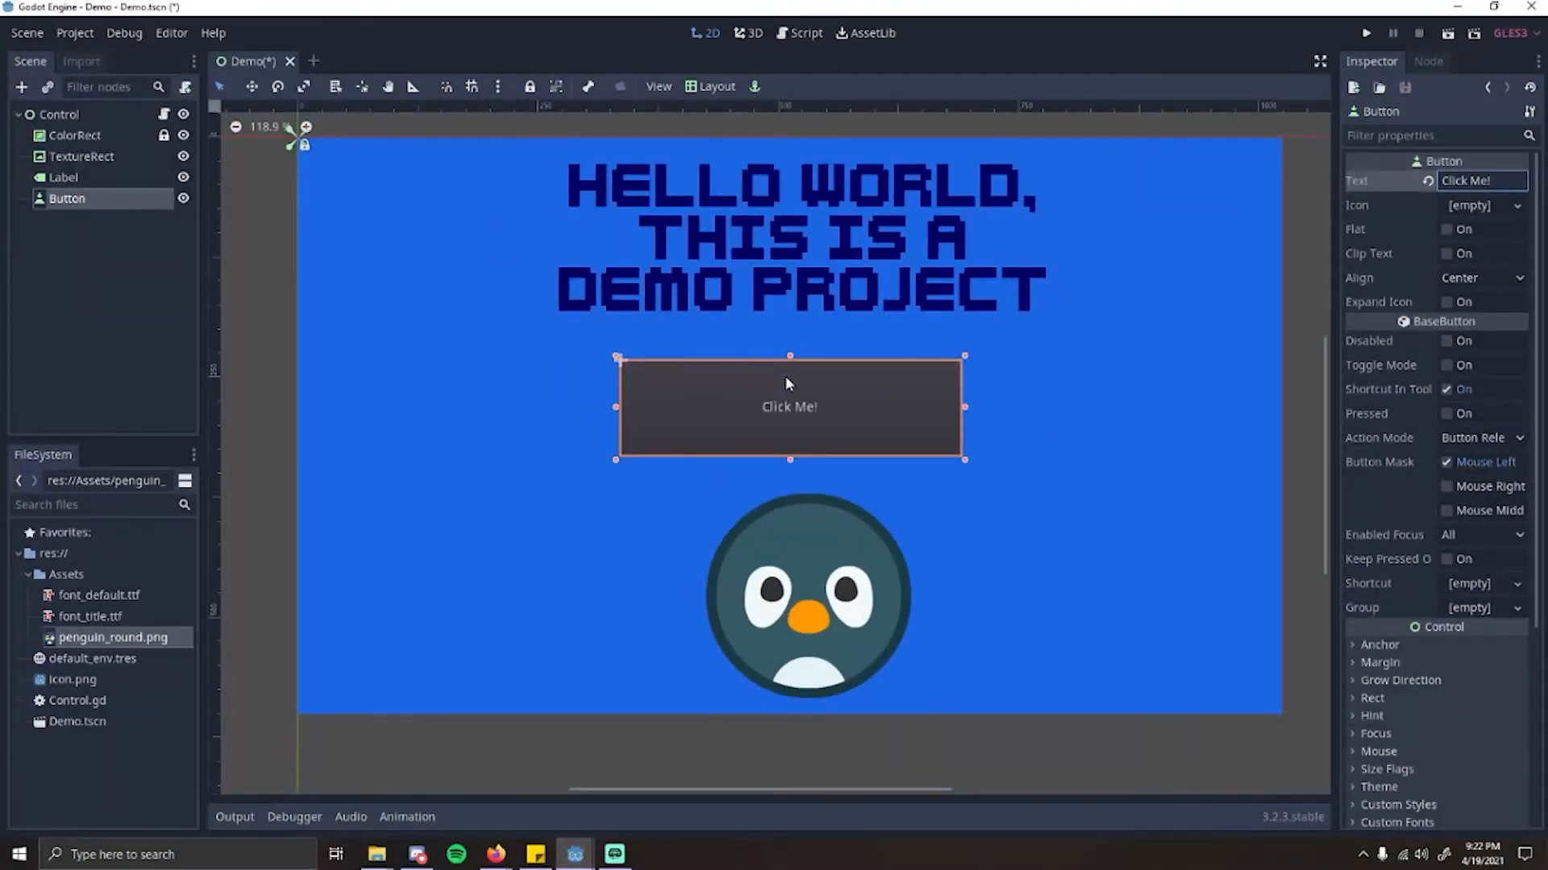
# Step: Toggle the button's Flat option to compare both looks and leave it enabled
pyautogui.click(1446, 230)
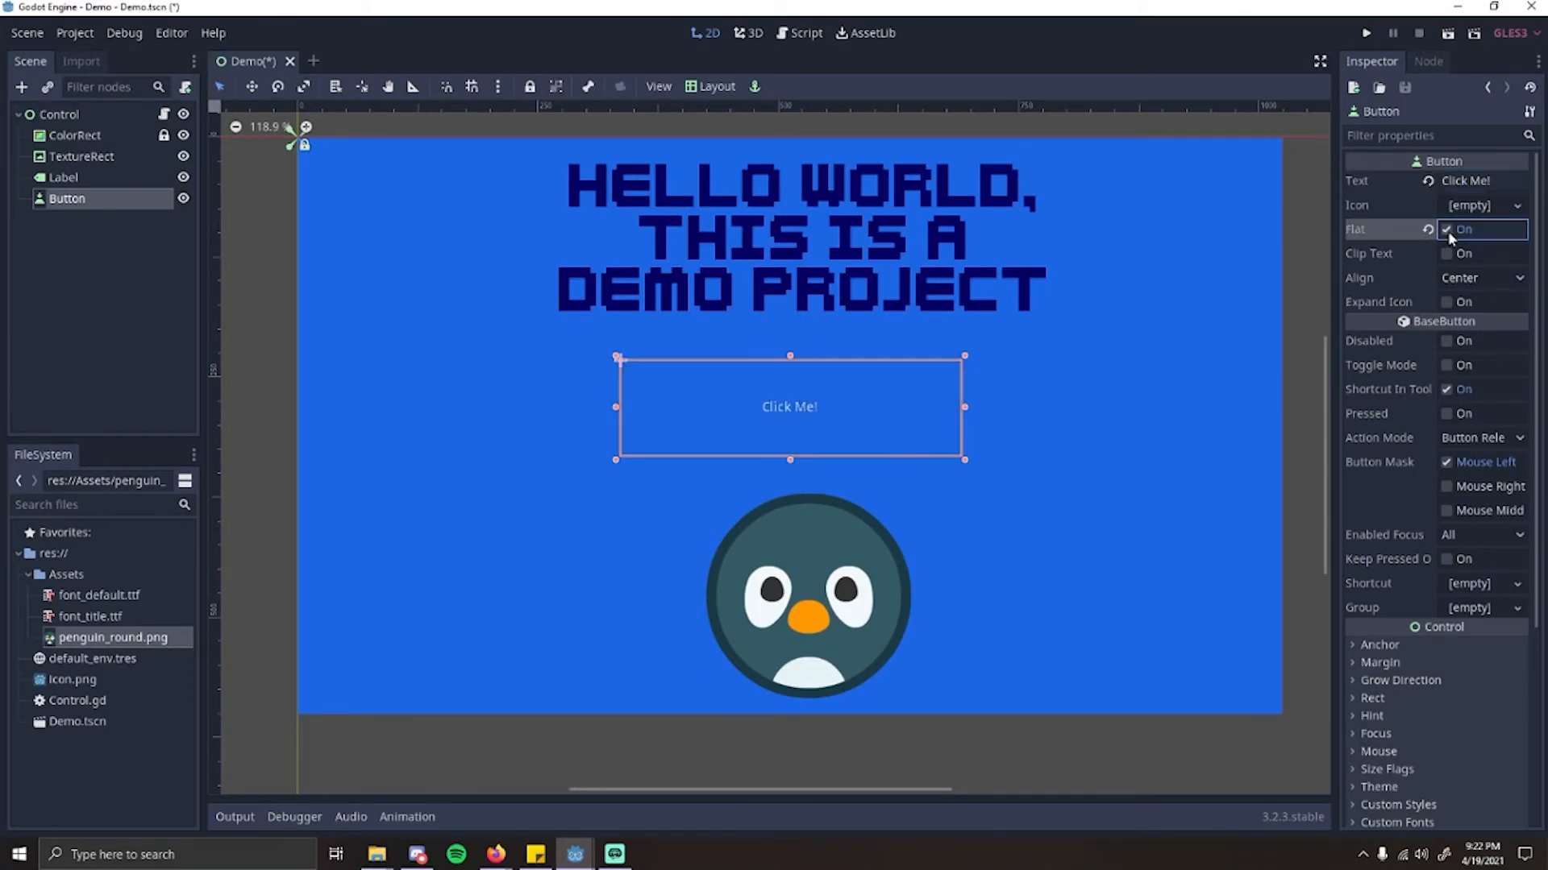
pyautogui.scroll(3, 919, 470)
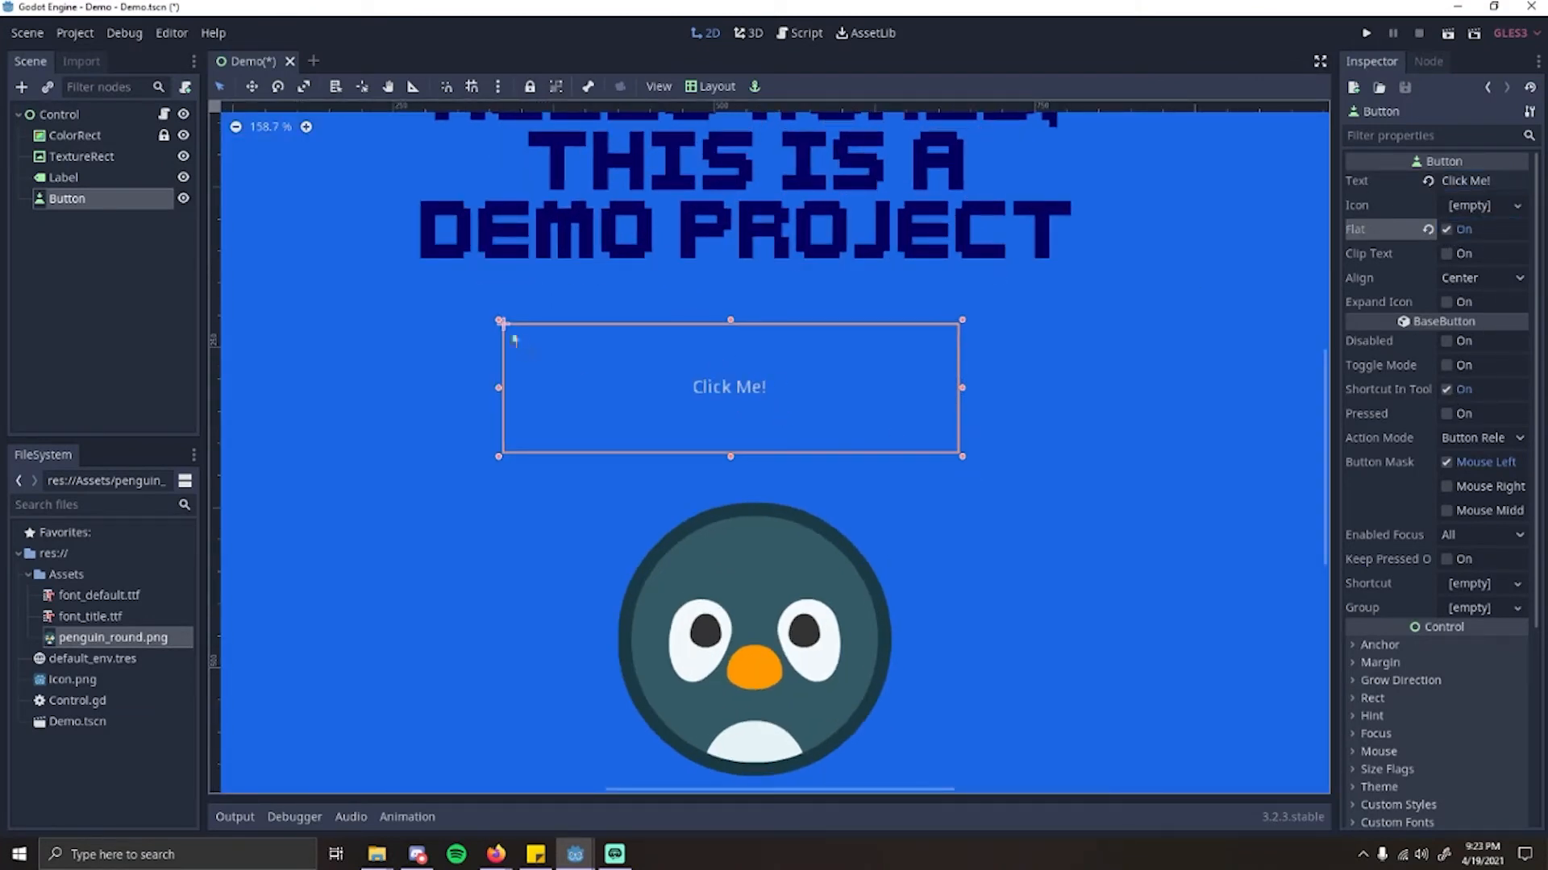
pyautogui.click(1446, 230)
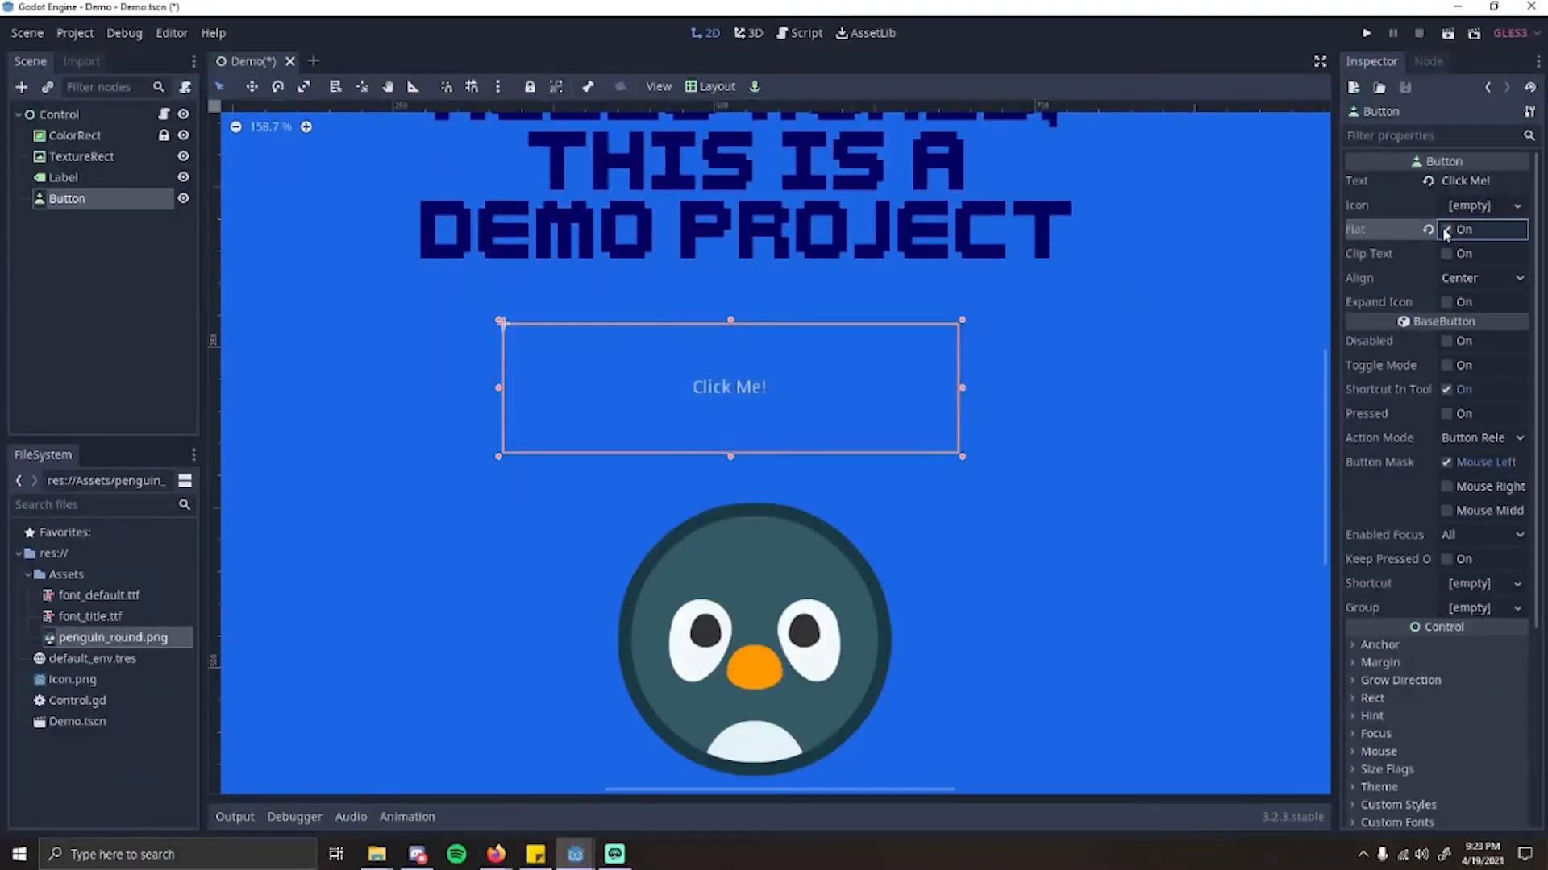
pyautogui.click(1446, 230)
pyautogui.click(1447, 230)
pyautogui.click(1447, 230)
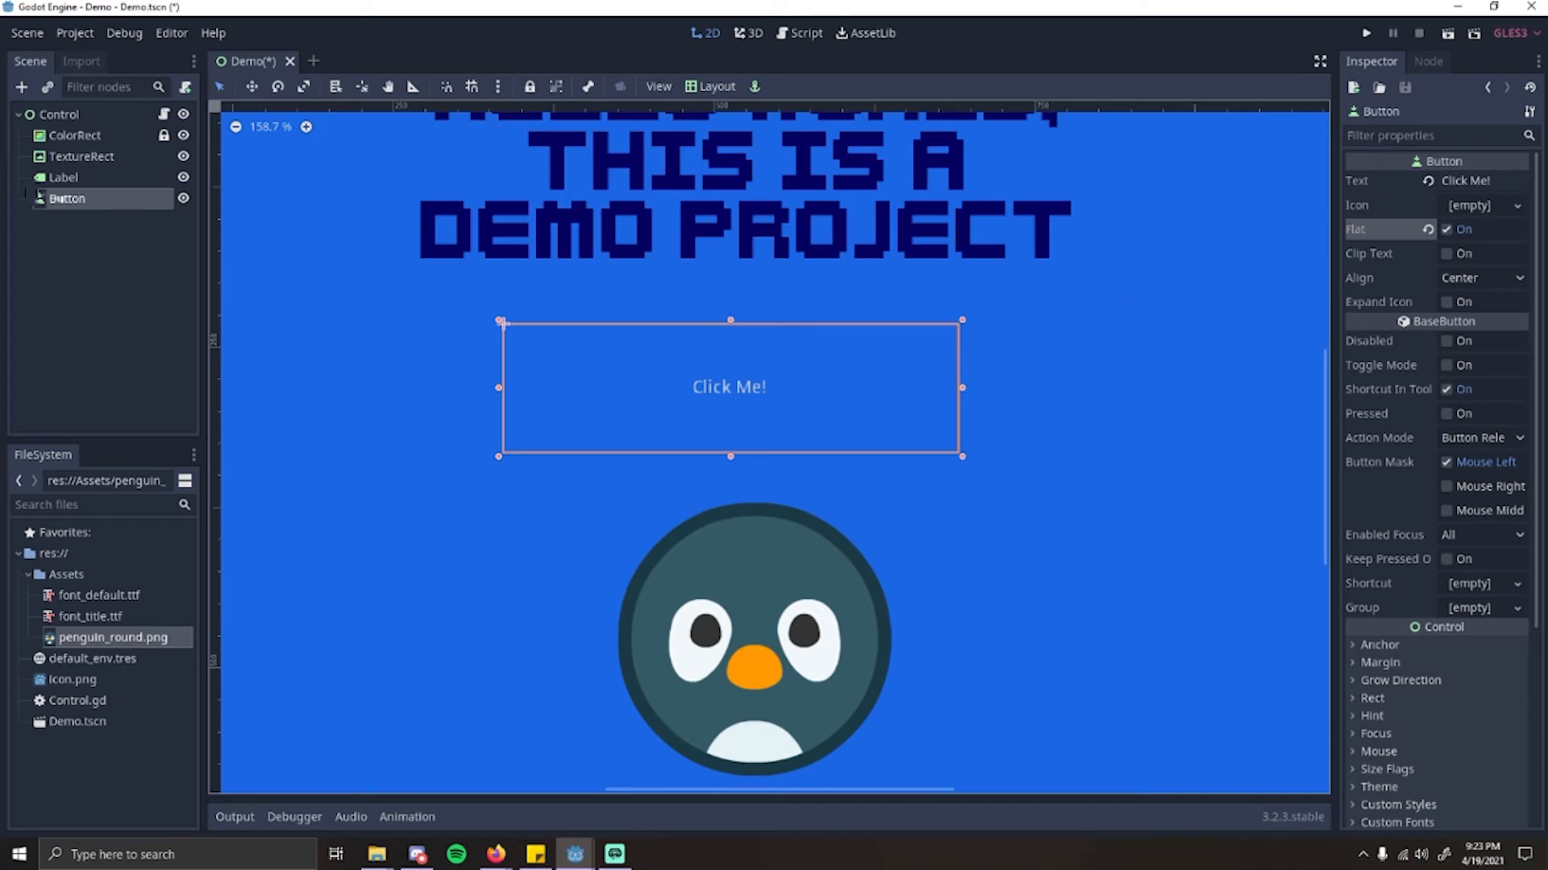
# Step: Assign a new DynamicFont as the button's custom font
pyautogui.click(73, 178)
pyautogui.click(112, 202)
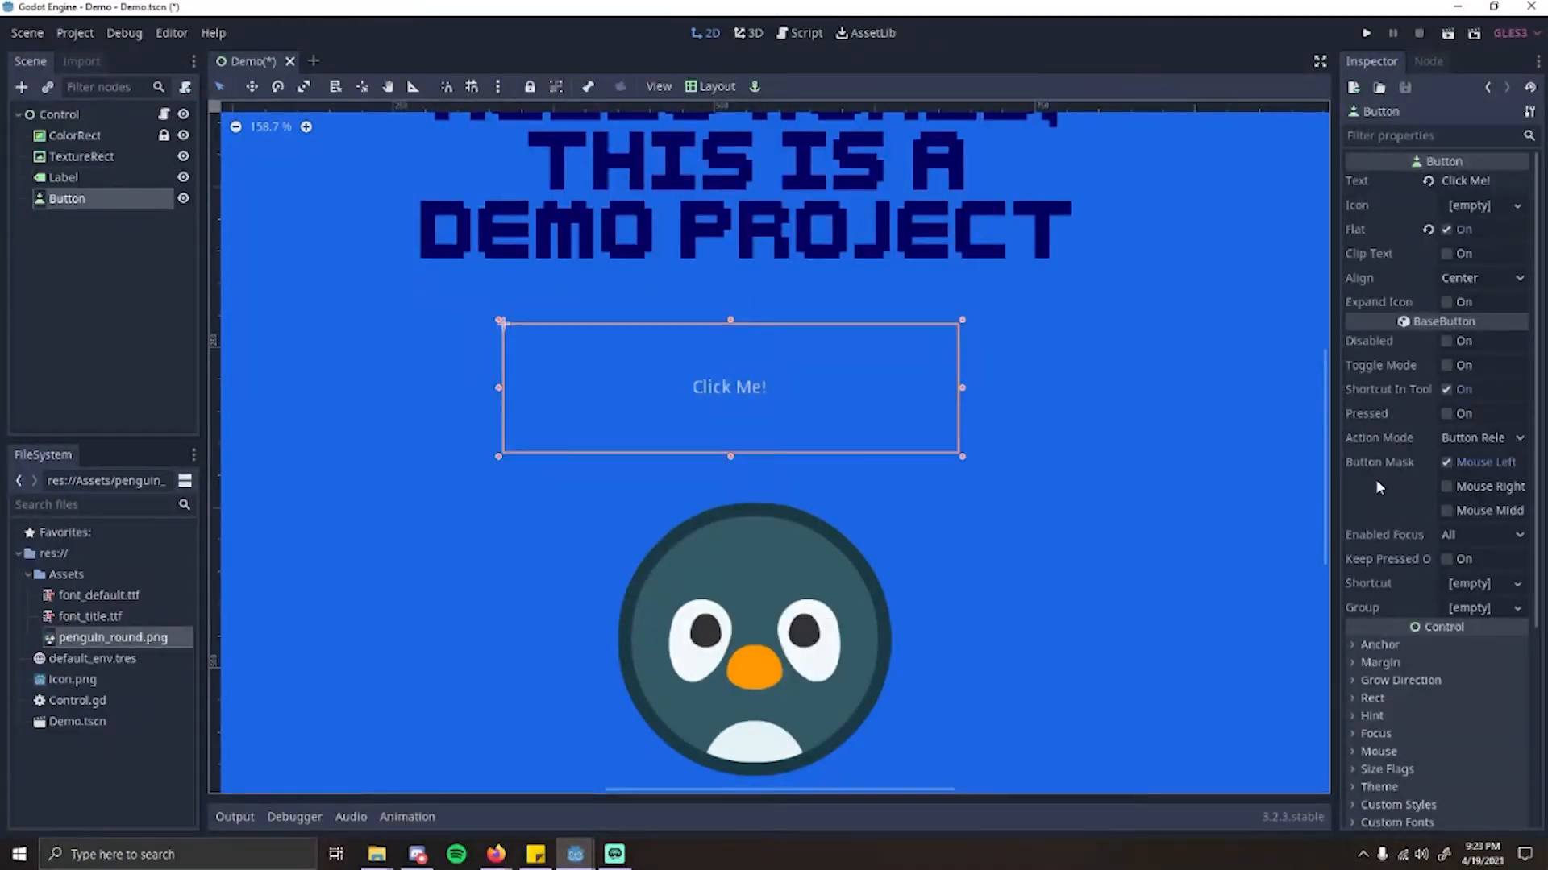
pyautogui.scroll(-5, 1378, 492)
pyautogui.click(1354, 543)
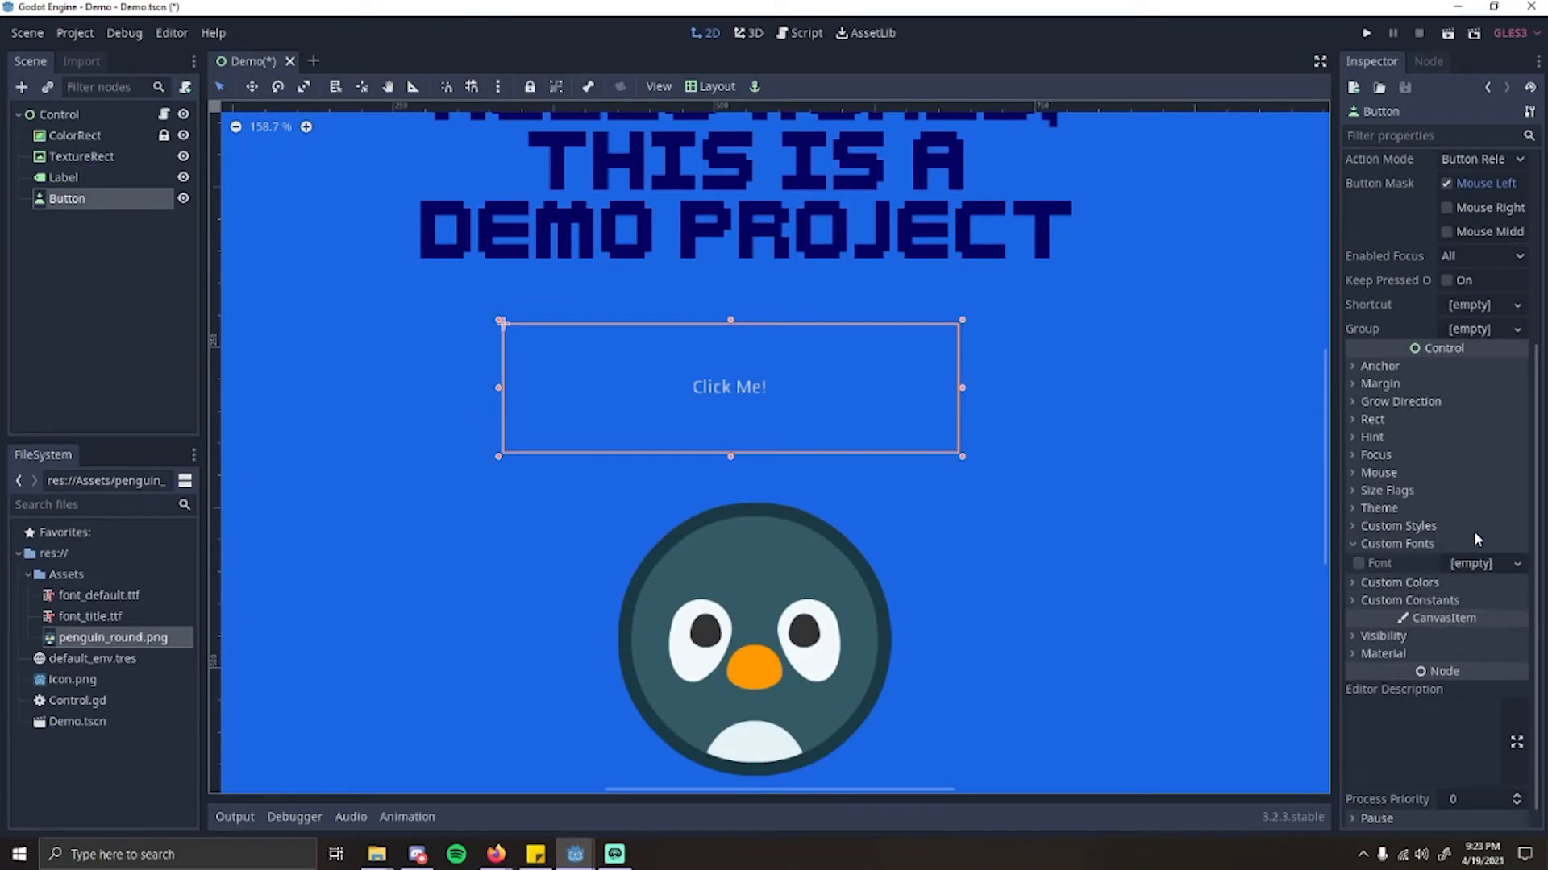
pyautogui.click(1471, 564)
pyautogui.click(1447, 607)
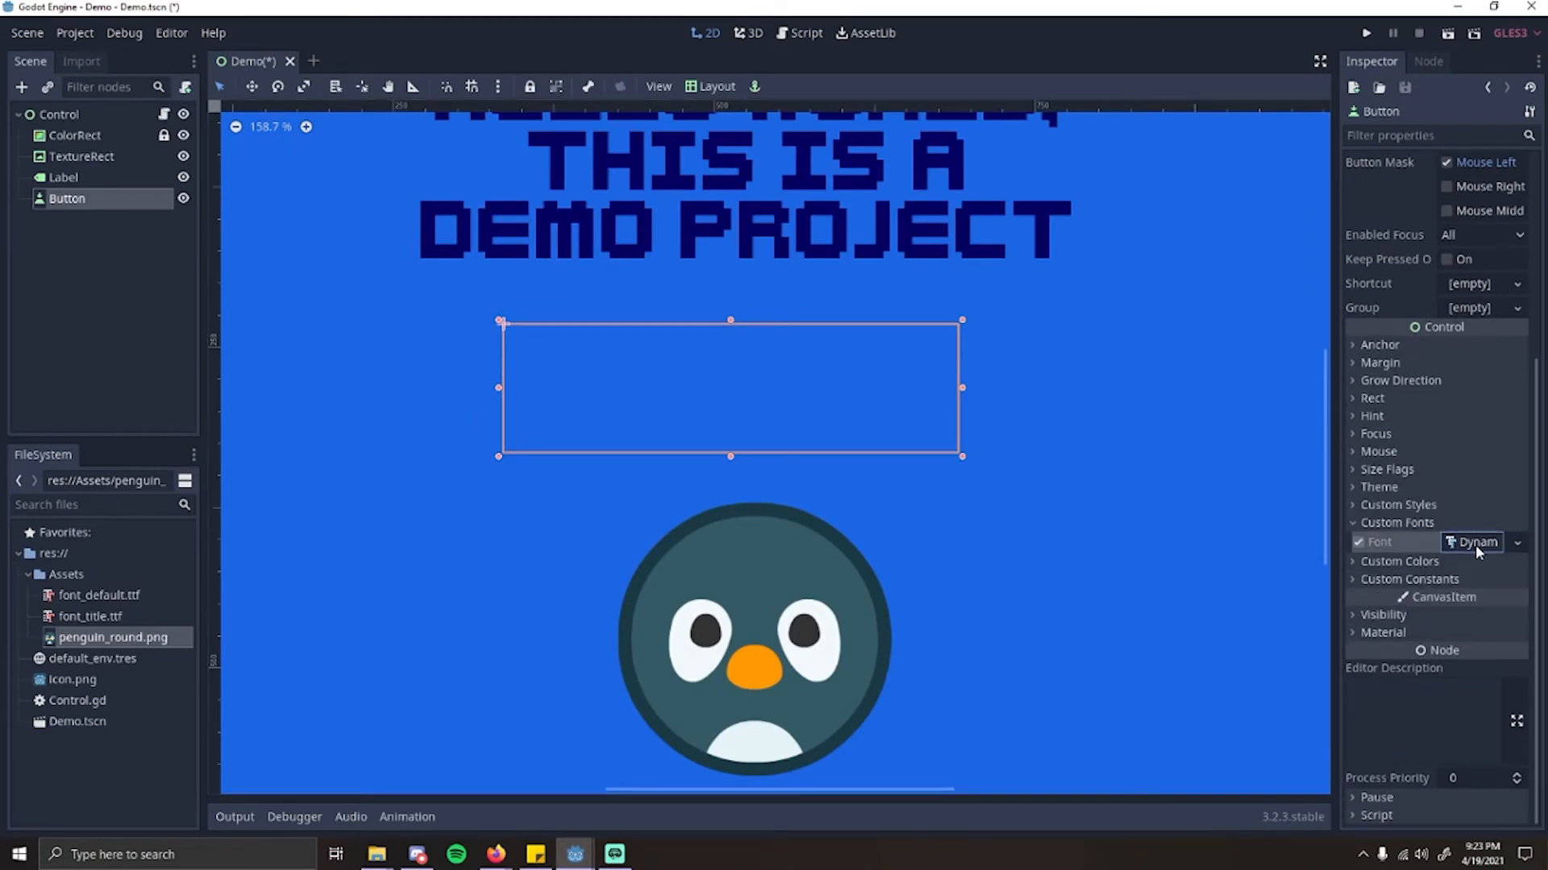
# Step: Use font_default.ttf from the Assets folder as the font data of the button's DynamicFont
pyautogui.click(1475, 538)
pyautogui.scroll(-1, 1419, 532)
pyautogui.click(1365, 525)
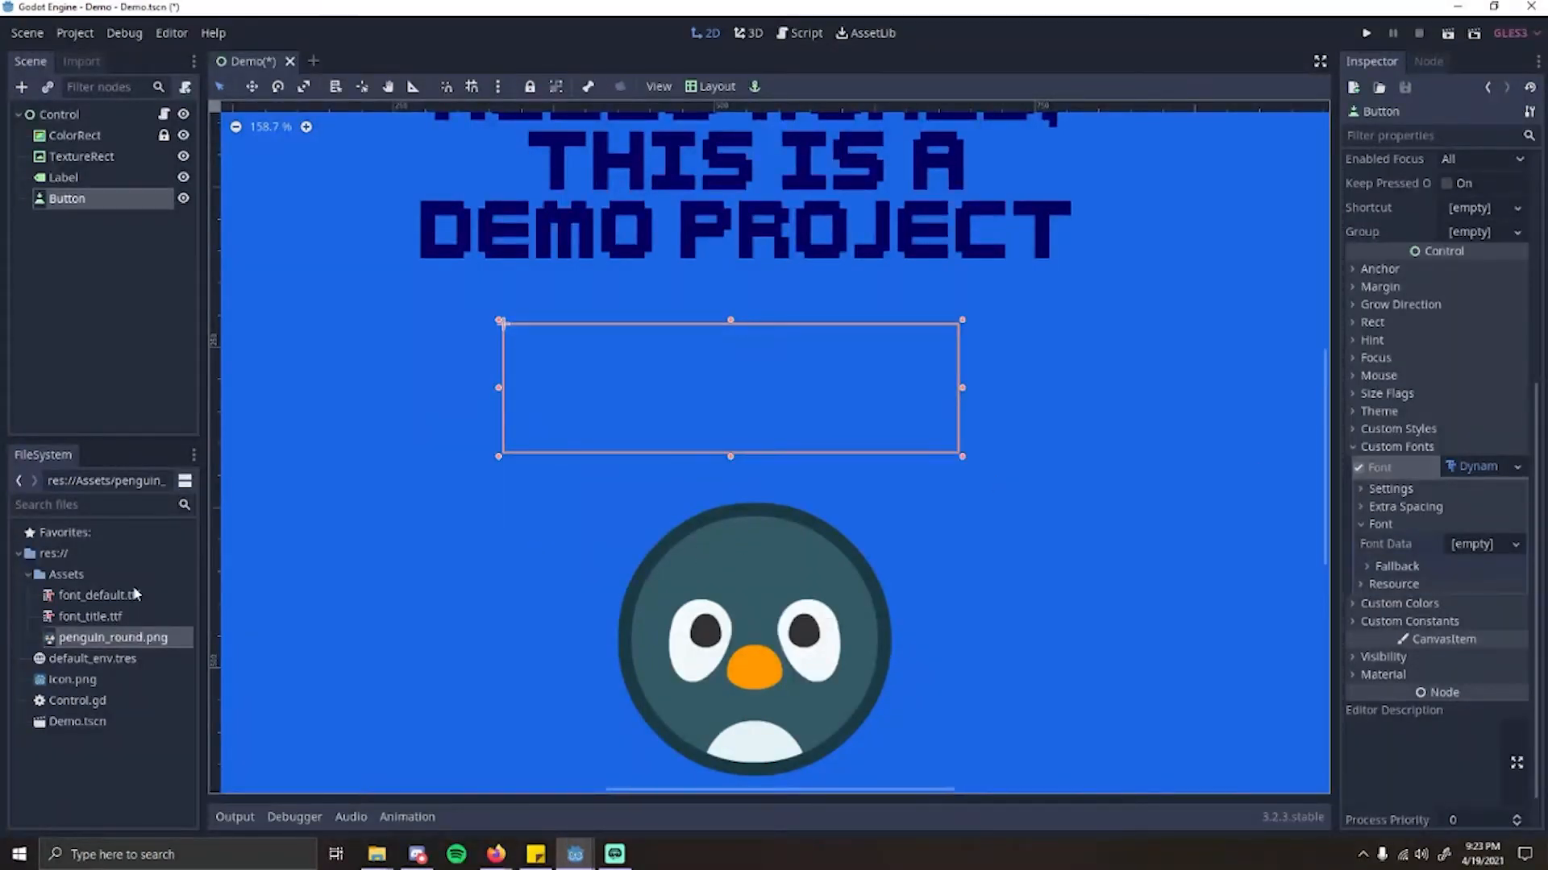
pyautogui.moveTo(134, 594); pyautogui.dragTo(1470, 550)
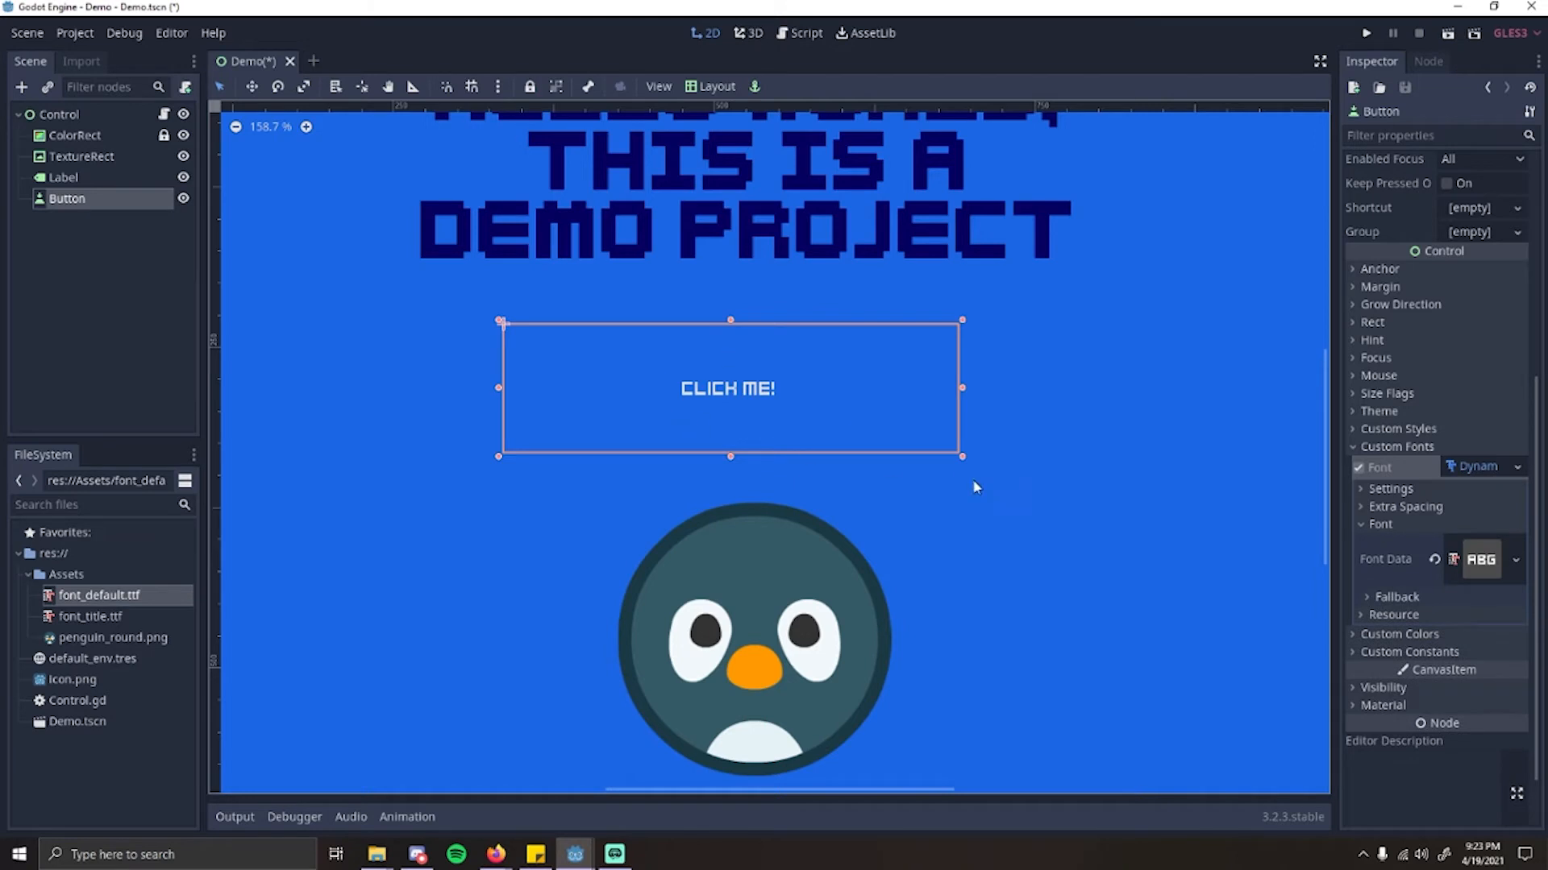
# Step: Set the font size of the button's DynamicFont to 100
pyautogui.click(1391, 489)
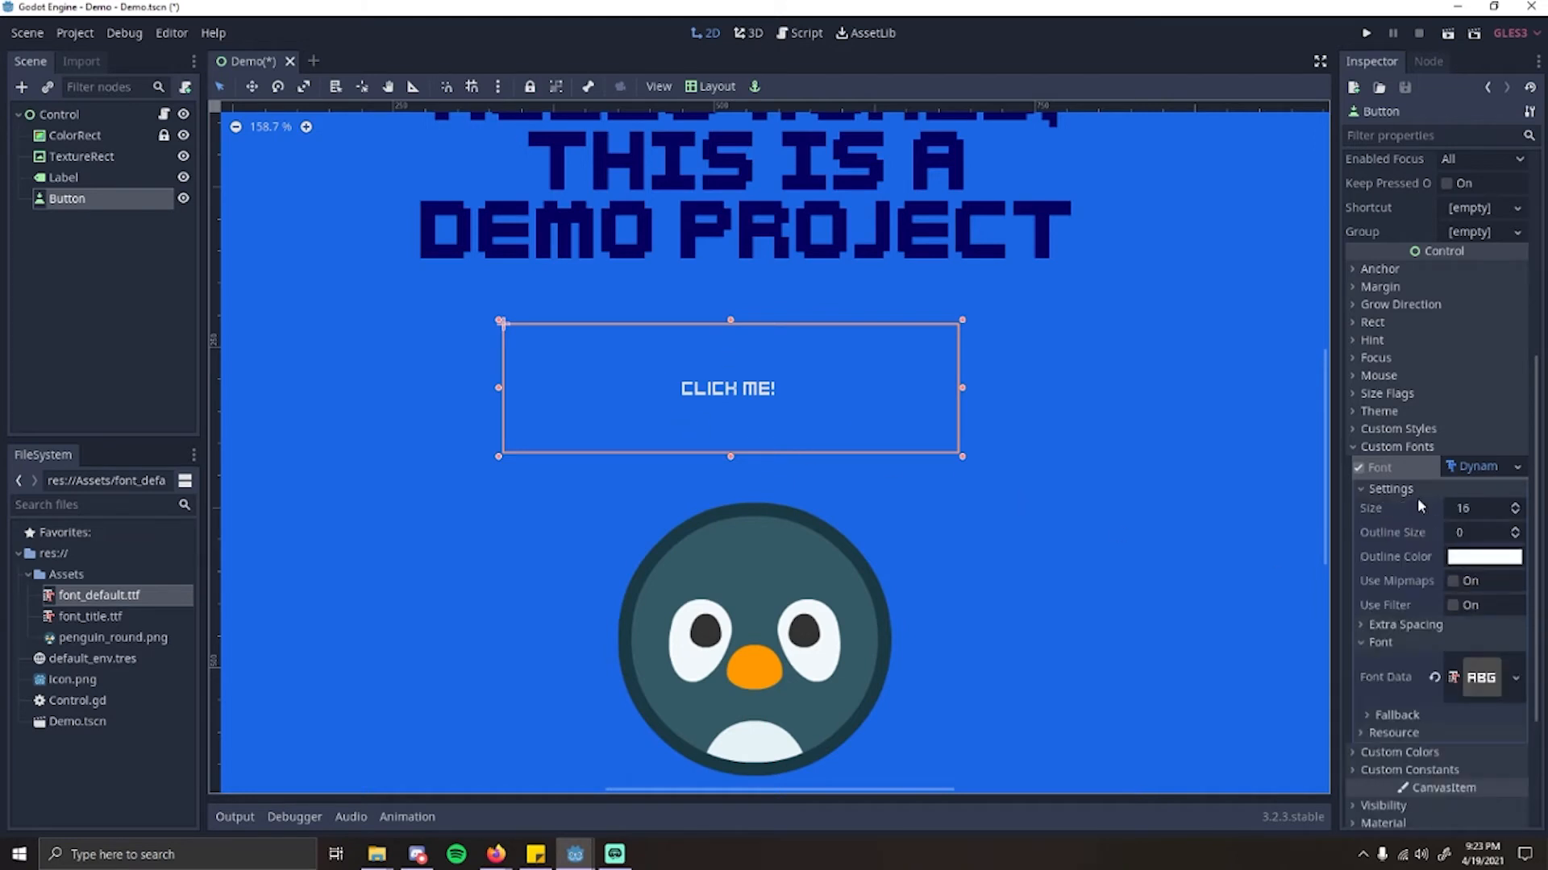
pyautogui.click(1516, 505)
pyautogui.click(1516, 506)
pyautogui.click(1517, 505)
pyautogui.click(1516, 505)
pyautogui.click(1516, 505)
pyautogui.click(1516, 506)
pyautogui.click(1516, 506)
pyautogui.click(1516, 506)
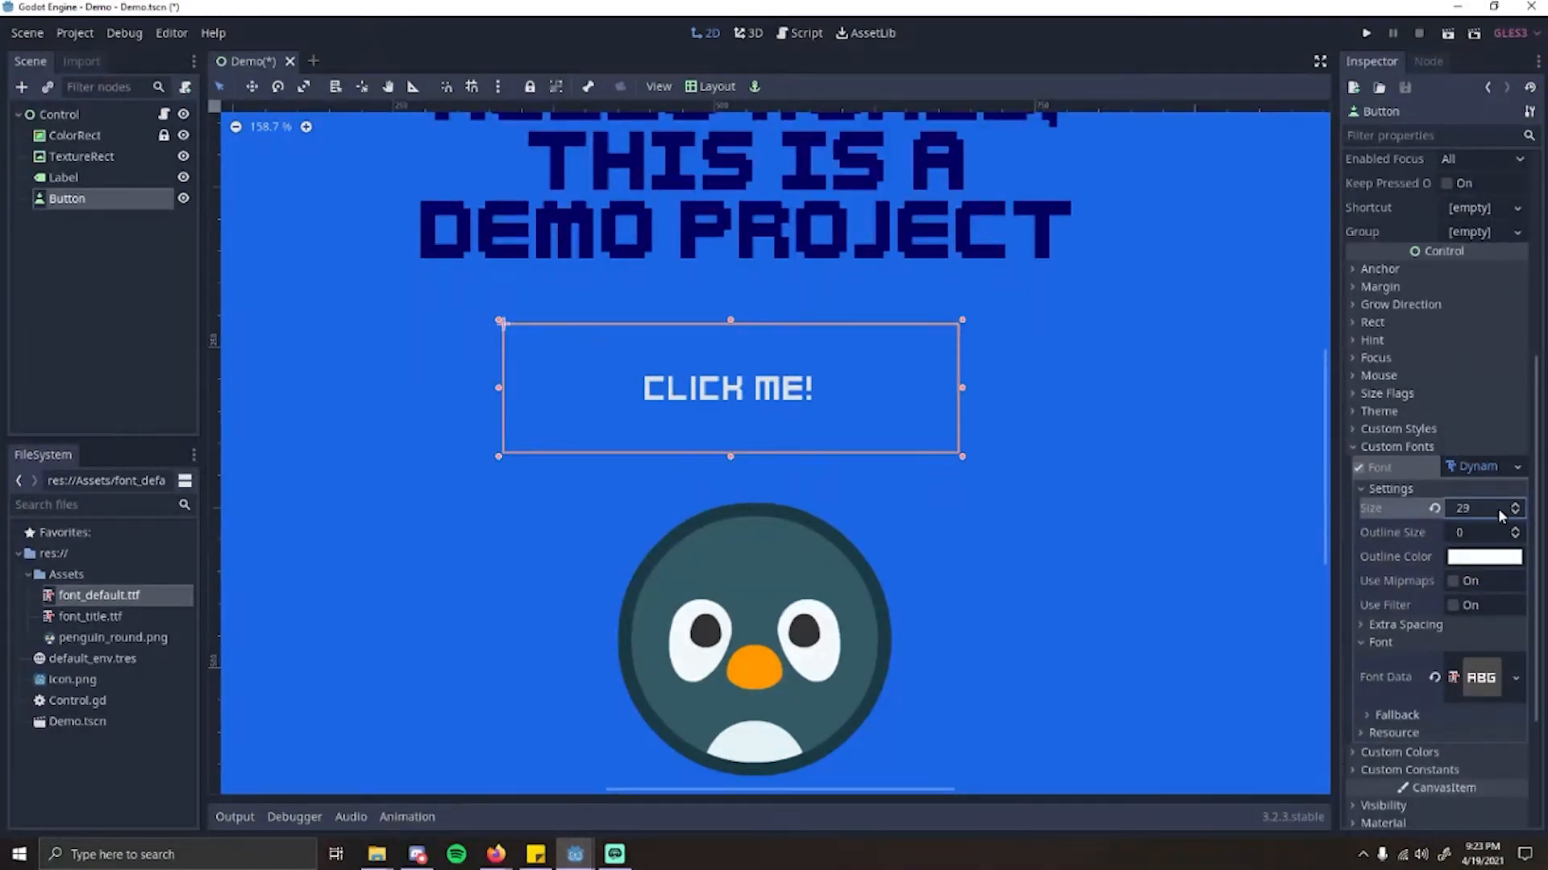
pyautogui.click(1488, 510)
pyautogui.write('100')
pyautogui.press('Return')
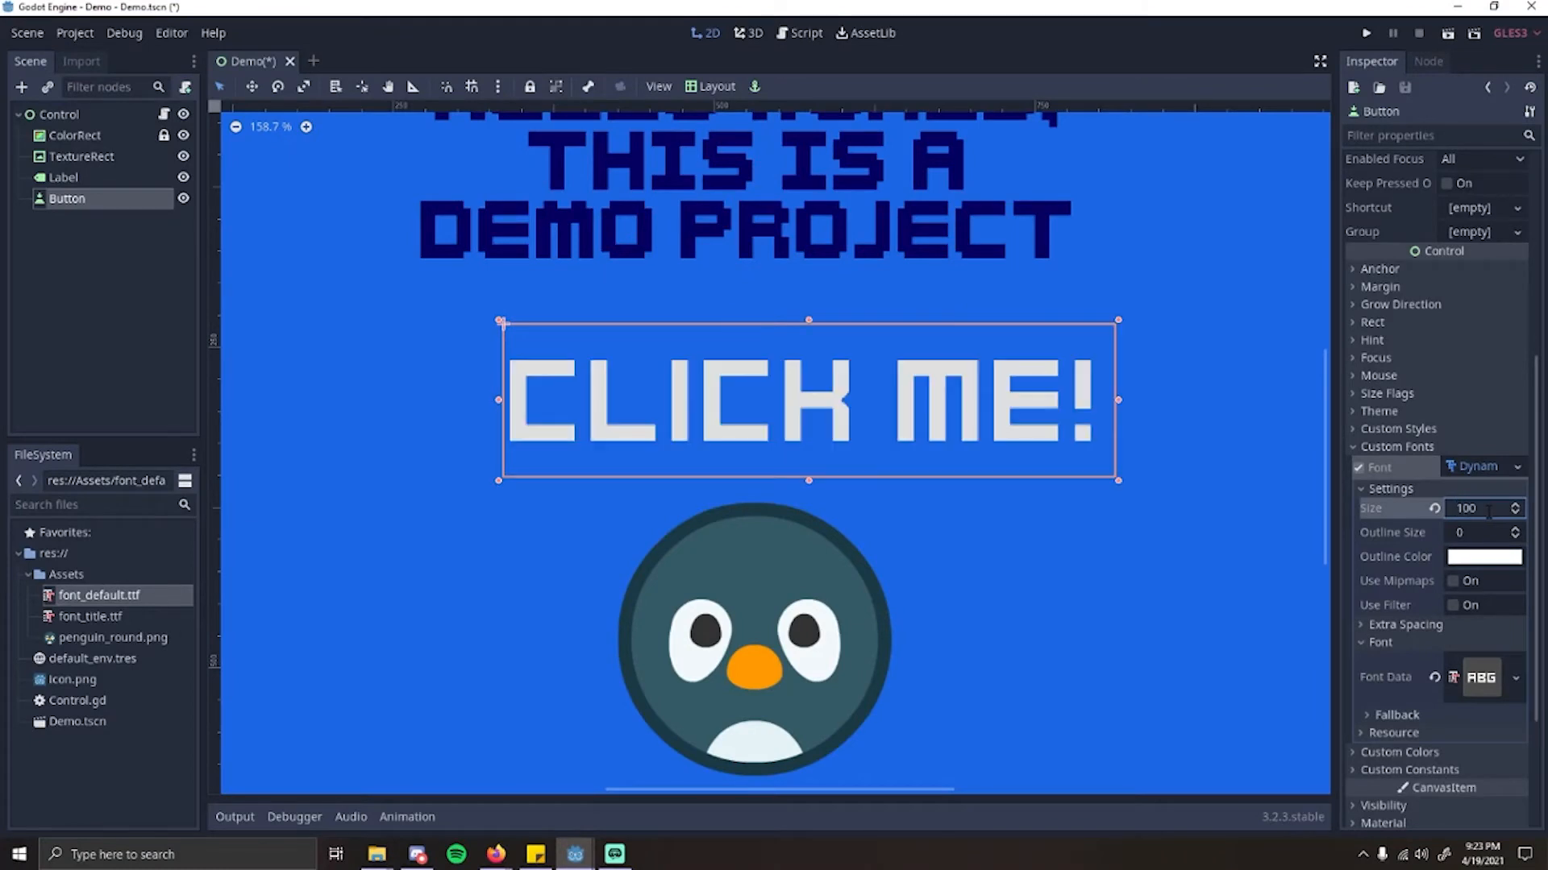
# Step: Move the enlarged button left to centre it under the title and align the penguin image beneath it
pyautogui.scroll(-5, 977, 370)
pyautogui.scroll(5, 977, 370)
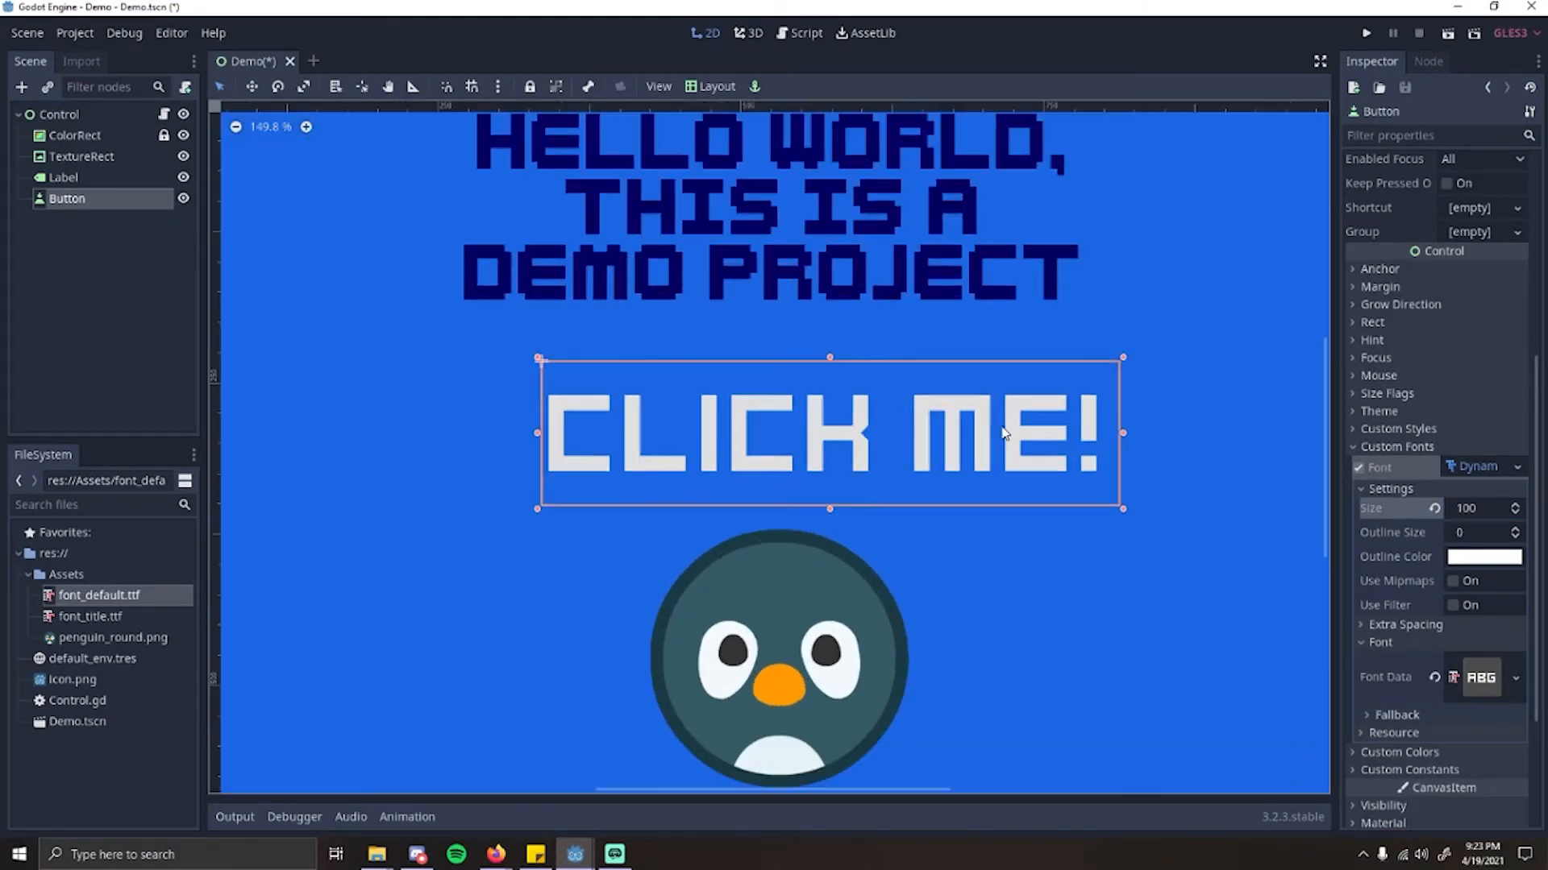
pyautogui.moveTo(1003, 432); pyautogui.dragTo(942, 423)
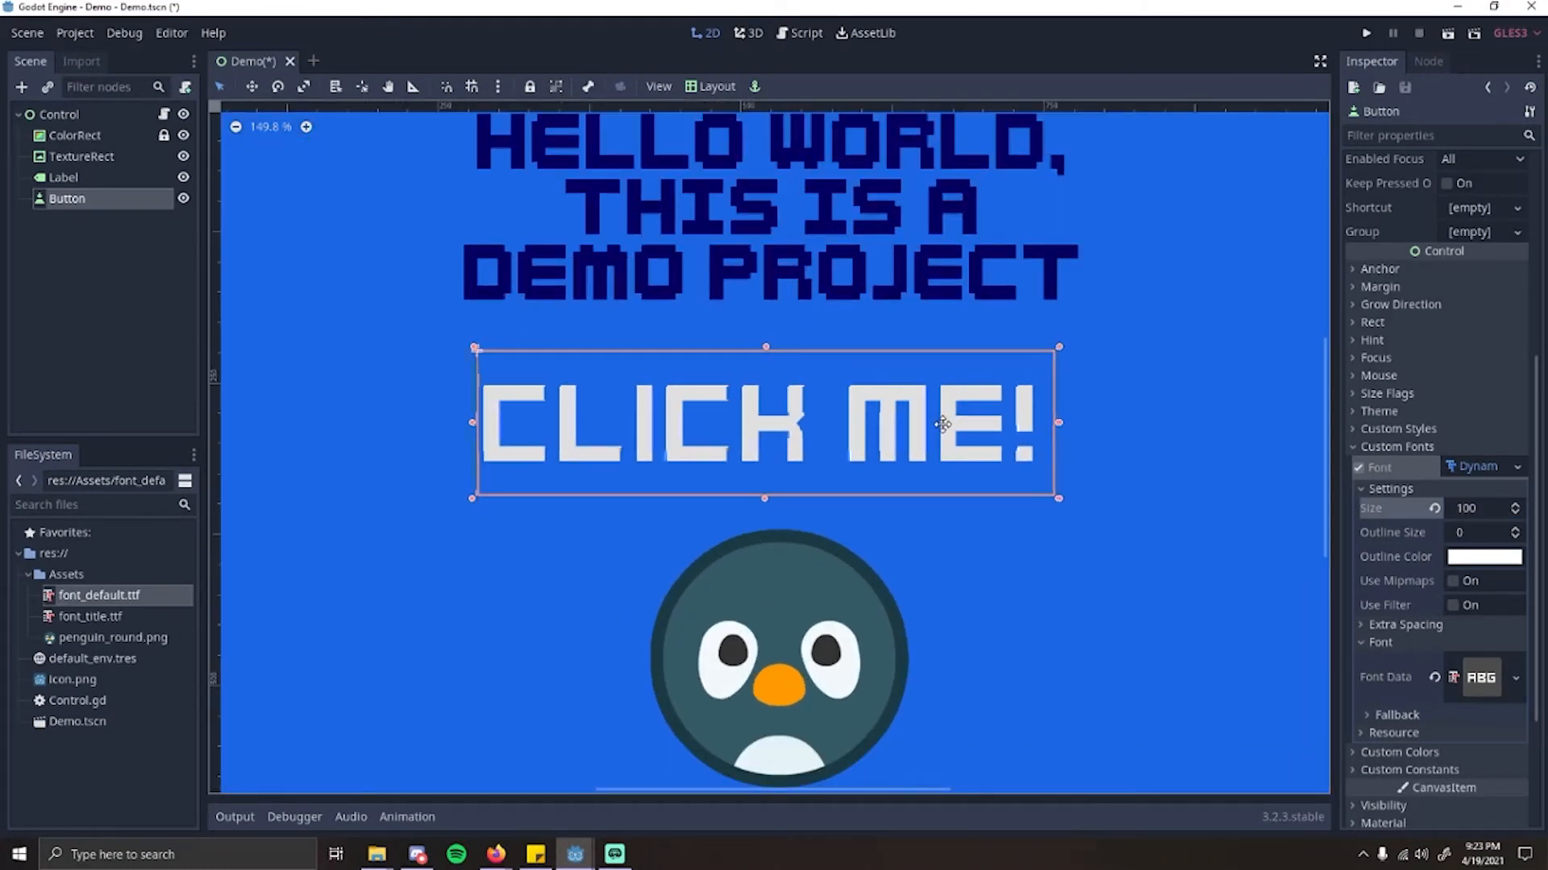
pyautogui.scroll(-2, 947, 451)
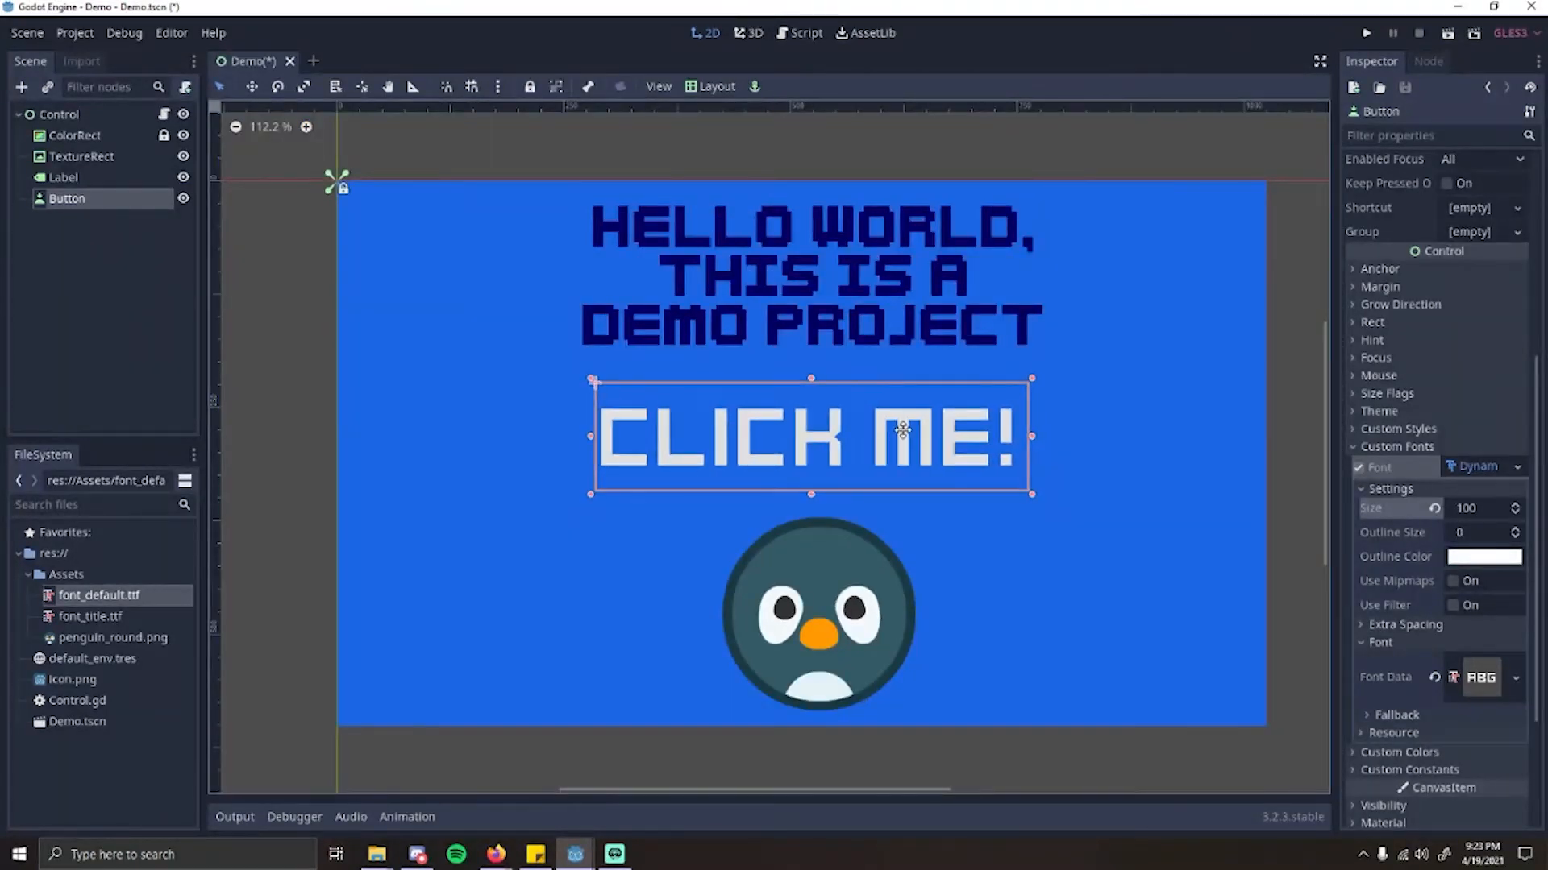
pyautogui.moveTo(808, 563); pyautogui.dragTo(808, 586)
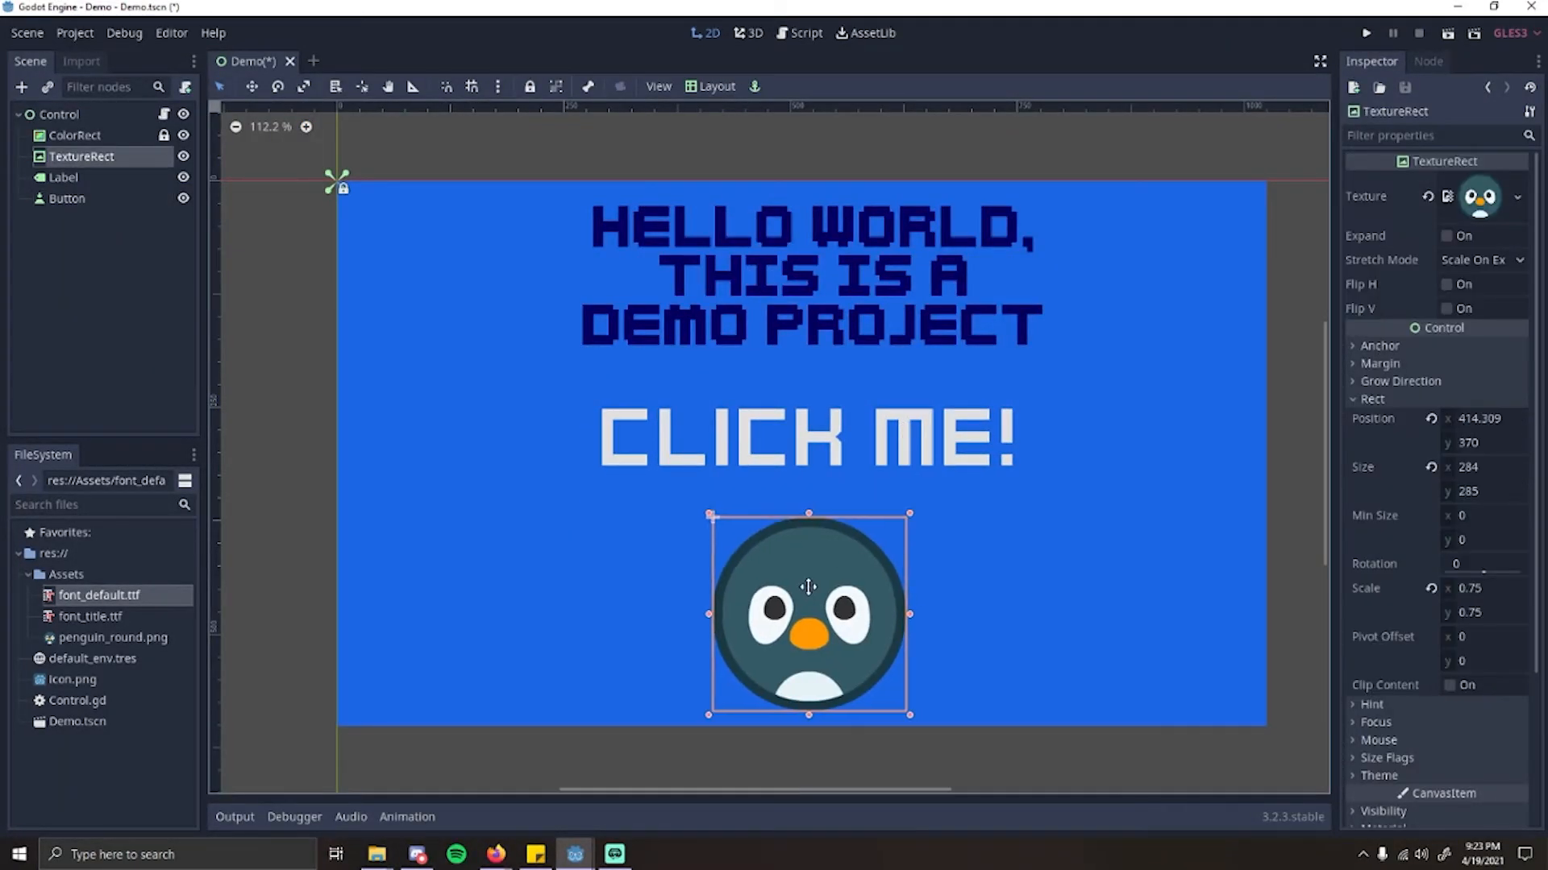
pyautogui.click(994, 488)
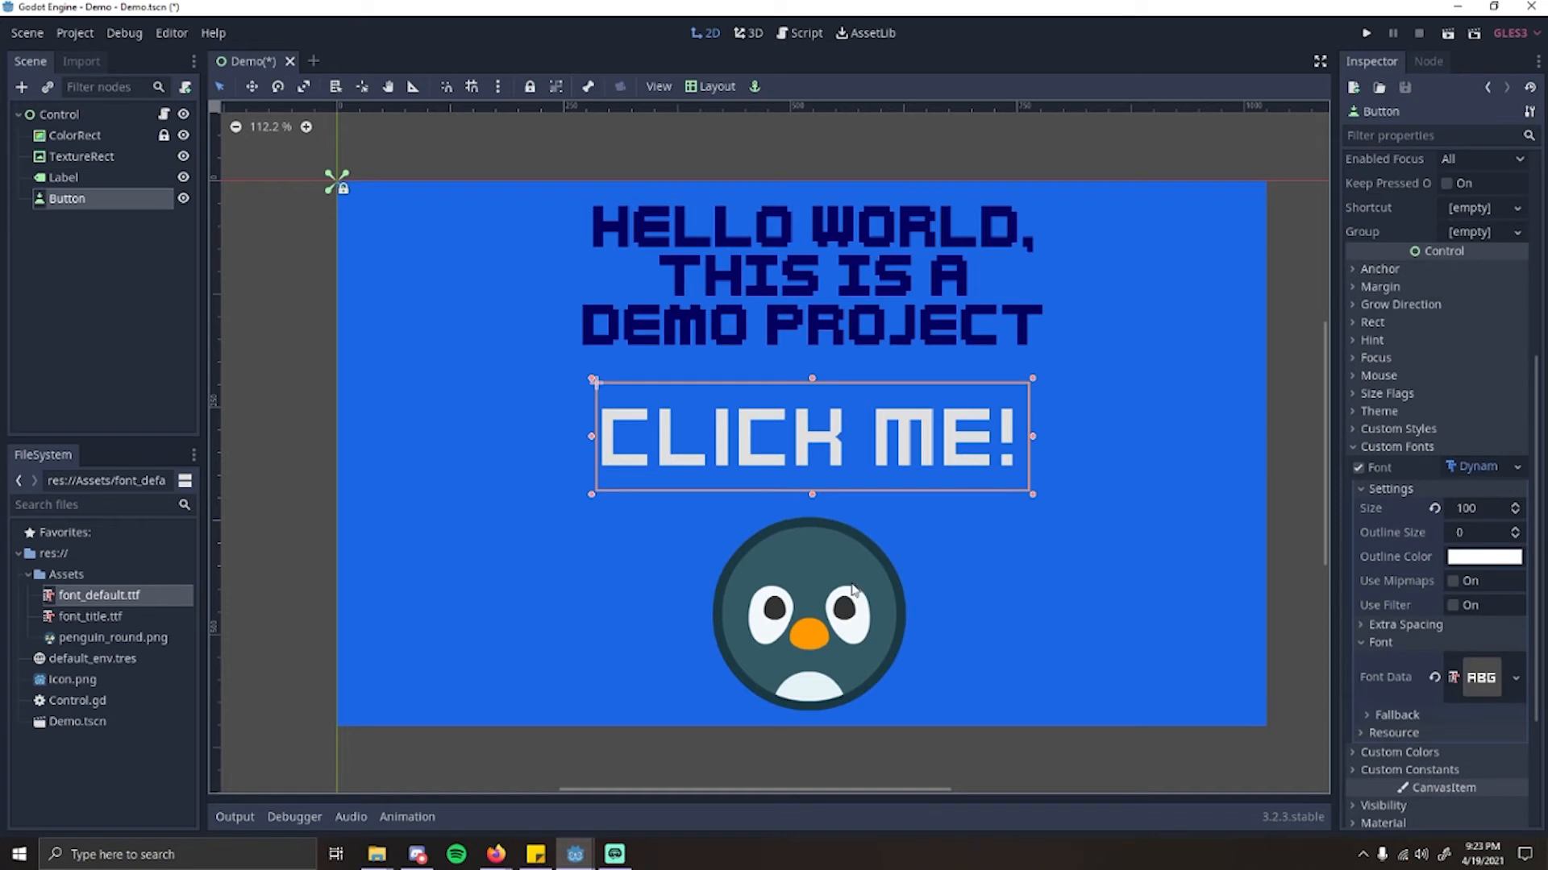
pyautogui.click(833, 600)
pyautogui.click(853, 451)
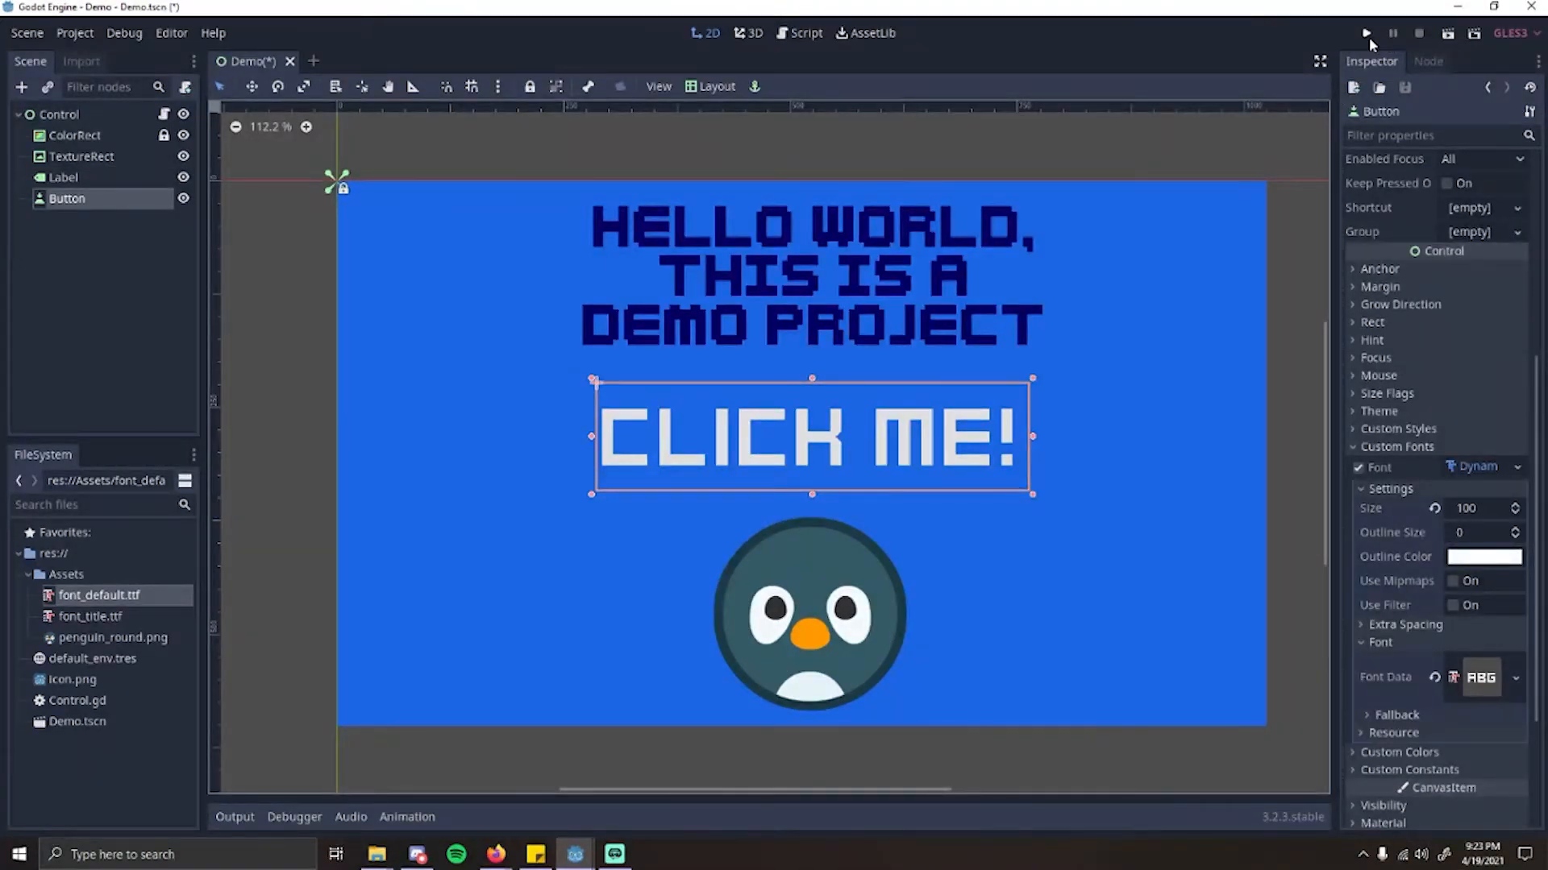
# Step: Run the edited scene, try the "Click Me!" button in it and close the game window
pyautogui.scroll(1, 794, 317)
pyautogui.scroll(-3, 811, 357)
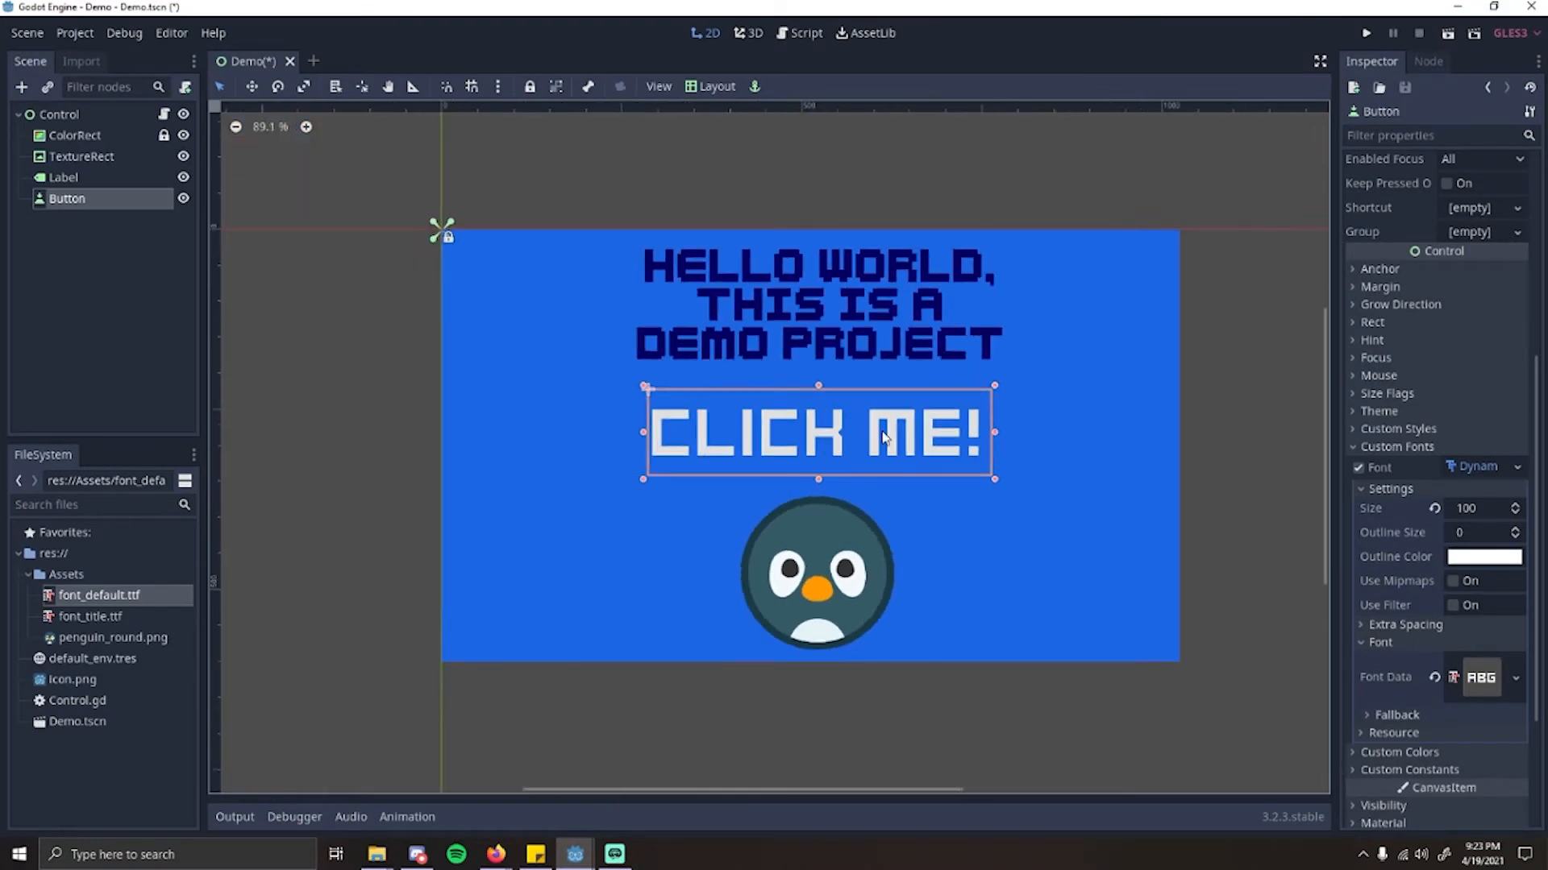
pyautogui.scroll(1, 972, 416)
pyautogui.scroll(1, 1125, 440)
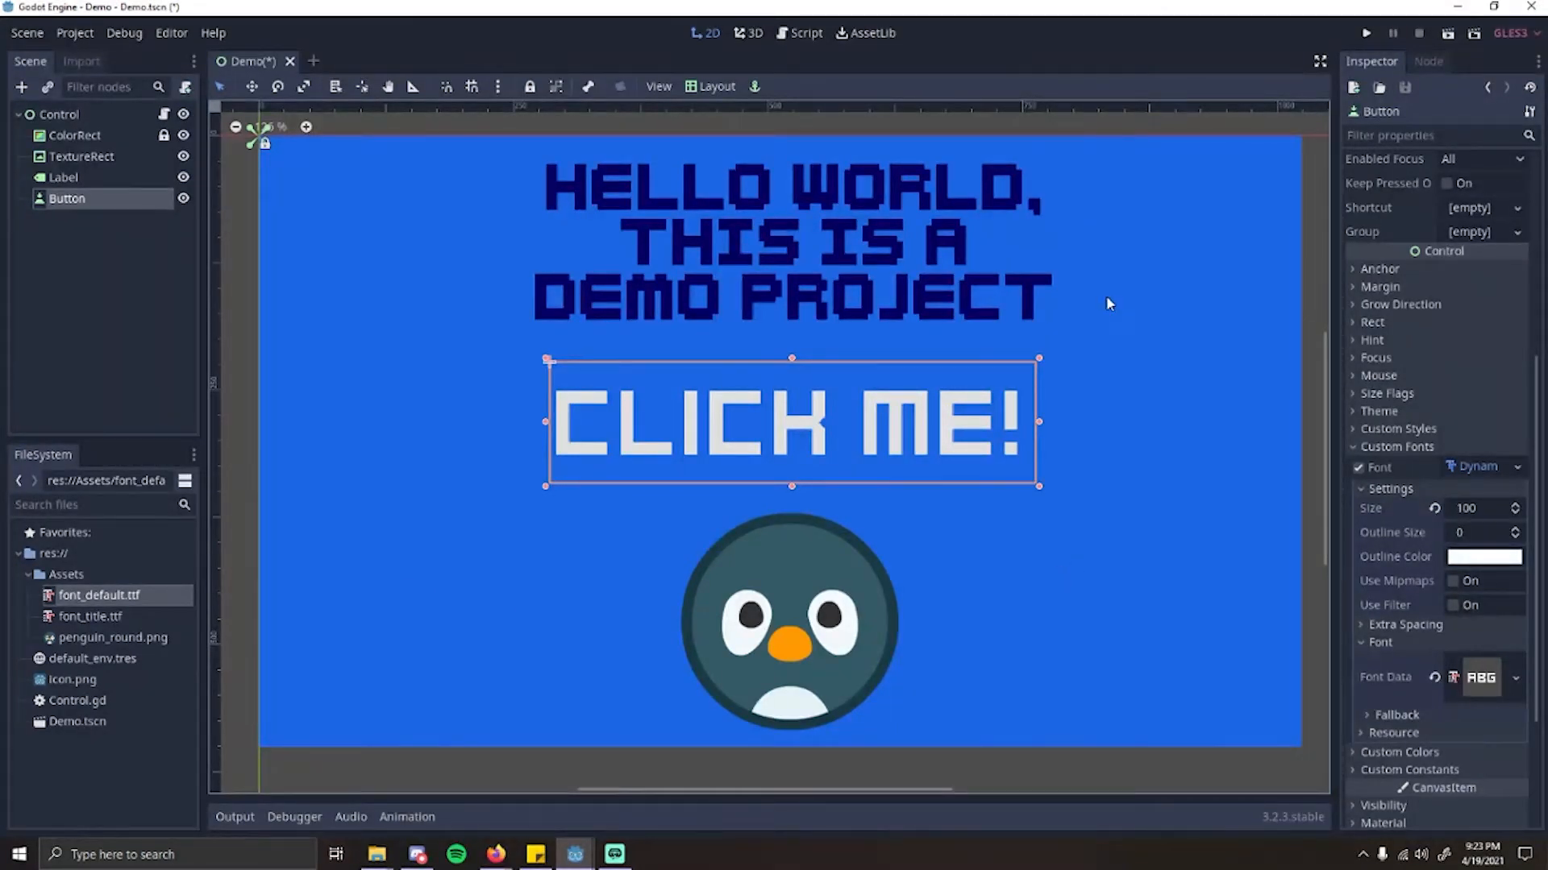
pyautogui.scroll(-1, 1106, 298)
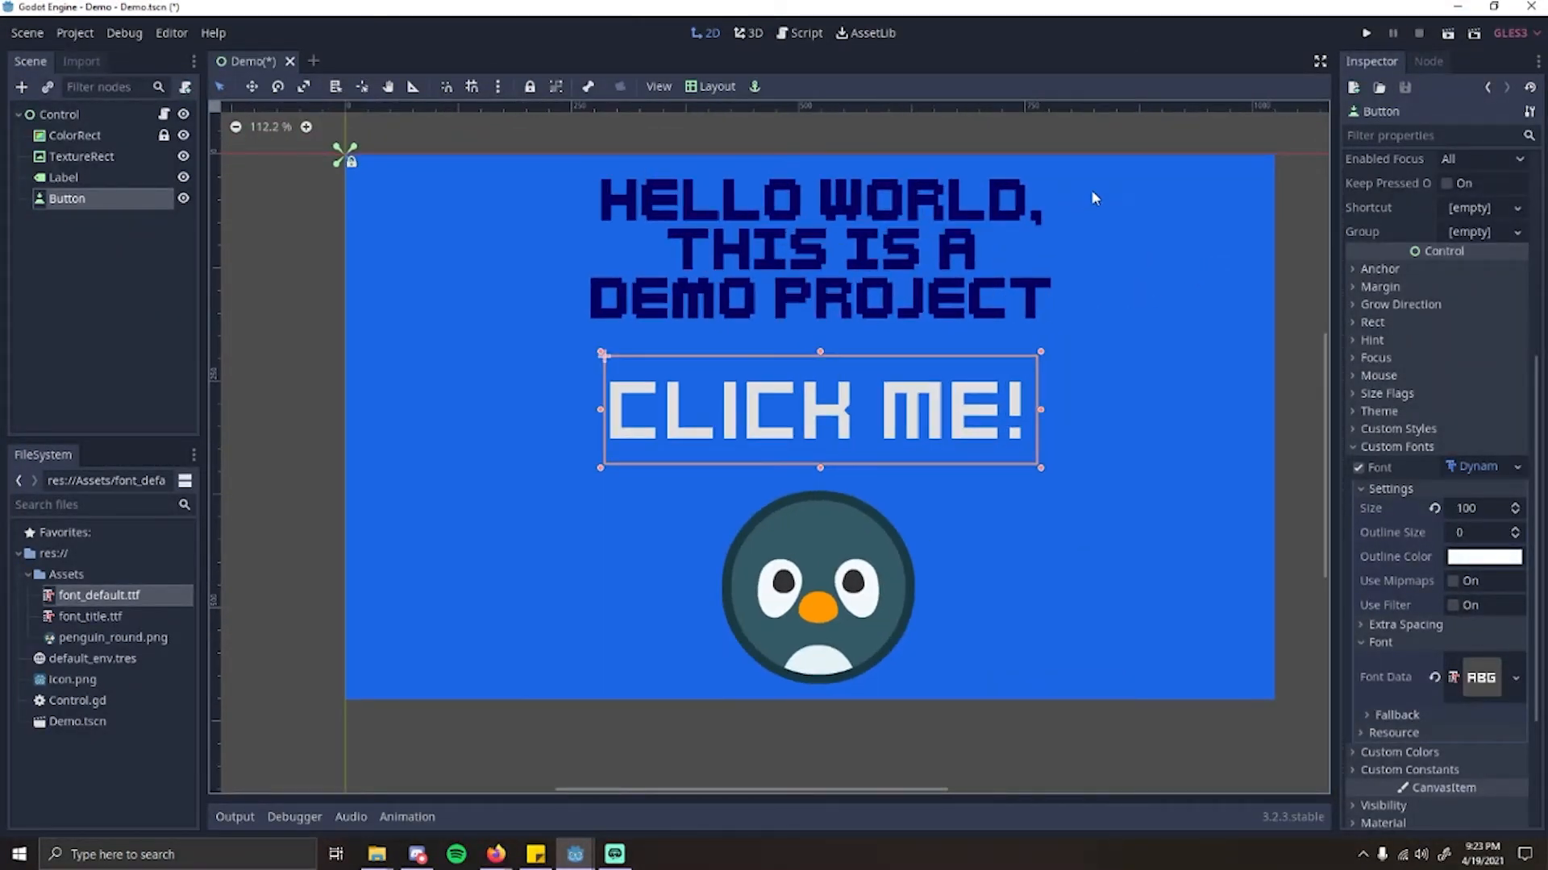
pyautogui.click(1449, 36)
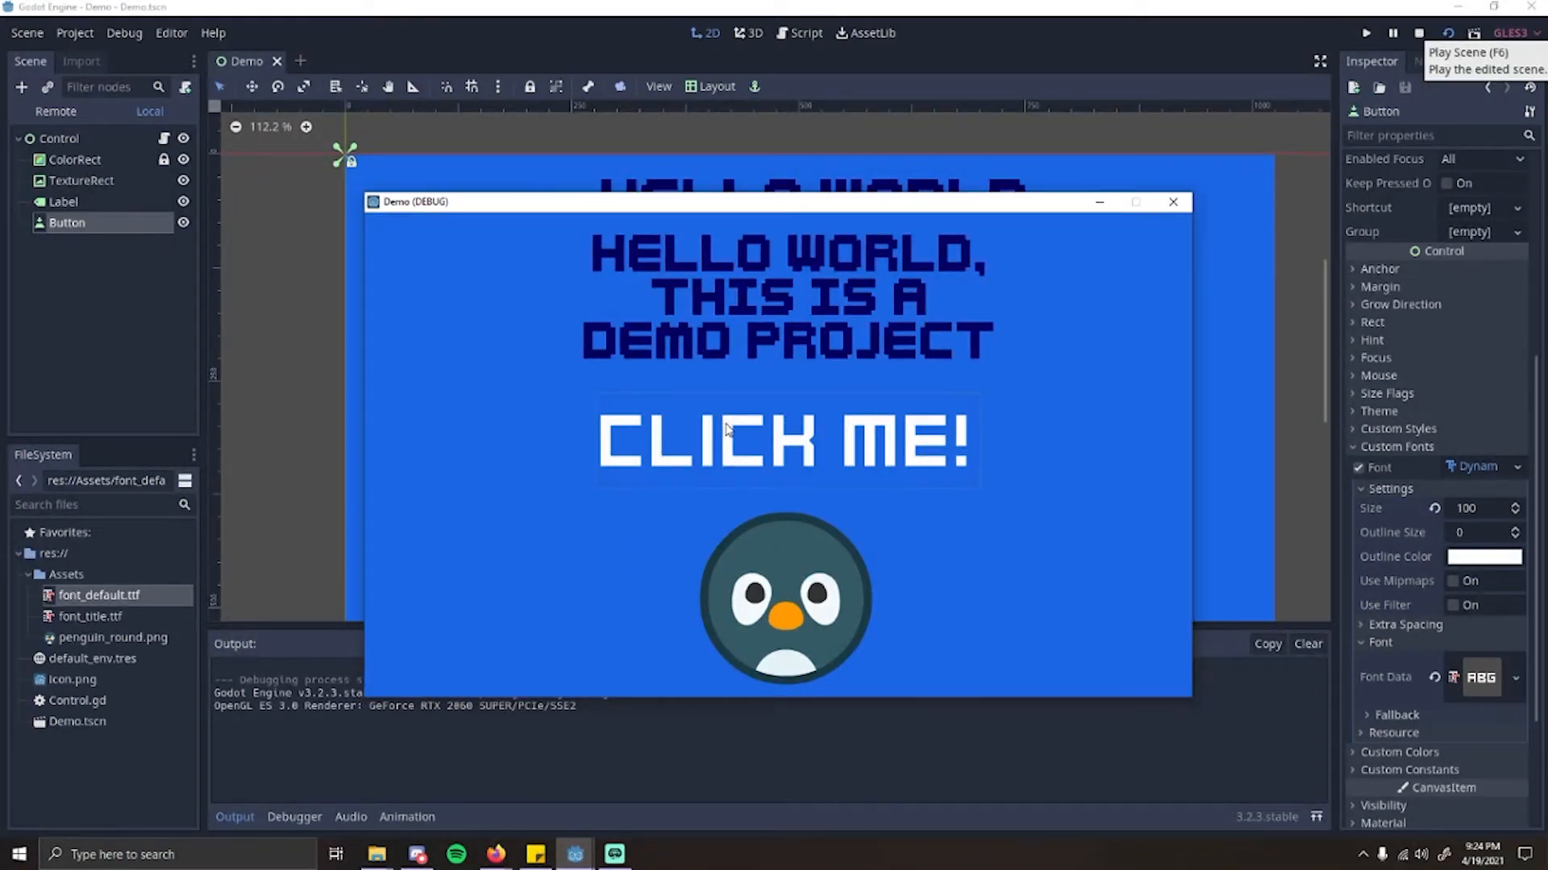
pyautogui.click(911, 454)
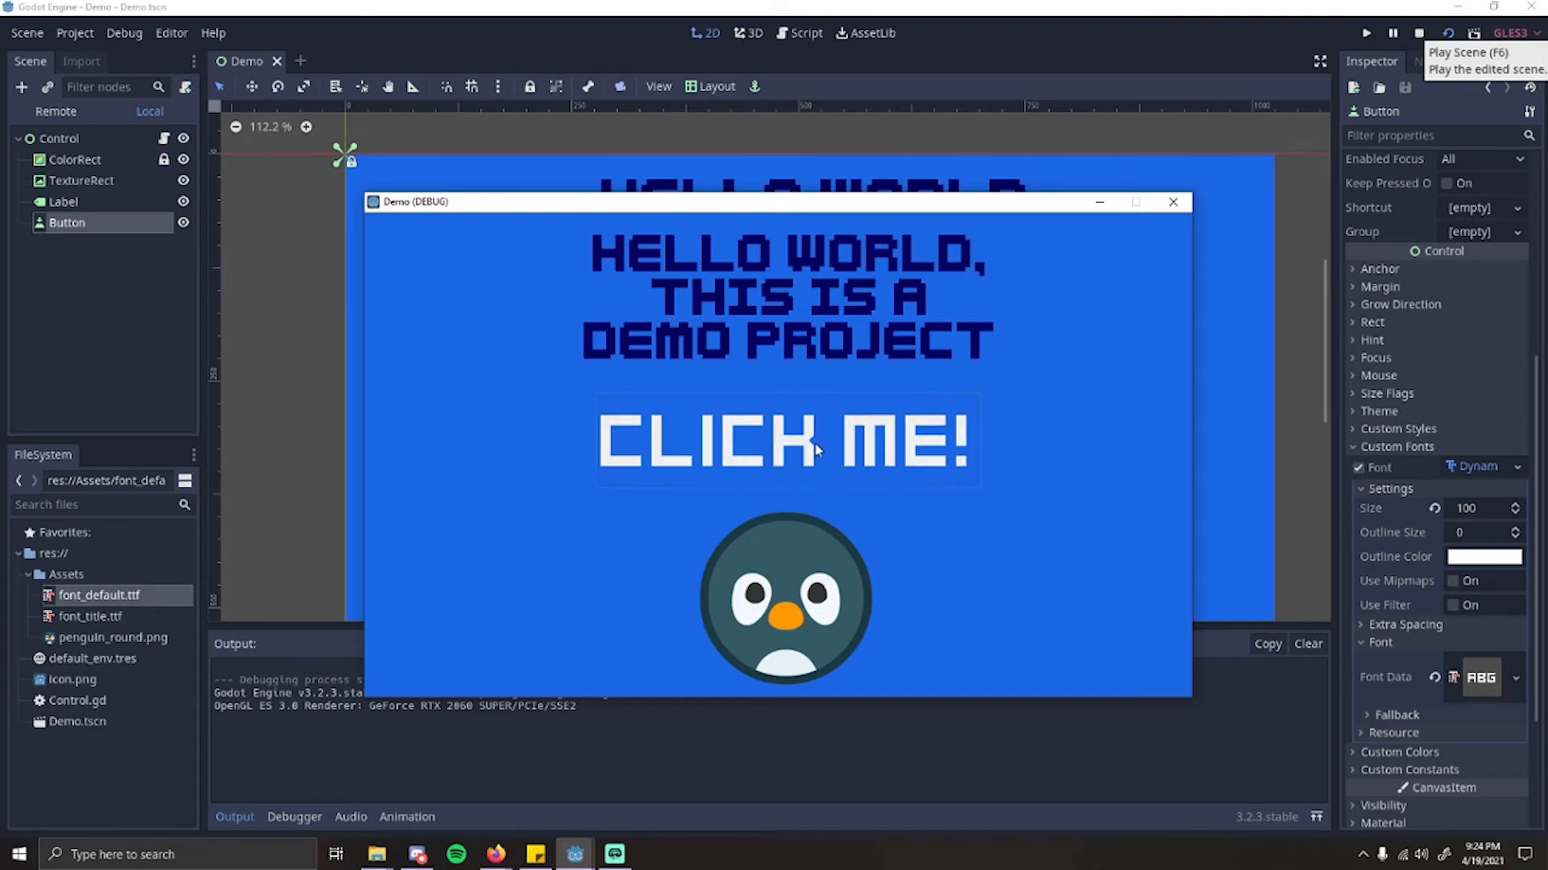
pyautogui.click(1173, 203)
# Step: Override the button's custom Font Color with white (ffffff) and save the white as a colour preset
pyautogui.click(1360, 448)
pyautogui.click(1362, 468)
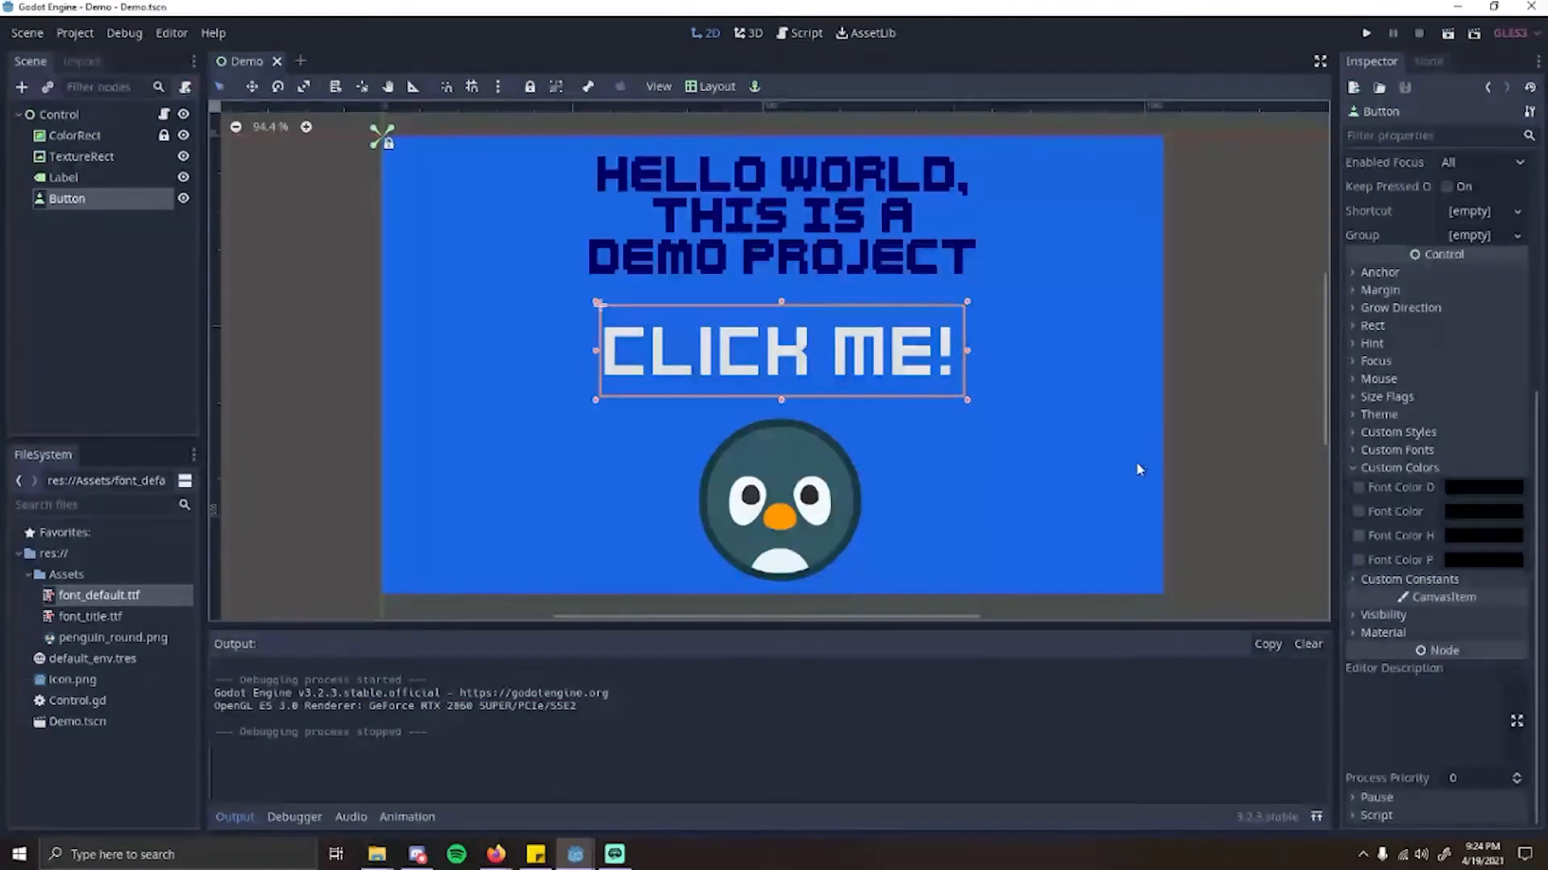
pyautogui.scroll(1, 865, 305)
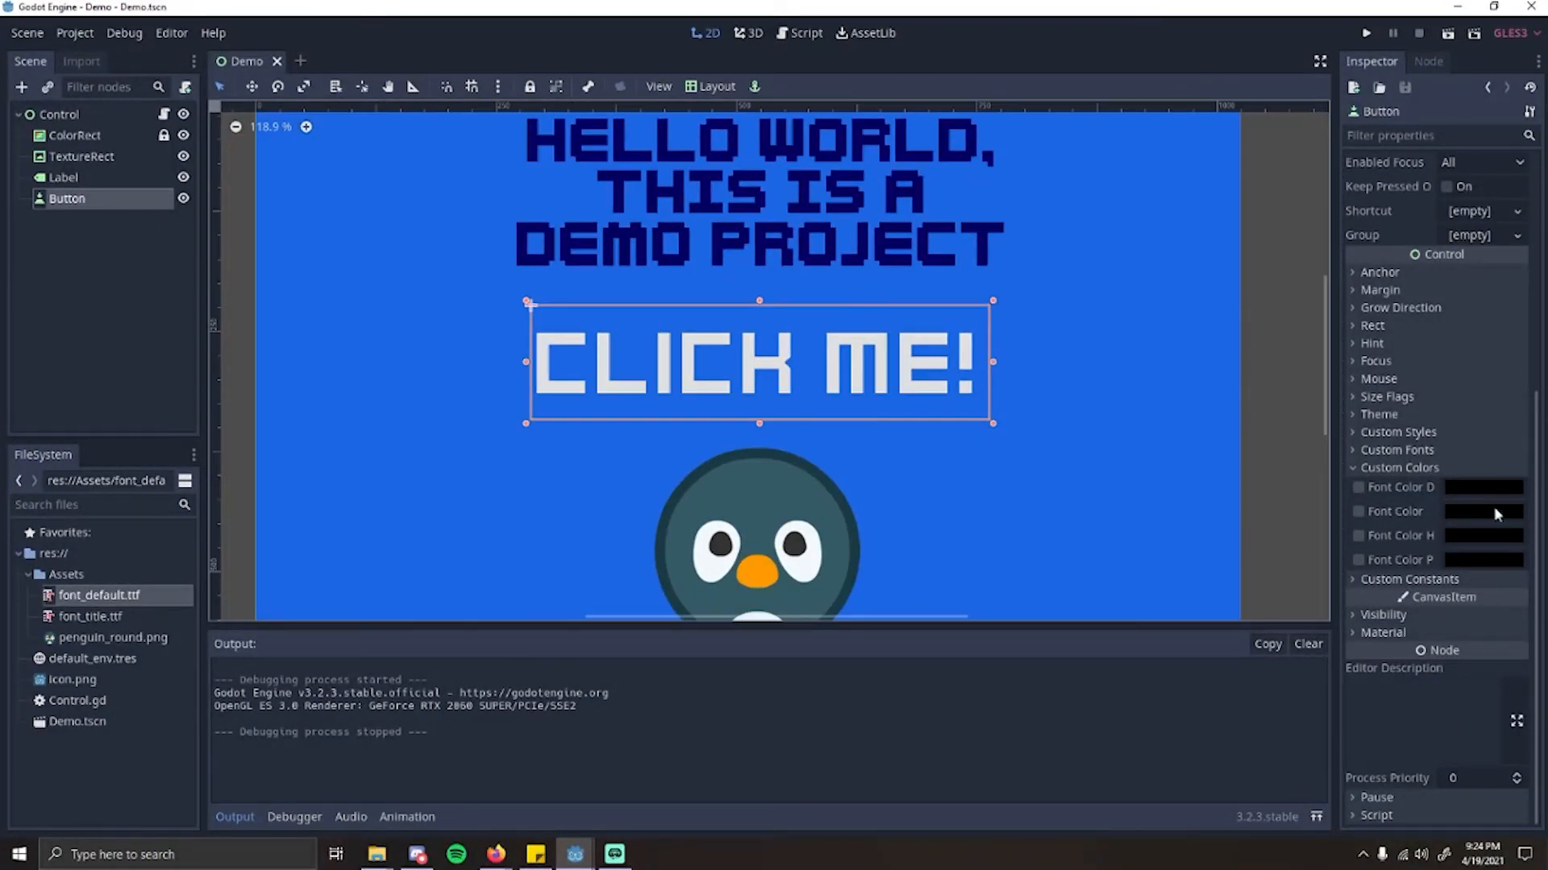
pyautogui.click(1464, 516)
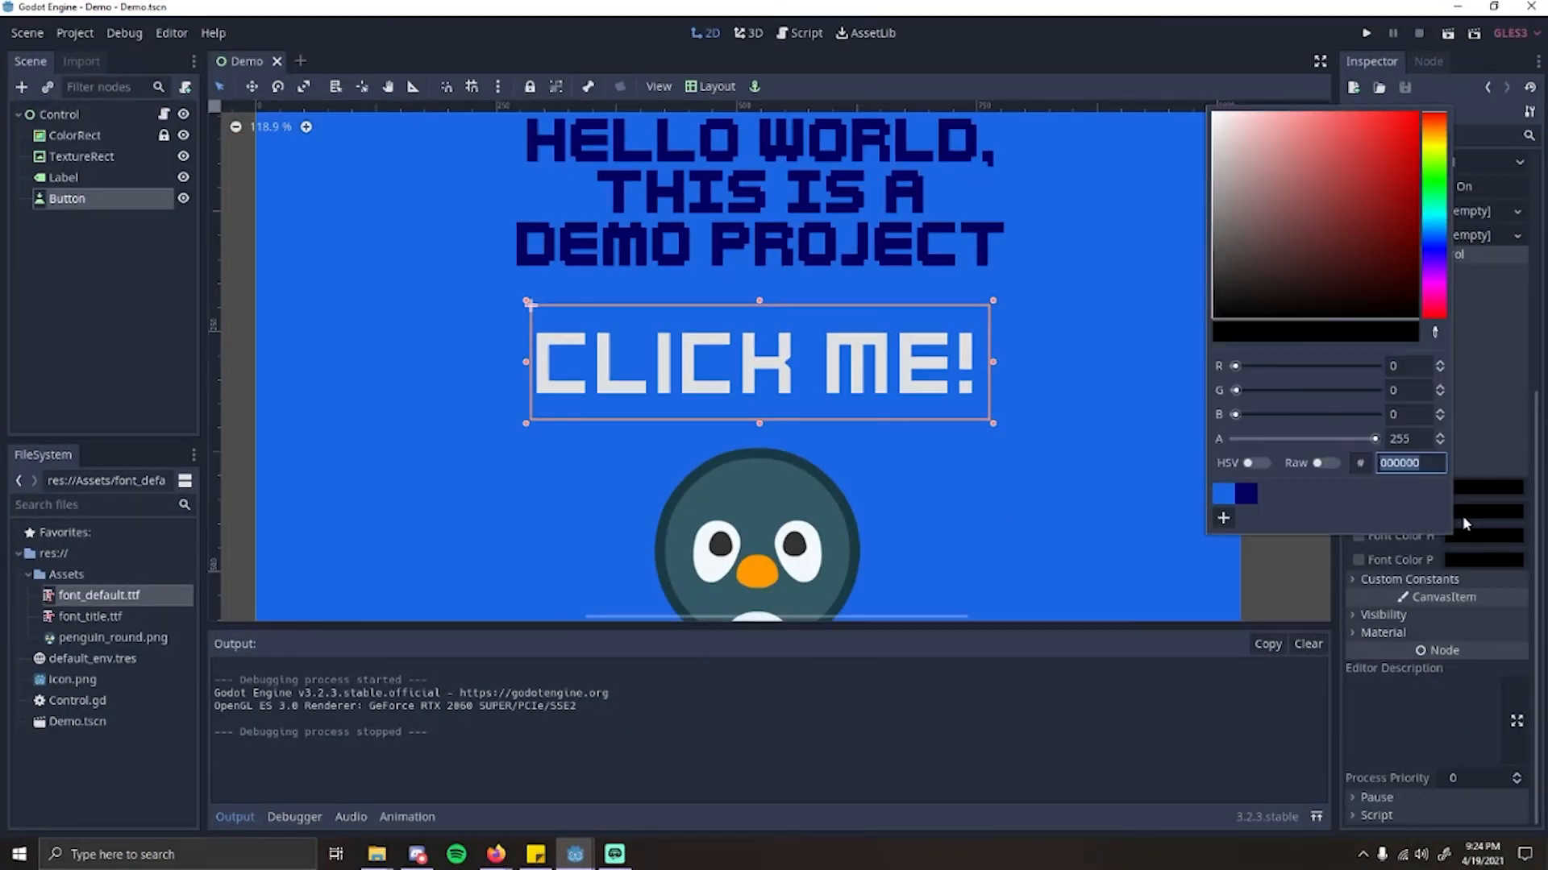
pyautogui.moveTo(1288, 222); pyautogui.dragTo(1131, 57)
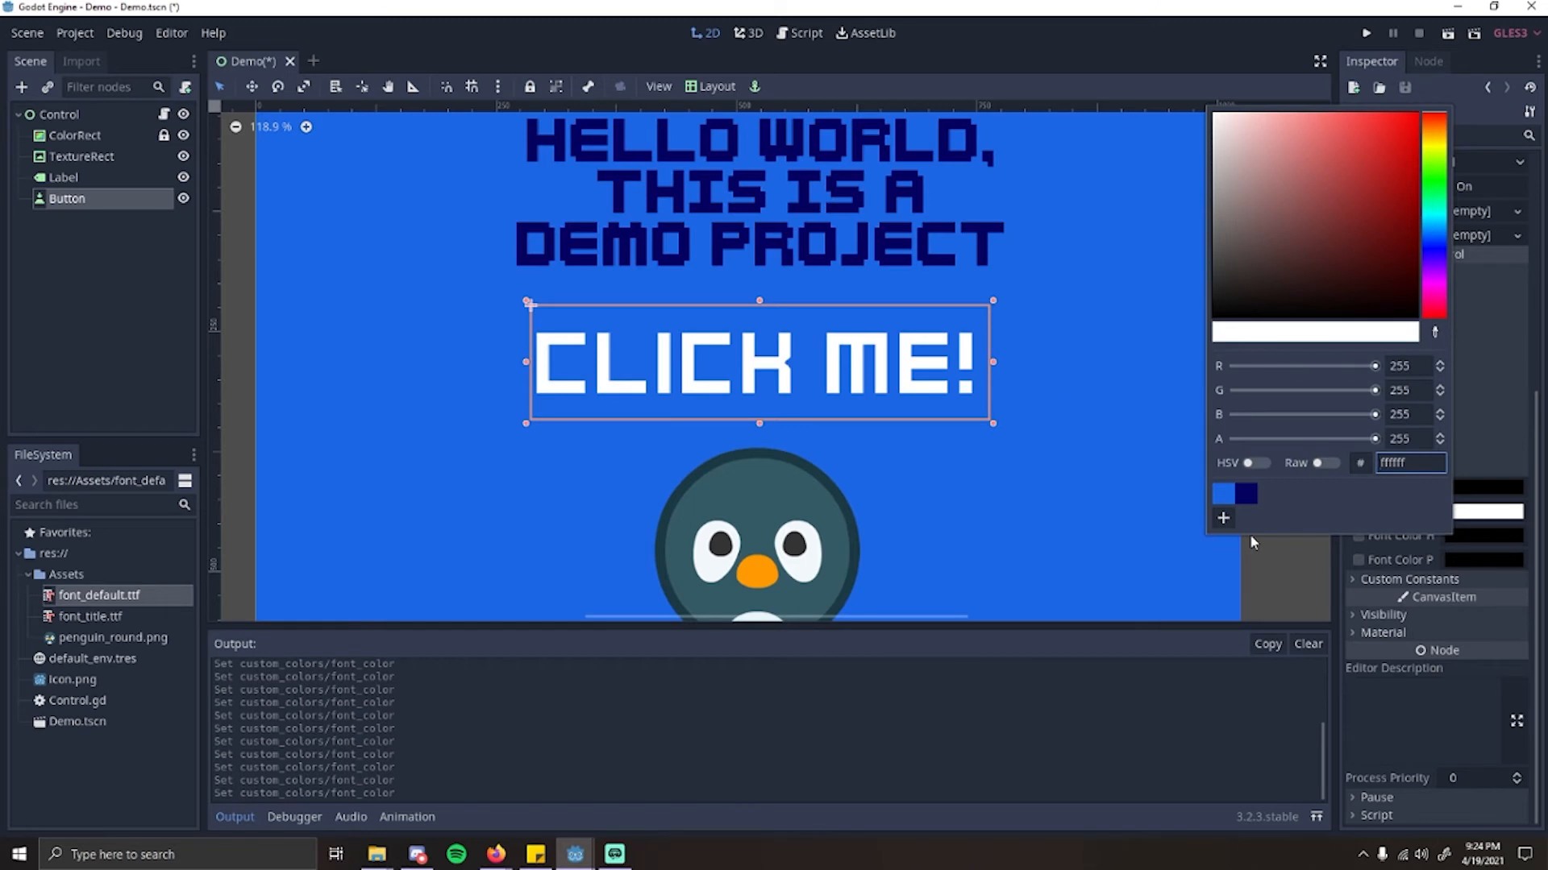
pyautogui.click(1510, 539)
# Step: Enable the button's custom hover font color, set it to grey (9e9e9e) and save the grey as a preset
pyautogui.click(1511, 538)
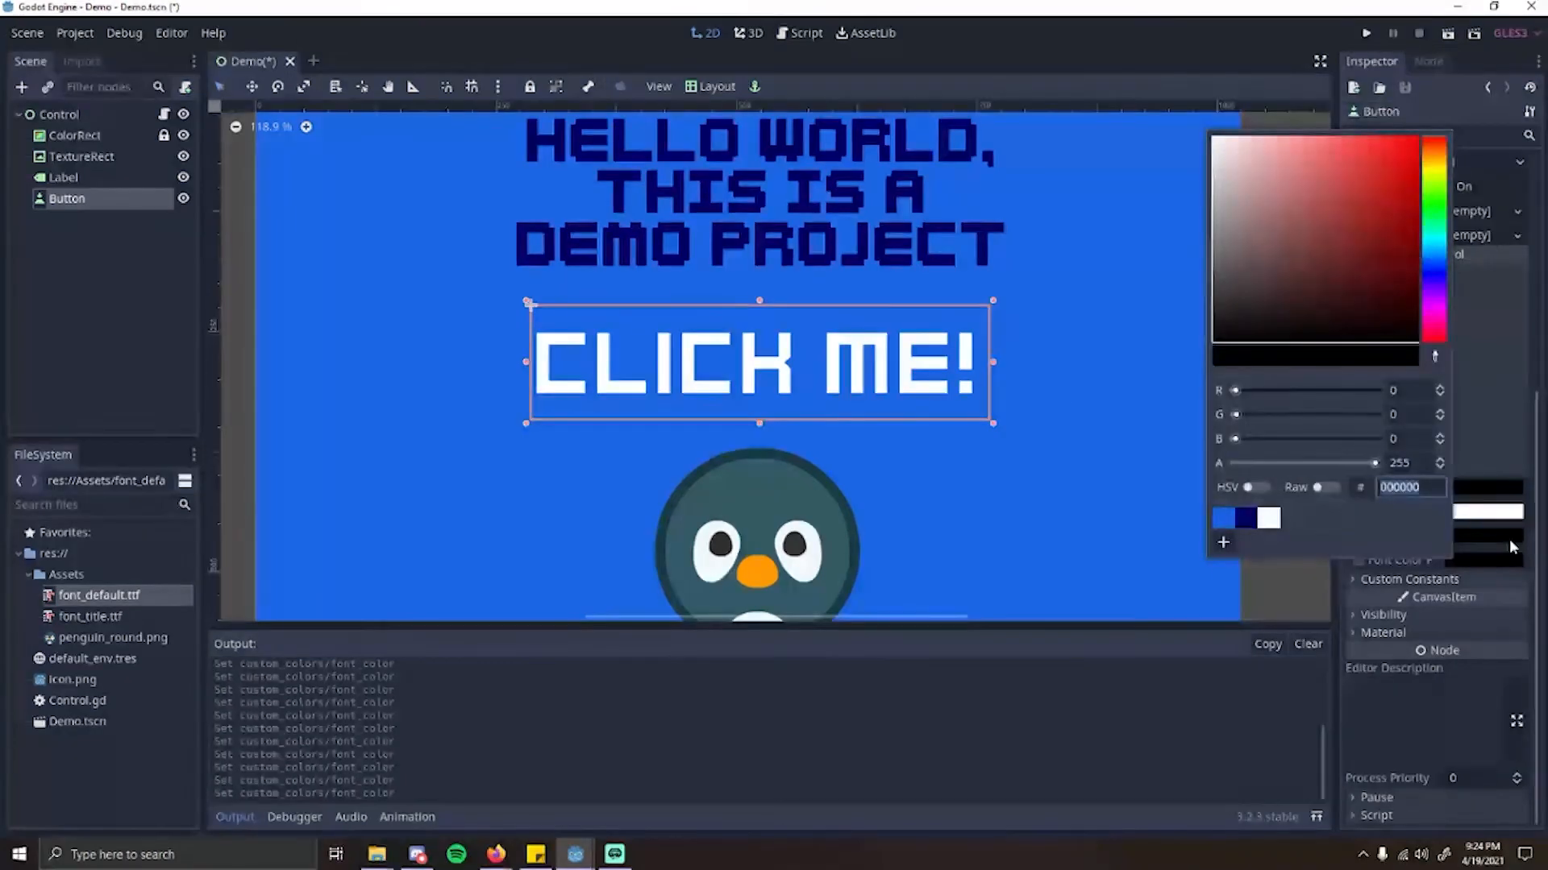
pyautogui.click(1511, 539)
pyautogui.click(1511, 540)
pyautogui.click(1388, 556)
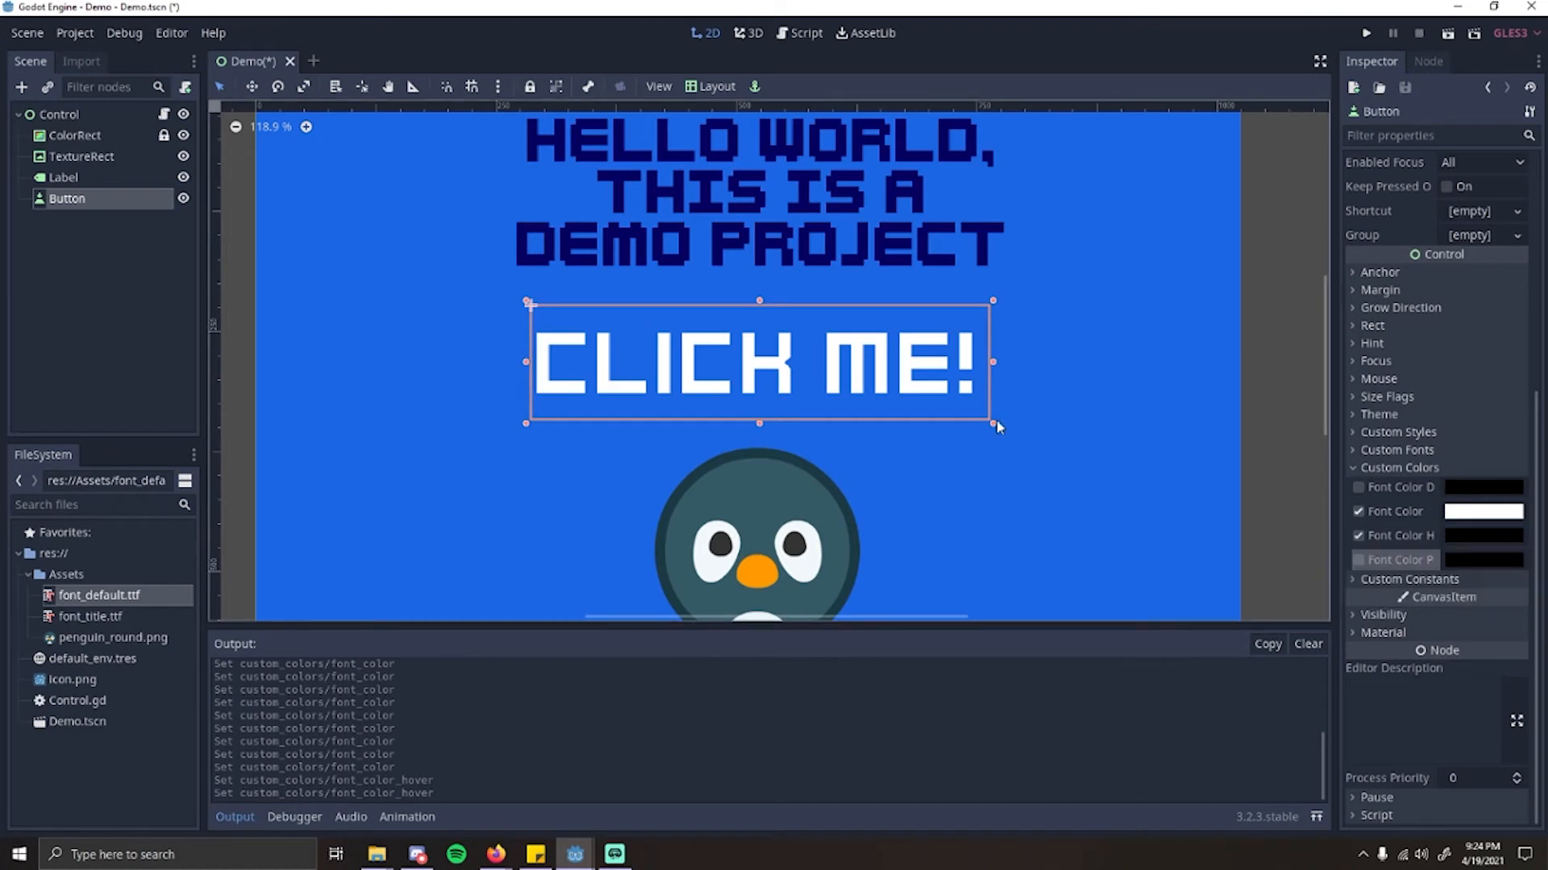
pyautogui.click(1454, 536)
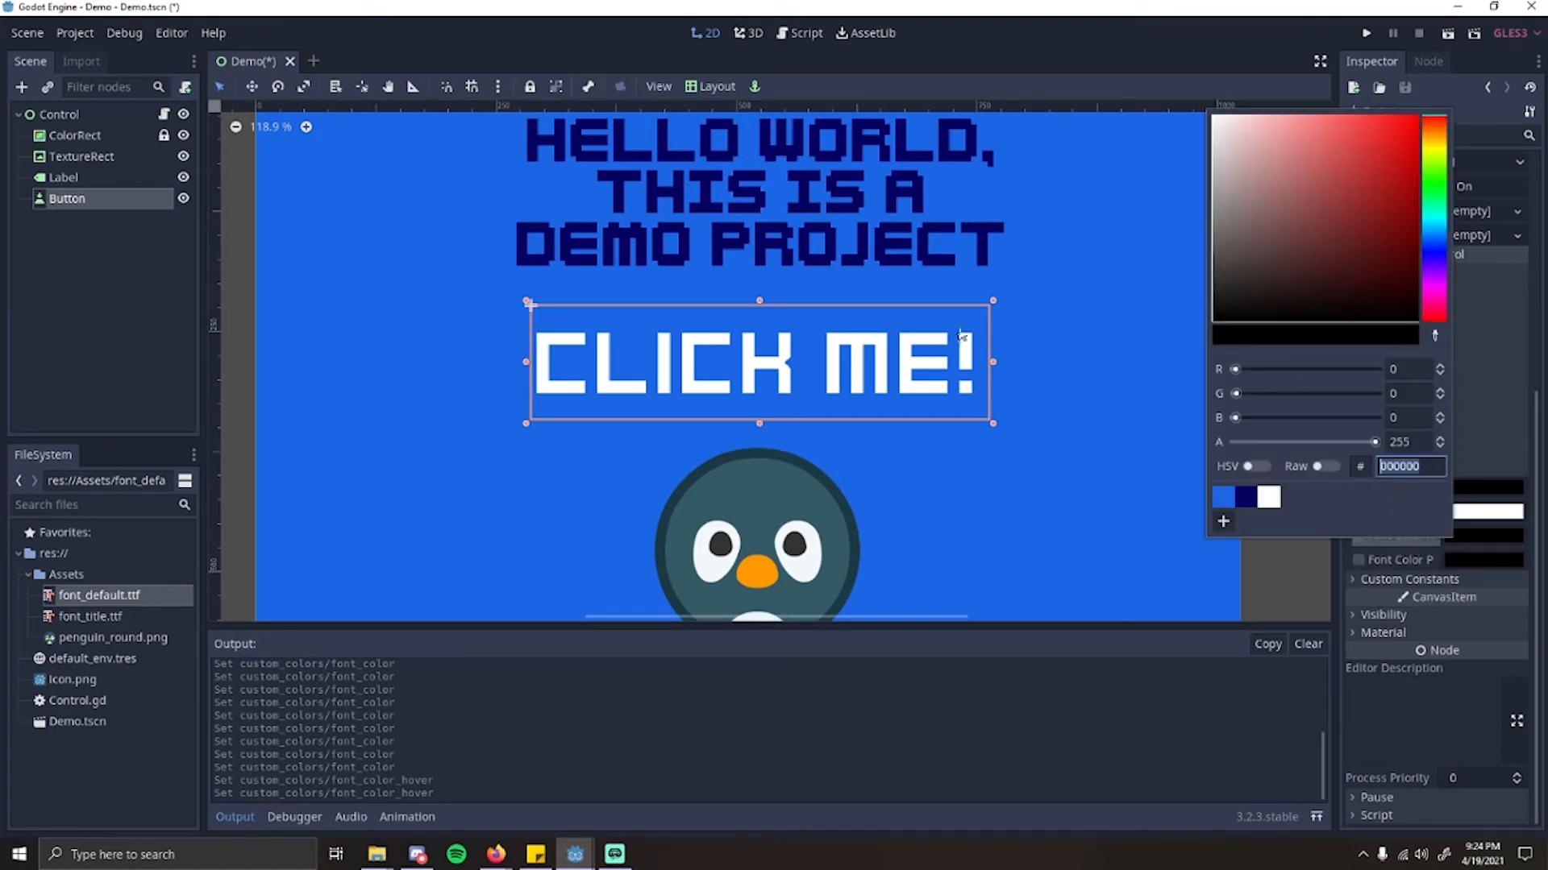
pyautogui.moveTo(1396, 243)
pyautogui.mouseDown()
pyautogui.moveTo(1162, 171)
pyautogui.moveTo(1129, 192)
pyautogui.mouseUp()
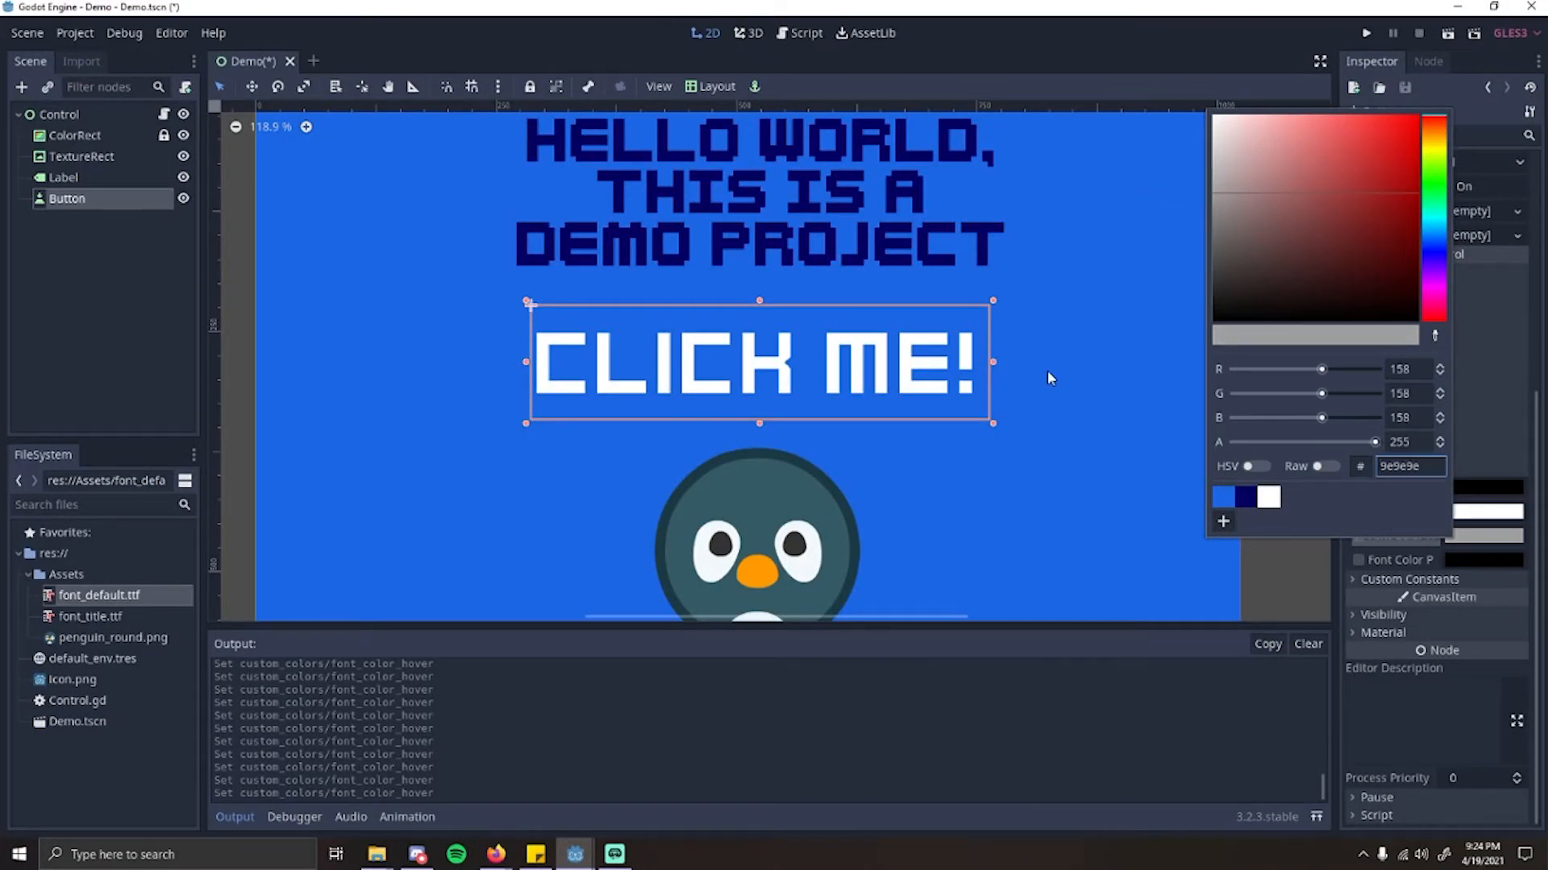
pyautogui.click(1227, 523)
# Step: Enable the button's custom pressed font color and set it to dark red (7e0000)
pyautogui.click(1497, 562)
pyautogui.click(1499, 564)
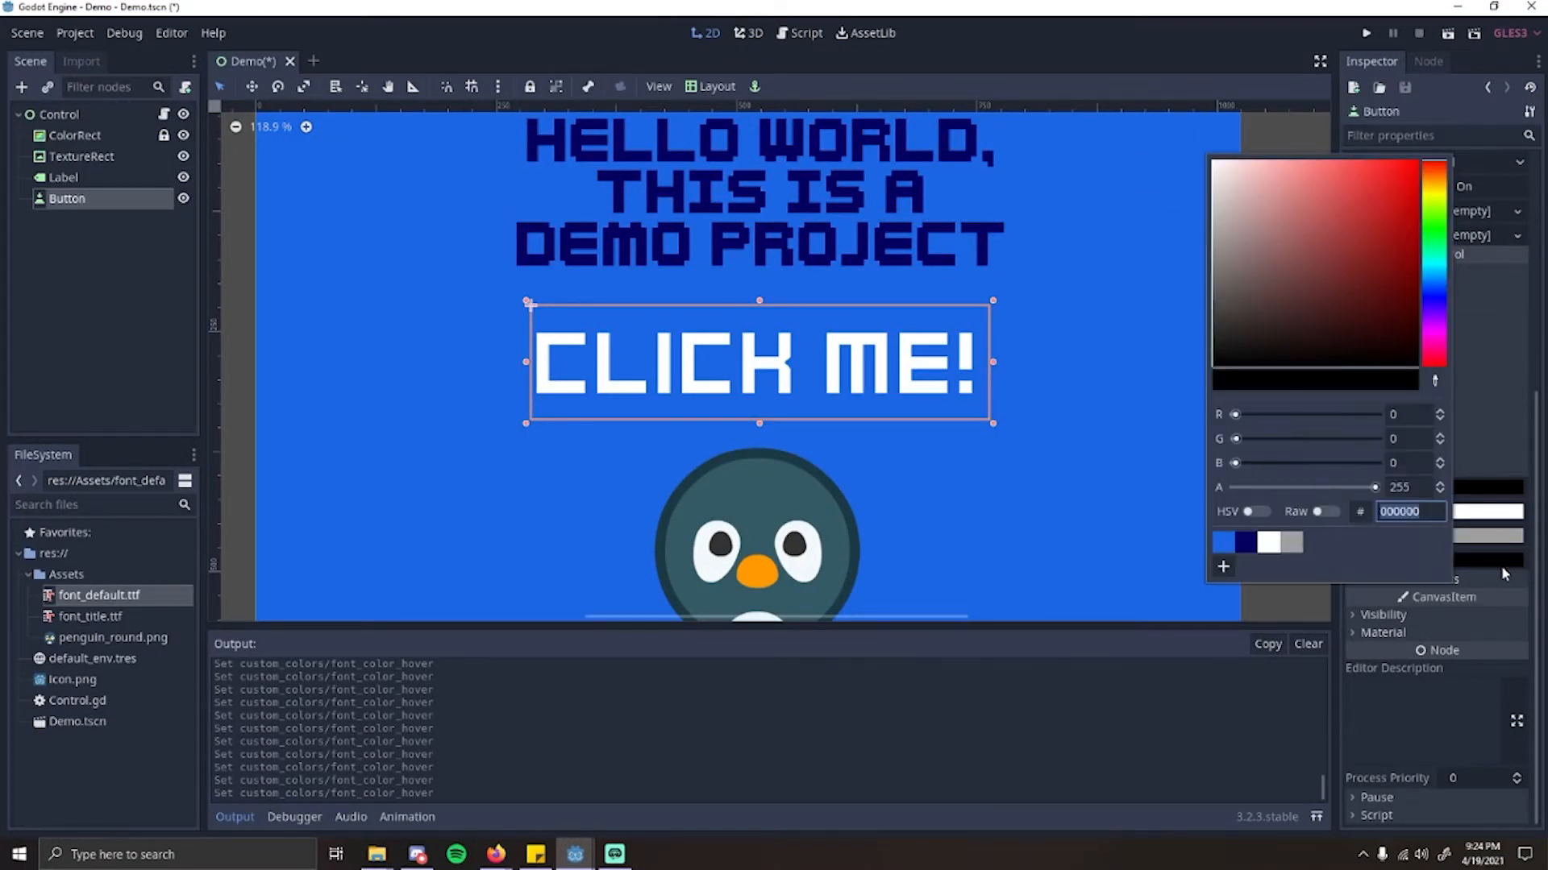
pyautogui.click(1524, 588)
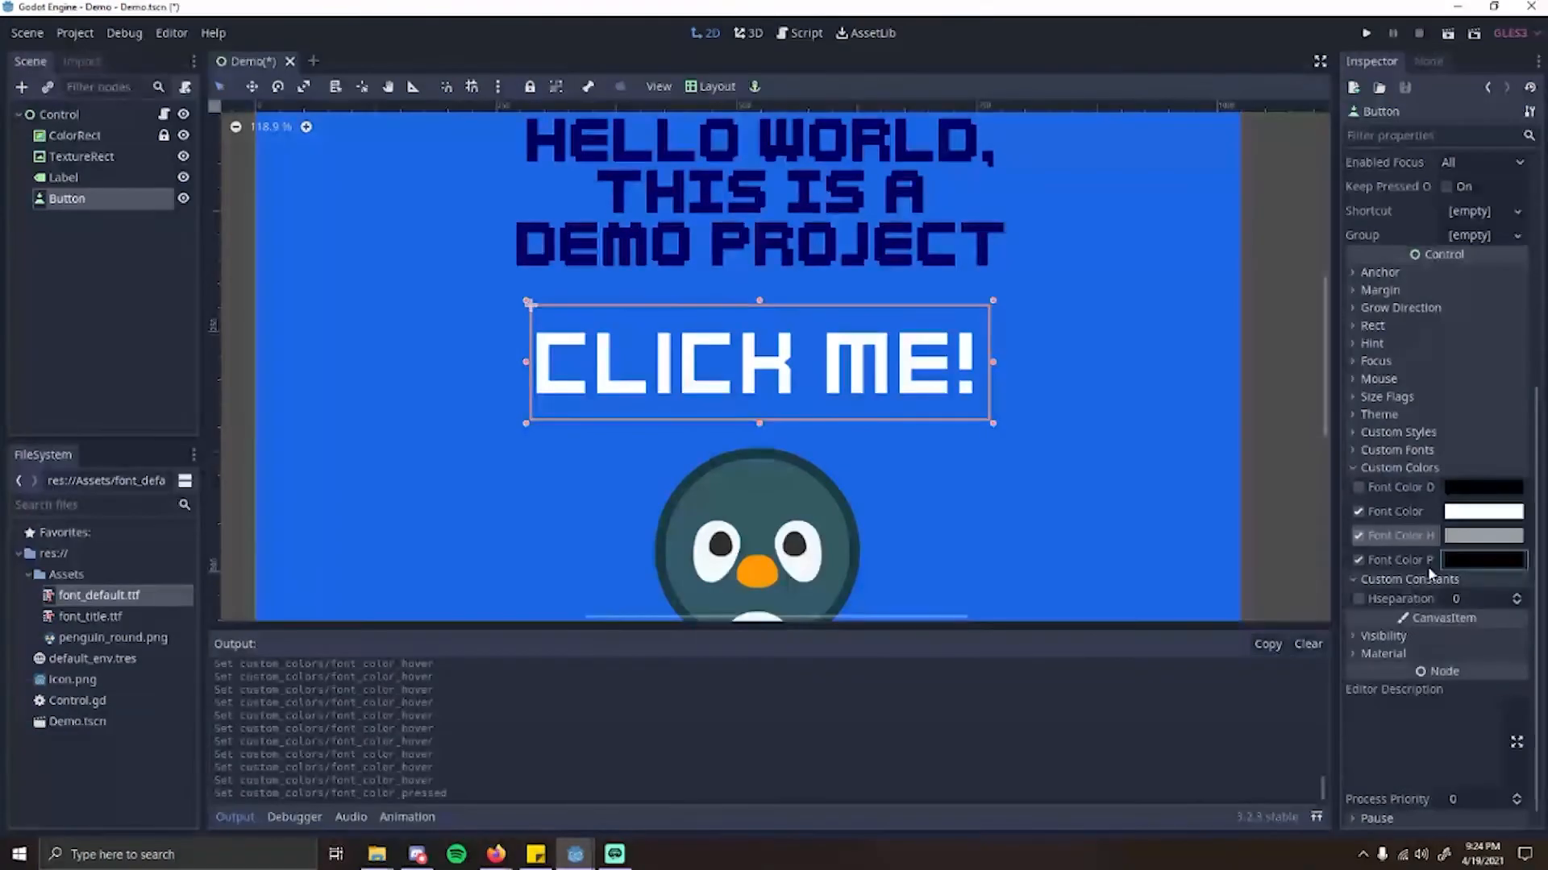
pyautogui.click(1462, 559)
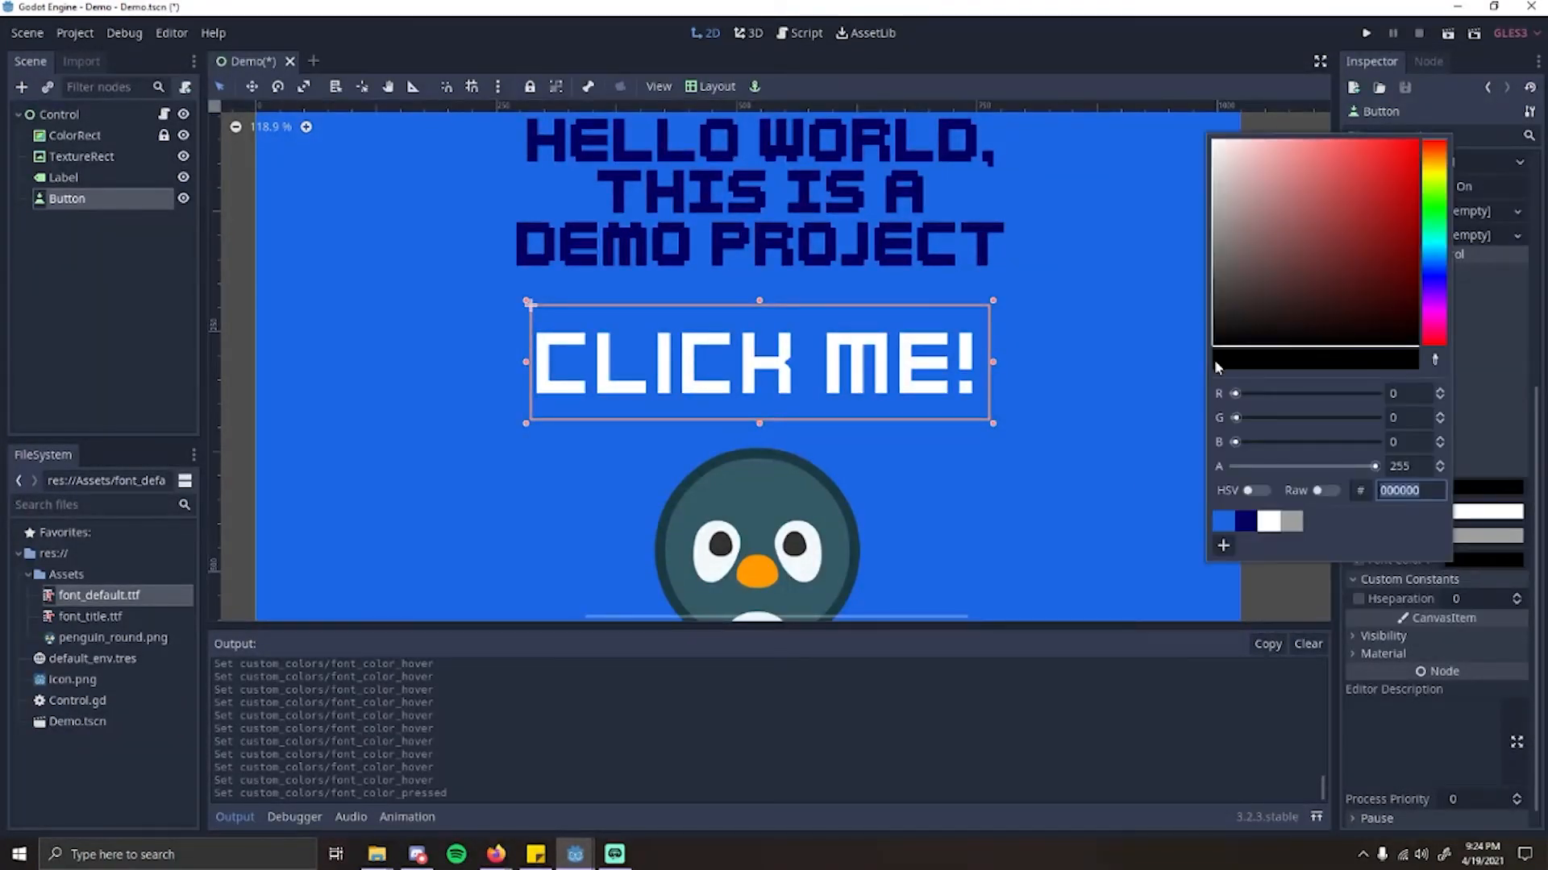
pyautogui.click(1433, 284)
pyautogui.click(1363, 268)
pyautogui.moveTo(1443, 293); pyautogui.dragTo(1443, 345)
pyautogui.moveTo(1370, 251); pyautogui.dragTo(1419, 243)
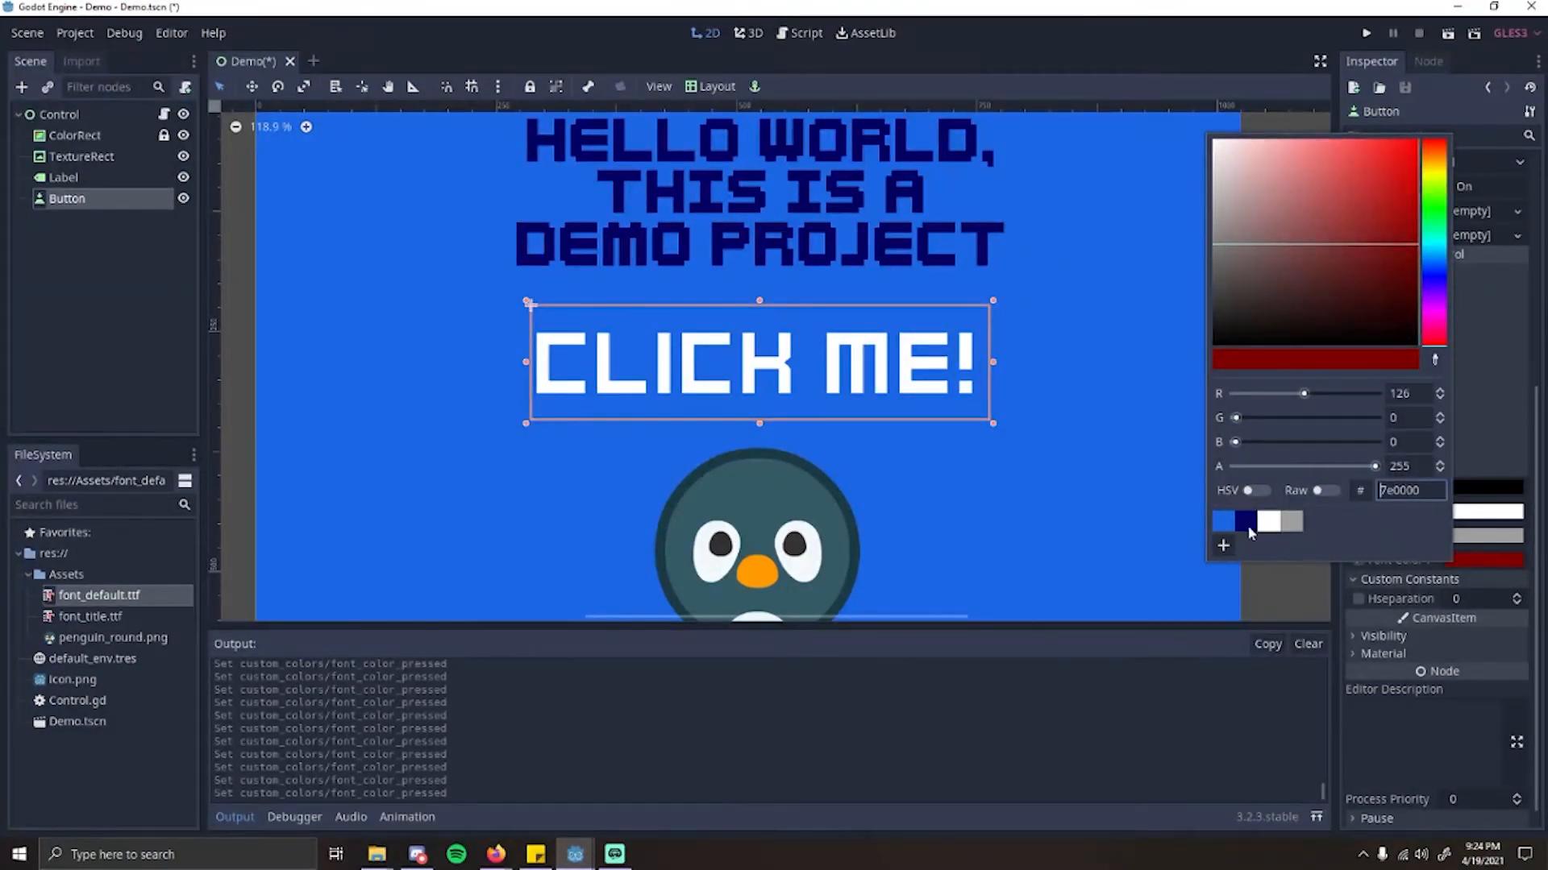
pyautogui.click(958, 489)
# Step: Run the scene again to test the button's hover and pressed font colors, and close the game window
pyautogui.scroll(-3, 974, 400)
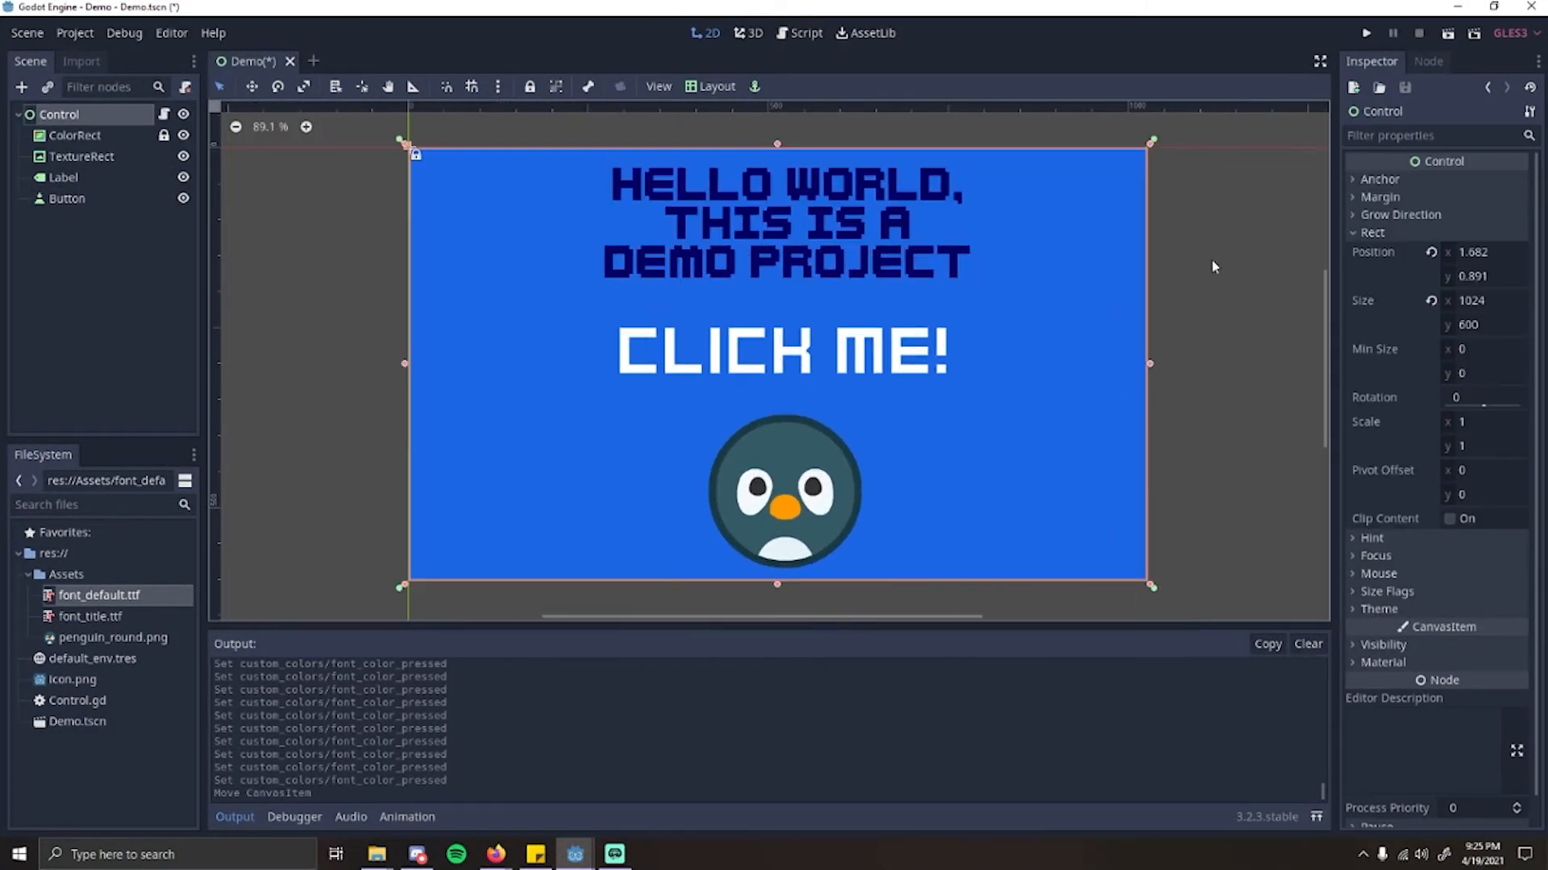
pyautogui.click(1449, 34)
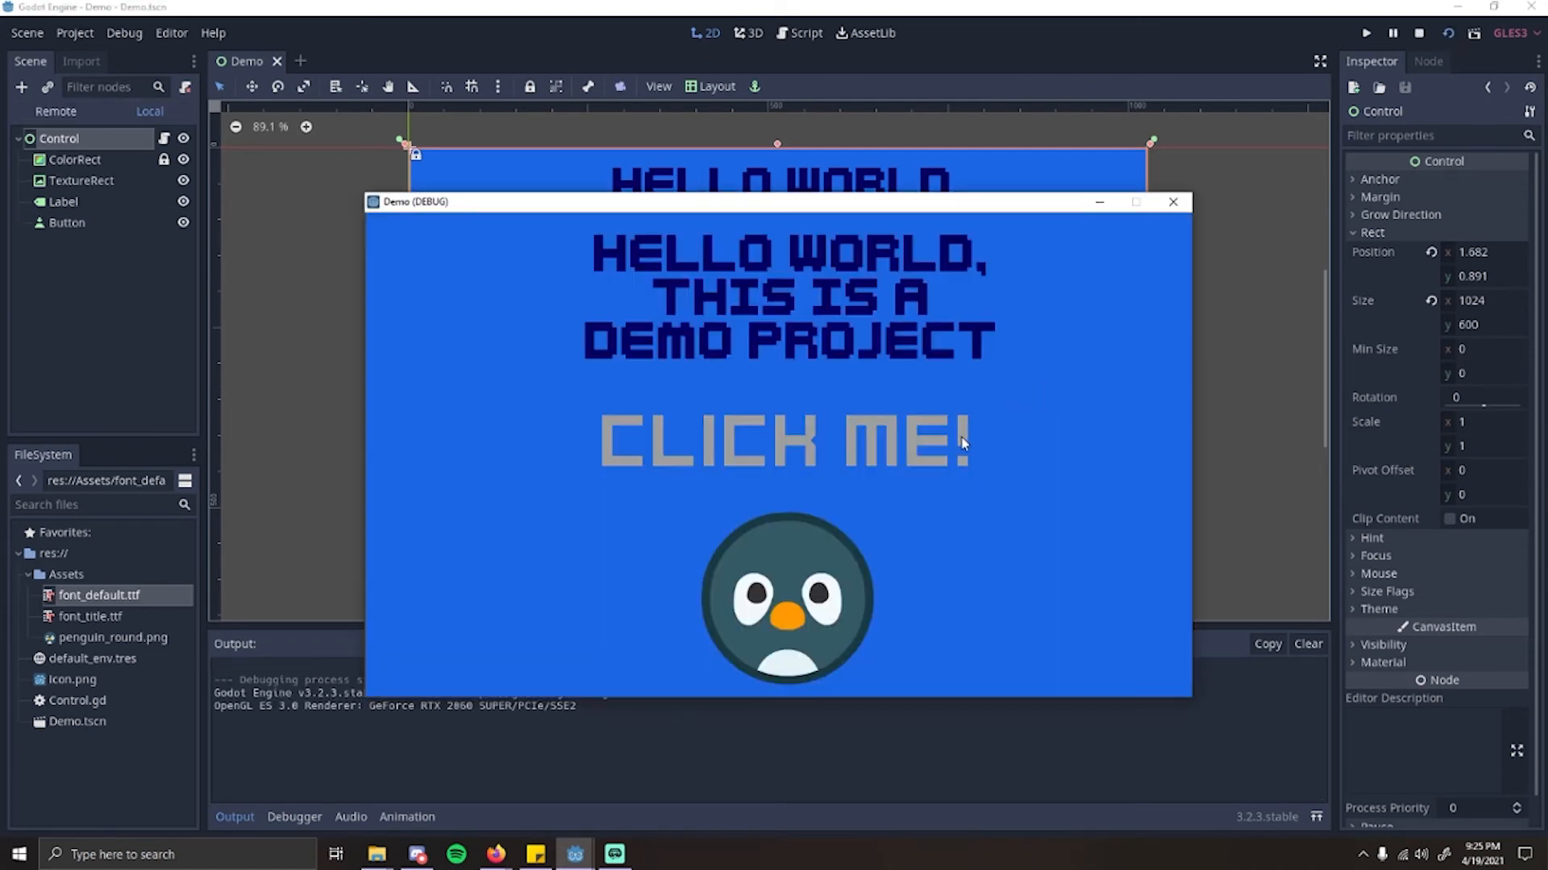
pyautogui.click(657, 453)
pyautogui.click(1172, 202)
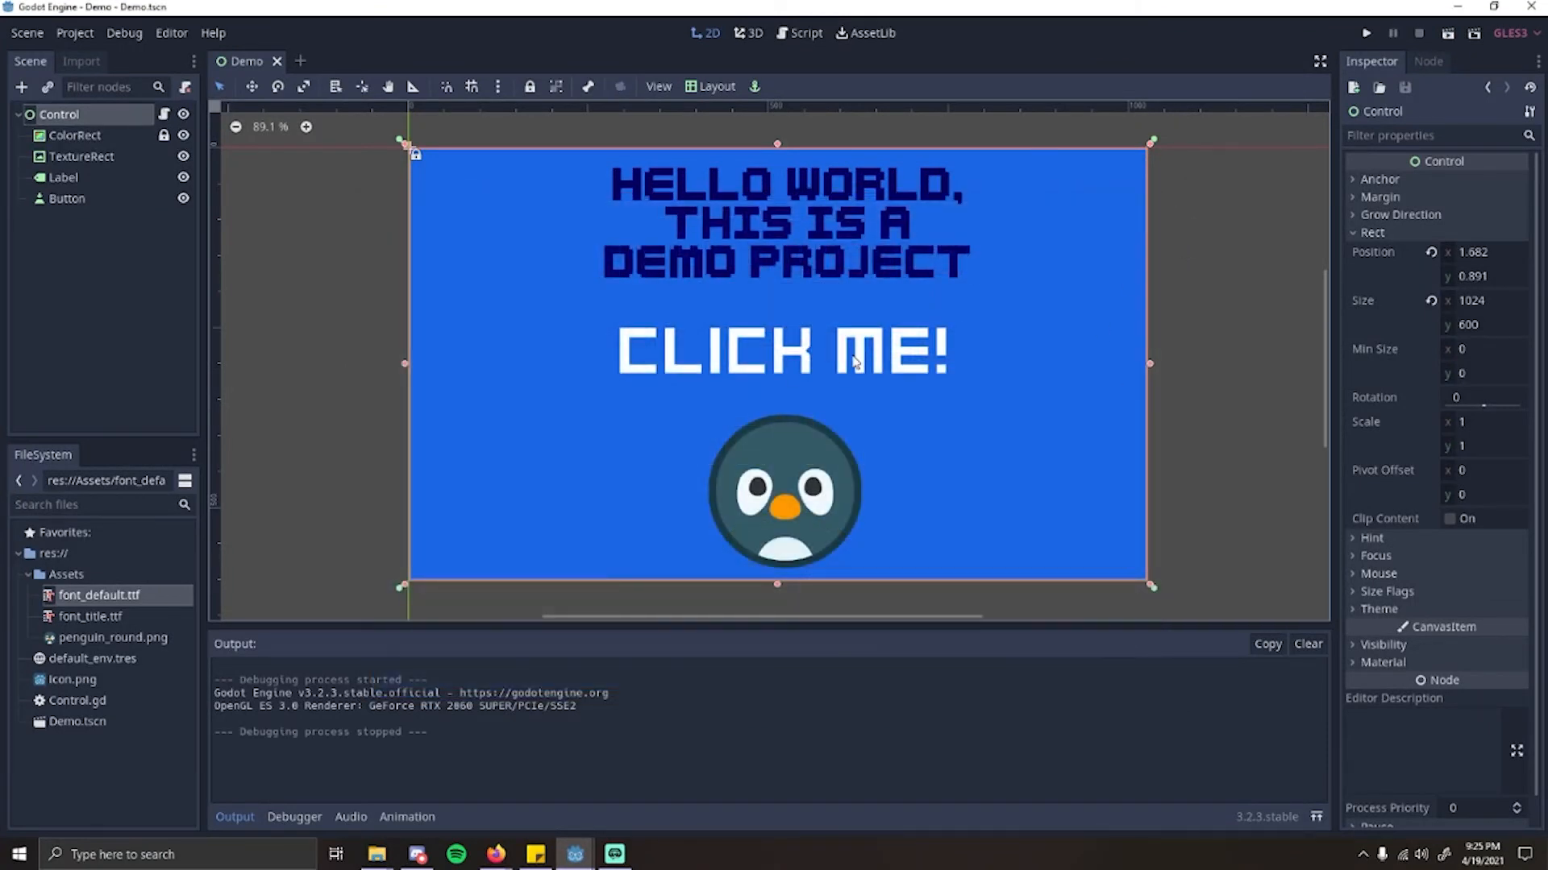
# Step: Examine the Button node's signals and the connection dialog of pressed(), cancel the dialog and select the Control node
pyautogui.moveTo(870, 279); pyautogui.dragTo(866, 278, button='middle')
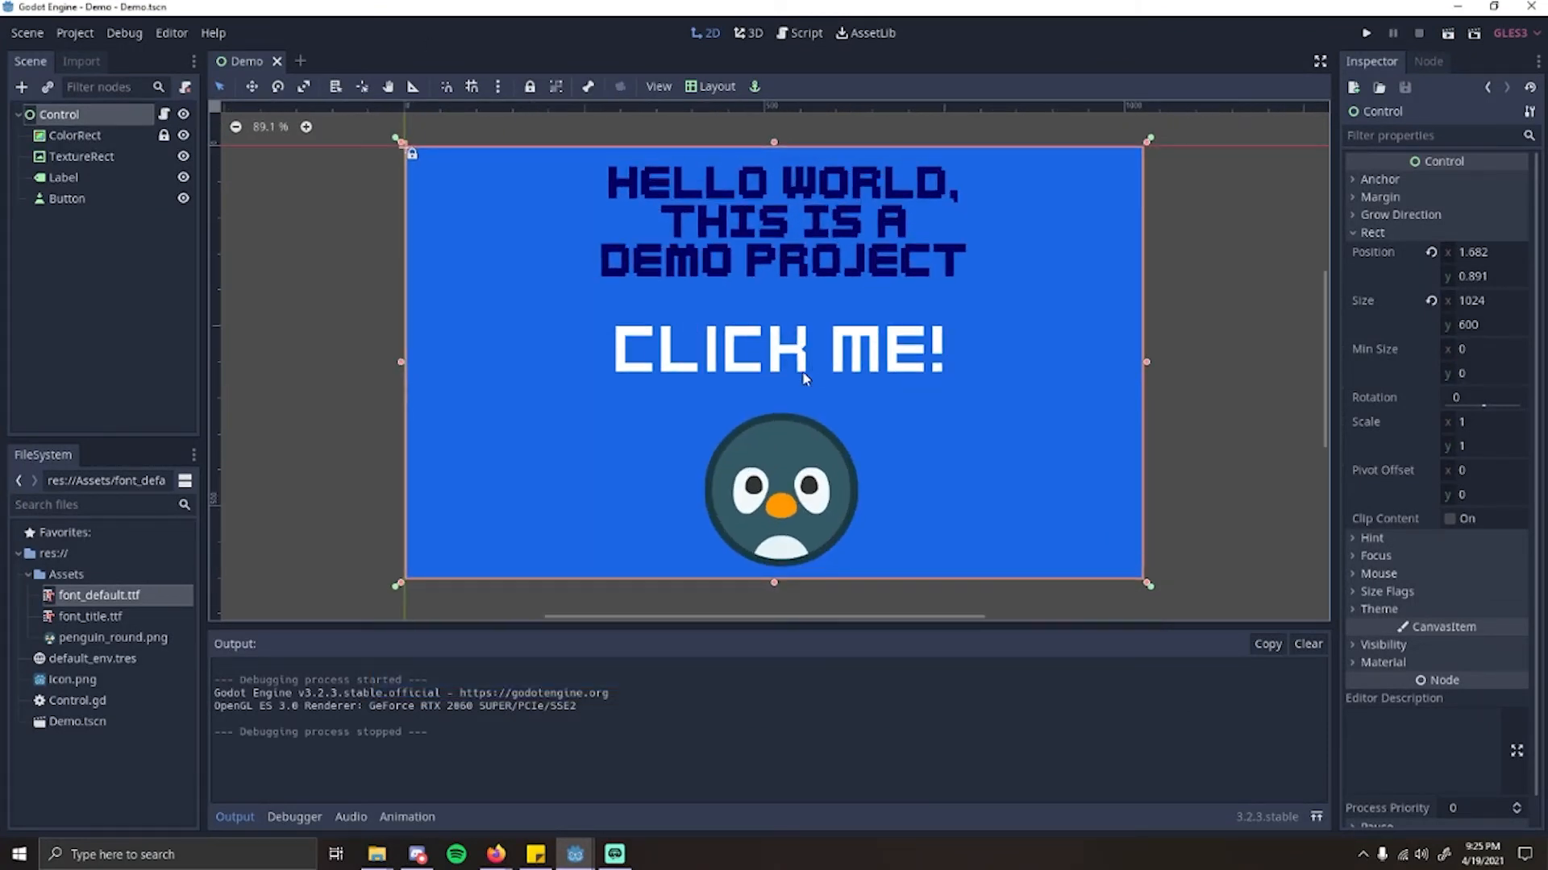
pyautogui.click(755, 329)
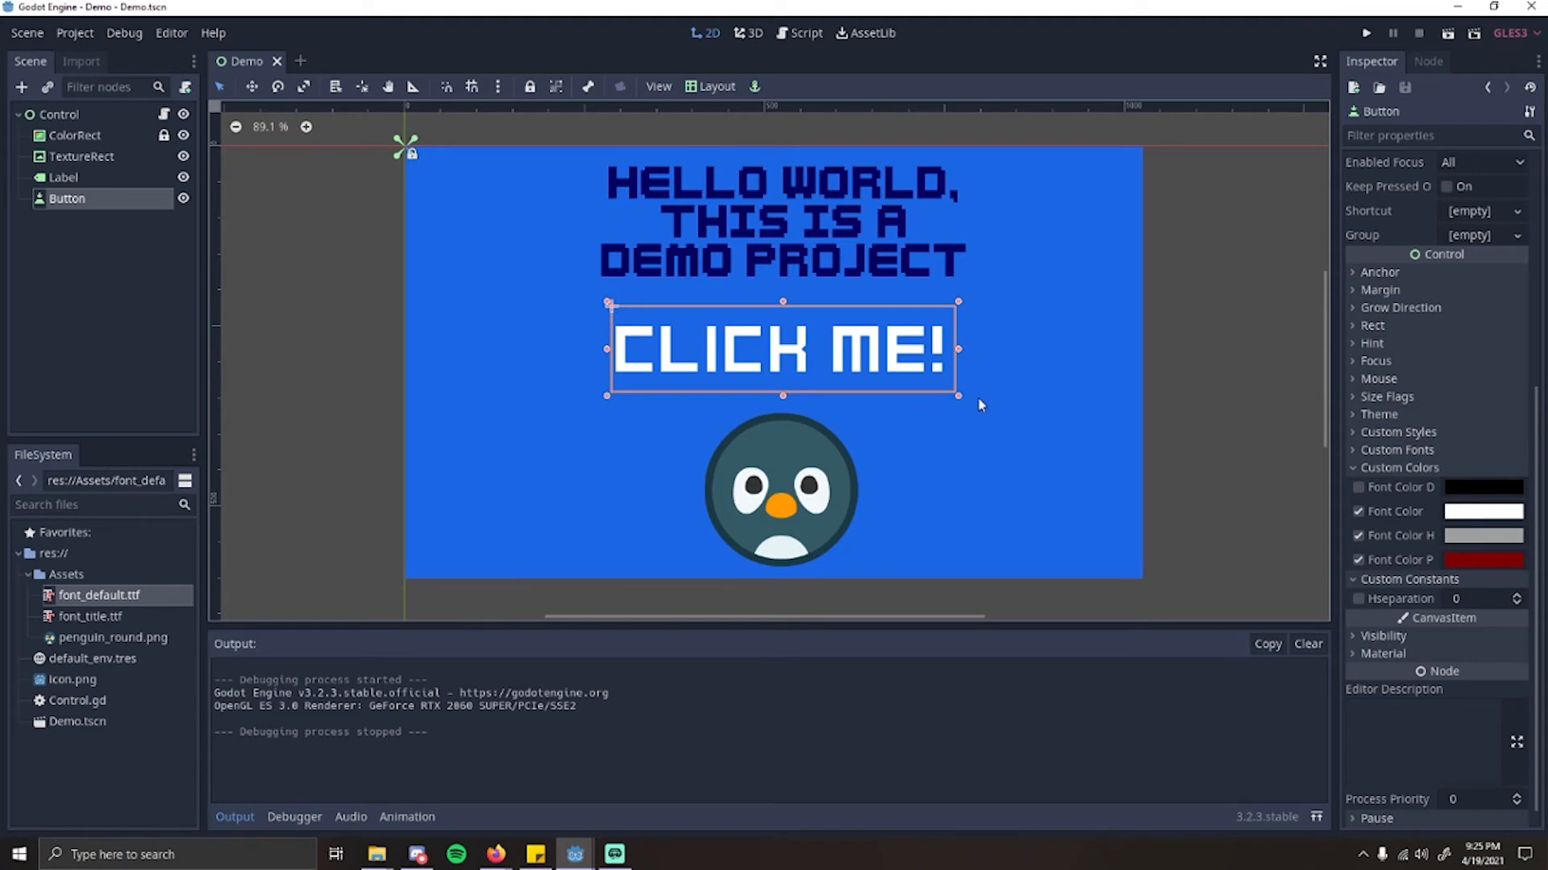
pyautogui.click(1432, 64)
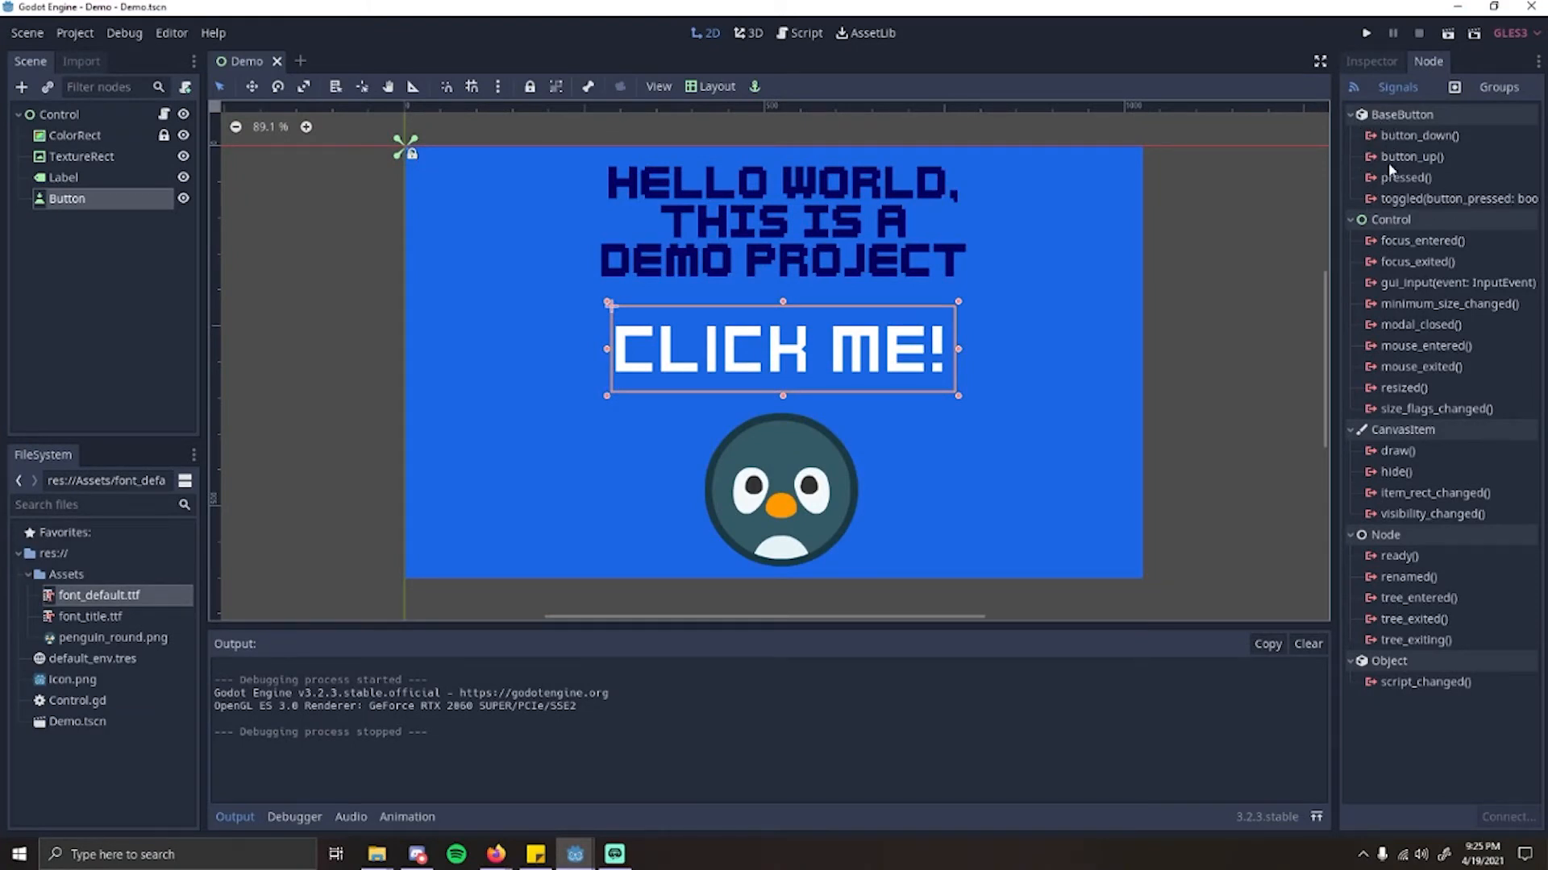
pyautogui.click(1424, 179)
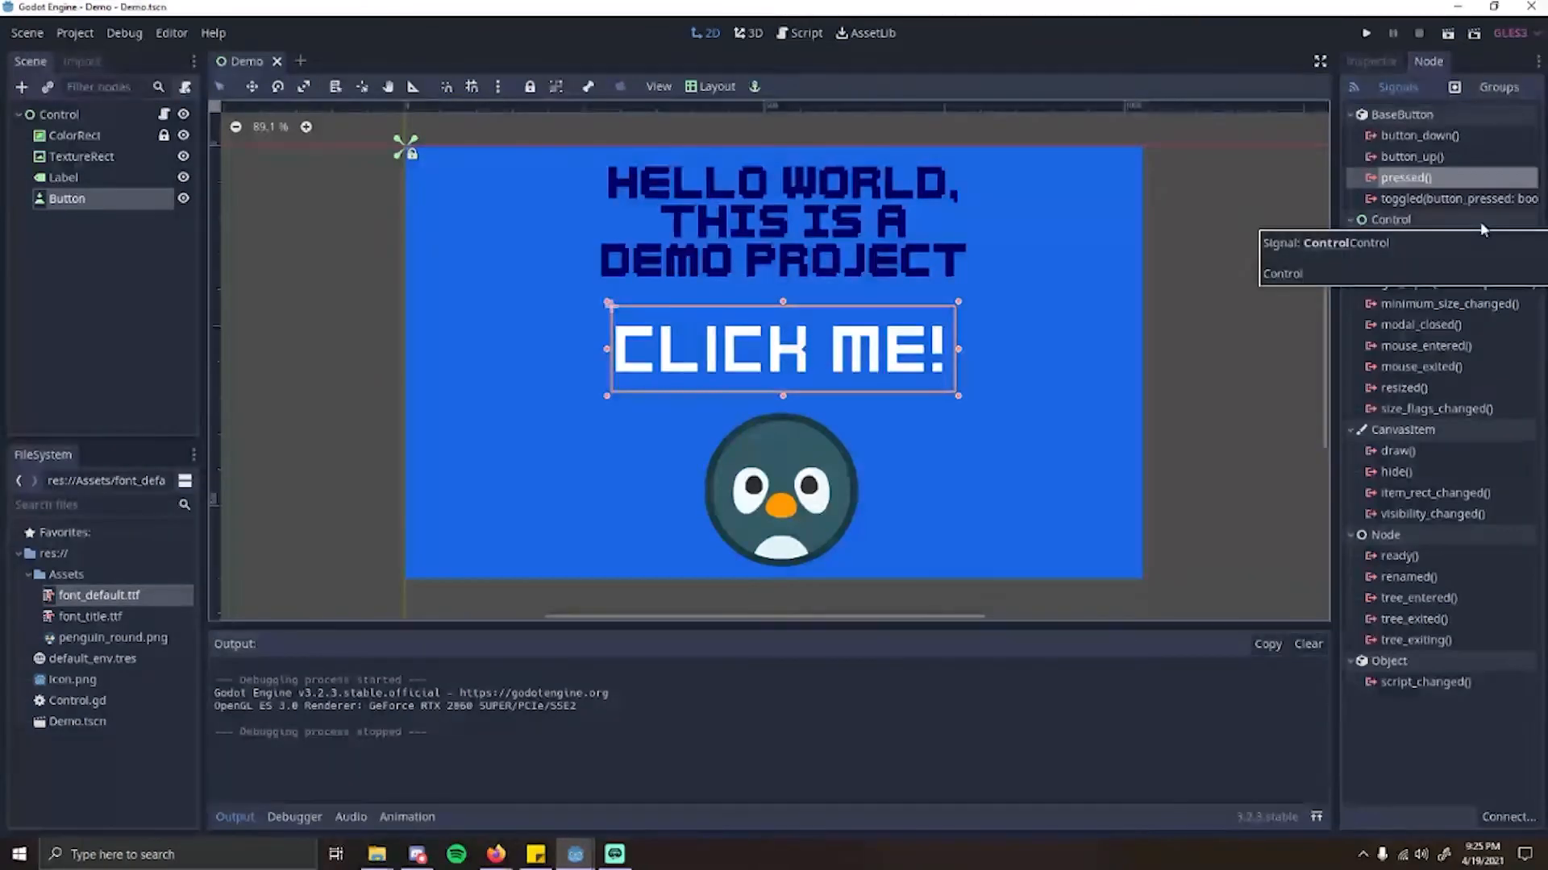
pyautogui.doubleClick(1401, 184)
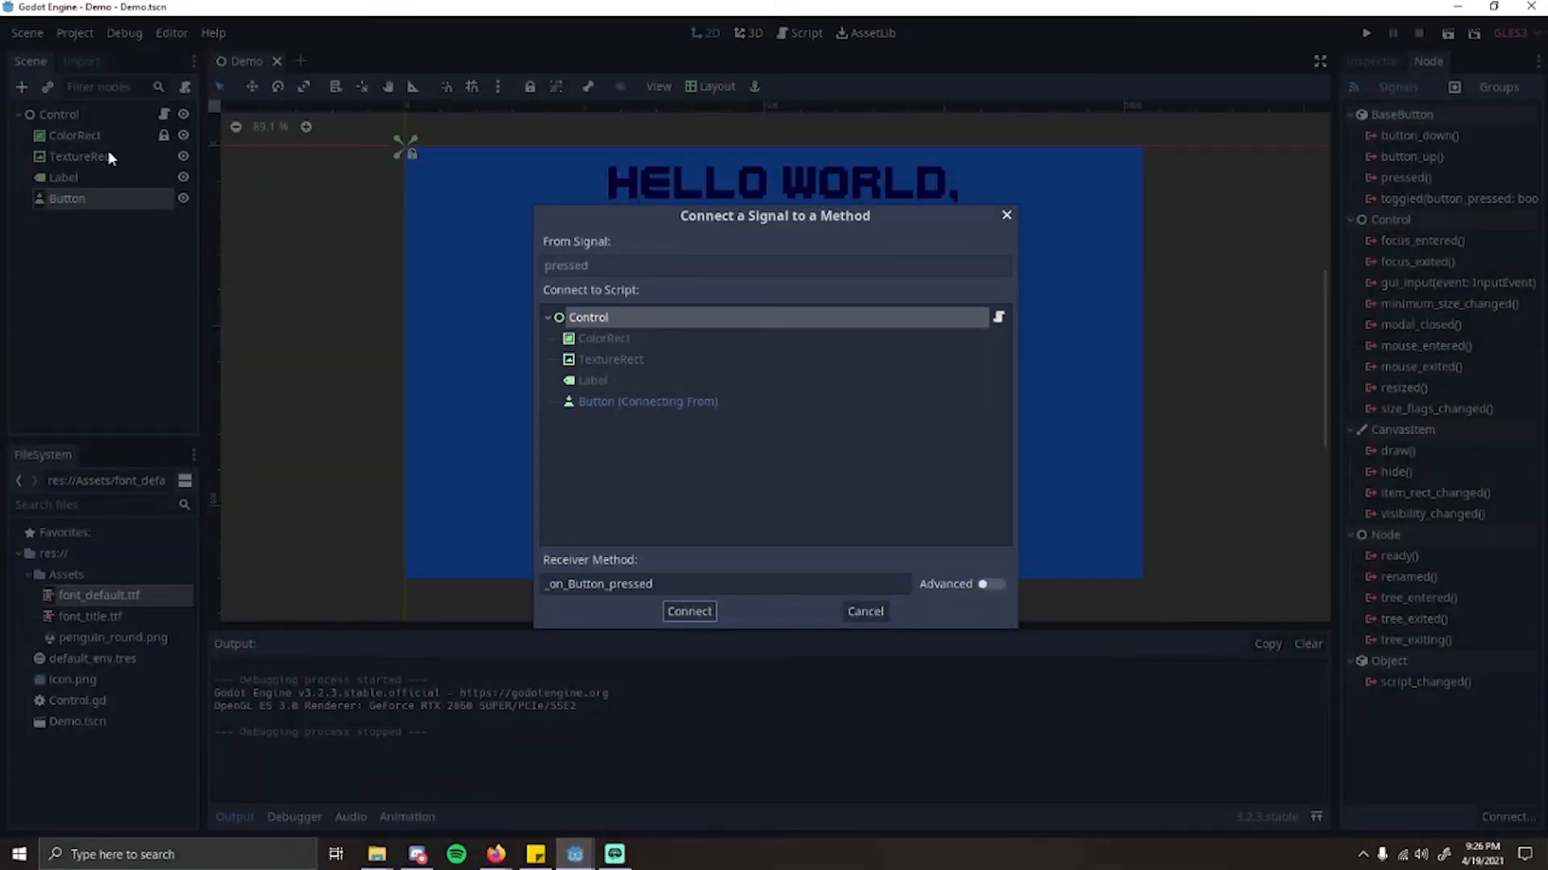
pyautogui.click(1006, 214)
pyautogui.click(128, 118)
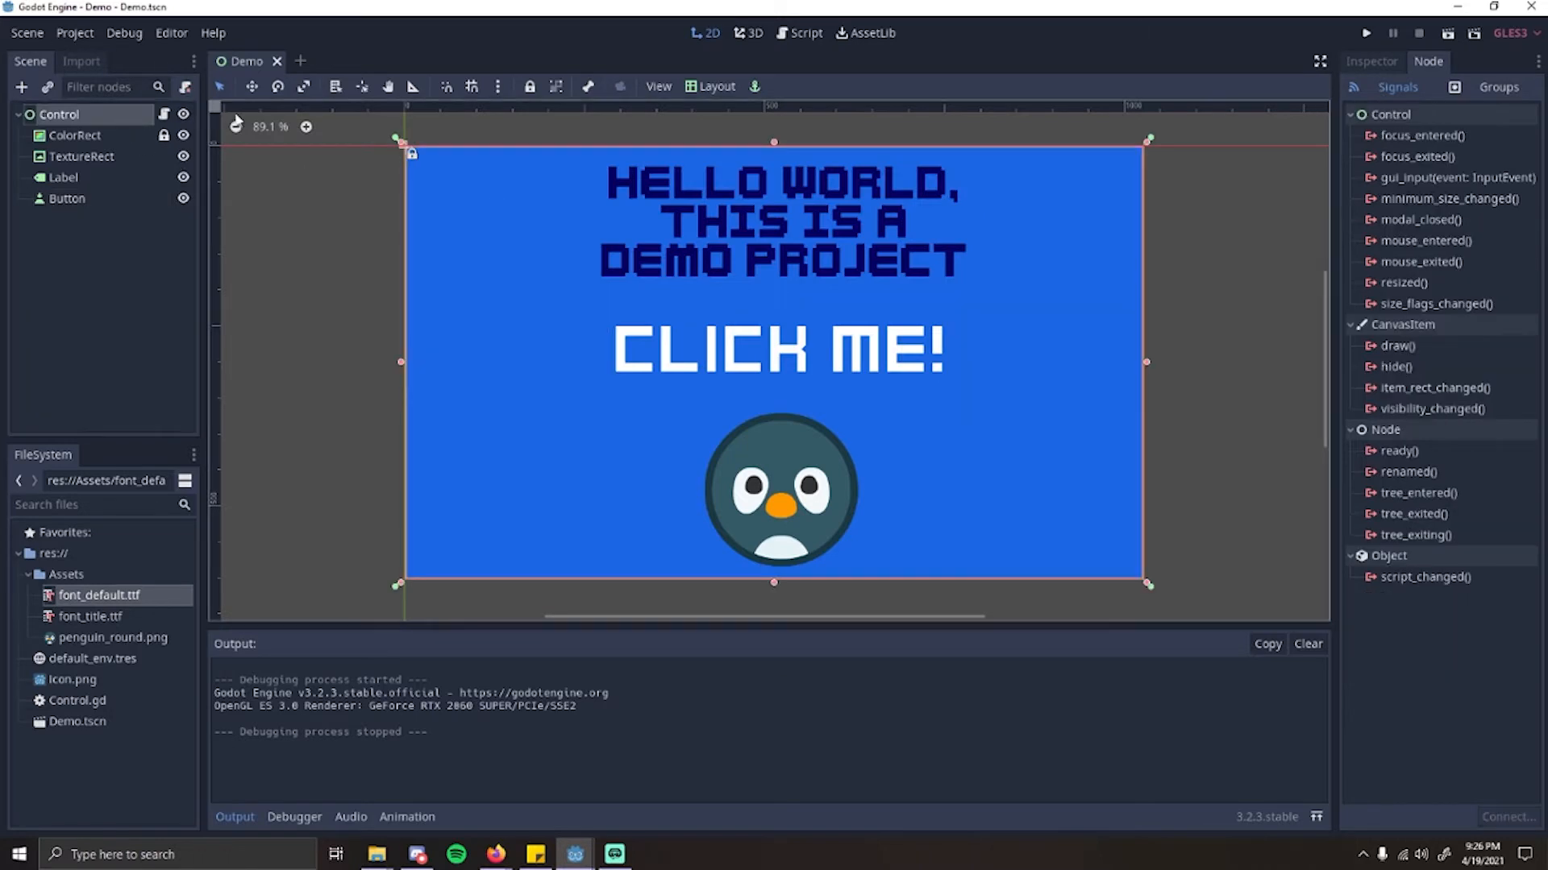
# Step: Detach the script from the Control node, check the connection dialog of the Button's pressed() signal and cancel it
pyautogui.click(186, 86)
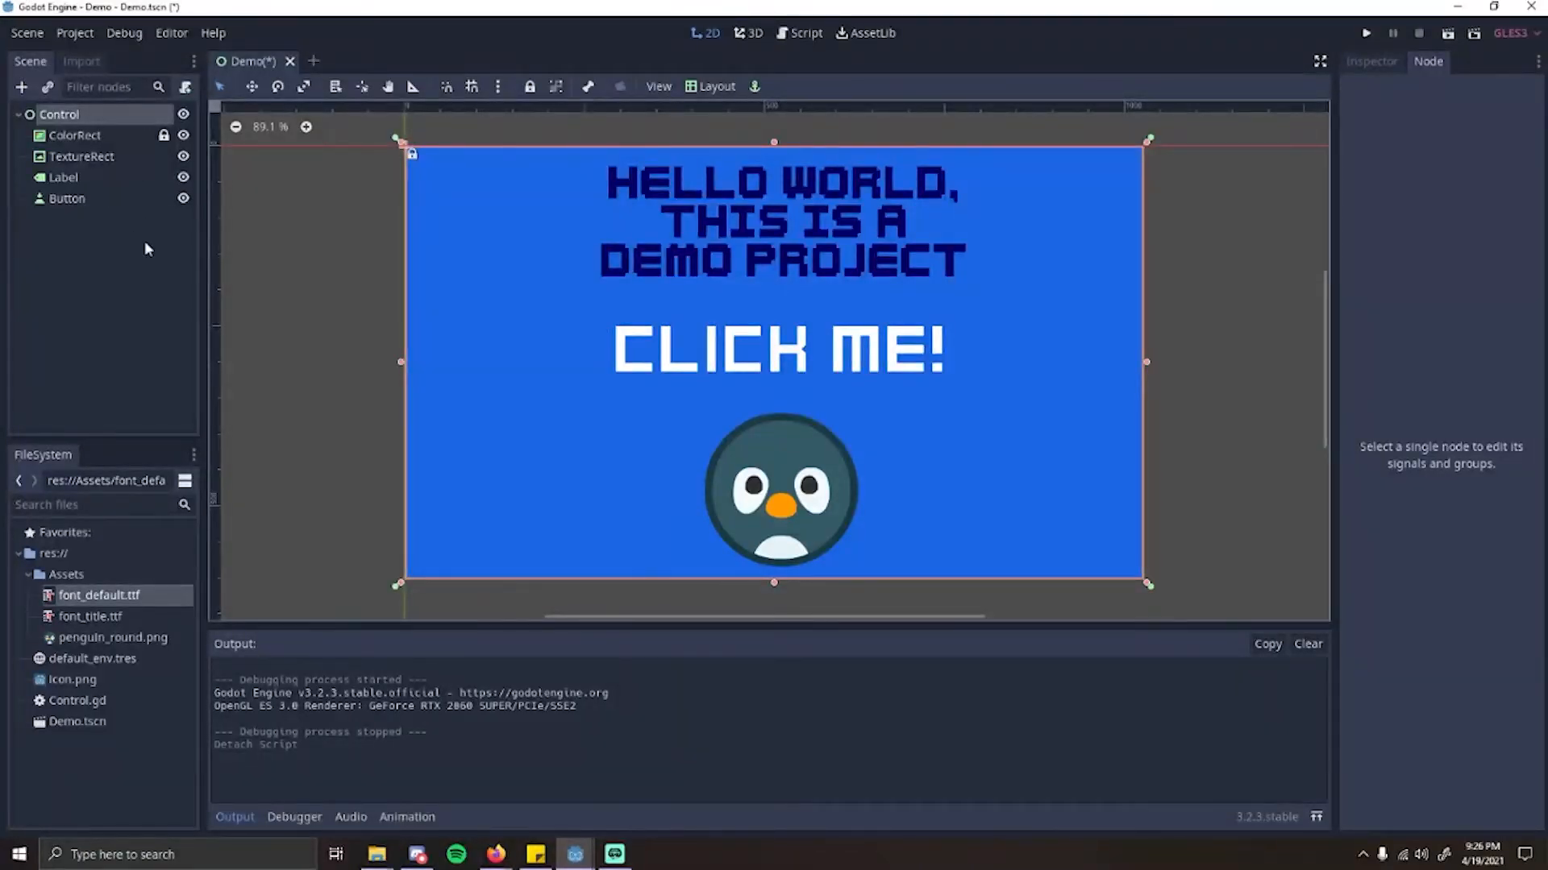
pyautogui.click(81, 199)
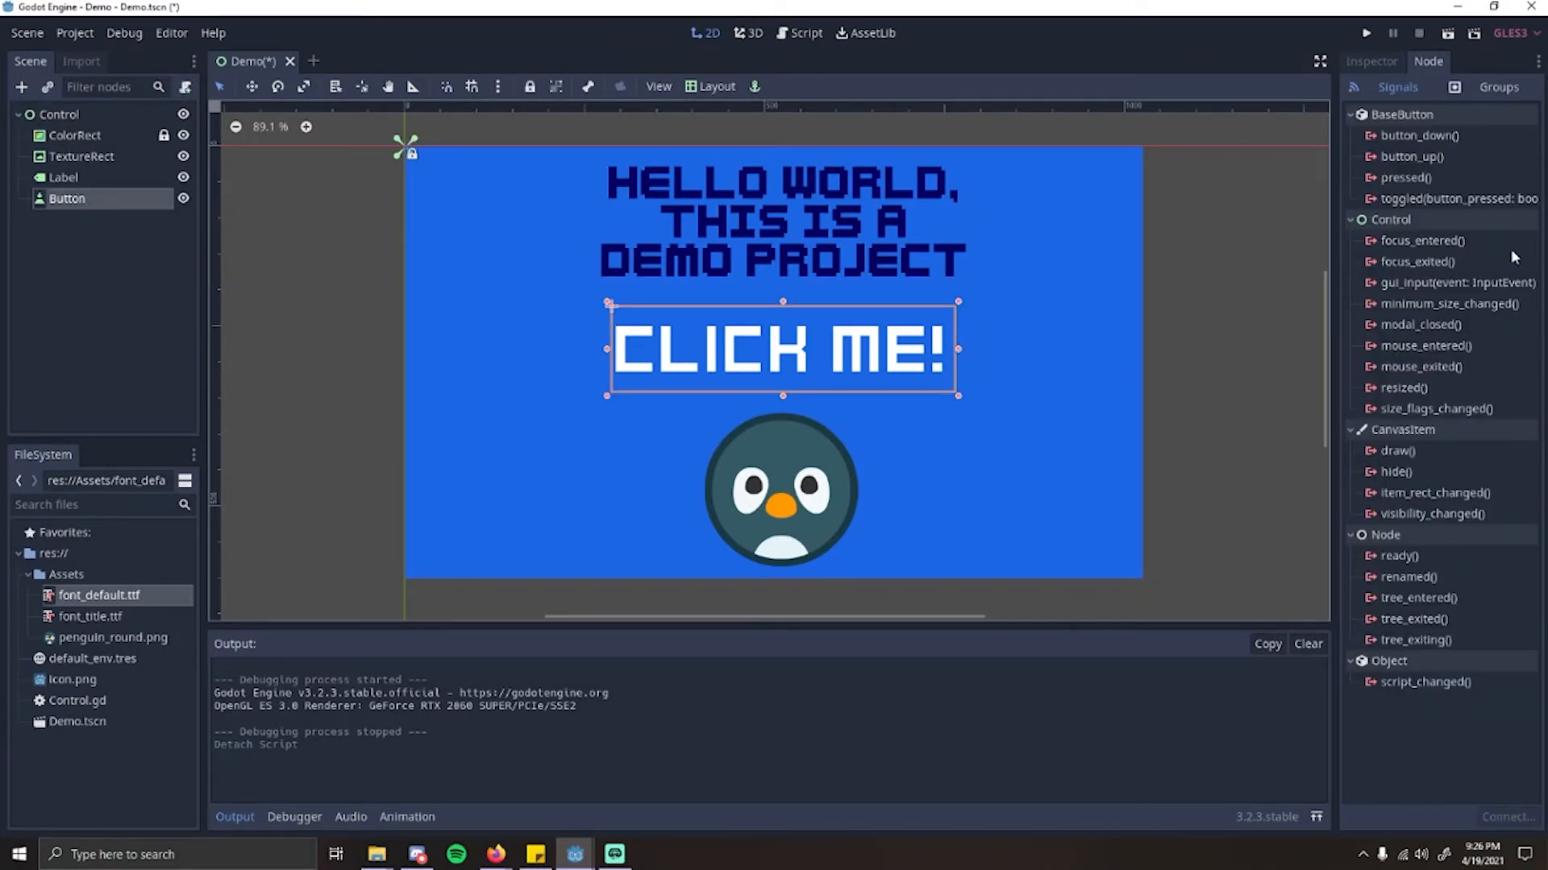
pyautogui.doubleClick(1406, 177)
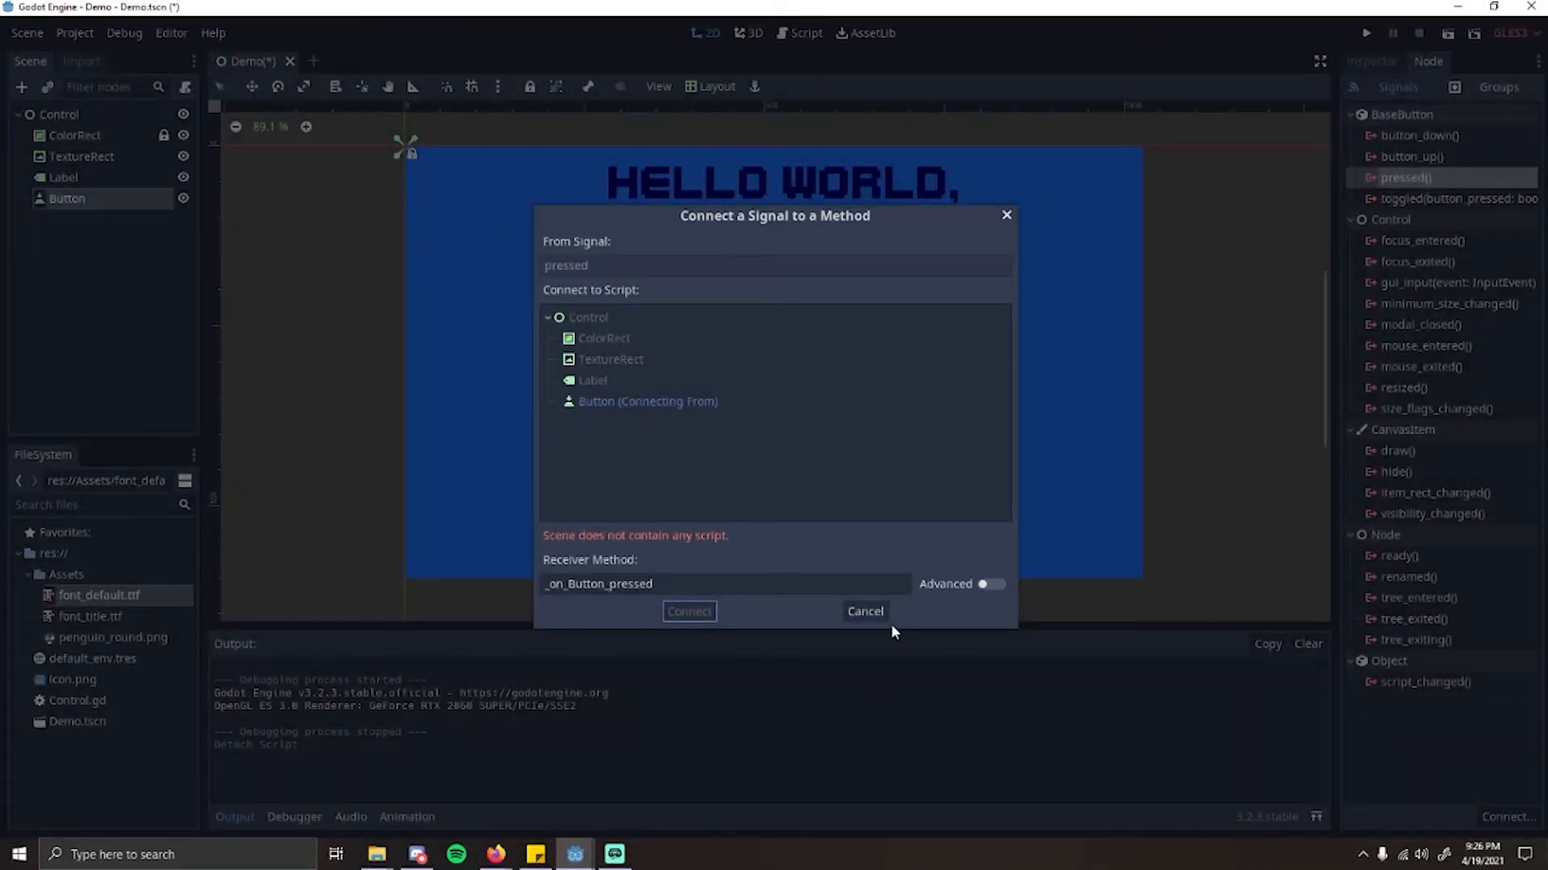
pyautogui.click(865, 611)
# Step: Attach the existing script res://Control.gd to the Control node
pyautogui.click(88, 135)
pyautogui.click(71, 115)
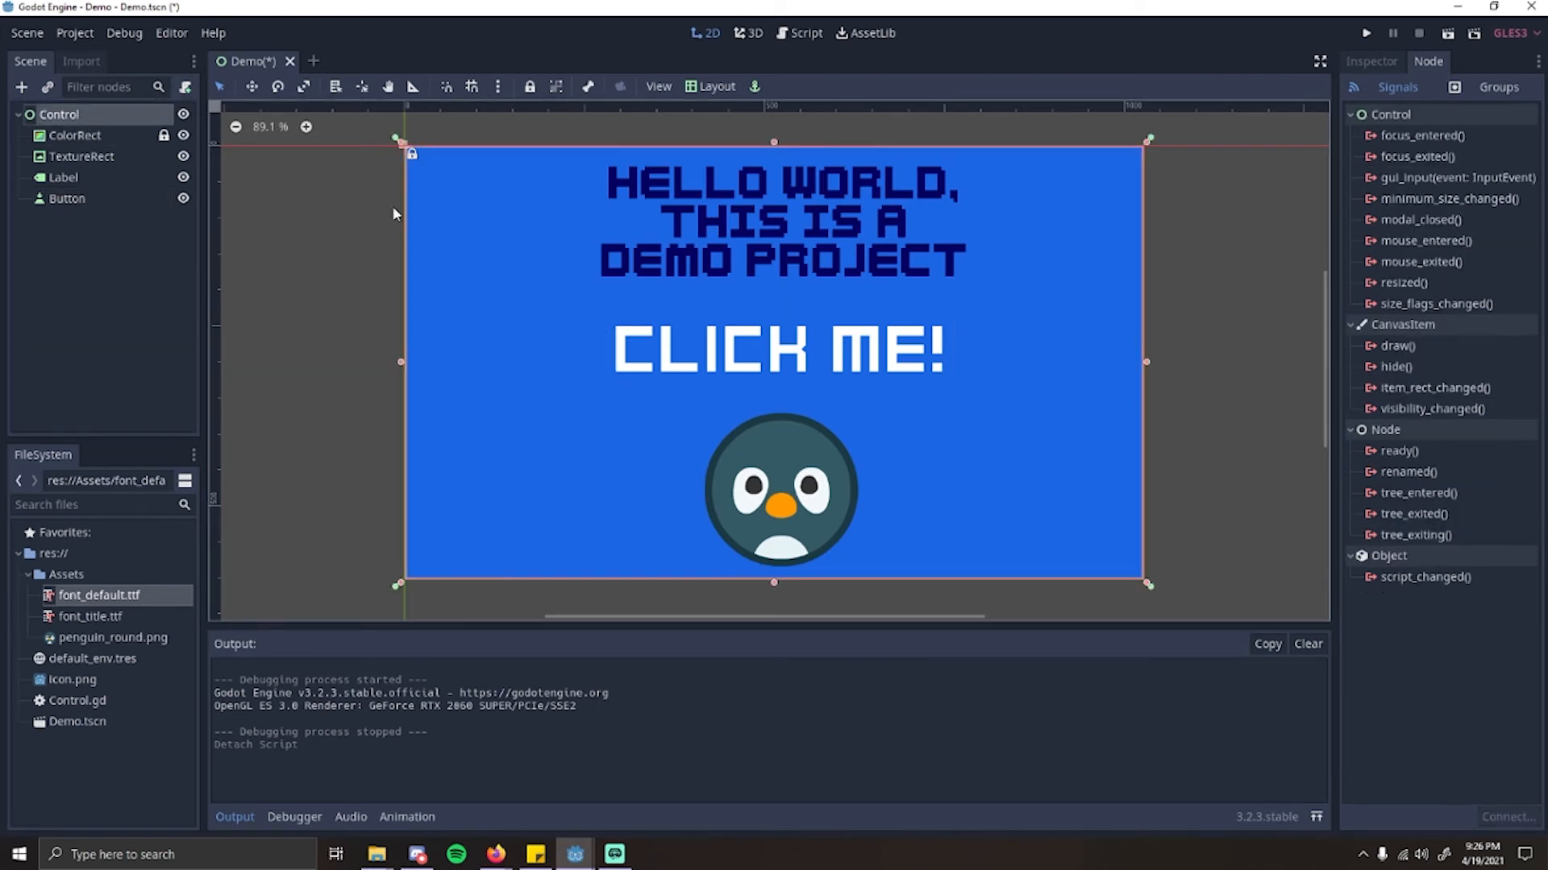
pyautogui.click(185, 86)
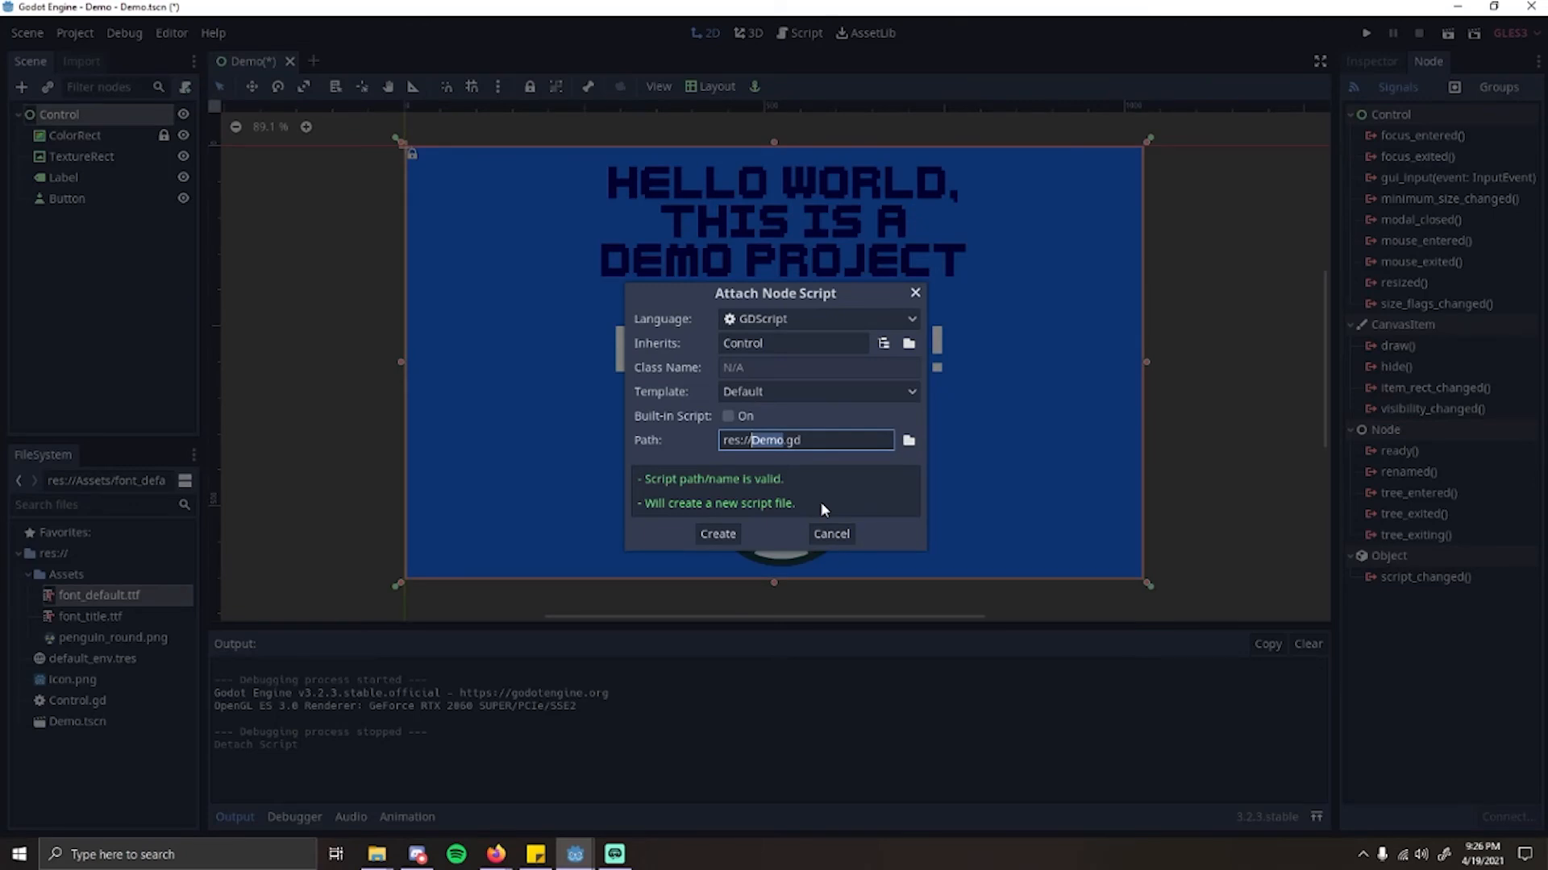
pyautogui.write('Control')
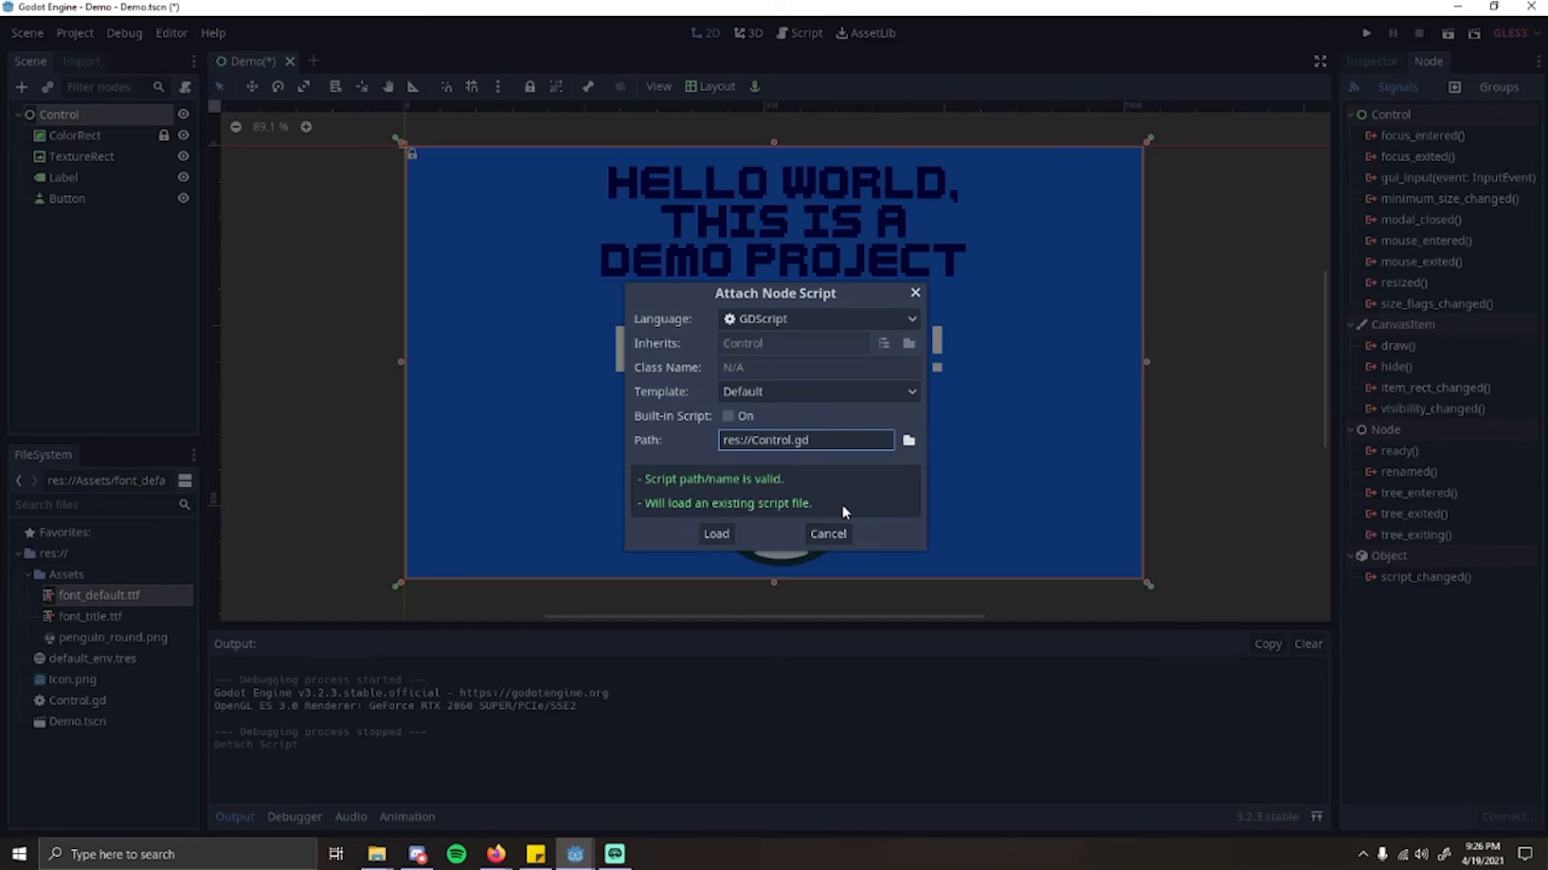
pyautogui.click(716, 534)
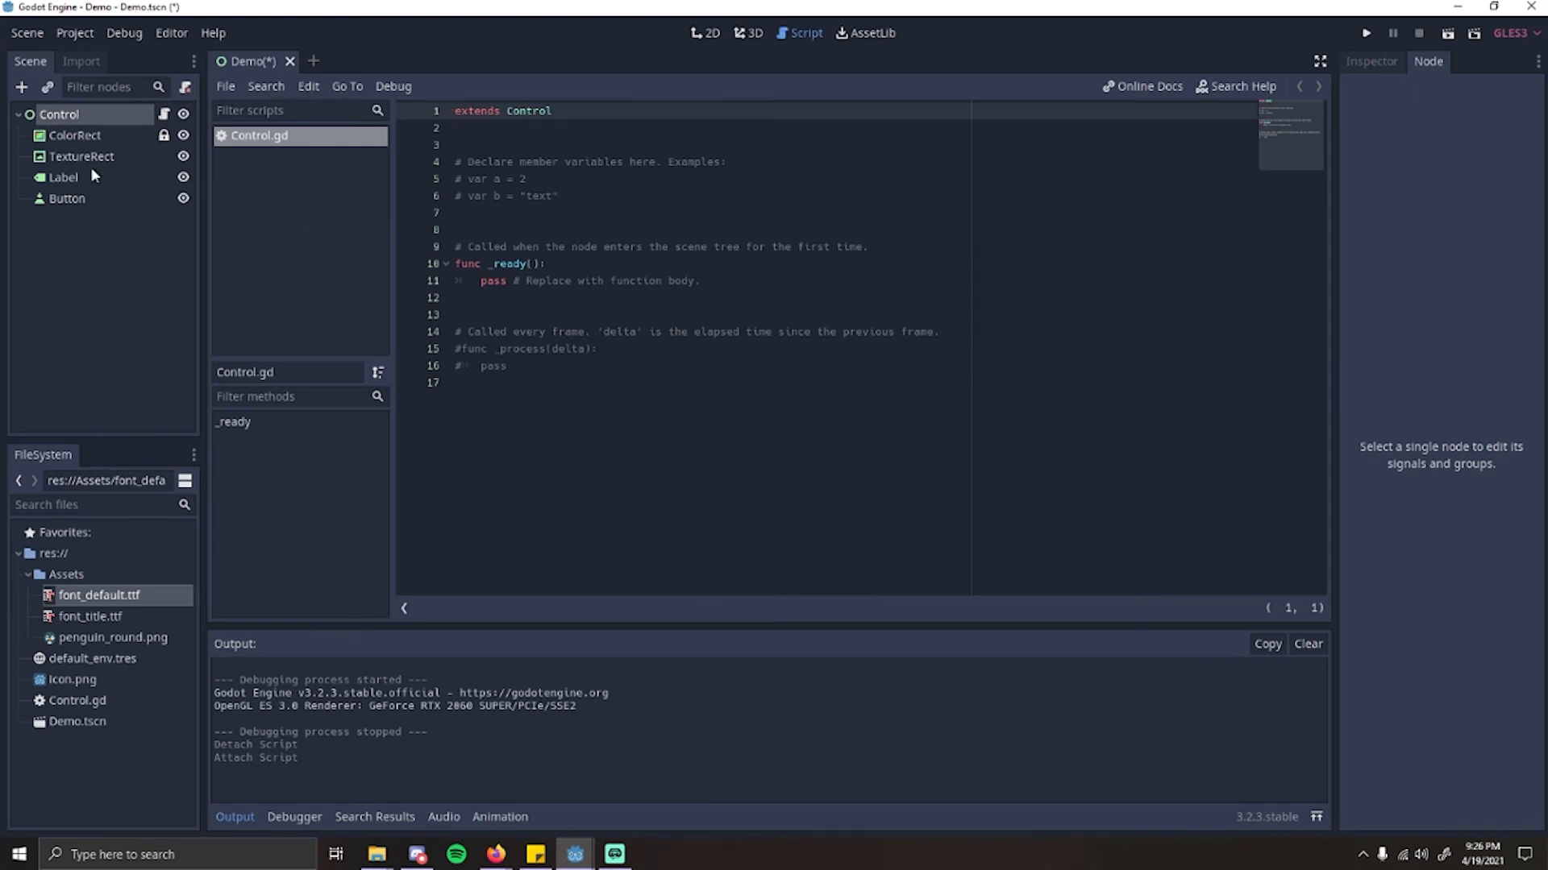
# Step: Connect the Button's pressed() signal to the Control node with the receiver method _on_Button_pressed
pyautogui.click(68, 198)
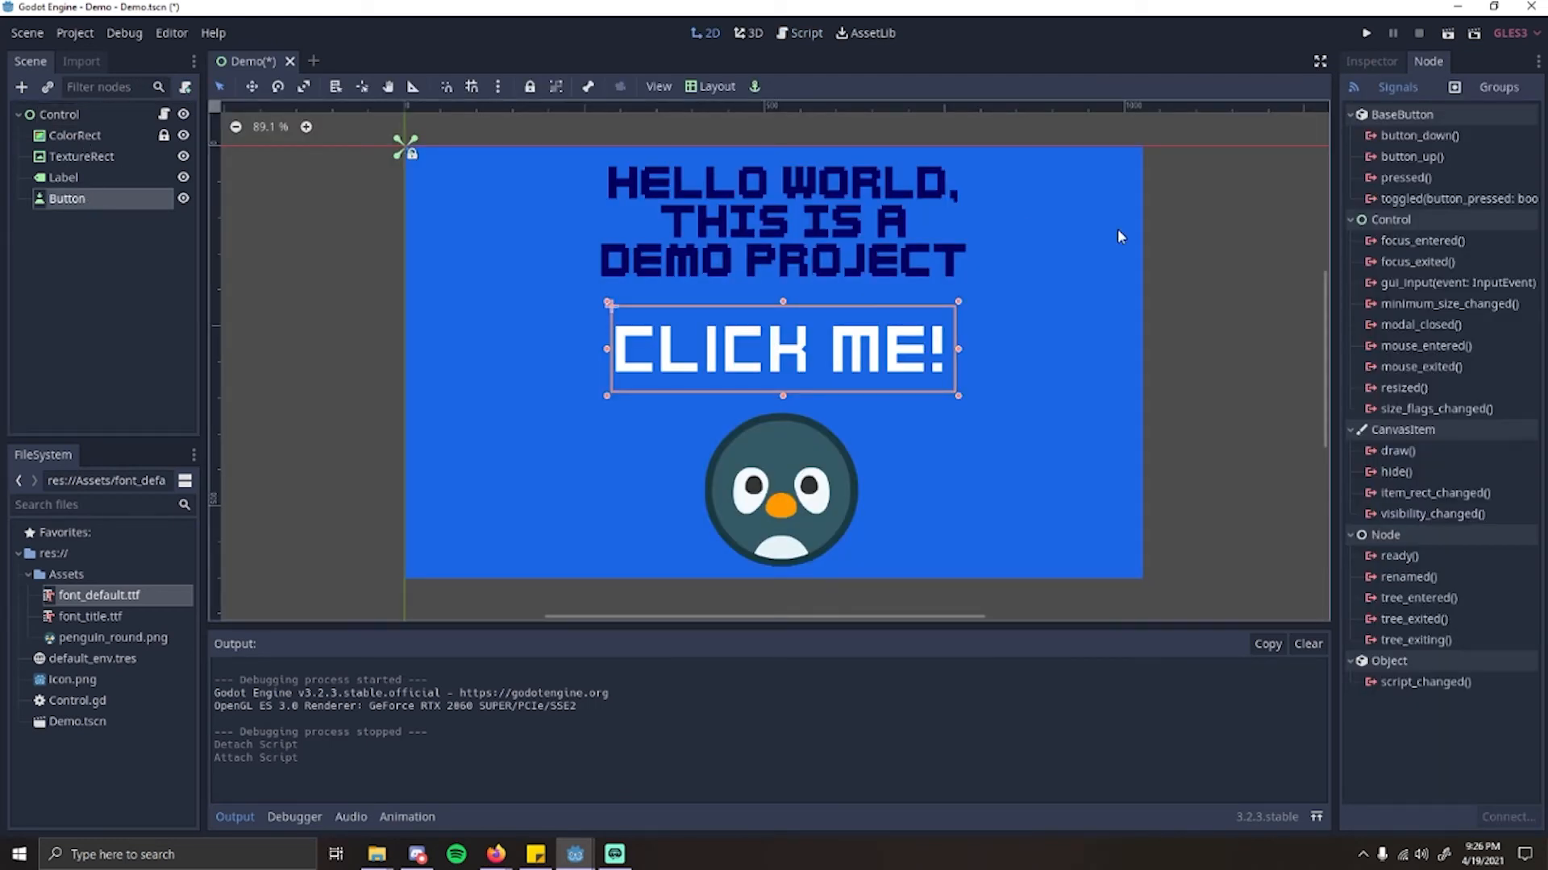
pyautogui.doubleClick(1419, 177)
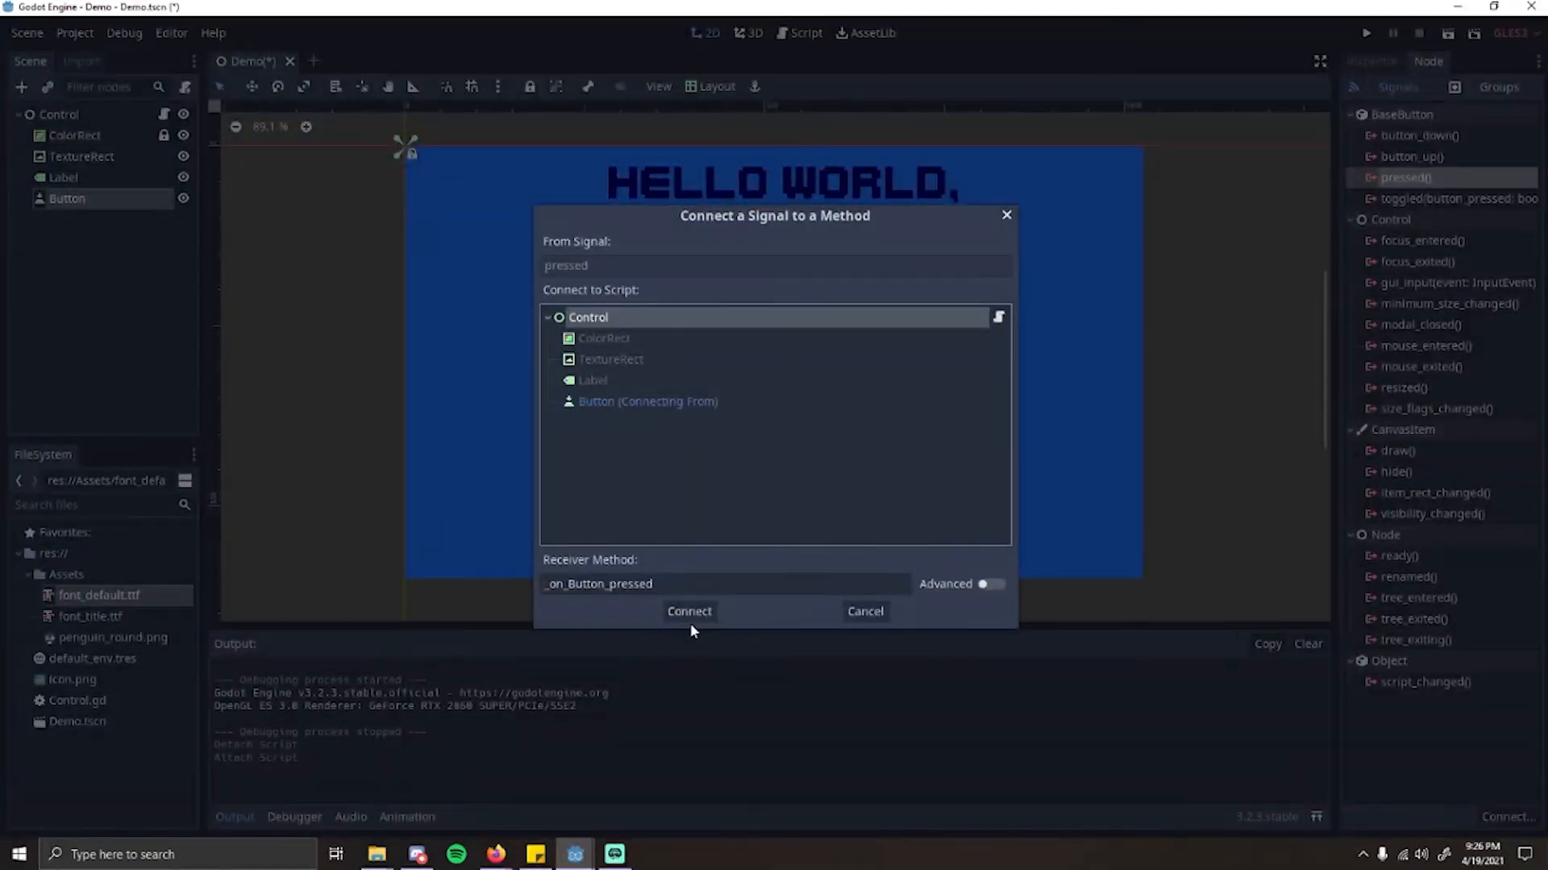
pyautogui.click(689, 612)
pyautogui.click(780, 435)
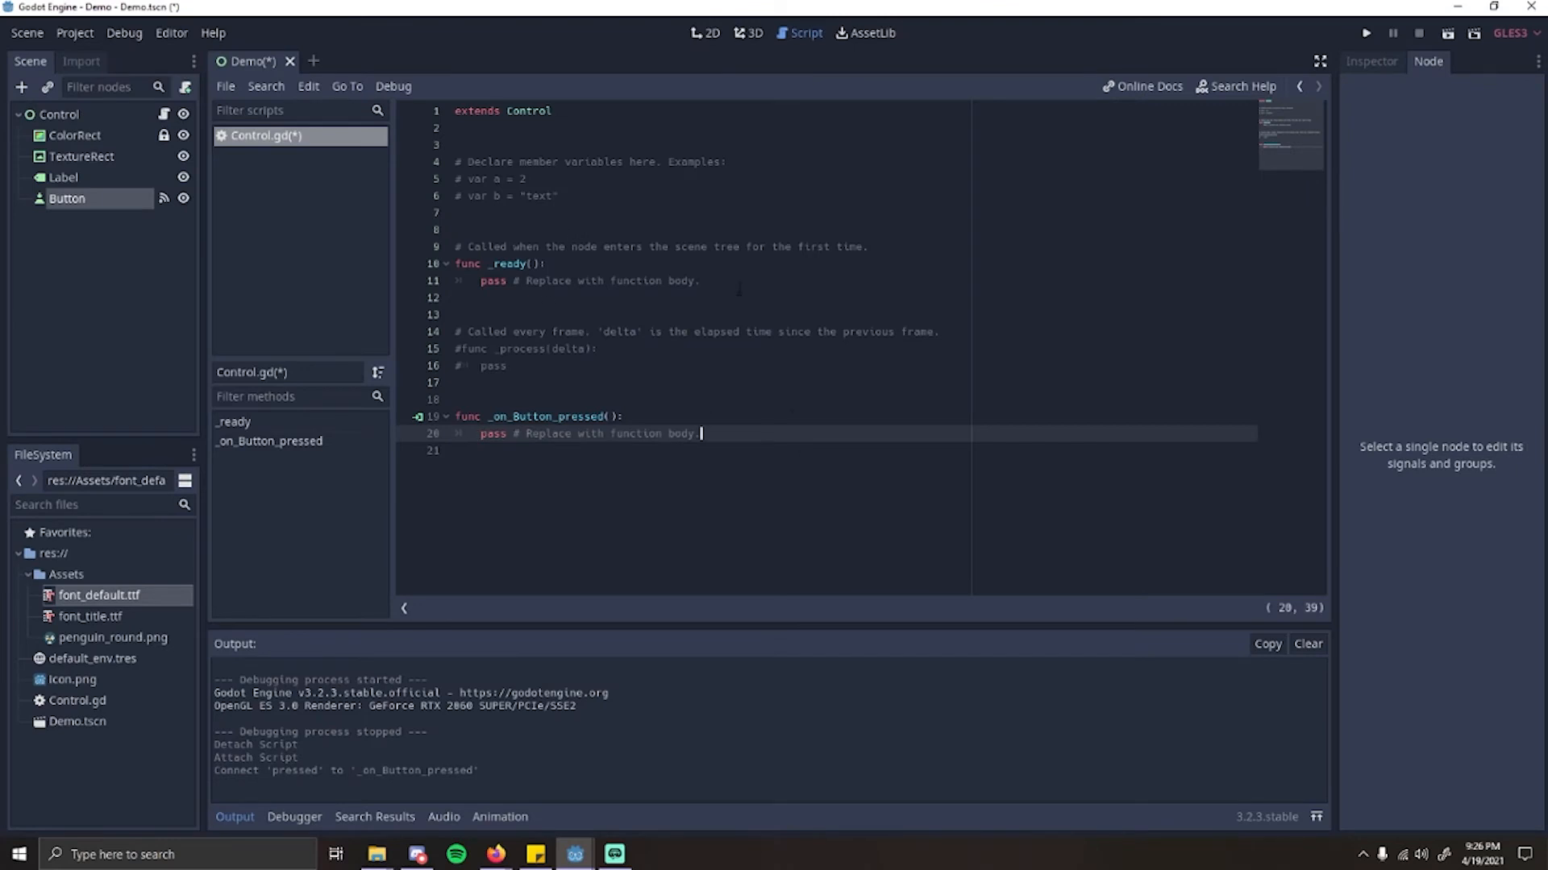
# Step: Examine the _on_Button_pressed() function header, check the Button's signal connection and reopen the Control node's script
pyautogui.moveTo(456, 417); pyautogui.dragTo(629, 418)
pyautogui.click(640, 420)
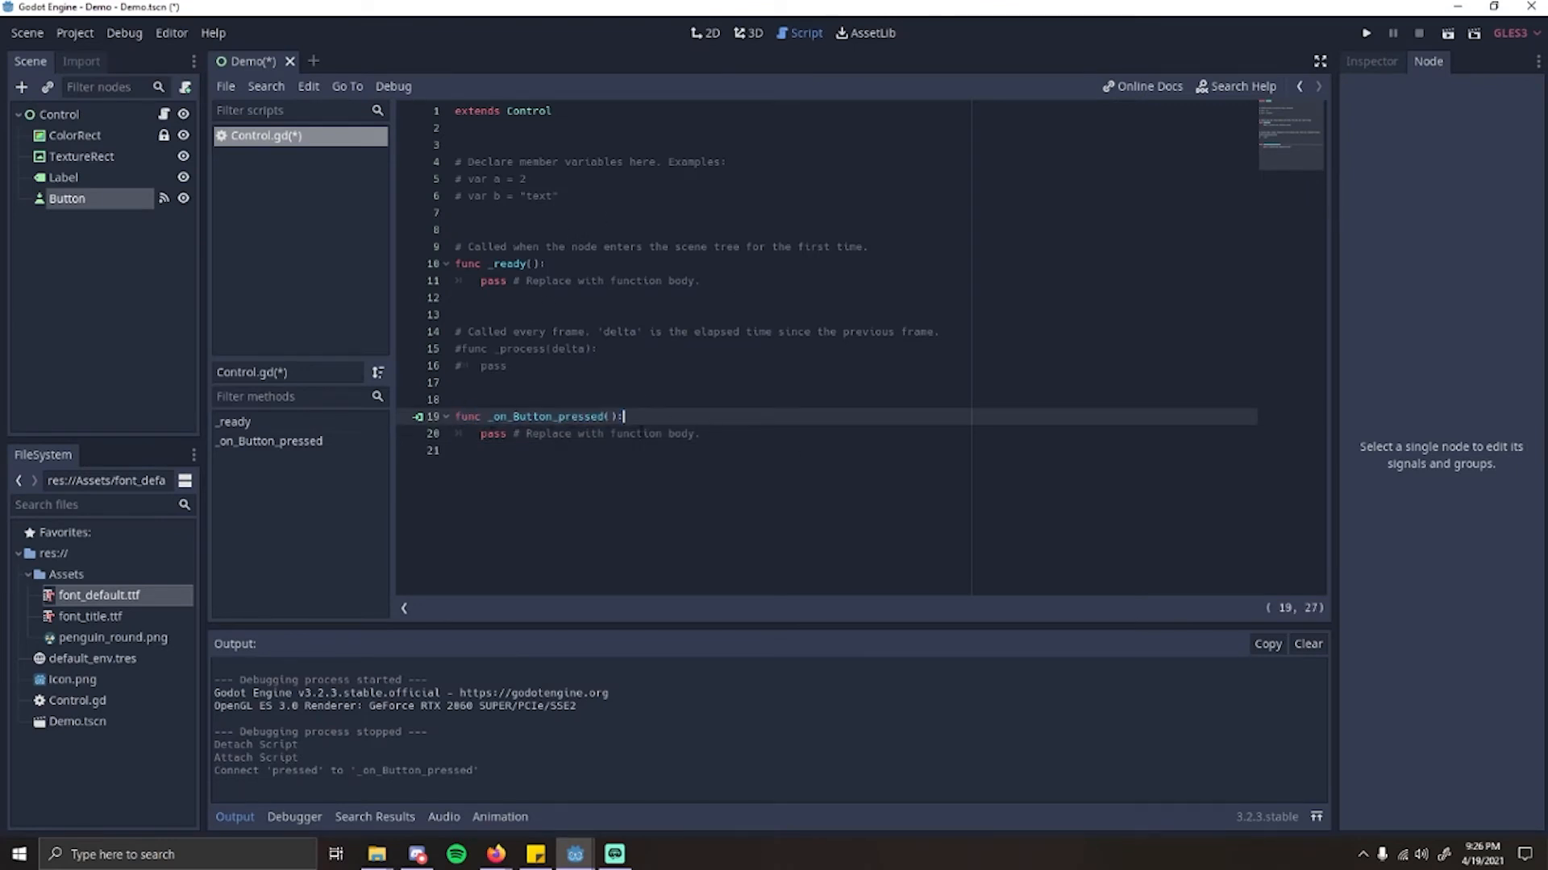
pyautogui.moveTo(501, 418); pyautogui.dragTo(693, 419)
pyautogui.click(755, 420)
pyautogui.click(86, 197)
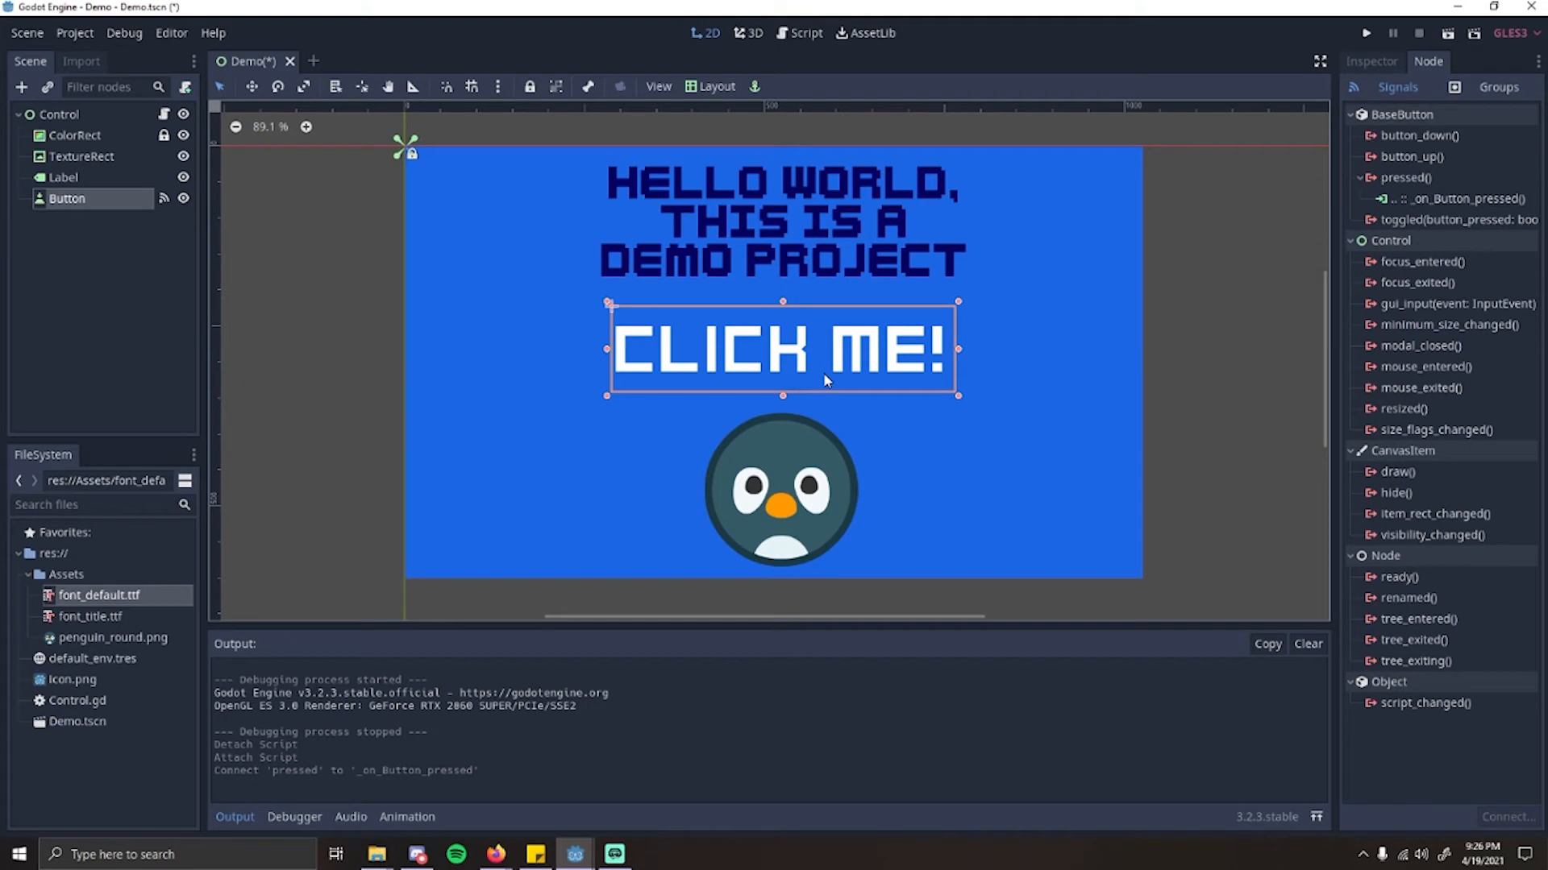
pyautogui.click(165, 115)
pyautogui.moveTo(624, 416); pyautogui.dragTo(491, 417)
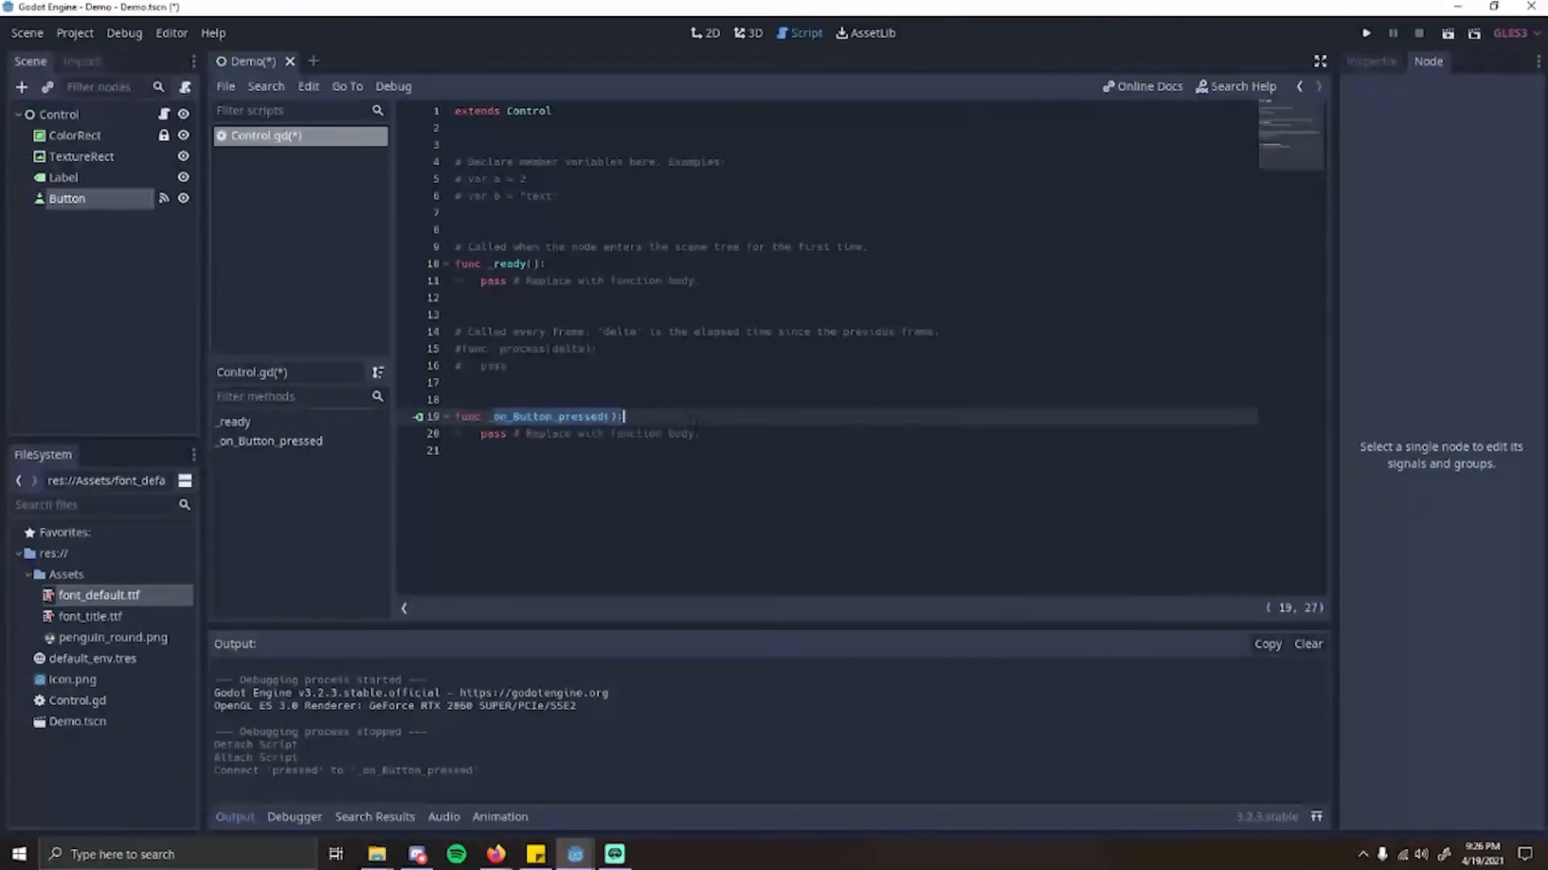
# Step: Examine the script's sections: the member variable comments, _ready(), the commented _process(delta) and _on_Button_pressed()
pyautogui.click(546, 196)
pyautogui.click(572, 196)
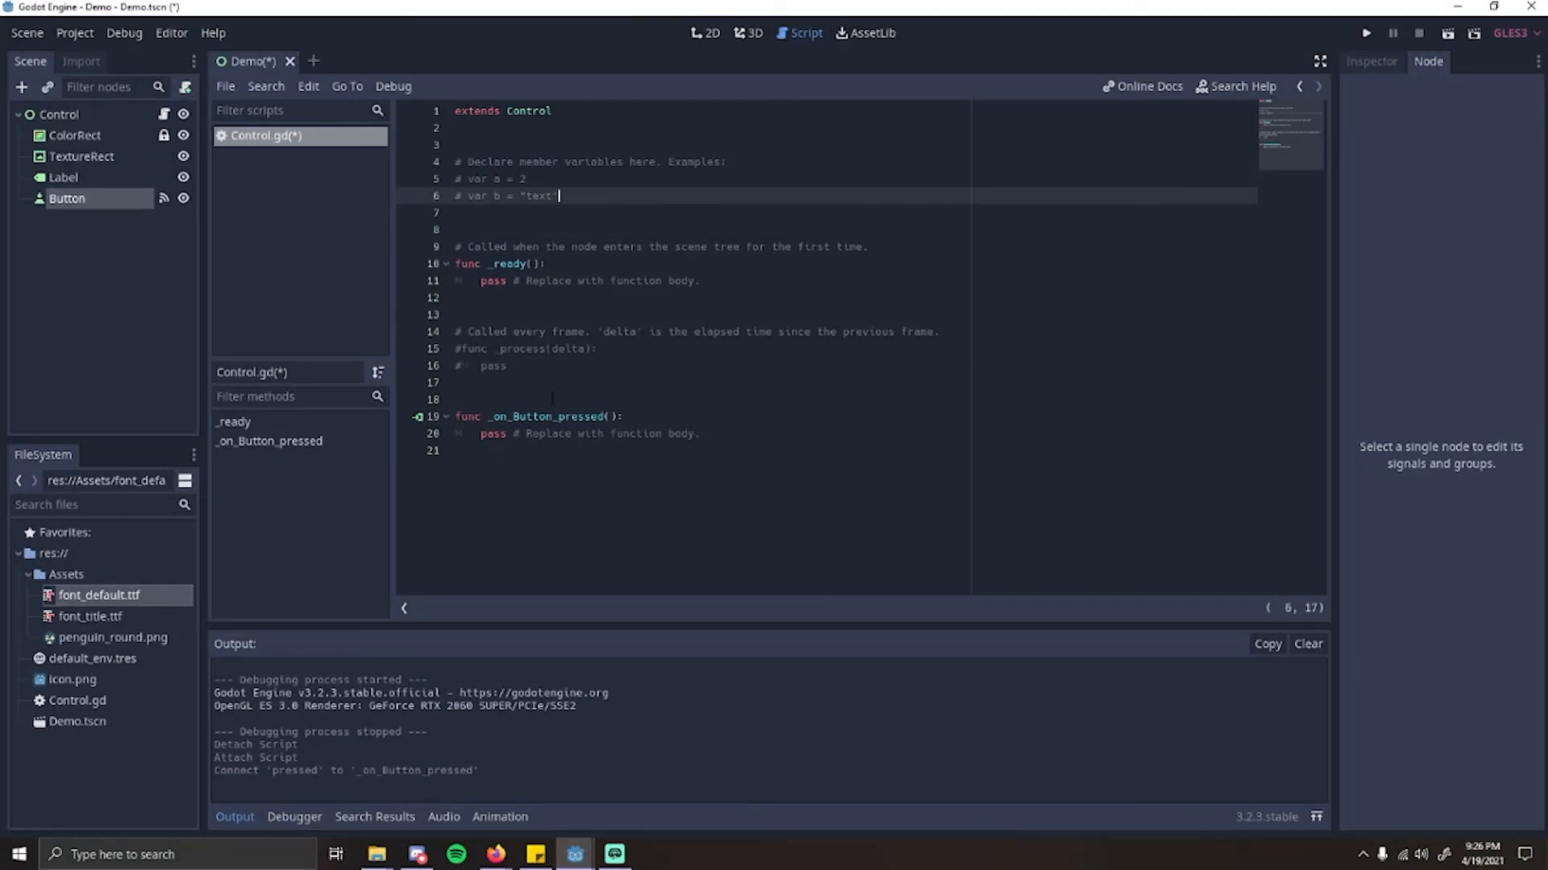
pyautogui.press('Down')
pyautogui.press('Down')
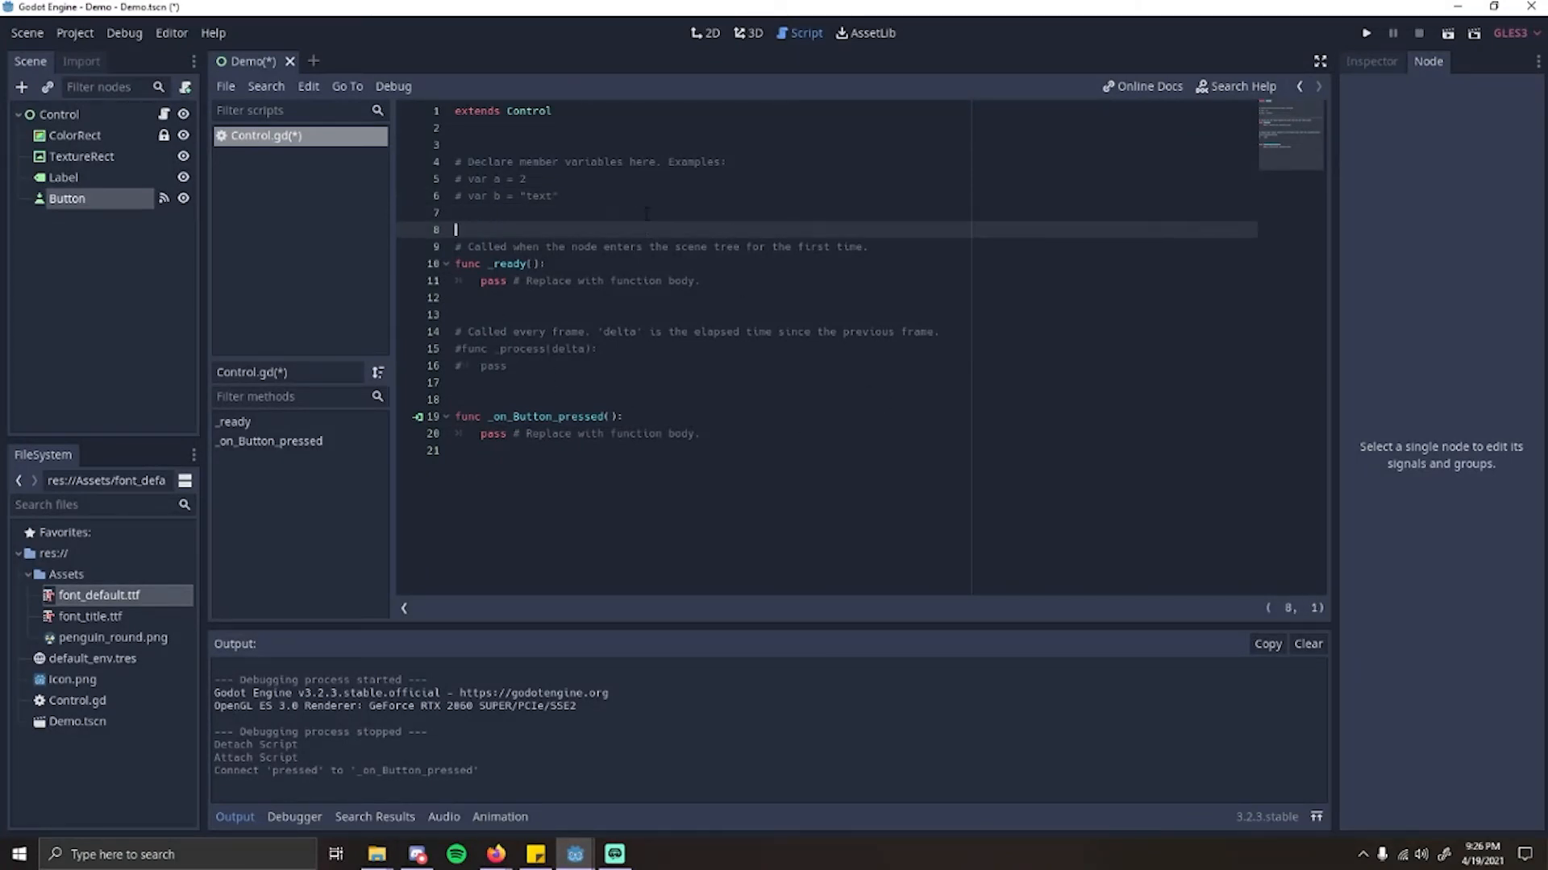
pyautogui.click(619, 177)
pyautogui.click(498, 145)
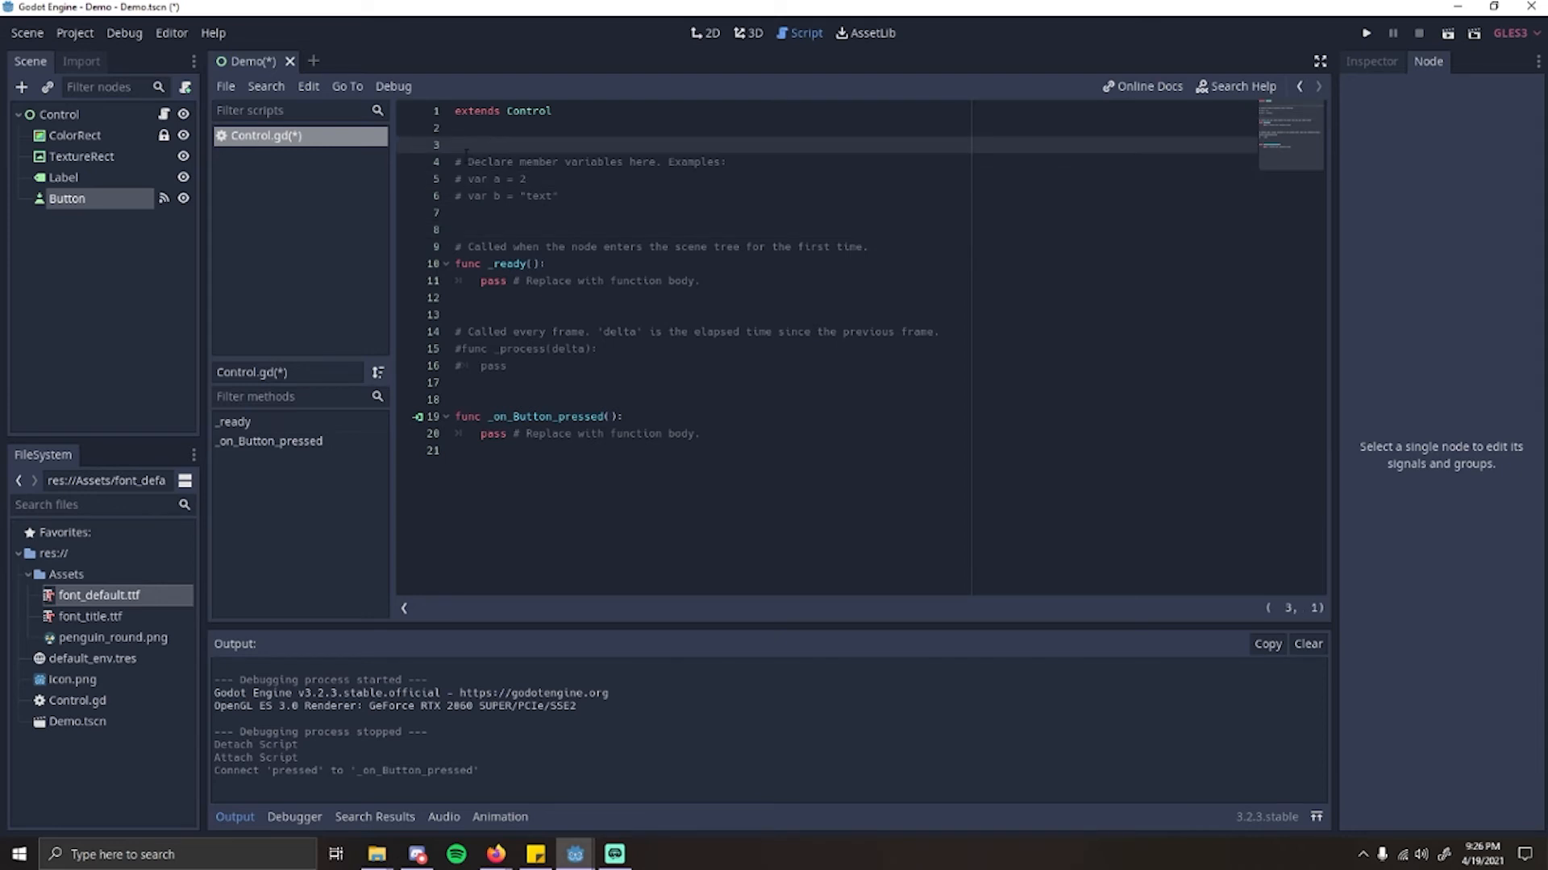
pyautogui.moveTo(466, 152)
pyautogui.mouseDown()
pyautogui.moveTo(564, 196)
pyautogui.moveTo(458, 164)
pyautogui.mouseUp()
pyautogui.click(564, 196)
pyautogui.click(556, 182)
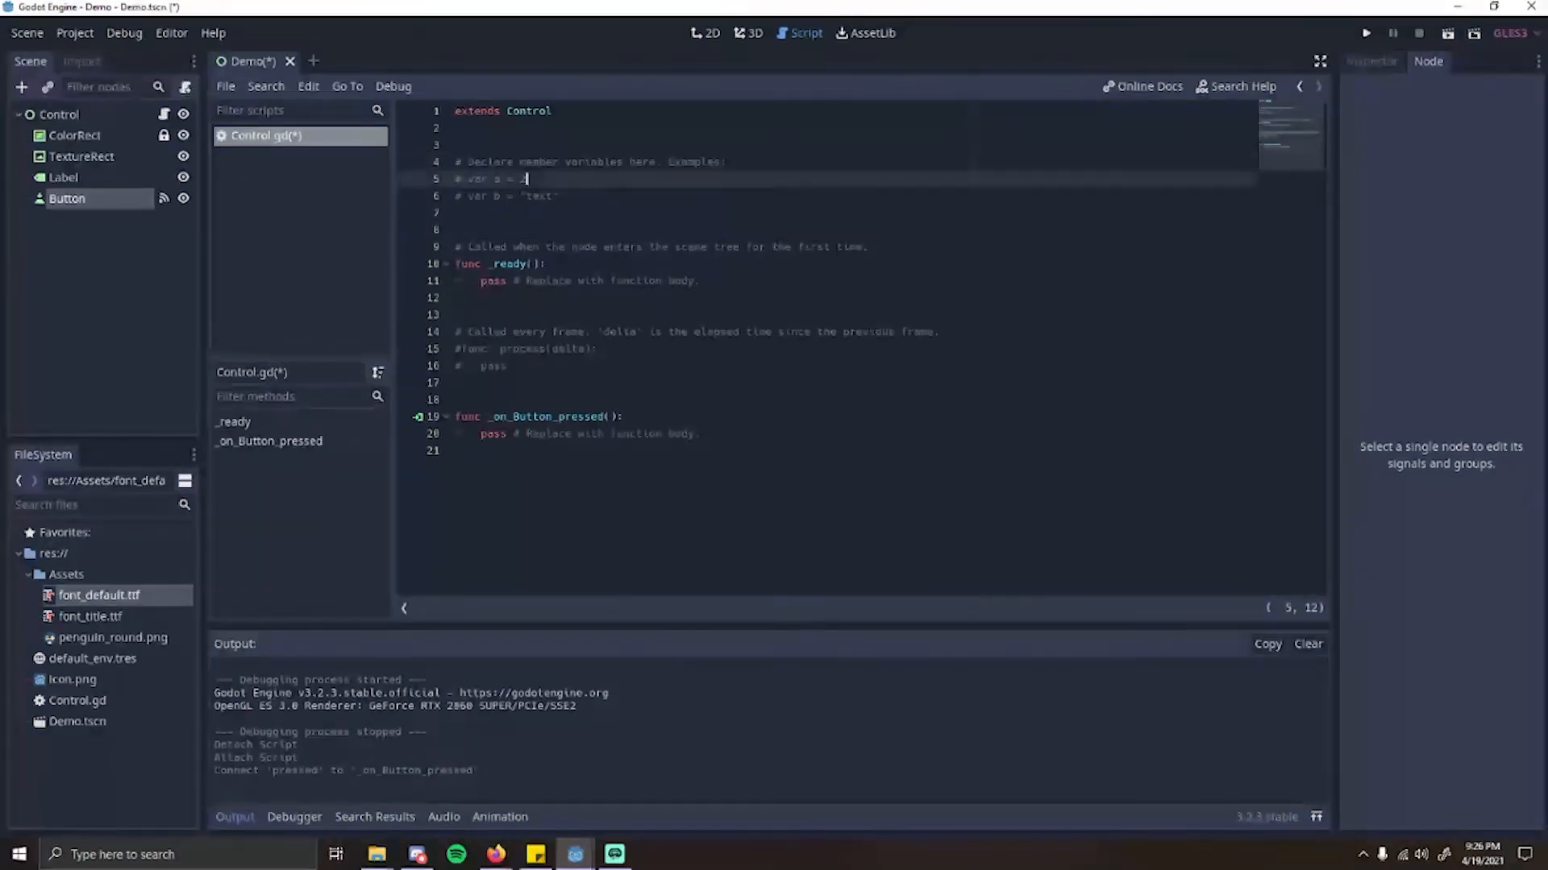
pyautogui.moveTo(557, 211); pyautogui.dragTo(457, 166)
pyautogui.click(550, 181)
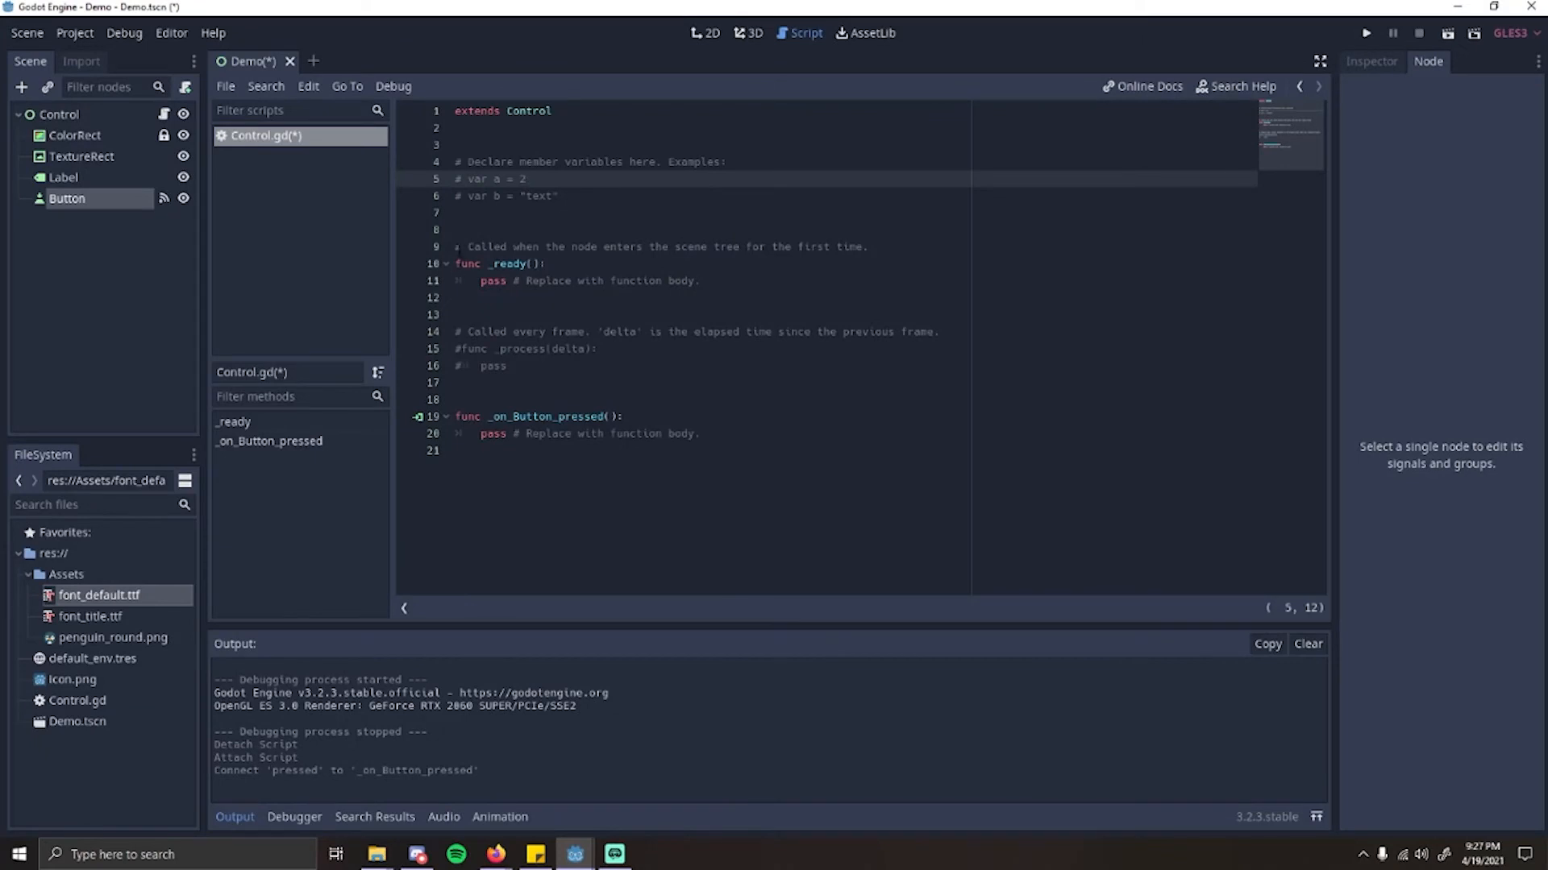
pyautogui.moveTo(458, 250); pyautogui.dragTo(701, 282)
pyautogui.click(701, 282)
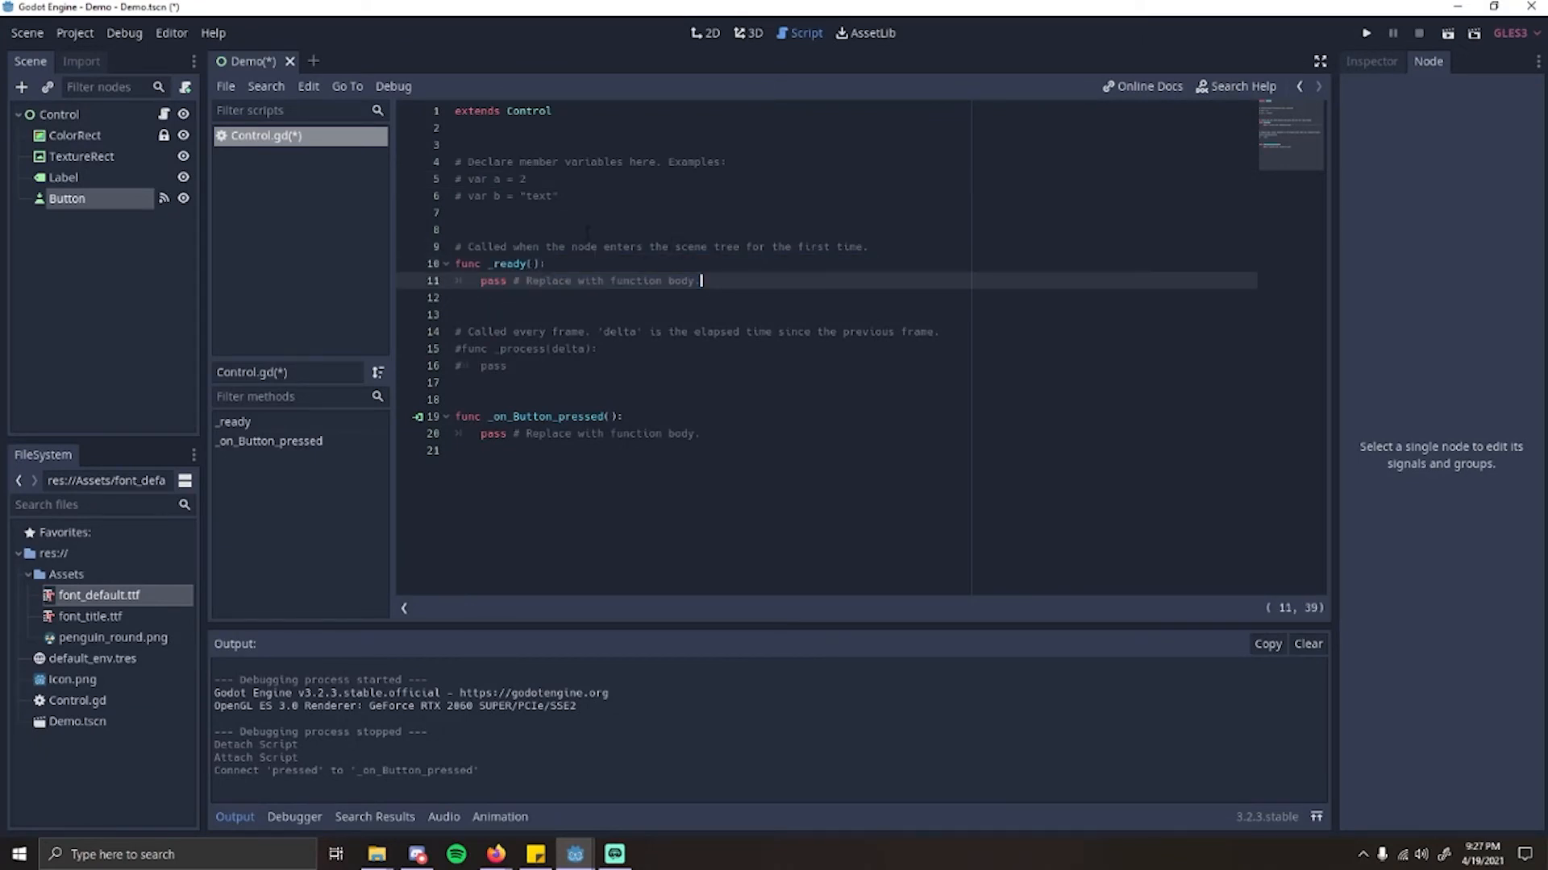
pyautogui.moveTo(451, 314); pyautogui.dragTo(629, 354)
pyautogui.click(578, 348)
pyautogui.click(497, 366)
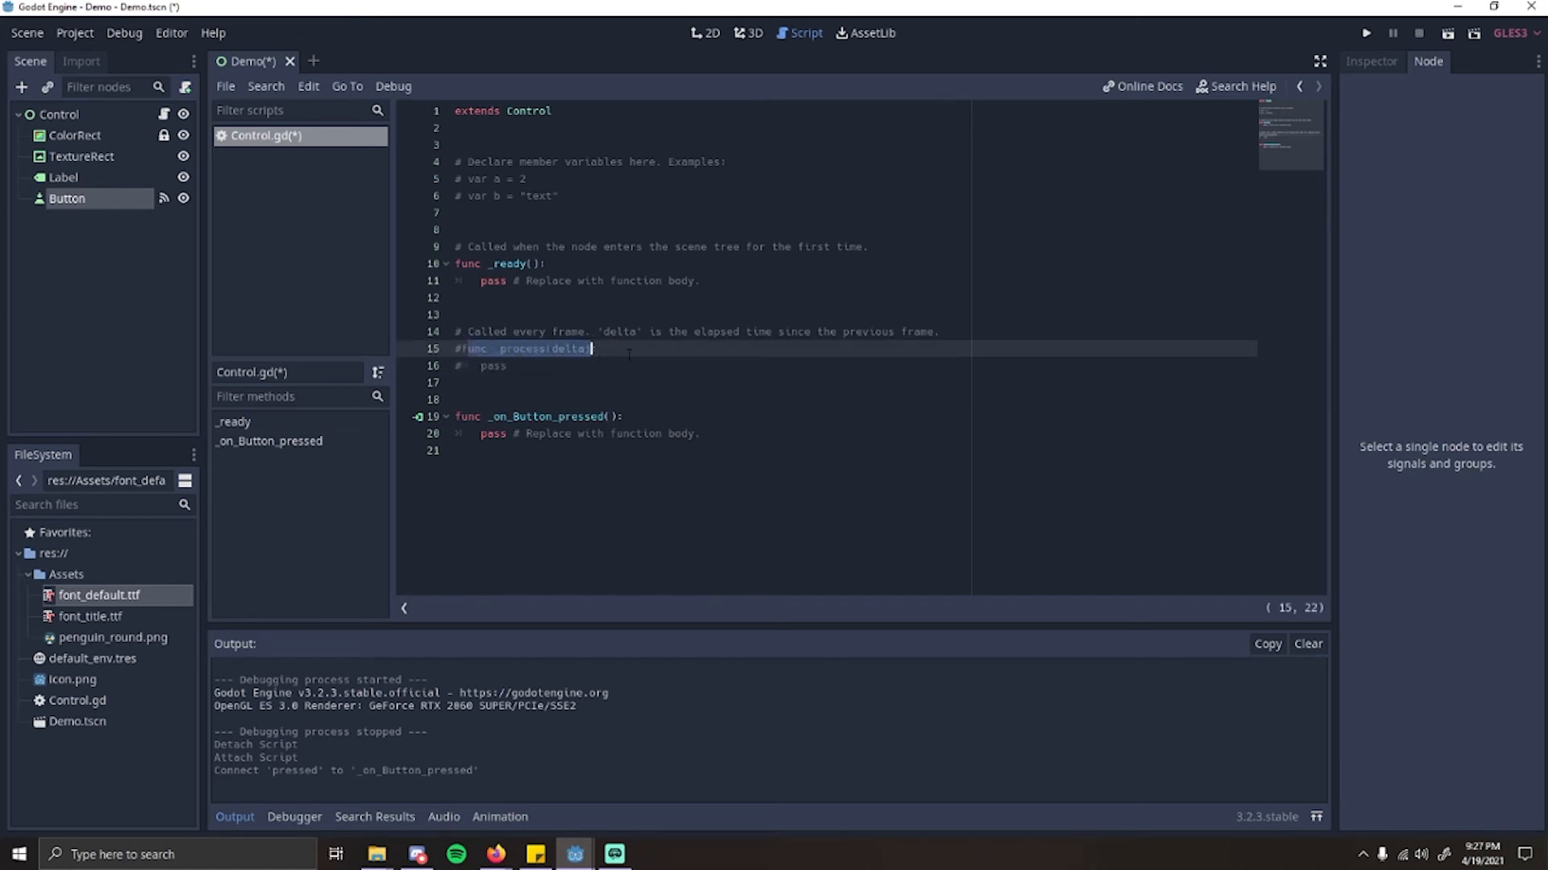
pyautogui.click(639, 356)
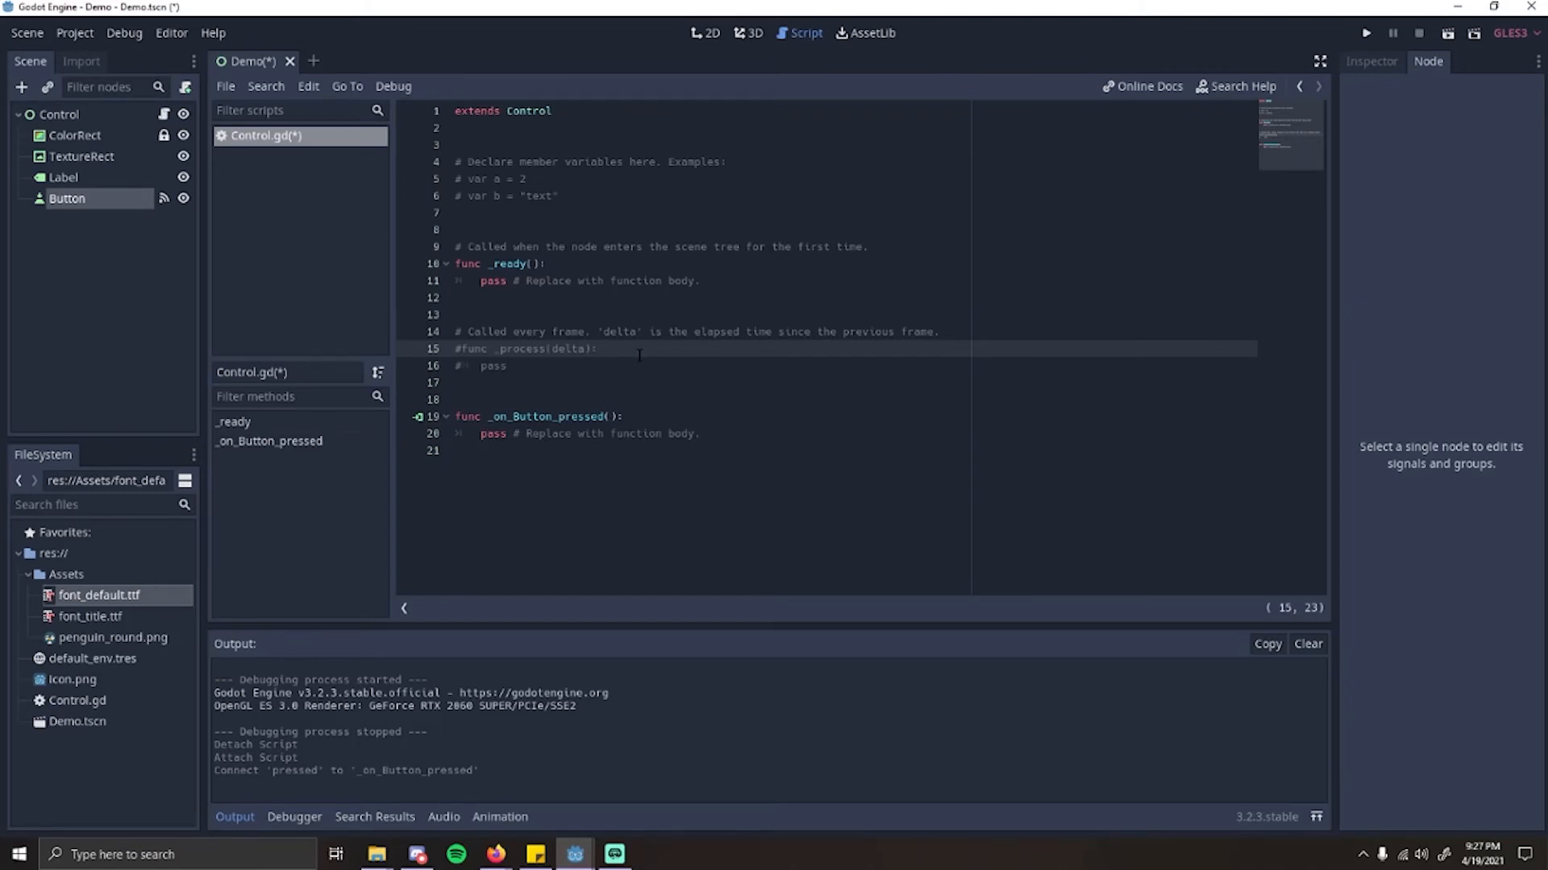
pyautogui.moveTo(457, 416); pyautogui.dragTo(632, 418)
pyautogui.click(709, 435)
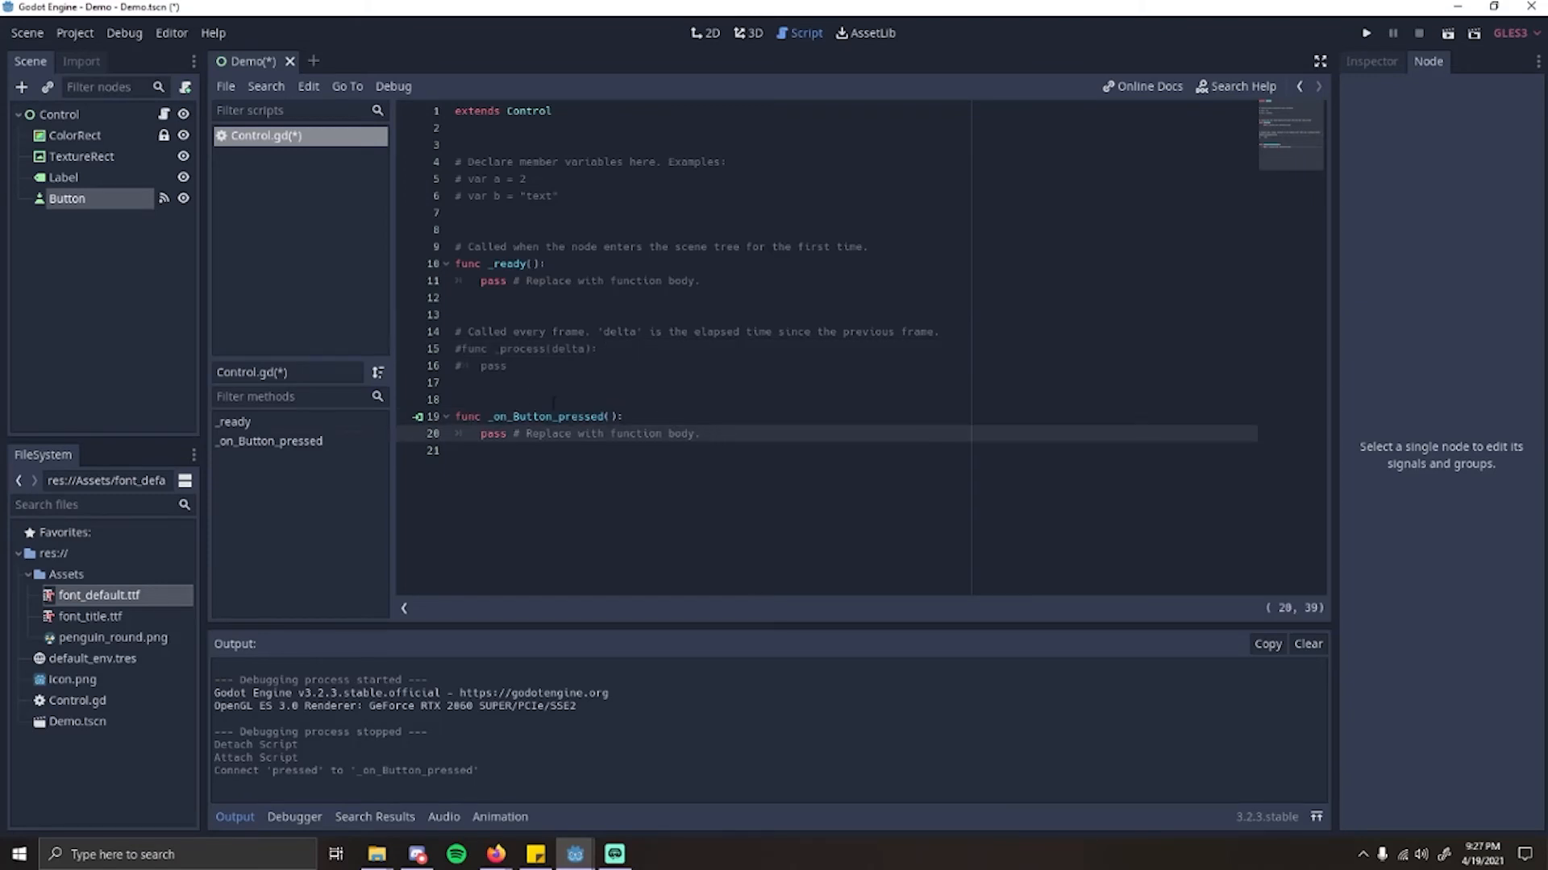
# Step: Delete the template comments, _ready() and _process(delta) between the extends line and _on_Button_pressed() in Control.gd
pyautogui.moveTo(516, 371); pyautogui.dragTo(461, 161)
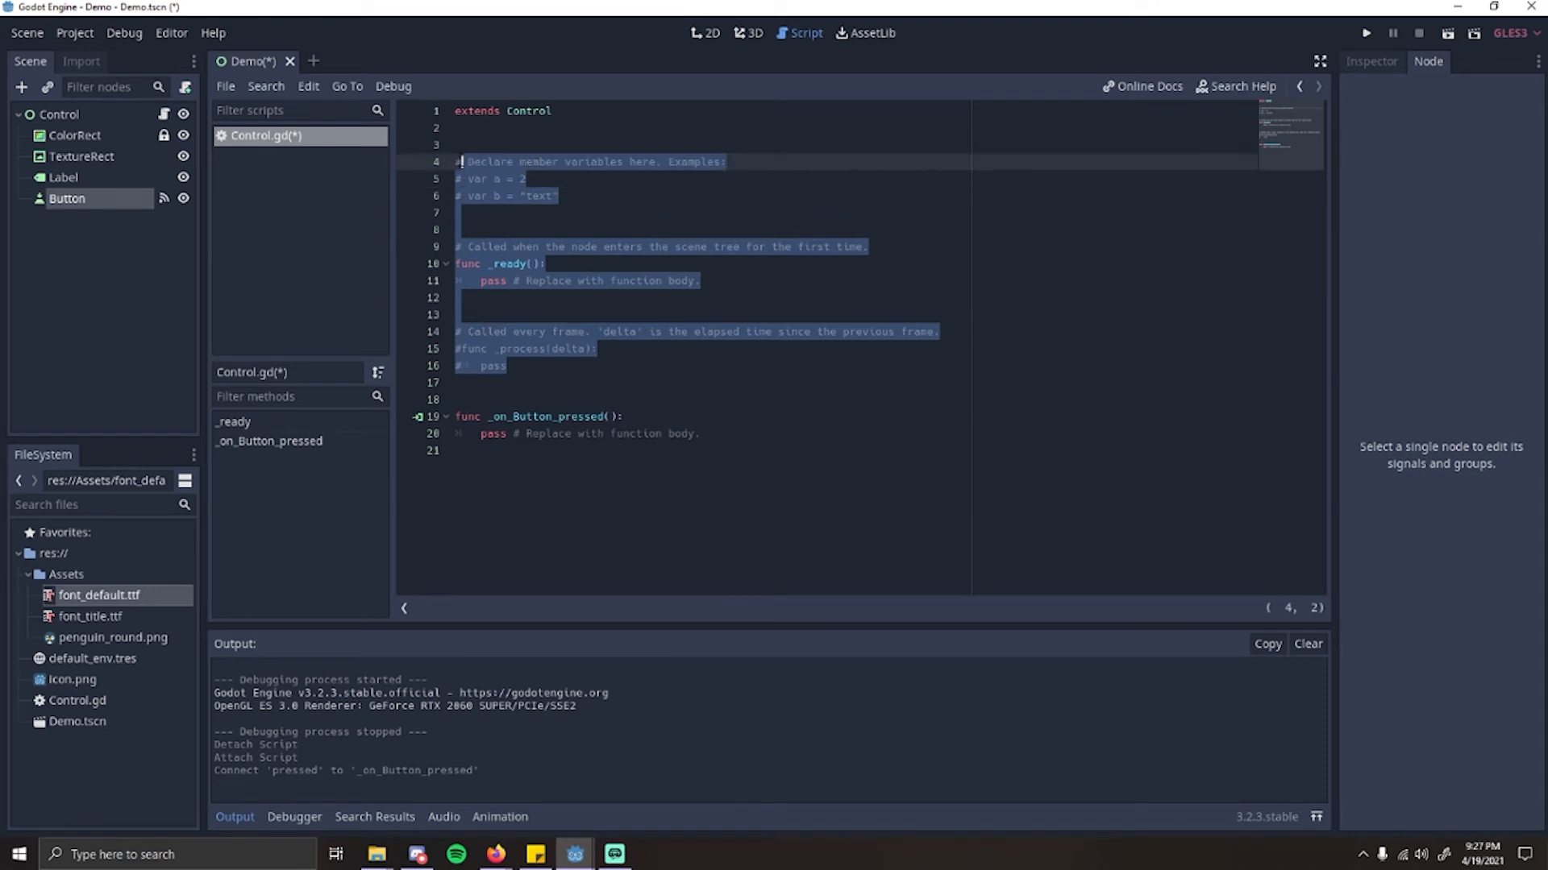
pyautogui.press('BackSpace')
pyautogui.press('BackSpace')
pyautogui.press('BackSpace')
pyautogui.press('BackSpace')
pyautogui.press('BackSpace')
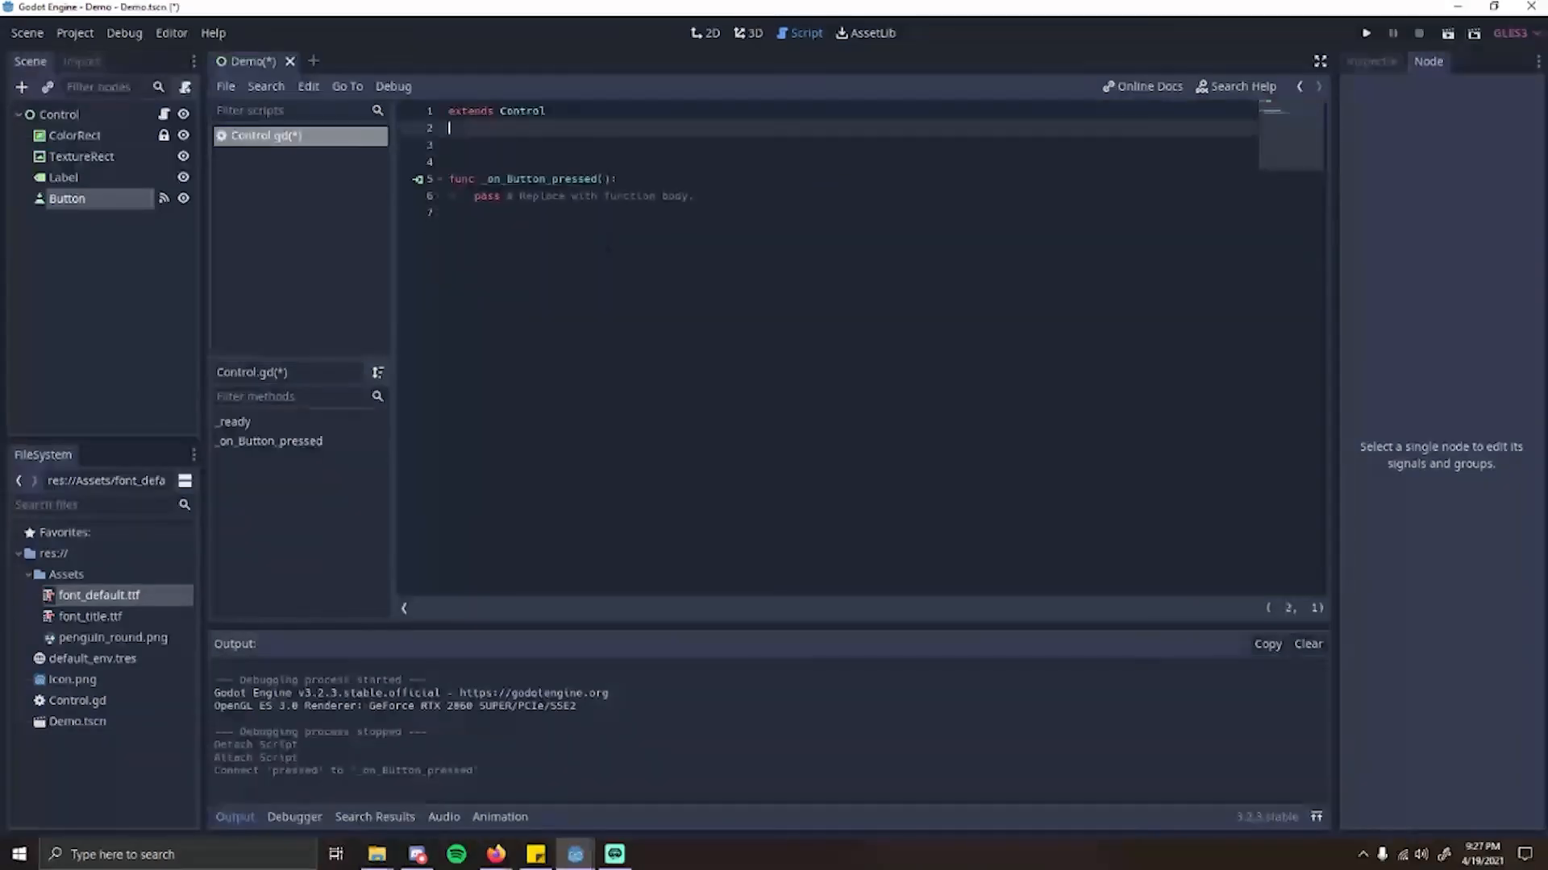
pyautogui.click(778, 193)
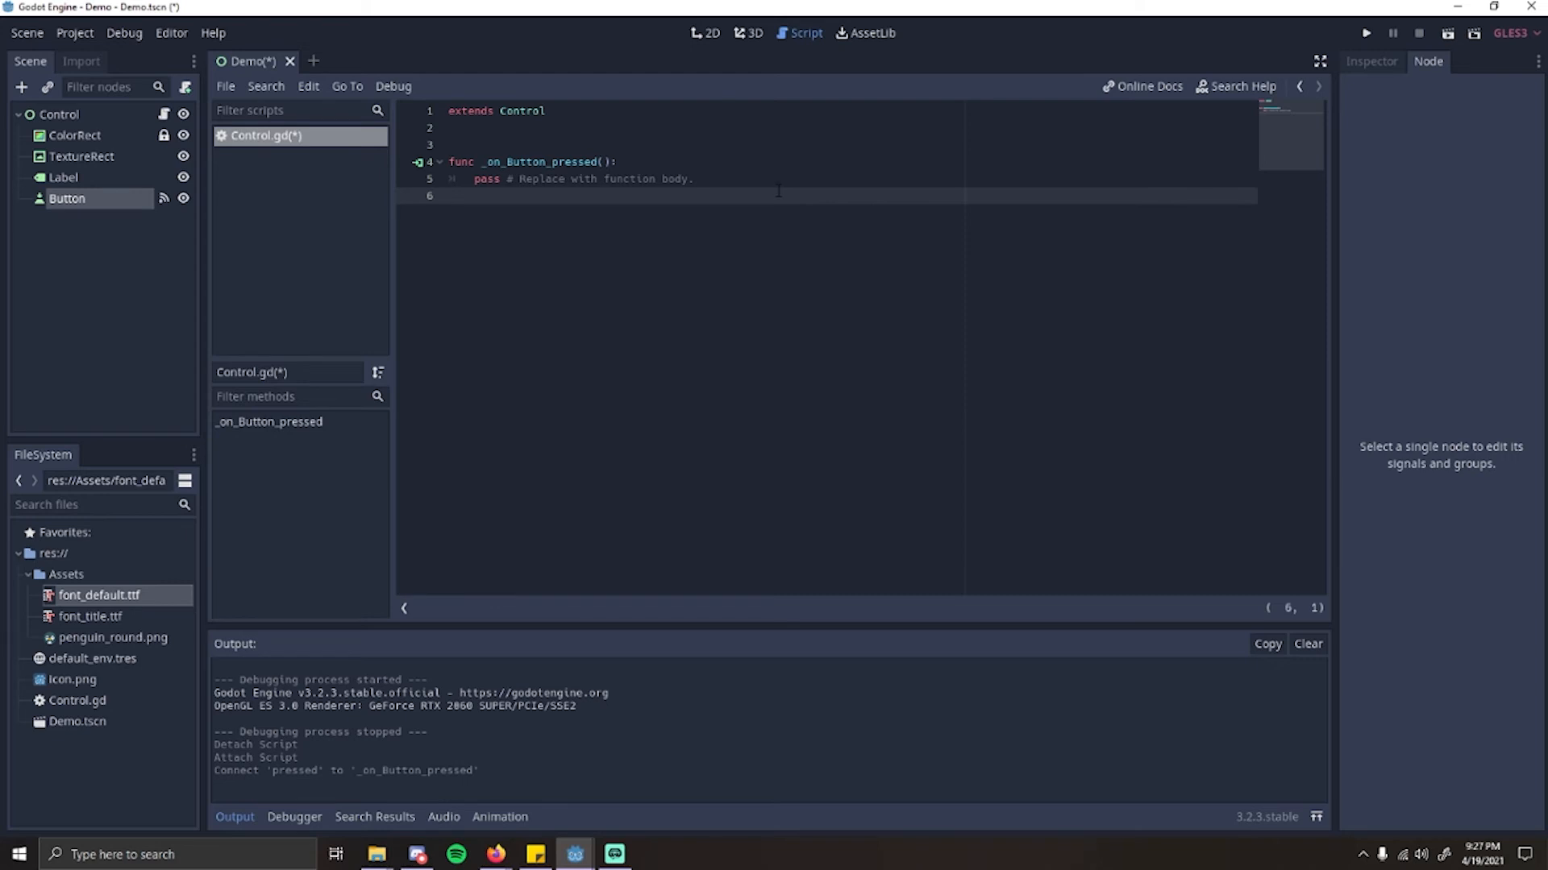
# Step: Examine the body of _on_Button_pressed(), folding and unfolding the function, and display the Debugger
pyautogui.click(446, 165)
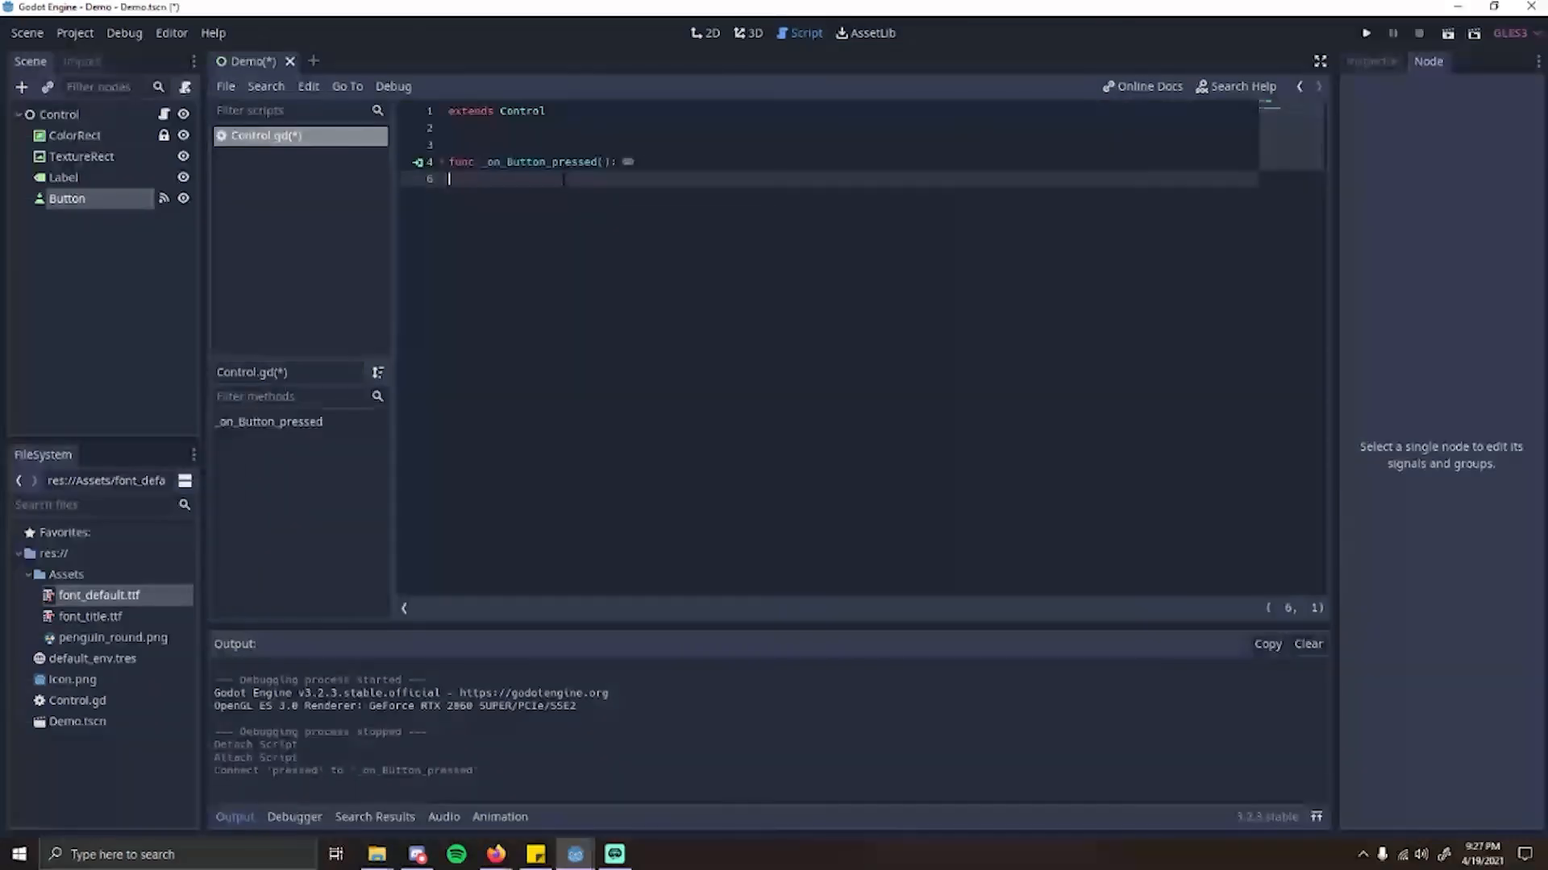
pyautogui.click(444, 164)
pyautogui.moveTo(474, 180); pyautogui.dragTo(728, 192)
pyautogui.click(727, 192)
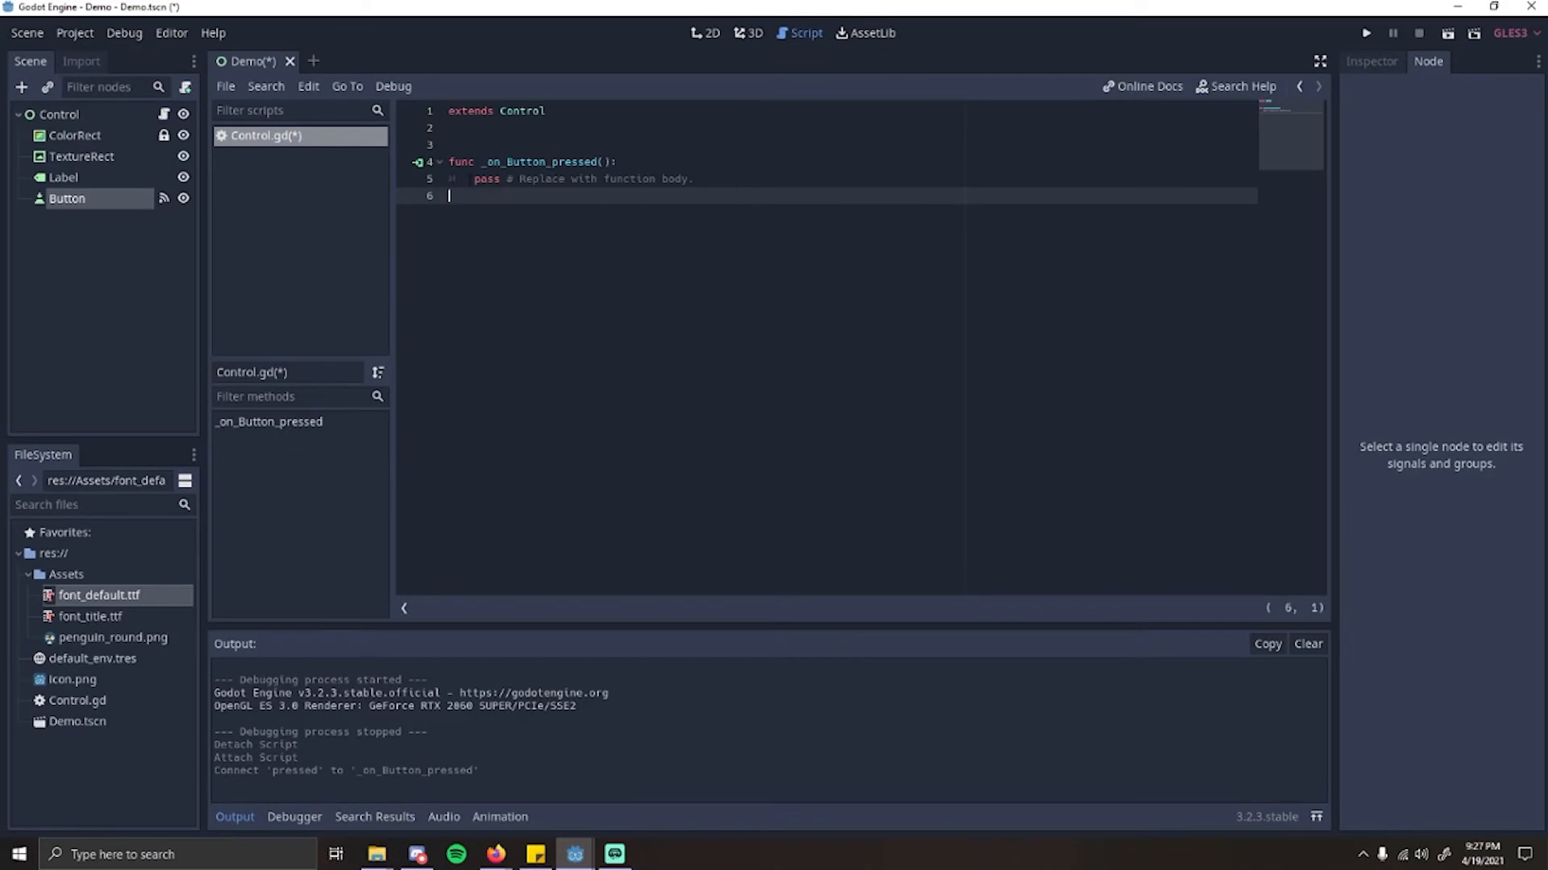
pyautogui.moveTo(474, 180); pyautogui.dragTo(516, 195)
pyautogui.click(475, 180)
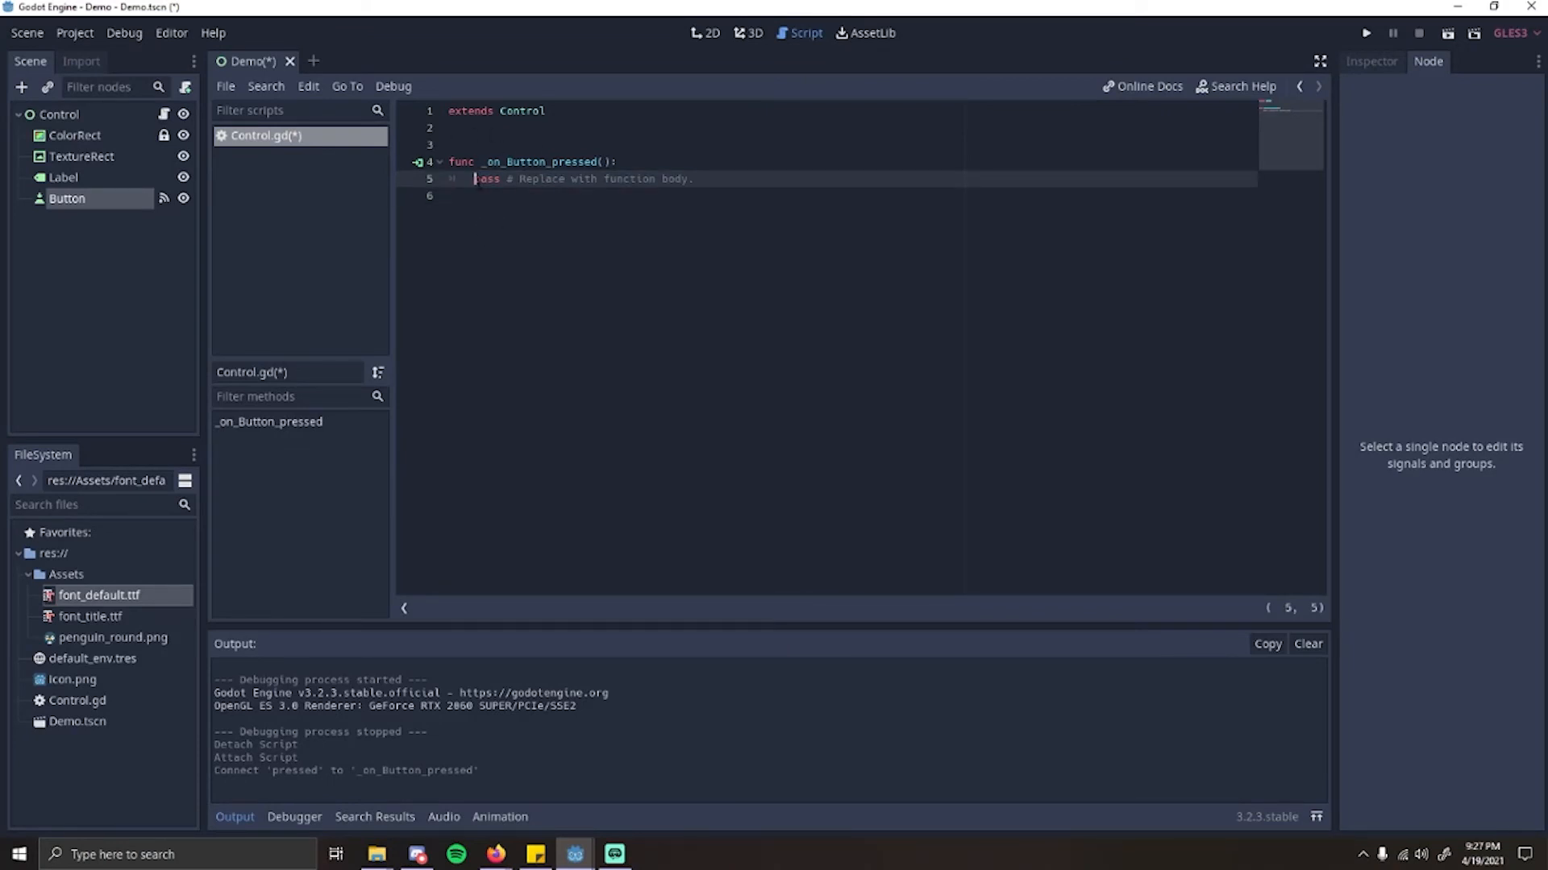
pyautogui.hotkey('shift', 'End')
pyautogui.press('Home')
pyautogui.hotkey('shift', 'End')
pyautogui.press('End')
pyautogui.moveTo(474, 179); pyautogui.dragTo(754, 184)
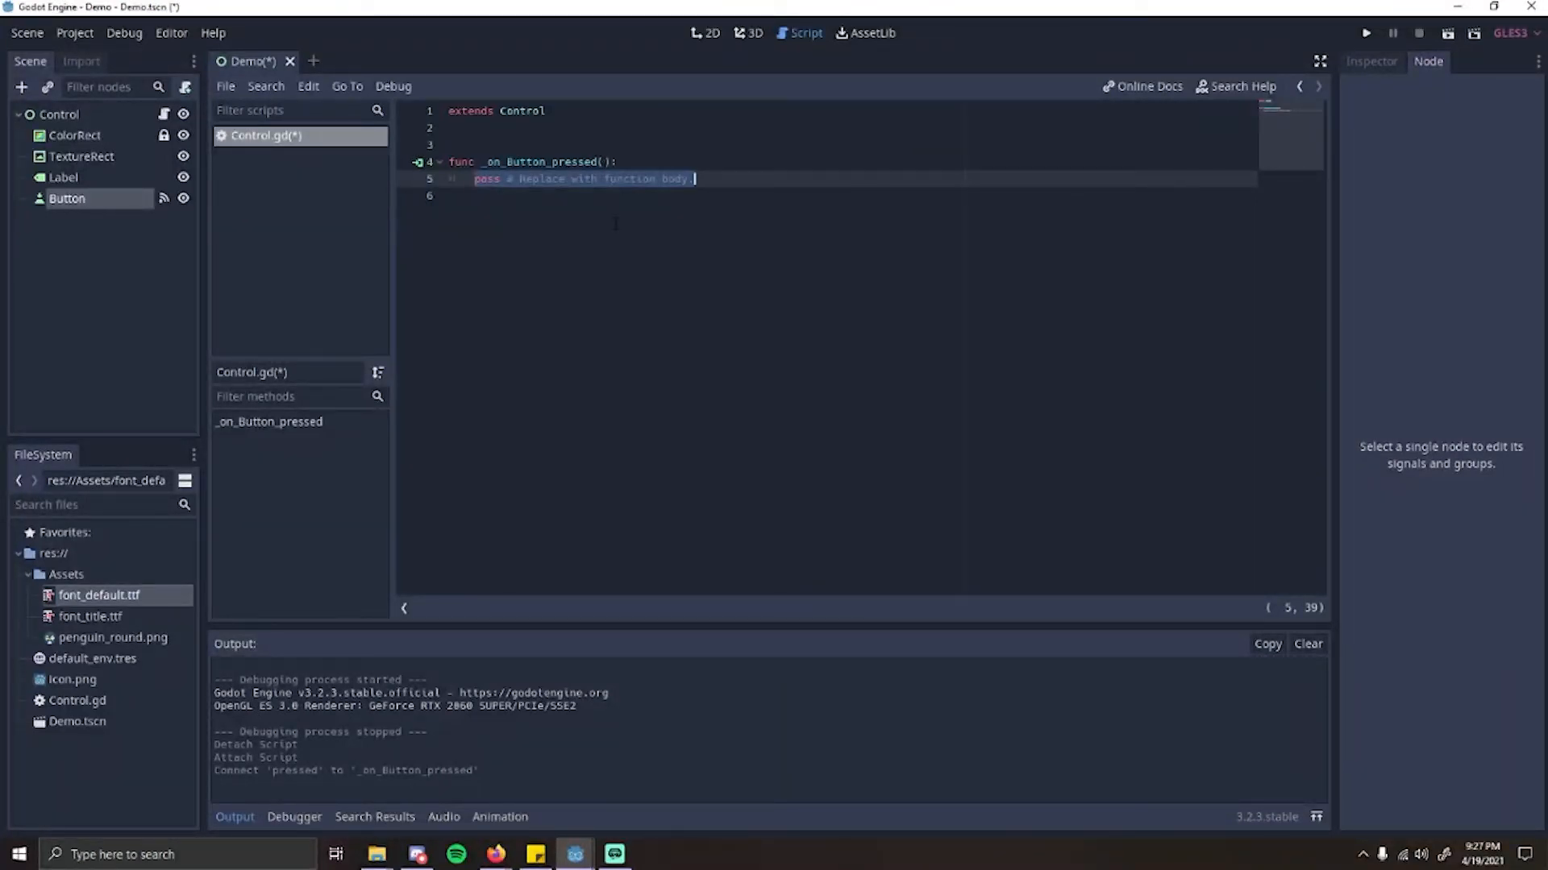
pyautogui.click(316, 819)
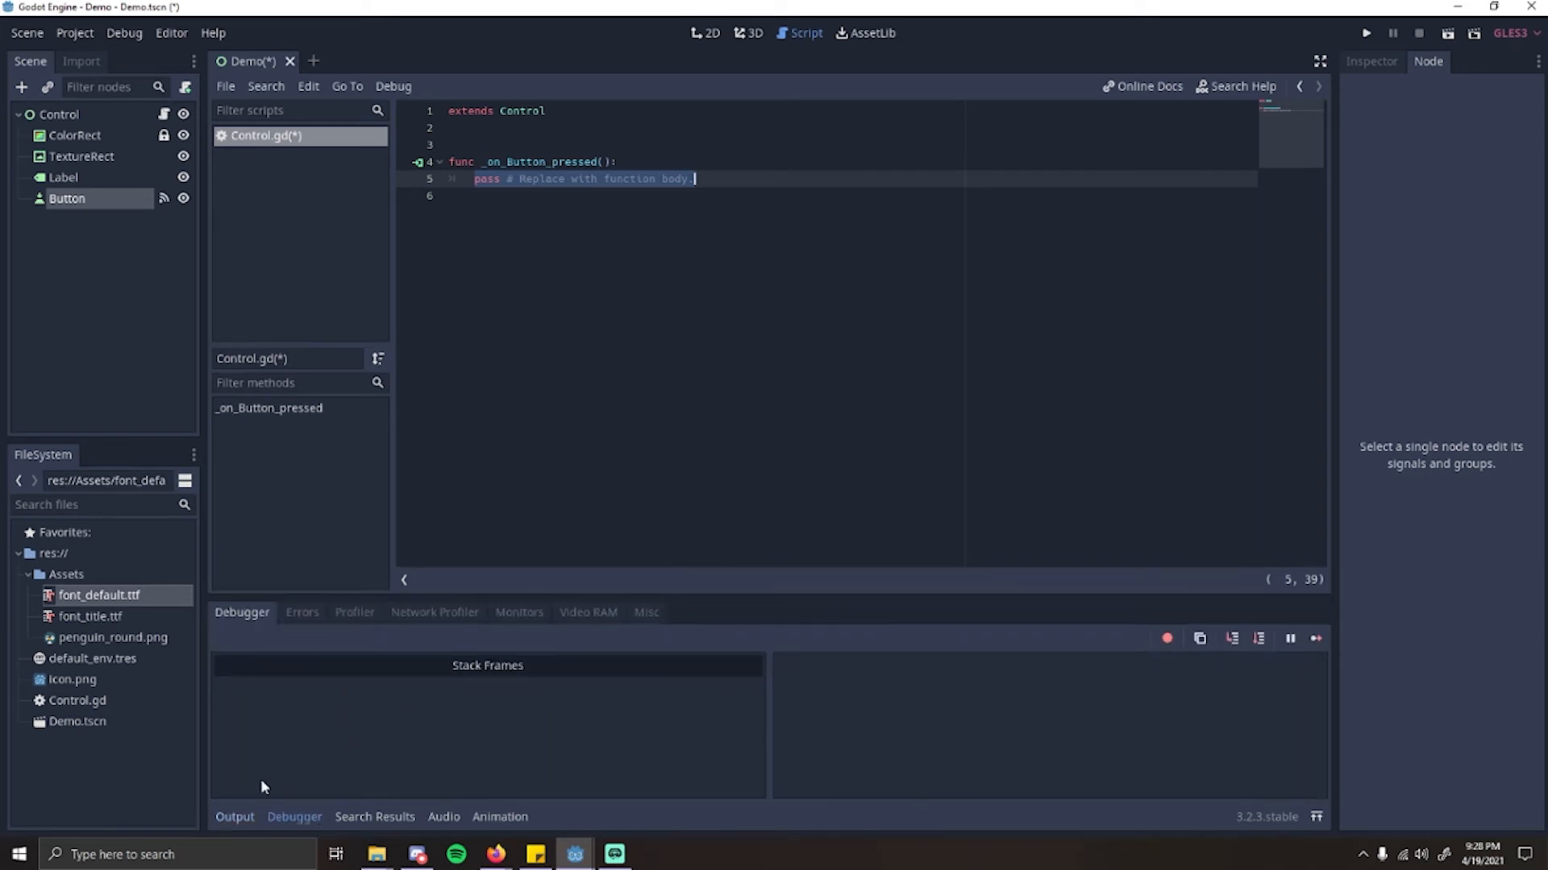
# Step: Replace the placeholder body of _on_Button_pressed() with print("Hello world!")
pyautogui.moveTo(475, 180); pyautogui.dragTo(711, 178)
pyautogui.press('BackSpace')
pyautogui.write('print')
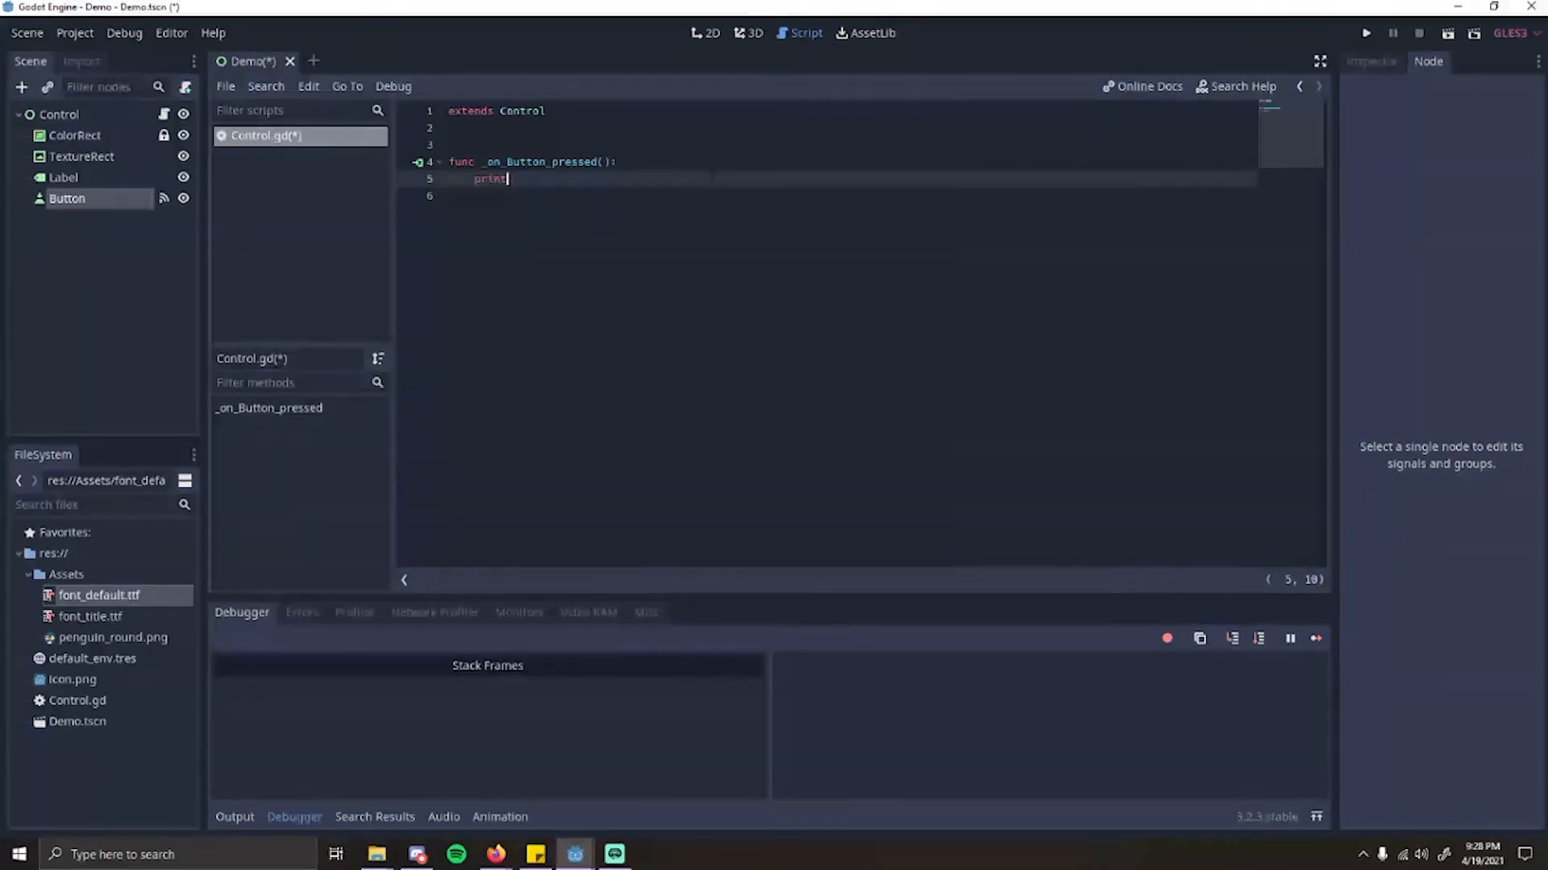
pyautogui.write('(')
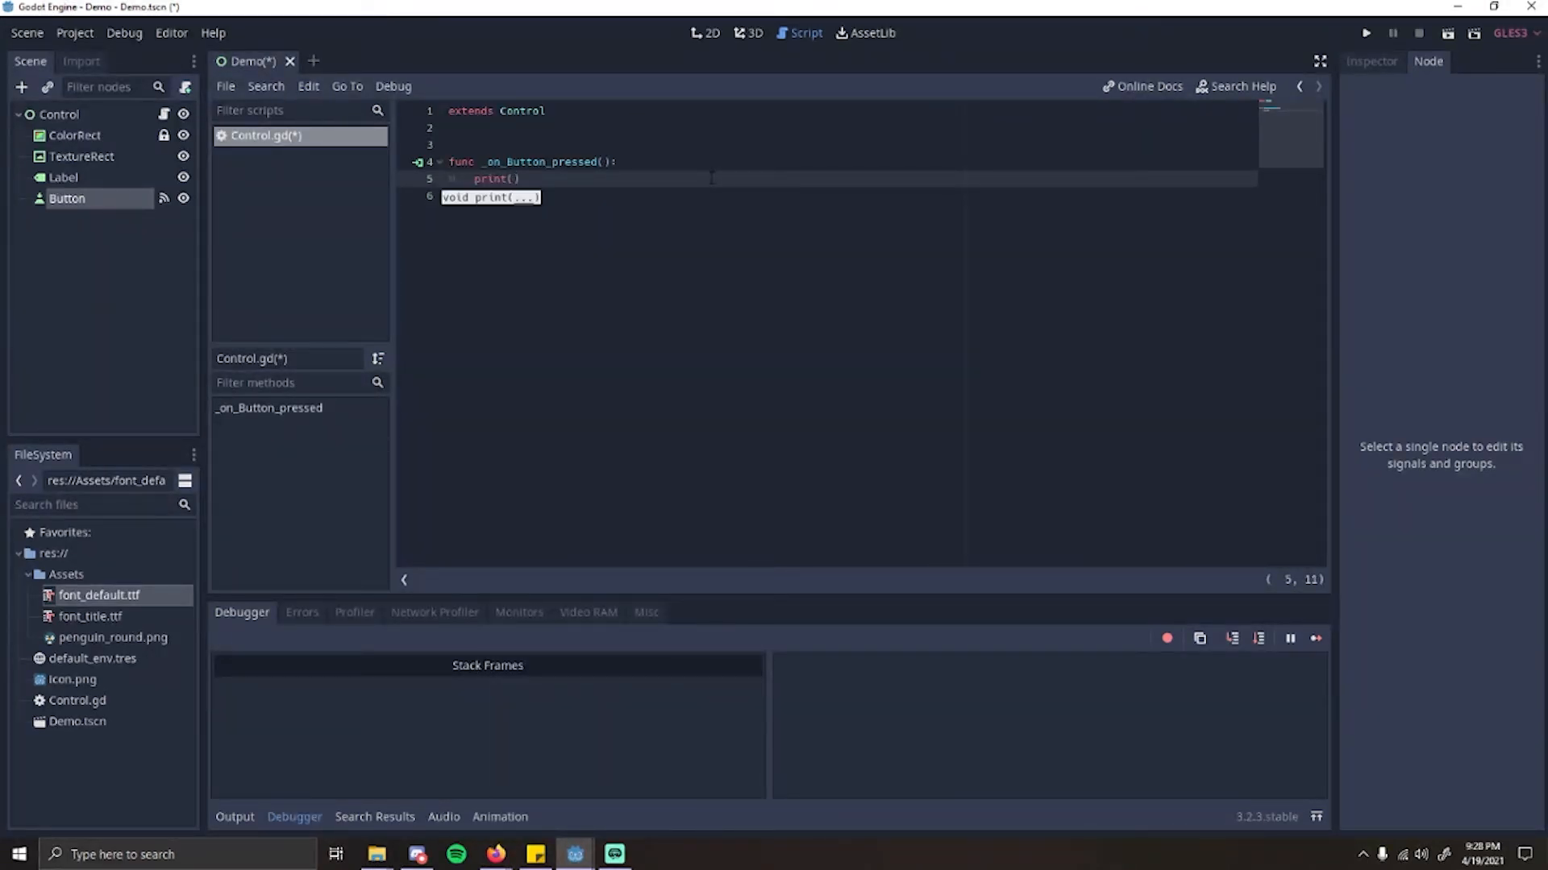
pyautogui.write('"Hellow wo')
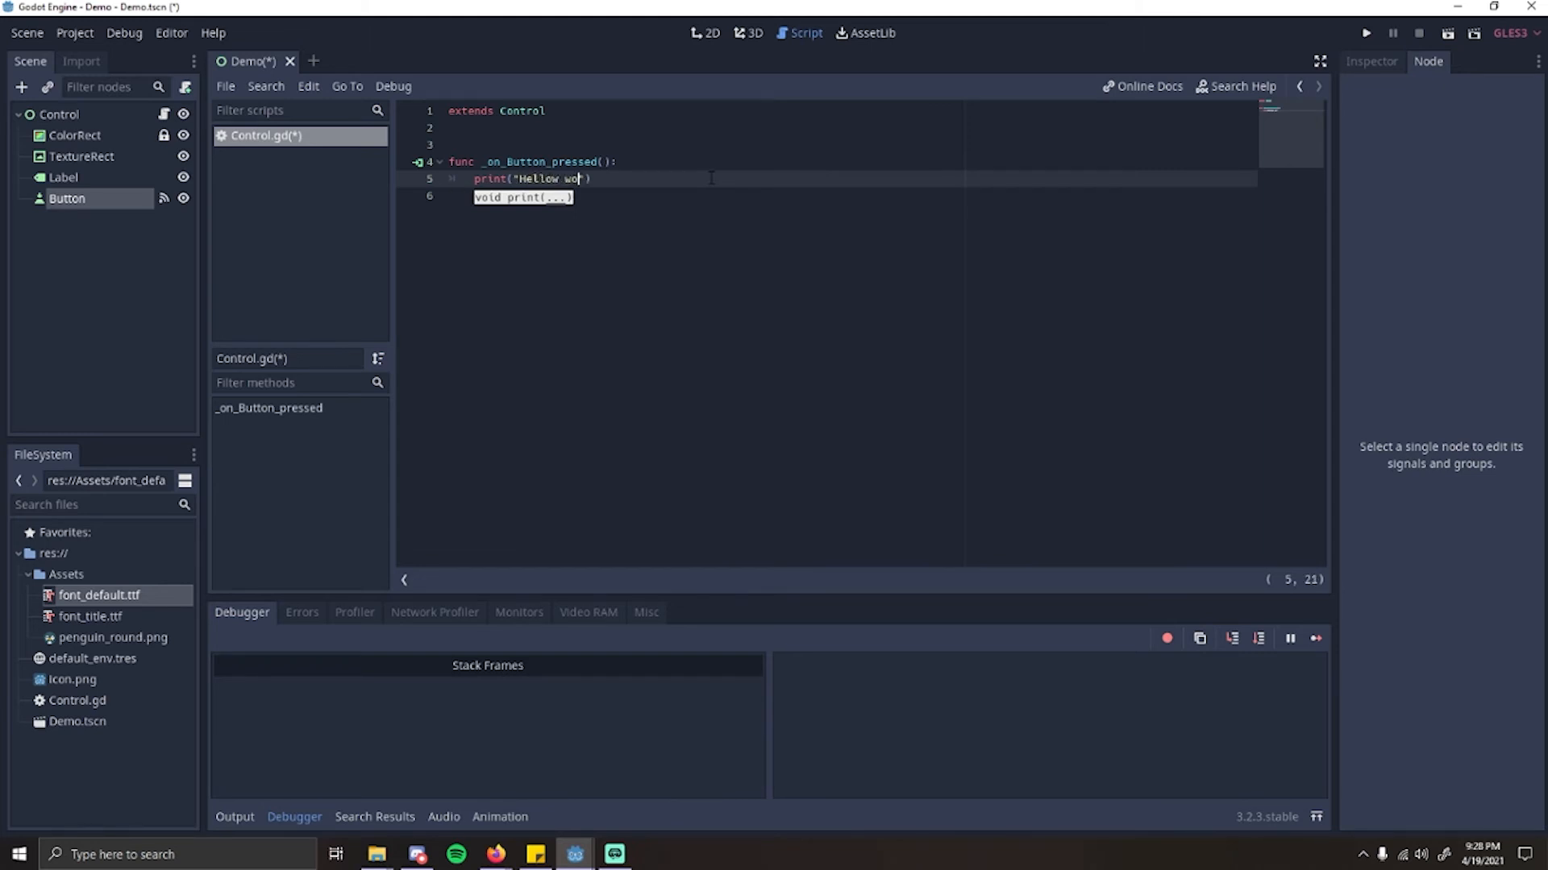
pyautogui.press('BackSpace')
pyautogui.press('BackSpace')
pyautogui.press('BackSpace')
pyautogui.press('BackSpace')
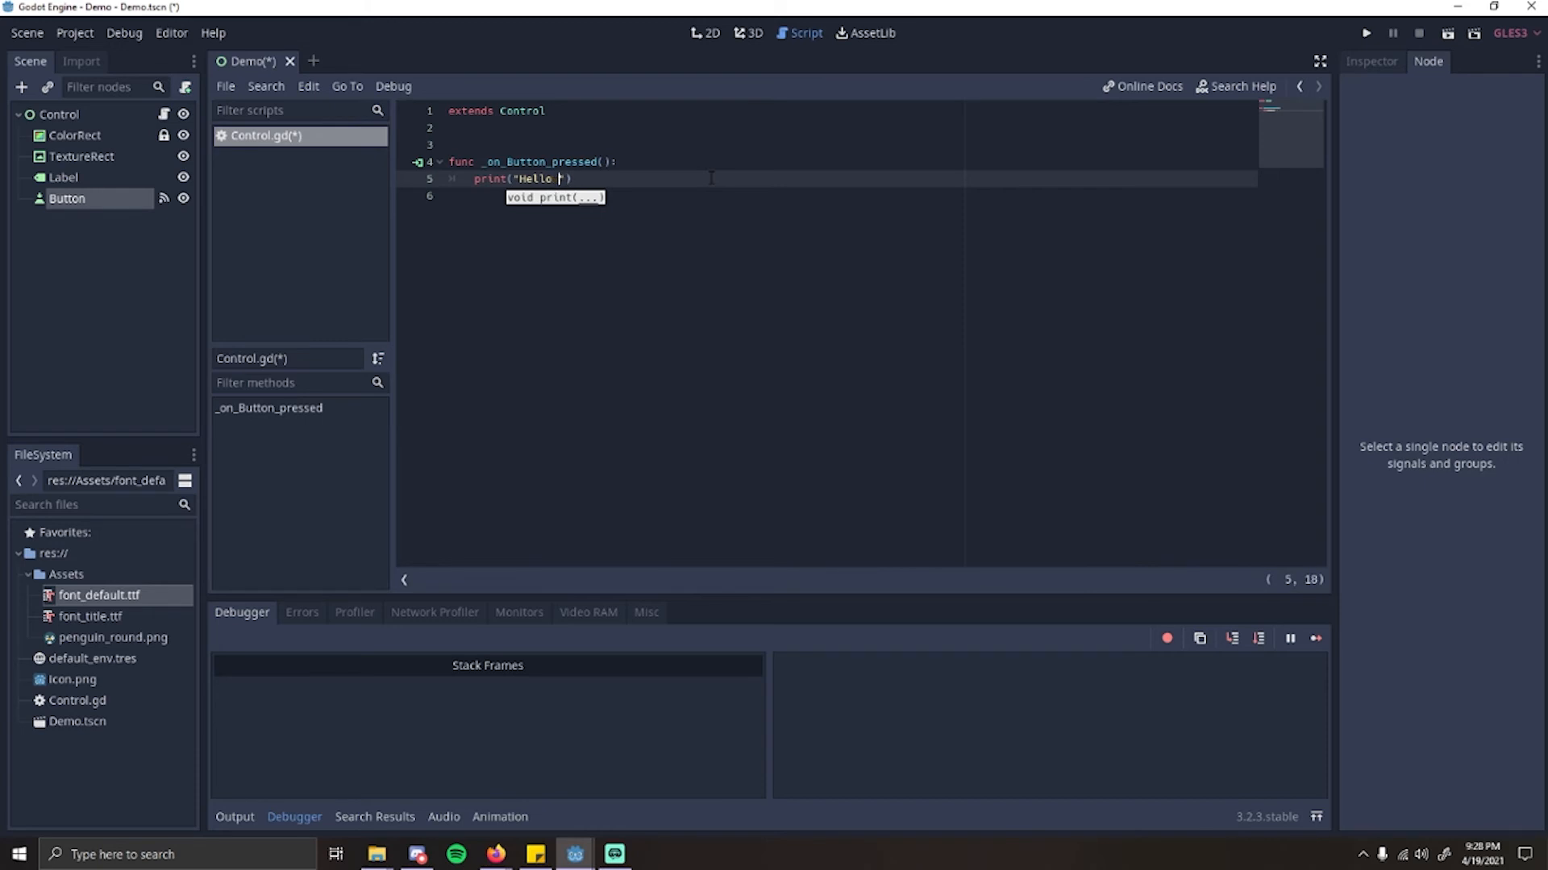
pyautogui.write('world!')
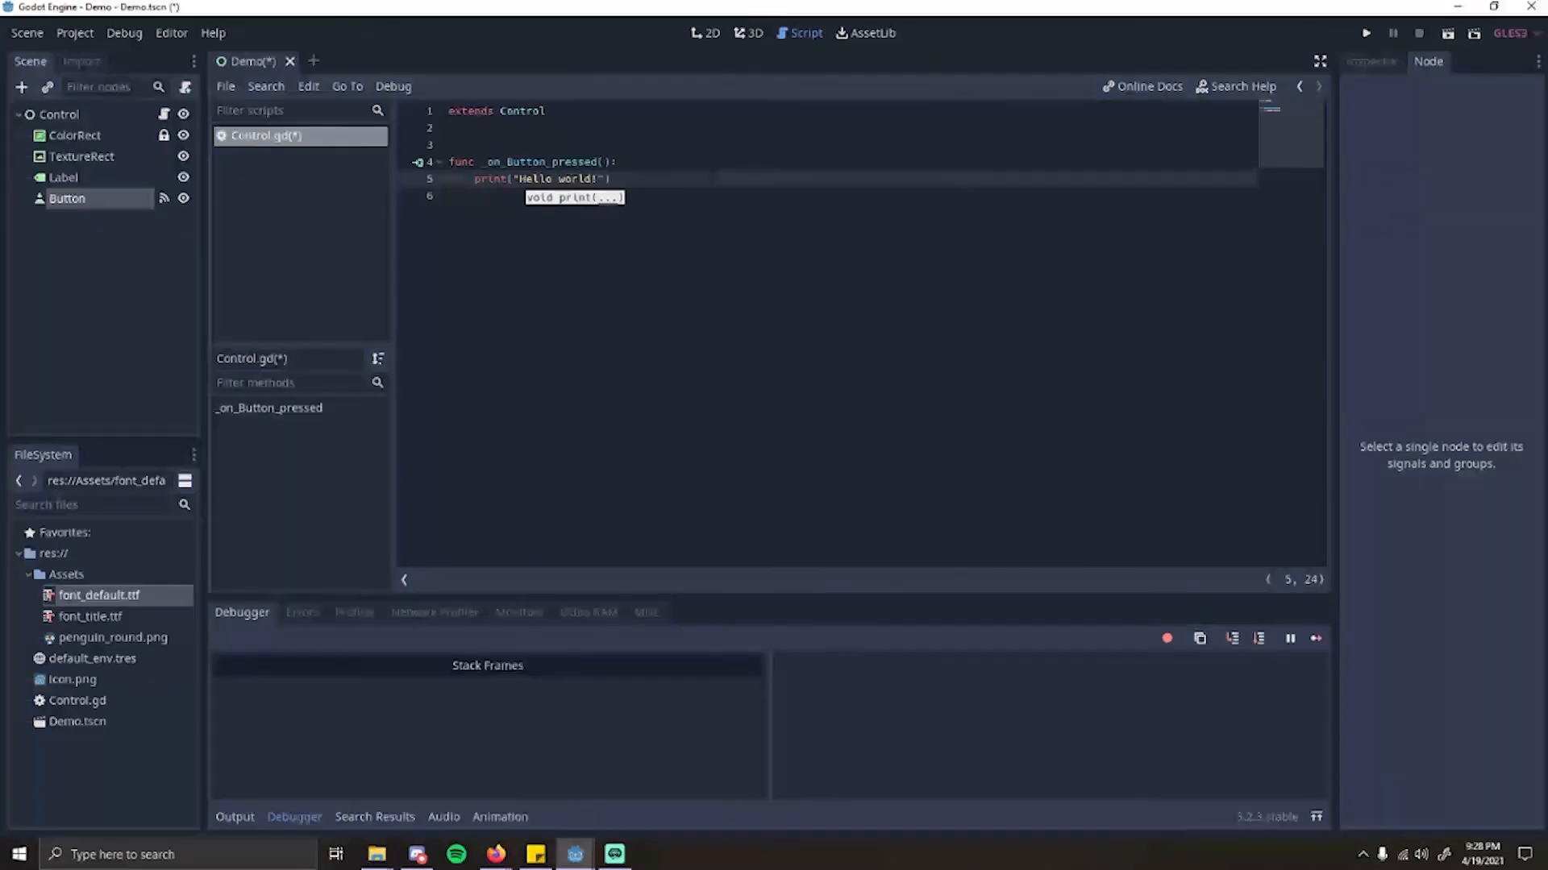
# Step: Review the _on_Button_pressed() function and its print("Hello world!") line in Control.gd
pyautogui.press('Right')
pyautogui.press('Right')
pyautogui.click(636, 164)
pyautogui.click(645, 198)
pyautogui.click(664, 174)
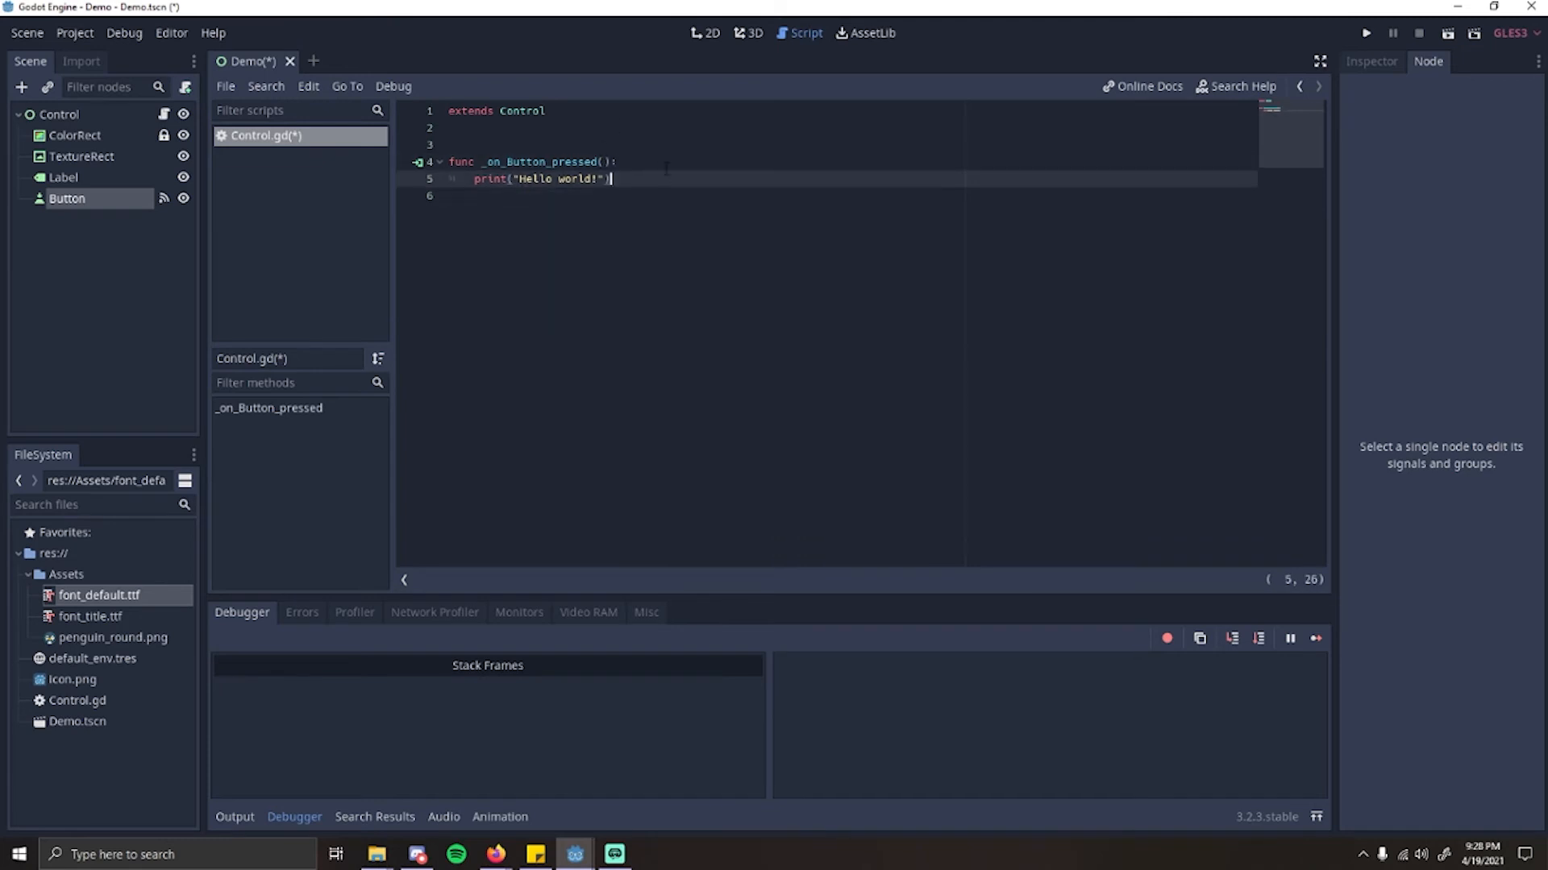
pyautogui.click(647, 164)
pyautogui.click(650, 179)
pyautogui.click(652, 147)
pyautogui.click(664, 180)
pyautogui.click(671, 304)
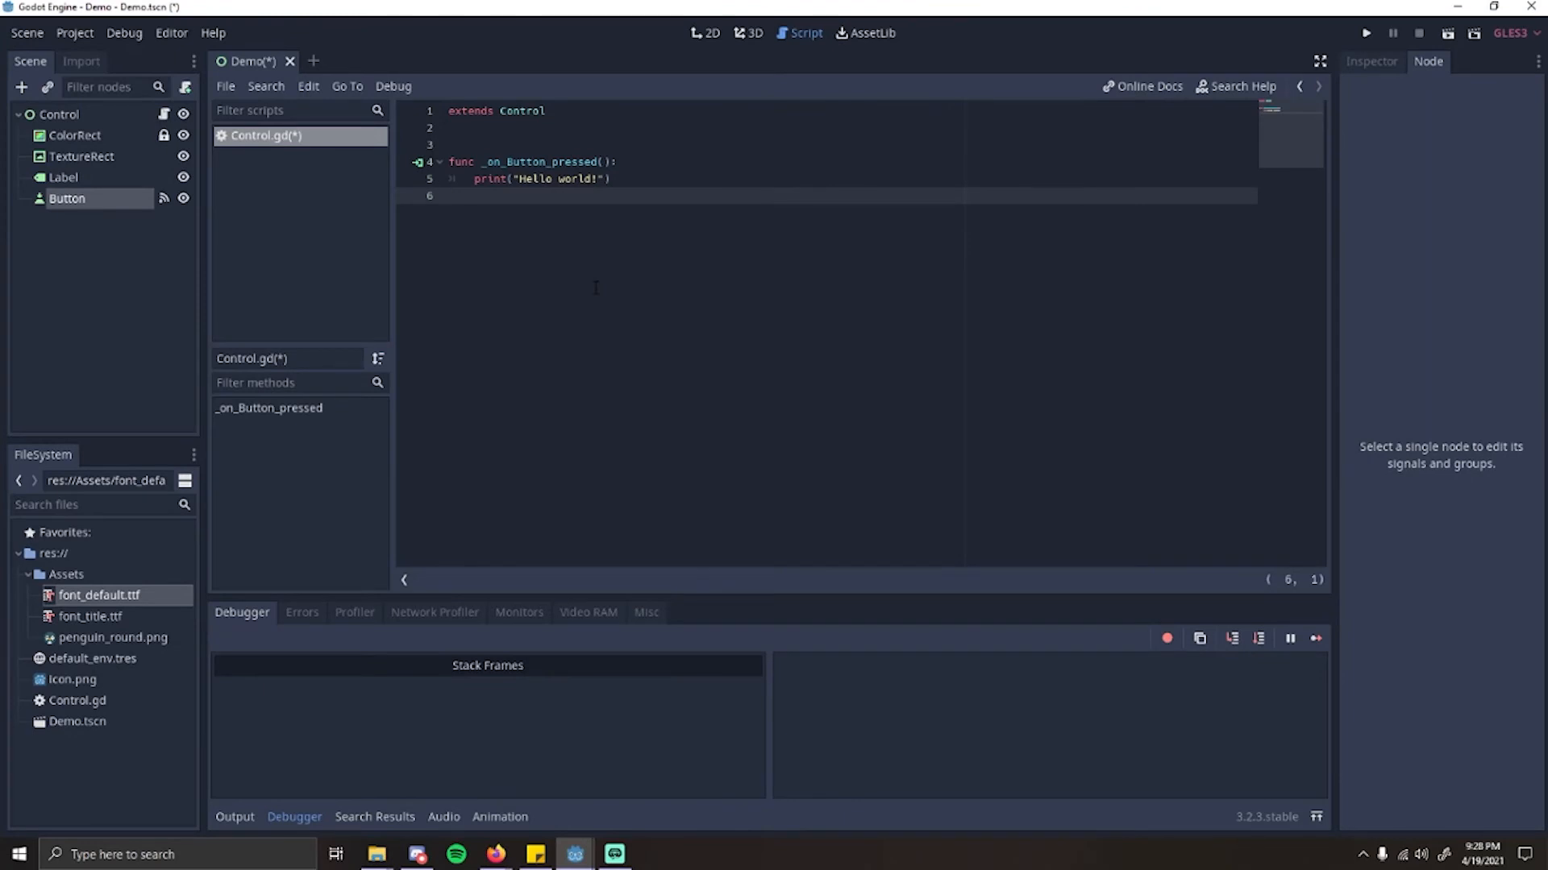
pyautogui.click(661, 176)
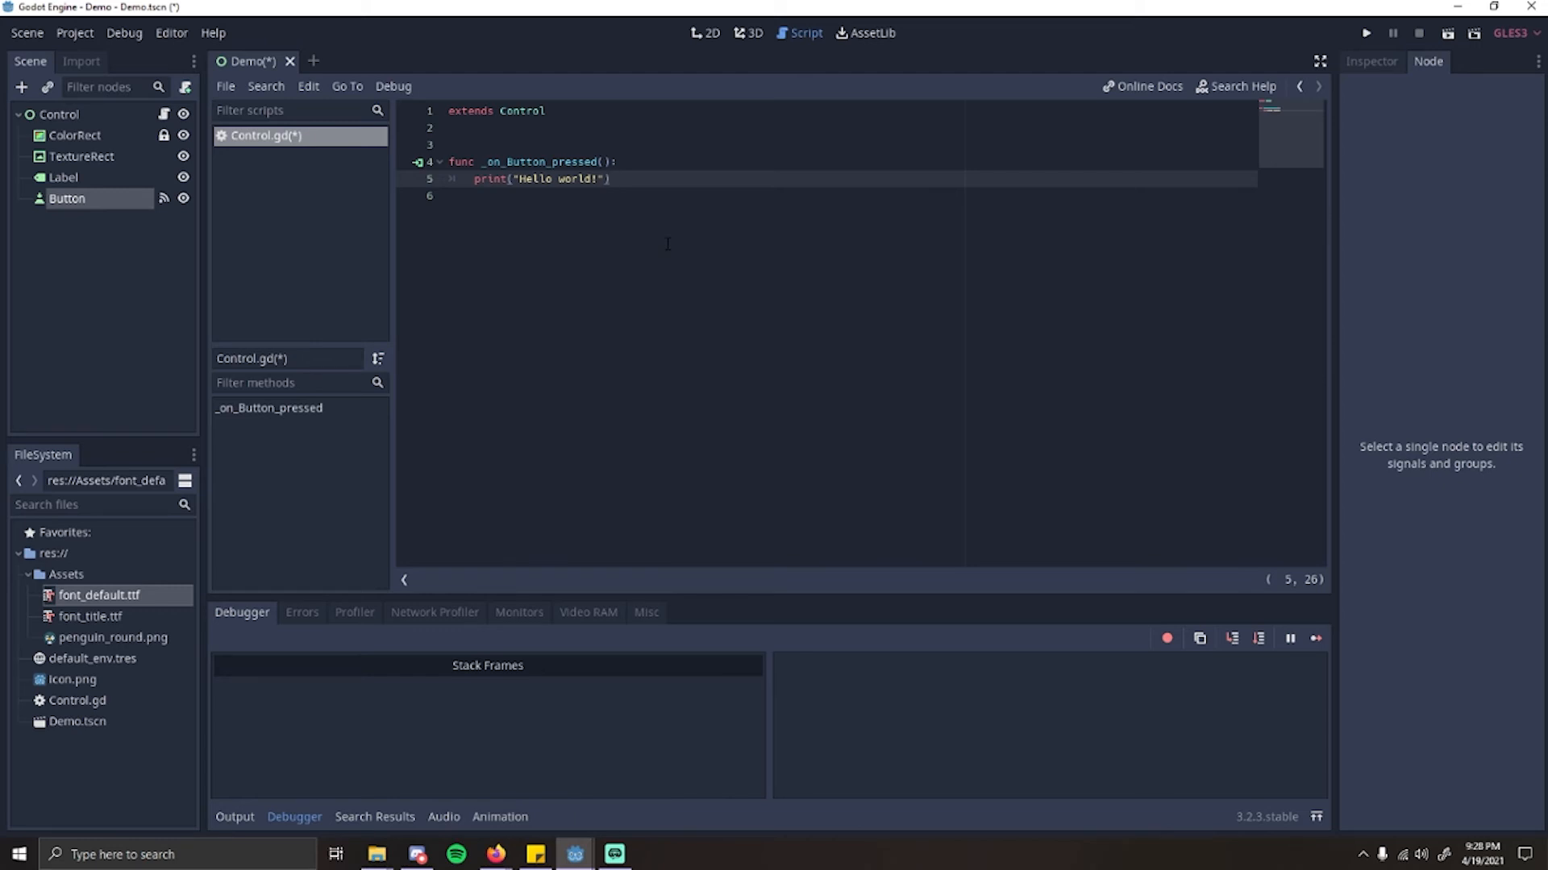
pyautogui.write(')')
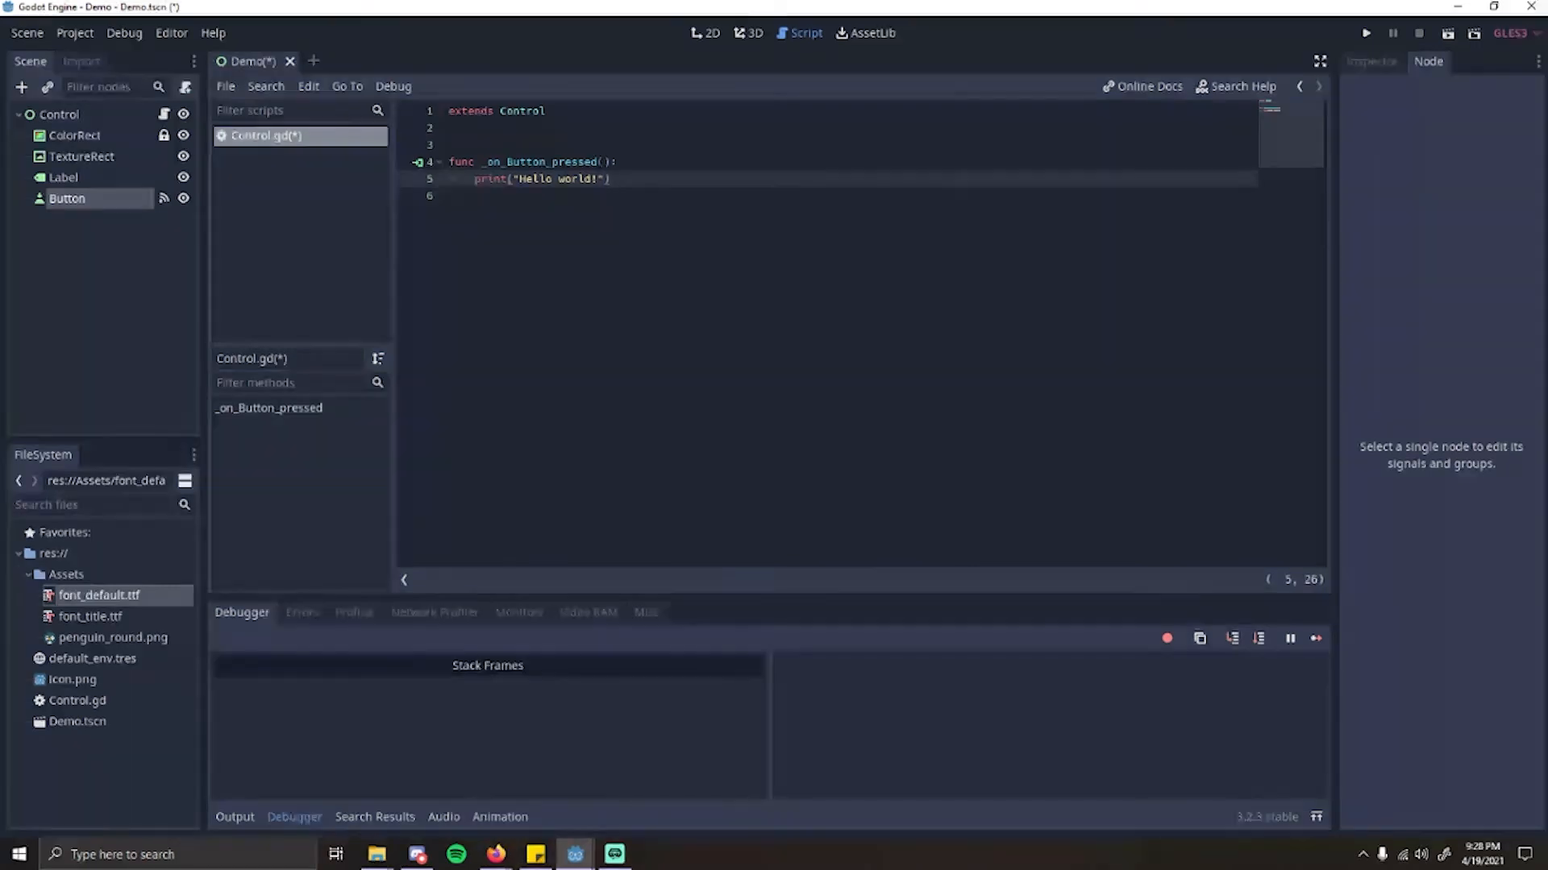
# Step: Run the current scene and activate the "Click Me!" button repeatedly to test its printed output, closing the game window when done
pyautogui.click(65, 116)
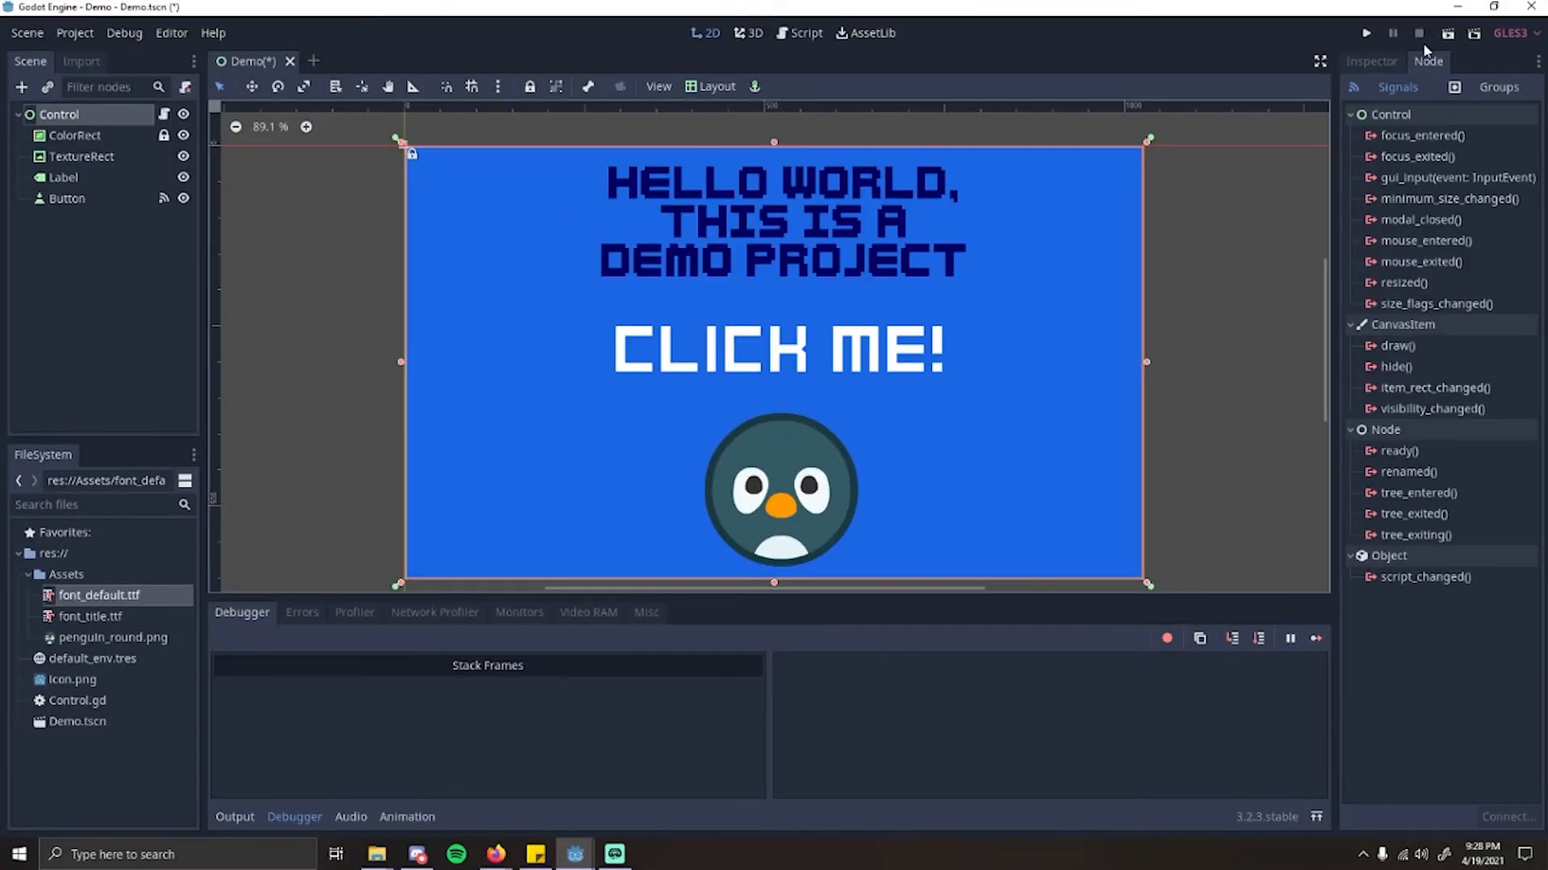
pyautogui.click(1448, 33)
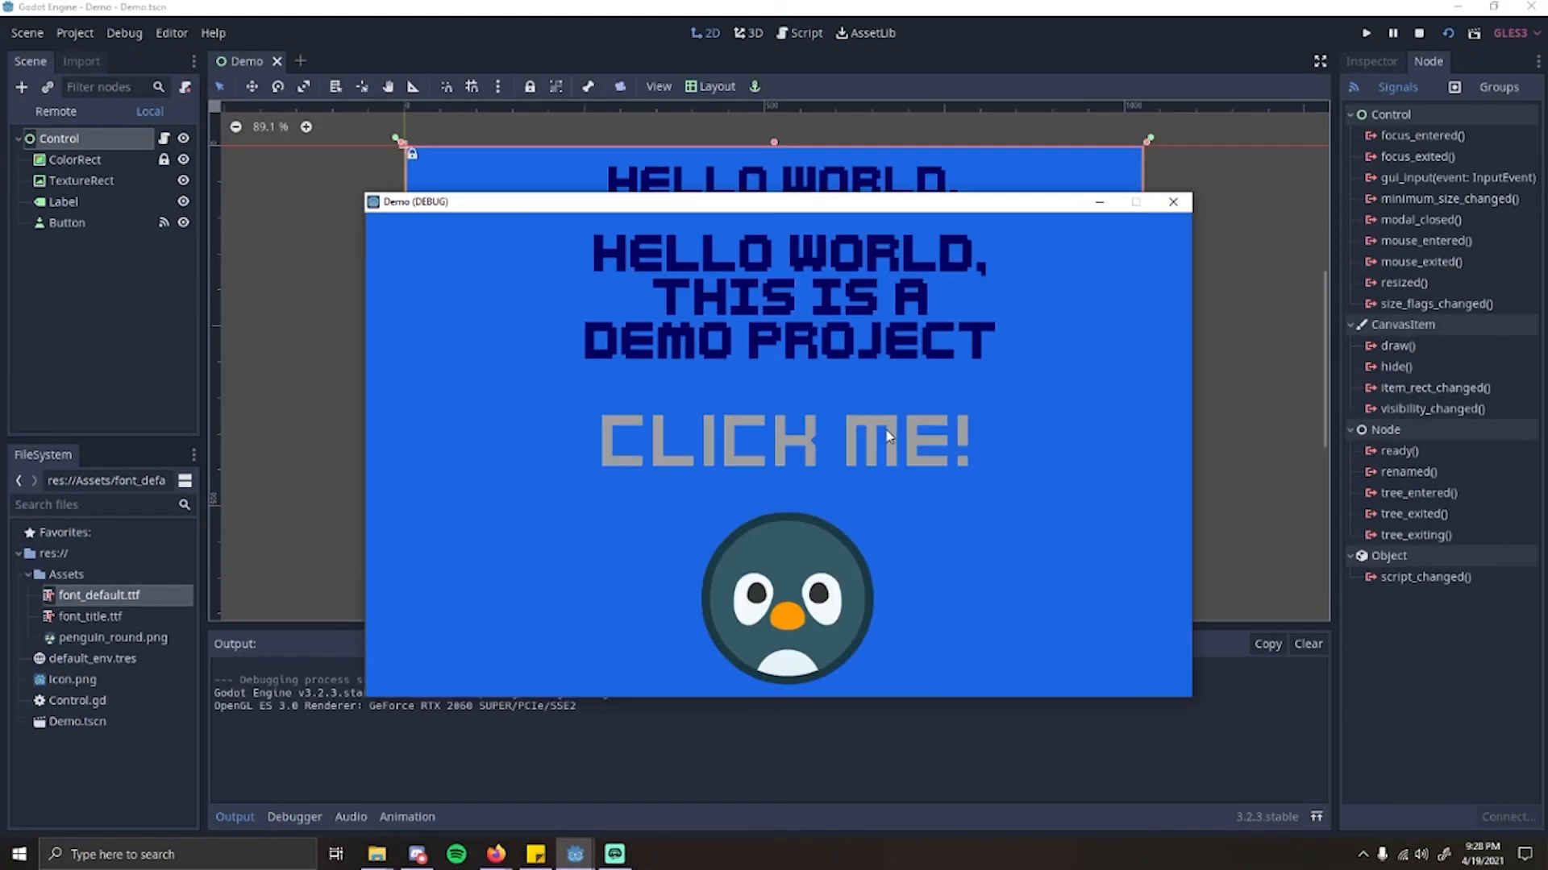
pyautogui.click(888, 436)
pyautogui.moveTo(538, 209); pyautogui.dragTo(794, 211)
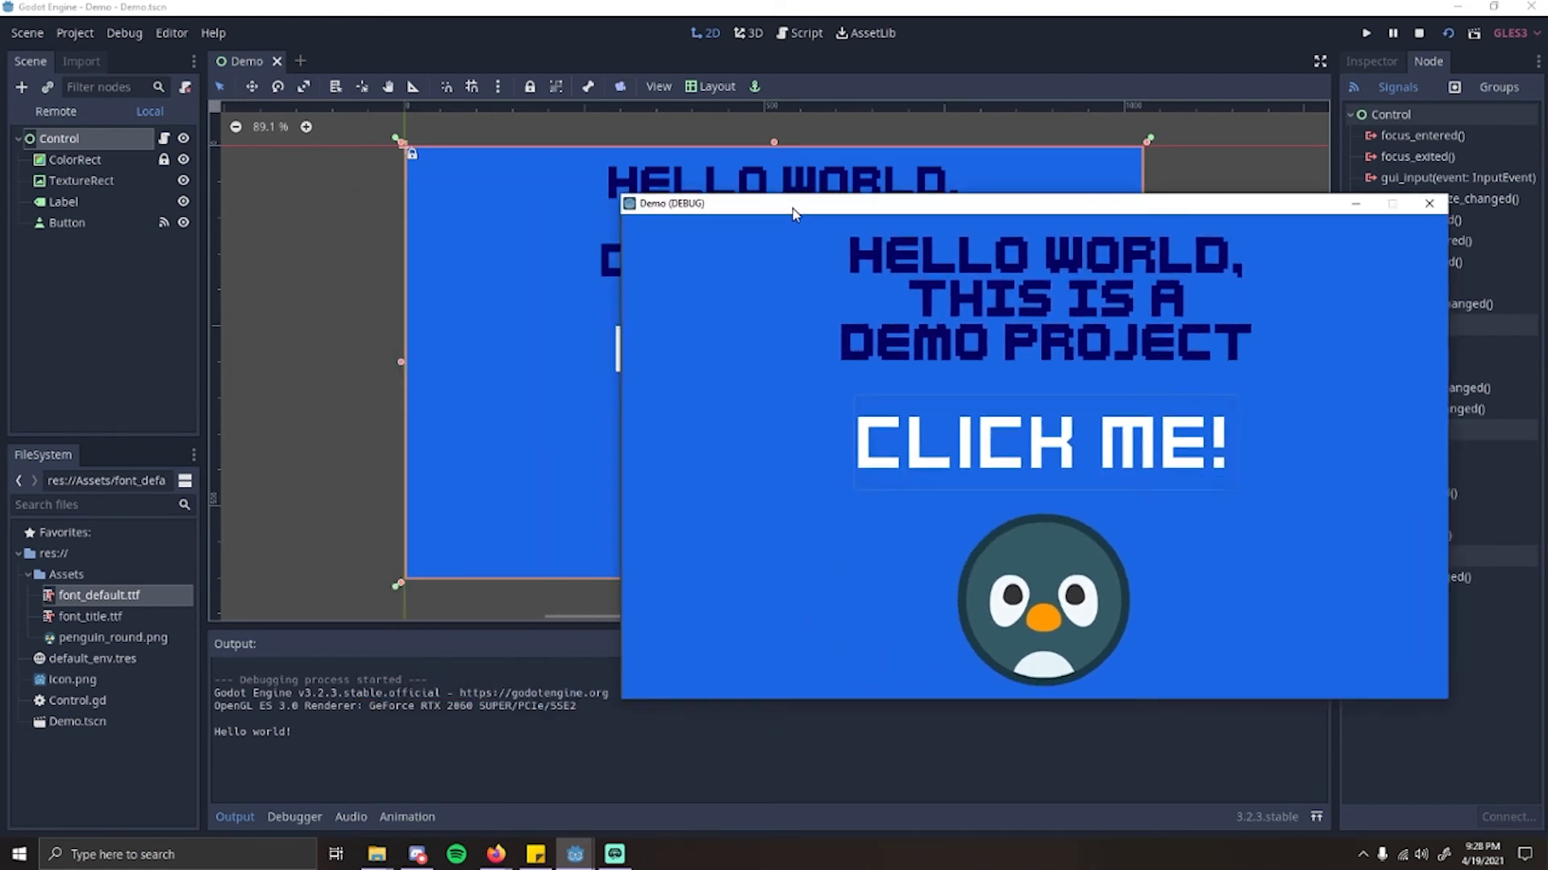
pyautogui.click(925, 482)
pyautogui.click(925, 482)
pyautogui.click(925, 482)
pyautogui.click(925, 482)
pyautogui.click(925, 482)
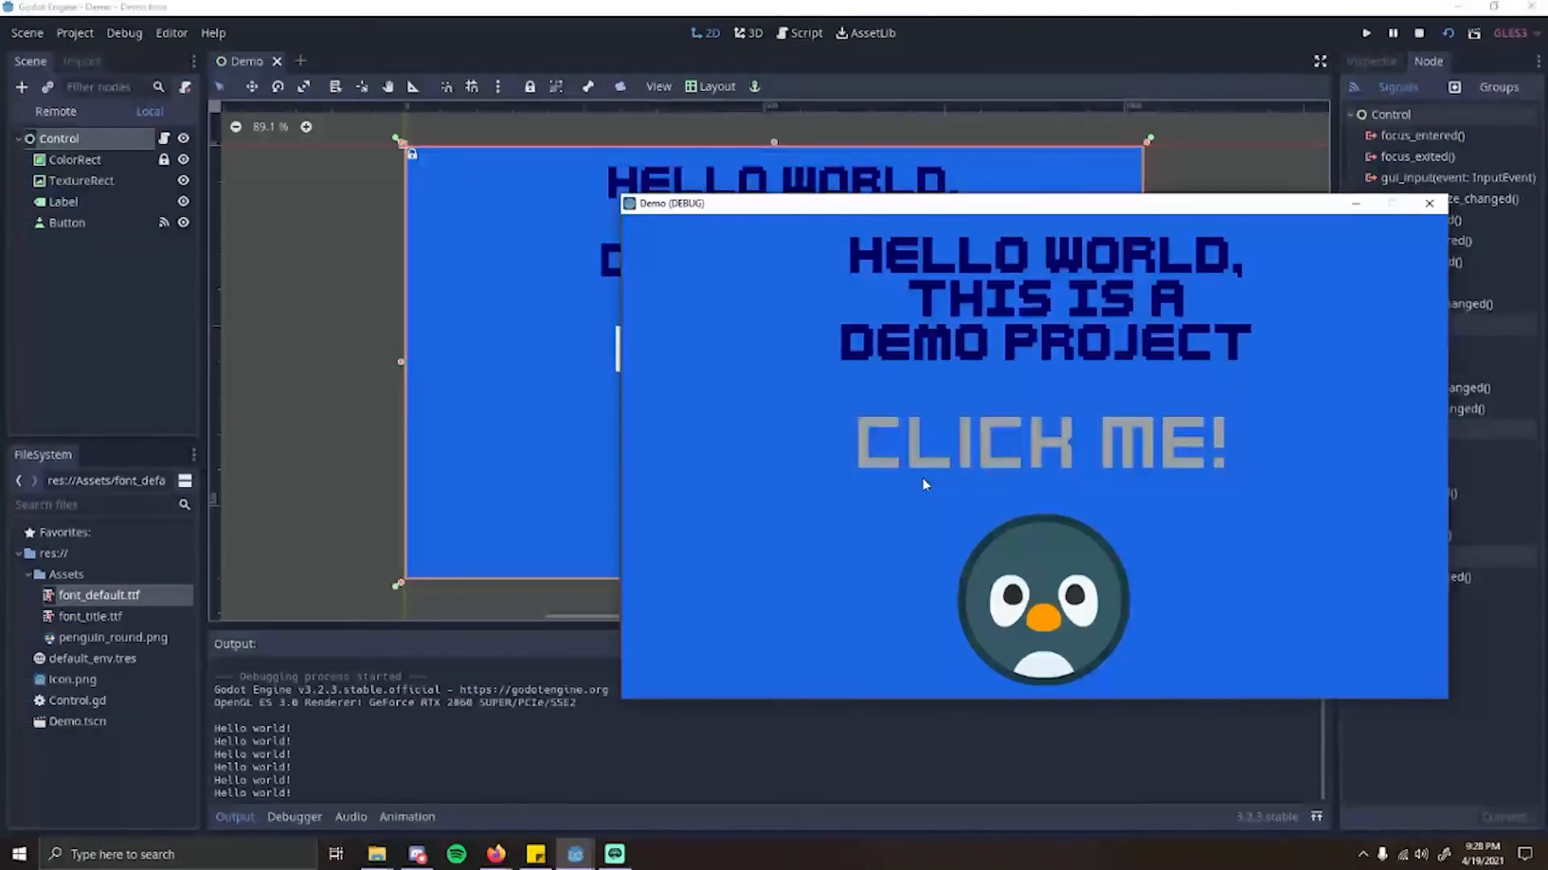
pyautogui.click(926, 482)
pyautogui.click(925, 482)
pyautogui.click(926, 482)
pyautogui.click(925, 481)
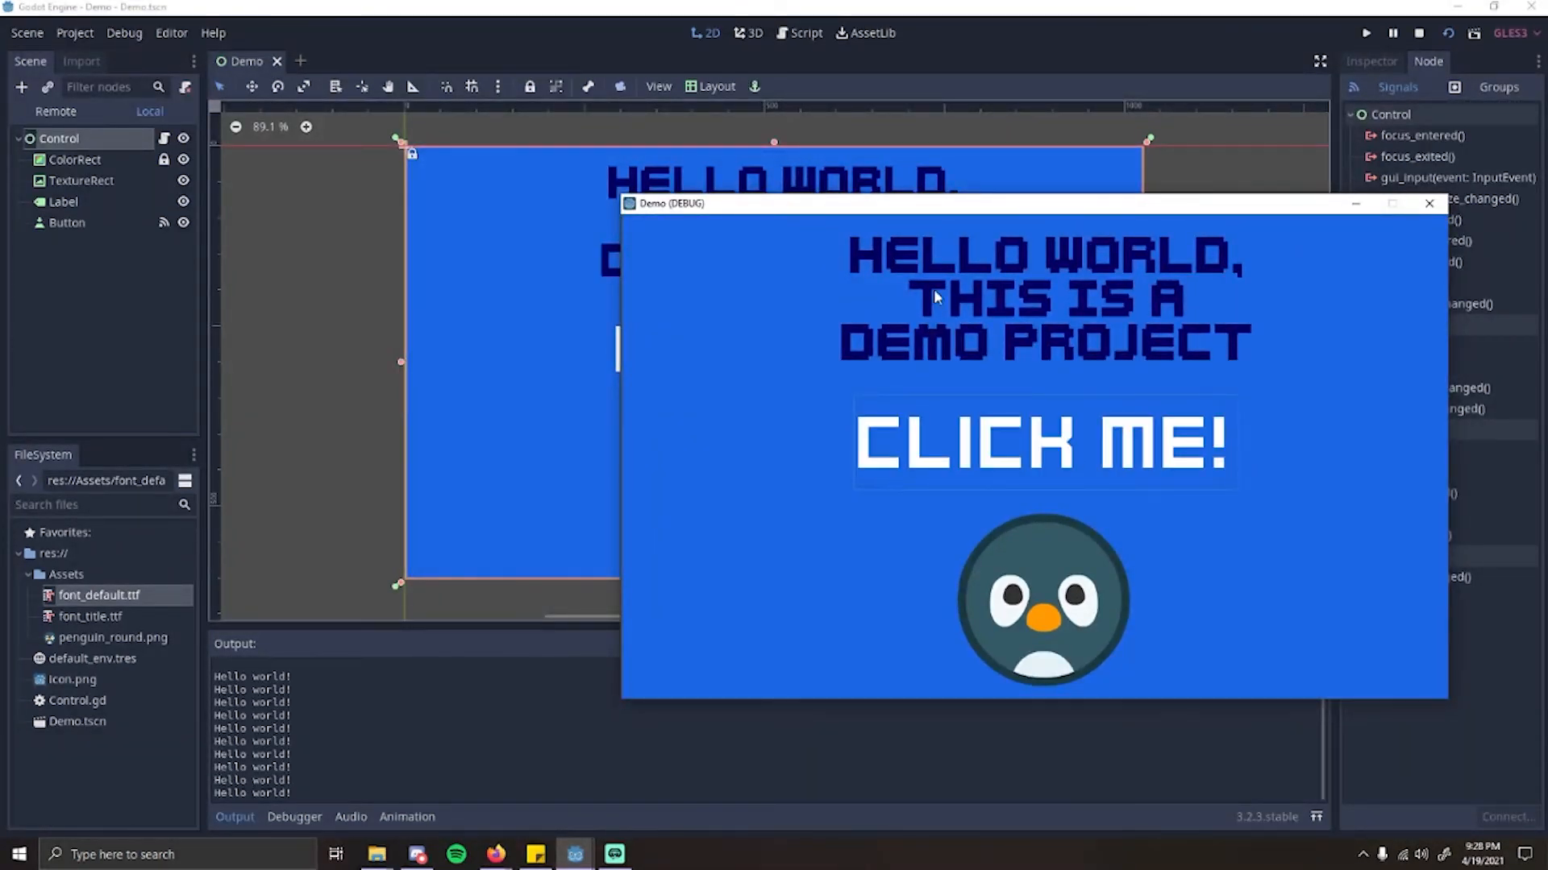
pyautogui.moveTo(975, 203); pyautogui.dragTo(690, 203)
pyautogui.click(1152, 205)
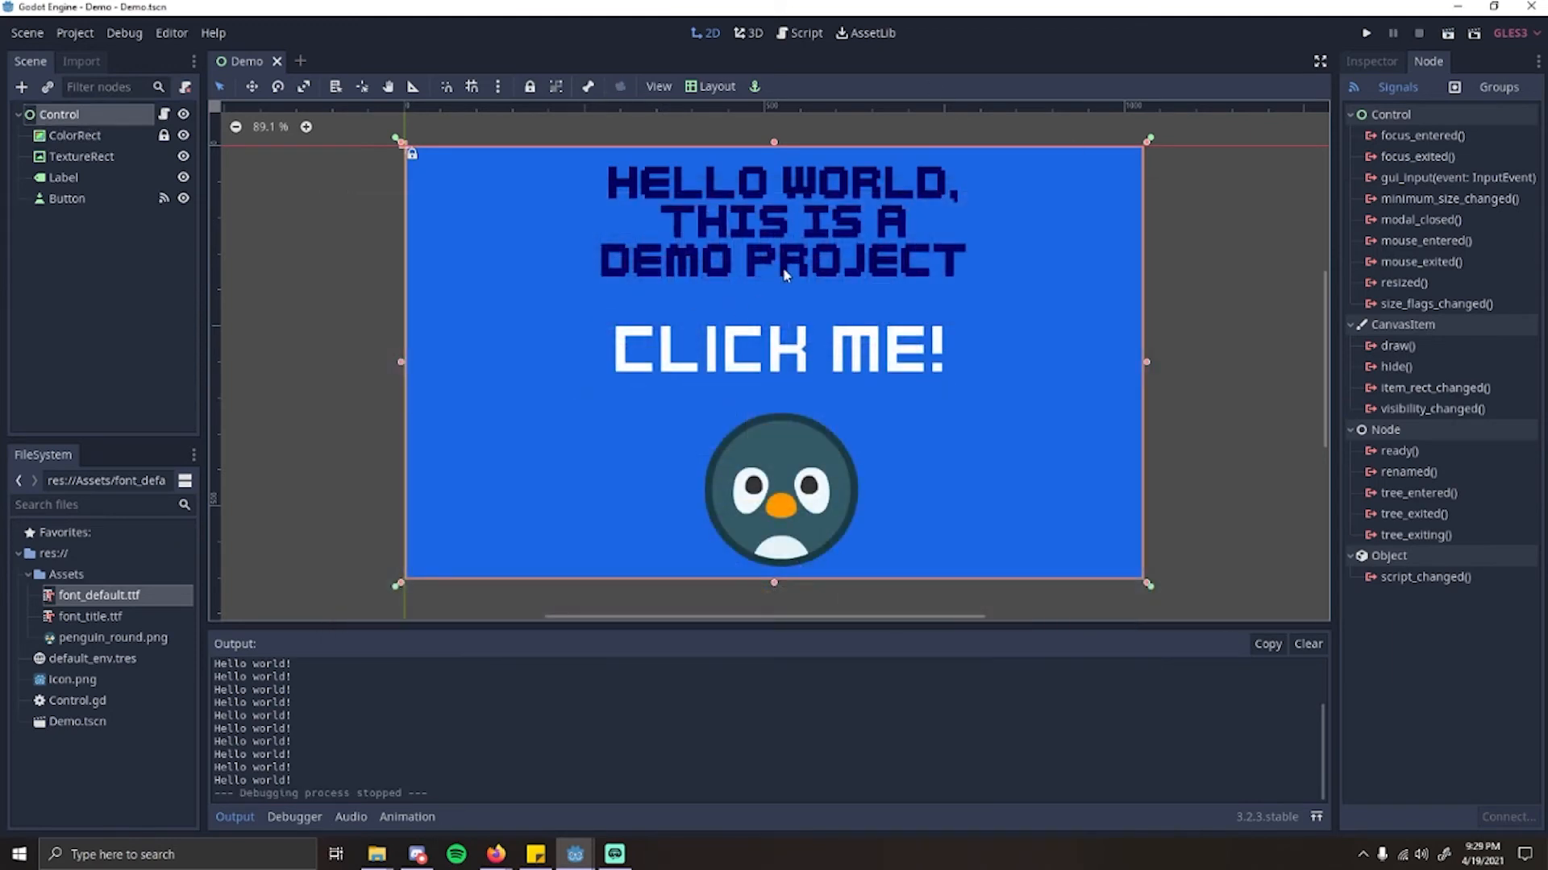
# Step: Connect the Button's mouse_entered signal to the Control script with the receiver method _on_Button_mouse_entered
pyautogui.click(111, 233)
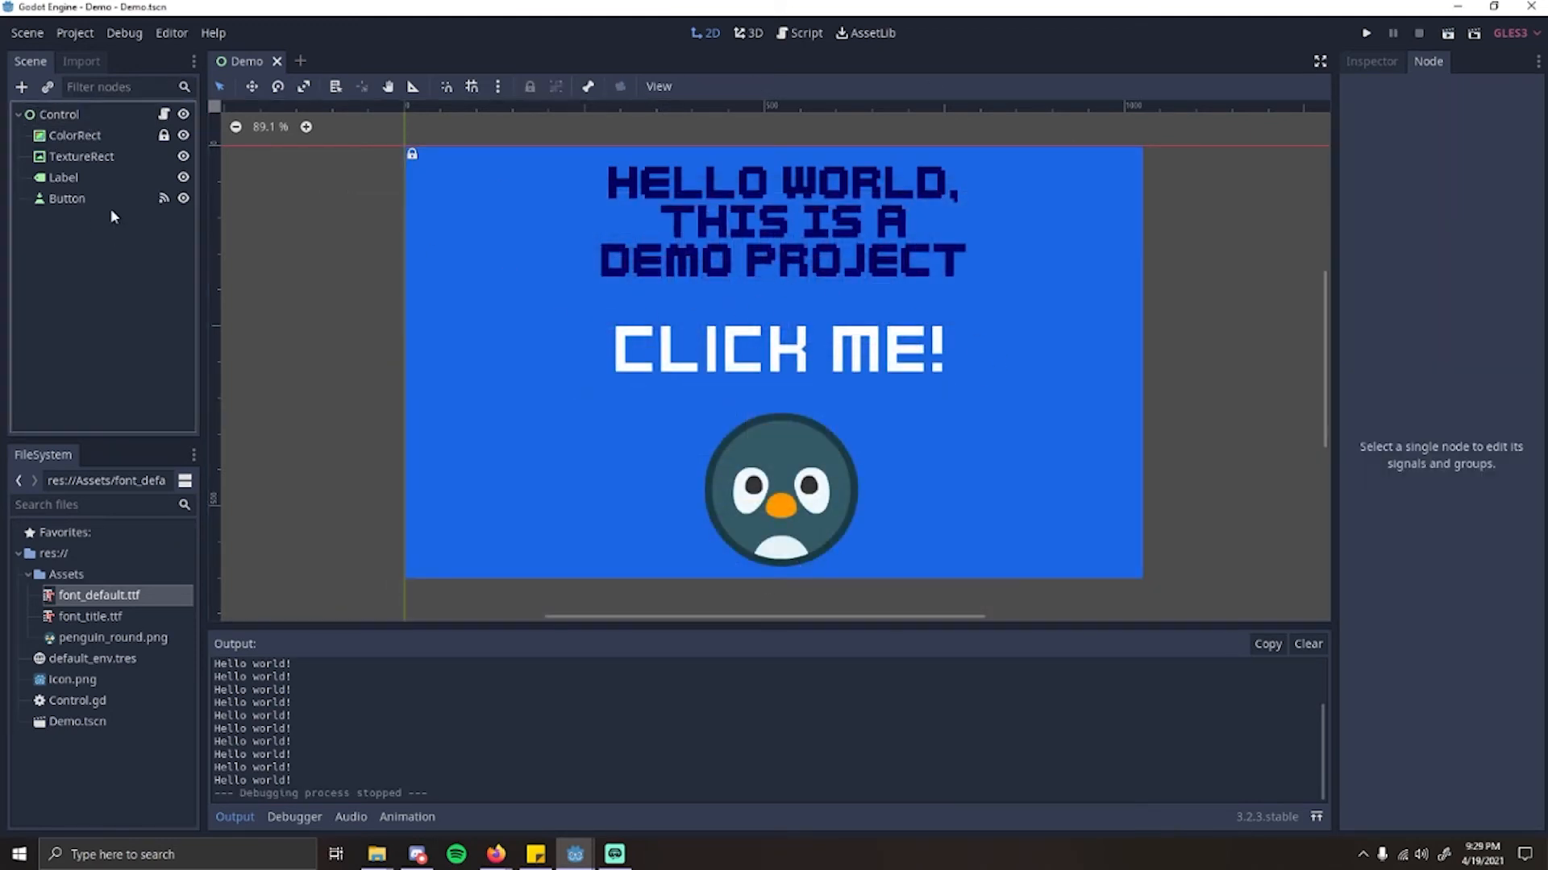
pyautogui.click(164, 199)
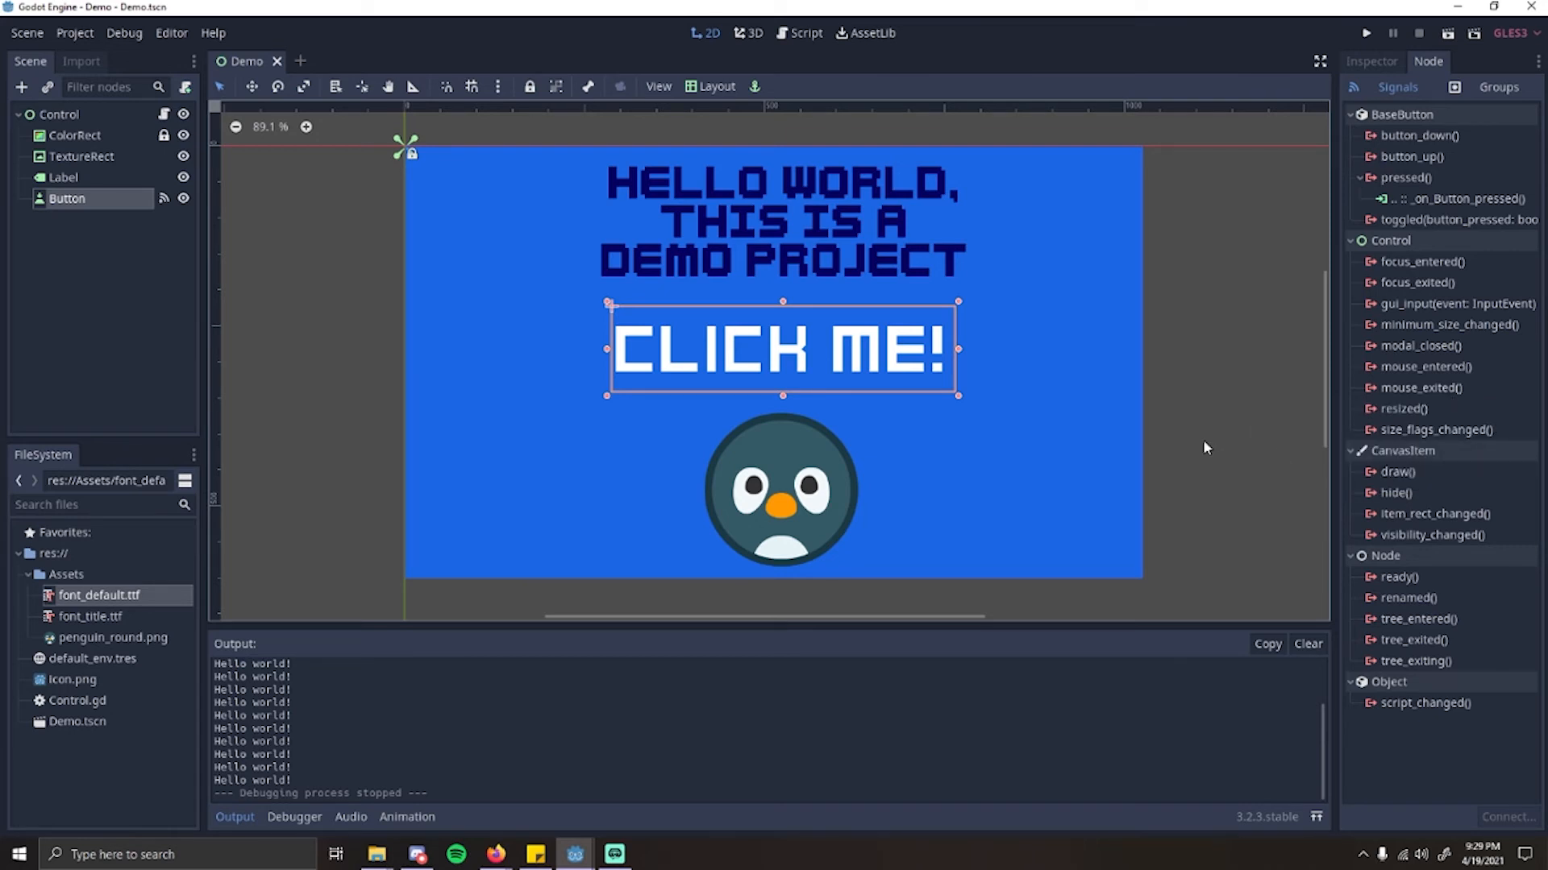
pyautogui.click(1419, 373)
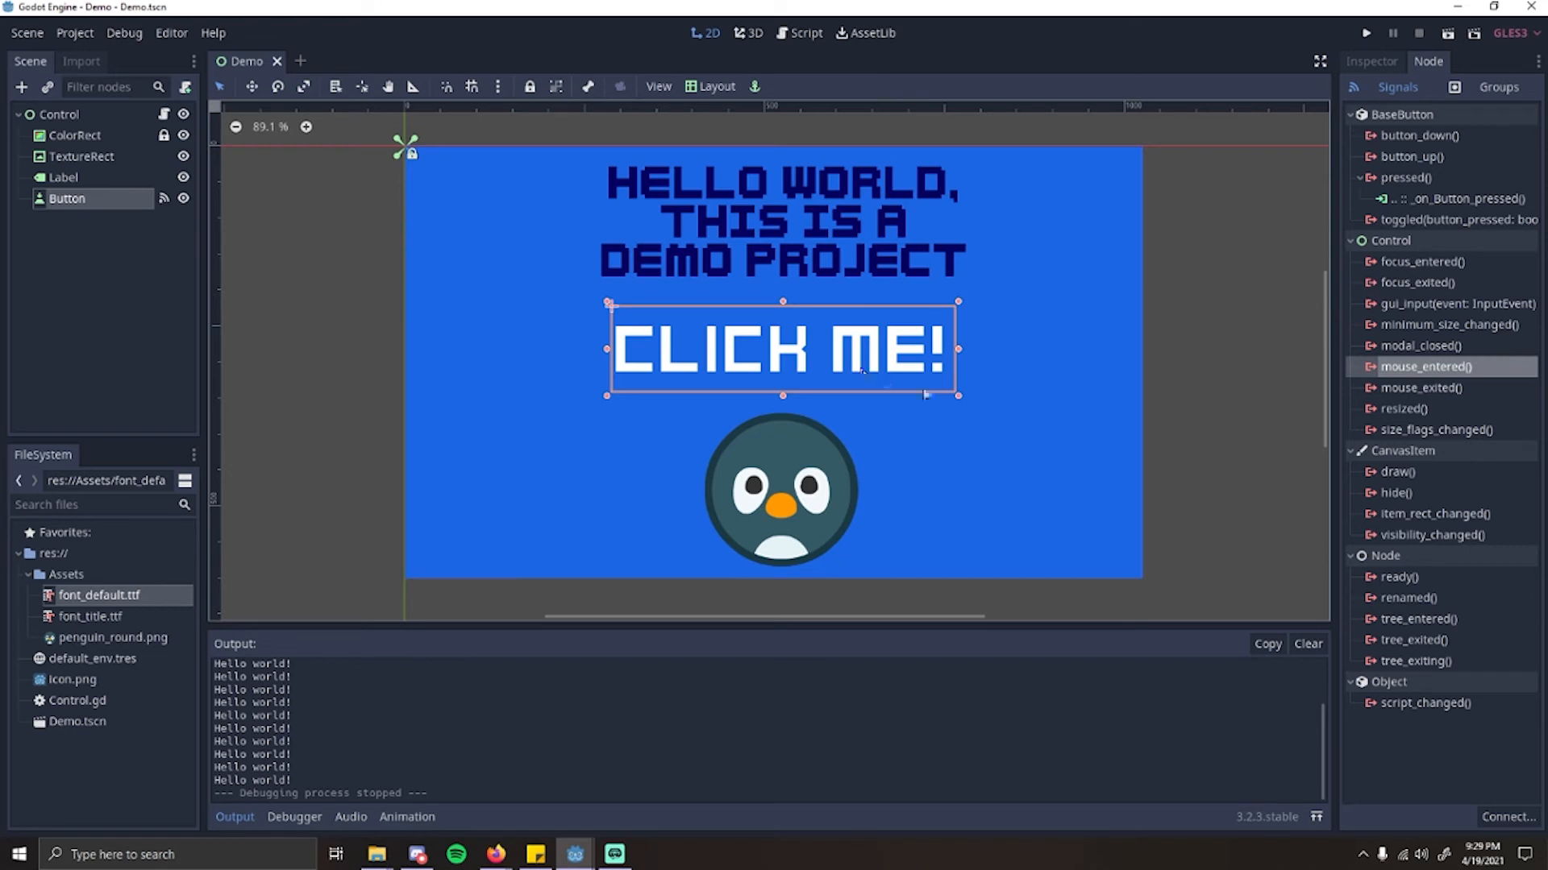
pyautogui.click(1429, 370)
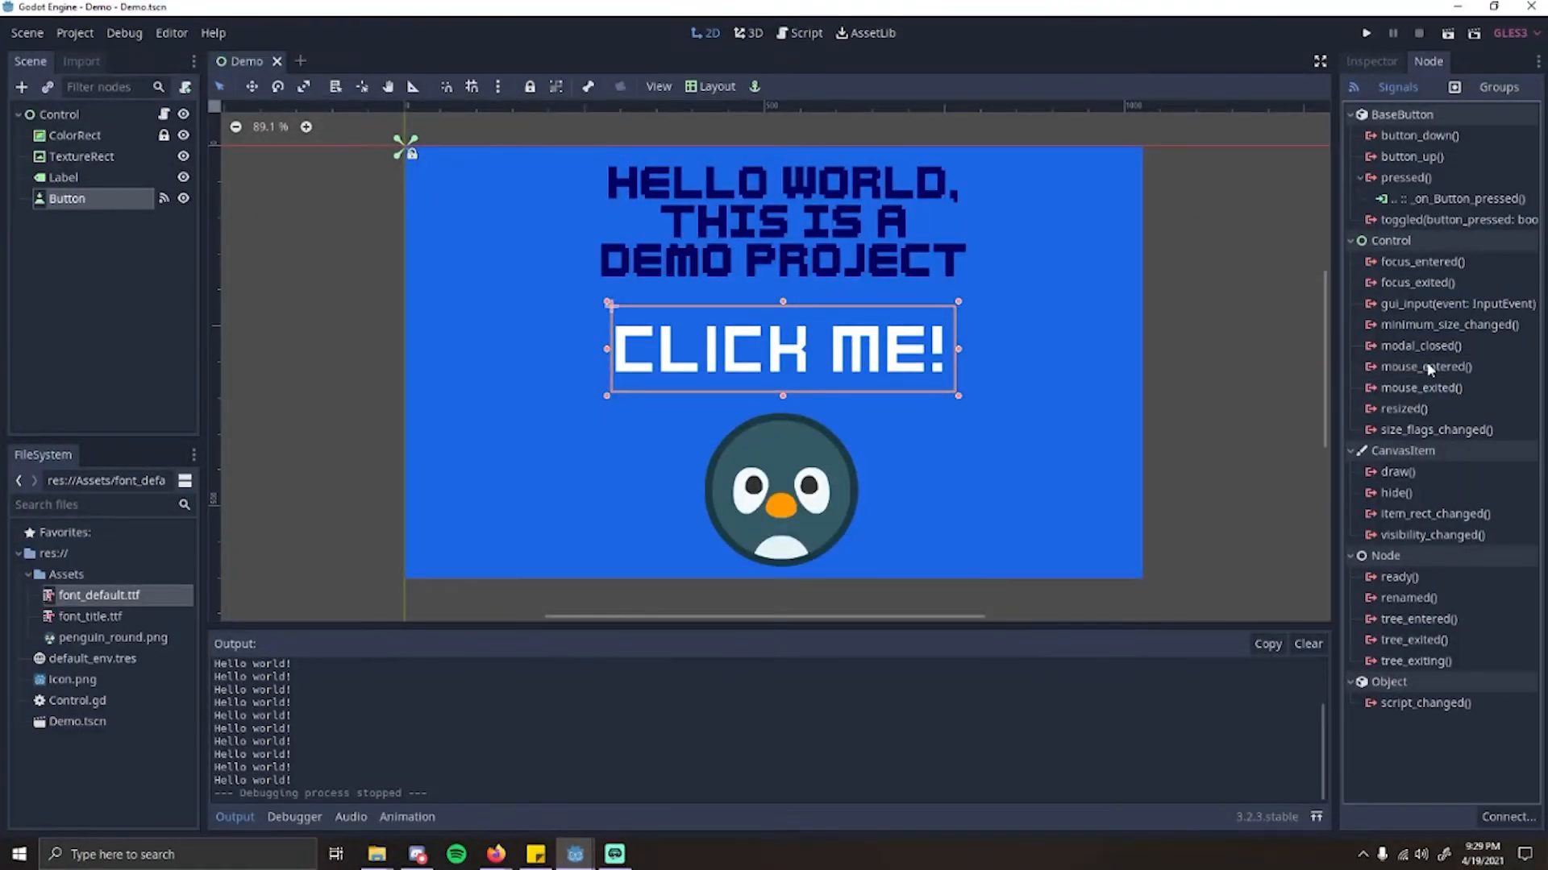
pyautogui.doubleClick(1429, 367)
pyautogui.click(643, 326)
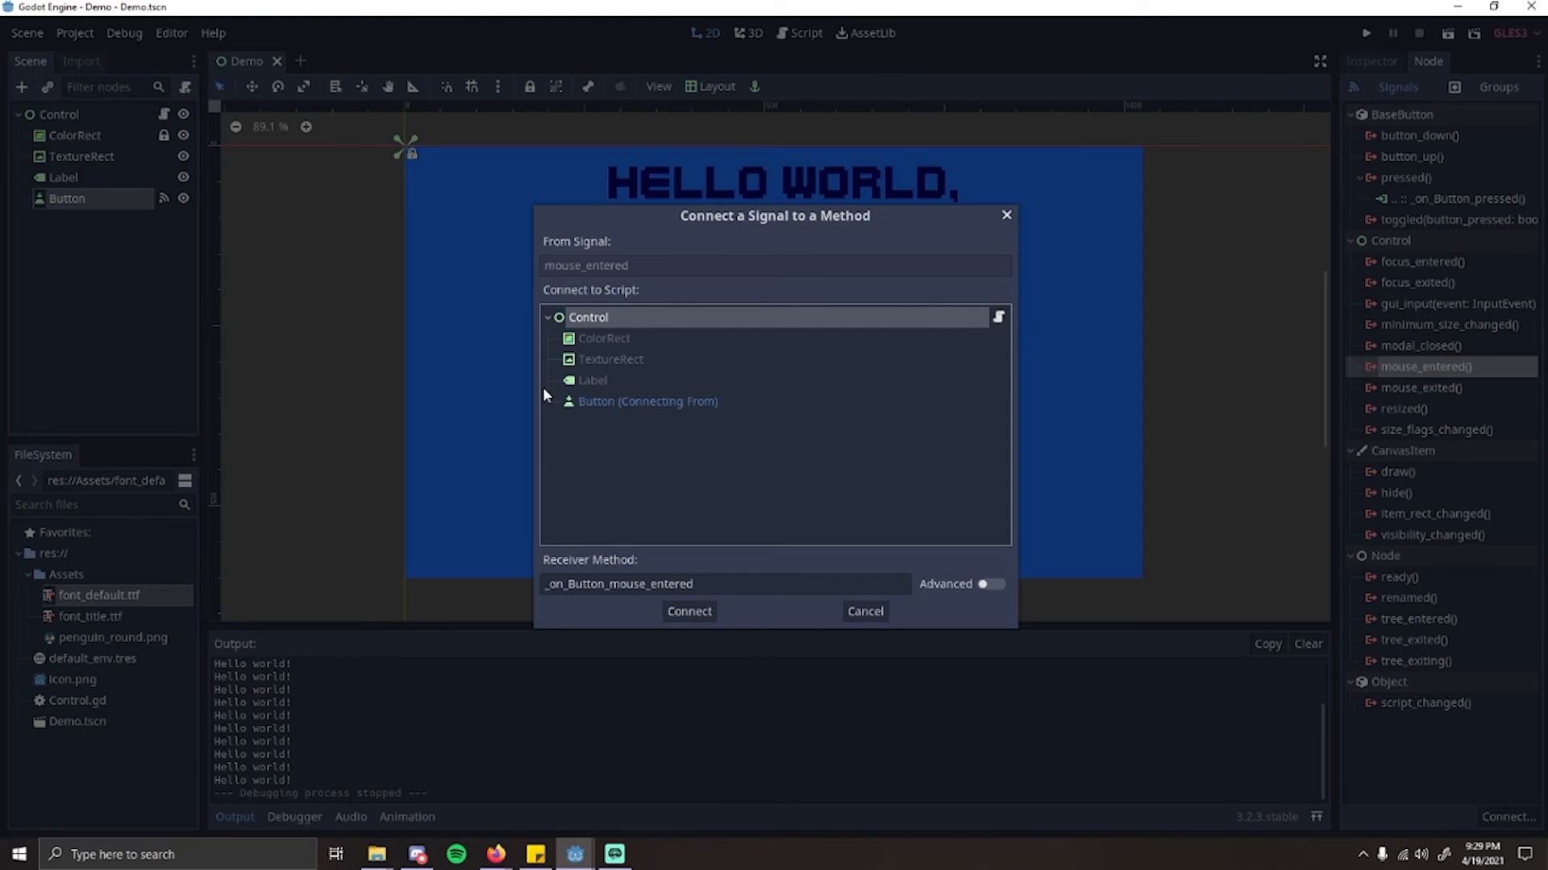
pyautogui.click(689, 612)
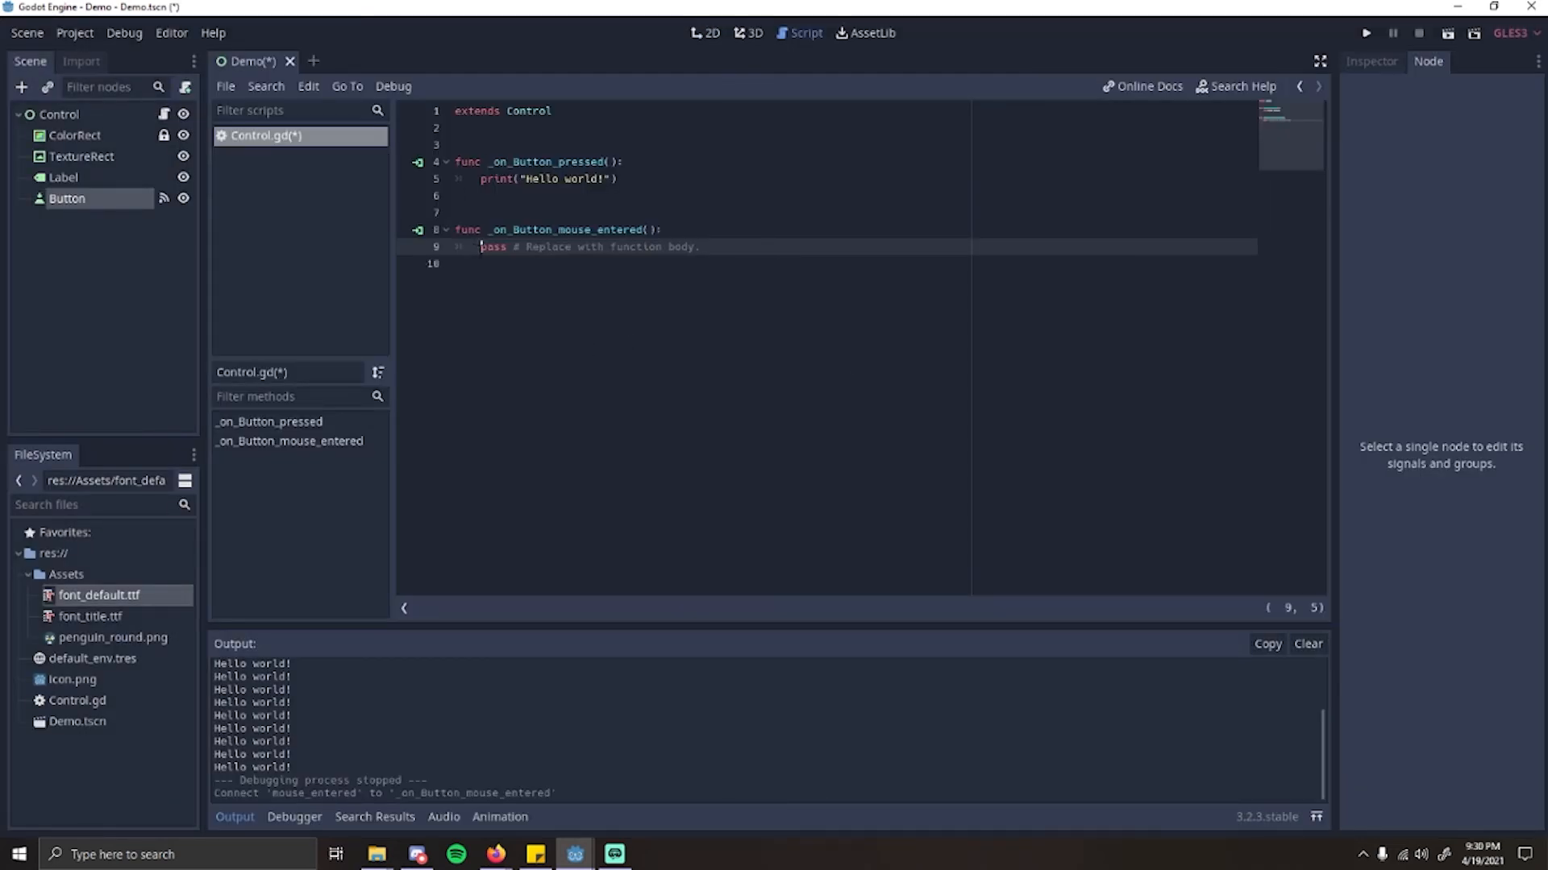
# Step: Replace the placeholder body of _on_Button_mouse_entered() with print("Click me, please!") and save the scene
pyautogui.moveTo(482, 246); pyautogui.dragTo(730, 252)
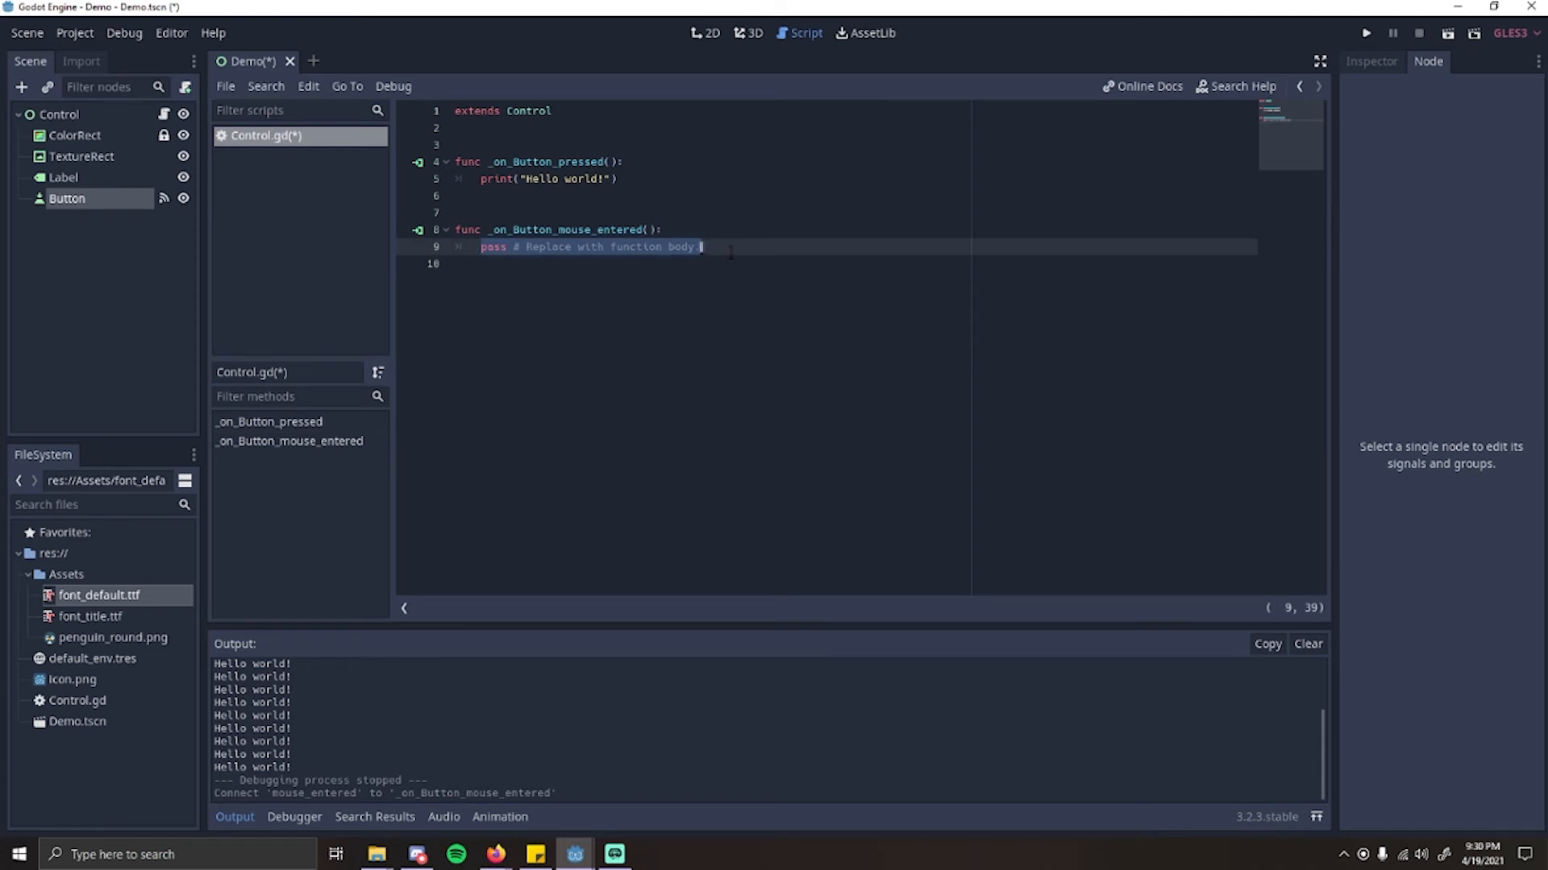
pyautogui.write('print("')
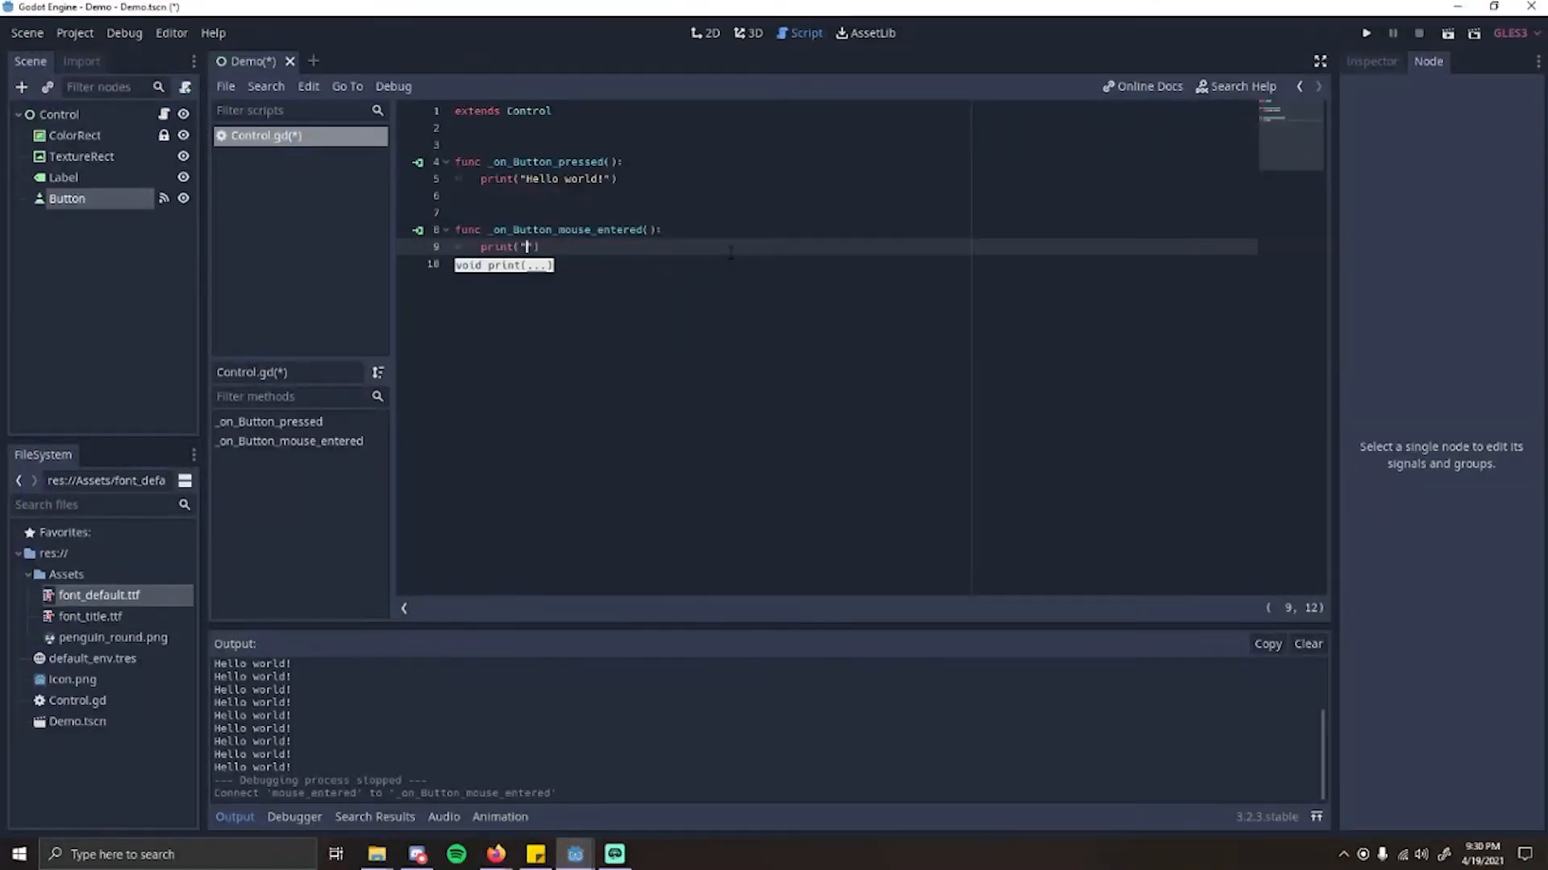
pyautogui.write('Click me, pl')
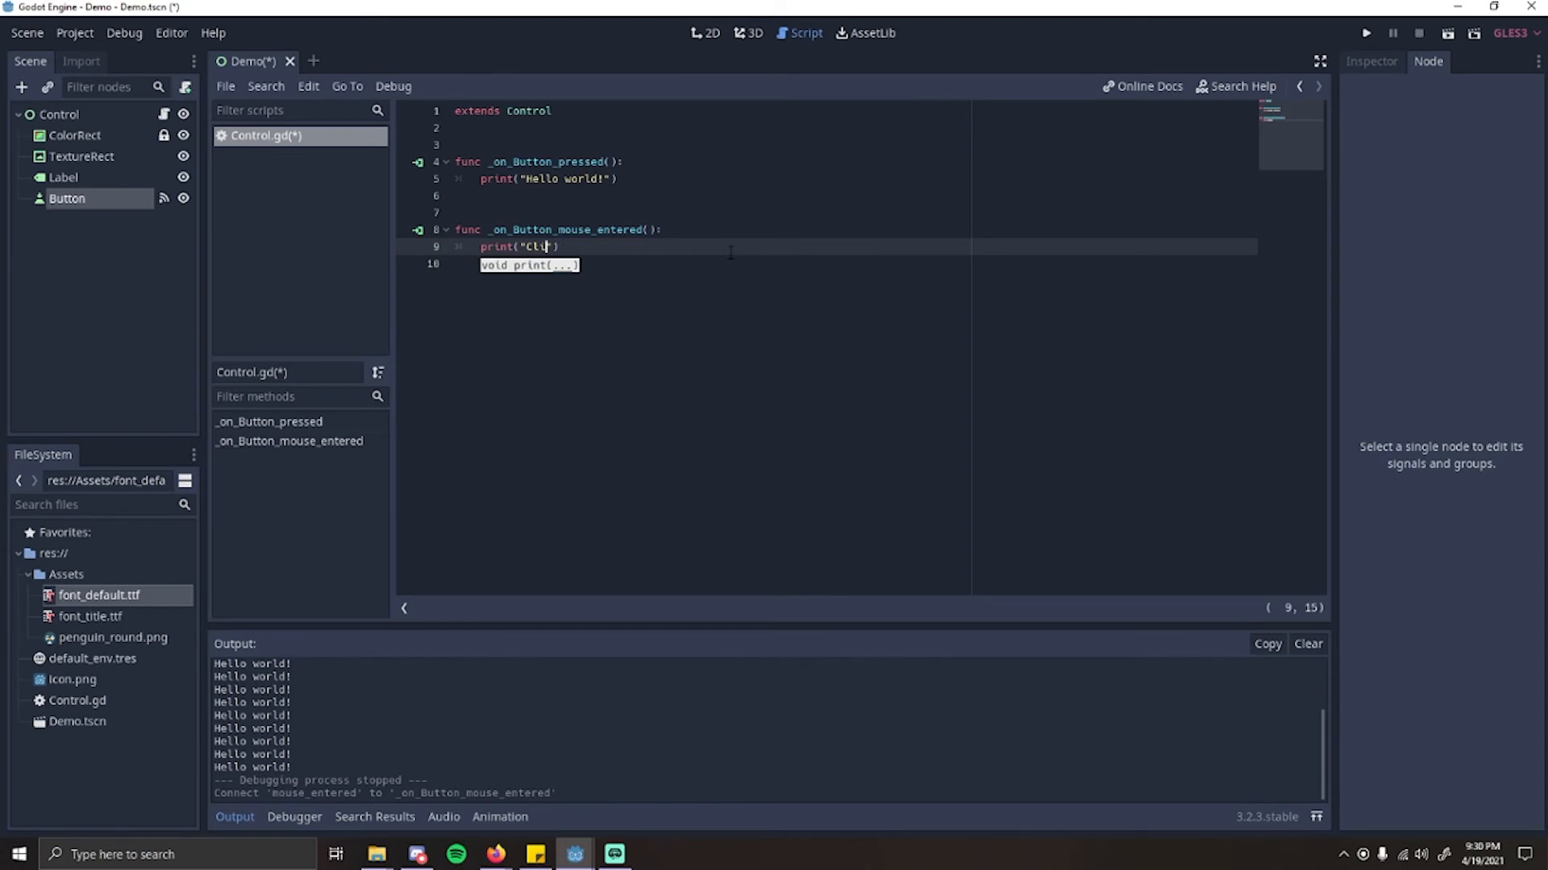
pyautogui.write('ease!')
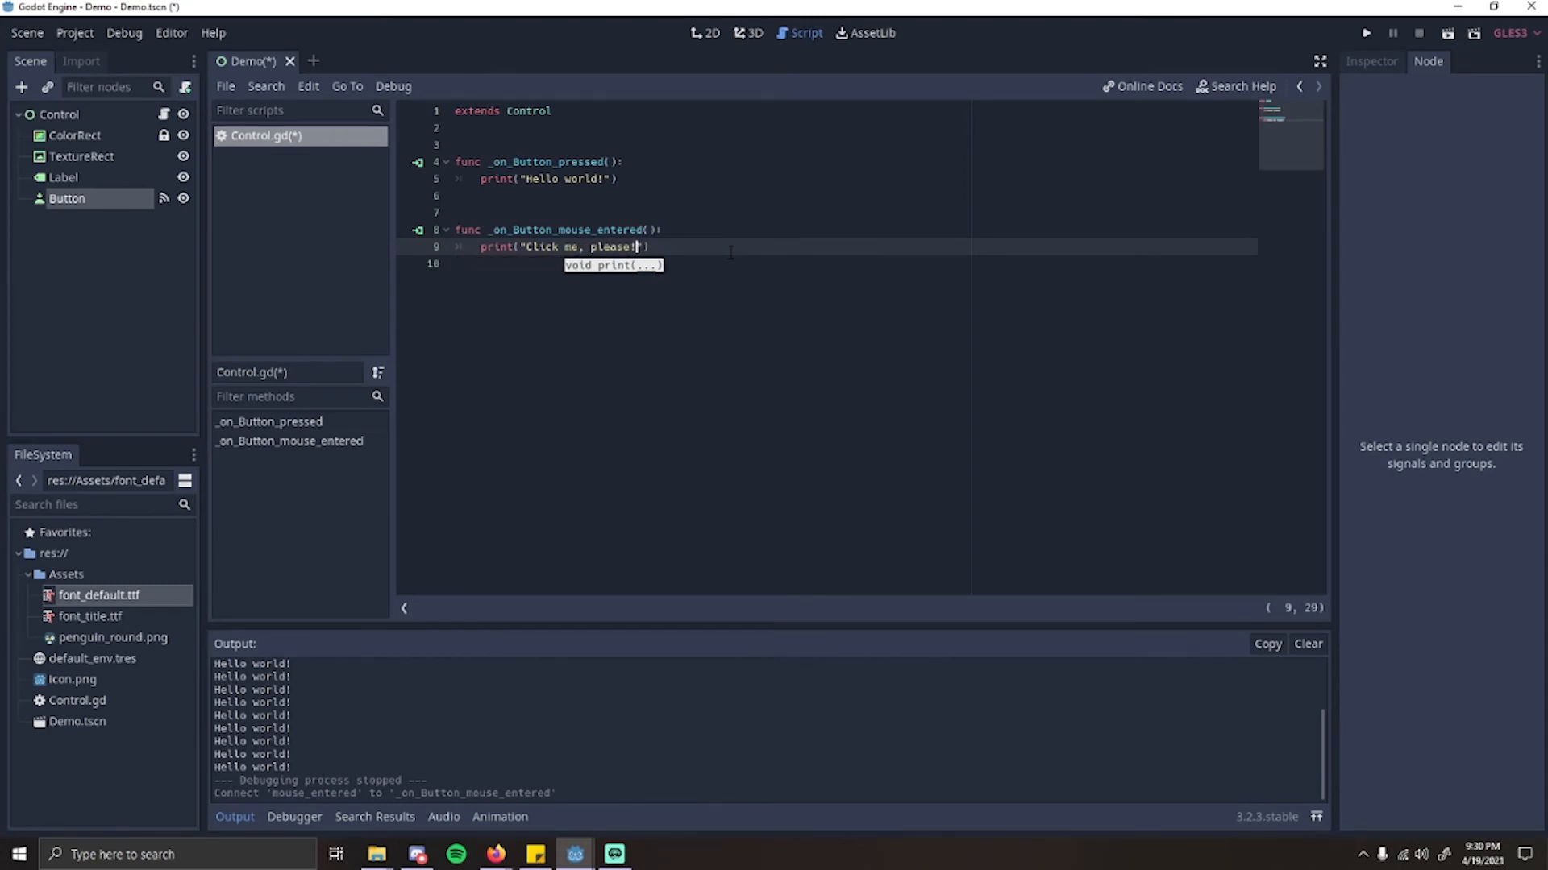
pyautogui.press('End')
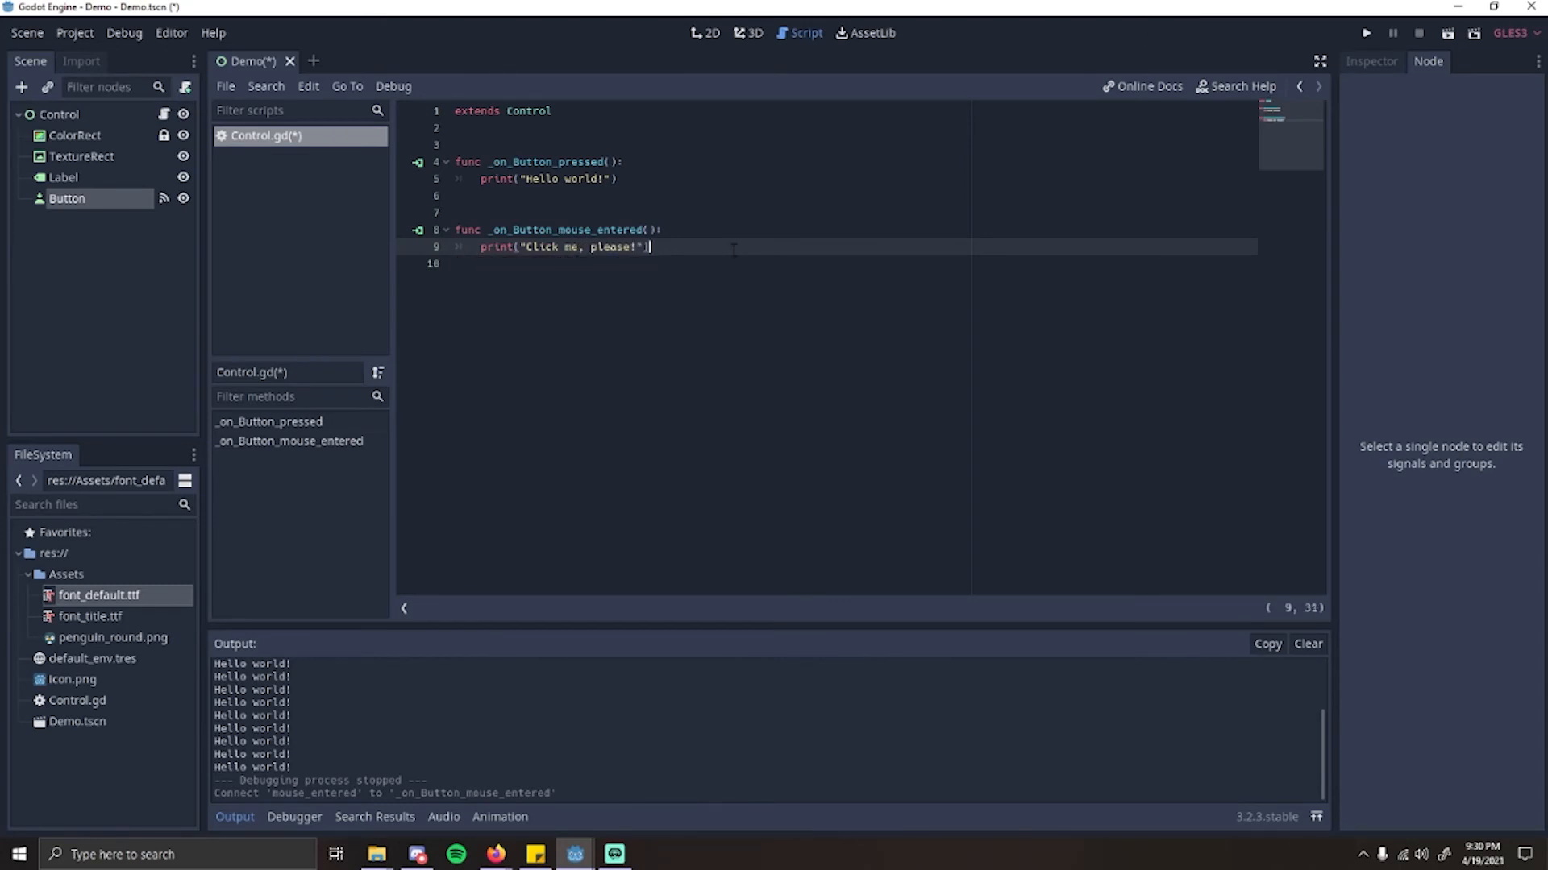
pyautogui.hotkey('ctrl', 's')
# Step: Run the scene and test both the mouse-entered and pressed outputs of the "Click Me!" button, closing the game window when done
pyautogui.click(88, 115)
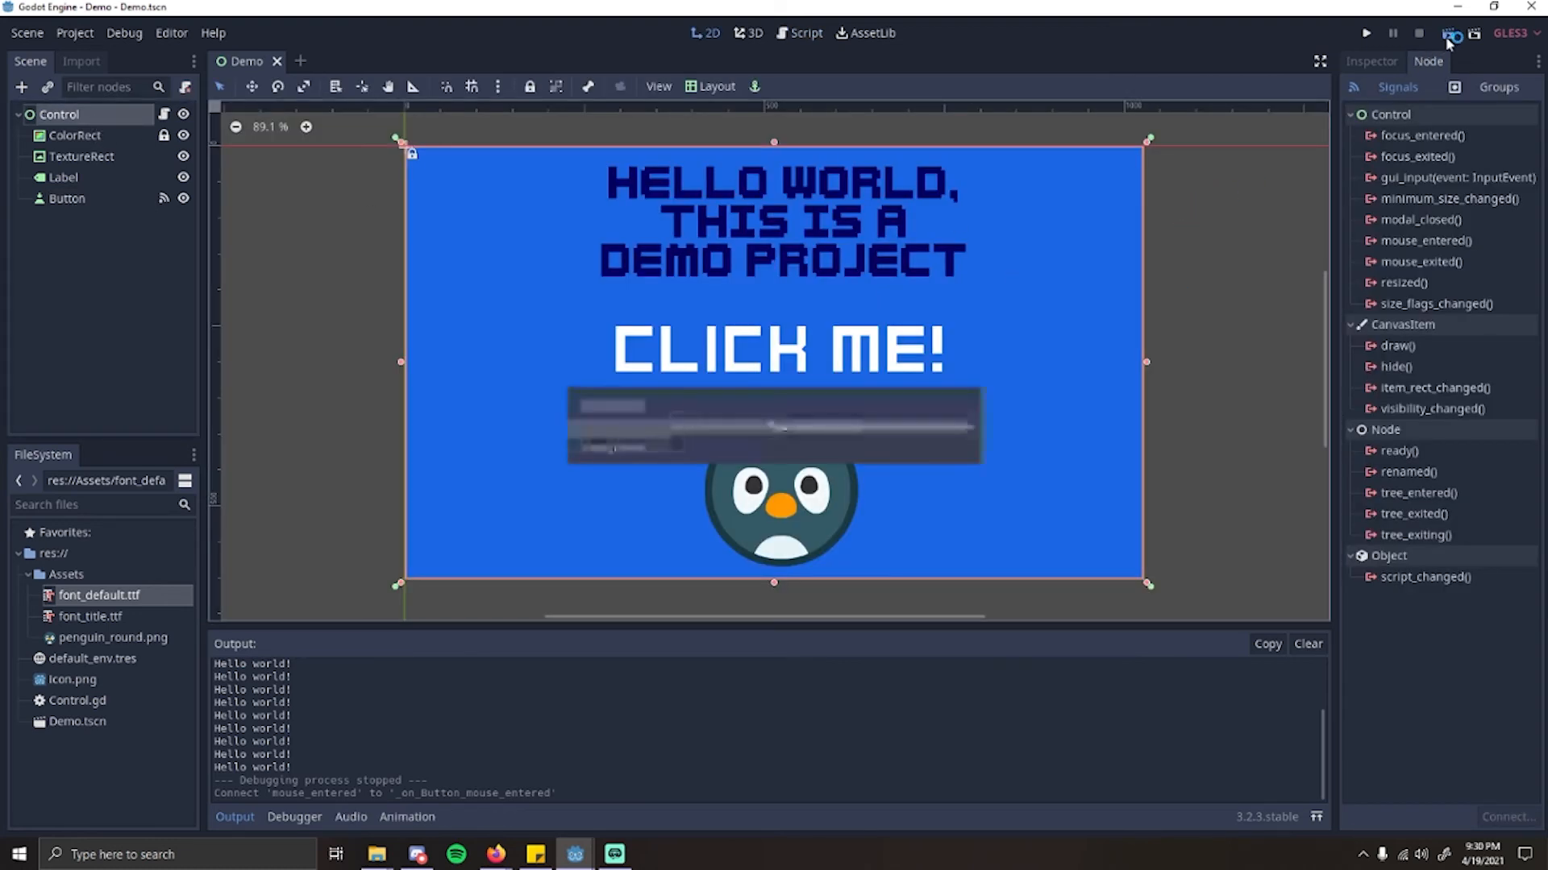
pyautogui.click(1449, 37)
pyautogui.click(798, 460)
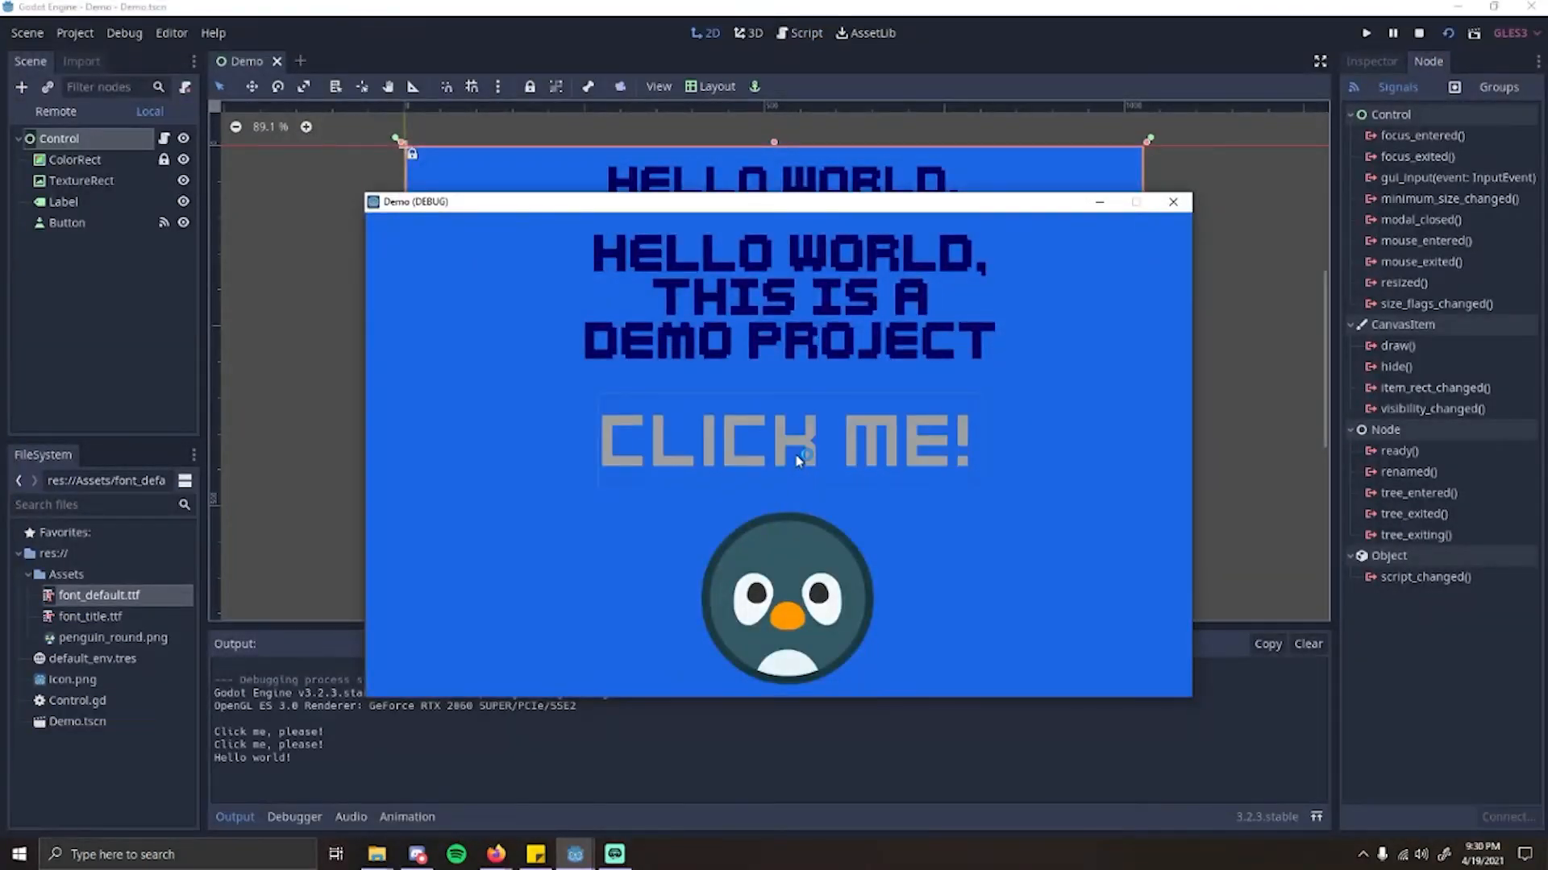
pyautogui.click(798, 459)
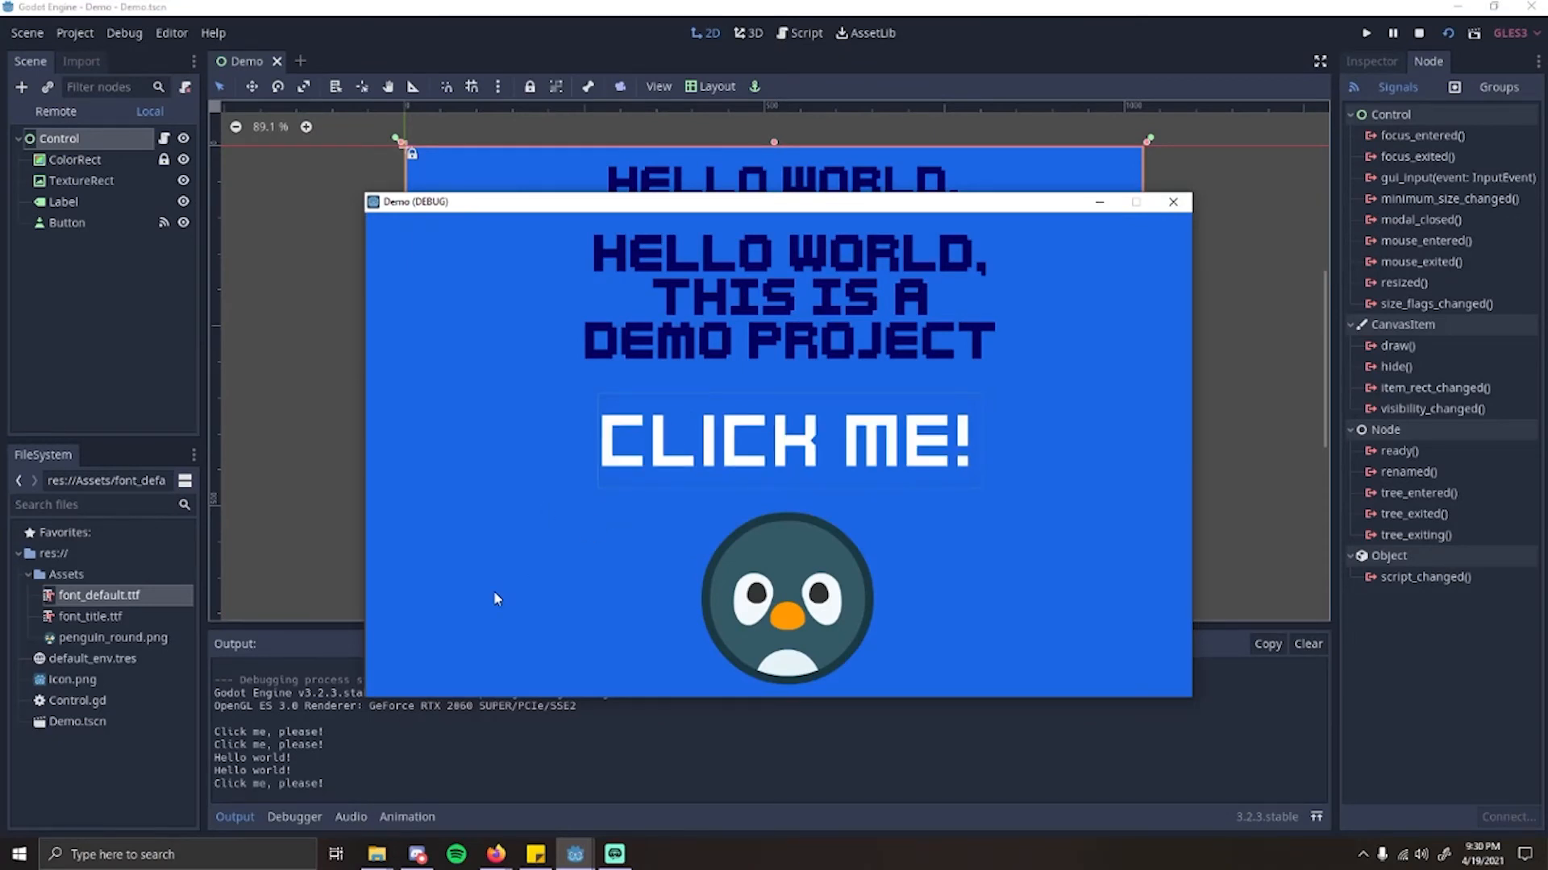
pyautogui.moveTo(473, 203); pyautogui.dragTo(740, 158)
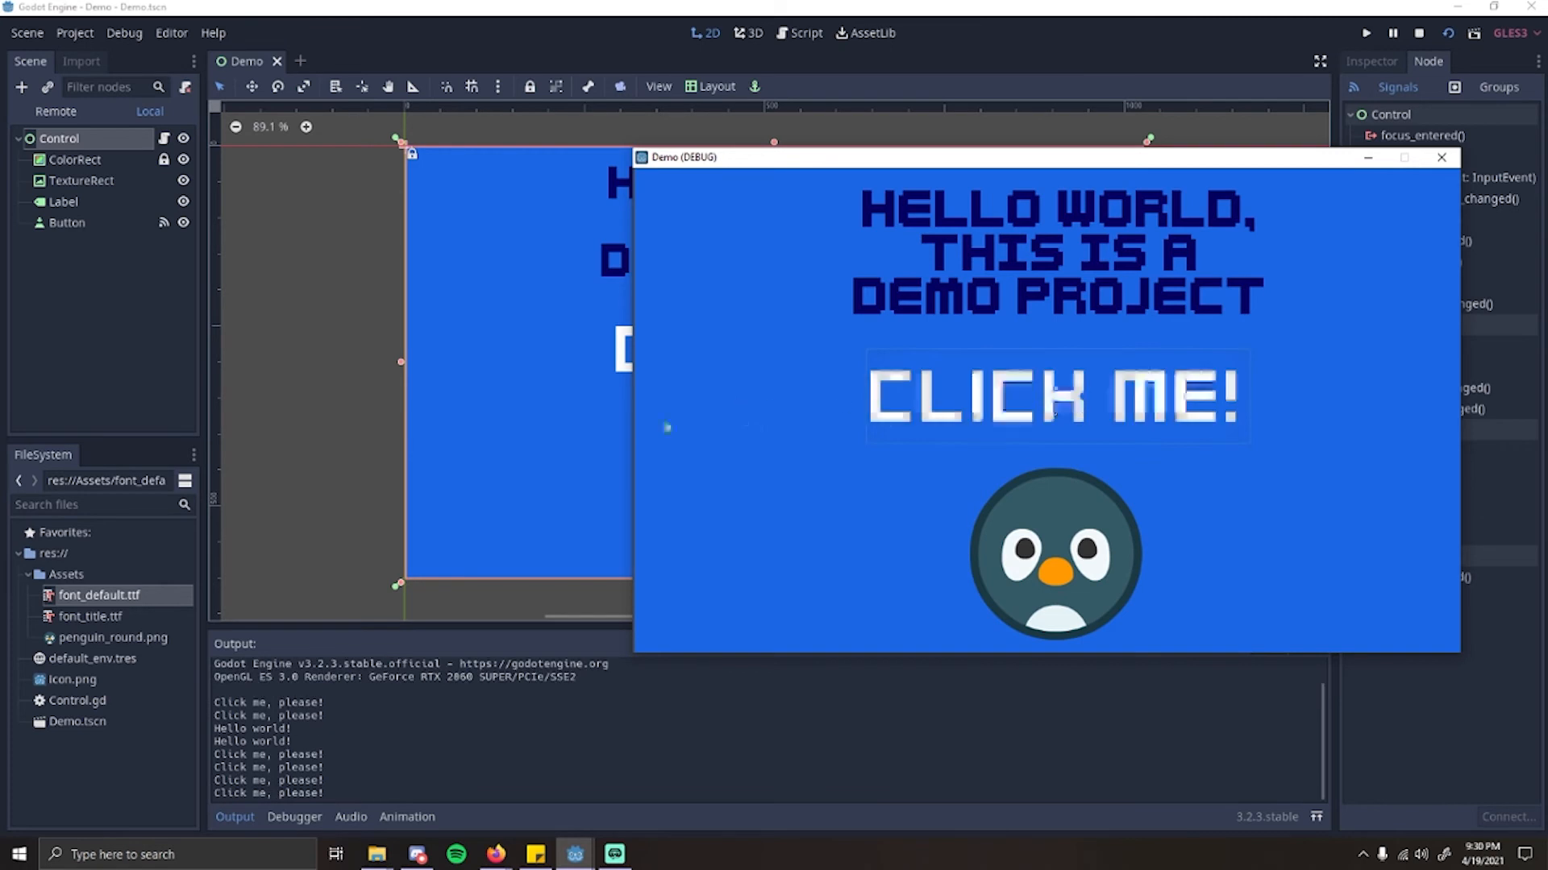
pyautogui.doubleClick(916, 419)
pyautogui.tripleClick(915, 414)
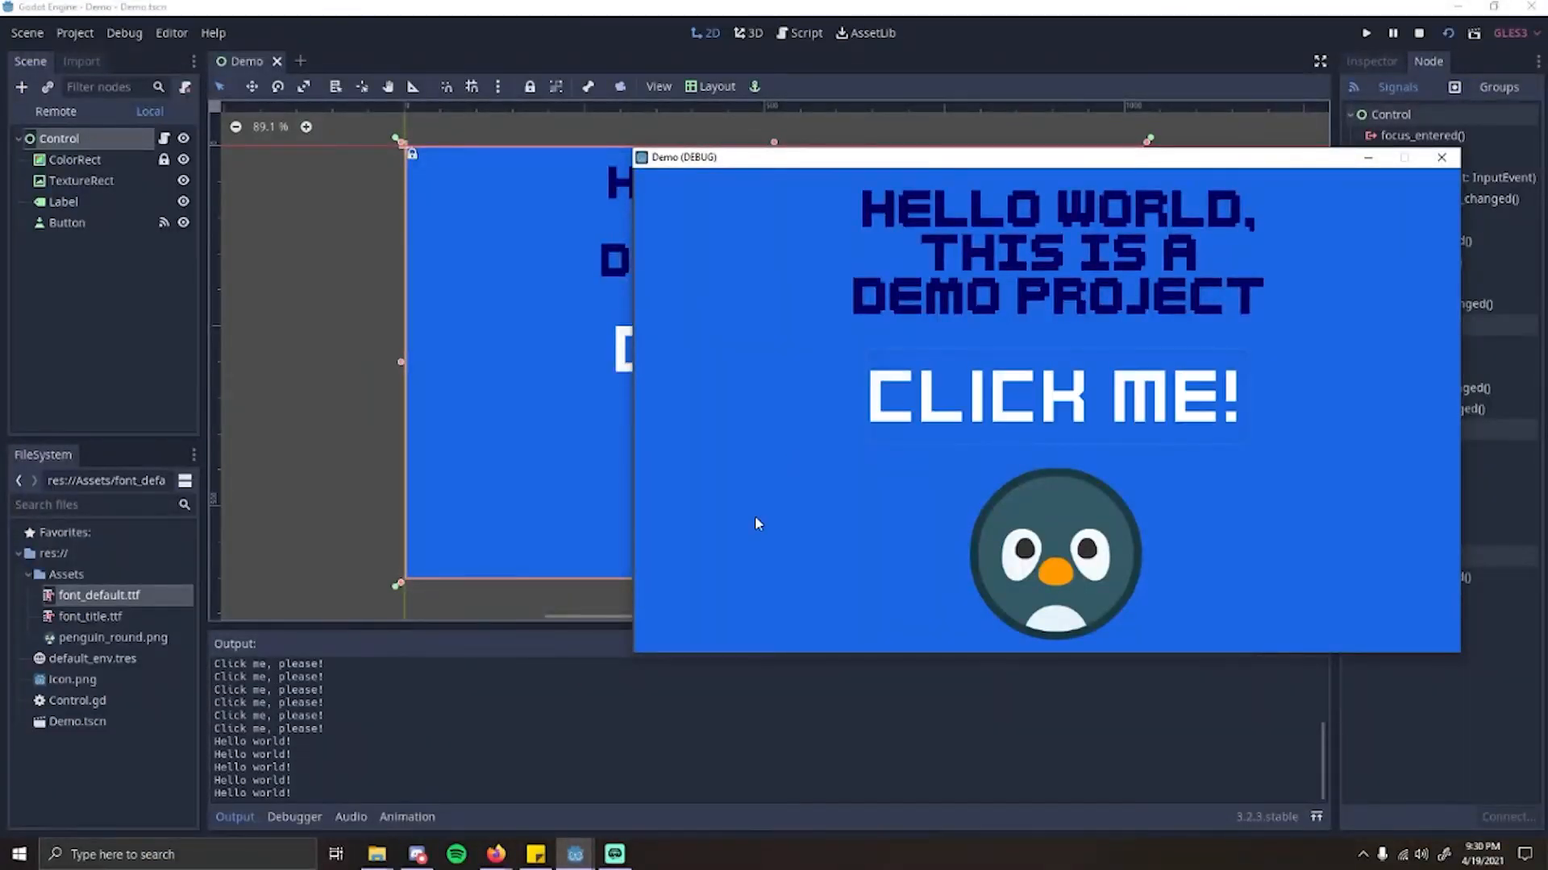
pyautogui.moveTo(1004, 171); pyautogui.dragTo(715, 129)
pyautogui.click(1161, 115)
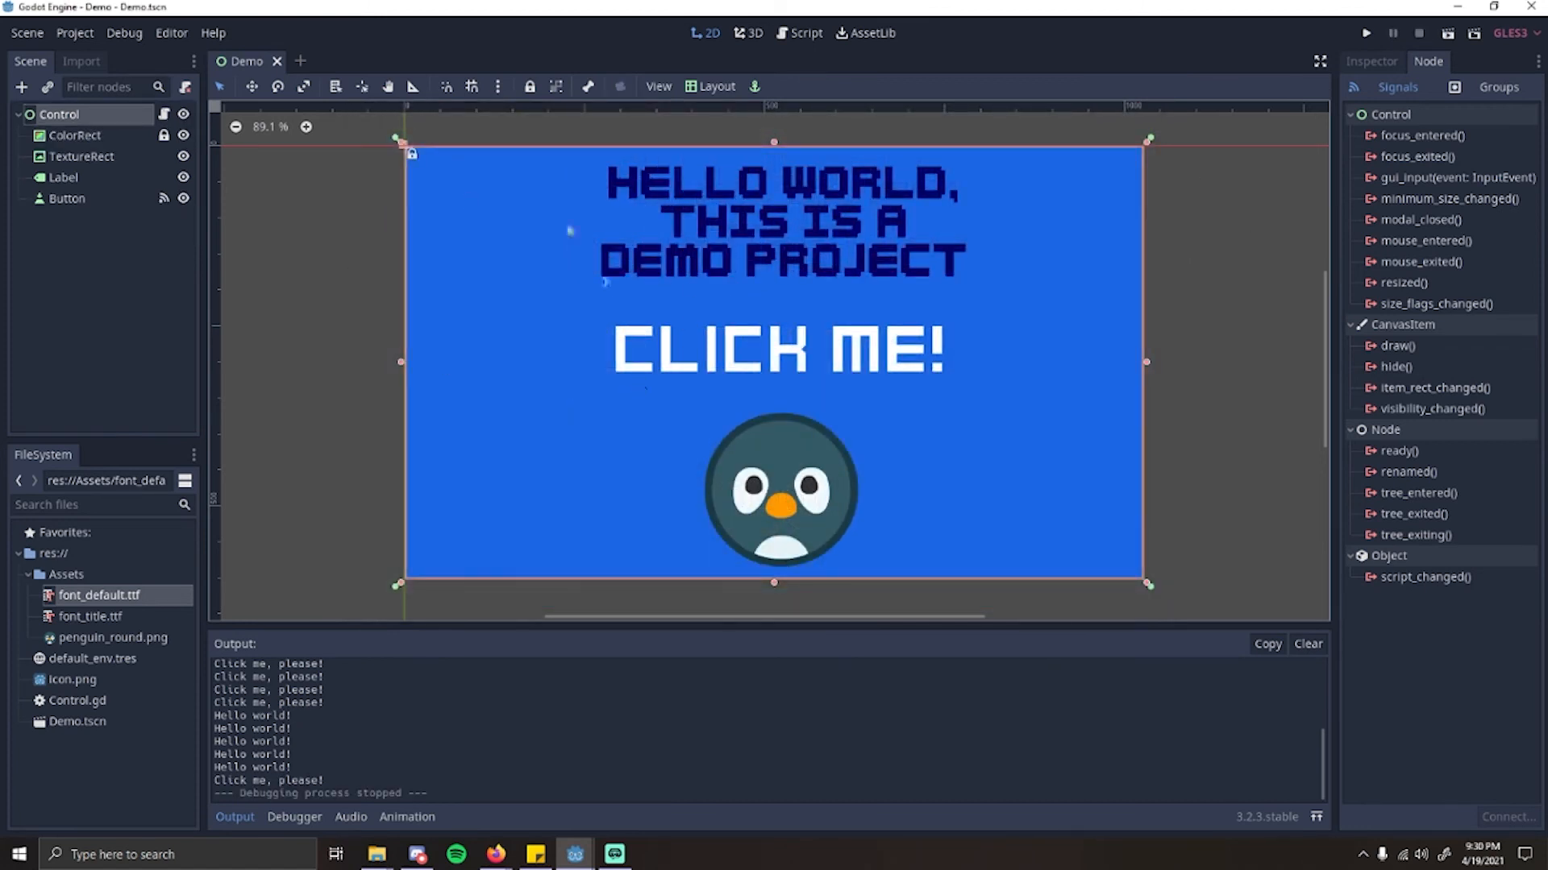
# Step: Change the Label's text to "Penguin Ice Game" in its node properties
pyautogui.click(1372, 62)
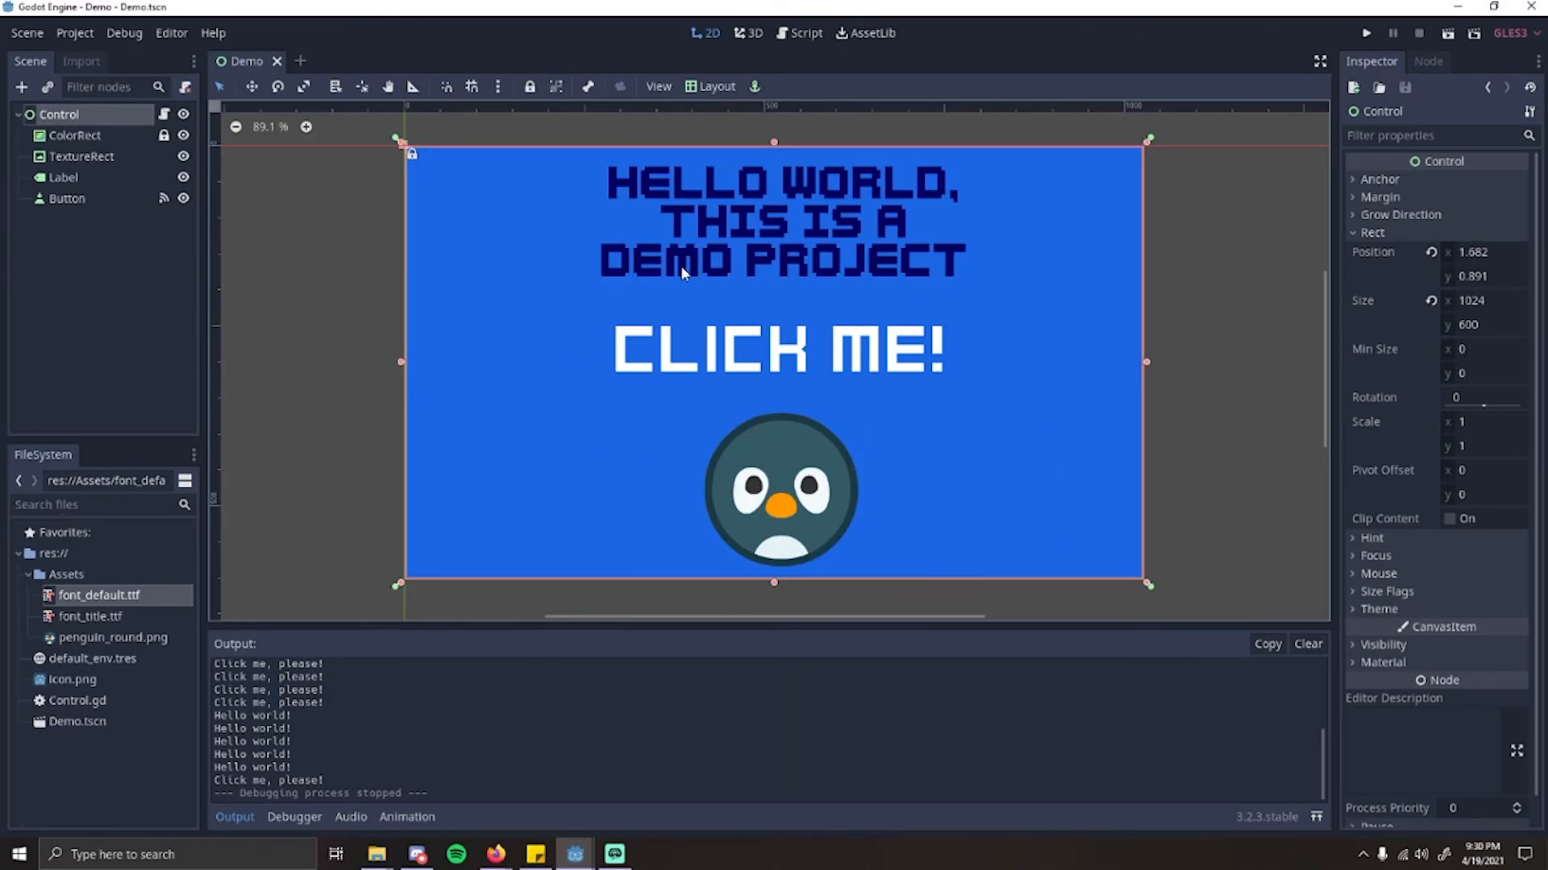
pyautogui.click(62, 177)
pyautogui.scroll(3, 1399, 189)
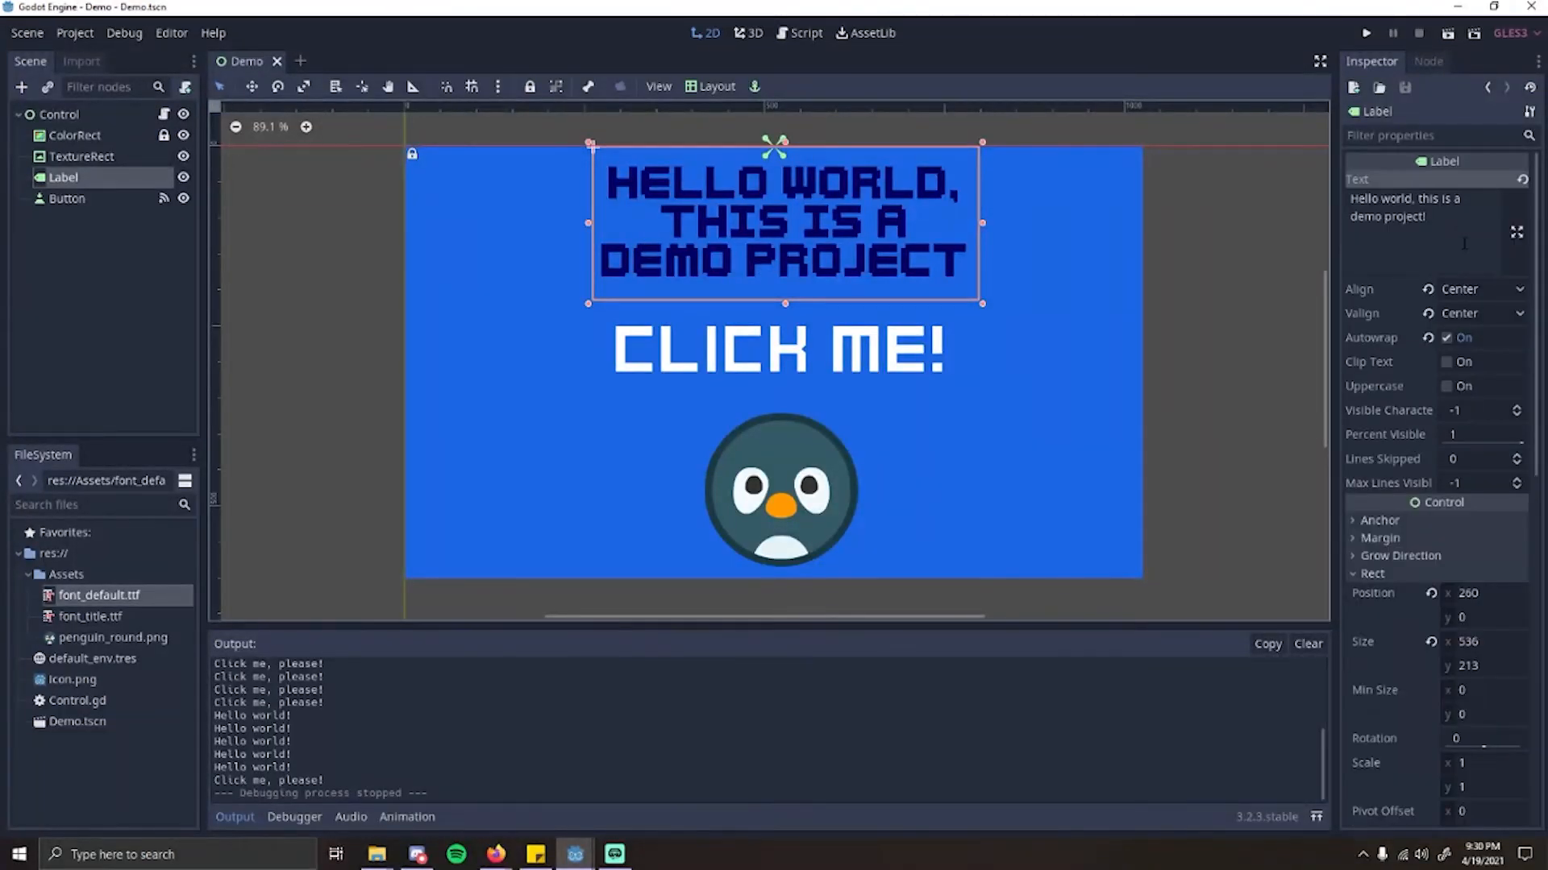
pyautogui.moveTo(1467, 247); pyautogui.dragTo(1250, 162)
pyautogui.write('Pen')
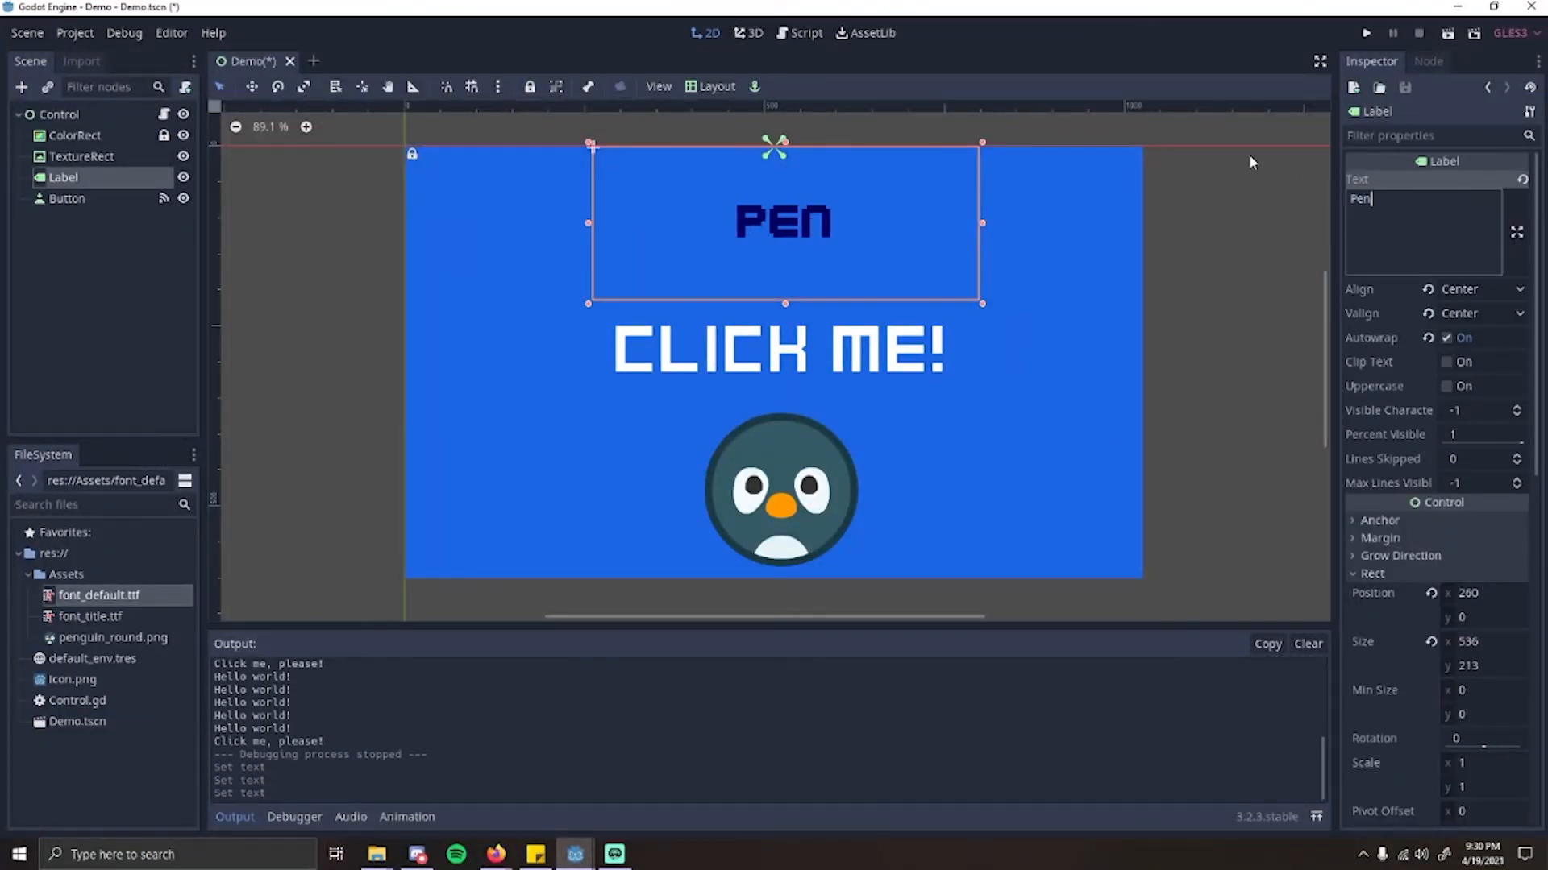
pyautogui.write('guin Ice games')
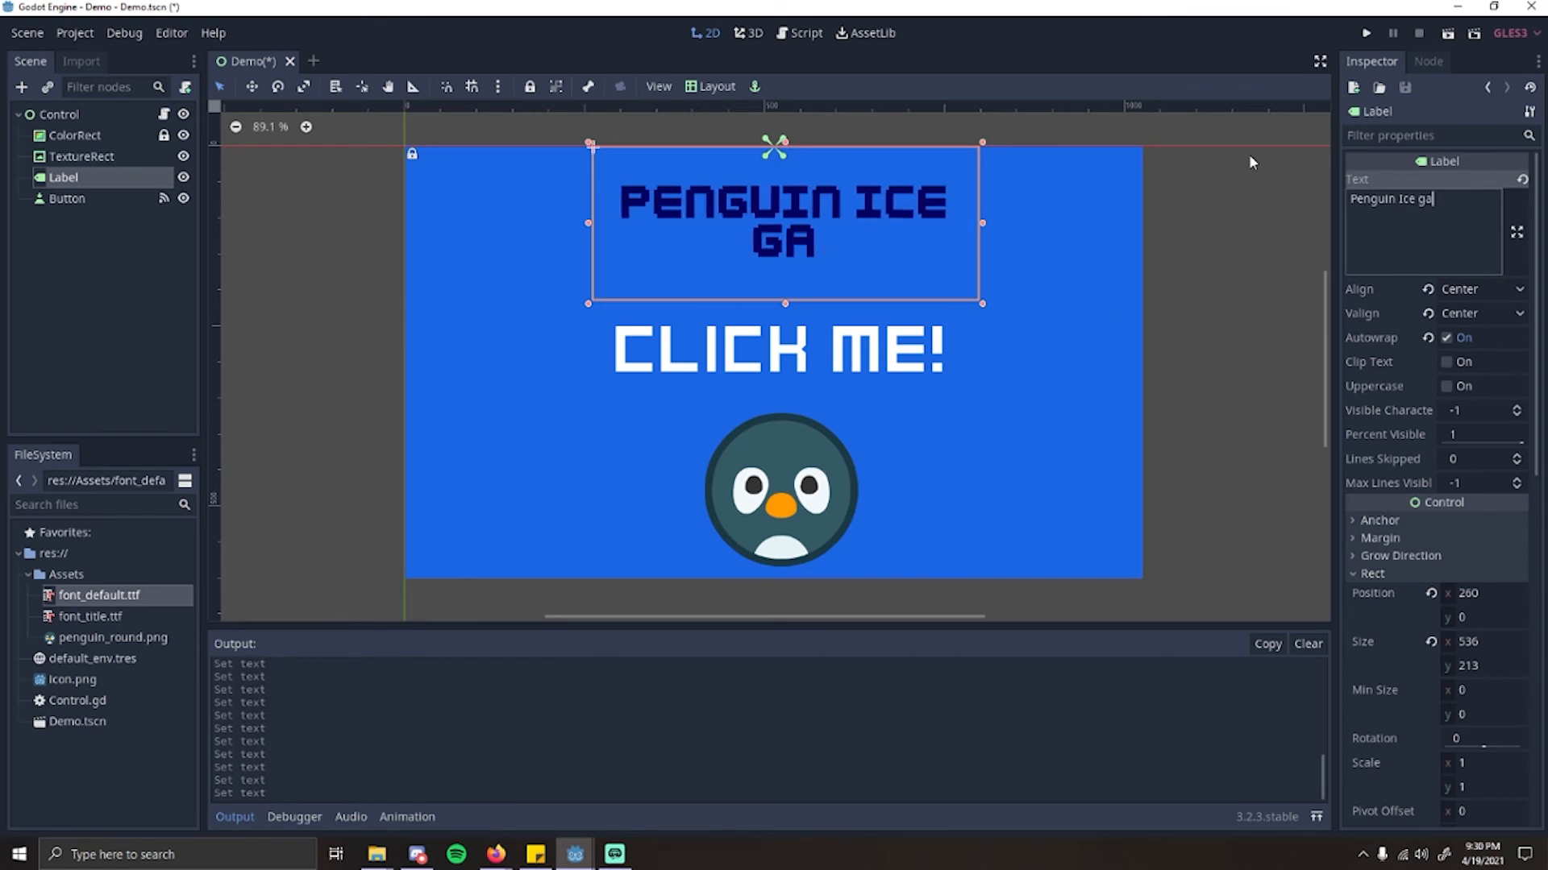
pyautogui.press('BackSpace')
pyautogui.press('BackSpace')
pyautogui.press('BackSpace')
pyautogui.press('BackSpace')
pyautogui.press('BackSpace')
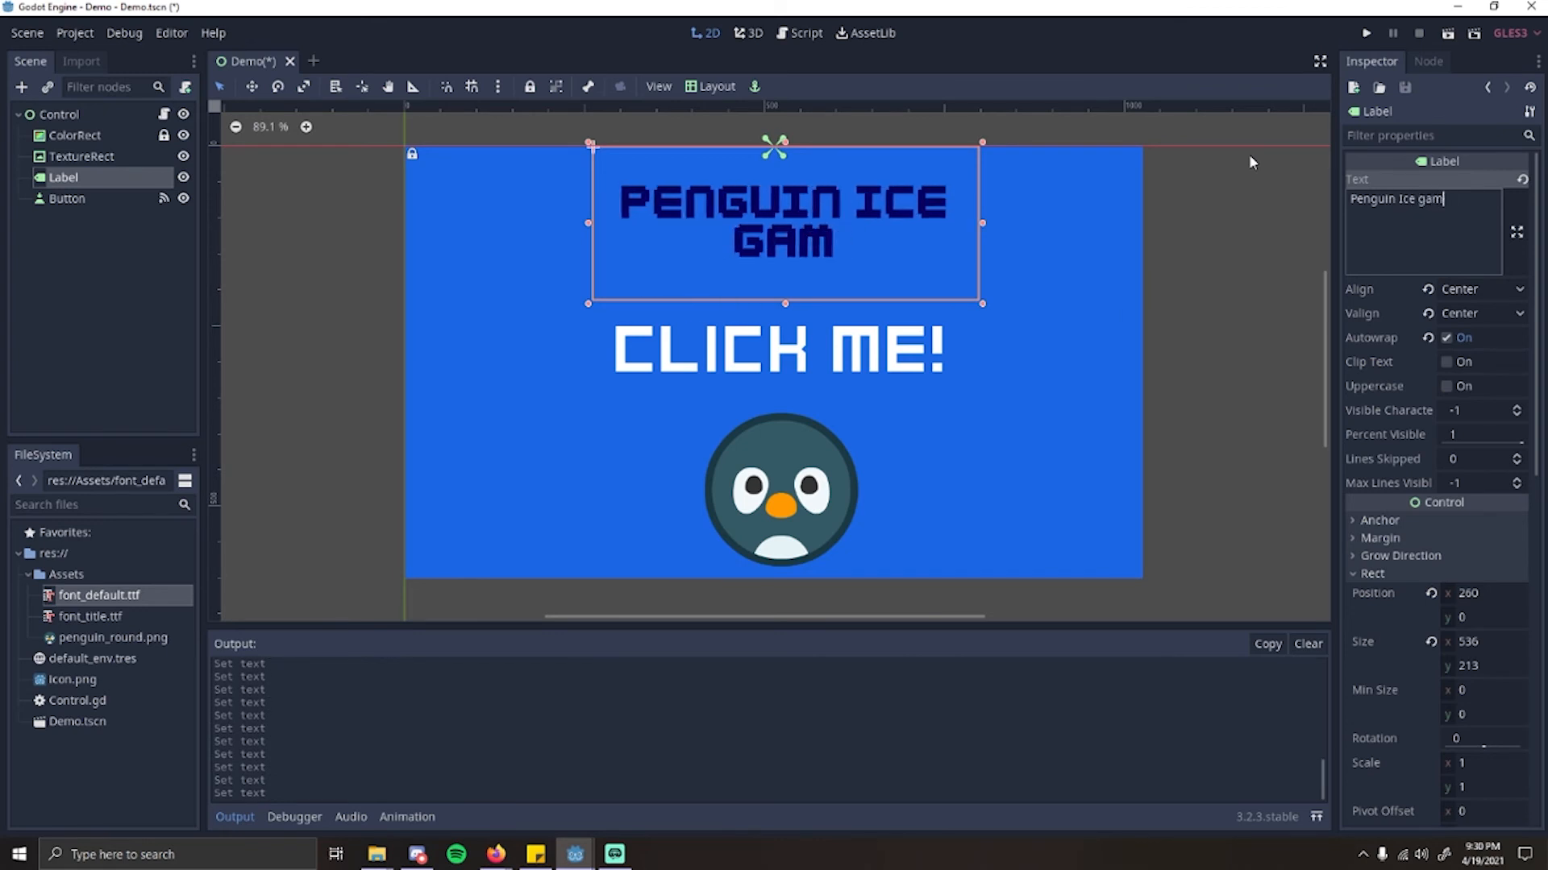
pyautogui.write('Games')
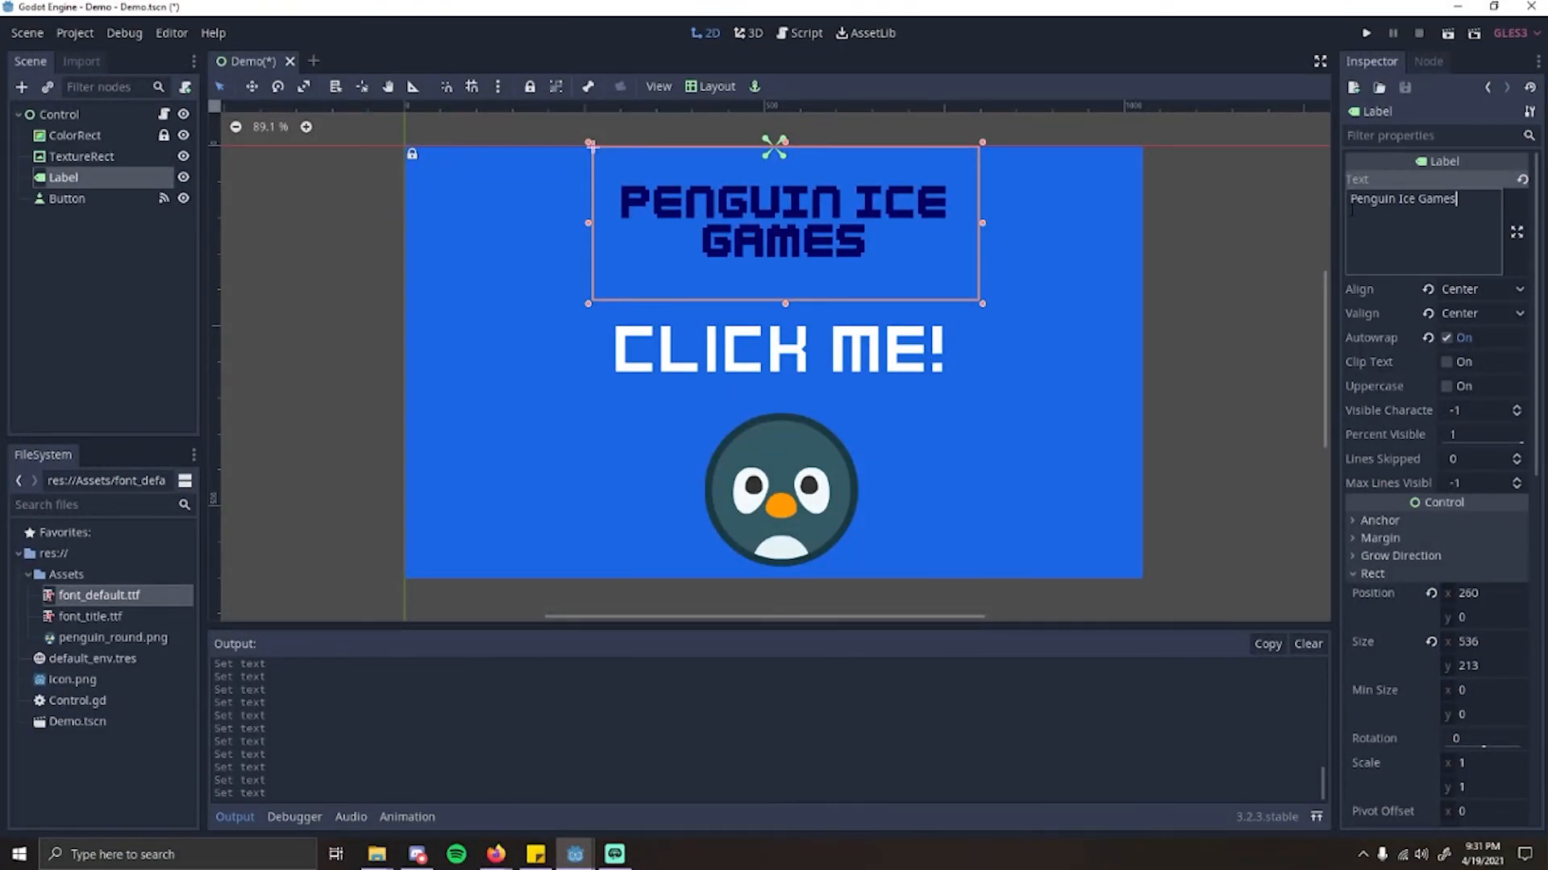
pyautogui.press('BackSpace')
pyautogui.hotkey('ctrl', 'a')
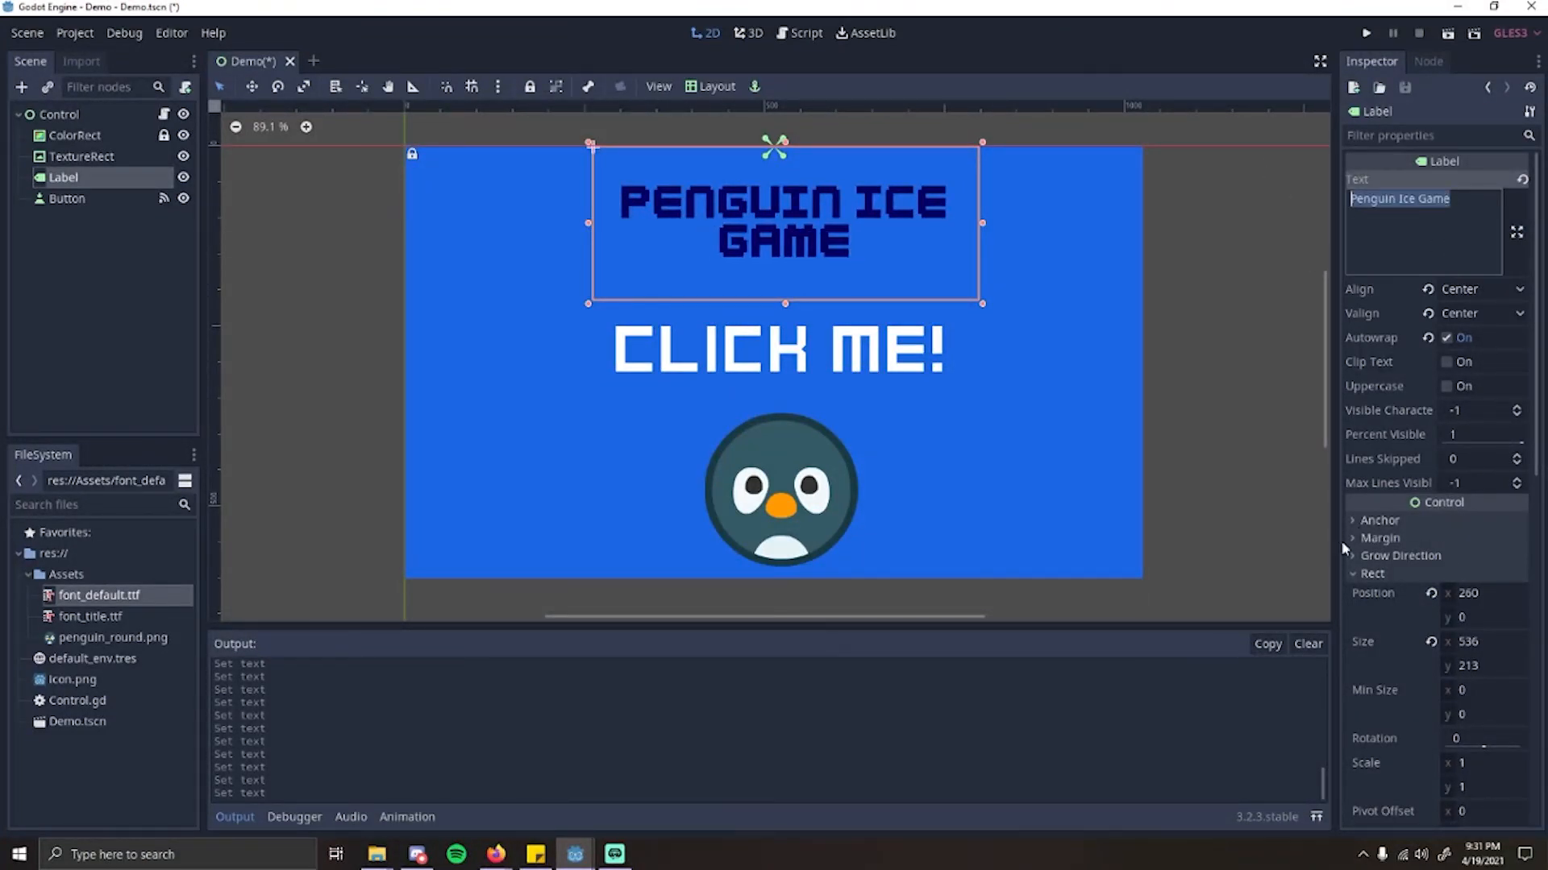
# Step: Enlarge the title Label's custom font by setting its size to 80
pyautogui.scroll(-8, 1390, 554)
pyautogui.click(1515, 457)
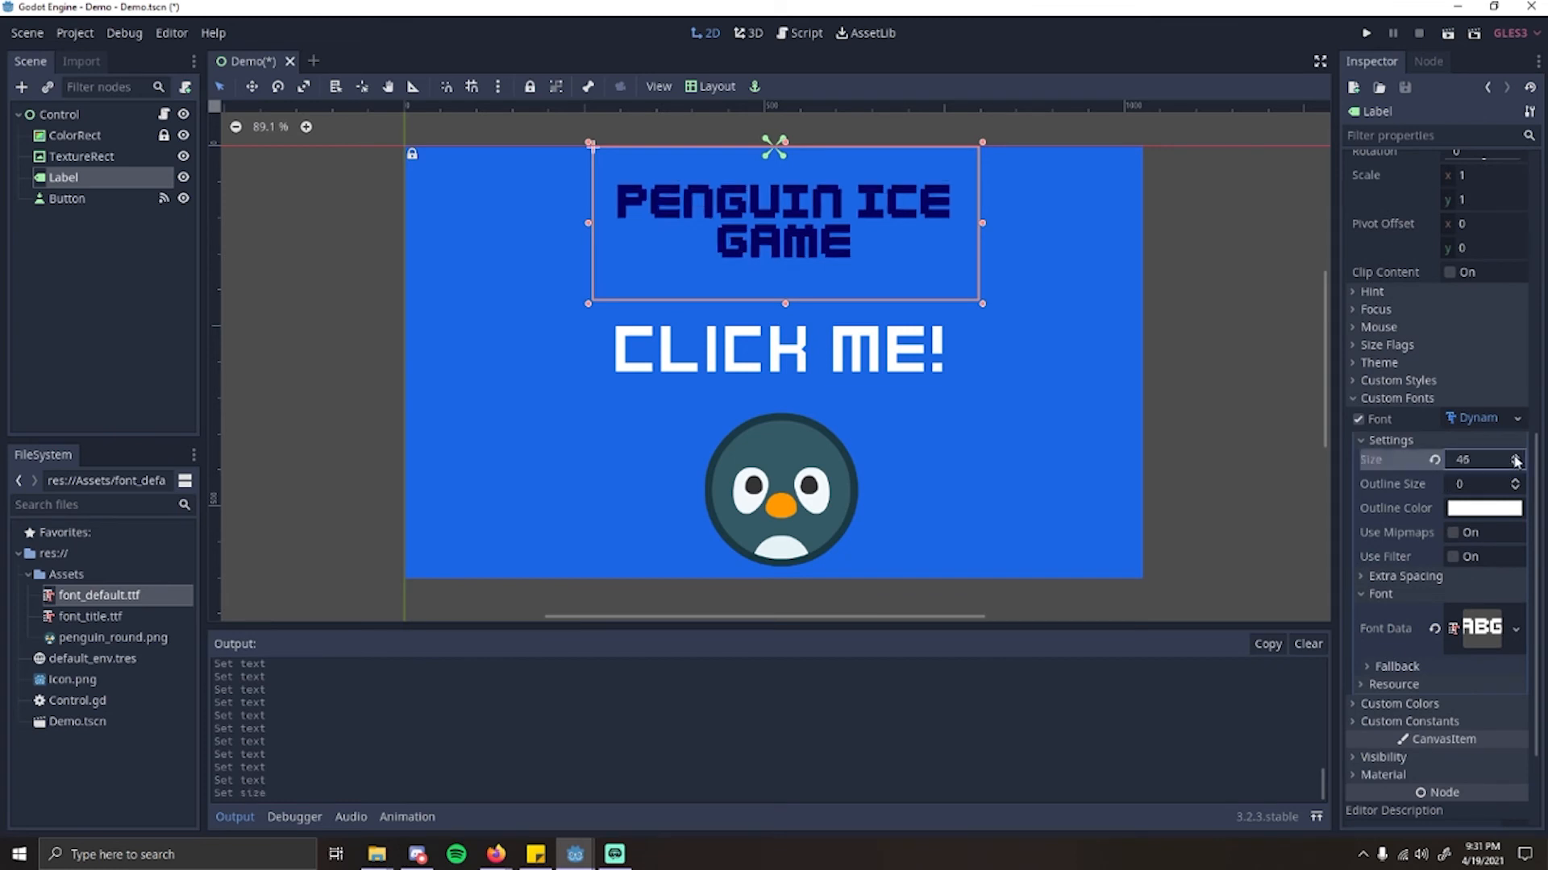
pyautogui.click(1515, 457)
pyautogui.click(1515, 457)
pyautogui.click(1515, 457)
pyautogui.click(1515, 457)
pyautogui.click(1515, 457)
pyautogui.click(1515, 457)
pyautogui.click(1514, 457)
pyautogui.click(1514, 457)
pyautogui.click(1515, 457)
pyautogui.click(1515, 457)
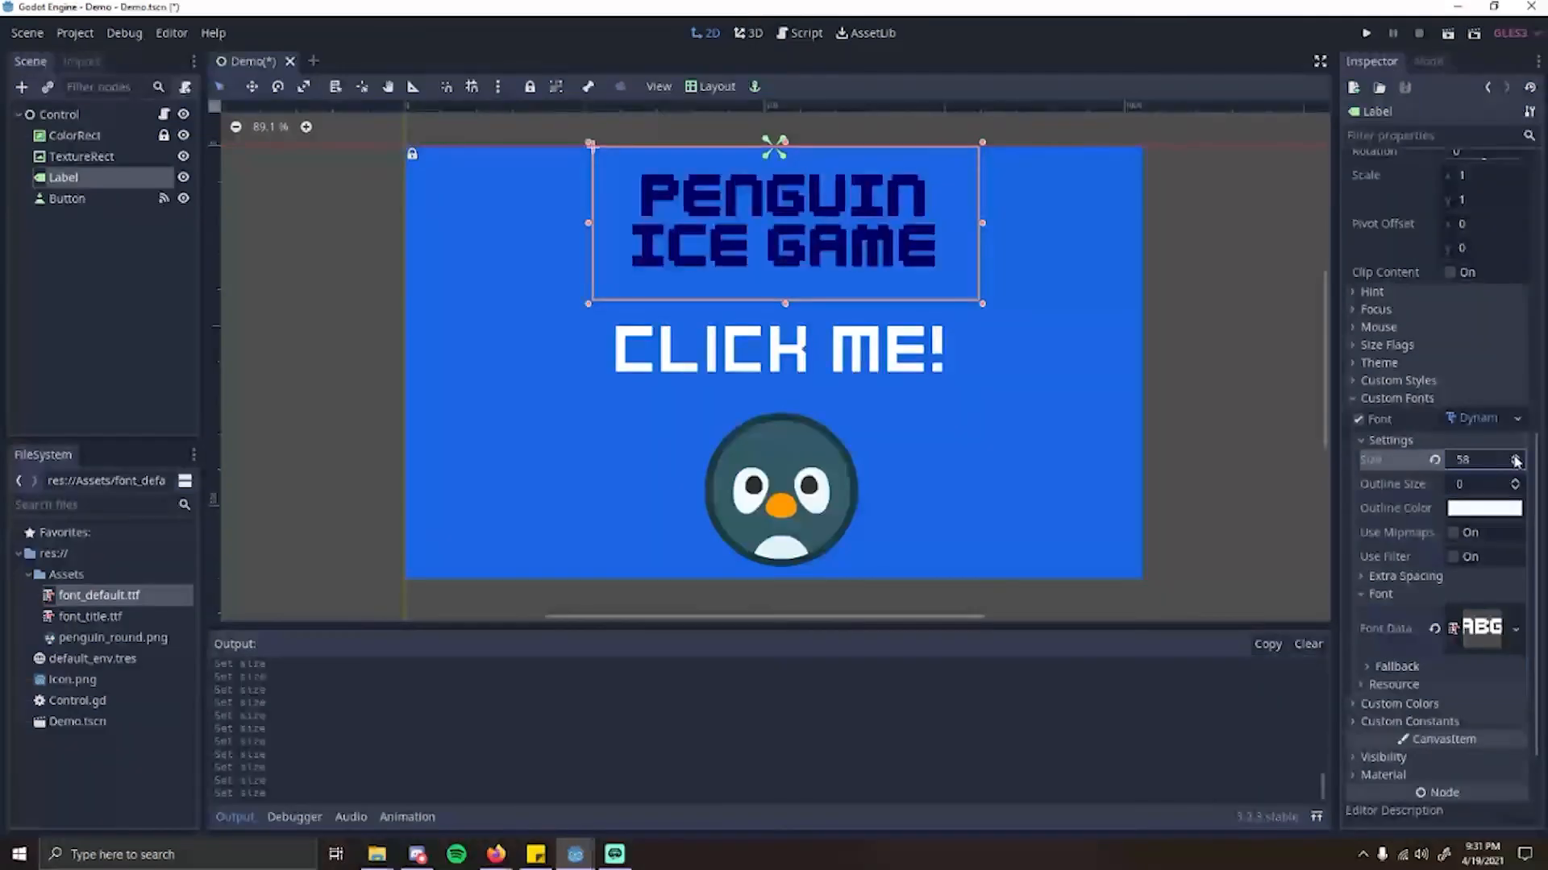
pyautogui.click(1515, 457)
pyautogui.click(1491, 460)
pyautogui.write('100')
pyautogui.press('Return')
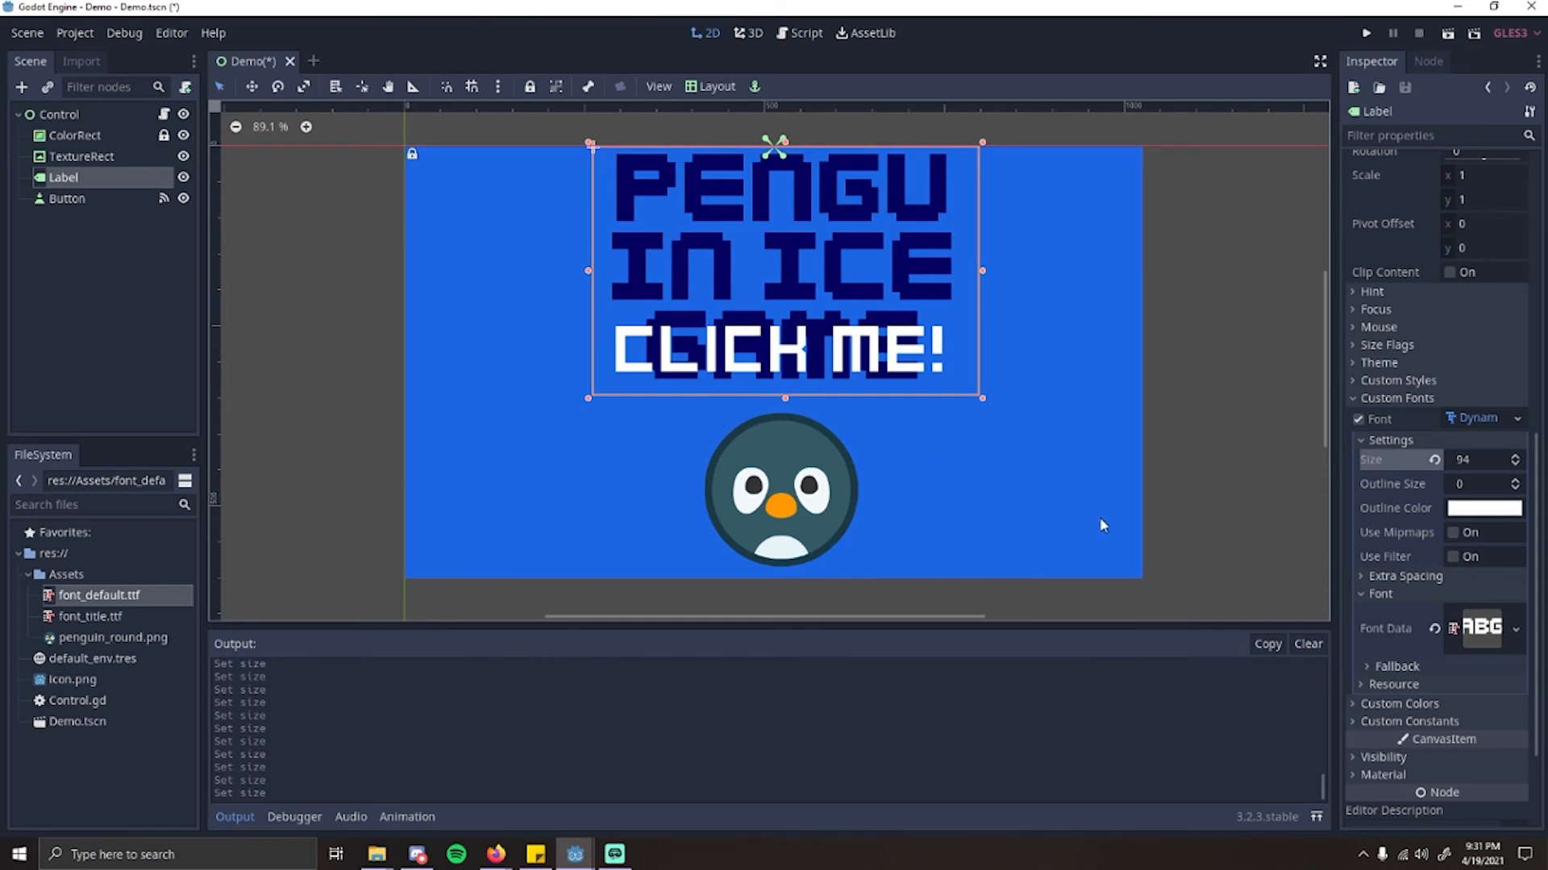
pyautogui.click(1489, 459)
pyautogui.write('80')
pyautogui.press('Return')
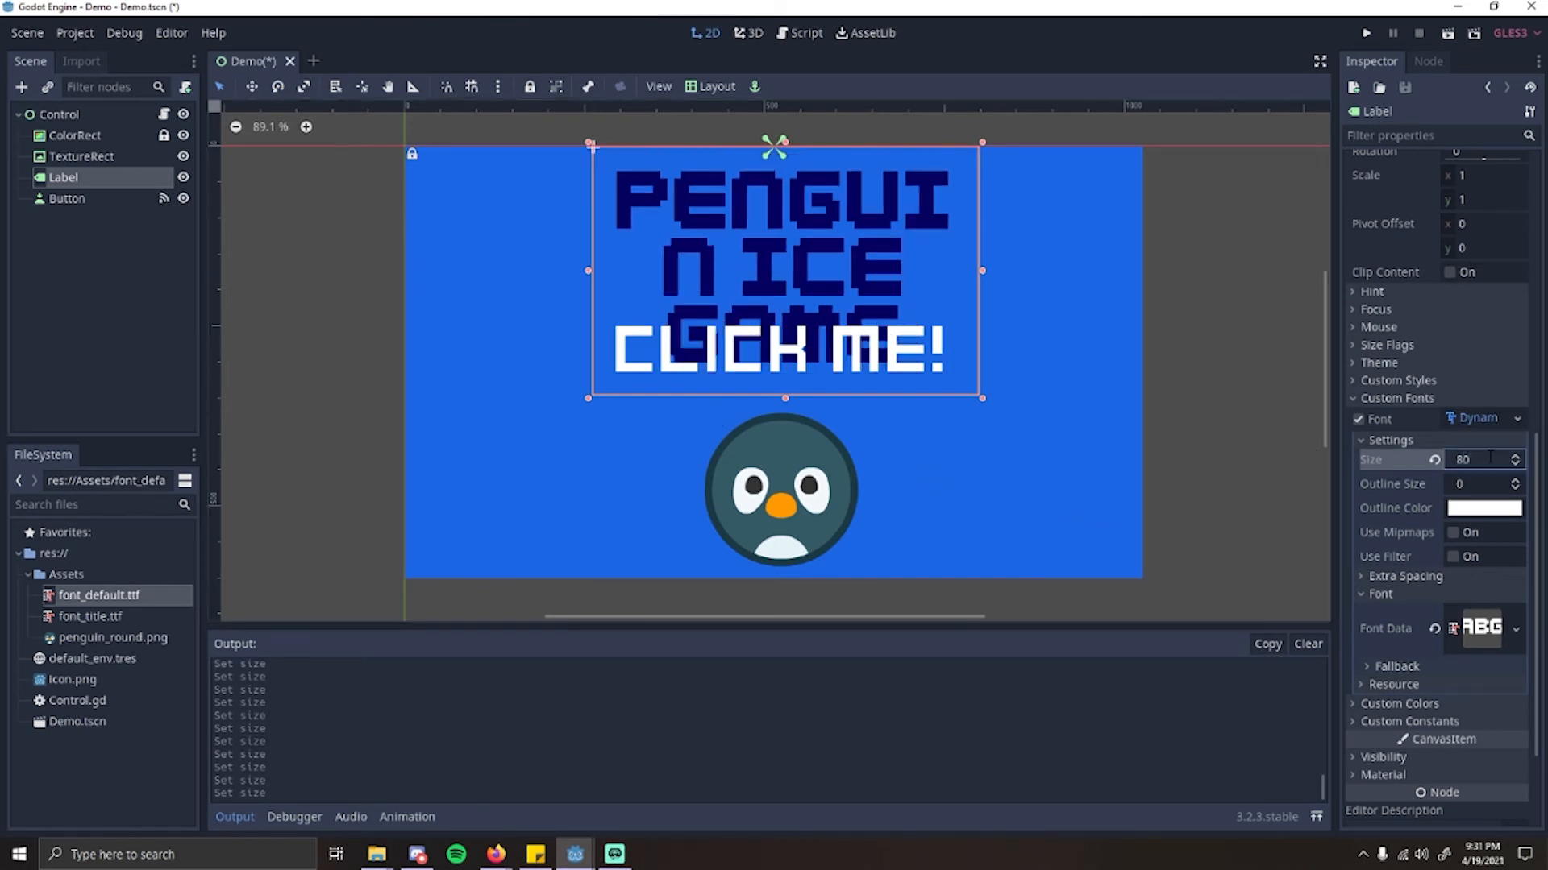
# Step: Widen the title Label until its text wraps onto two lines, and recentre it above the button
pyautogui.moveTo(985, 274); pyautogui.dragTo(1054, 275)
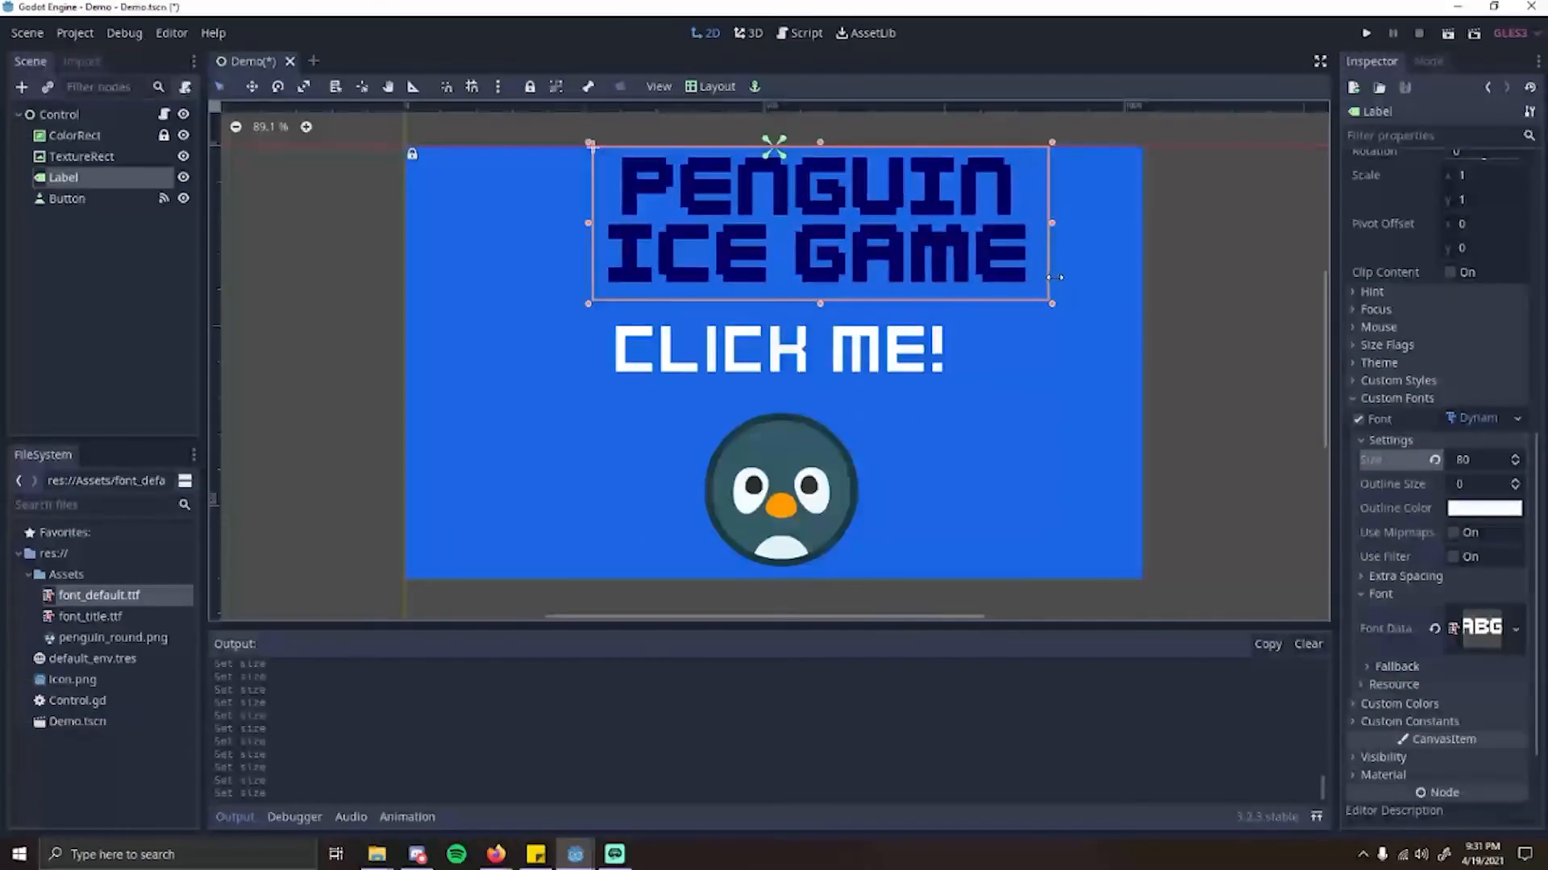
pyautogui.moveTo(879, 251); pyautogui.dragTo(845, 266)
# Step: Change the "Click Me!" Button's text to "Play!" in its node properties
pyautogui.click(874, 379)
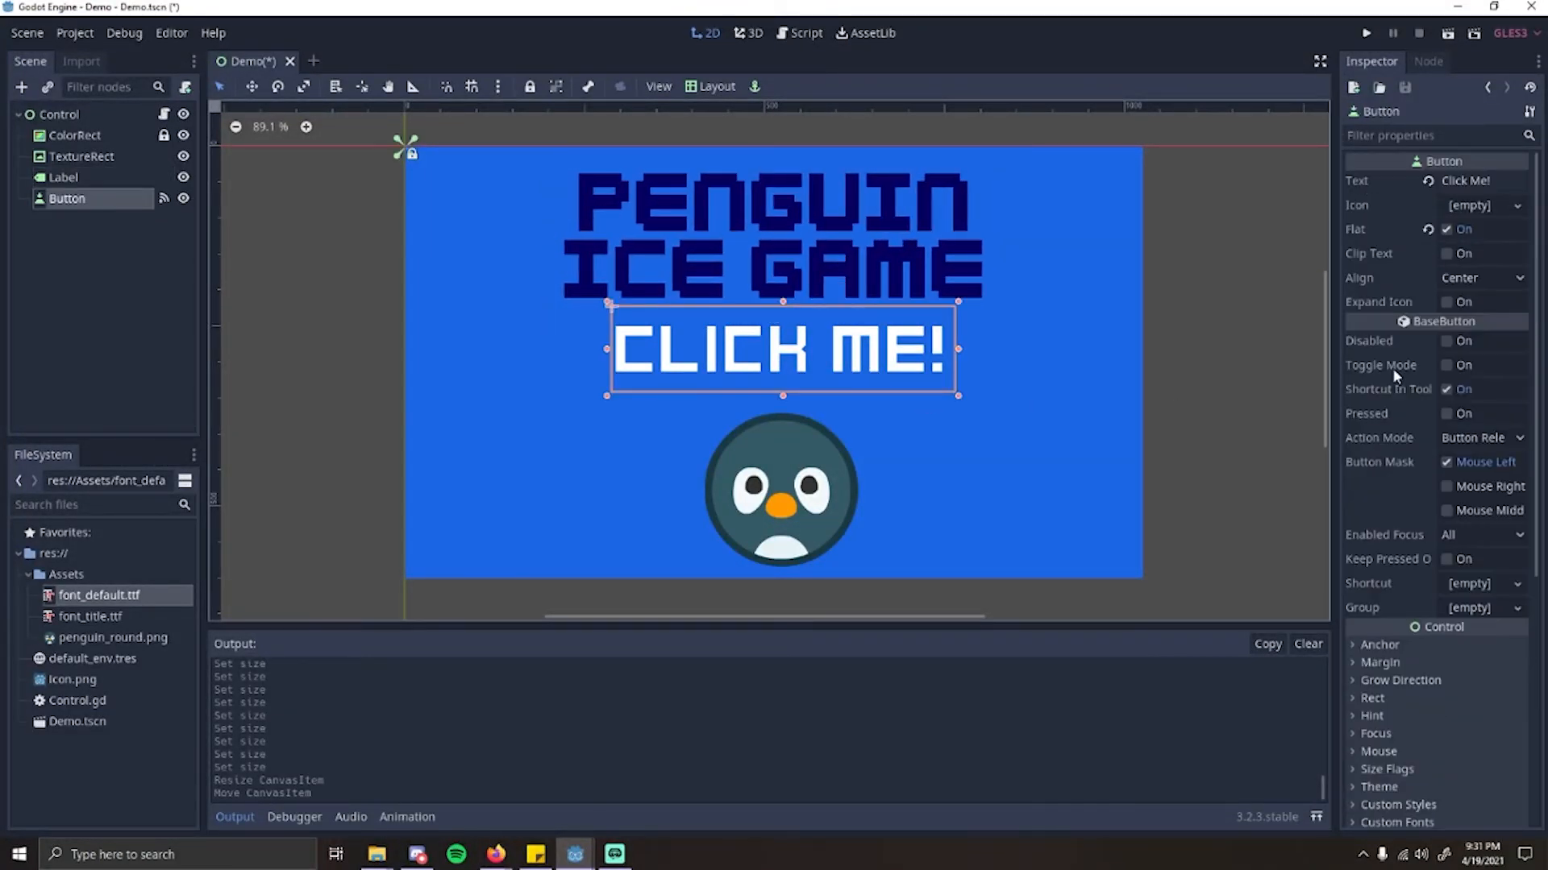
pyautogui.scroll(10, 1396, 377)
pyautogui.moveTo(1496, 183); pyautogui.dragTo(1250, 191)
pyautogui.write('Play!')
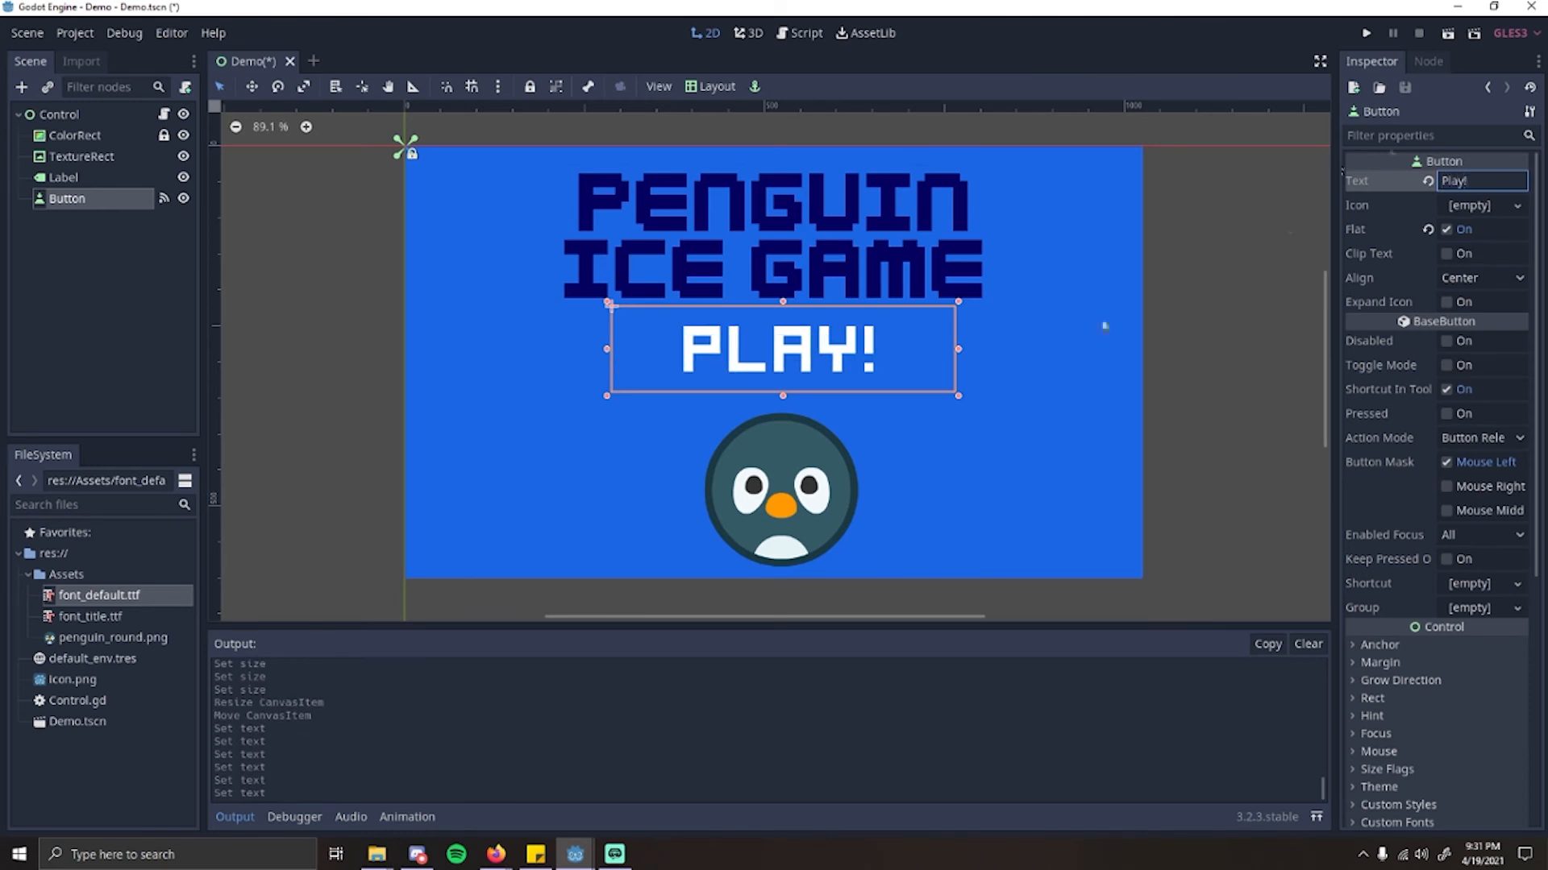
# Step: Move the "Play!" button slightly down so it sits between the title and the penguin image
pyautogui.click(814, 477)
pyautogui.click(814, 344)
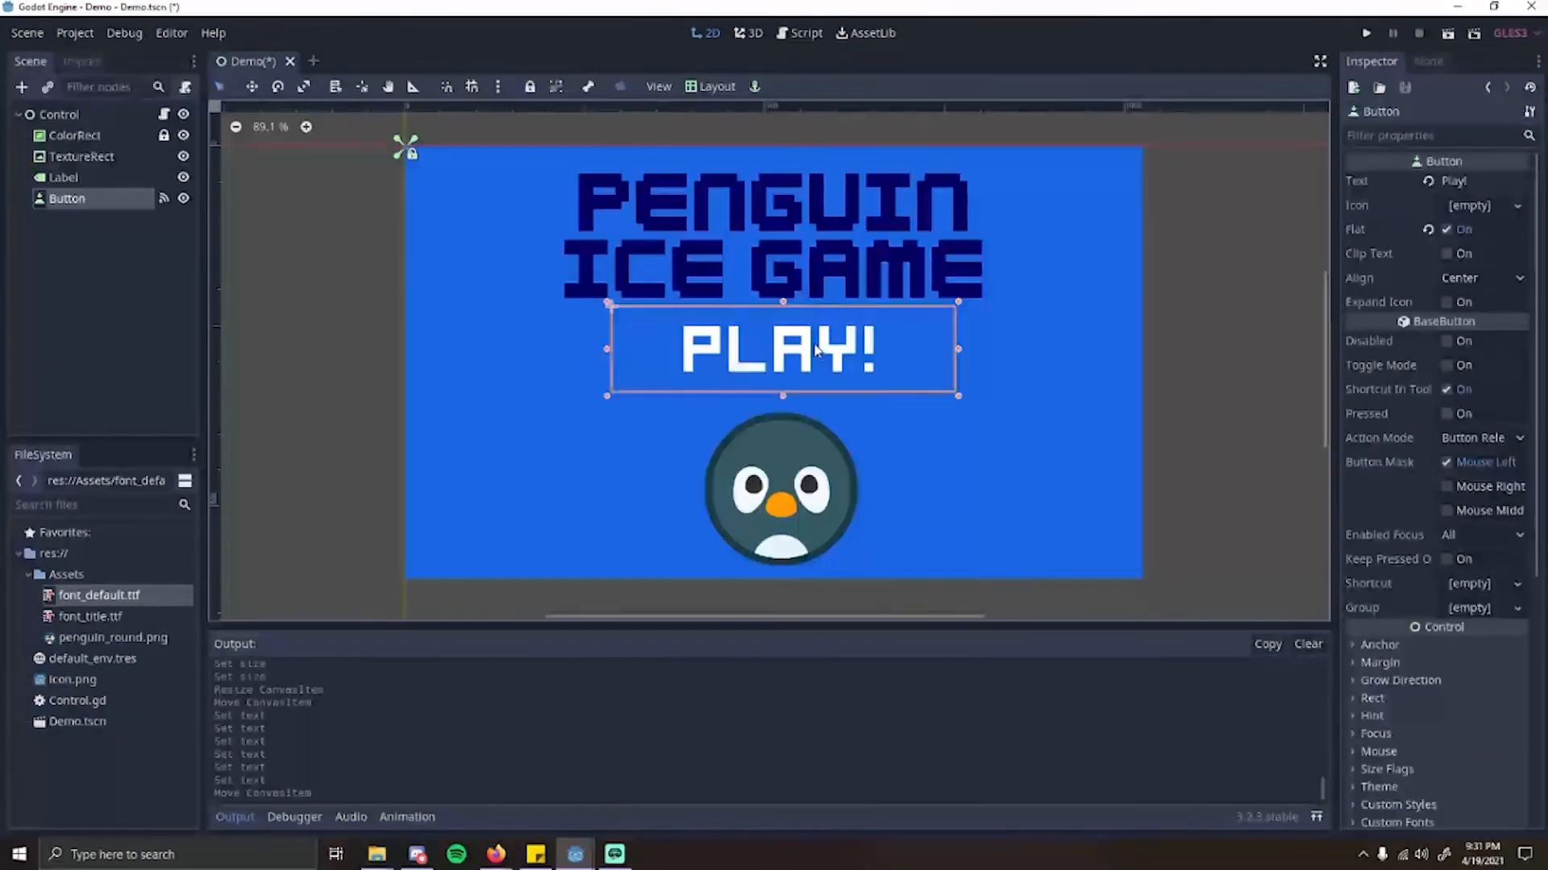
pyautogui.moveTo(813, 344); pyautogui.dragTo(811, 361)
pyautogui.click(800, 484)
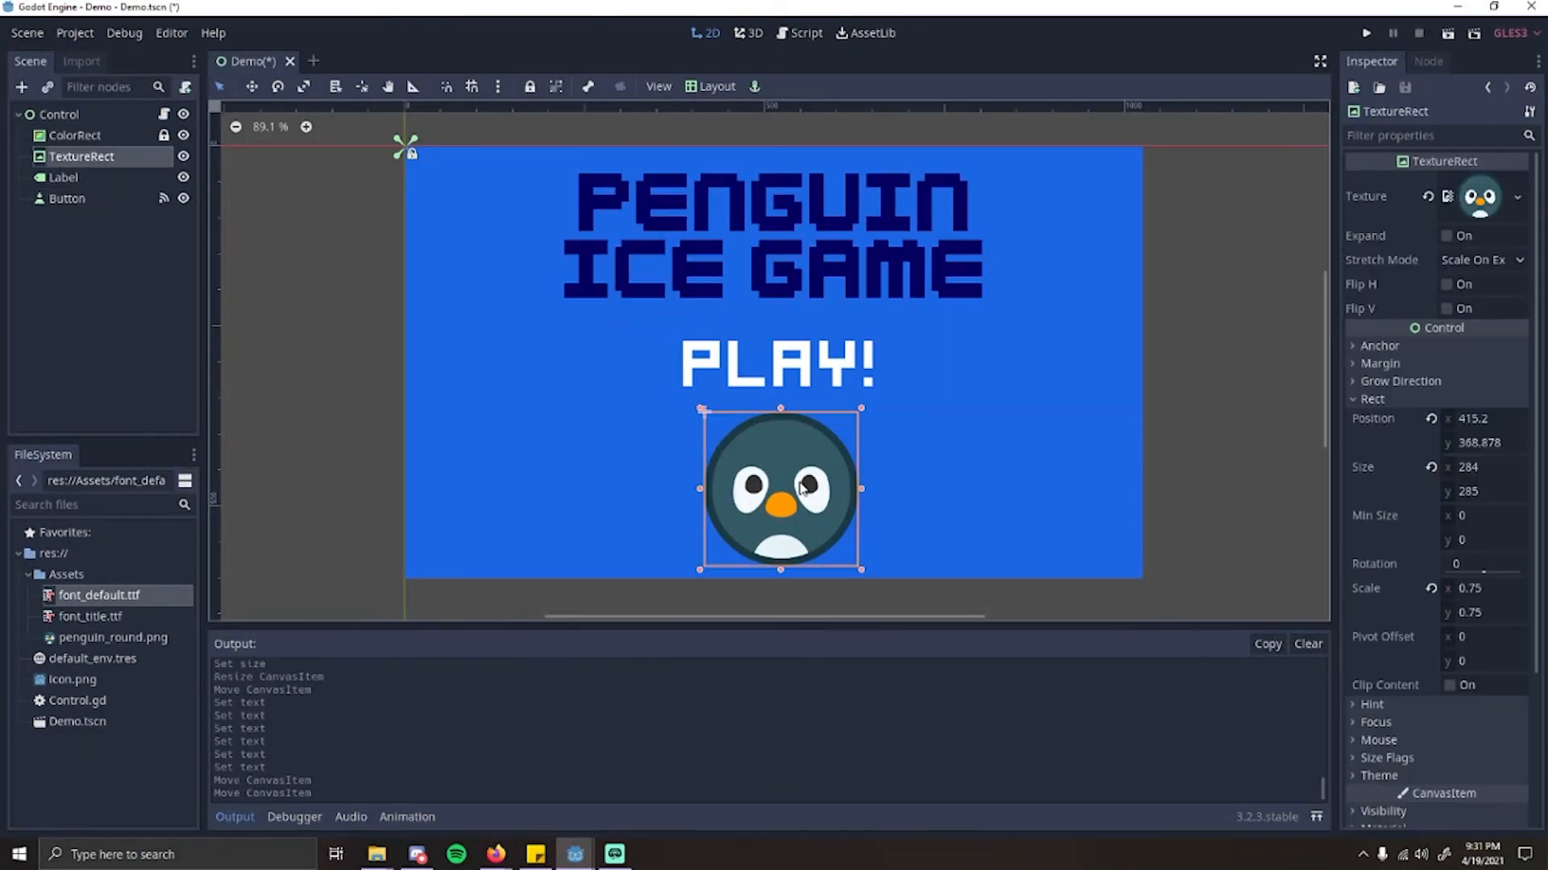
pyautogui.click(784, 379)
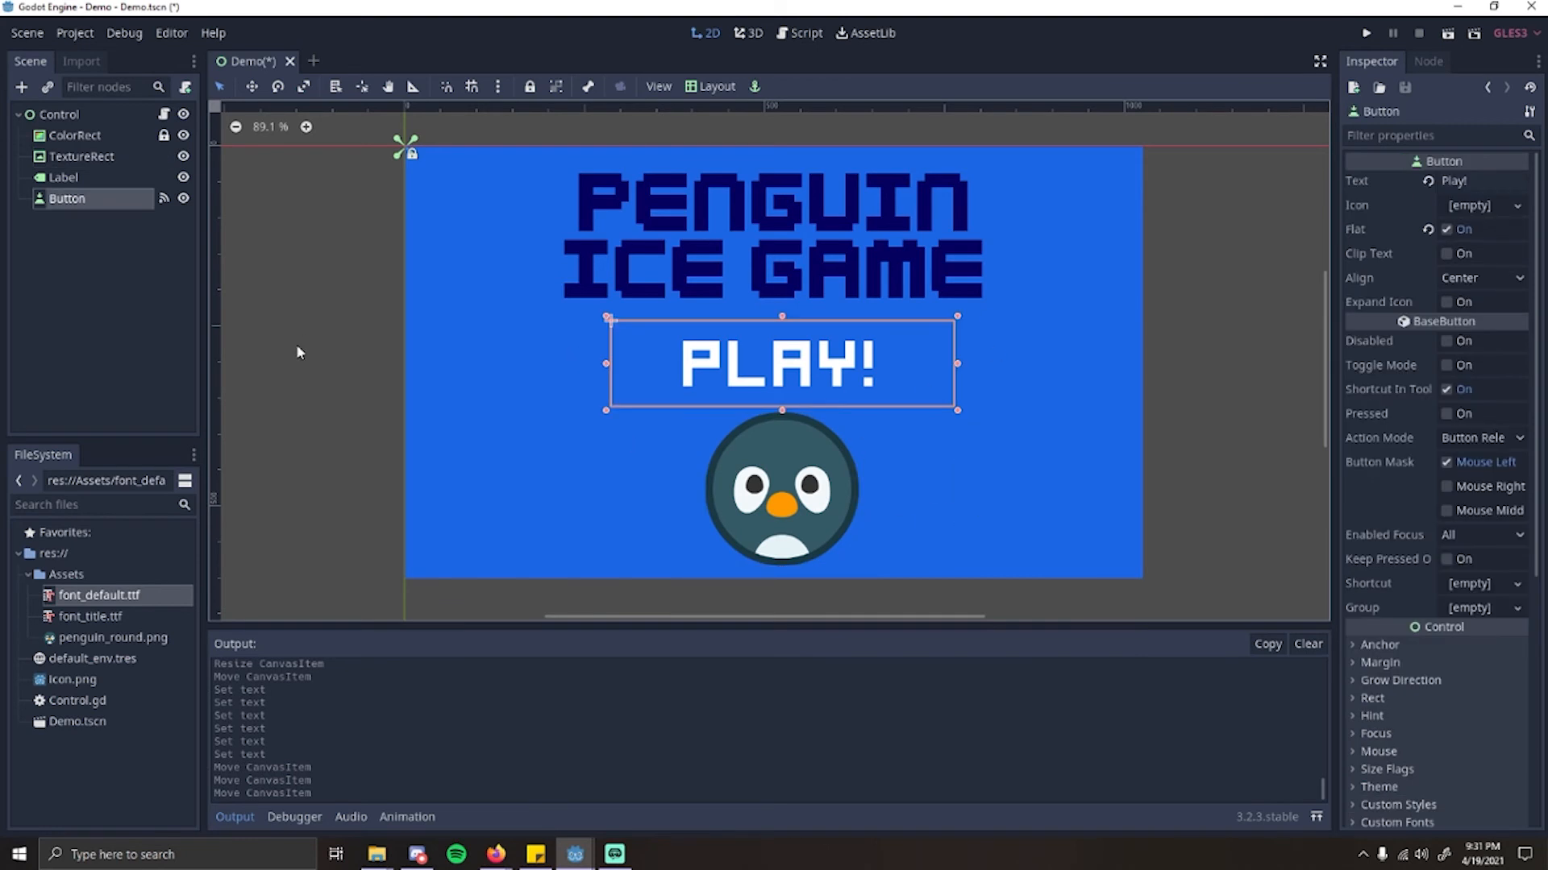
# Step: Open the Control script and change the message printed by _on_Button_pressed() to "When you click this button, it will start the game!"
pyautogui.click(163, 113)
pyautogui.click(522, 198)
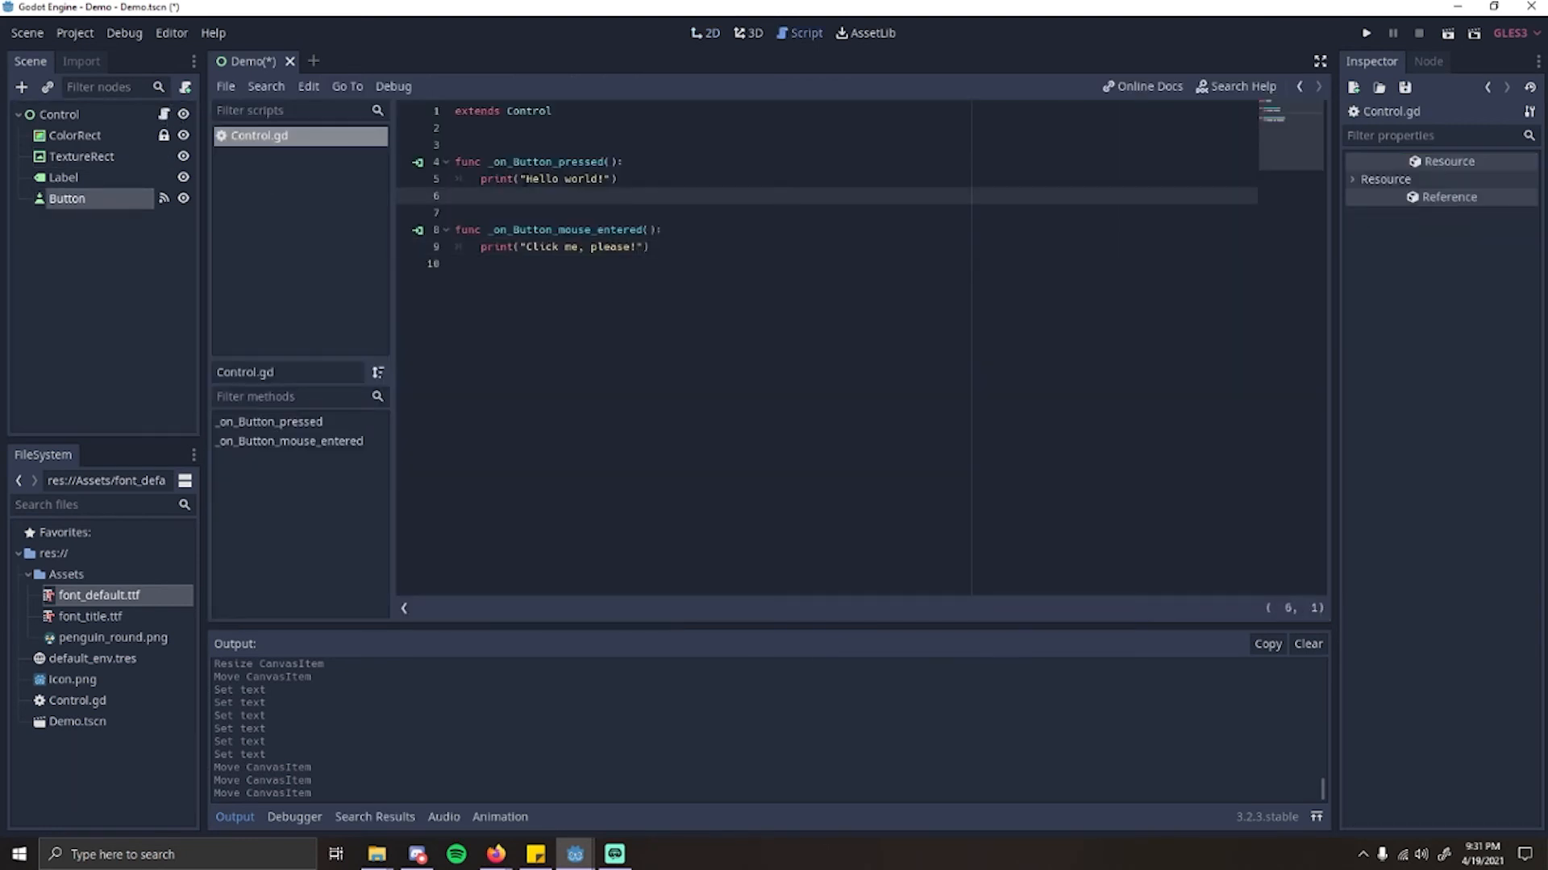
pyautogui.moveTo(525, 179); pyautogui.dragTo(606, 184)
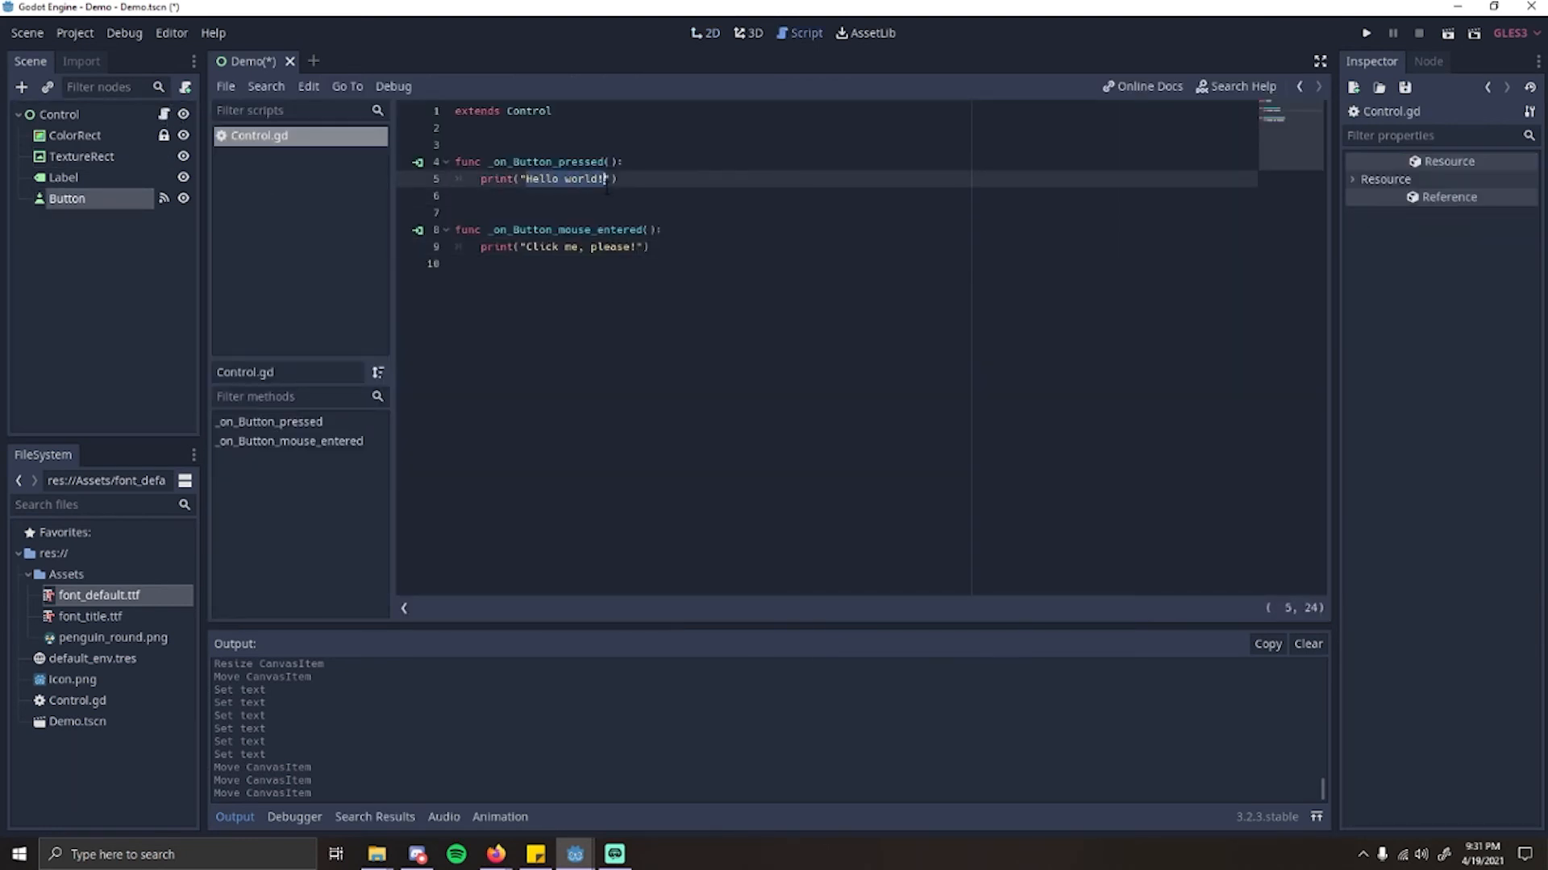
pyautogui.write('When yo')
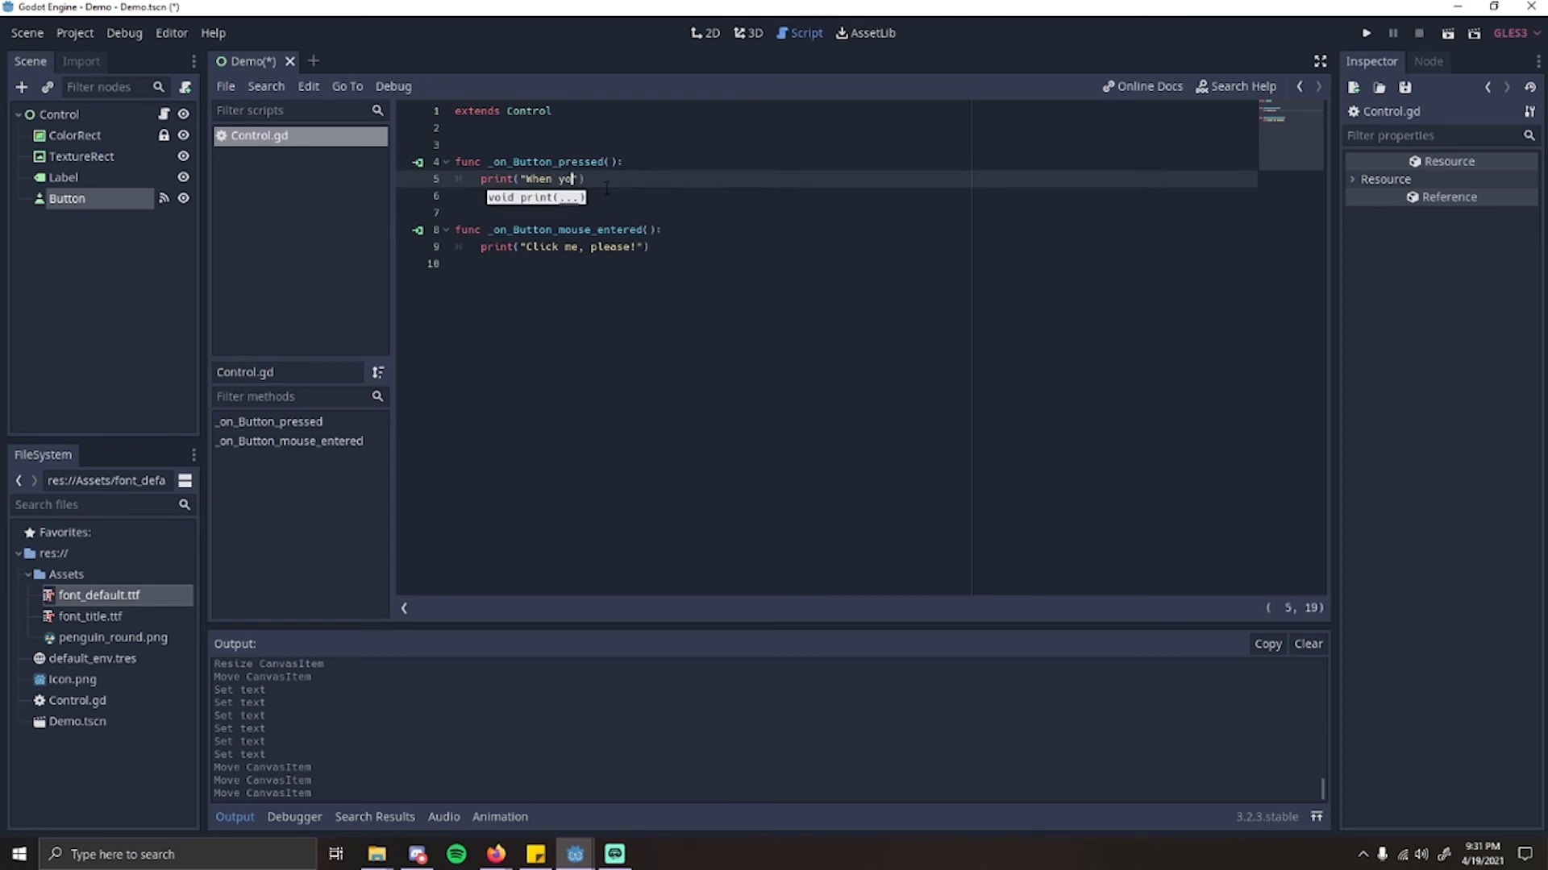
pyautogui.write('u click this bu')
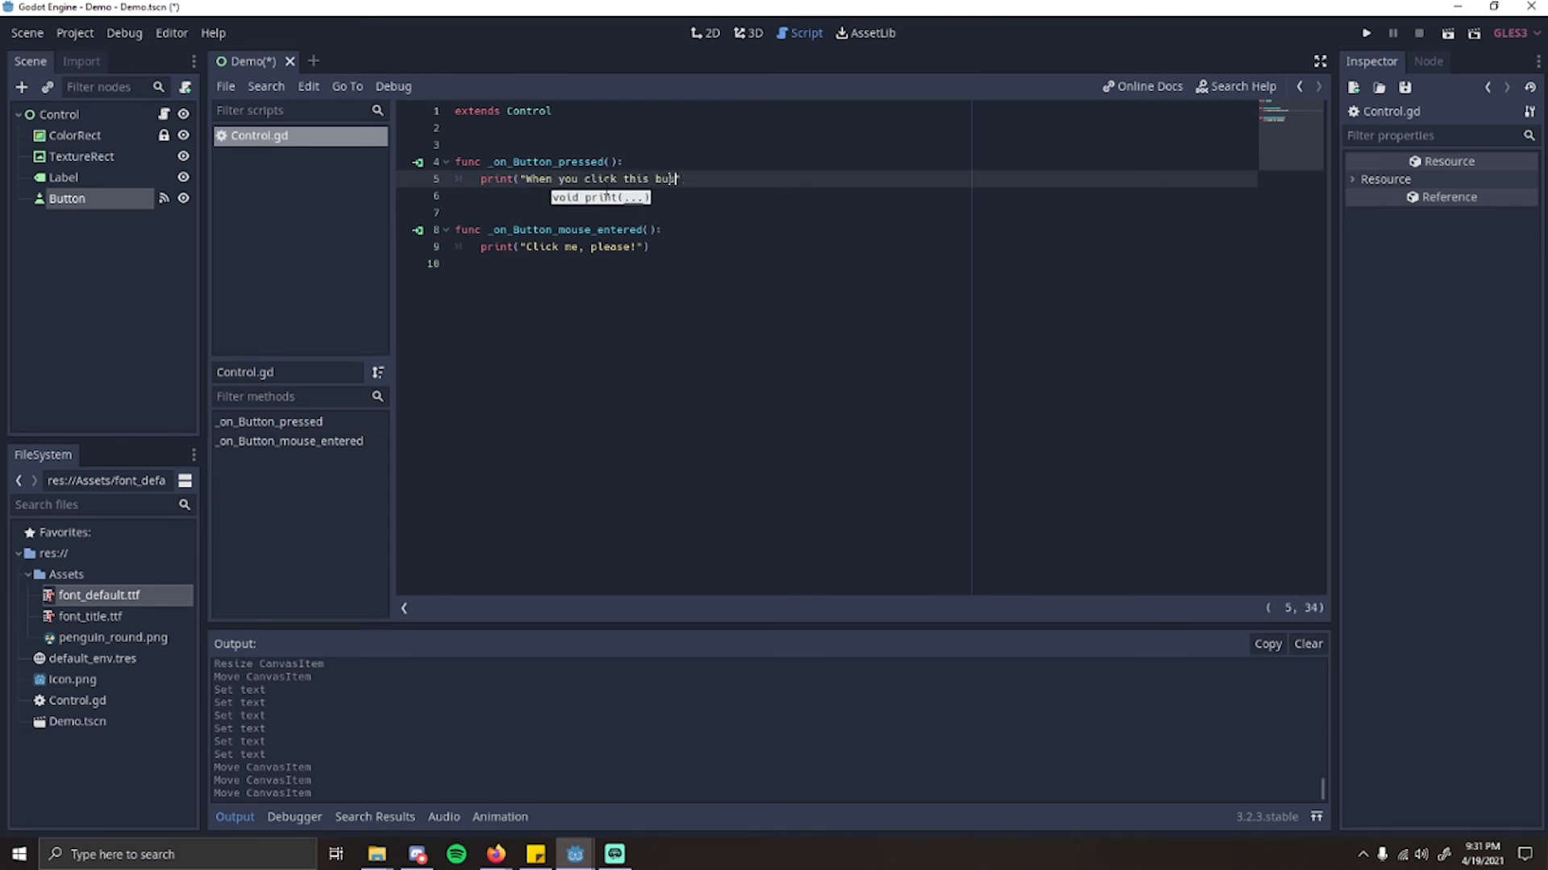
pyautogui.write('tton, it wil lst')
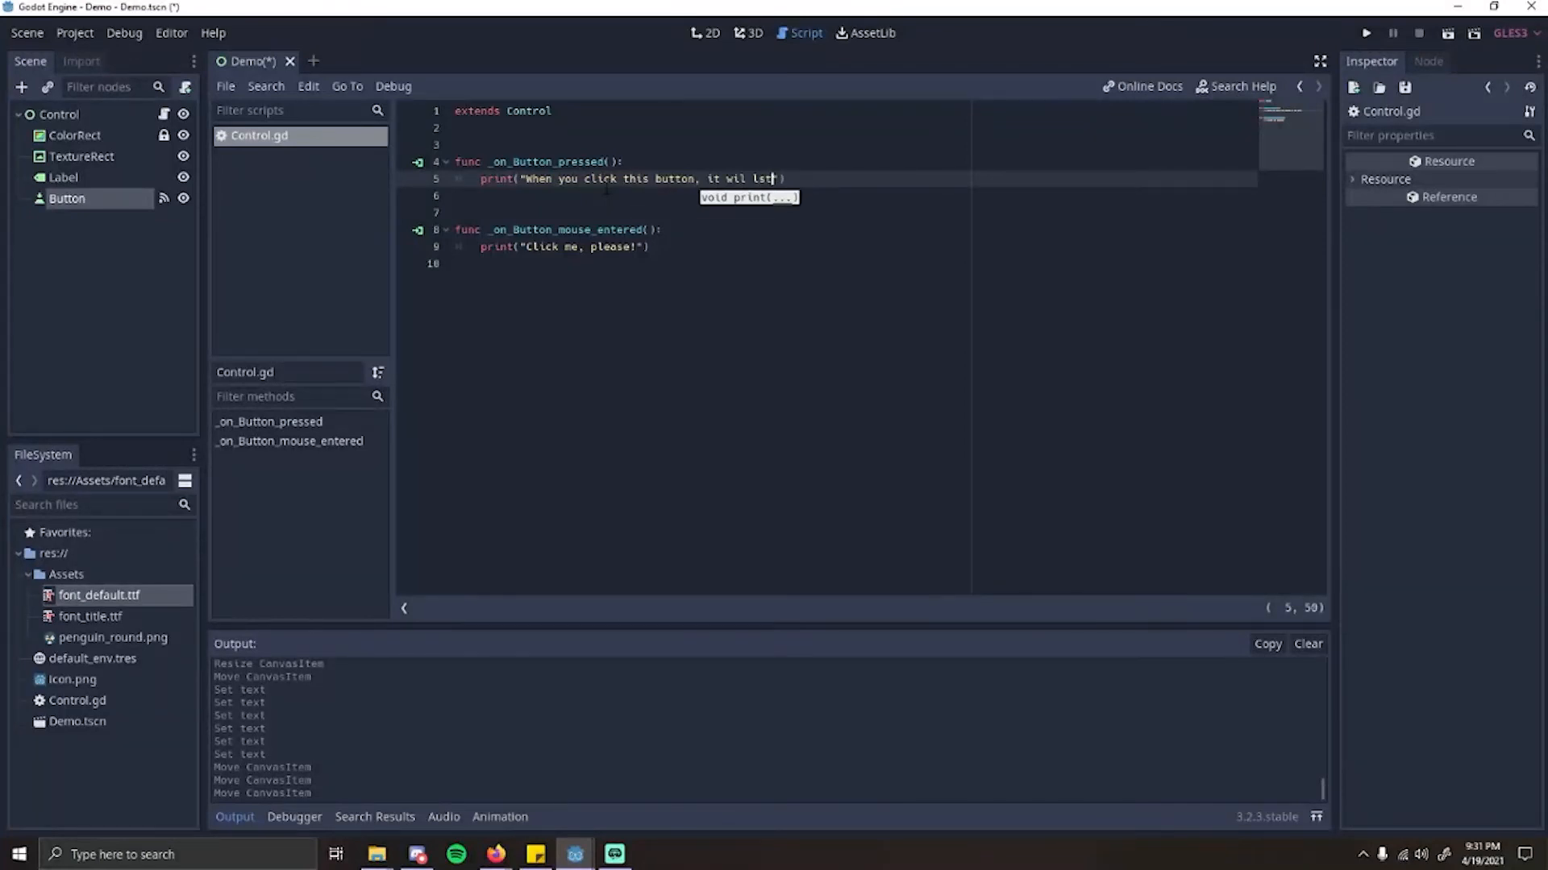
pyautogui.press('BackSpace')
pyautogui.press('BackSpace')
pyautogui.press('BackSpace')
pyautogui.press('BackSpace')
pyautogui.write('ll')
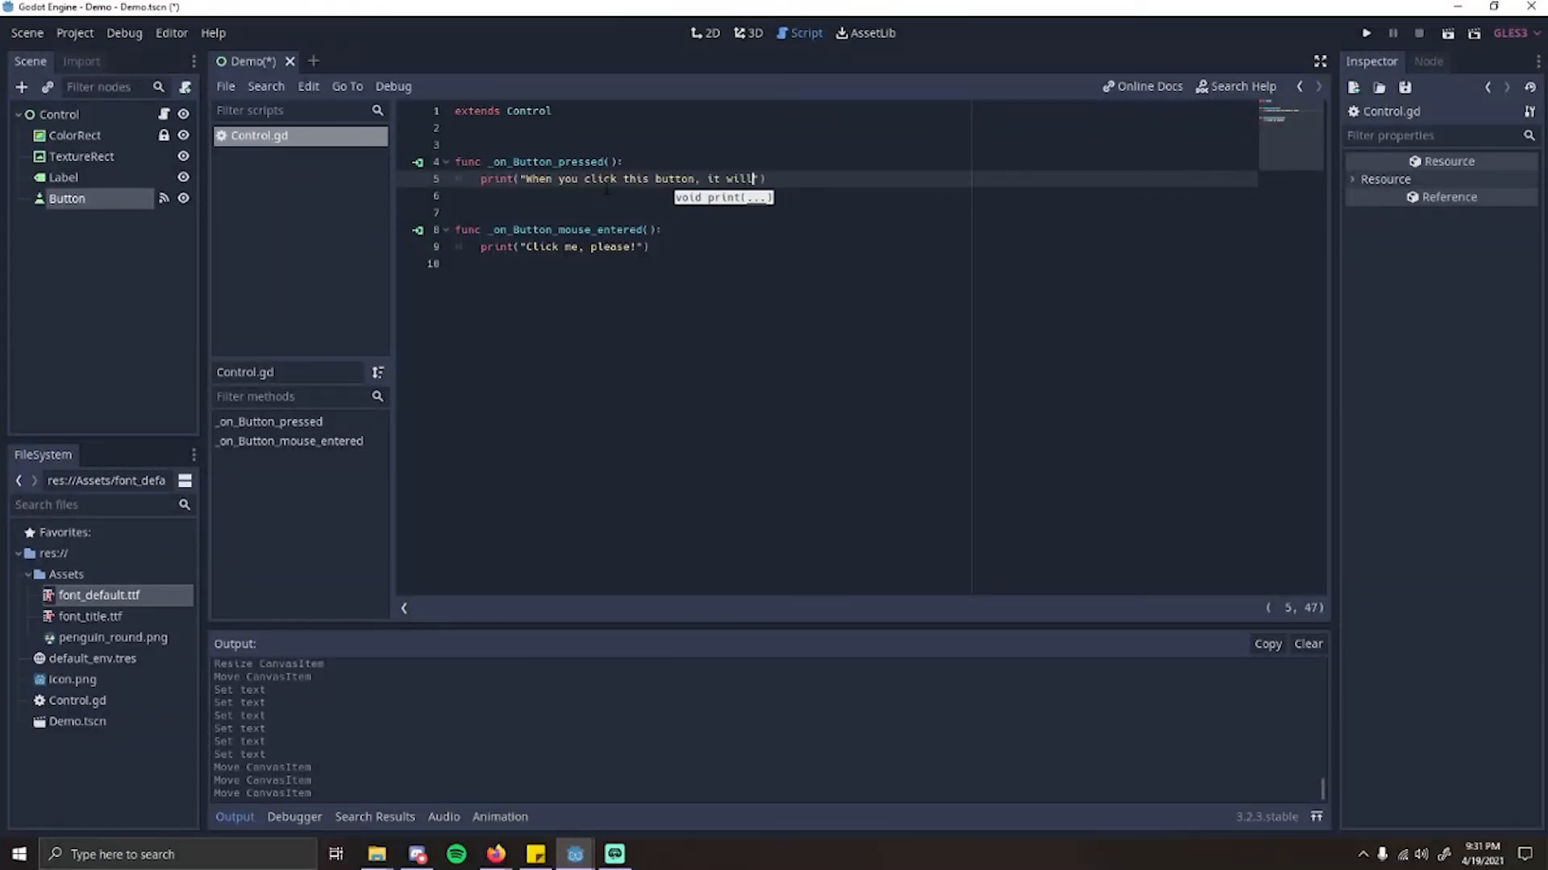
pyautogui.write(' start the gam')
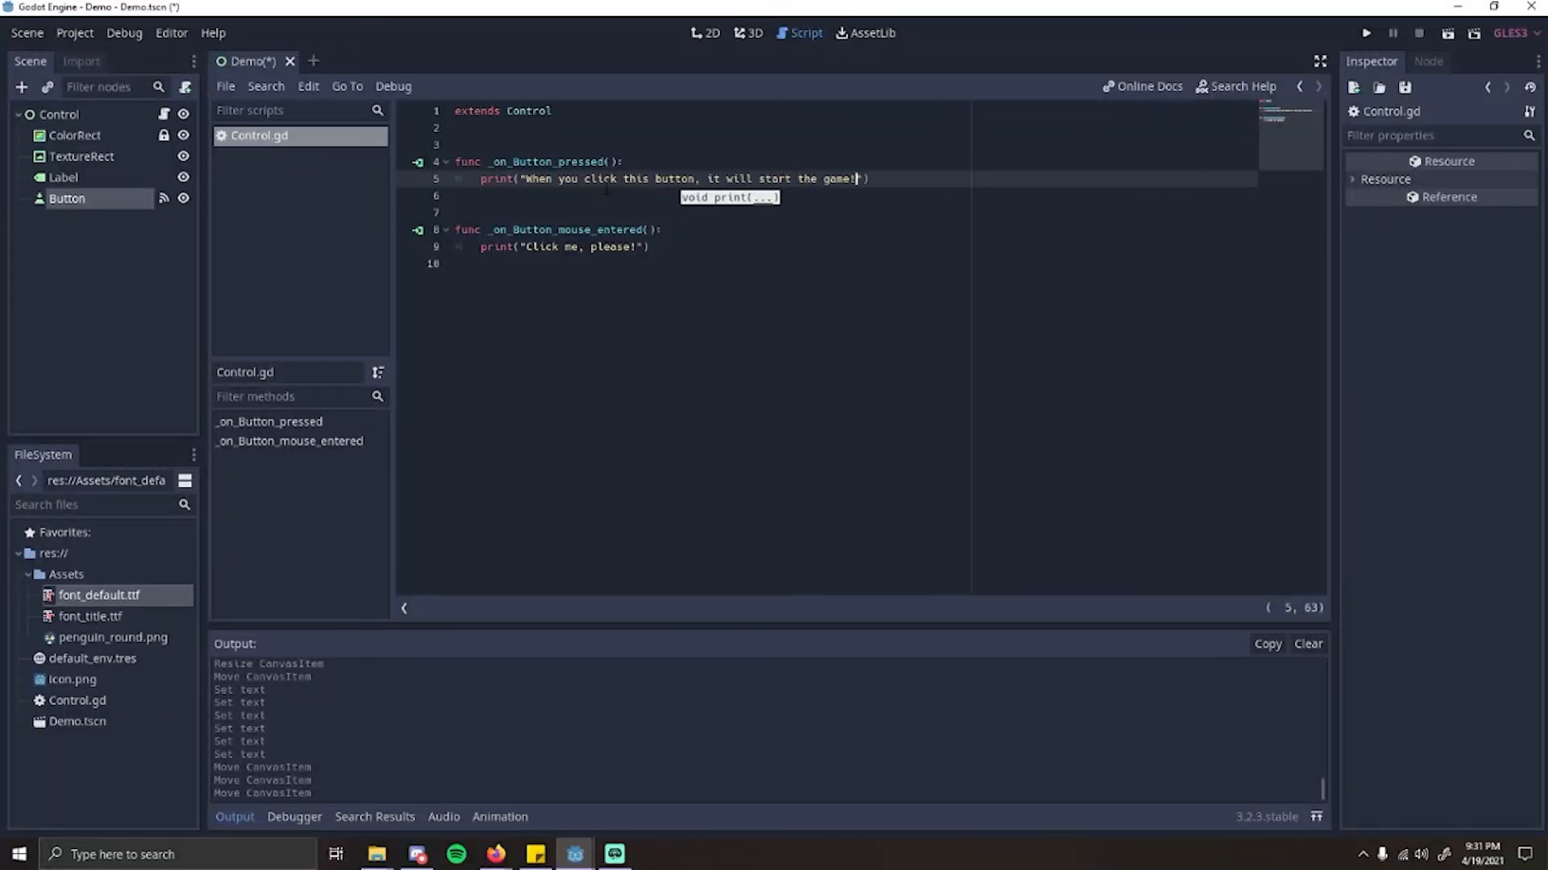
pyautogui.write('e!')
# Step: Copy the _on_Button_pressed() message over the "Click me, please!" string in _on_Button_mouse_entered()
pyautogui.click(533, 247)
pyautogui.moveTo(527, 248); pyautogui.dragTo(637, 249)
pyautogui.click(525, 167)
pyautogui.click(526, 179)
pyautogui.moveTo(526, 178); pyautogui.dragTo(862, 179)
pyautogui.hotkey('ctrl', 'c')
pyautogui.moveTo(527, 247); pyautogui.dragTo(637, 247)
pyautogui.hotkey('ctrl', 'v')
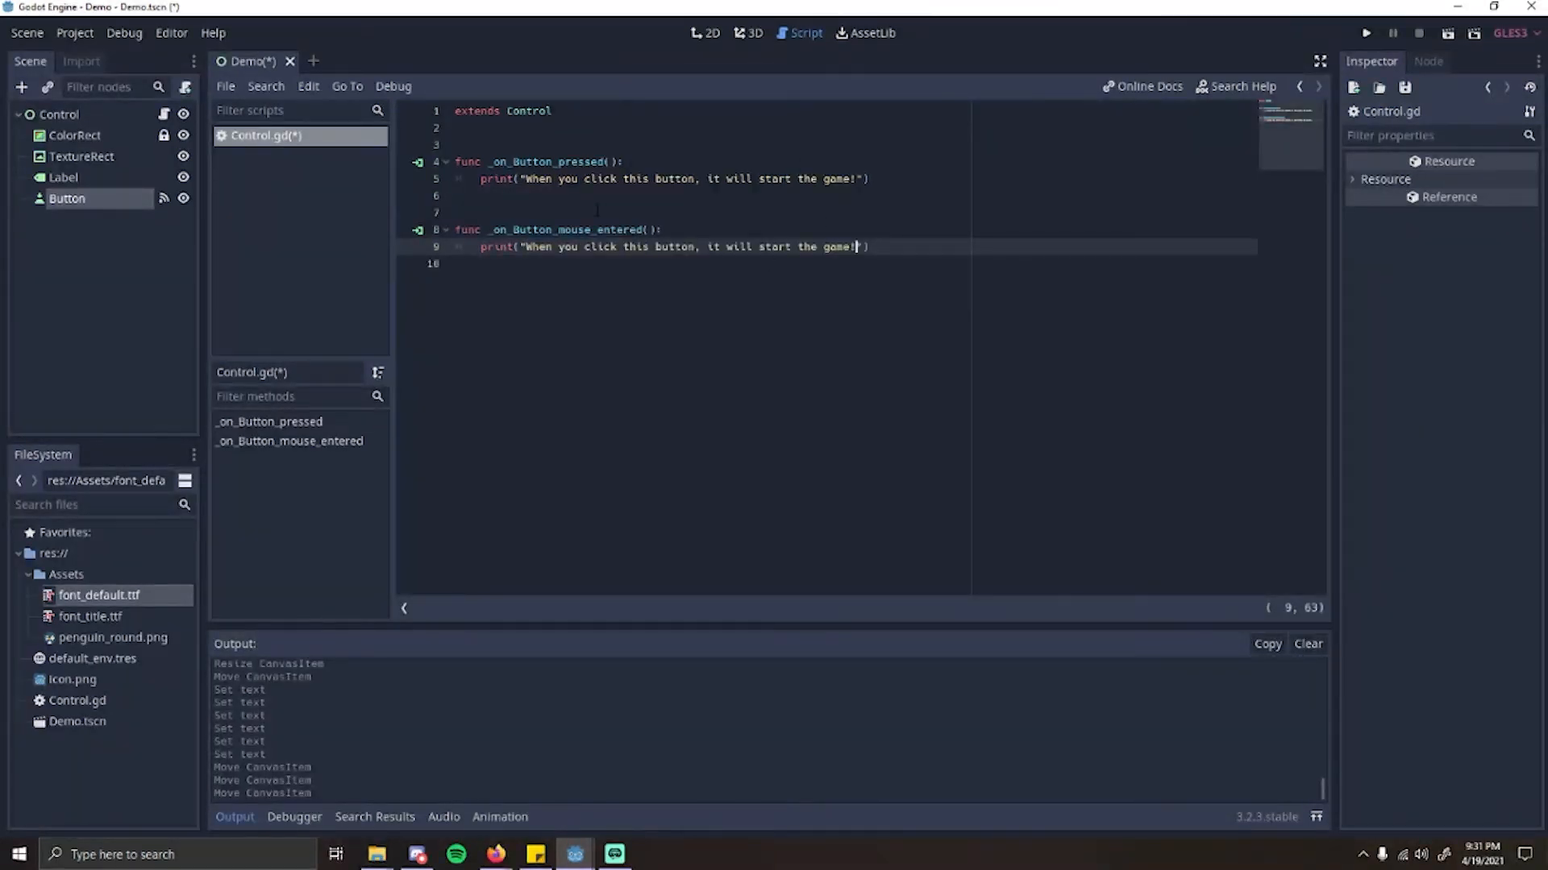
# Step: Replace the message printed by _on_Button_pressed() with "Playing the game now!" and save the scene
pyautogui.moveTo(526, 181); pyautogui.dragTo(857, 180)
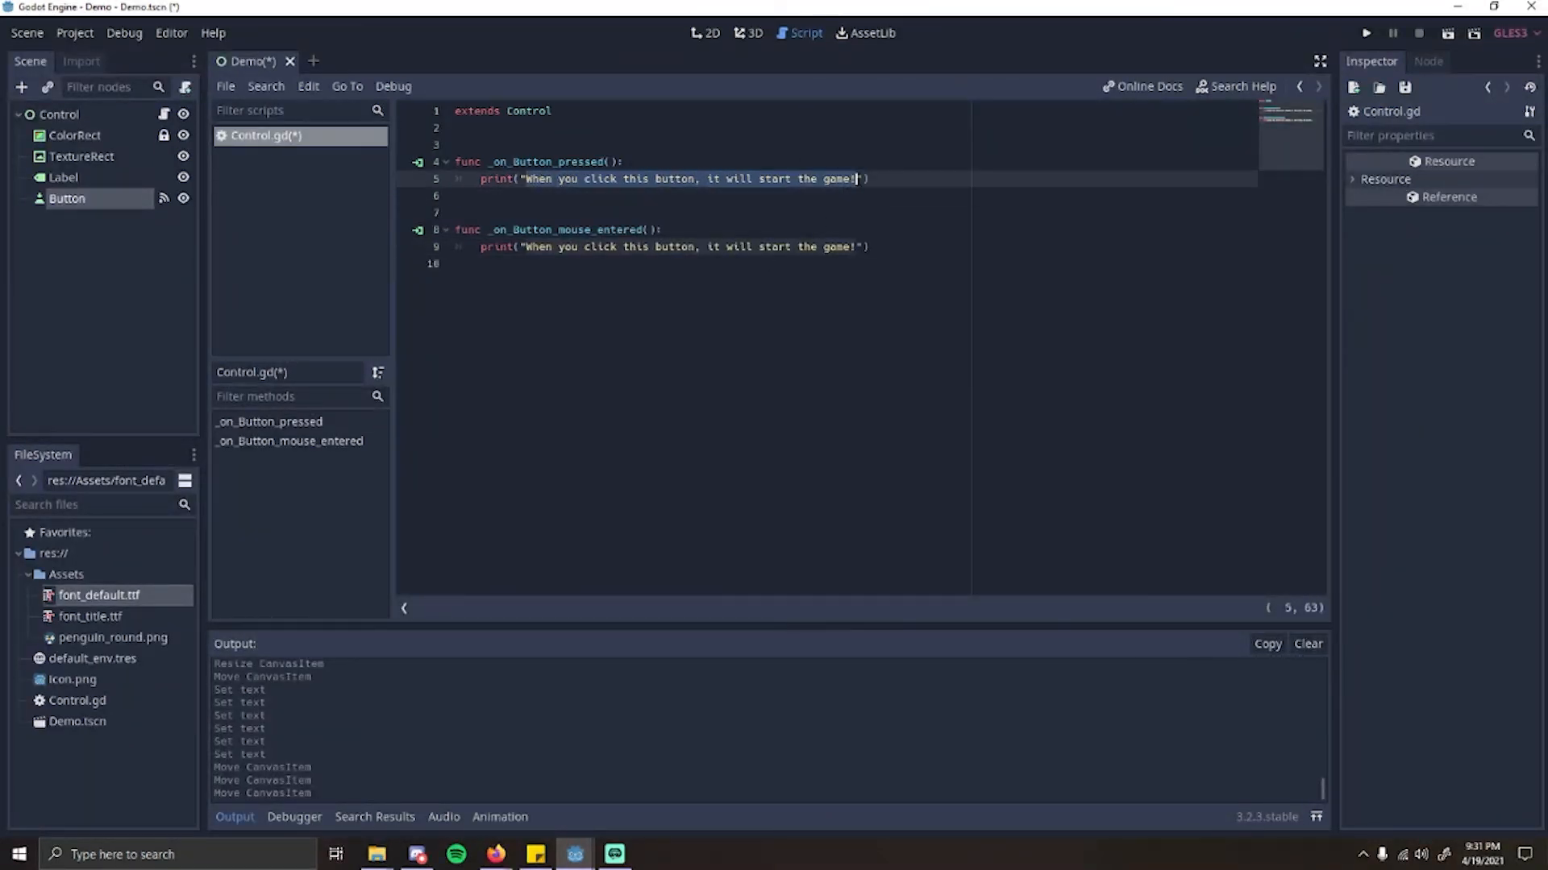
pyautogui.write('P')
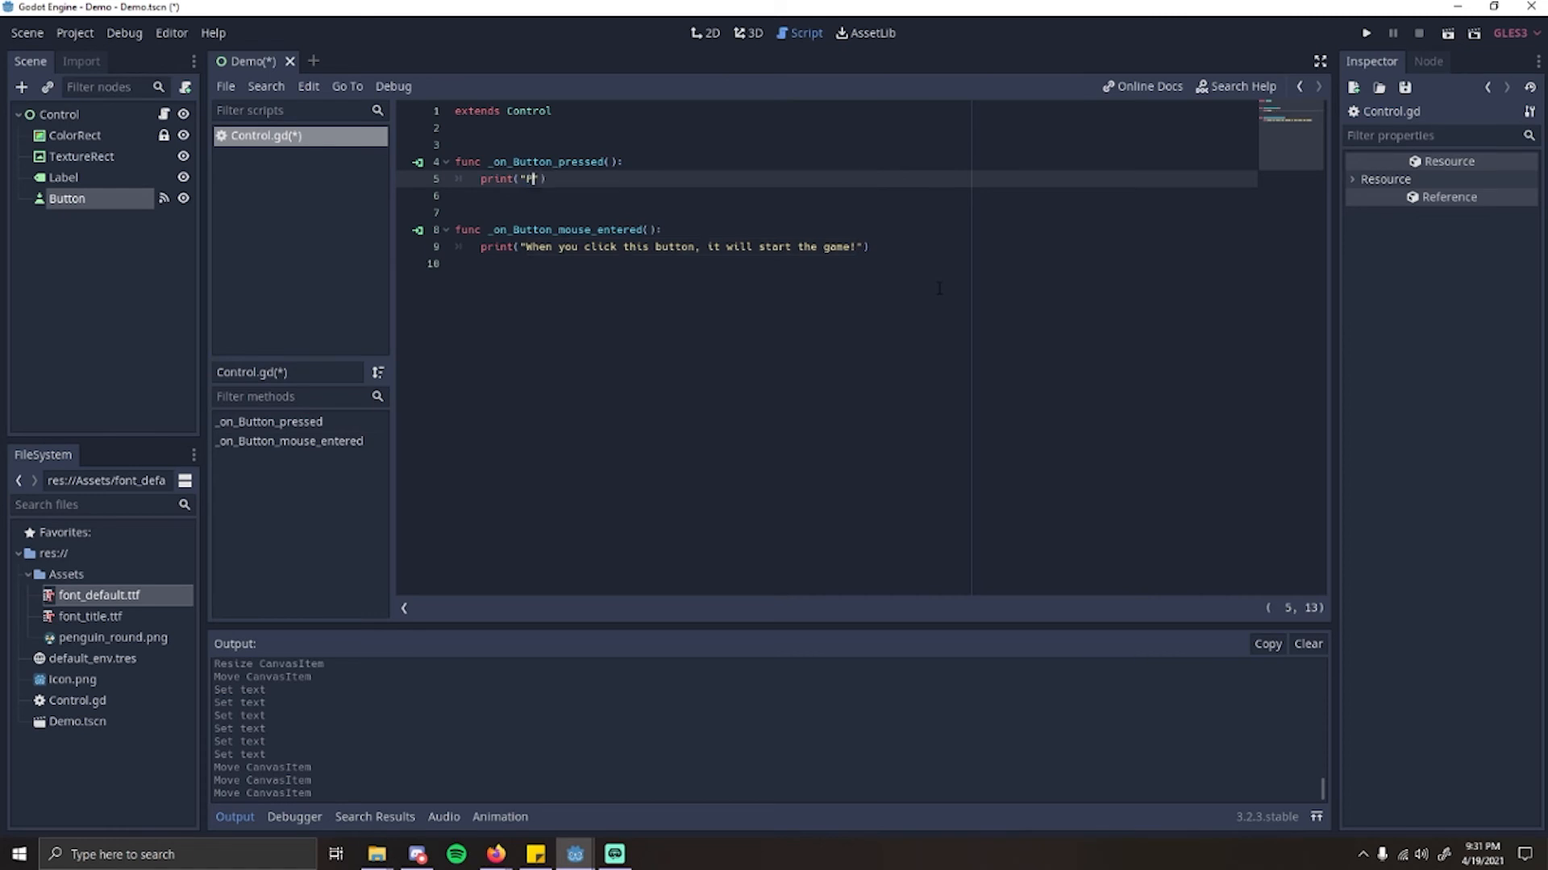
pyautogui.write('laying the game now!')
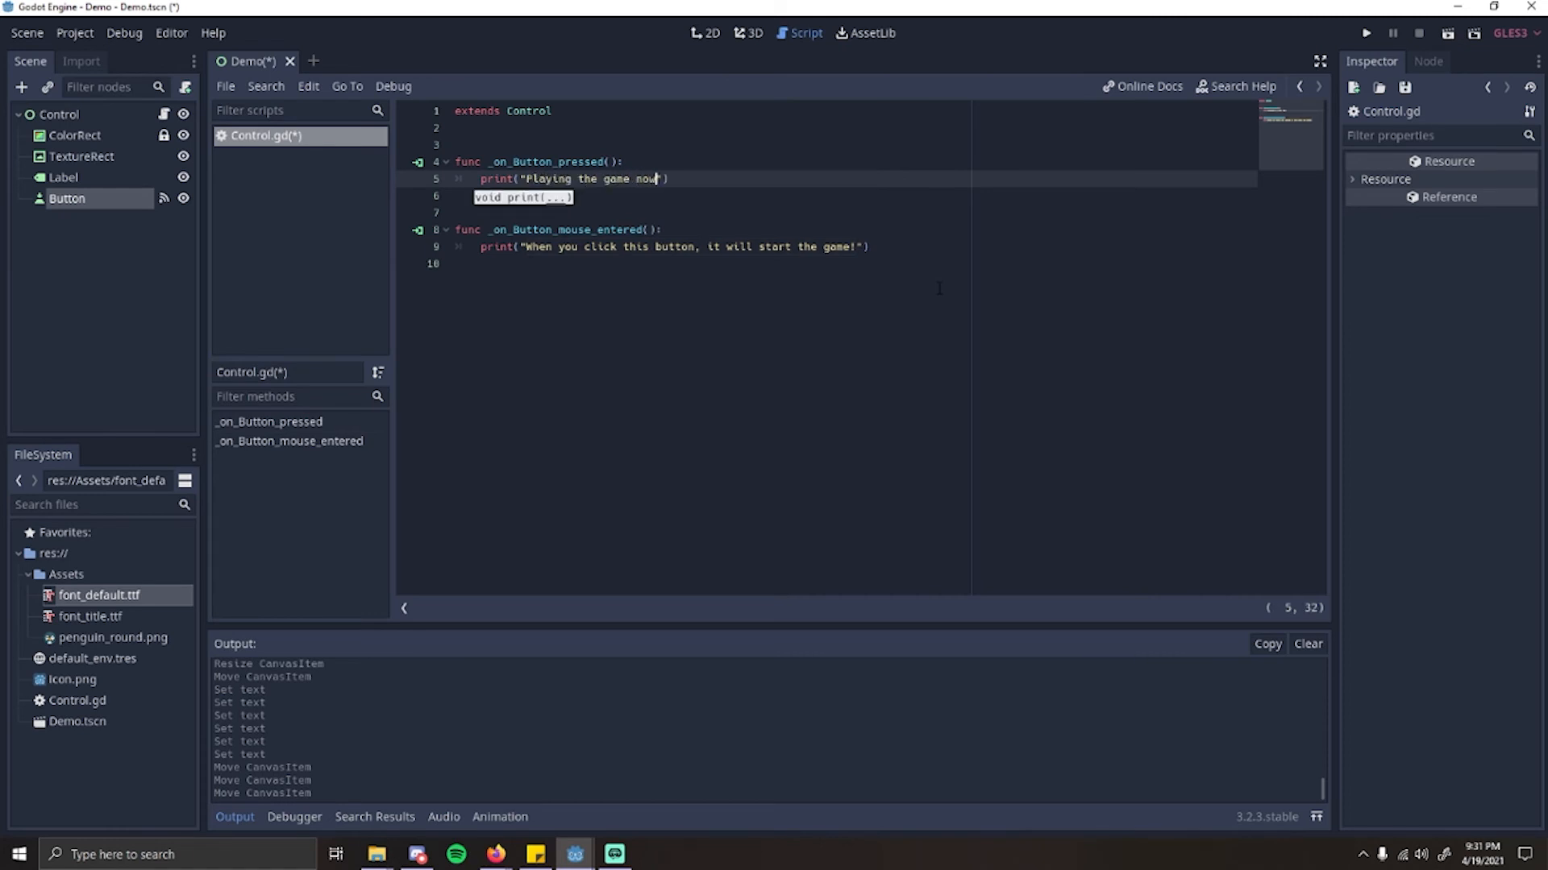
pyautogui.hotkey('ctrl', 's')
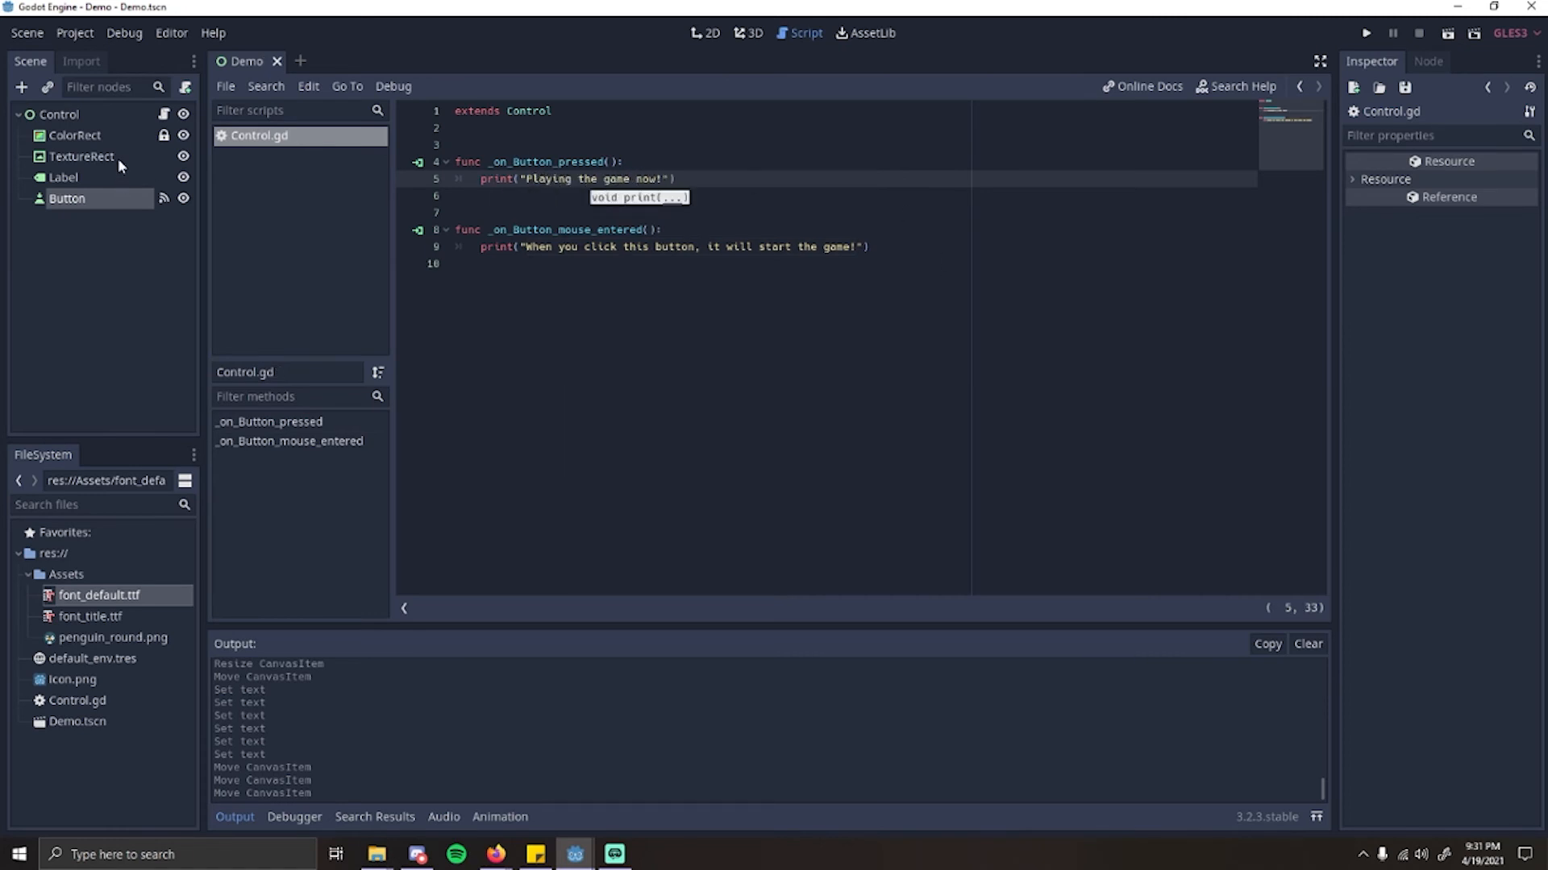
# Step: Return to the 2D scene view and nudge the penguin TextureRect to about x 411, y 370
pyautogui.click(59, 114)
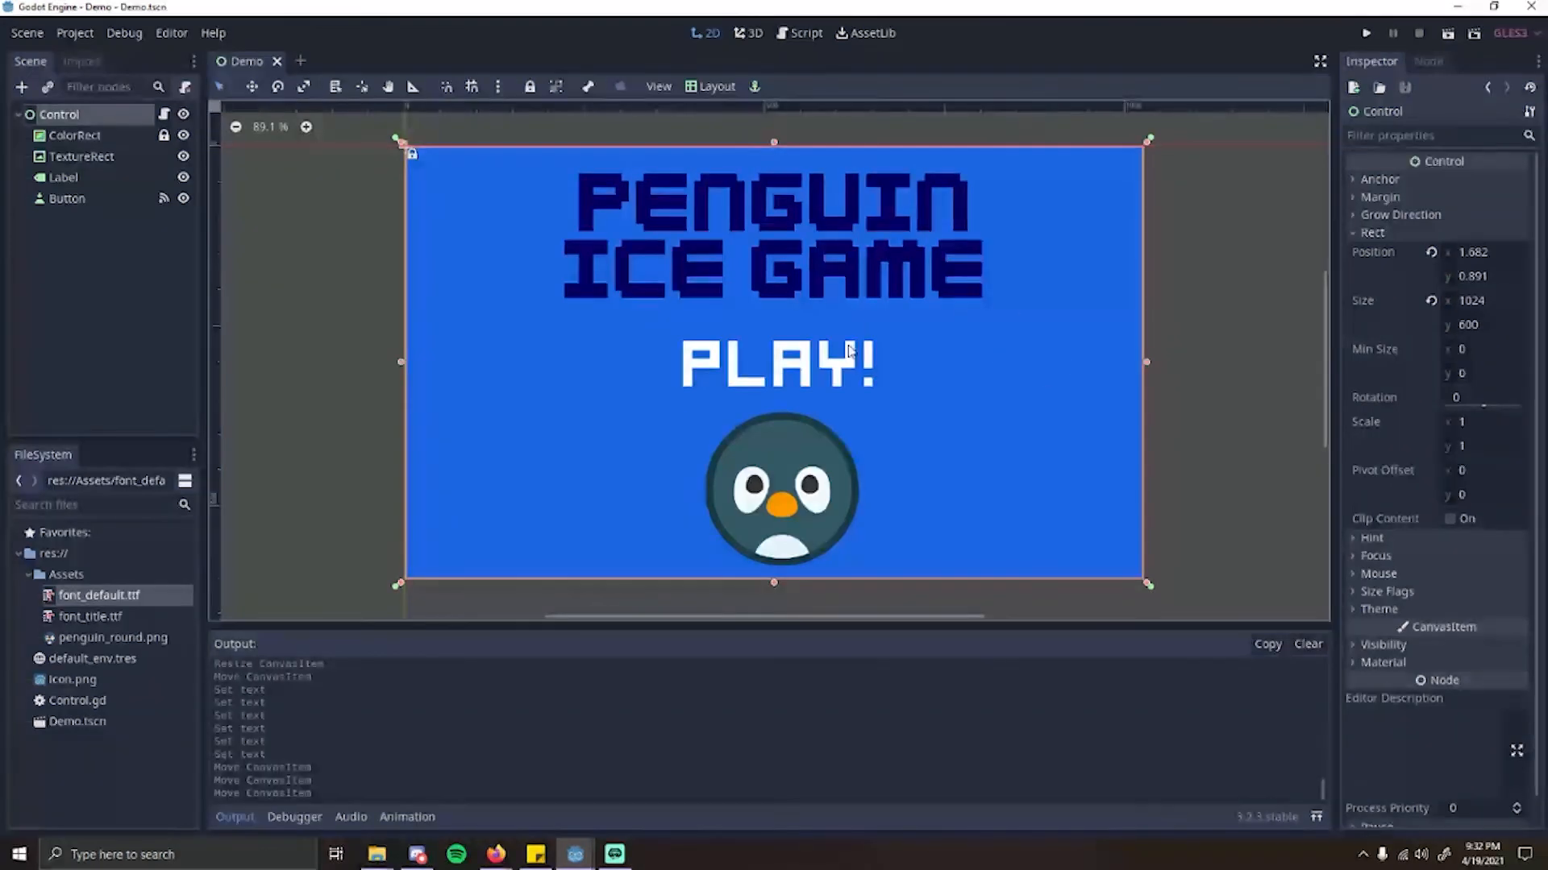
pyautogui.click(810, 498)
pyautogui.moveTo(810, 498); pyautogui.dragTo(789, 486)
# Step: Run the current scene, test the "Play!" button's mouse-entered and pressed outputs, and close the game window
pyautogui.click(1449, 33)
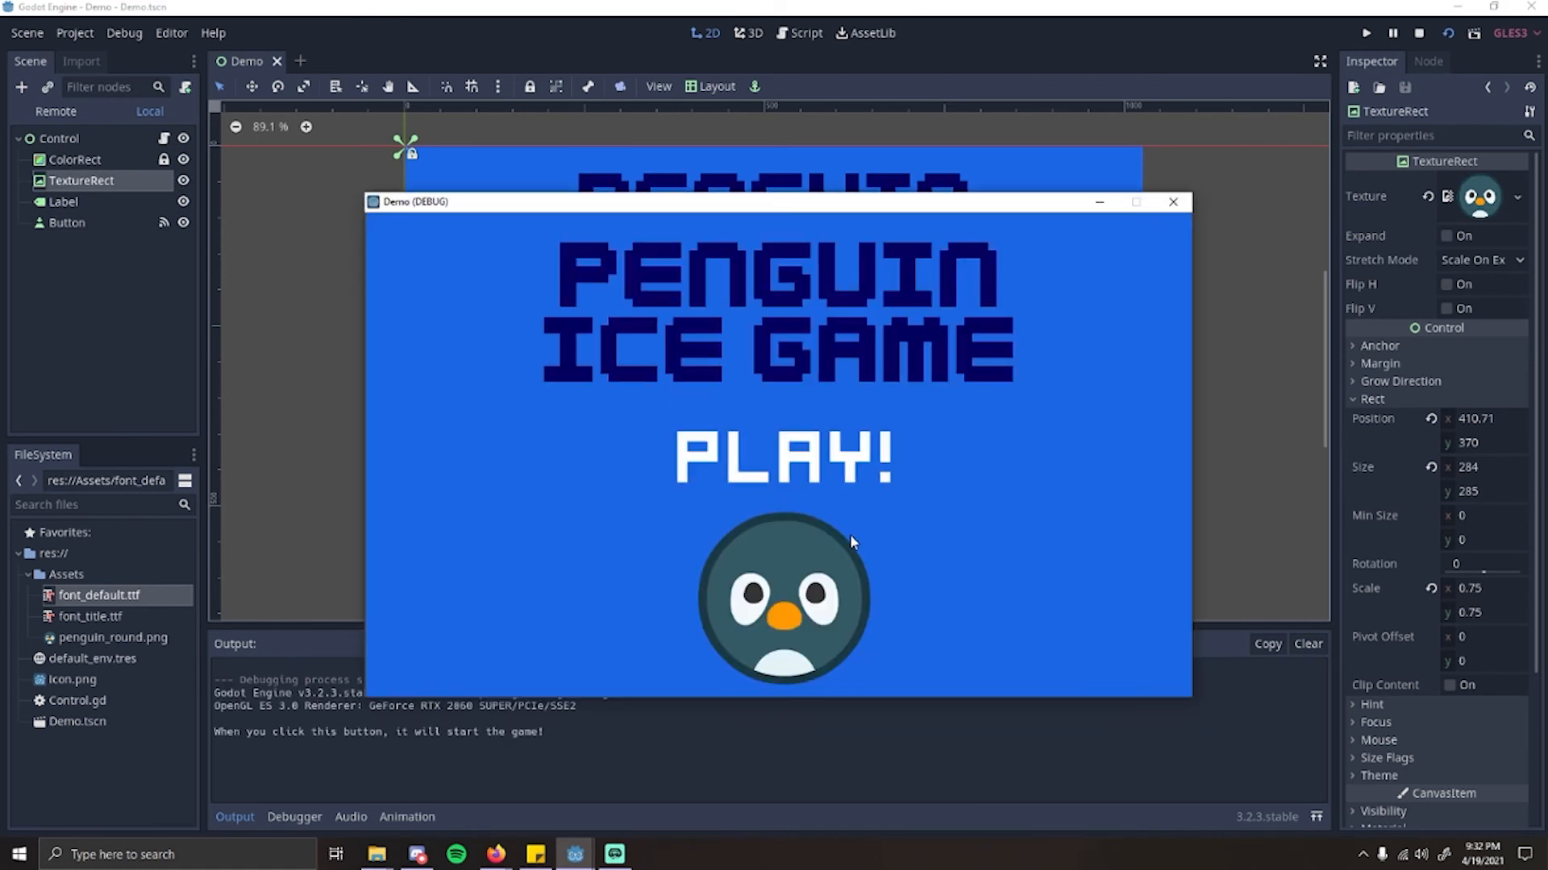
pyautogui.click(804, 476)
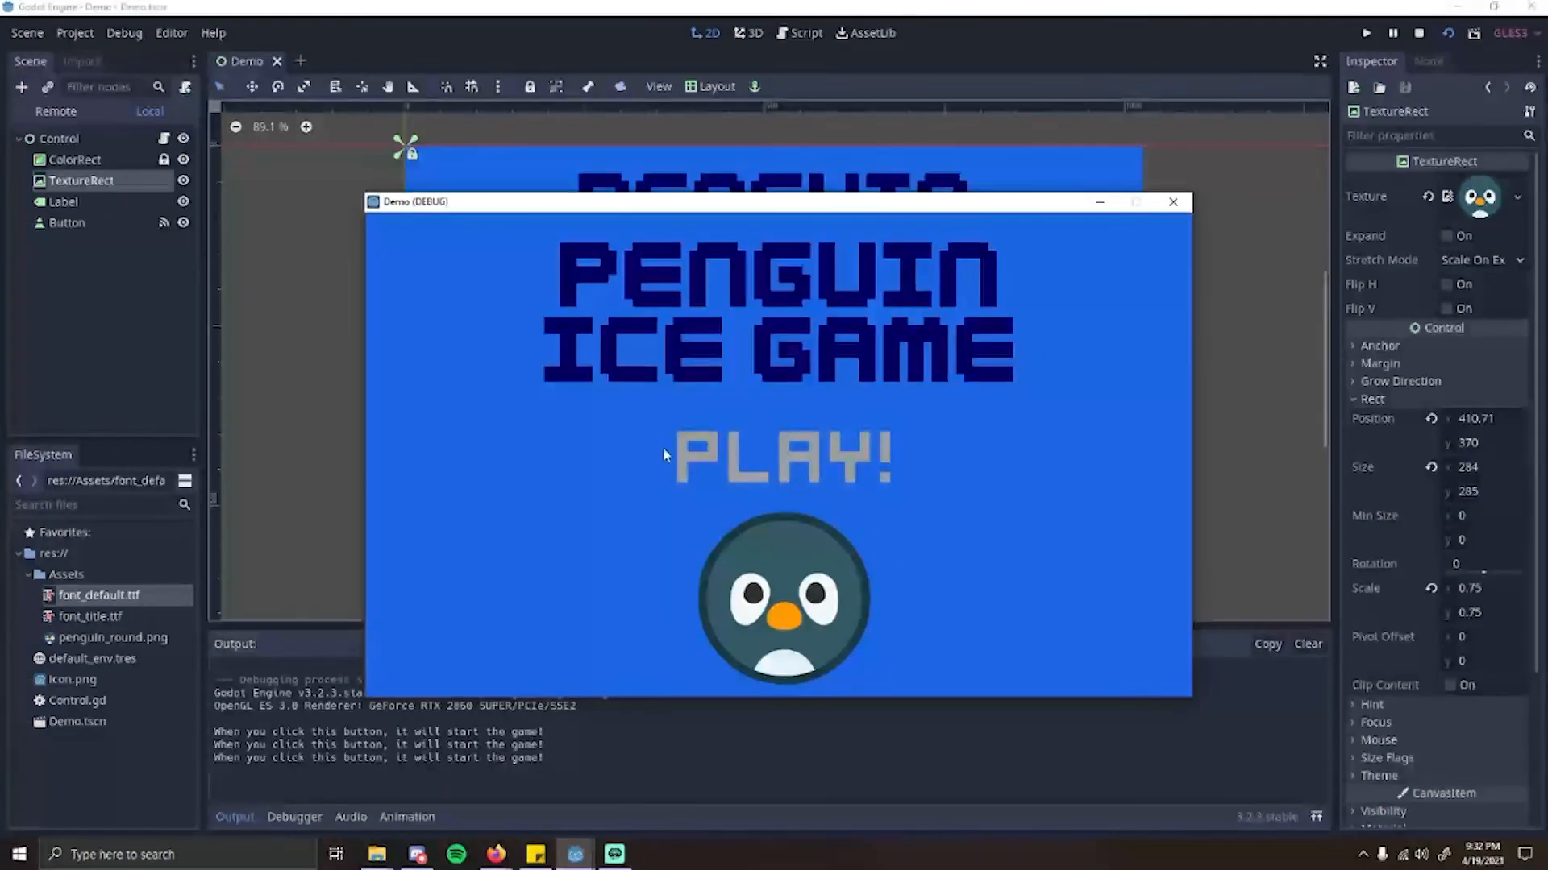
pyautogui.click(762, 457)
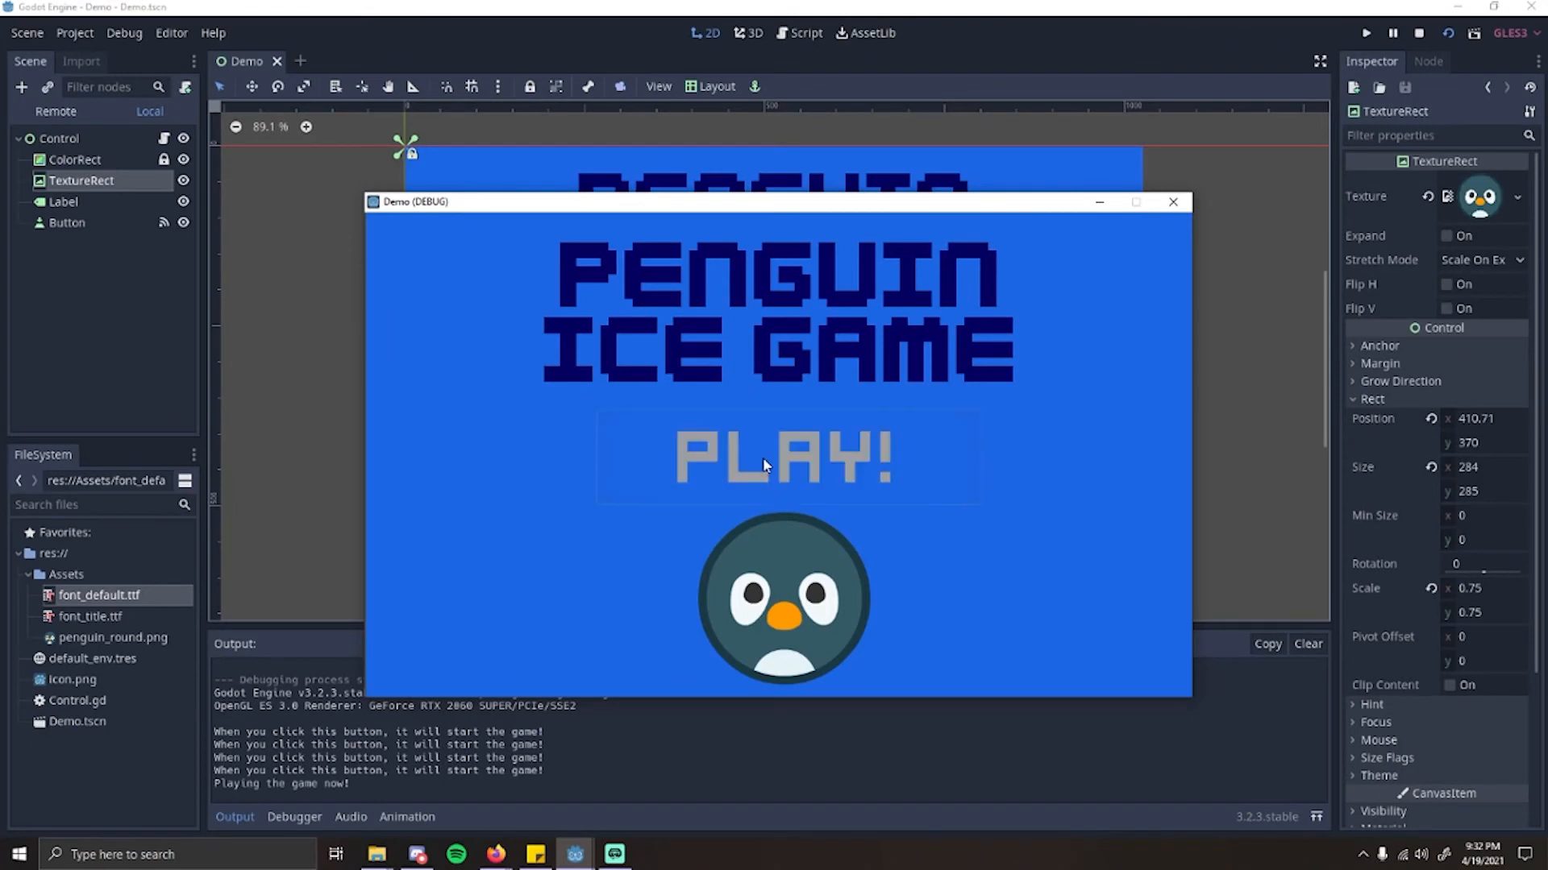
pyautogui.click(762, 457)
pyautogui.click(763, 457)
pyautogui.click(762, 457)
pyautogui.click(763, 457)
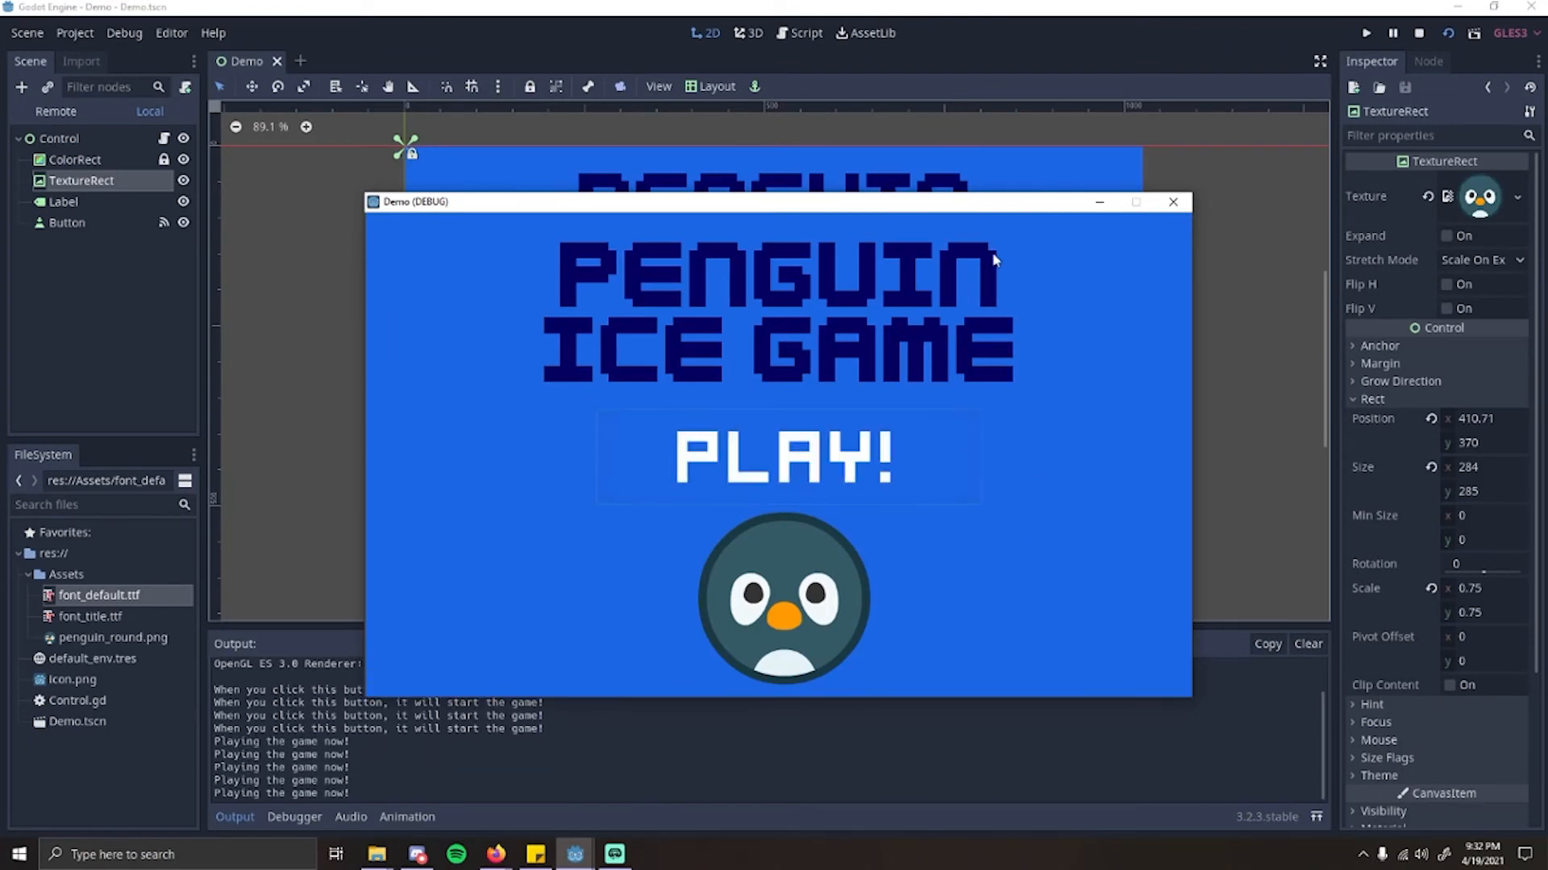
pyautogui.click(1178, 211)
# Step: Shift the penguin TextureRect left to about x 401, y 370 and clear the selection
pyautogui.moveTo(838, 514); pyautogui.dragTo(833, 515)
pyautogui.click(1194, 415)
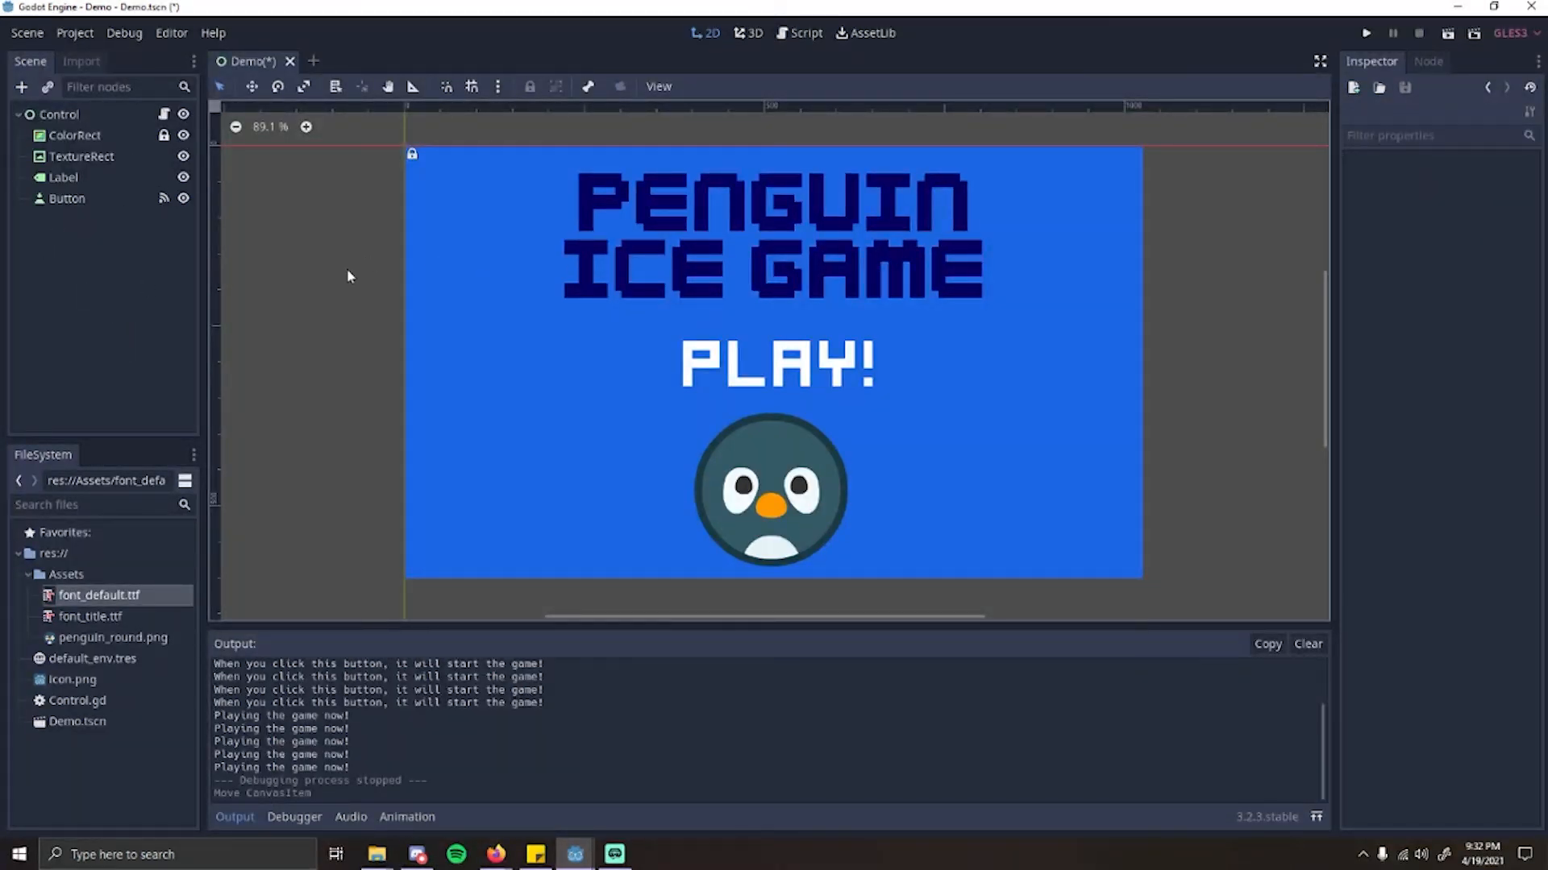
pyautogui.click(768, 517)
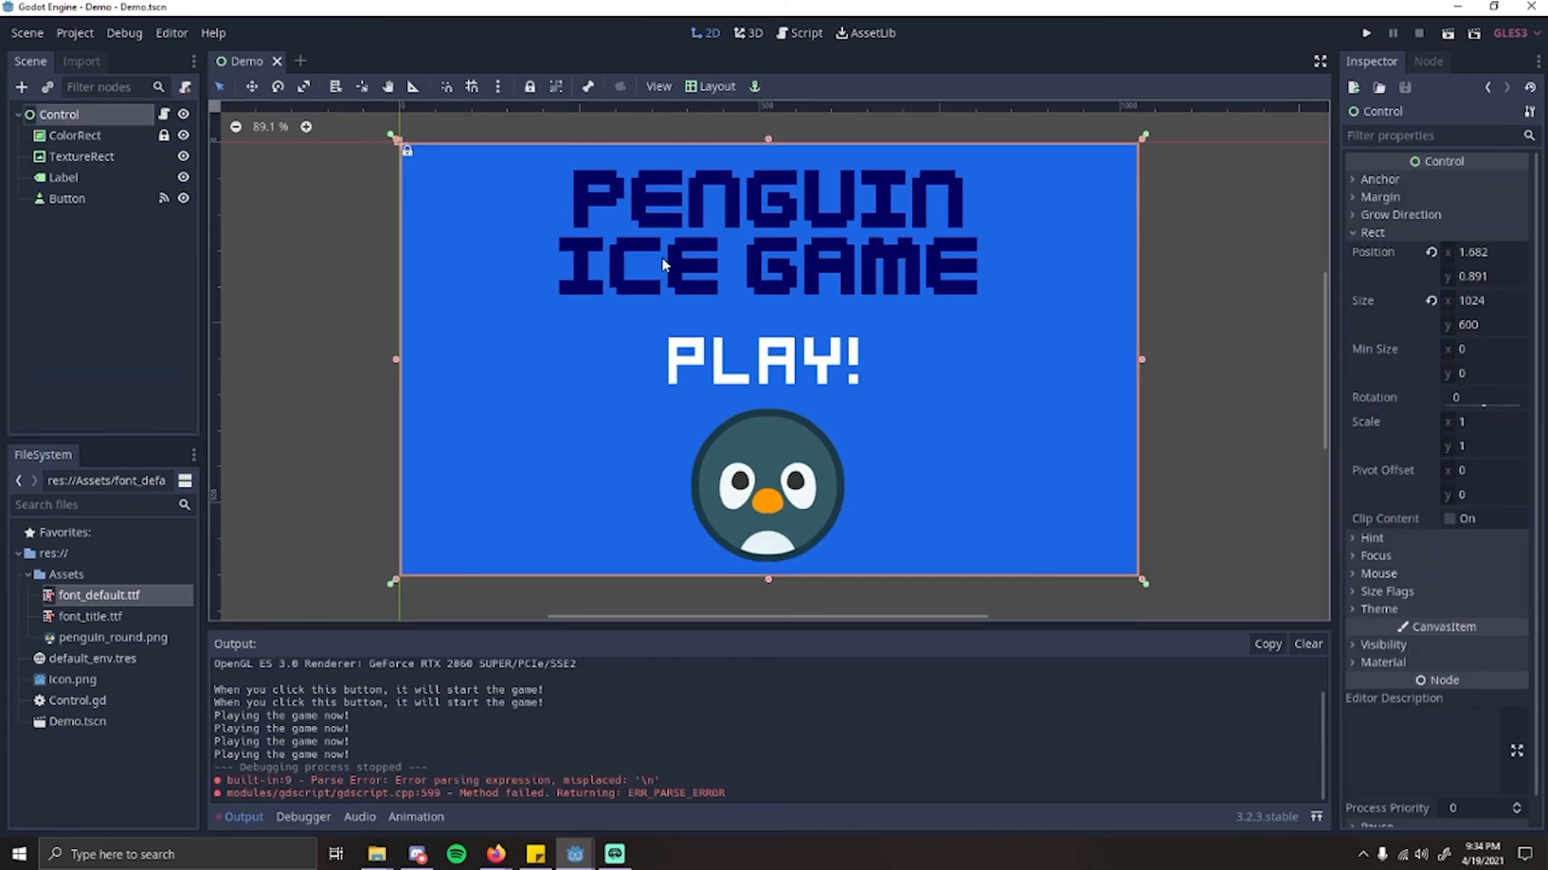
pyautogui.click(1172, 374)
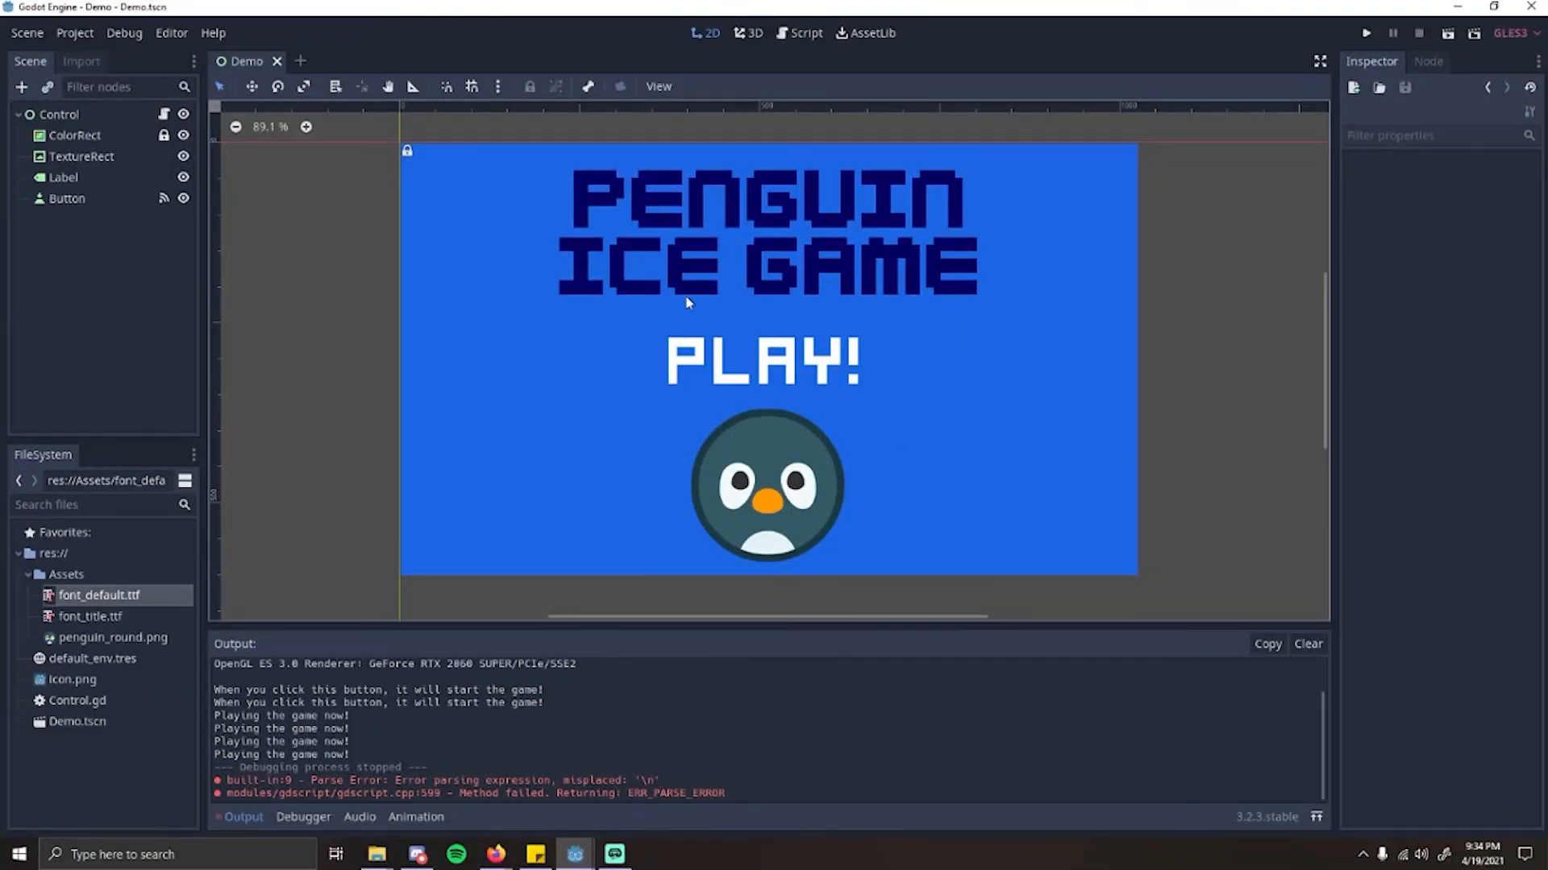
# Step: Start running the whole project, bringing up the choice of a main scene
pyautogui.click(1040, 430)
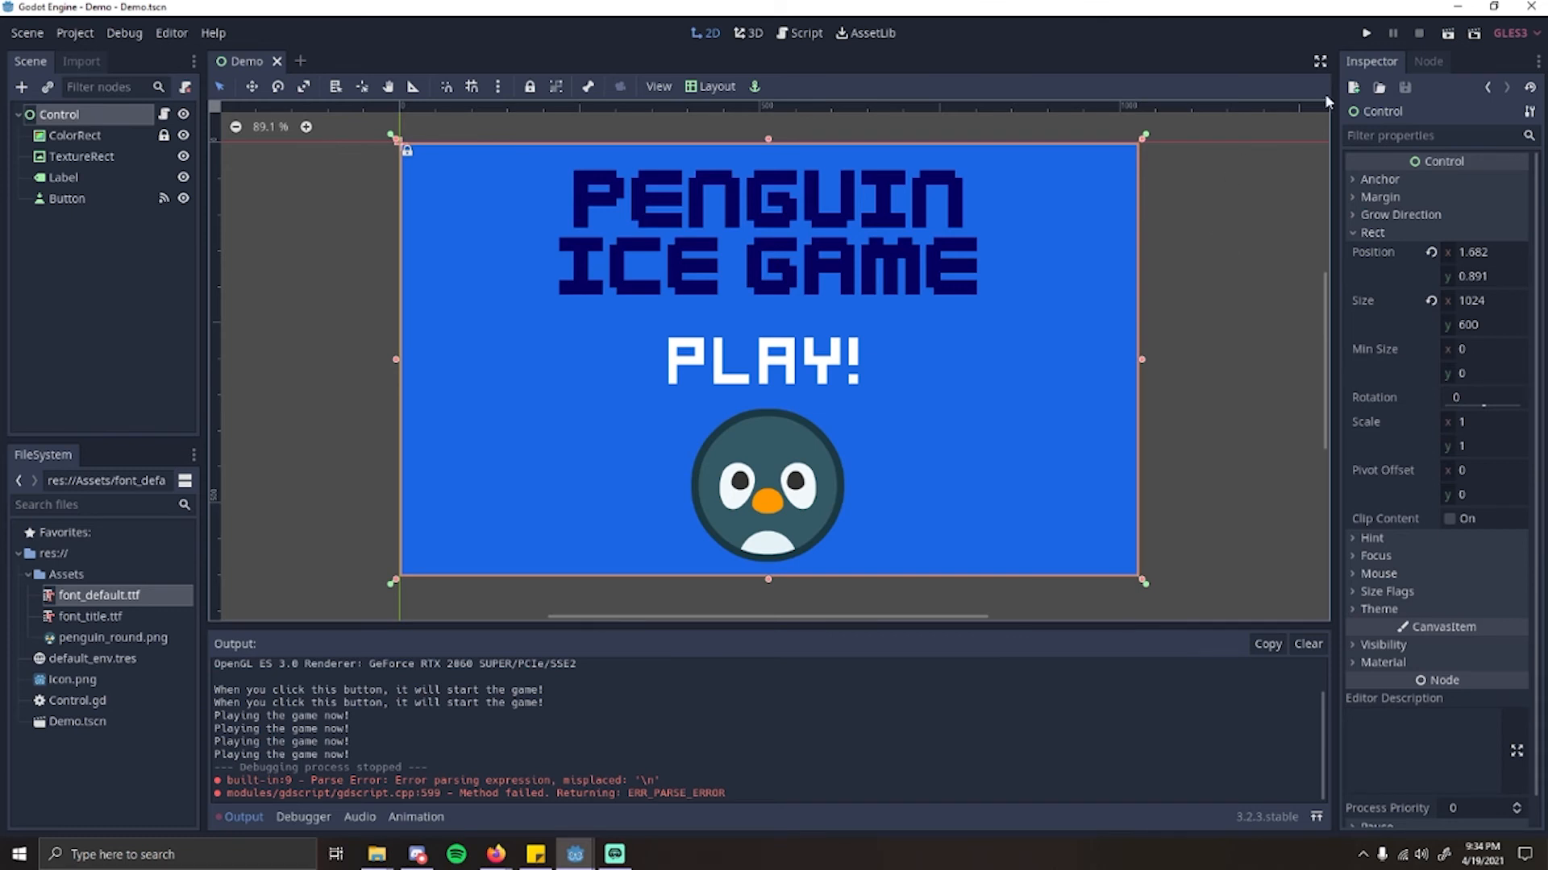
pyautogui.click(1368, 36)
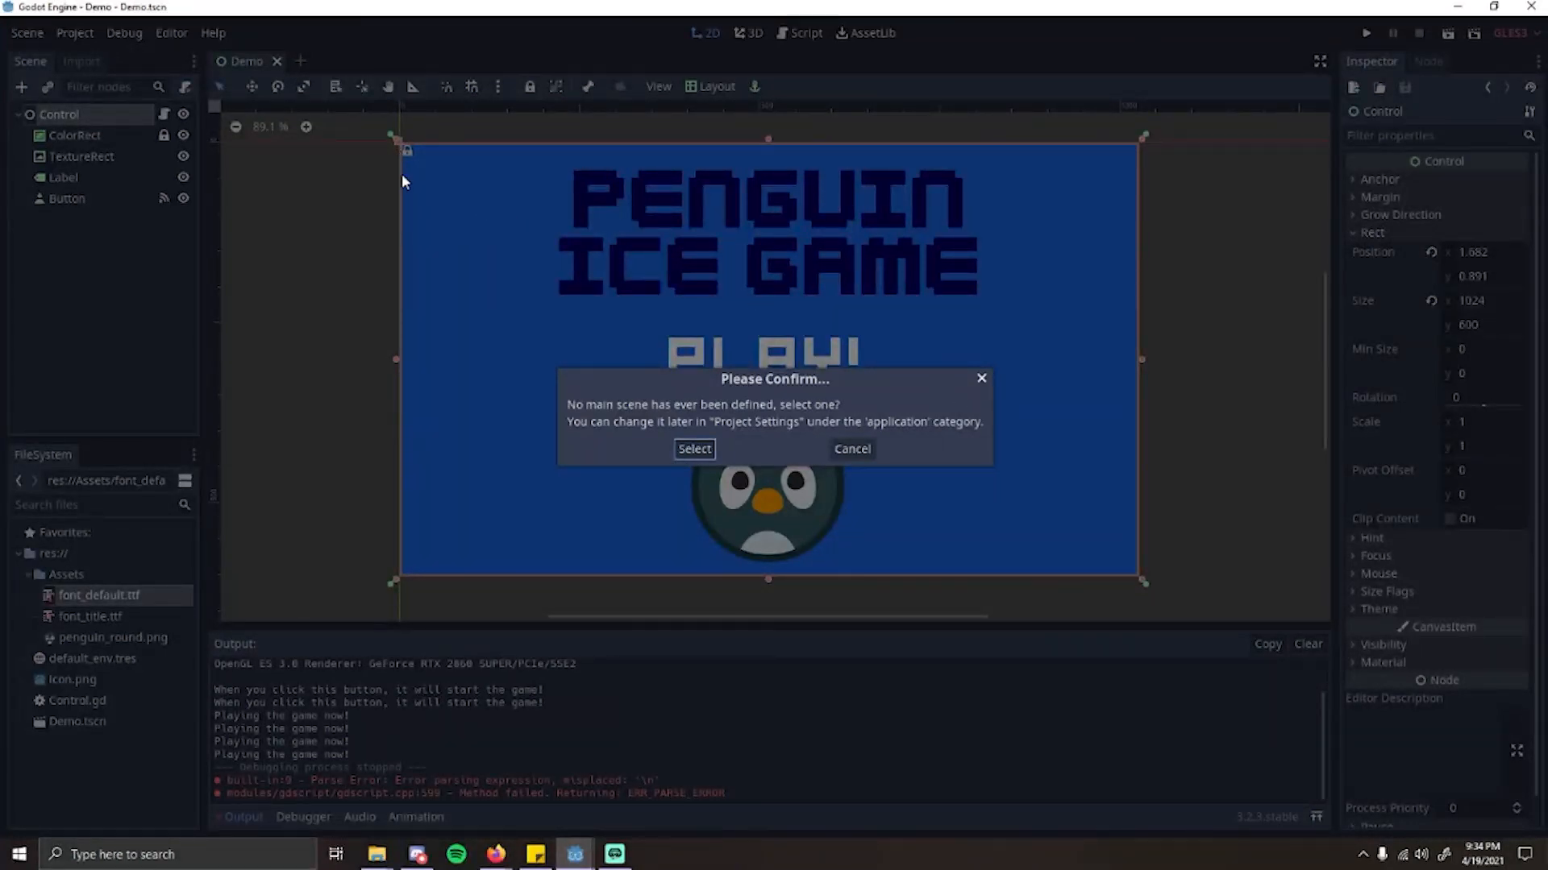
# Step: Restart running the whole project and pick Demo.tscn as its main scene
pyautogui.click(851, 449)
pyautogui.click(1366, 33)
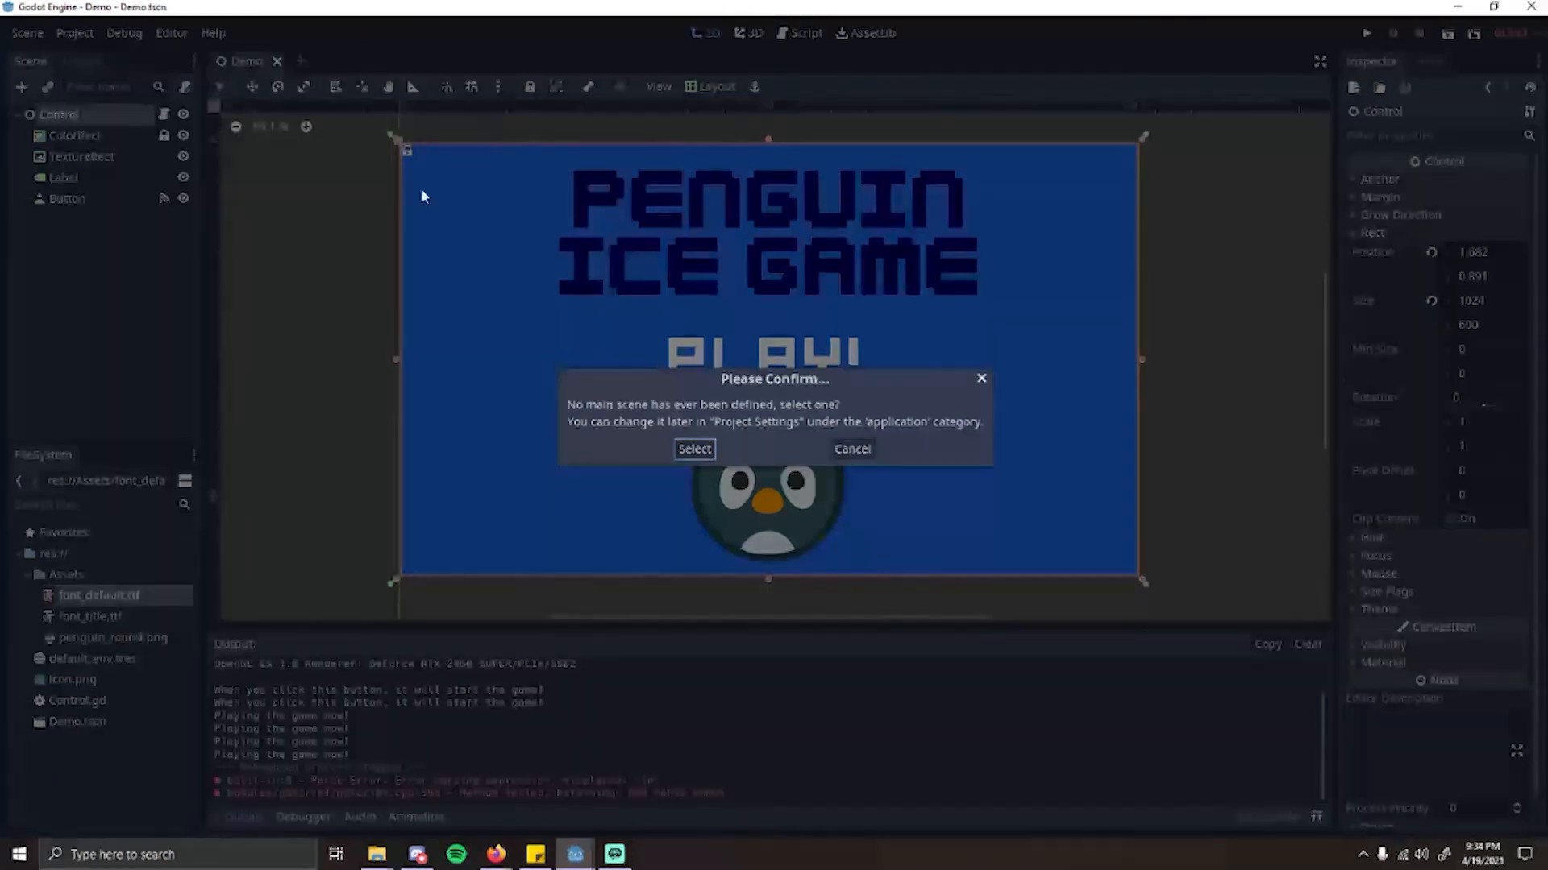
pyautogui.click(695, 449)
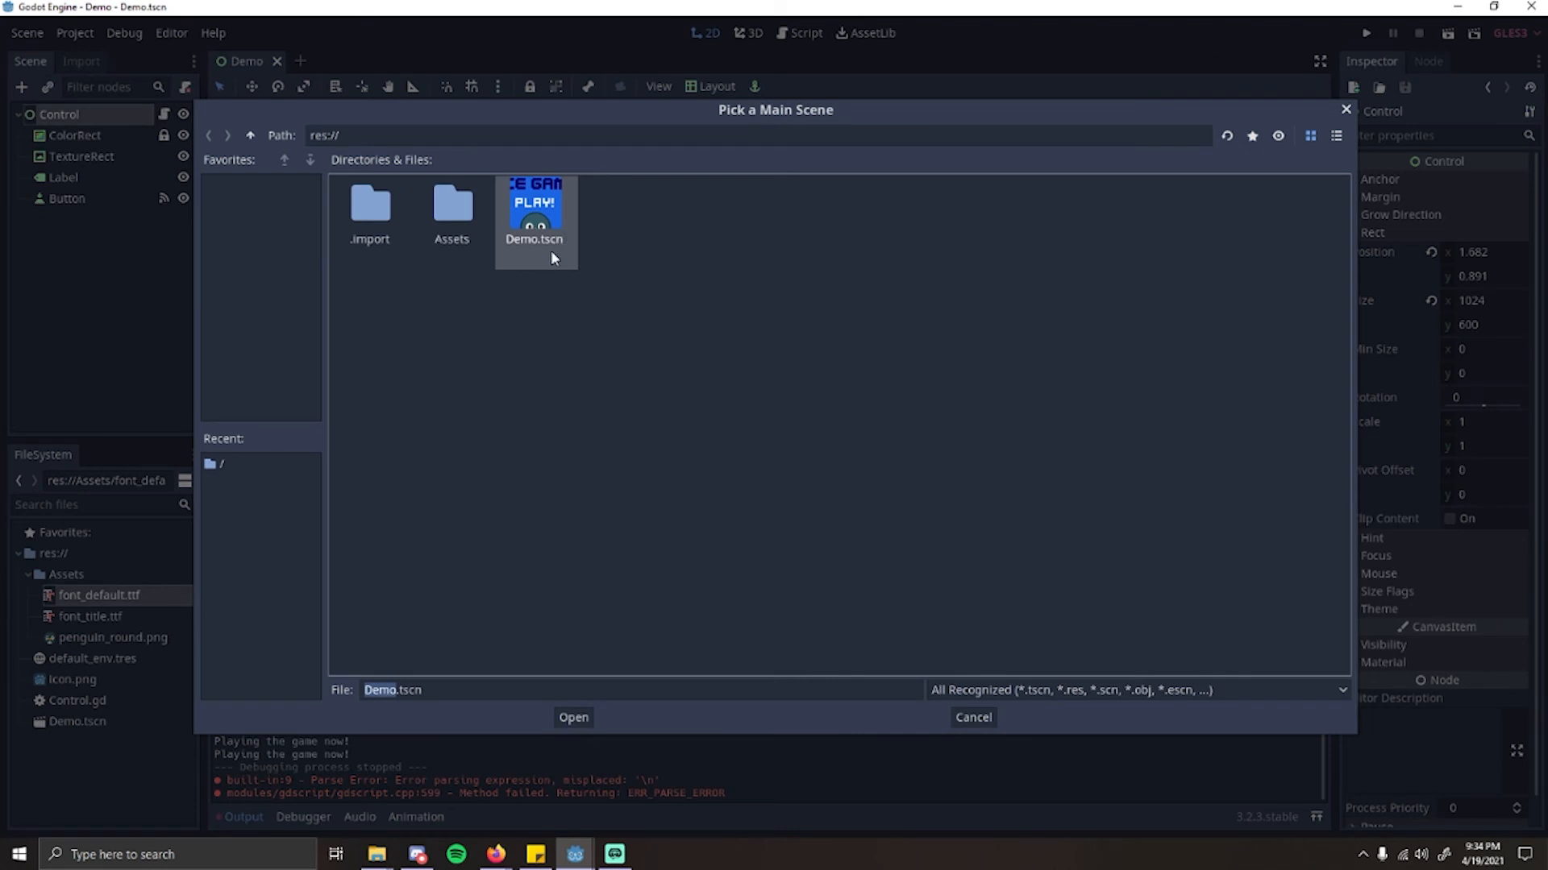
pyautogui.click(574, 717)
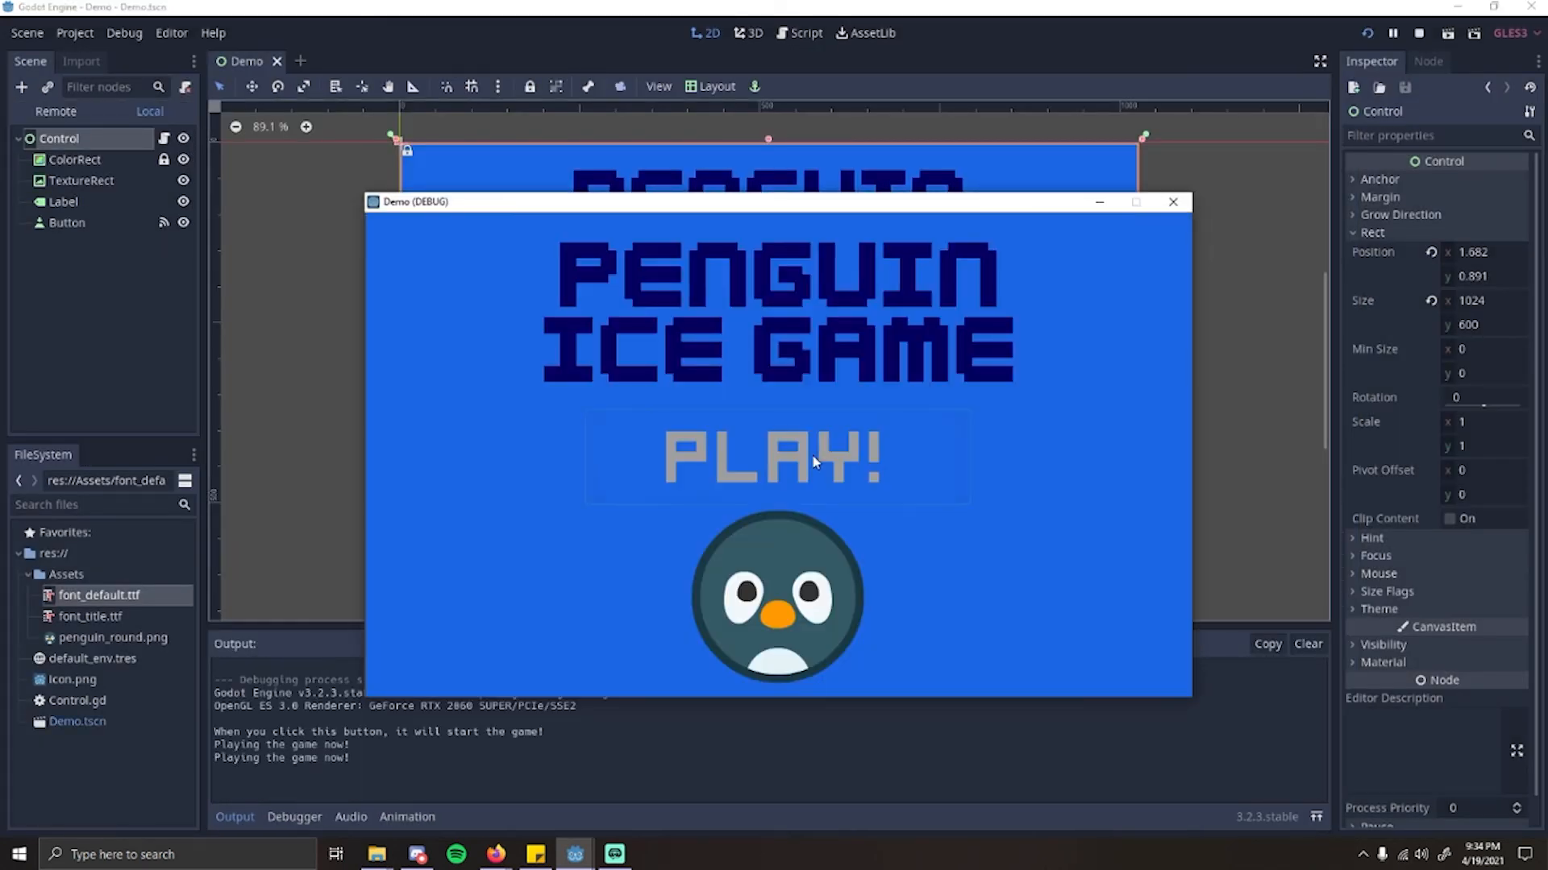
# Step: Test the "Play!" button's mouse-entered and pressed outputs in the running project and close the game window
pyautogui.click(812, 457)
pyautogui.click(813, 456)
pyautogui.click(812, 456)
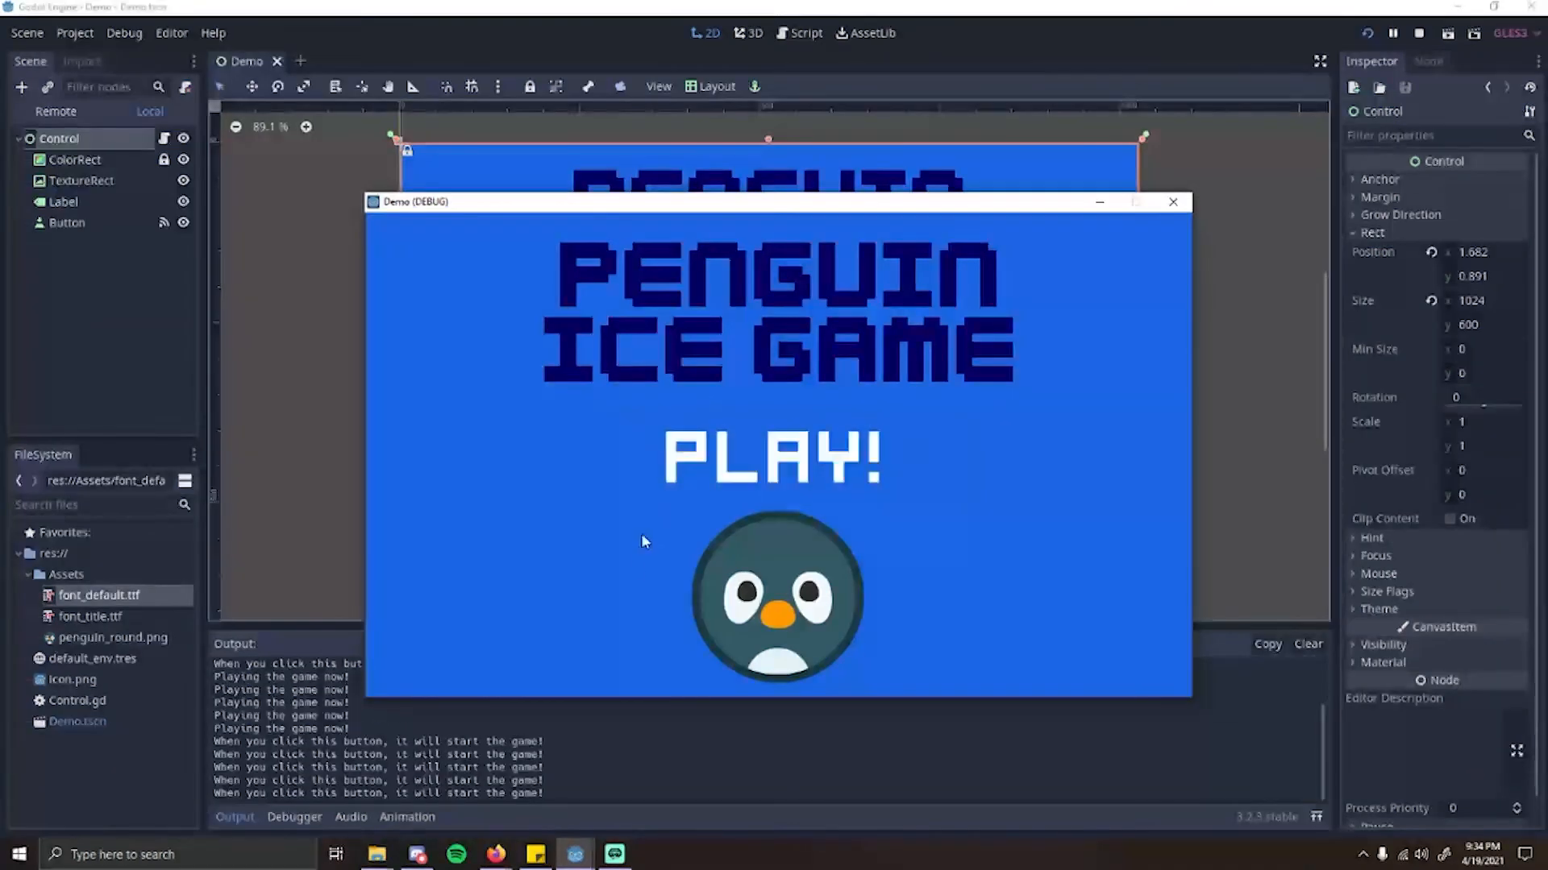
pyautogui.click(786, 448)
pyautogui.click(786, 449)
pyautogui.click(786, 449)
pyautogui.click(786, 449)
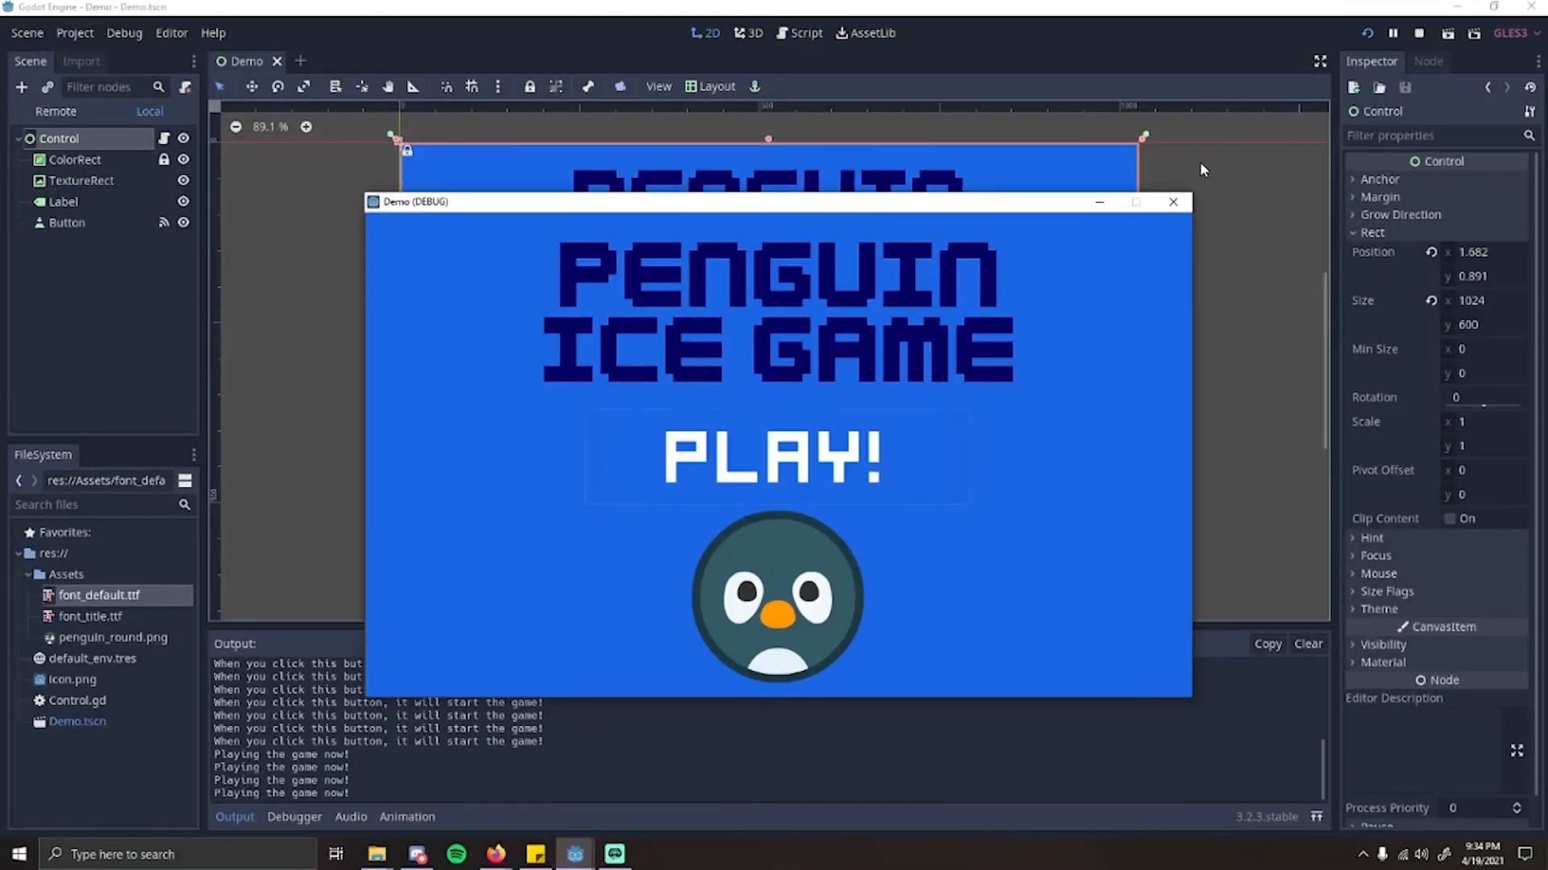
pyautogui.click(1173, 201)
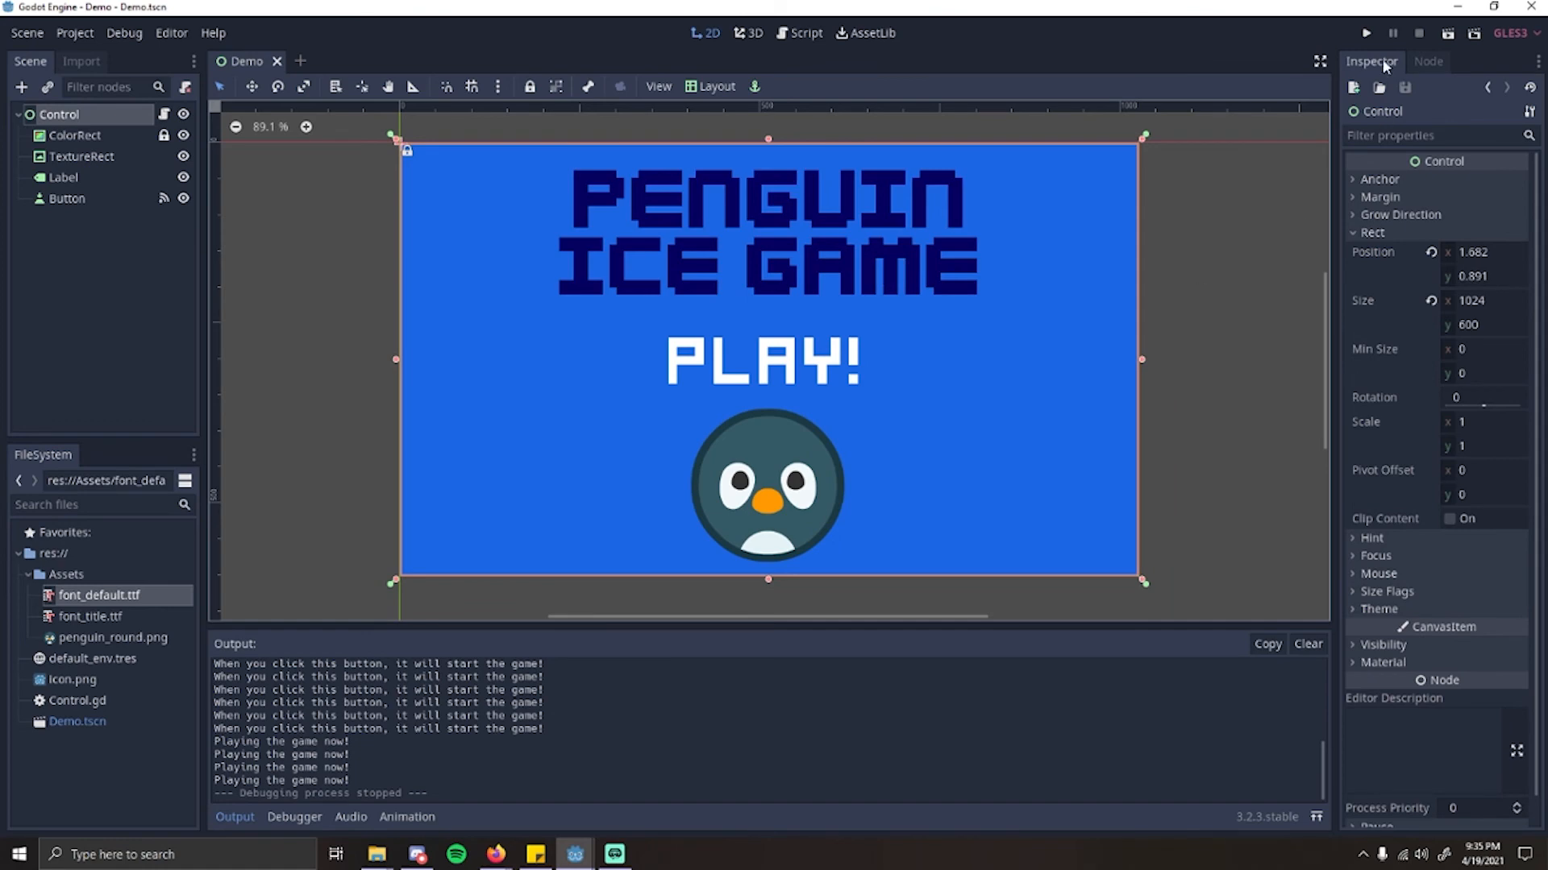
# Step: Run the whole project again, test the "Play!" button, and close the game window
pyautogui.click(1365, 32)
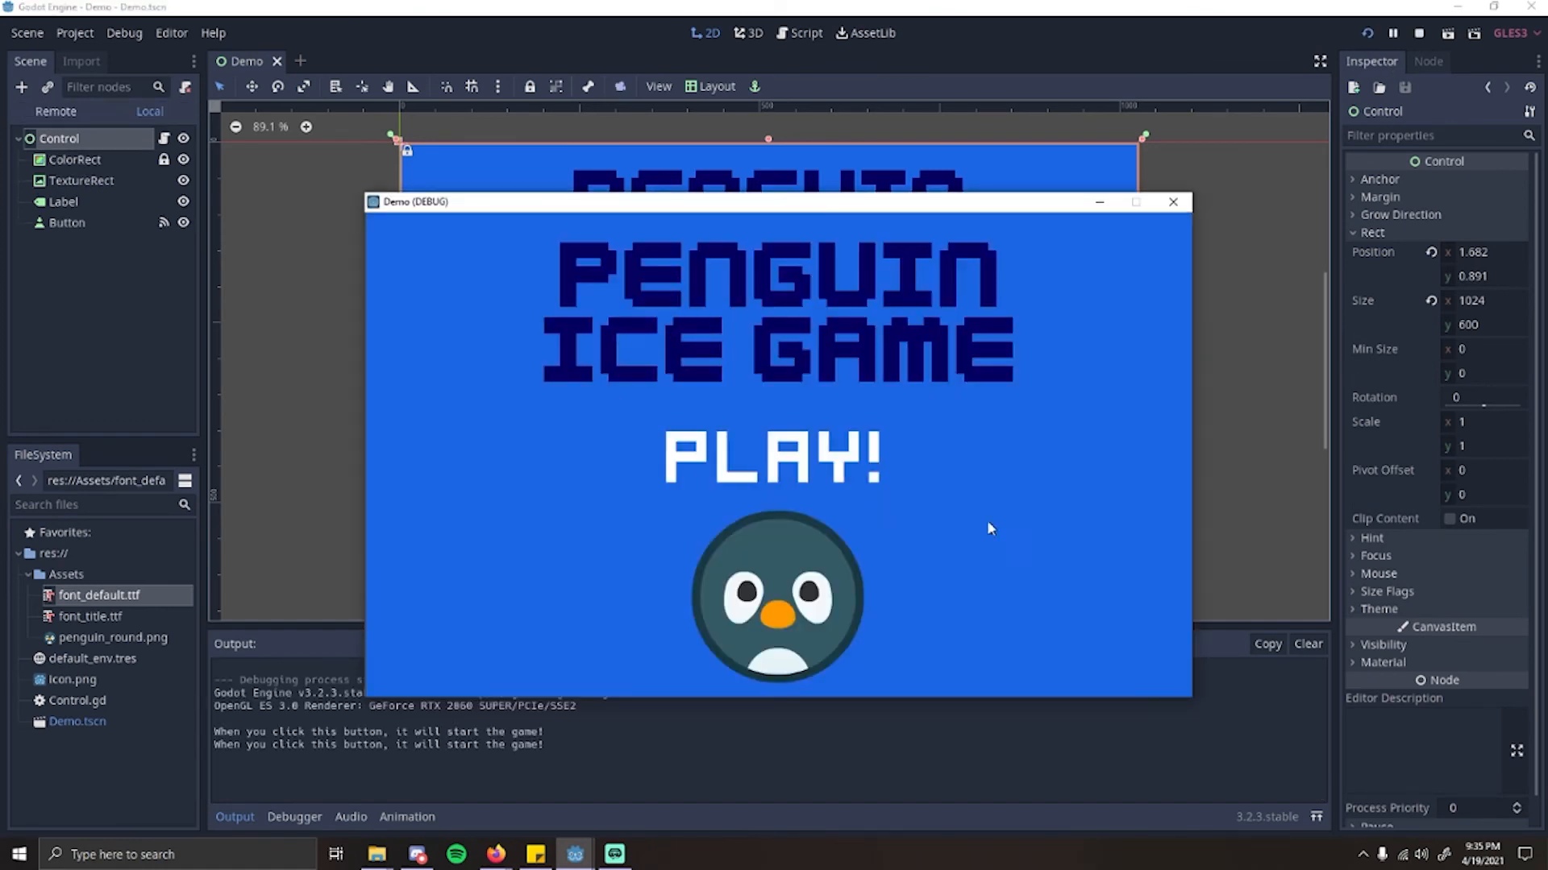
pyautogui.click(774, 457)
pyautogui.click(774, 457)
pyautogui.click(1172, 202)
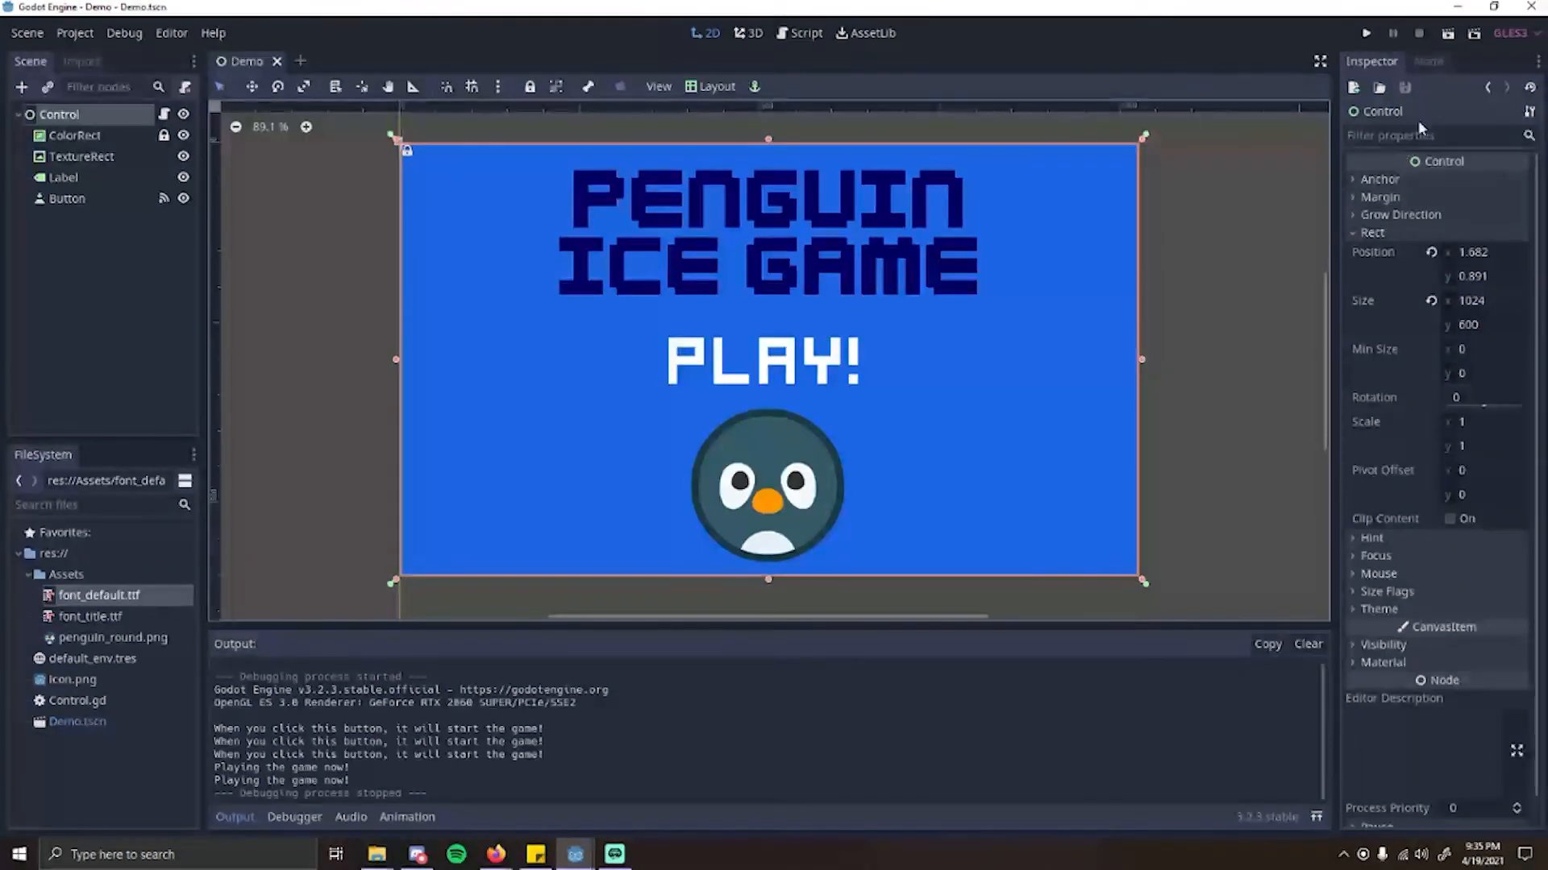
# Step: Compare running only the current scene with running the whole project, trying the "Play!" button and closing each game window
pyautogui.click(1450, 46)
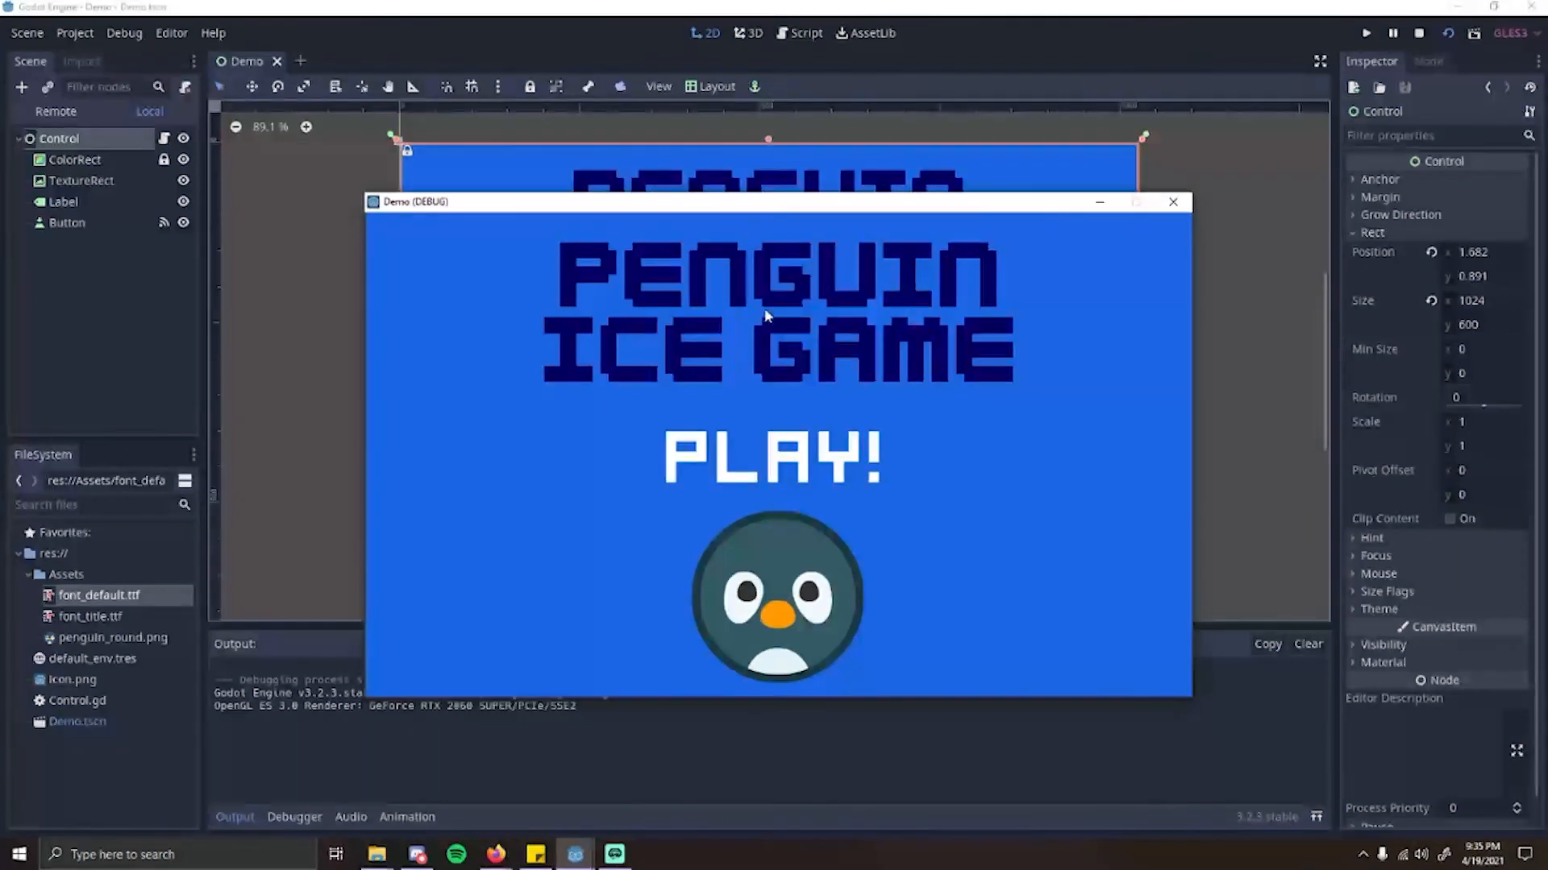
pyautogui.click(1173, 202)
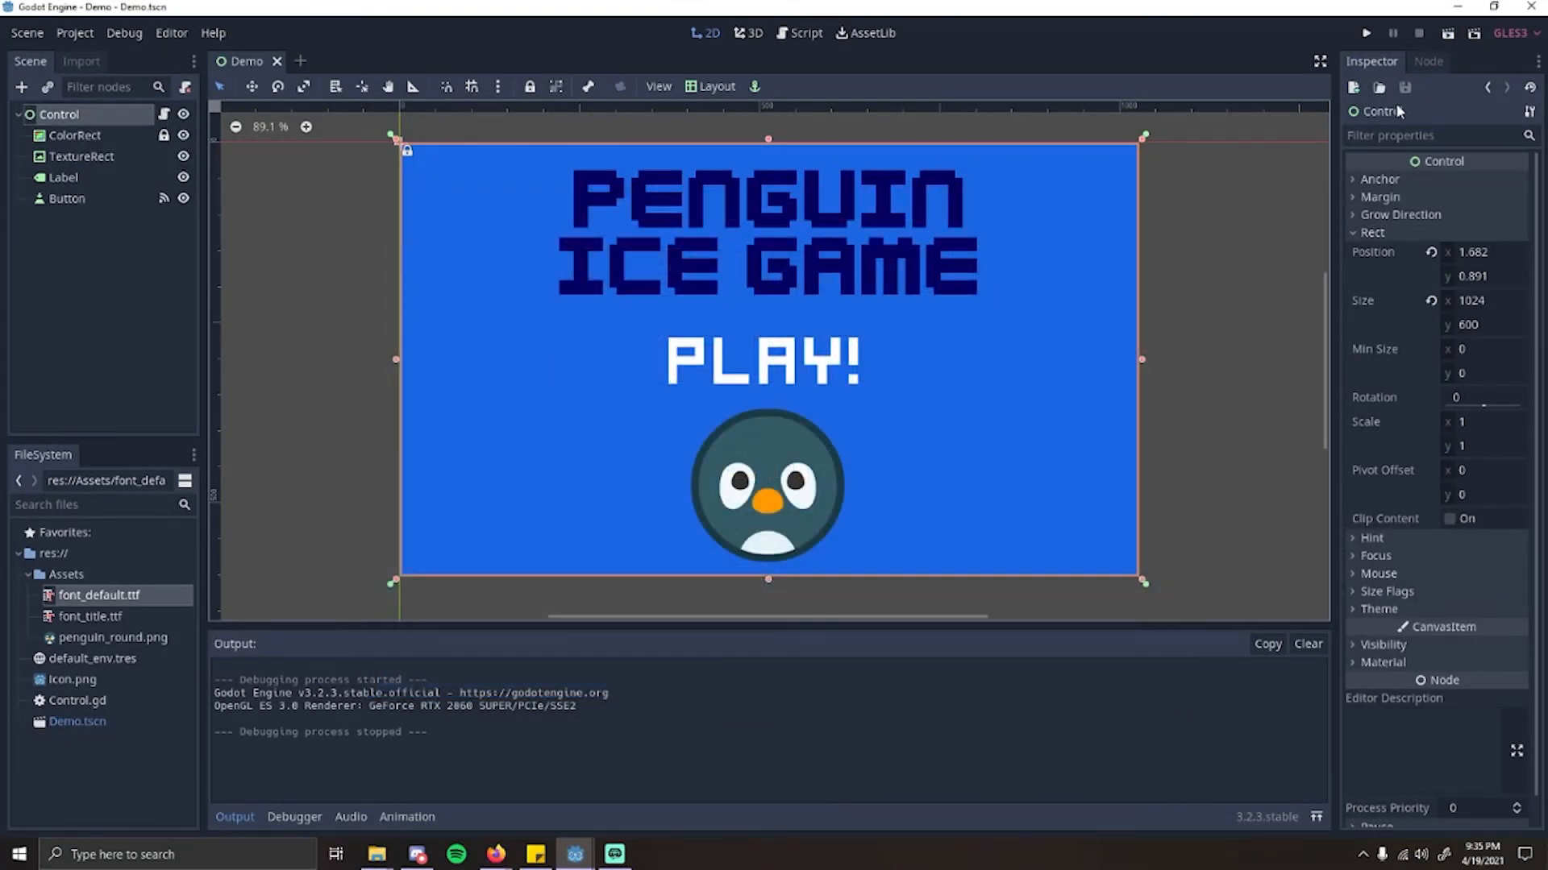
pyautogui.click(1362, 34)
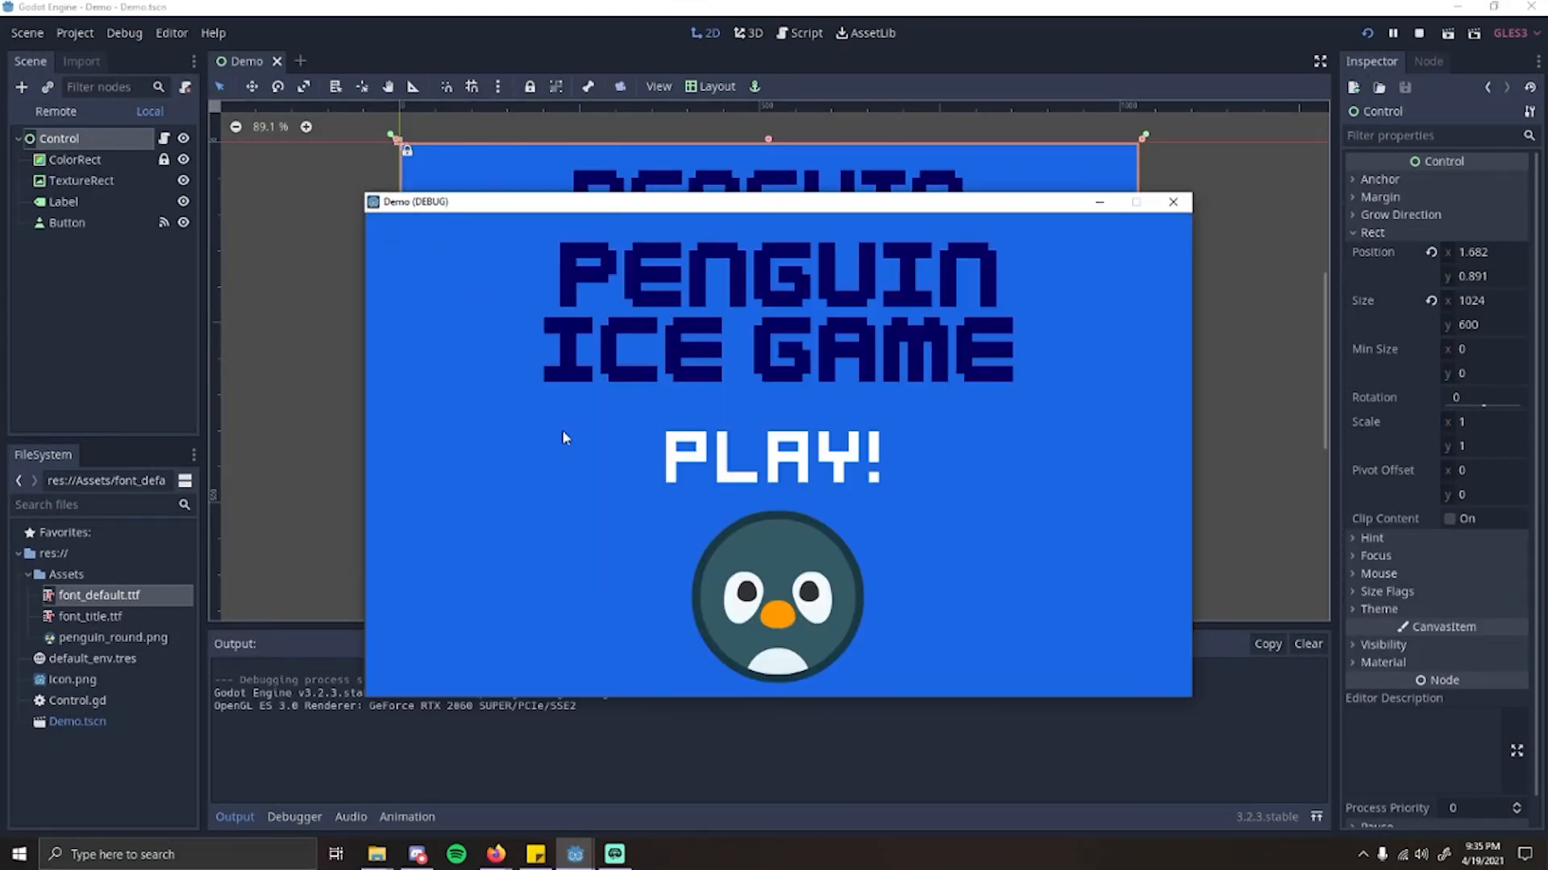
pyautogui.click(774, 458)
pyautogui.click(822, 458)
pyautogui.click(814, 459)
pyautogui.click(806, 457)
pyautogui.click(806, 458)
pyautogui.click(1173, 203)
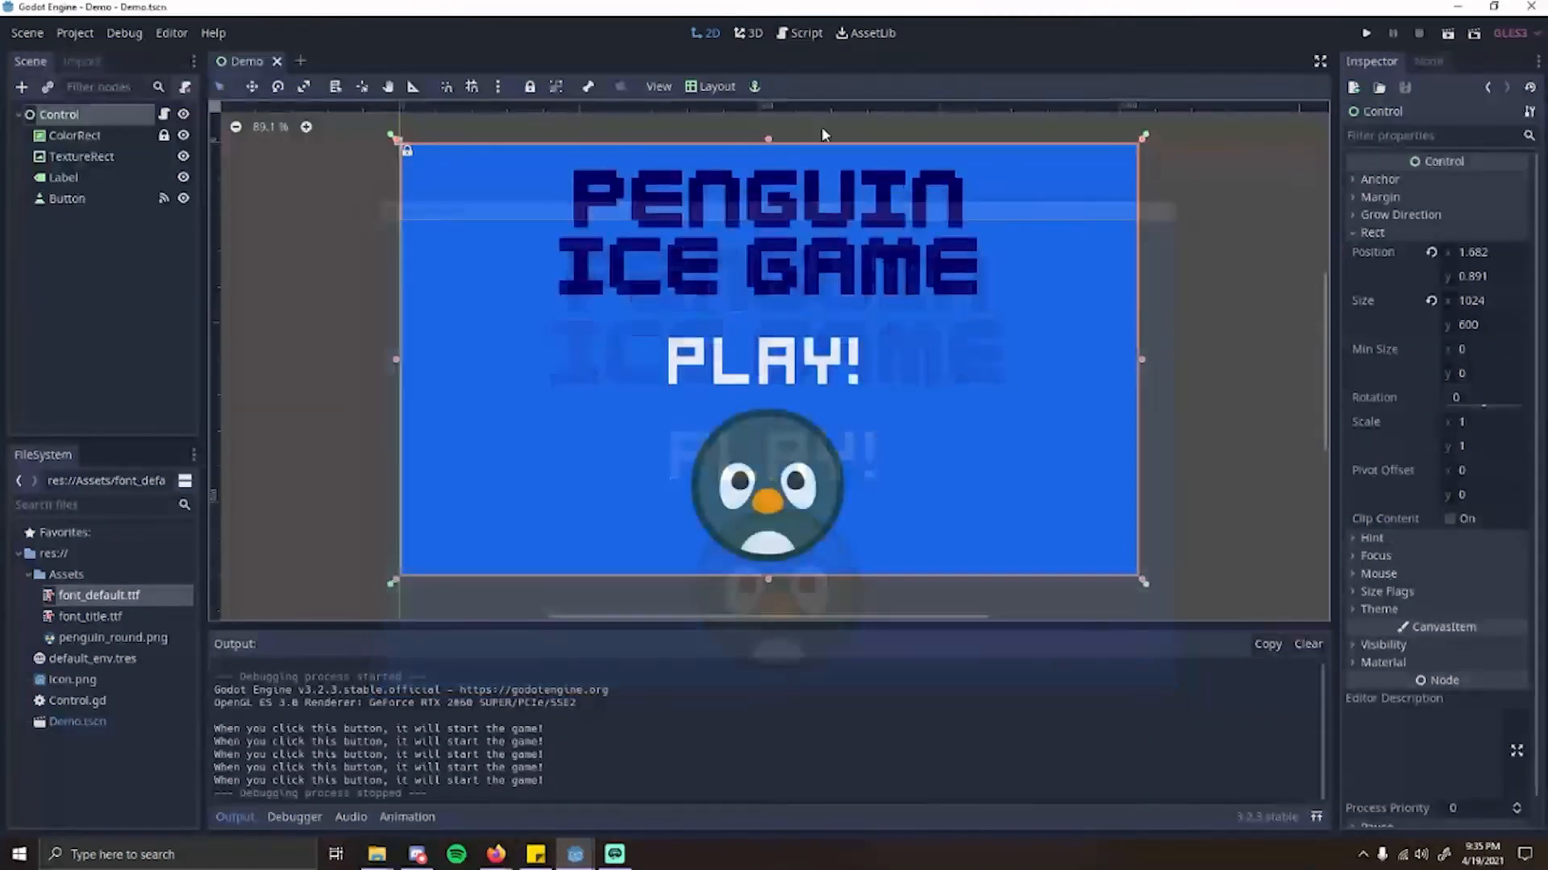
pyautogui.scroll(-1, 1259, 429)
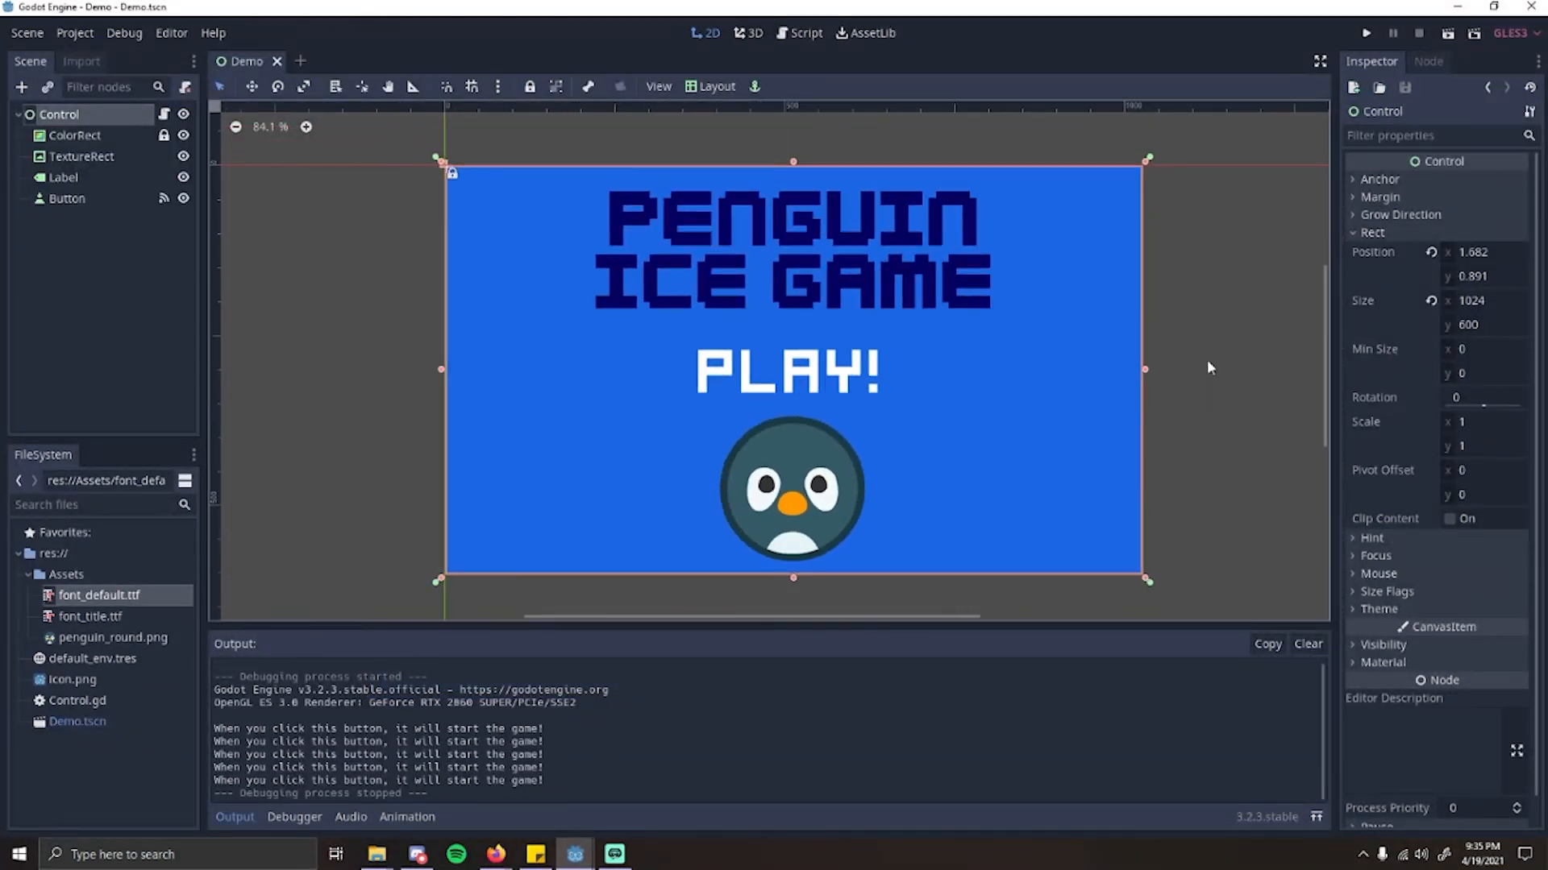
pyautogui.scroll(-1, 1207, 371)
pyautogui.scroll(1, 1211, 354)
pyautogui.scroll(-1, 1198, 407)
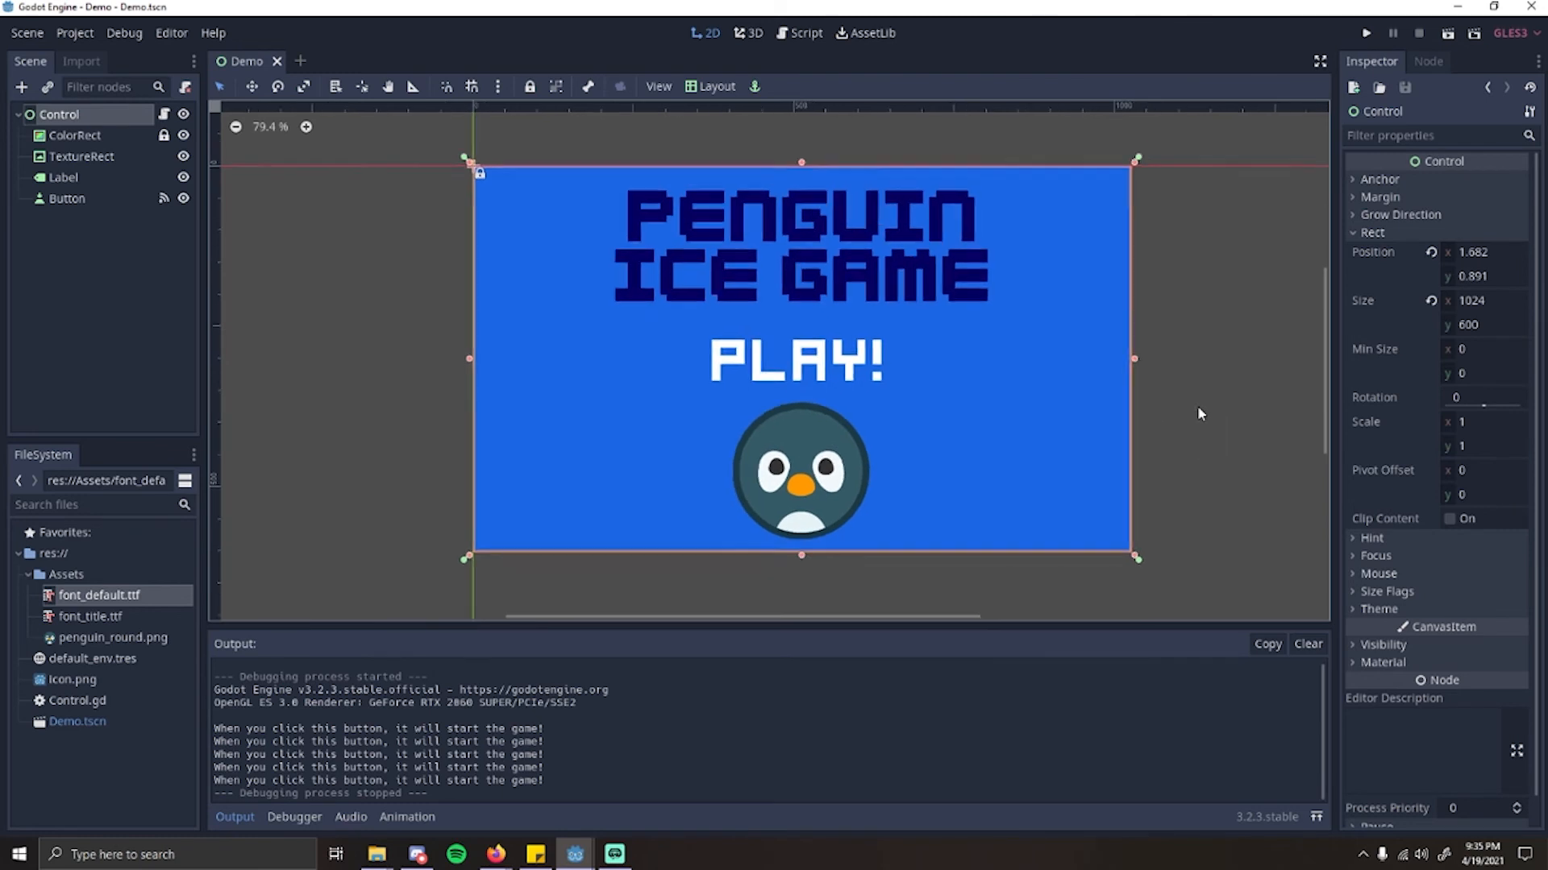
pyautogui.scroll(1, 1162, 405)
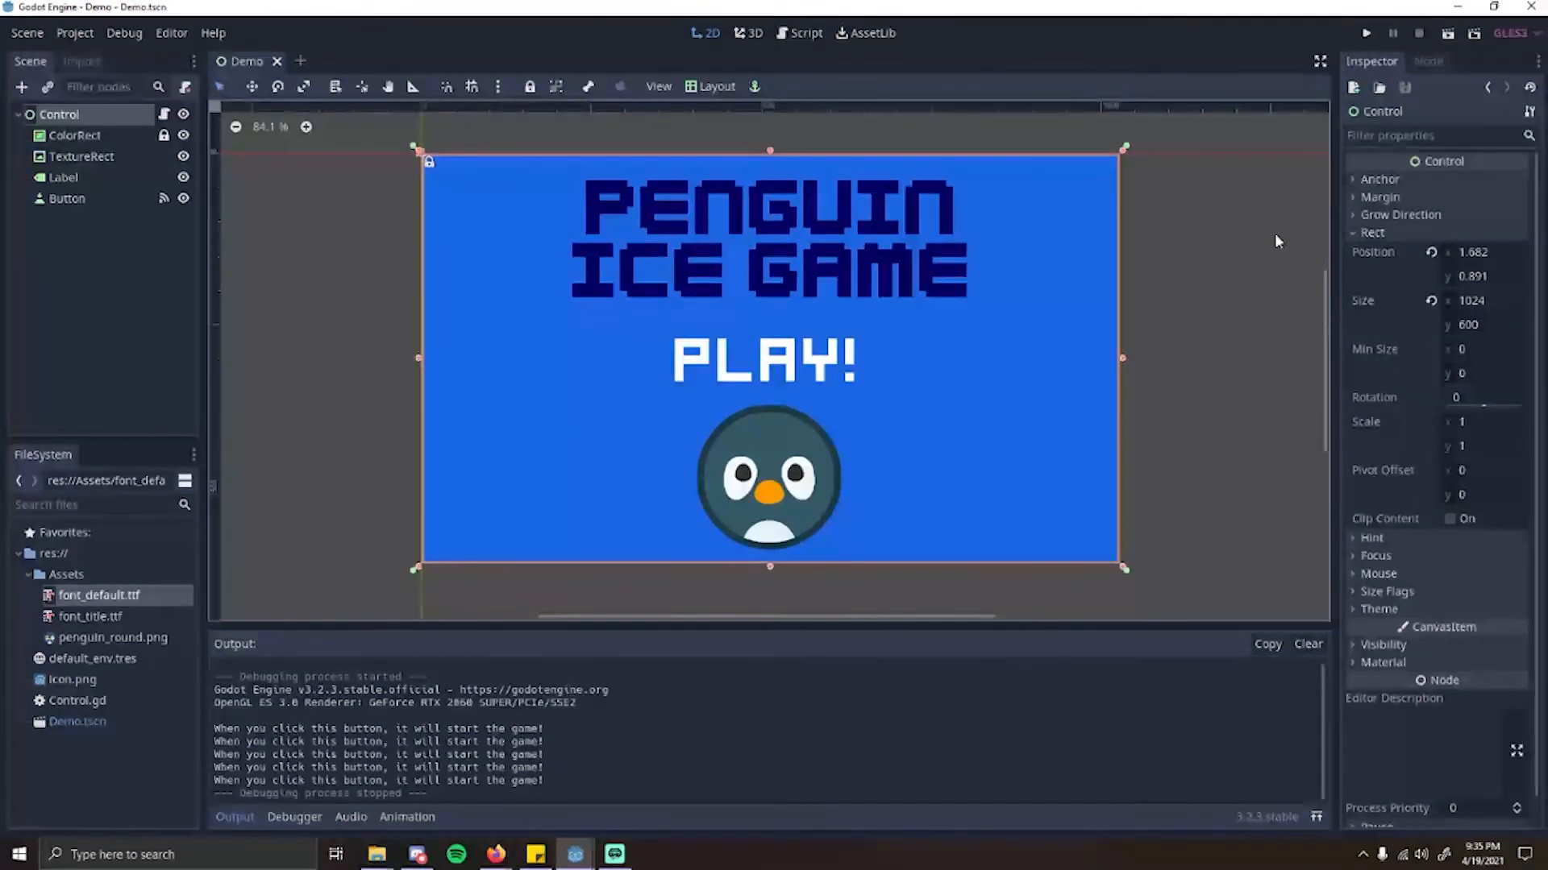
pyautogui.click(78, 35)
pyautogui.click(85, 138)
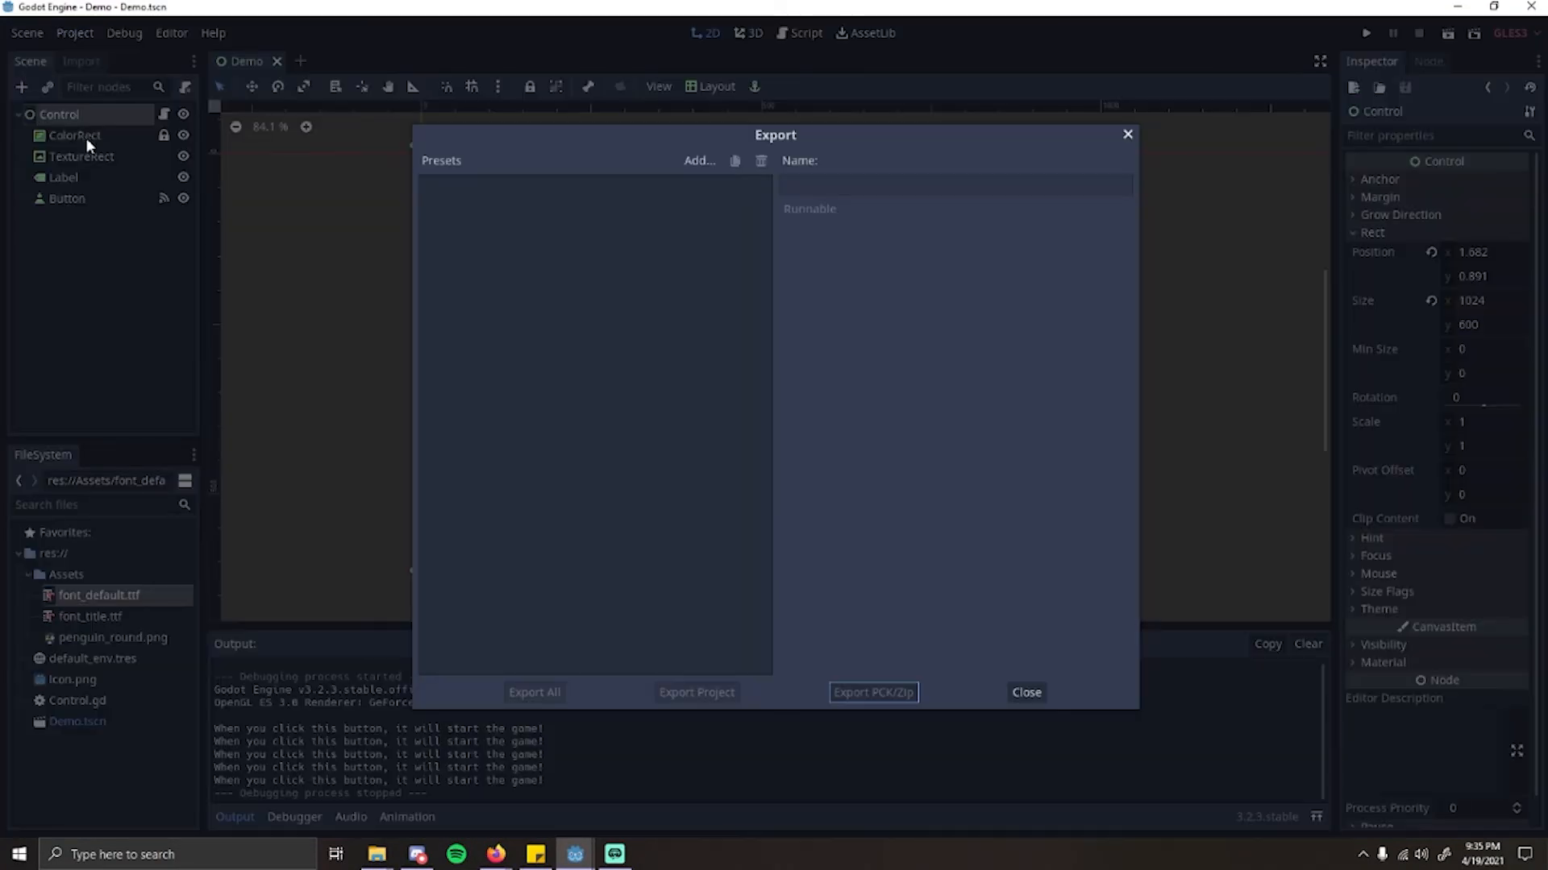
pyautogui.click(682, 295)
pyautogui.click(1127, 134)
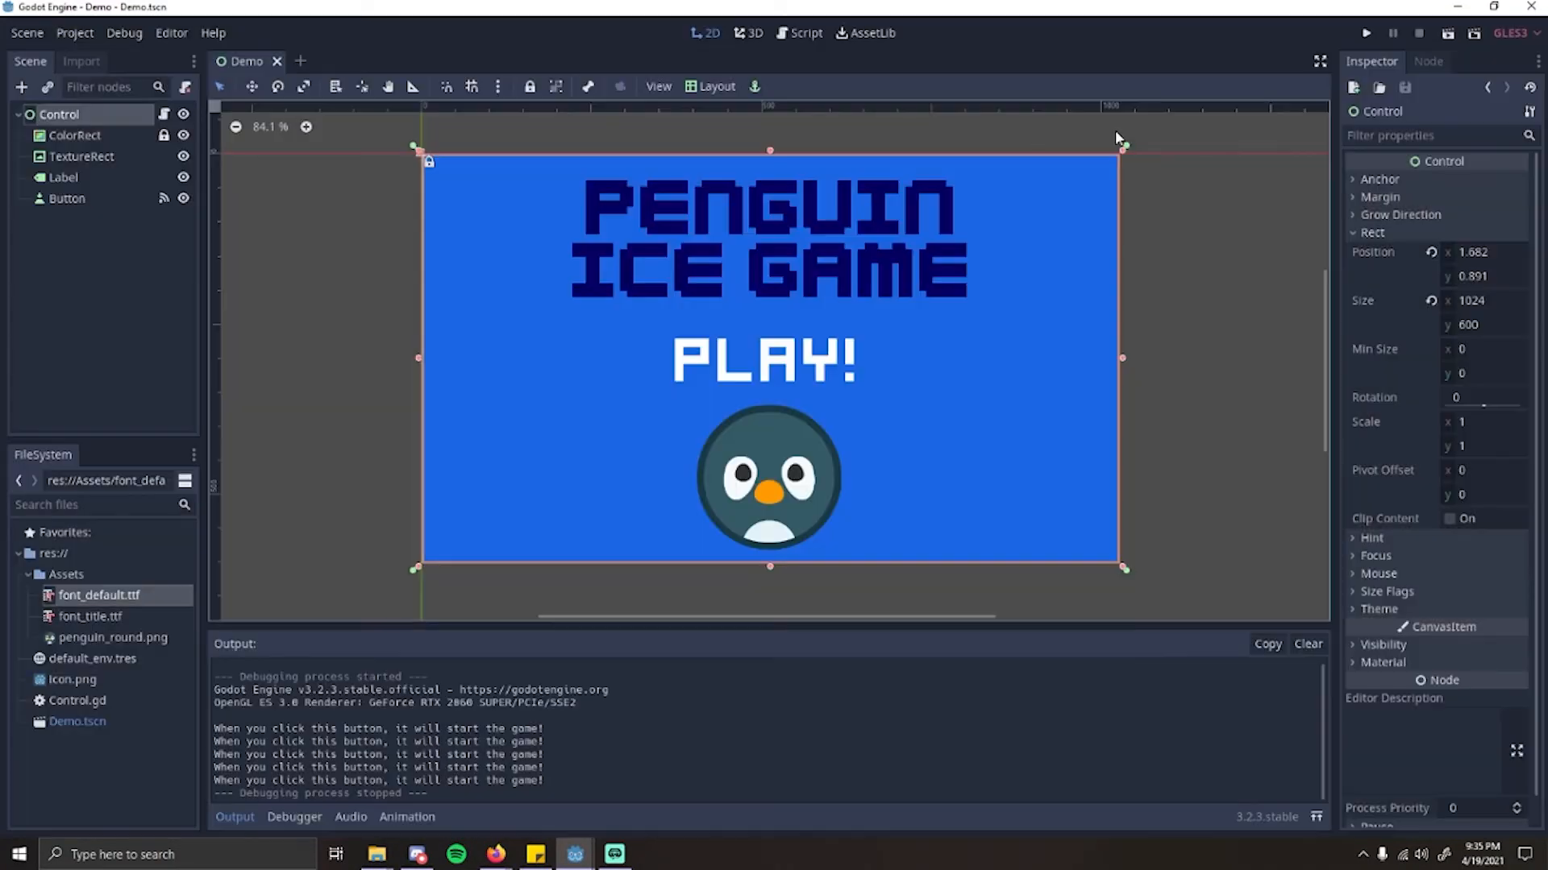
# Step: With the project export window open, find the export templates on Godot's download page in Firefox, and return to the Godot editor
pyautogui.click(75, 33)
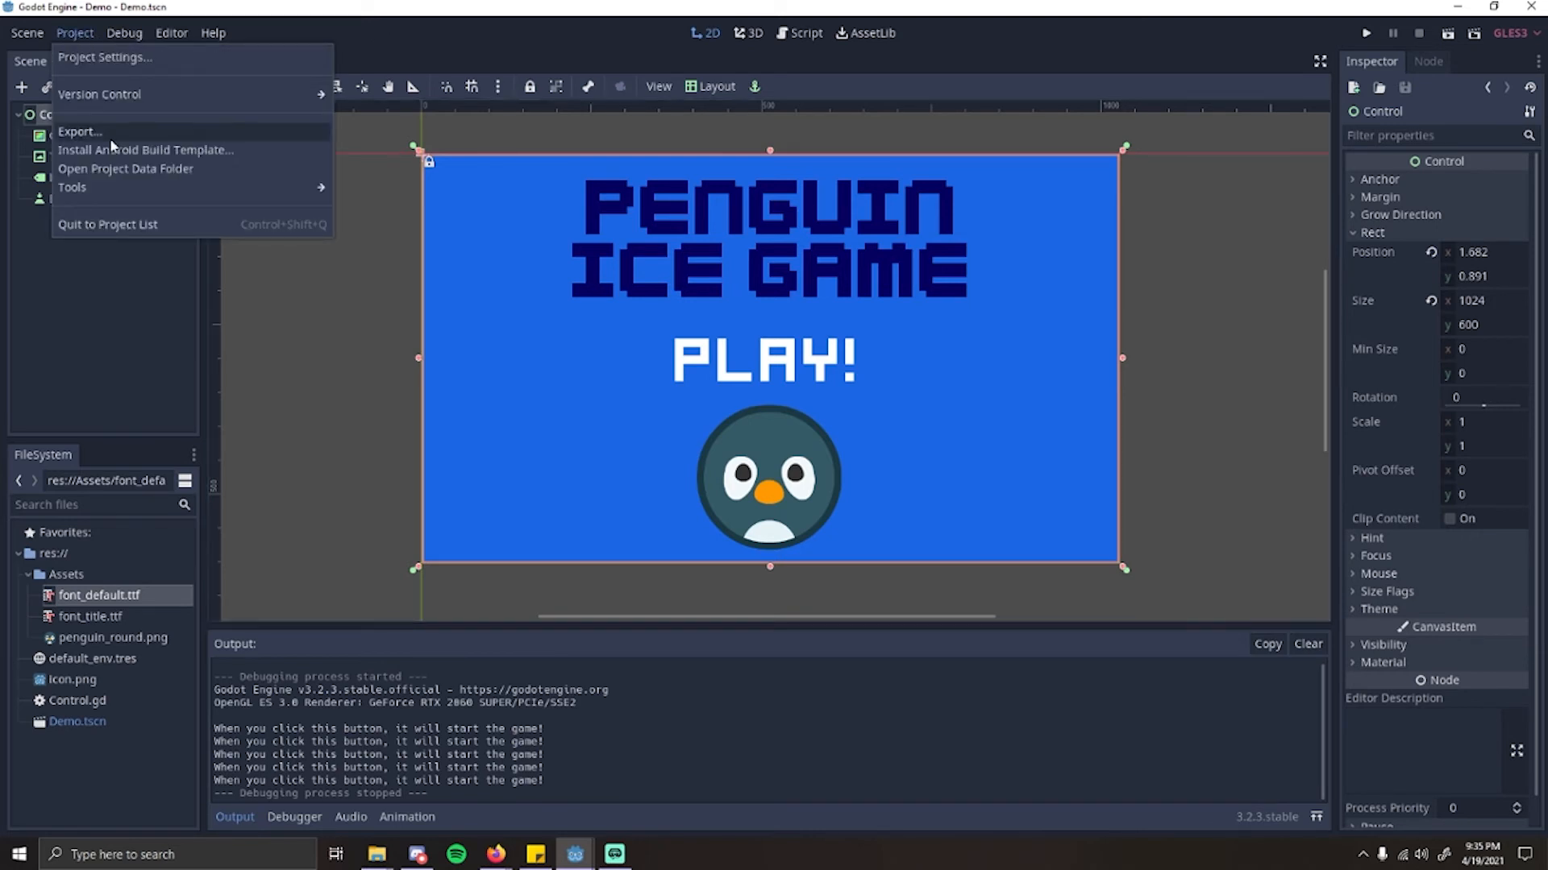
pyautogui.click(107, 136)
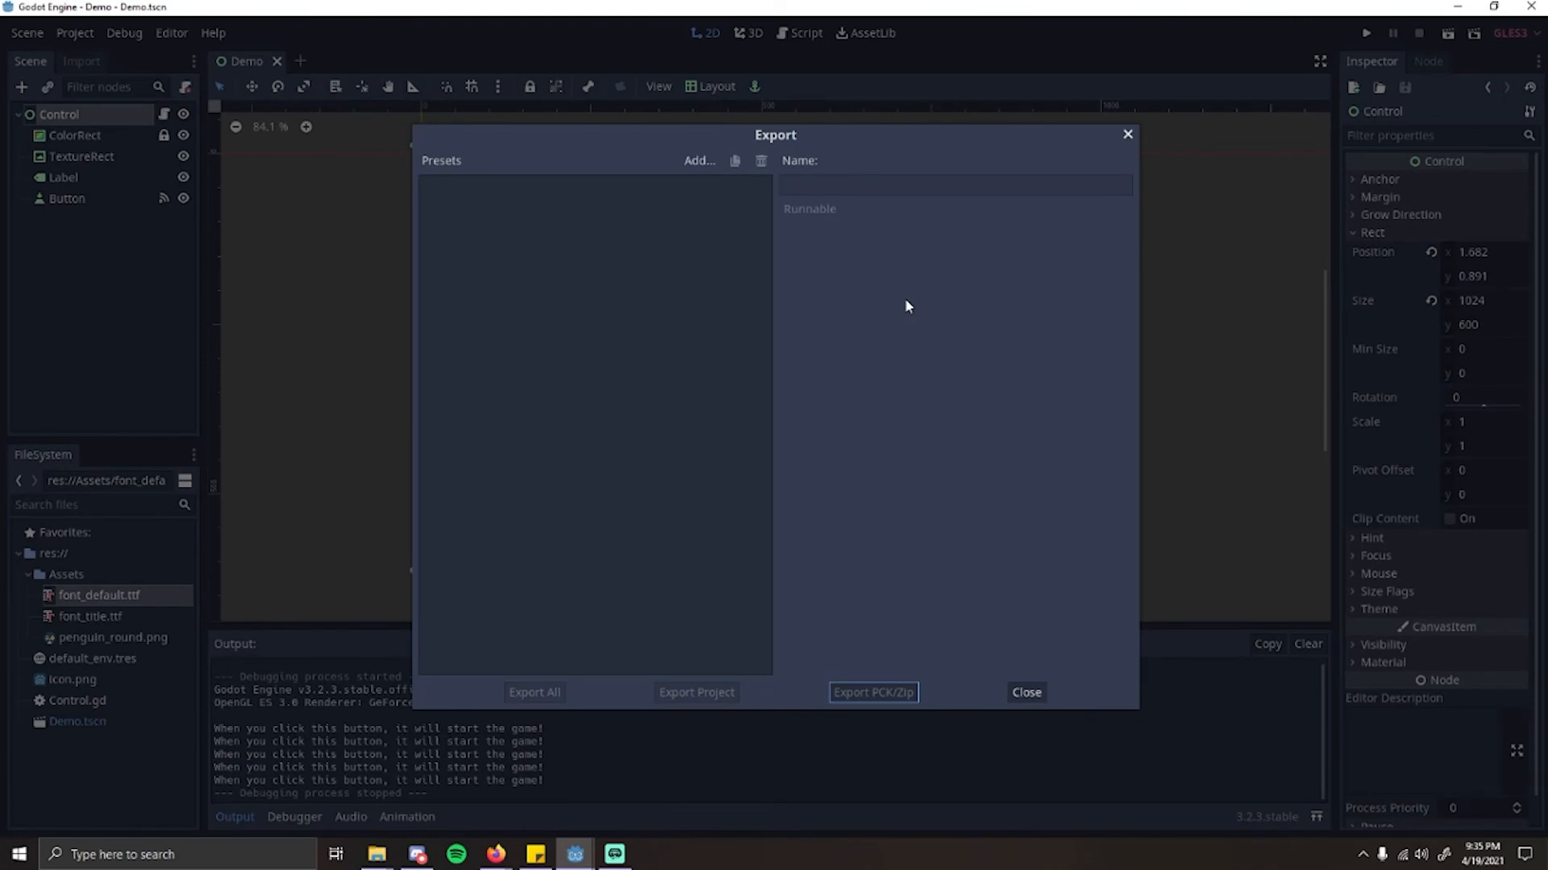
pyautogui.moveTo(496, 853)
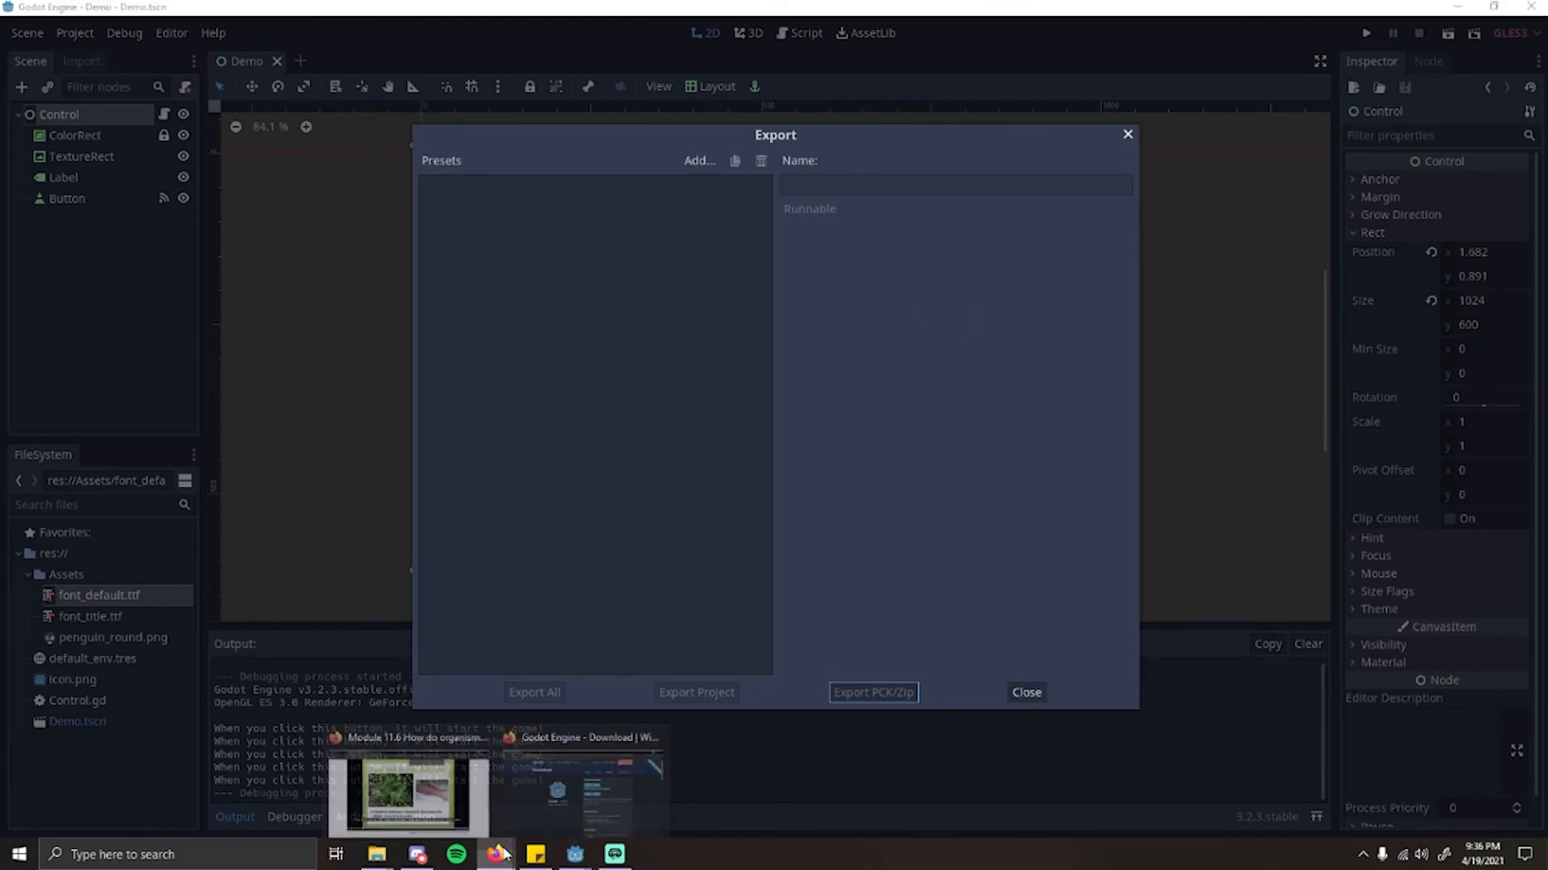
pyautogui.click(519, 810)
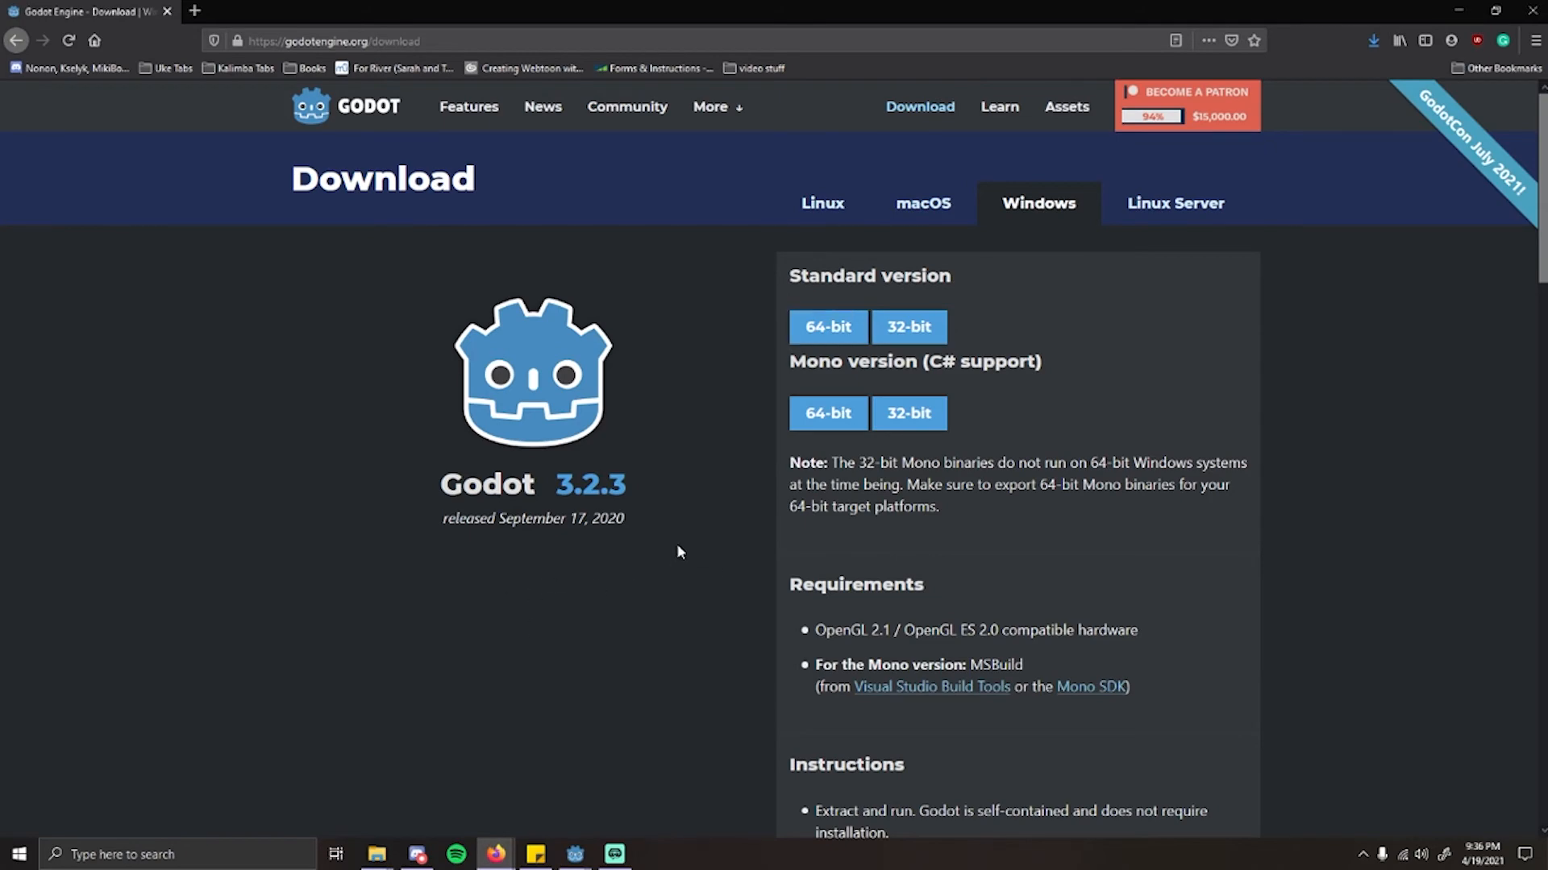
pyautogui.scroll(-12, 680, 545)
pyautogui.scroll(3, 359, 503)
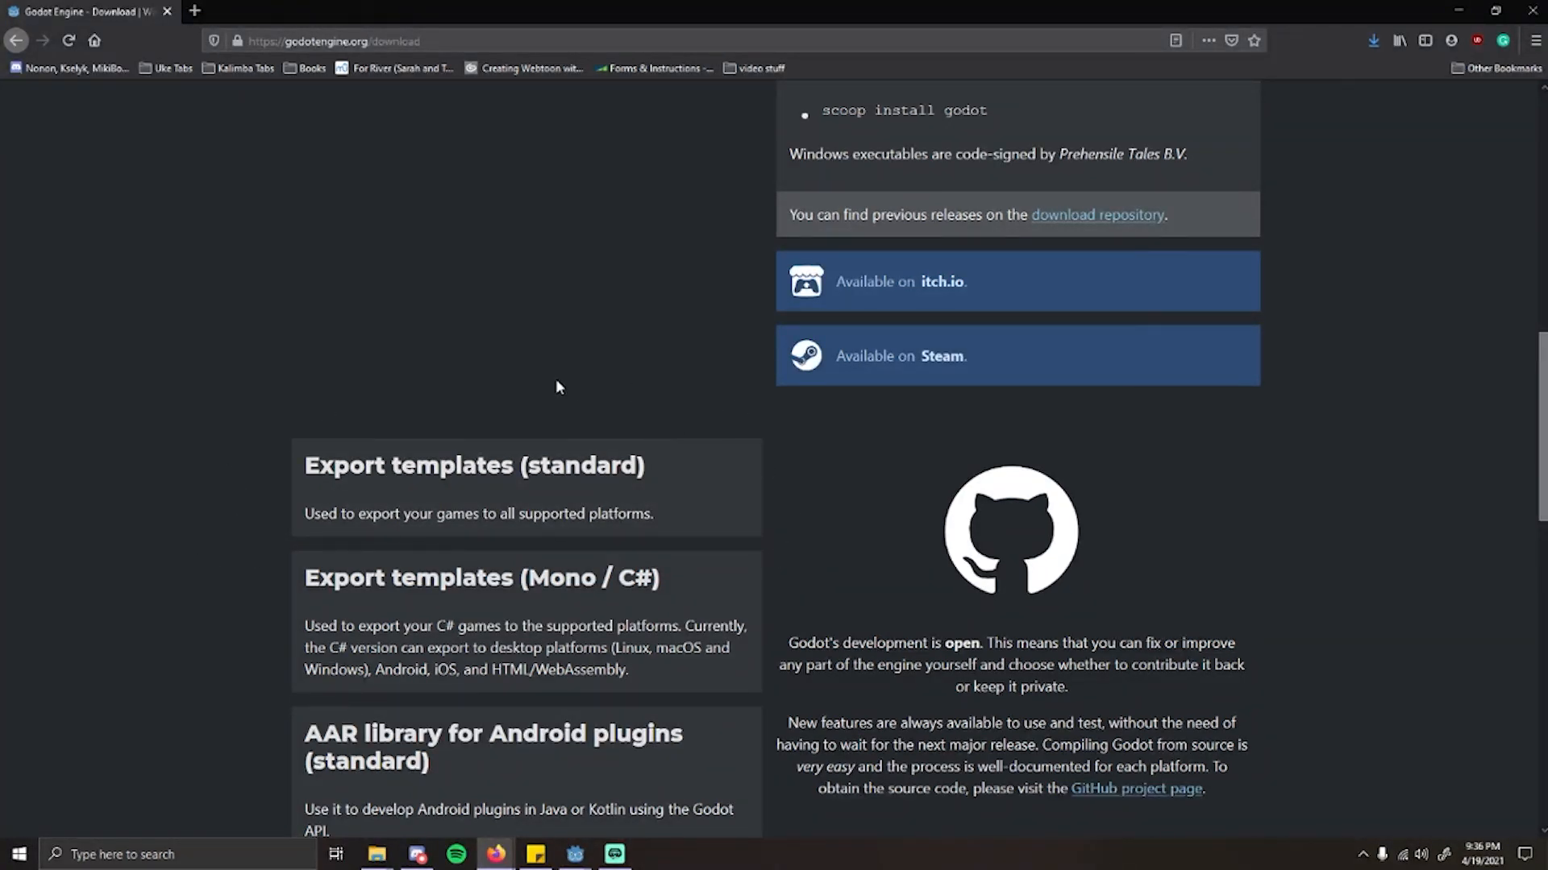
pyautogui.click(655, 808)
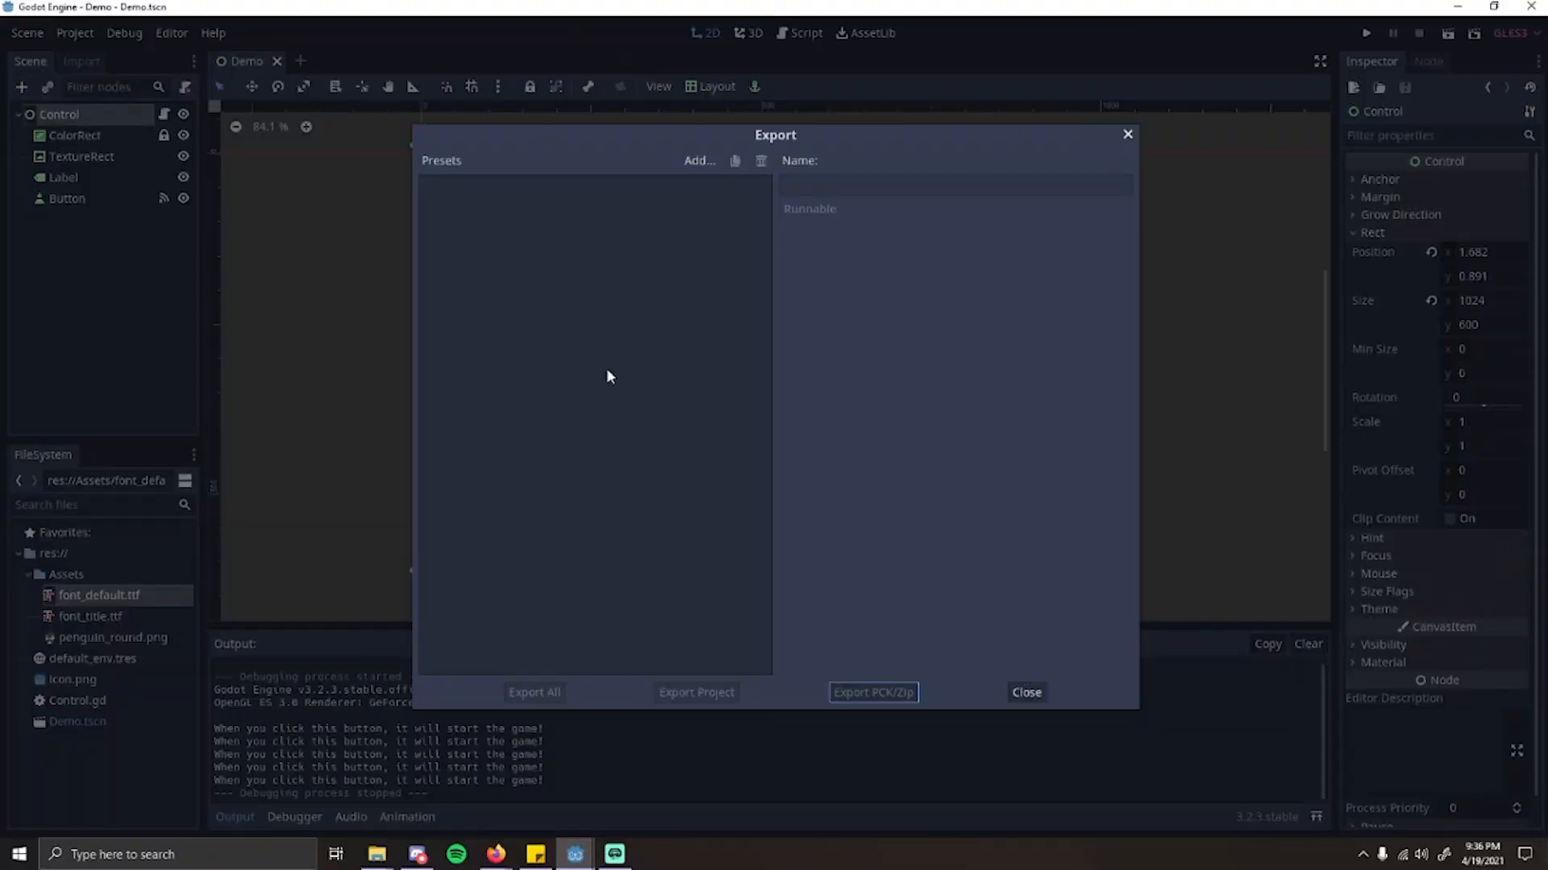
pyautogui.click(1127, 134)
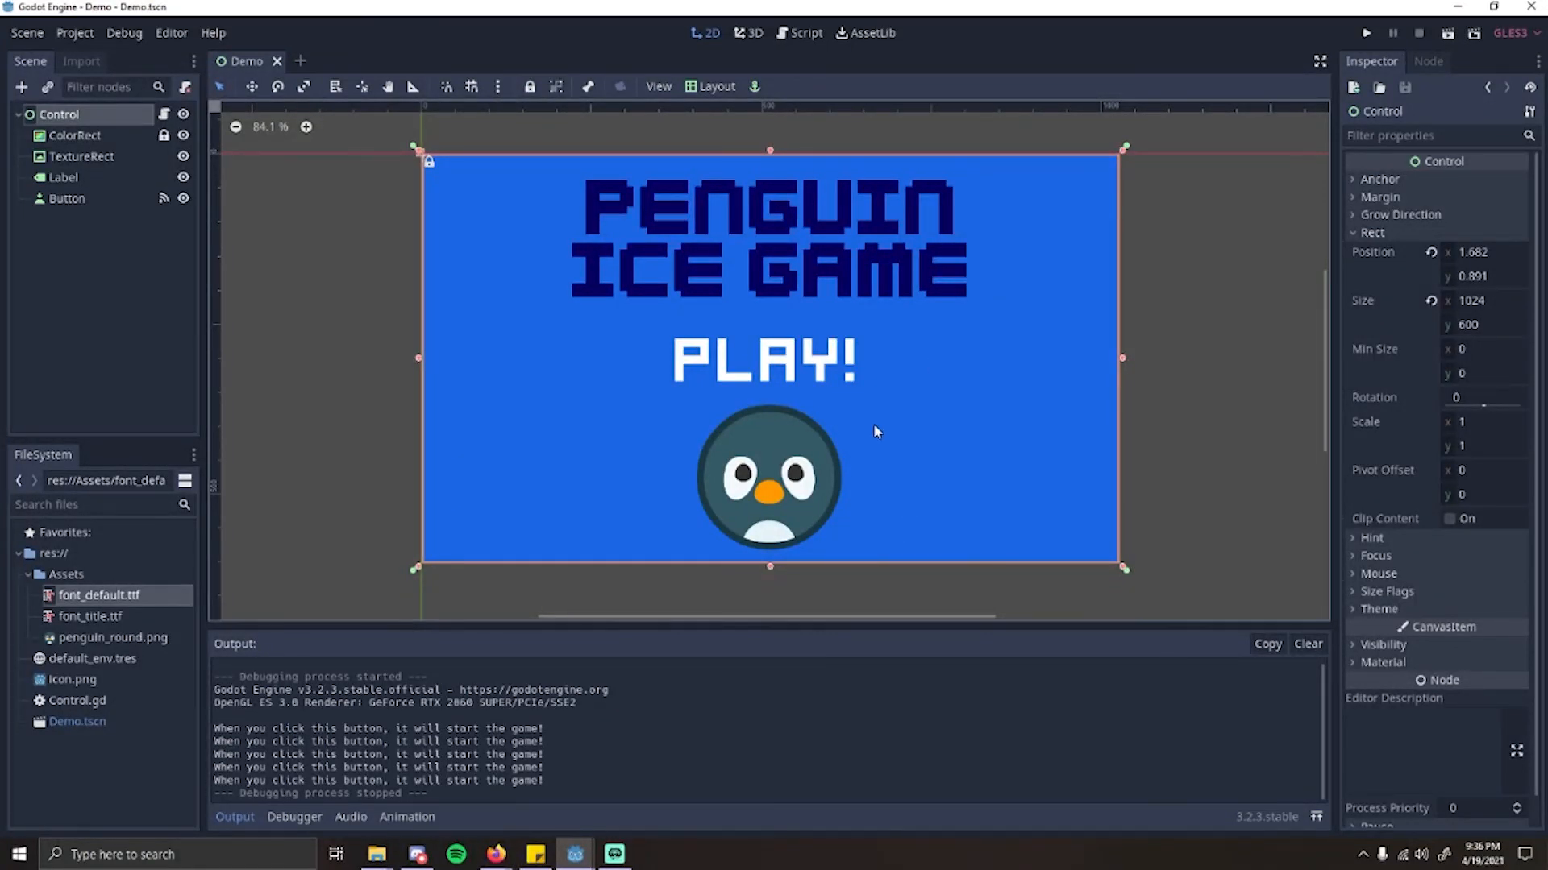
# Step: Open the project's export settings and add an HTML5 export preset
pyautogui.click(75, 33)
pyautogui.click(94, 50)
pyautogui.click(75, 32)
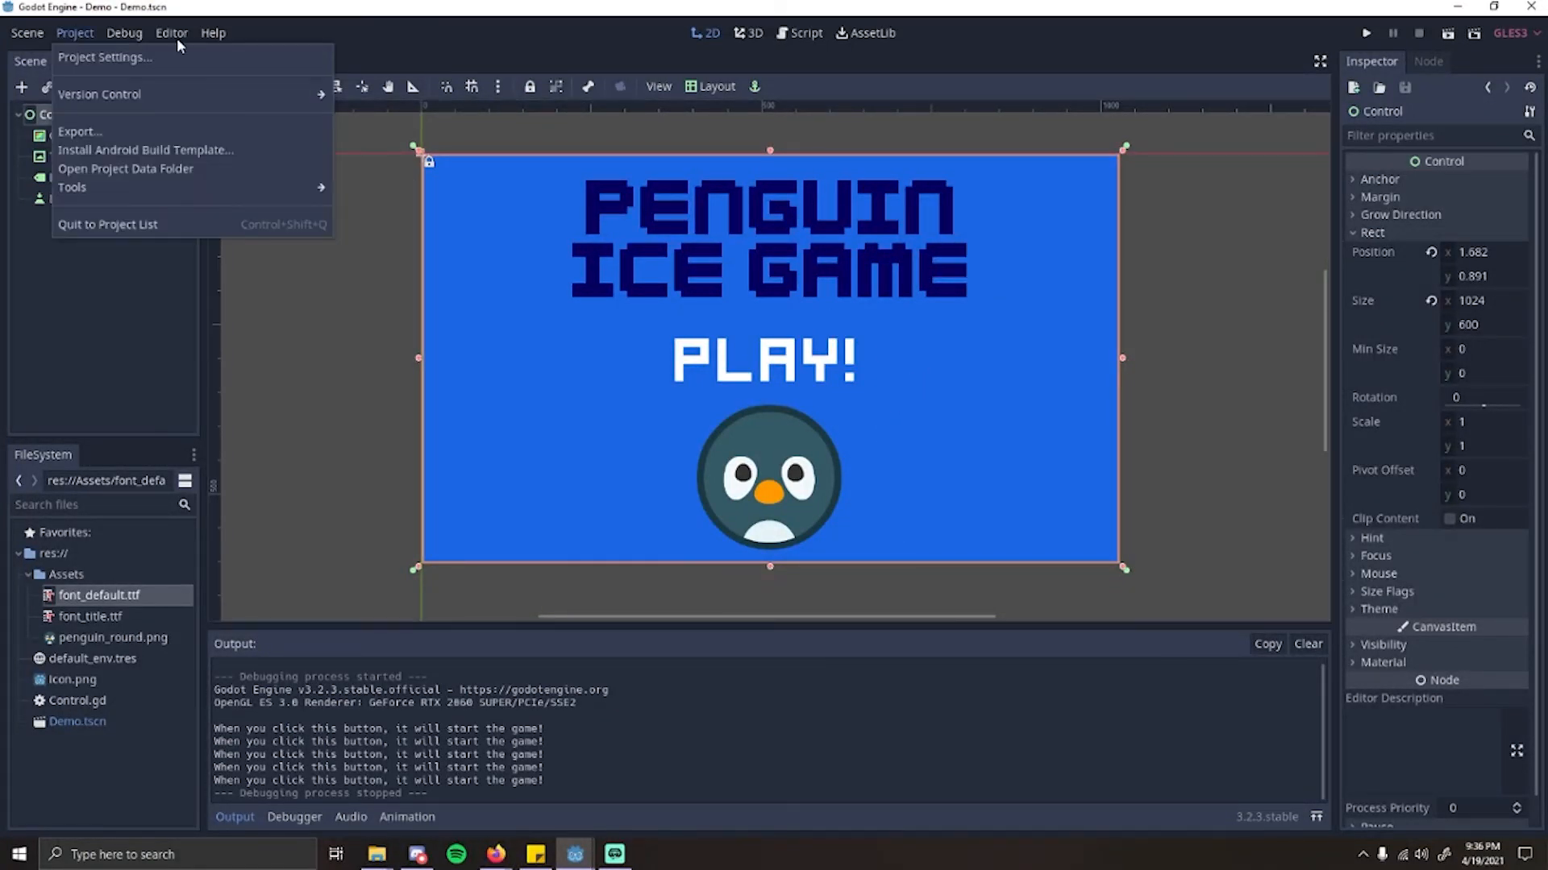
pyautogui.click(81, 132)
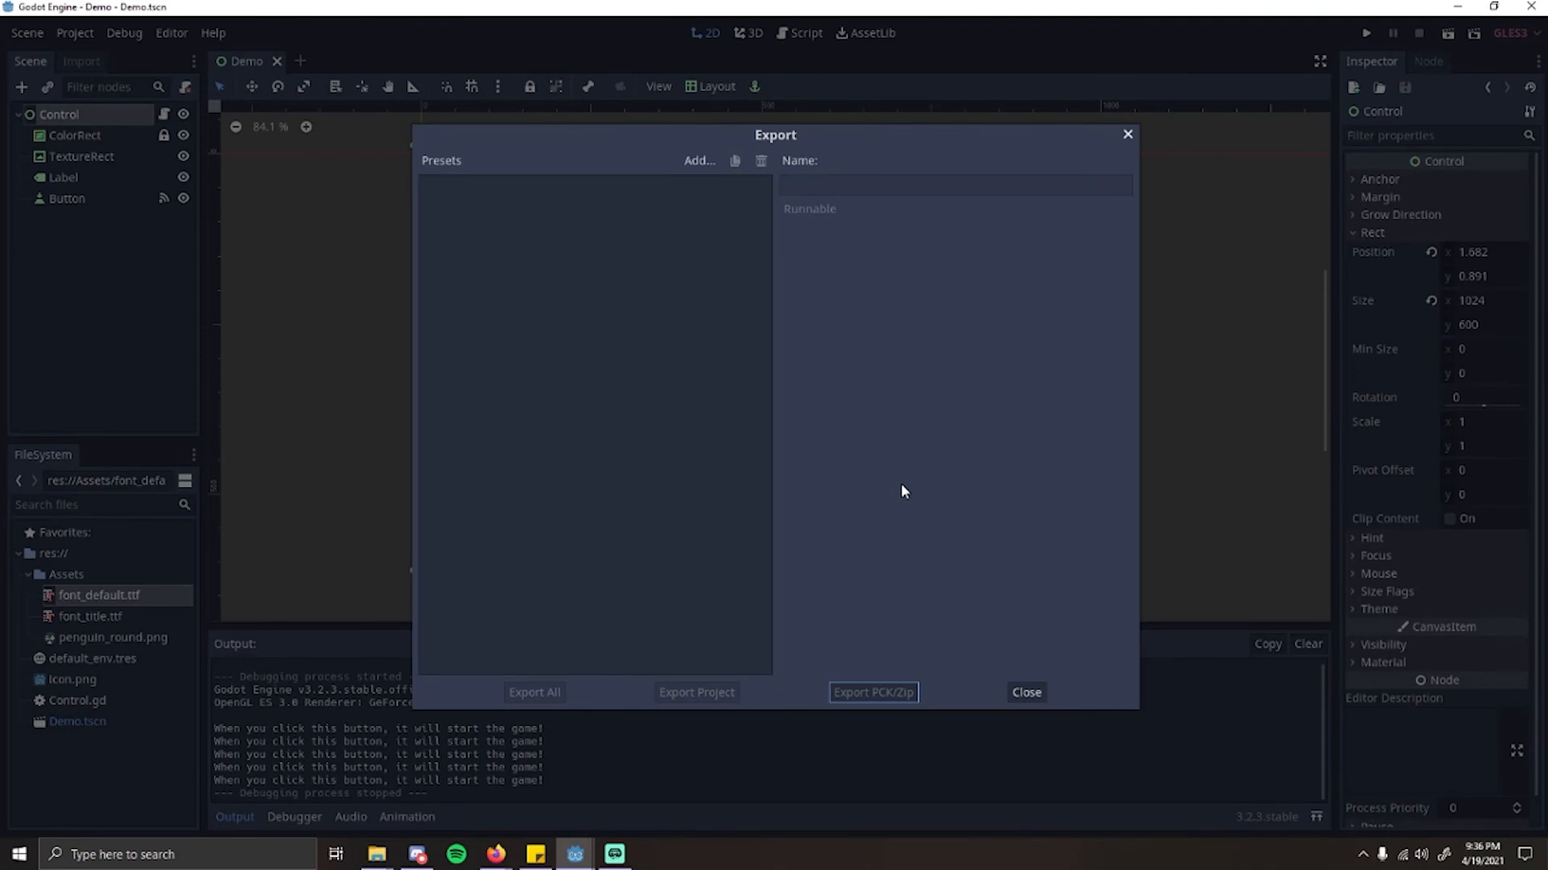
pyautogui.click(698, 160)
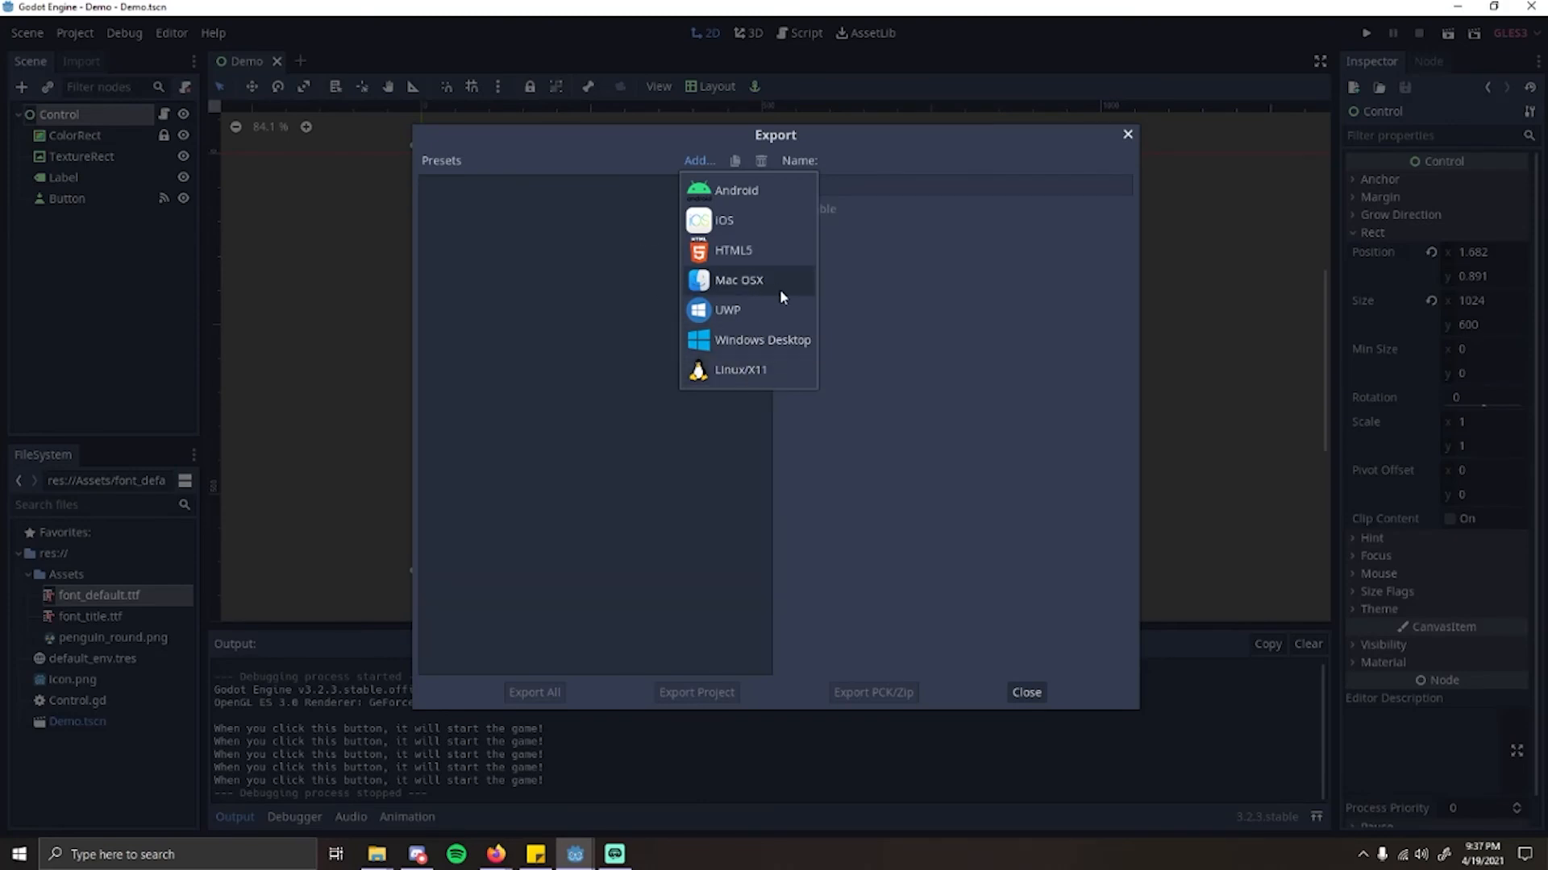
pyautogui.click(762, 253)
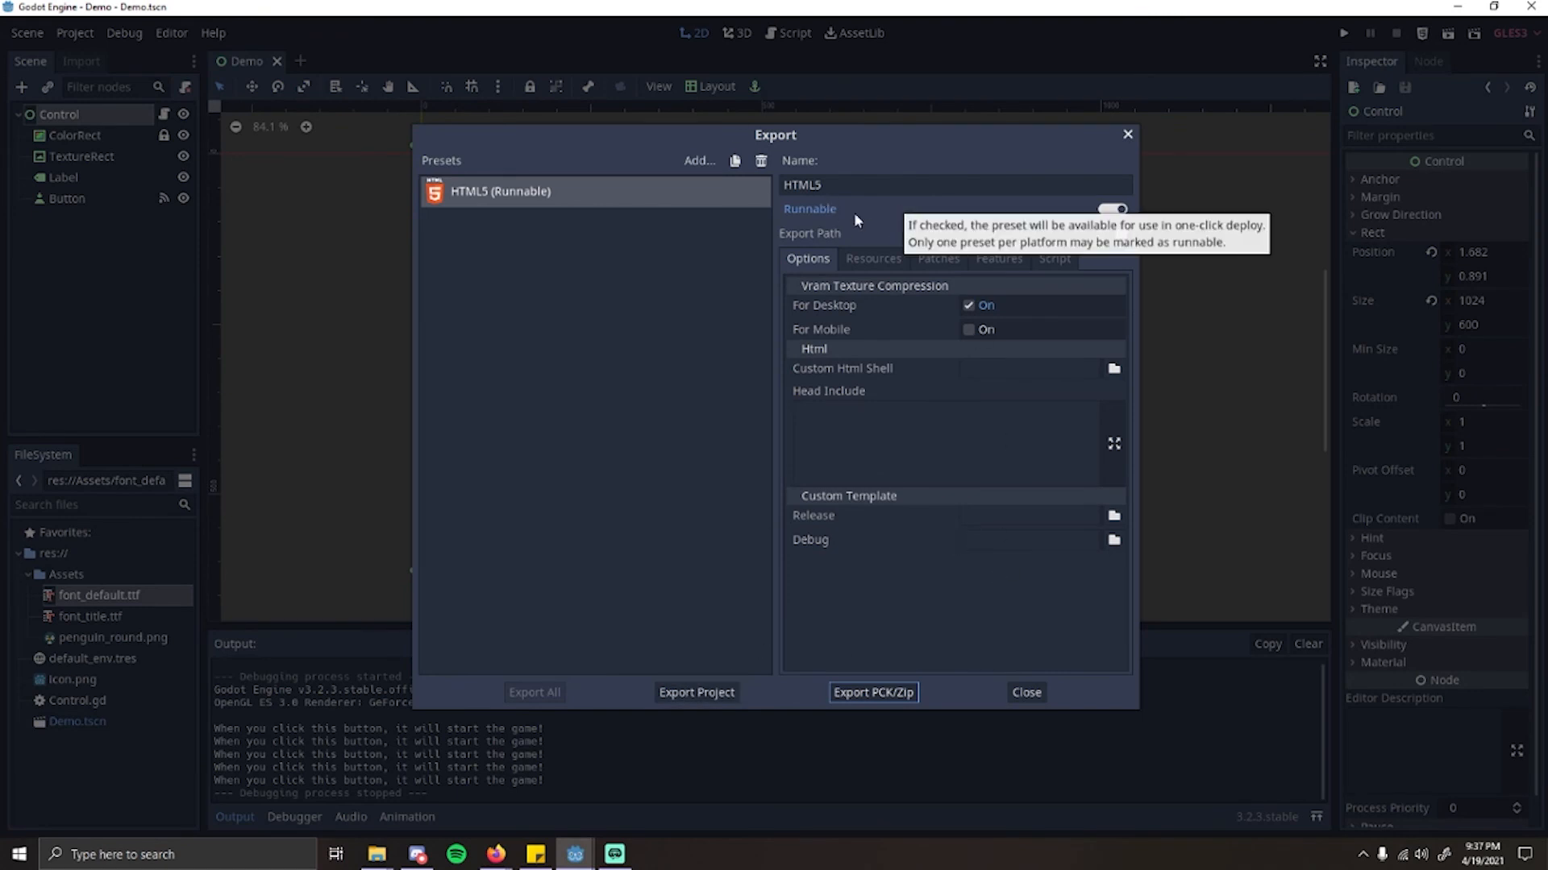
# Step: Set the HTML5 preset's export path to a file named index in the Test folder on the Desktop
pyautogui.click(1003, 239)
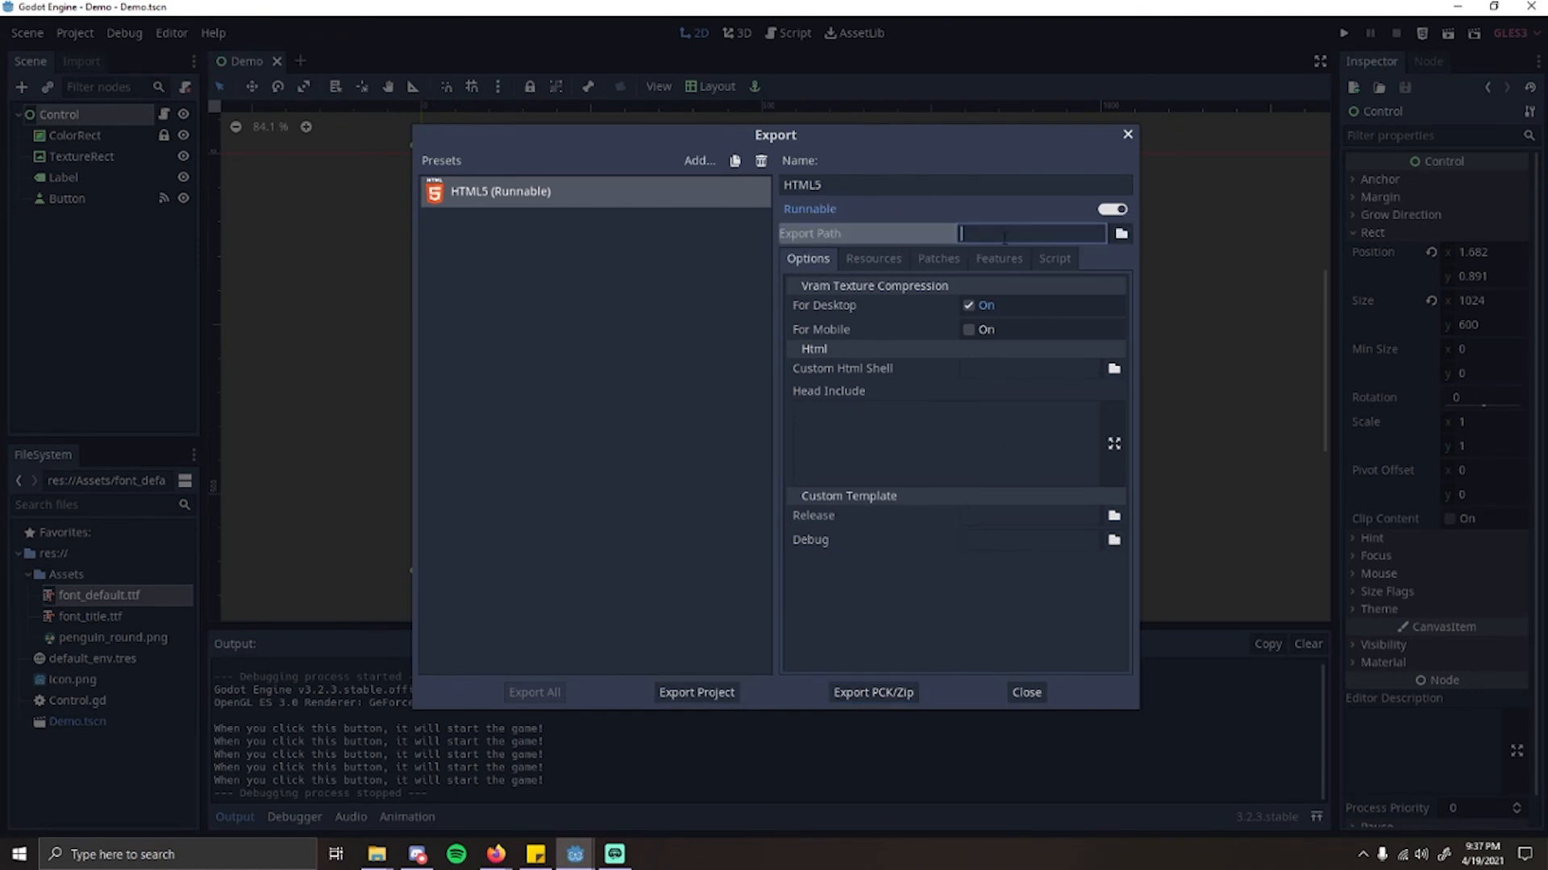
pyautogui.click(1121, 234)
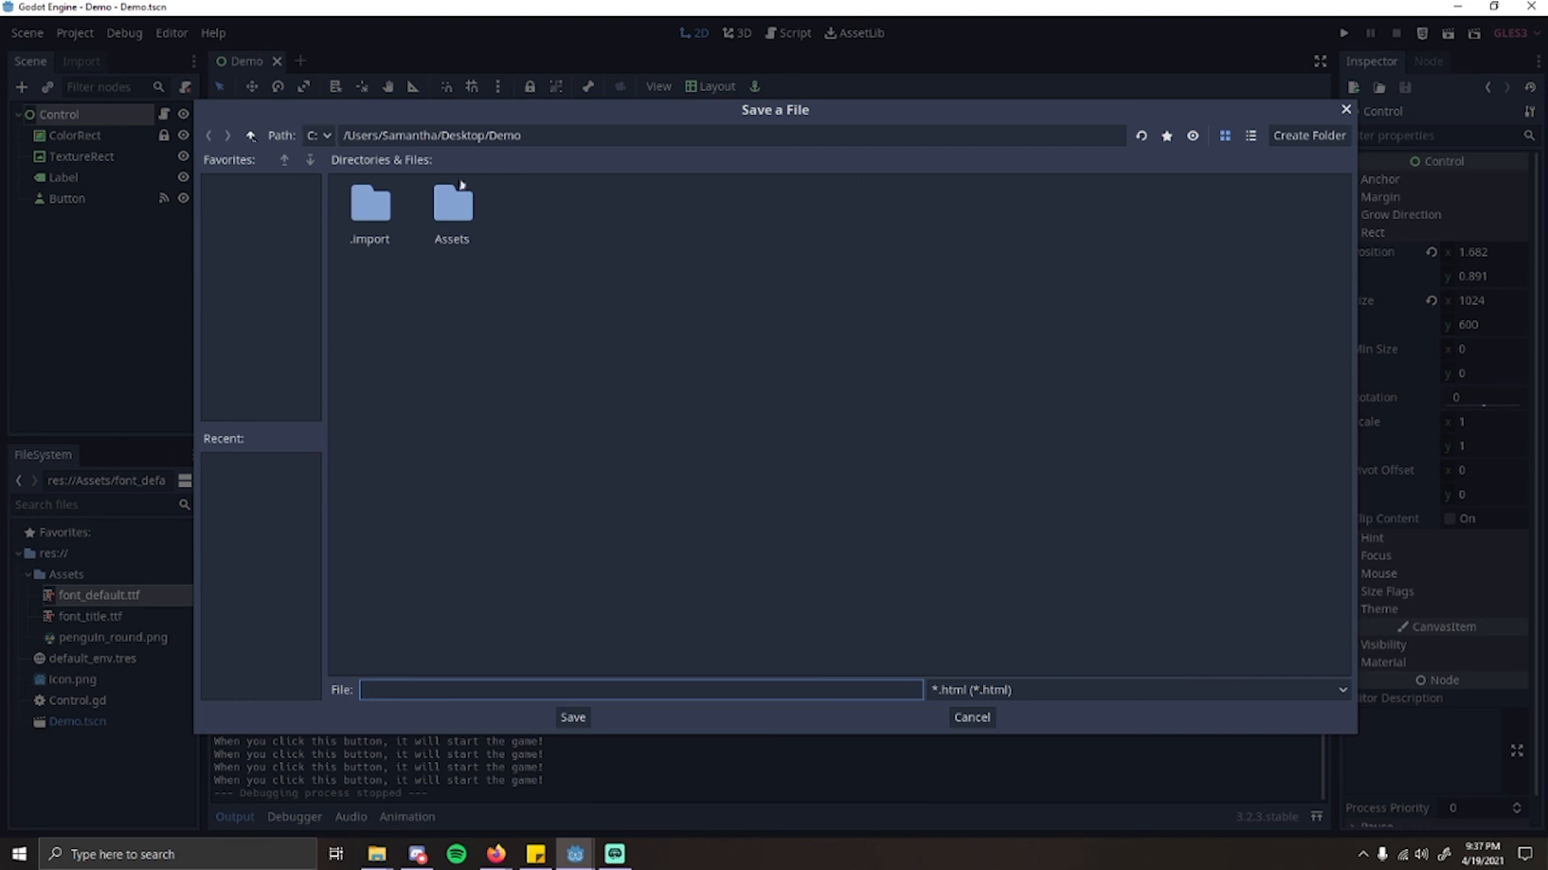
pyautogui.click(251, 135)
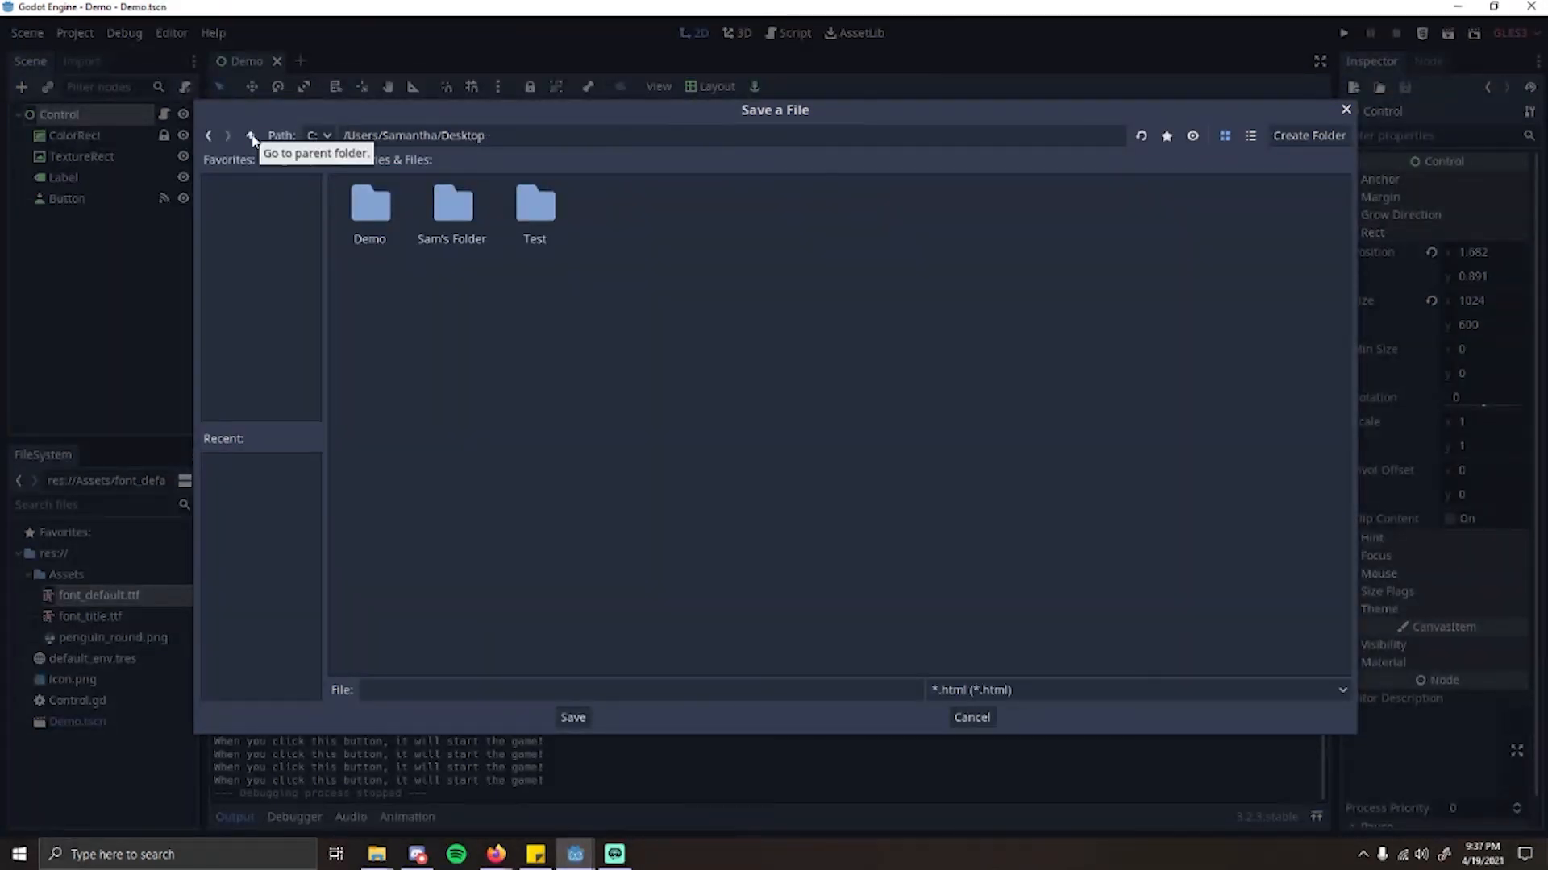
pyautogui.click(544, 243)
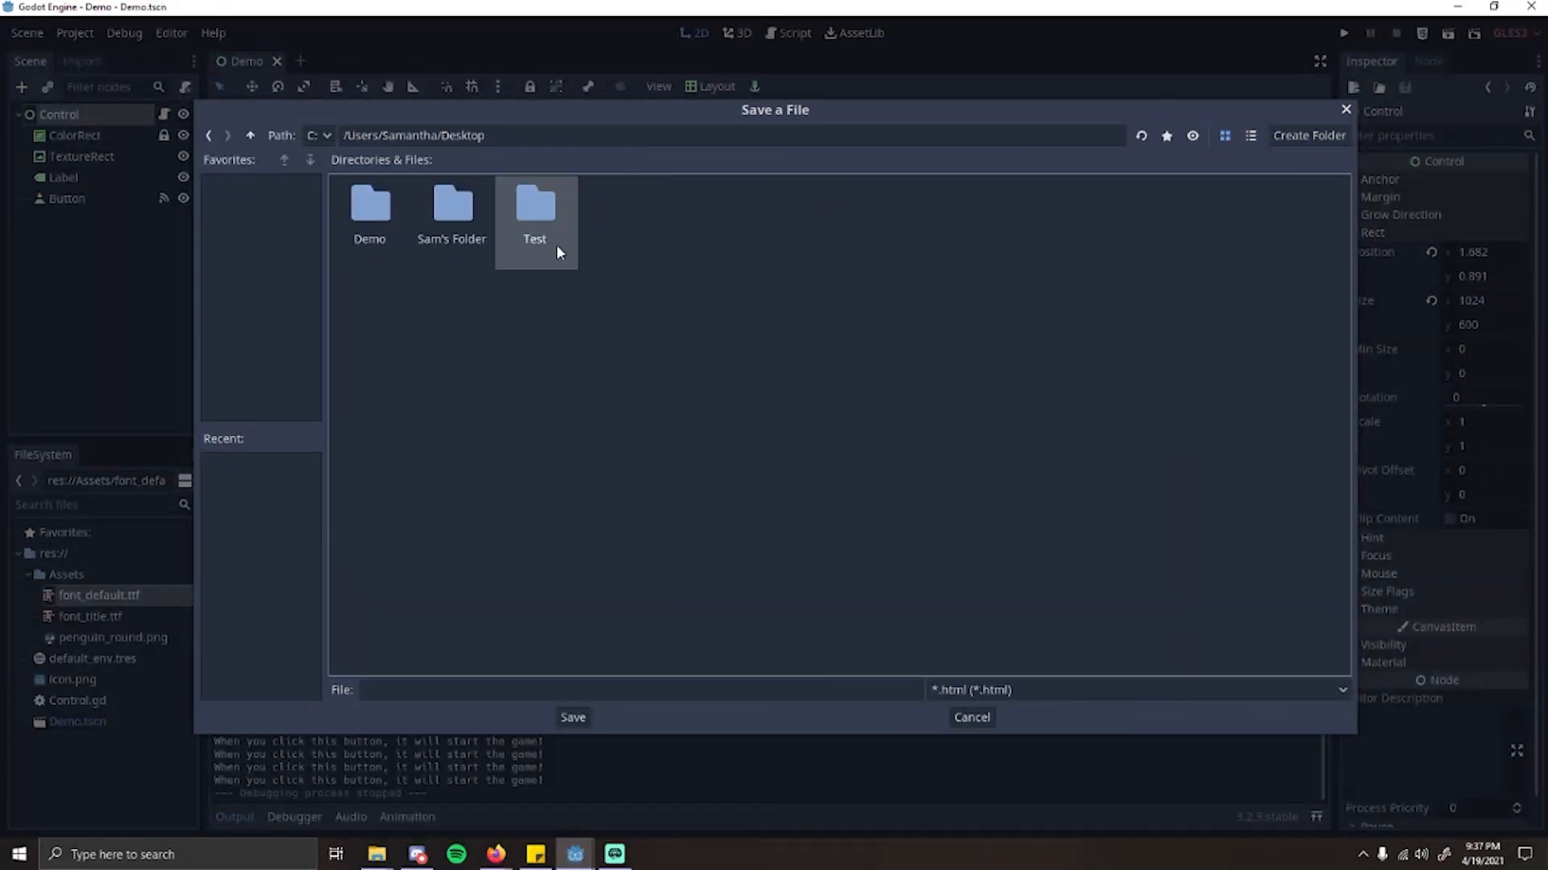
pyautogui.doubleClick(552, 246)
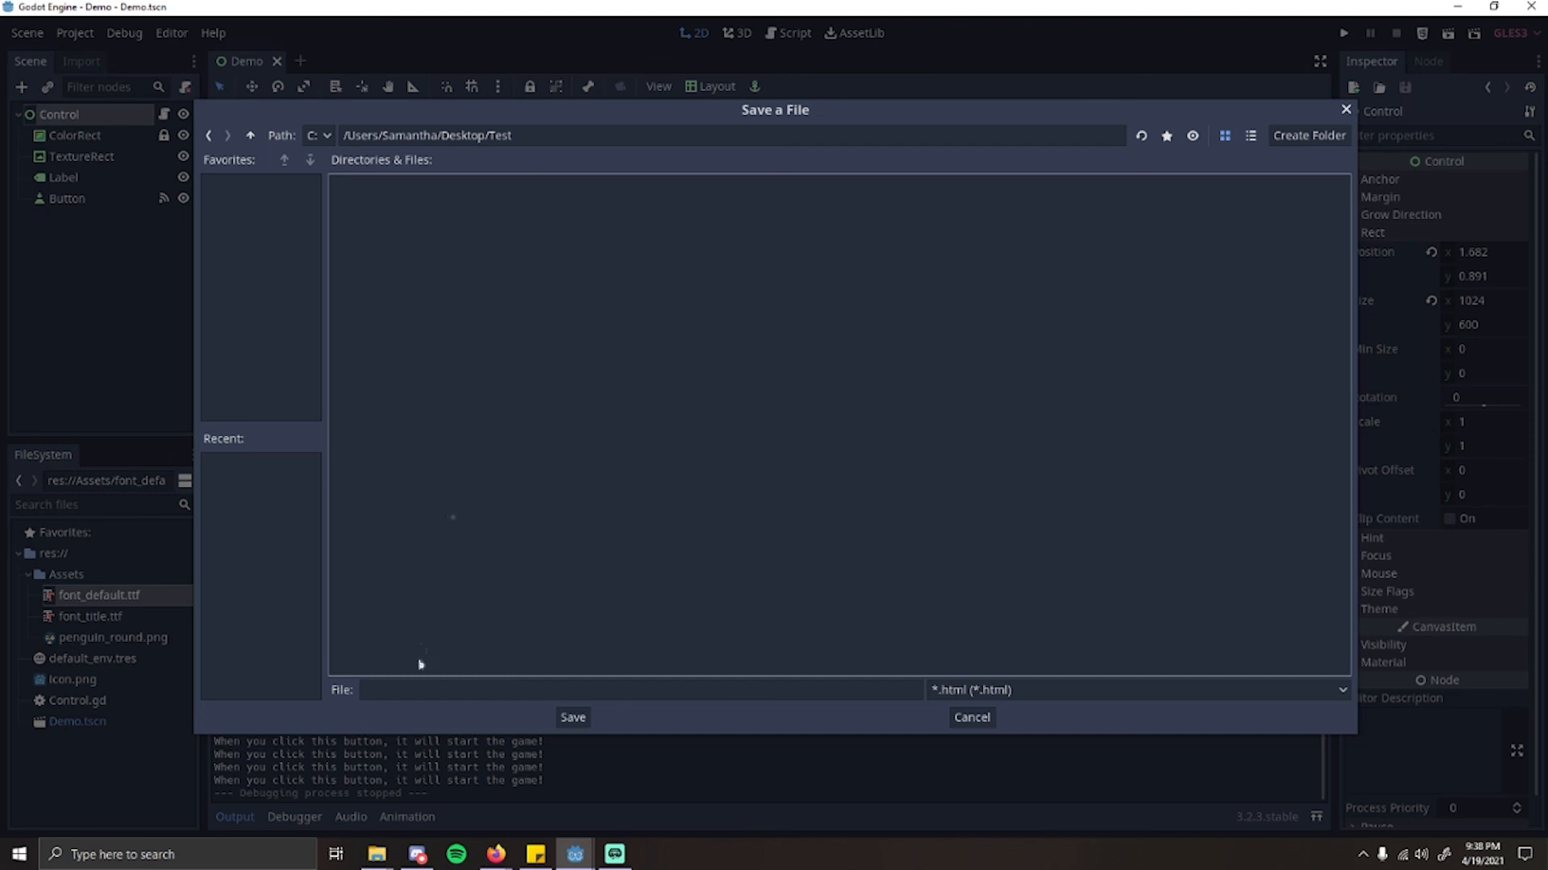
pyautogui.click(1013, 690)
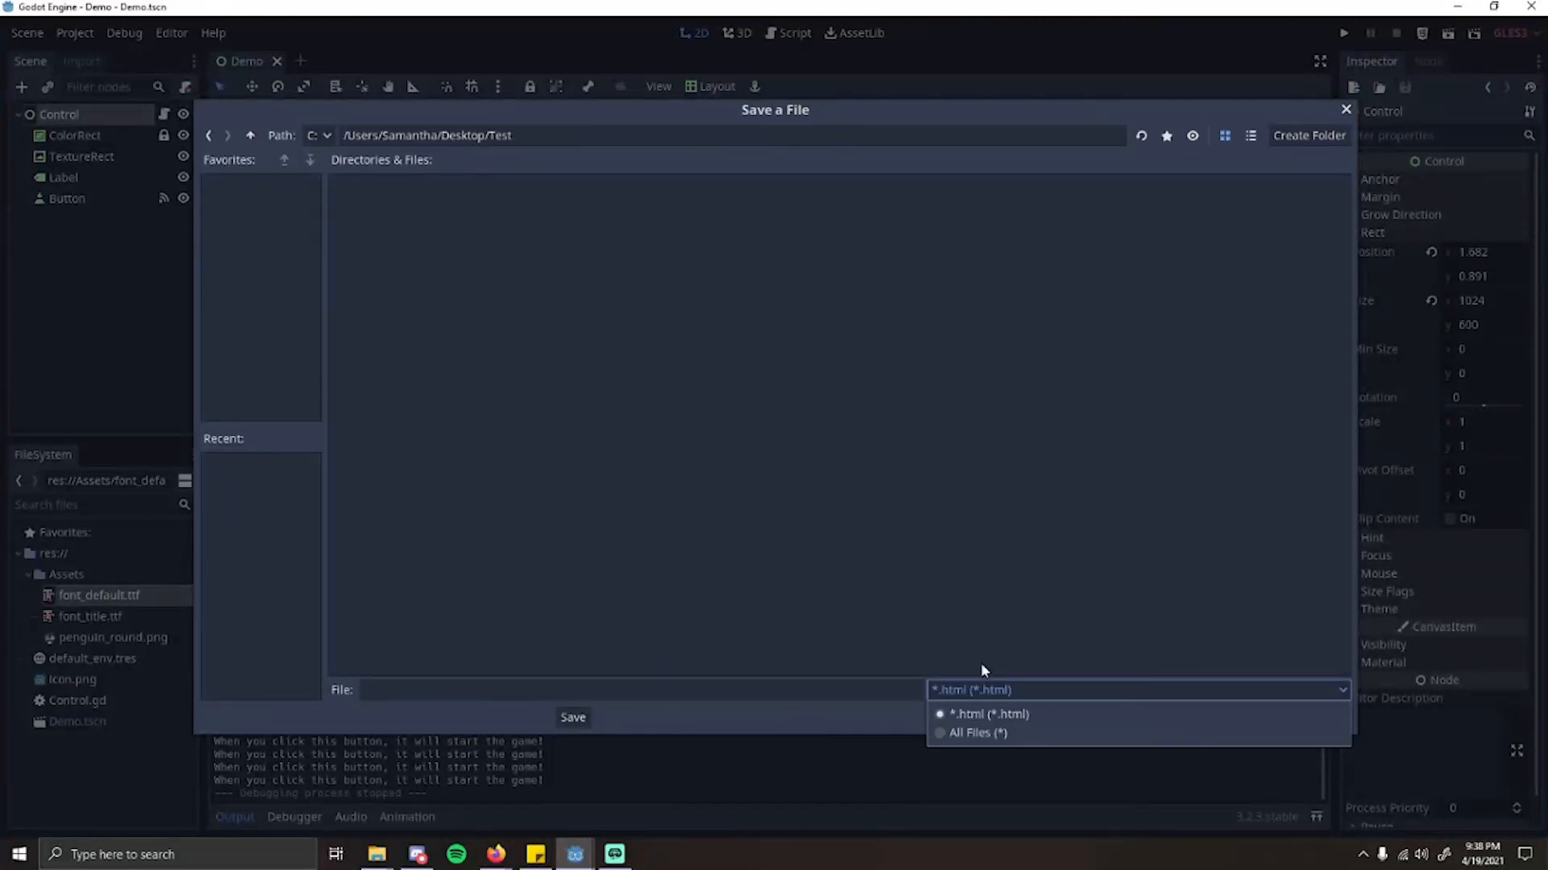
pyautogui.click(766, 689)
pyautogui.click(434, 691)
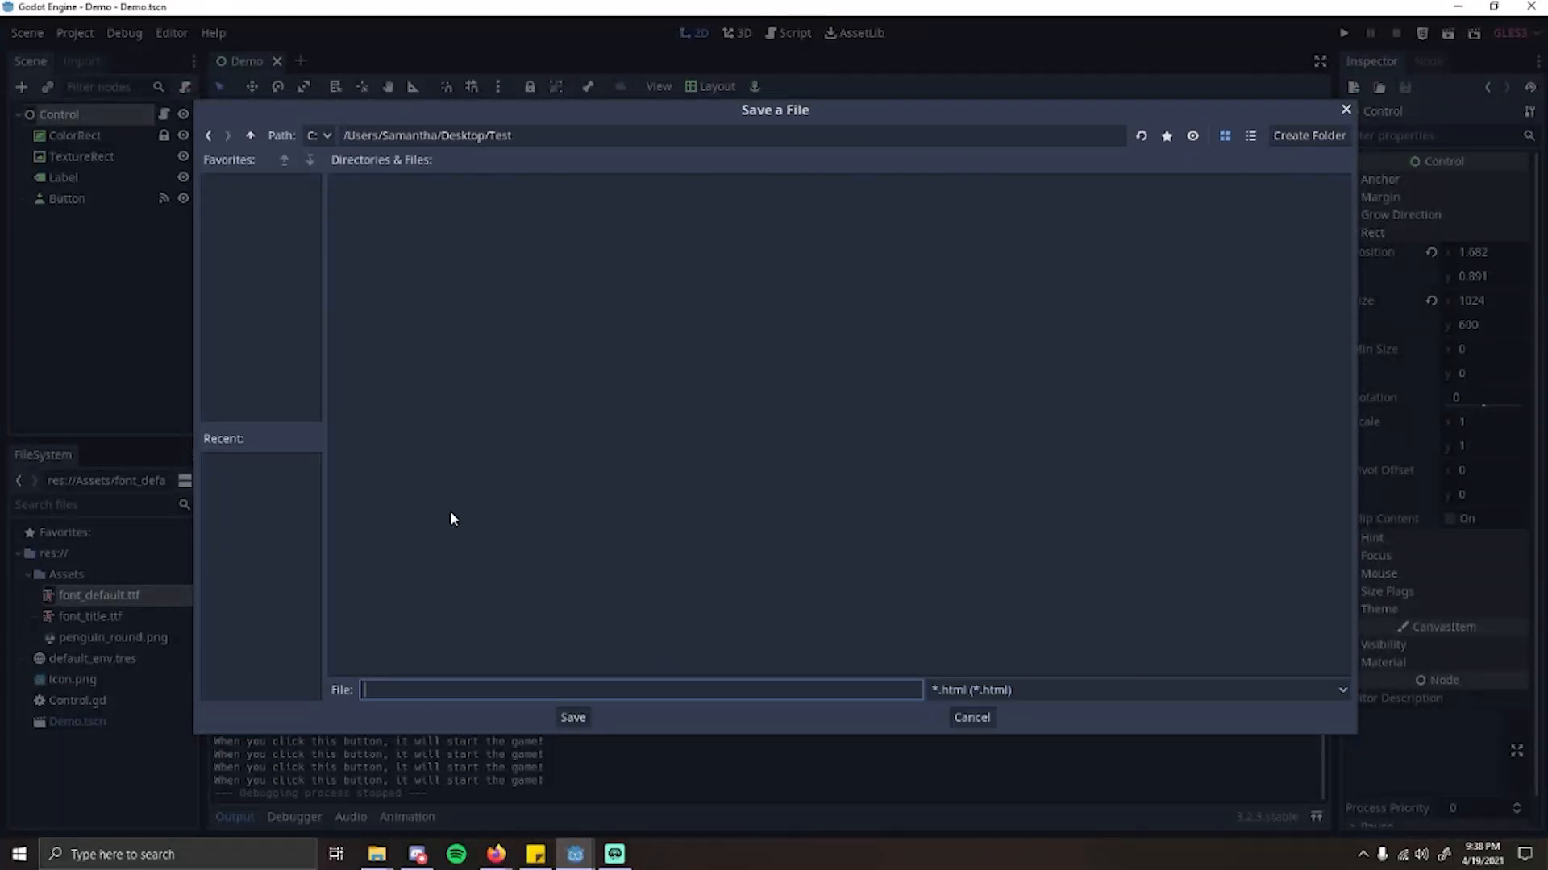
pyautogui.write('index')
pyautogui.click(463, 540)
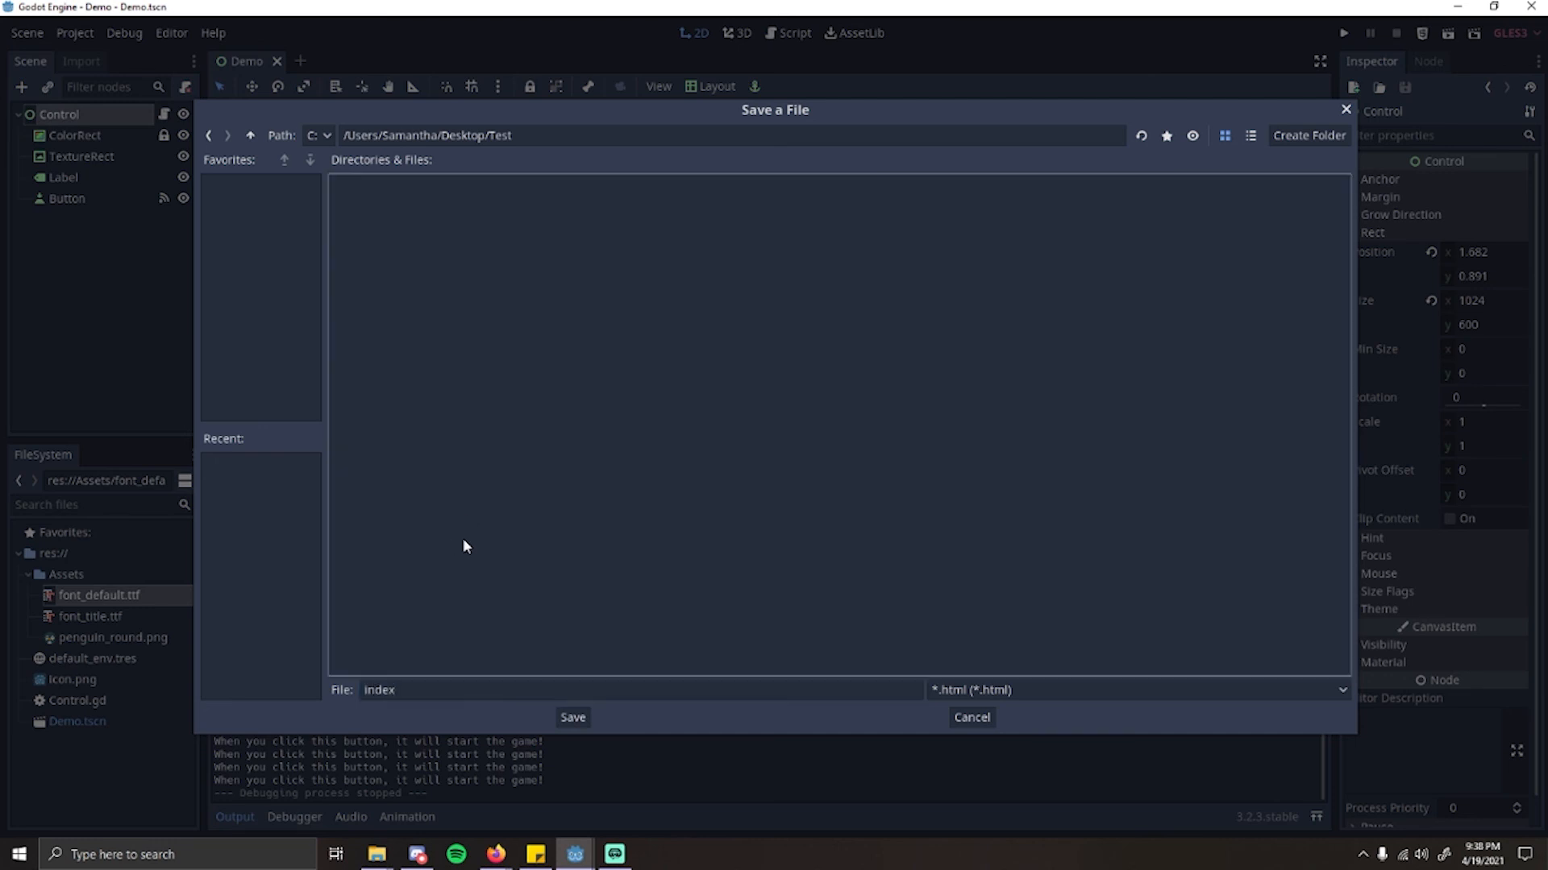
pyautogui.click(573, 717)
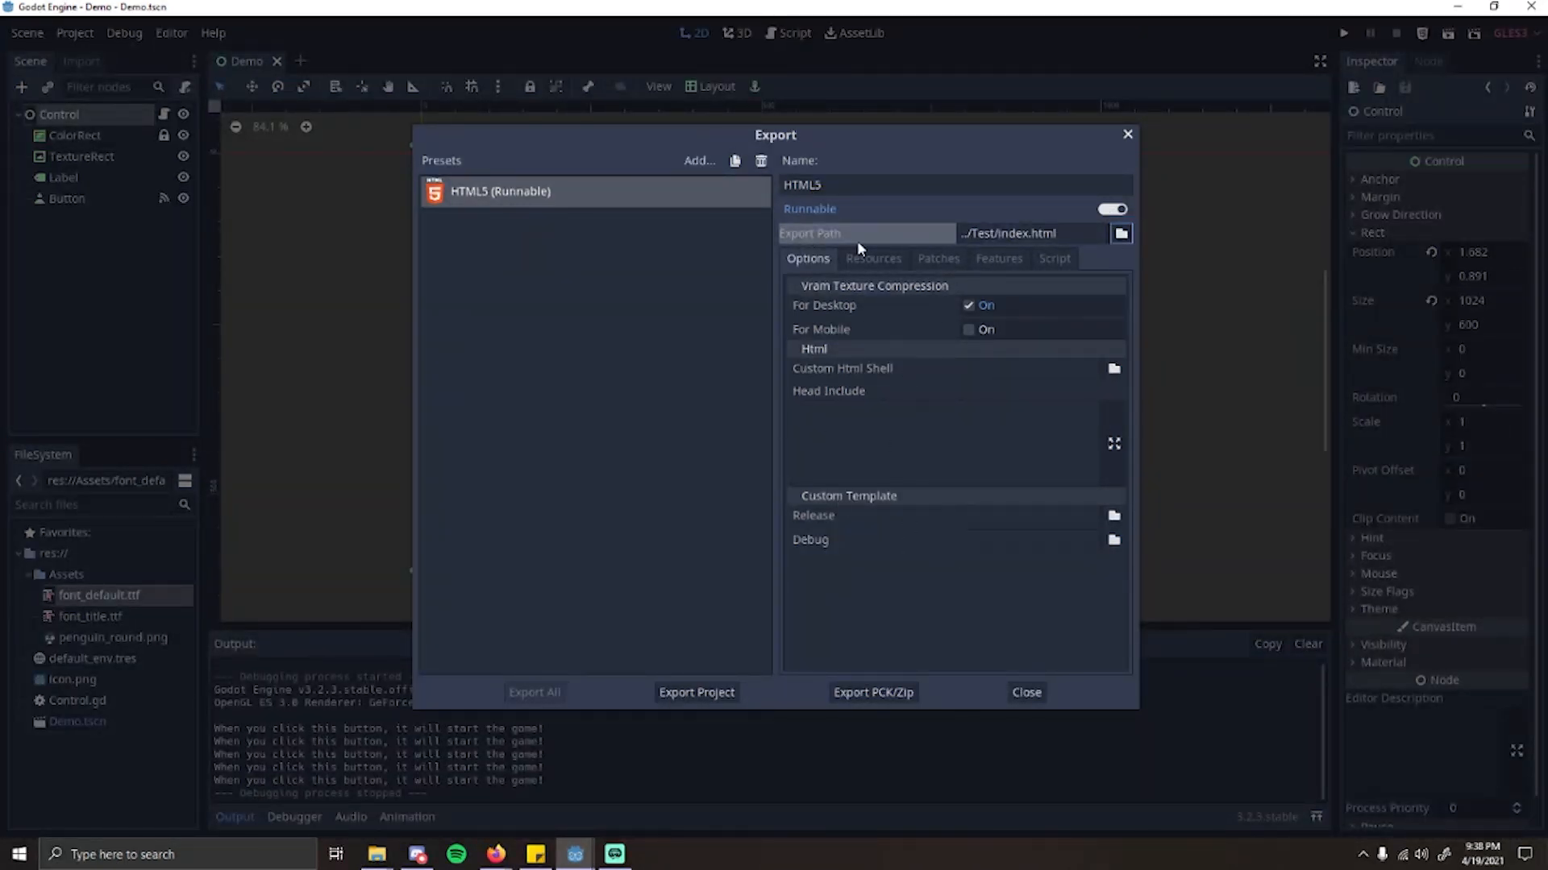
# Step: Review the preset's other settings, then export the project with debug as index.html into the Test folder and close the export window
pyautogui.click(873, 258)
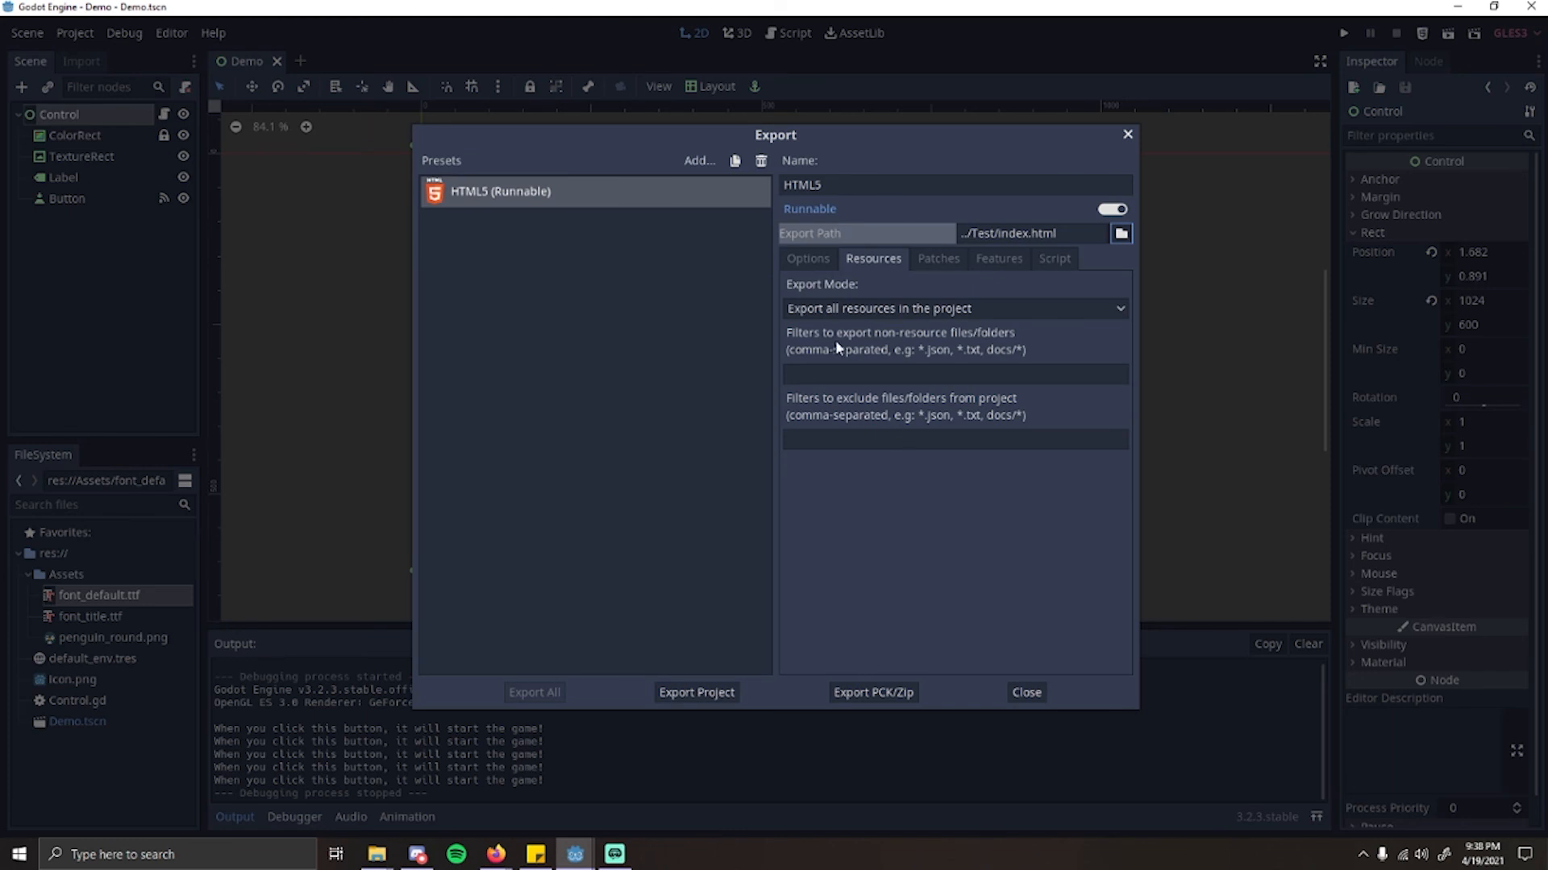
pyautogui.click(938, 258)
pyautogui.click(998, 258)
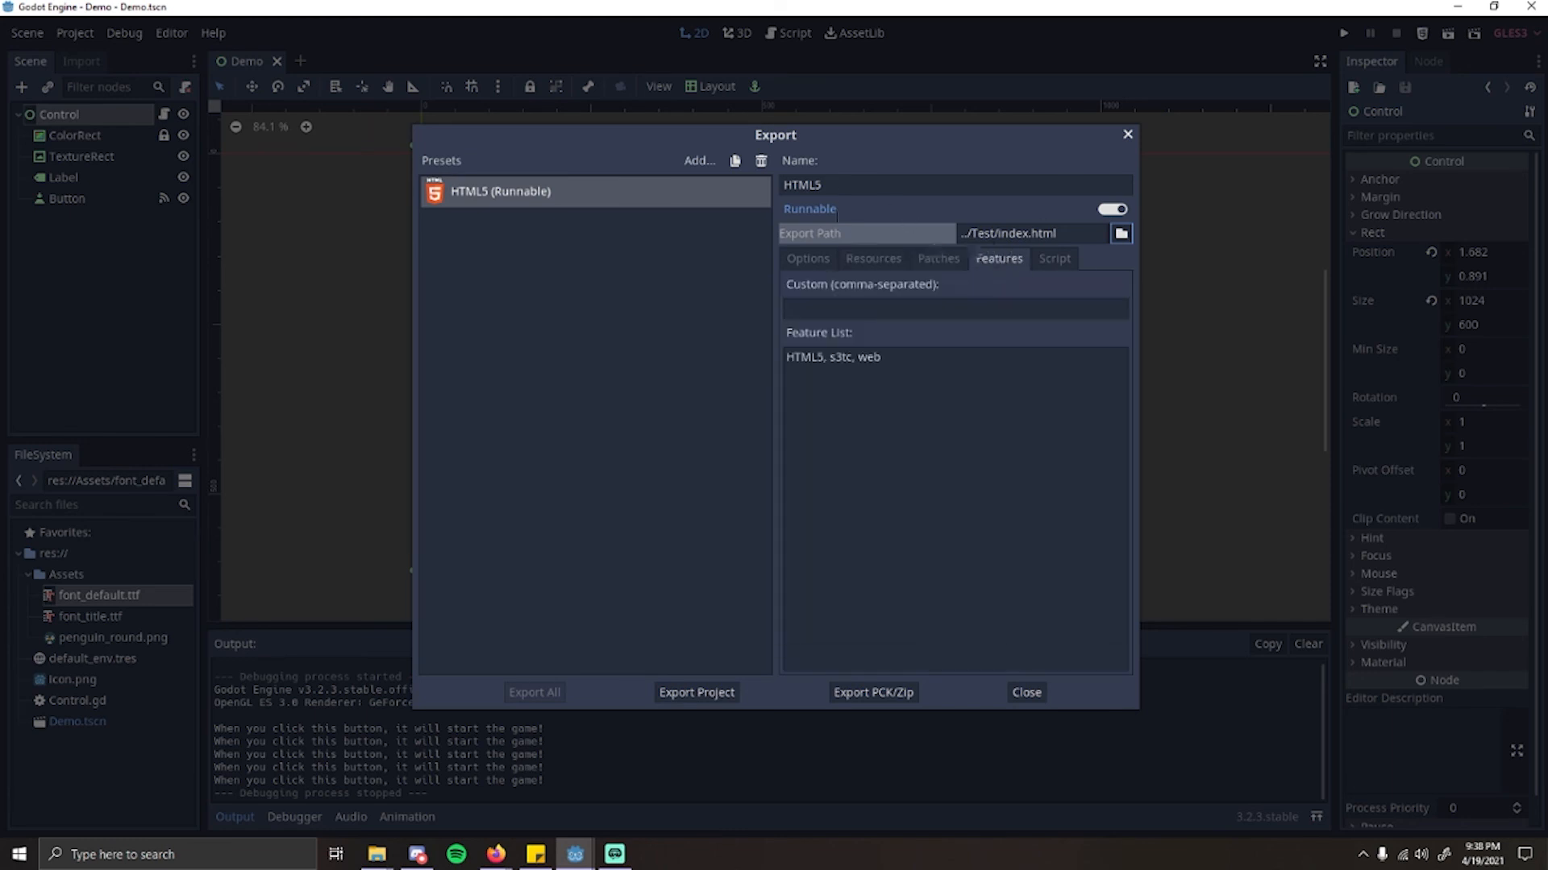
pyautogui.click(1054, 258)
pyautogui.click(807, 258)
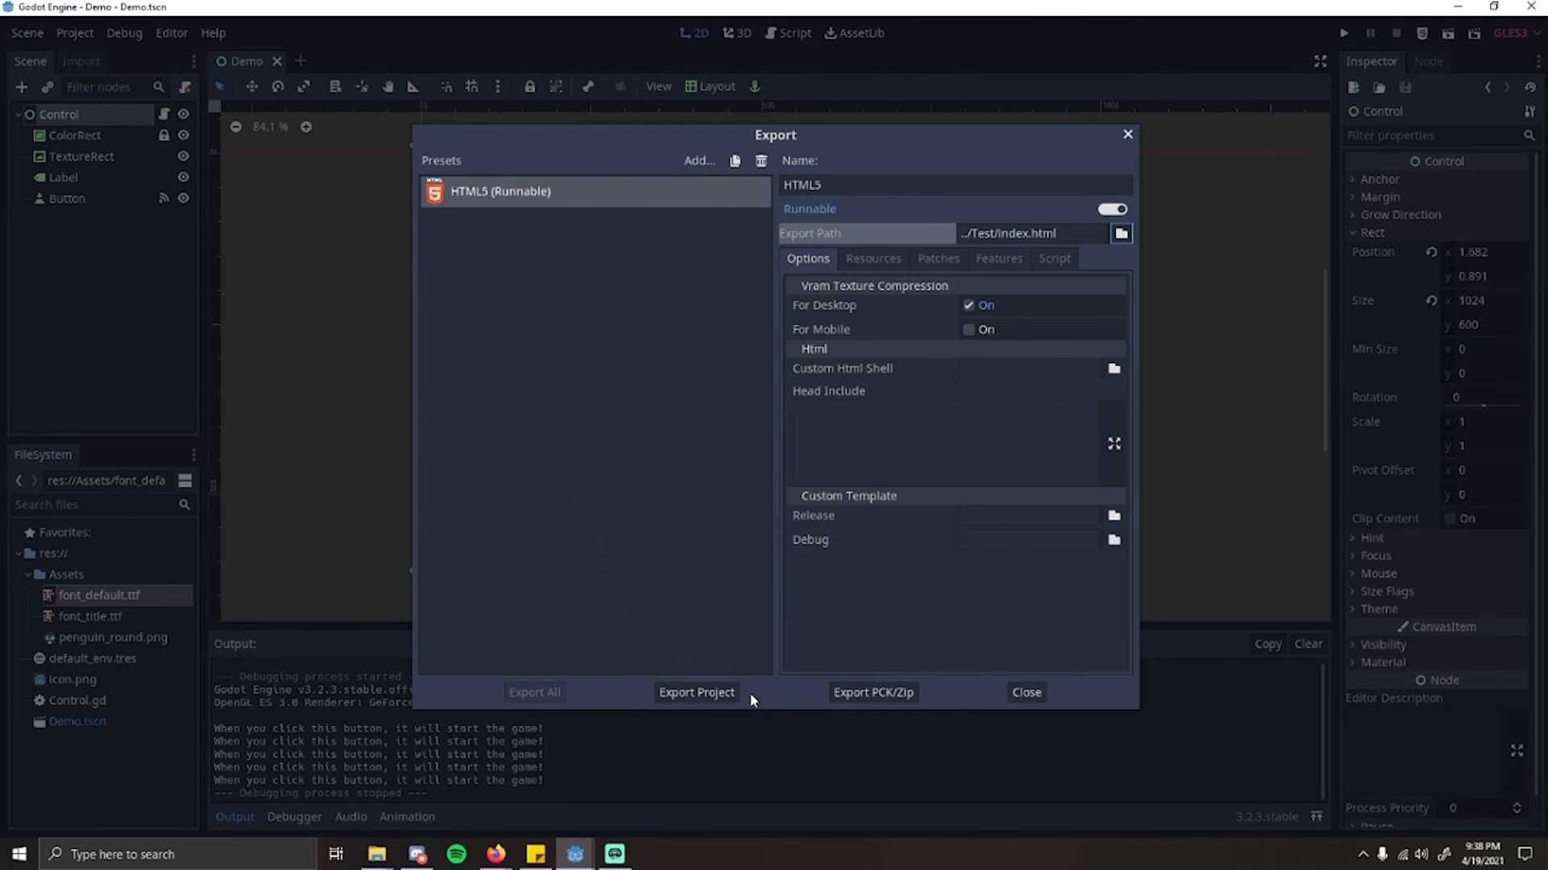
pyautogui.click(716, 692)
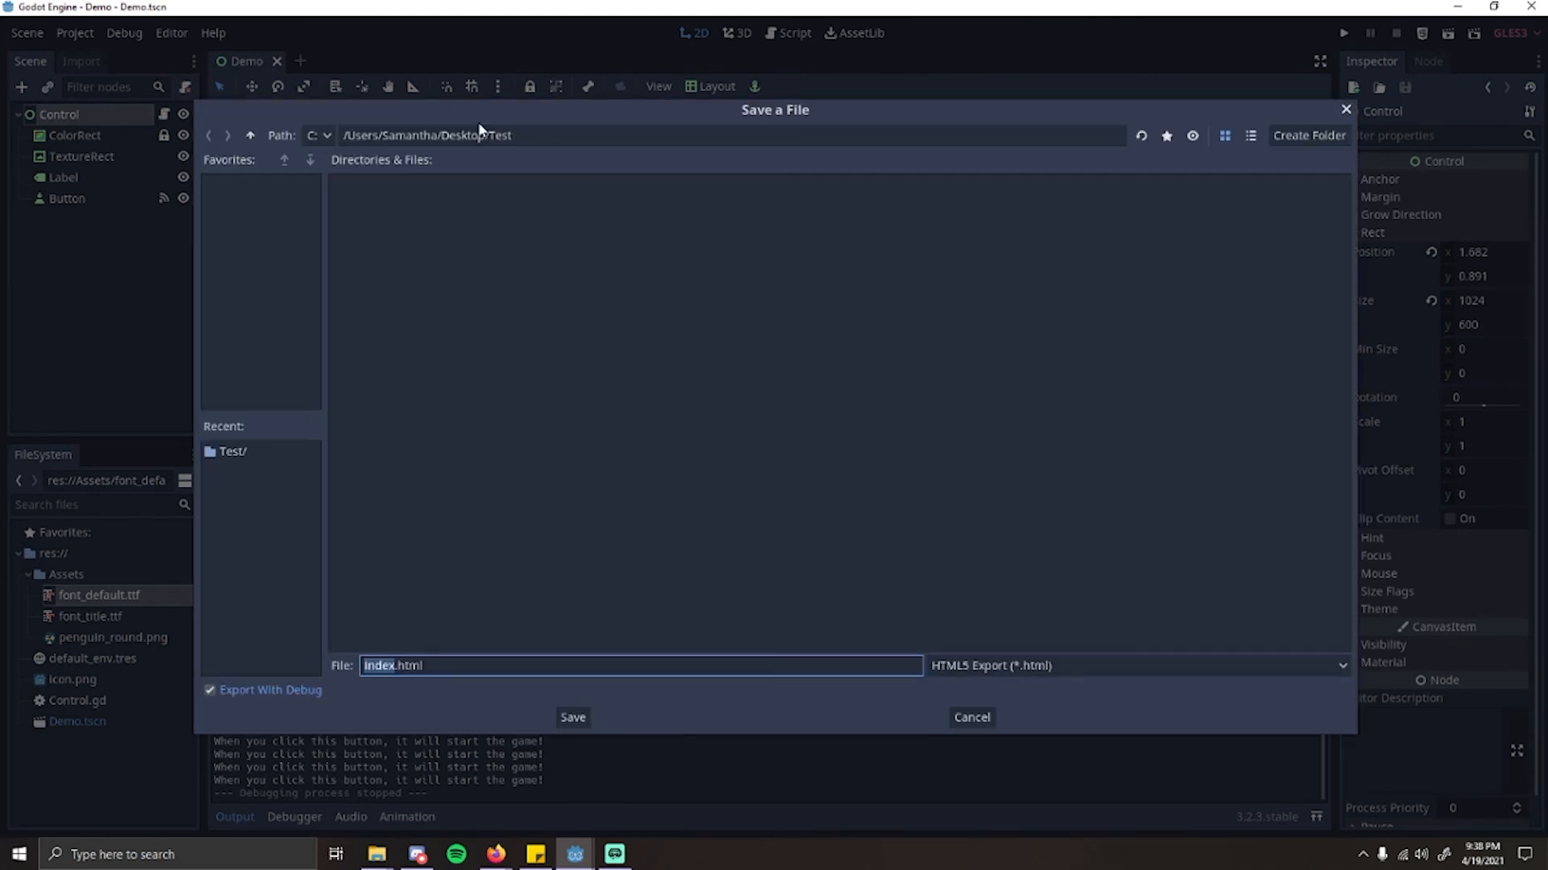
pyautogui.click(521, 142)
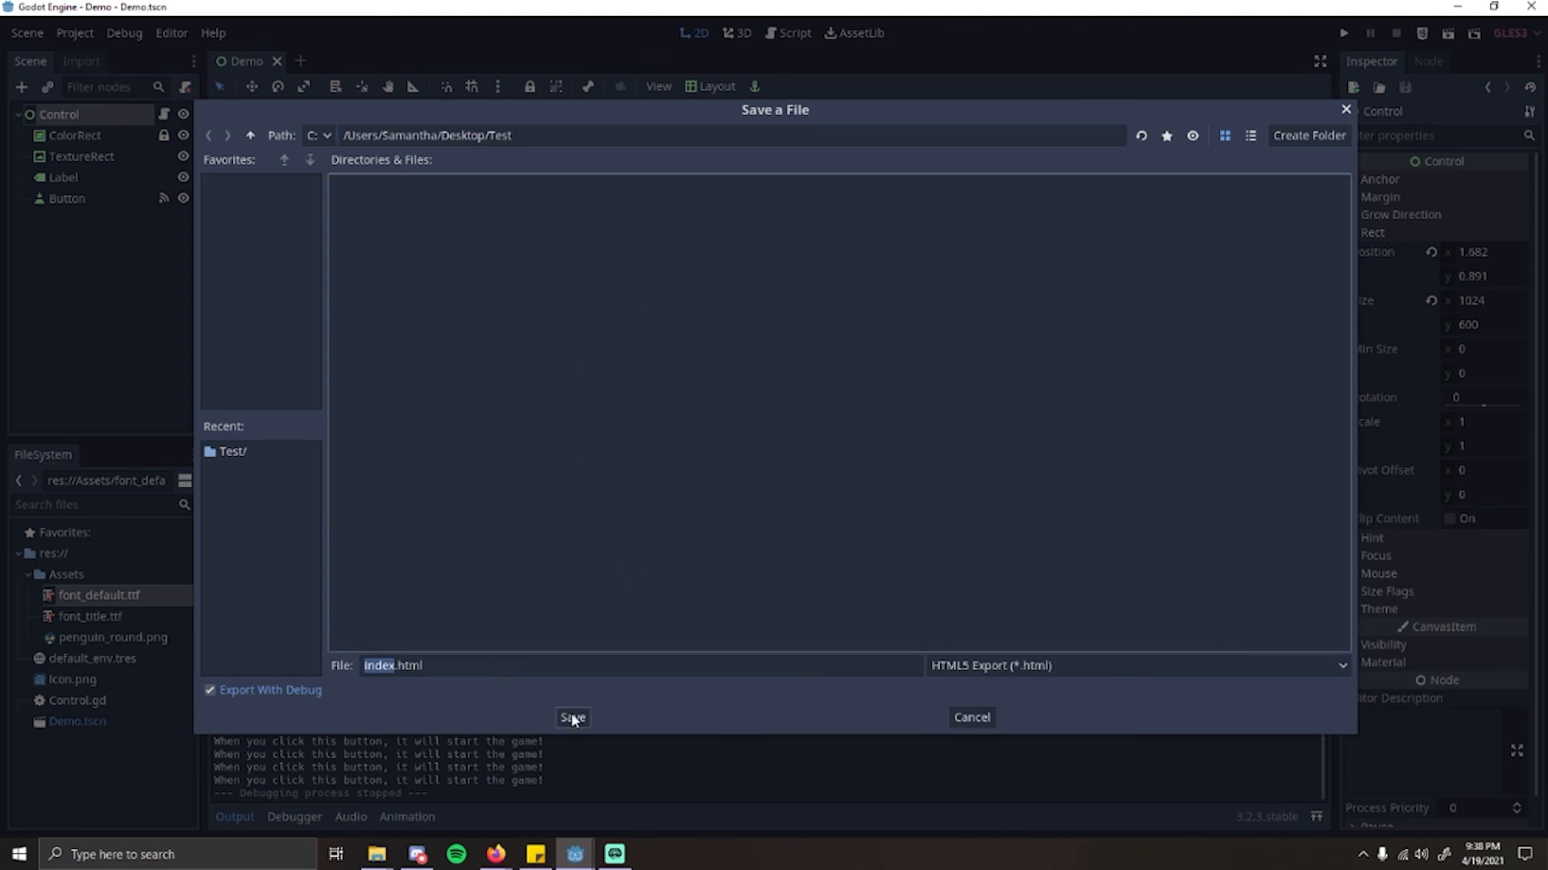
pyautogui.click(573, 717)
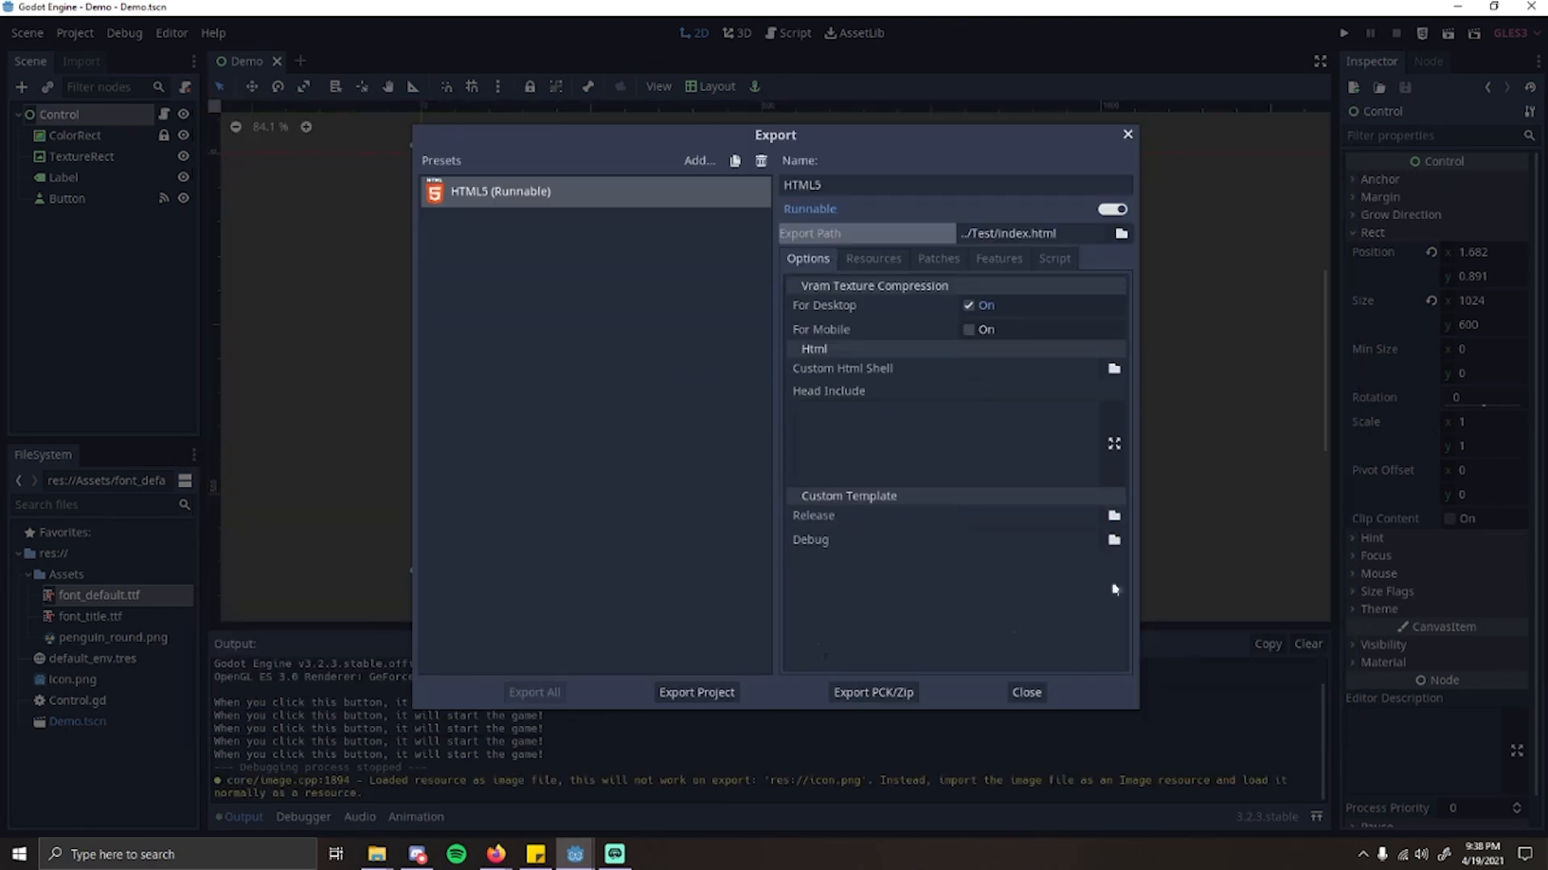
pyautogui.click(1045, 693)
# Step: Switch to the Test folder in File Explorer and check the exported game files
pyautogui.moveTo(386, 864)
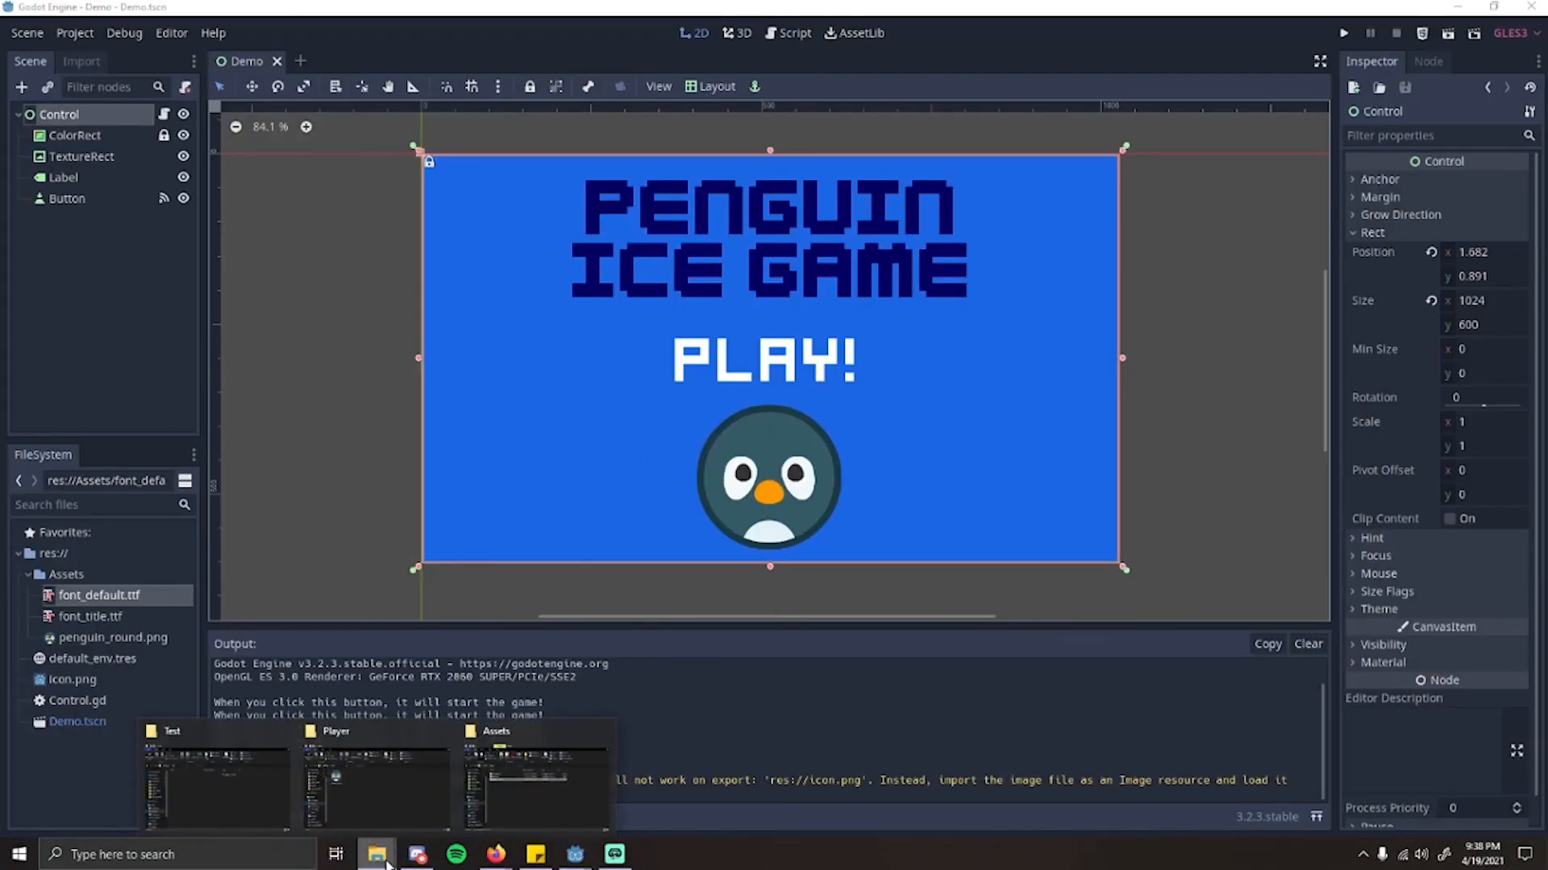
pyautogui.click(224, 796)
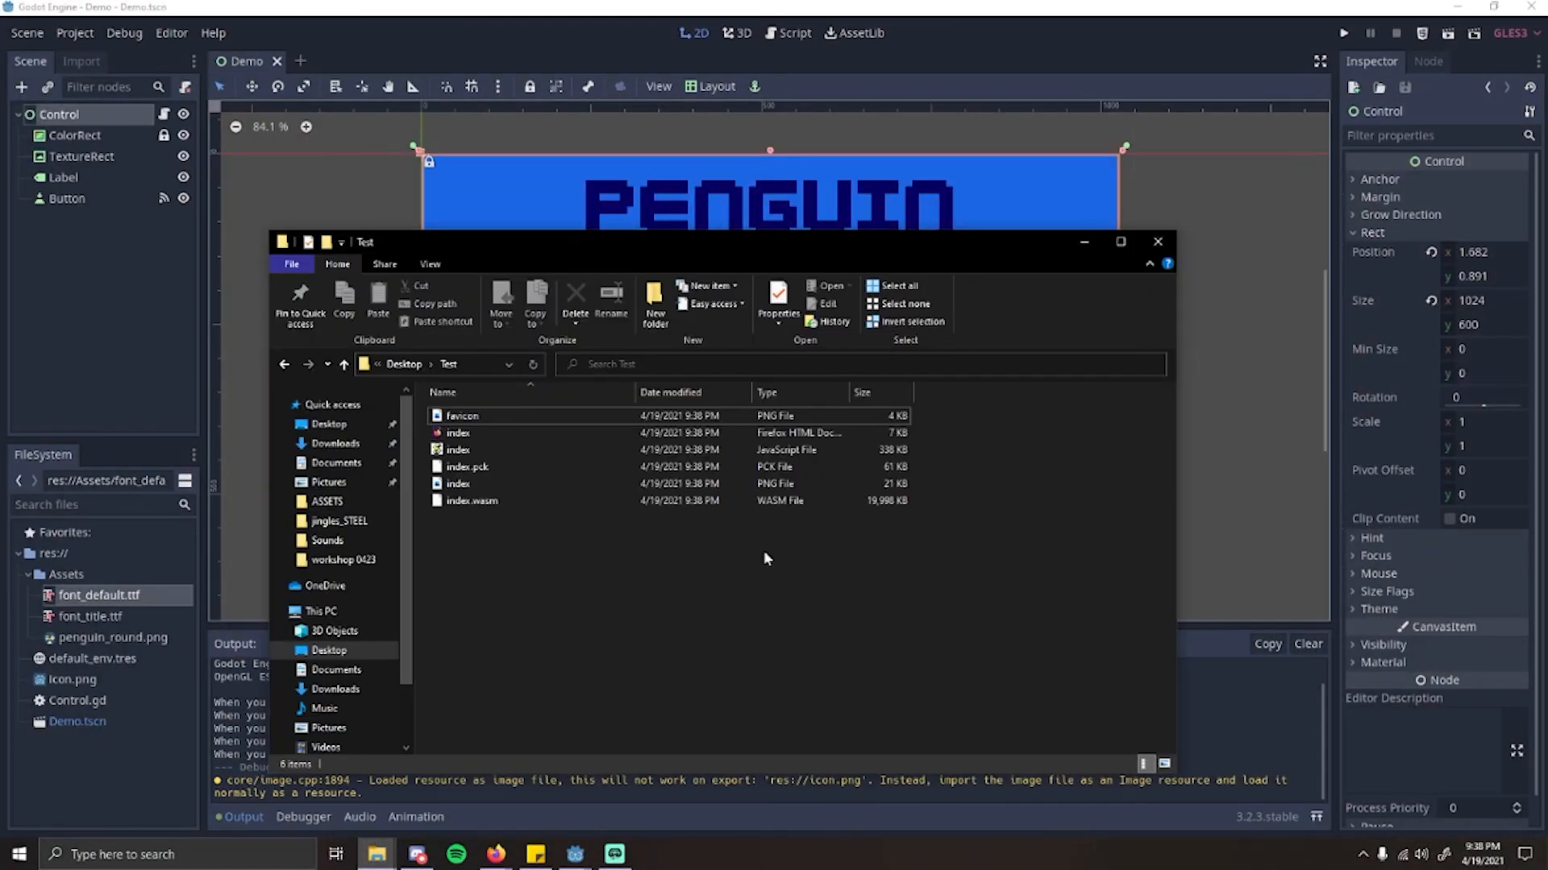
pyautogui.moveTo(509, 258); pyautogui.dragTo(588, 150)
pyautogui.moveTo(626, 479); pyautogui.dragTo(580, 310)
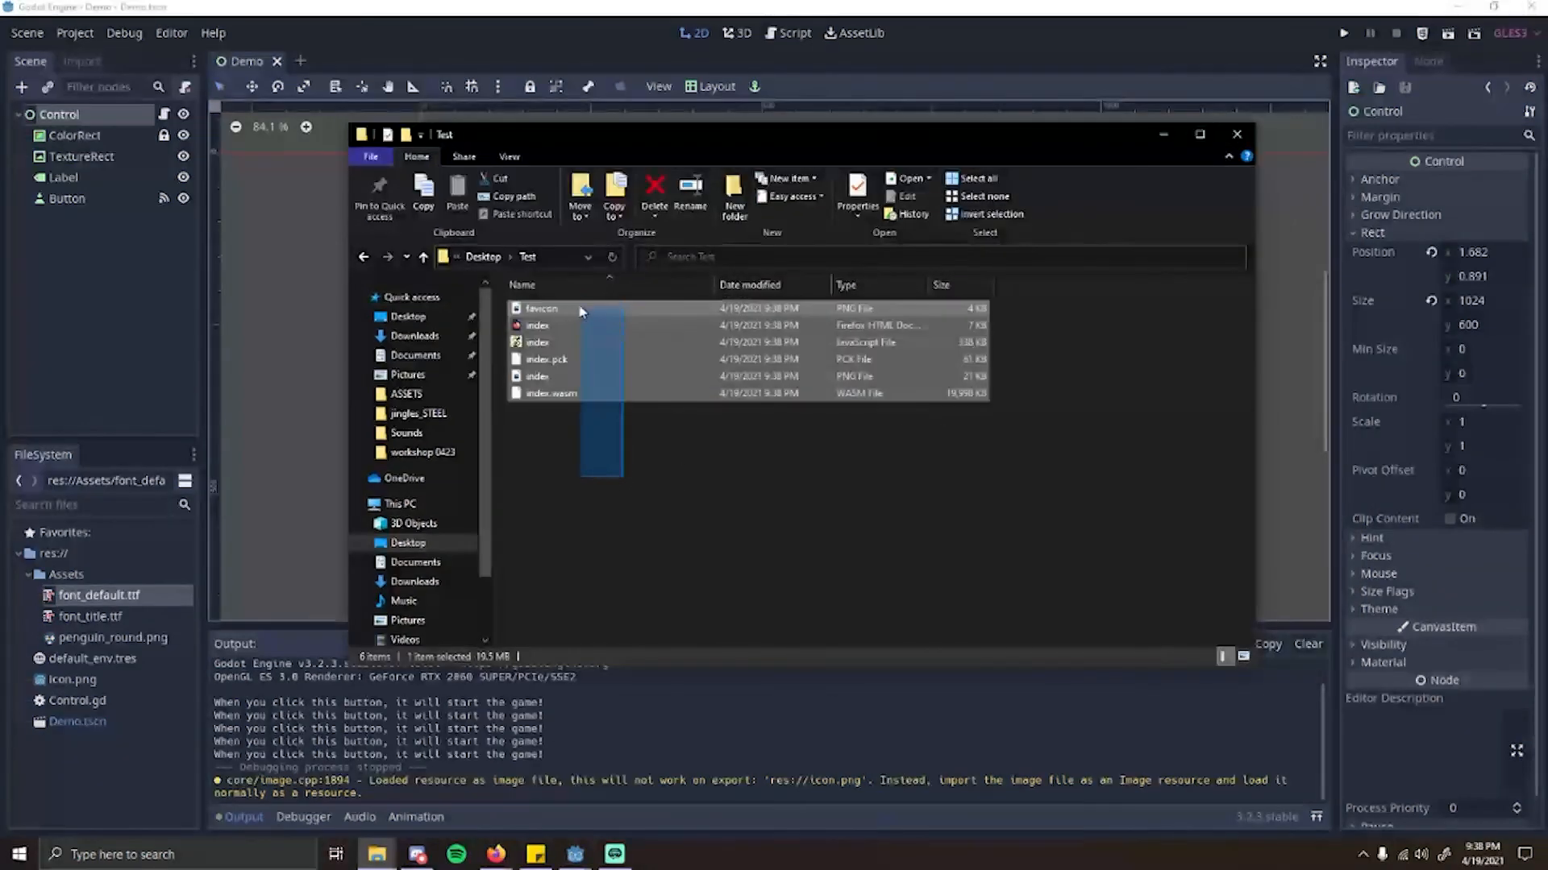
pyautogui.click(603, 492)
# Step: Compress the Test folder on the Desktop into a zip archive named Test
pyautogui.click(483, 257)
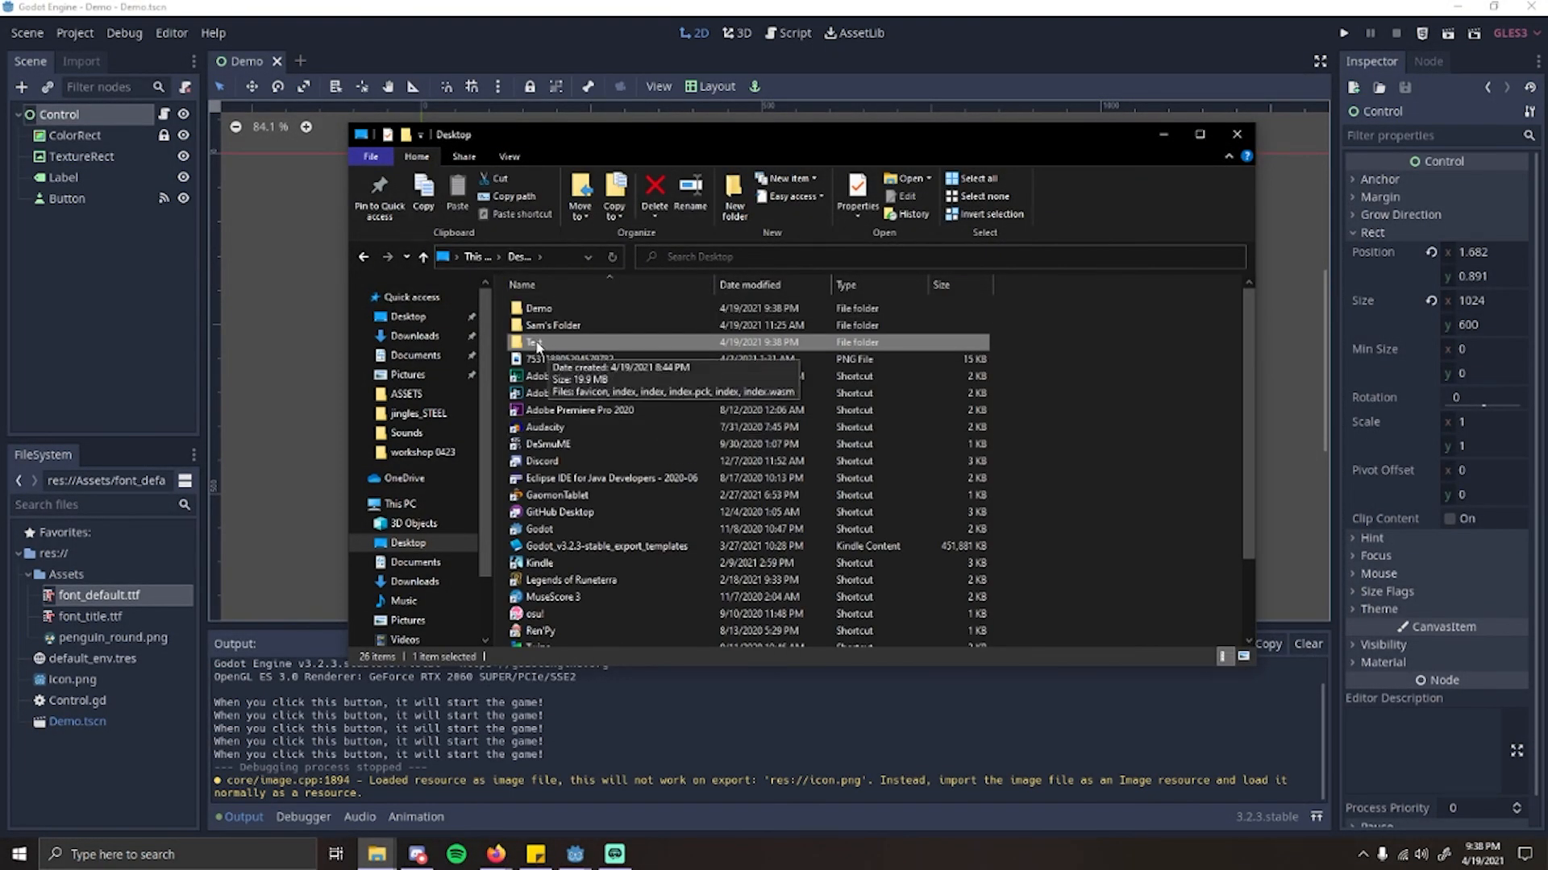
pyautogui.rightClick(537, 347)
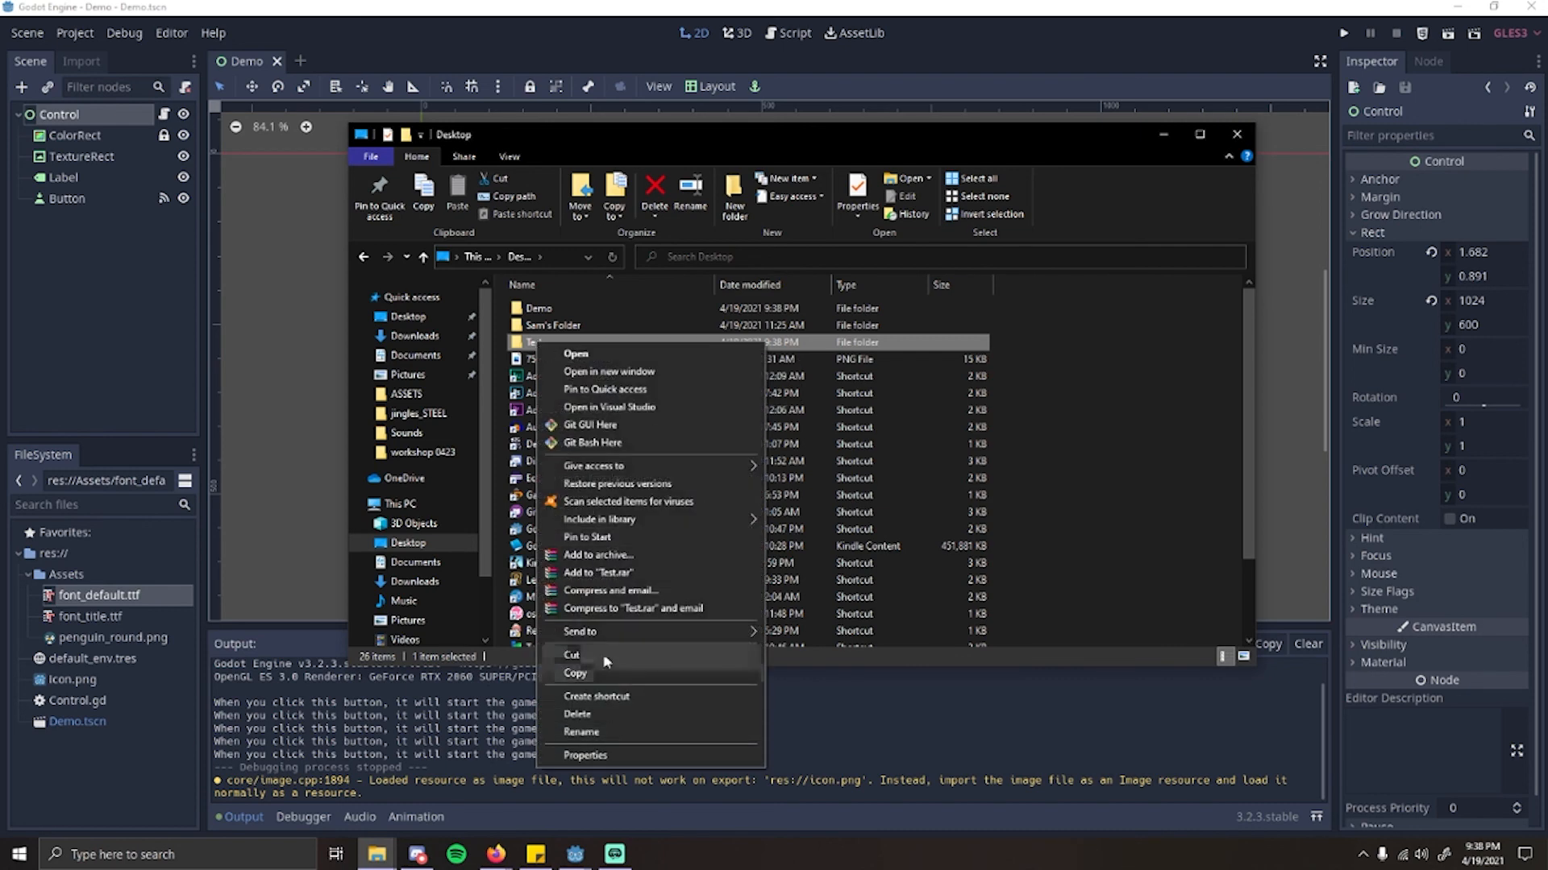
pyautogui.moveTo(597, 632)
pyautogui.click(828, 651)
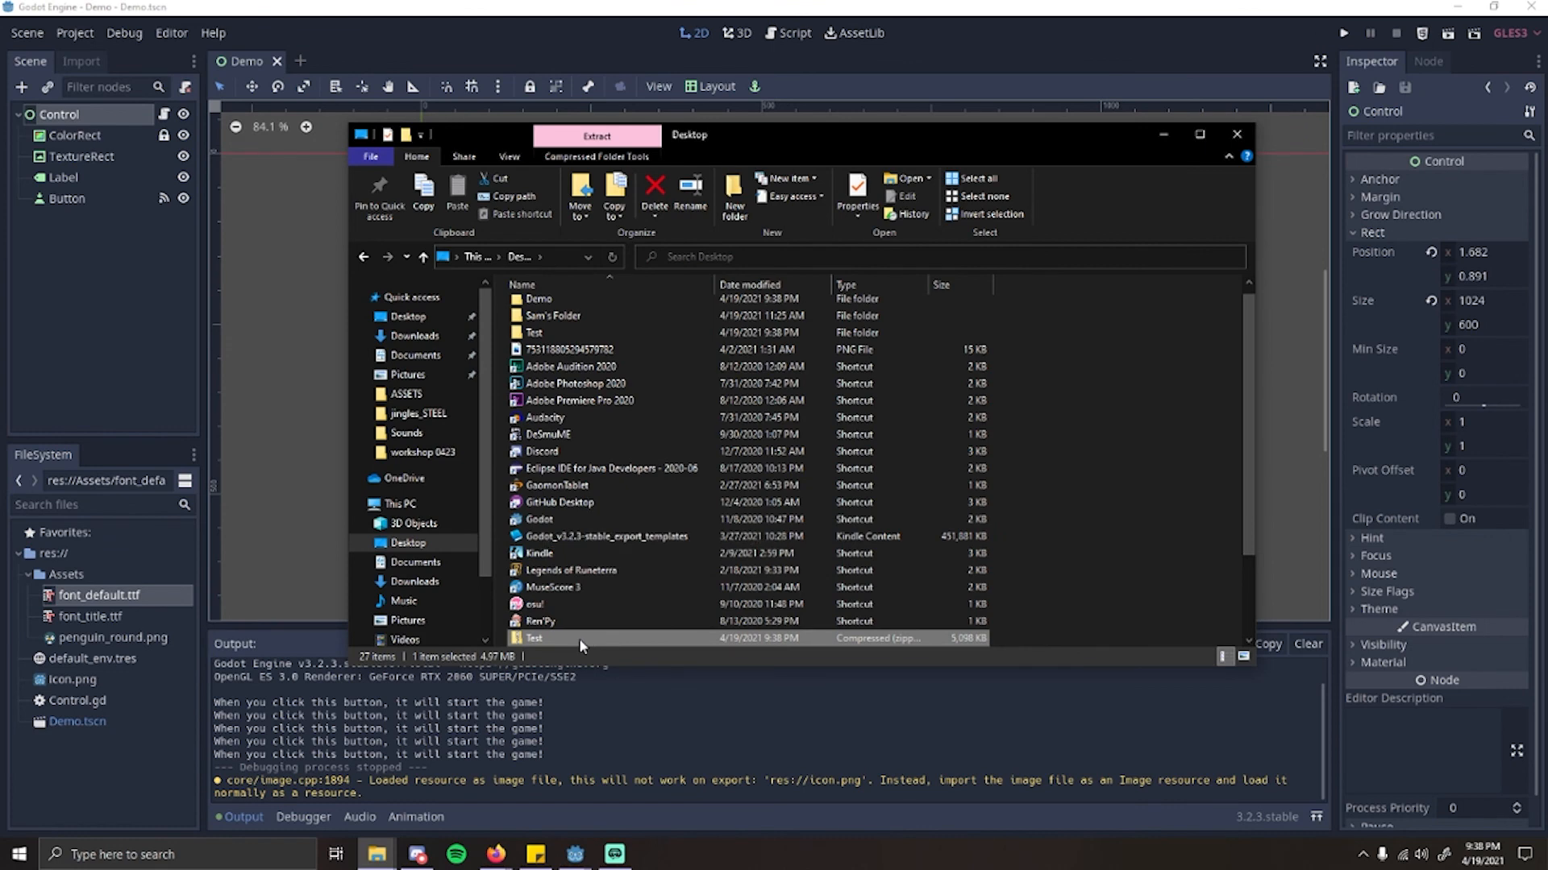
pyautogui.scroll(-2, 579, 639)
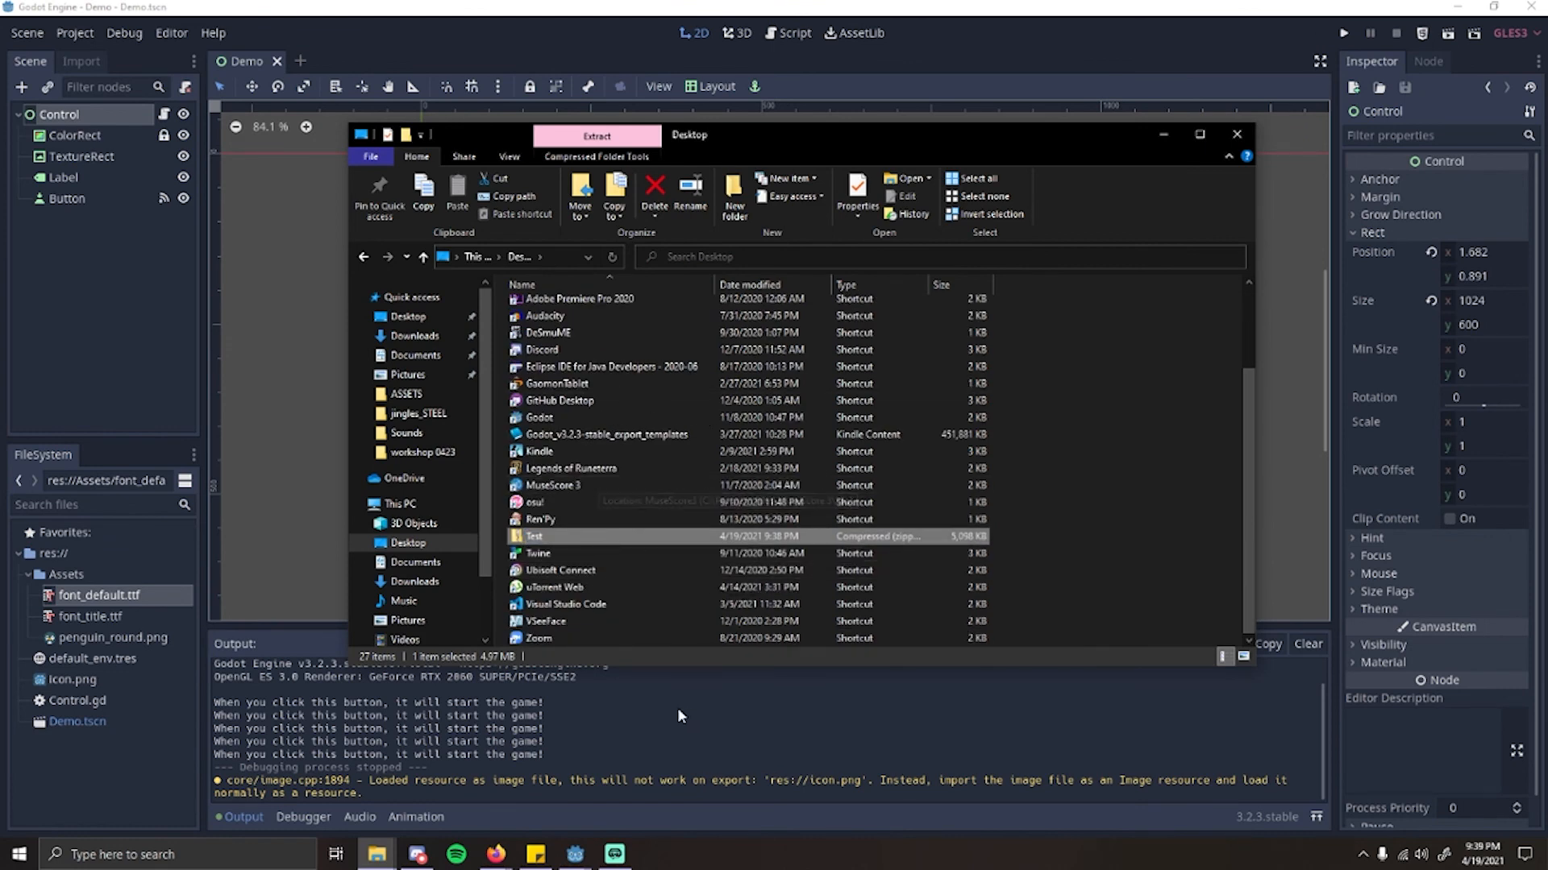
# Step: Switch to Firefox and open itch.io in a new tab
pyautogui.moveTo(496, 853)
pyautogui.click(578, 809)
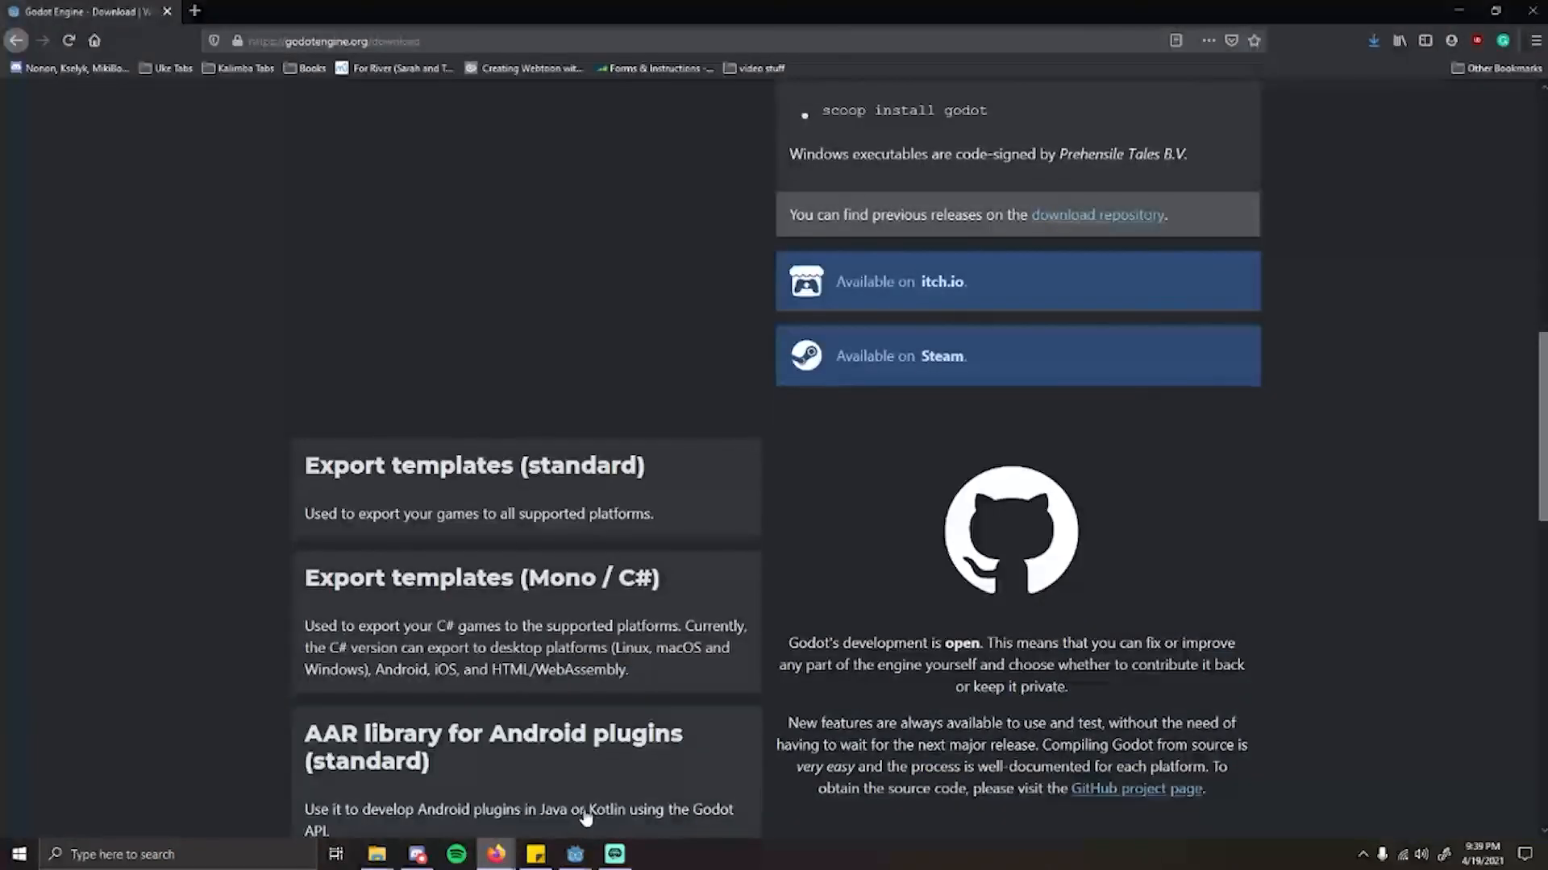
pyautogui.click(195, 12)
pyautogui.click(265, 36)
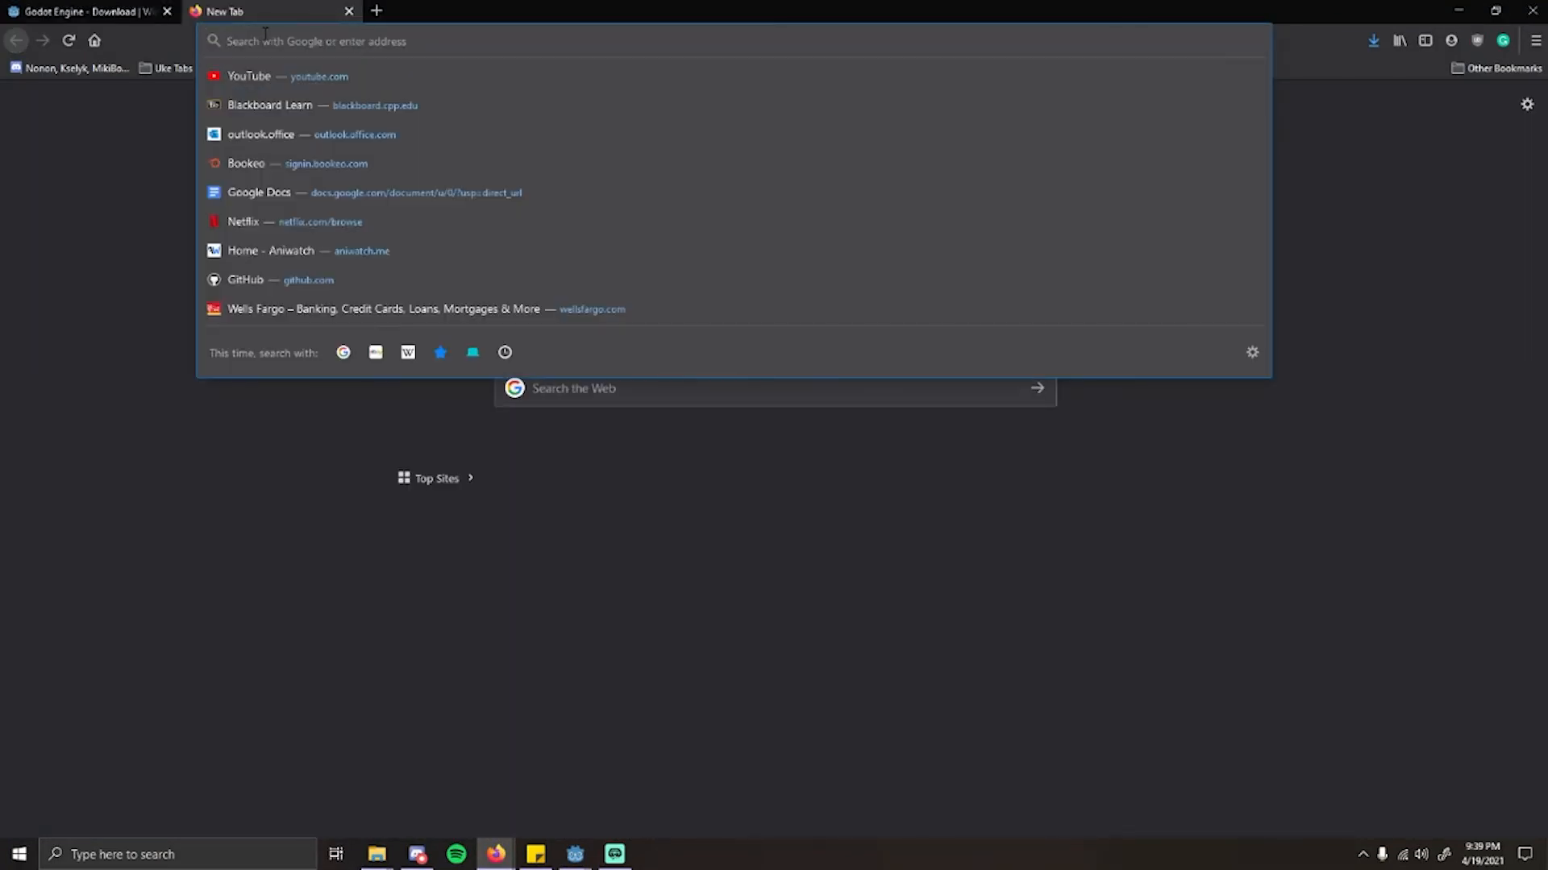
pyautogui.write('itch.io')
pyautogui.press('Return')
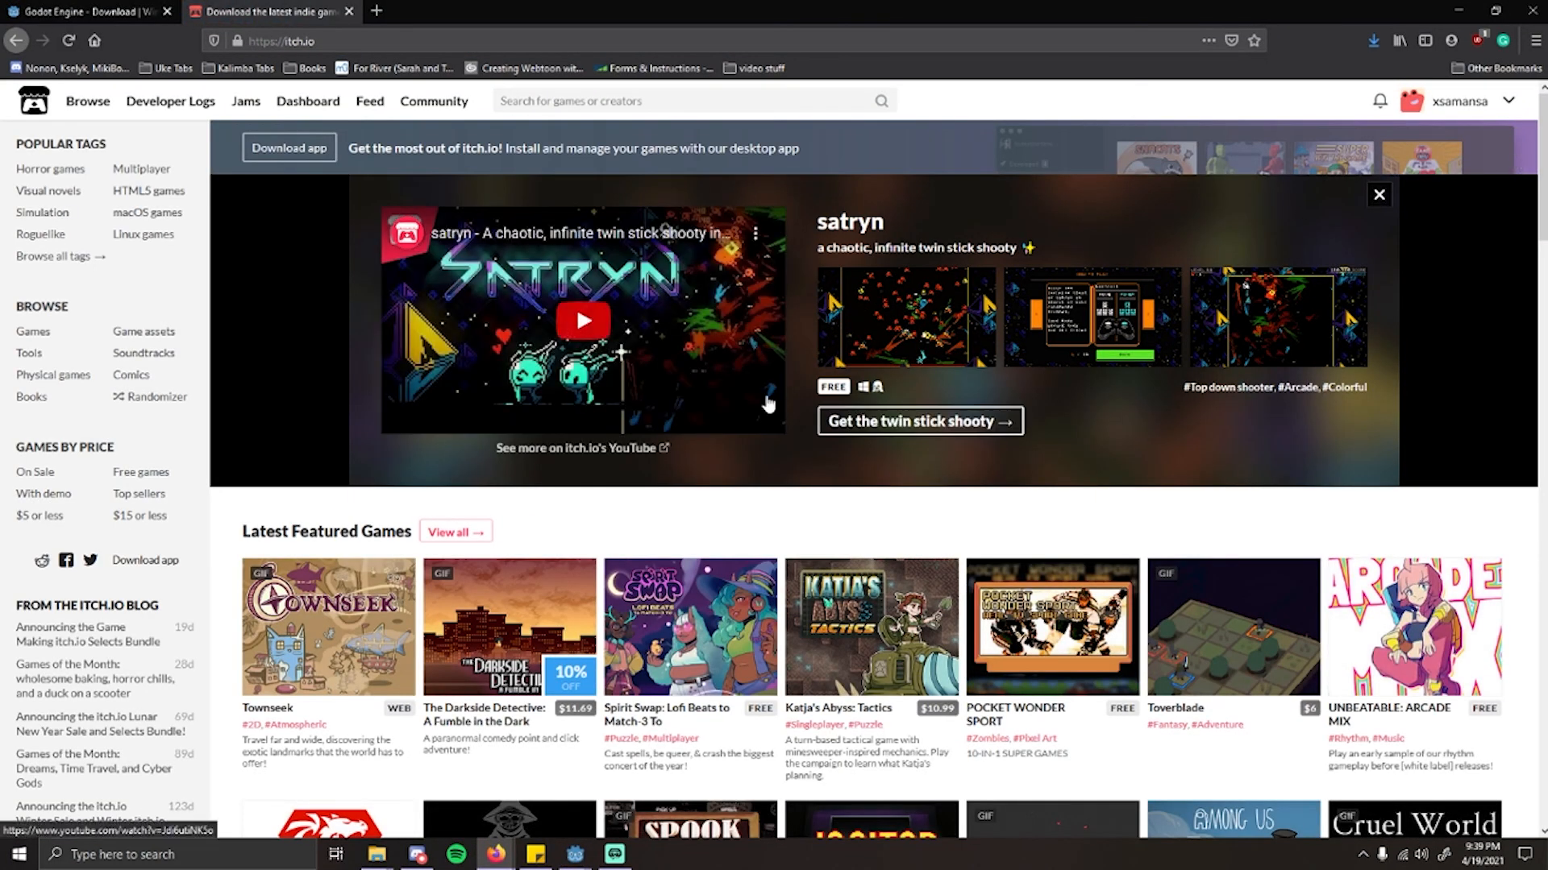
# Step: Open the itch.io creator dashboard and start creating a new project
pyautogui.click(1494, 103)
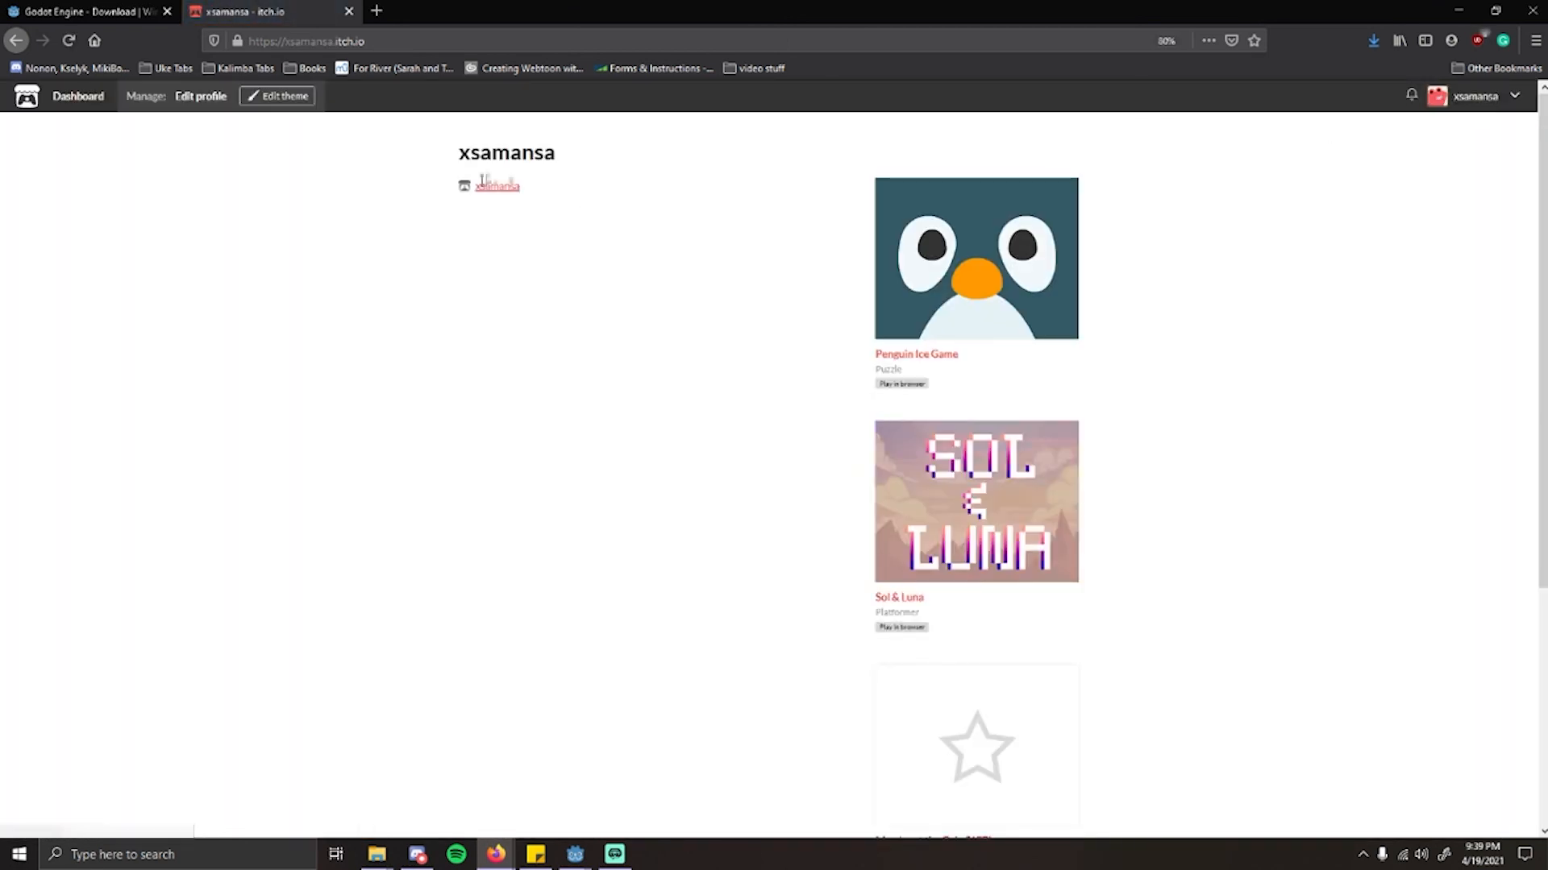
pyautogui.click(1479, 96)
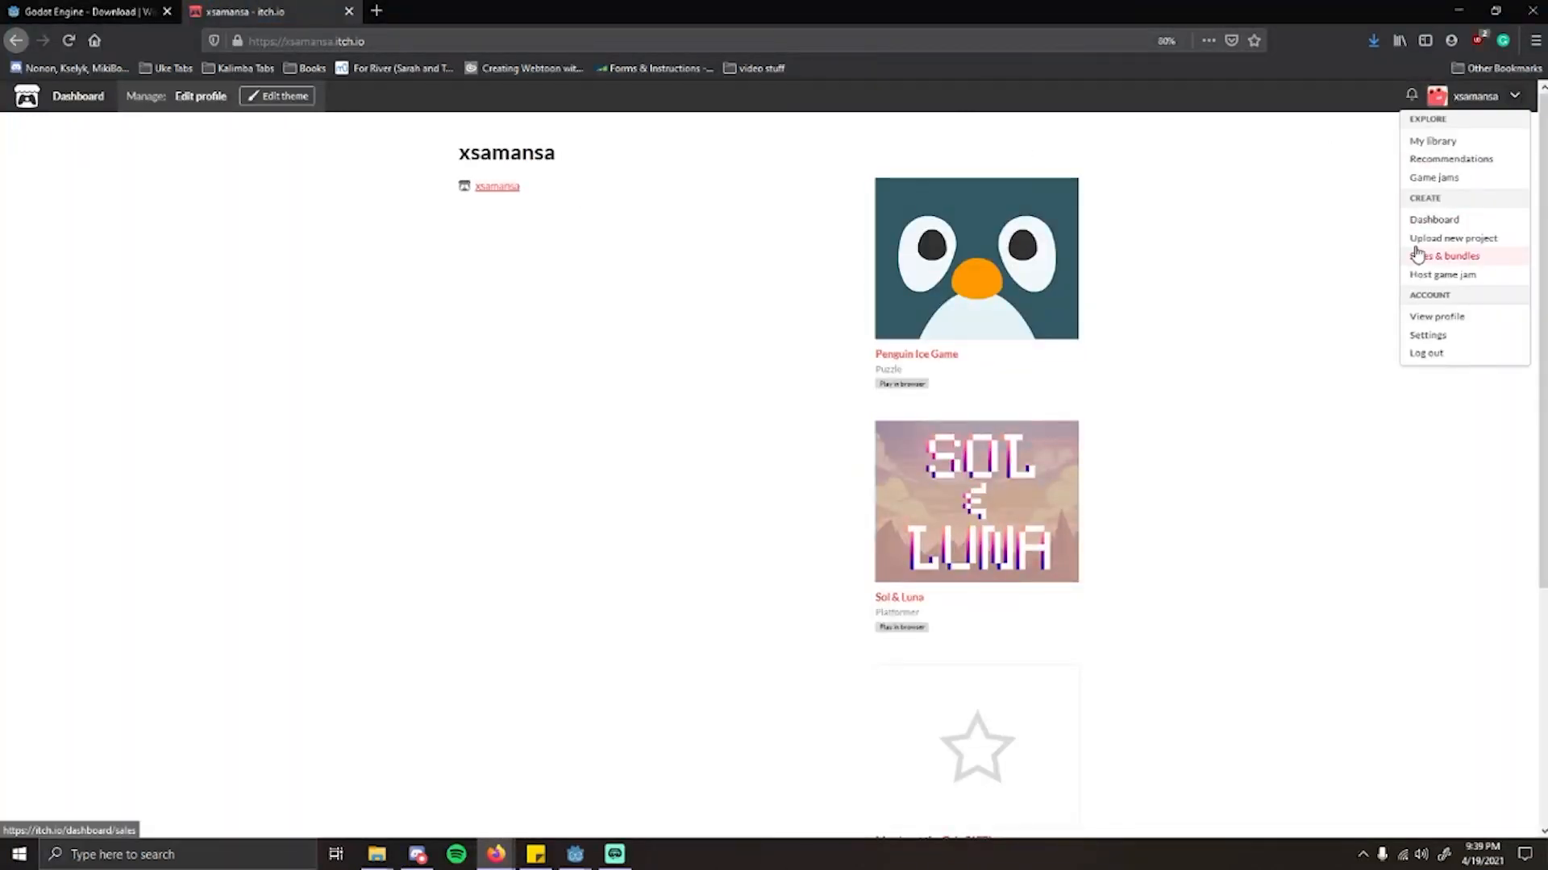
pyautogui.click(1441, 220)
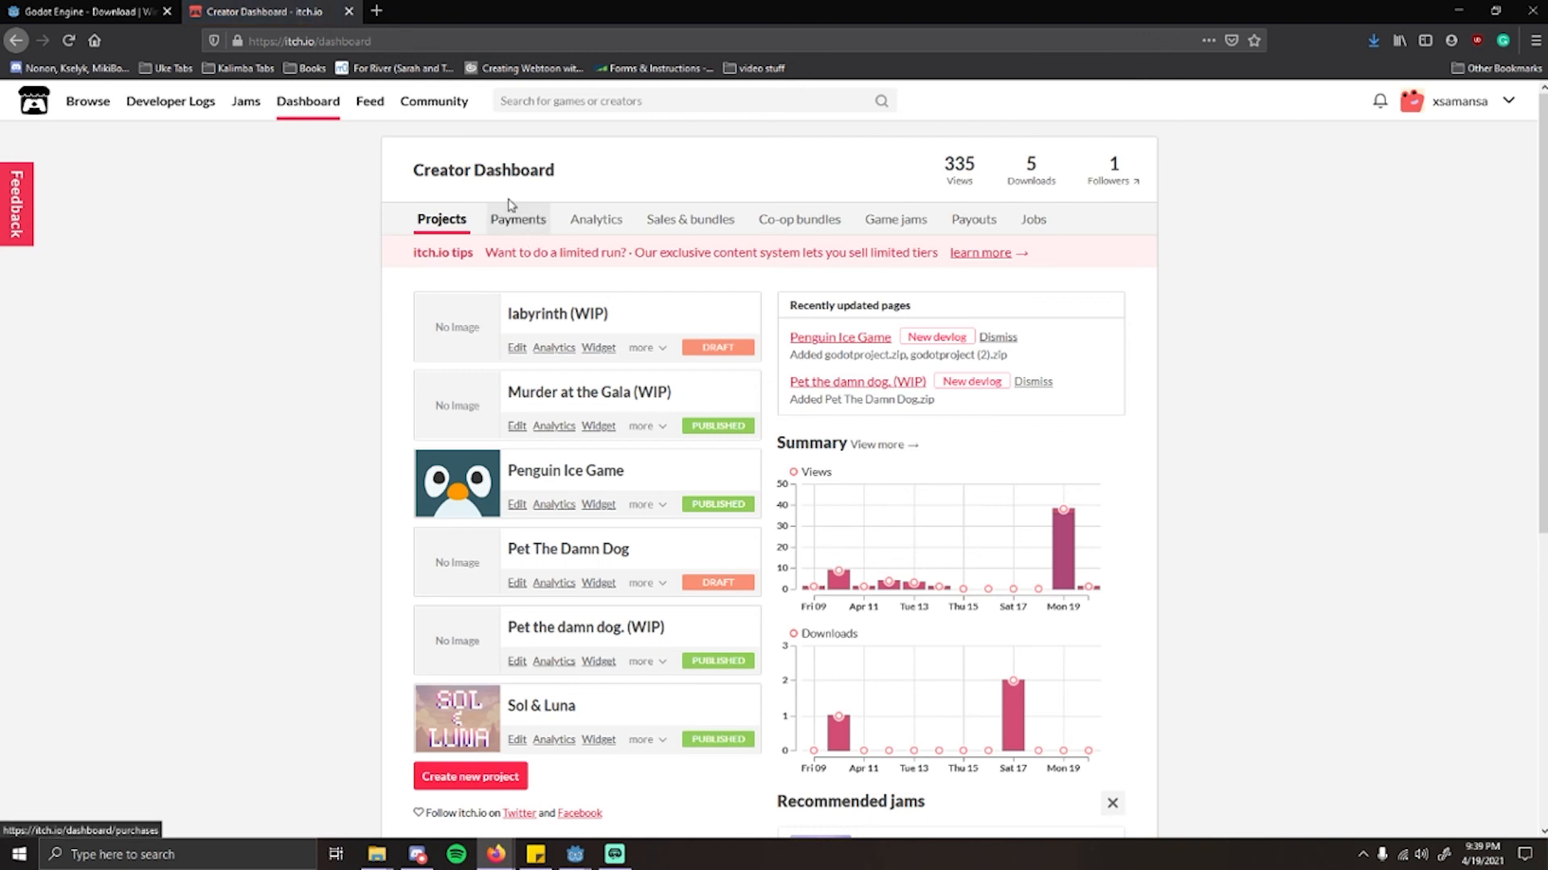
pyautogui.scroll(-2, 408, 540)
pyautogui.click(459, 609)
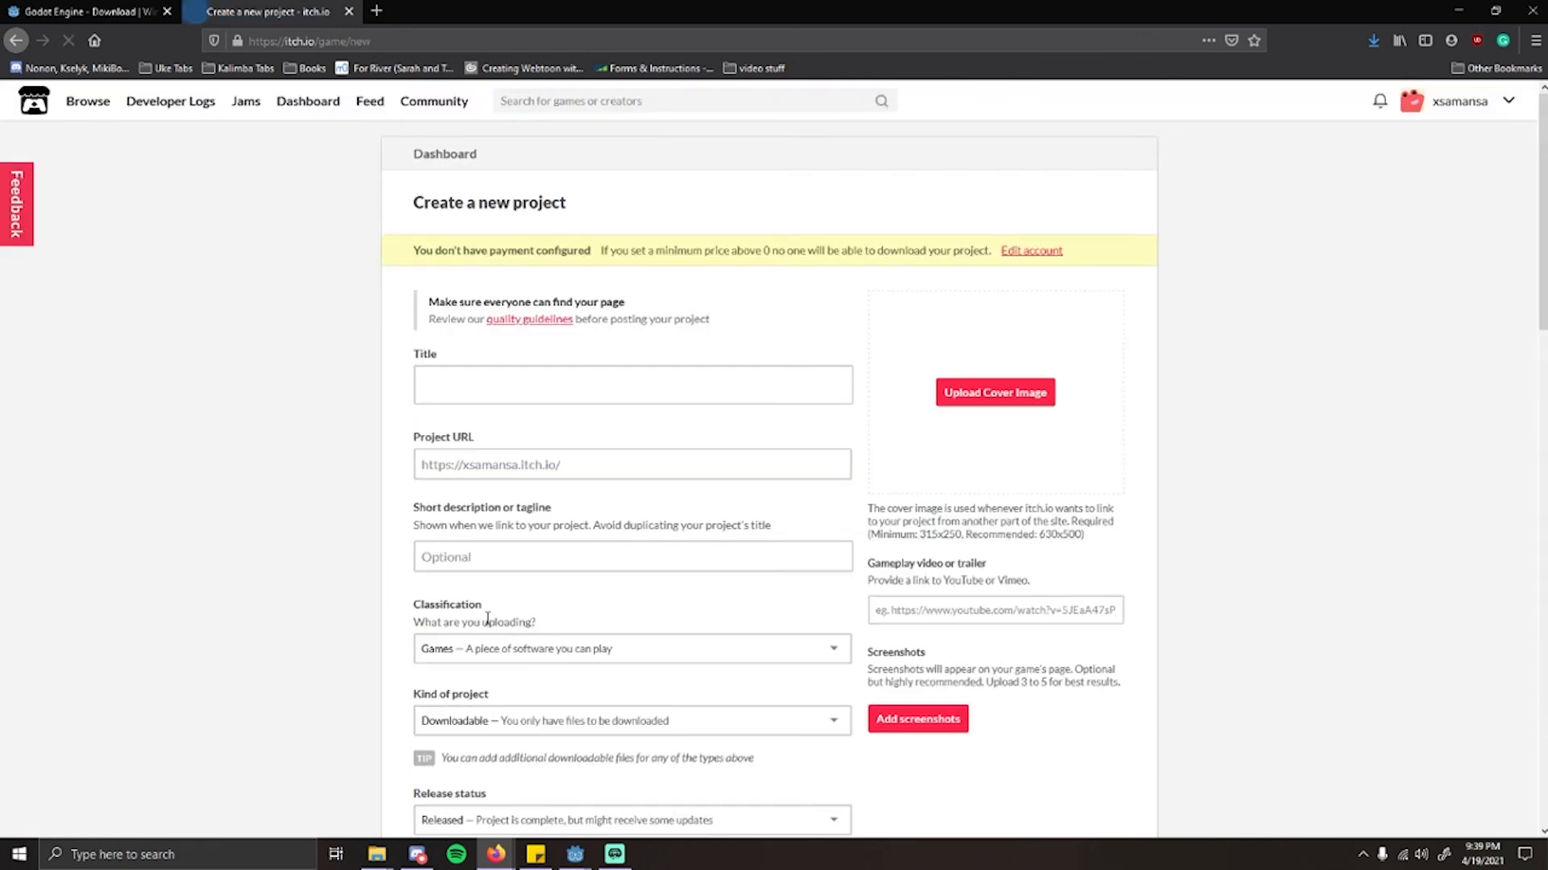
# Step: Title the new itch.io project "Demo"
pyautogui.click(443, 395)
pyautogui.write('Demo')
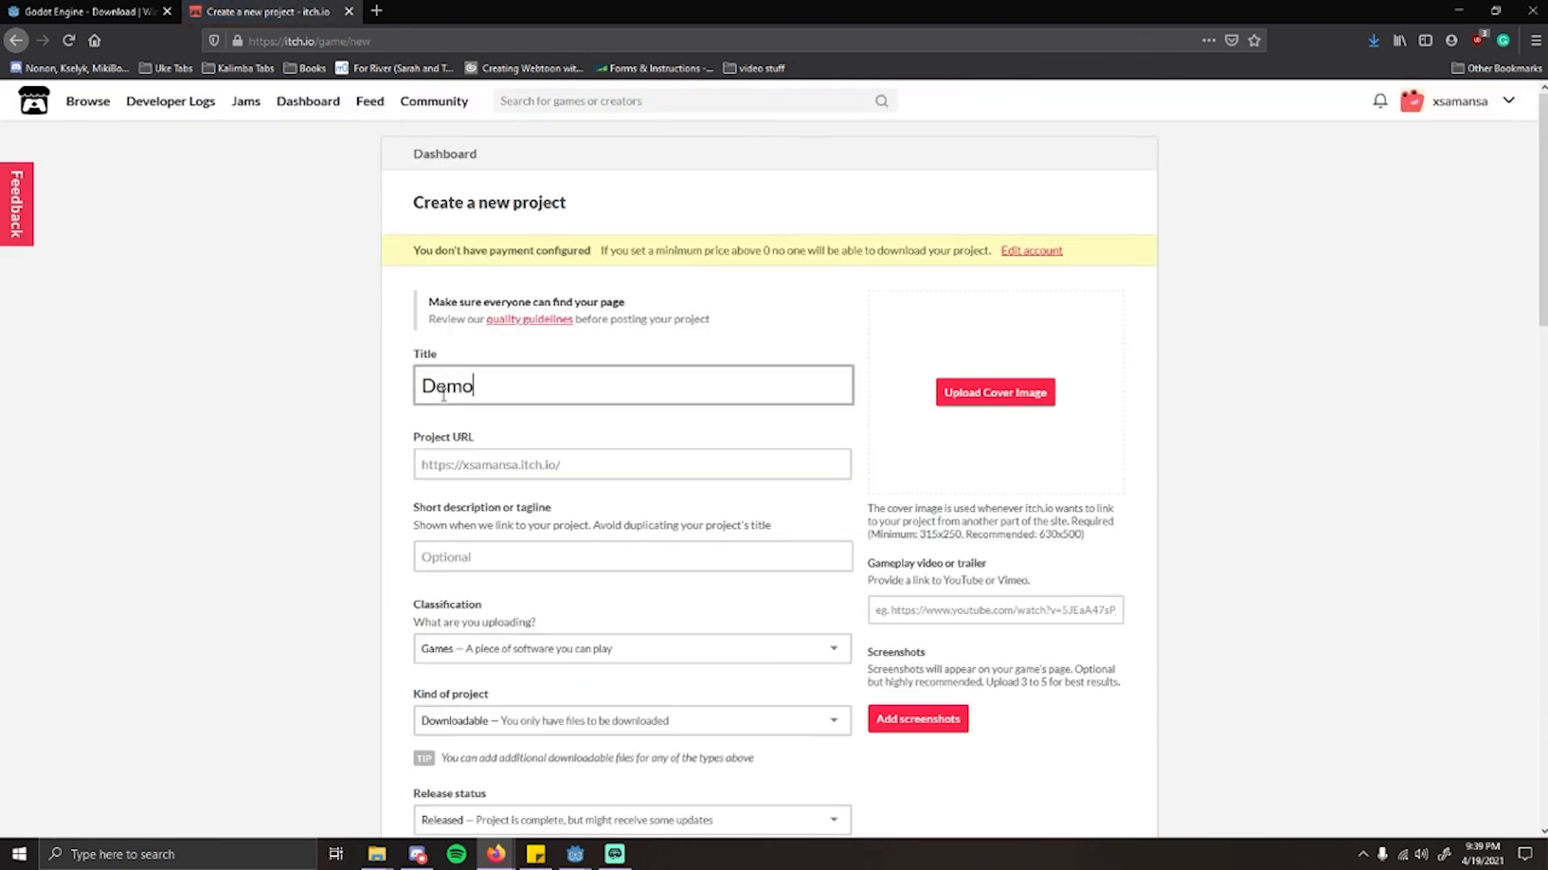
pyautogui.scroll(-2, 322, 428)
pyautogui.click(319, 424)
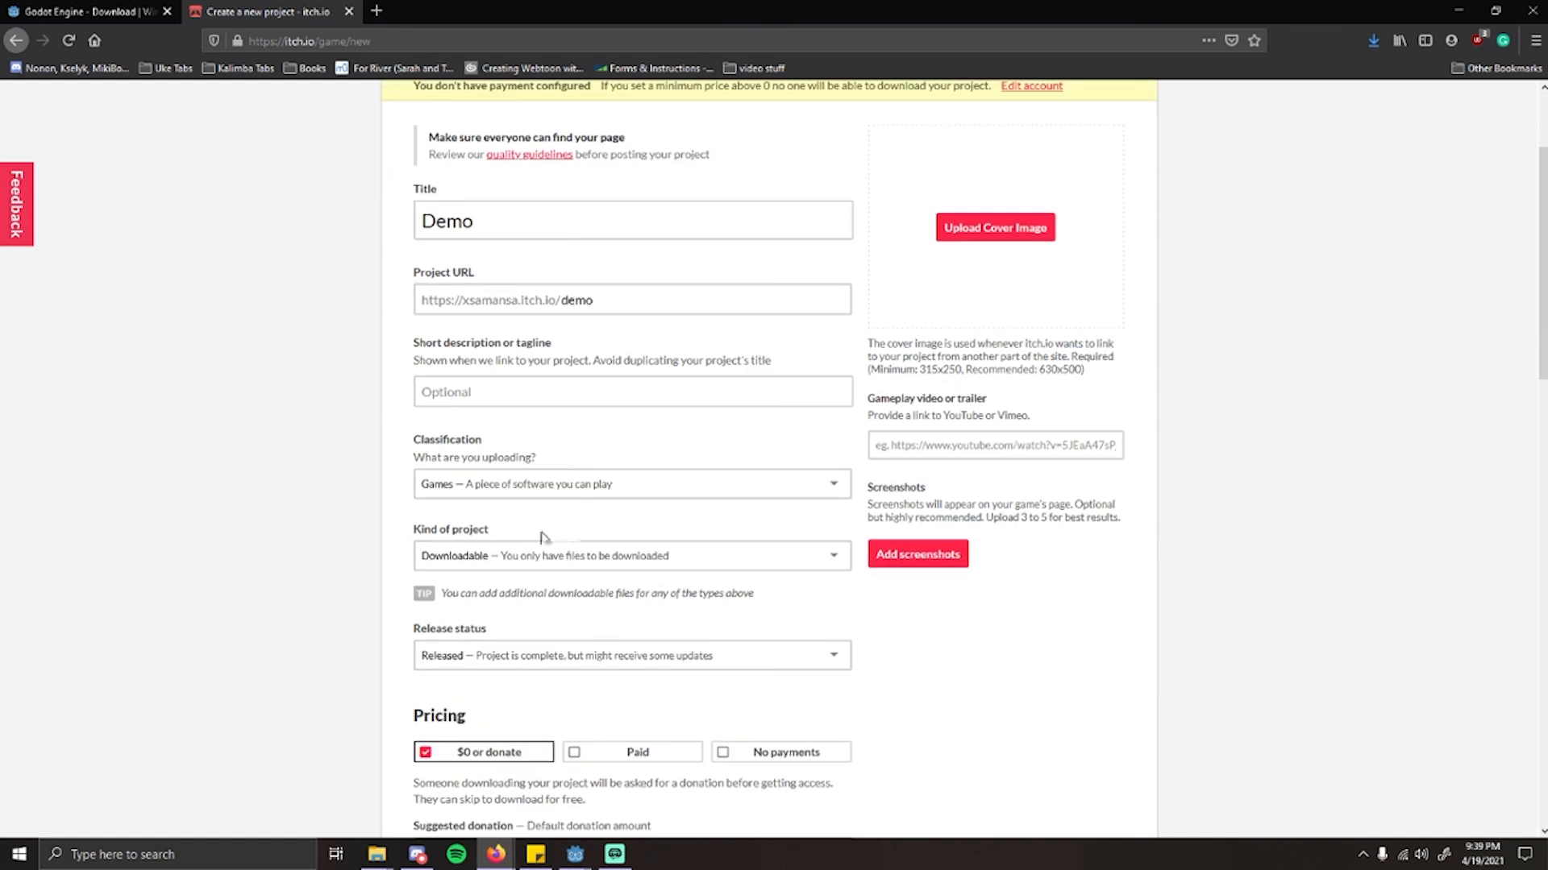
# Step: Set the kind of project to HTML and the pricing to No payments
pyautogui.scroll(-1, 544, 516)
pyautogui.click(500, 477)
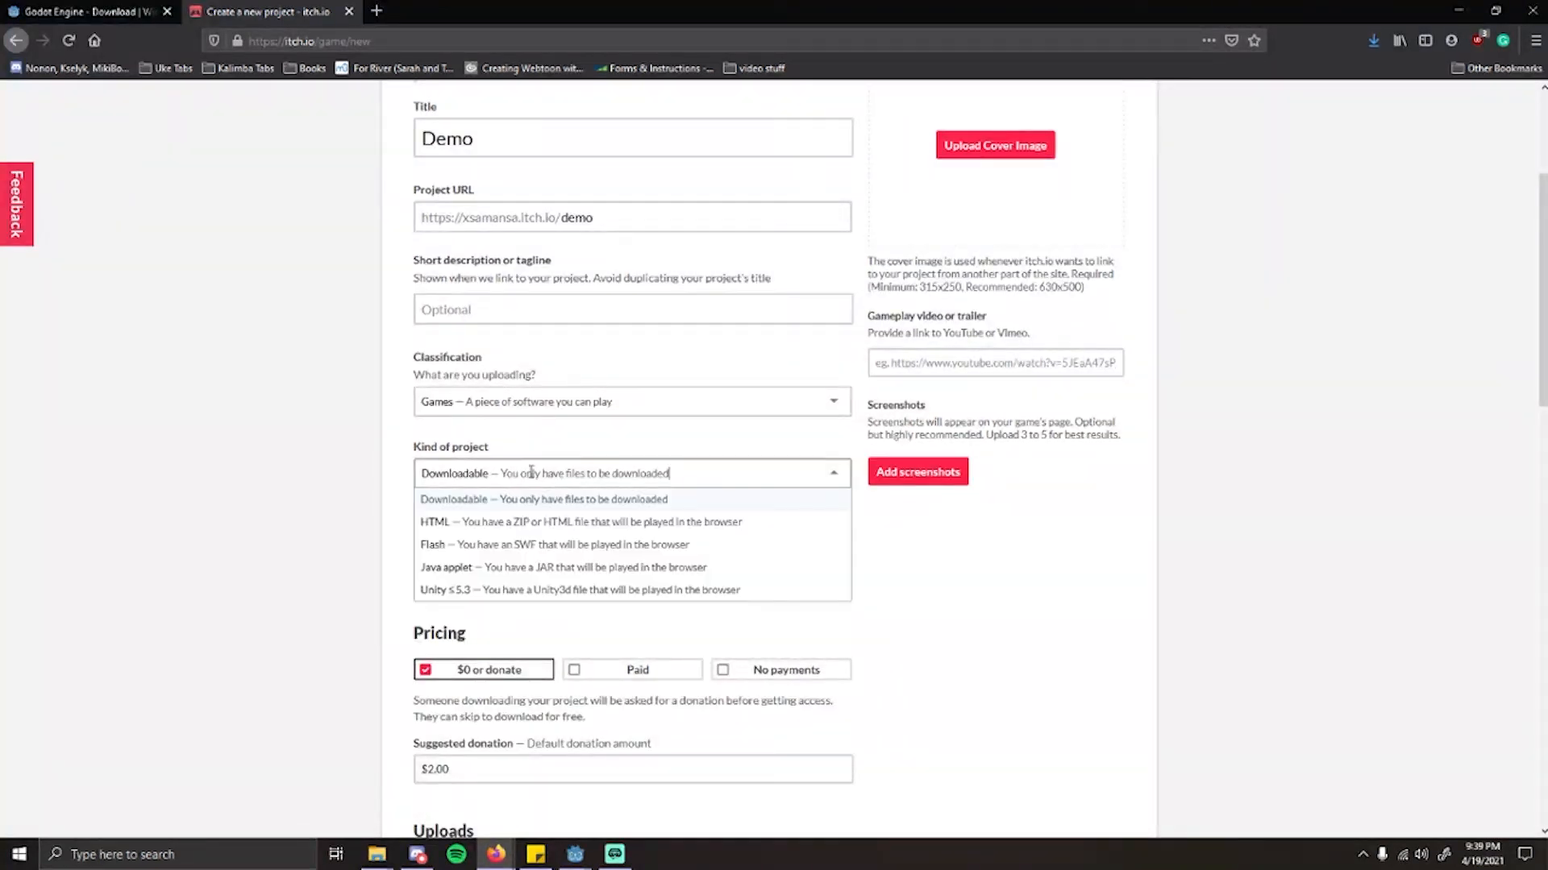
pyautogui.click(487, 514)
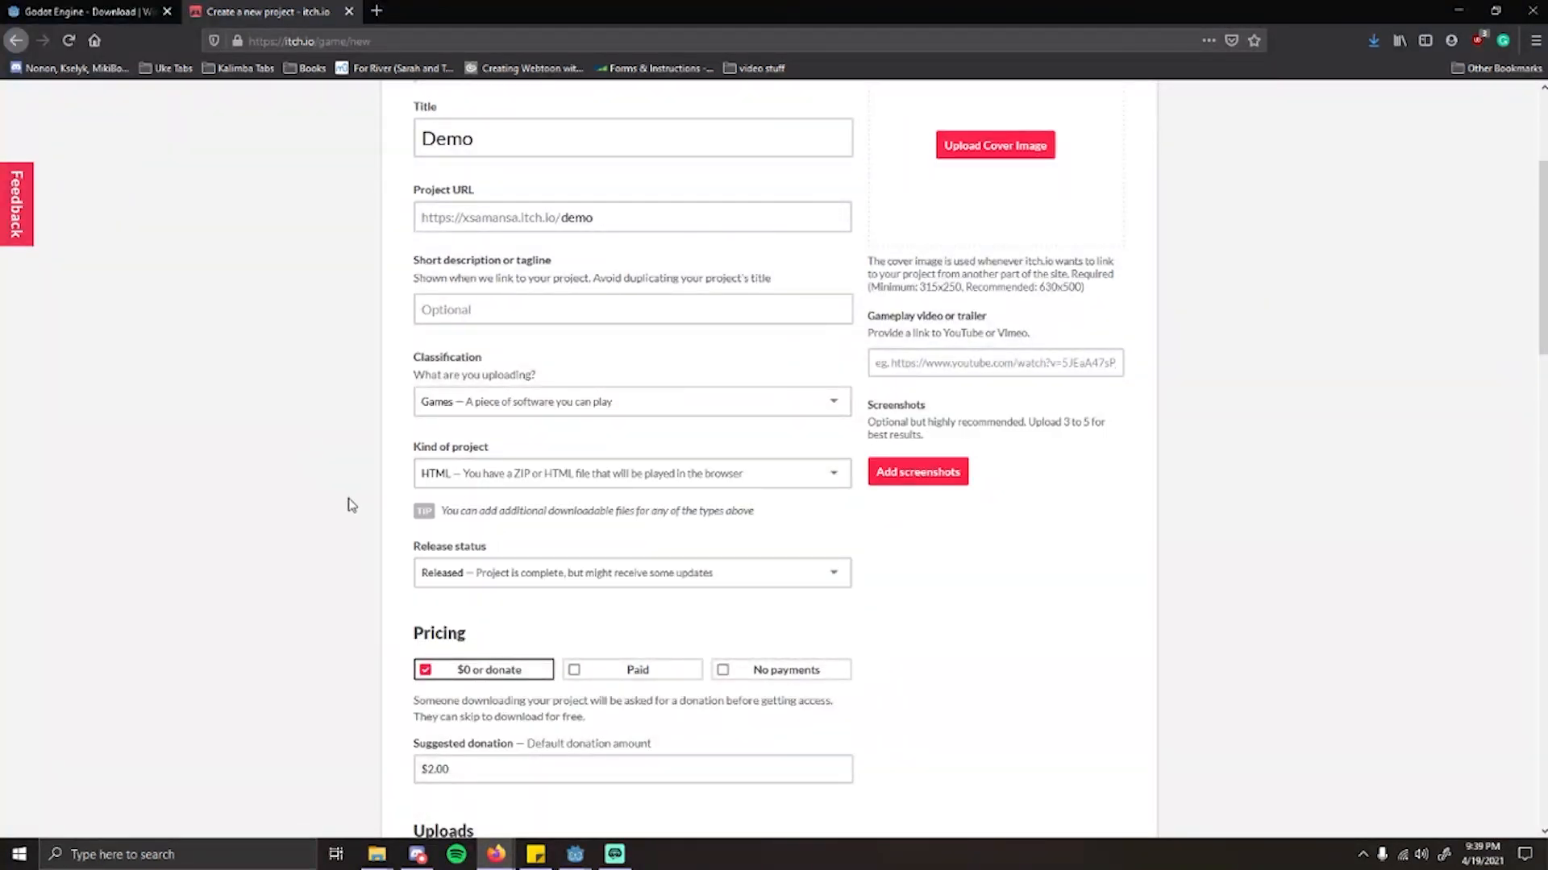
pyautogui.scroll(-2, 342, 380)
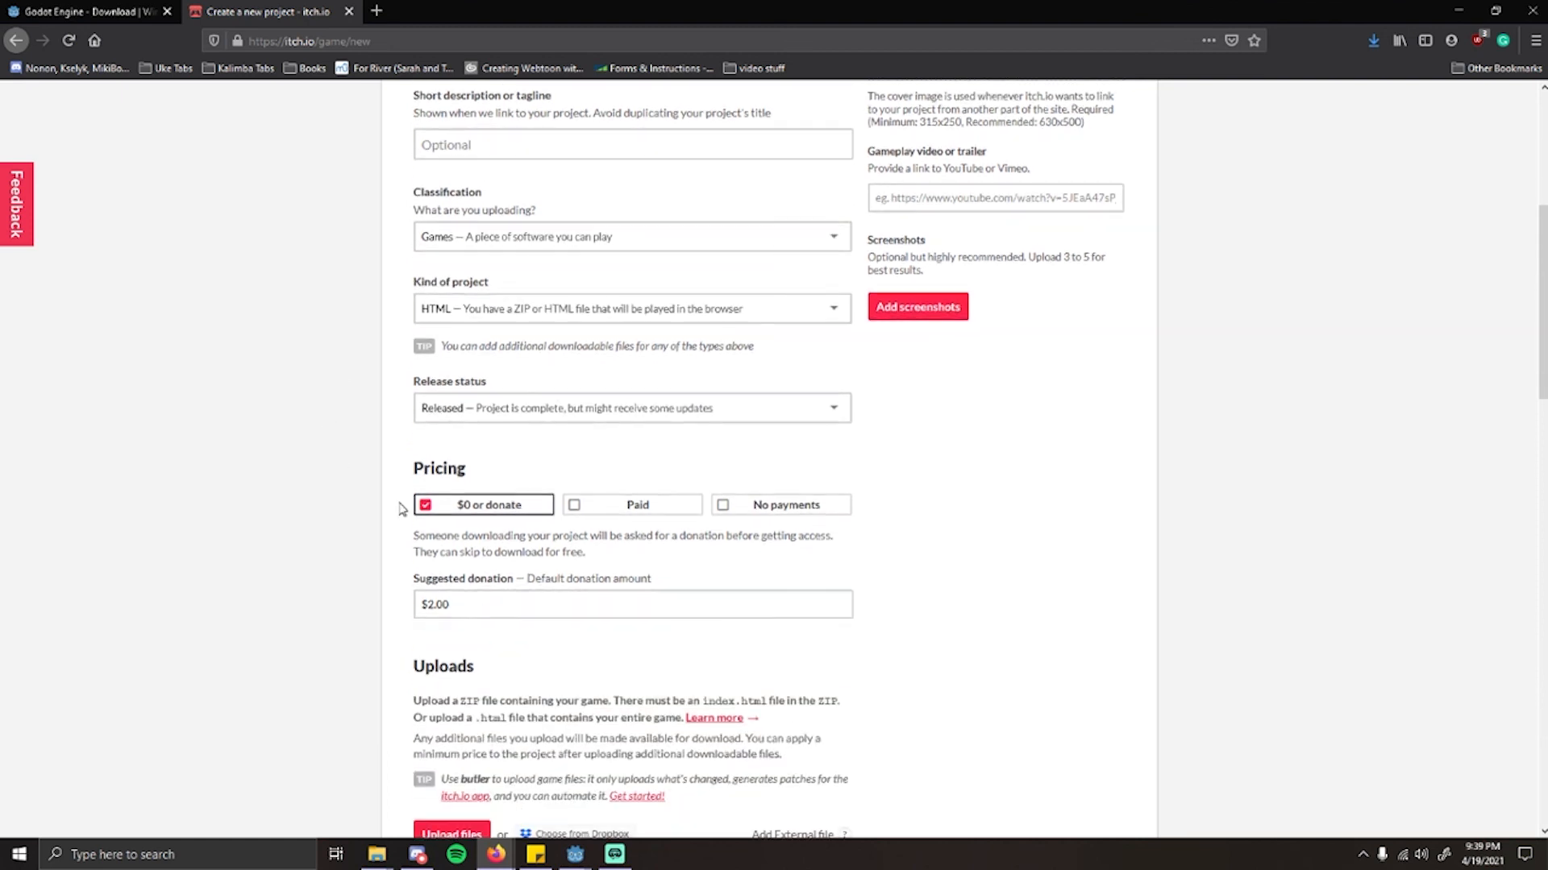
pyautogui.click(775, 506)
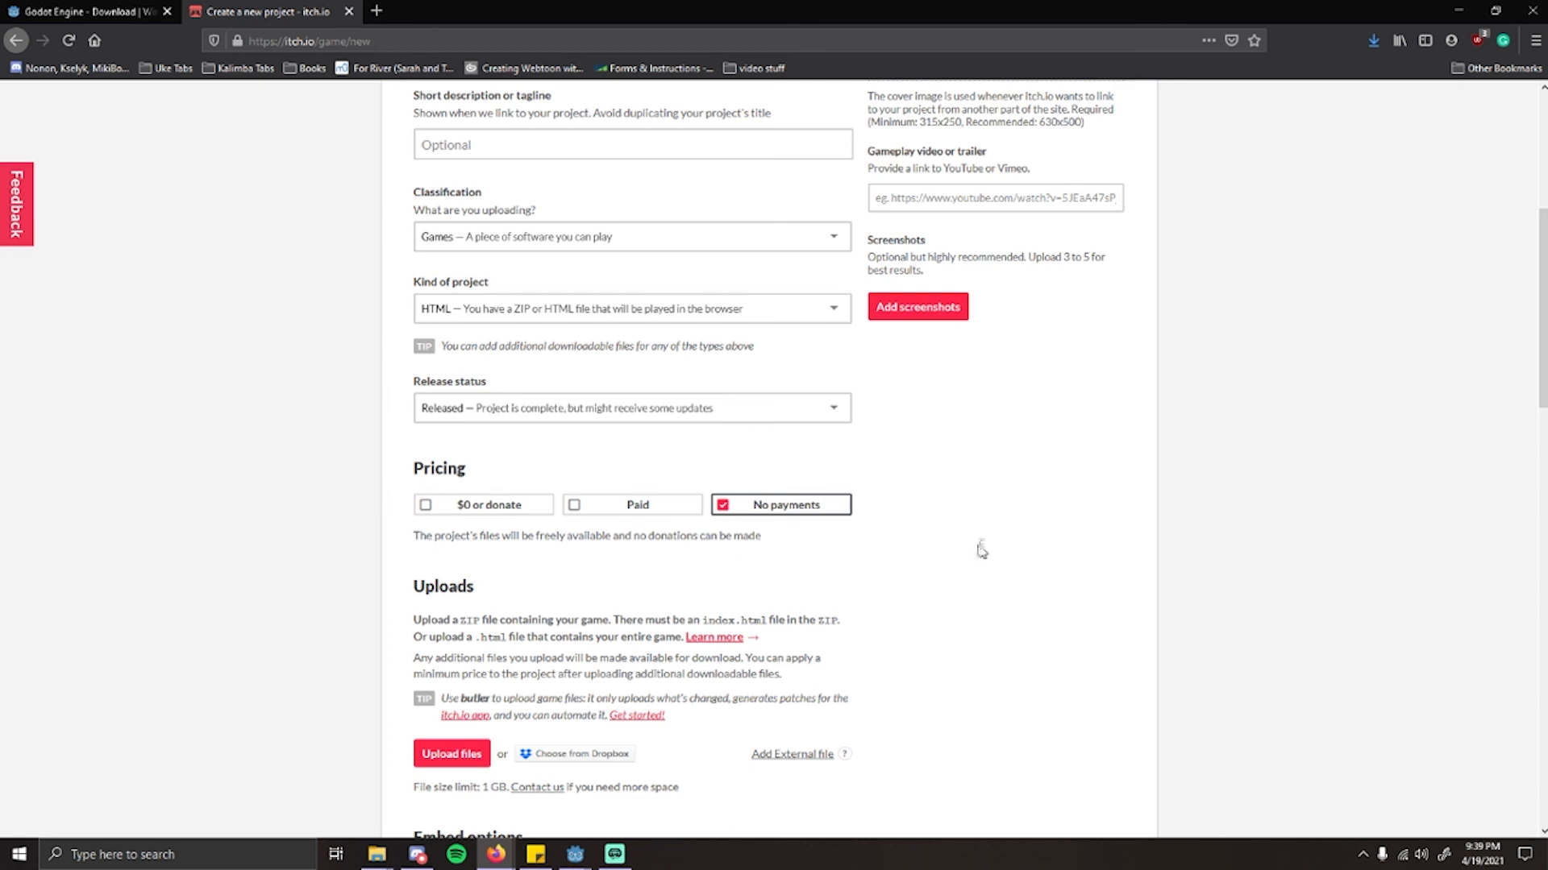
# Step: Upload the Test.zip archive from the Desktop as the project's game file
pyautogui.scroll(-3, 978, 545)
pyautogui.click(449, 507)
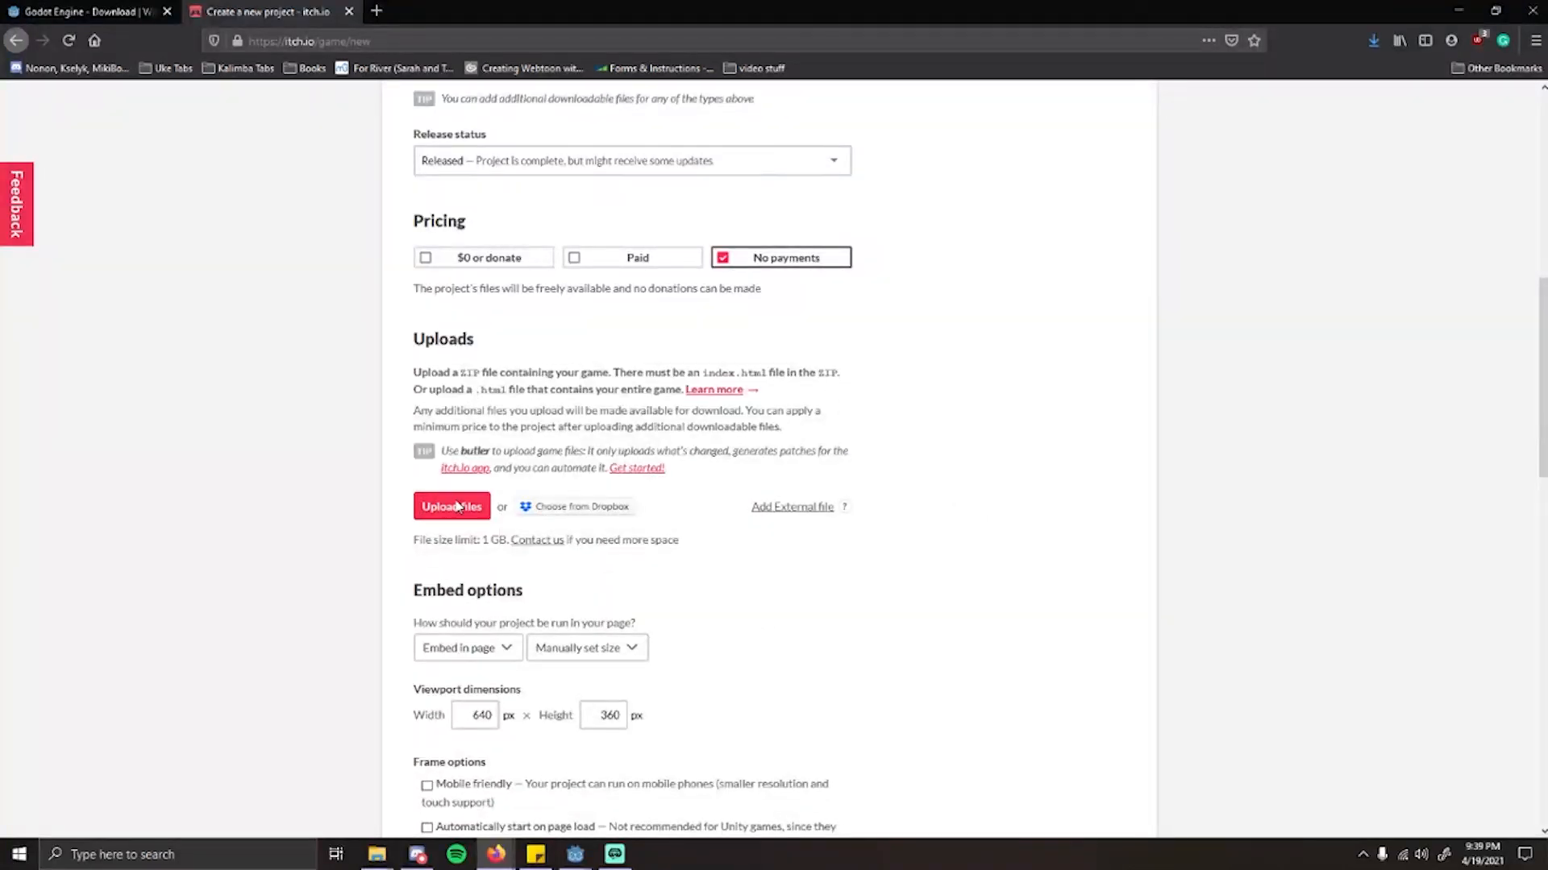
pyautogui.click(539, 250)
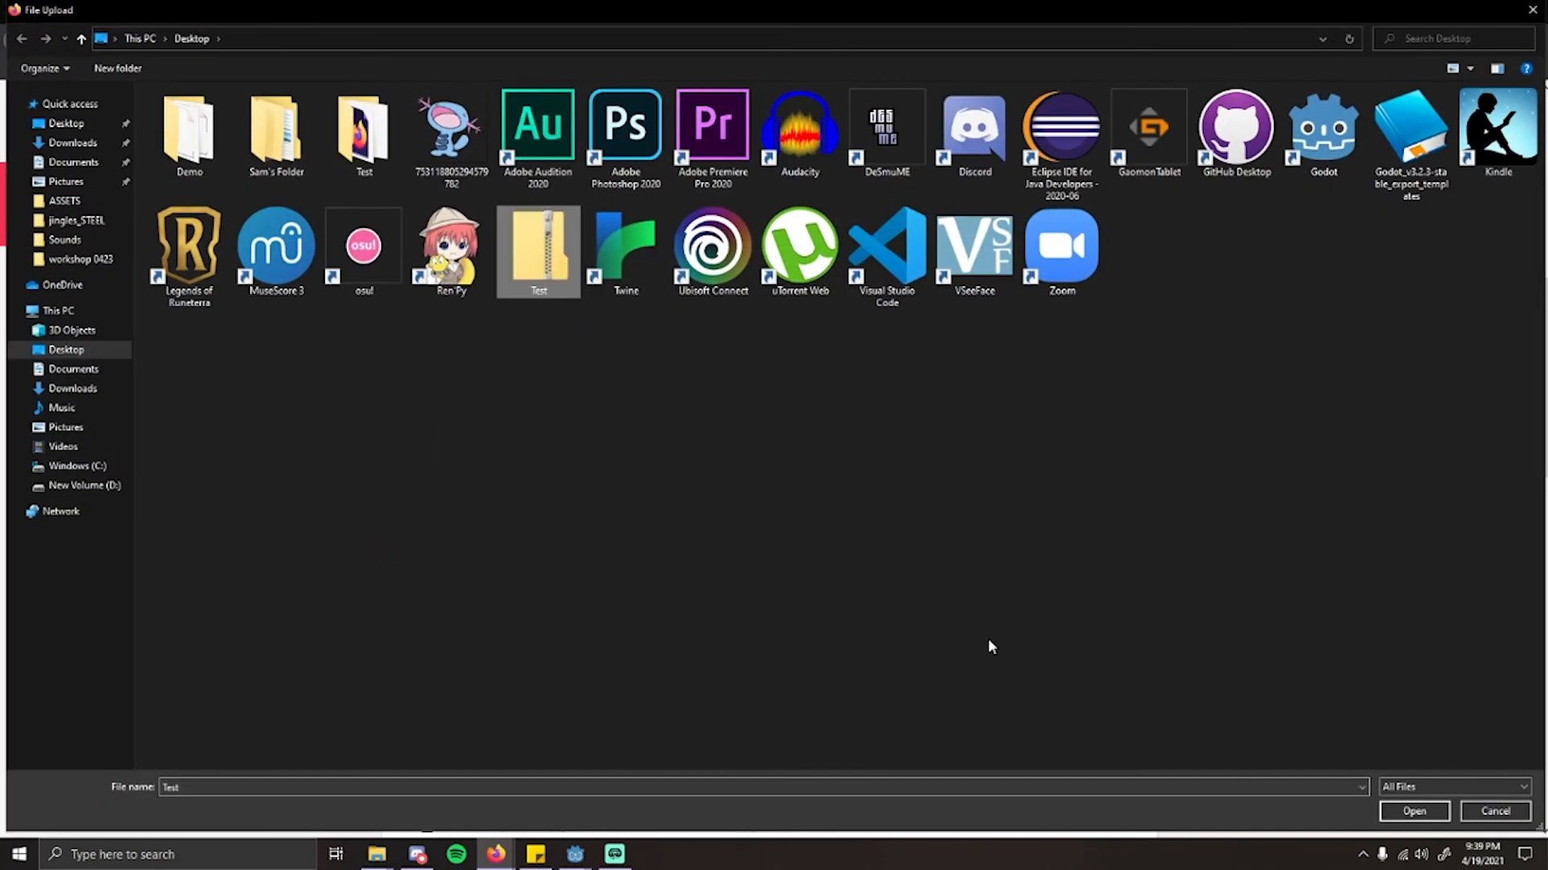
pyautogui.click(1414, 811)
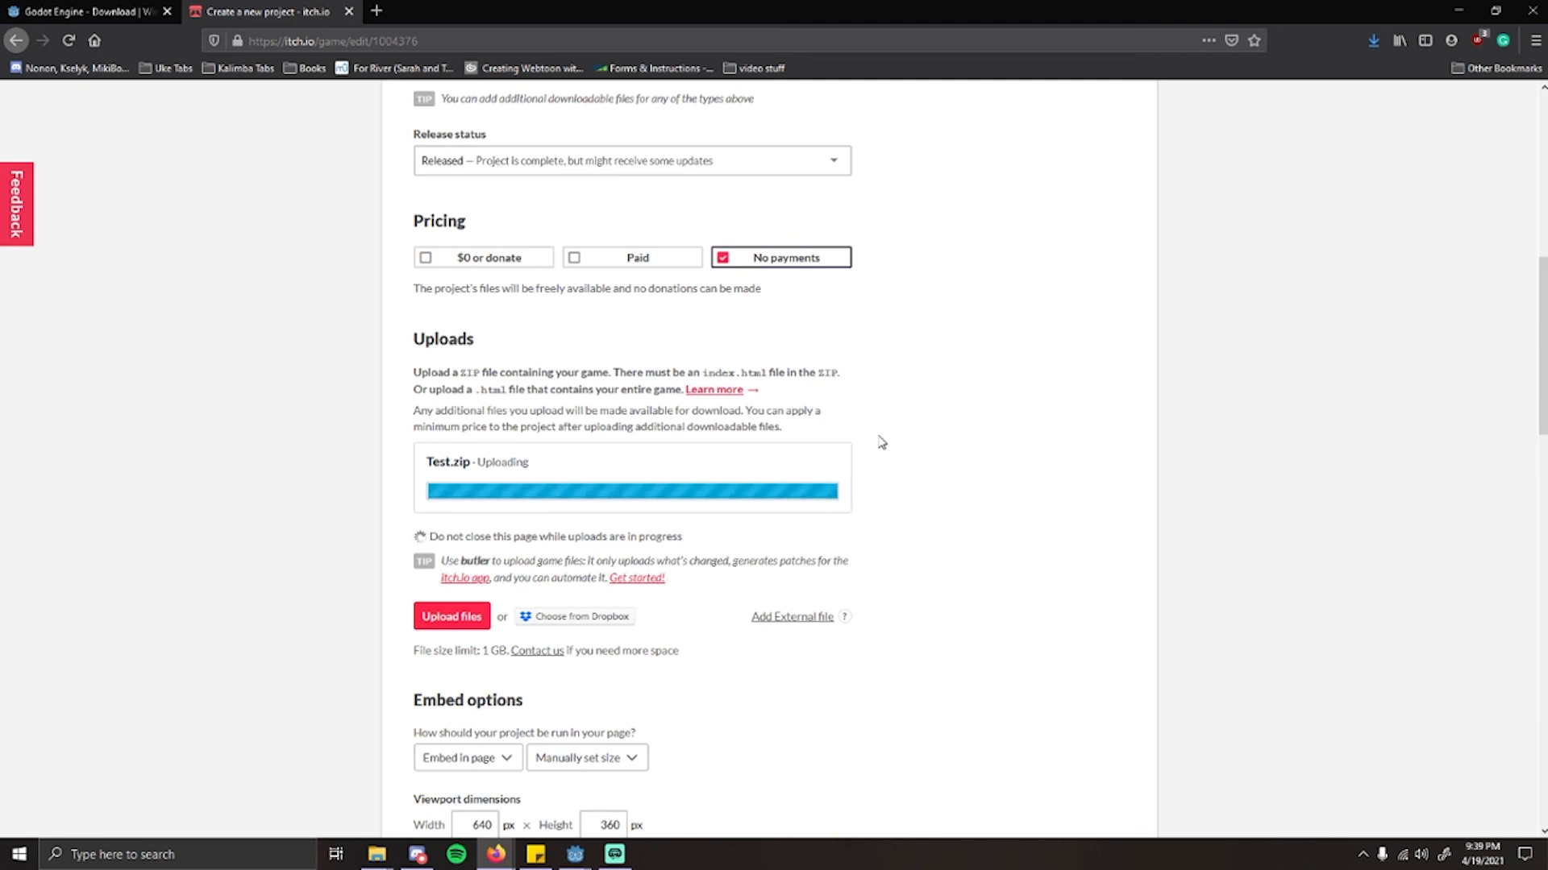
# Step: Mark the uploaded Test.zip as the file that will be played in the browser
pyautogui.scroll(5, 832, 448)
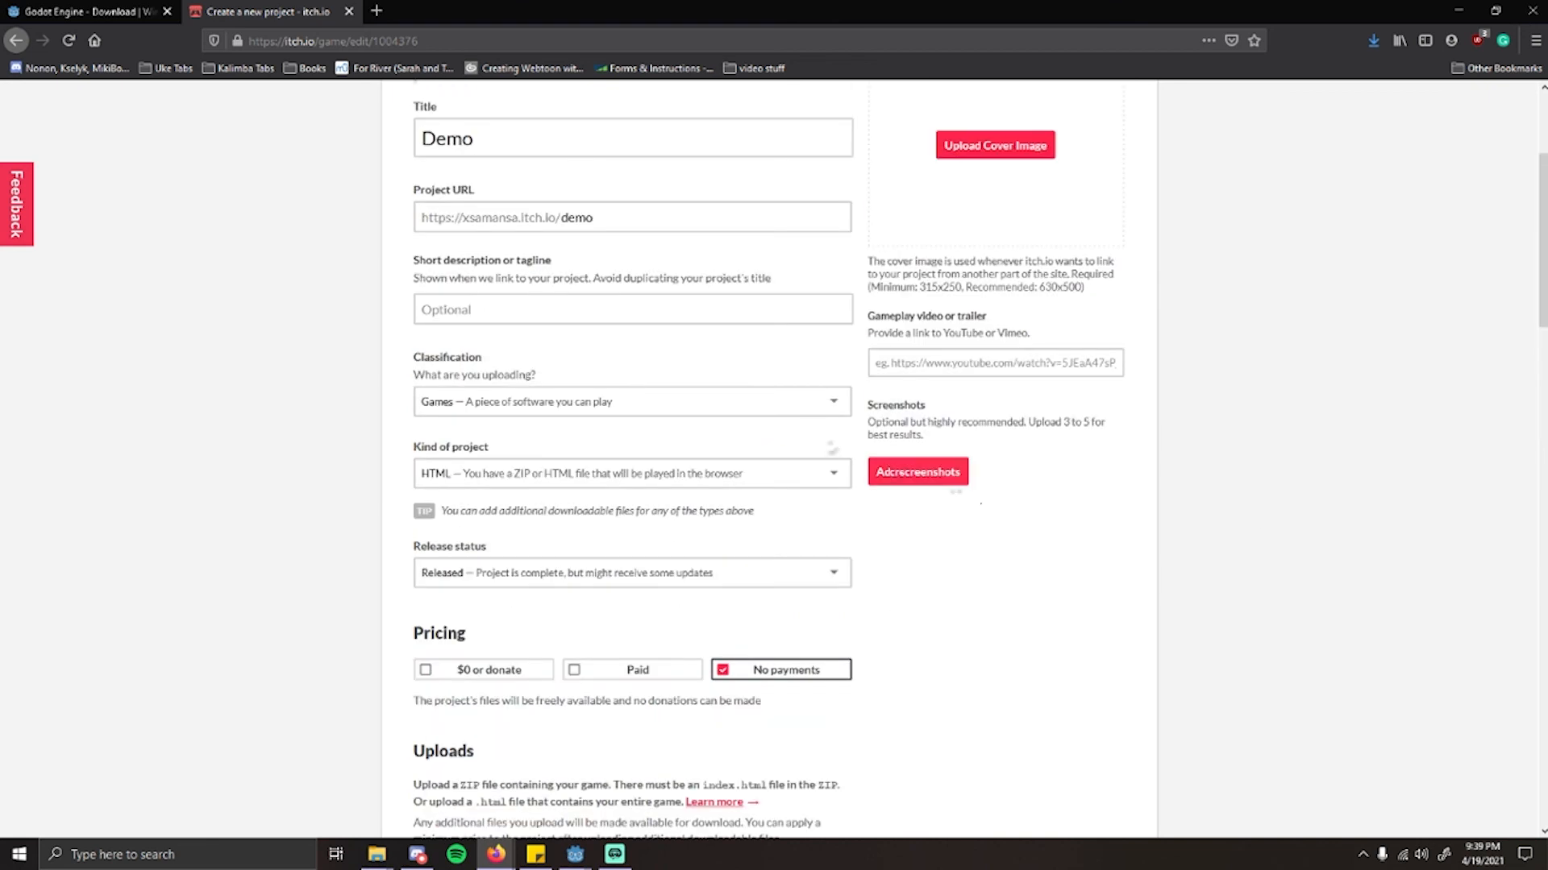
pyautogui.scroll(-5, 833, 448)
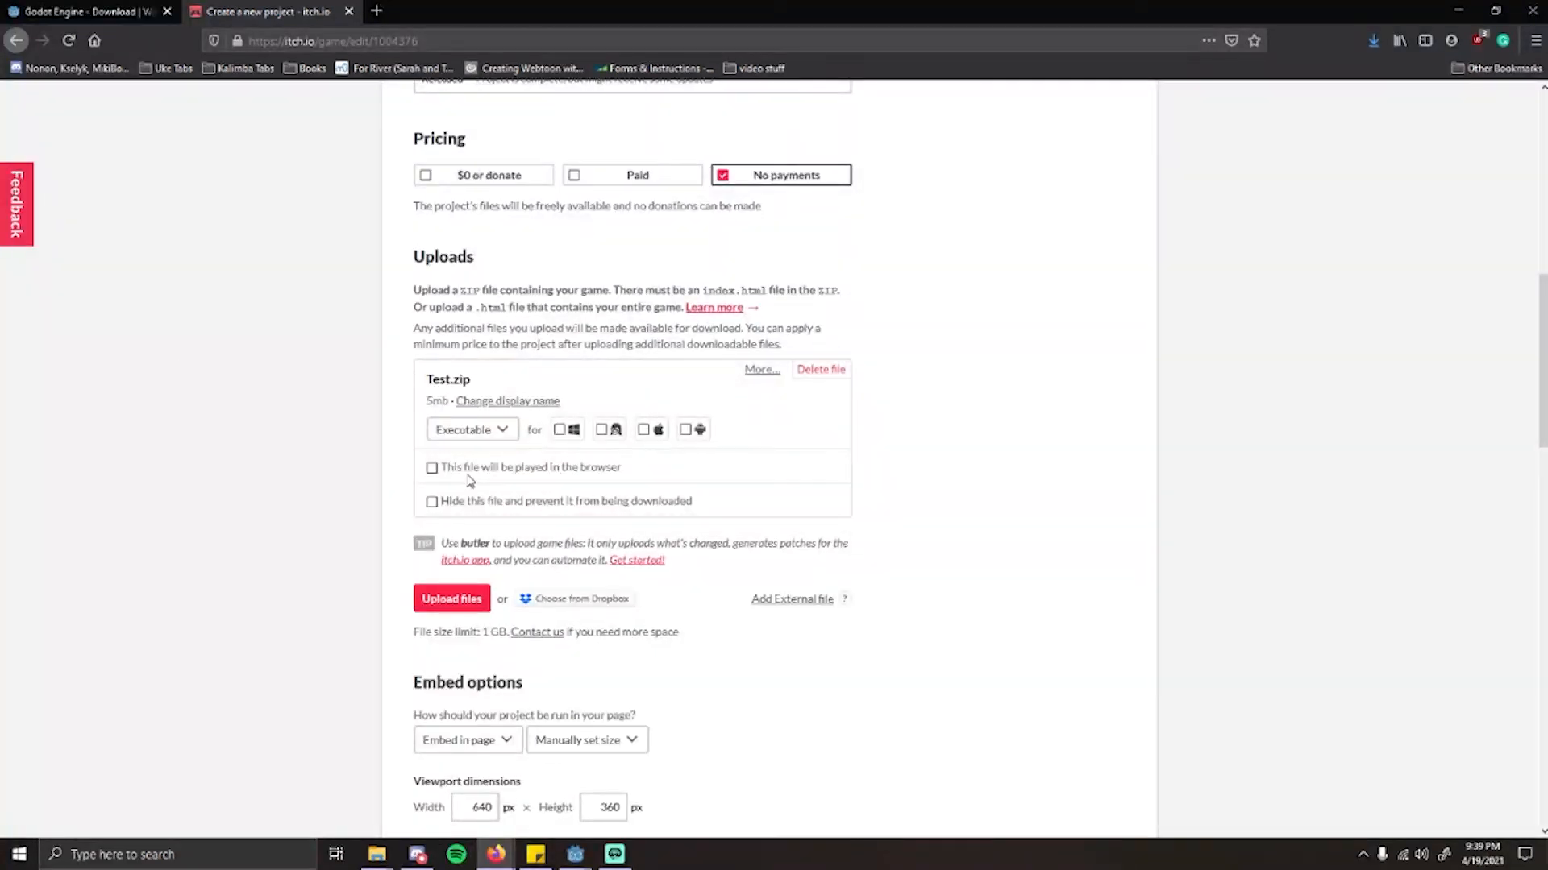
pyautogui.click(545, 469)
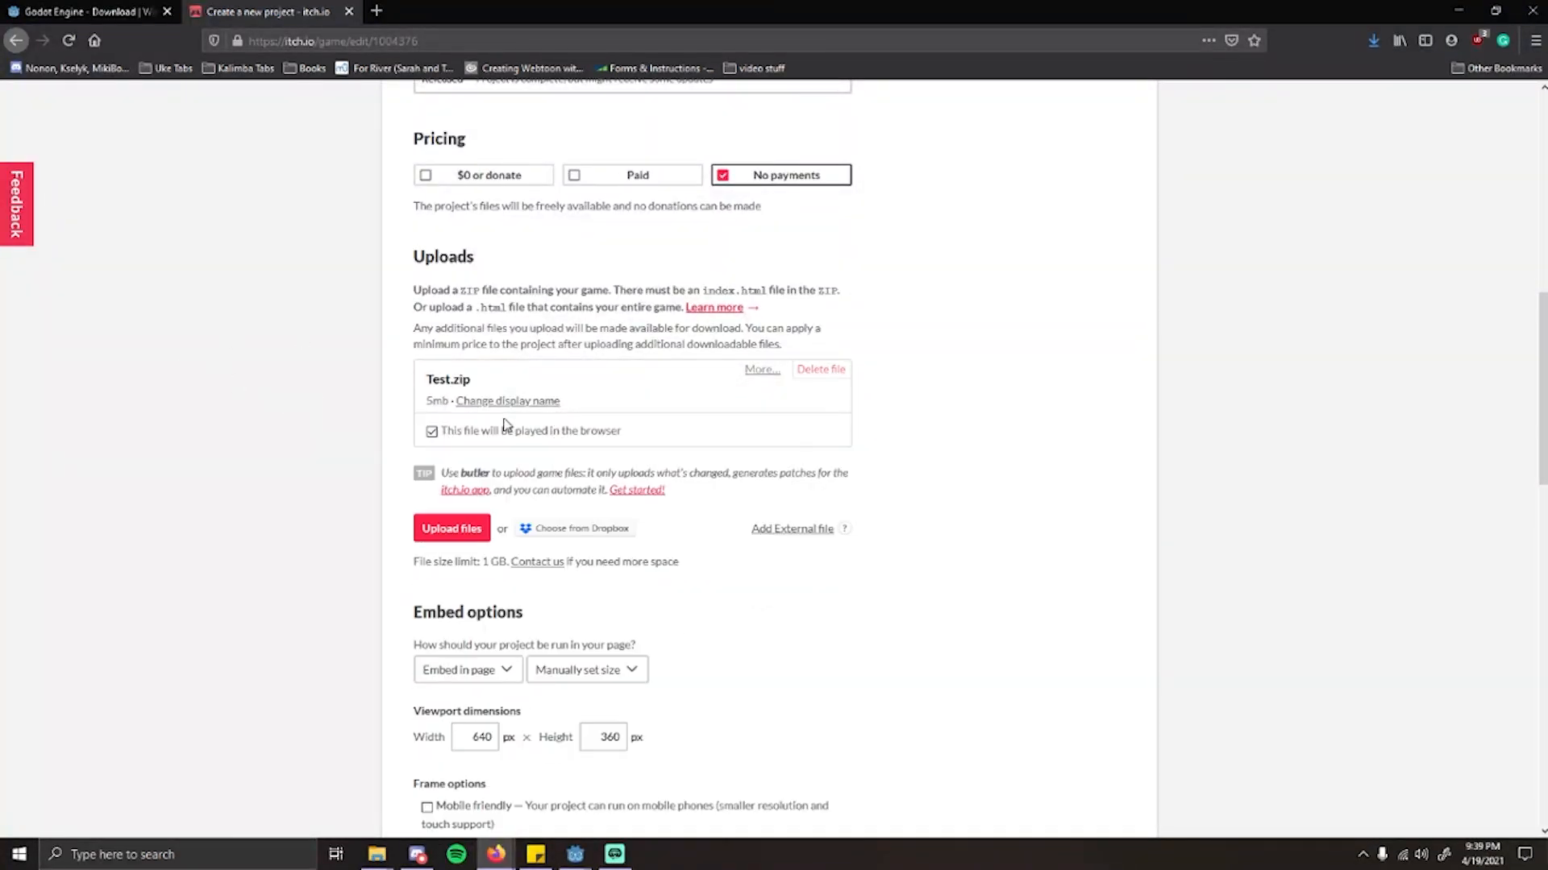
pyautogui.scroll(9, 898, 553)
pyautogui.scroll(-10, 1113, 514)
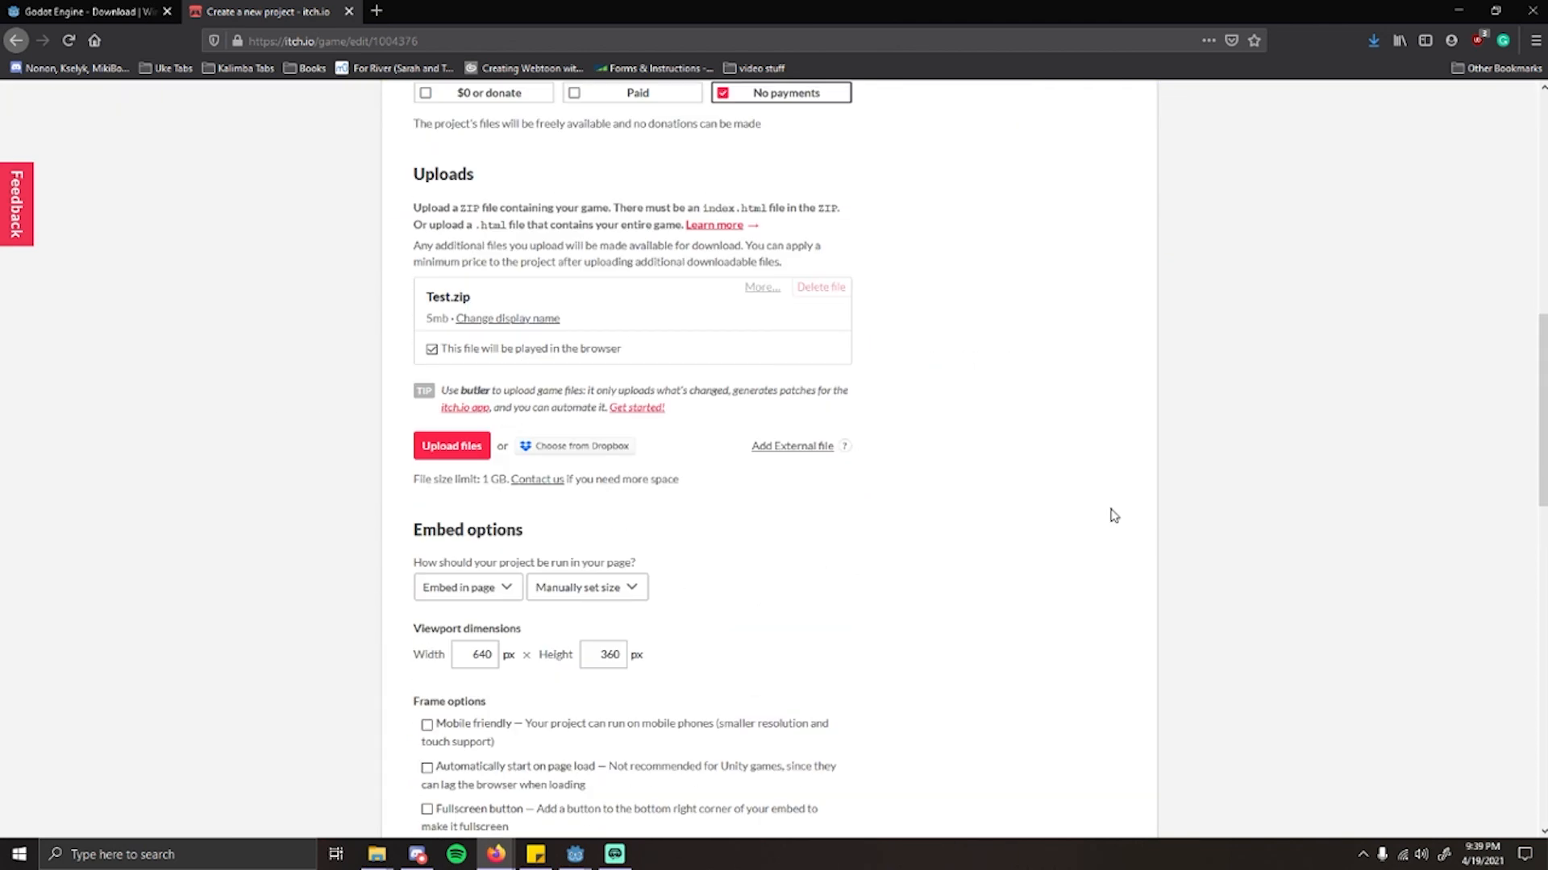
# Step: Set the embed viewport dimensions to 1024 px wide by 600 px high
pyautogui.scroll(-2, 1113, 514)
pyautogui.moveTo(471, 490); pyautogui.dragTo(518, 491)
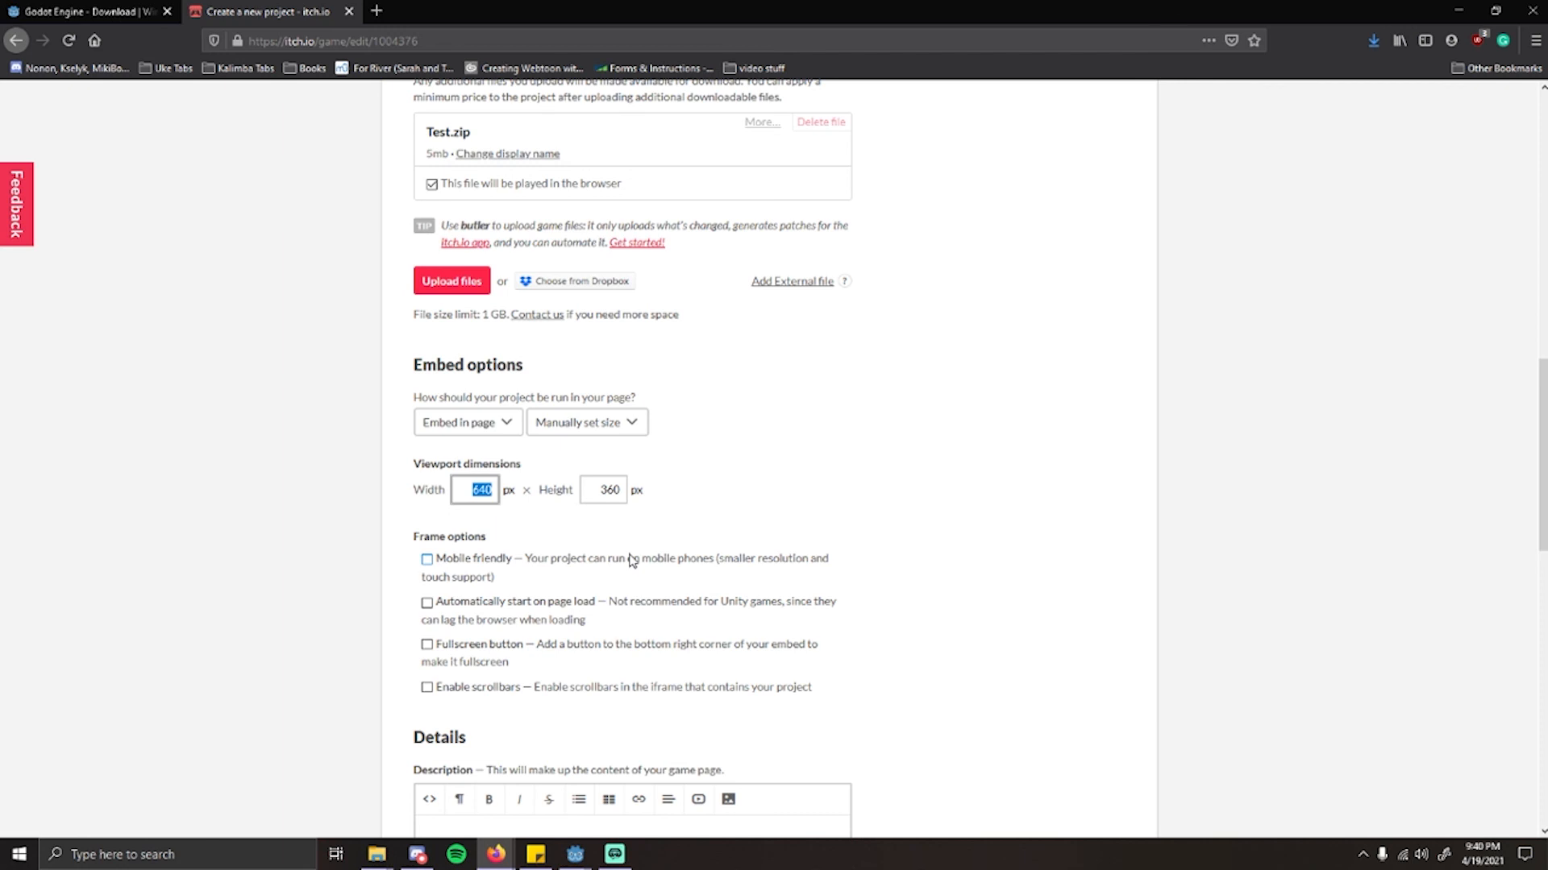
pyautogui.write('10024')
pyautogui.press('BackSpace')
pyautogui.press('BackSpace')
pyautogui.press('BackSpace')
pyautogui.press('BackSpace')
pyautogui.press('BackSpace')
pyautogui.write('1024')
pyautogui.doubleClick(613, 488)
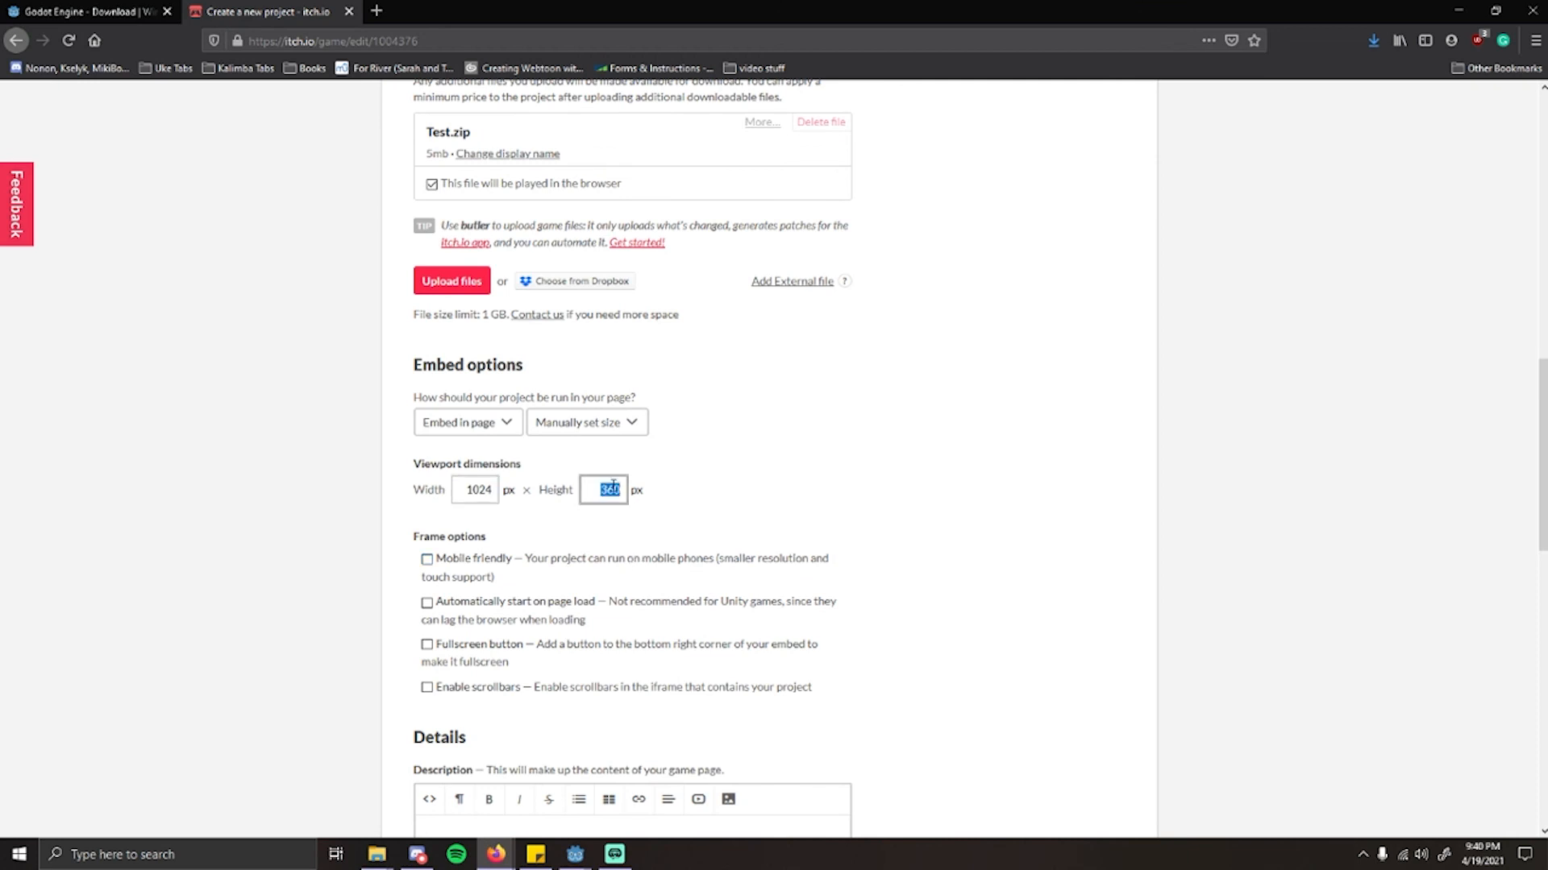
pyautogui.write('600')
pyautogui.click(796, 493)
# Step: Enable automatic start on page load and enter the description "Demo for video!"
pyautogui.scroll(-1, 691, 506)
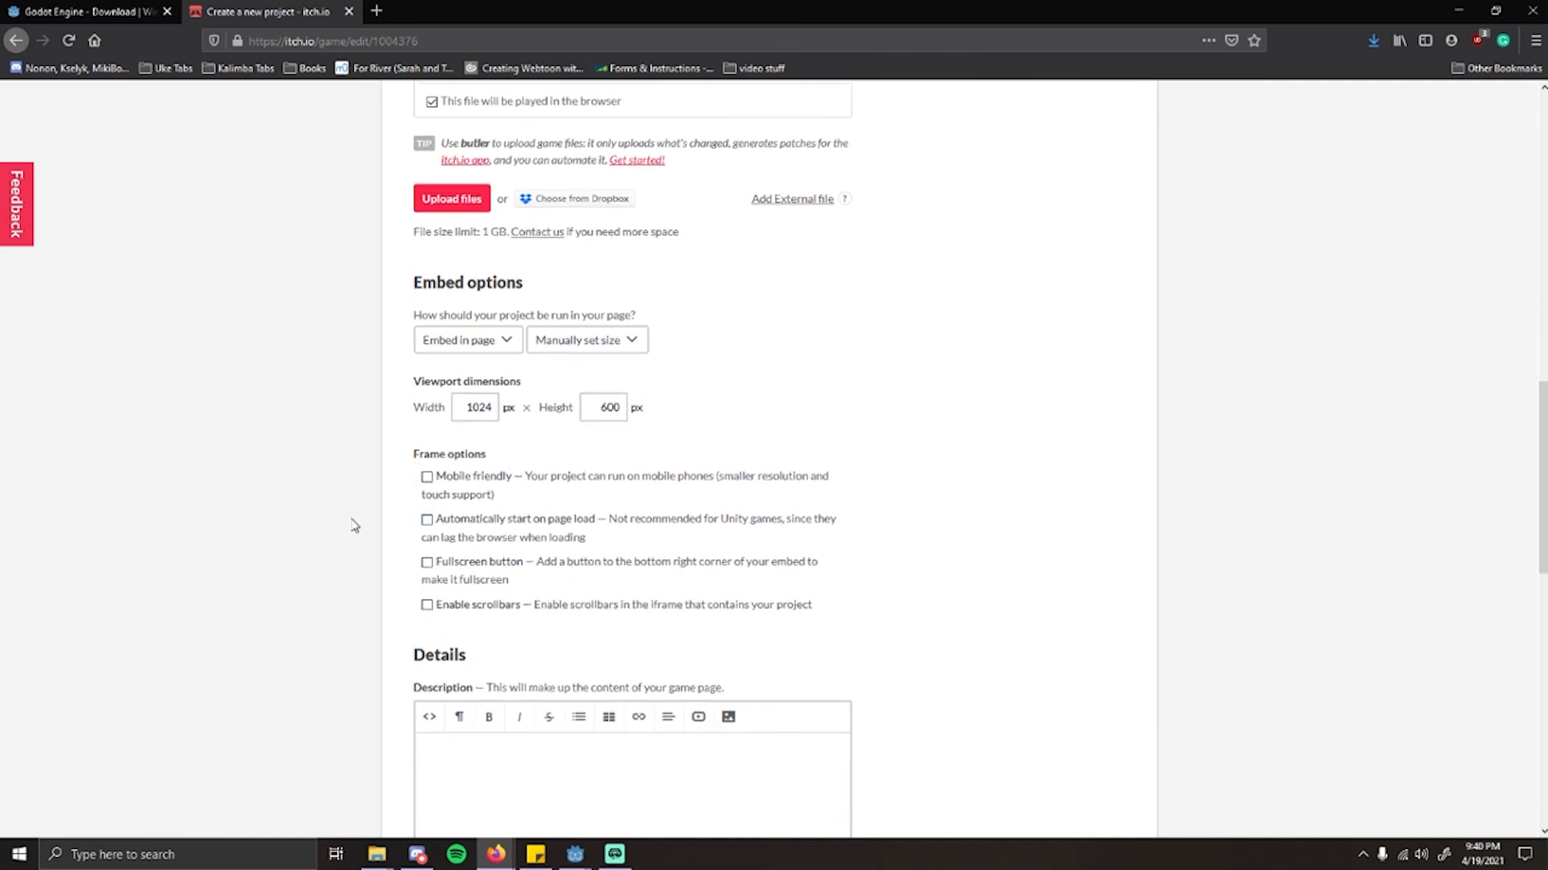
pyautogui.click(430, 519)
pyautogui.scroll(-5, 379, 468)
pyautogui.click(489, 457)
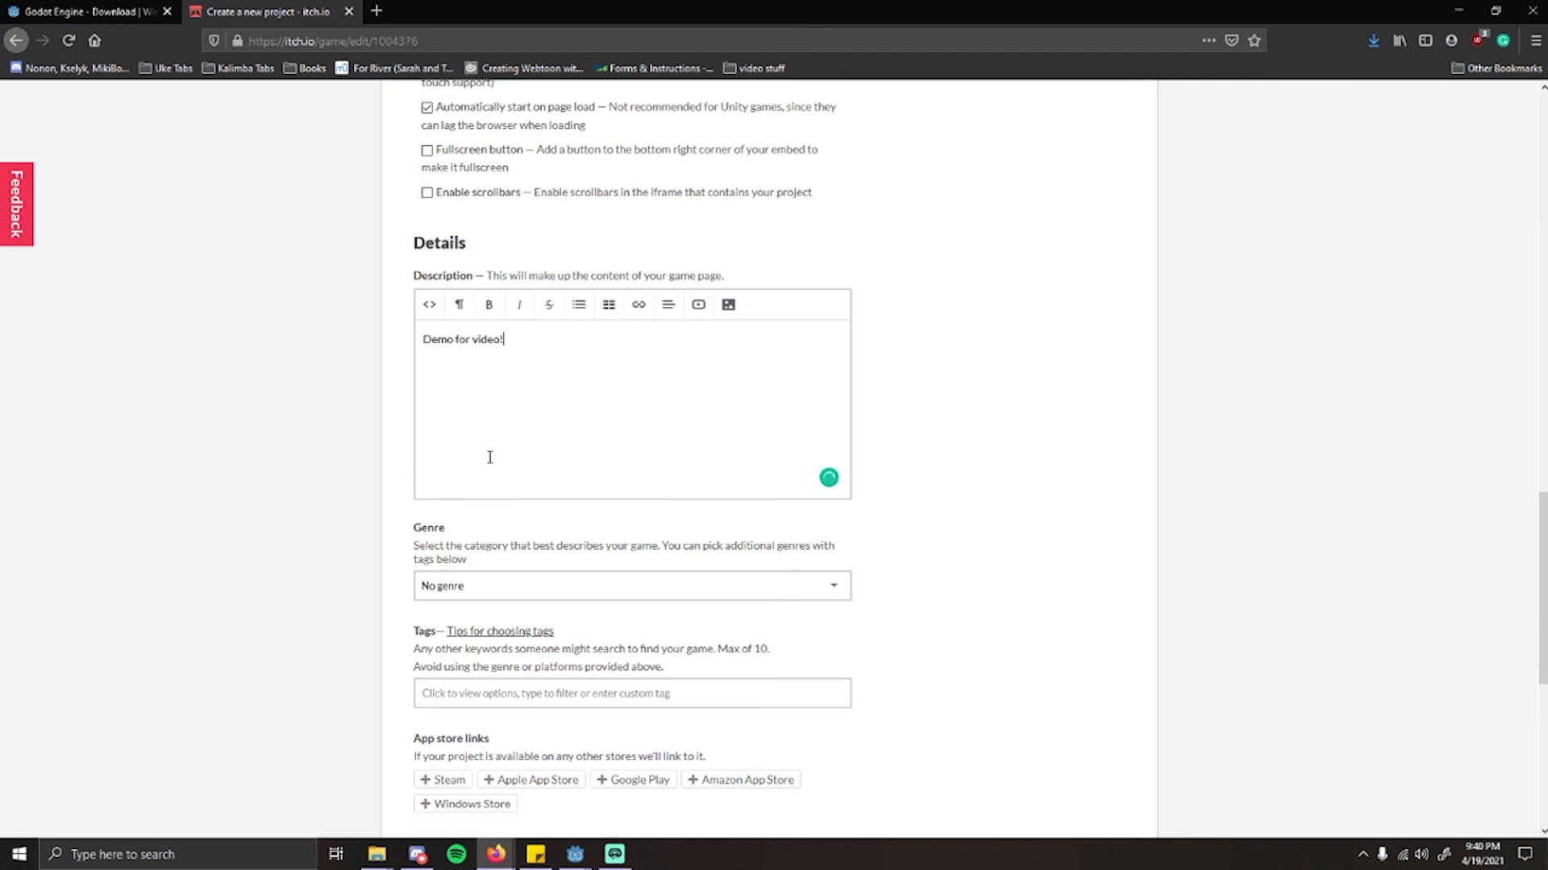
pyautogui.click(457, 588)
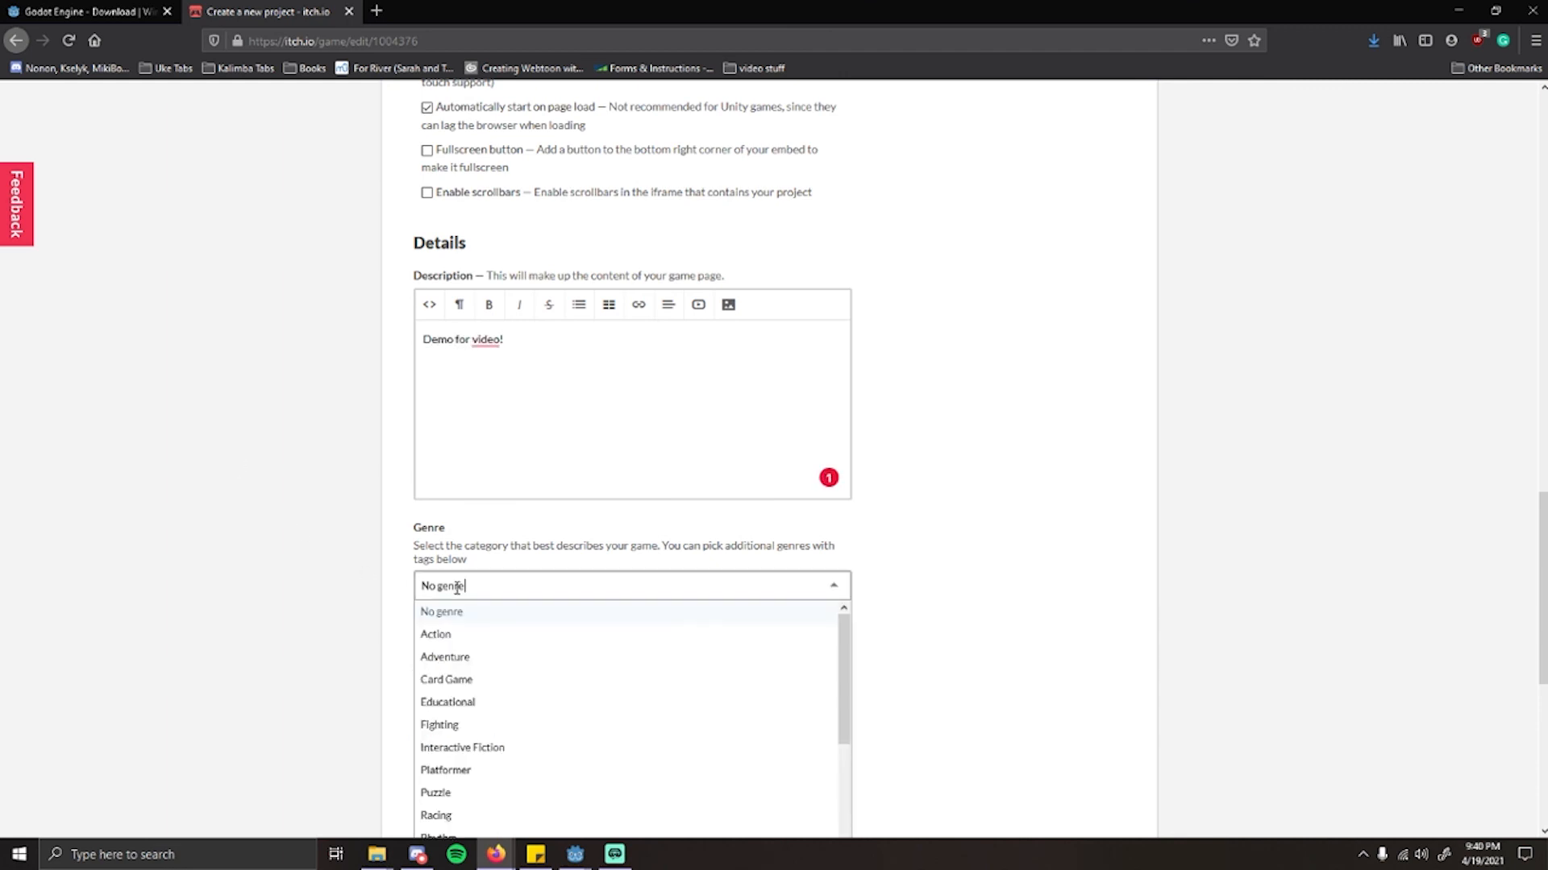
pyautogui.scroll(-2, 373, 573)
pyautogui.click(354, 568)
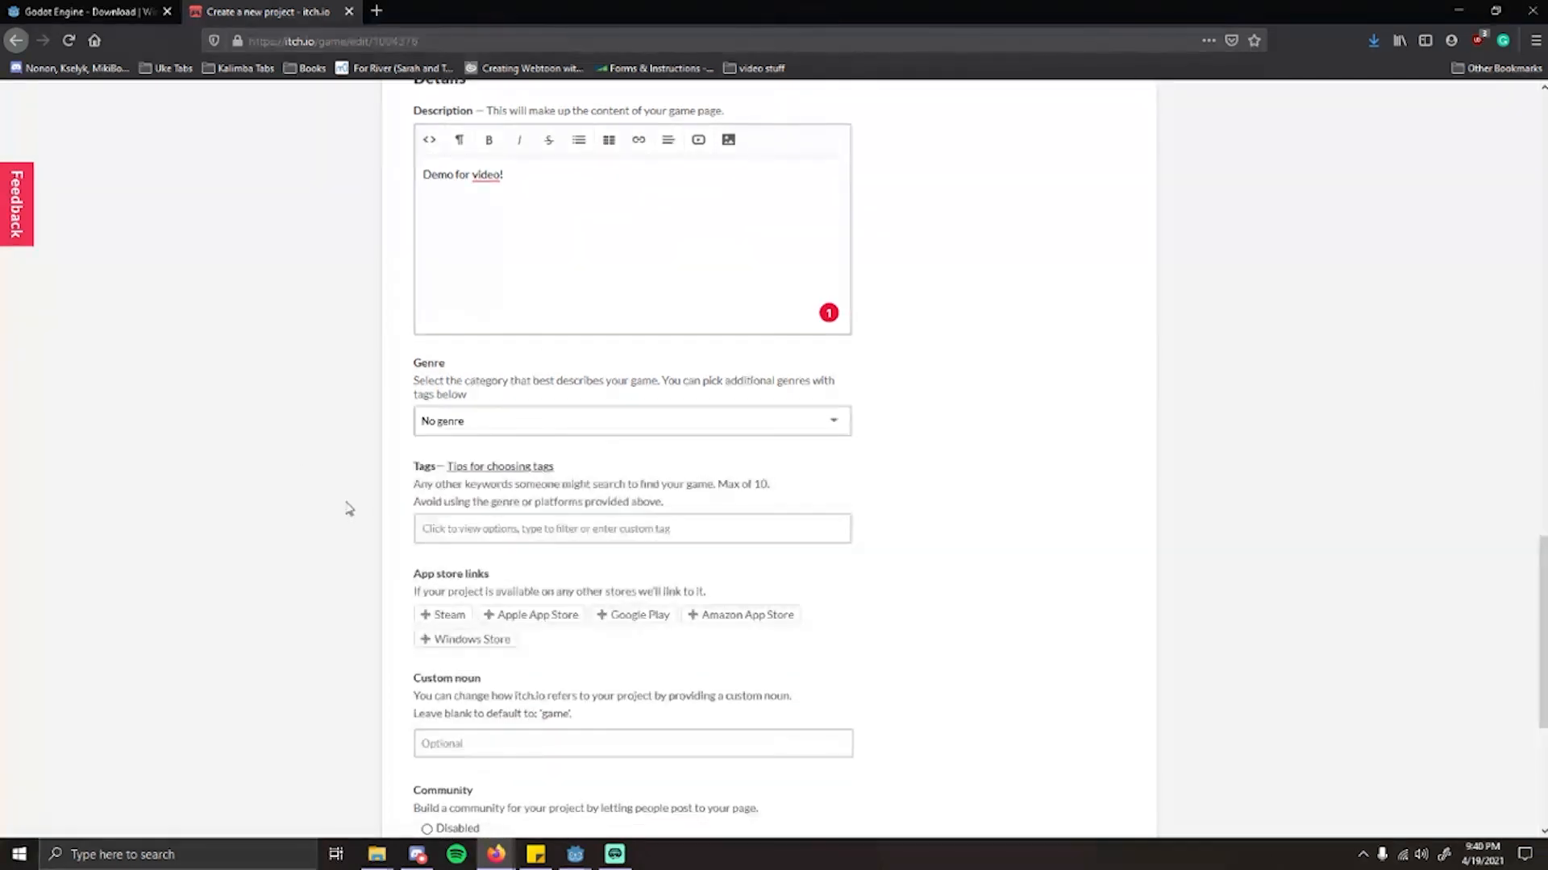
# Step: Review the remaining project settings, then save the project with Draft visibility and view its page
pyautogui.scroll(-2, 327, 519)
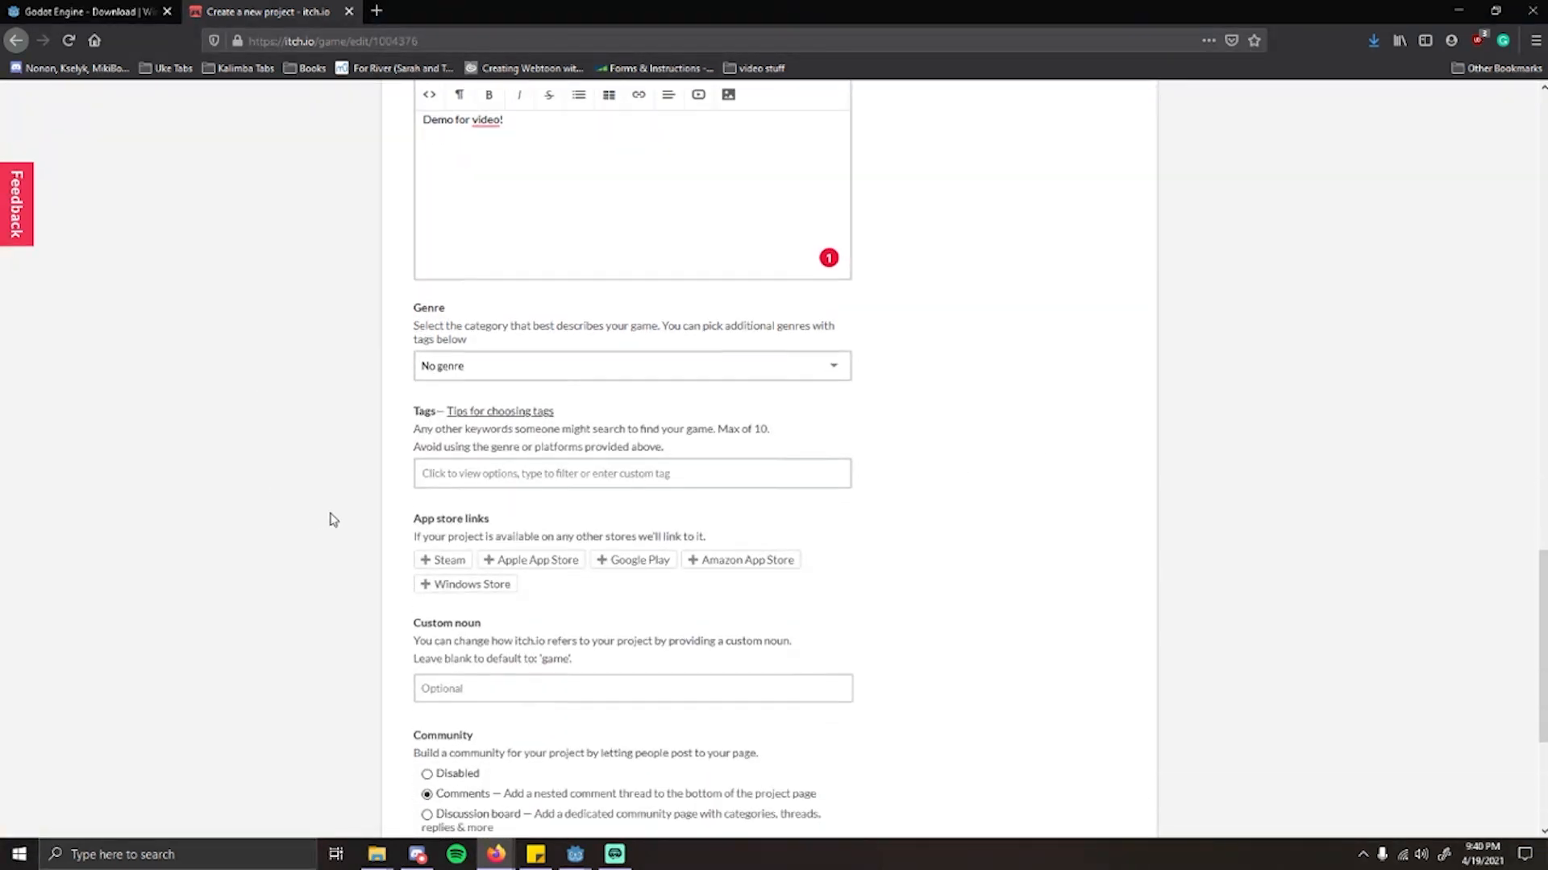
pyautogui.scroll(-2, 349, 504)
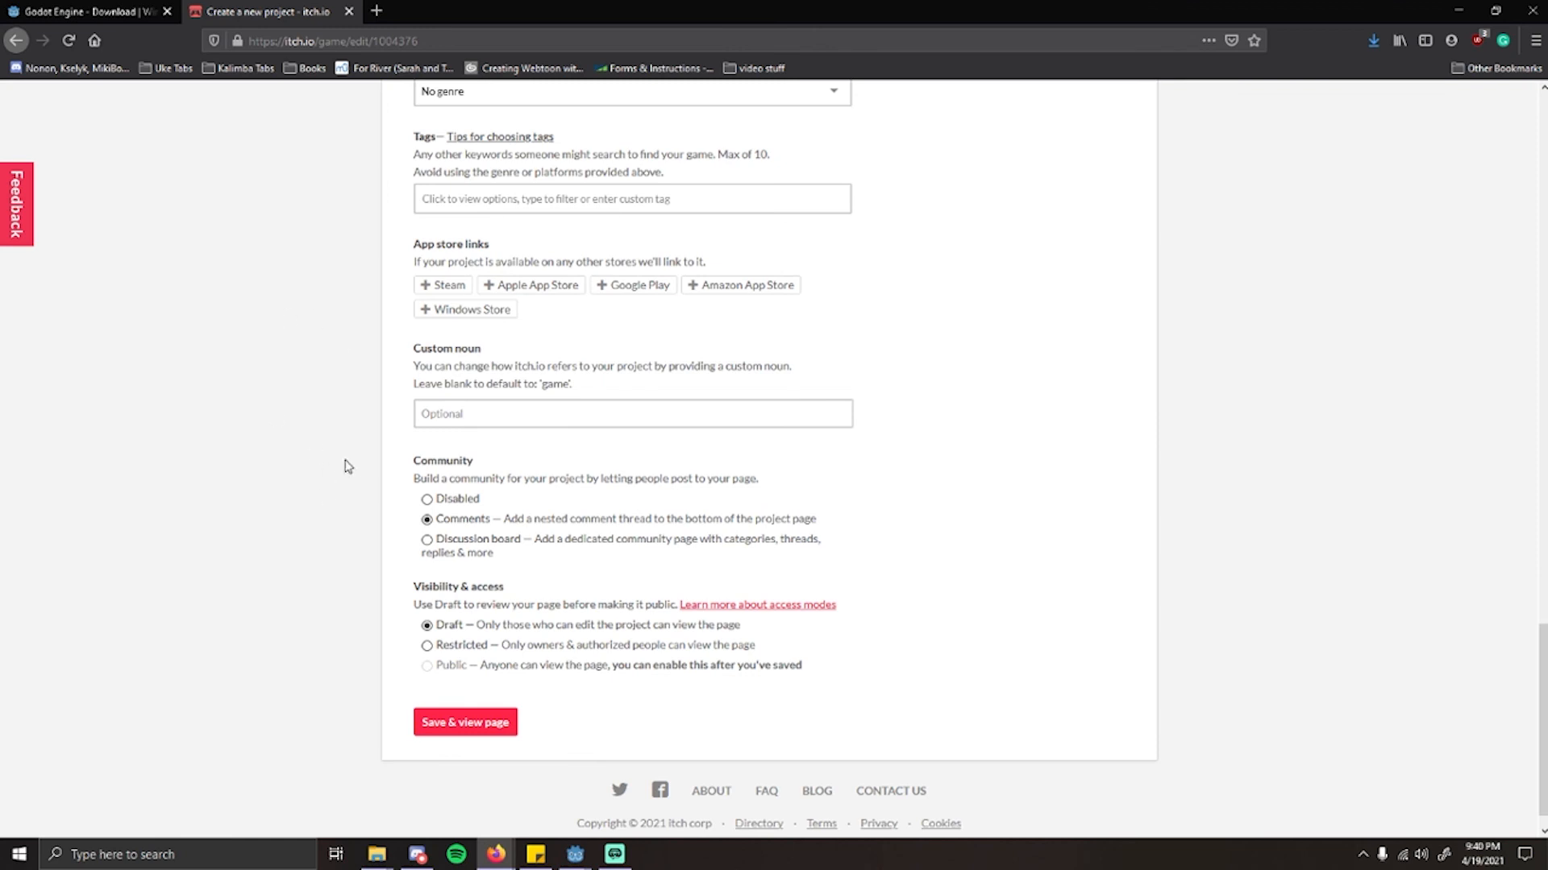
pyautogui.scroll(-1, 323, 584)
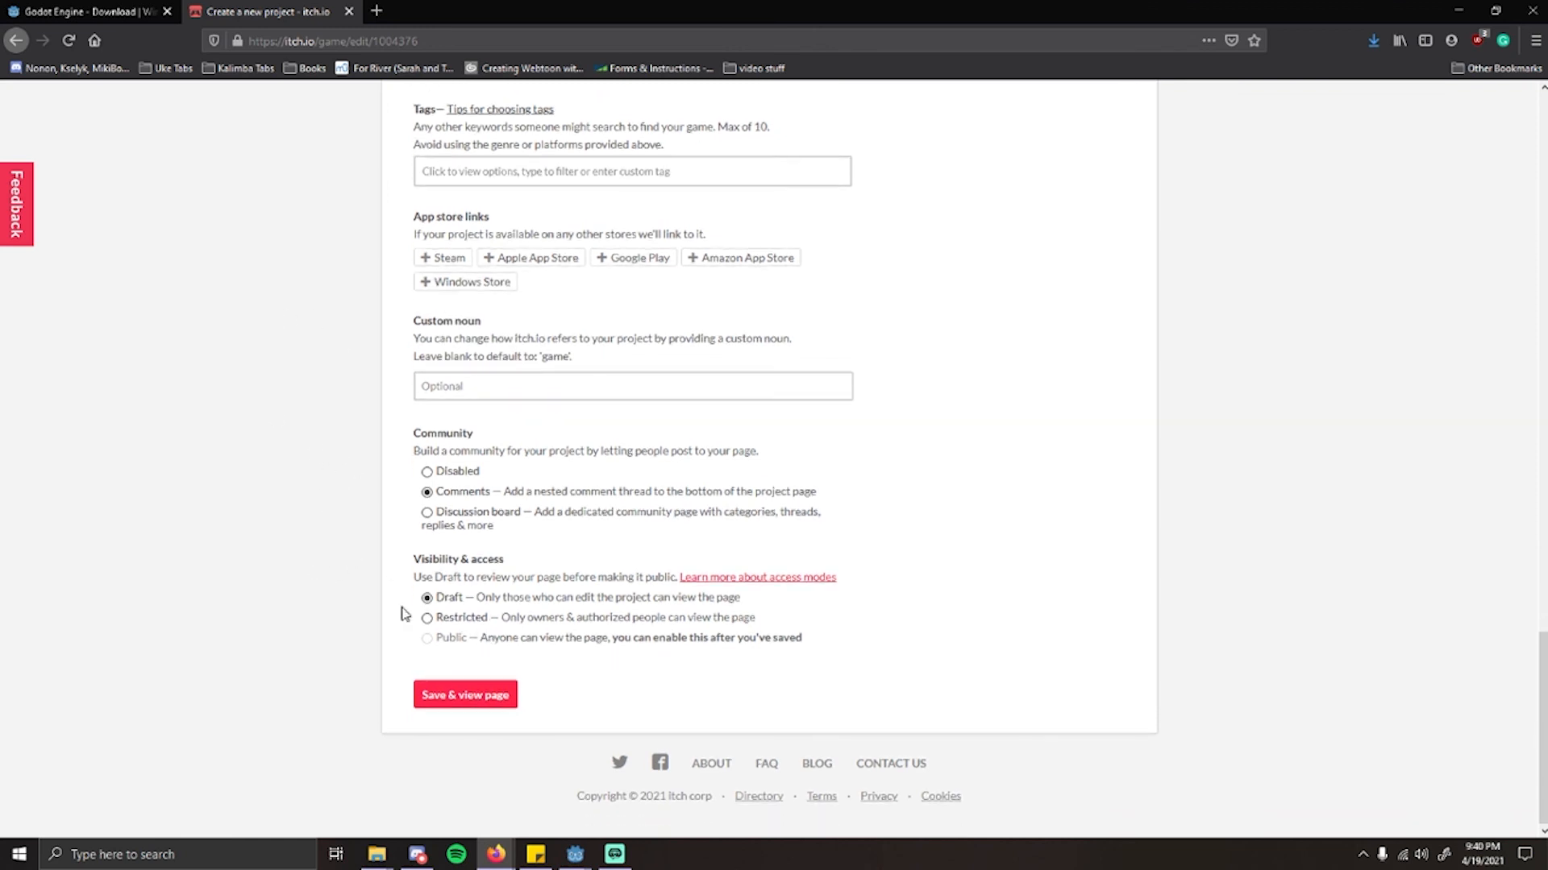
pyautogui.moveTo(480, 602); pyautogui.dragTo(789, 608)
pyautogui.click(794, 610)
pyautogui.scroll(20, 419, 577)
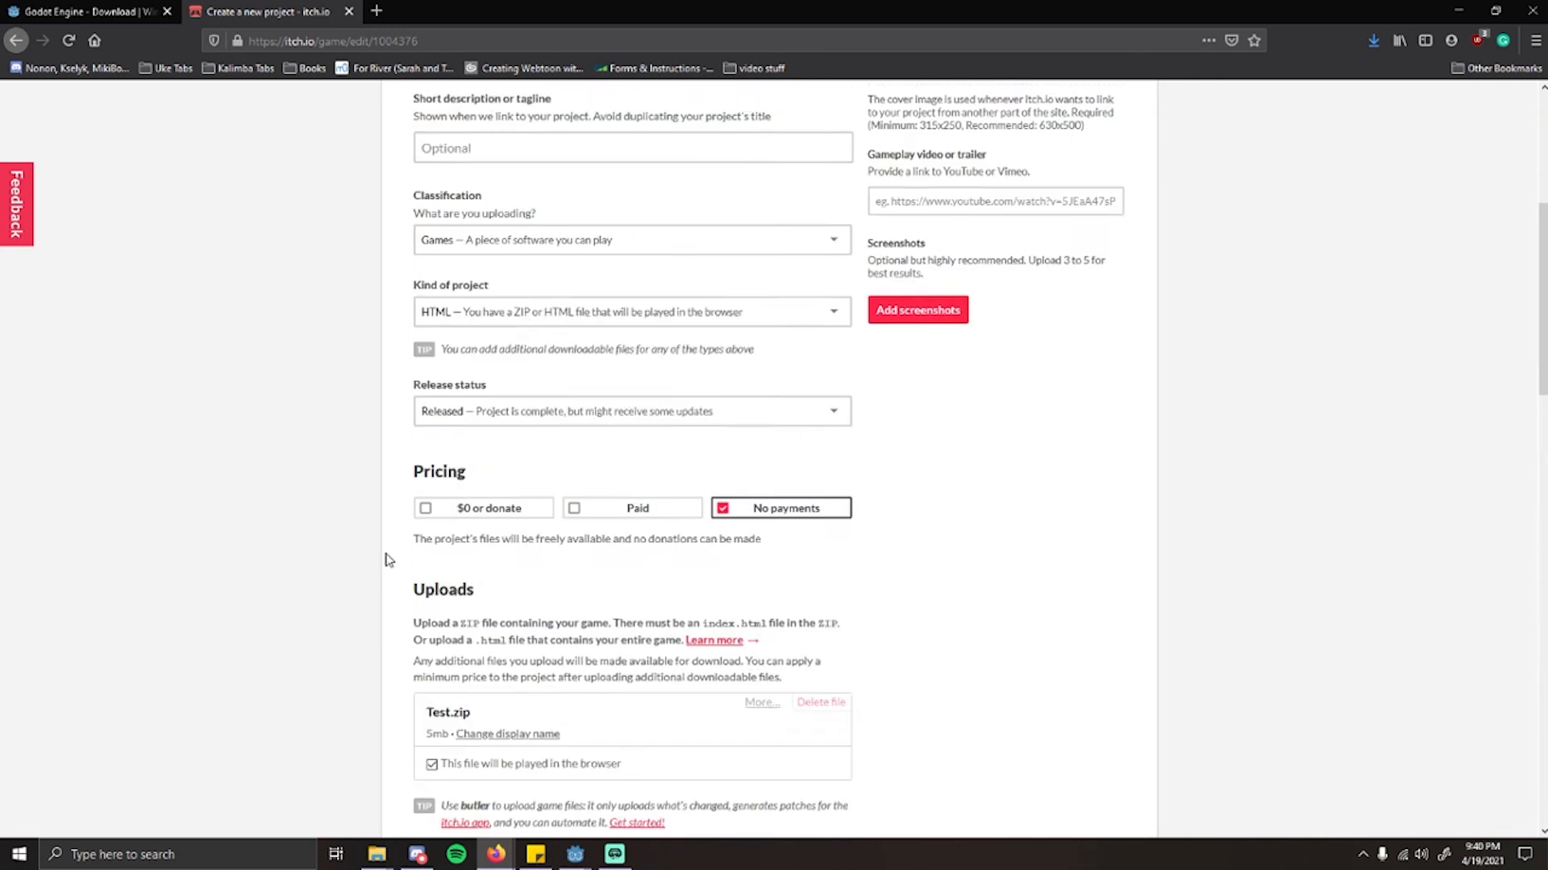
pyautogui.scroll(-20, 387, 548)
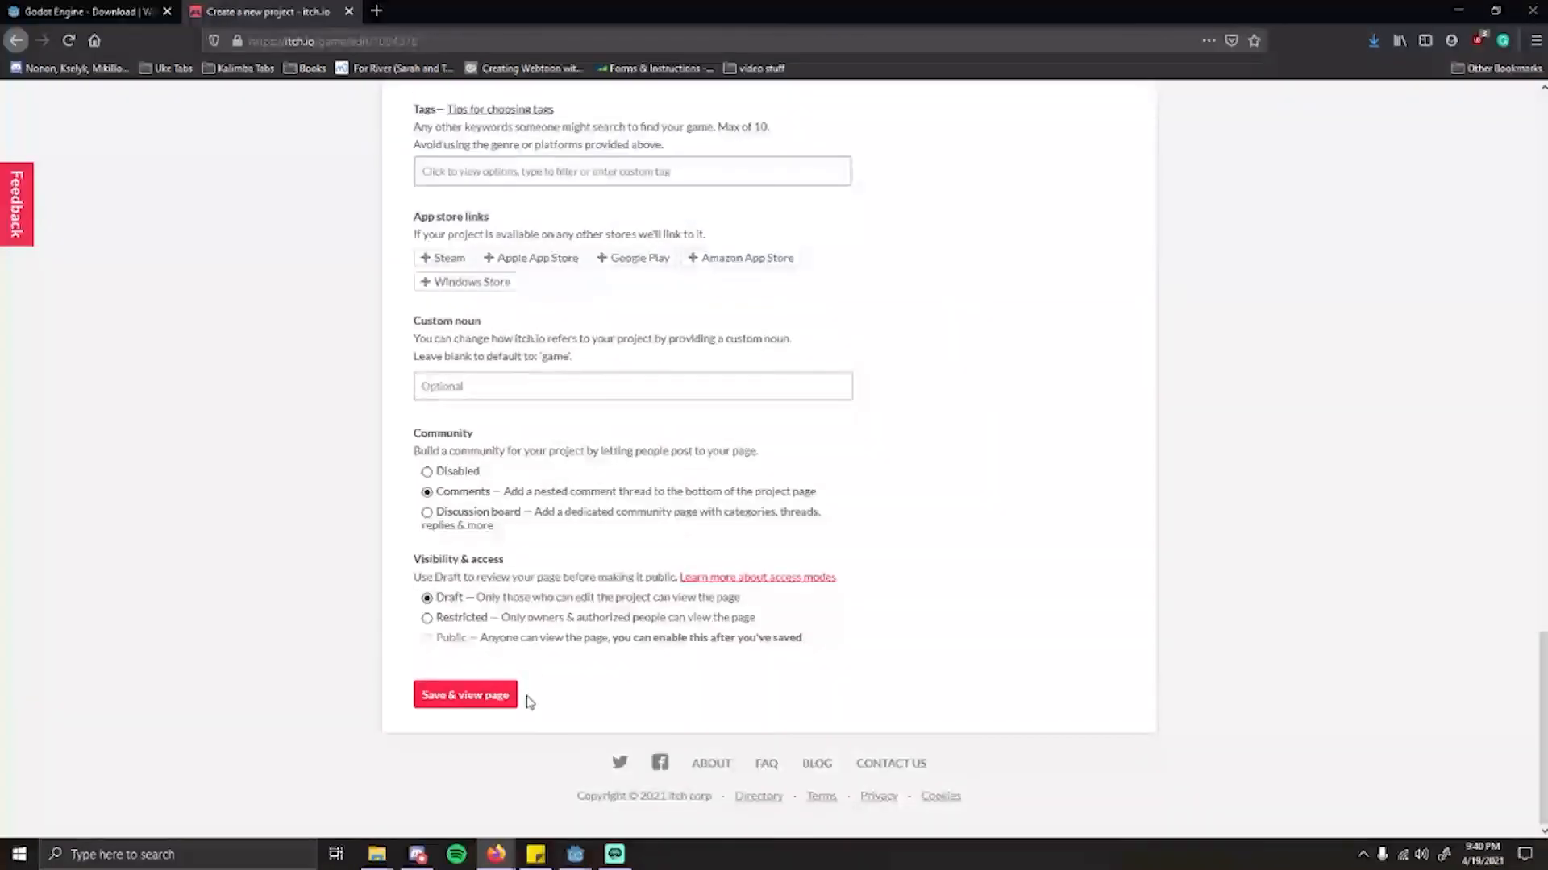
pyautogui.click(508, 697)
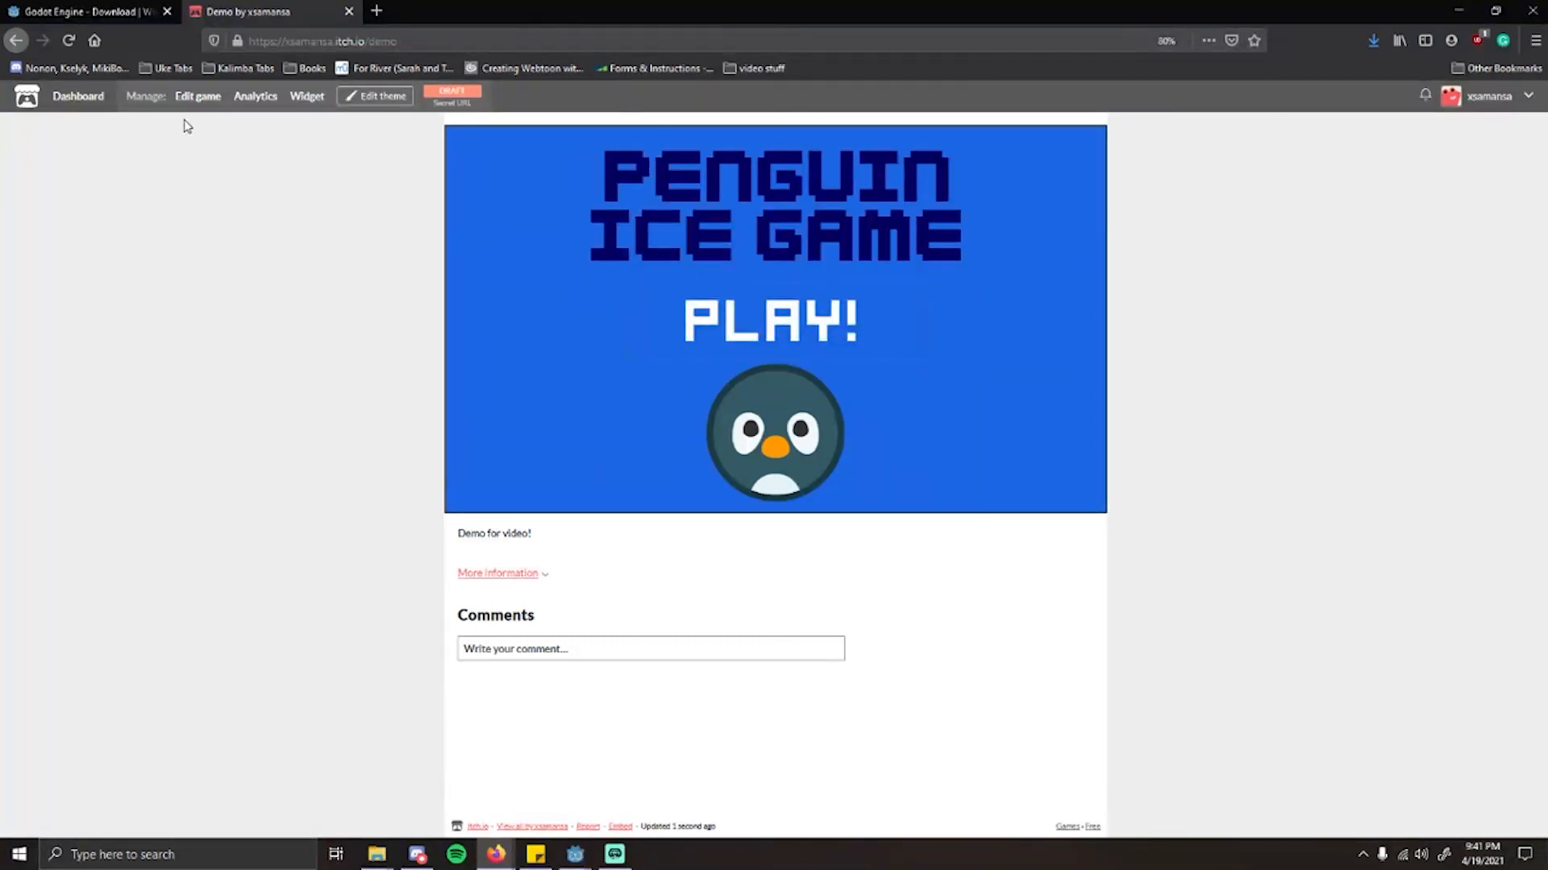
# Step: Open the published Penguin Ice Game from the creator's profile page and start playing it
pyautogui.click(1485, 99)
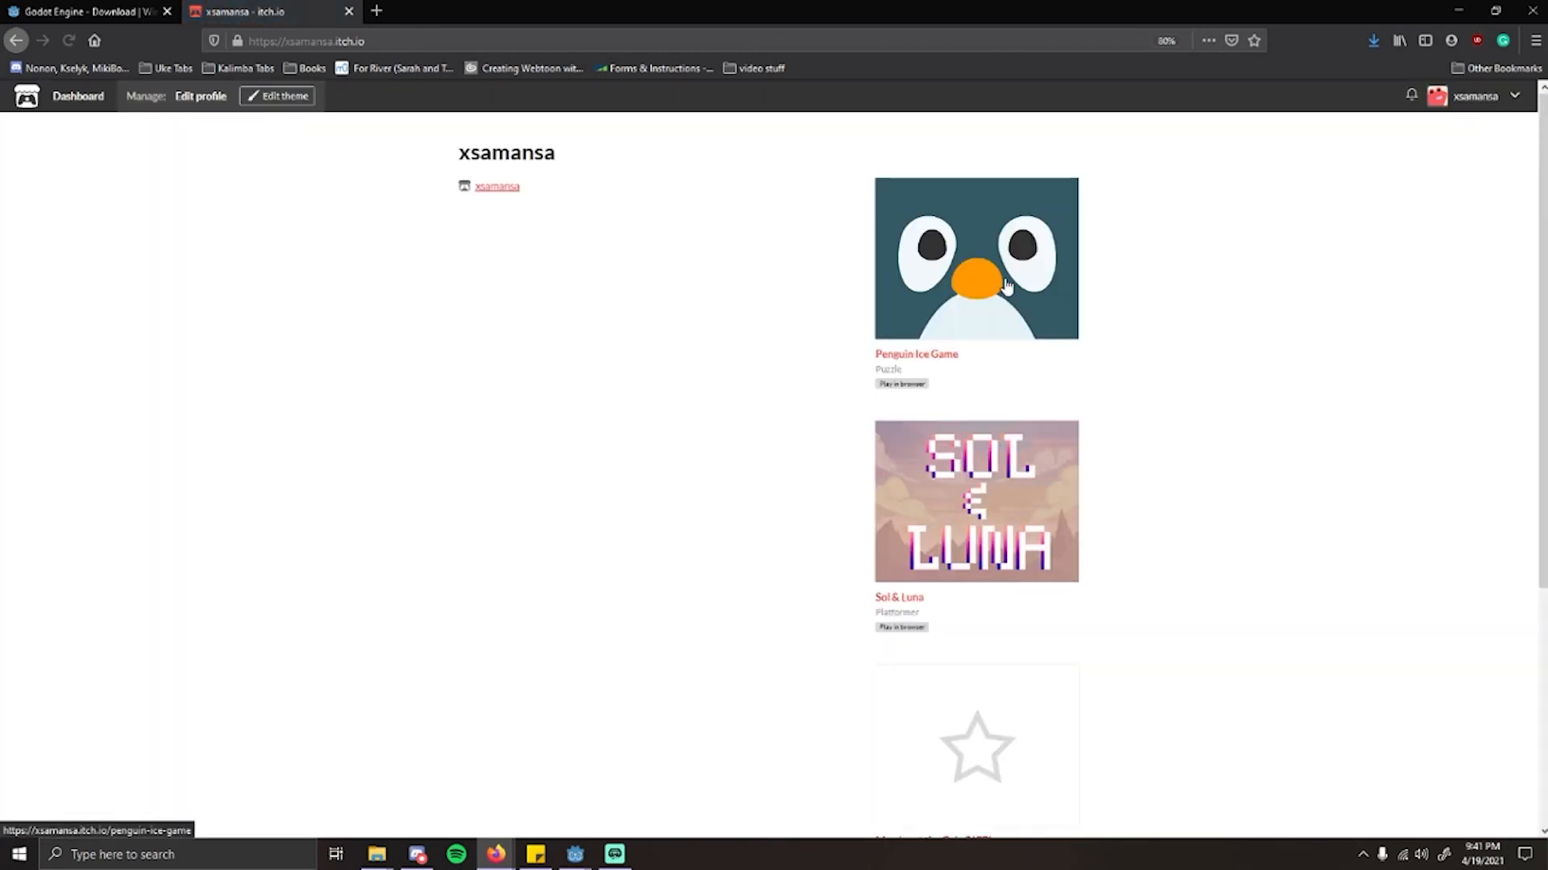
pyautogui.click(999, 282)
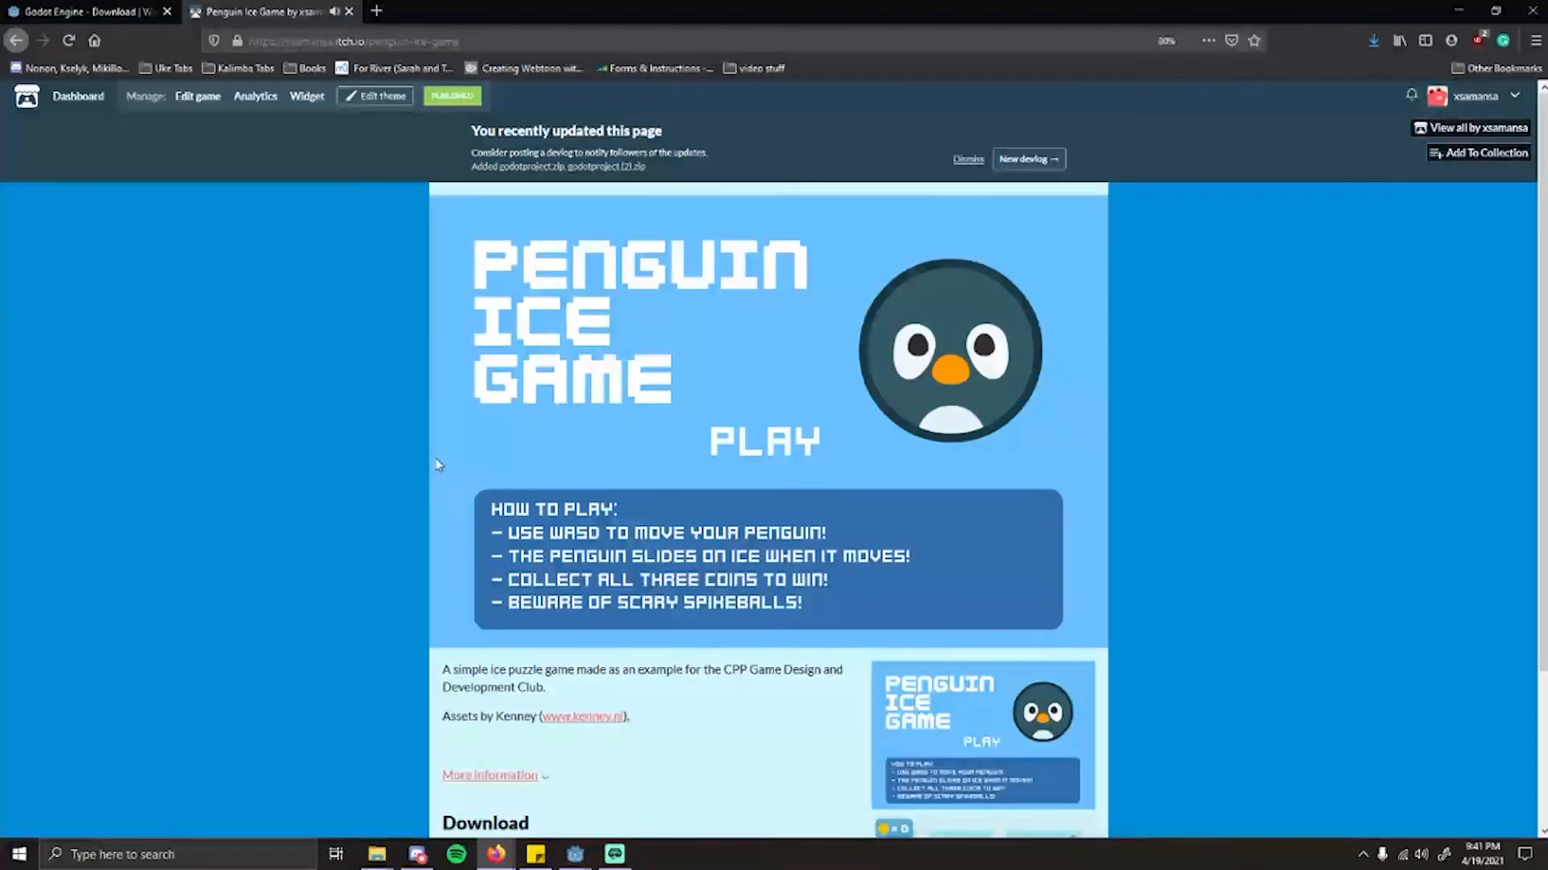
pyautogui.click(796, 442)
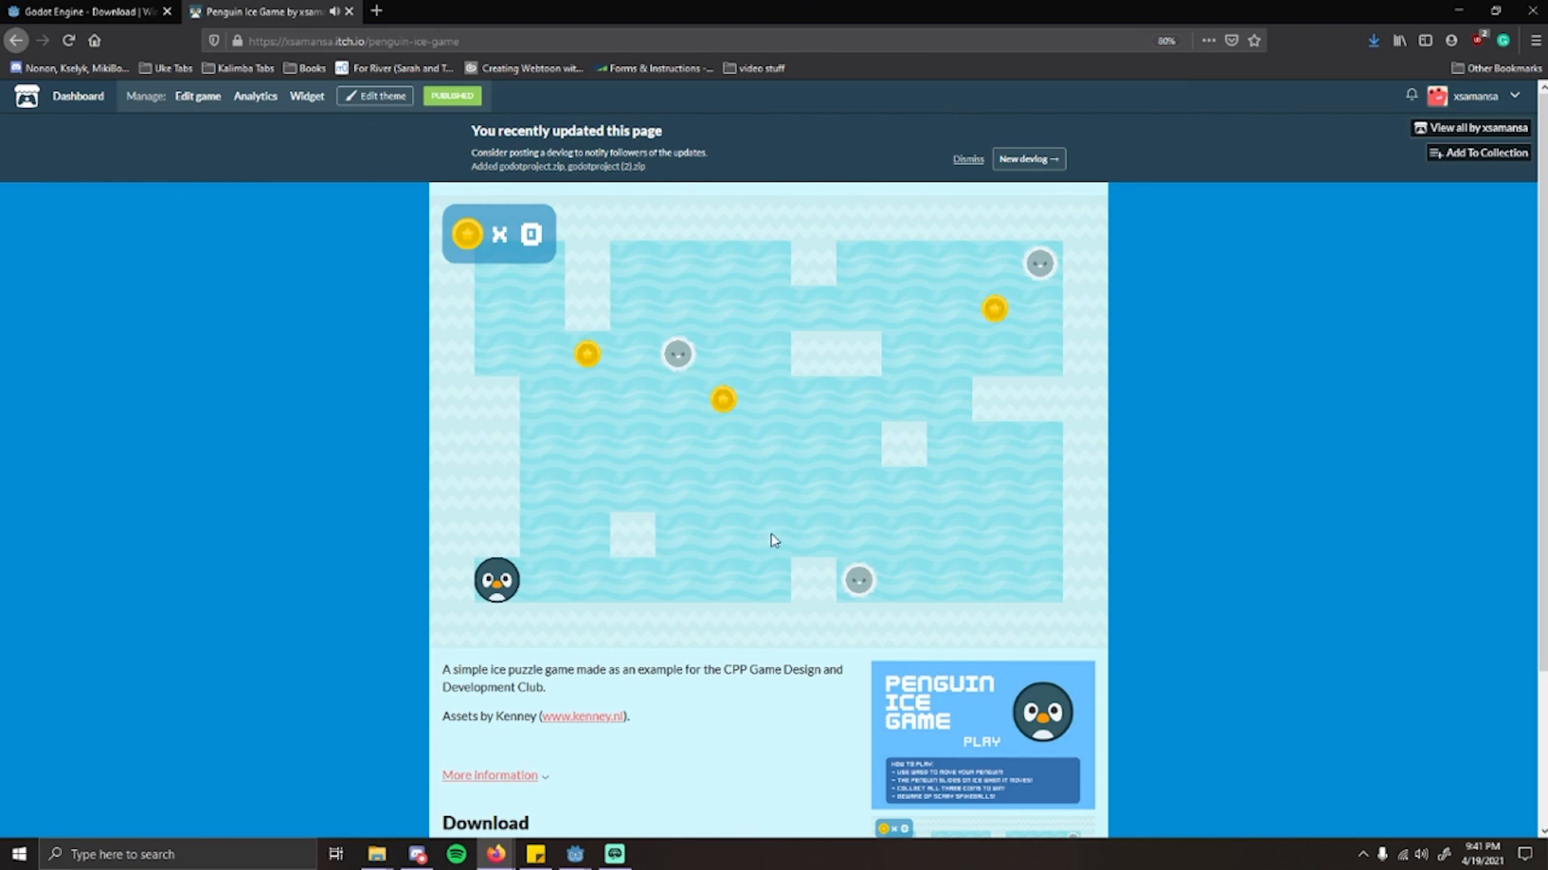
# Step: Close the itch.io page and switch back to the Demo project in the Godot editor
pyautogui.click(348, 12)
pyautogui.scroll(10, 763, 597)
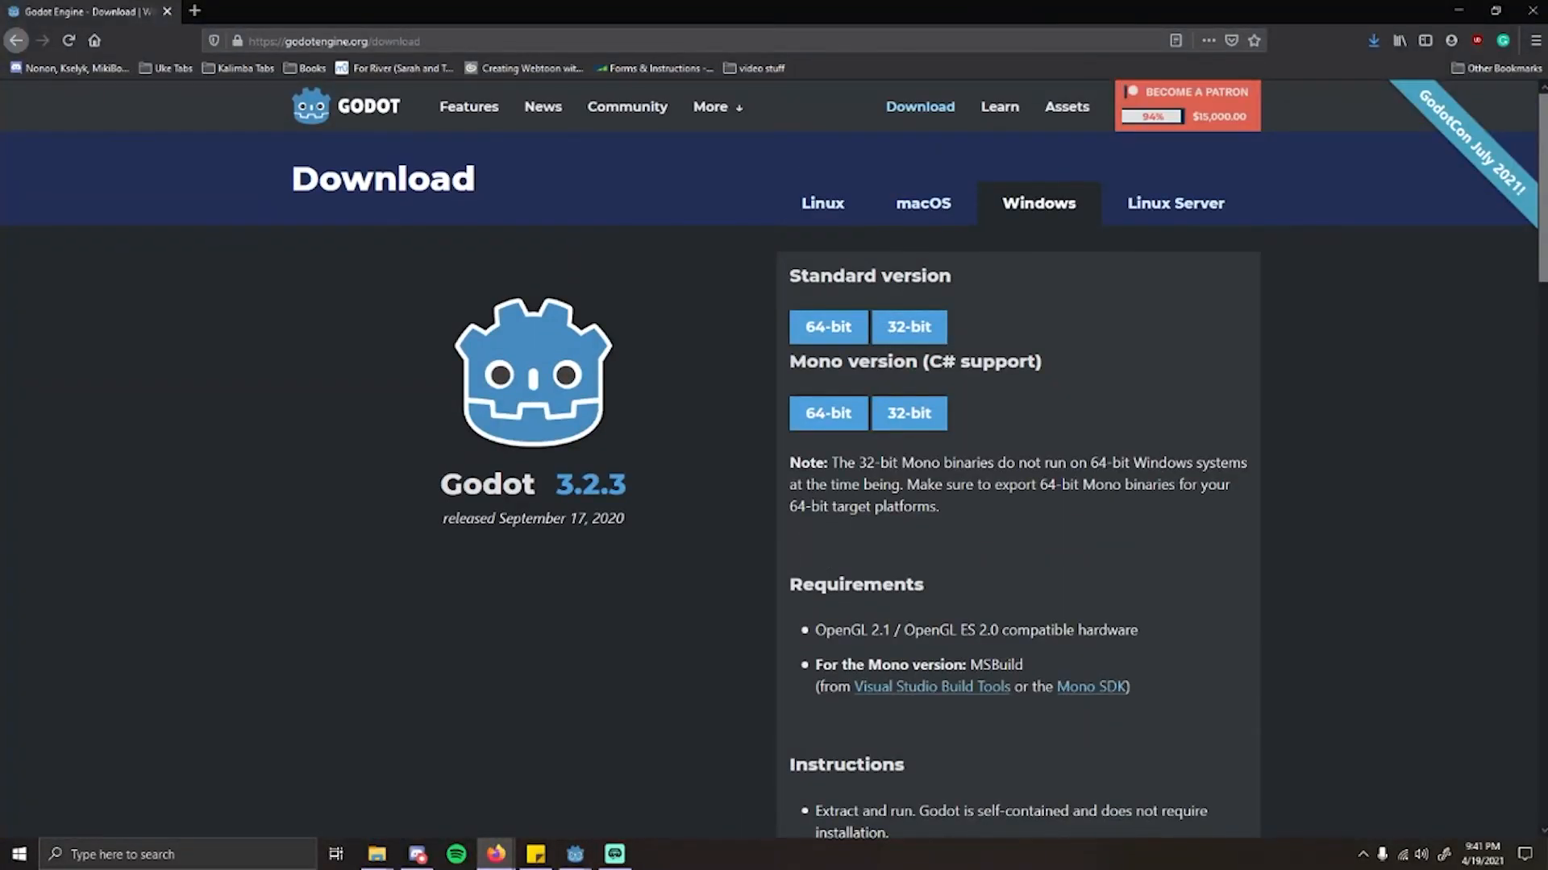
pyautogui.moveTo(575, 854)
pyautogui.click(636, 815)
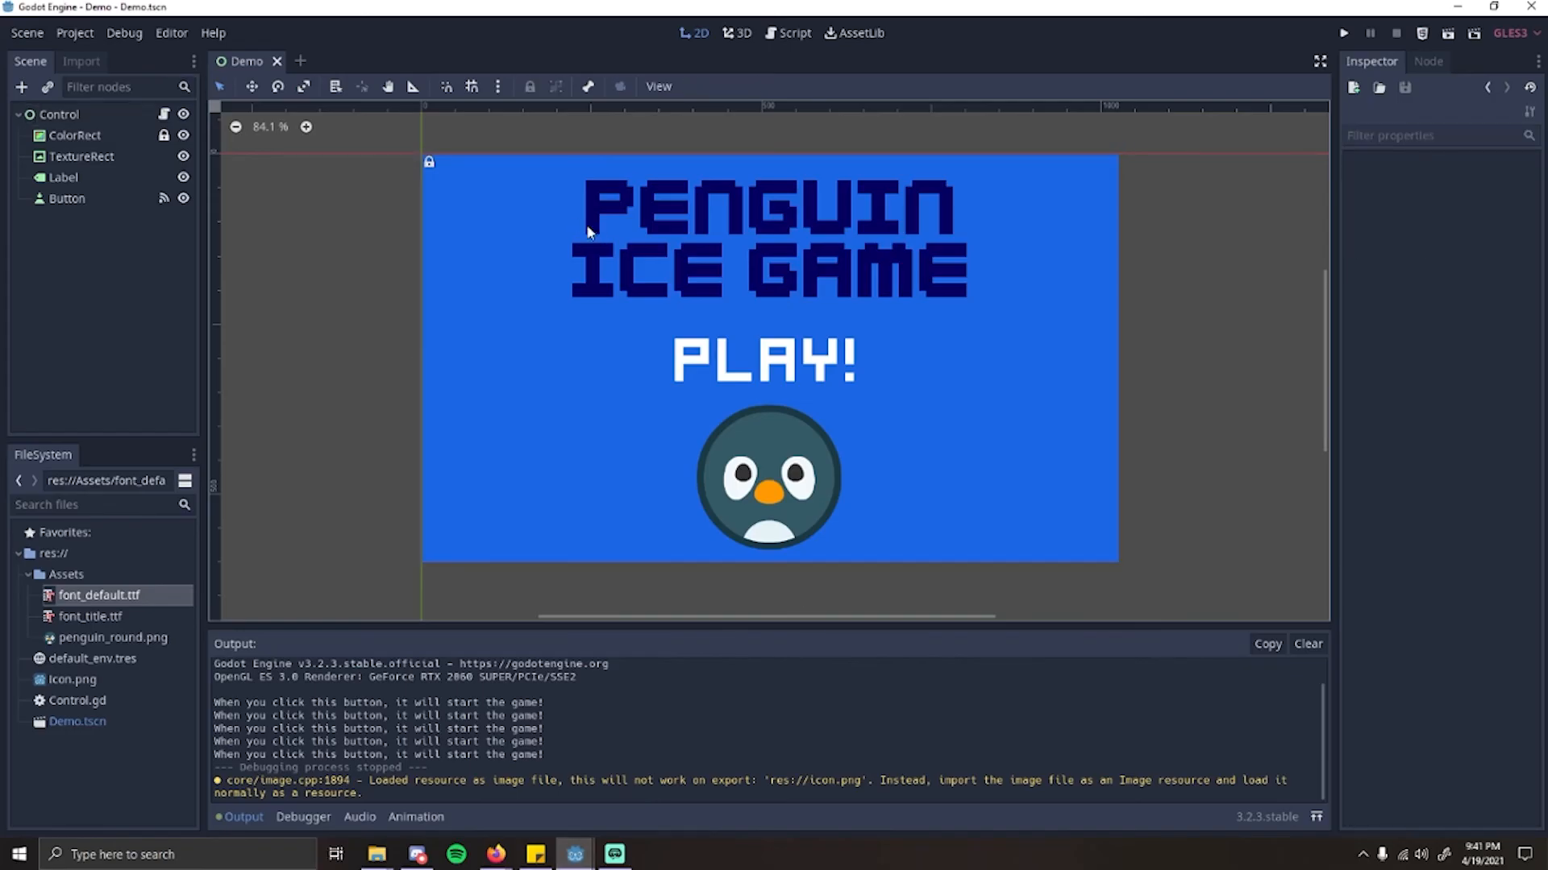